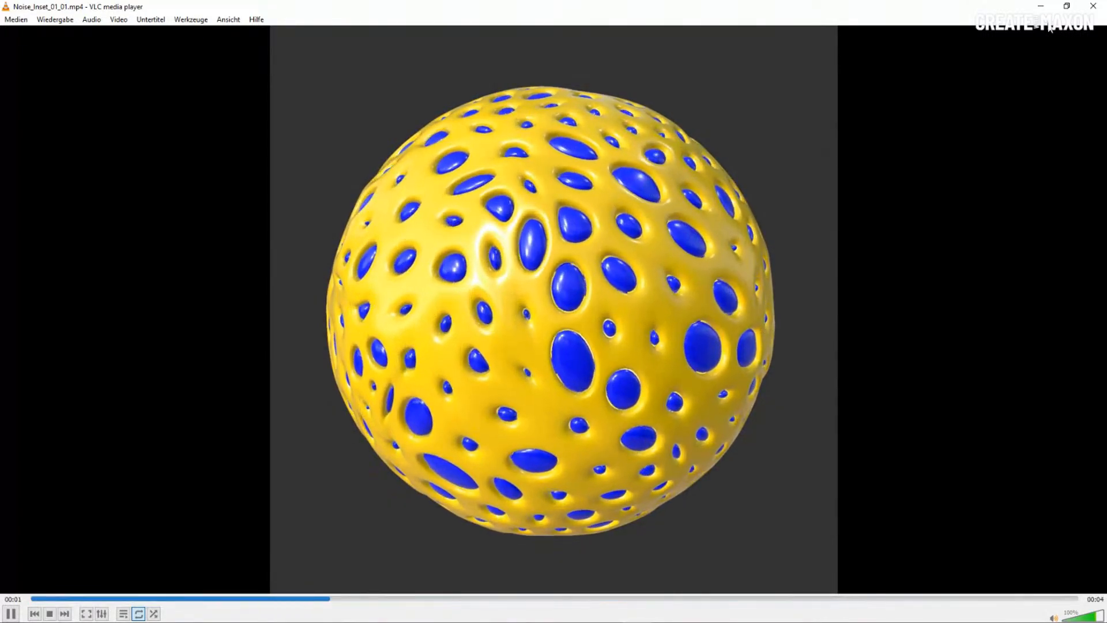
# Close the video player and, in Cinema 4D, add a sphere displayed with shading lines.
pyautogui.click(1091, 8)
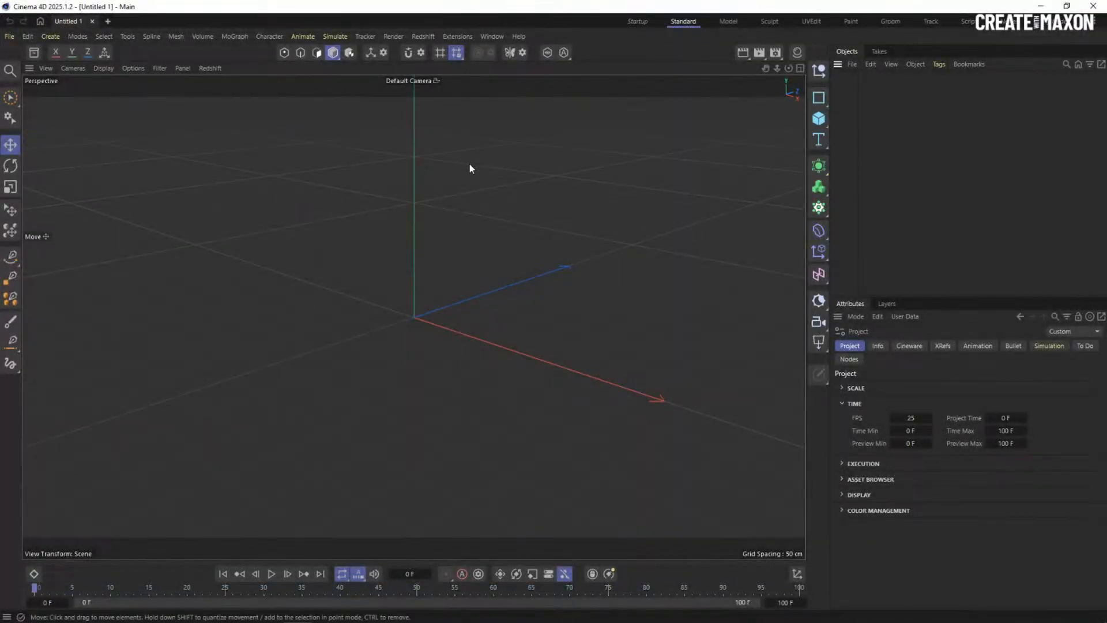
pyautogui.click(819, 118)
pyautogui.click(923, 178)
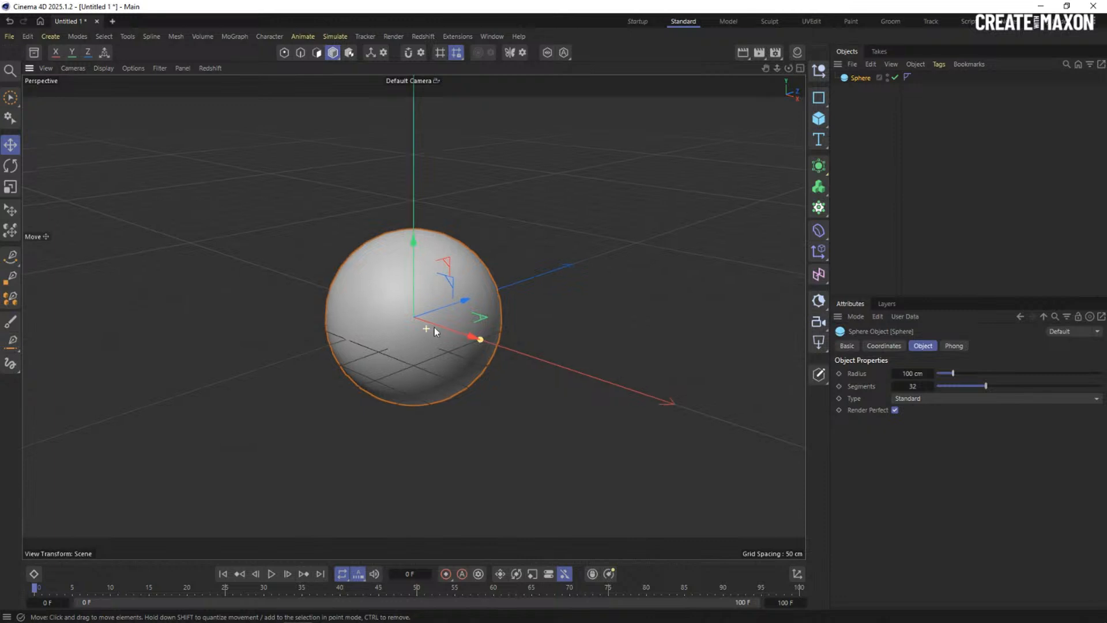
pyautogui.scroll(3, 456, 311)
pyautogui.press('n')
pyautogui.press('b')
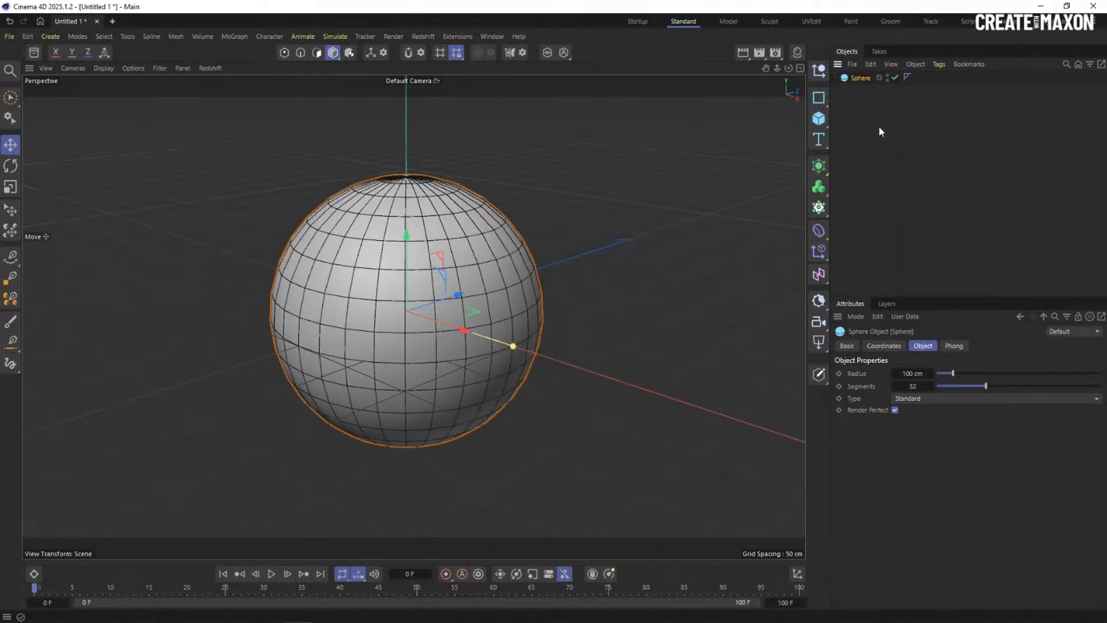
# Set the sphere's type to Icosahedron and its segments to 51.
pyautogui.click(903, 398)
pyautogui.click(923, 477)
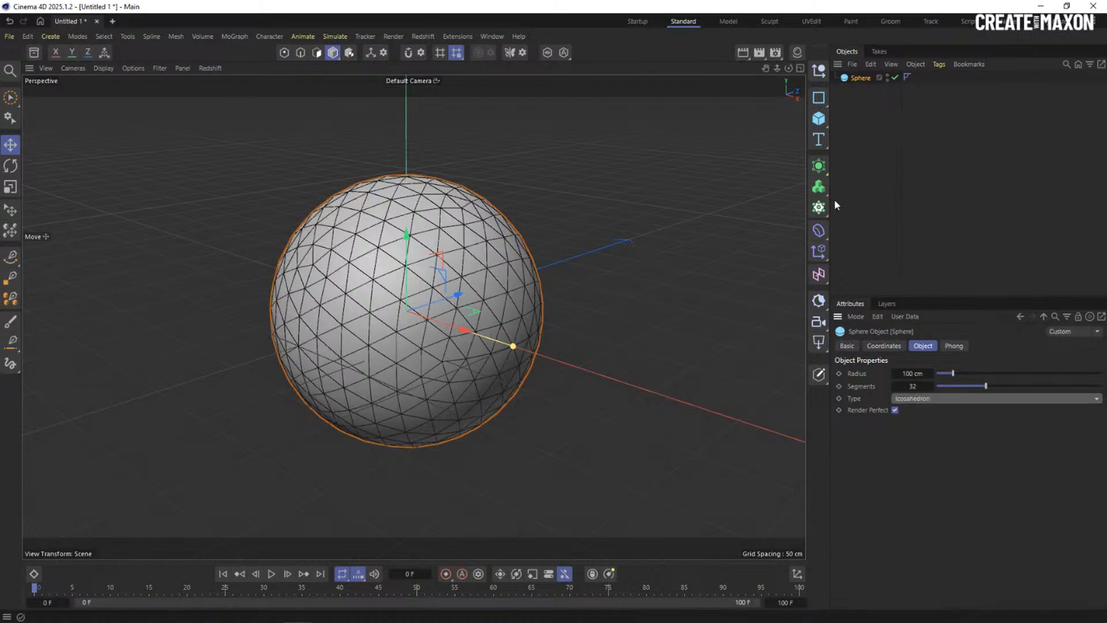
pyautogui.moveTo(1003, 389); pyautogui.dragTo(1018, 387)
pyautogui.scroll(1, 406, 342)
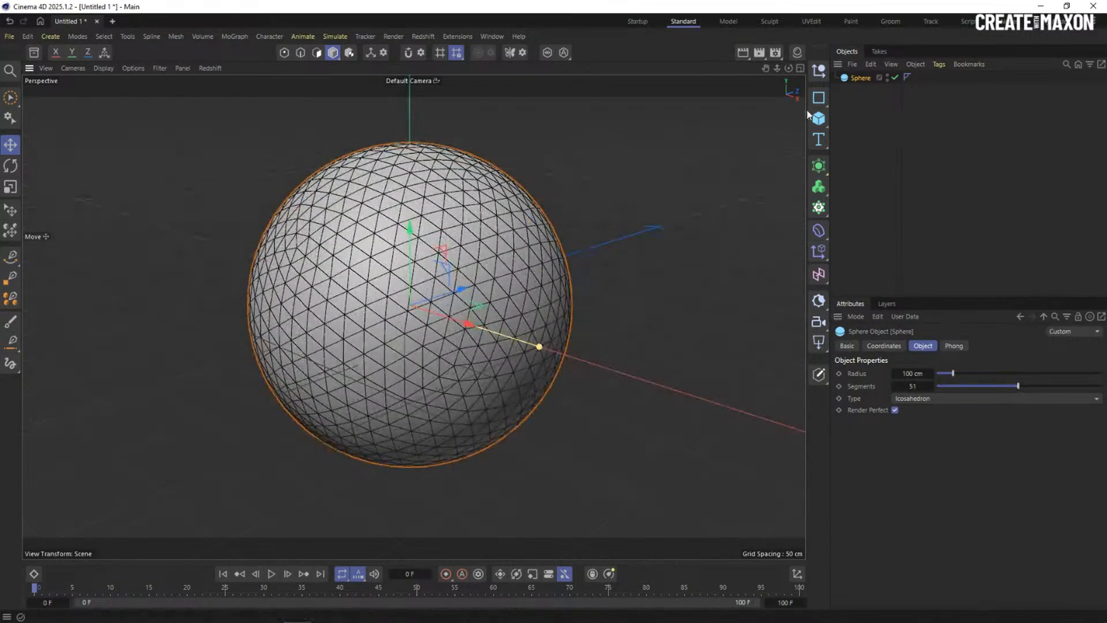
# Place the sphere under a Polygon Reduction generator with a reduction strength of 74%.
pyautogui.click(818, 167)
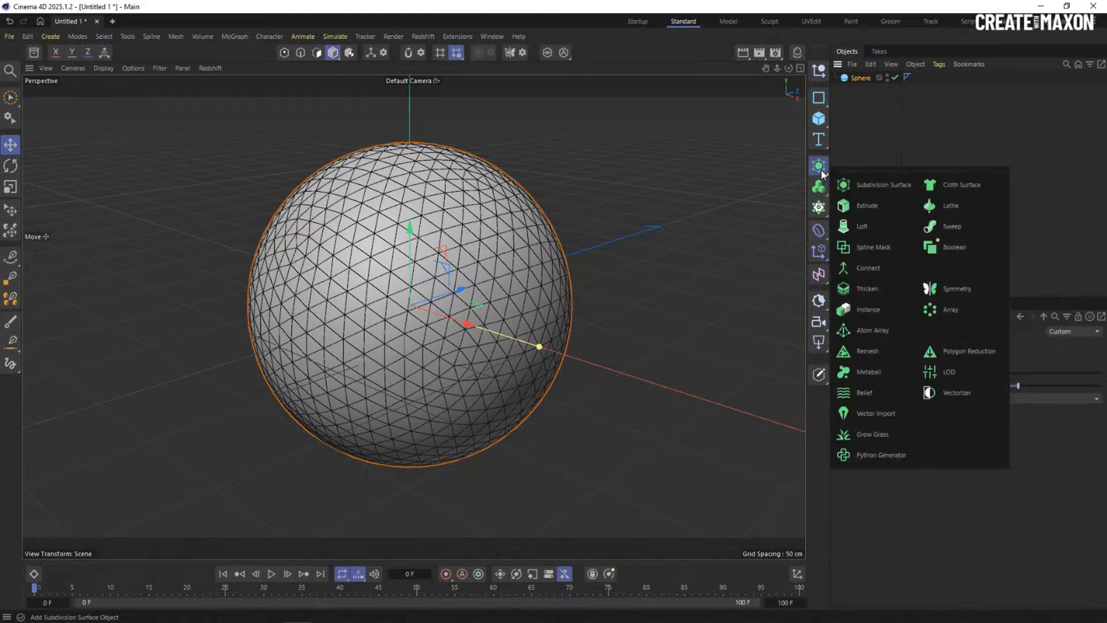
pyautogui.keyDown('alt'); pyautogui.click(951, 351); pyautogui.keyUp('alt')
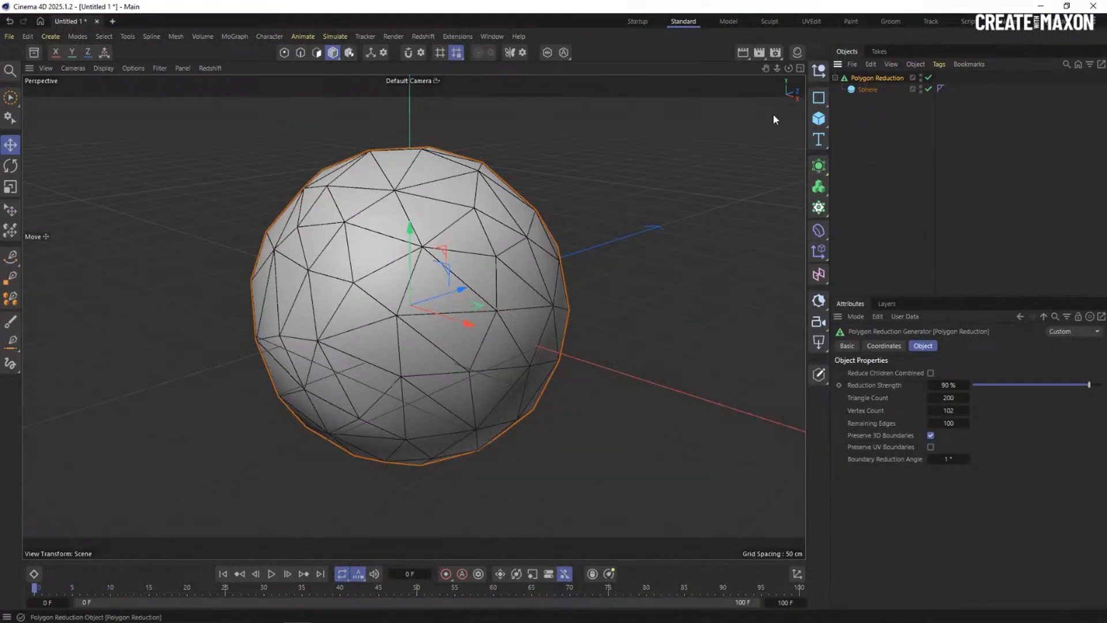
pyautogui.moveTo(1088, 385); pyautogui.dragTo(1069, 389)
pyautogui.keyDown('alt'); pyautogui.moveTo(398, 330); pyautogui.dragTo(415, 334, button='right'); pyautogui.keyUp('alt')
pyautogui.keyDown('alt'); pyautogui.moveTo(429, 334); pyautogui.dragTo(411, 343, button='middle'); pyautogui.keyUp('alt')
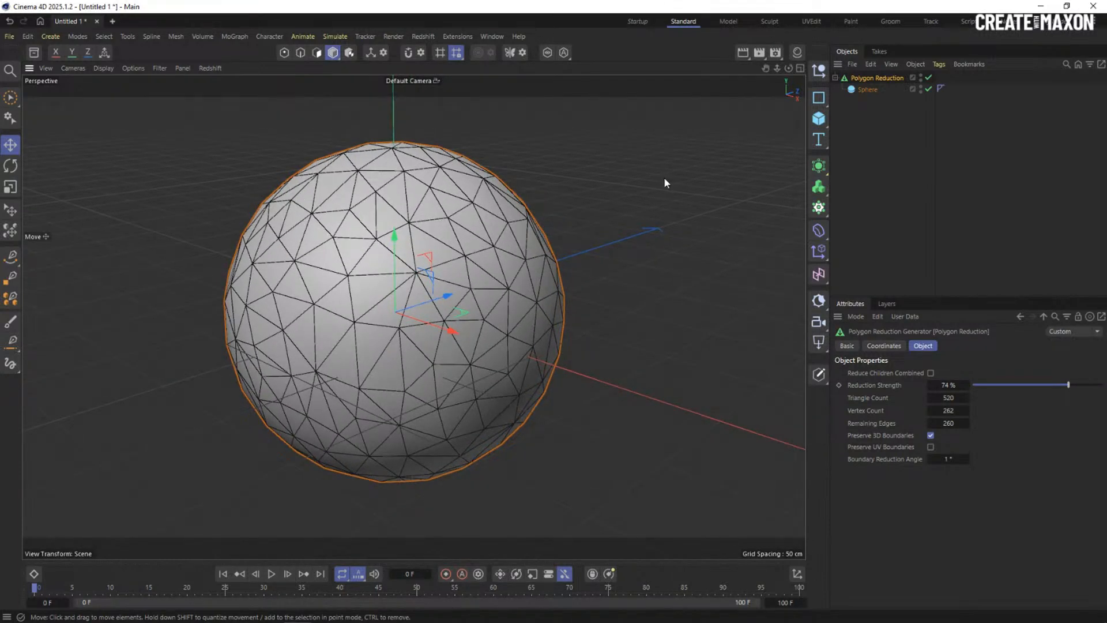
pyautogui.keyDown('alt'); pyautogui.moveTo(342, 326); pyautogui.dragTo(320, 331); pyautogui.keyUp('alt')
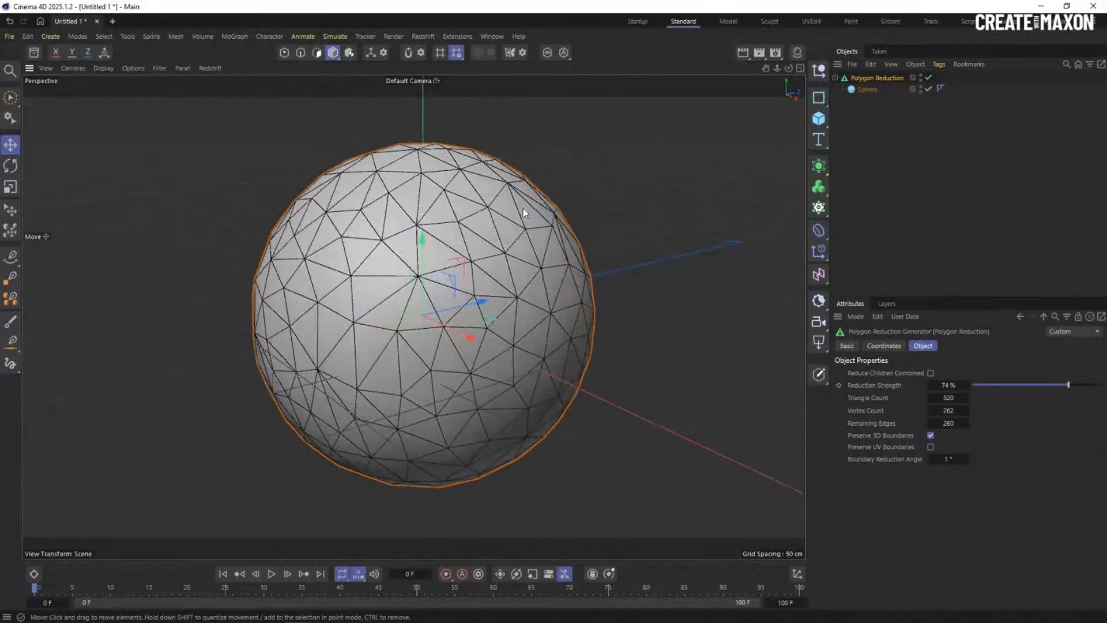
# Put the Polygon Reduction inside a Connect object and add a Bevel deformer within that Connect object.
pyautogui.click(819, 166)
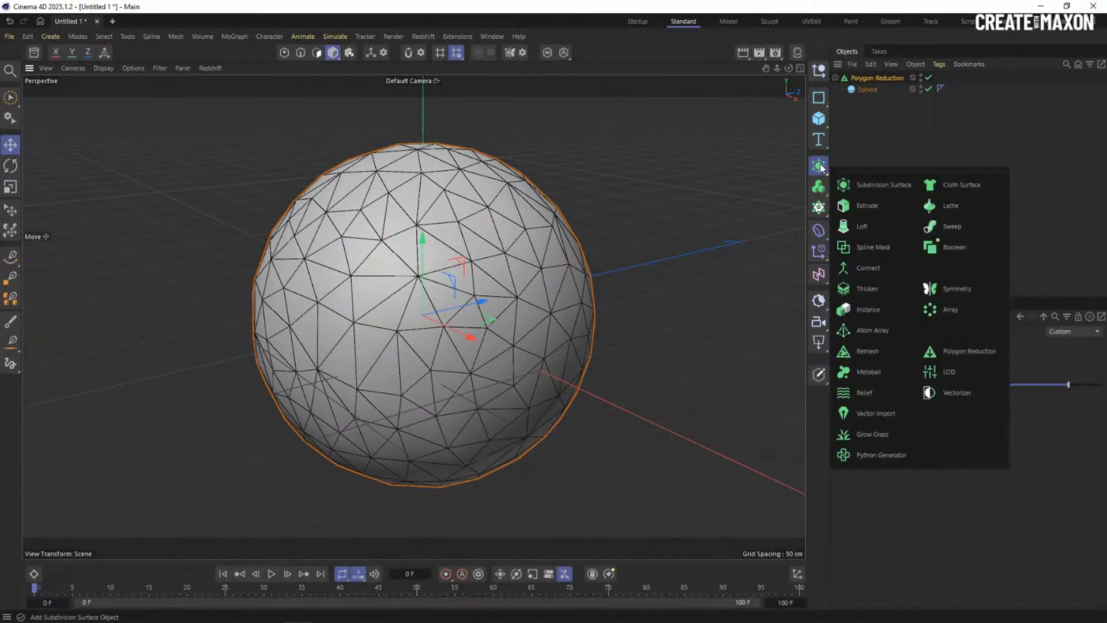
pyautogui.click(852, 267)
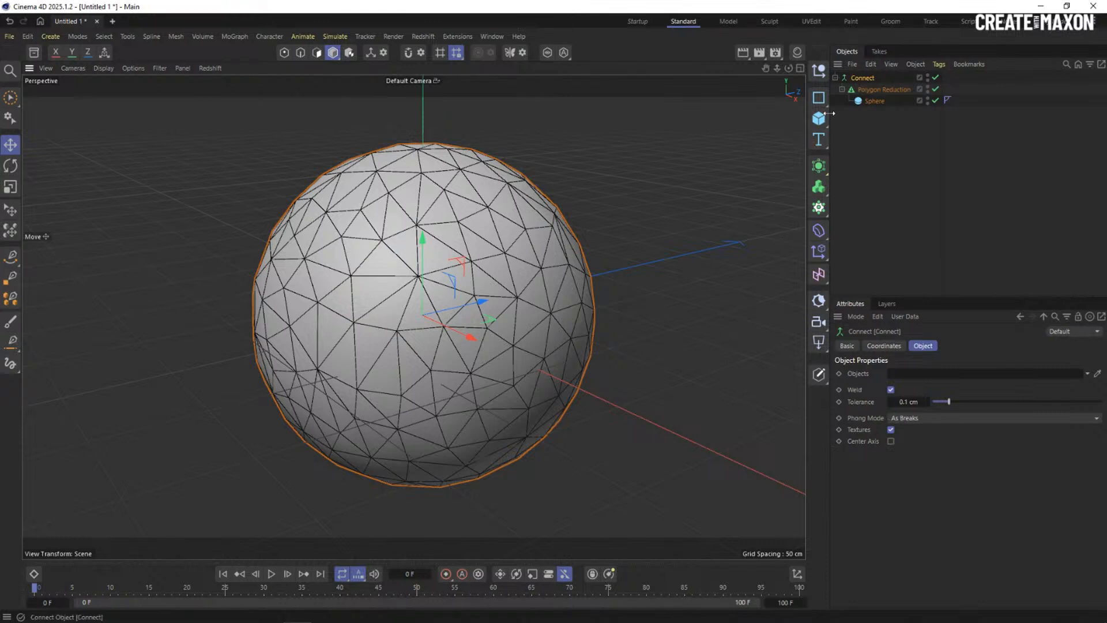
pyautogui.click(818, 230)
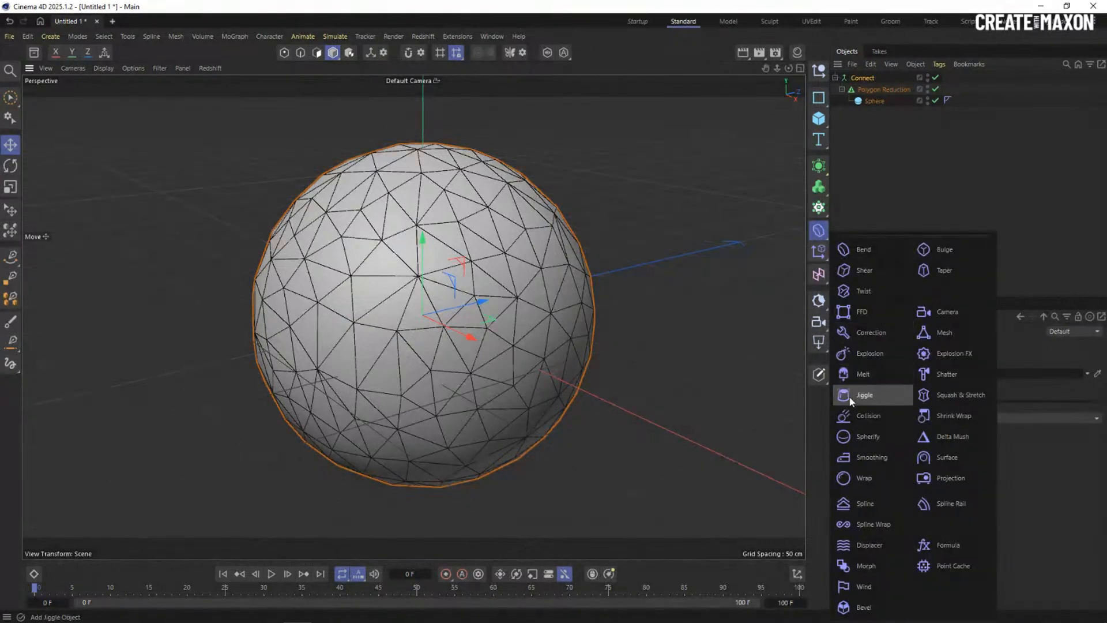
pyautogui.click(862, 606)
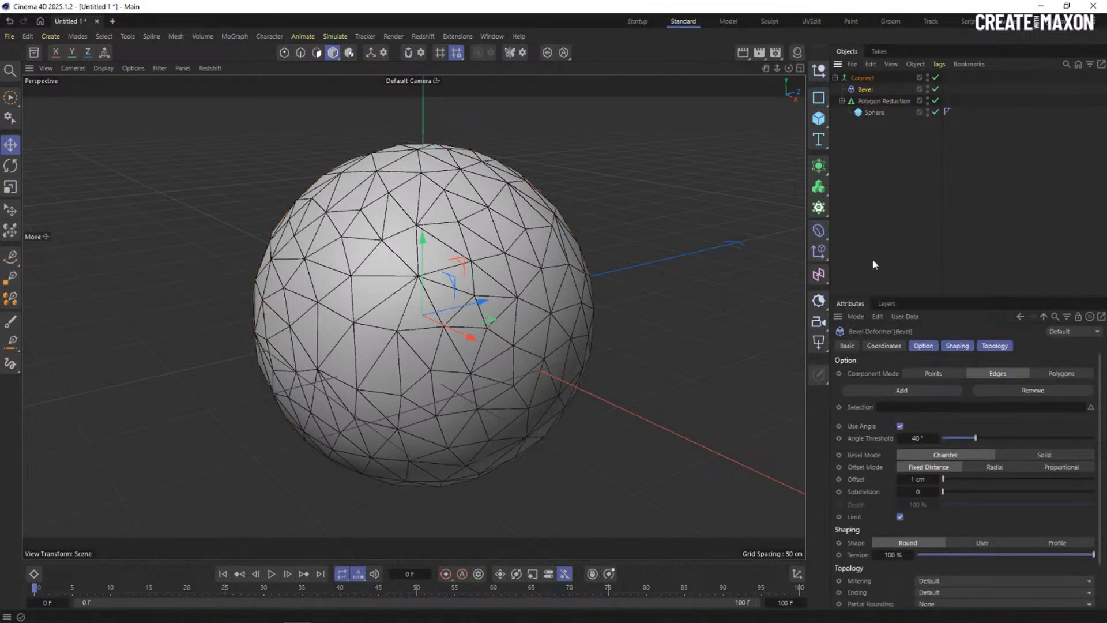
# Set the Bevel deformer to Points component mode with a Proportional offset of 37%.
pyautogui.moveTo(829, 232); pyautogui.dragTo(781, 232)
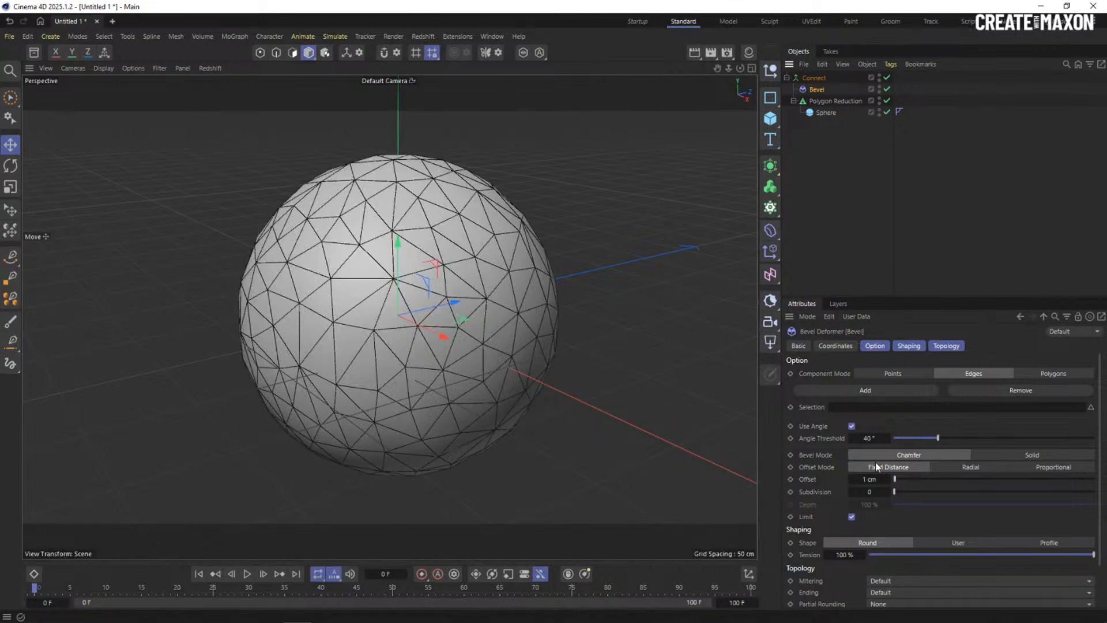
pyautogui.click(892, 373)
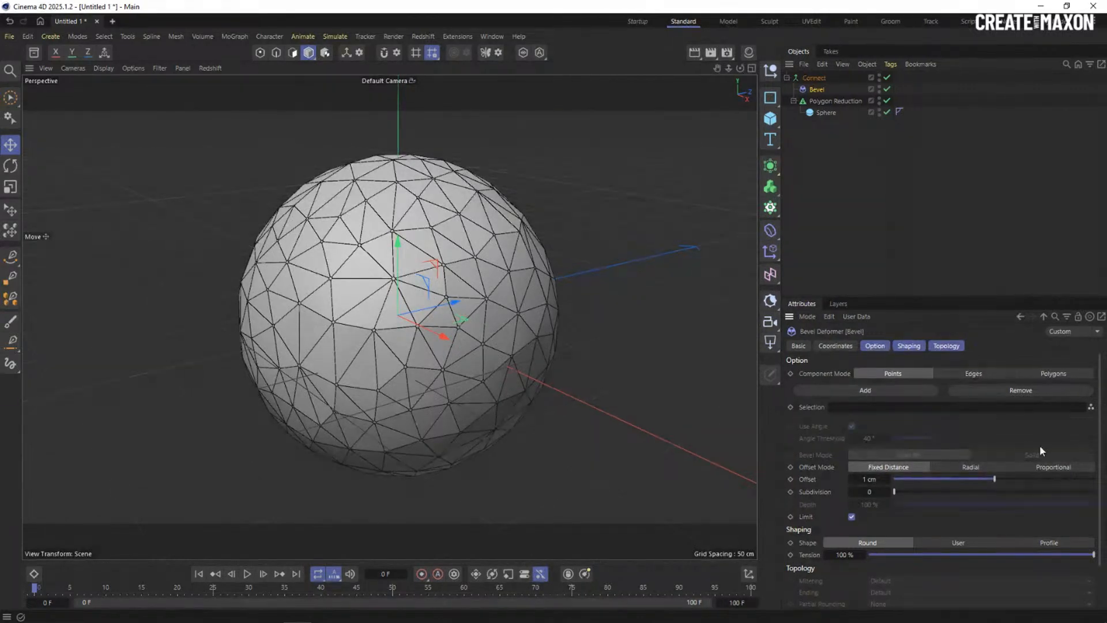
pyautogui.click(1048, 468)
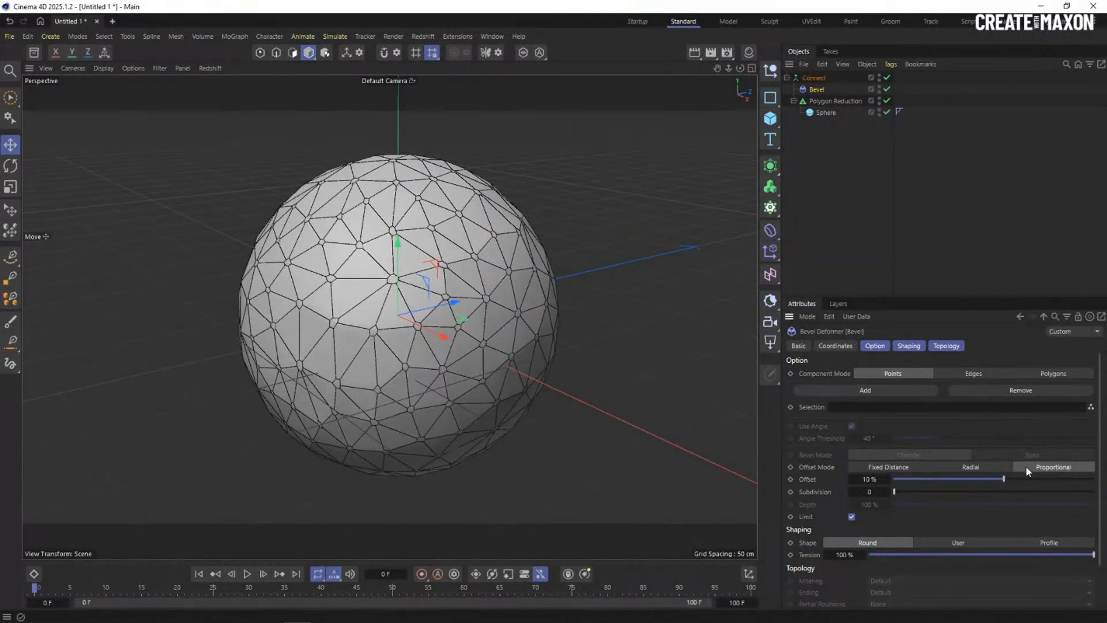
pyautogui.moveTo(1005, 479); pyautogui.dragTo(1030, 479)
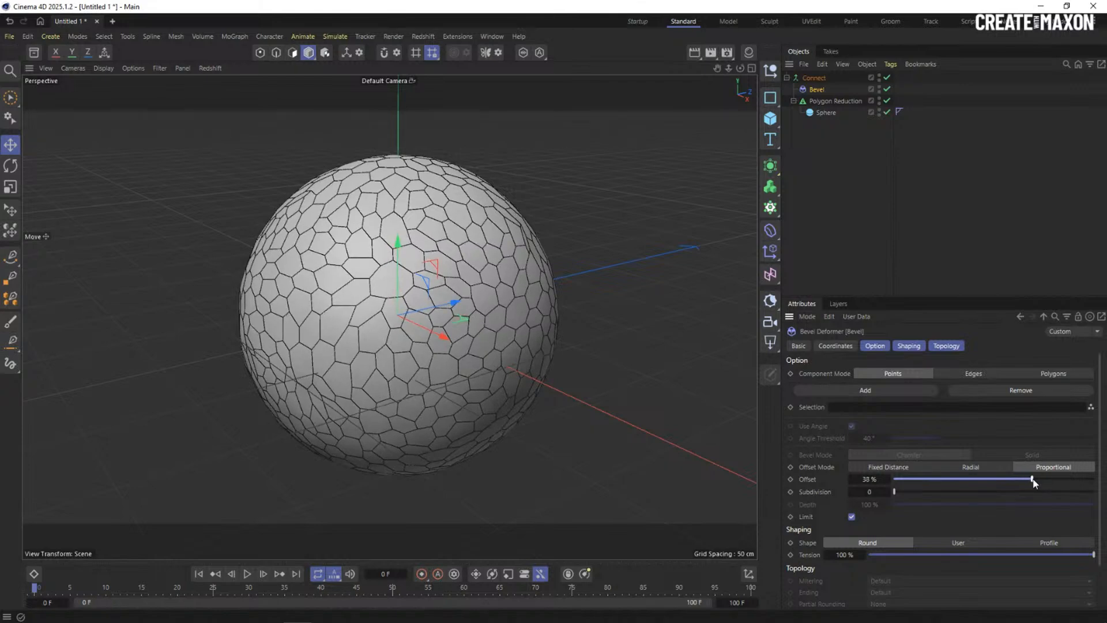
pyautogui.moveTo(456, 261)
pyautogui.keyDown('alt'); pyautogui.mouseDown()
pyautogui.moveTo(490, 264)
pyautogui.moveTo(519, 341)
pyautogui.moveTo(461, 312)
pyautogui.mouseUp(); pyautogui.keyUp('alt')
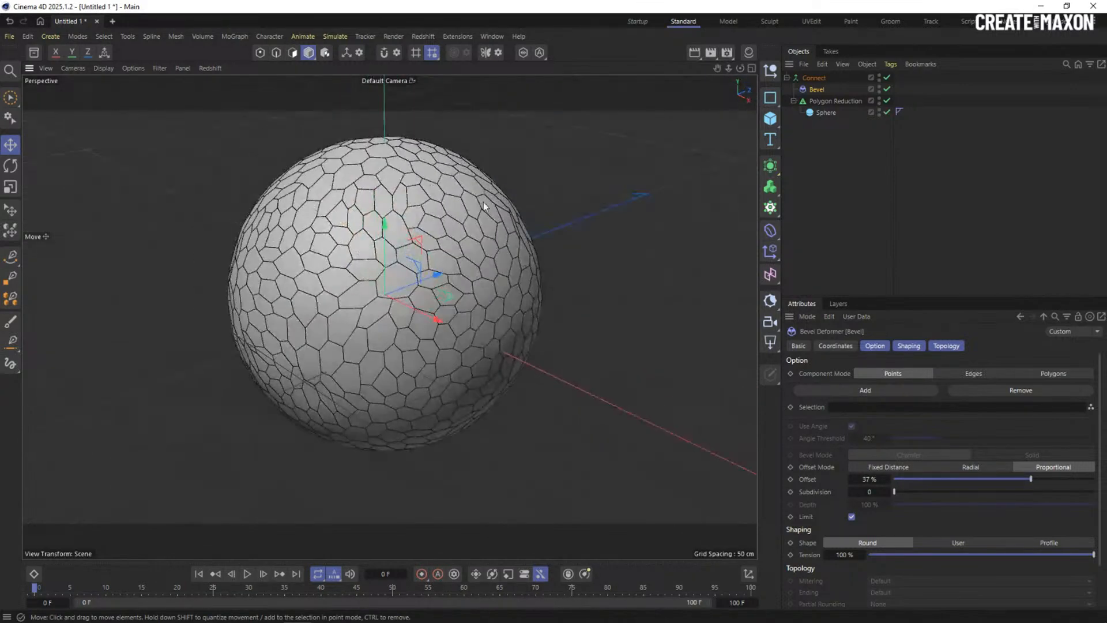
pyautogui.keyDown('alt'); pyautogui.moveTo(457, 312); pyautogui.dragTo(492, 305, button='right'); pyautogui.keyUp('alt')
pyautogui.keyDown('alt'); pyautogui.moveTo(493, 309); pyautogui.dragTo(373, 340); pyautogui.keyUp('alt')
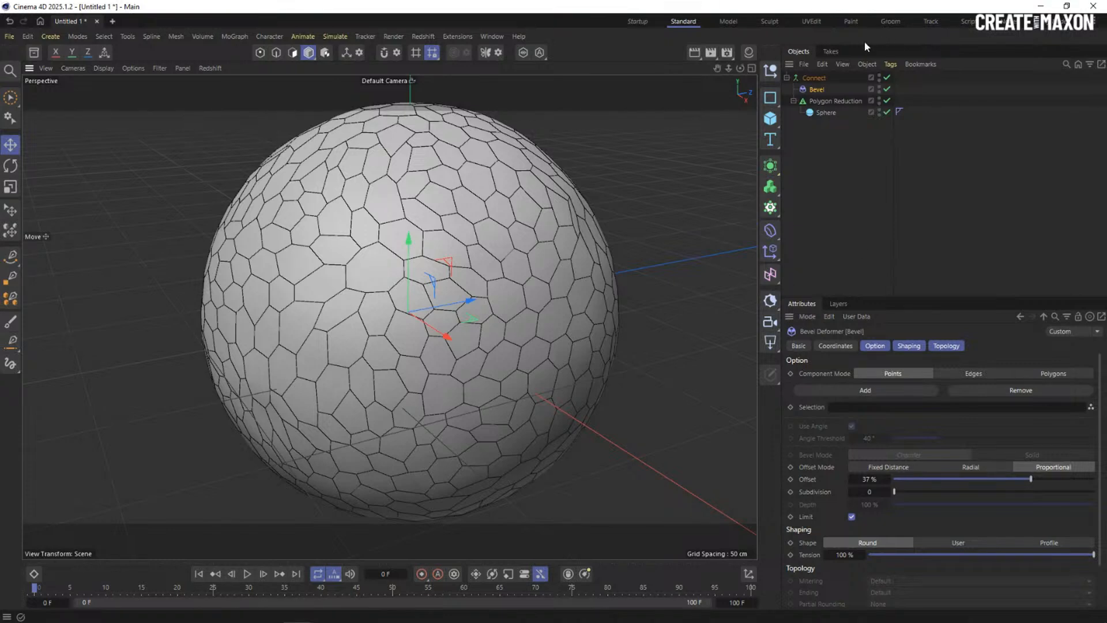
# Add a Nodes Mesh object and make the Connect object its child.
pyautogui.click(813, 77)
pyautogui.click(821, 150)
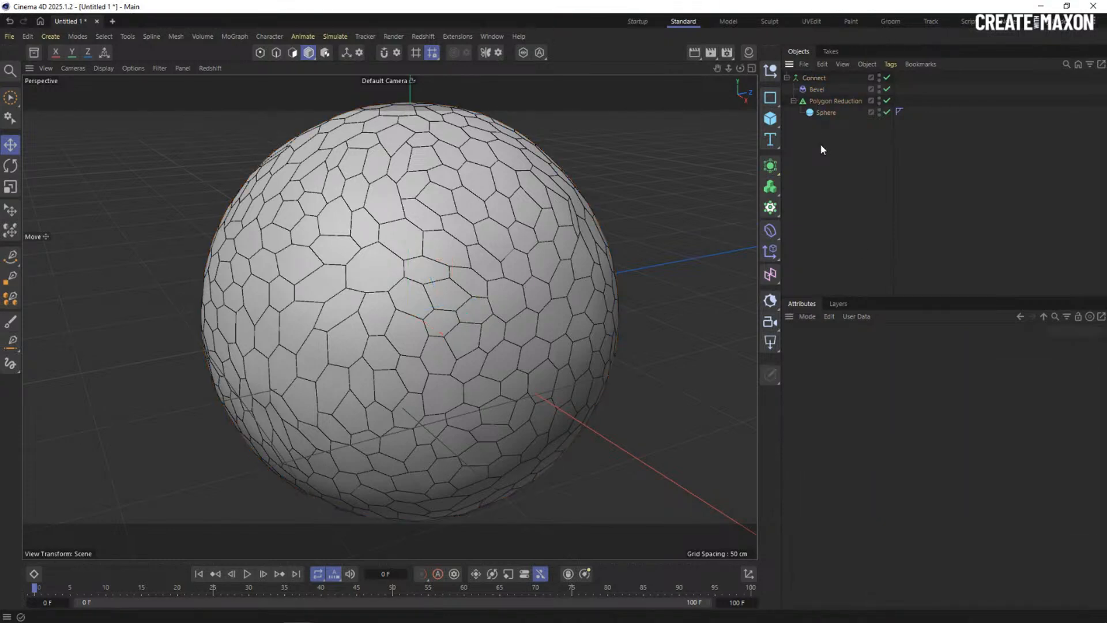
pyautogui.hotkey('shift', 'c')
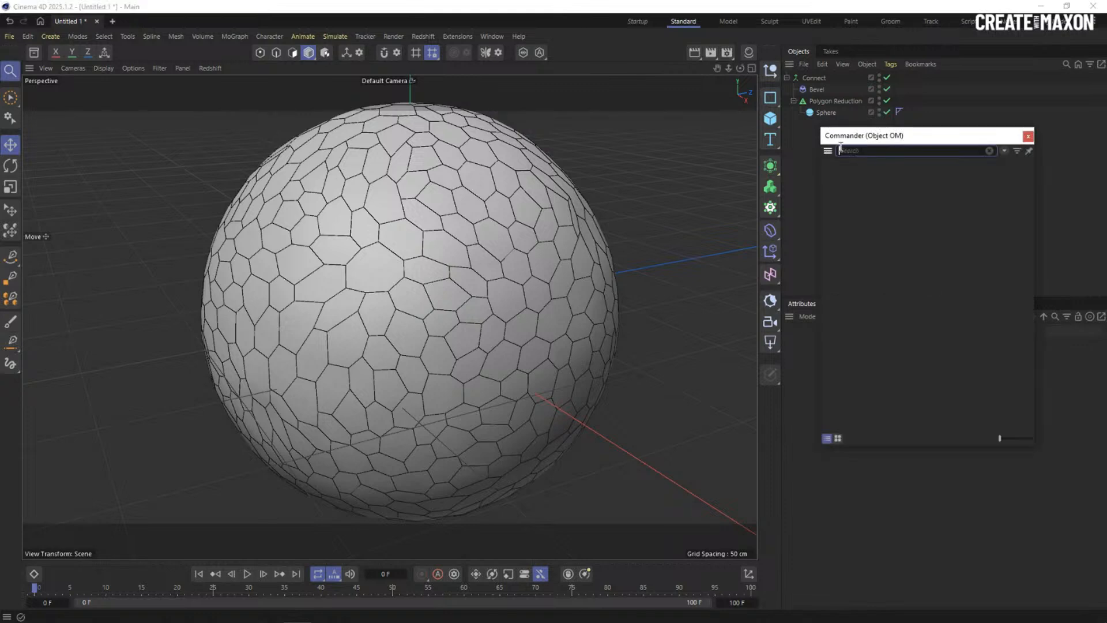
pyautogui.write('nodes')
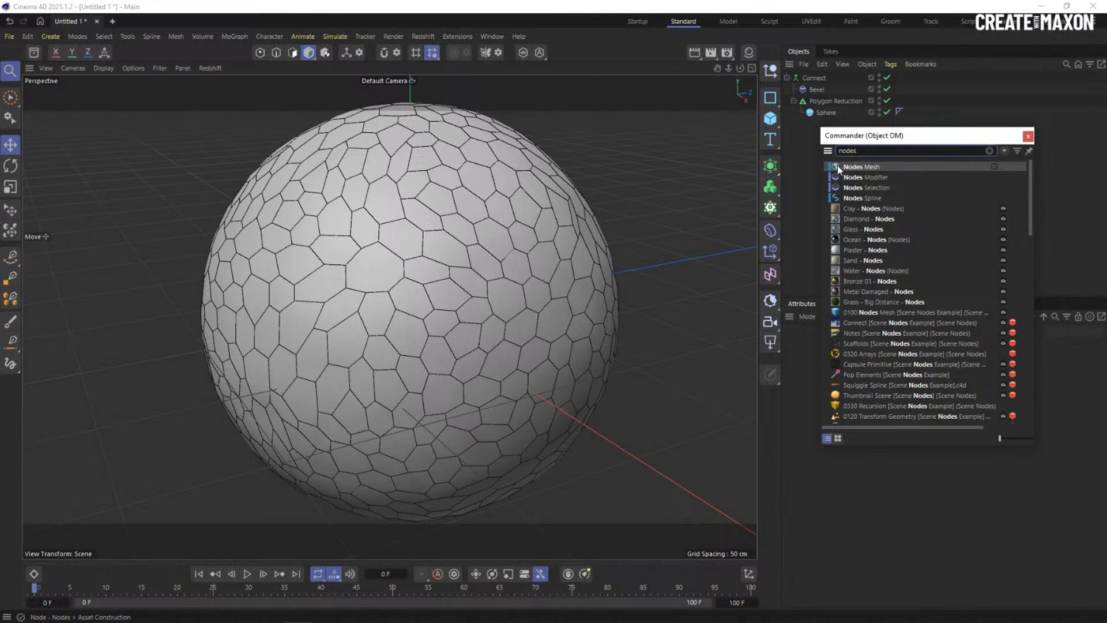
pyautogui.click(838, 167)
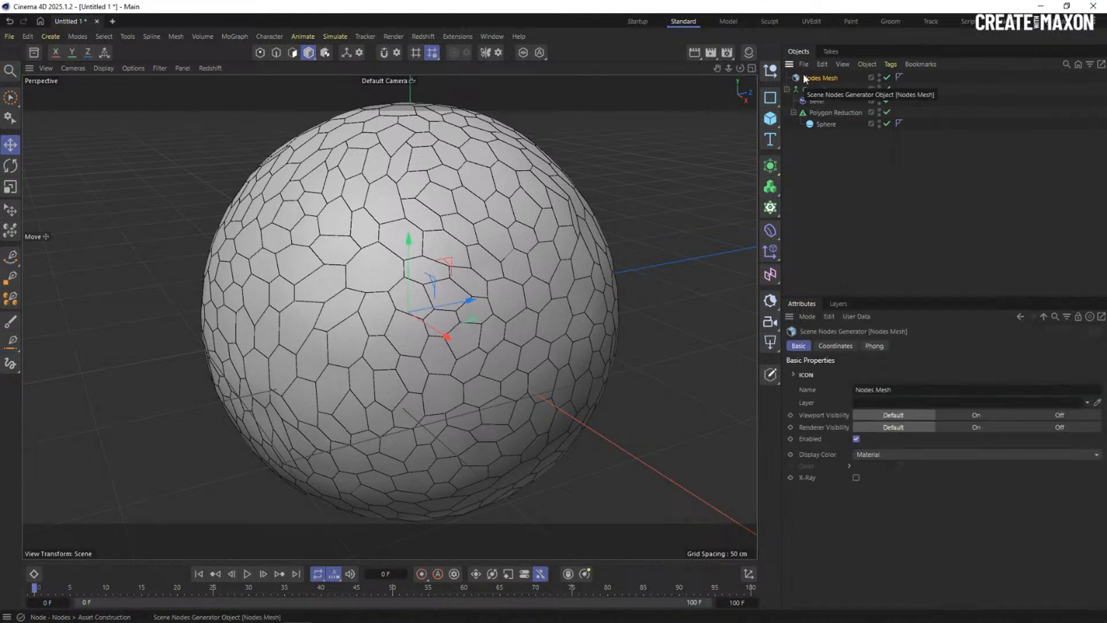
pyautogui.click(813, 89)
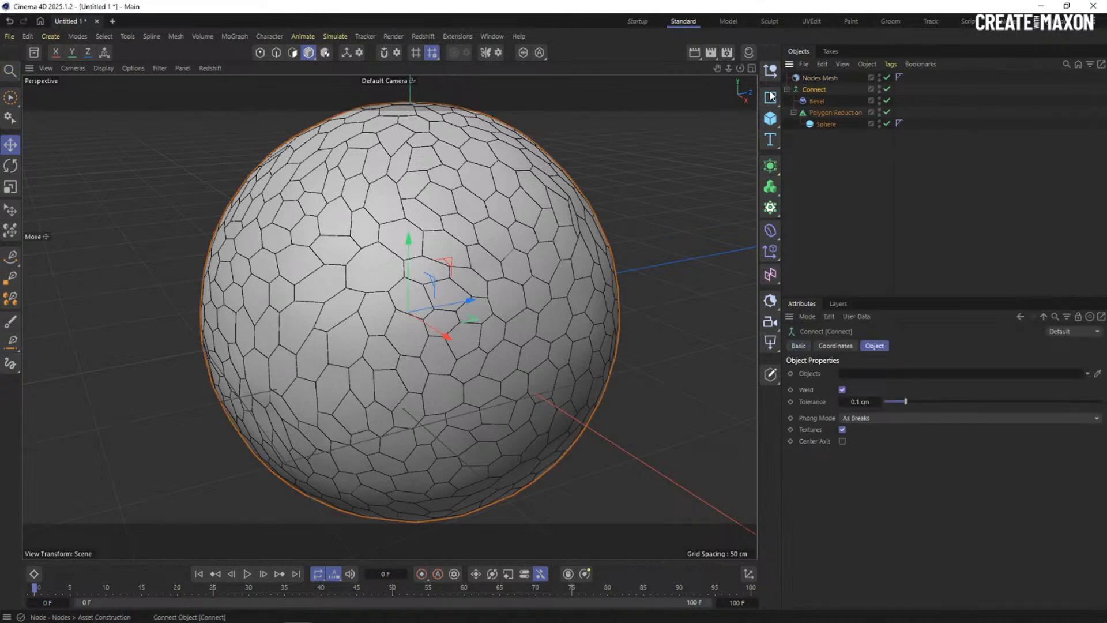
pyautogui.moveTo(809, 90)
pyautogui.mouseDown()
pyautogui.moveTo(819, 60)
pyautogui.moveTo(821, 74)
pyautogui.moveTo(805, 79)
pyautogui.mouseUp()
# Open the Nodes Mesh in the Node Editor and dock the enlarged editor beneath the viewport.
pyautogui.doubleClick(803, 79)
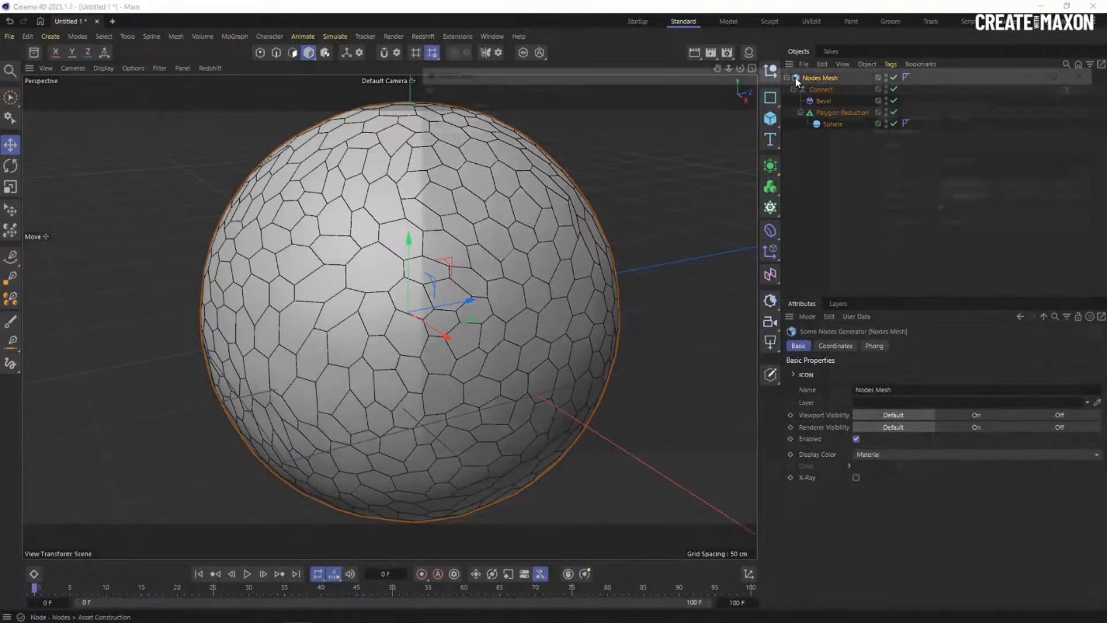
pyautogui.moveTo(415, 84); pyautogui.dragTo(369, 464)
pyautogui.click(728, 329)
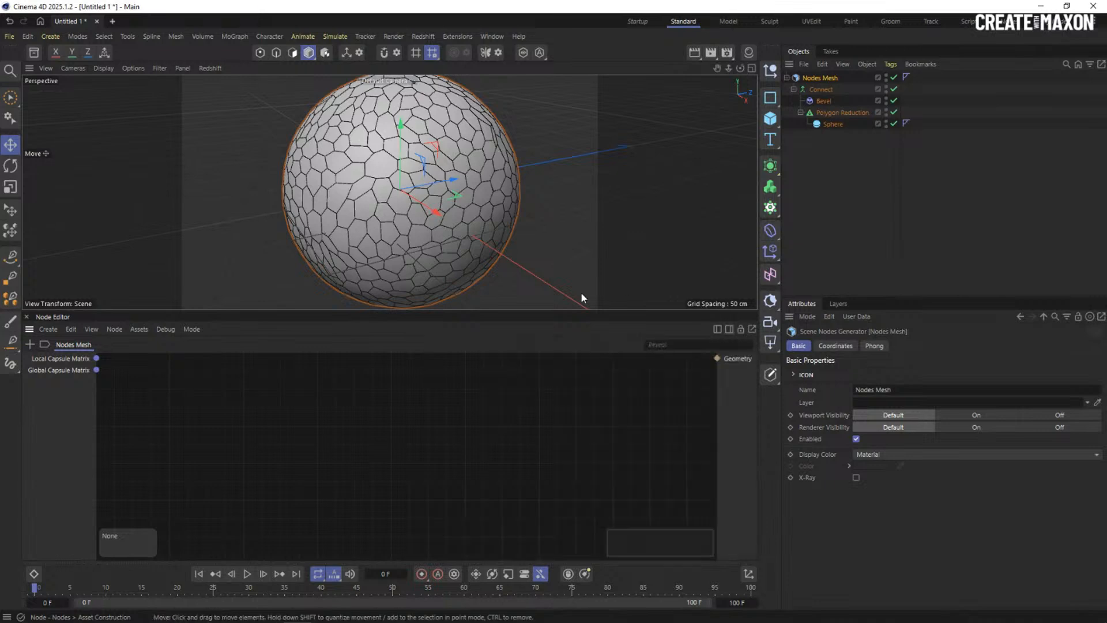
pyautogui.moveTo(583, 311); pyautogui.dragTo(588, 251)
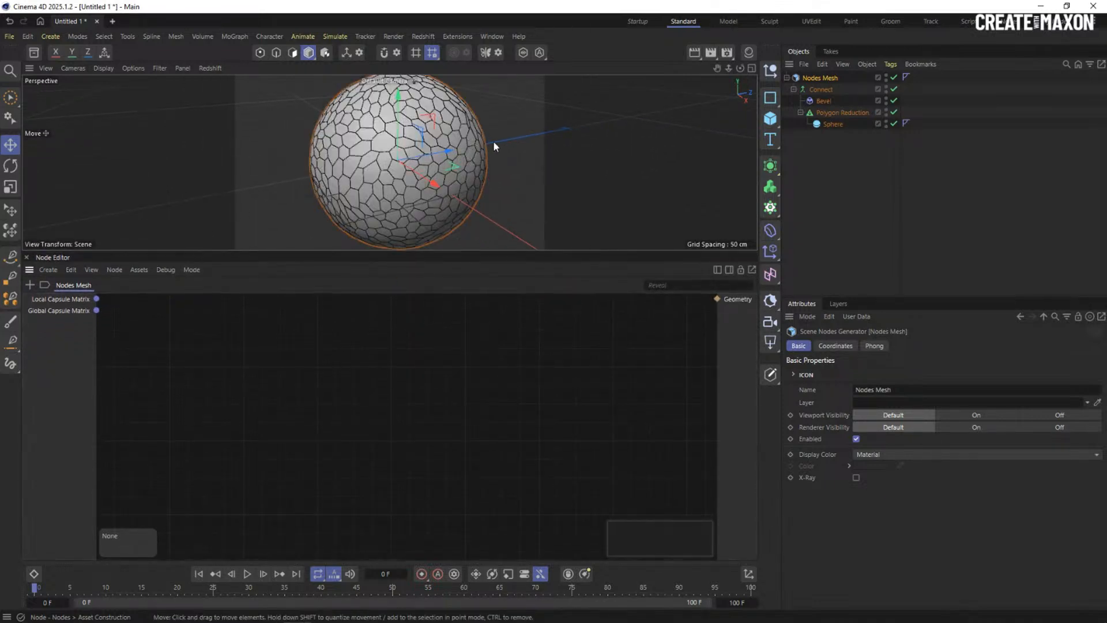
# Add an Object - Child input to the Nodes Mesh graph and expand its ports.
pyautogui.click(823, 89)
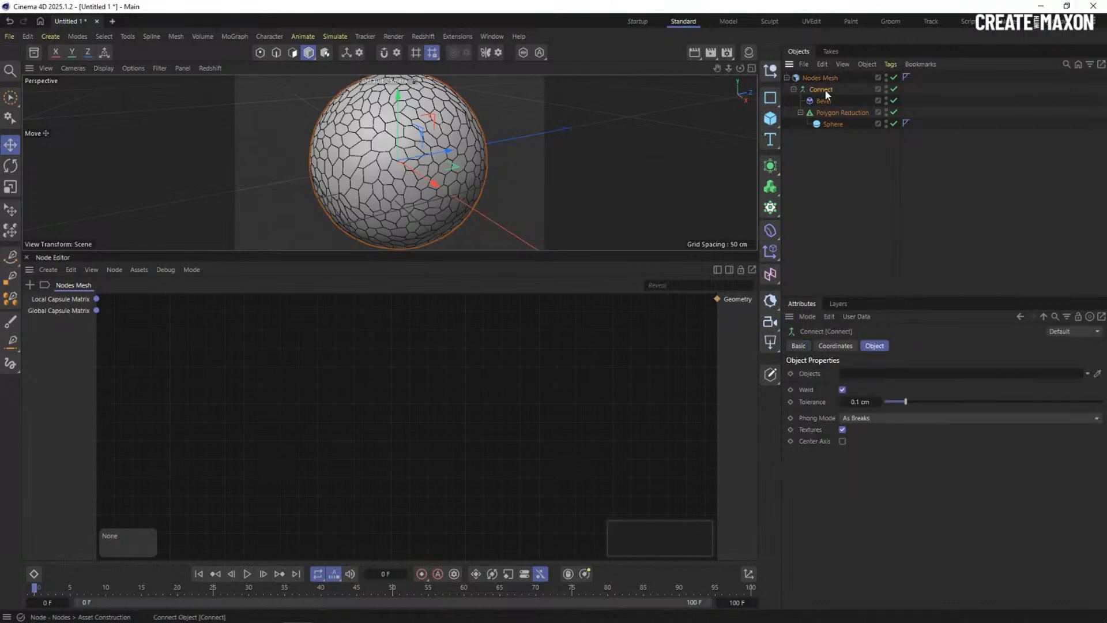
pyautogui.rightClick(78, 349)
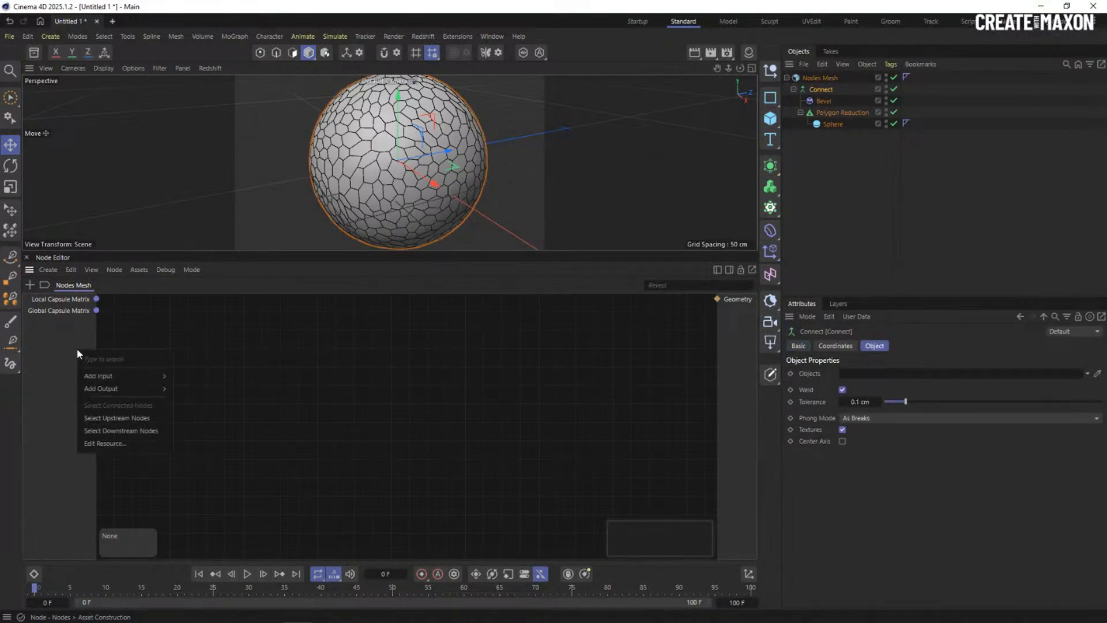
pyautogui.moveTo(122, 374)
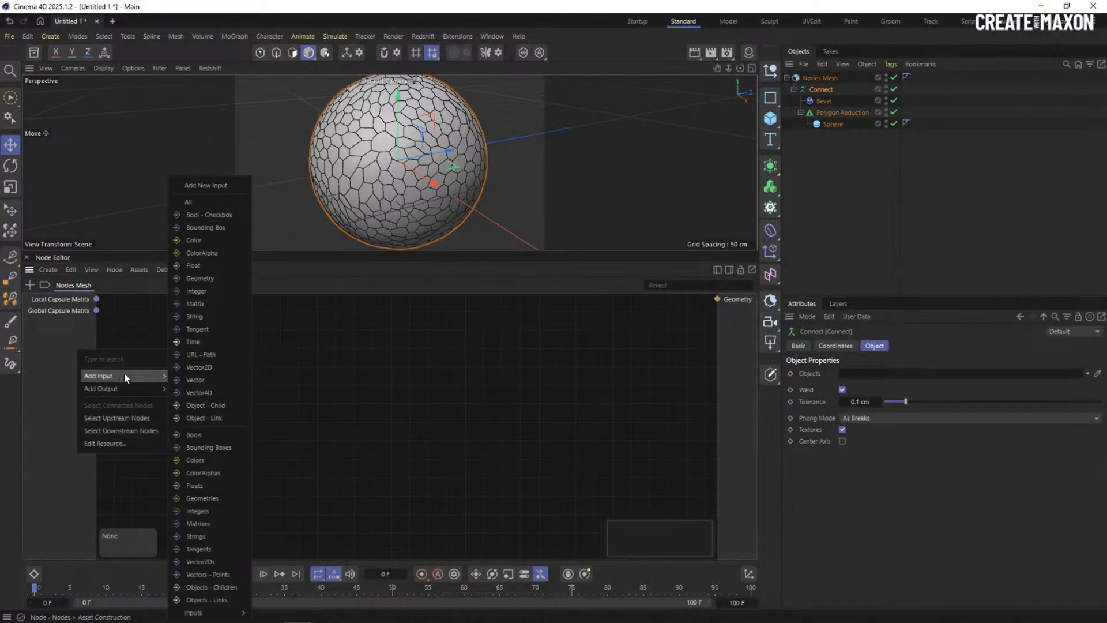
pyautogui.click(223, 404)
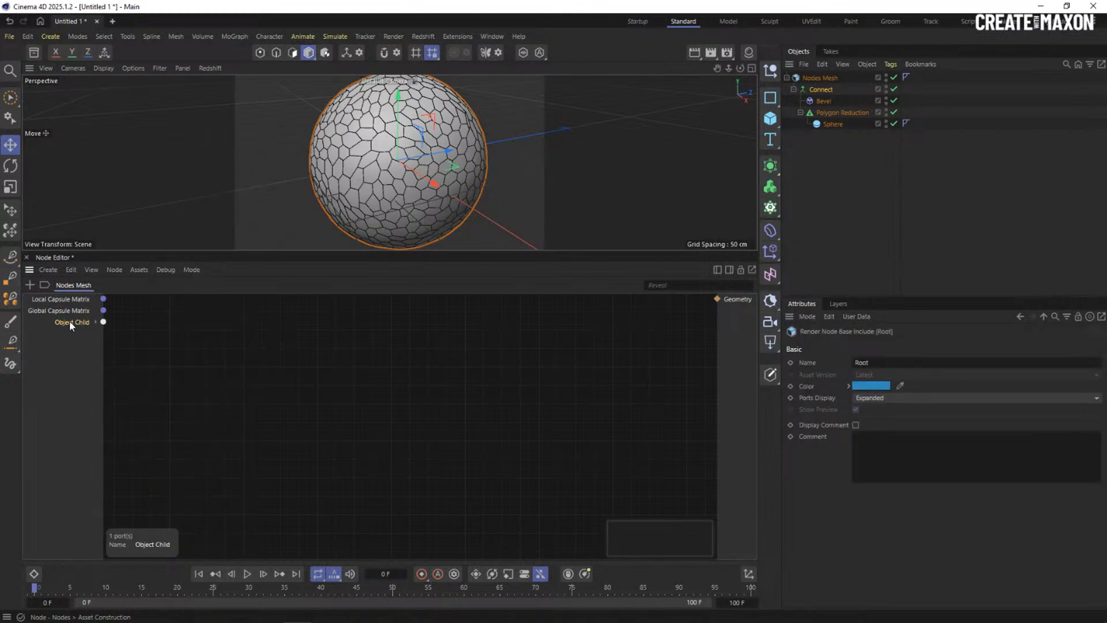
pyautogui.click(95, 322)
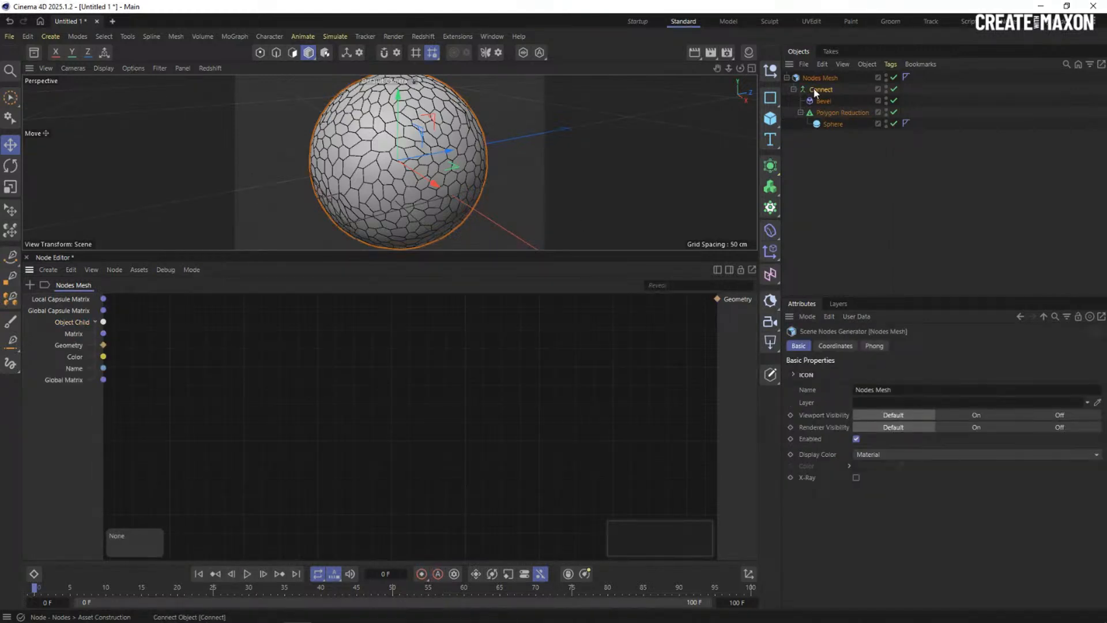
# Connect the child object's Geometry port to the Nodes Mesh's Geometry output and clear the object selection.
pyautogui.click(73, 335)
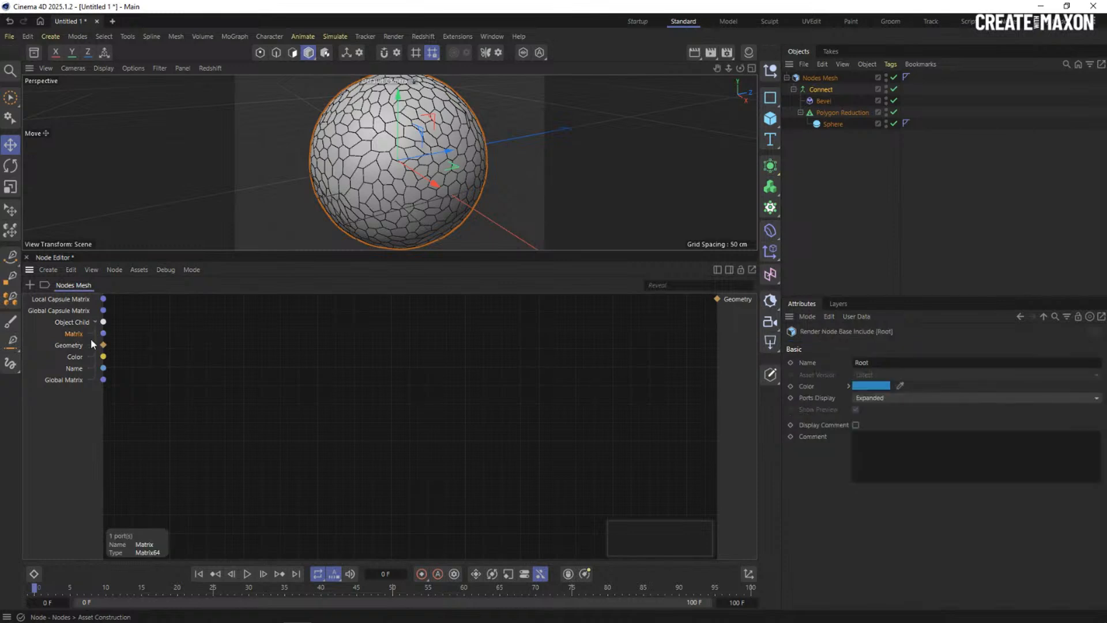
pyautogui.click(75, 346)
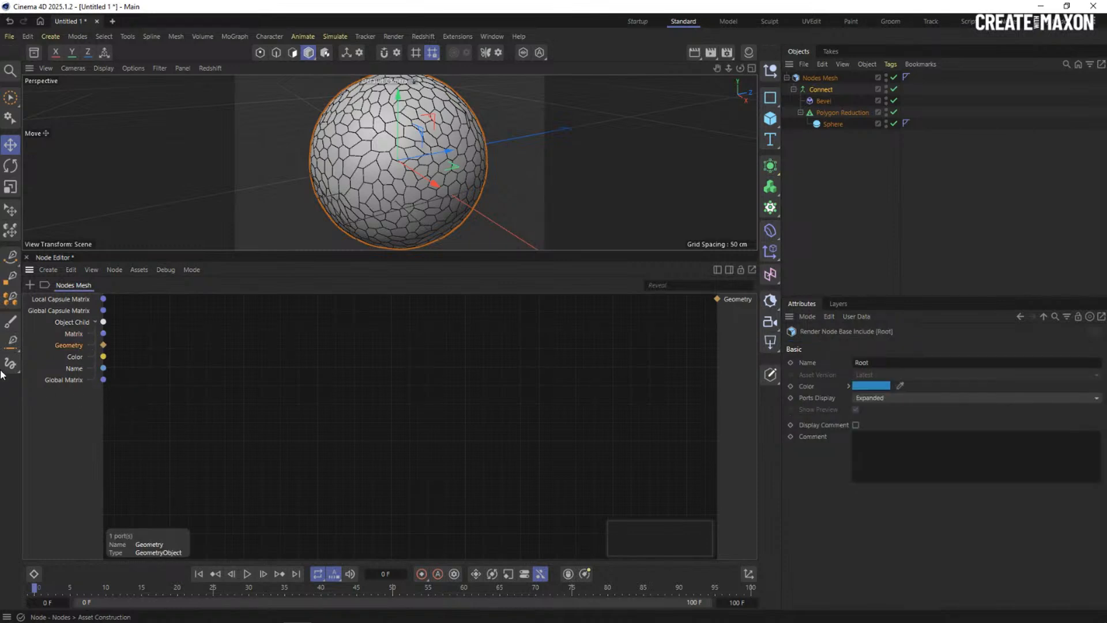
pyautogui.moveTo(105, 346); pyautogui.dragTo(718, 298)
pyautogui.click(818, 254)
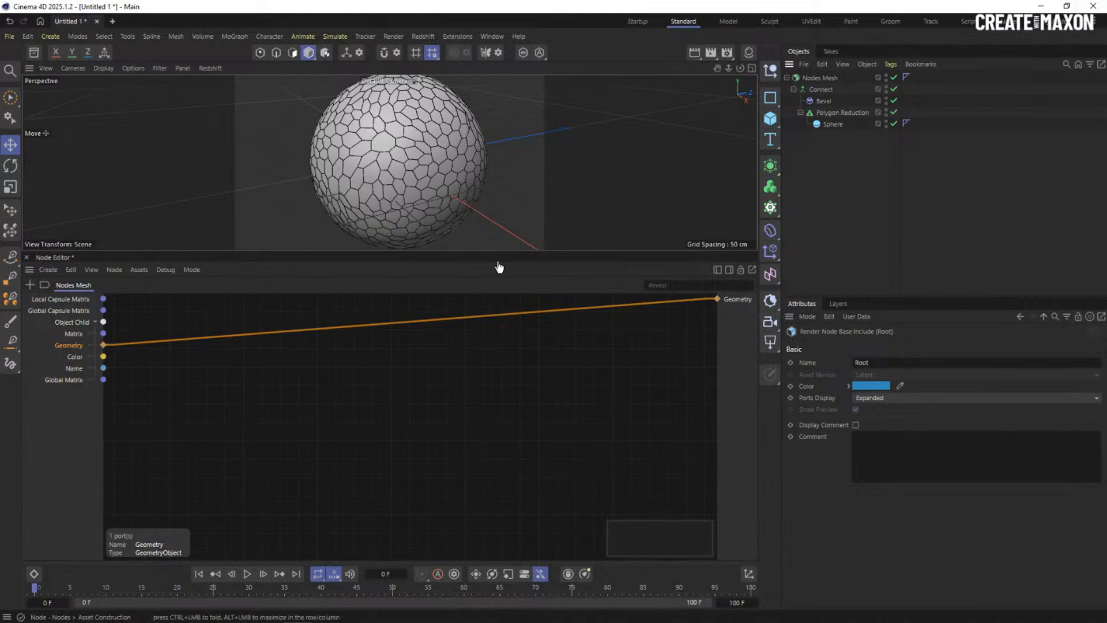
# Add an Inset node to the Nodes Mesh graph and wire it between the child object's Geometry port and the Geometry output.
pyautogui.scroll(3, 437, 157)
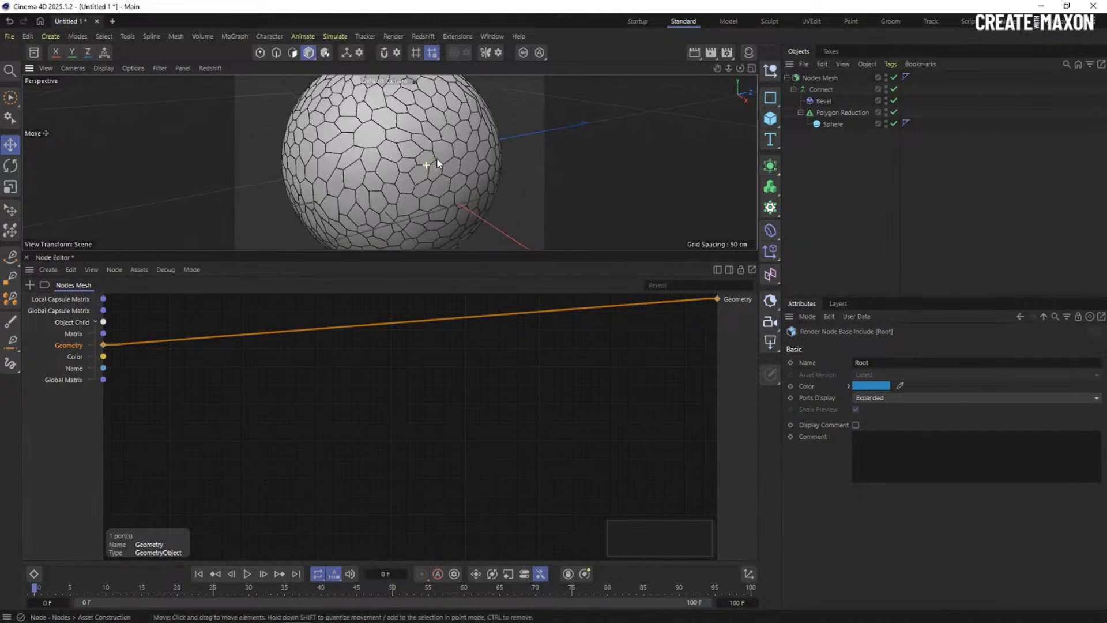
pyautogui.click(385, 385)
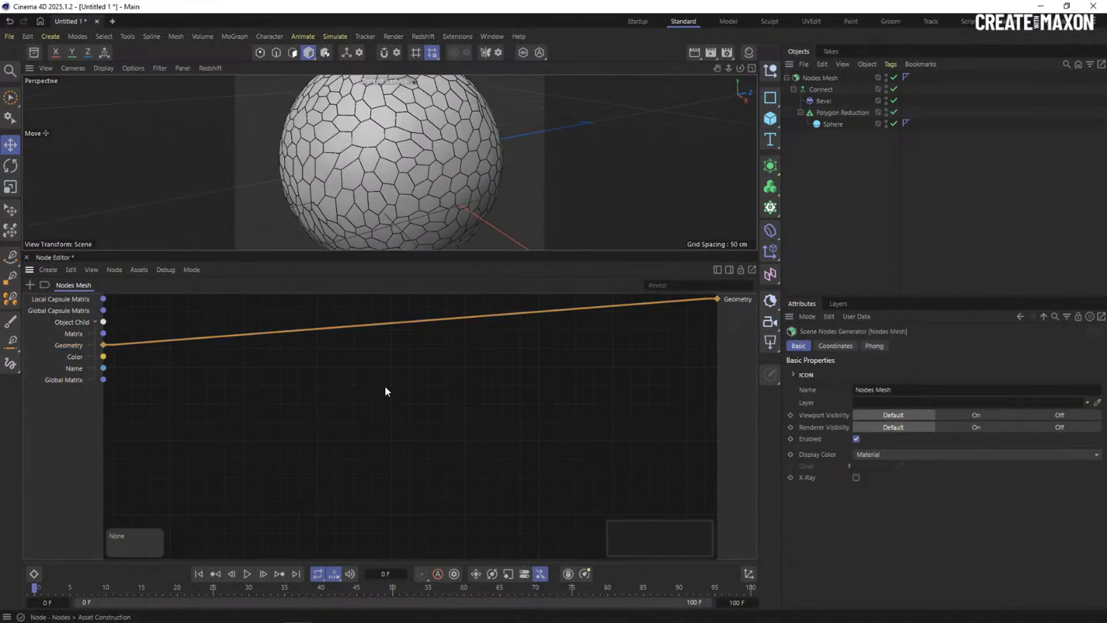
pyautogui.doubleClick(385, 385)
pyautogui.write('inset')
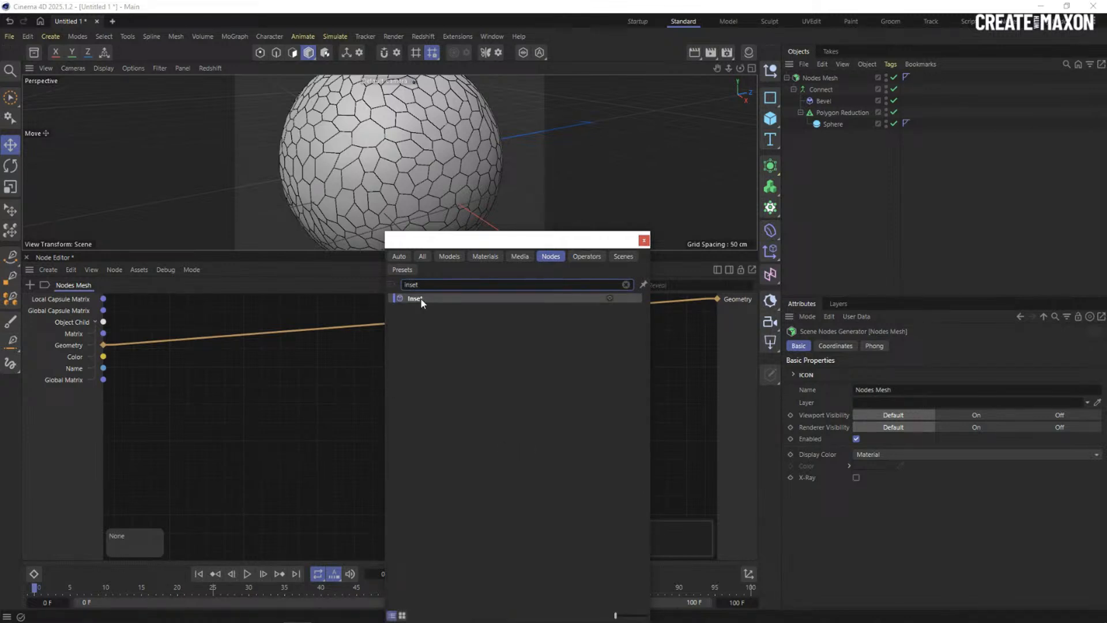
pyautogui.doubleClick(421, 299)
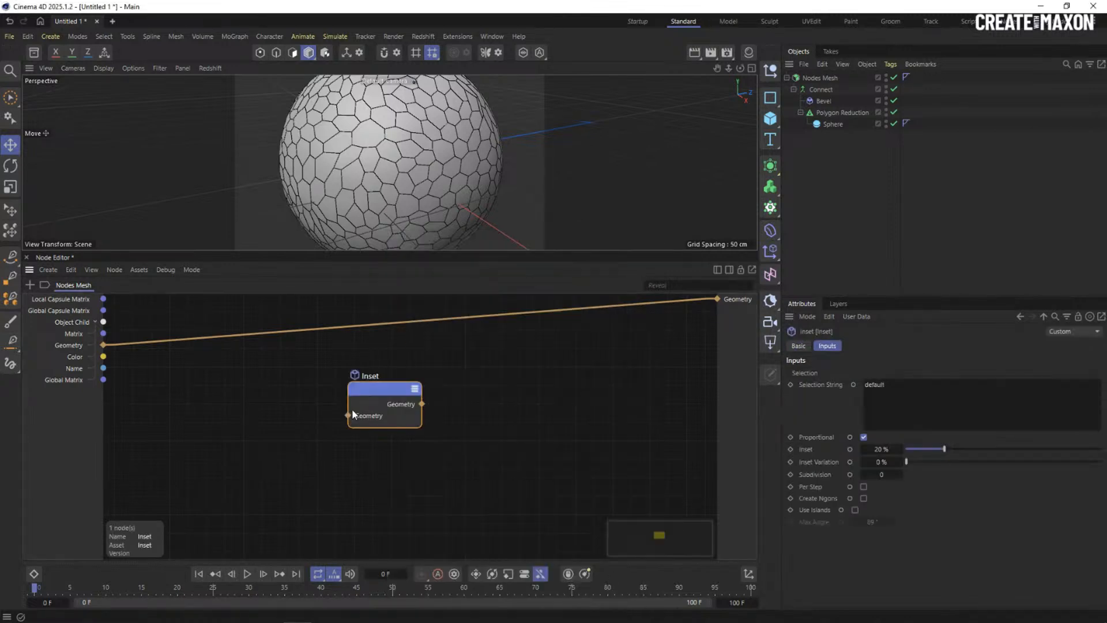
pyautogui.moveTo(104, 344); pyautogui.dragTo(366, 359)
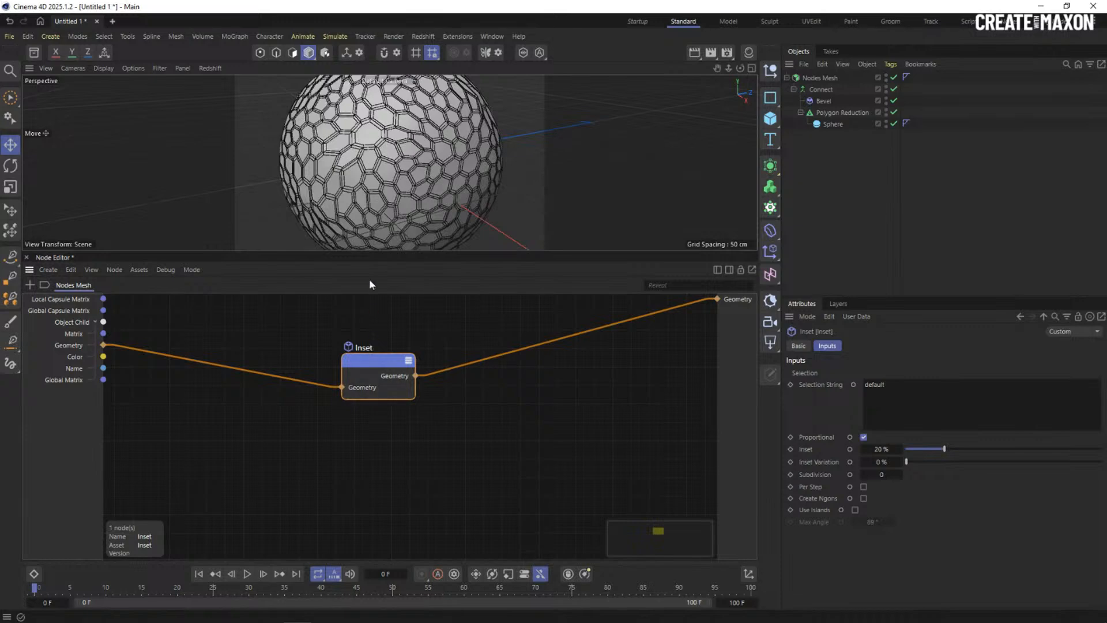
# Set the Inset node's Inset to 35% and its Inset Variation to 70%.
pyautogui.scroll(5, 390, 150)
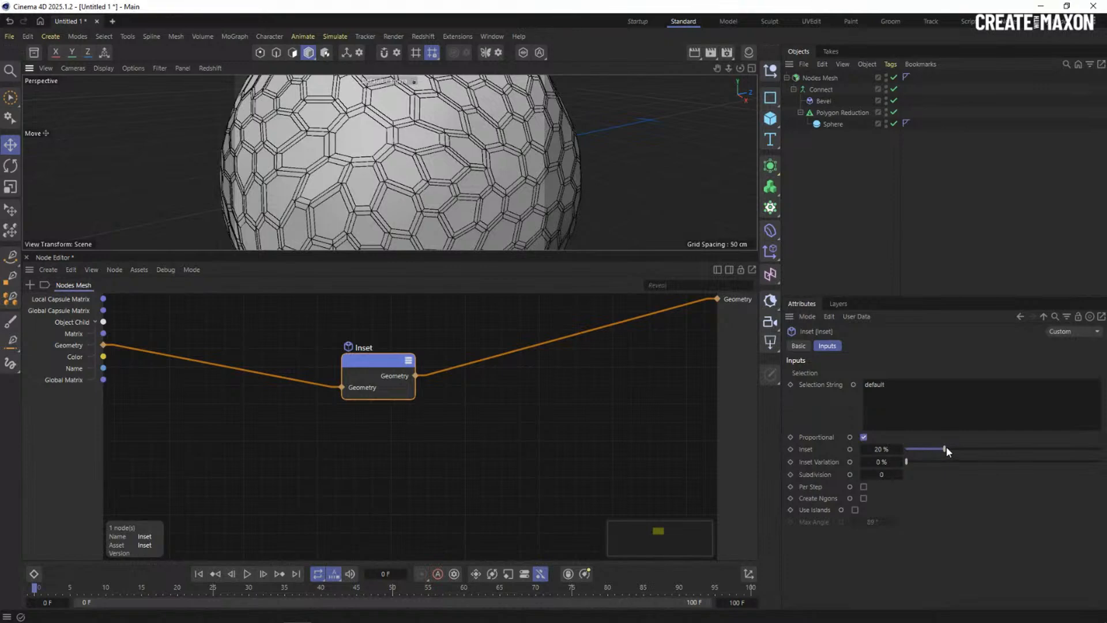
pyautogui.moveTo(946, 446); pyautogui.dragTo(973, 448)
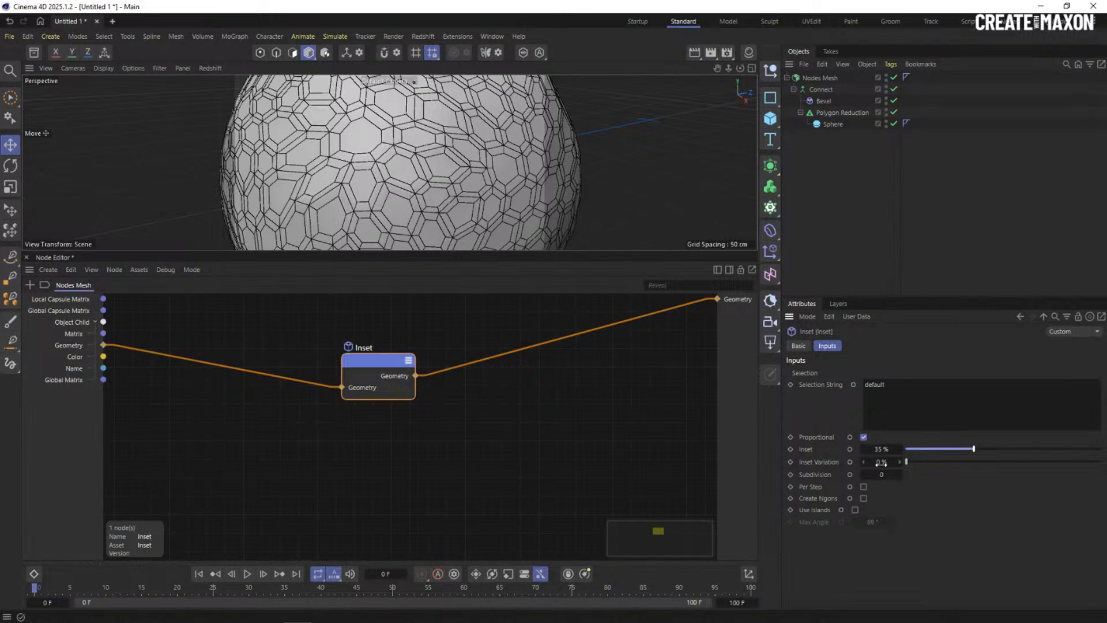
pyautogui.moveTo(914, 461); pyautogui.dragTo(1042, 475)
pyautogui.keyDown('alt'); pyautogui.moveTo(324, 151); pyautogui.dragTo(286, 128); pyautogui.keyUp('alt')
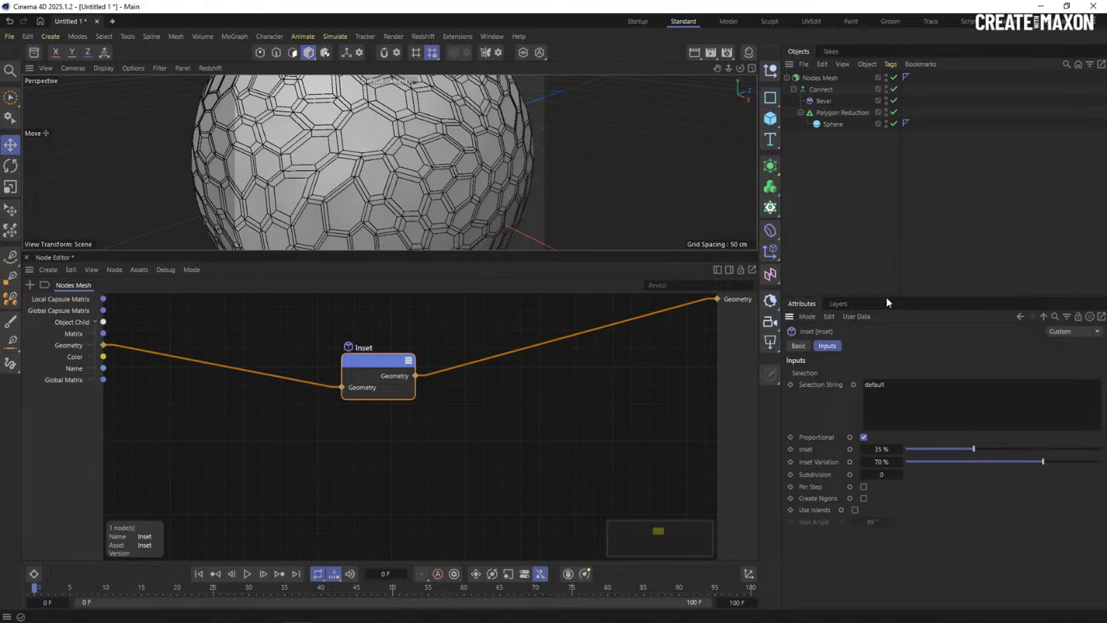
pyautogui.moveTo(885, 296); pyautogui.dragTo(885, 265)
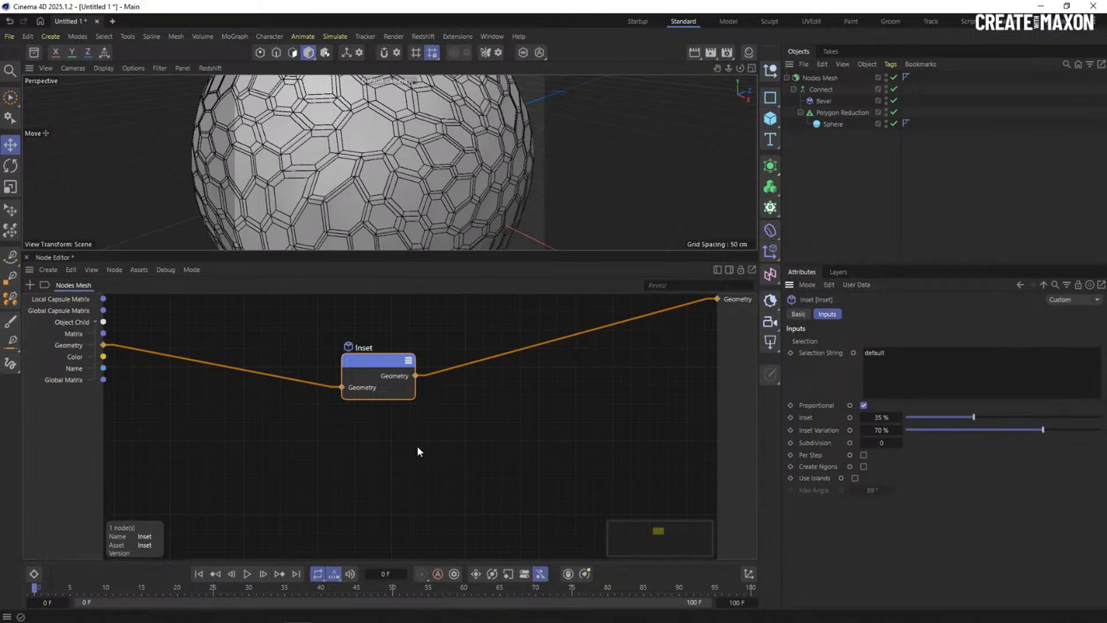
pyautogui.moveTo(369, 365); pyautogui.dragTo(356, 372)
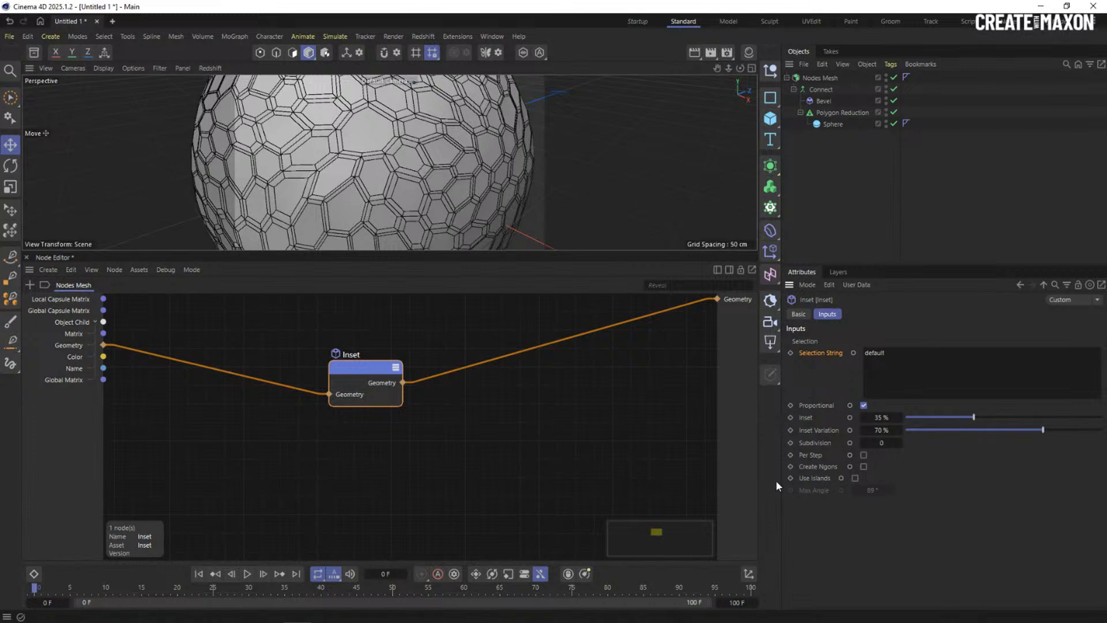
# Set the Inset node's Selection String to 1 and bring the affected polygon on the sphere into close view.
pyautogui.moveTo(919, 350); pyautogui.dragTo(845, 352)
pyautogui.write('1')
pyautogui.press('Return')
pyautogui.scroll(-5, 434, 165)
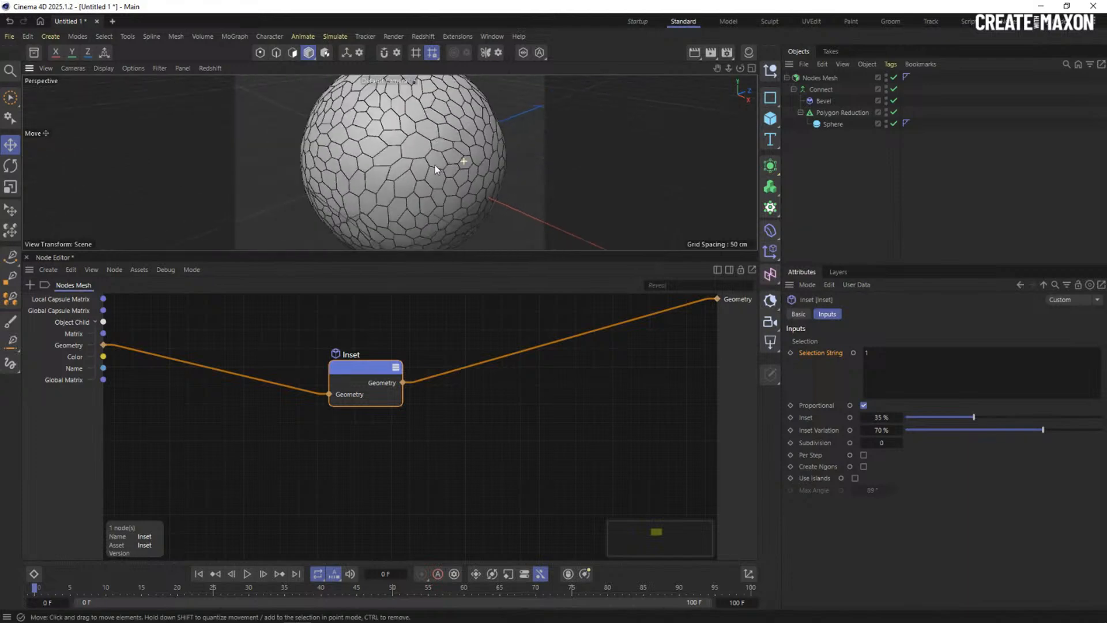
pyautogui.keyDown('alt'); pyautogui.moveTo(427, 167); pyautogui.dragTo(395, 107); pyautogui.keyUp('alt')
pyautogui.keyDown('alt'); pyautogui.moveTo(427, 211); pyautogui.dragTo(467, 150, button='right'); pyautogui.keyUp('alt')
pyautogui.keyDown('alt'); pyautogui.moveTo(467, 154); pyautogui.dragTo(341, 134); pyautogui.keyUp('alt')
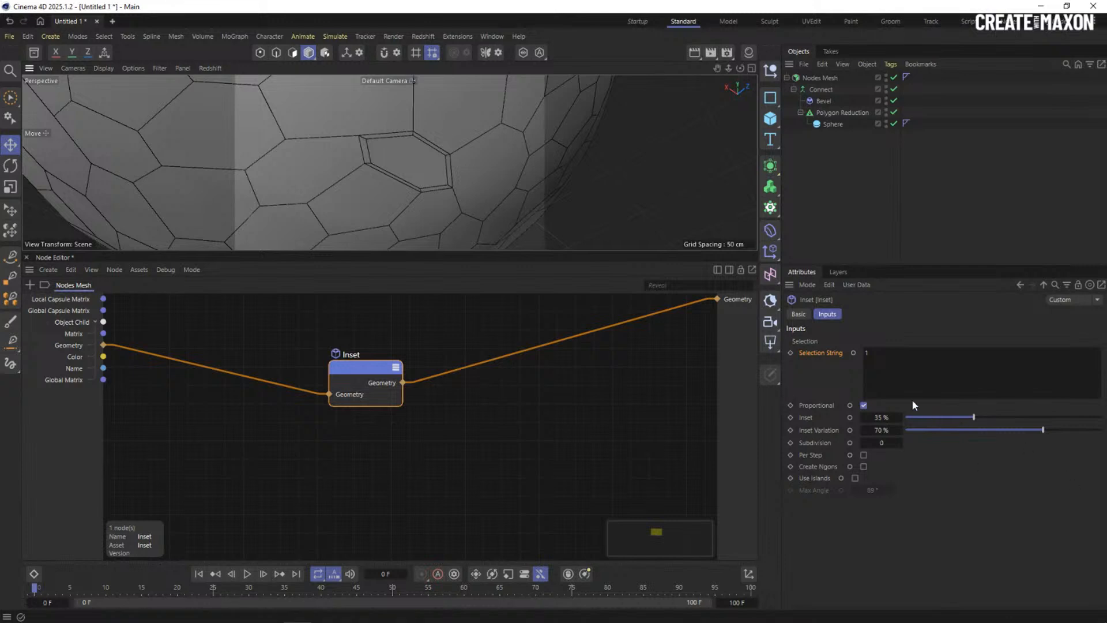
# Set the Inset node's Inset Variation to 0% and its Inset to 51%.
pyautogui.moveTo(1018, 431); pyautogui.dragTo(799, 429)
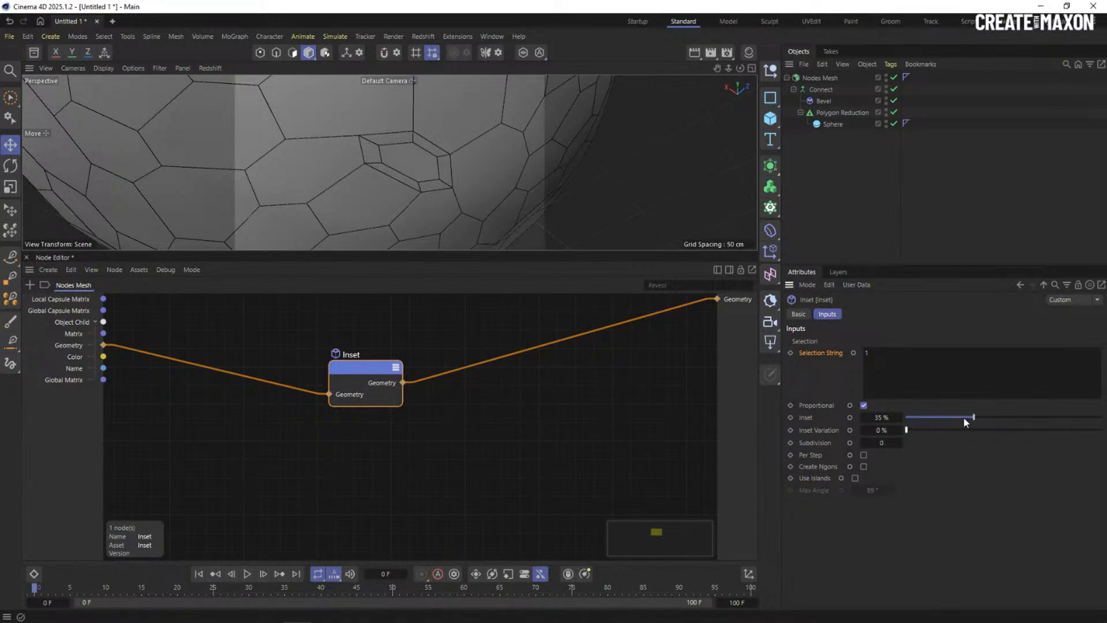
pyautogui.moveTo(963, 416); pyautogui.dragTo(1011, 426)
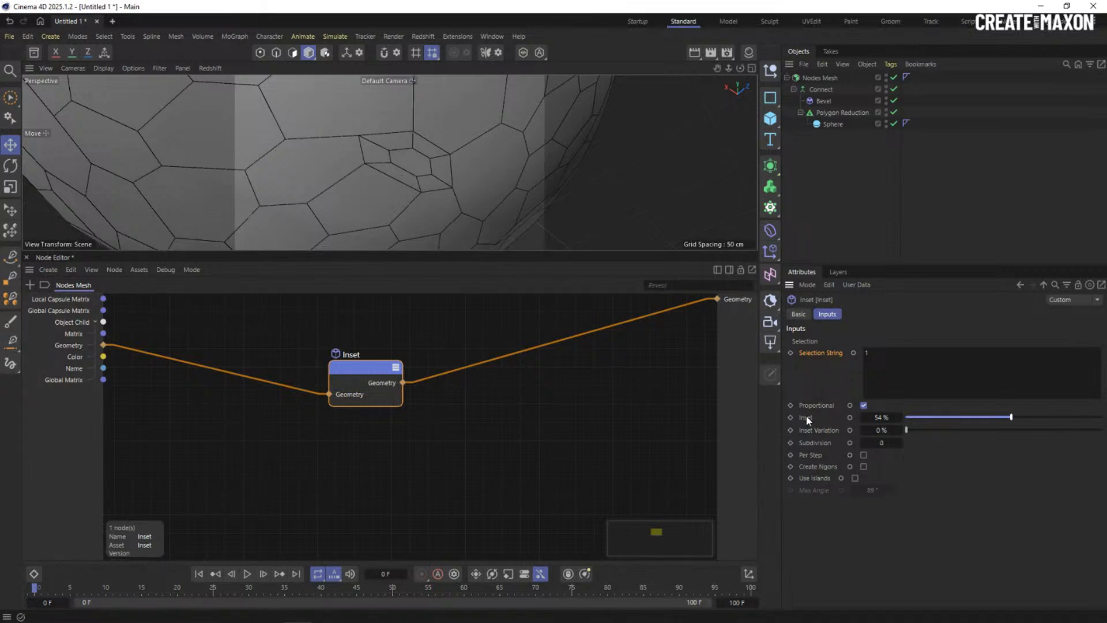
pyautogui.moveTo(1012, 417)
pyautogui.mouseDown()
pyautogui.moveTo(997, 413)
pyautogui.moveTo(1004, 419)
pyautogui.mouseUp()
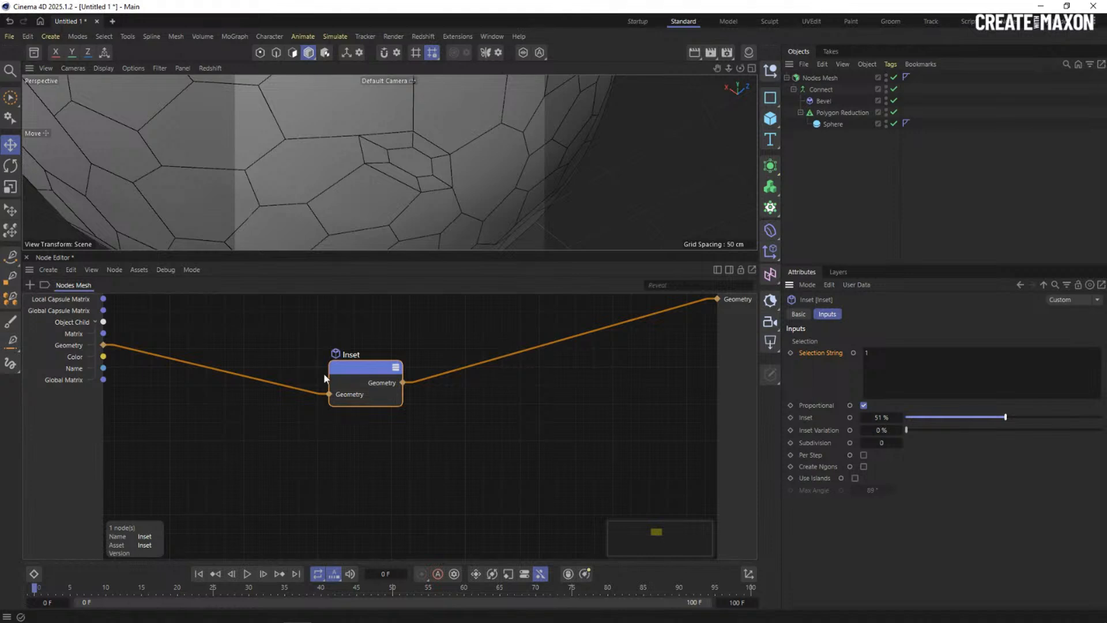
# Add a Loop Carried Value node to the Nodes Mesh graph and place it beside the Inset node.
pyautogui.moveTo(377, 368); pyautogui.dragTo(321, 345)
pyautogui.doubleClick(506, 415)
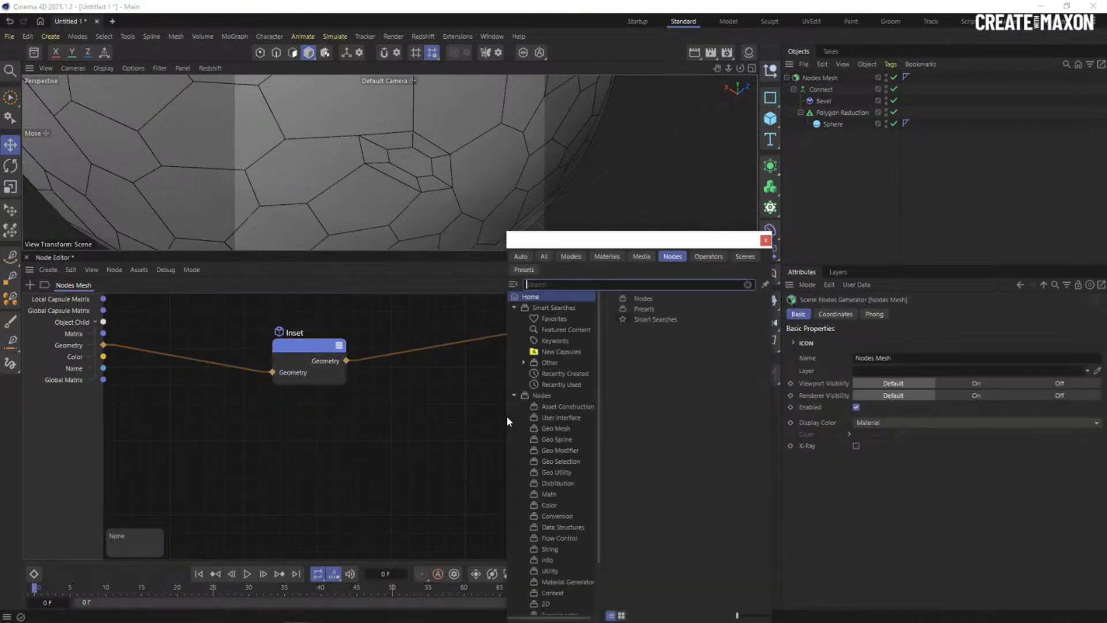
pyautogui.moveTo(607, 240); pyautogui.dragTo(645, 215)
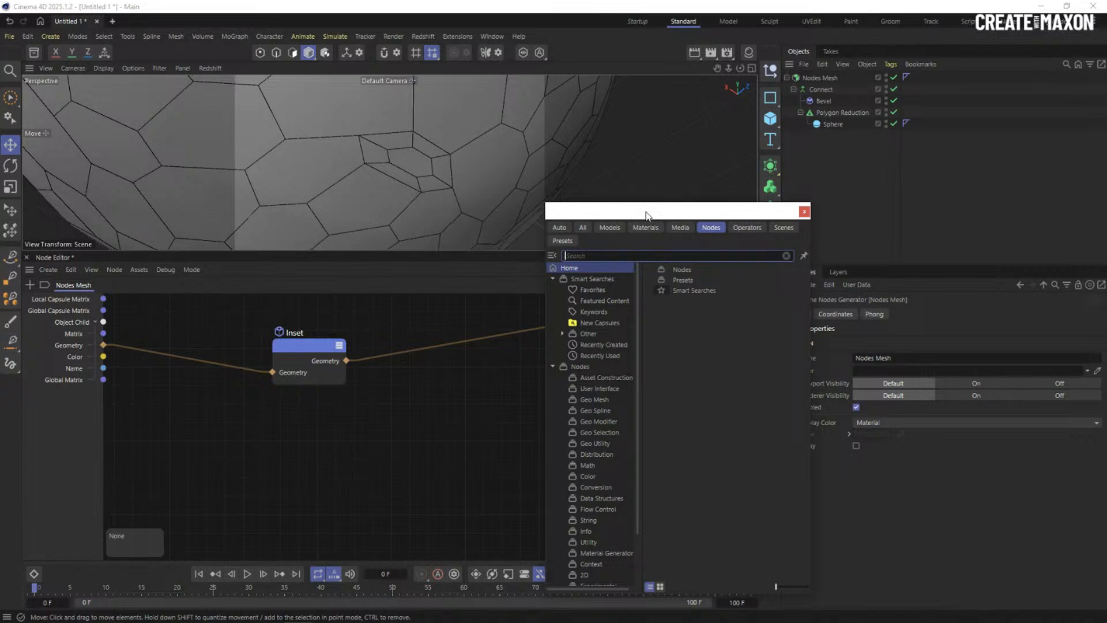
pyautogui.write('loo')
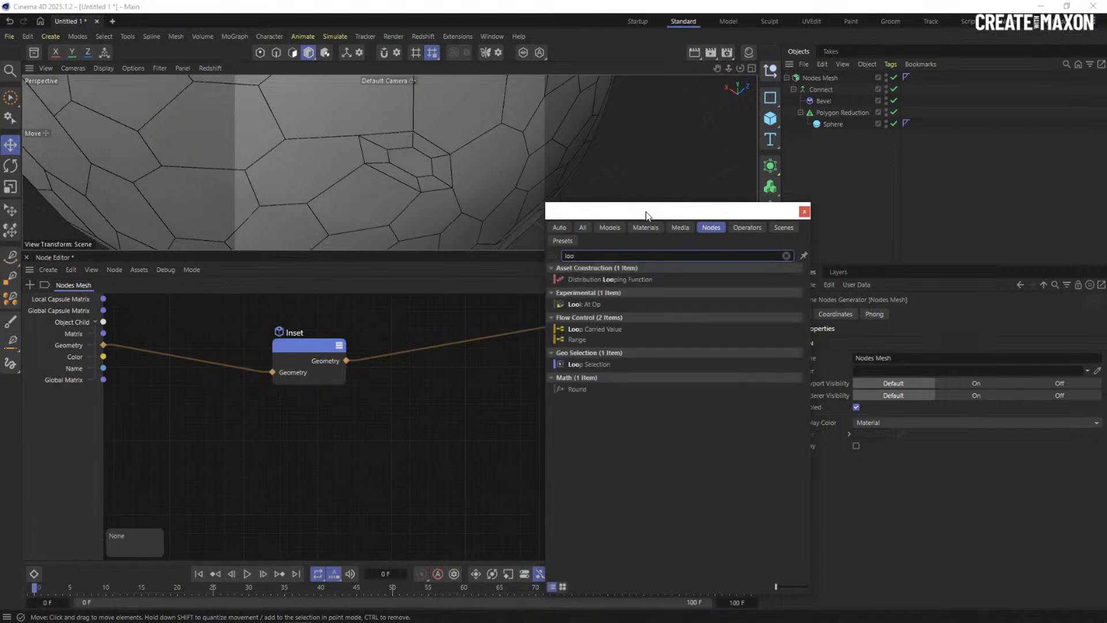
pyautogui.doubleClick(603, 327)
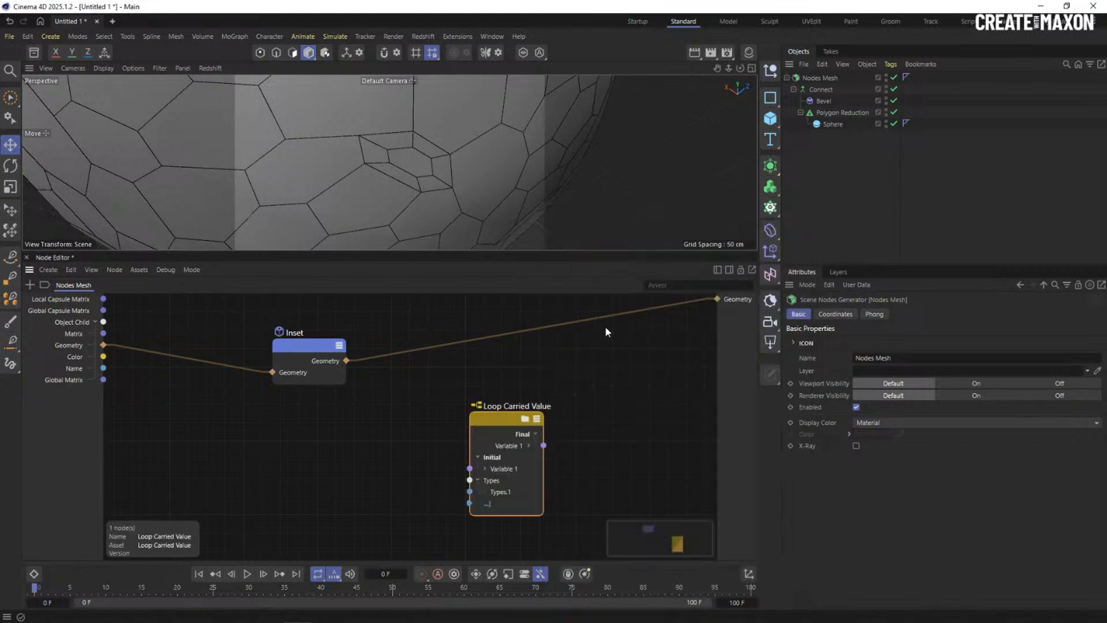
pyautogui.moveTo(467, 395); pyautogui.dragTo(441, 389)
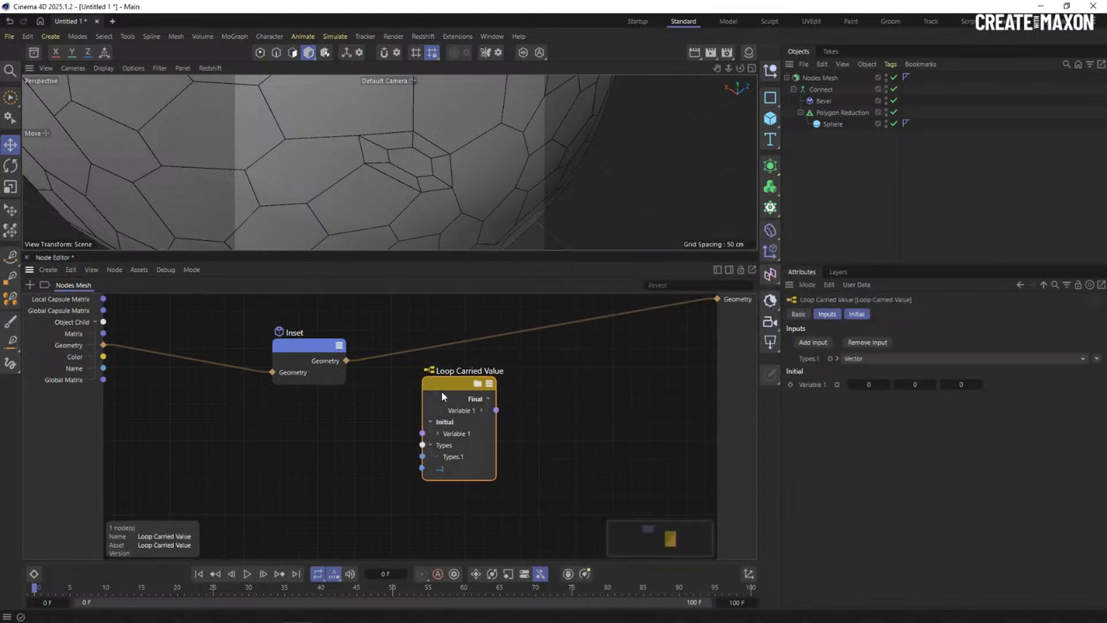
# Examine the Loop Carried Value node's inner graph, its Initial, Final and Types ports, and the sphere's polygons.
pyautogui.doubleClick(455, 386)
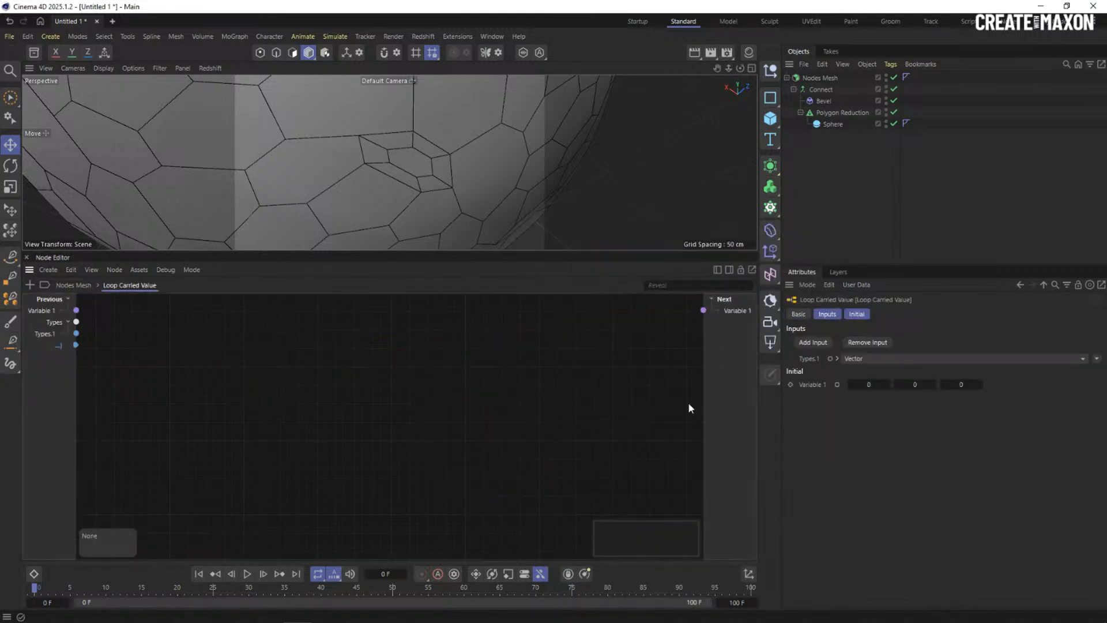
pyautogui.click(73, 285)
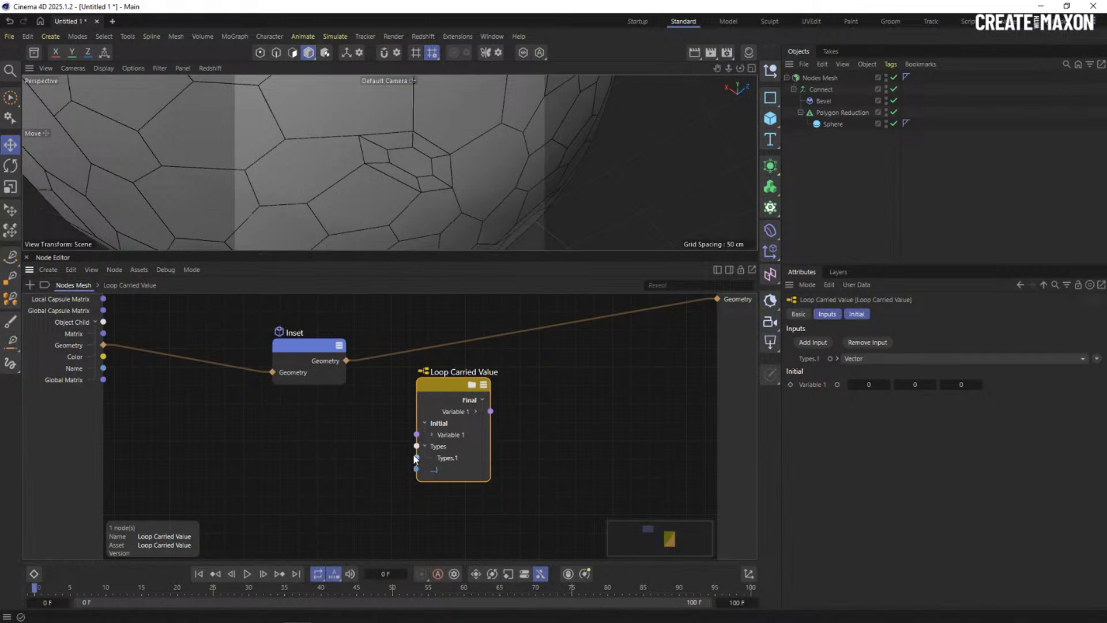
pyautogui.scroll(2, 421, 469)
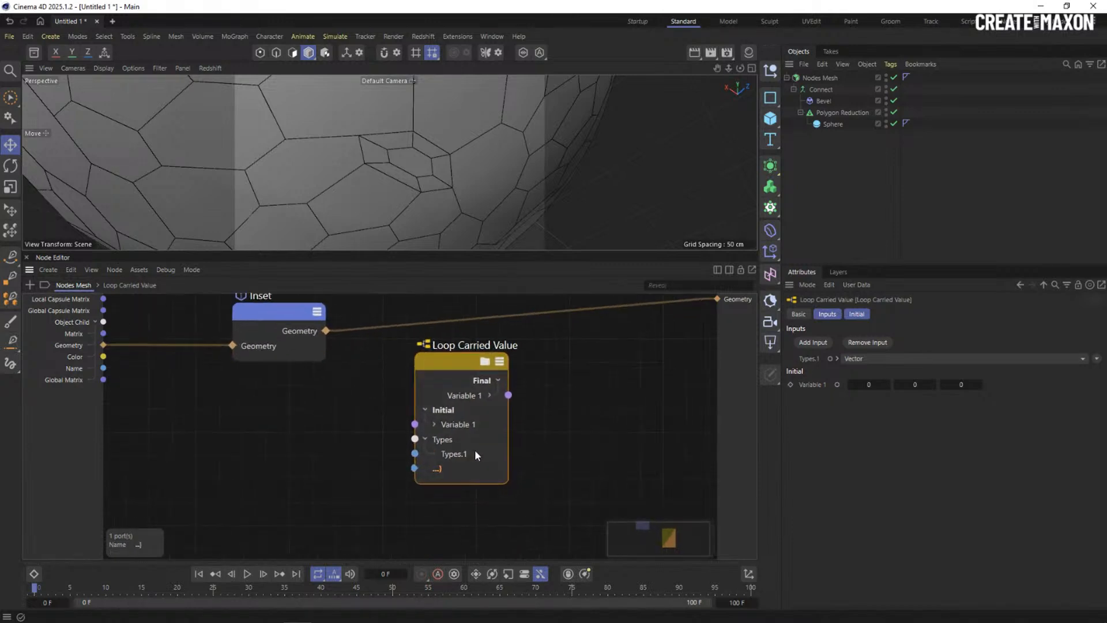
pyautogui.scroll(2, 430, 468)
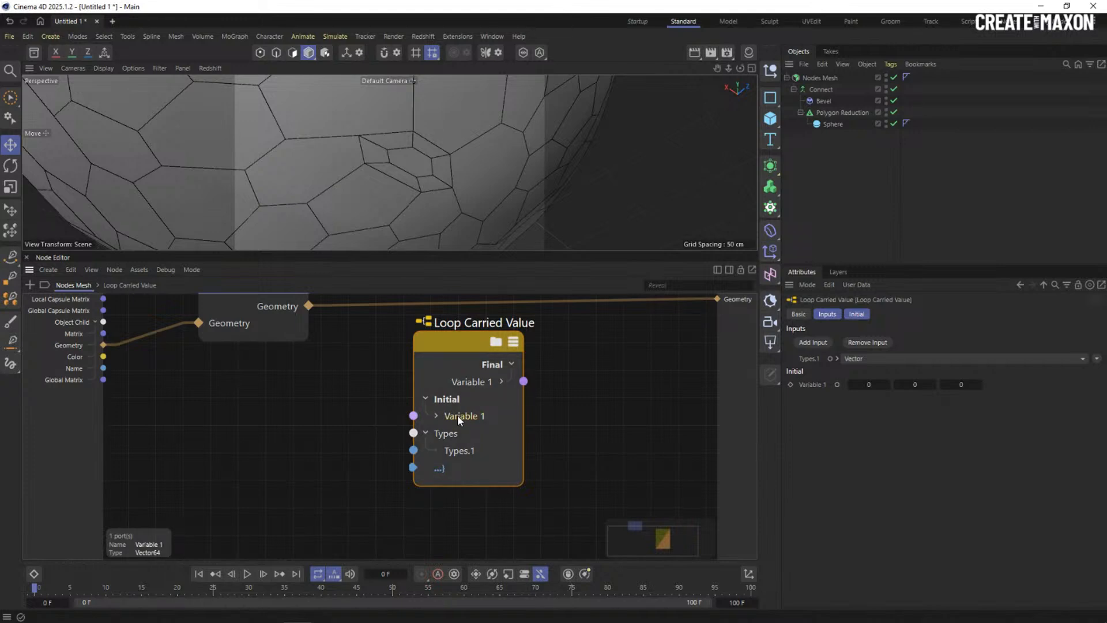
pyautogui.moveTo(465, 340); pyautogui.dragTo(461, 346)
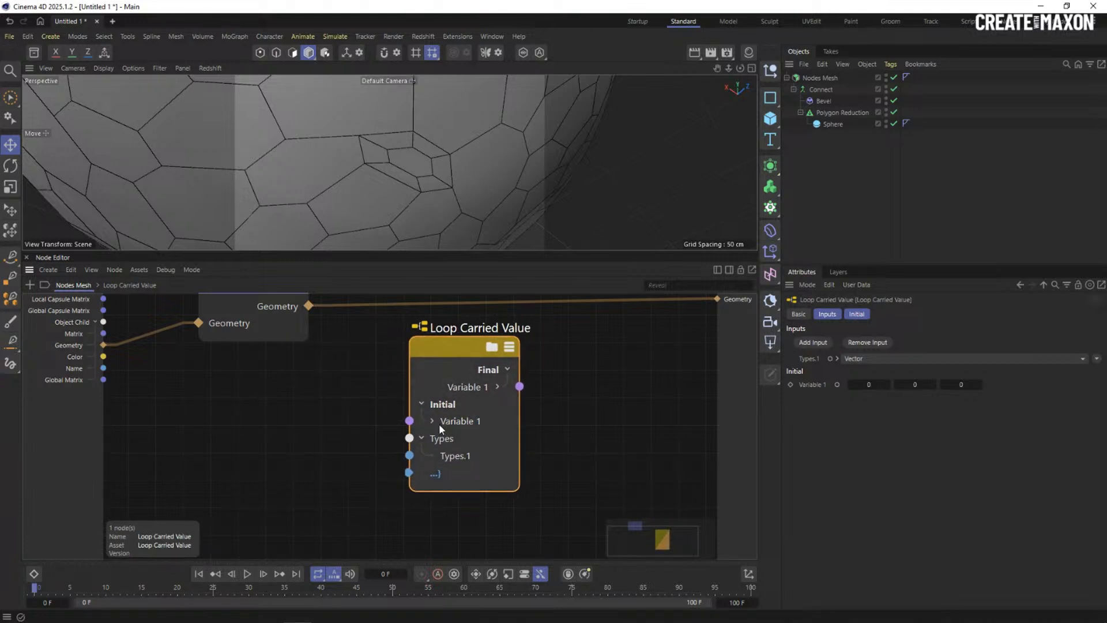
pyautogui.scroll(-3, 358, 423)
pyautogui.moveTo(360, 422); pyautogui.dragTo(400, 414, button='middle')
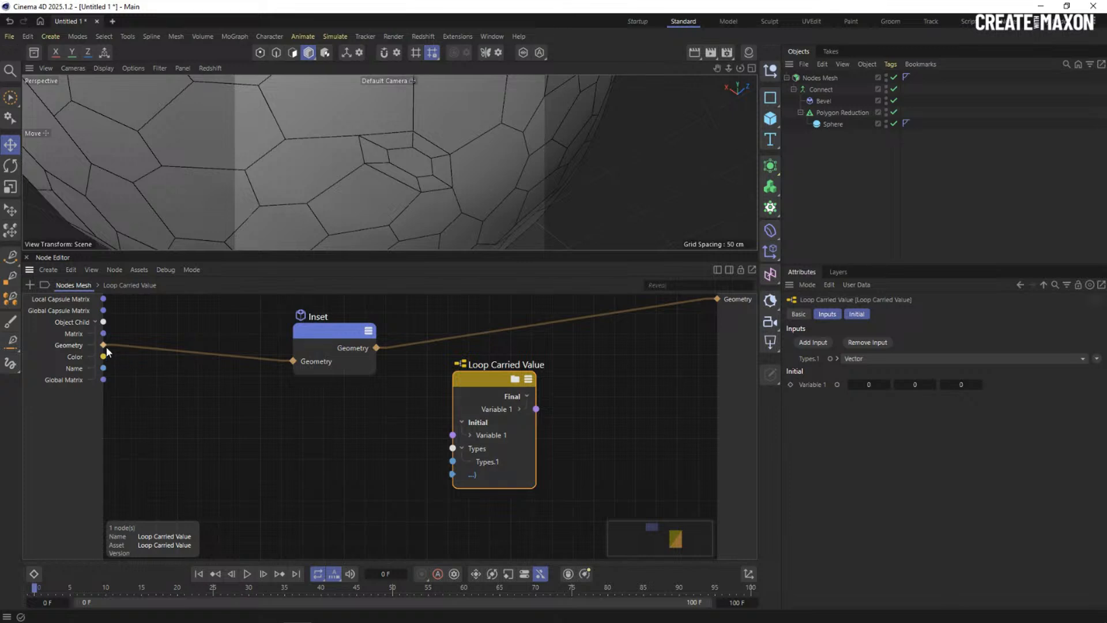
pyautogui.keyDown('alt'); pyautogui.moveTo(428, 130); pyautogui.dragTo(379, 121, button='right'); pyautogui.keyUp('alt')
pyautogui.keyDown('alt'); pyautogui.moveTo(380, 121); pyautogui.dragTo(414, 131, button='middle'); pyautogui.keyUp('alt')
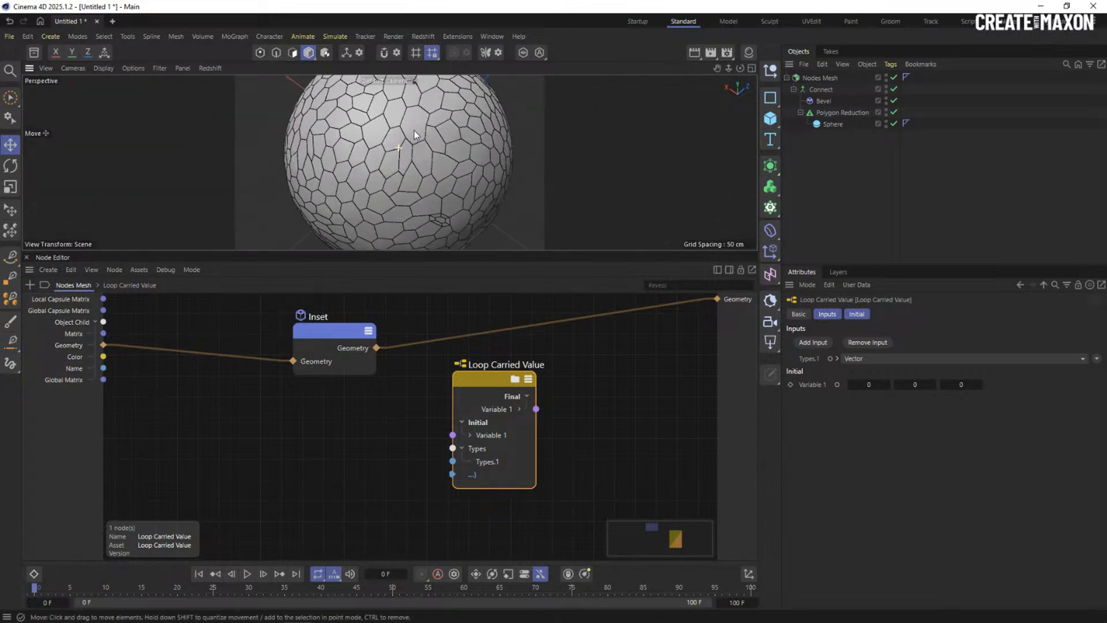
pyautogui.scroll(2, 414, 130)
# Set the Loop Carried Value's Types.1 to GeometryObject and connect the child object's Geometry to its initial Variable 1.
pyautogui.moveTo(487, 374); pyautogui.dragTo(457, 376)
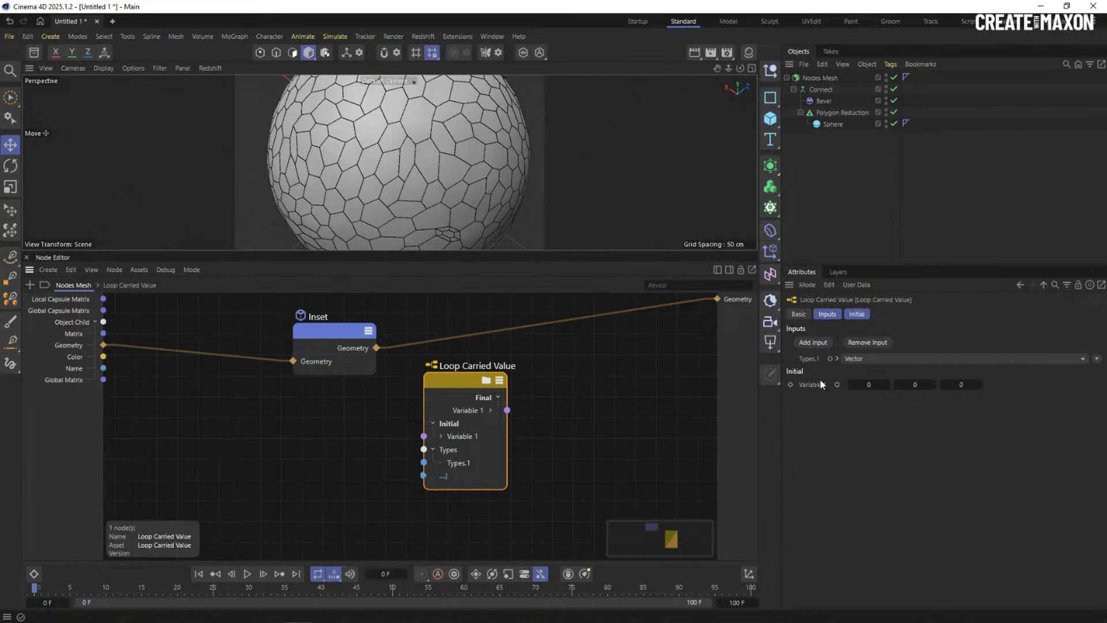
pyautogui.click(892, 358)
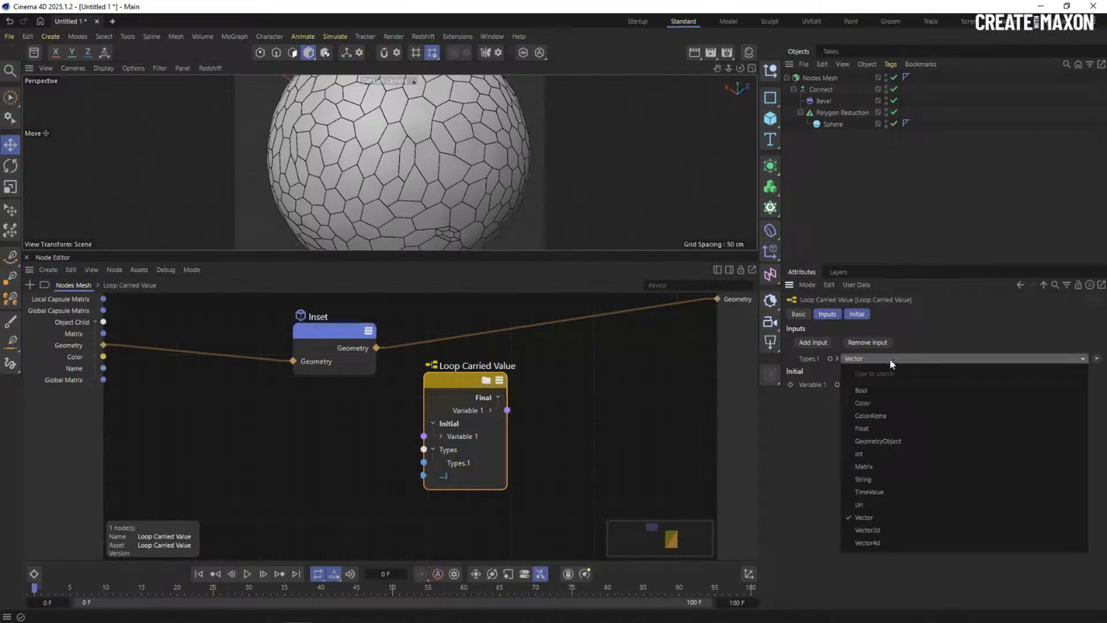
pyautogui.click(877, 442)
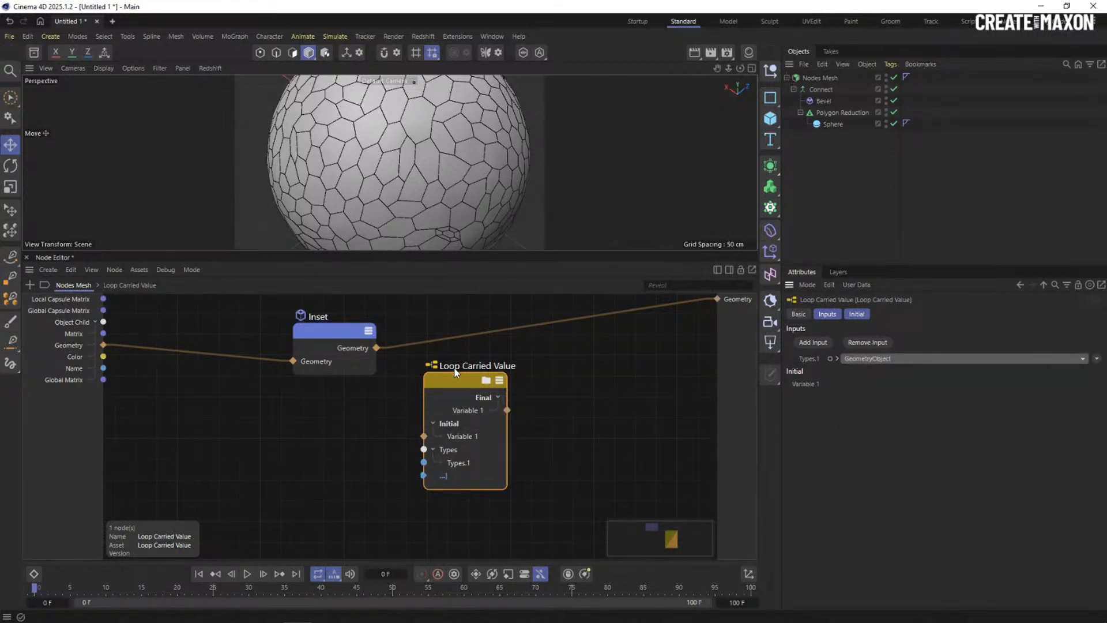
pyautogui.moveTo(455, 382); pyautogui.dragTo(441, 373)
pyautogui.click(448, 427)
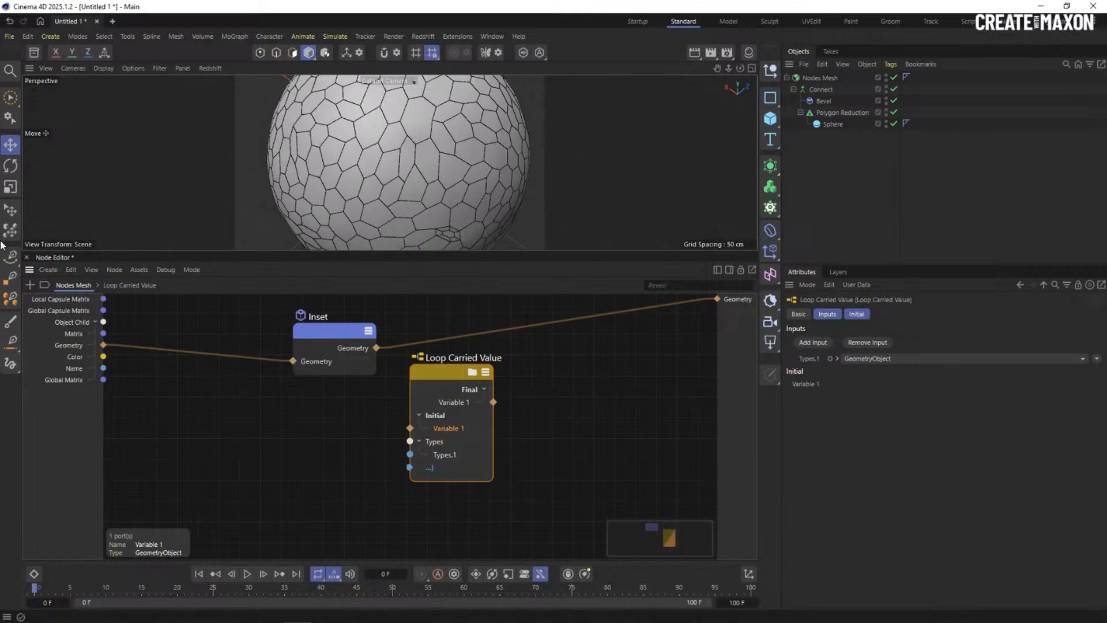
pyautogui.moveTo(104, 345); pyautogui.dragTo(419, 431)
# Move the Inset node out of the main graph and into the Loop Carried Value node's inner graph.
pyautogui.moveTo(441, 365); pyautogui.dragTo(343, 354)
pyautogui.click(333, 336)
pyautogui.press('Delete')
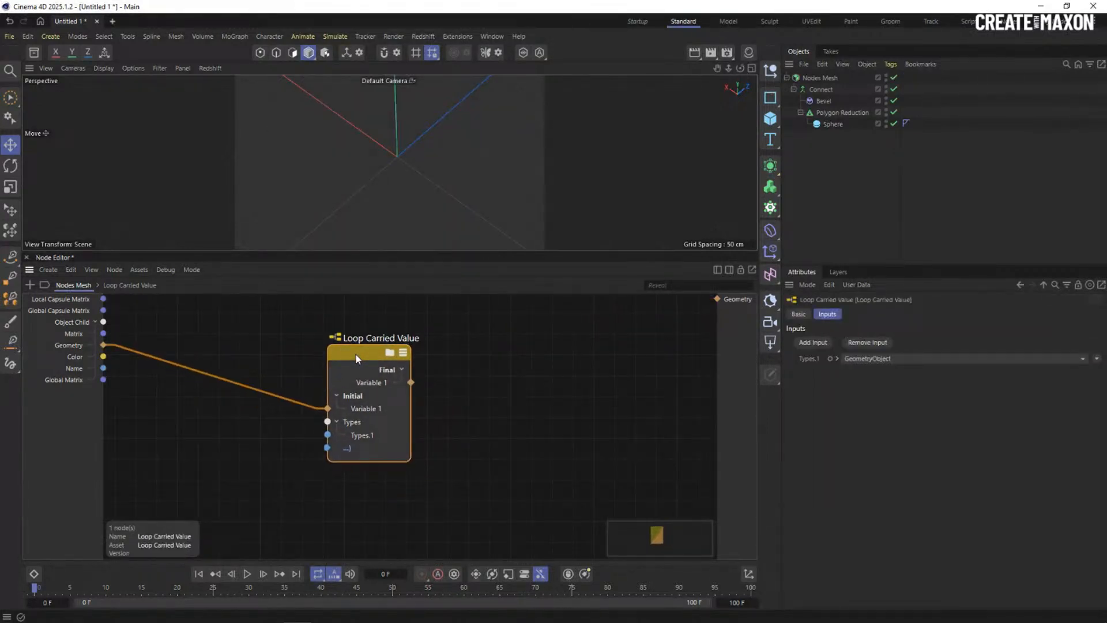
pyautogui.doubleClick(355, 358)
pyautogui.hotkey('ctrl', 'v')
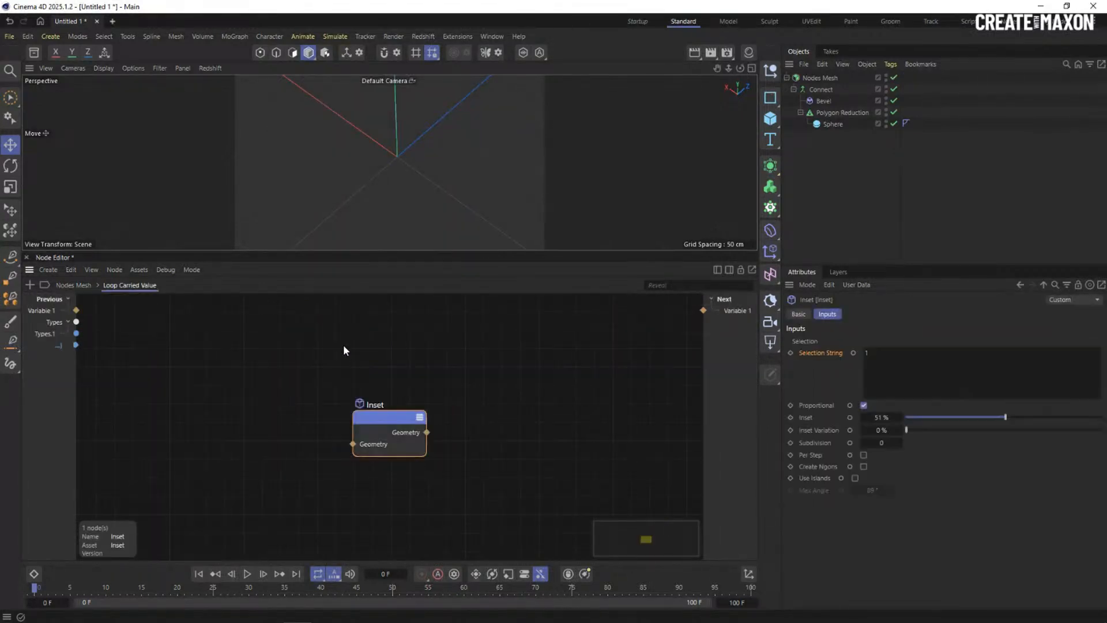
# Wire the Inset node between the loop's previous and next Variable 1, and connect the loop's final Variable 1 to the Nodes Mesh's Geometry output.
pyautogui.moveTo(381, 396); pyautogui.dragTo(321, 333)
pyautogui.moveTo(76, 310); pyautogui.dragTo(292, 379)
pyautogui.moveTo(366, 367); pyautogui.dragTo(704, 311)
pyautogui.click(73, 285)
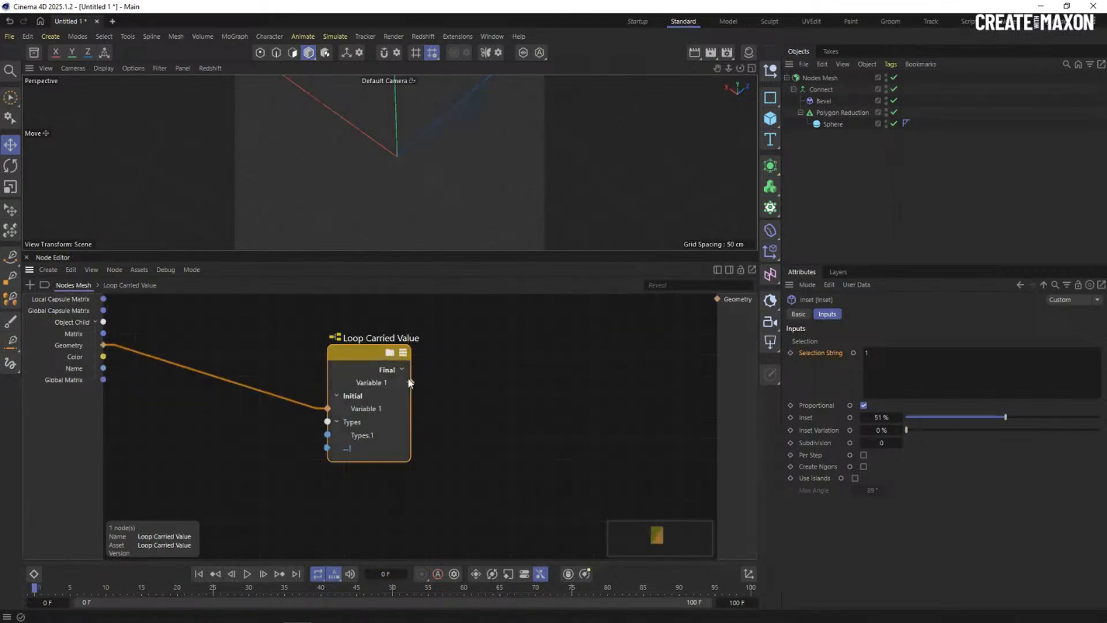
pyautogui.moveTo(410, 382); pyautogui.dragTo(717, 301)
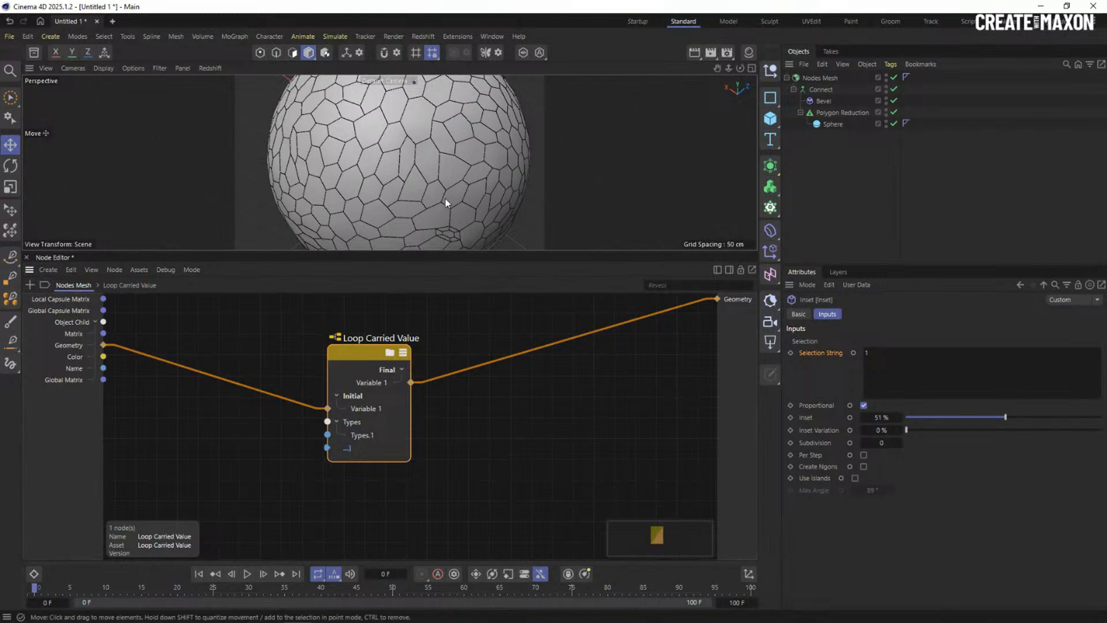
# Examine the inset polygon on the sphere's underside and shift the Loop Carried Value node closer to the graph's output.
pyautogui.keyDown('alt'); pyautogui.moveTo(445, 199); pyautogui.dragTo(433, 187, button='middle'); pyautogui.keyUp('alt')
pyautogui.keyDown('alt'); pyautogui.moveTo(434, 187); pyautogui.dragTo(448, 201, button='right'); pyautogui.keyUp('alt')
pyautogui.keyDown('alt'); pyautogui.moveTo(448, 201); pyautogui.dragTo(423, 162, button='middle'); pyautogui.keyUp('alt')
pyautogui.keyDown('alt'); pyautogui.moveTo(423, 161); pyautogui.dragTo(404, 185); pyautogui.keyUp('alt')
pyautogui.moveTo(365, 346); pyautogui.dragTo(381, 338)
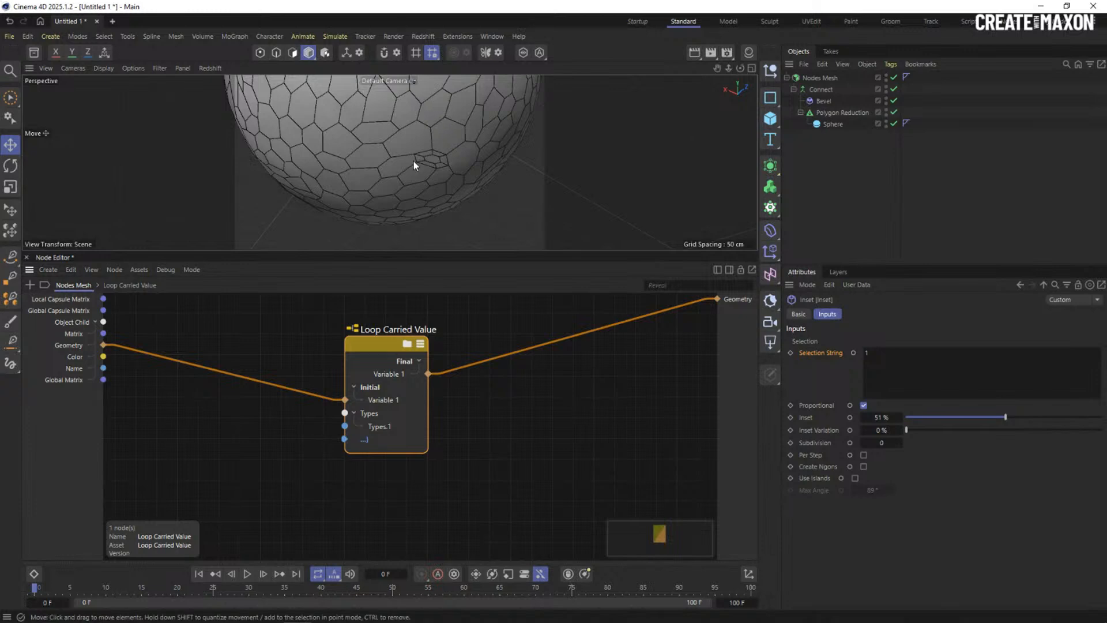
pyautogui.keyDown('alt'); pyautogui.moveTo(418, 119); pyautogui.dragTo(415, 165); pyautogui.keyUp('alt')
pyautogui.moveTo(372, 343); pyautogui.dragTo(444, 327)
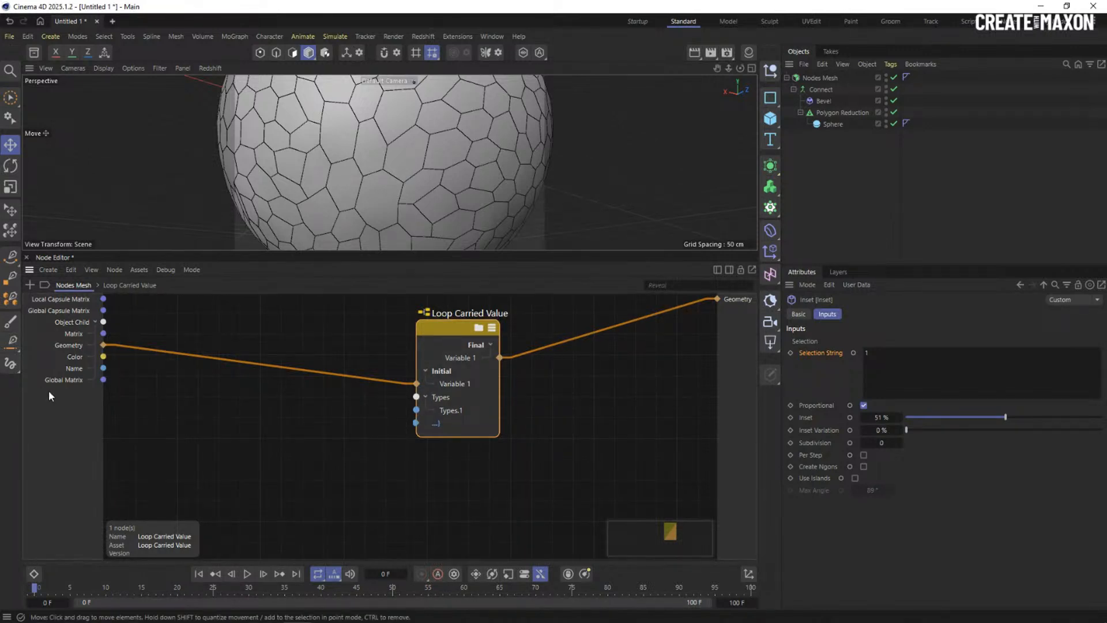
# Add a Polygons Info node, feed it the child object's Geometry, and space it apart from the Loop Carried Value node.
pyautogui.doubleClick(242, 421)
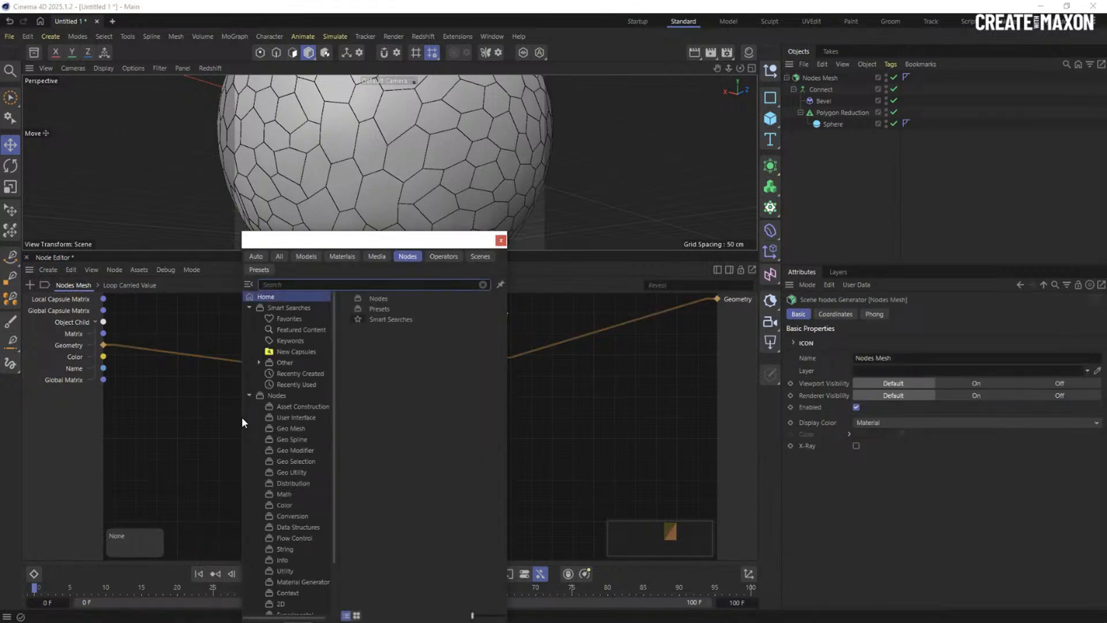
pyautogui.write('info')
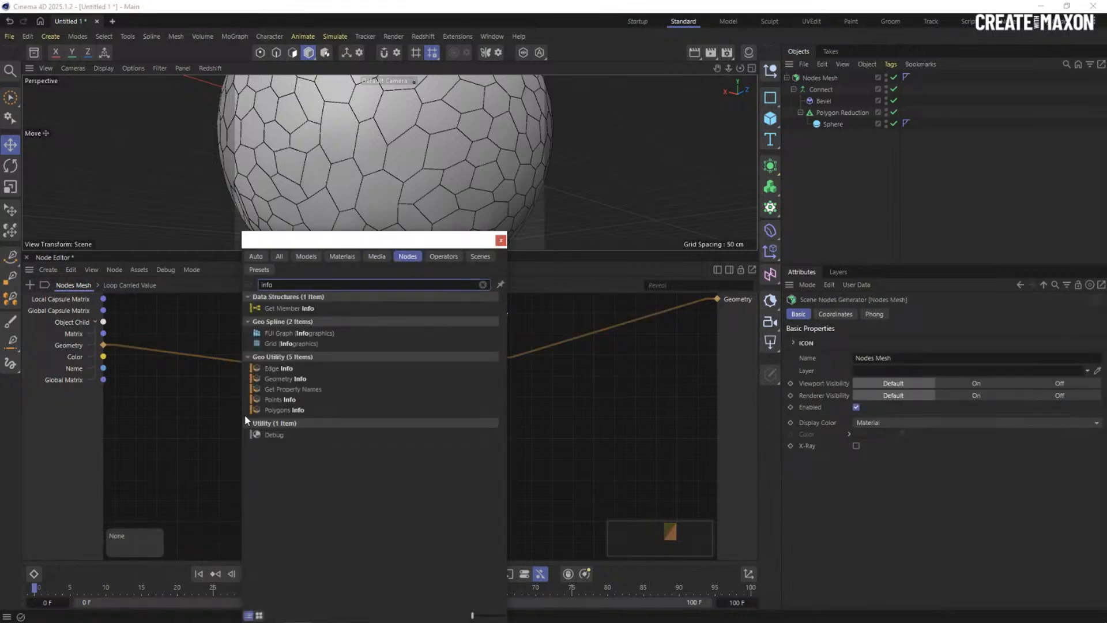
pyautogui.doubleClick(284, 410)
pyautogui.moveTo(197, 416); pyautogui.dragTo(169, 355)
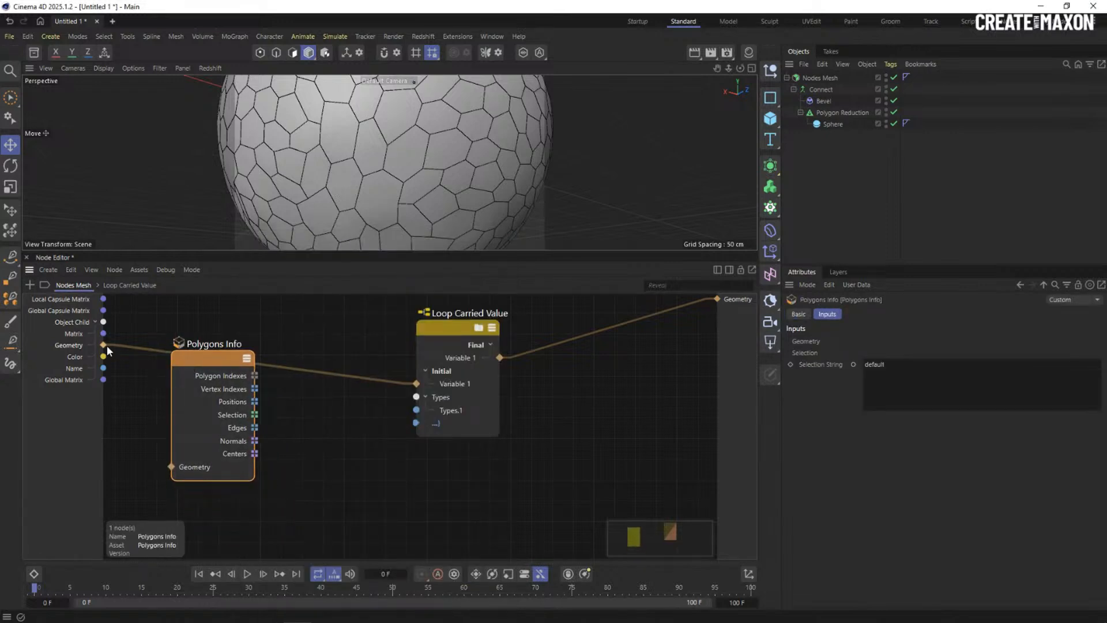
pyautogui.moveTo(104, 345); pyautogui.dragTo(173, 466)
pyautogui.moveTo(205, 359); pyautogui.dragTo(183, 374)
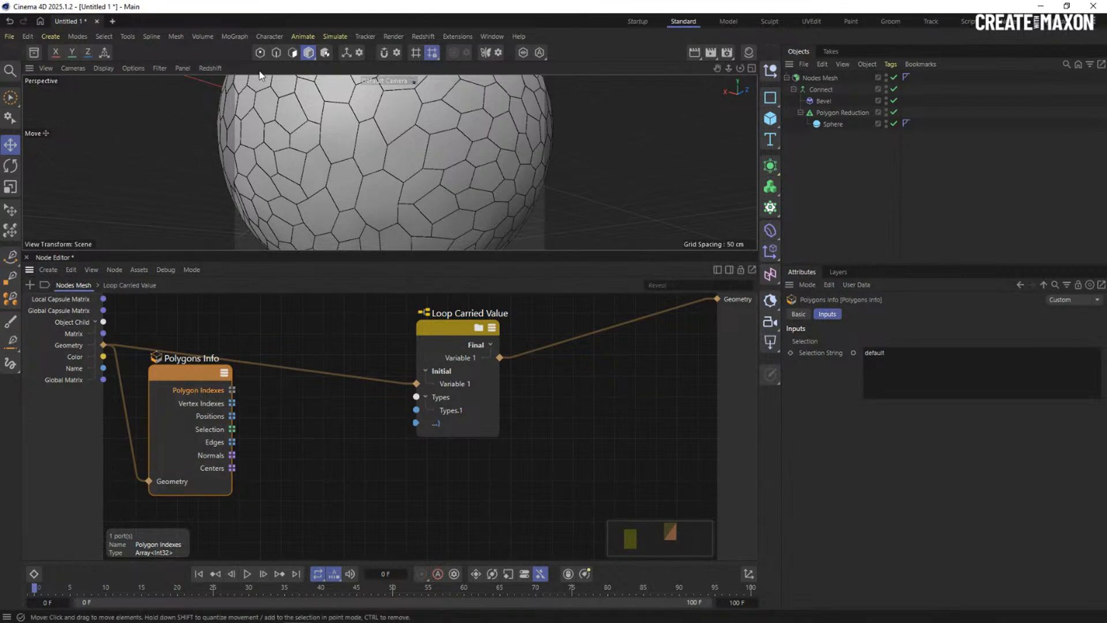
pyautogui.moveTo(447, 330); pyautogui.dragTo(477, 319)
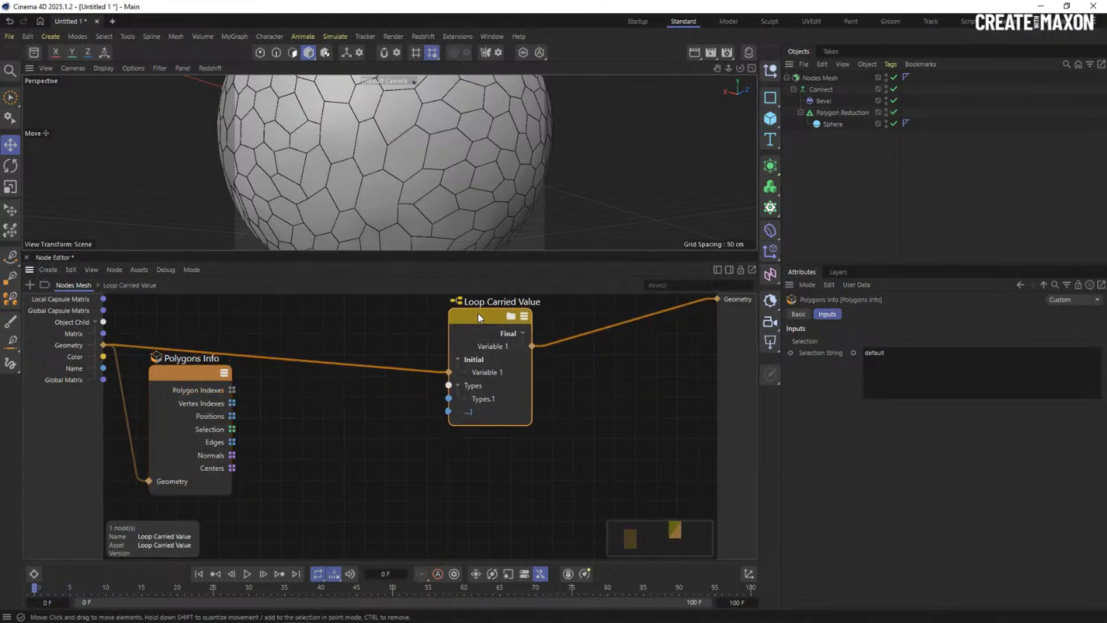
pyautogui.moveTo(198, 382); pyautogui.dragTo(188, 404)
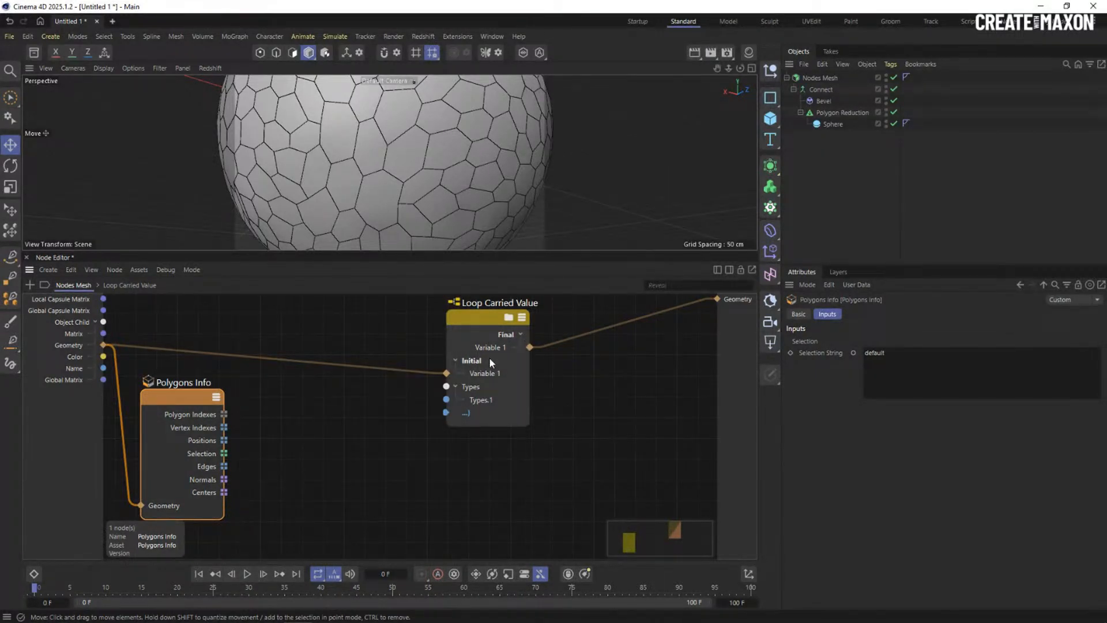
pyautogui.click(476, 328)
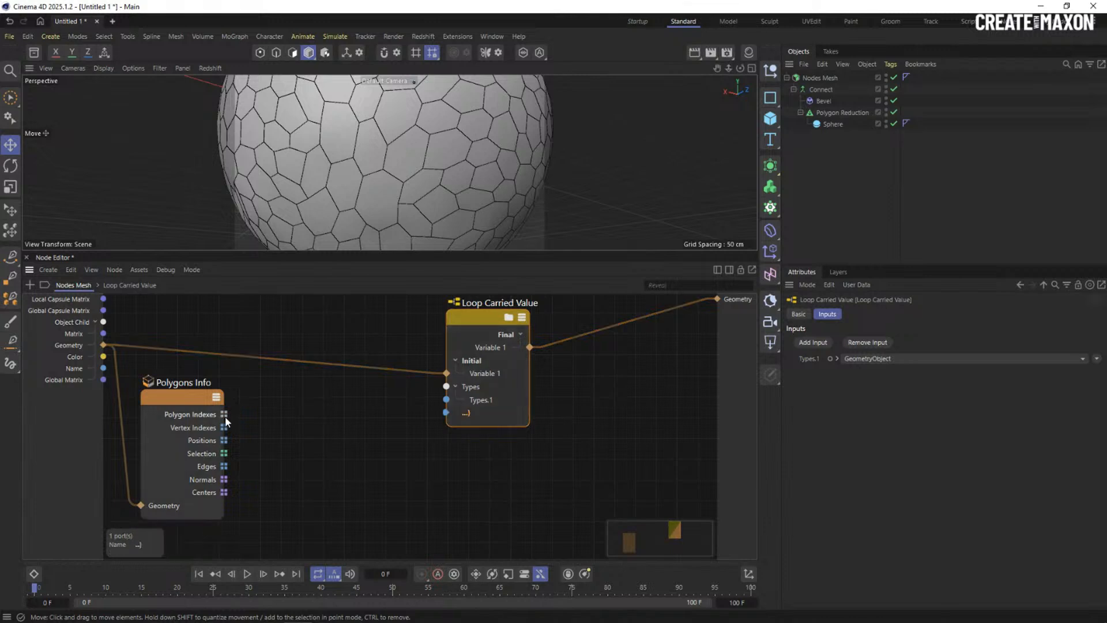
# Add an Iterate Collection node fed by the Polygons Info node's Polygon Indexes and place it beside that node.
pyautogui.click(191, 414)
pyautogui.doubleClick(310, 427)
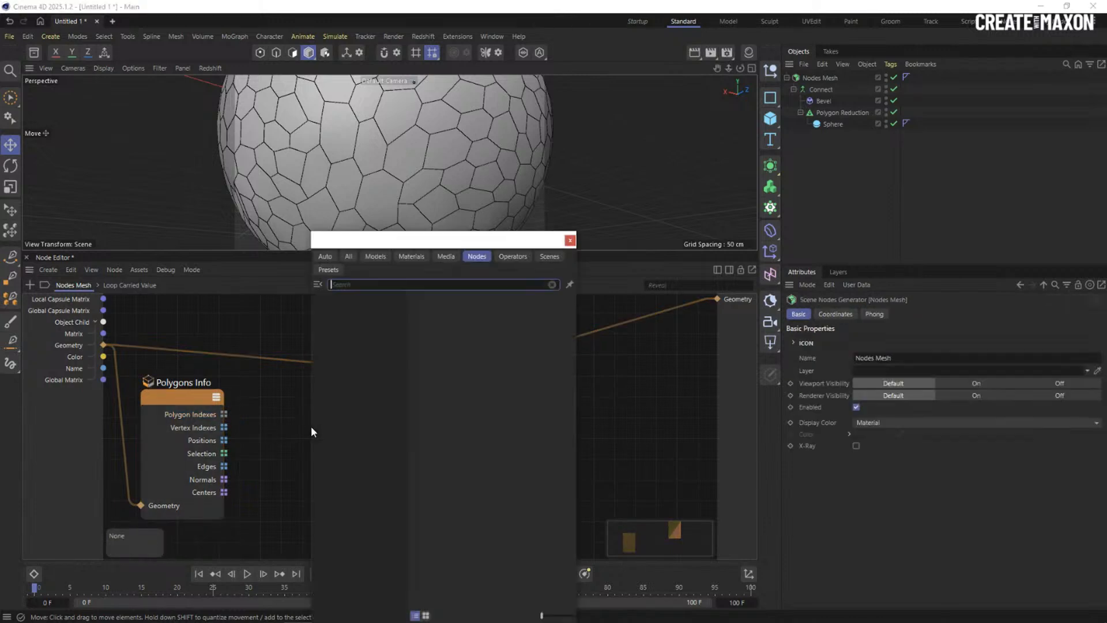
pyautogui.write('inter')
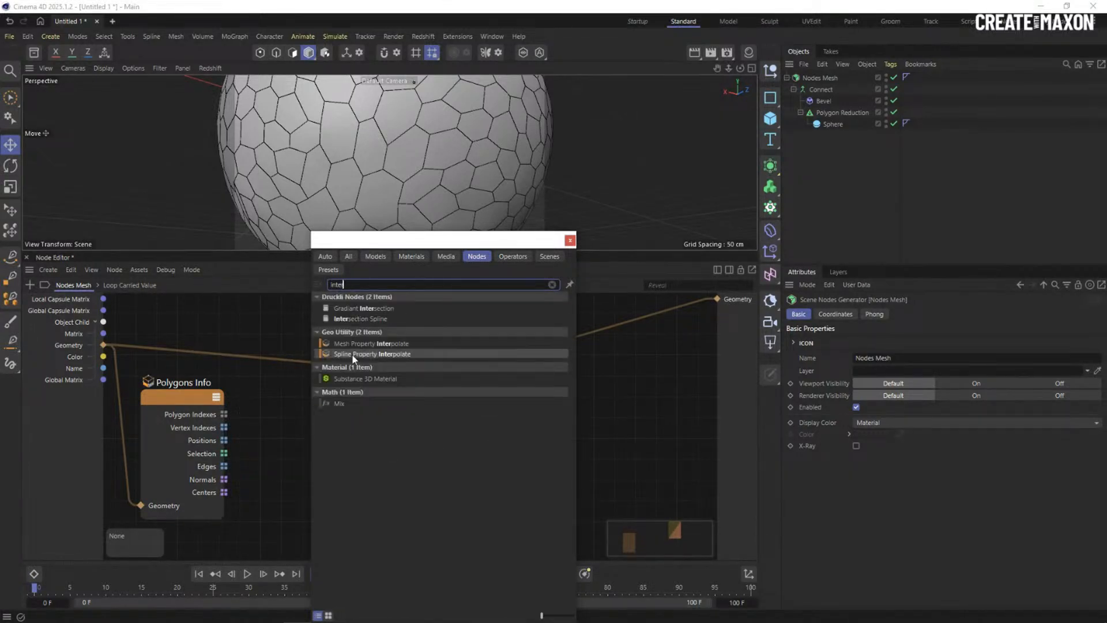
pyautogui.moveTo(362, 280); pyautogui.dragTo(243, 272)
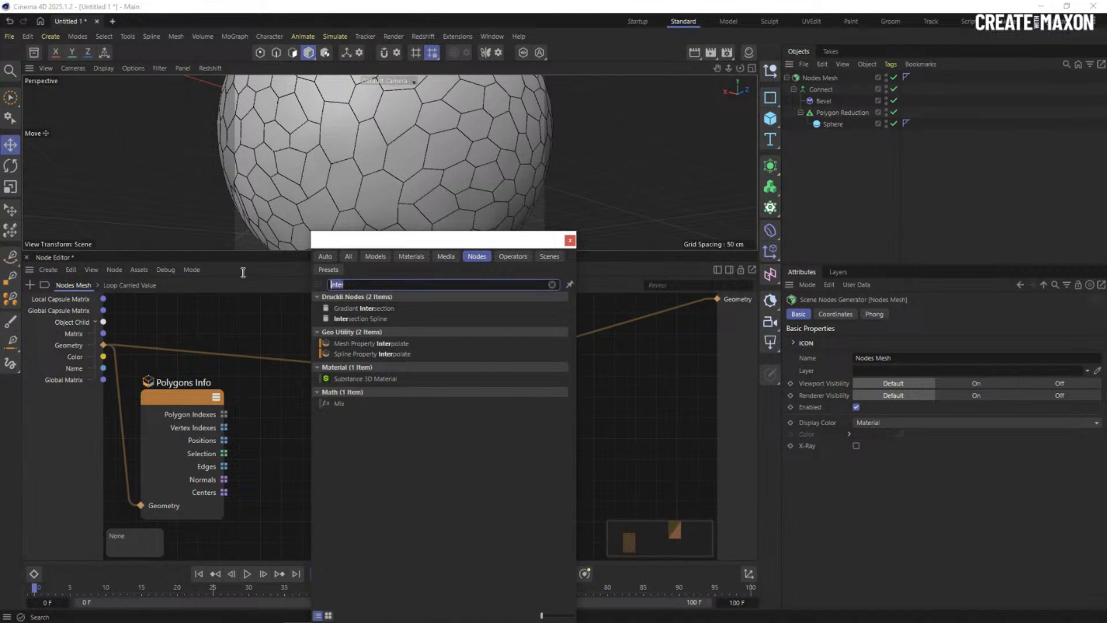
pyautogui.write('Iter')
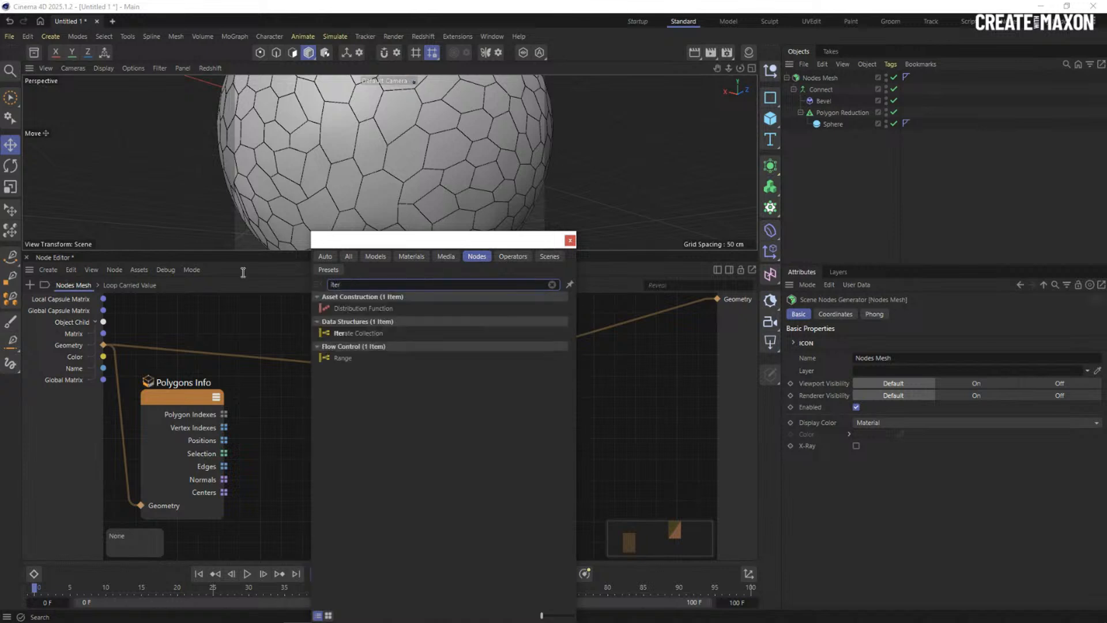
pyautogui.click(361, 334)
pyautogui.moveTo(268, 441); pyautogui.dragTo(253, 474)
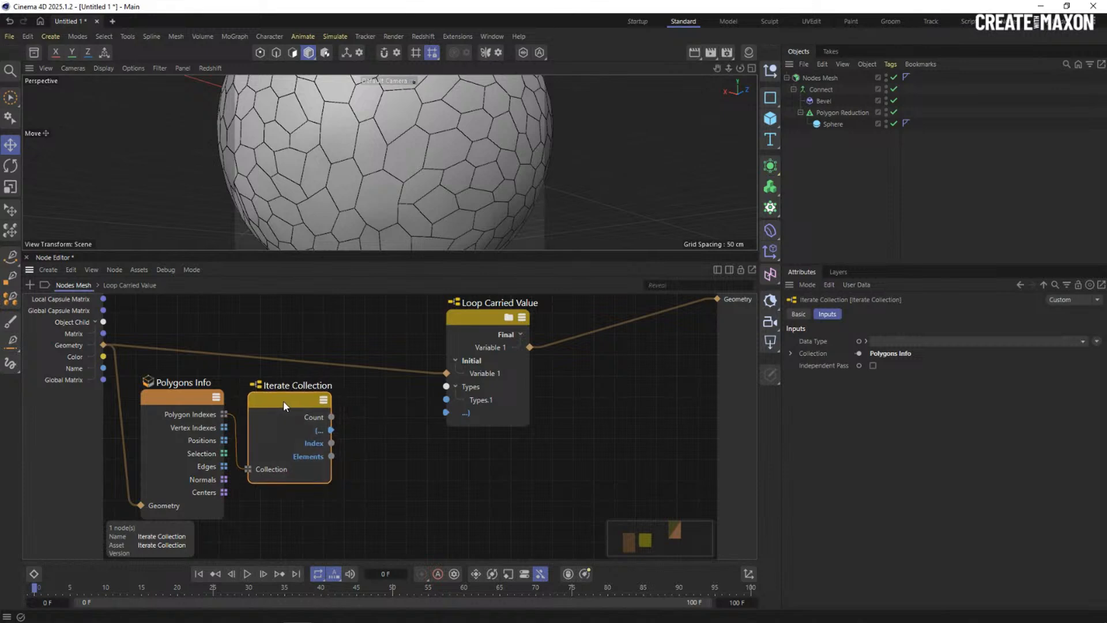
pyautogui.moveTo(282, 402); pyautogui.dragTo(279, 406)
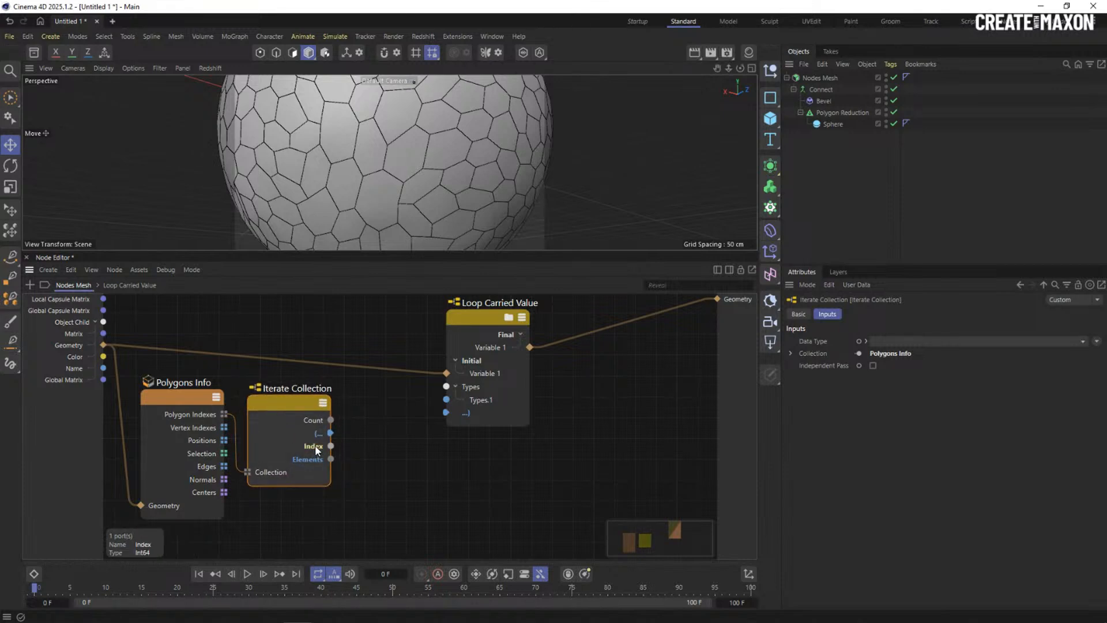
# Connect the Iterate Collection node's loop-start output to the Loop Carried Value's loop-end input and inspect the inset polygon up close.
pyautogui.click(316, 459)
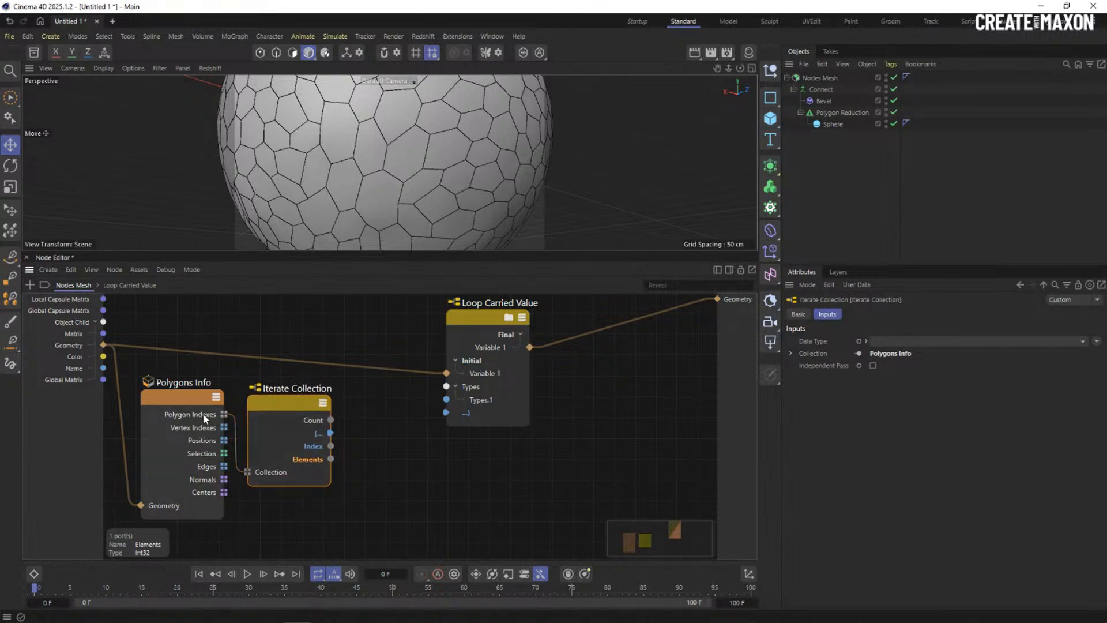
pyautogui.click(225, 415)
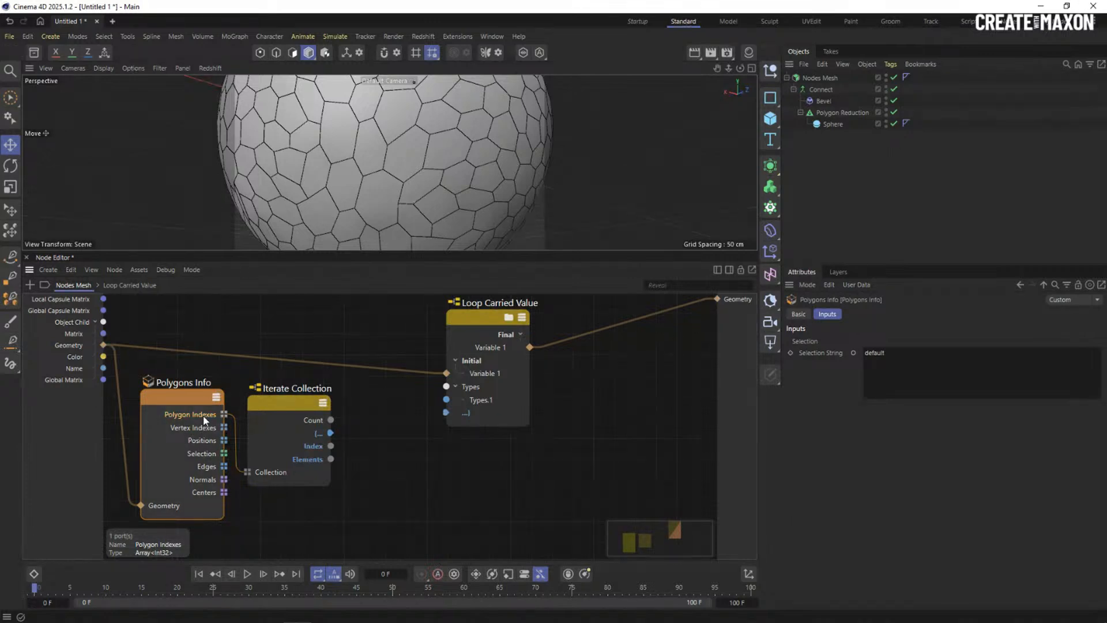
pyautogui.click(319, 457)
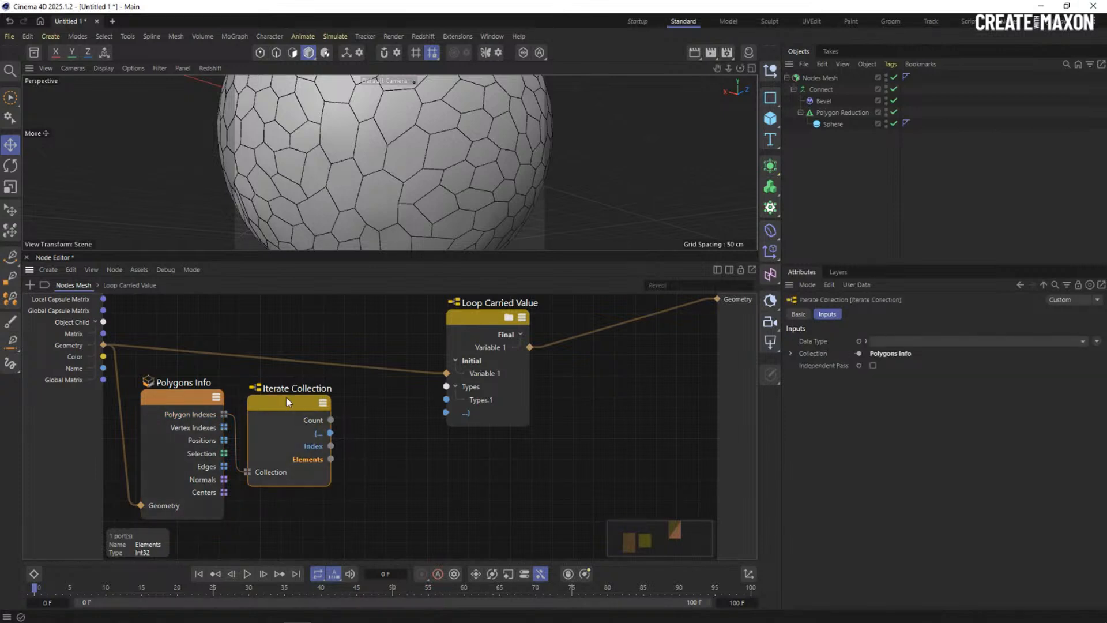
pyautogui.moveTo(289, 415); pyautogui.dragTo(289, 406)
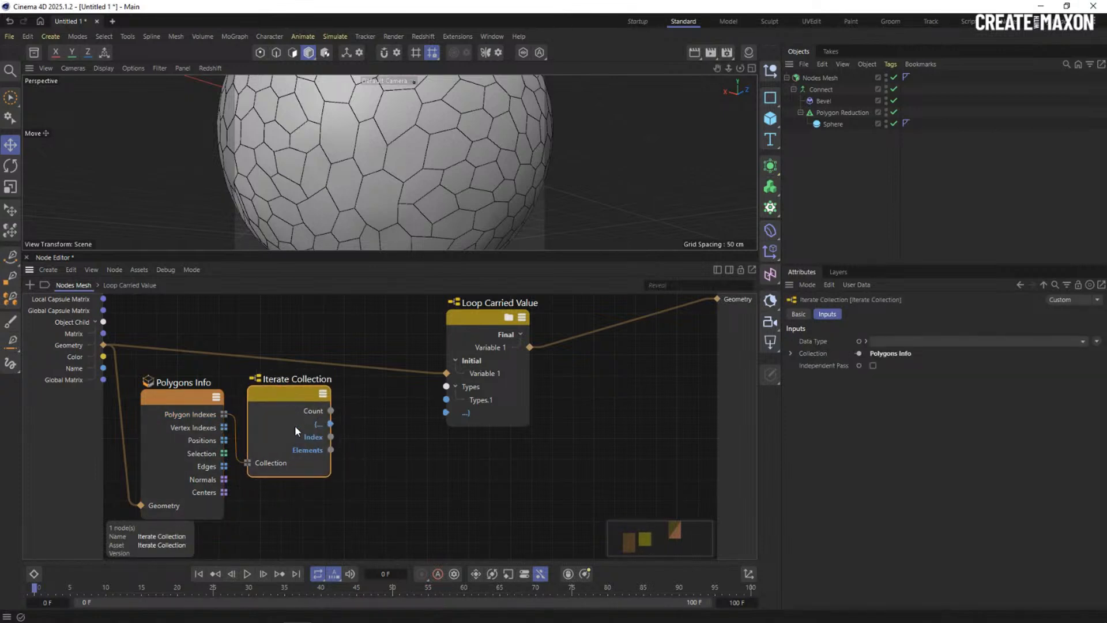
pyautogui.moveTo(330, 423); pyautogui.dragTo(446, 412)
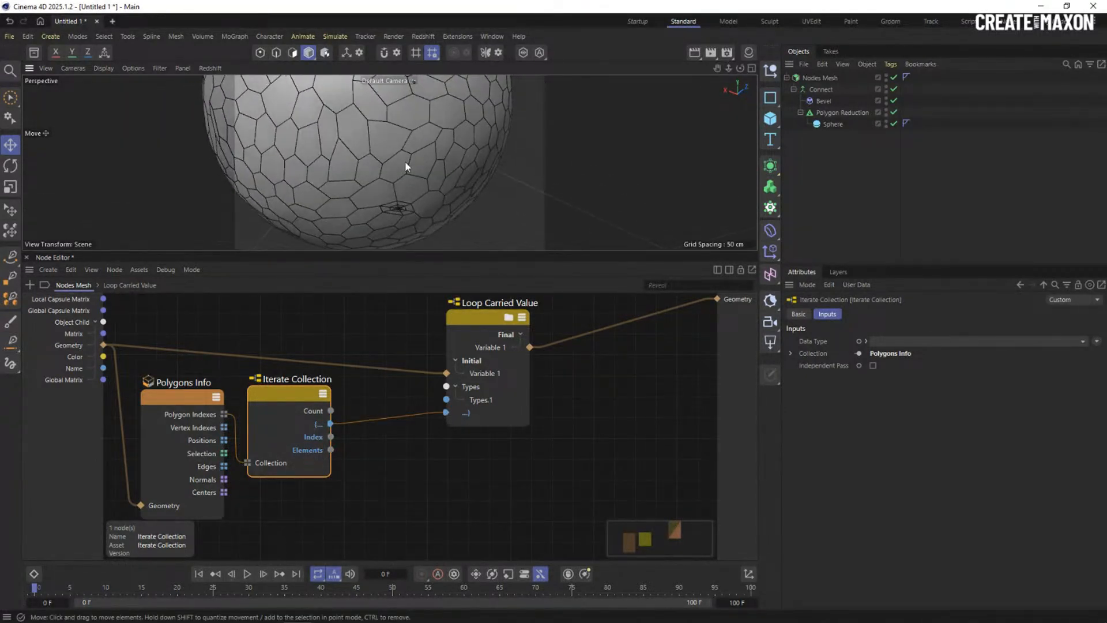
pyautogui.scroll(6, 410, 124)
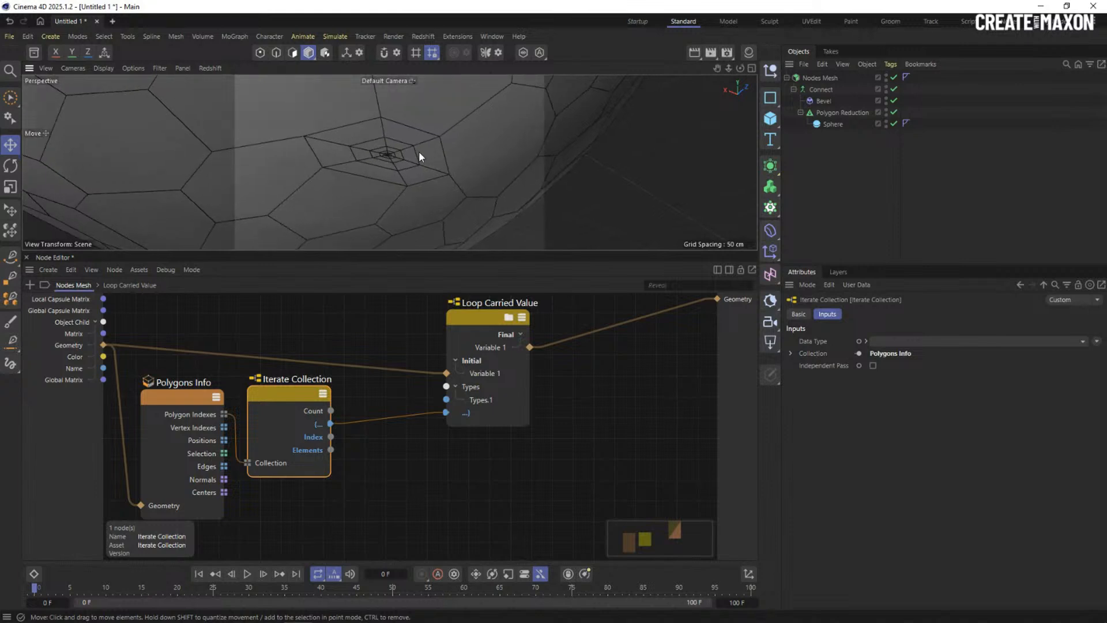
pyautogui.scroll(2, 372, 155)
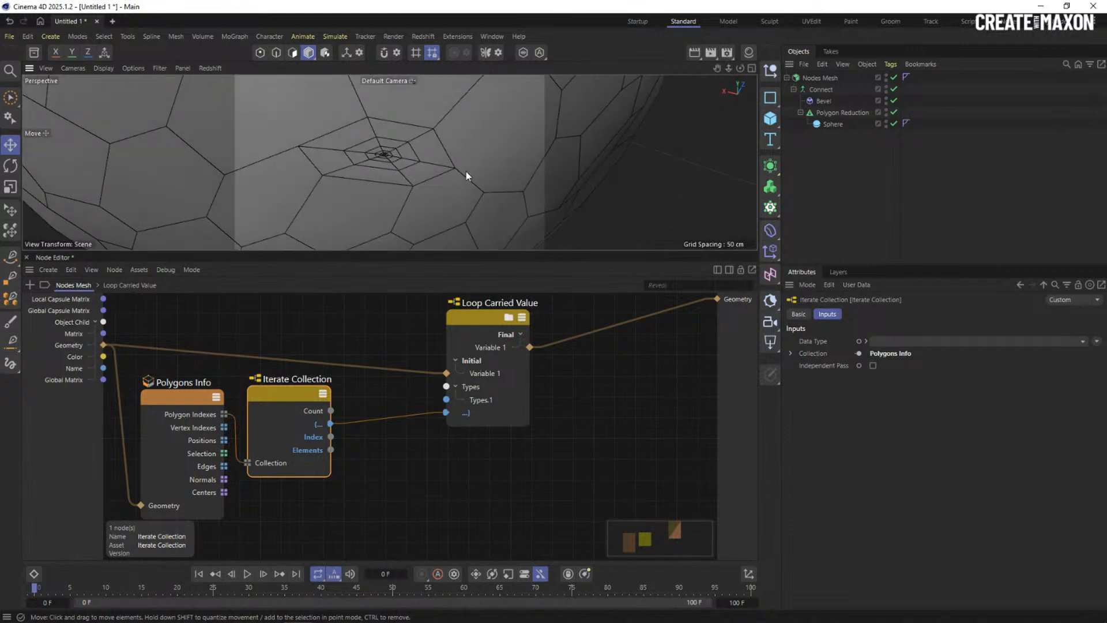
pyautogui.moveTo(283, 394); pyautogui.dragTo(288, 394)
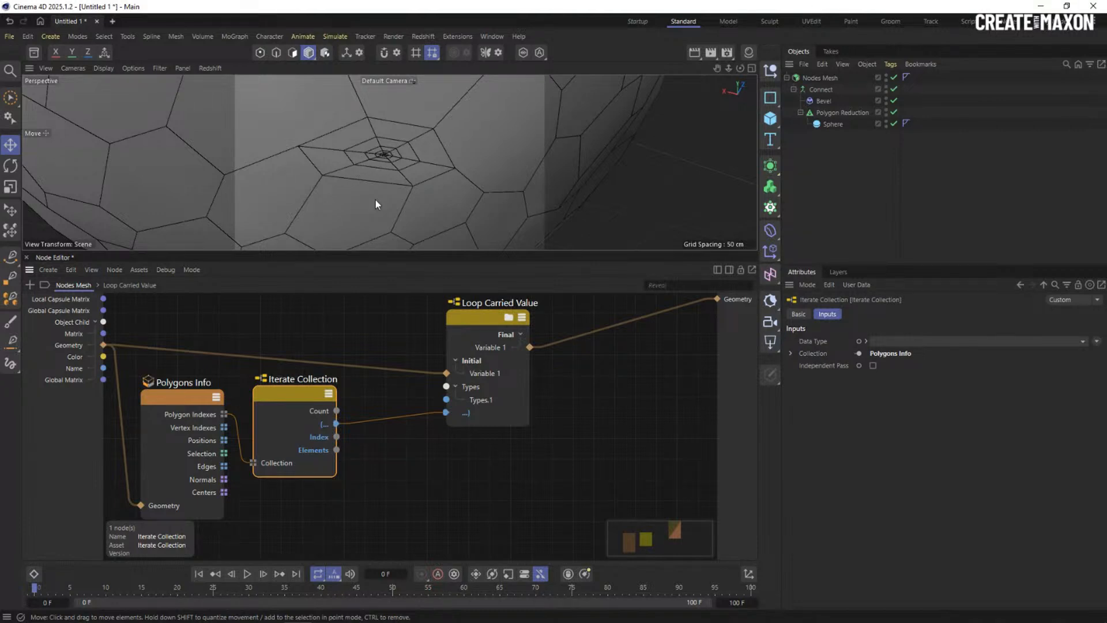
# Expose Selection String and Inset as input ports on the Inset node inside the Loop Carried Value's inner graph.
pyautogui.click(478, 318)
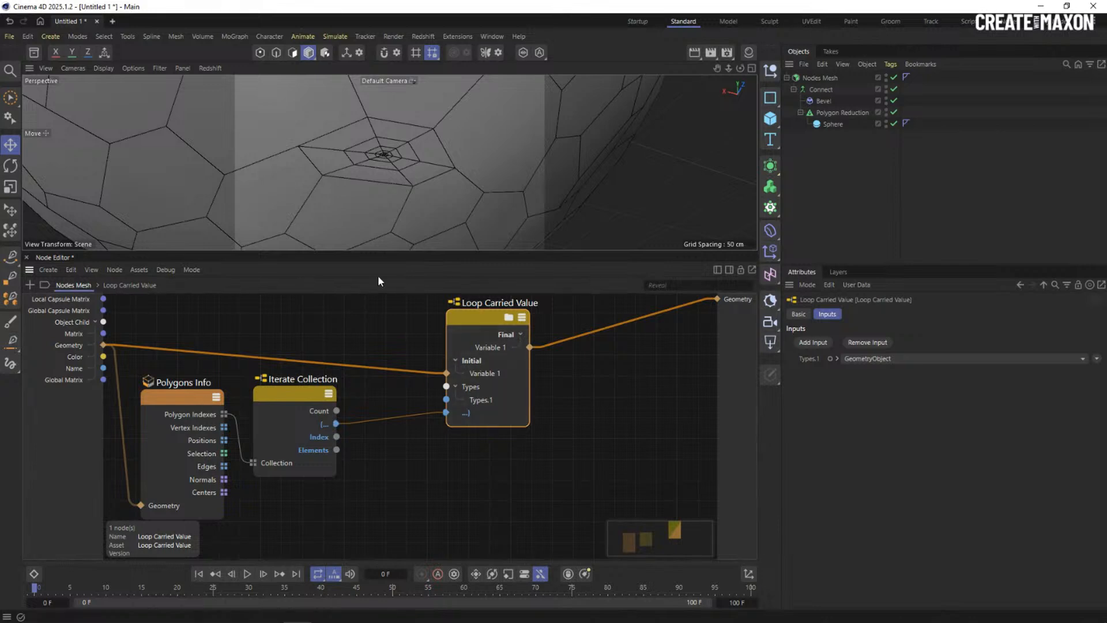
pyautogui.doubleClick(464, 317)
pyautogui.moveTo(385, 420); pyautogui.dragTo(381, 373)
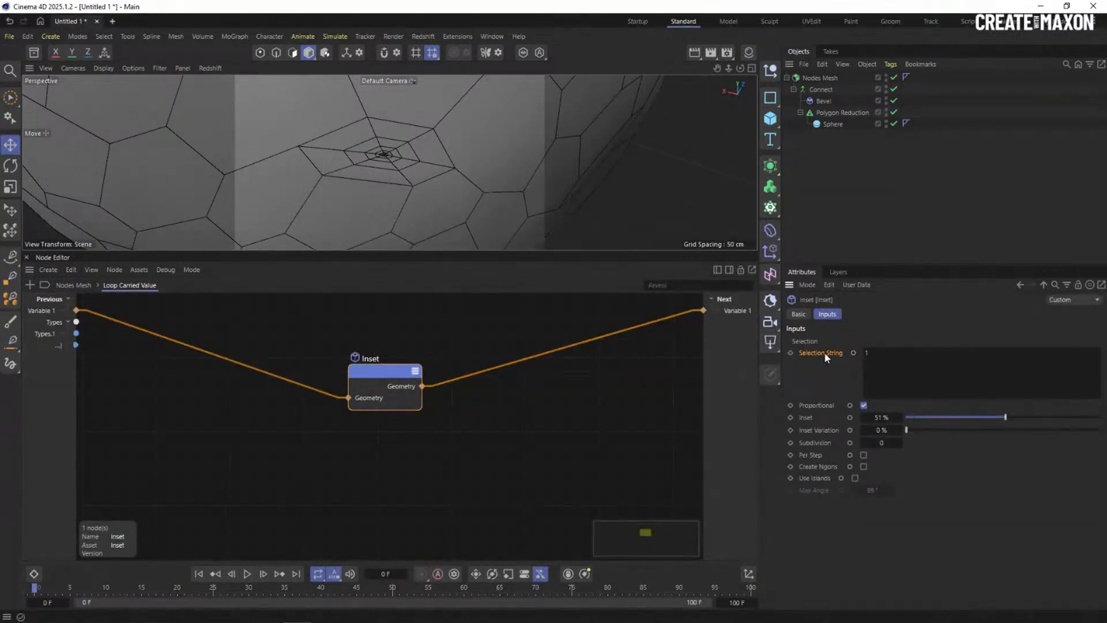
pyautogui.moveTo(878, 351); pyautogui.dragTo(857, 355)
pyautogui.click(853, 352)
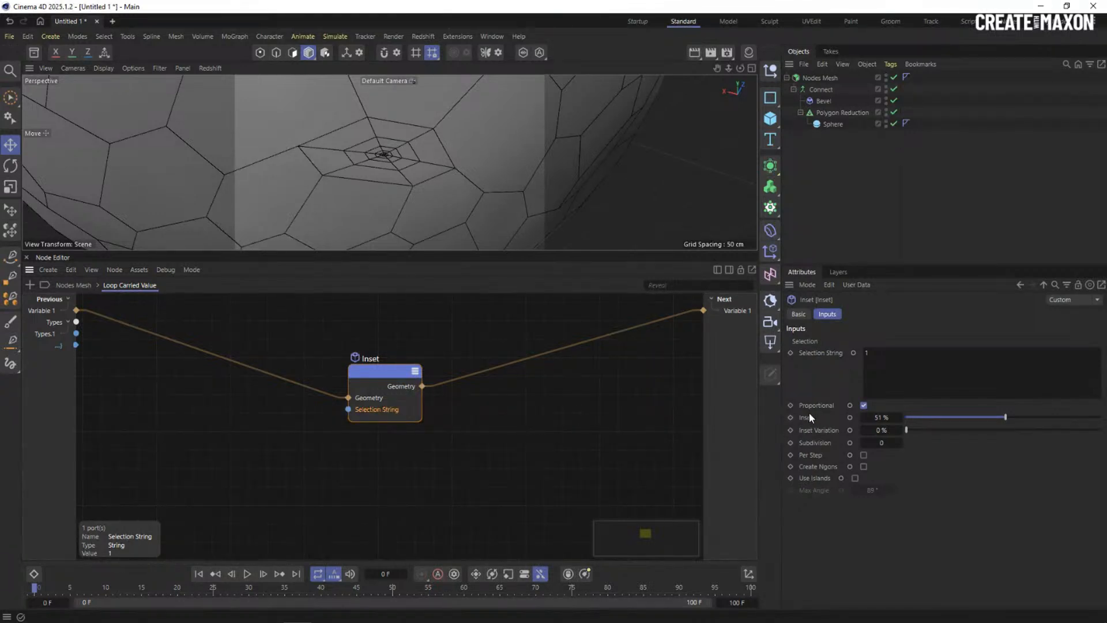
pyautogui.click(849, 417)
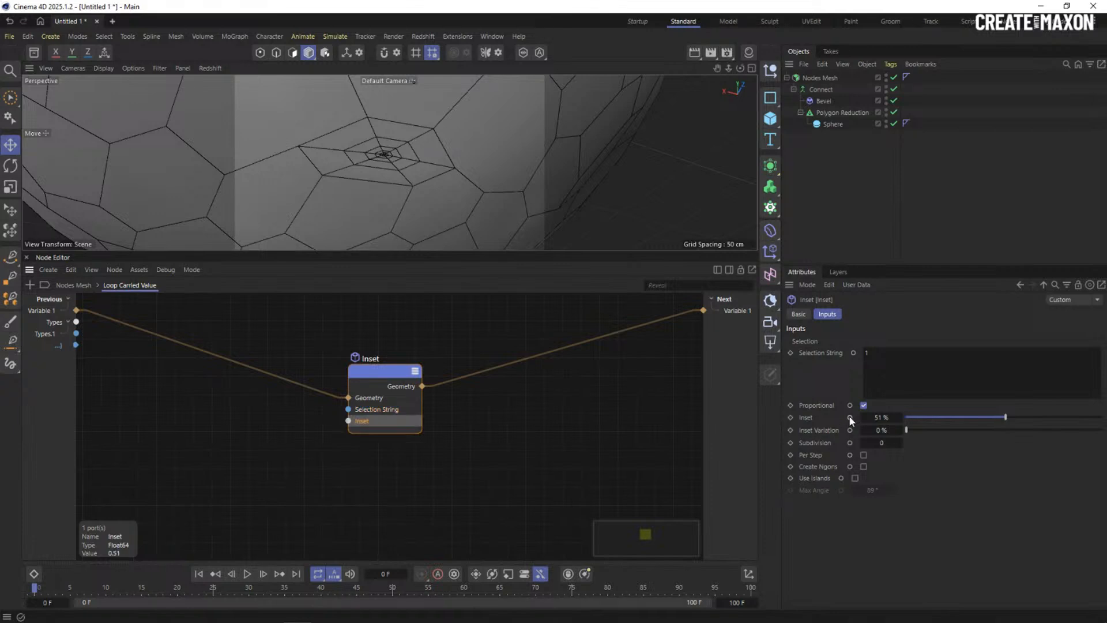
pyautogui.click(377, 459)
pyautogui.click(374, 410)
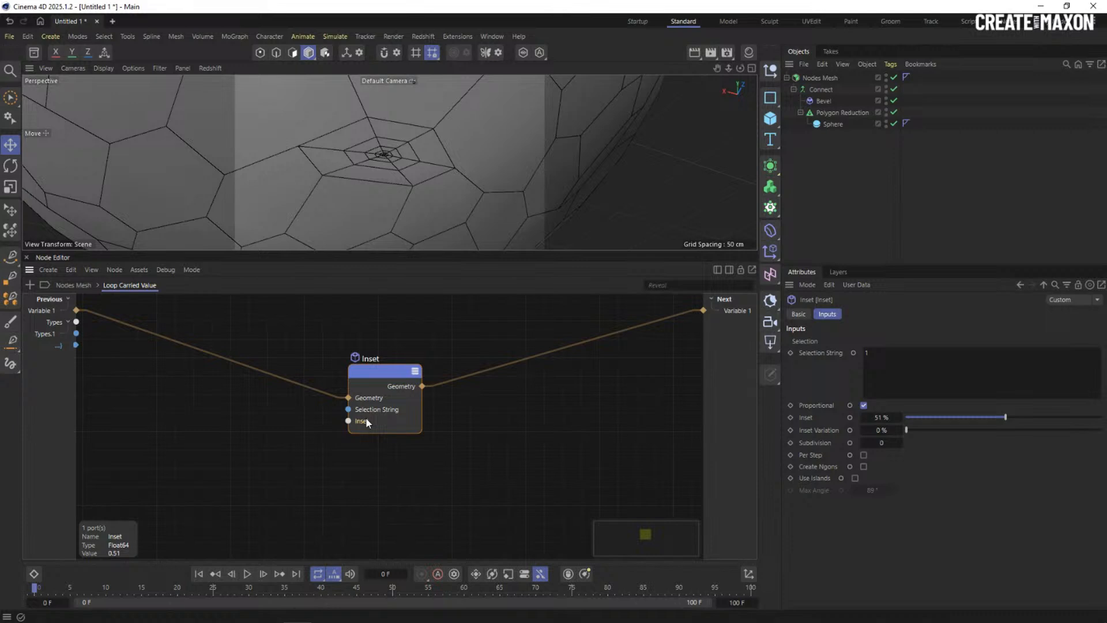
# Publish the Inset node's Selection String and Inset ports as Loop Carried Value inputs and return to the Nodes Mesh graph.
pyautogui.moveTo(348, 409); pyautogui.dragTo(52, 395)
pyautogui.moveTo(348, 421); pyautogui.dragTo(63, 390)
pyautogui.click(95, 397)
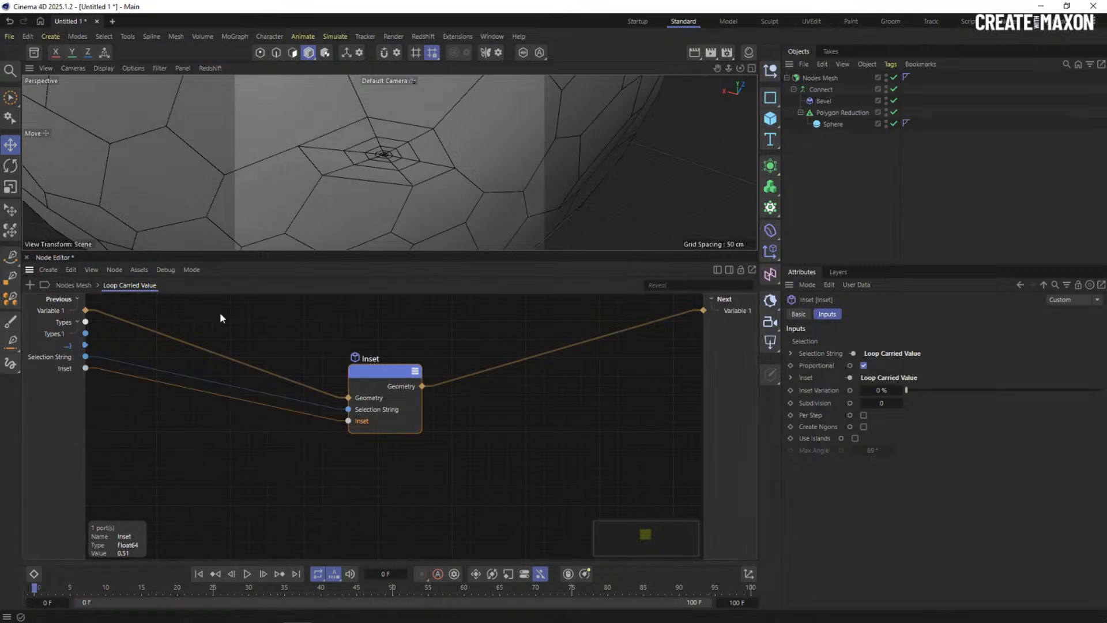
pyautogui.moveTo(372, 369); pyautogui.dragTo(361, 362)
pyautogui.click(92, 284)
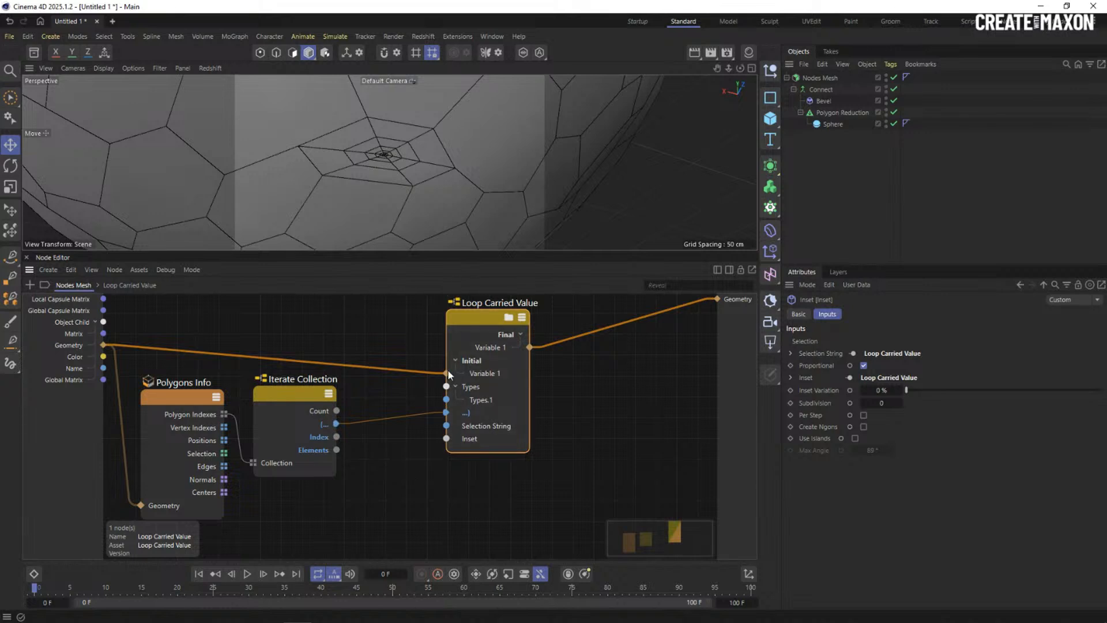
# Connect the Iterate Collection's Index output to the Loop Carried Value's Selection String and view the whole sphere.
pyautogui.click(320, 438)
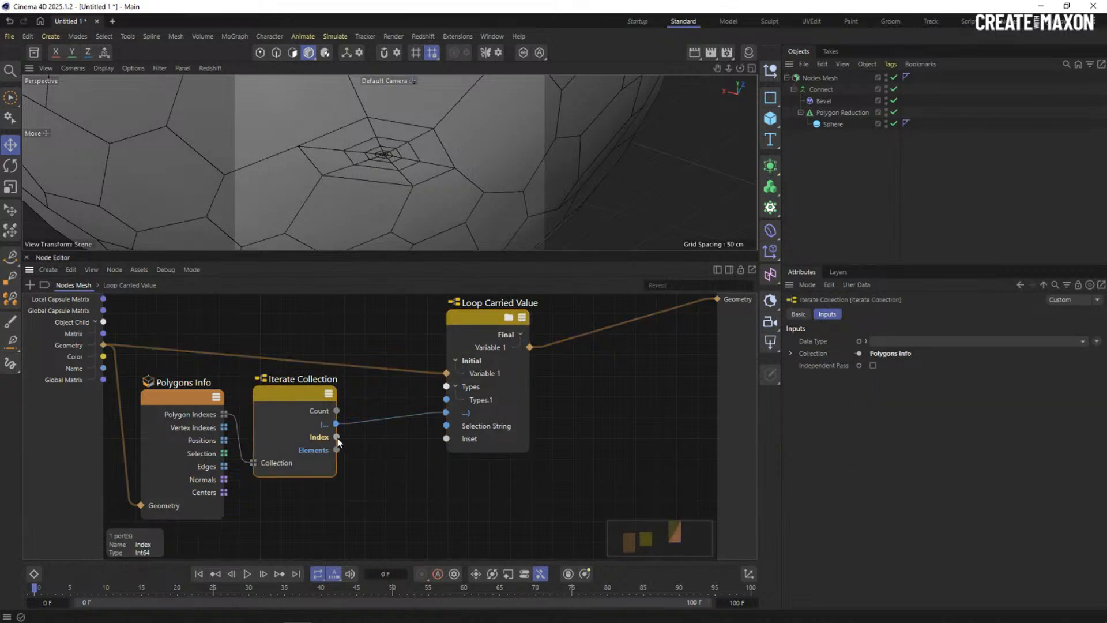
pyautogui.moveTo(336, 437); pyautogui.dragTo(462, 421)
pyautogui.click(568, 434)
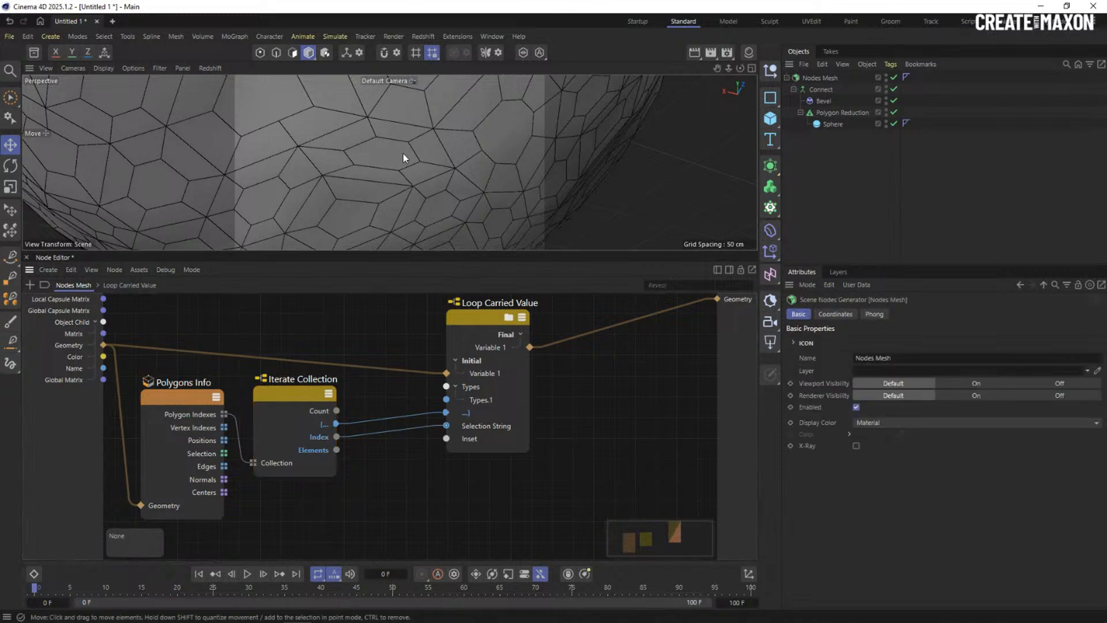
pyautogui.scroll(-5, 403, 154)
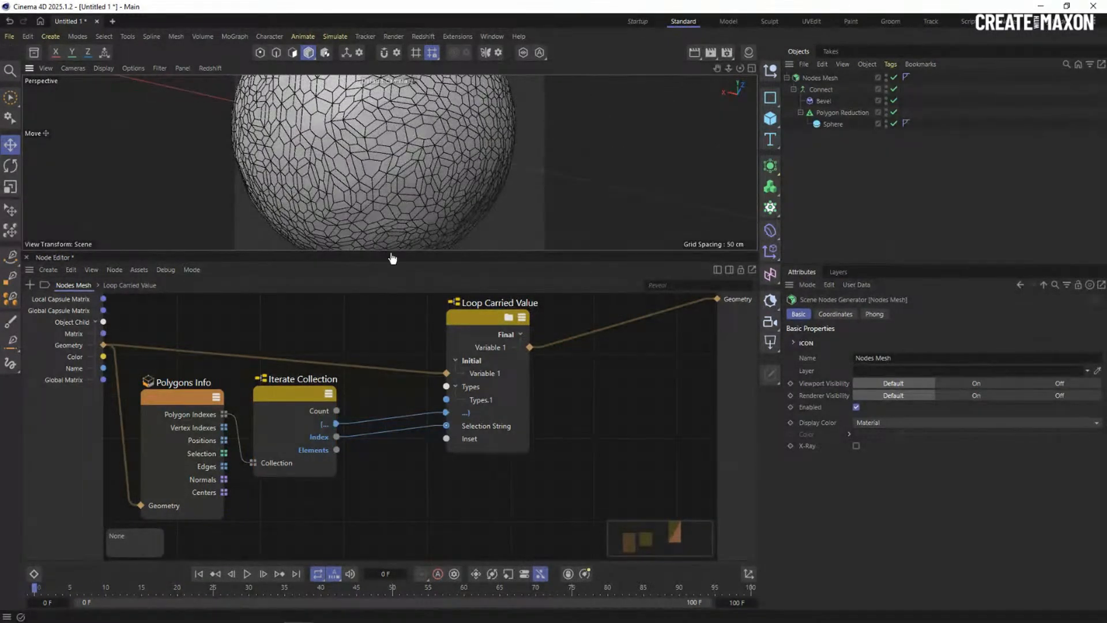
# Enlarge the viewport and set the Loop Carried Value's Inset to 20%.
pyautogui.moveTo(388, 252); pyautogui.dragTo(384, 338)
pyautogui.keyDown('alt'); pyautogui.moveTo(377, 207); pyautogui.dragTo(355, 192); pyautogui.keyUp('alt')
pyautogui.click(510, 387)
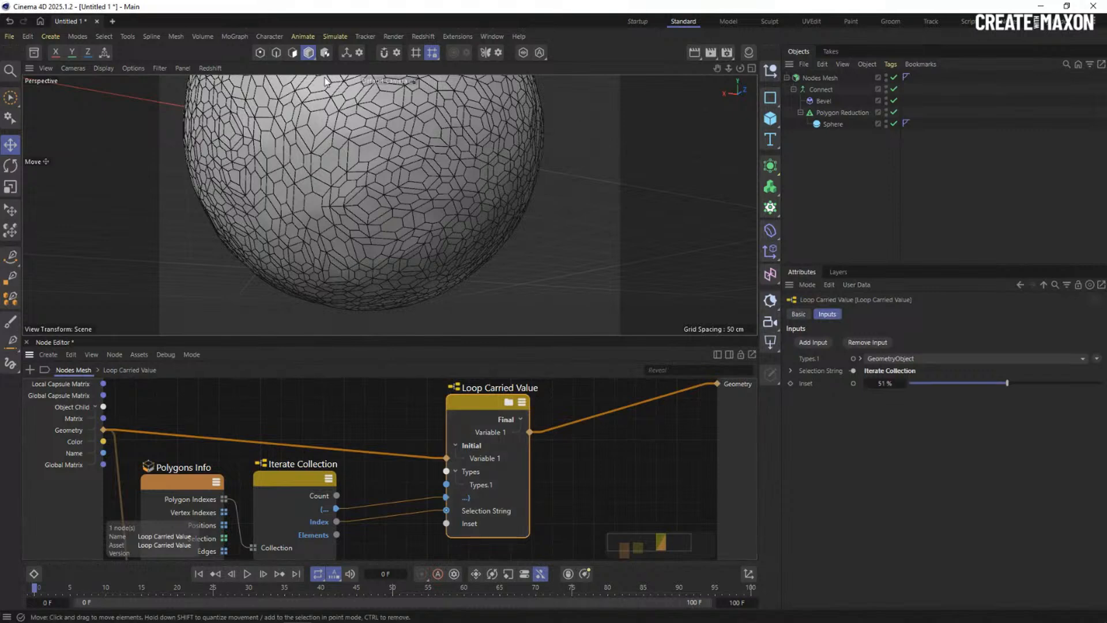
pyautogui.moveTo(988, 383); pyautogui.dragTo(953, 382)
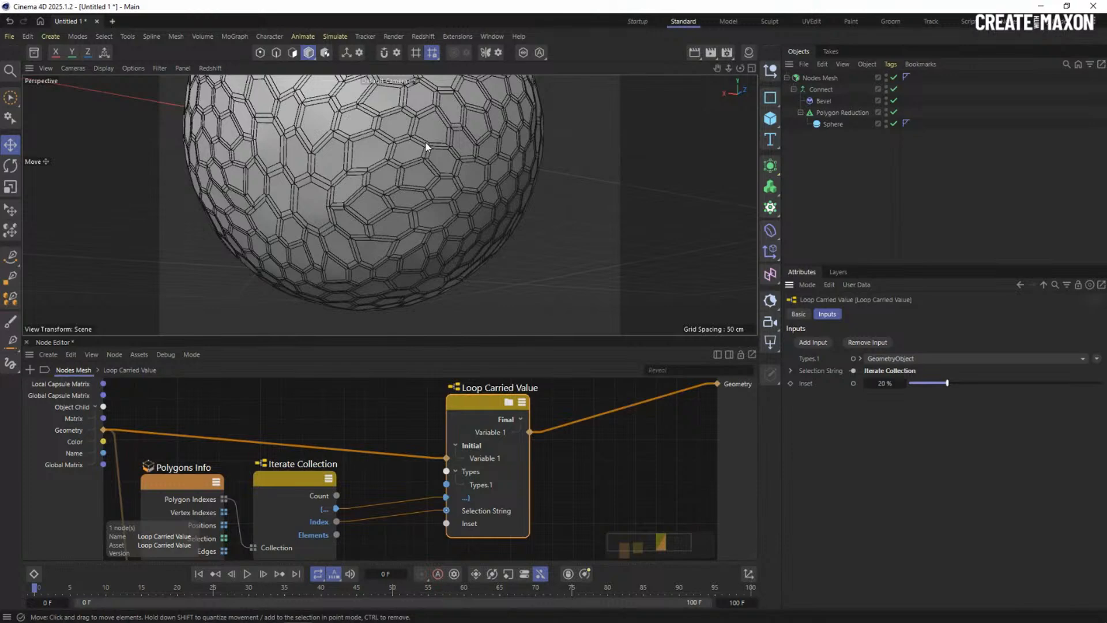
# Add a Sample Noise node to the Nodes Mesh graph below the Iterate Collection node.
pyautogui.keyDown('alt'); pyautogui.moveTo(345, 148); pyautogui.dragTo(370, 228); pyautogui.keyUp('alt')
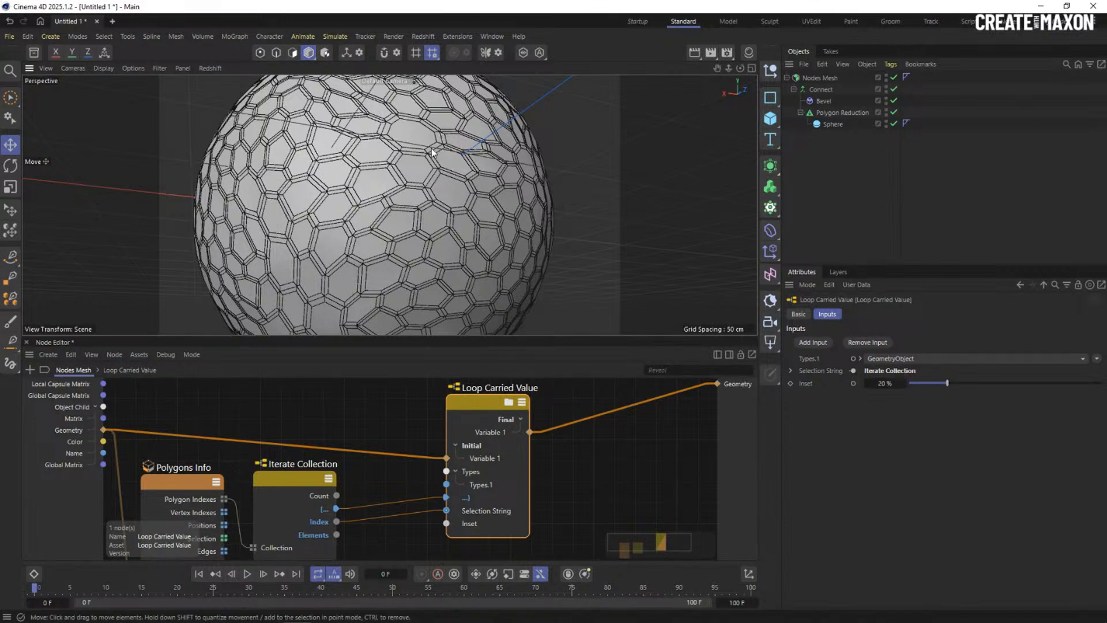
pyautogui.moveTo(386, 338); pyautogui.dragTo(390, 208)
pyautogui.moveTo(339, 353); pyautogui.dragTo(378, 340, button='middle')
pyautogui.doubleClick(342, 477)
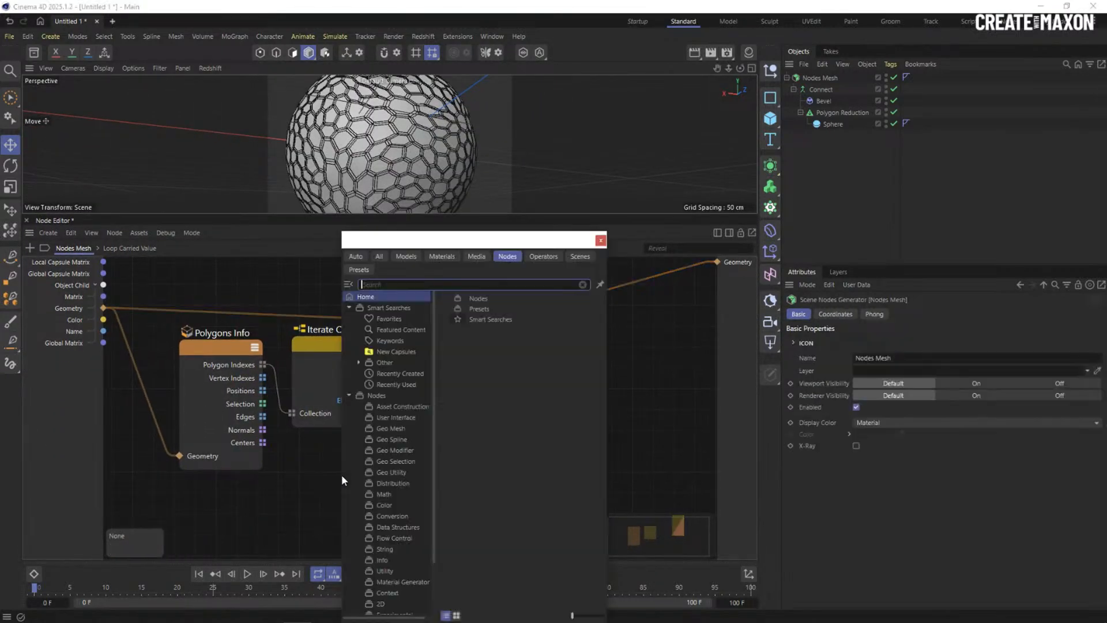
pyautogui.write('nois')
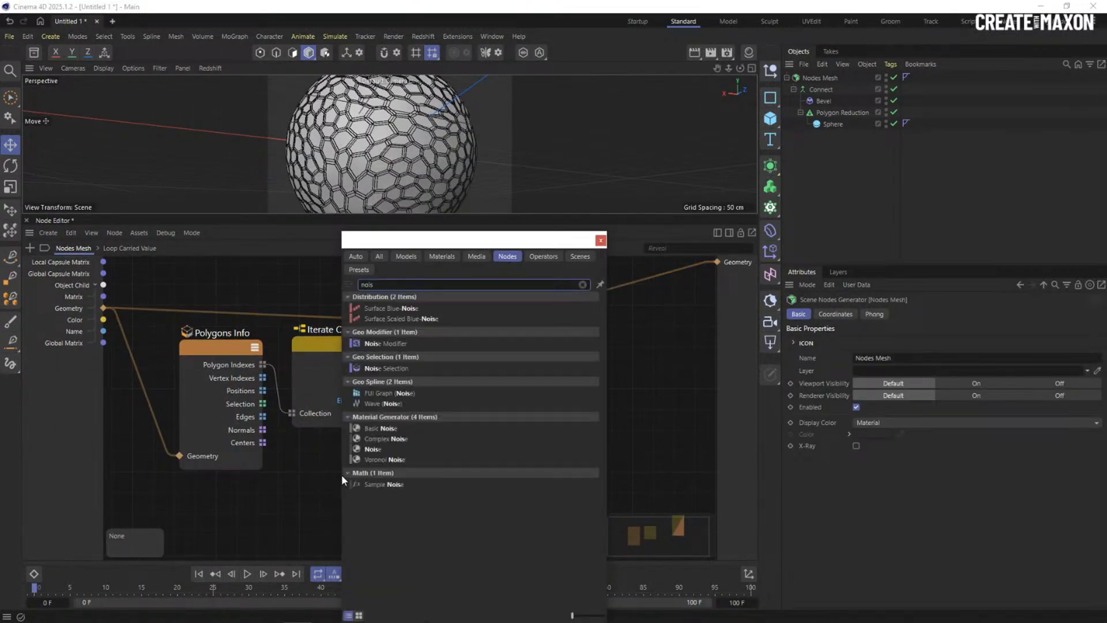
pyautogui.doubleClick(392, 484)
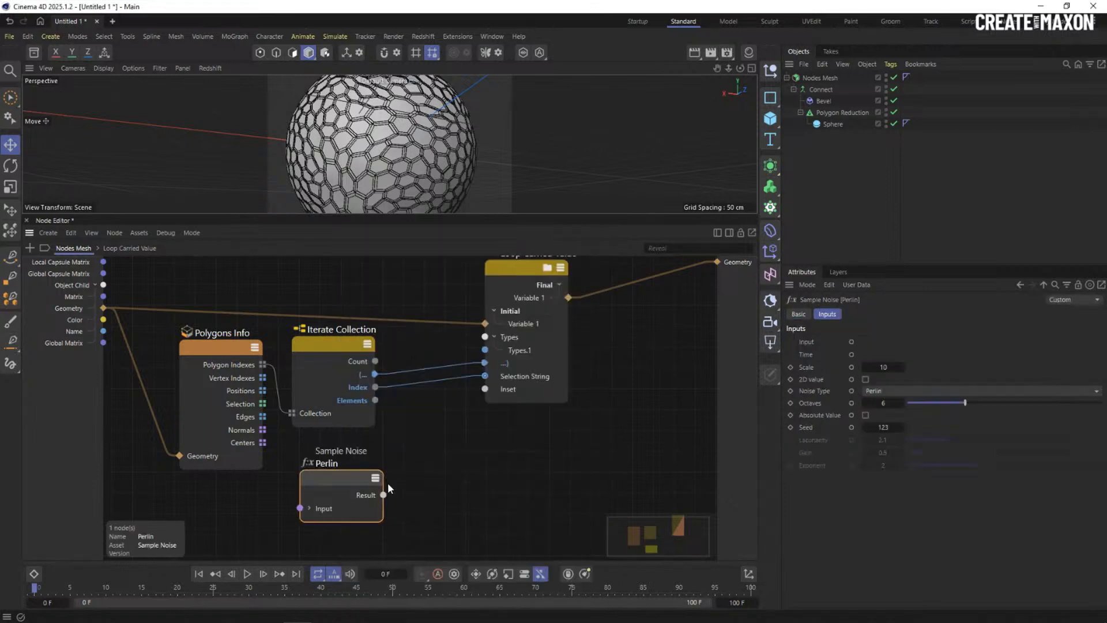
pyautogui.moveTo(333, 490); pyautogui.dragTo(346, 484)
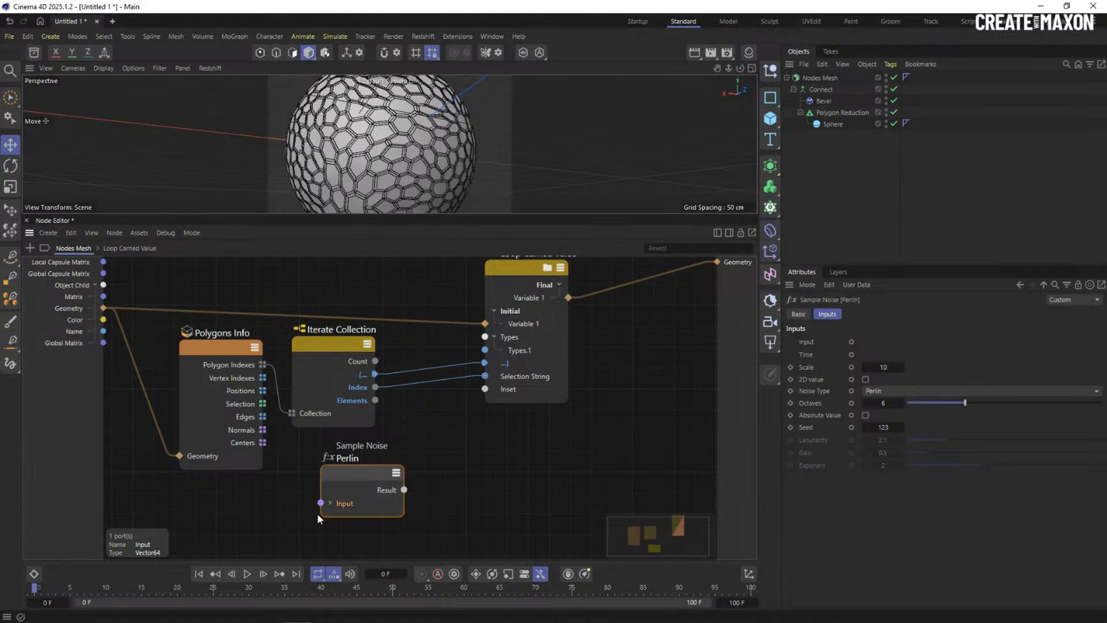
# Spread the nodes apart and add a Get Element node between Polygons Info and Sample Noise.
pyautogui.click(250, 442)
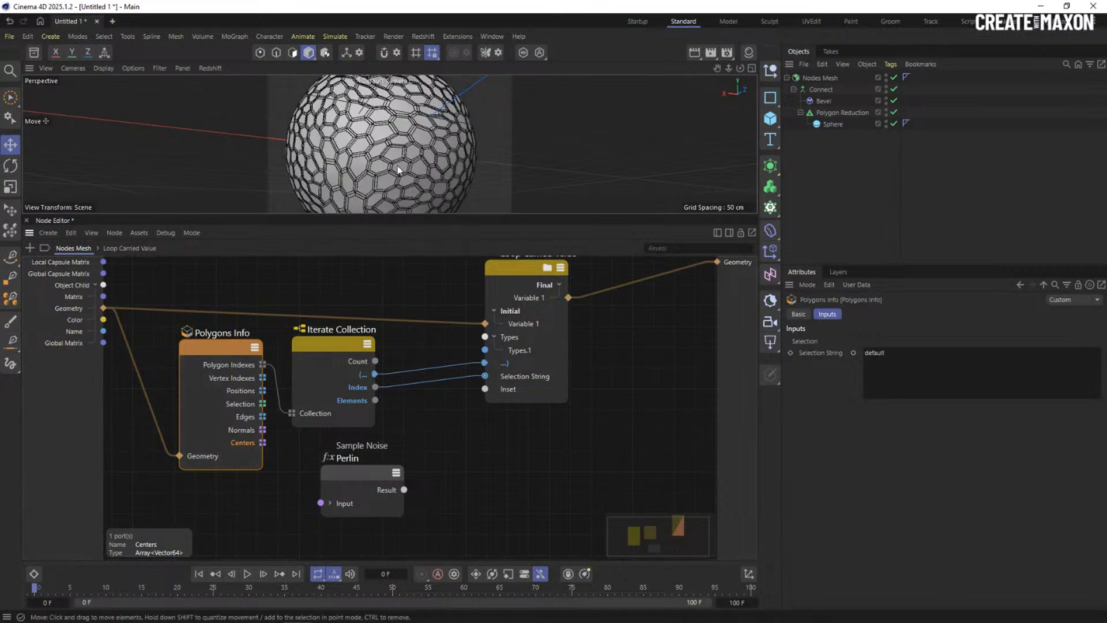
pyautogui.moveTo(231, 355)
pyautogui.mouseDown()
pyautogui.moveTo(167, 357)
pyautogui.moveTo(211, 363)
pyautogui.mouseUp()
pyautogui.moveTo(320, 349); pyautogui.dragTo(298, 345)
pyautogui.scroll(-1, 390, 383)
pyautogui.moveTo(420, 440); pyautogui.dragTo(390, 434, button='middle')
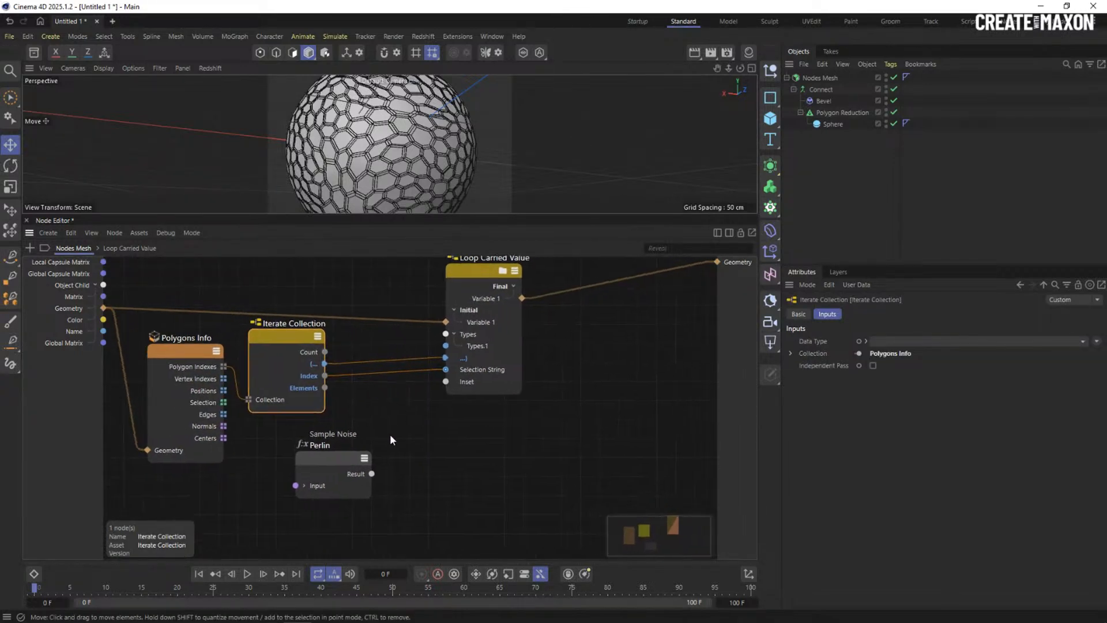
pyautogui.moveTo(348, 460); pyautogui.dragTo(441, 463)
pyautogui.doubleClick(348, 444)
pyautogui.write('ge')
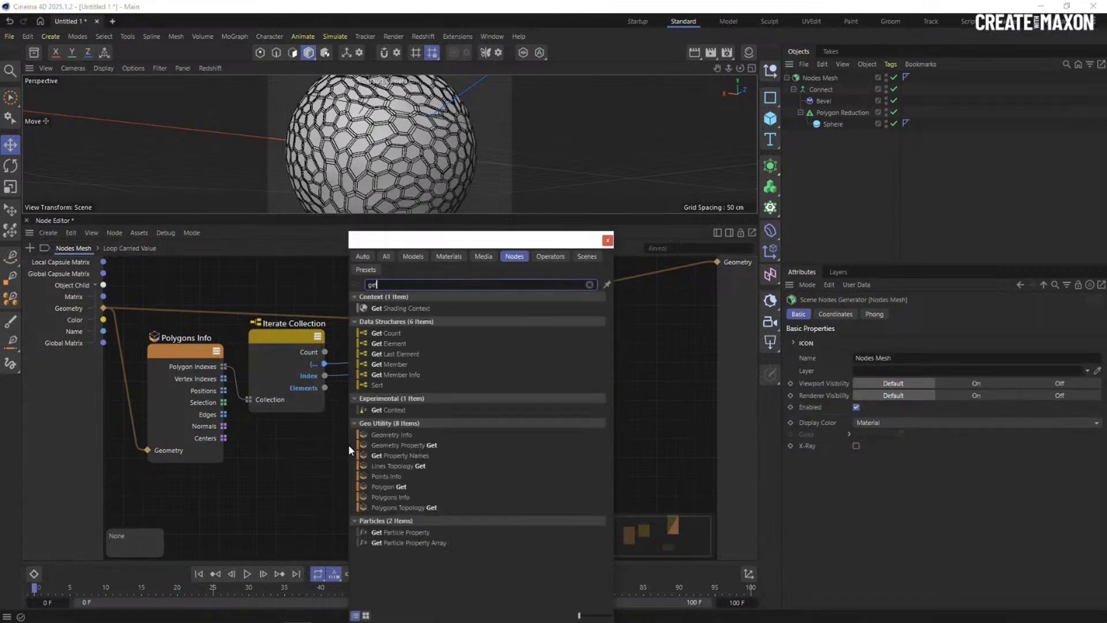
pyautogui.write('t ele')
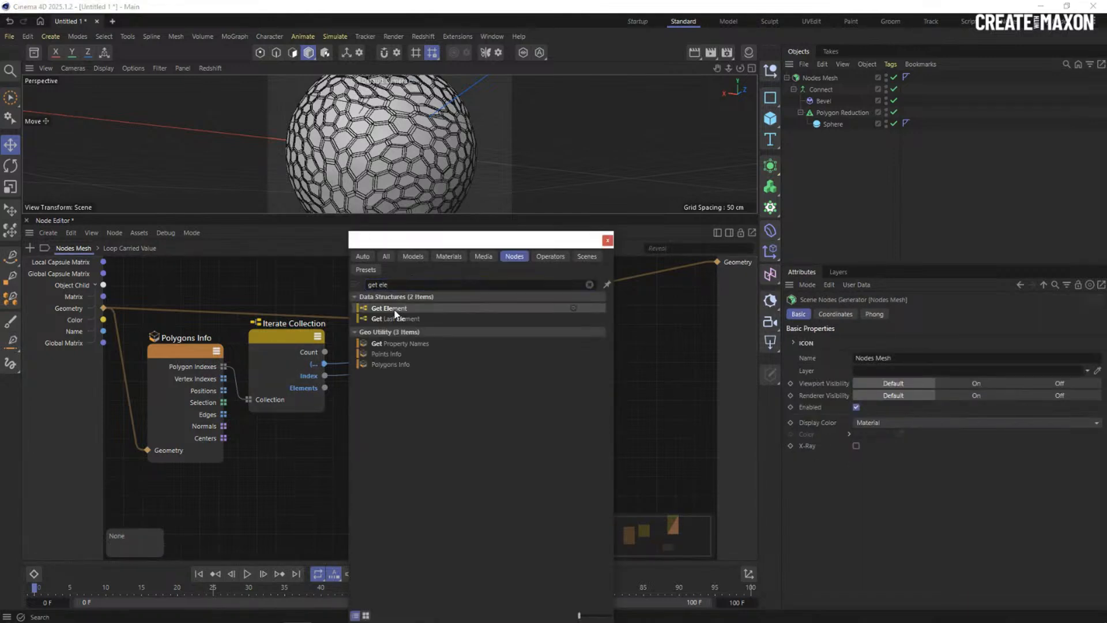
pyautogui.click(395, 313)
# Wire Polygons Info's Centers and Iterate Collection's Index into Get Element's Array and Index, and its Value into Sample Noise's Input.
pyautogui.click(481, 468)
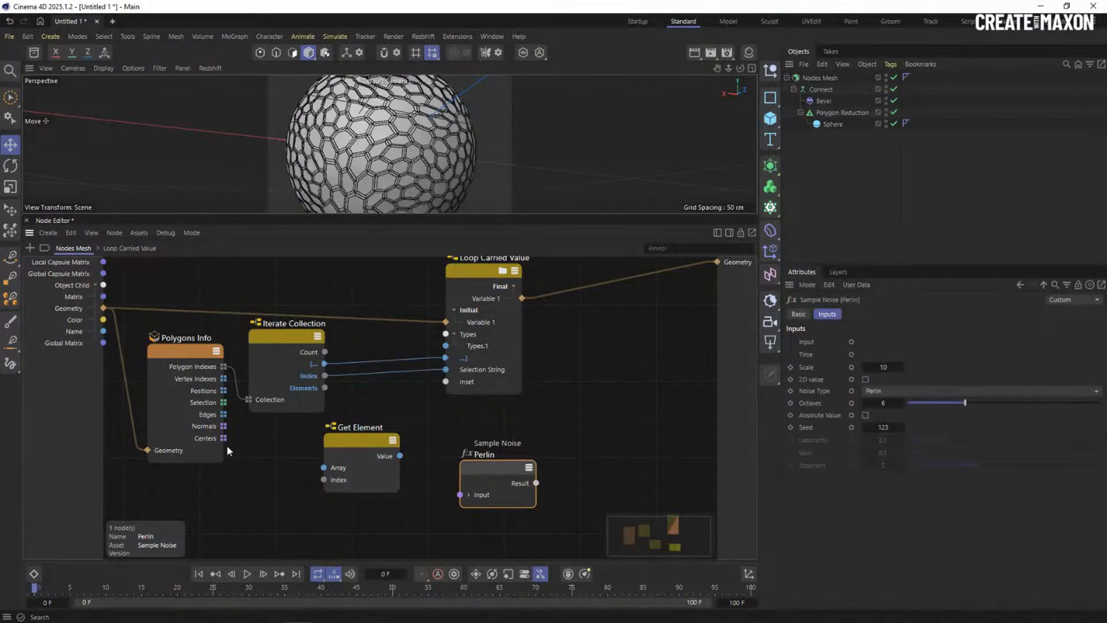
pyautogui.moveTo(224, 438); pyautogui.dragTo(364, 459)
pyautogui.moveTo(324, 375); pyautogui.dragTo(367, 450)
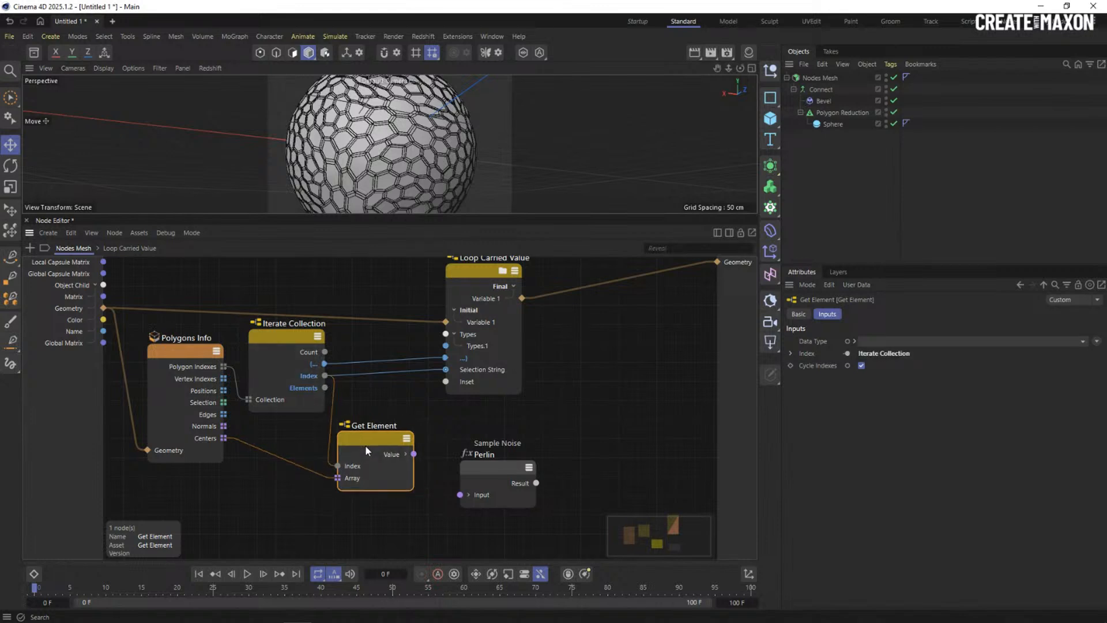
pyautogui.moveTo(474, 479); pyautogui.dragTo(441, 471)
# Move the Loop Carried Value node farther along and connect Sample Noise's Result to its Inset.
pyautogui.moveTo(473, 323); pyautogui.dragTo(590, 323)
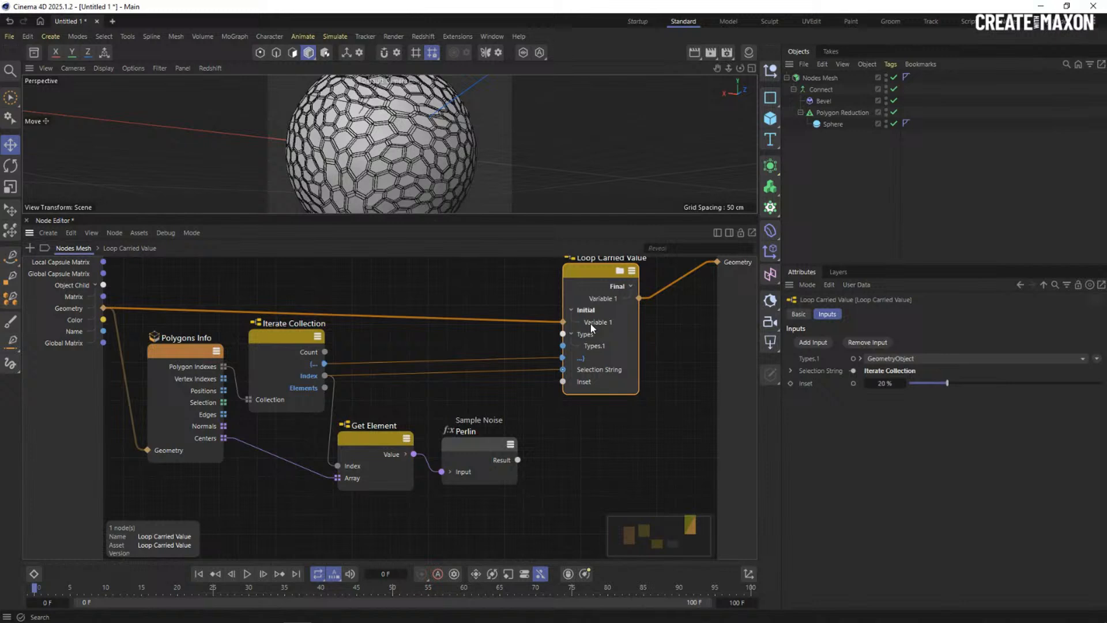
pyautogui.click(582, 382)
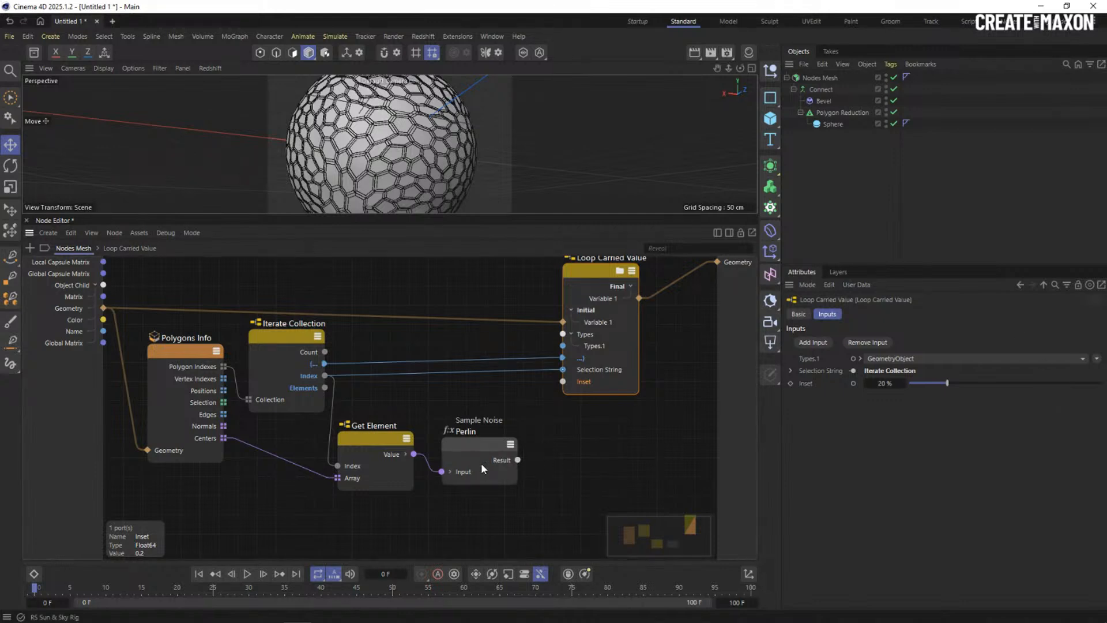
pyautogui.click(505, 458)
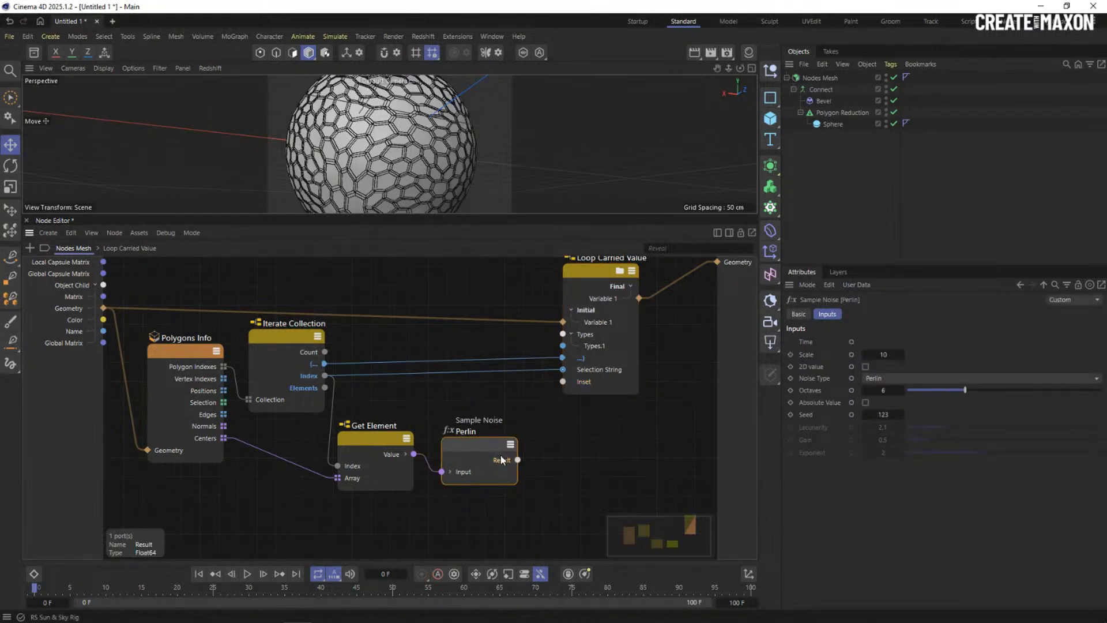
pyautogui.moveTo(484, 451); pyautogui.dragTo(569, 381)
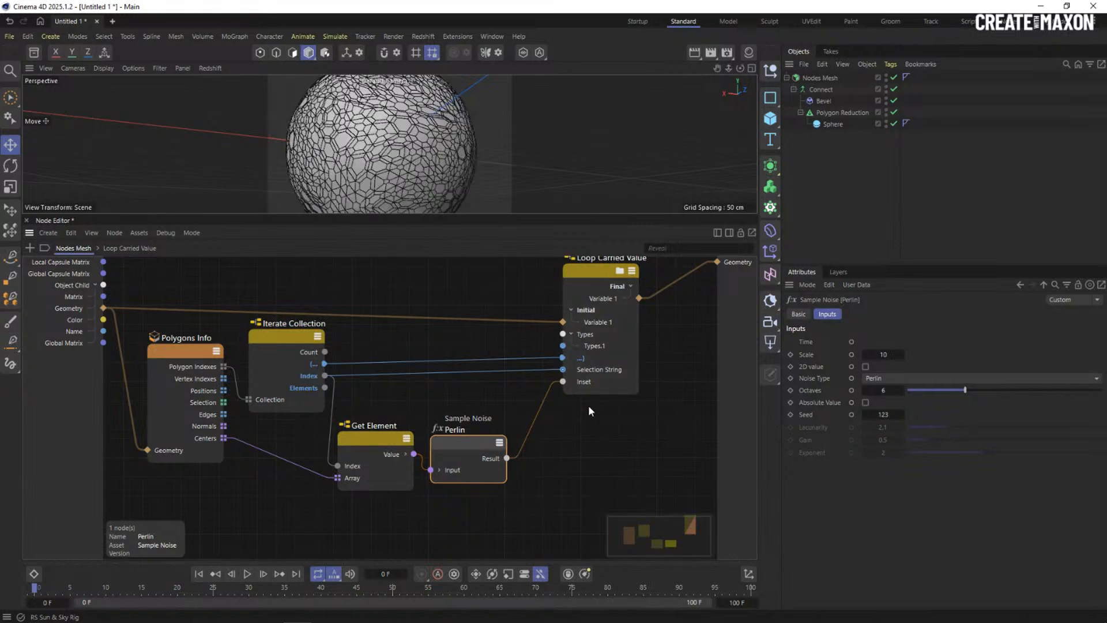
pyautogui.click(588, 404)
# Examine how the noise varies the polygon insets across the sphere, close up and as a whole.
pyautogui.moveTo(423, 212); pyautogui.dragTo(411, 347)
pyautogui.keyDown('alt'); pyautogui.moveTo(498, 149); pyautogui.dragTo(488, 180); pyautogui.keyUp('alt')
pyautogui.scroll(3, 488, 180)
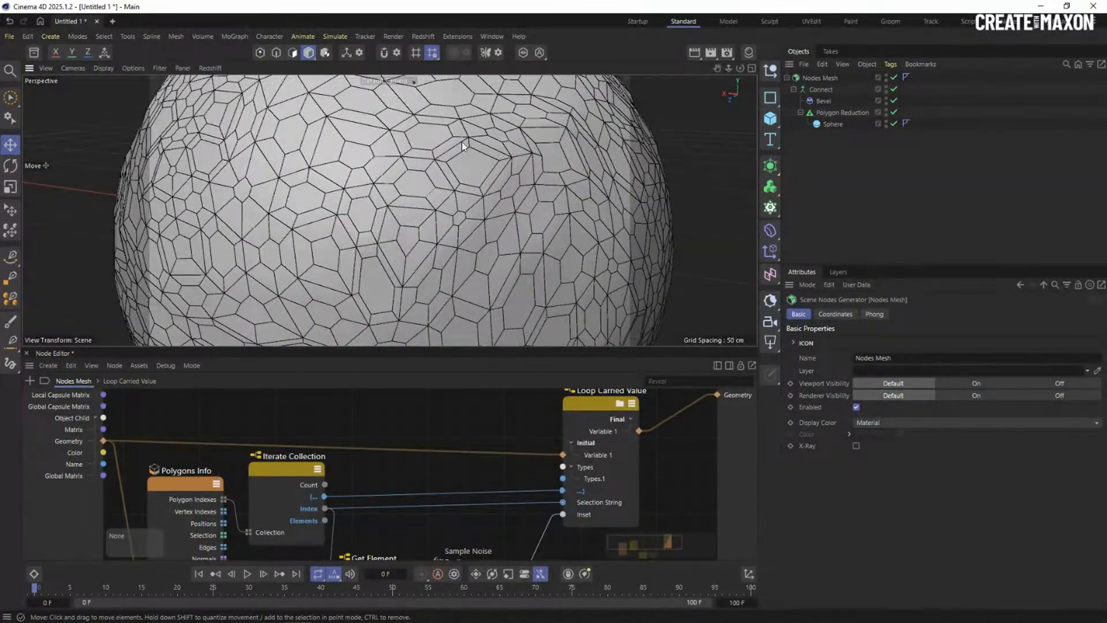
pyautogui.scroll(-4, 486, 186)
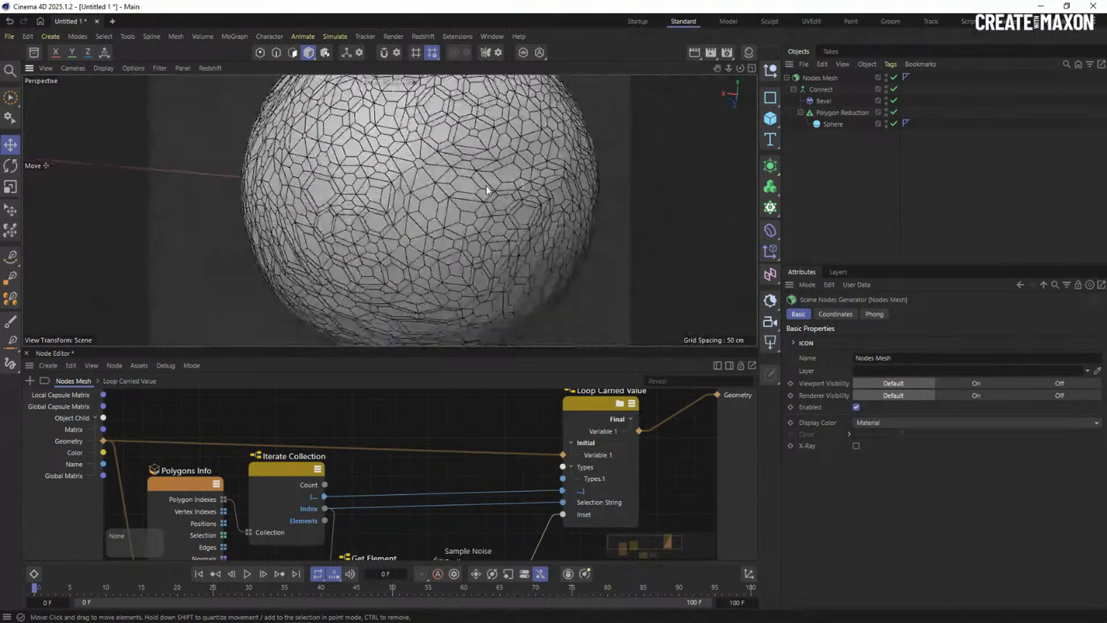
pyautogui.keyDown('alt'); pyautogui.moveTo(478, 243); pyautogui.dragTo(425, 166); pyautogui.keyUp('alt')
pyautogui.scroll(-2, 480, 222)
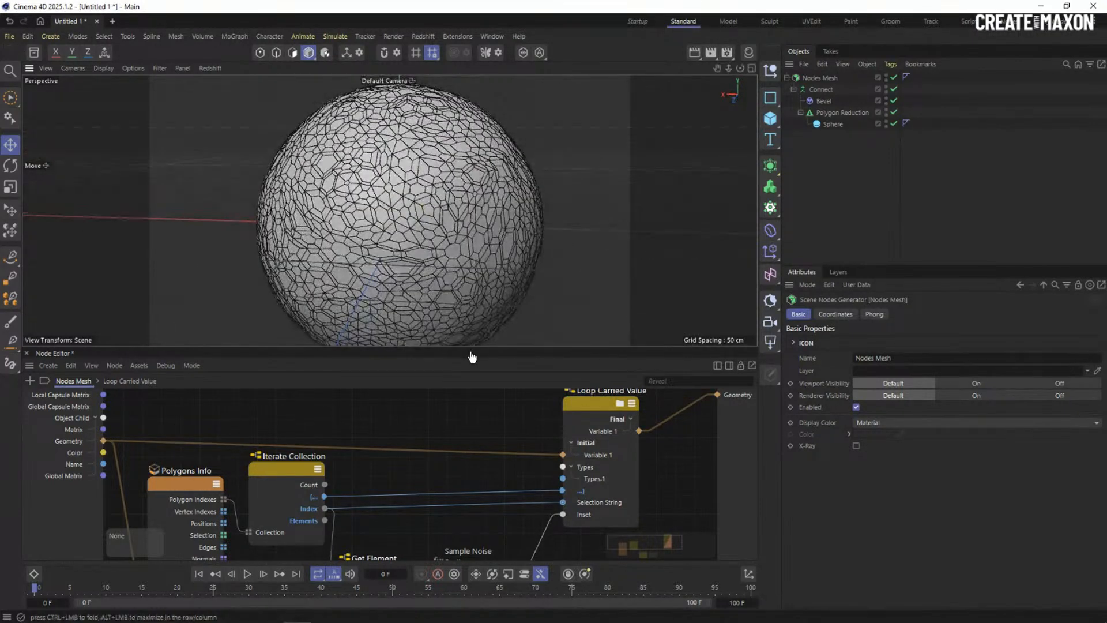
pyautogui.moveTo(472, 357); pyautogui.dragTo(494, 207)
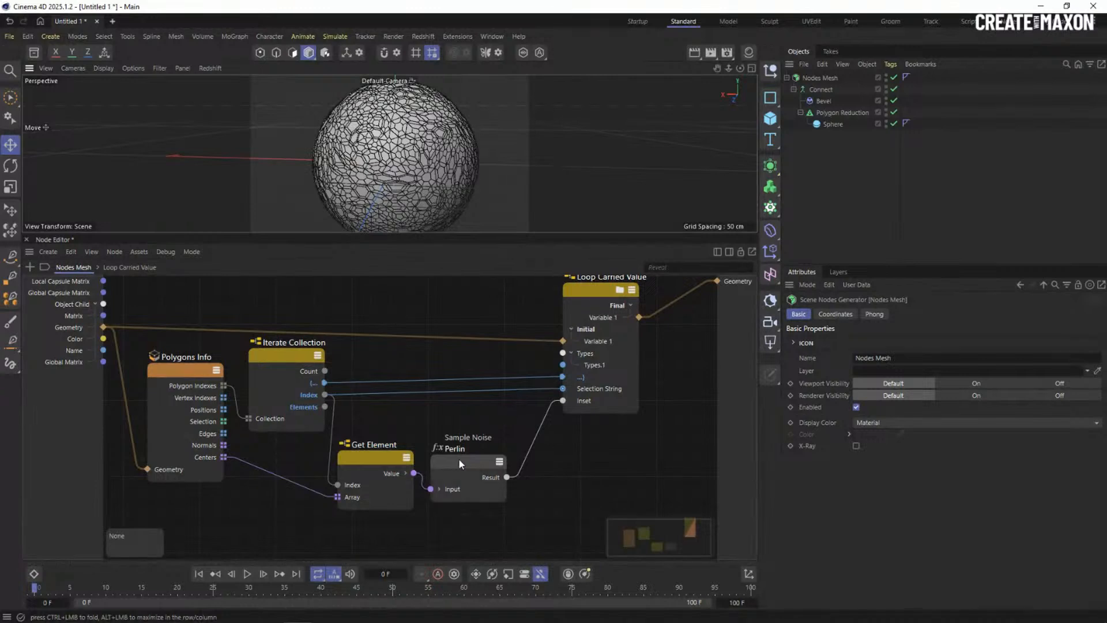
# Expose Scale, Noise Type and Seed as input ports on the Sample Noise node.
pyautogui.scroll(2, 458, 461)
pyautogui.moveTo(456, 469); pyautogui.dragTo(486, 439, button='middle')
pyautogui.click(484, 440)
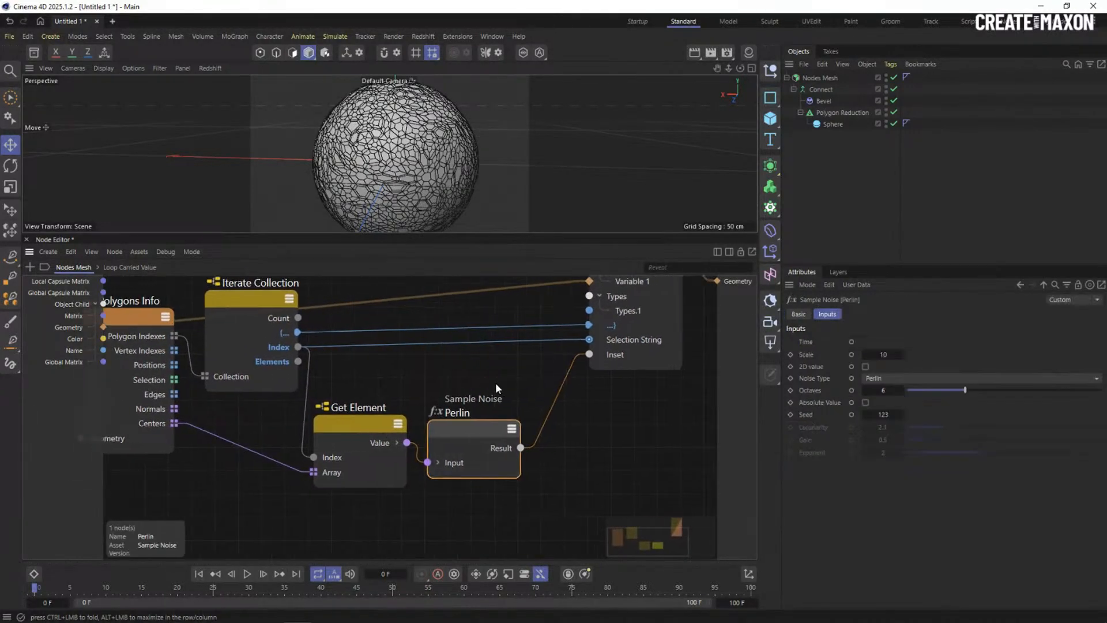
pyautogui.click(811, 353)
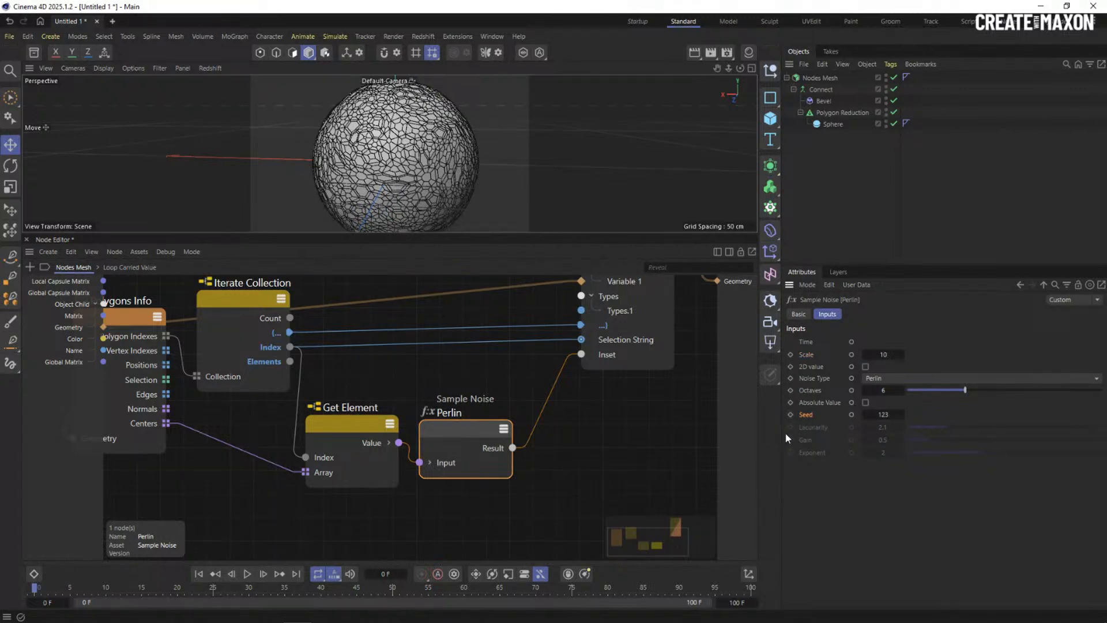
pyautogui.moveTo(348, 429); pyautogui.dragTo(349, 400)
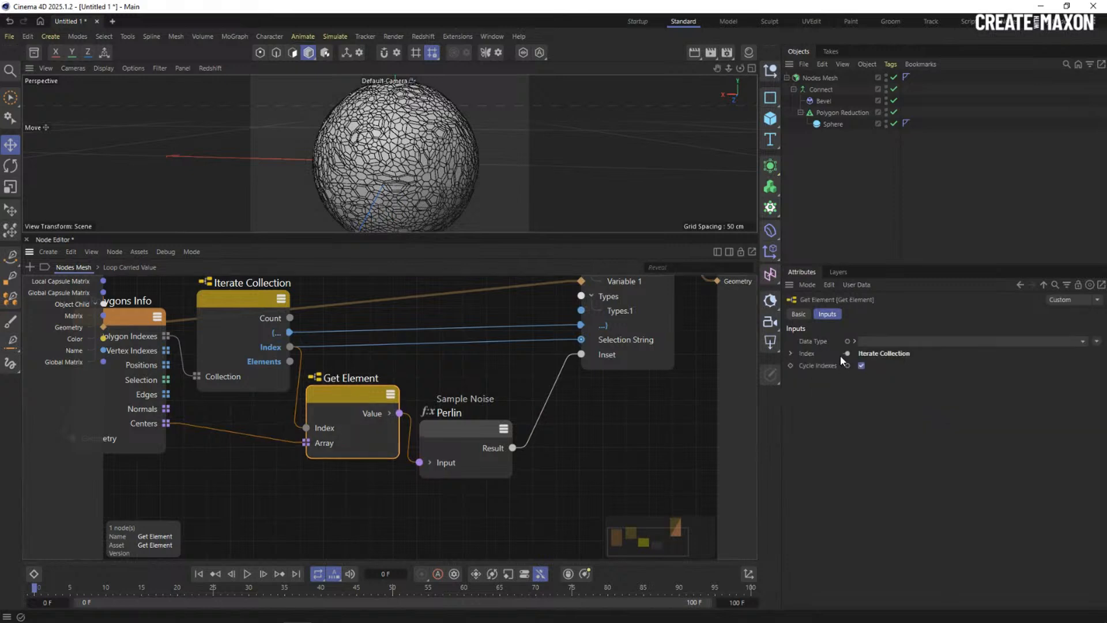
pyautogui.click(463, 433)
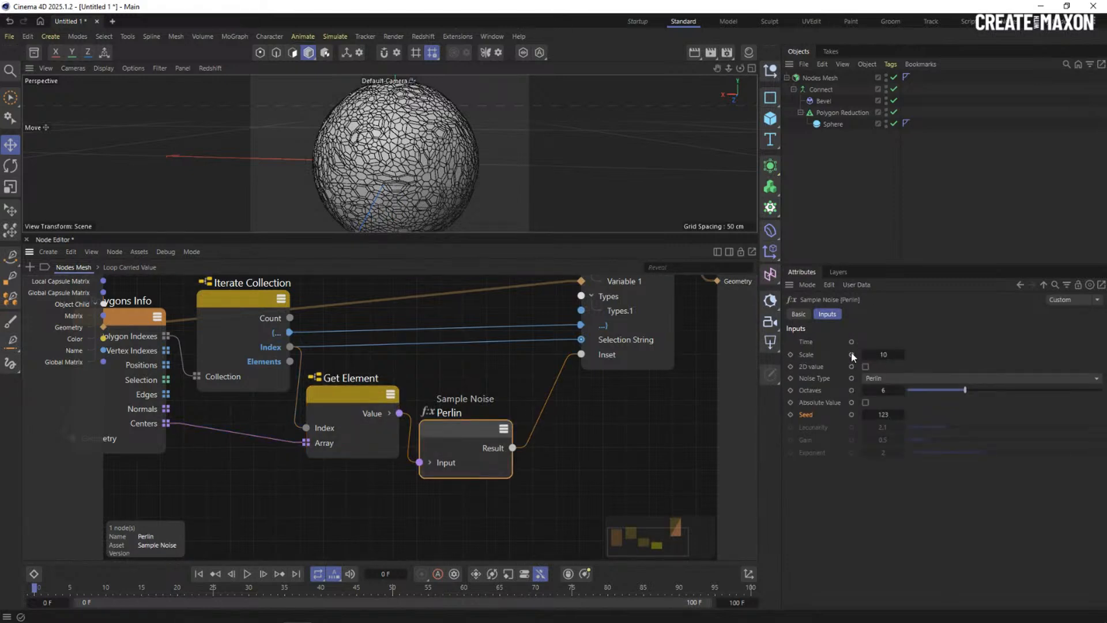
pyautogui.click(852, 354)
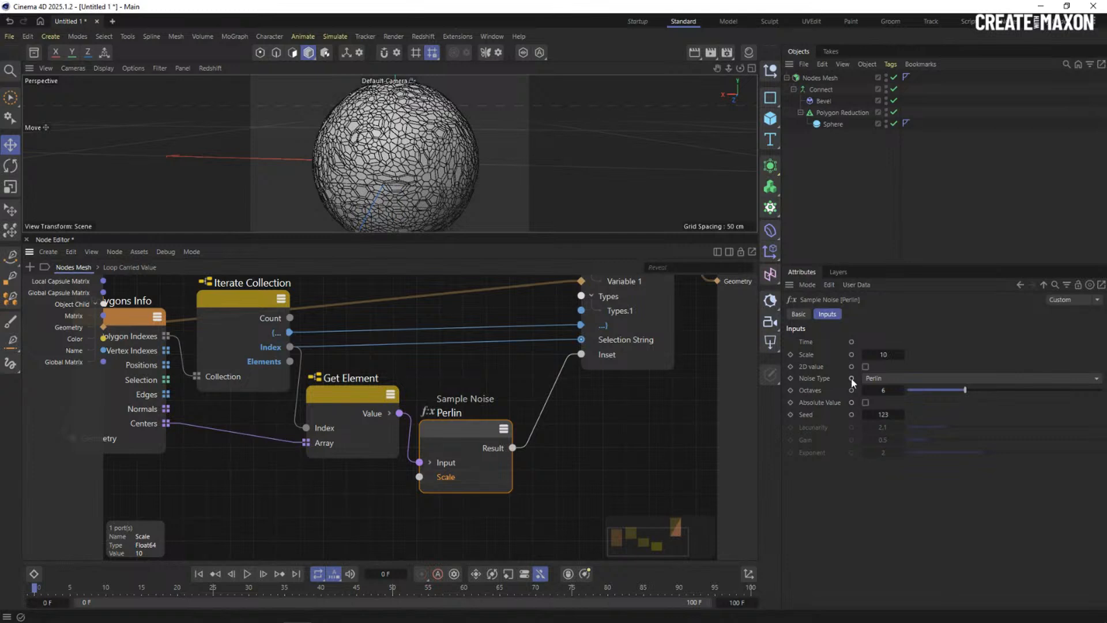
pyautogui.click(851, 378)
pyautogui.click(851, 415)
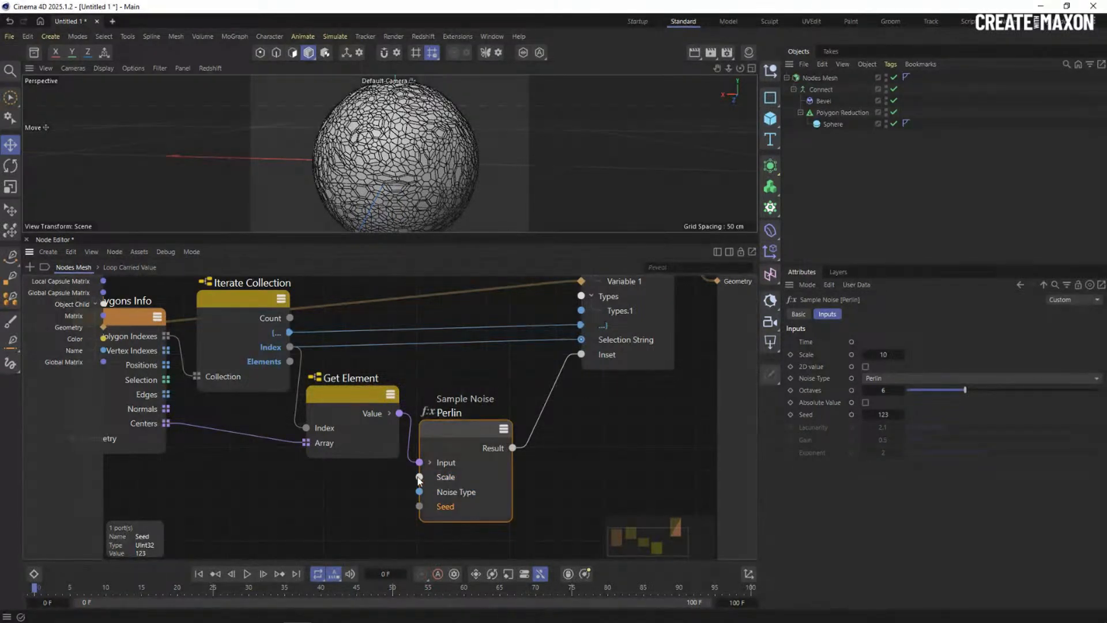
# Publish Sample Noise's Scale, Noise Type and Seed ports as new inputs of the Nodes Mesh.
pyautogui.moveTo(419, 478); pyautogui.dragTo(342, 487)
pyautogui.click(357, 495)
pyautogui.moveTo(419, 491); pyautogui.dragTo(336, 491)
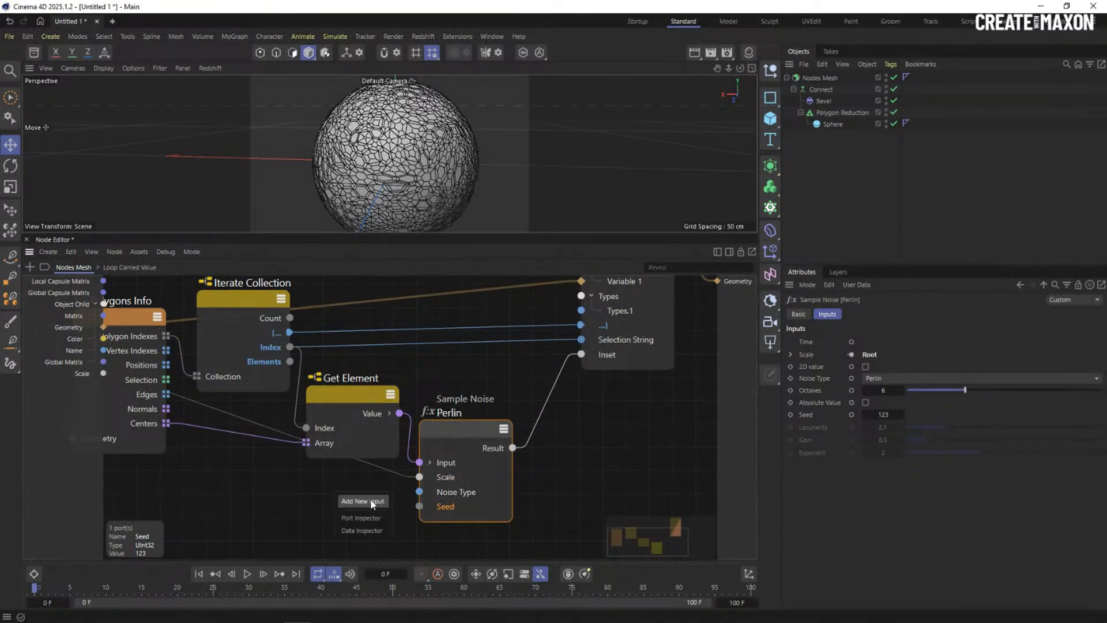
pyautogui.click(371, 499)
pyautogui.moveTo(419, 506); pyautogui.dragTo(305, 499)
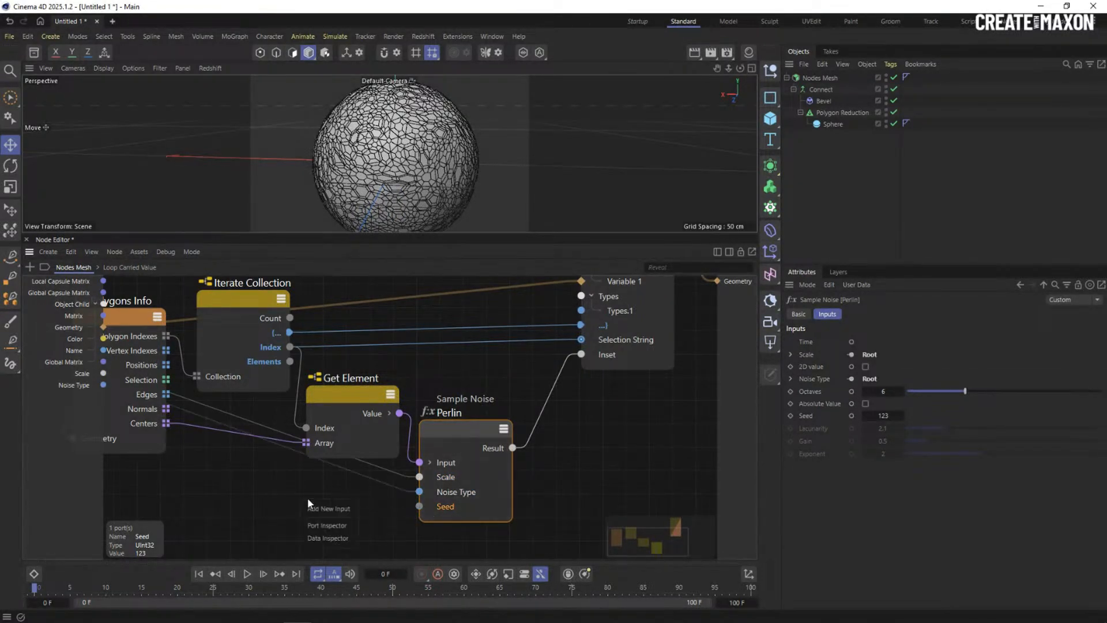
pyautogui.click(343, 508)
# Gather the root's Scale, Noise Type and Seed inputs into a floating Inputs node placed beside Sample Noise.
pyautogui.click(91, 373)
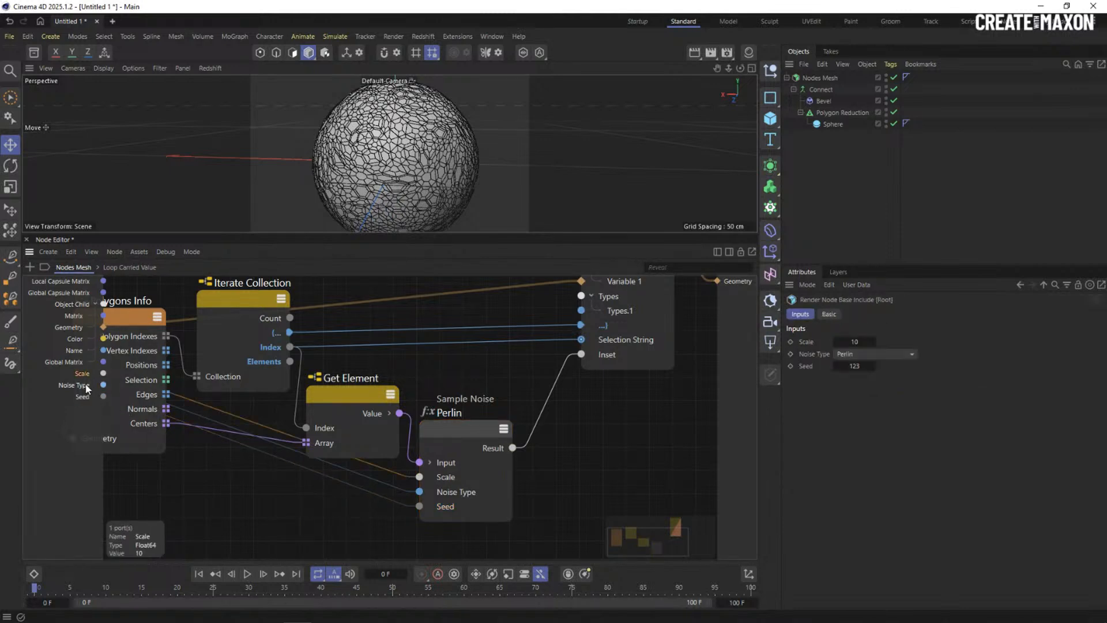
pyautogui.keyDown('shift'); pyautogui.click(88, 385); pyautogui.keyUp('shift')
pyautogui.keyDown('shift'); pyautogui.click(84, 397); pyautogui.keyUp('shift')
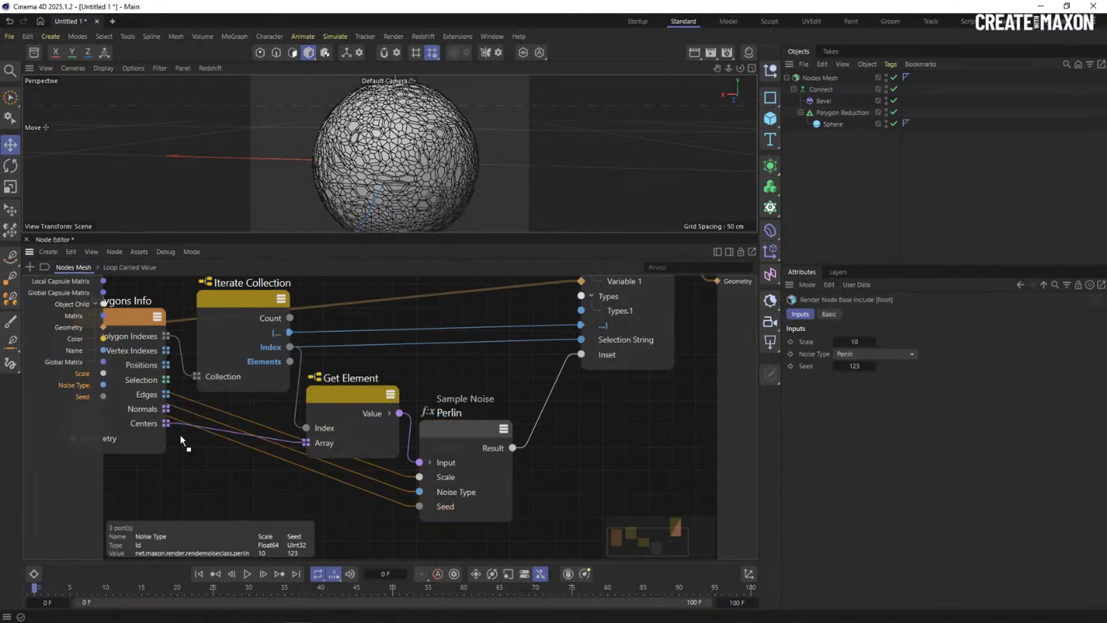
pyautogui.moveTo(340, 493); pyautogui.dragTo(341, 496)
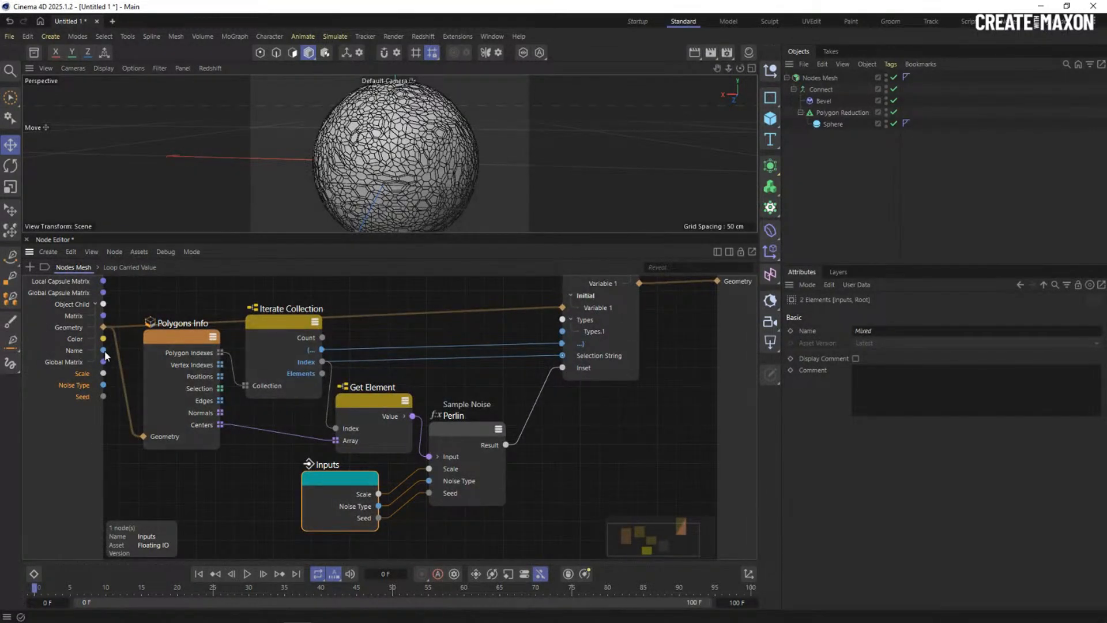
# Set the Nodes Mesh object's noise Scale to 0.02.
pyautogui.click(794, 78)
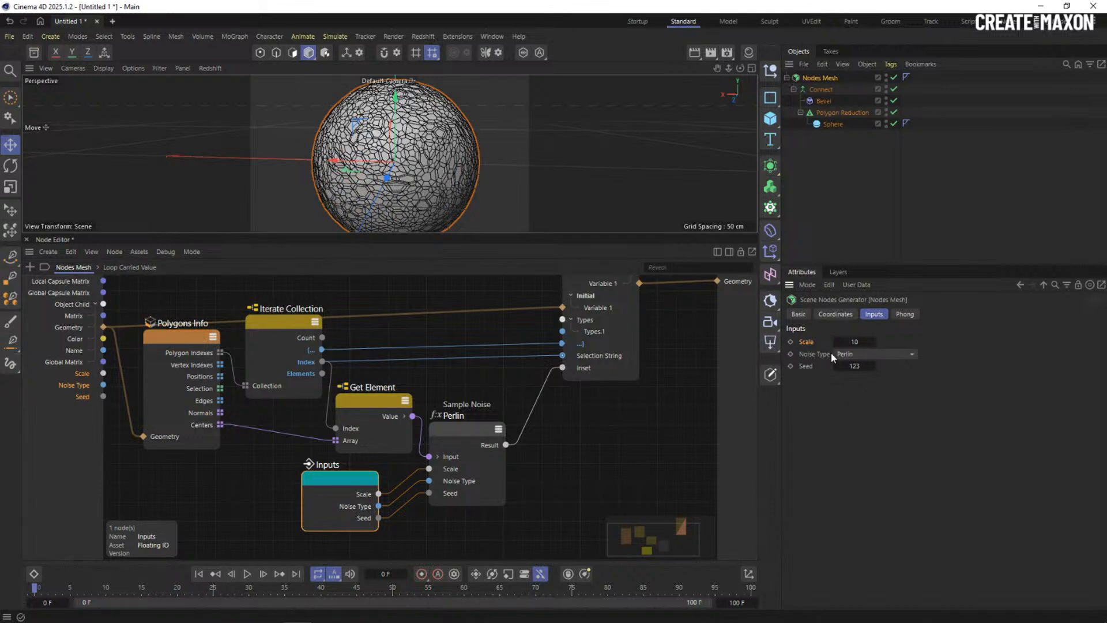
pyautogui.click(856, 342)
pyautogui.write('0.02')
pyautogui.press('Return')
# Examine the distribution of large and small insets around the sphere from several angles.
pyautogui.keyDown('alt'); pyautogui.moveTo(522, 189); pyautogui.dragTo(369, 167); pyautogui.keyUp('alt')
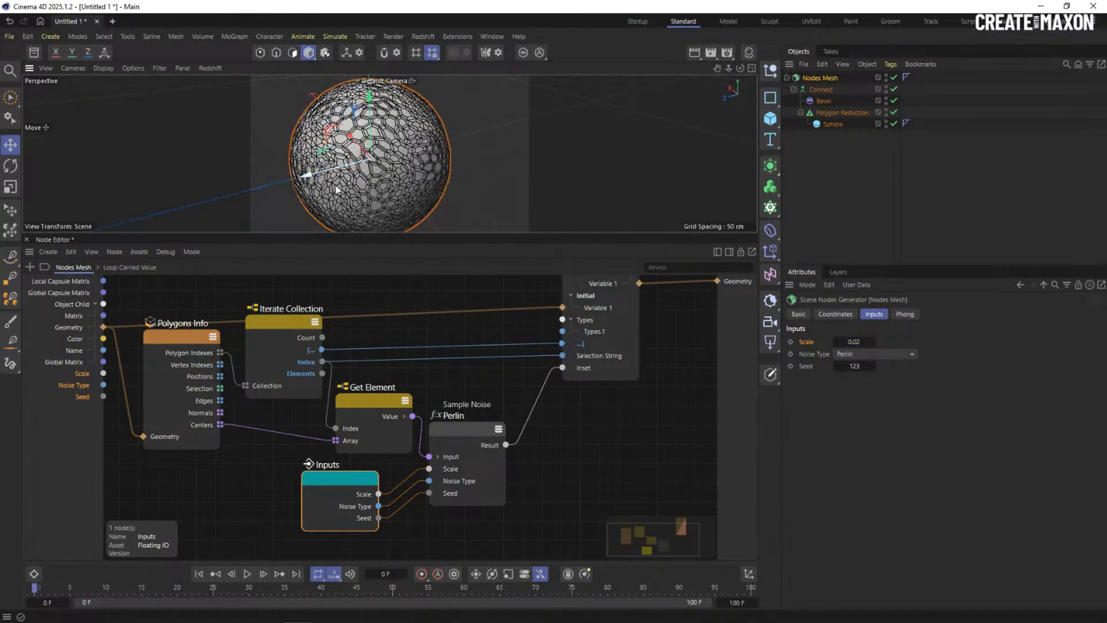
pyautogui.moveTo(366, 235); pyautogui.dragTo(360, 412)
pyautogui.keyDown('alt'); pyautogui.moveTo(358, 345); pyautogui.dragTo(597, 129); pyautogui.keyUp('alt')
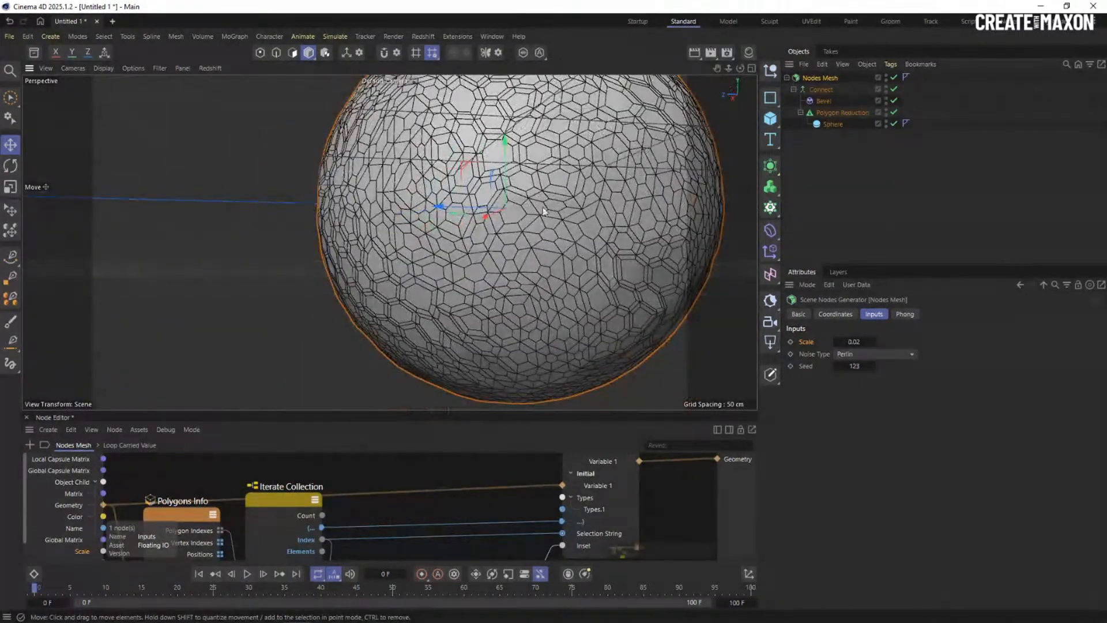
pyautogui.keyDown('alt'); pyautogui.moveTo(490, 174); pyautogui.dragTo(459, 288); pyautogui.keyUp('alt')
pyautogui.moveTo(452, 413); pyautogui.dragTo(463, 317)
pyautogui.scroll(2, 424, 203)
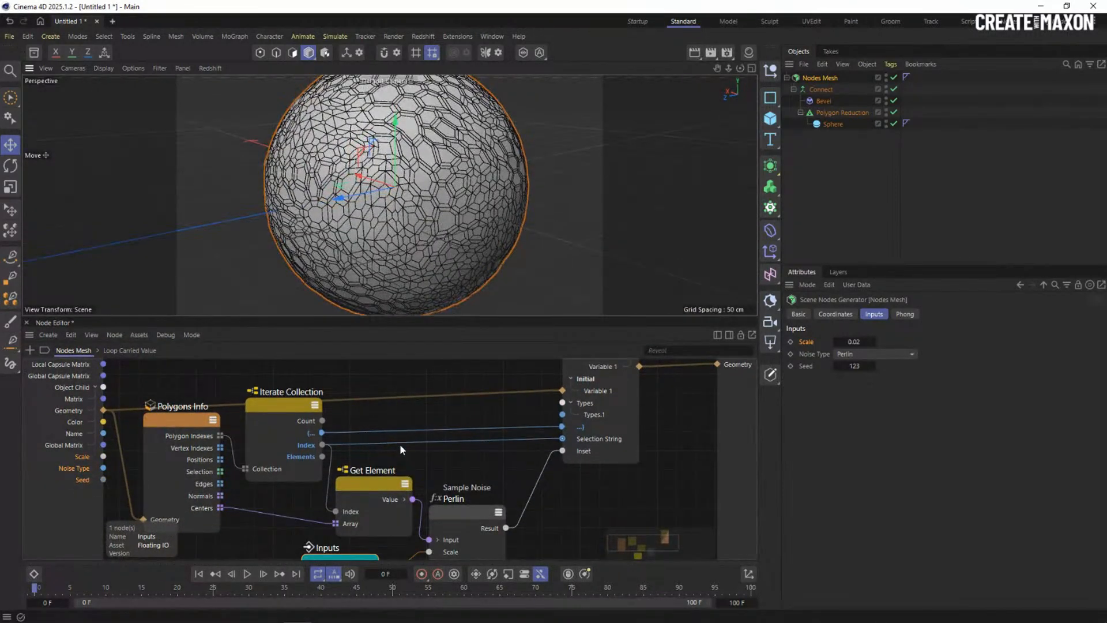
pyautogui.moveTo(417, 314); pyautogui.dragTo(417, 248)
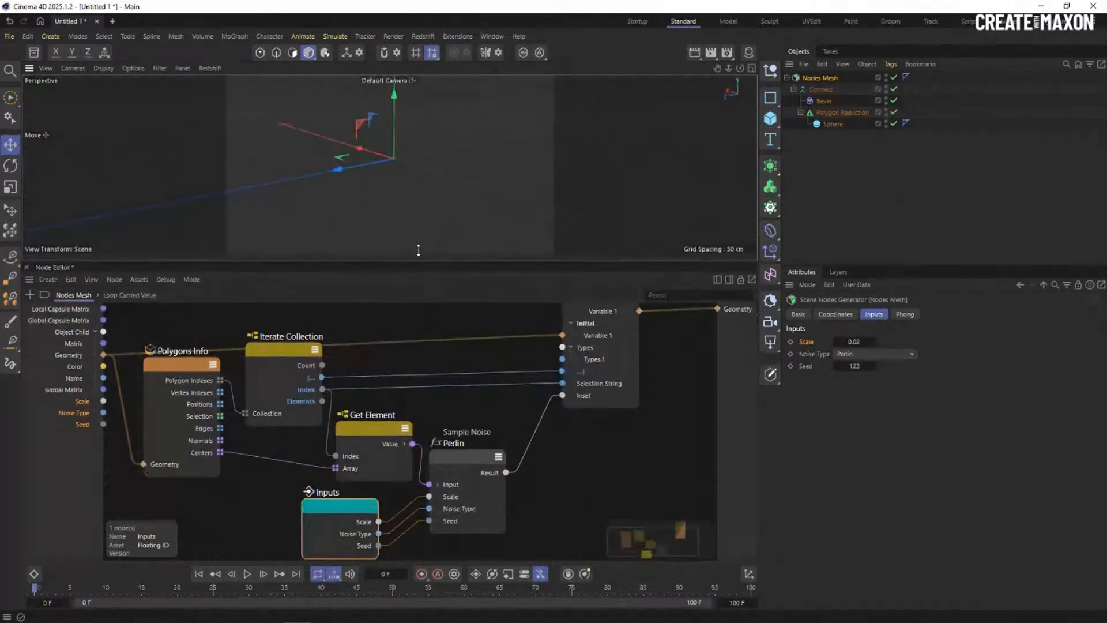
# Expose the Time parameter of the Sample Noise node as an input port.
pyautogui.click(461, 443)
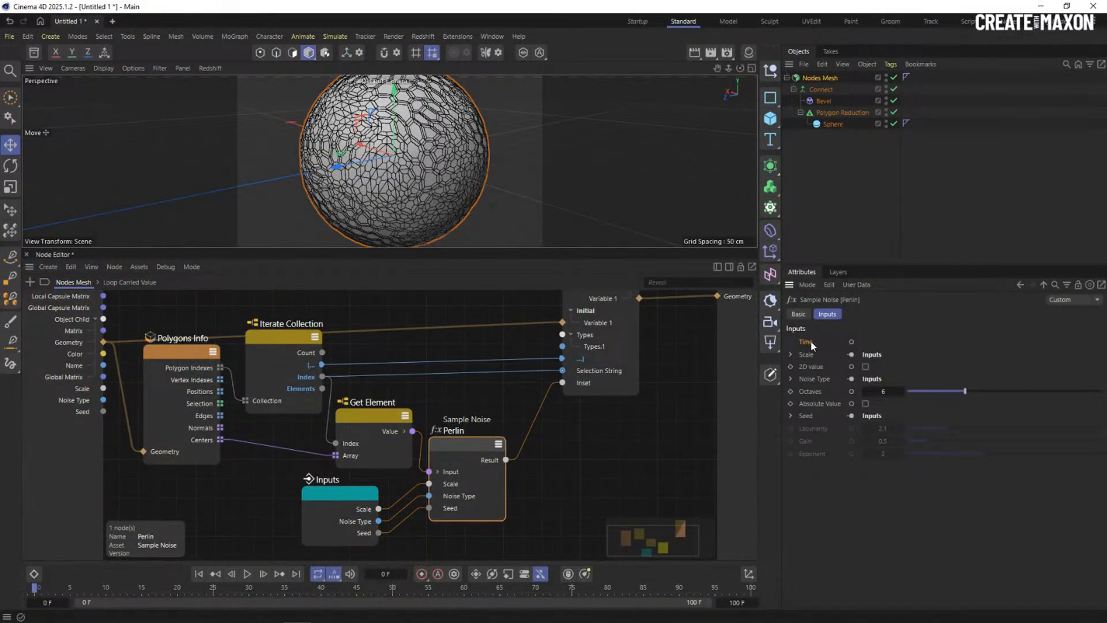
pyautogui.click(851, 342)
pyautogui.scroll(-1, 468, 382)
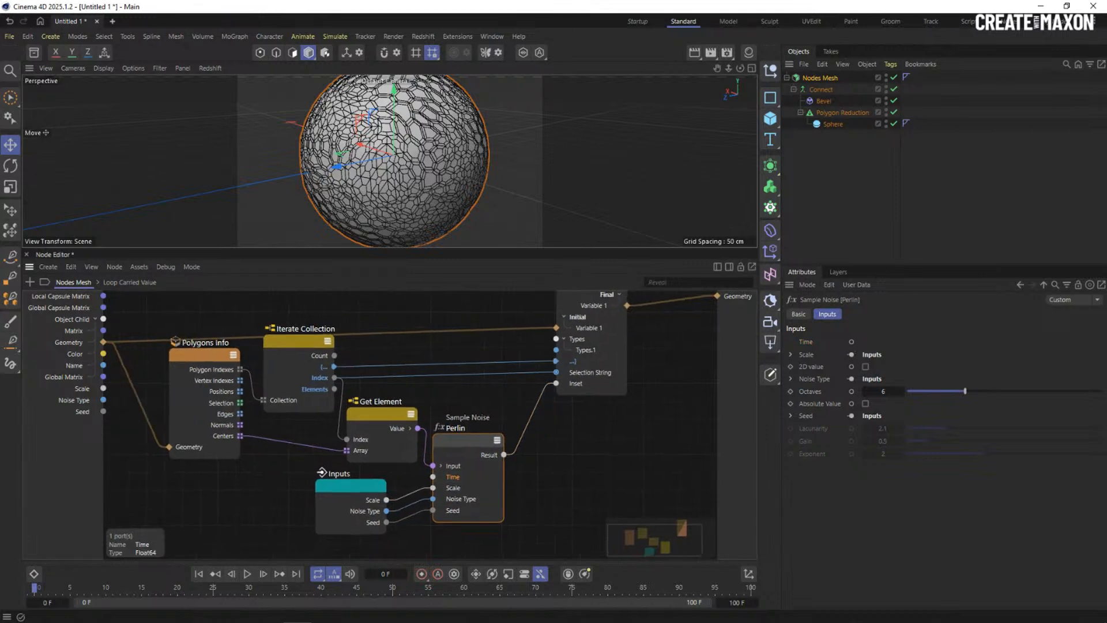
pyautogui.keyDown('alt'); pyautogui.moveTo(479, 394); pyautogui.dragTo(518, 366, button='middle'); pyautogui.keyUp('alt')
# Add a Time node beside the Inputs node and connect its Scene Time output to Sample Noise's Time port.
pyautogui.moveTo(401, 468); pyautogui.dragTo(414, 498)
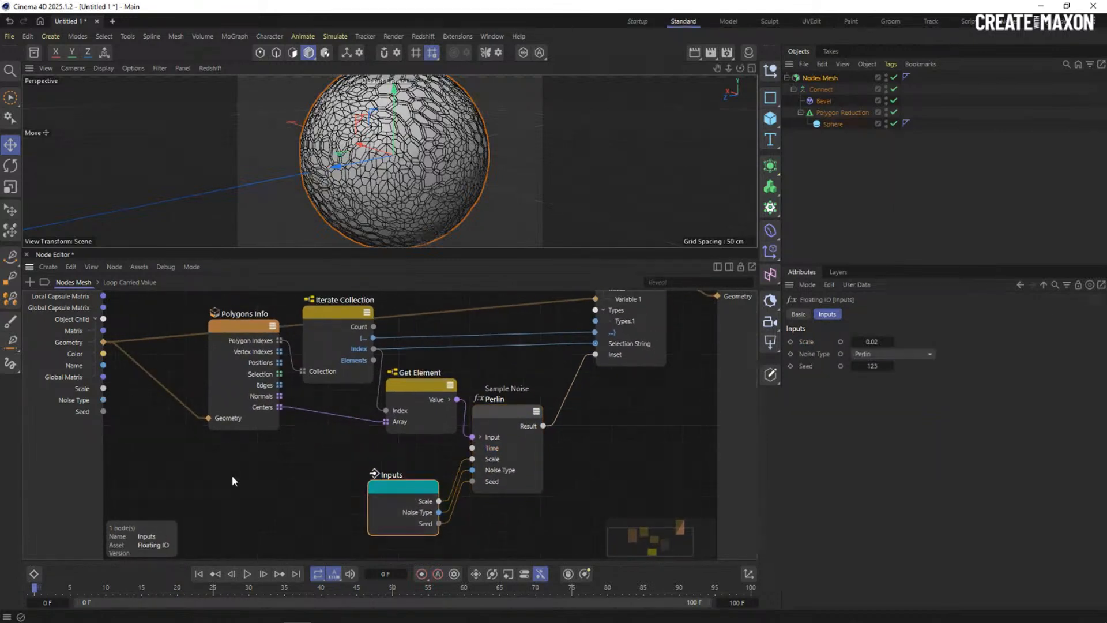
pyautogui.doubleClick(244, 488)
pyautogui.write('tim')
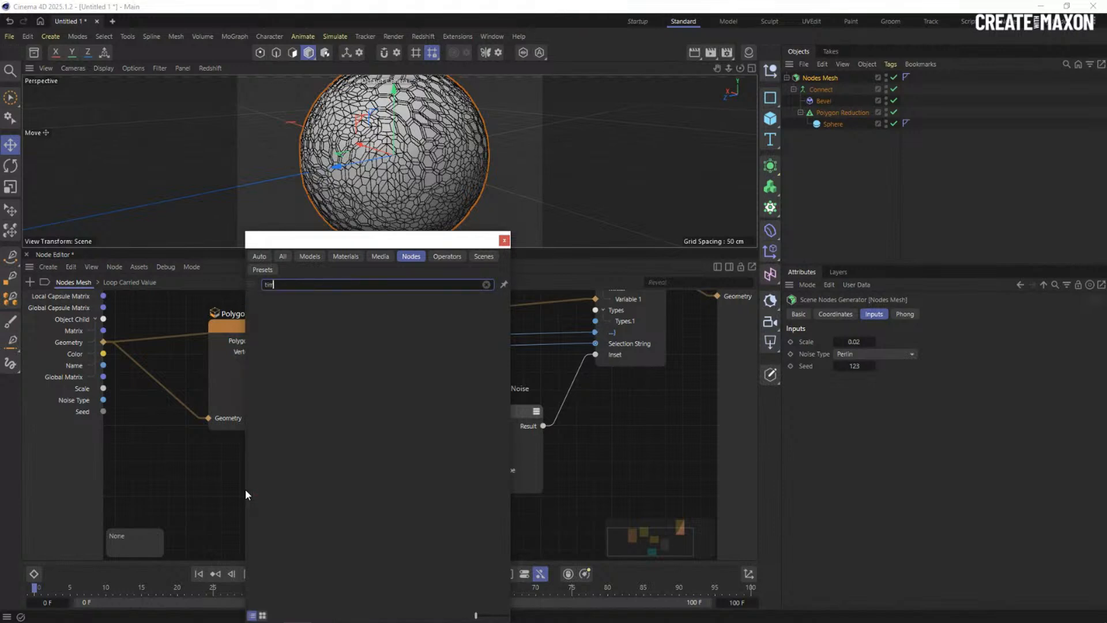
pyautogui.doubleClick(270, 365)
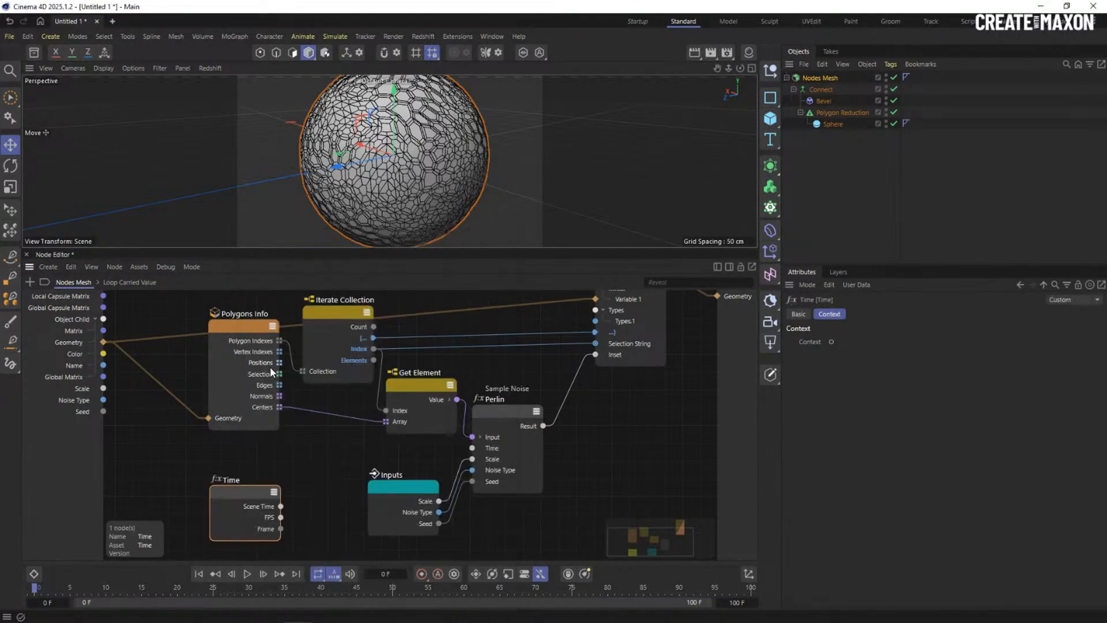
pyautogui.moveTo(243, 491); pyautogui.dragTo(247, 478)
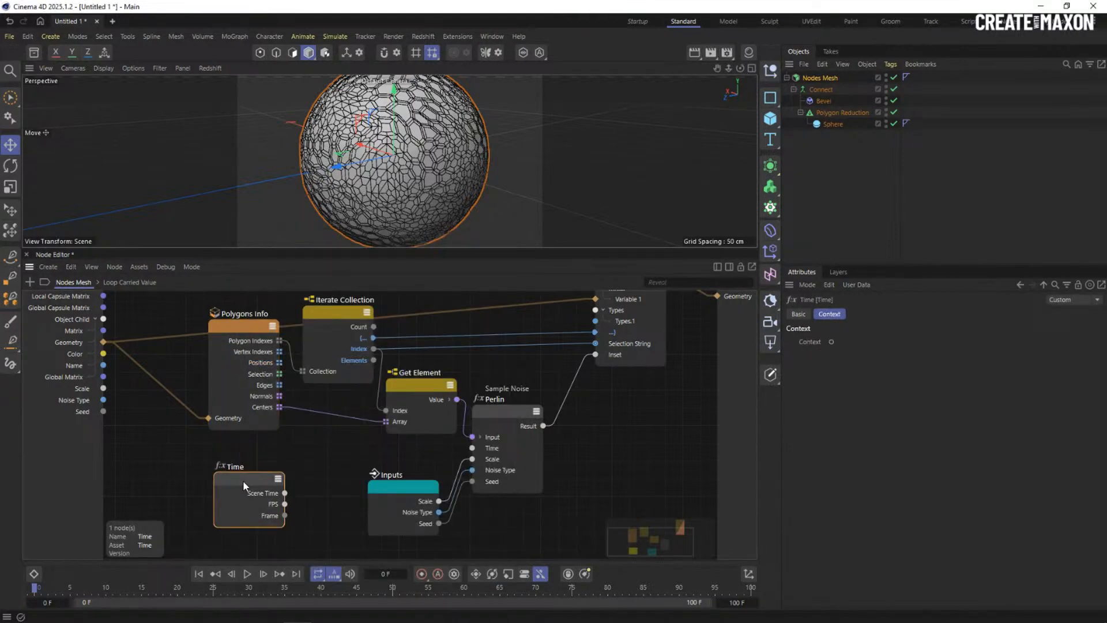
pyautogui.moveTo(396, 486); pyautogui.dragTo(395, 501)
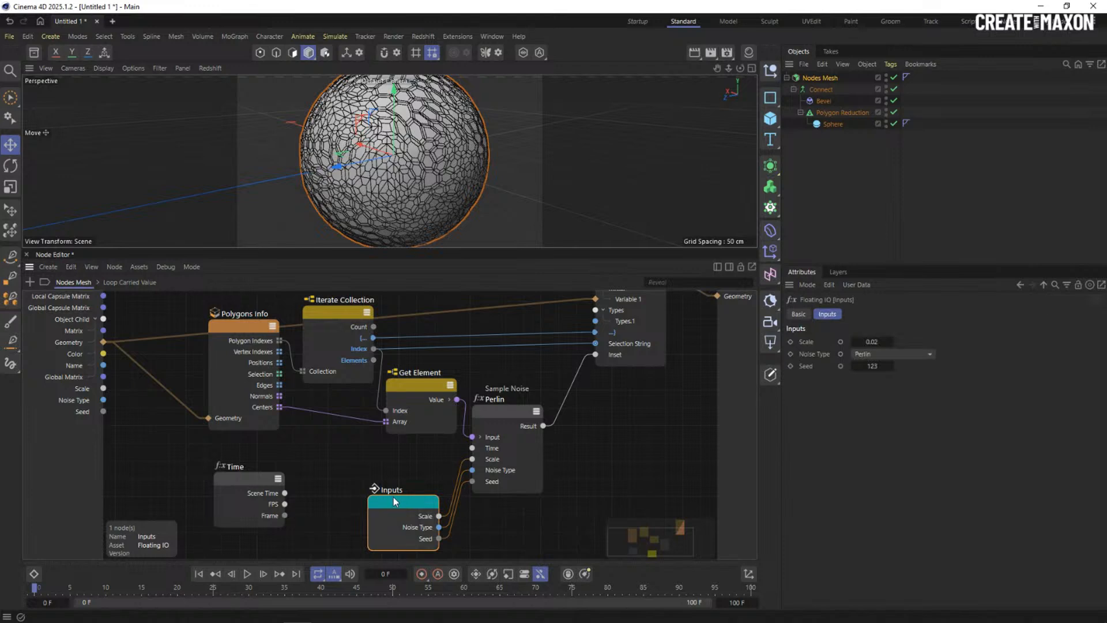
pyautogui.click(264, 497)
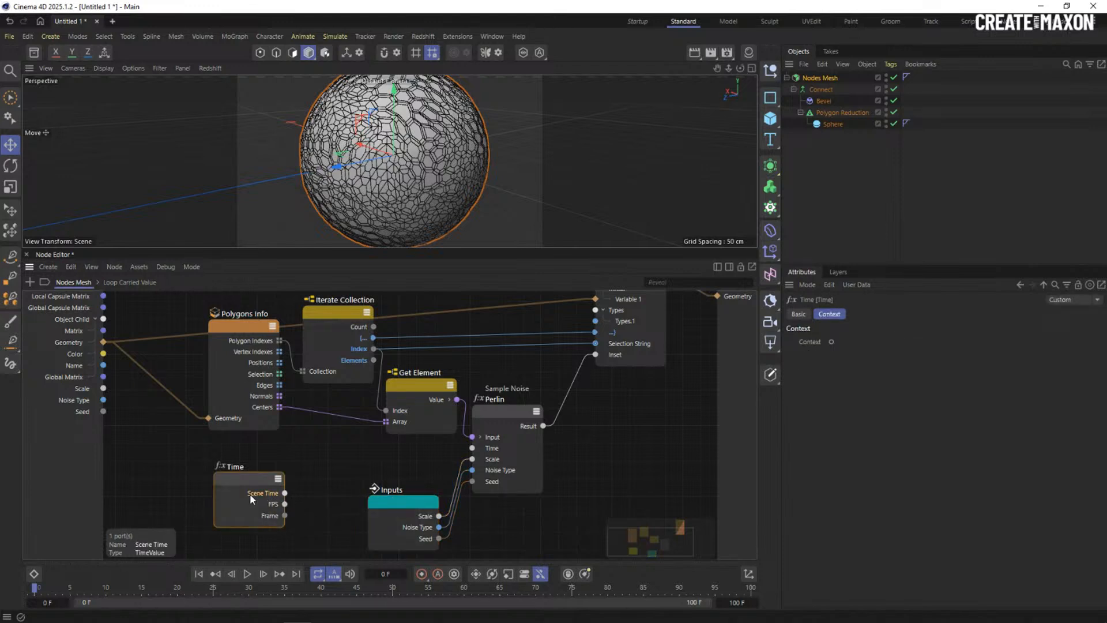
pyautogui.moveTo(285, 493); pyautogui.dragTo(472, 448)
# Insert an Arithmetic Multiply node between the Time node's Scene Time output and Sample Noise's Time port, using Input 1.
pyautogui.doubleClick(301, 467)
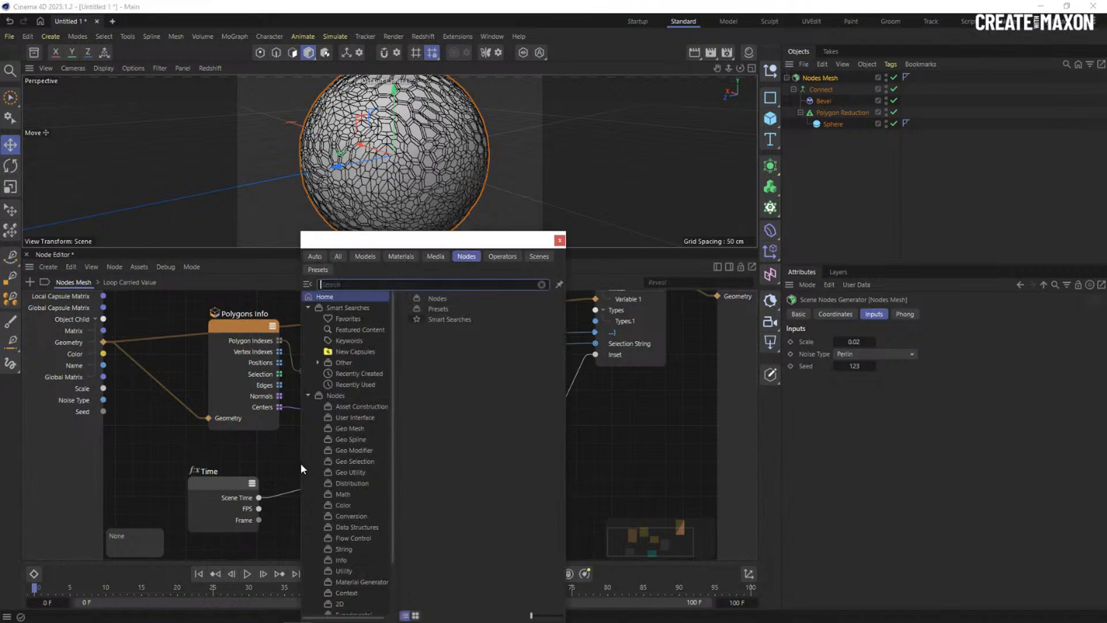
pyautogui.write('mult')
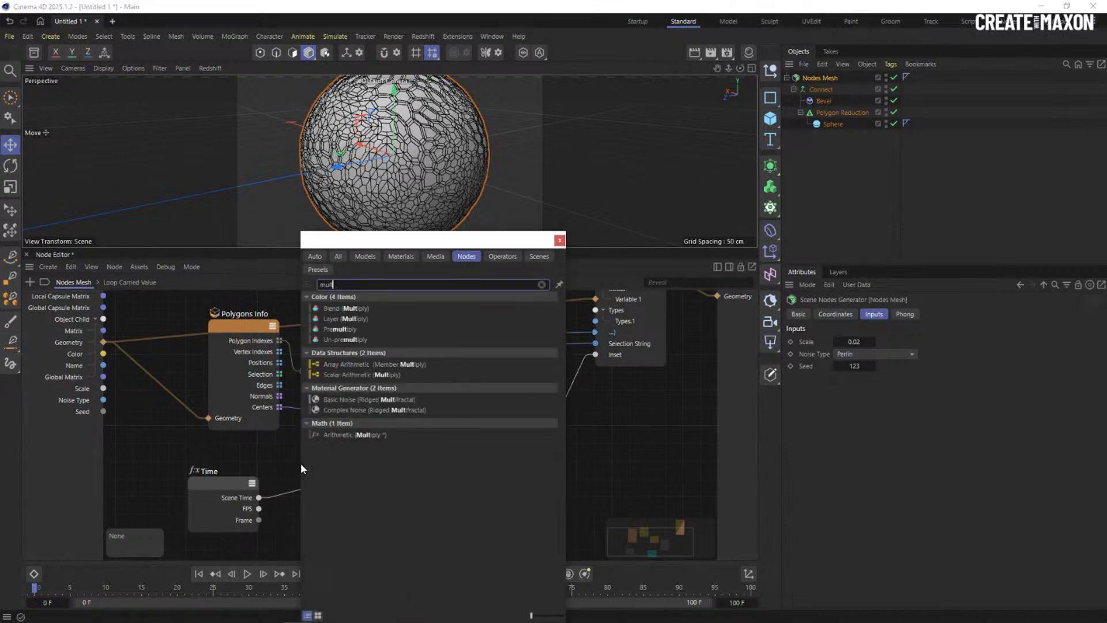
pyautogui.click(358, 434)
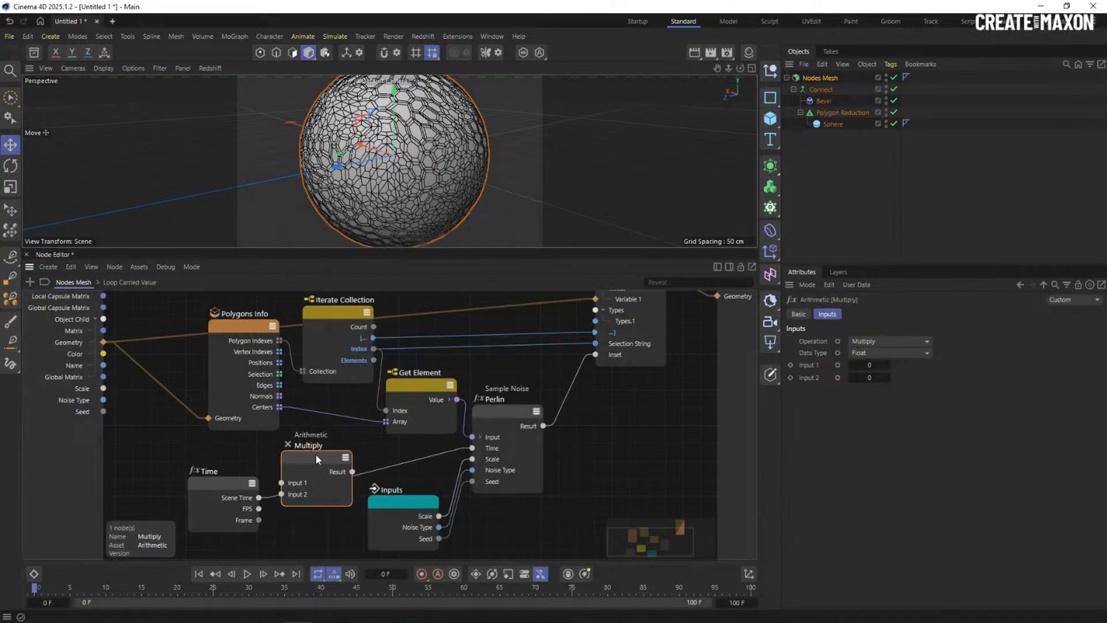
pyautogui.moveTo(259, 497); pyautogui.dragTo(309, 452)
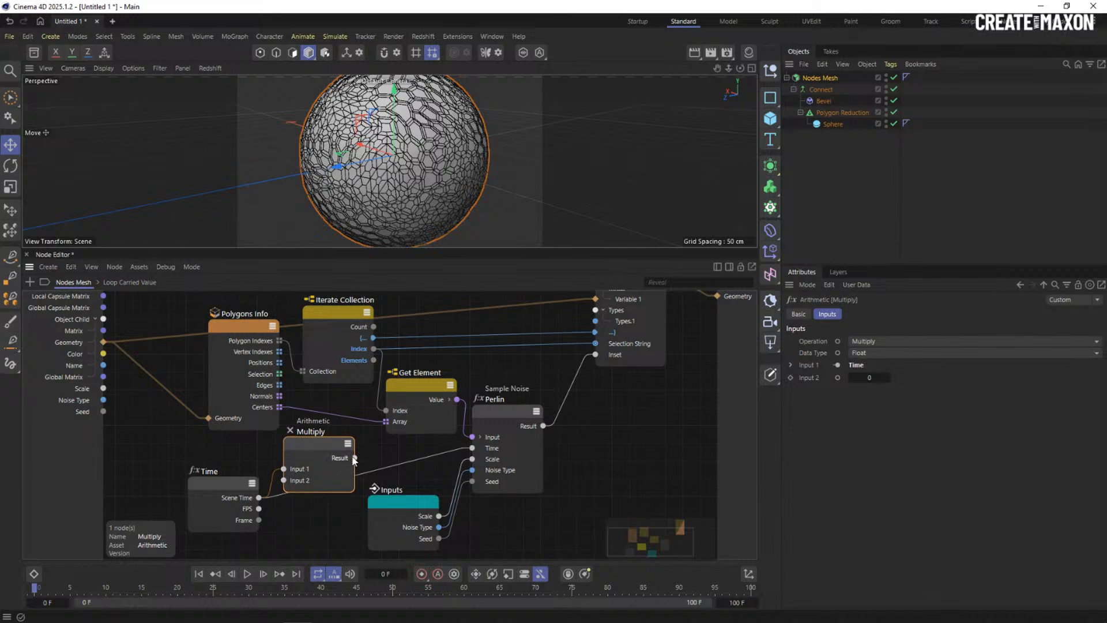
pyautogui.moveTo(387, 472); pyautogui.dragTo(478, 445)
pyautogui.moveTo(314, 446); pyautogui.dragTo(319, 451)
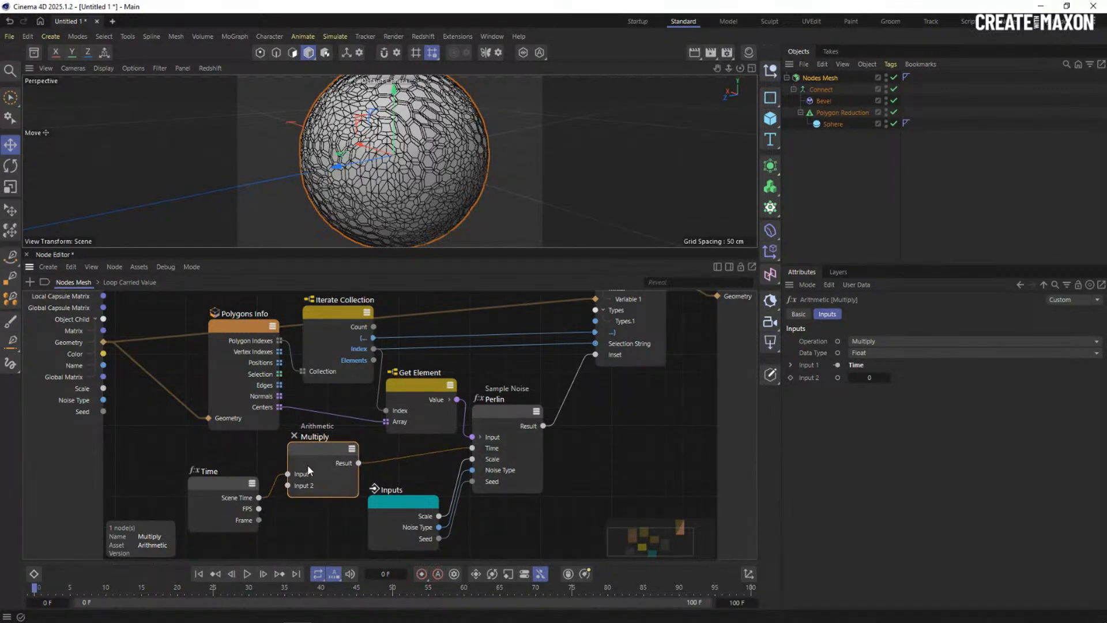
# Publish the Multiply node's Input 2 as a root input renamed Speed and place it as a floating node below Time.
pyautogui.moveTo(287, 486); pyautogui.dragTo(193, 463)
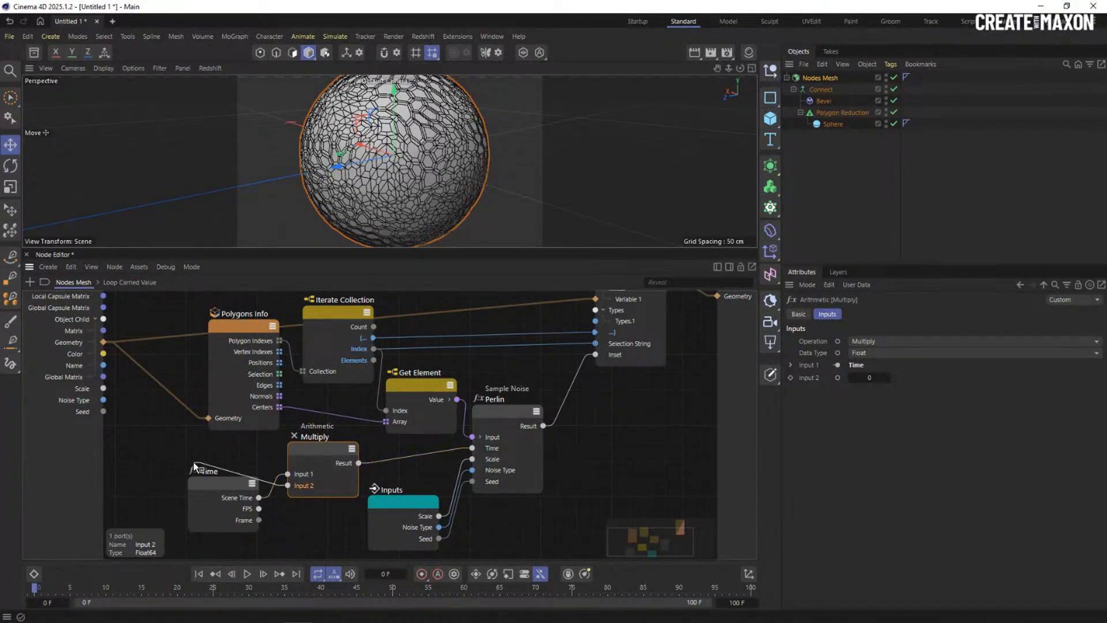
pyautogui.click(218, 472)
pyautogui.click(79, 425)
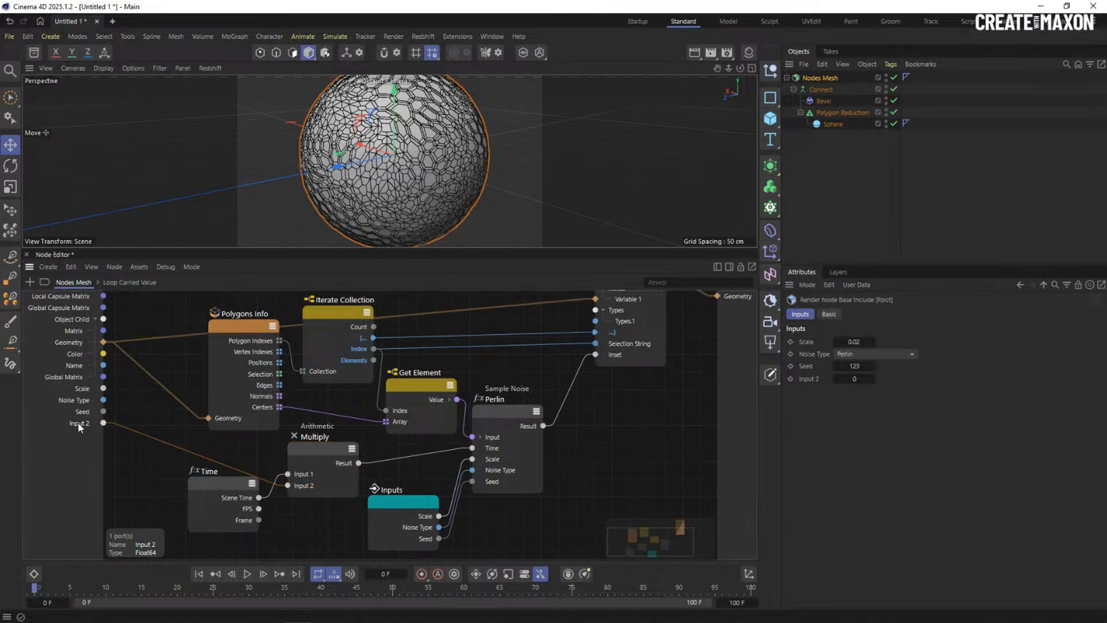
pyautogui.doubleClick(87, 424)
pyautogui.write('s')
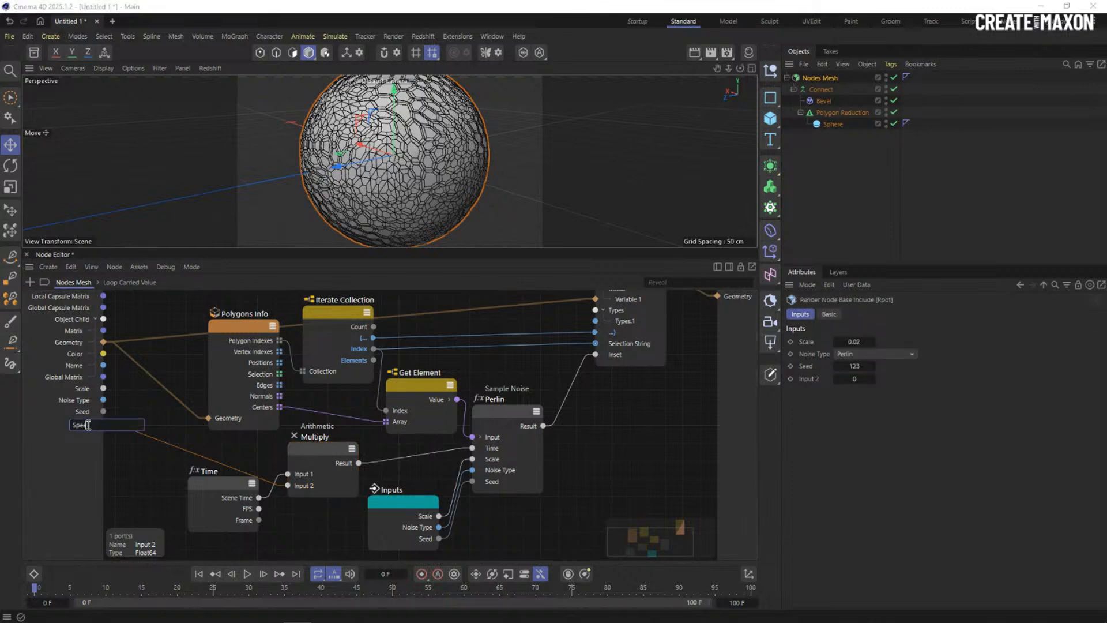
pyautogui.write('peed')
pyautogui.press('Return')
pyautogui.moveTo(214, 490); pyautogui.dragTo(215, 456)
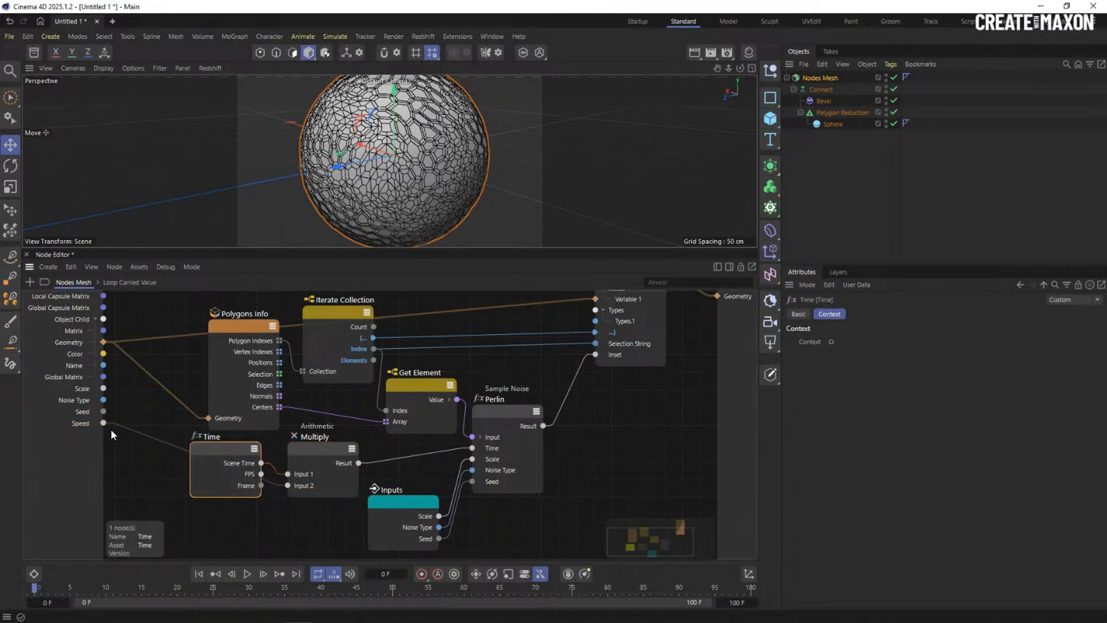
pyautogui.moveTo(179, 507); pyautogui.dragTo(230, 517)
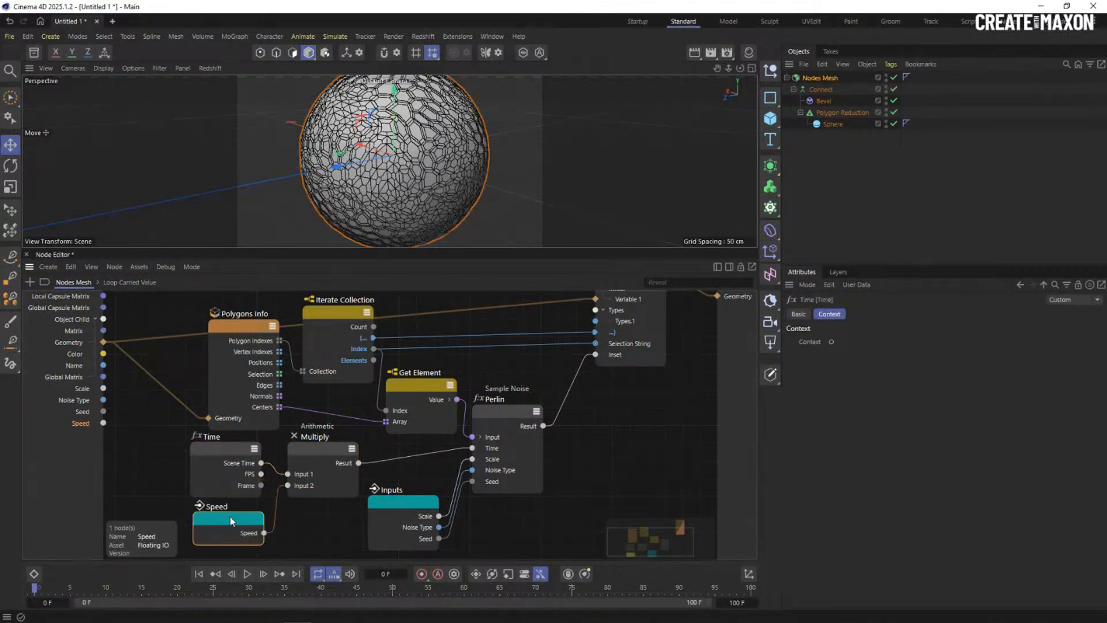
# Set the Nodes Mesh object's Speed to 2.
pyautogui.click(821, 78)
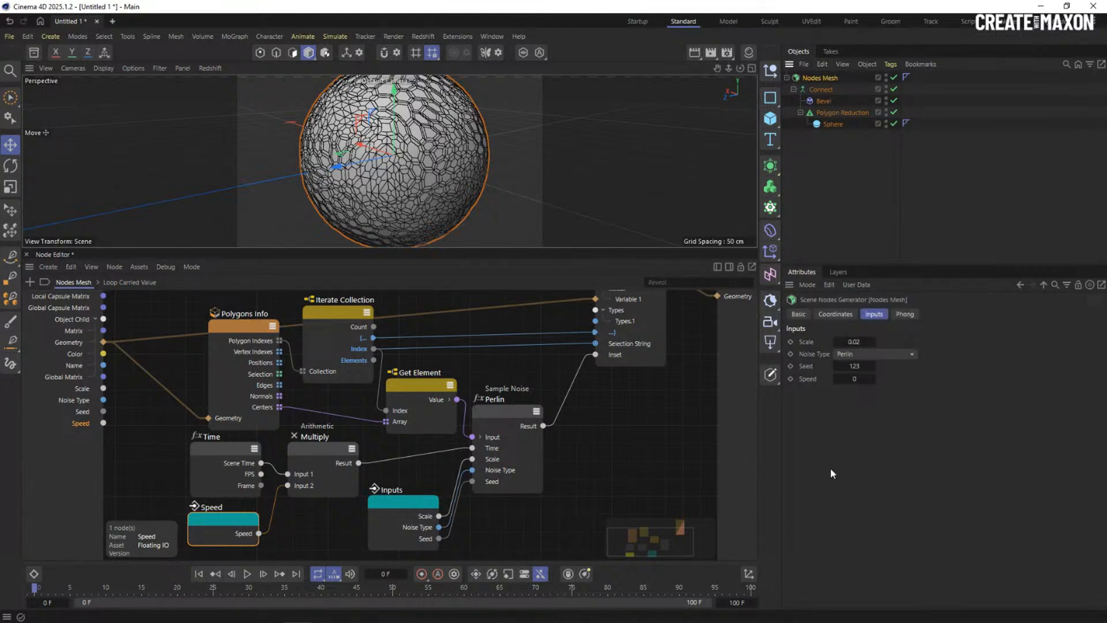
pyautogui.click(858, 380)
pyautogui.write('2')
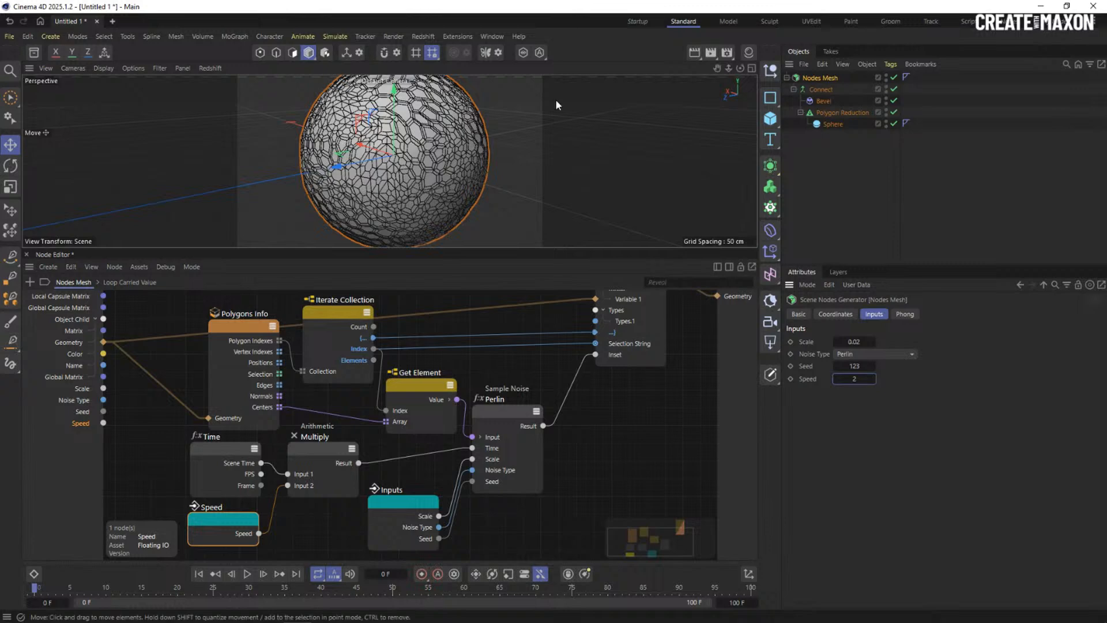
# Play the timeline to check how the insets animate across the sphere, and close the Noise_Inset_01_01.mp4 example video.
pyautogui.moveTo(410, 249); pyautogui.dragTo(410, 346)
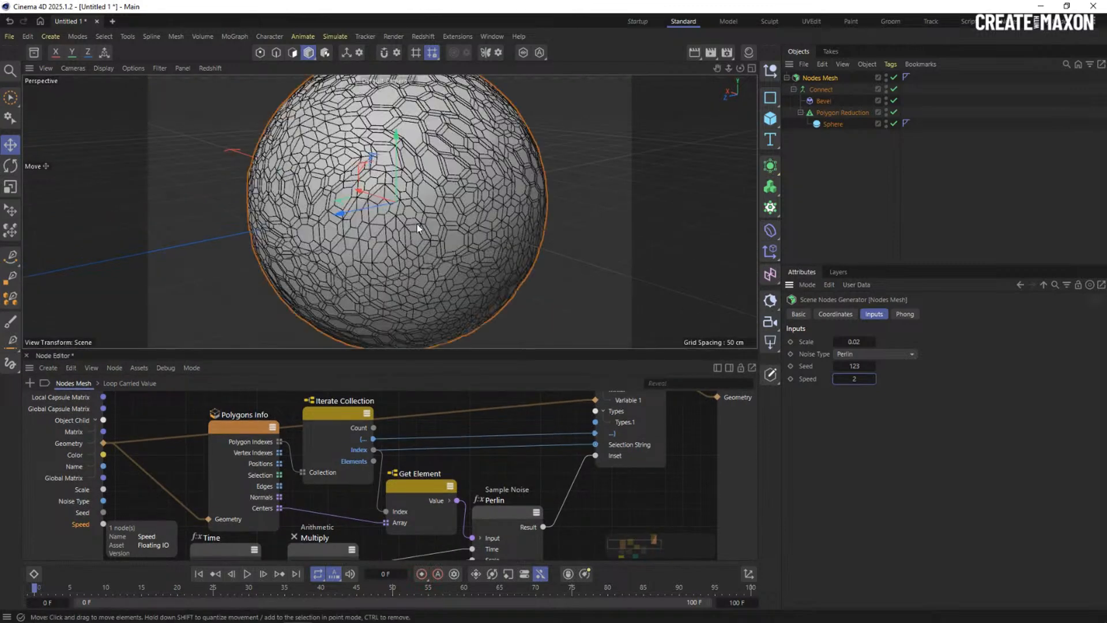
pyautogui.press('F8')
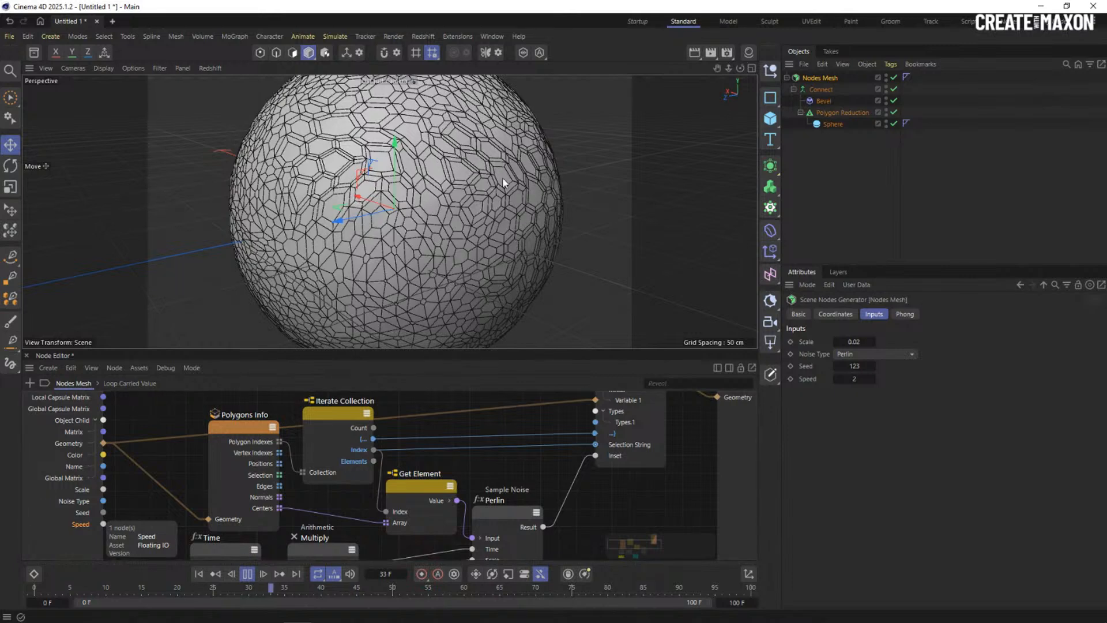
pyautogui.click(247, 573)
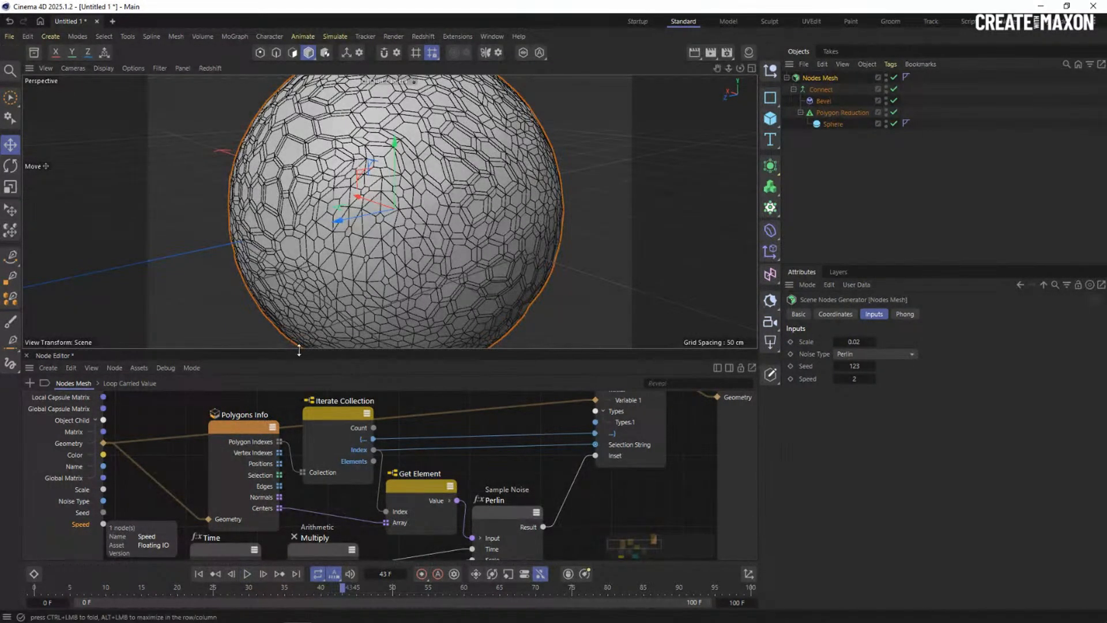
pyautogui.moveTo(299, 353); pyautogui.dragTo(300, 286)
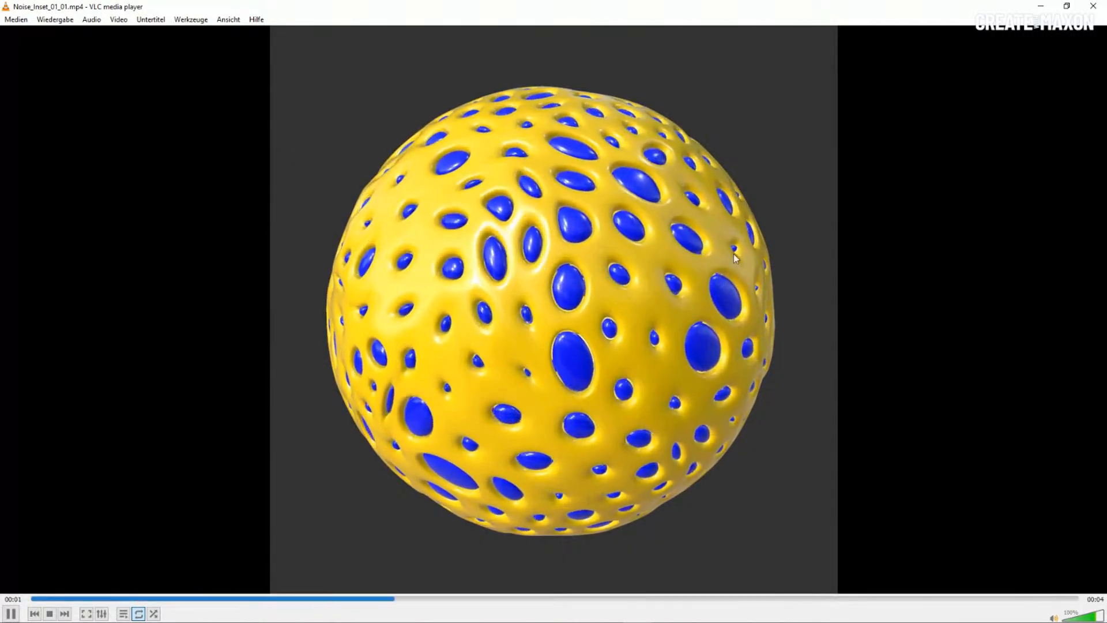
pyautogui.click(1095, 8)
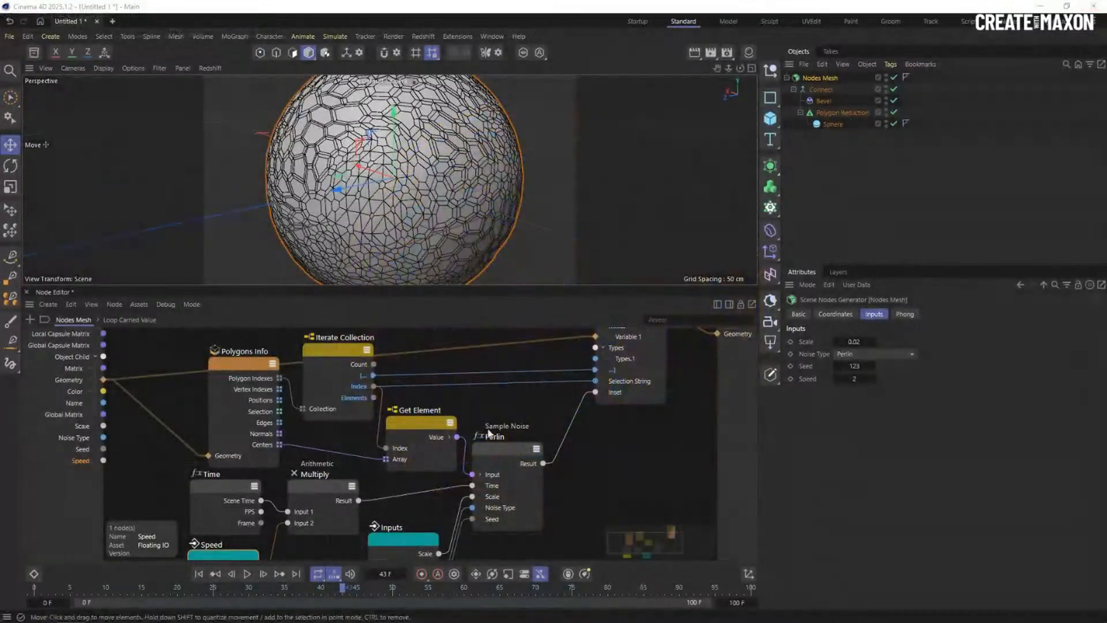
# Add a Split node after Loop Carried Value and connect the loop's final Variable 1 output to its Geometry input.
pyautogui.click(453, 356)
pyautogui.moveTo(536, 350); pyautogui.dragTo(338, 398, button='middle')
pyautogui.moveTo(563, 287); pyautogui.dragTo(563, 252)
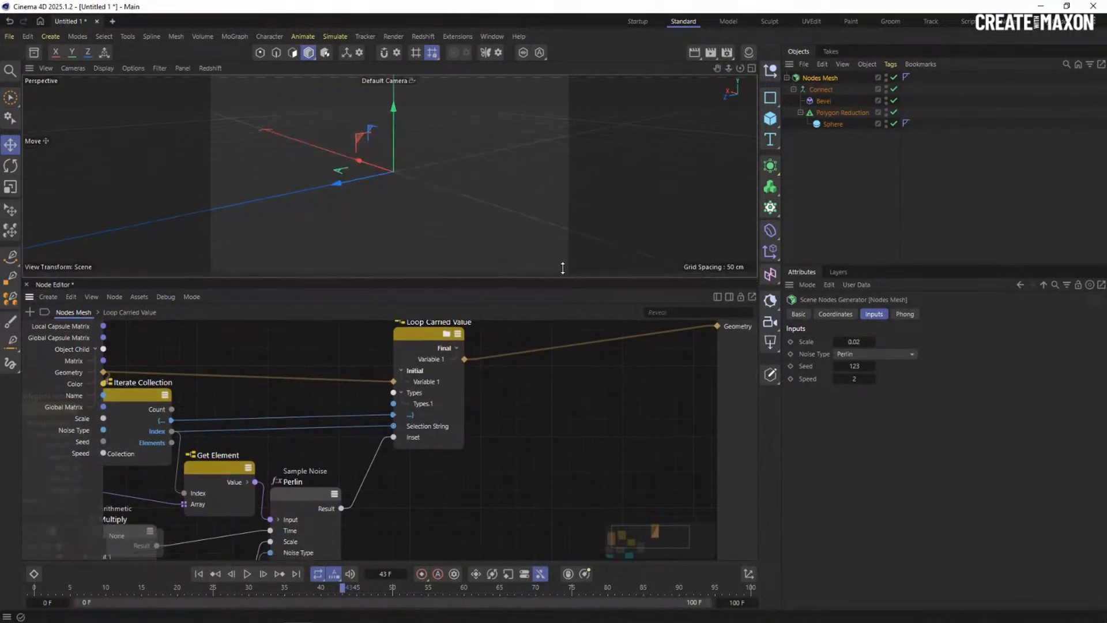
pyautogui.scroll(-4, 526, 357)
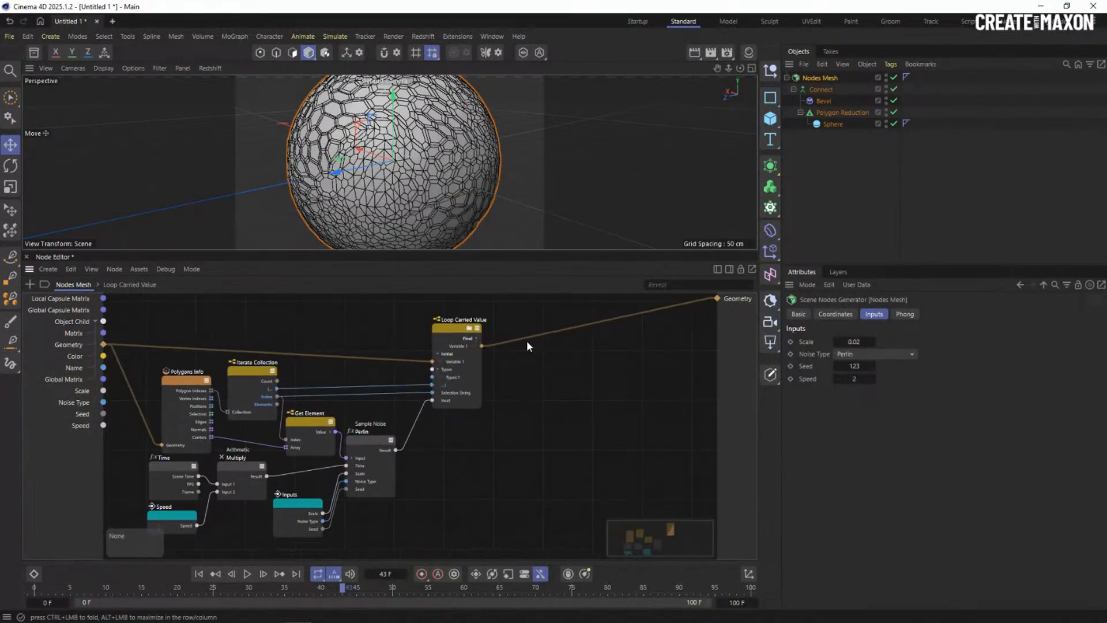
pyautogui.click(443, 326)
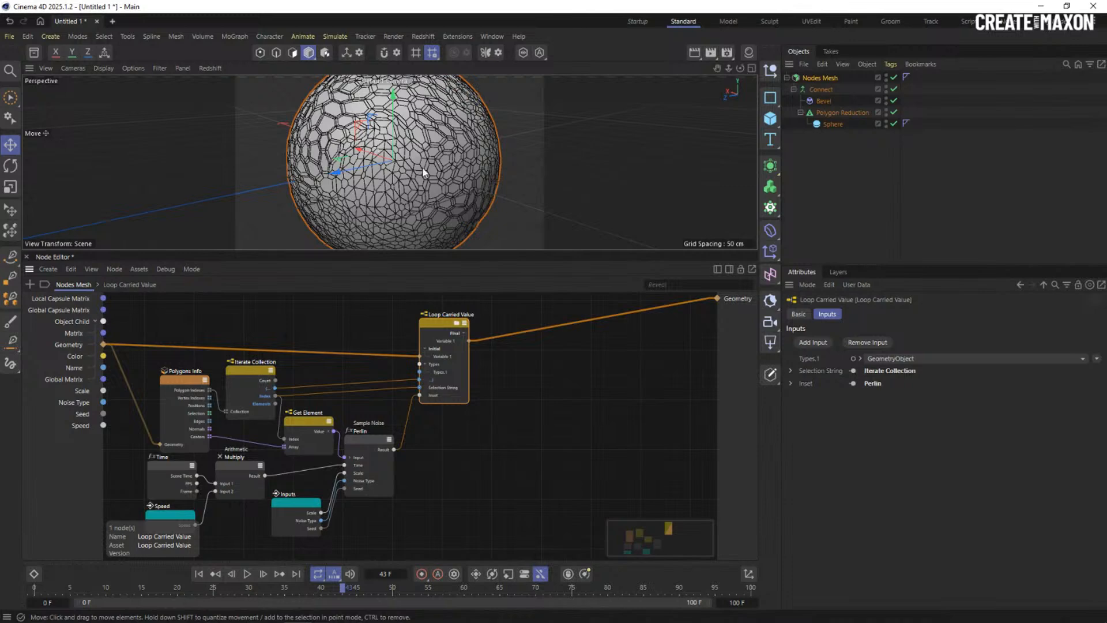
pyautogui.keyDown('alt'); pyautogui.moveTo(348, 114); pyautogui.dragTo(420, 126); pyautogui.keyUp('alt')
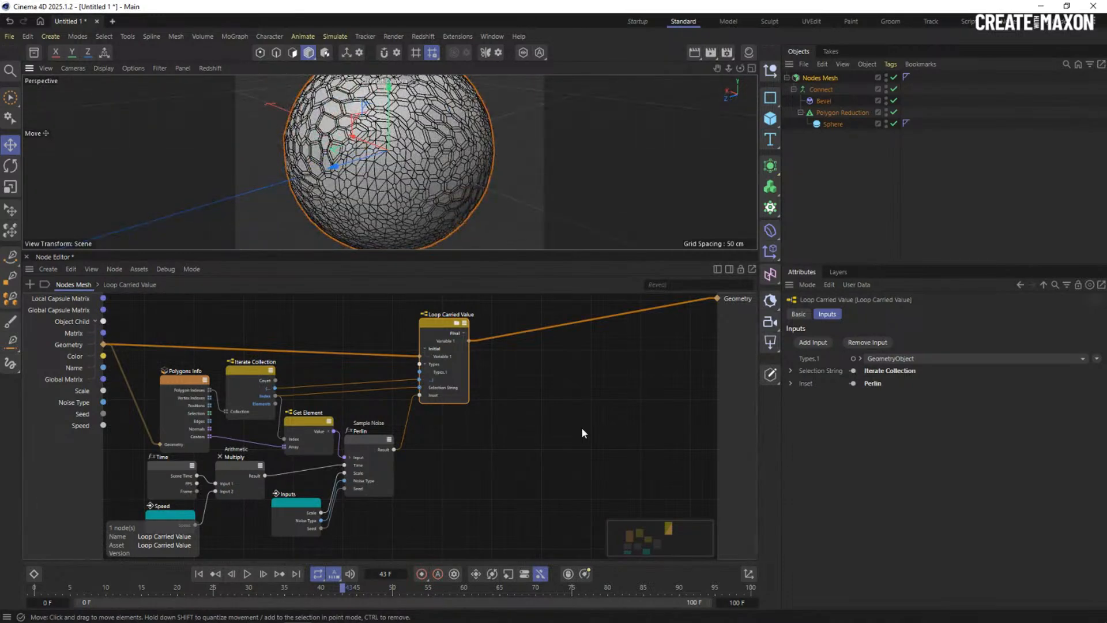
pyautogui.doubleClick(531, 383)
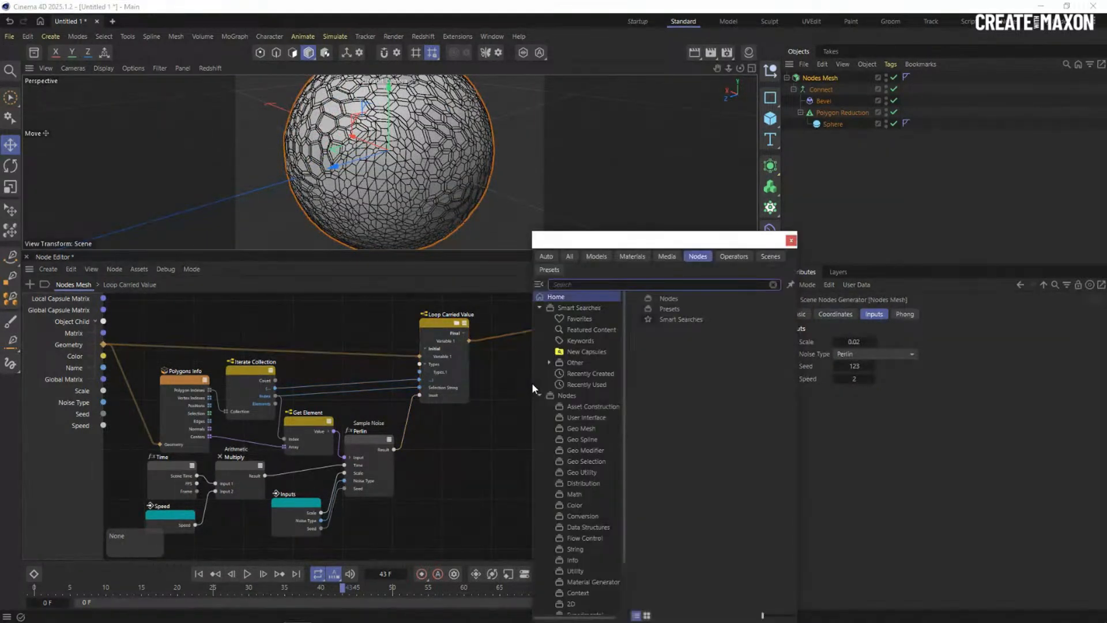
pyautogui.write('split')
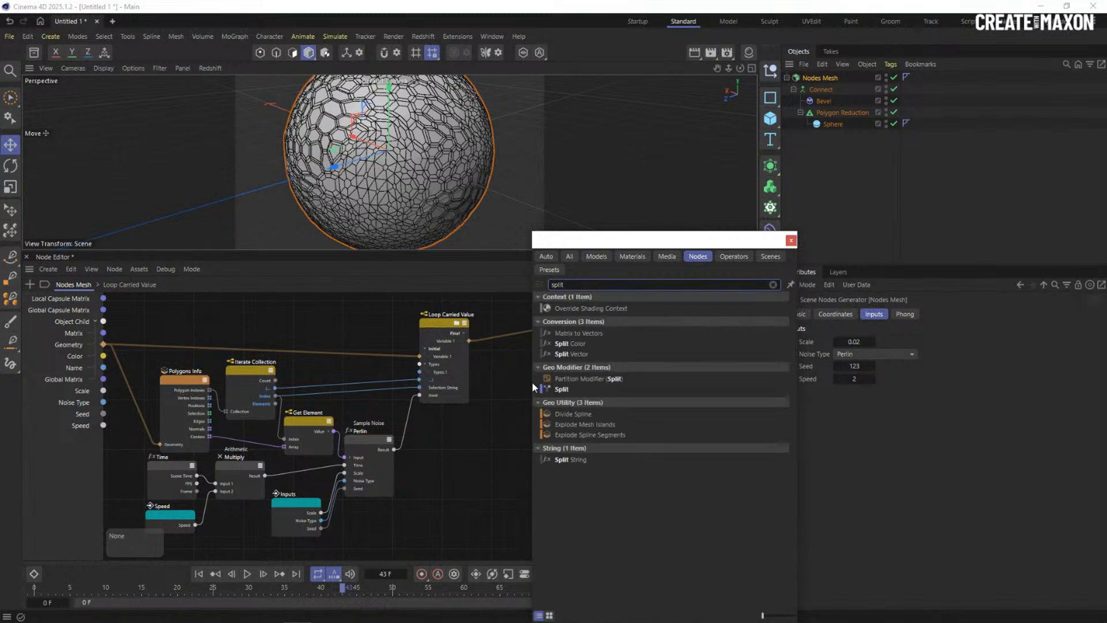
pyautogui.click(579, 386)
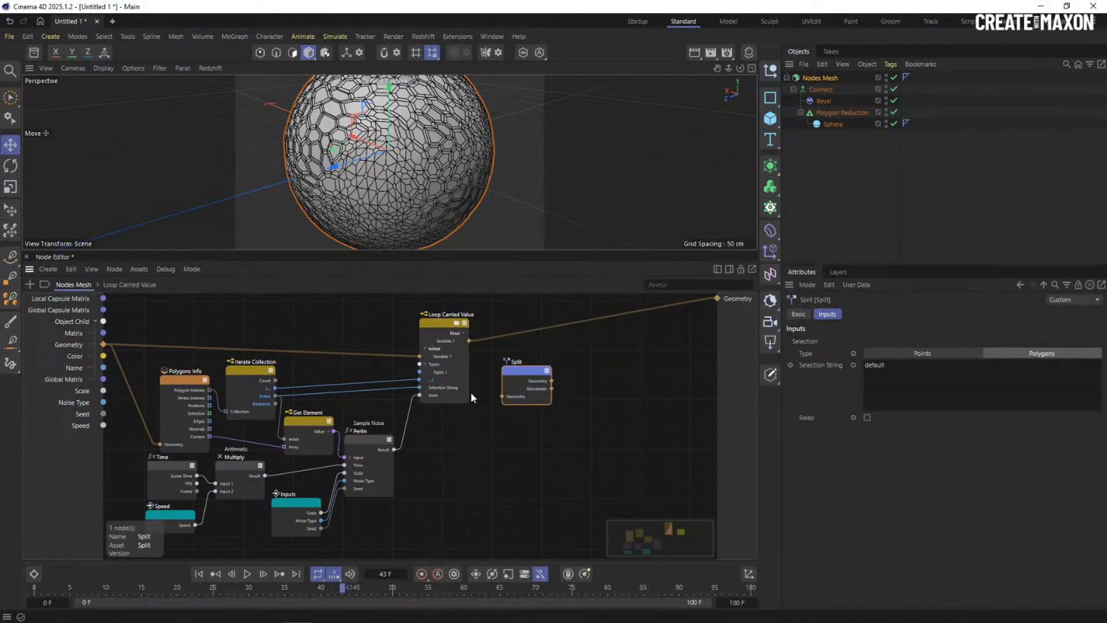
pyautogui.scroll(1, 470, 392)
pyautogui.moveTo(504, 405); pyautogui.dragTo(518, 367)
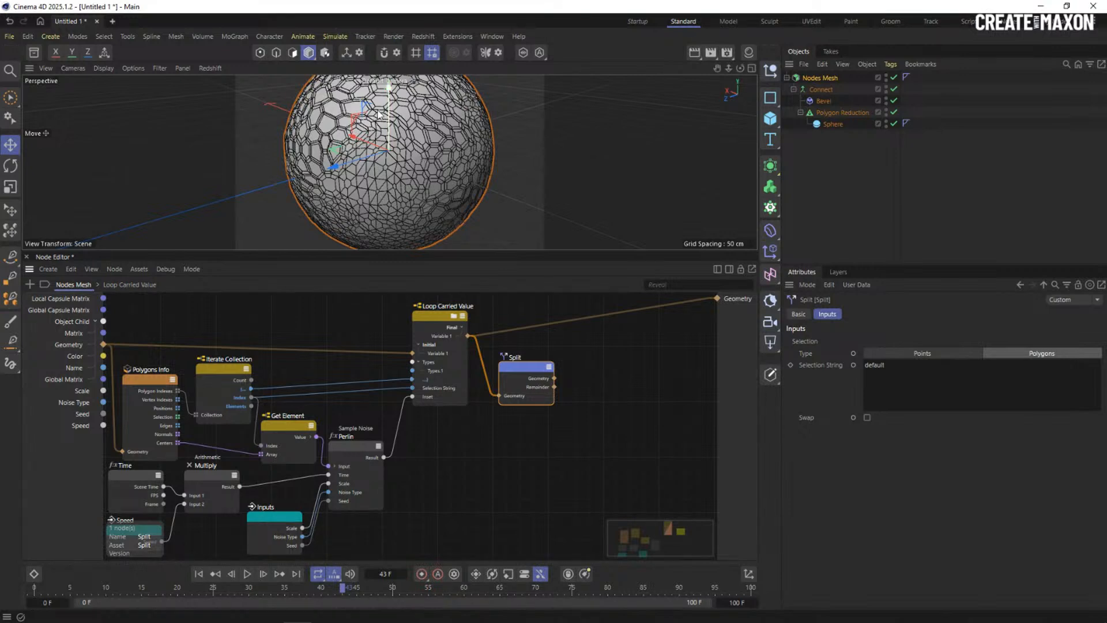
# Inspect the Polygons Info node's Polygon Indexes output and the Split node's selection settings.
pyautogui.click(170, 389)
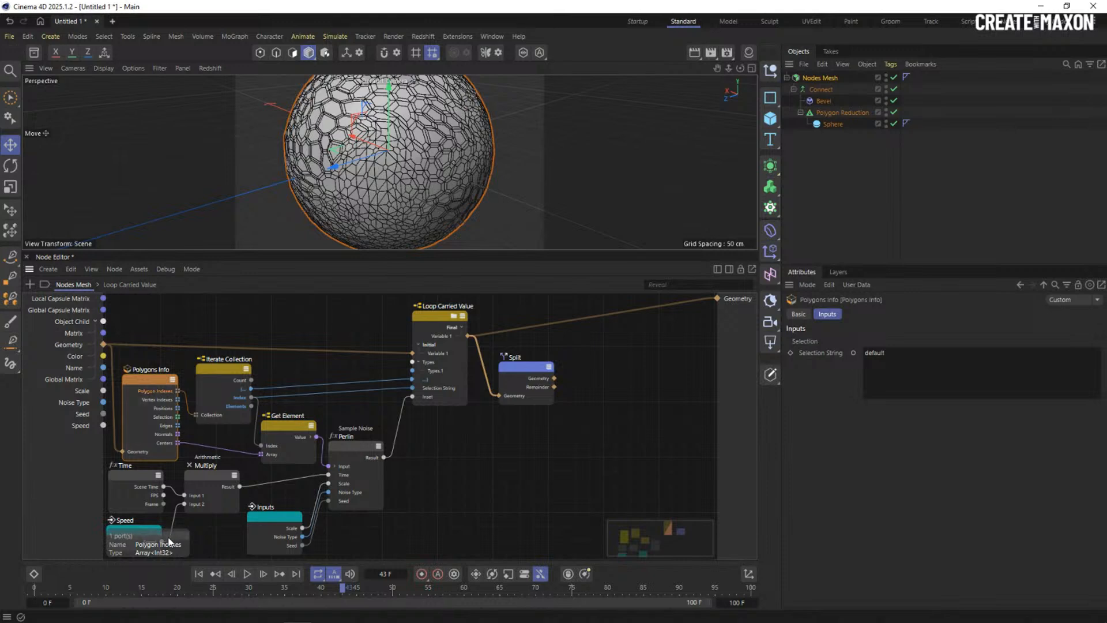
pyautogui.click(524, 370)
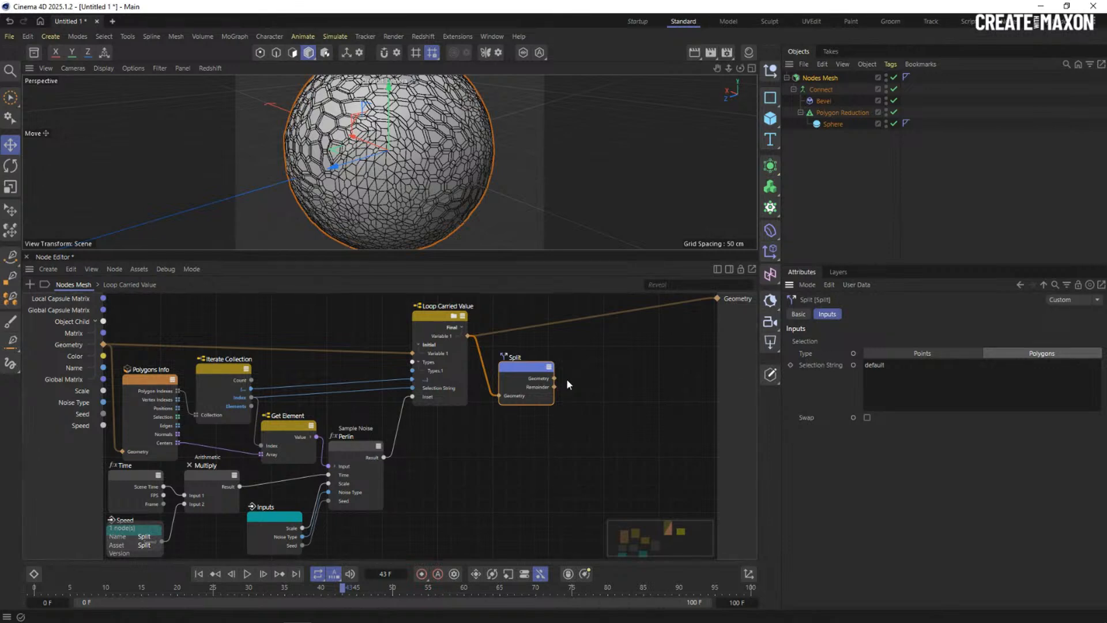
# Add a Selection input to the Split node and connect the Polygons Info node's Polygon Indexes output to it.
pyautogui.rightClick(512, 383)
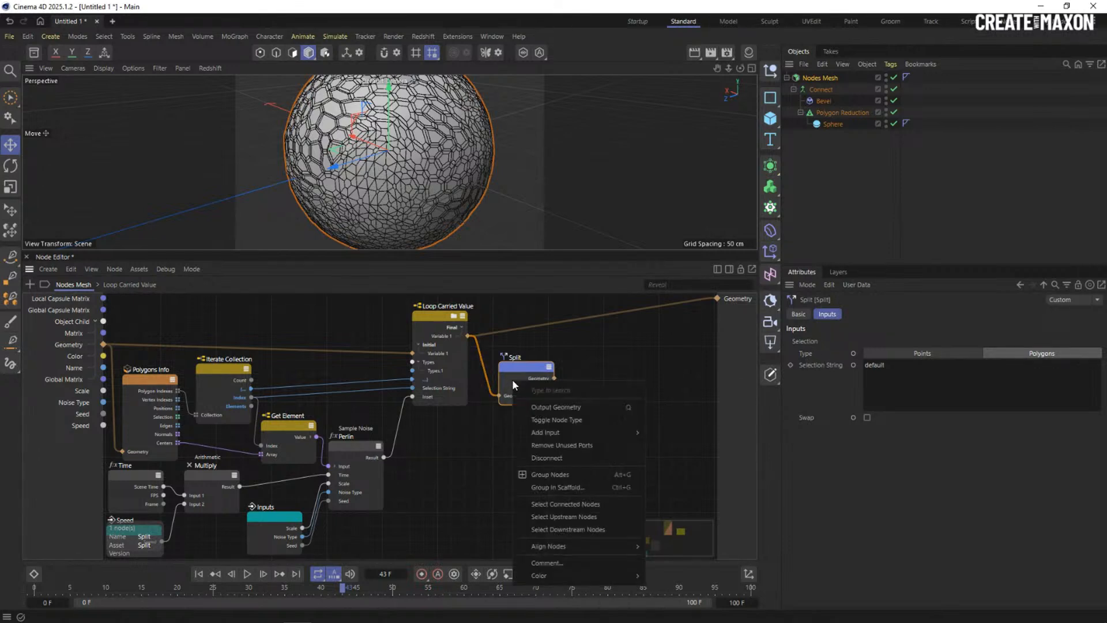
pyautogui.moveTo(553, 431)
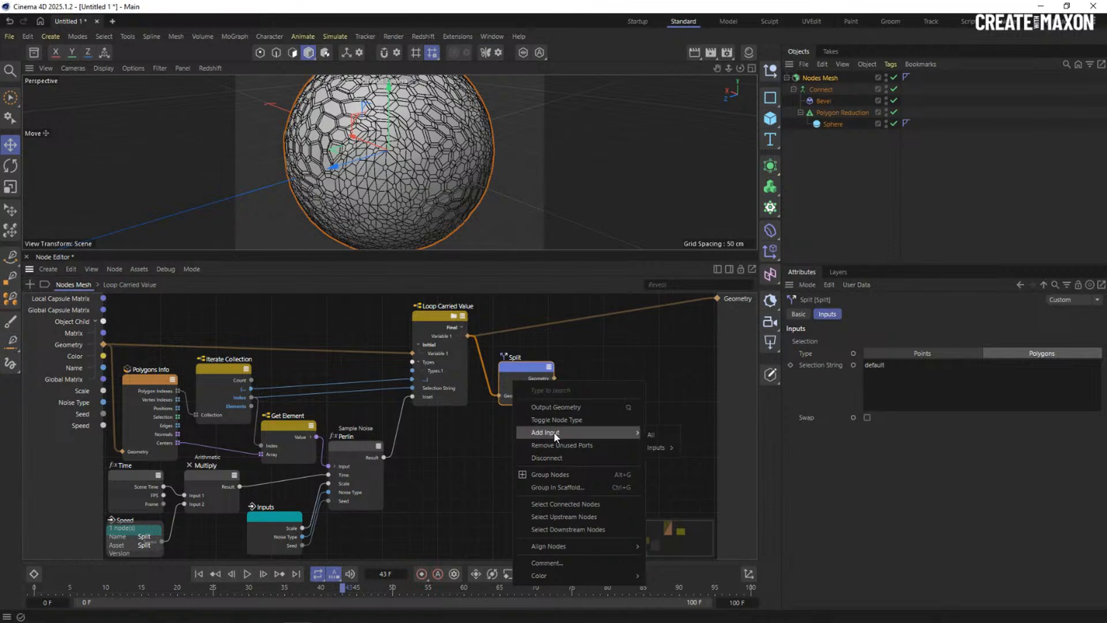
pyautogui.moveTo(664, 454)
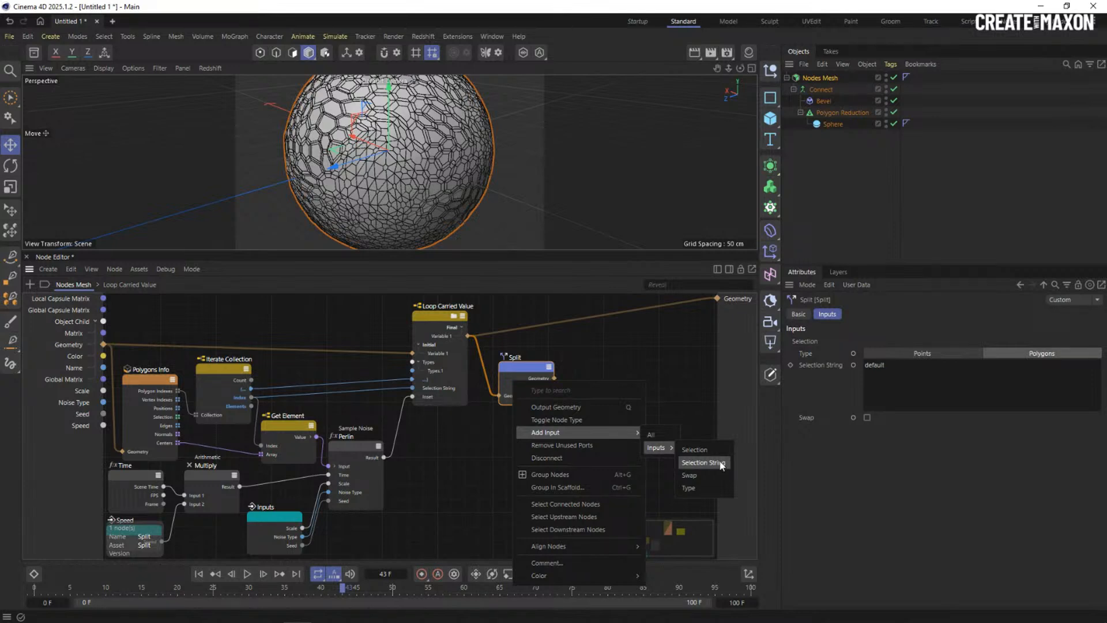
pyautogui.click(703, 451)
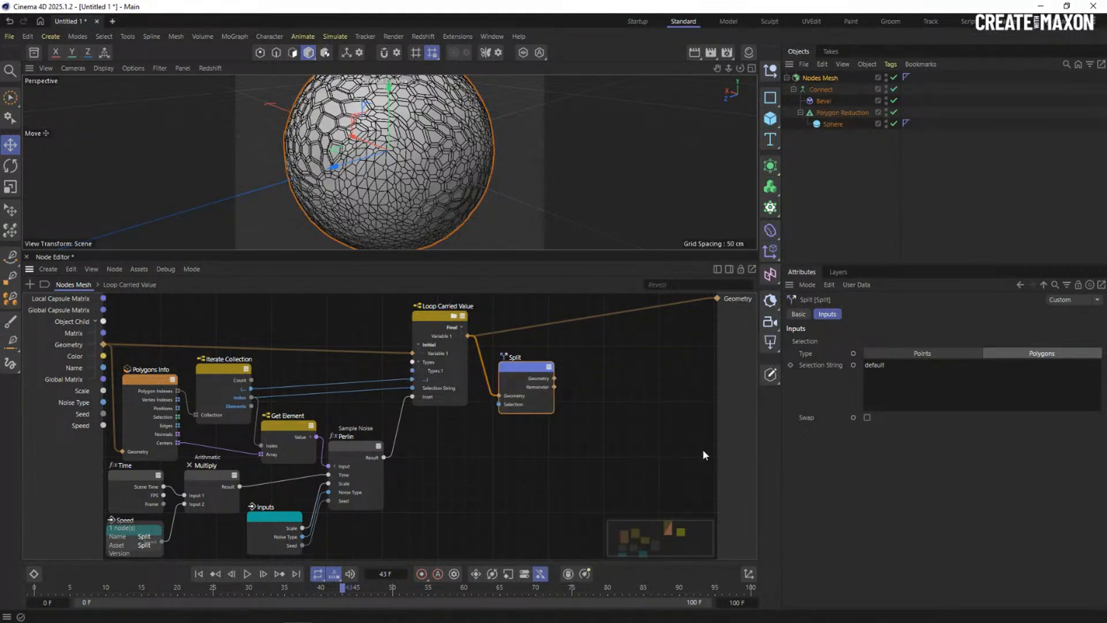
pyautogui.moveTo(515, 369); pyautogui.dragTo(533, 386)
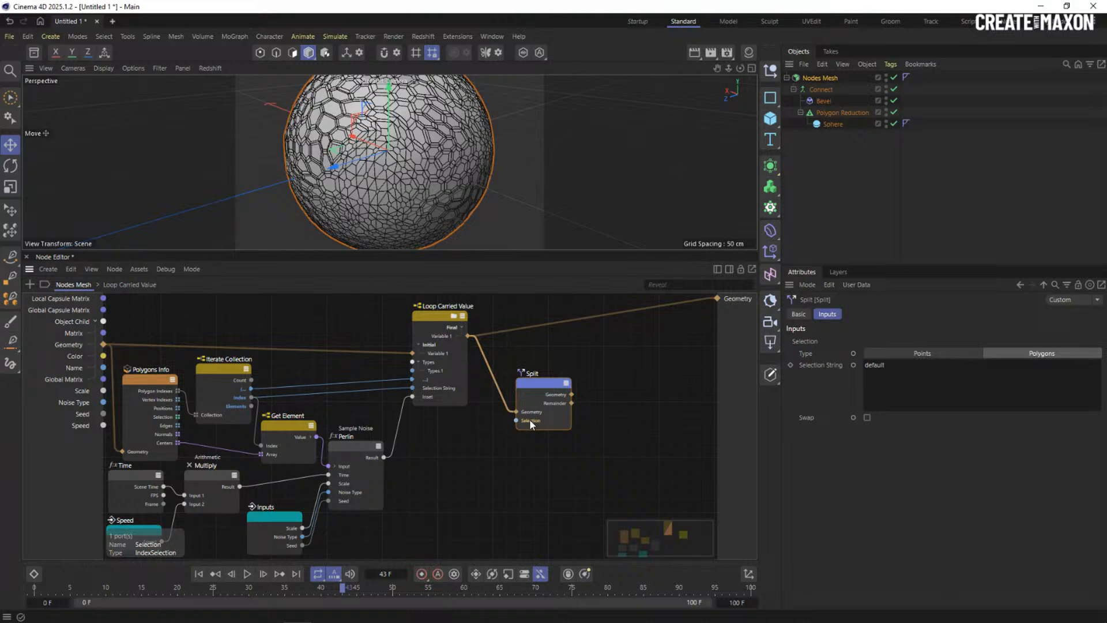
pyautogui.click(165, 390)
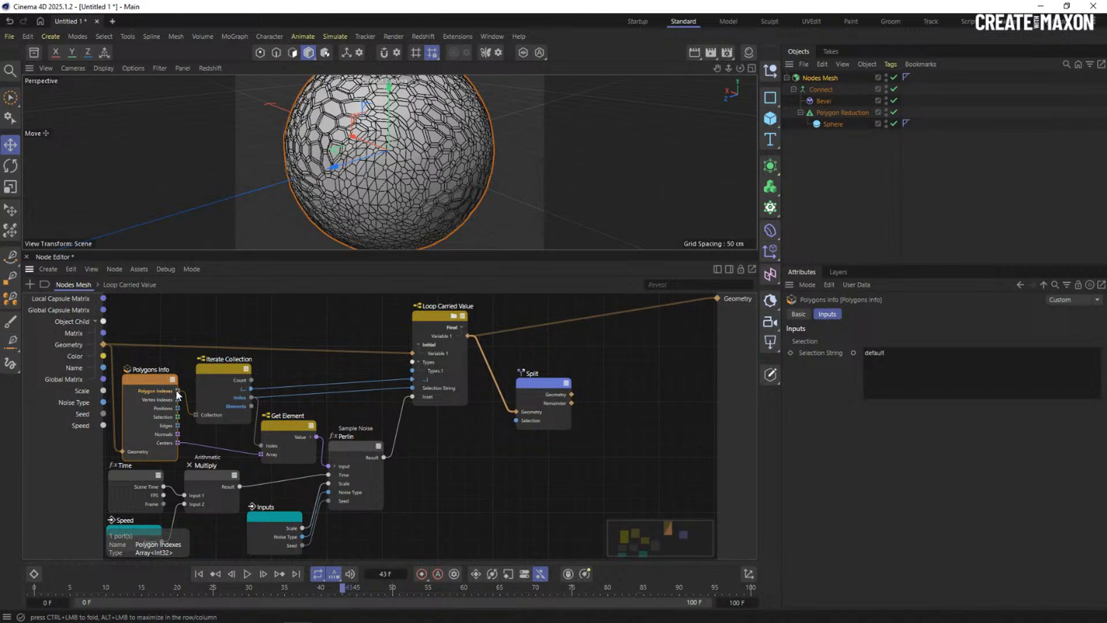
pyautogui.moveTo(178, 391); pyautogui.dragTo(527, 372)
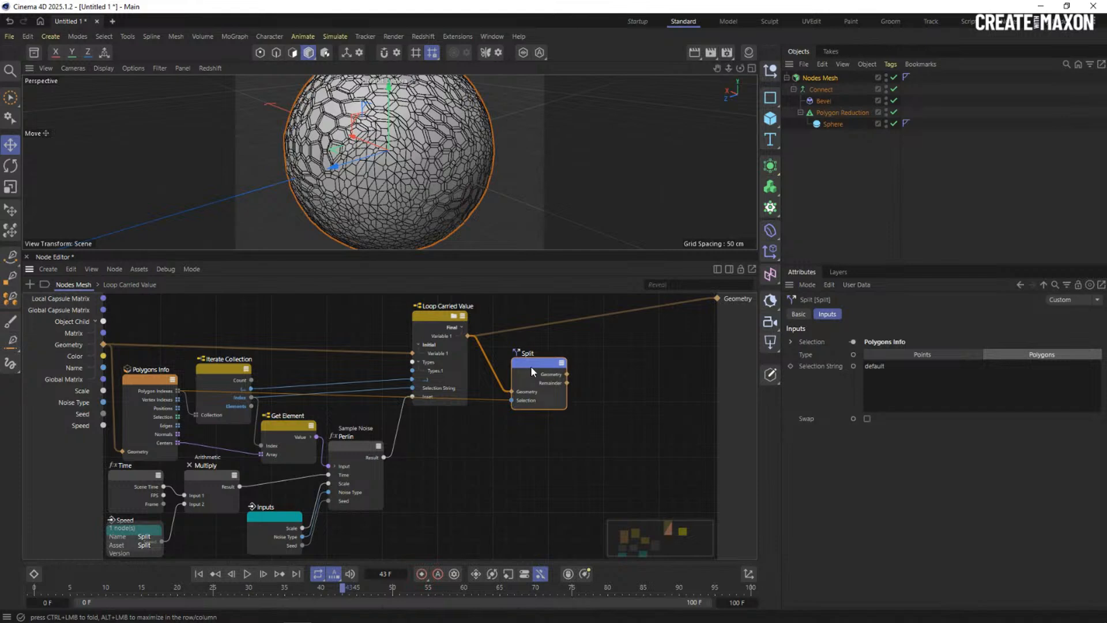
# Preview the Split node's Geometry output and its Remainder output on the sphere by feeding each to the graph's final Geometry.
pyautogui.doubleClick(531, 367)
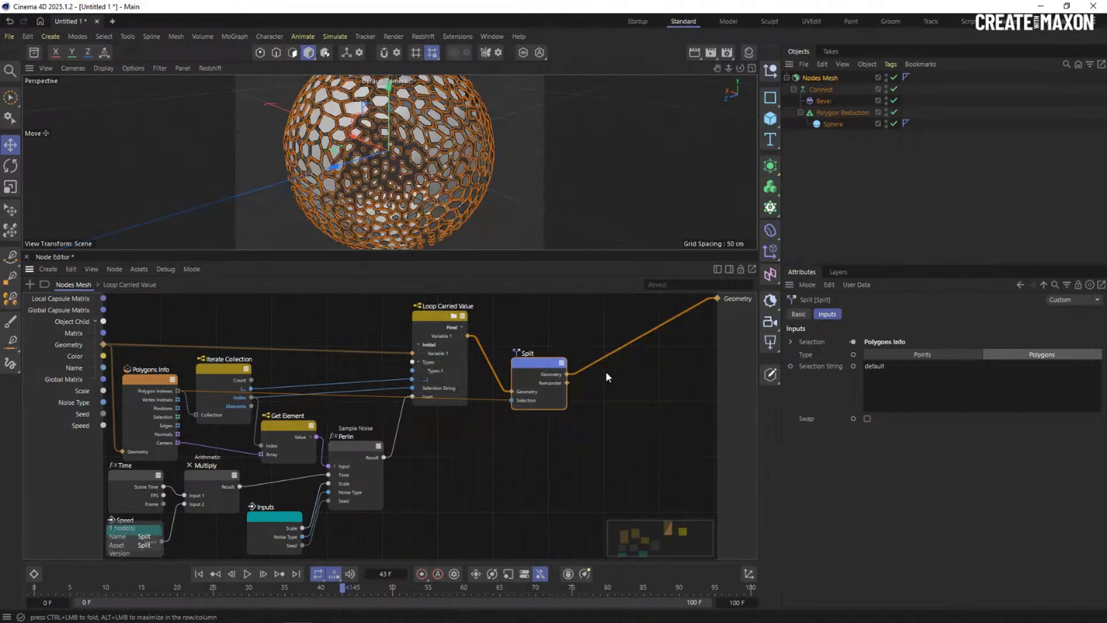
pyautogui.moveTo(385, 254); pyautogui.dragTo(383, 394)
pyautogui.scroll(2, 403, 145)
pyautogui.keyDown('alt'); pyautogui.moveTo(368, 156); pyautogui.dragTo(389, 172); pyautogui.keyUp('alt')
pyautogui.moveTo(534, 510); pyautogui.dragTo(717, 441)
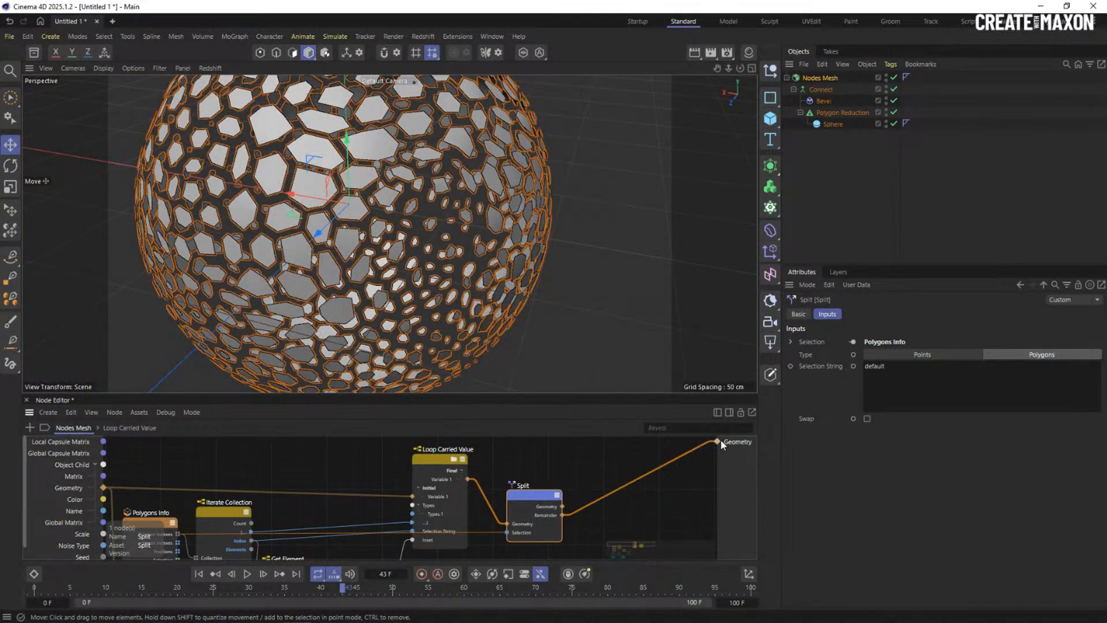
pyautogui.keyDown('alt'); pyautogui.moveTo(343, 260); pyautogui.dragTo(376, 280); pyautogui.keyUp('alt')
pyautogui.moveTo(430, 394); pyautogui.dragTo(425, 260)
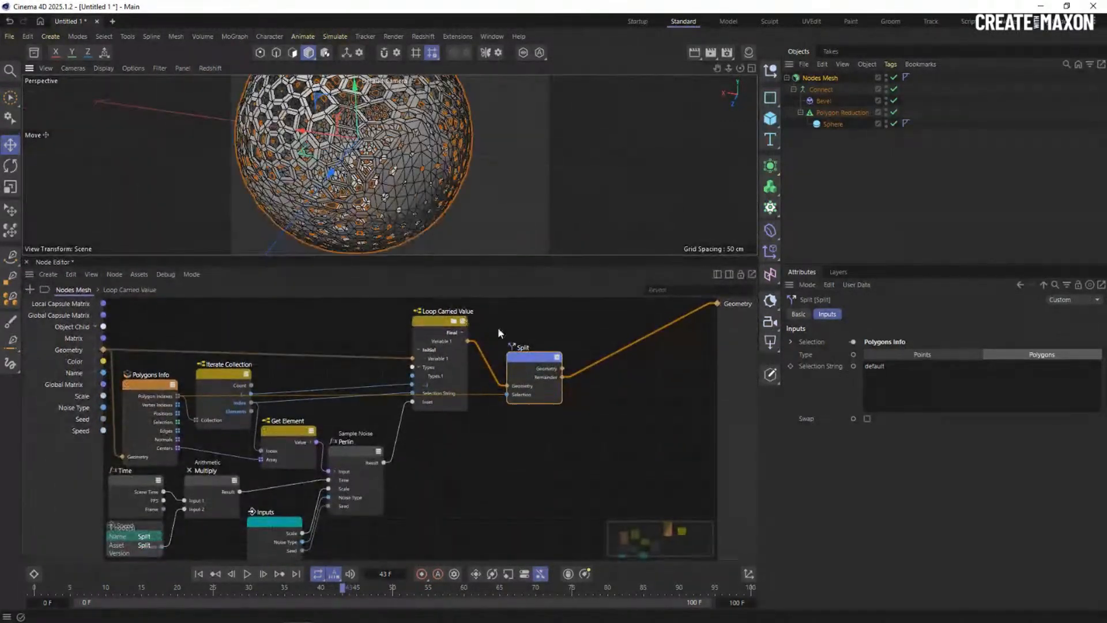
# Add a Store Selection node after Split and connect Split's Geometry output to it.
pyautogui.click(495, 333)
pyautogui.moveTo(465, 403); pyautogui.dragTo(458, 412)
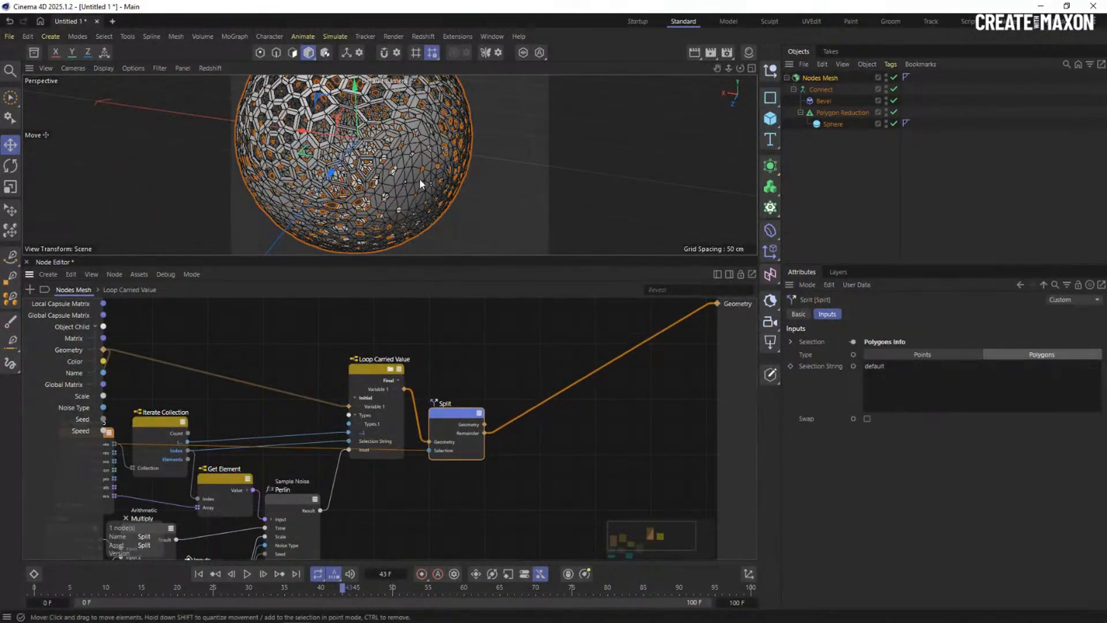
pyautogui.doubleClick(514, 386)
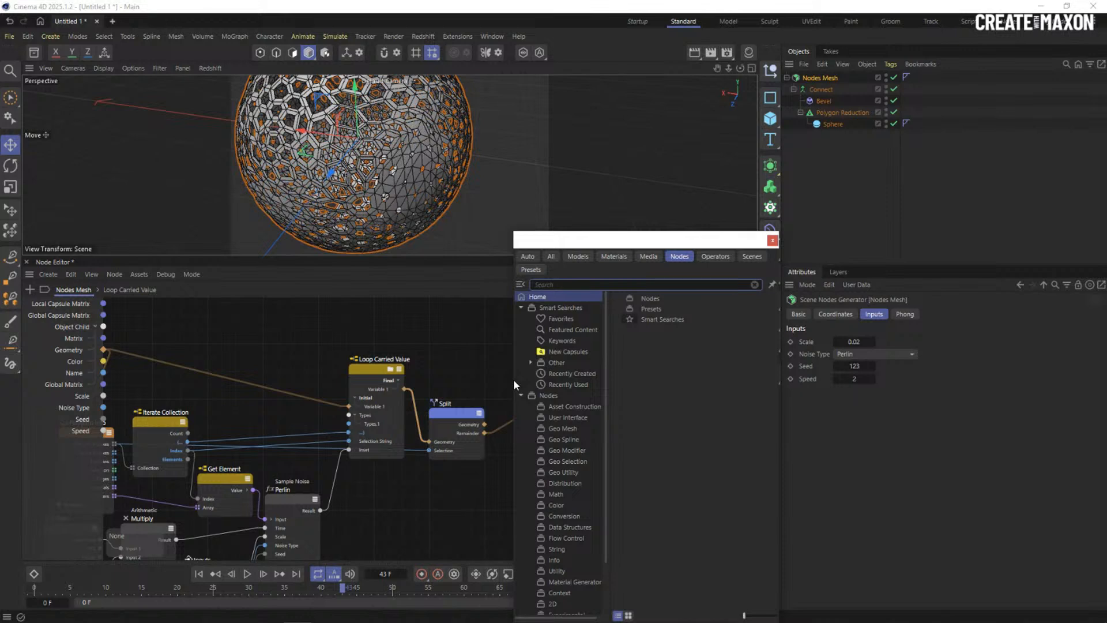
pyautogui.write('stor')
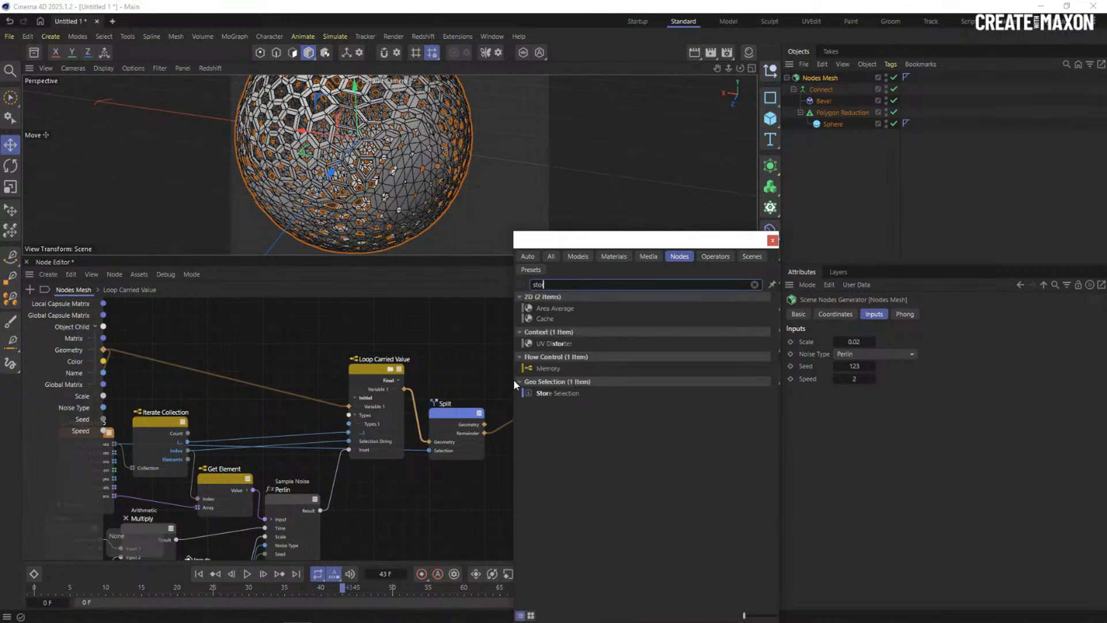
pyautogui.doubleClick(582, 391)
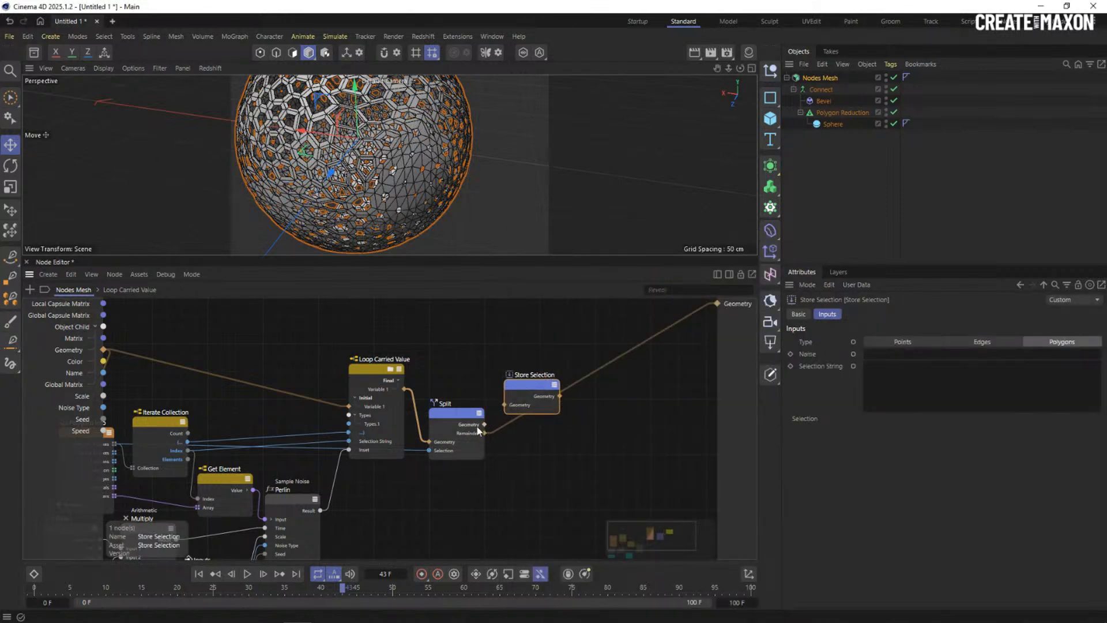
pyautogui.moveTo(485, 424); pyautogui.dragTo(531, 407)
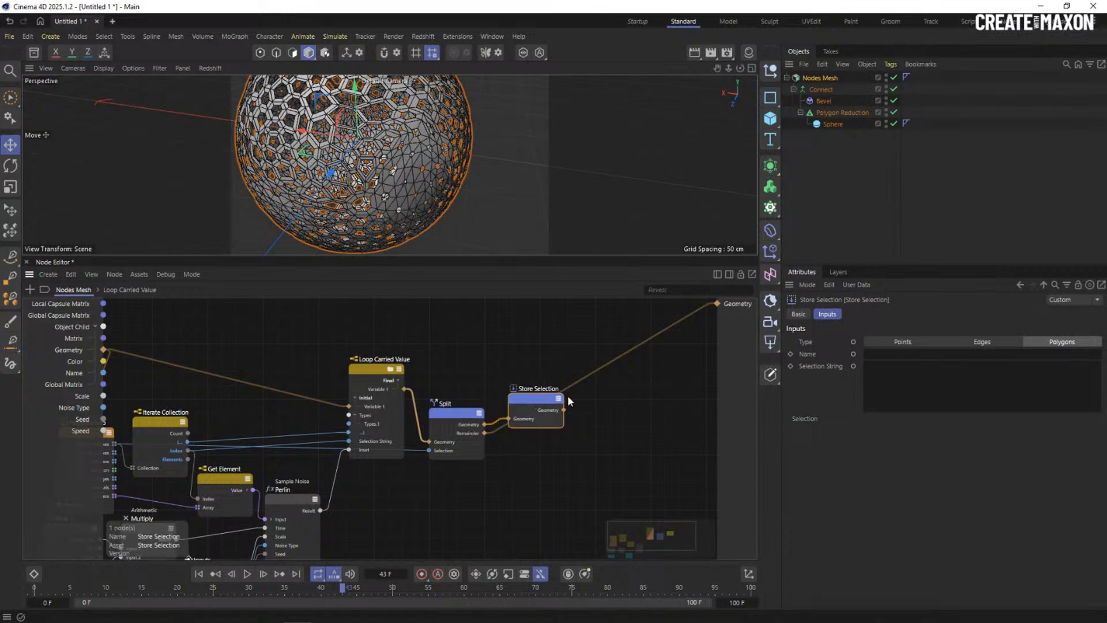
# Name the stored polygon selection "center" and set its Selection String to "all".
pyautogui.click(878, 353)
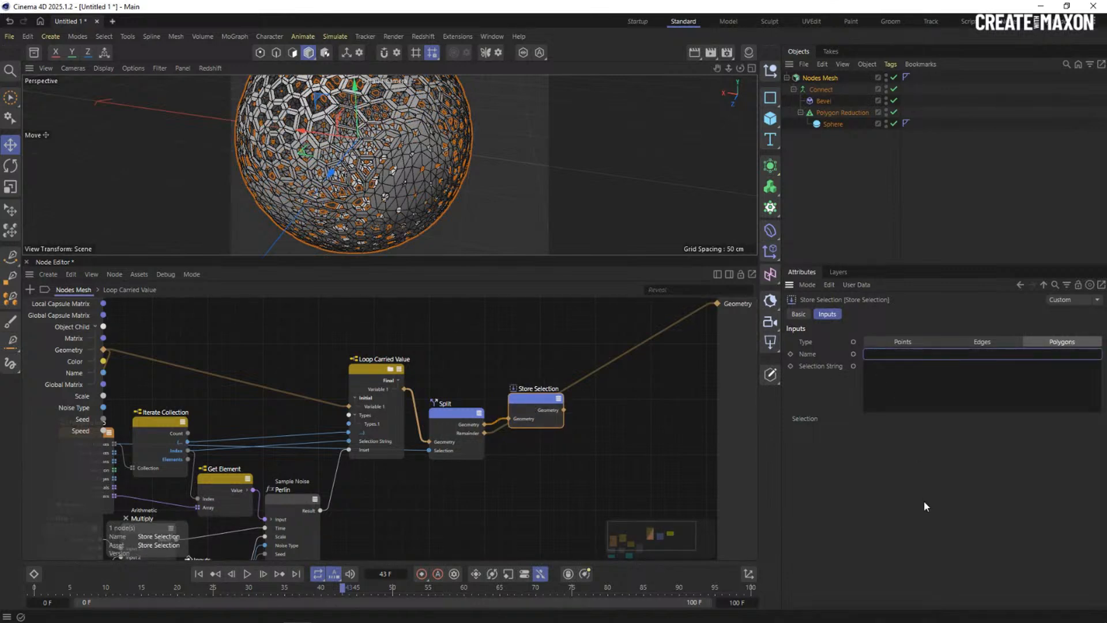
pyautogui.write('center')
pyautogui.click(886, 379)
pyautogui.write('a')
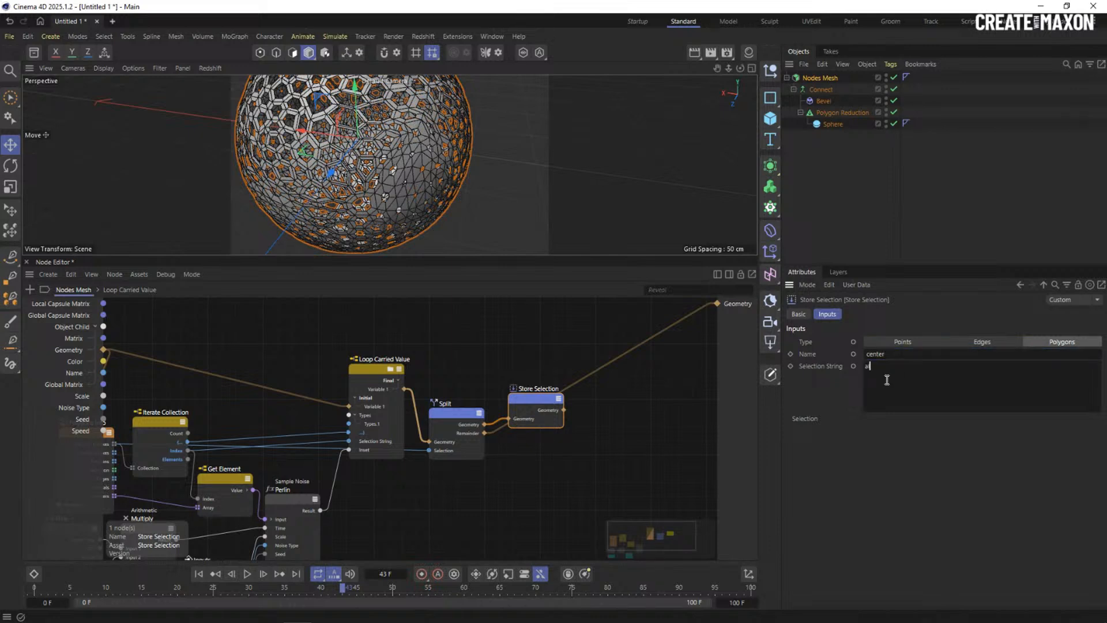
pyautogui.write('ll')
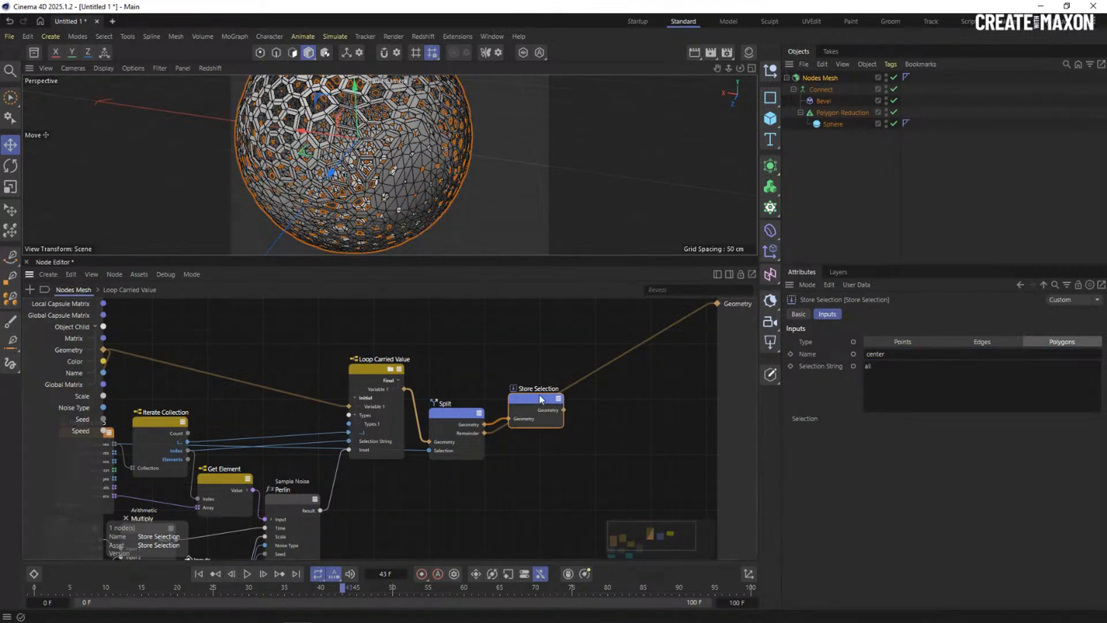
# Duplicate the Store Selection node for Split's Remainder output and name its selection "rest".
pyautogui.moveTo(538, 399); pyautogui.dragTo(525, 437)
pyautogui.doubleClick(873, 354)
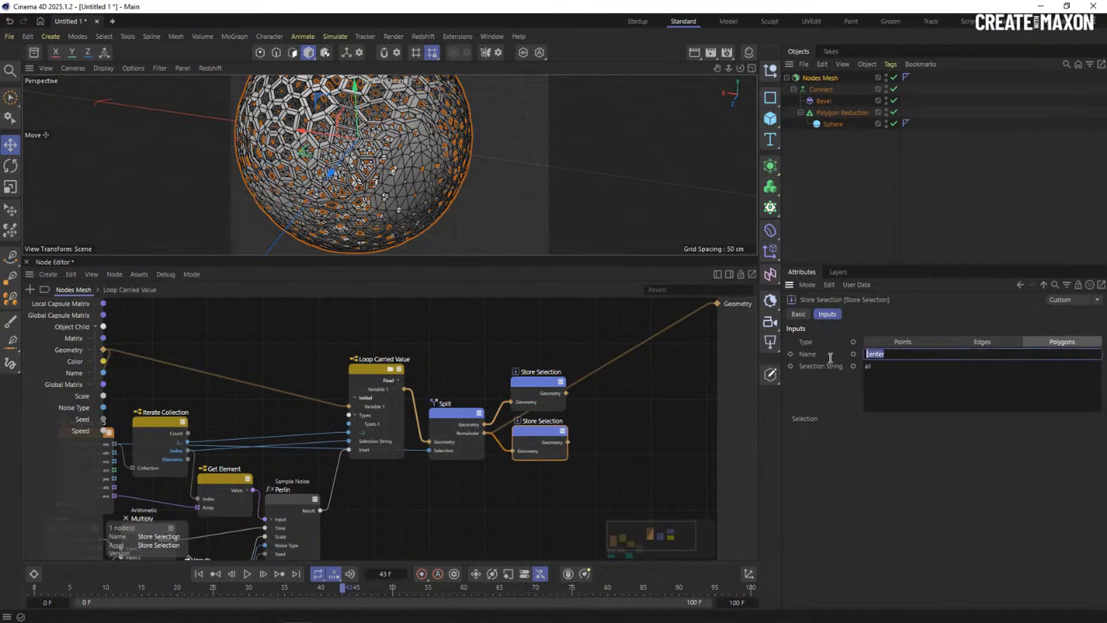
pyautogui.write('rest')
pyautogui.press('Tab')
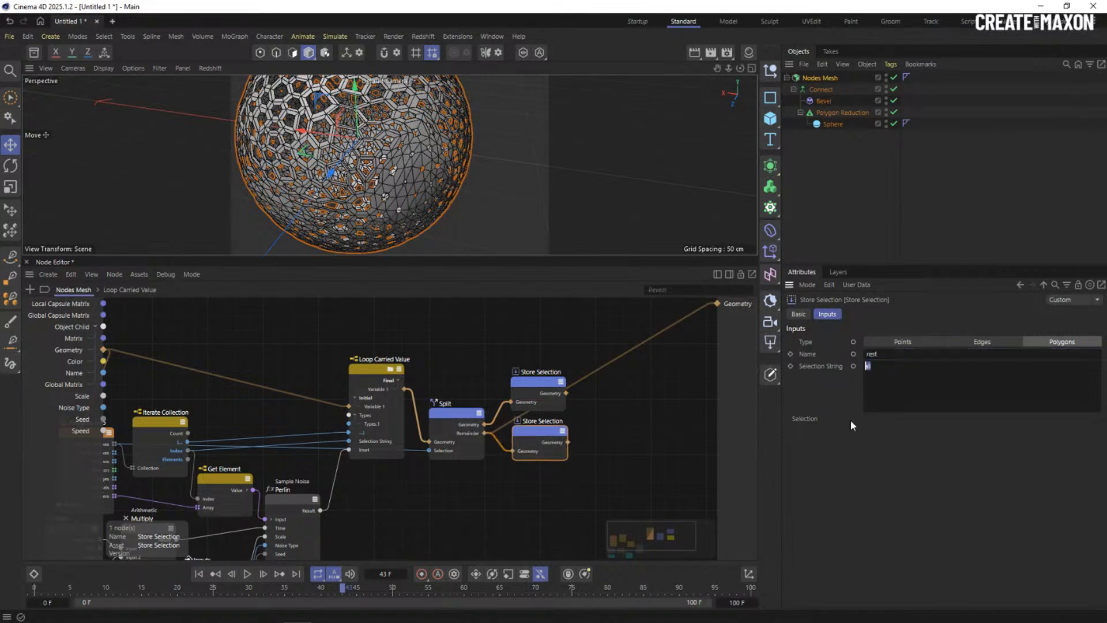
# Add a Connect node that merges both Store Selection nodes and feed its result to the graph's Geometry output.
pyautogui.click(543, 386)
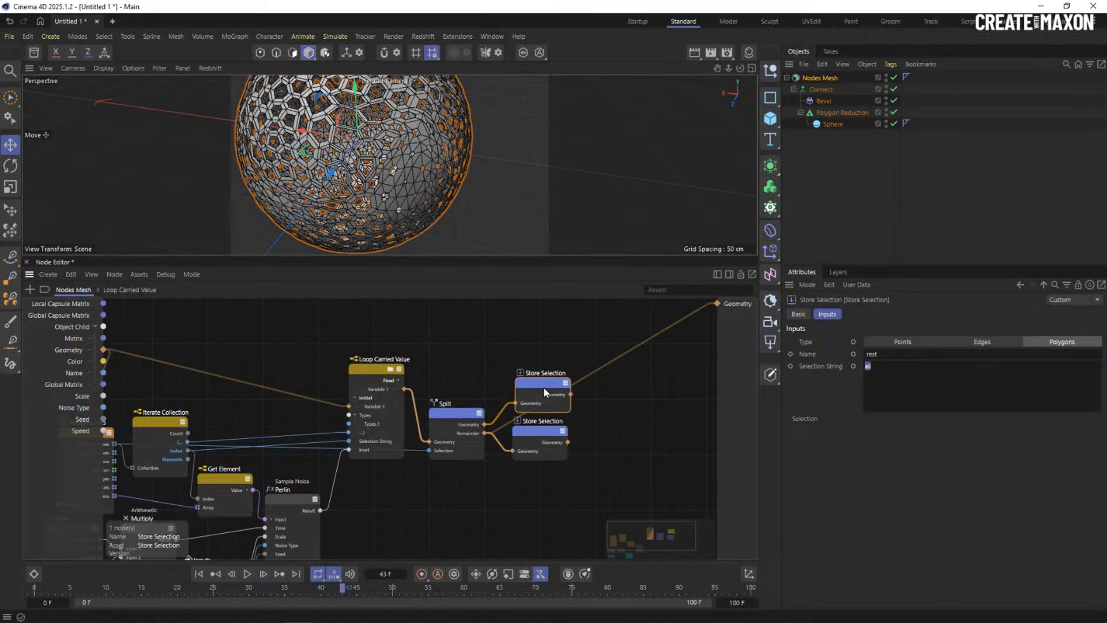
pyautogui.hotkey('shift', 'c')
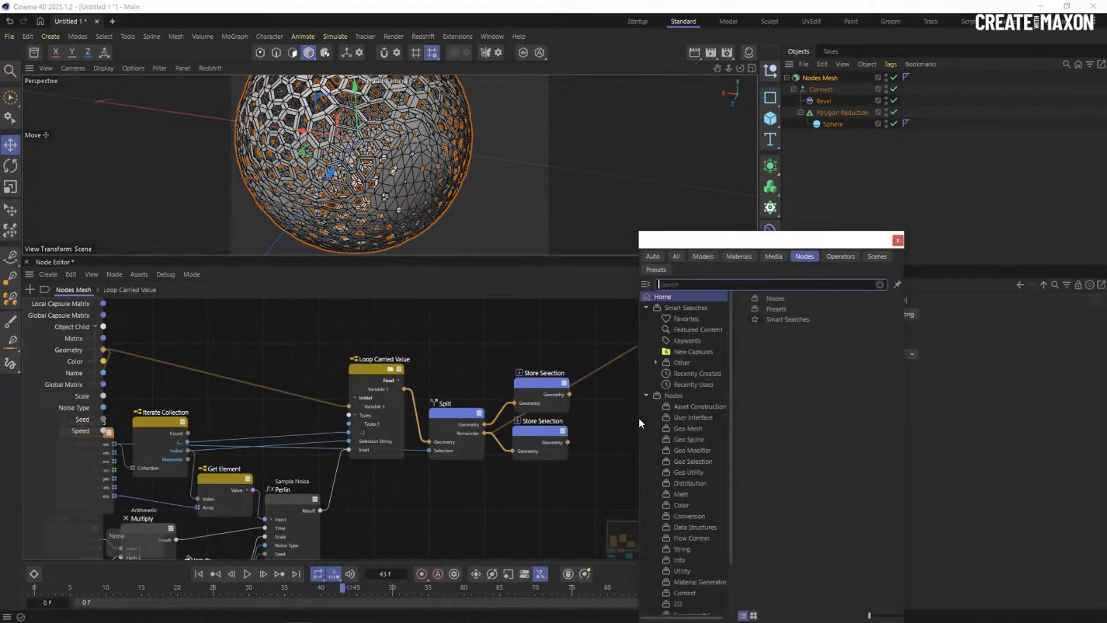
pyautogui.write('conn')
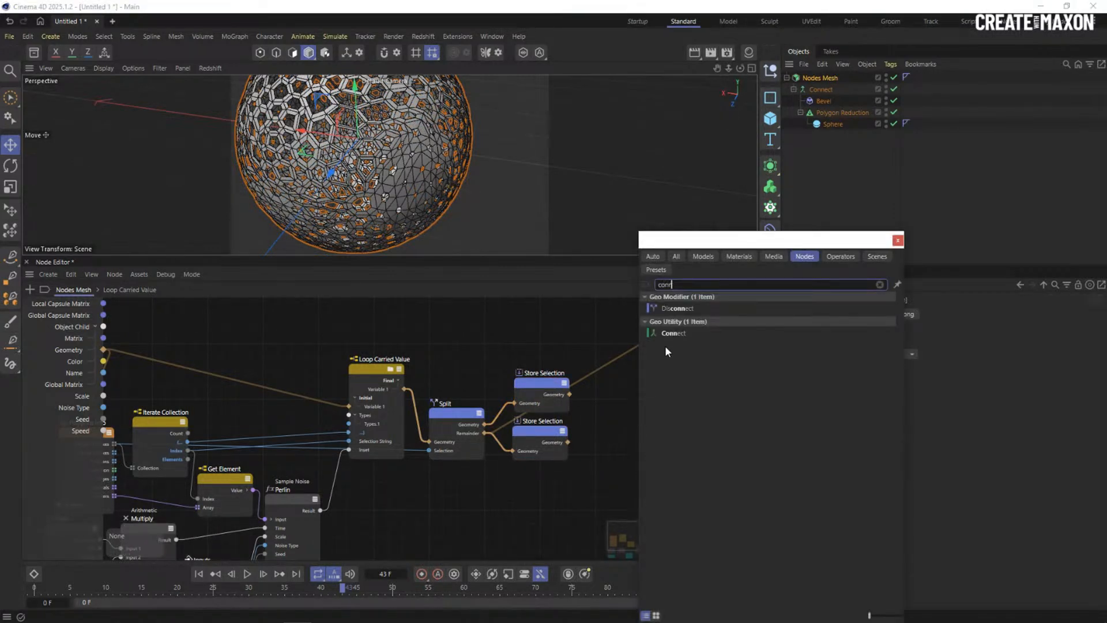
pyautogui.click(672, 333)
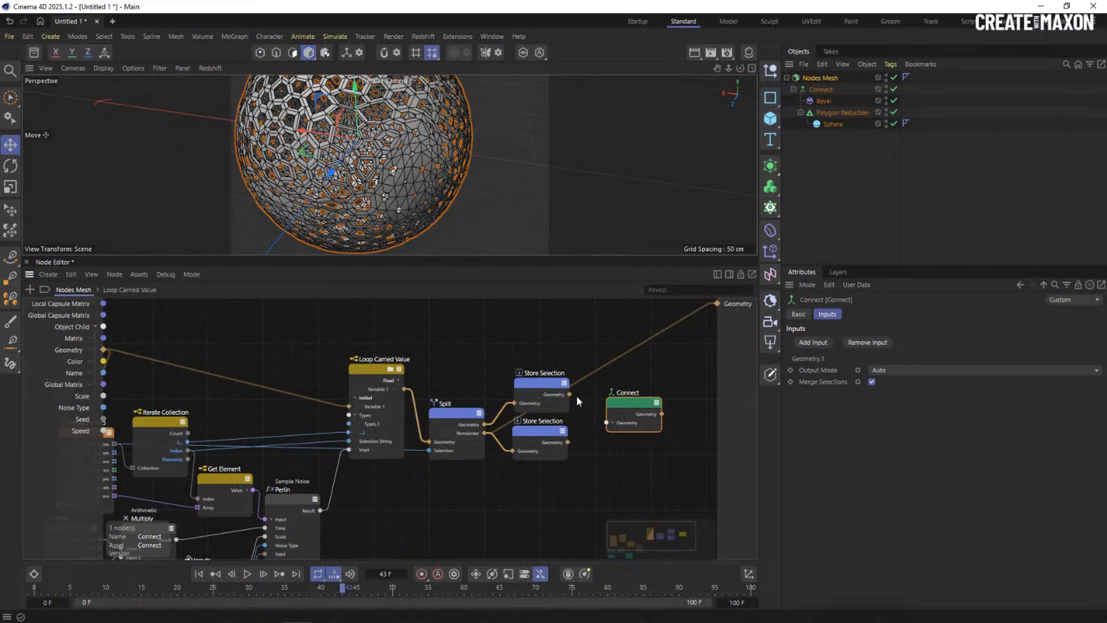
pyautogui.moveTo(569, 393); pyautogui.dragTo(619, 396)
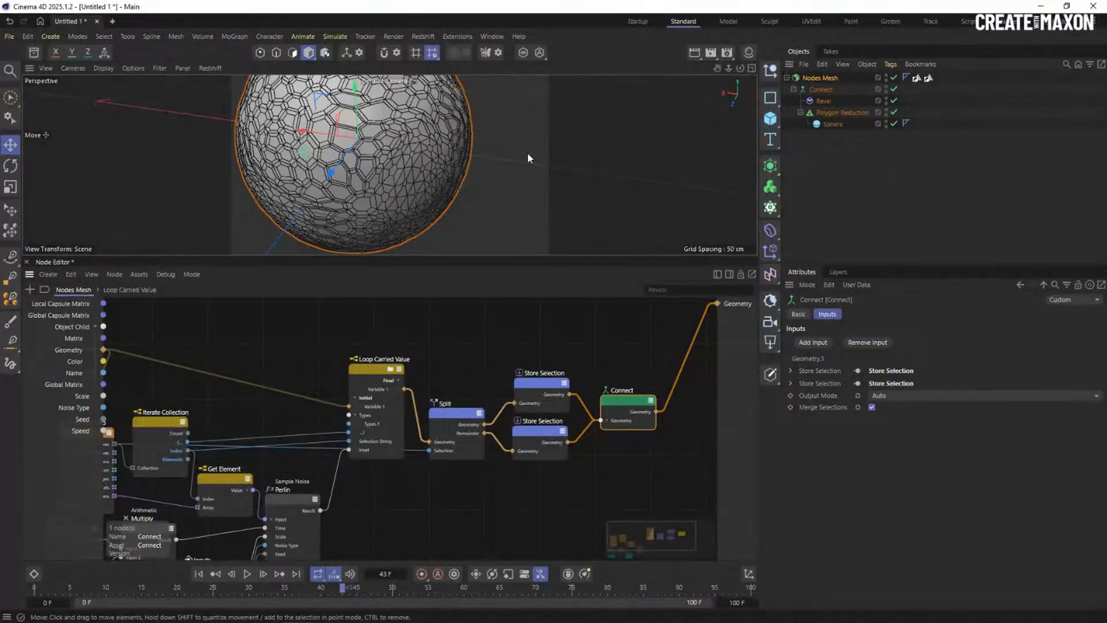
# Inspect the Nodes Mesh object's two polygon selection tags, center and rest.
pyautogui.click(806, 78)
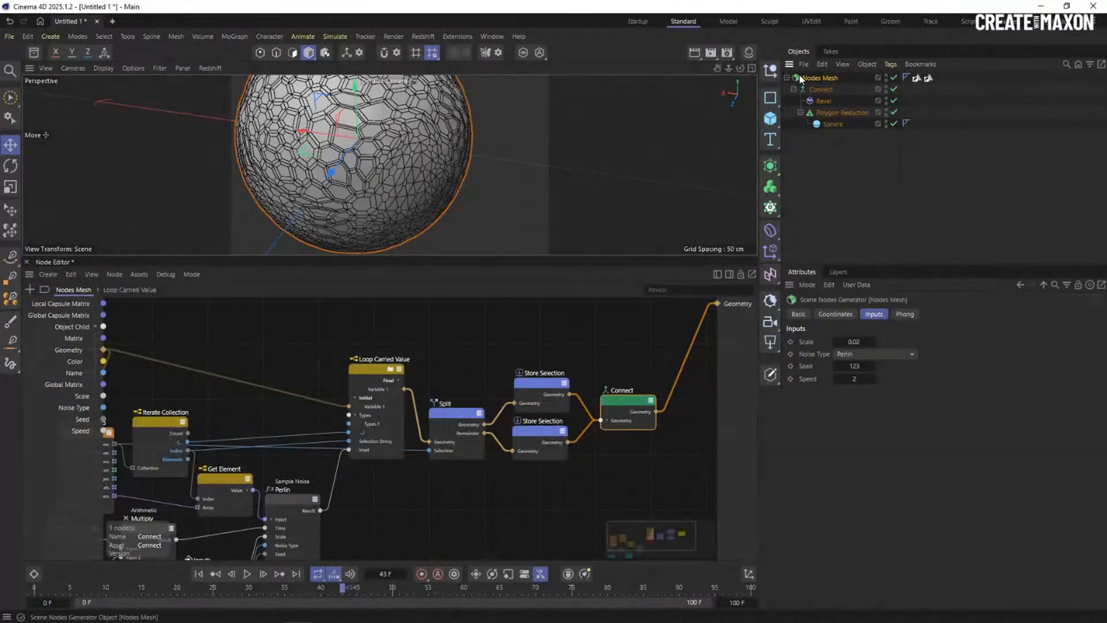
pyautogui.click(916, 79)
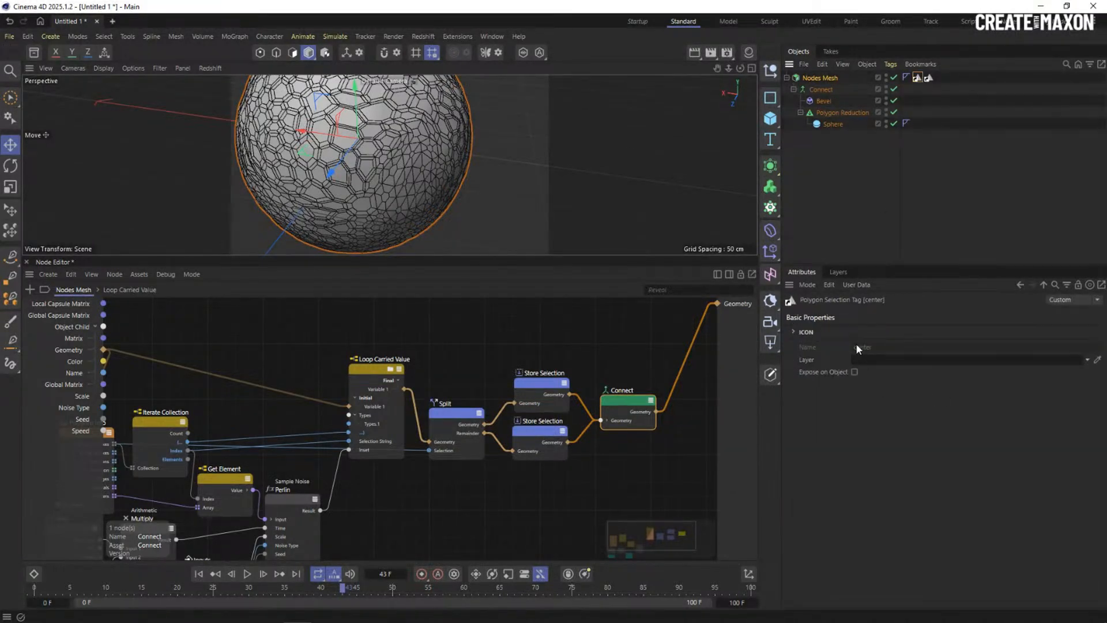
pyautogui.click(929, 77)
# Create two new materials and set the base color of Mat.1 to a light red.
pyautogui.click(747, 53)
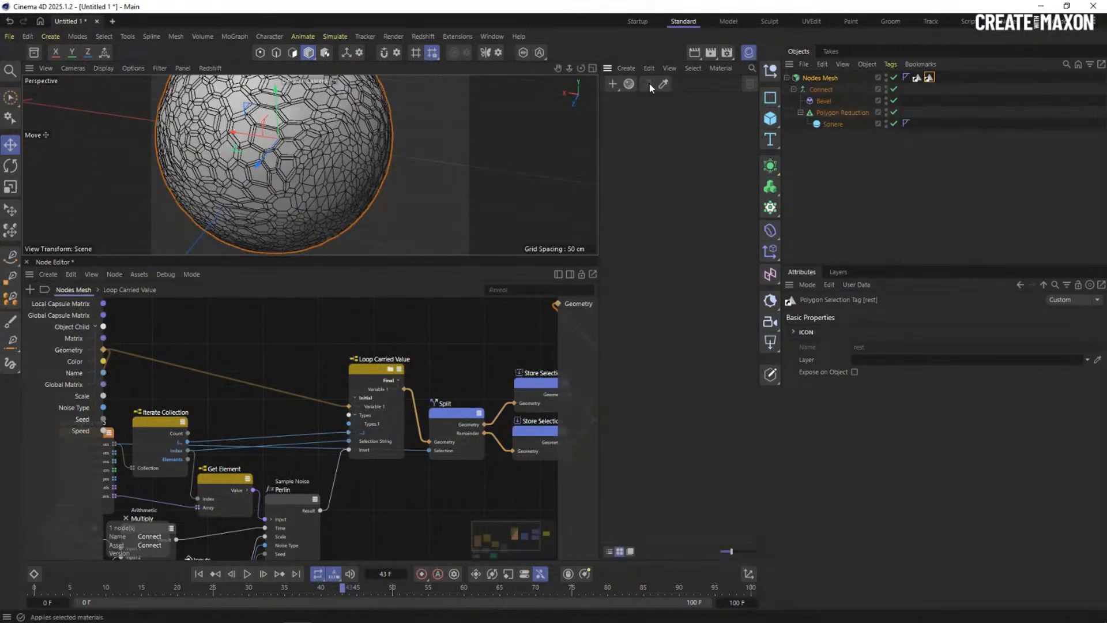
pyautogui.click(614, 82)
pyautogui.click(612, 81)
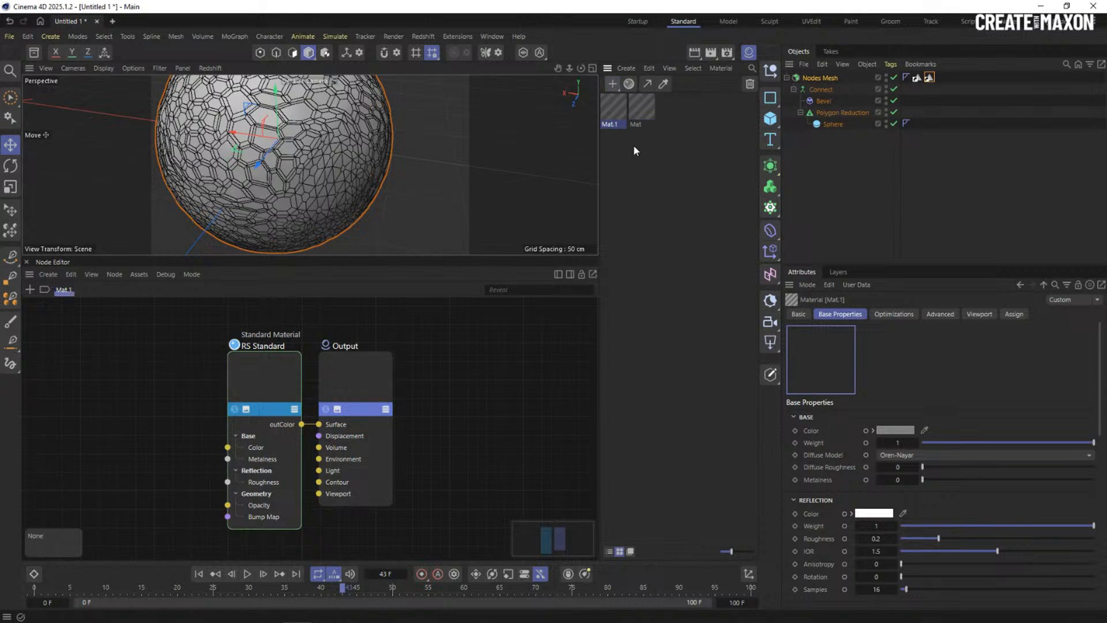
pyautogui.click(895, 430)
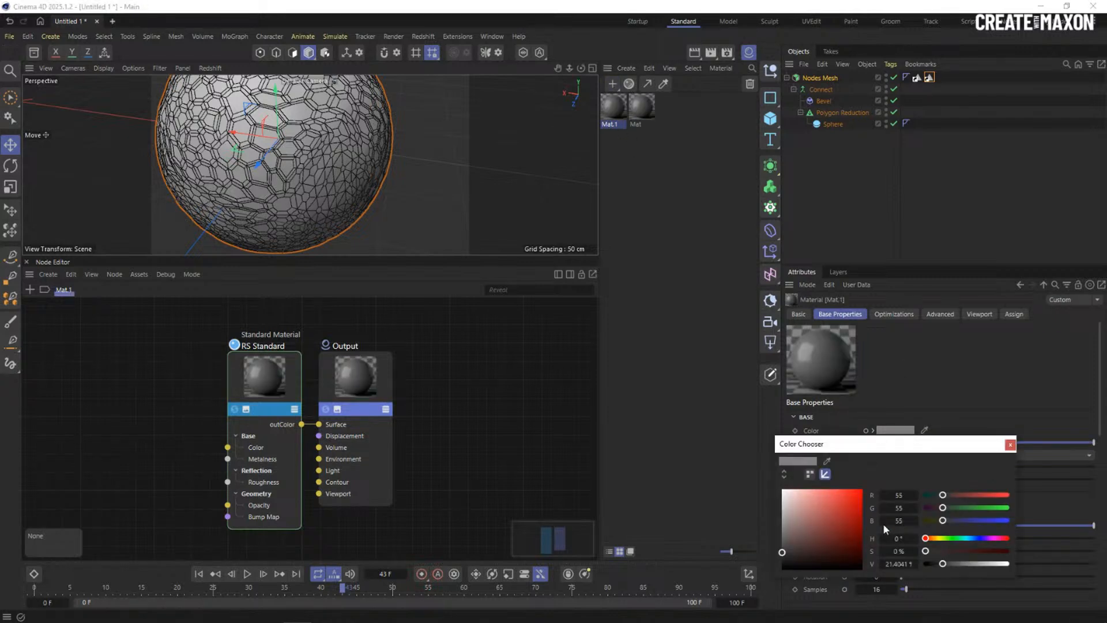
pyautogui.click(1009, 444)
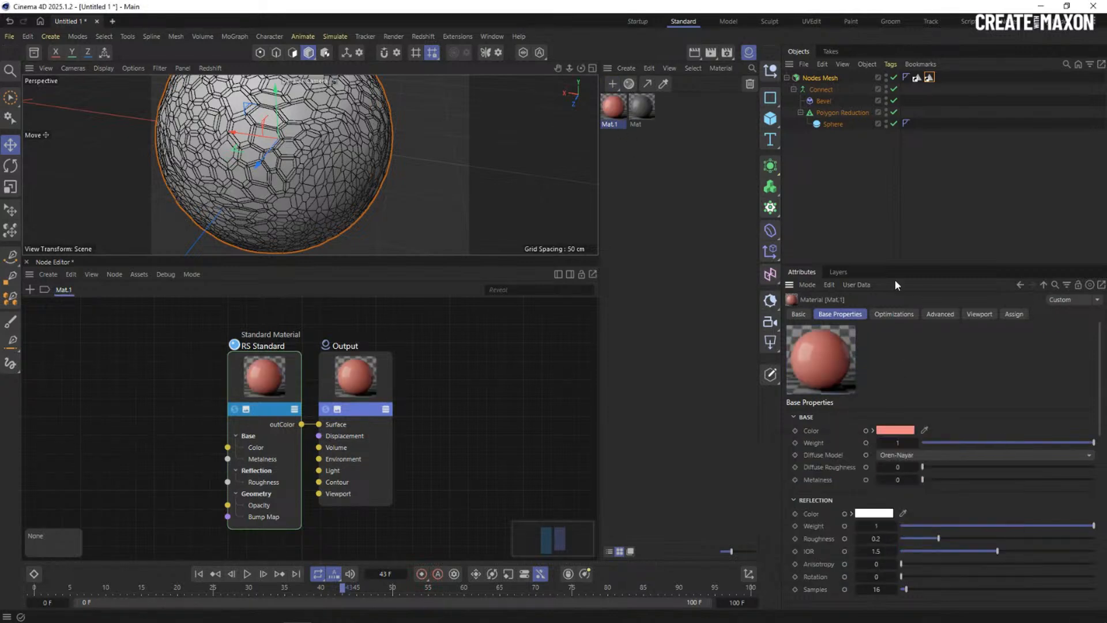
# Set the base color of the Mat material to a muted blue and assign both materials to the Nodes Mesh object.
pyautogui.click(636, 109)
pyautogui.click(904, 428)
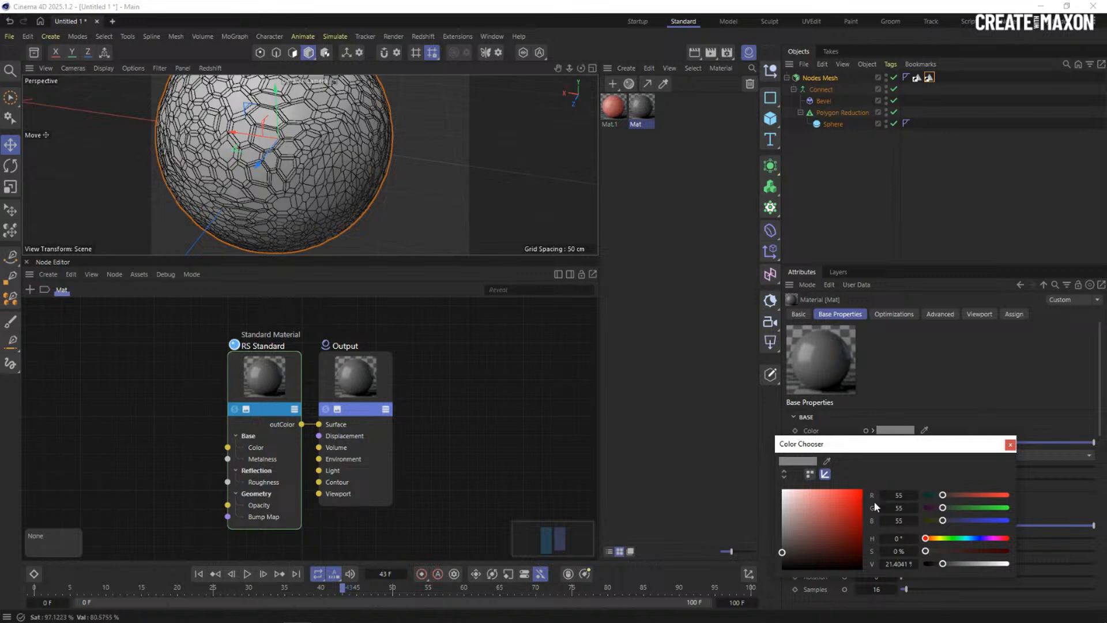
pyautogui.click(952, 537)
pyautogui.moveTo(954, 537); pyautogui.dragTo(968, 538)
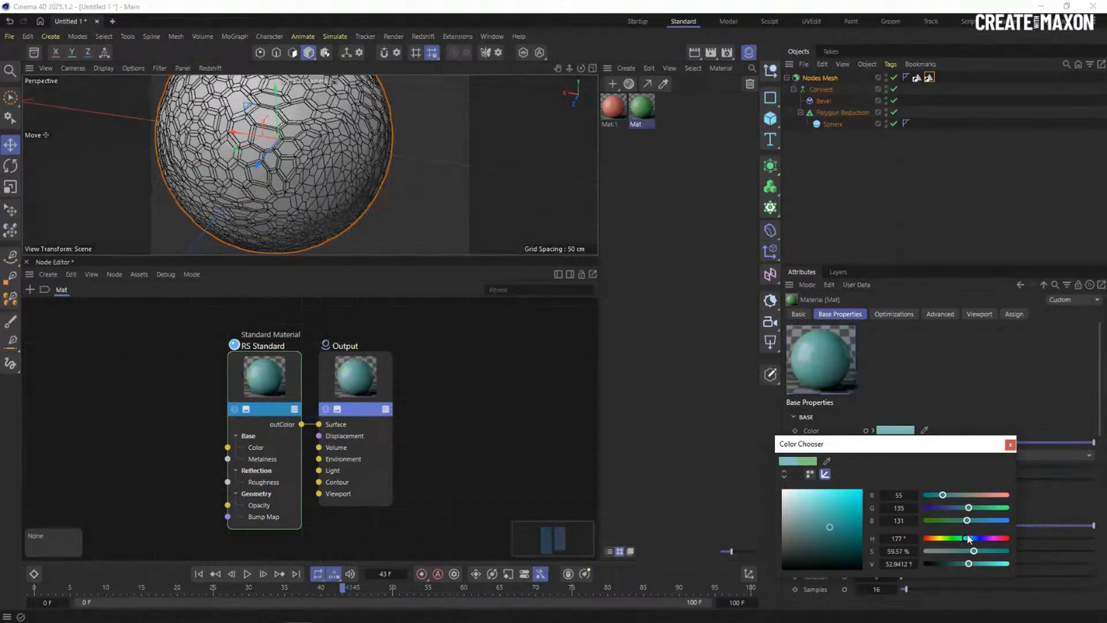
pyautogui.click(1010, 444)
pyautogui.moveTo(683, 160); pyautogui.dragTo(608, 104)
pyautogui.moveTo(861, 101); pyautogui.dragTo(821, 75)
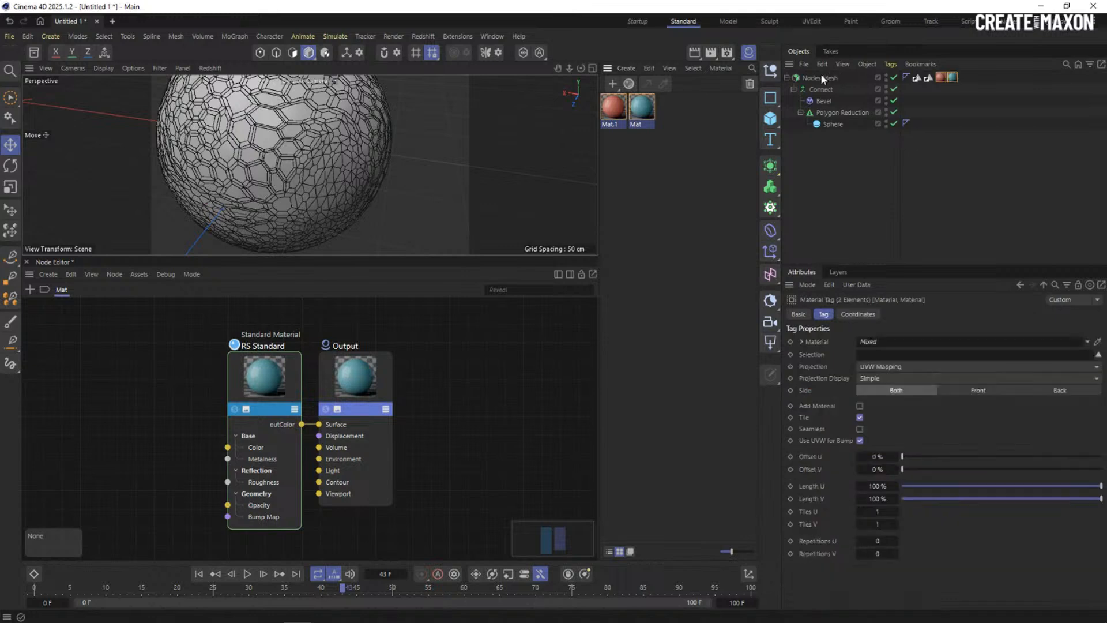
# Restrict the red Mat.1 material tag to the center selection and the blue Mat tag to the rest selection.
pyautogui.click(940, 77)
pyautogui.moveTo(906, 77); pyautogui.dragTo(884, 363)
pyautogui.click(952, 77)
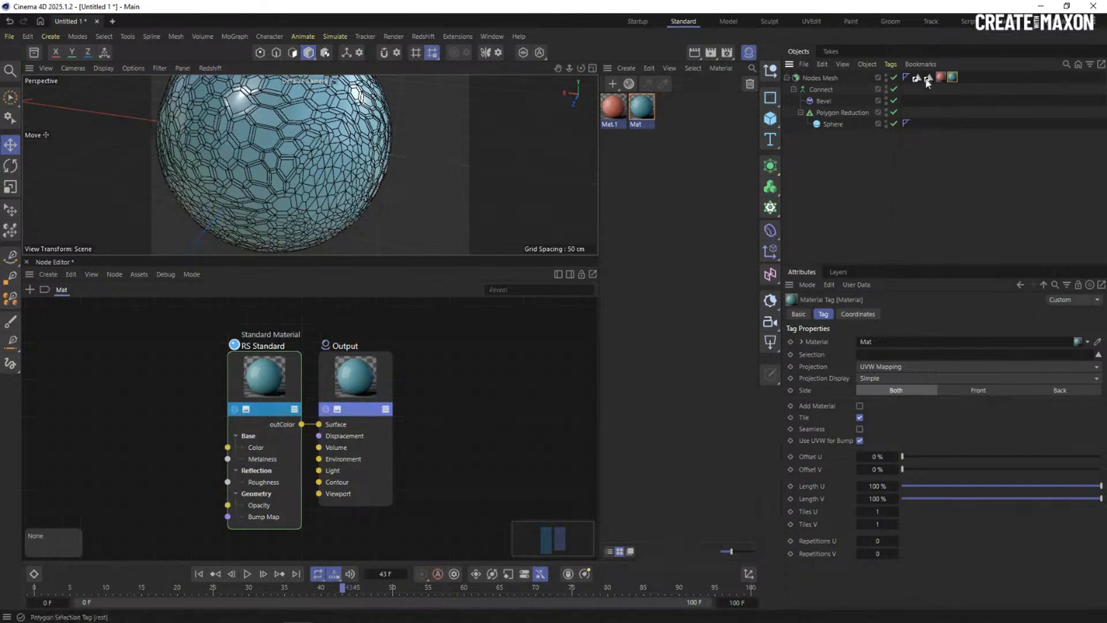
pyautogui.moveTo(930, 79); pyautogui.dragTo(871, 357)
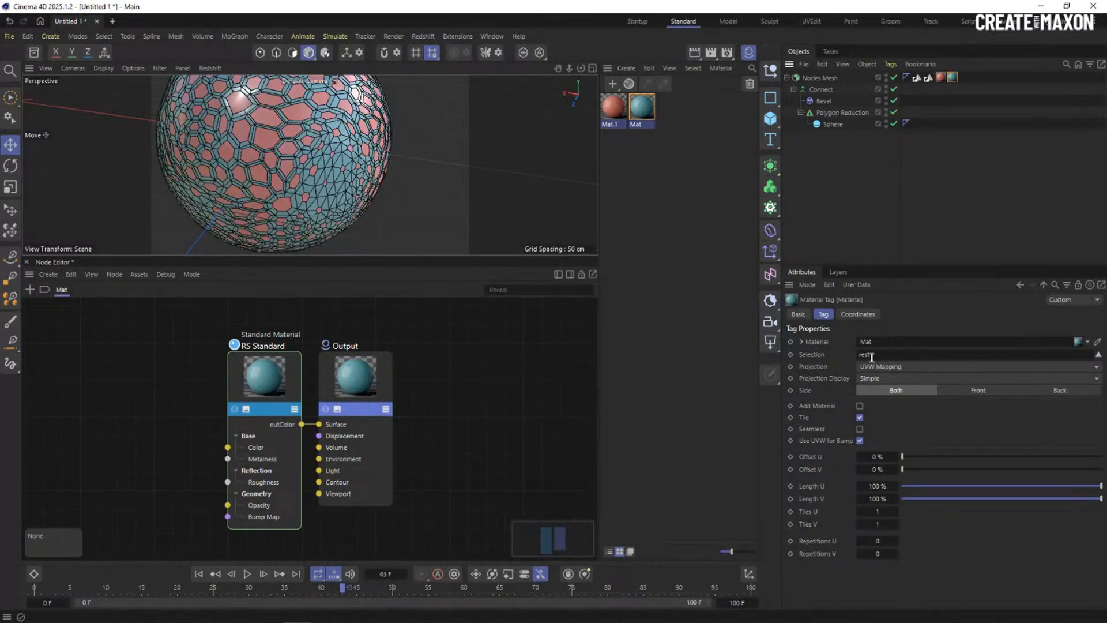
# Close the Node Editor and hide the material list to enlarge the viewport around the two-colored sphere.
pyautogui.click(27, 263)
pyautogui.keyDown('alt'); pyautogui.moveTo(254, 256); pyautogui.dragTo(301, 313); pyautogui.keyUp('alt')
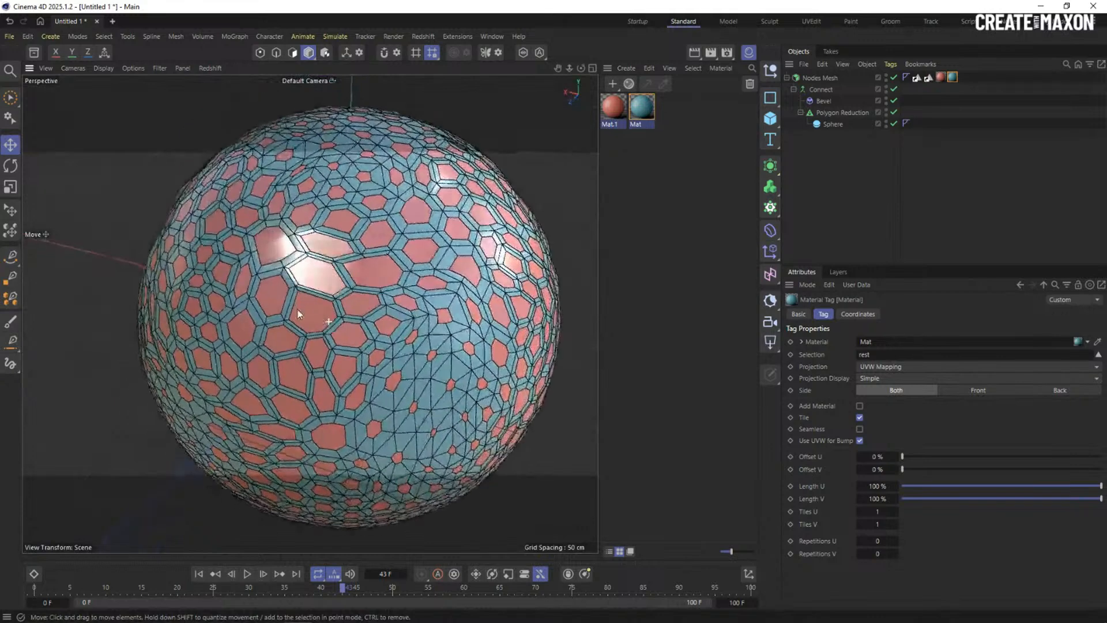
pyautogui.click(750, 53)
pyautogui.scroll(-3, 499, 302)
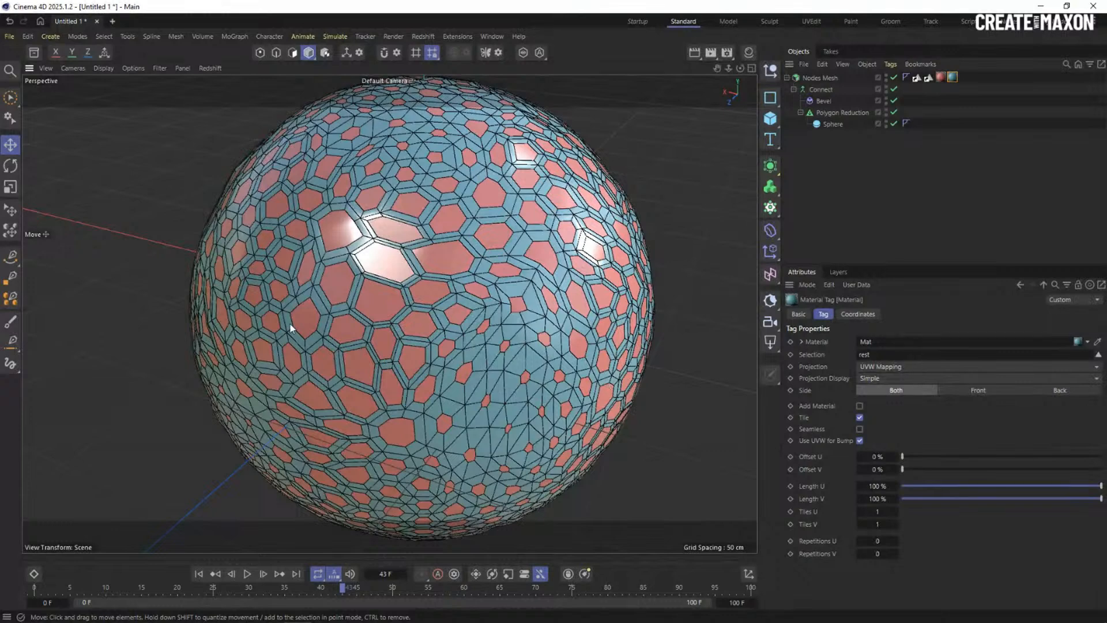
# Wrap the Nodes Mesh object in a Thicken generator and nest that inside a Subdivision Surface.
pyautogui.click(819, 77)
pyautogui.click(770, 166)
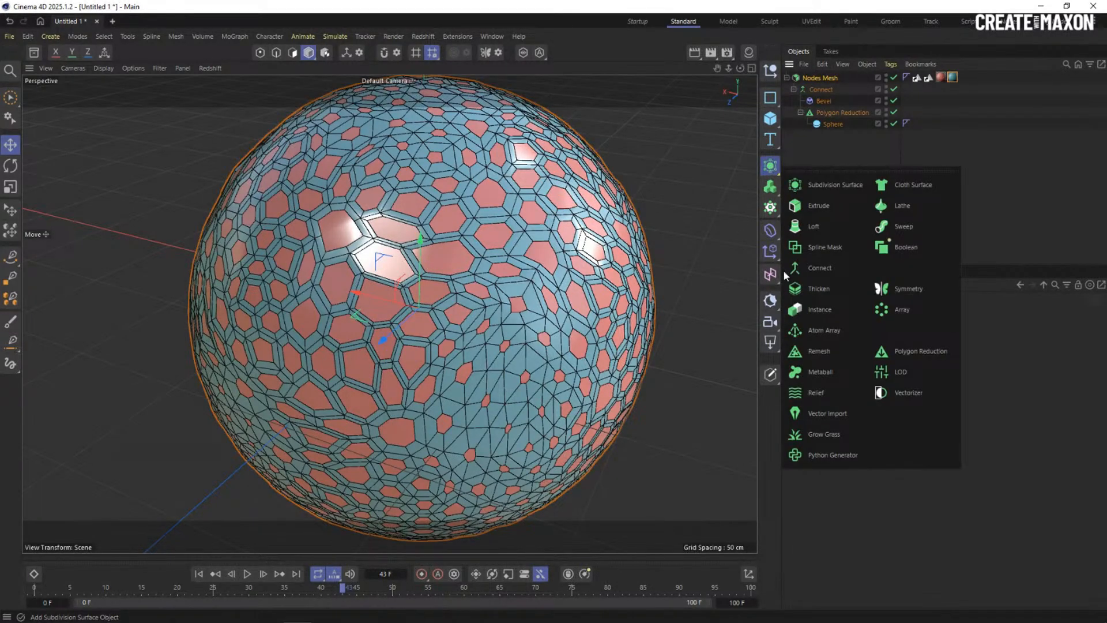
pyautogui.click(823, 289)
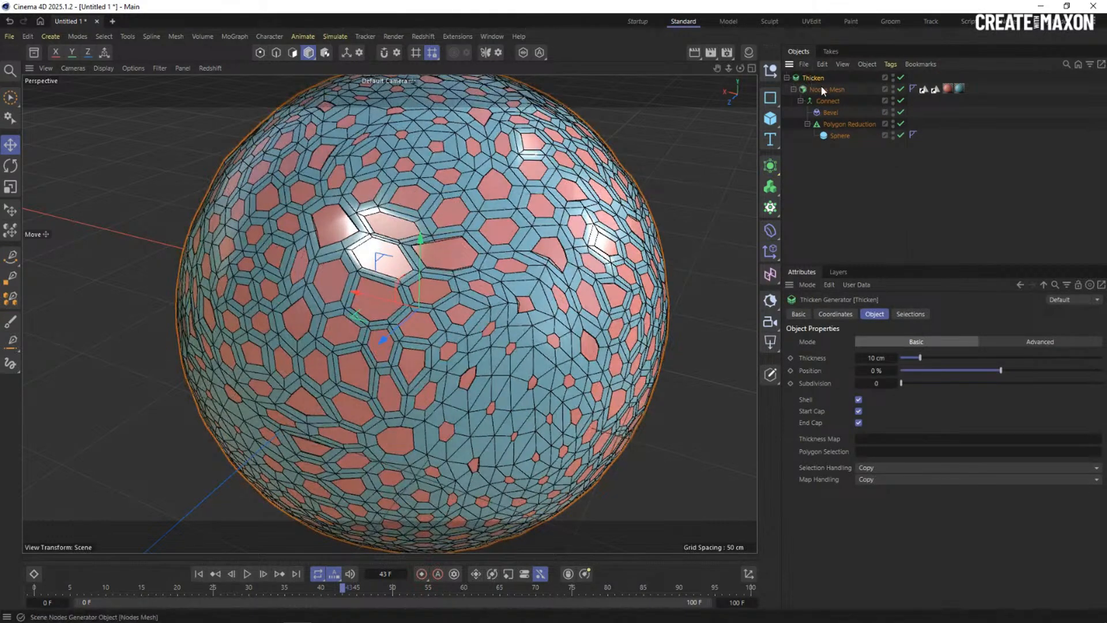
pyautogui.click(770, 167)
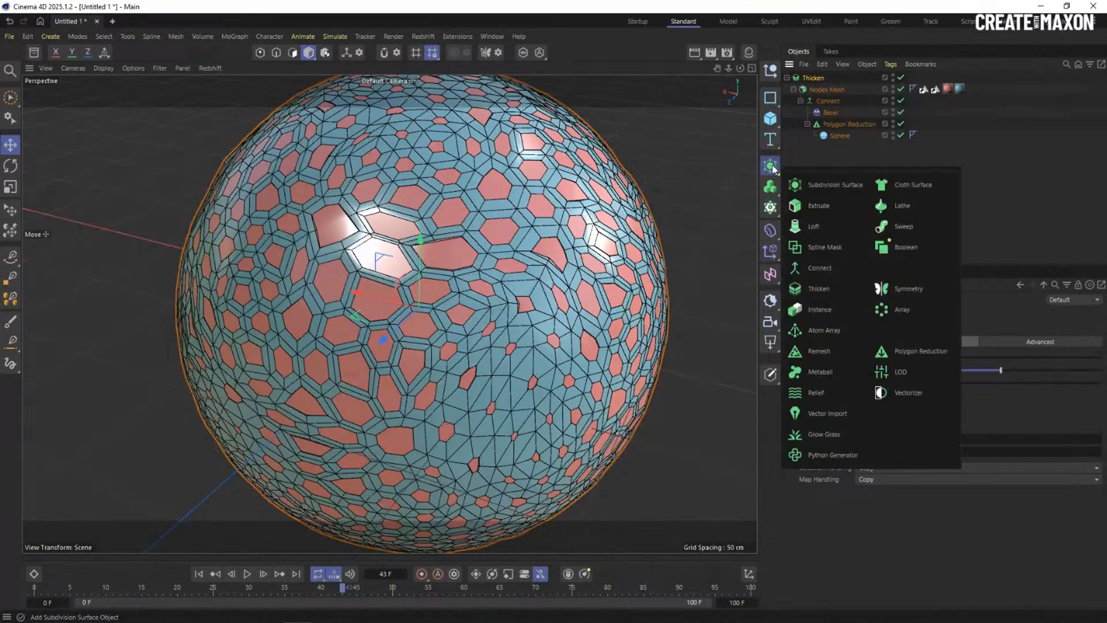
pyautogui.click(828, 184)
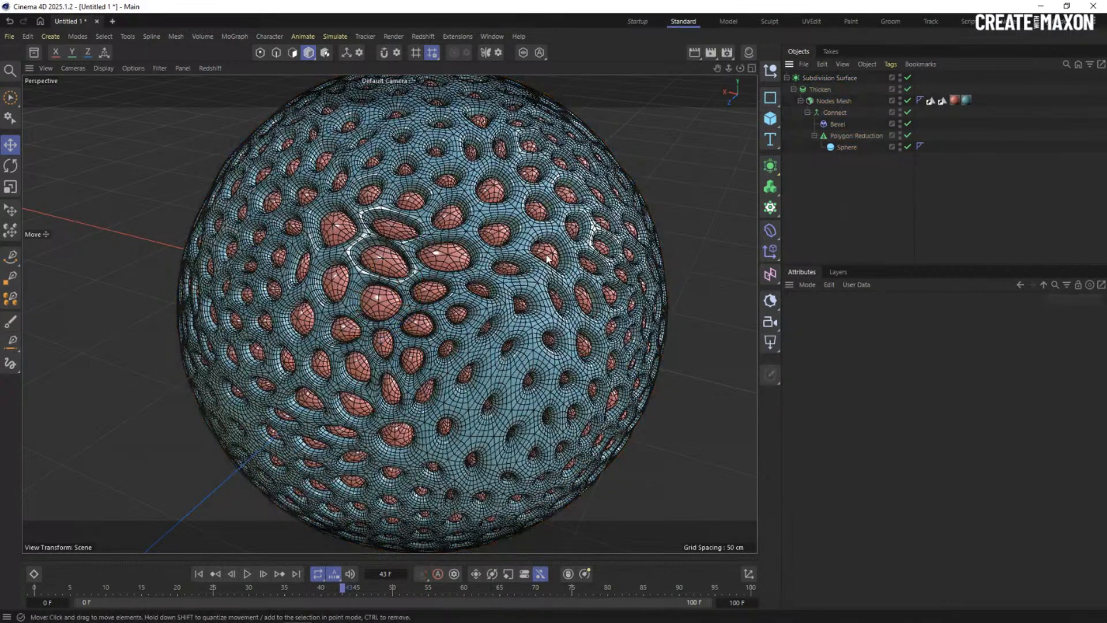
# Switch the viewport display to Gouraud shading without wireframe lines.
pyautogui.press('n')
pyautogui.press('a')
pyautogui.scroll(-1, 503, 286)
pyautogui.keyDown('alt'); pyautogui.moveTo(472, 303); pyautogui.dragTo(431, 301, button='middle'); pyautogui.keyUp('alt')
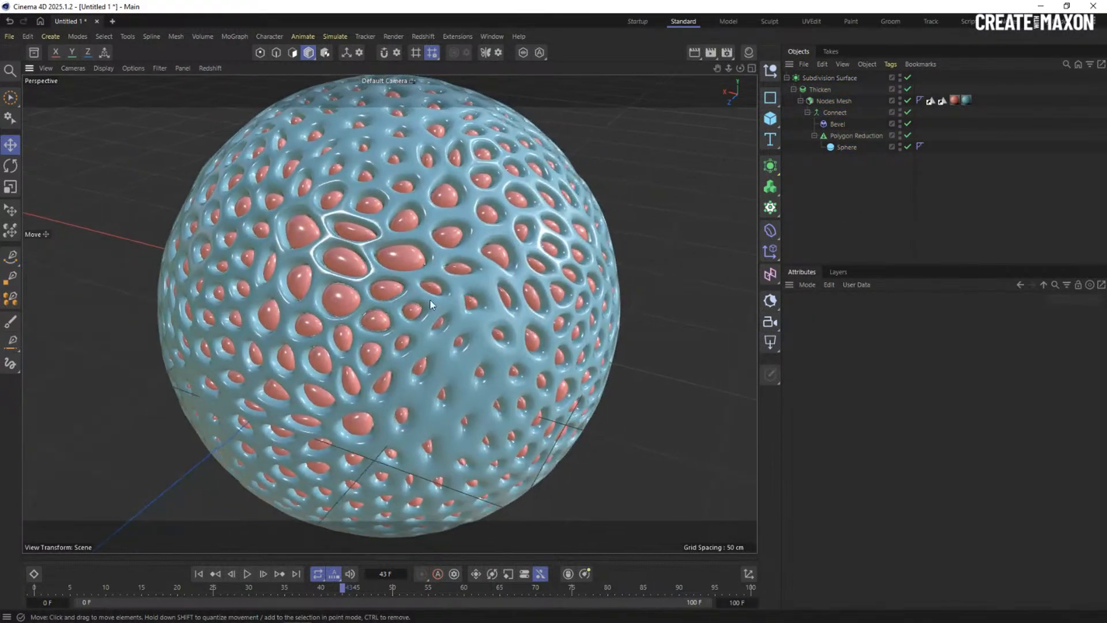
pyautogui.moveTo(430, 301)
pyautogui.keyDown('alt'); pyautogui.mouseDown()
pyautogui.moveTo(386, 271)
pyautogui.moveTo(427, 315)
pyautogui.mouseUp(); pyautogui.keyUp('alt')
# Play the cell animation on the smoothed sphere from frame 0 and stop the playback.
pyautogui.click(198, 574)
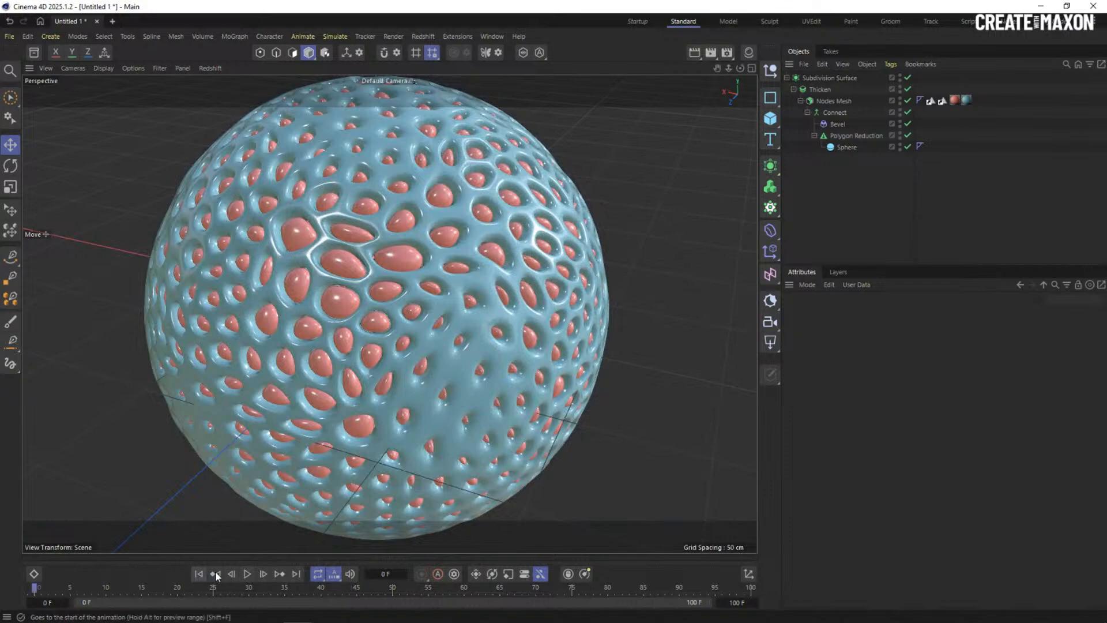
pyautogui.click(247, 573)
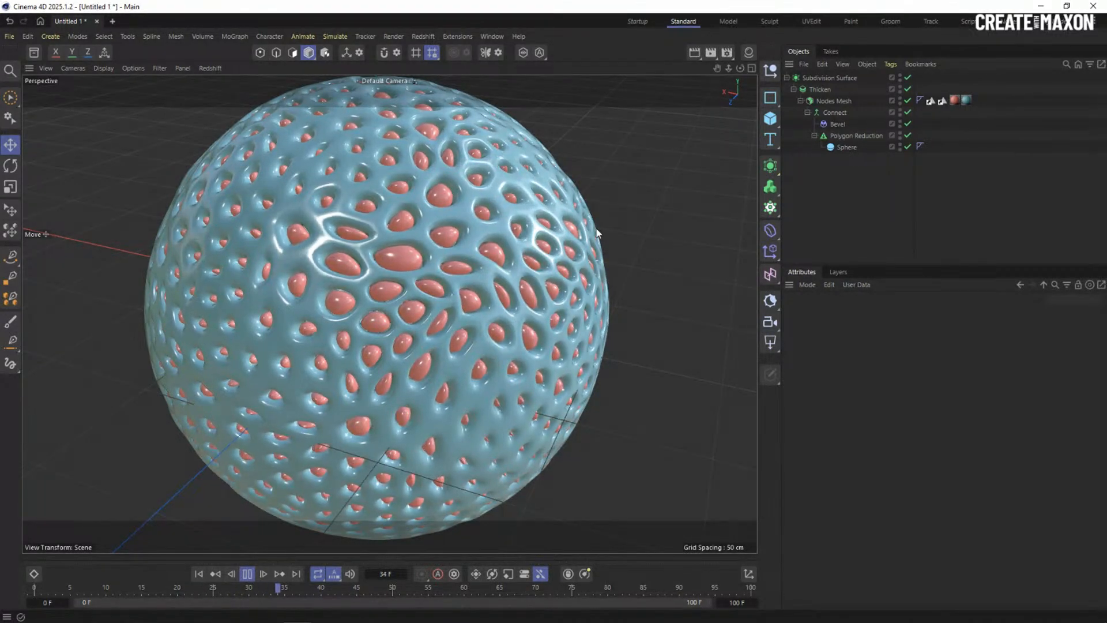
pyautogui.click(247, 574)
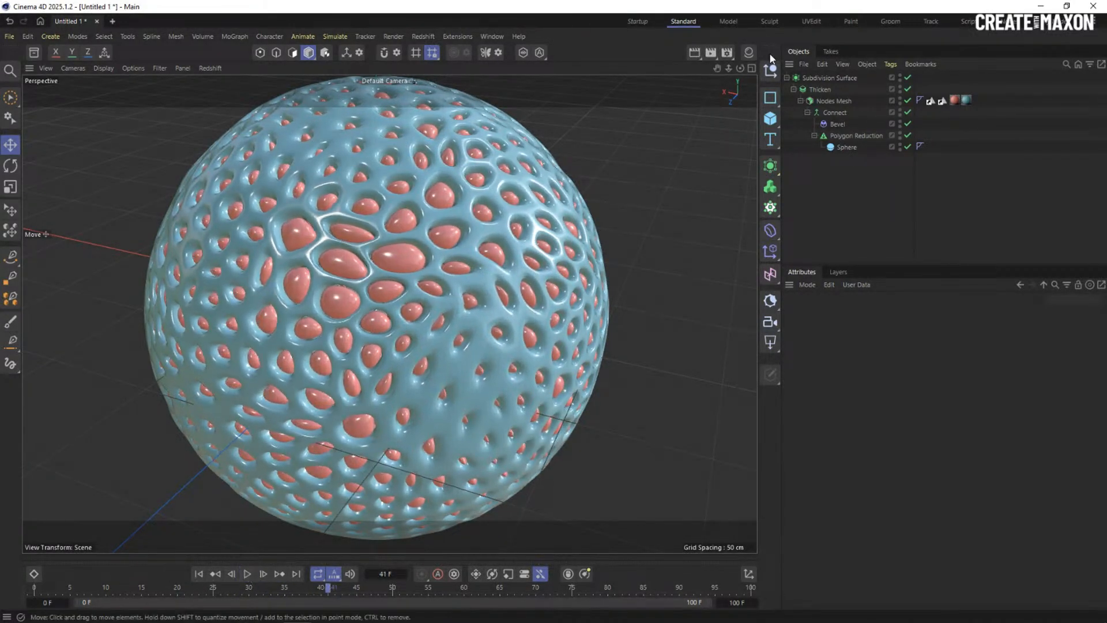
# Replace the Sphere under Polygon Reduction with a new Torus, moving the Sphere out of the hierarchy and disabling it.
pyautogui.click(846, 147)
pyautogui.click(776, 166)
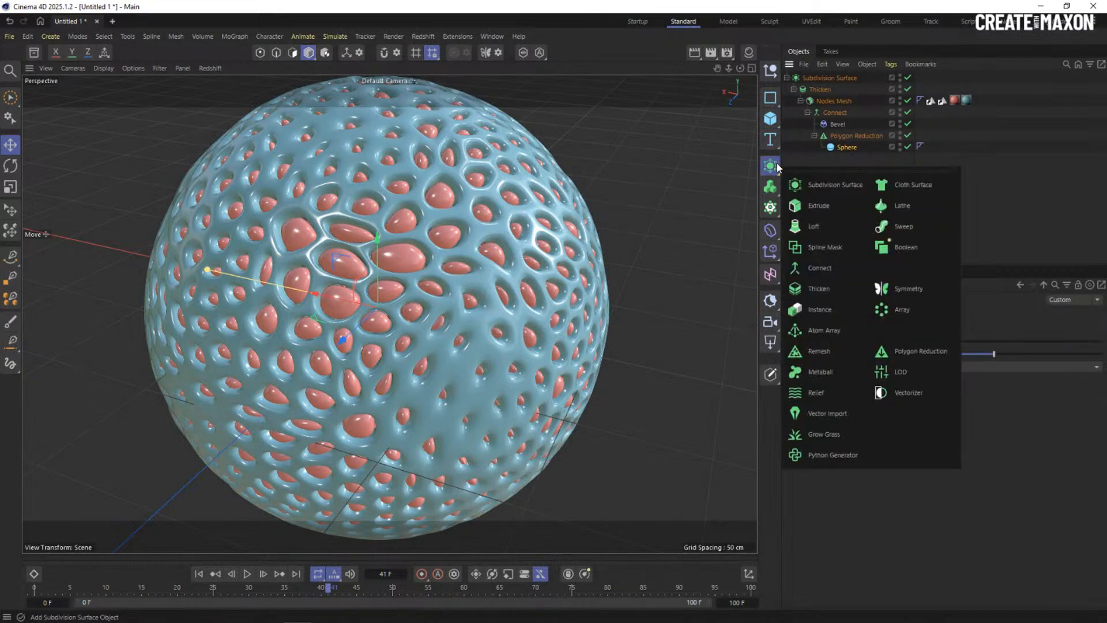
pyautogui.click(770, 119)
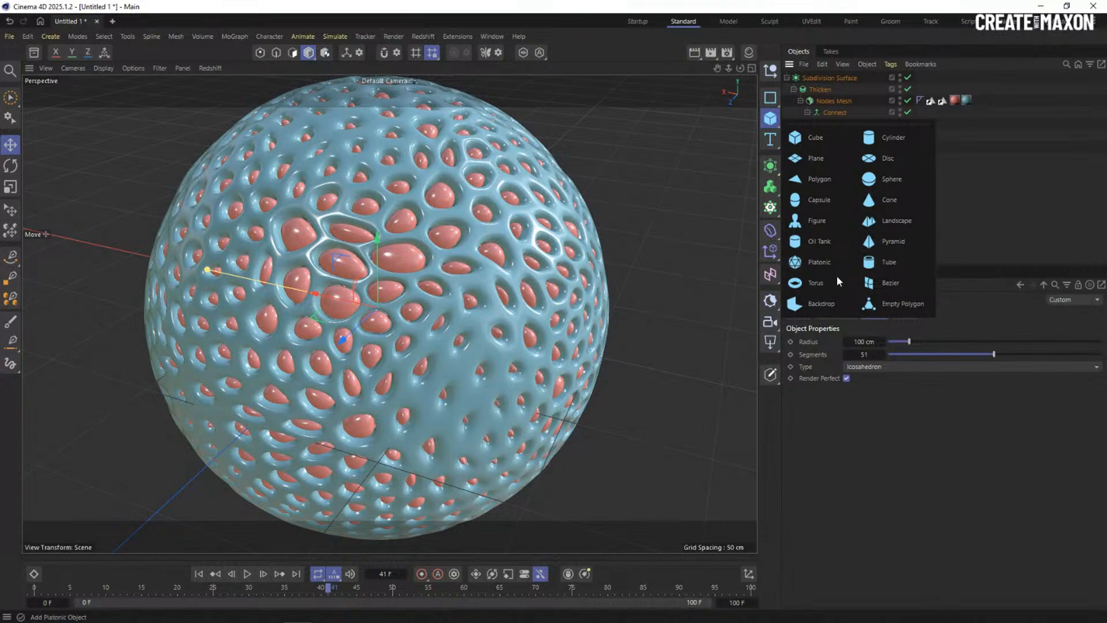
pyautogui.click(813, 283)
pyautogui.moveTo(810, 77); pyautogui.dragTo(805, 186)
pyautogui.click(828, 200)
pyautogui.click(907, 158)
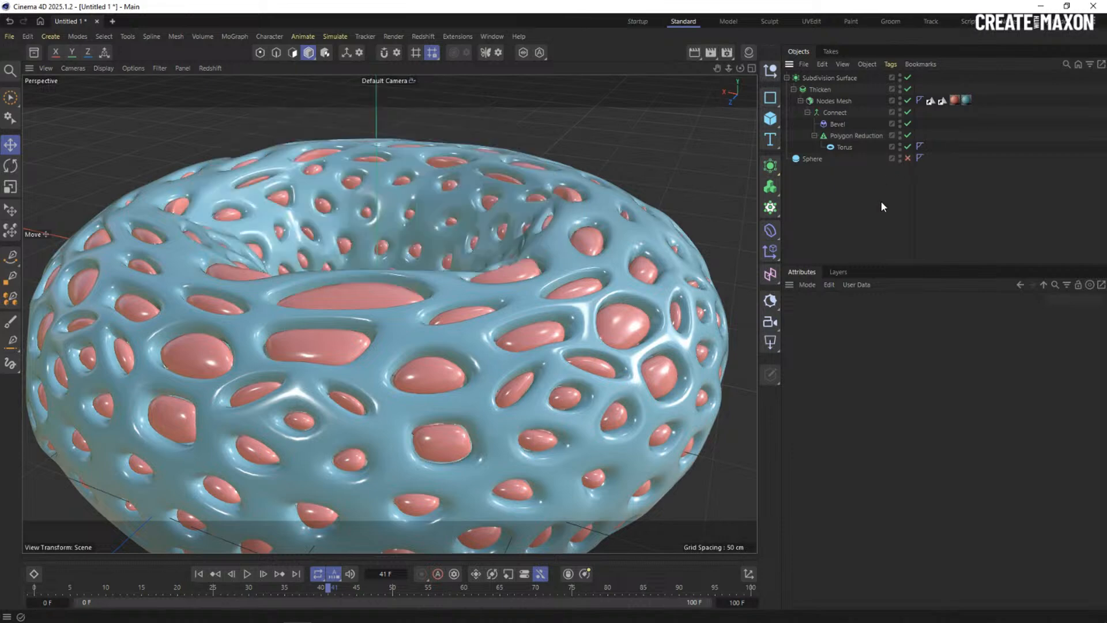
# Frame the whole torus in the viewport and play its cell animation from frame 0.
pyautogui.keyDown('alt'); pyautogui.moveTo(511, 338); pyautogui.dragTo(465, 362, button='right'); pyautogui.keyUp('alt')
pyautogui.keyDown('alt'); pyautogui.moveTo(465, 362); pyautogui.dragTo(407, 410); pyautogui.keyUp('alt')
pyautogui.click(198, 573)
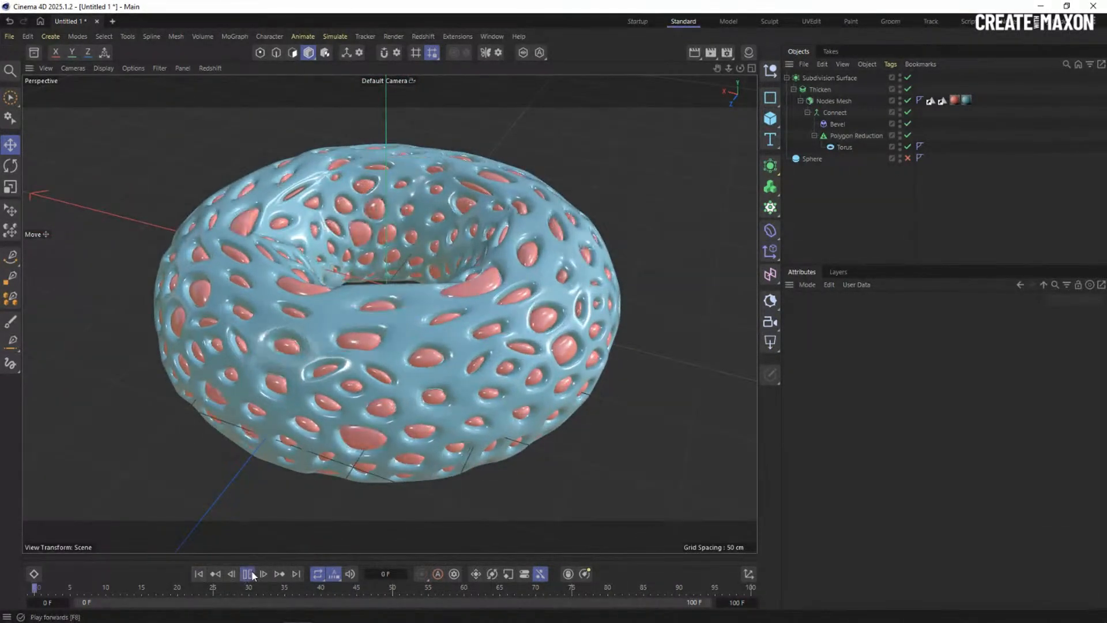
pyautogui.click(247, 574)
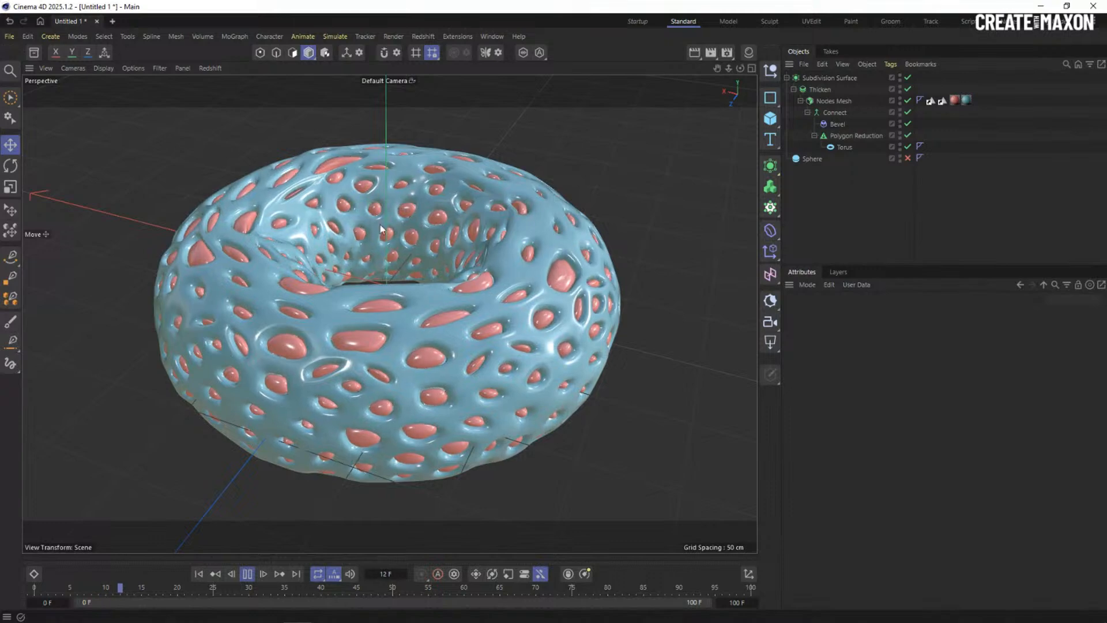
# Reopen the Nodes Mesh graph and move the Store Selection node named center slightly upward.
pyautogui.click(835, 101)
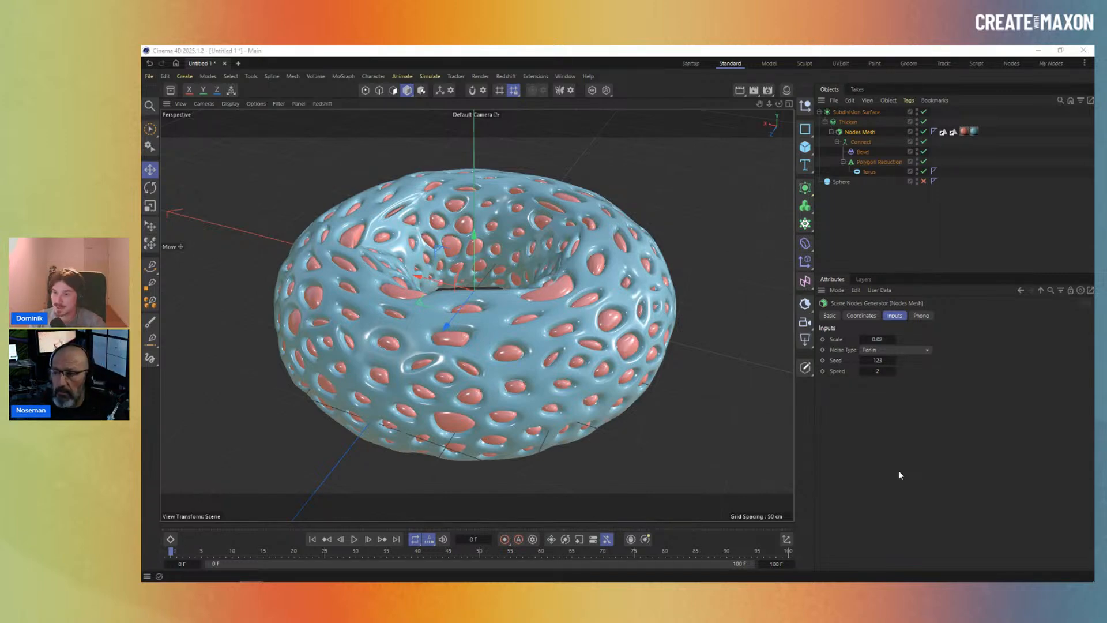
pyautogui.doubleClick(840, 132)
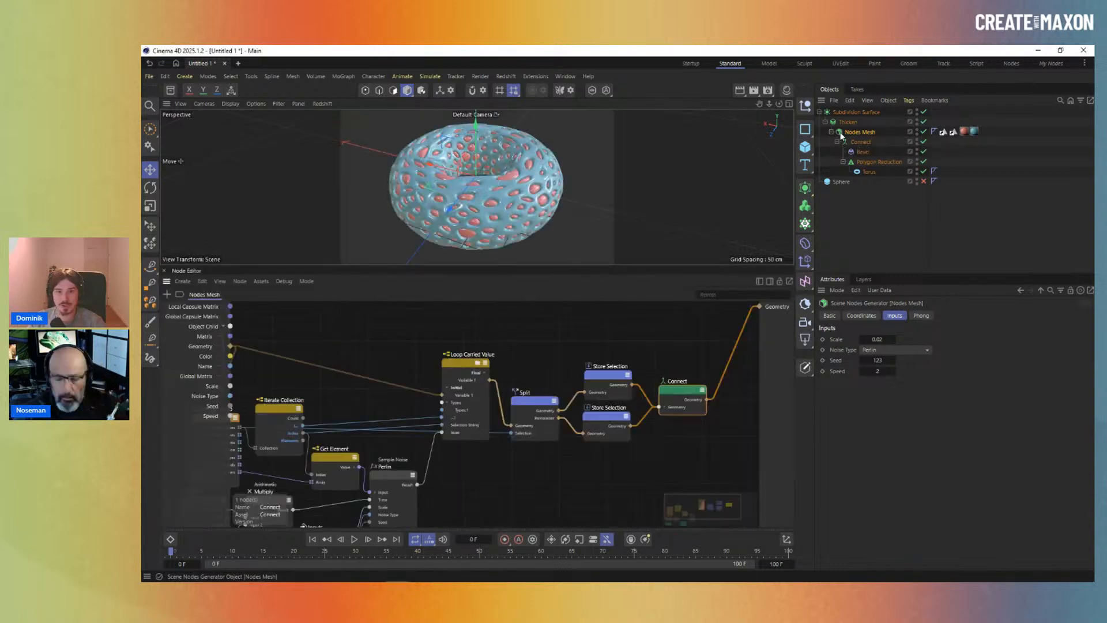
pyautogui.click(601, 386)
pyautogui.hotkey('shift', 'c')
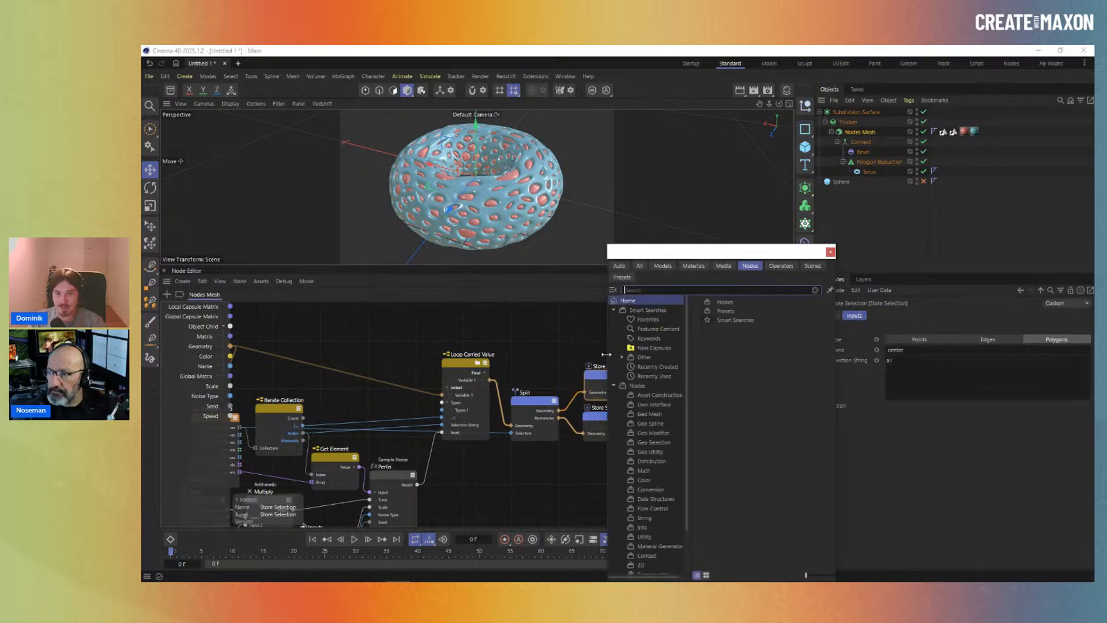
pyautogui.click(830, 252)
pyautogui.moveTo(611, 374); pyautogui.dragTo(608, 360)
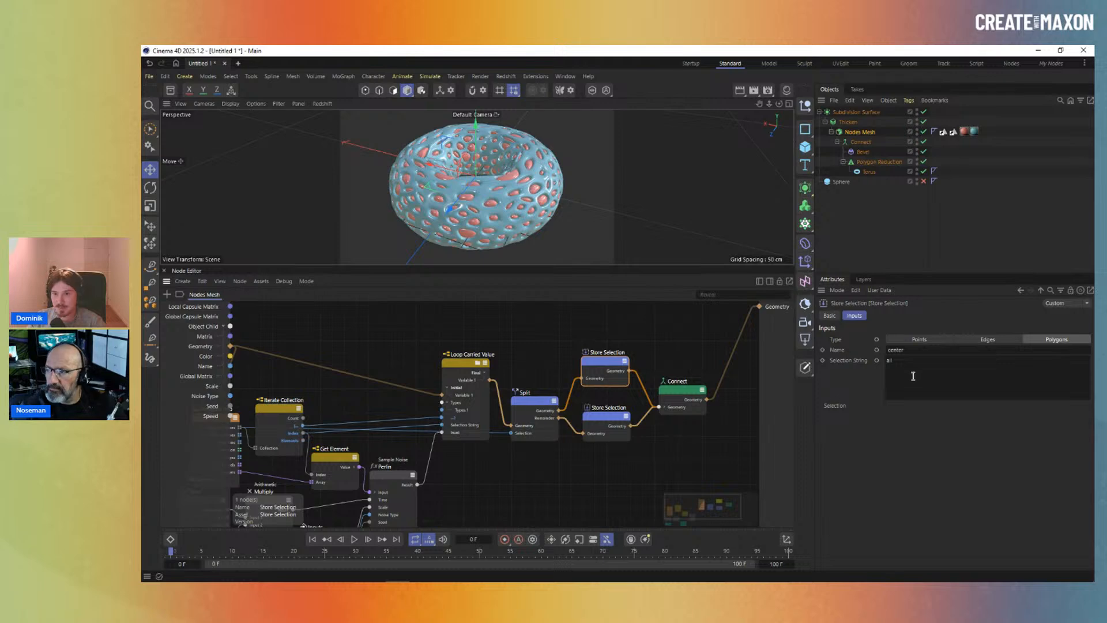
# Open the help for the center Store Selection node's Type input and read the Save Selection overview page.
pyautogui.rightClick(834, 339)
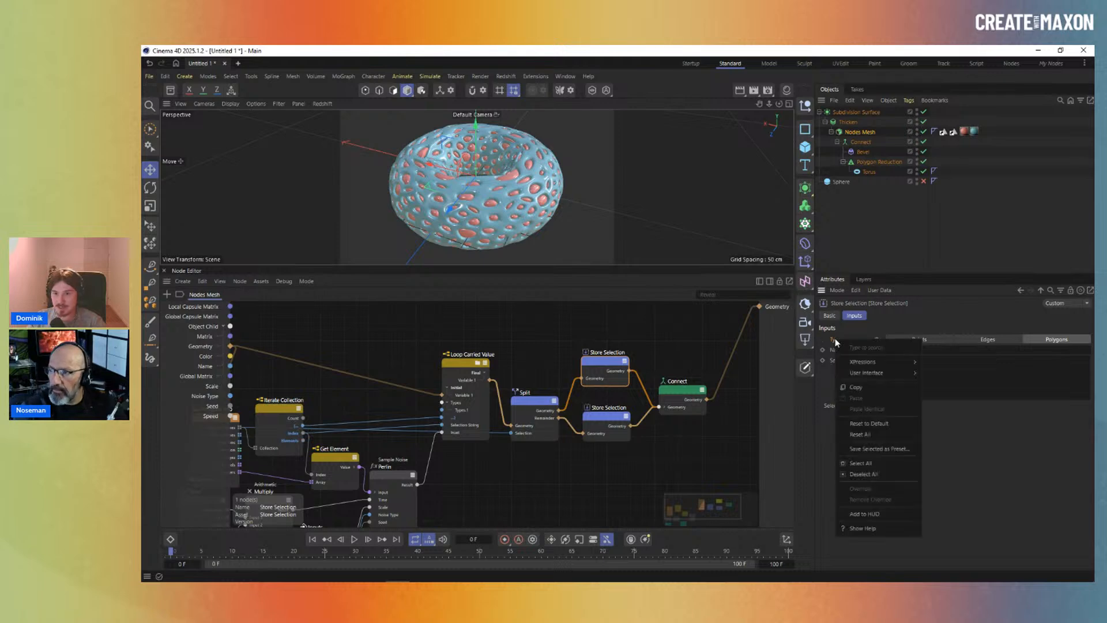
pyautogui.click(865, 528)
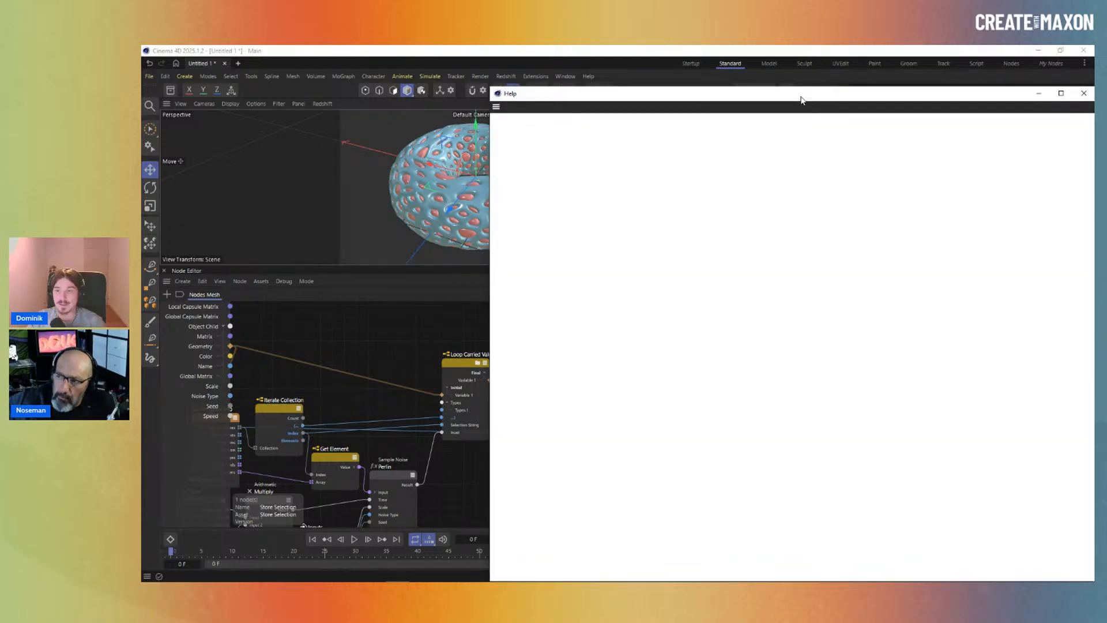
pyautogui.moveTo(800, 99); pyautogui.dragTo(701, 86)
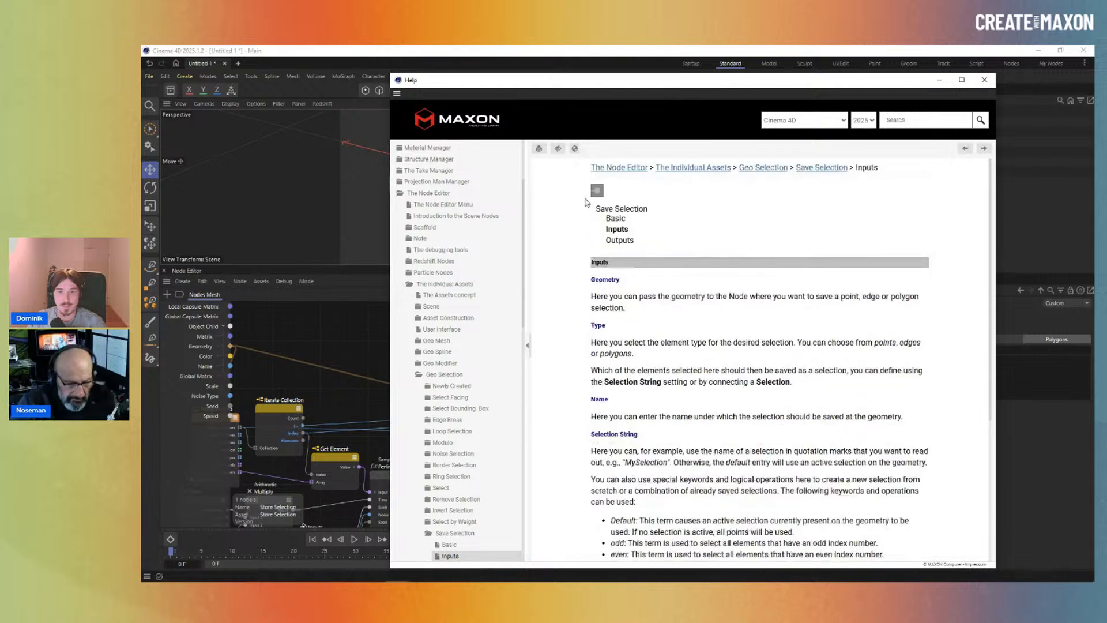
pyautogui.scroll(-2, 485, 531)
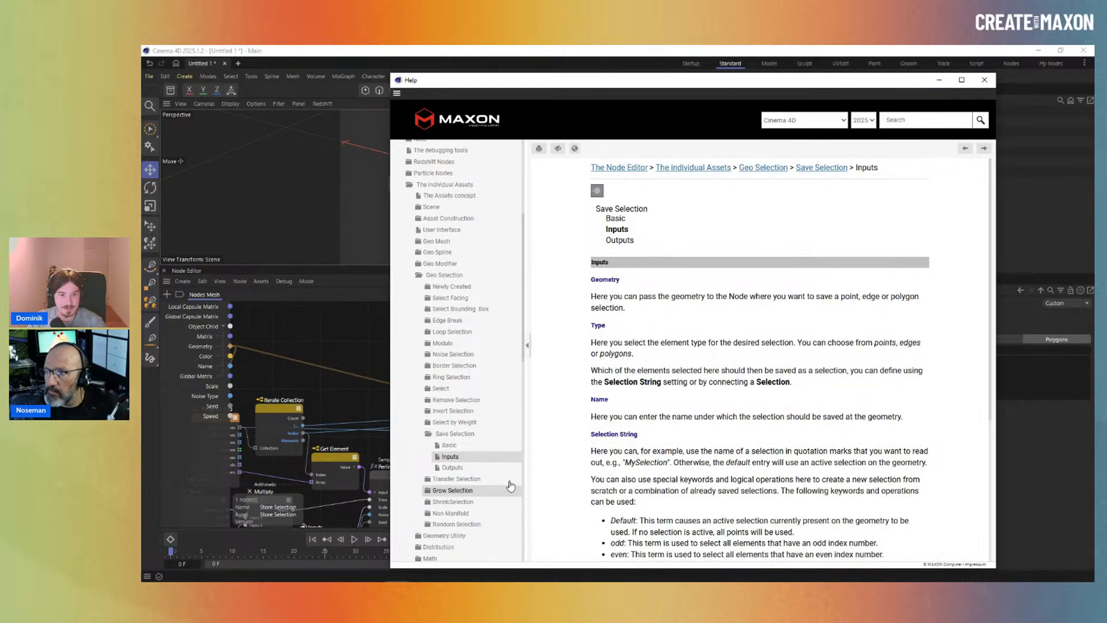
pyautogui.click(465, 437)
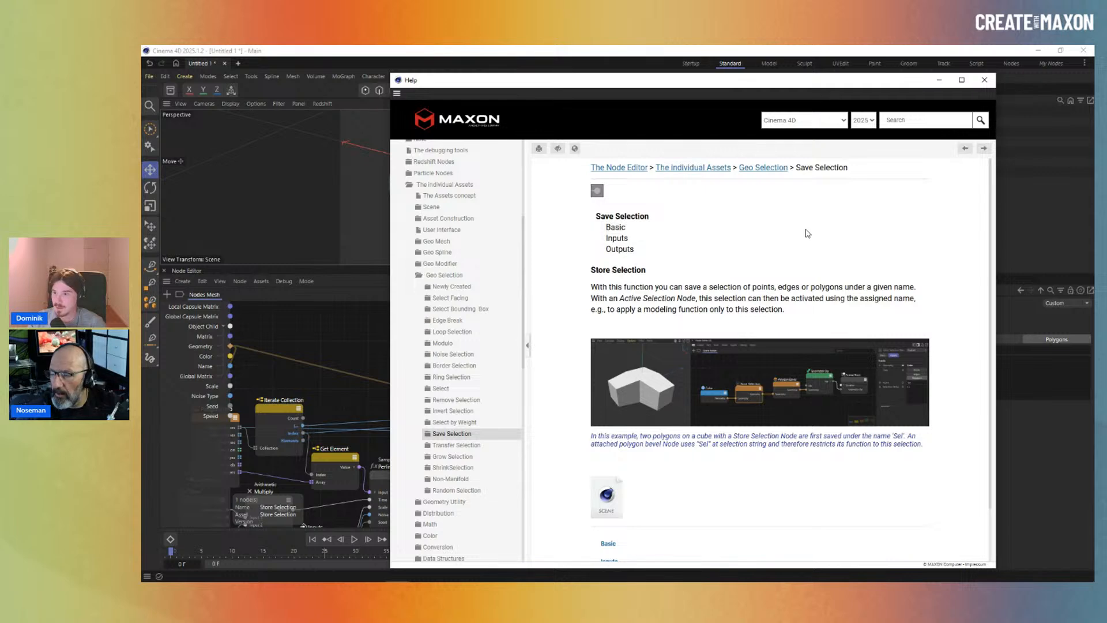
pyautogui.scroll(-1, 720, 334)
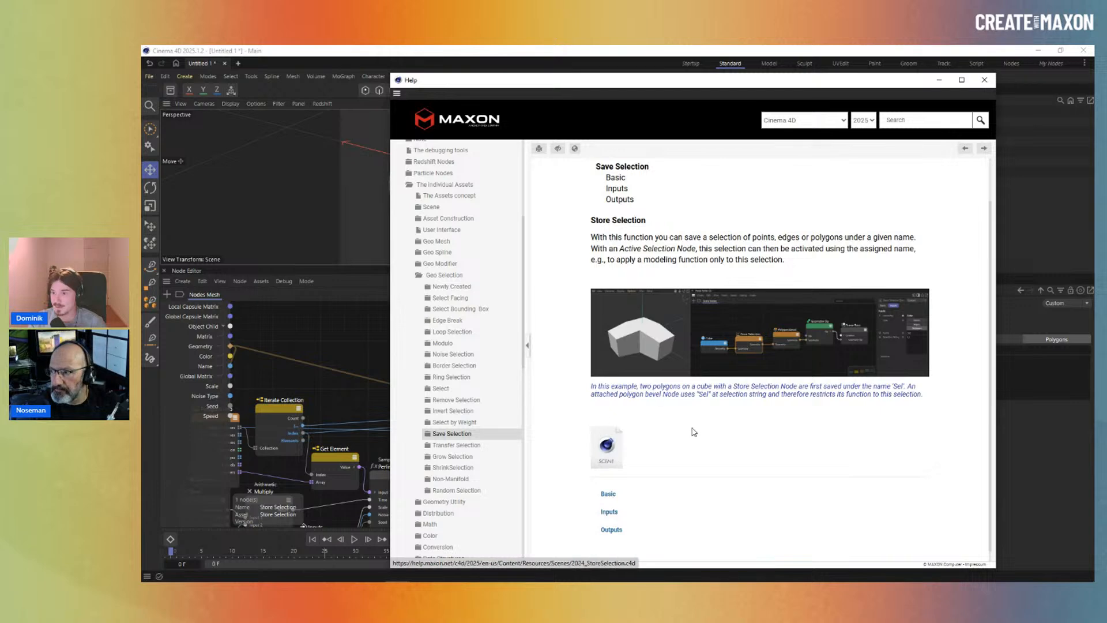
pyautogui.scroll(-1, 794, 478)
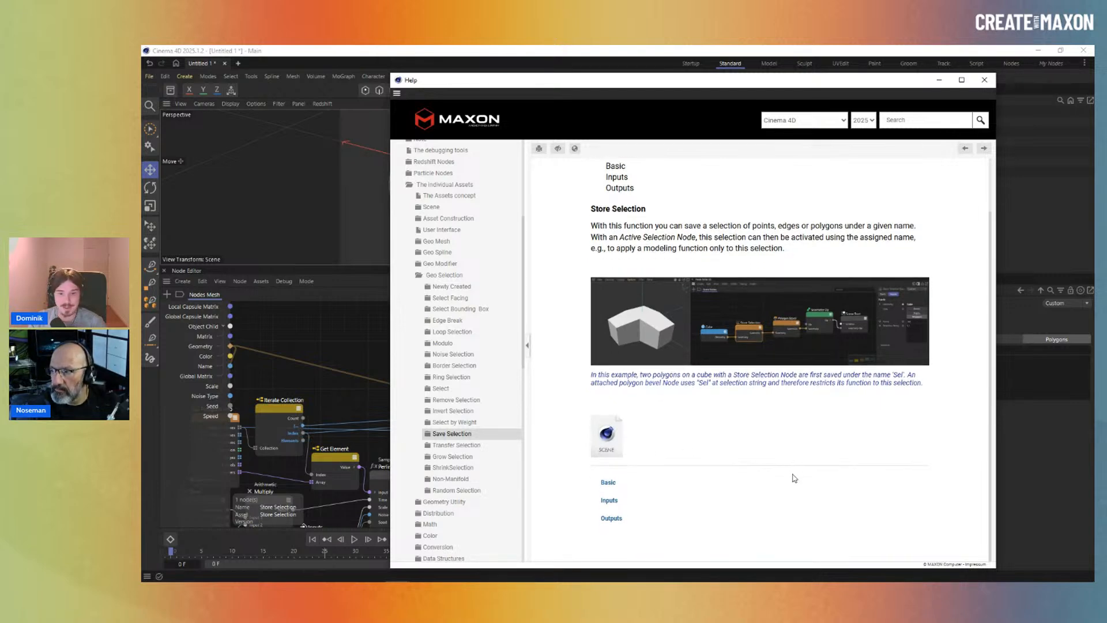
# Read the Basic and Inputs help pages of Save Selection, including the Selection String keywords, and return to its overview.
pyautogui.click(610, 483)
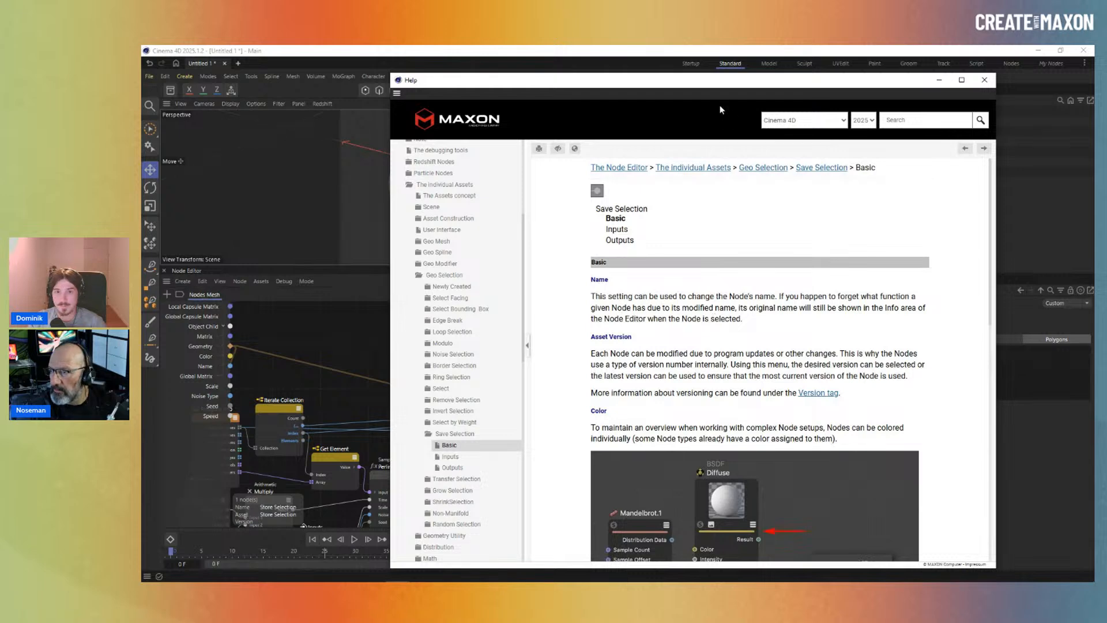
pyautogui.moveTo(730, 80); pyautogui.dragTo(634, 74)
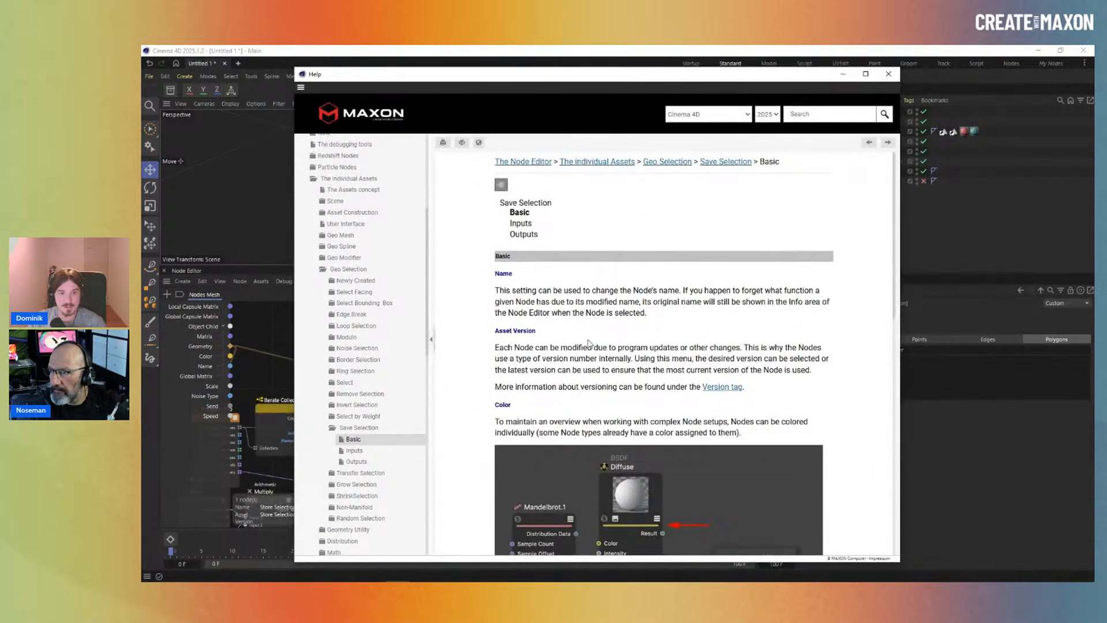
pyautogui.scroll(-5, 589, 343)
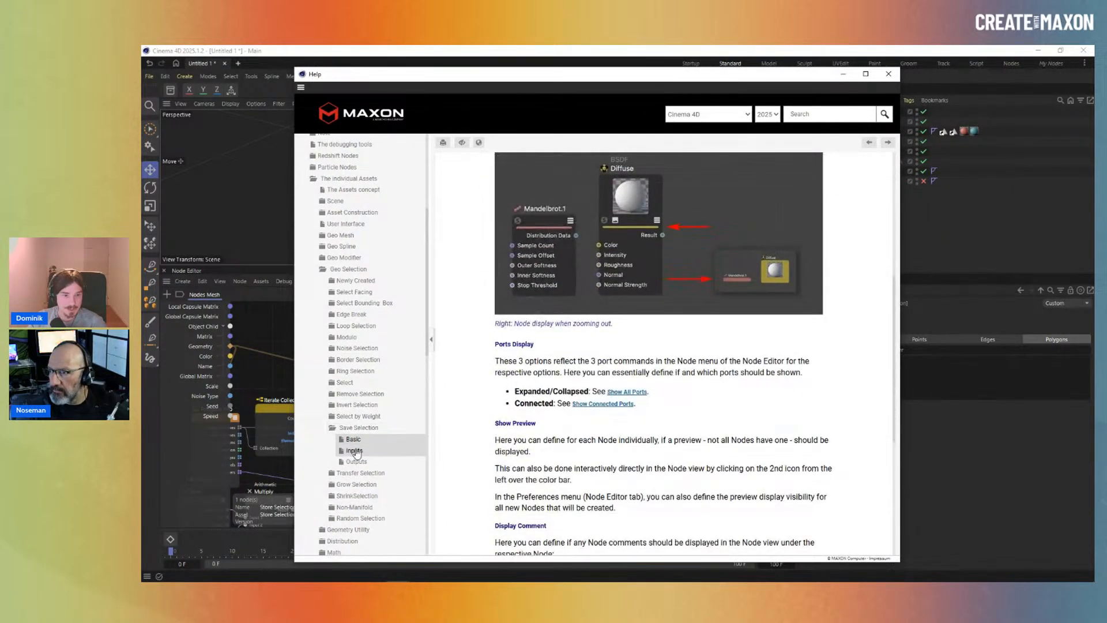
pyautogui.click(354, 450)
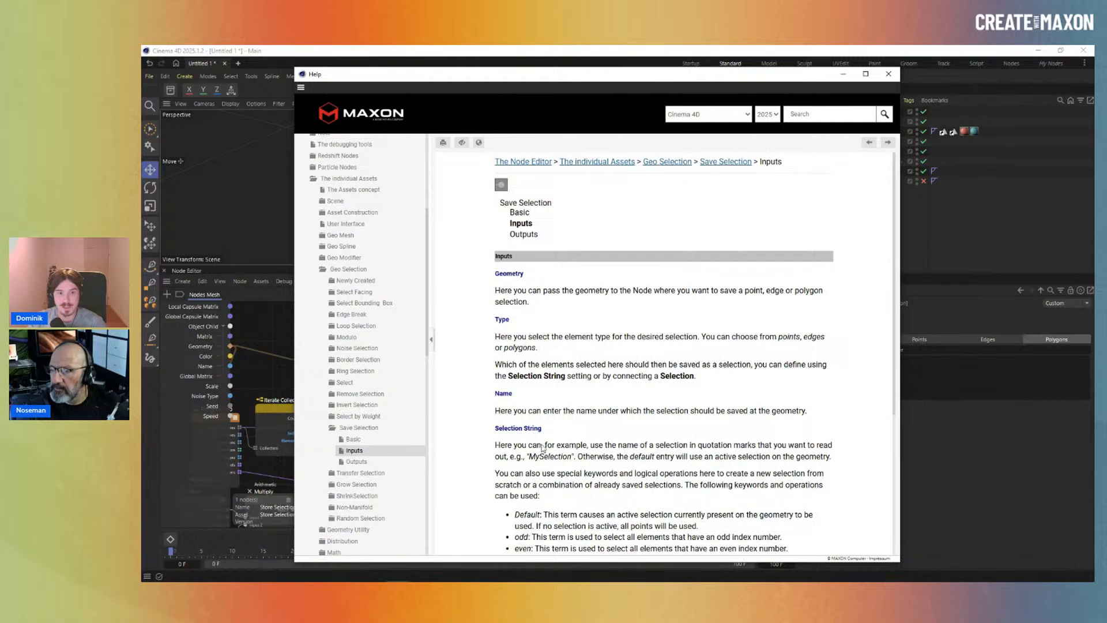
pyautogui.scroll(-4, 543, 448)
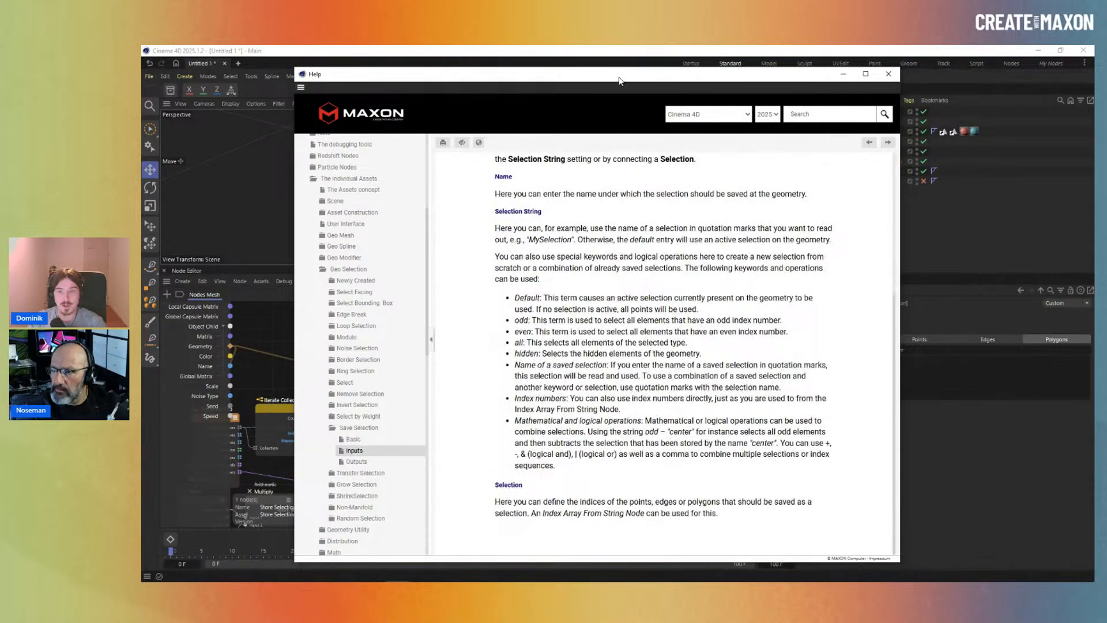
pyautogui.moveTo(619, 80); pyautogui.dragTo(567, 80)
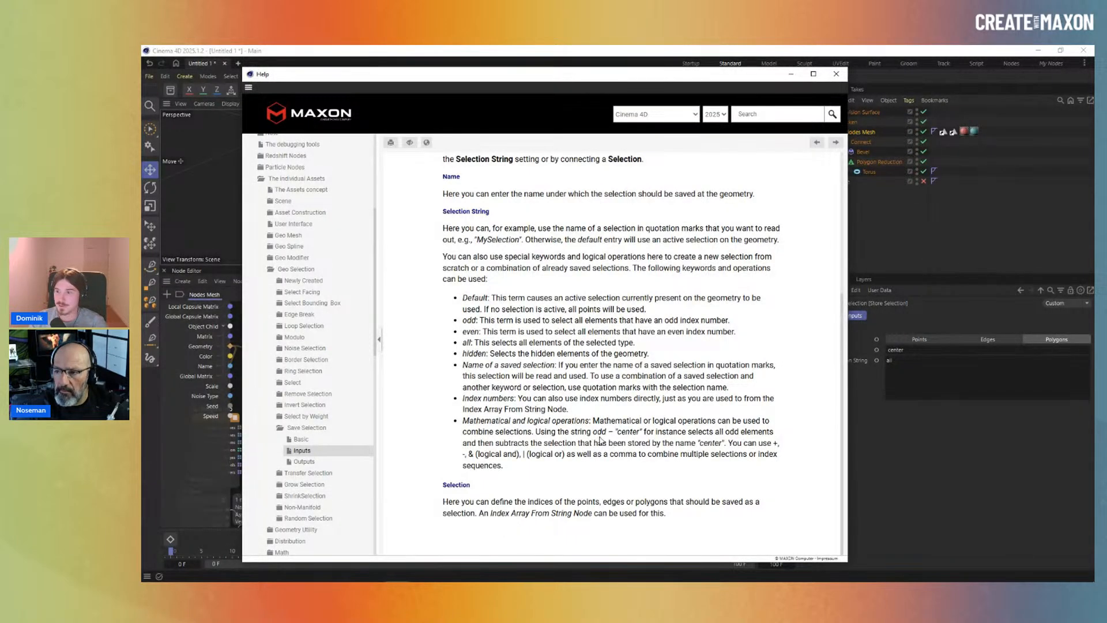
pyautogui.click(304, 427)
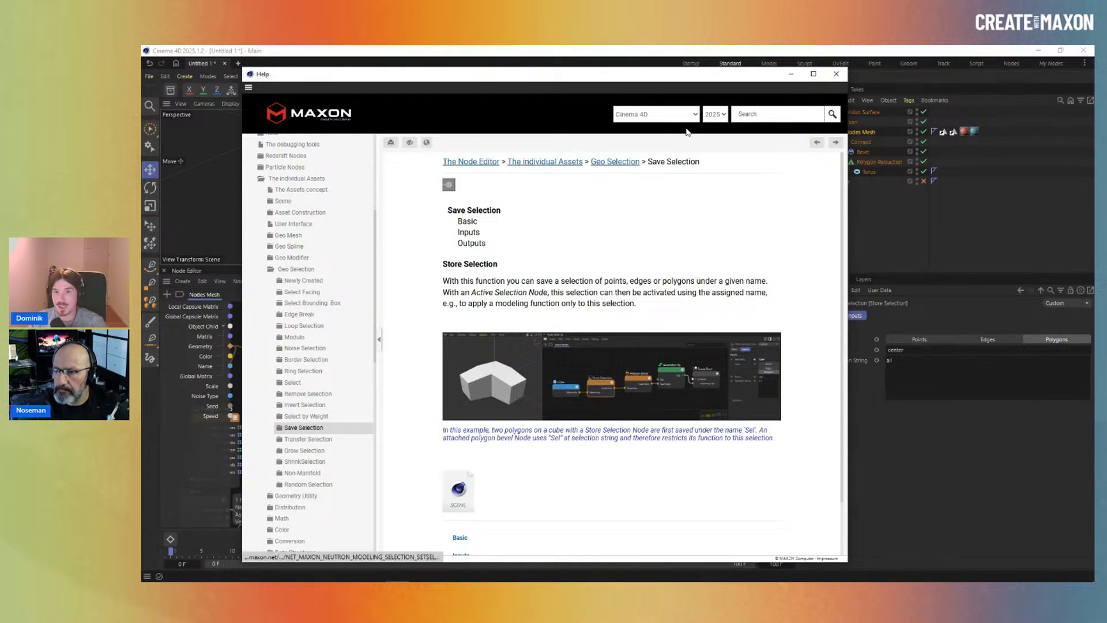
# Close the help and open the Scene Nodes category under Example Scenes > Features in the Asset Browser.
pyautogui.click(835, 74)
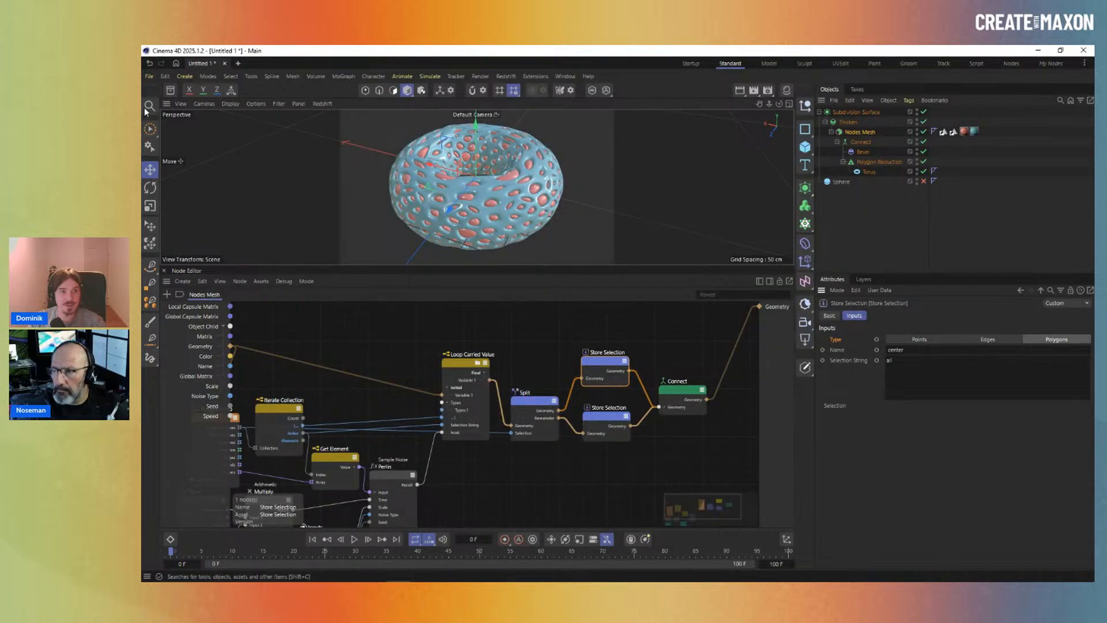
pyautogui.click(170, 90)
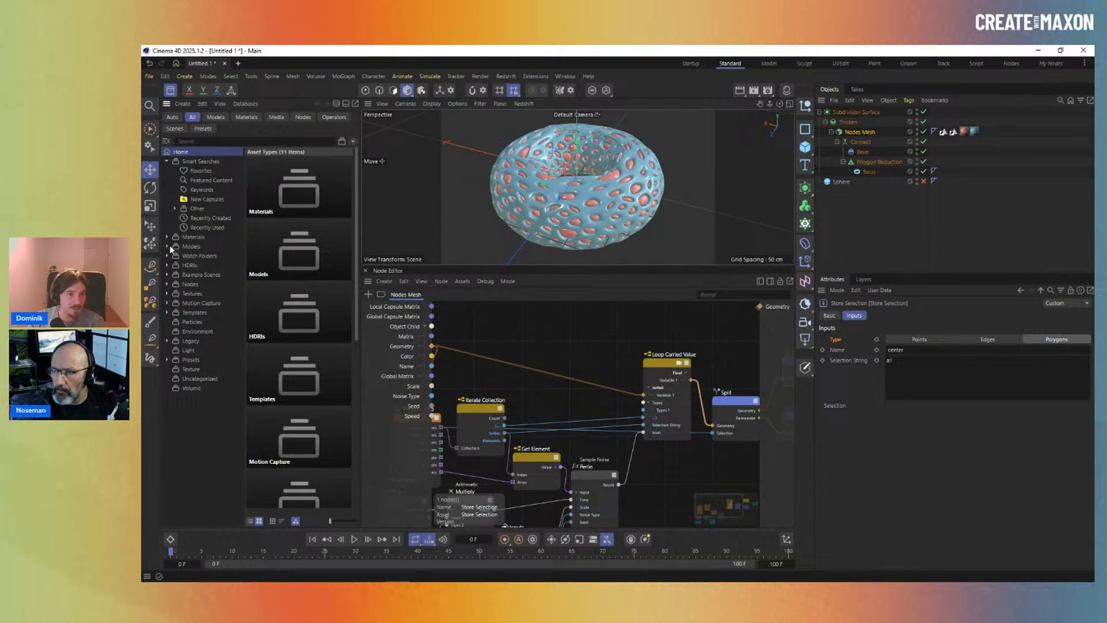
pyautogui.click(166, 274)
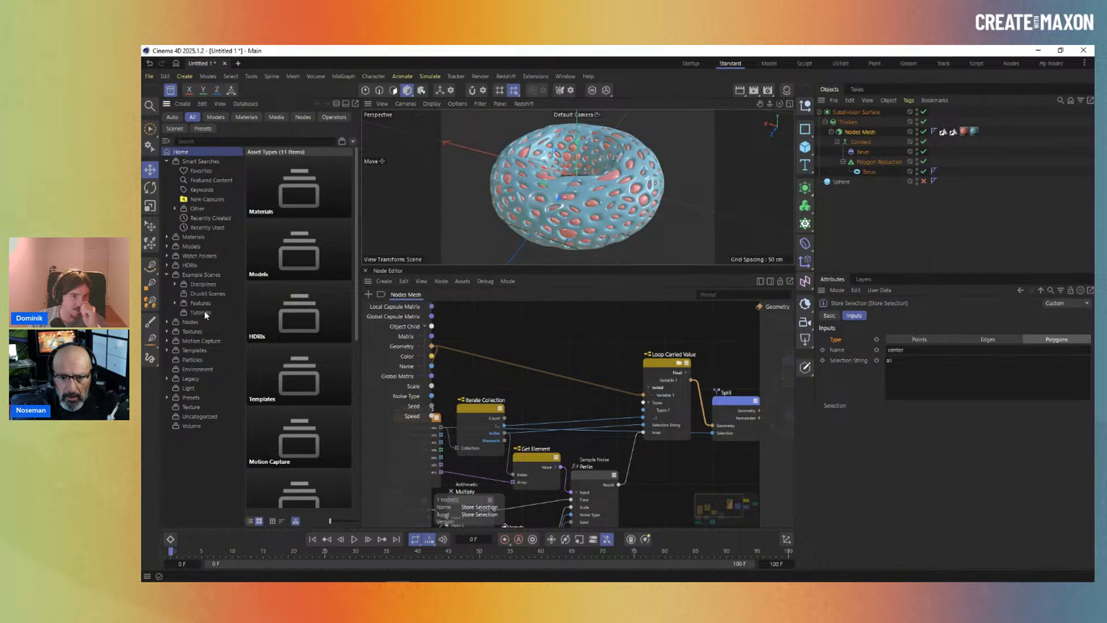
pyautogui.click(183, 302)
pyautogui.click(175, 302)
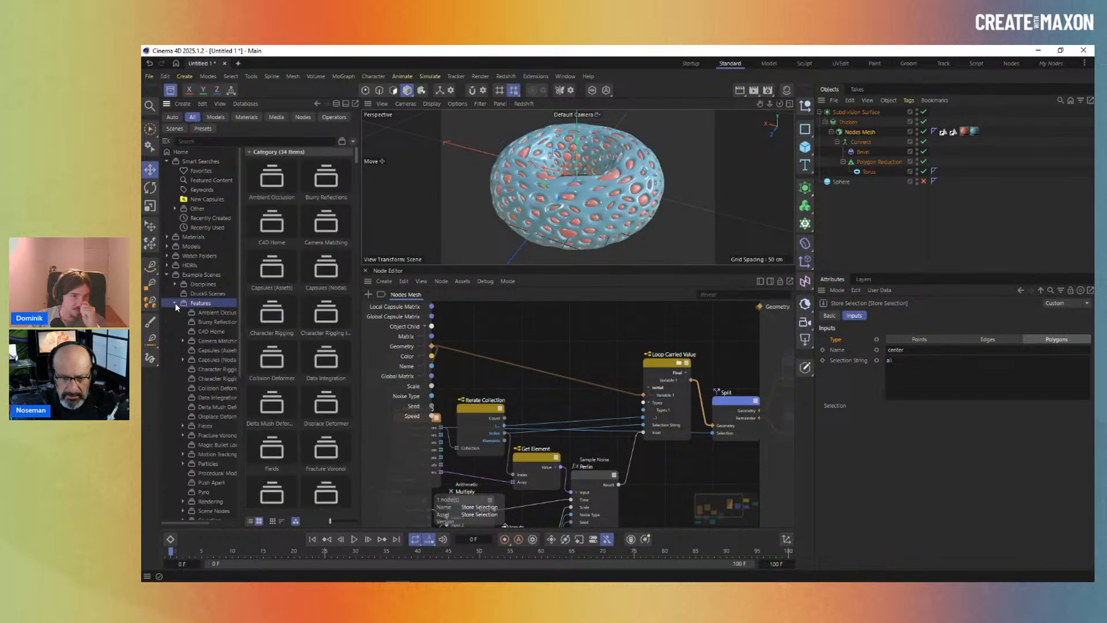
pyautogui.scroll(-6, 203, 366)
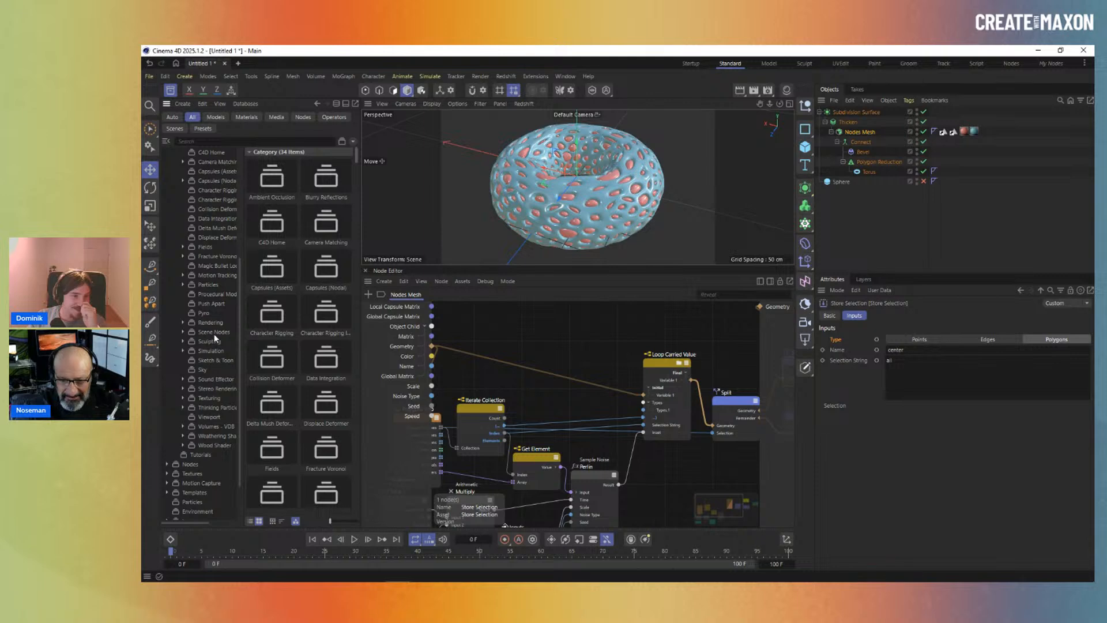
pyautogui.click(213, 333)
pyautogui.scroll(2, 181, 258)
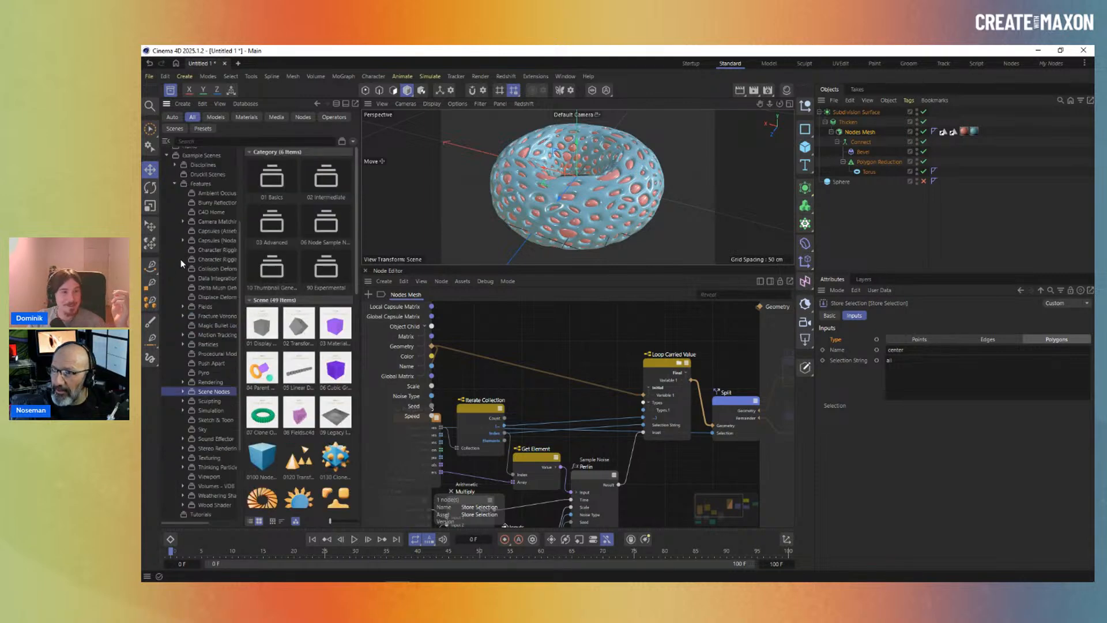
# Look through the Scene Nodes example scenes, then close the Asset Browser.
pyautogui.scroll(2, 181, 258)
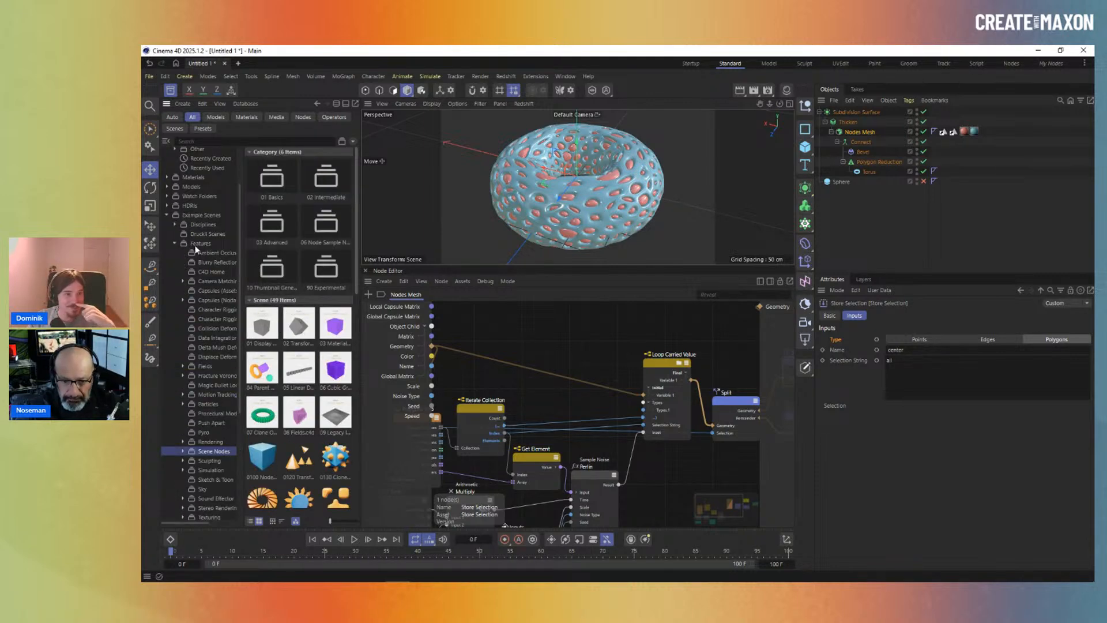
pyautogui.scroll(-5, 321, 318)
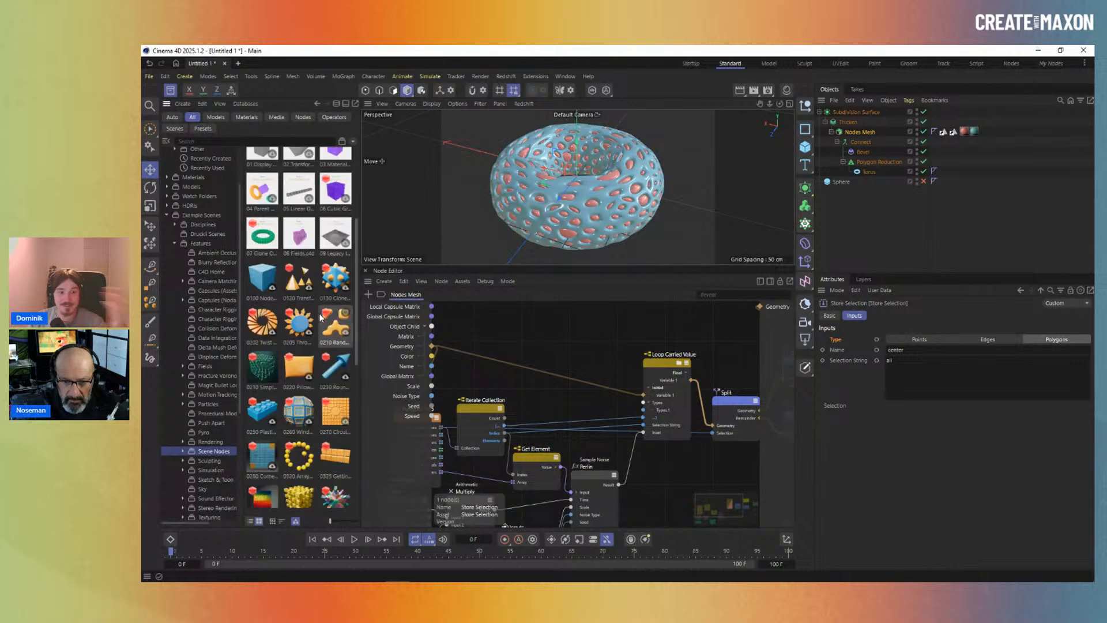
pyautogui.scroll(-5, 320, 317)
pyautogui.scroll(-5, 328, 342)
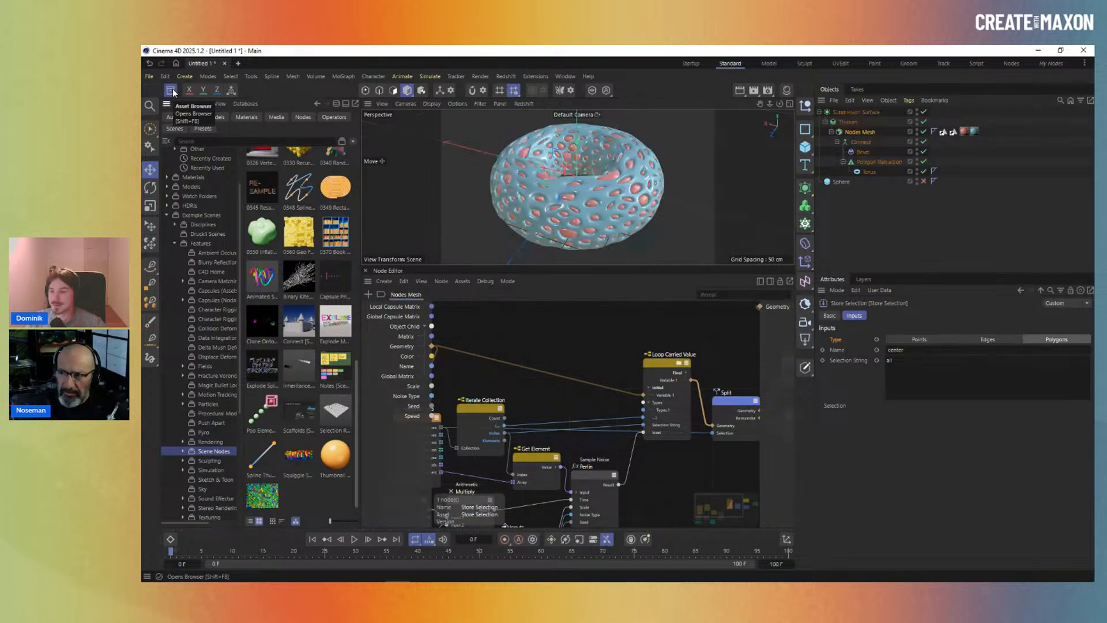
pyautogui.click(171, 90)
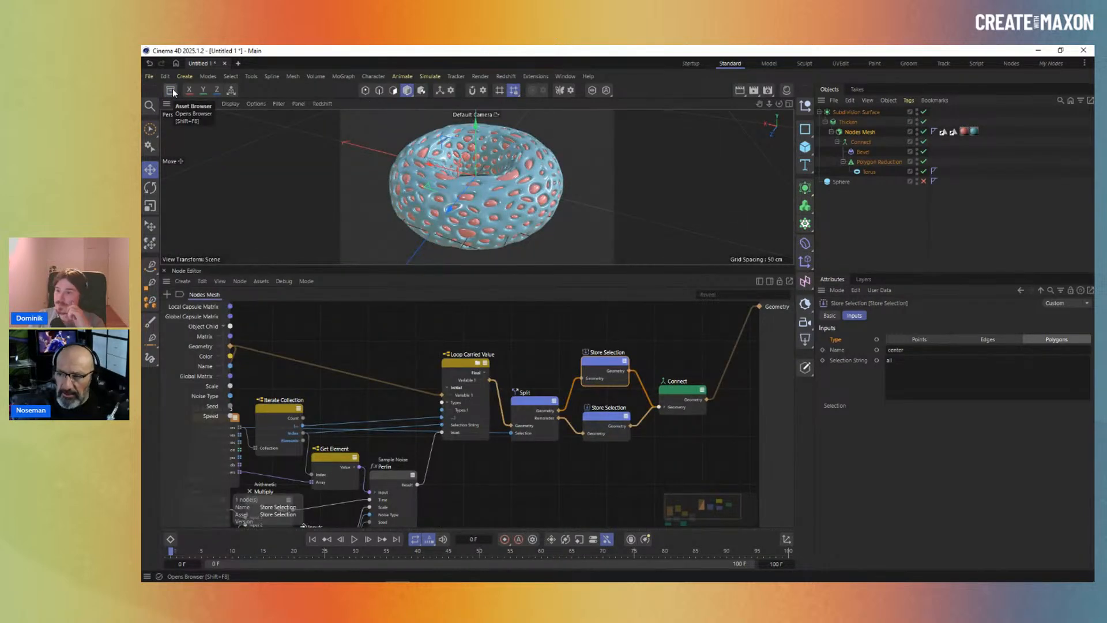
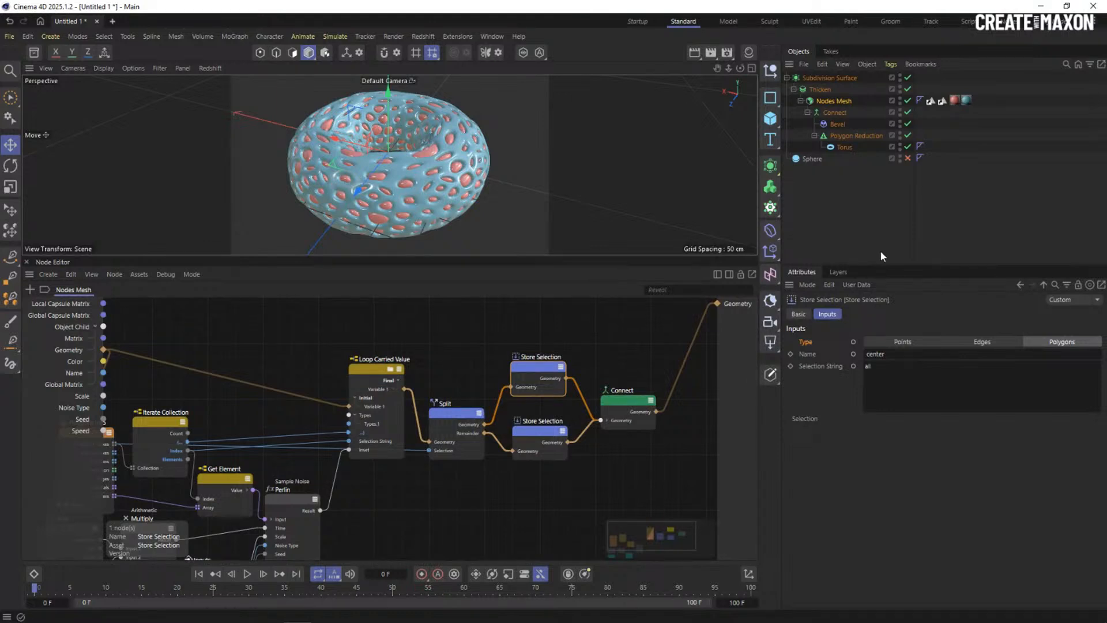
# Switch to the training presentation and advance to the Building the Generator slide of Part 2, Stacking Generator.
pyautogui.hotkey('alt', 'Tab')
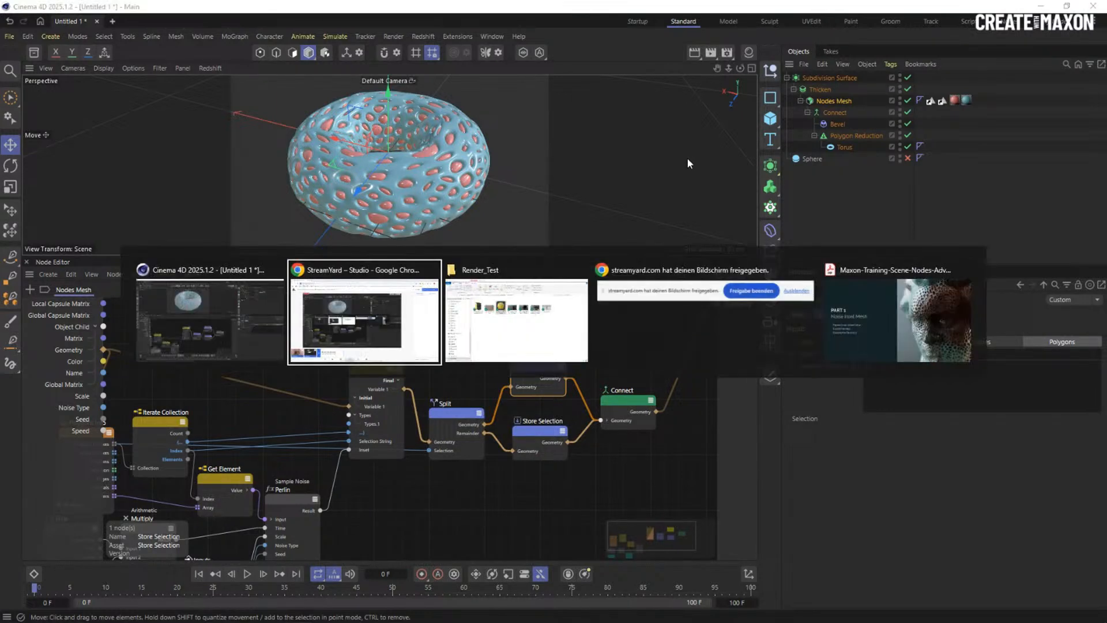
pyautogui.click(905, 321)
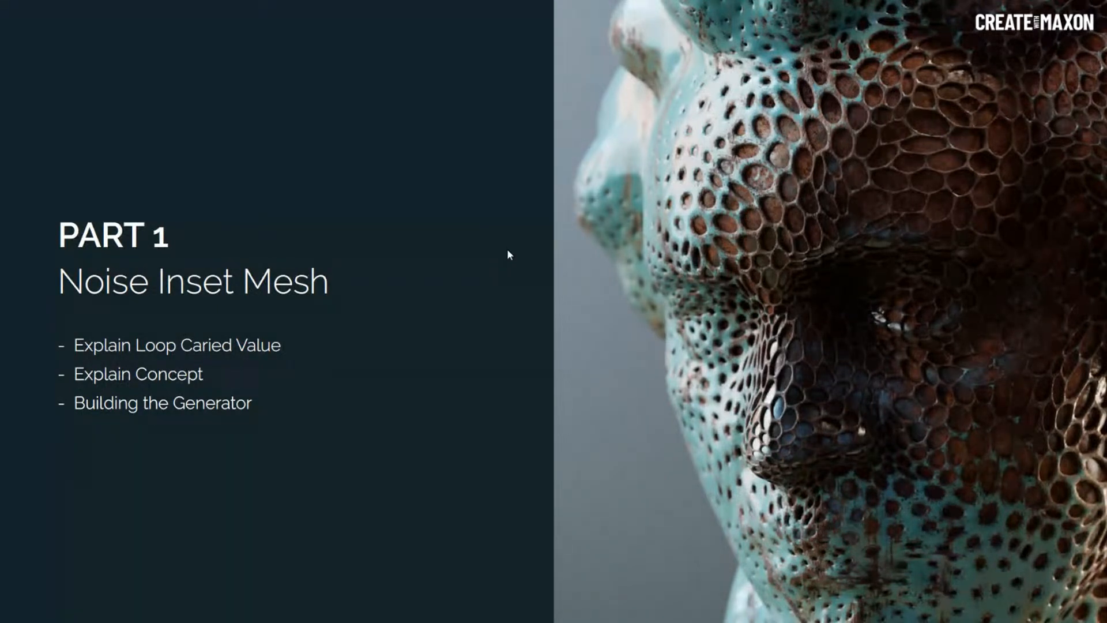
pyautogui.click(482, 242)
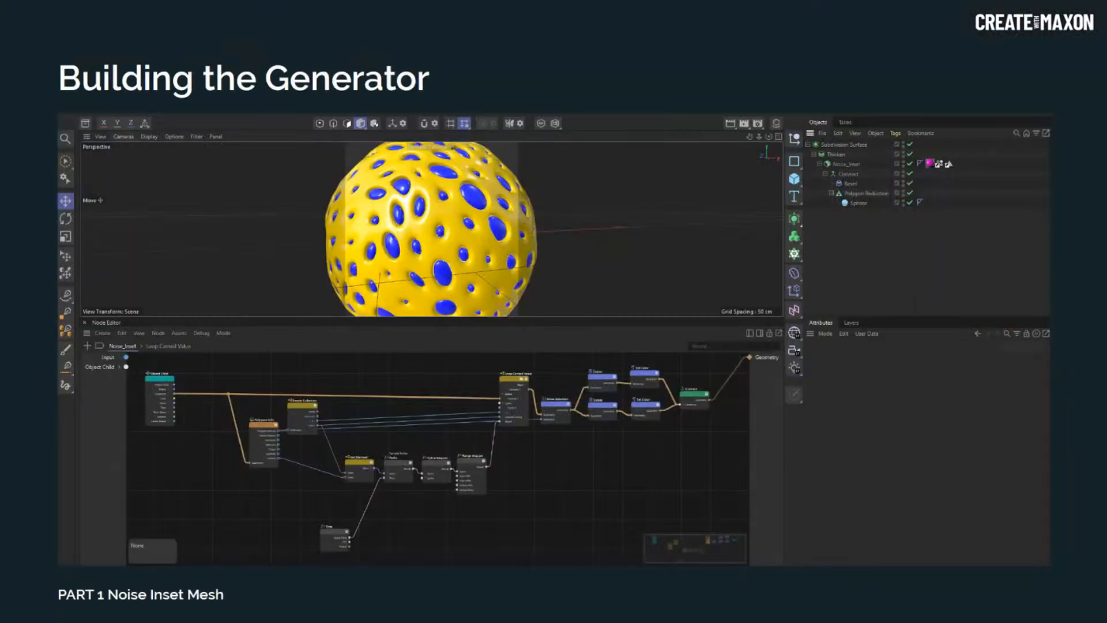
pyautogui.click(506, 242)
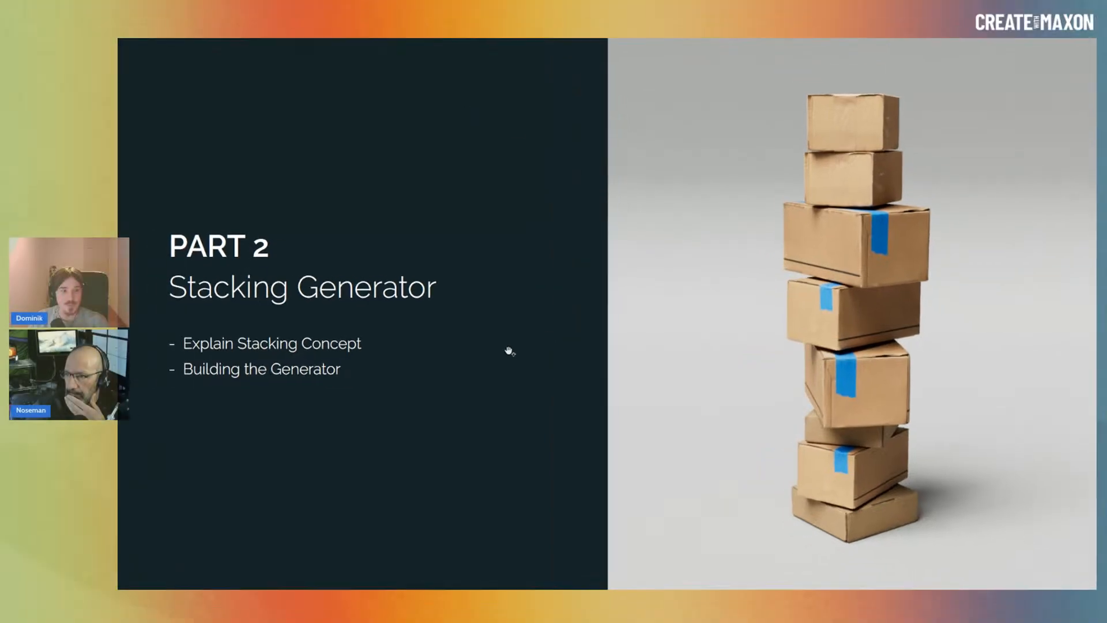
pyautogui.click(415, 355)
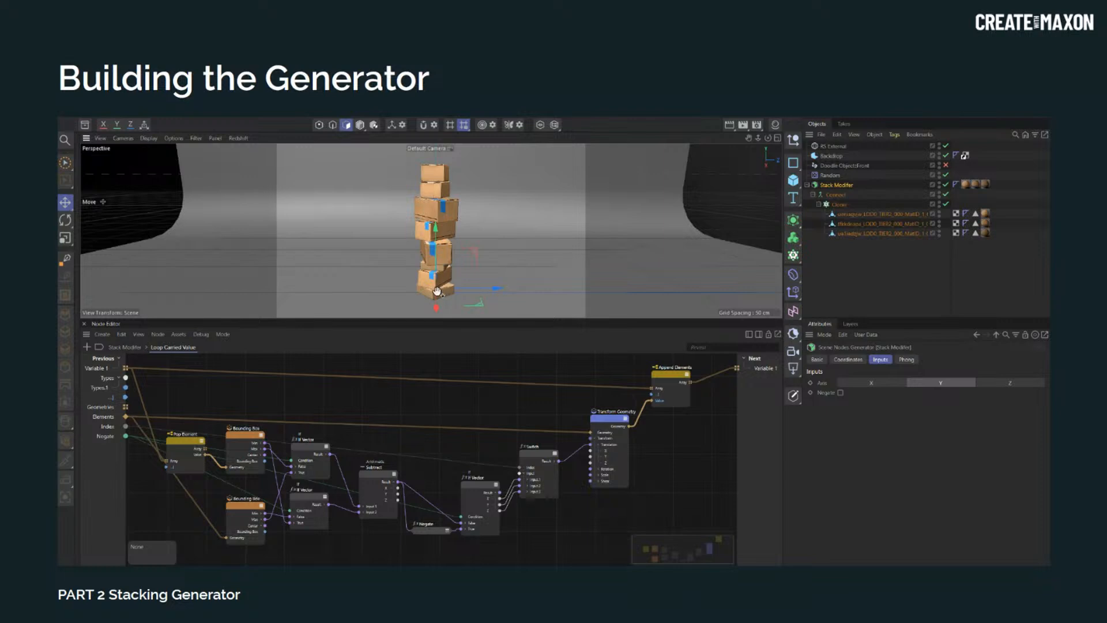
# Switch to Cinema 4D's E_01_Stacking_Modifier.c4d scene, disable the Cloner and enlarge the viewport to examine the three box models.
pyautogui.hotkey('alt', 'Tab')
pyautogui.hotkey('alt', 'Tab')
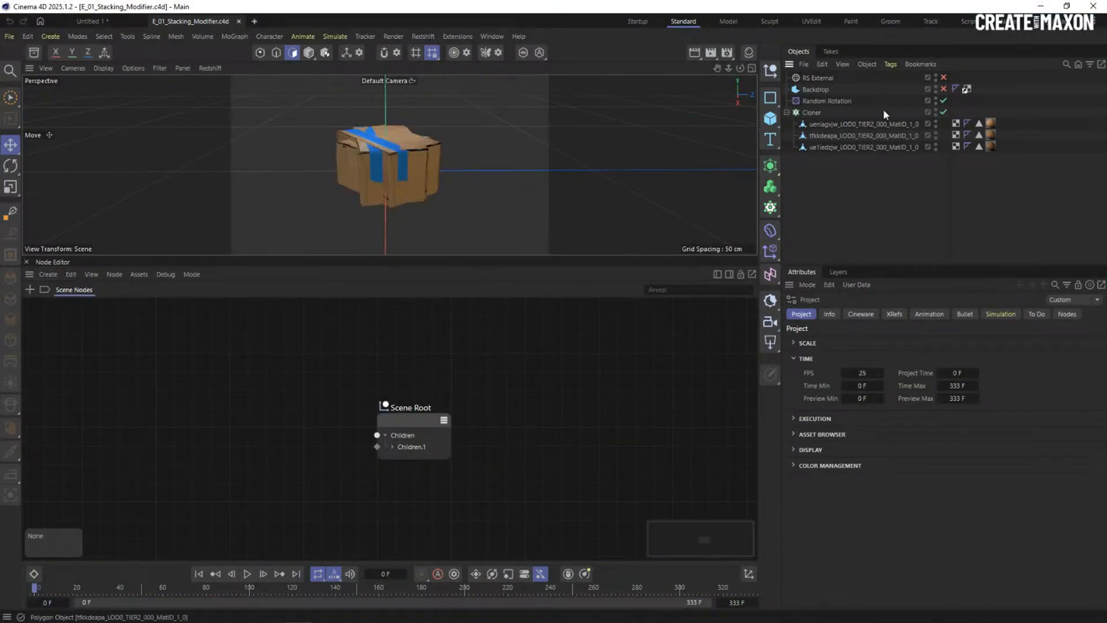
pyautogui.click(943, 112)
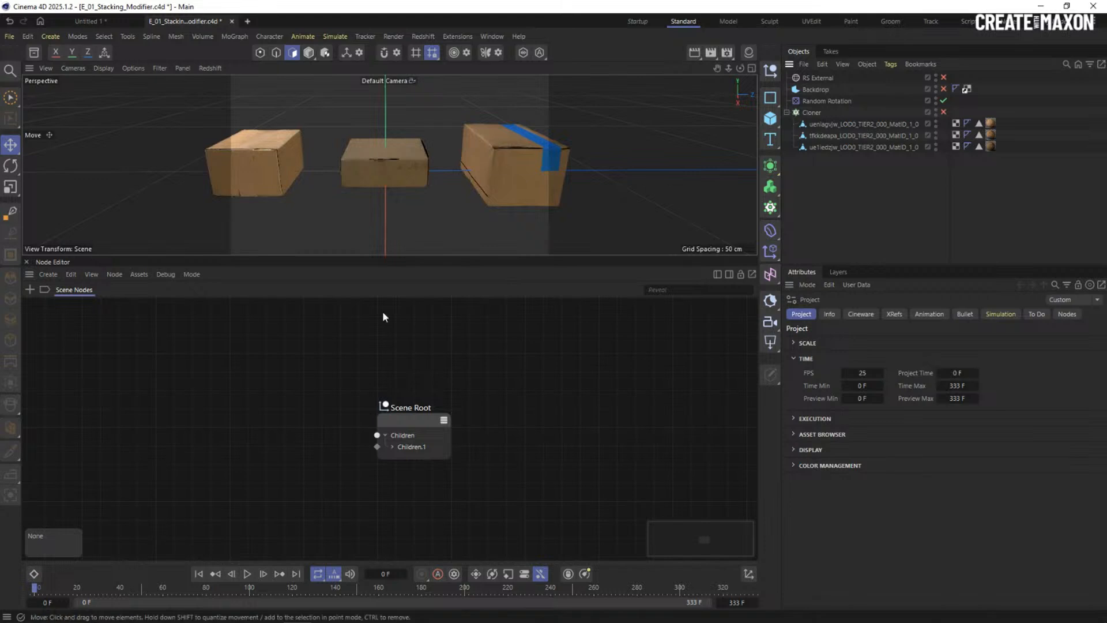
pyautogui.moveTo(239, 256); pyautogui.dragTo(241, 403)
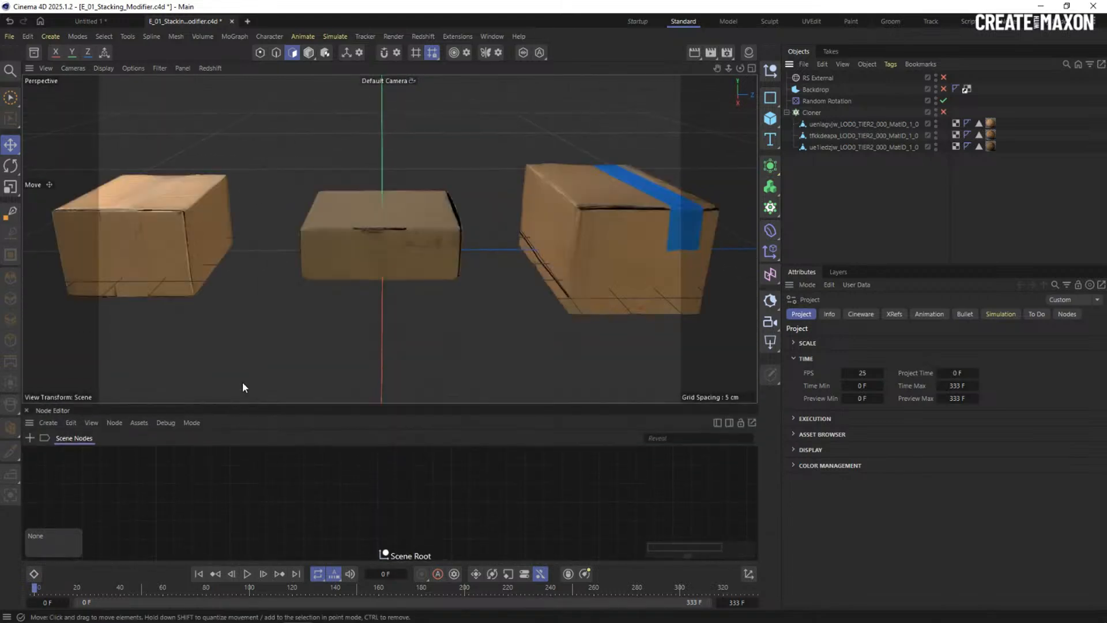
pyautogui.keyDown('alt'); pyautogui.moveTo(321, 308); pyautogui.dragTo(326, 298, button='middle'); pyautogui.keyUp('alt')
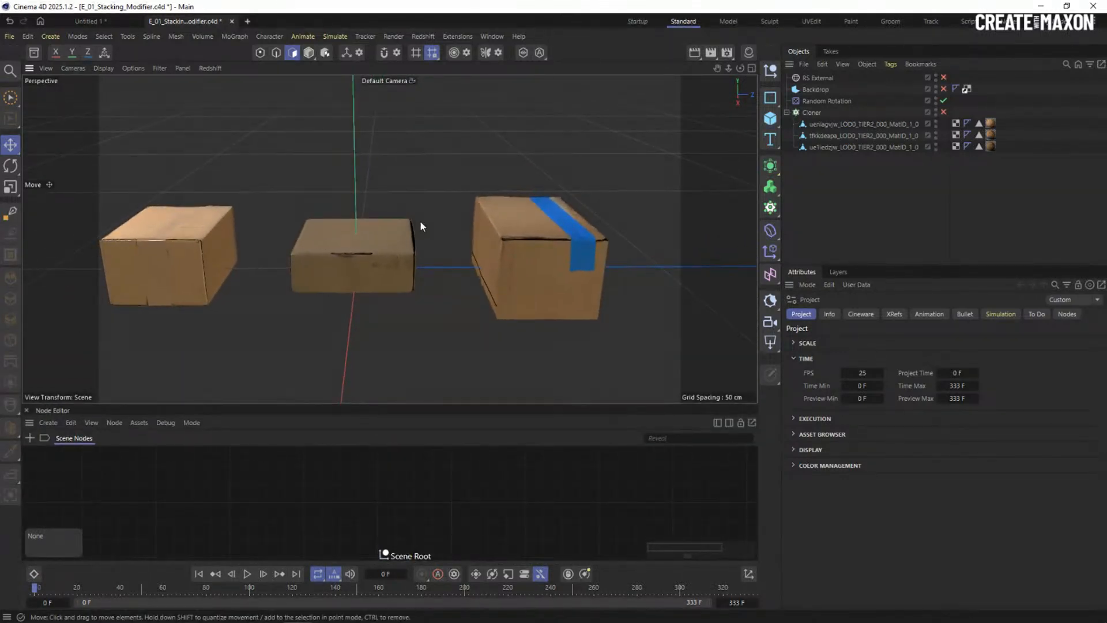
# Re-enable the Cloner and turn the Random Rotation effector off and on to compare the clones.
pyautogui.click(814, 112)
pyautogui.click(942, 112)
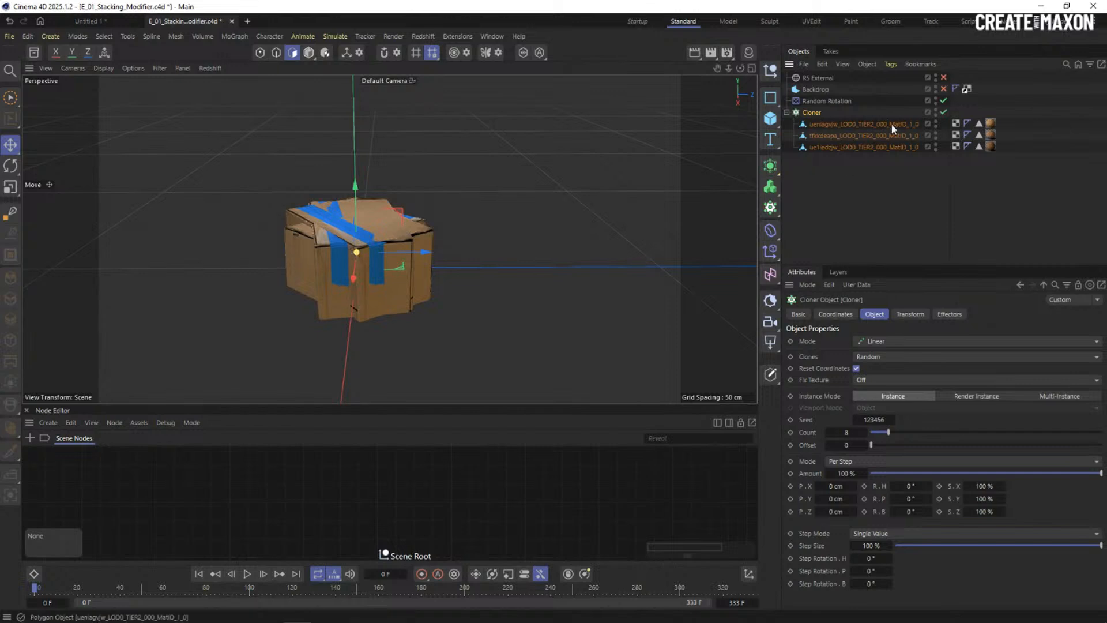
pyautogui.click(818, 101)
pyautogui.click(943, 101)
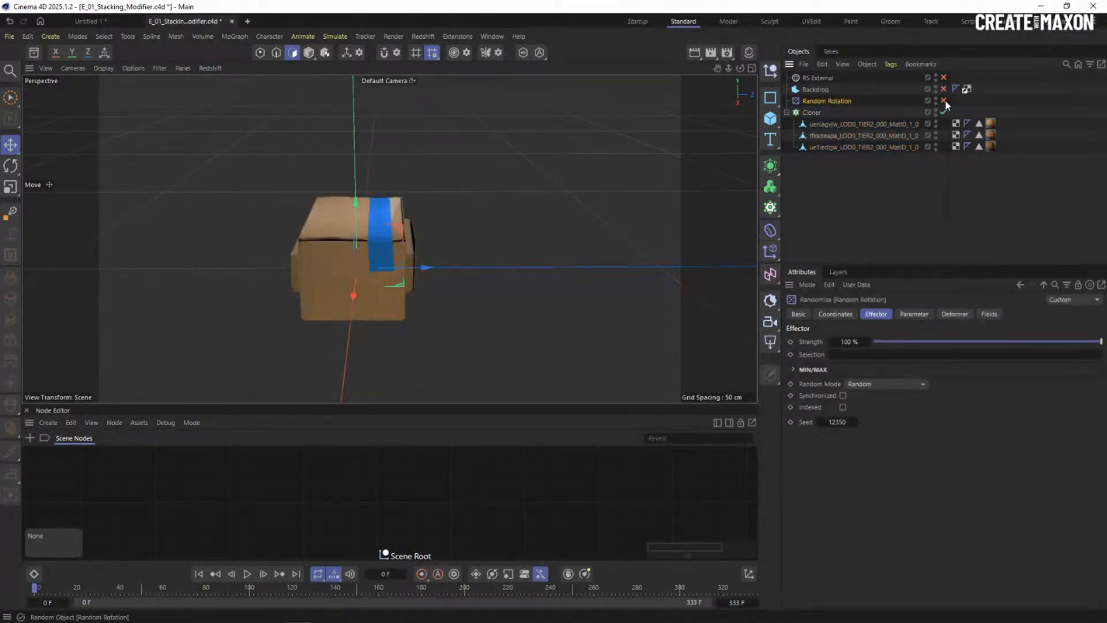
pyautogui.click(943, 100)
pyautogui.click(810, 112)
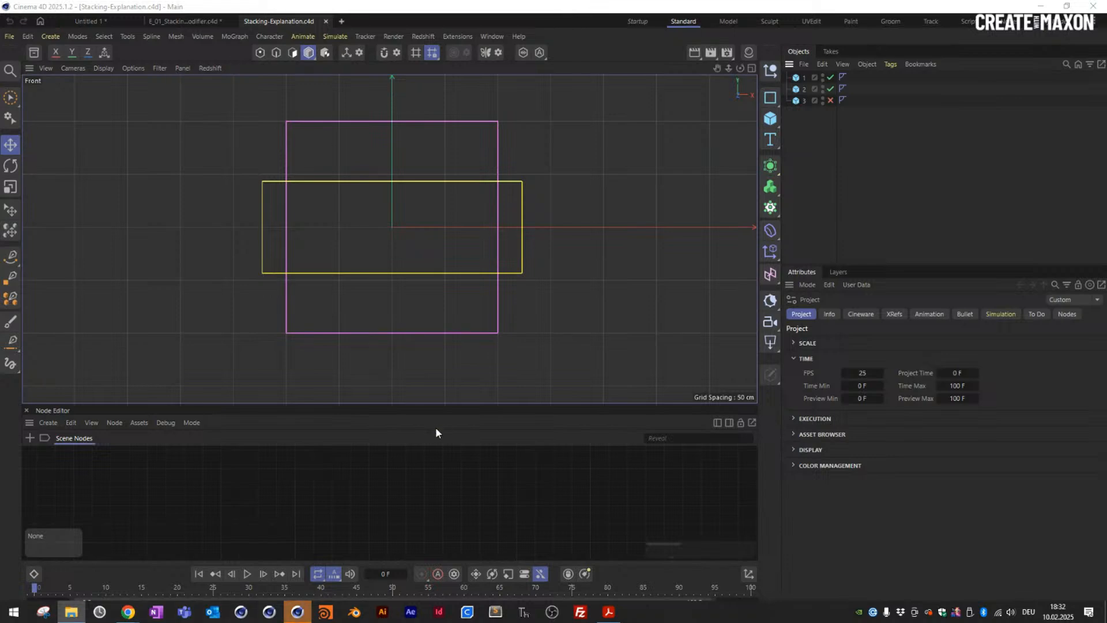
# Close the Node Editor in Stacking-Explanation.c4d and inspect cubes 1, 2 and 3 individually, enabling cube 3 only temporarily.
pyautogui.click(26, 410)
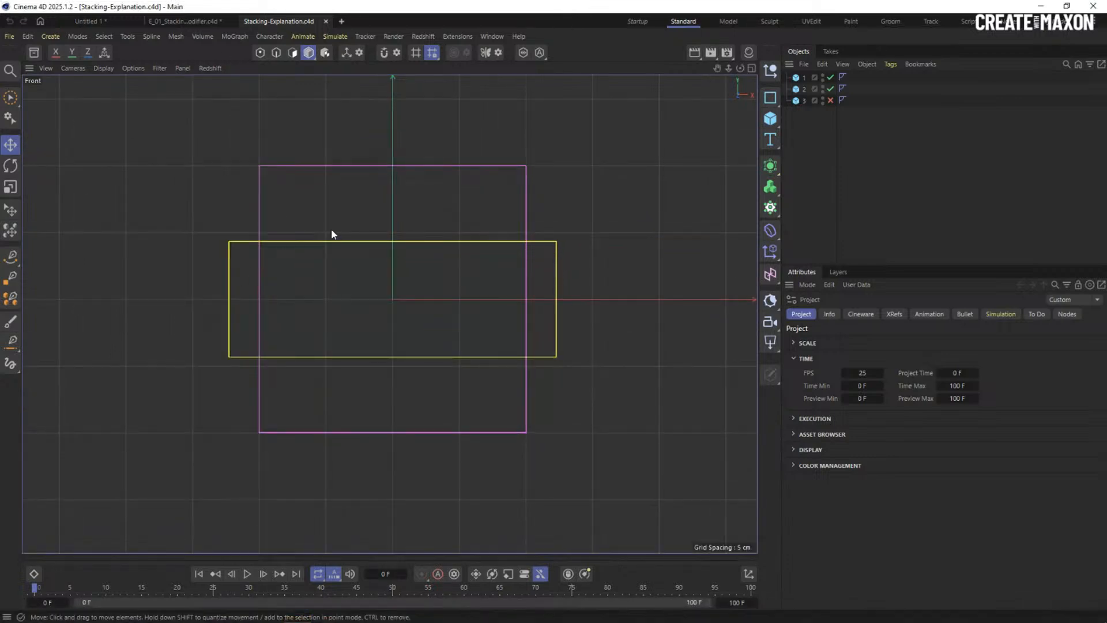
pyautogui.click(830, 99)
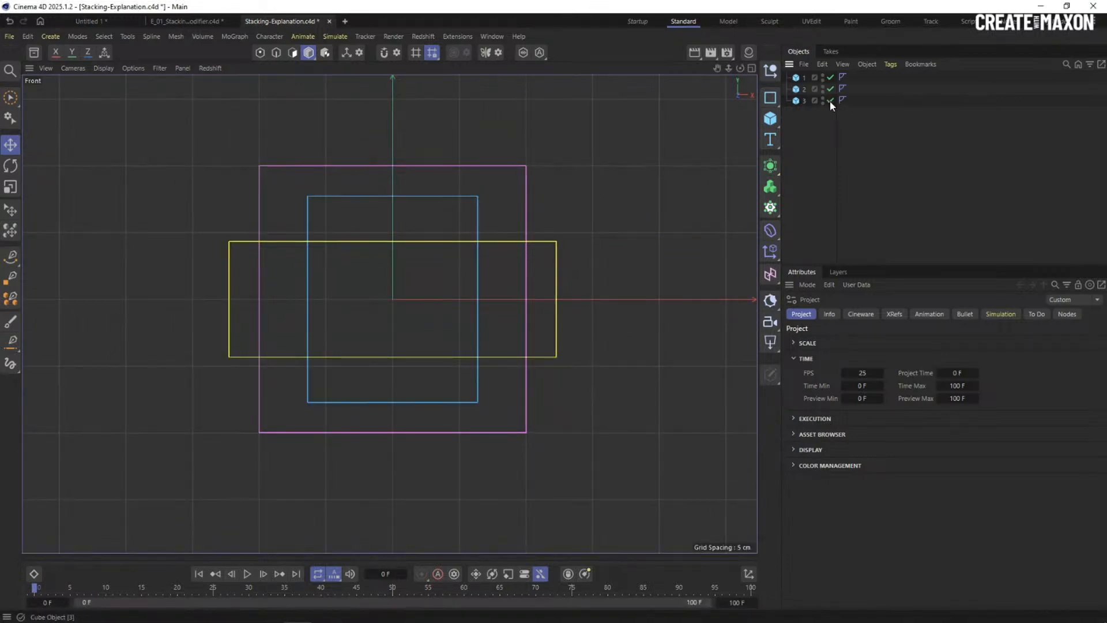
pyautogui.click(530, 287)
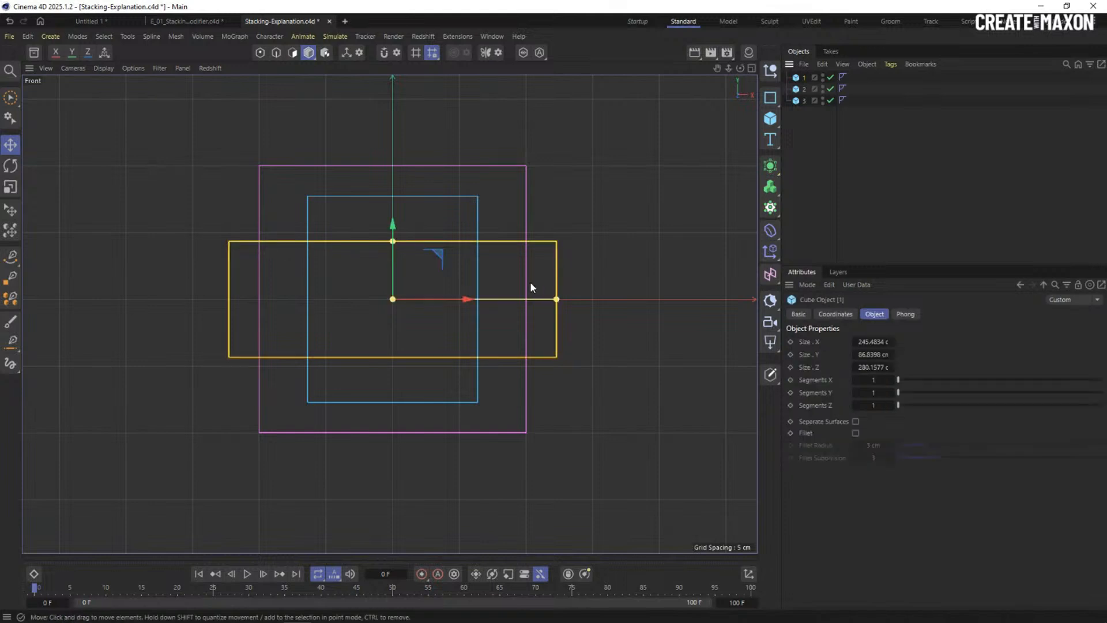
pyautogui.click(516, 171)
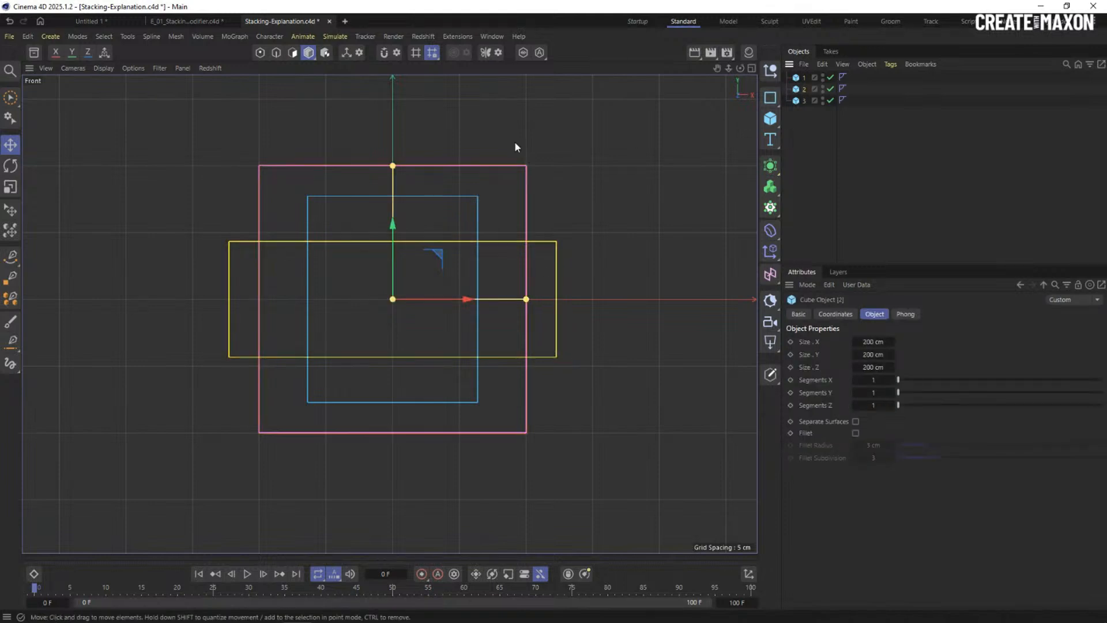
pyautogui.click(803, 100)
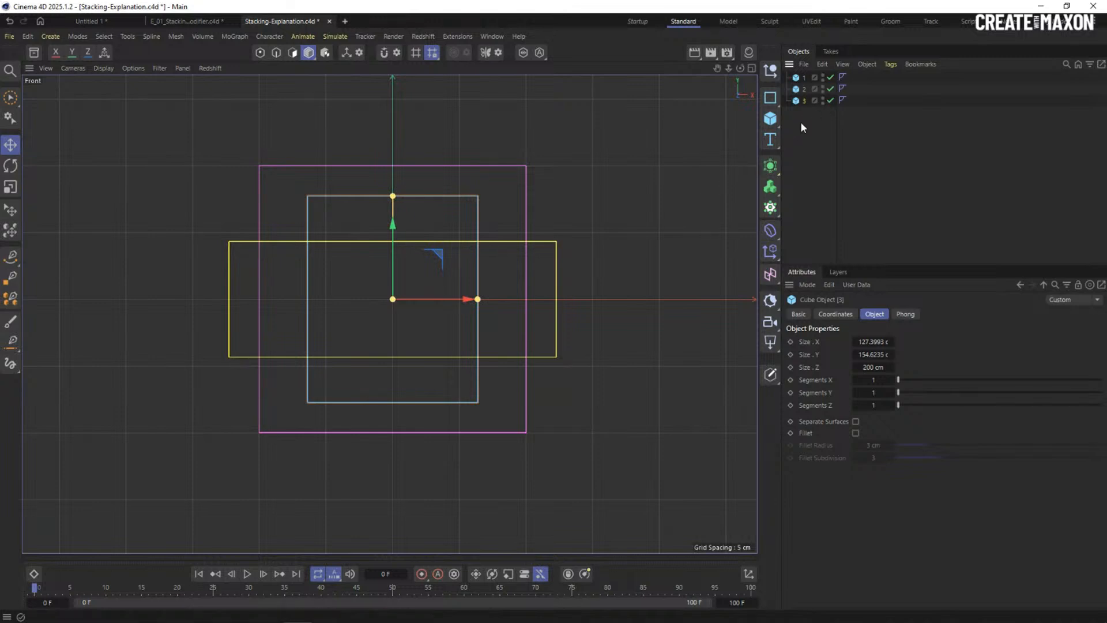
pyautogui.click(830, 100)
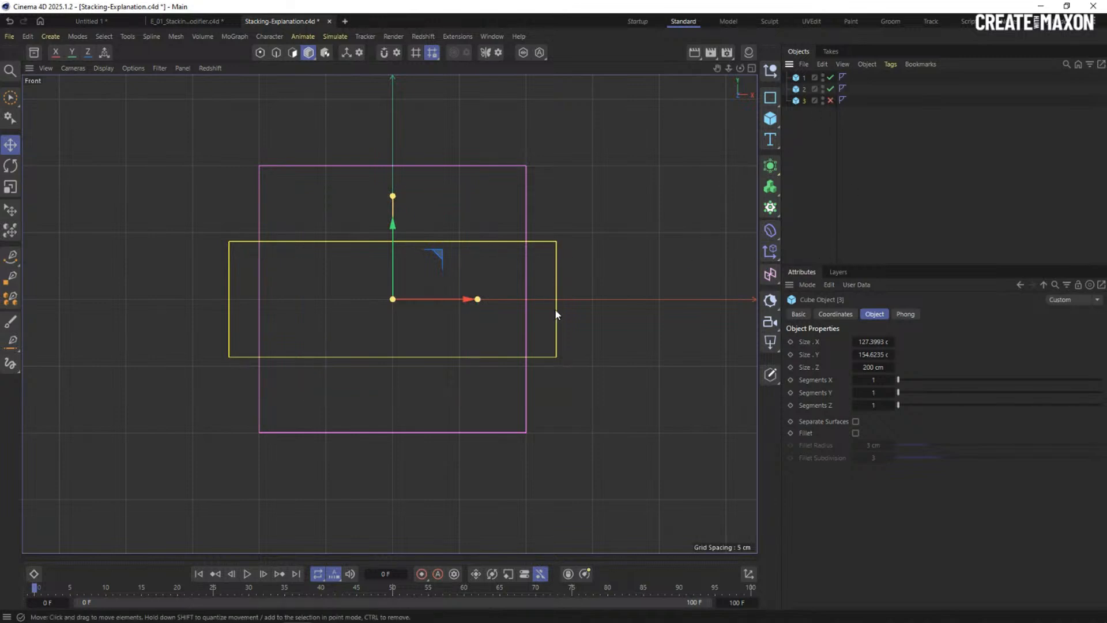
pyautogui.click(556, 276)
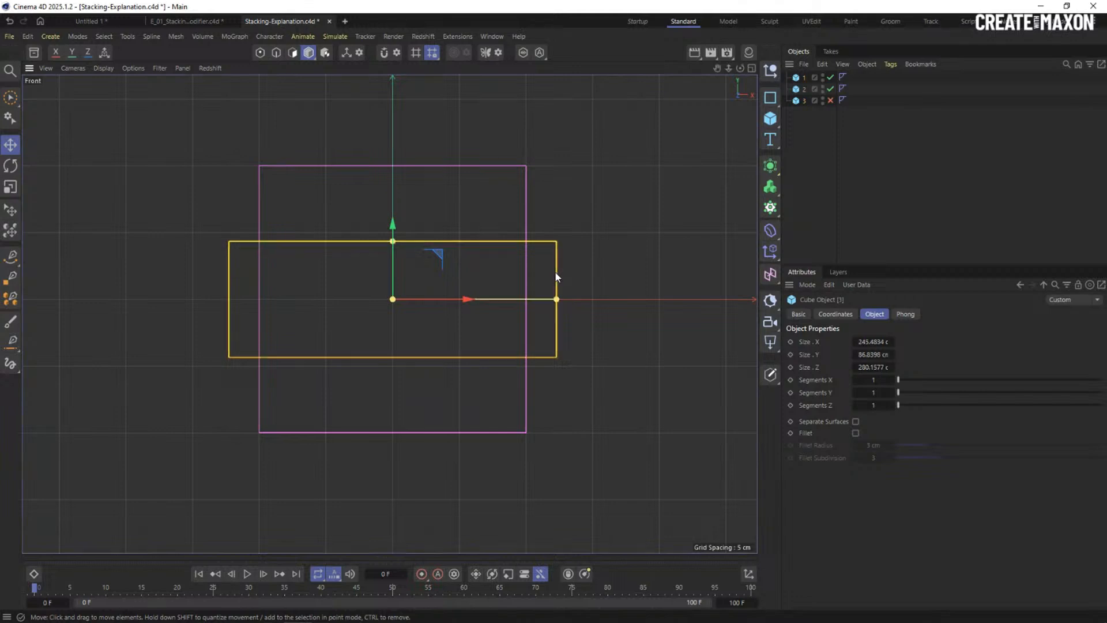
pyautogui.click(525, 189)
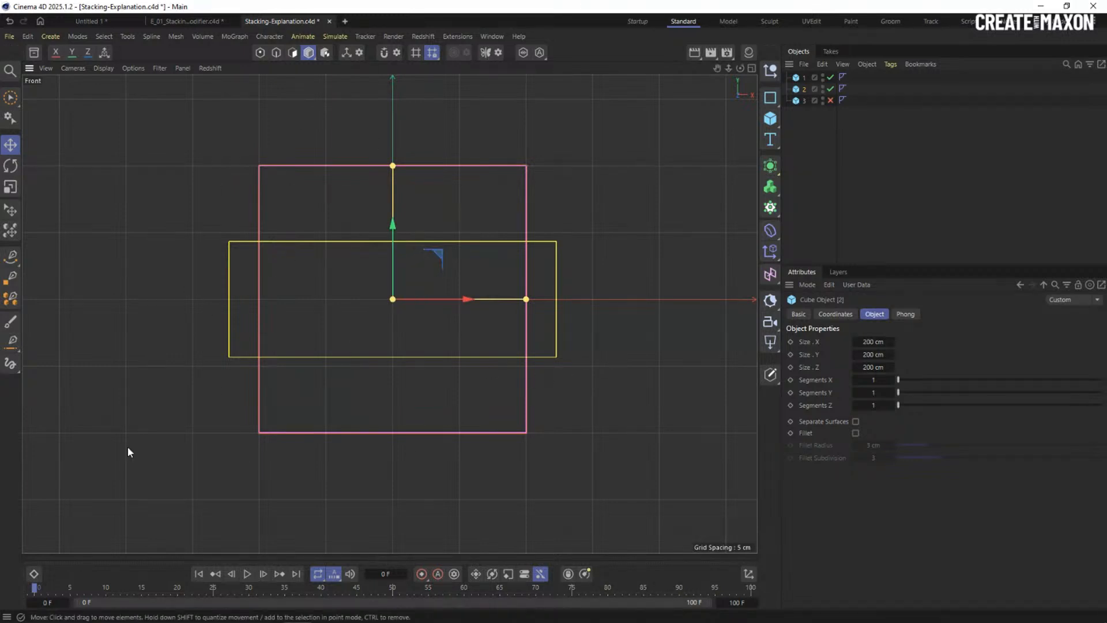
# Select cube 1 and doodle a green line at its top edge with an upward arrow from the centre, labelled 40cm.
pyautogui.click(10, 363)
pyautogui.scroll(-1, 405, 306)
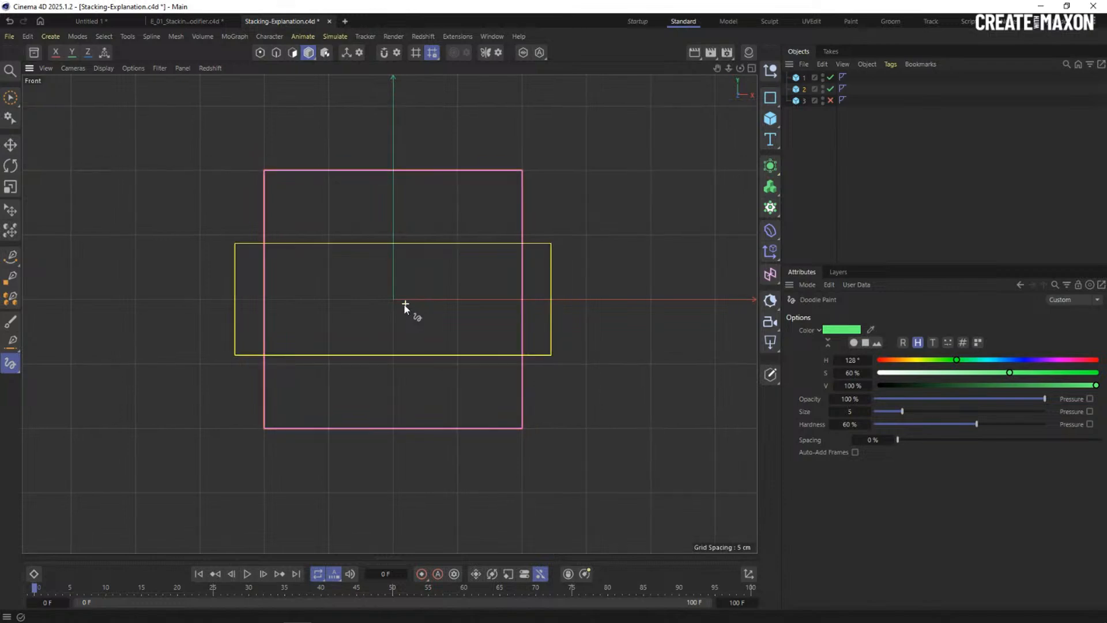
pyautogui.keyDown('alt'); pyautogui.moveTo(410, 306); pyautogui.dragTo(402, 311, button='middle'); pyautogui.keyUp('alt')
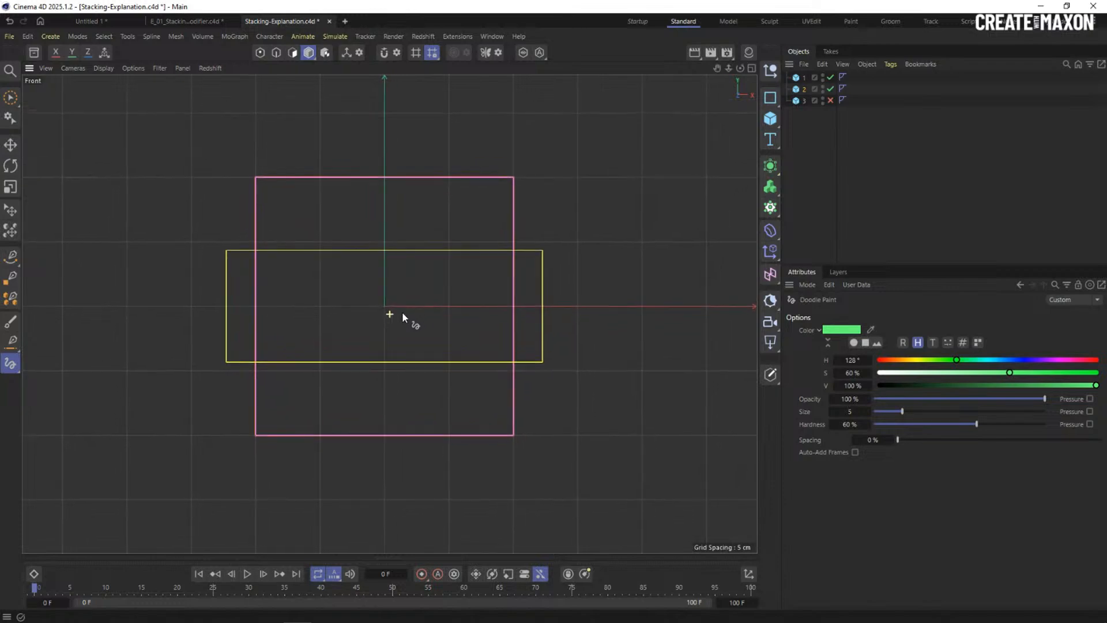
pyautogui.click(803, 79)
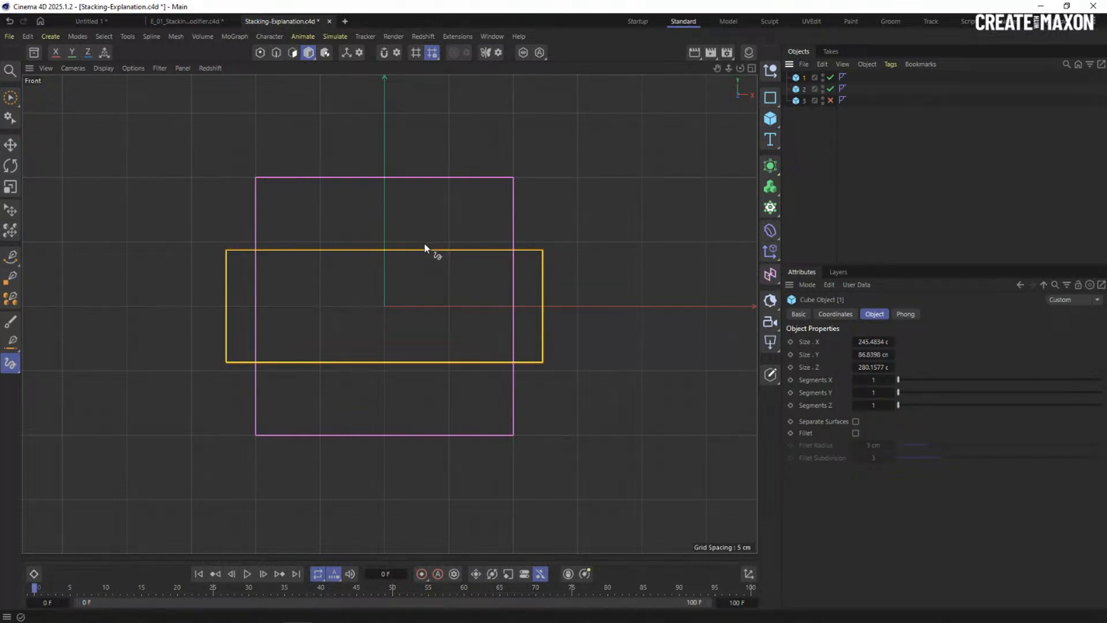
pyautogui.moveTo(526, 250)
pyautogui.mouseDown()
pyautogui.moveTo(548, 251)
pyautogui.moveTo(516, 250)
pyautogui.mouseUp()
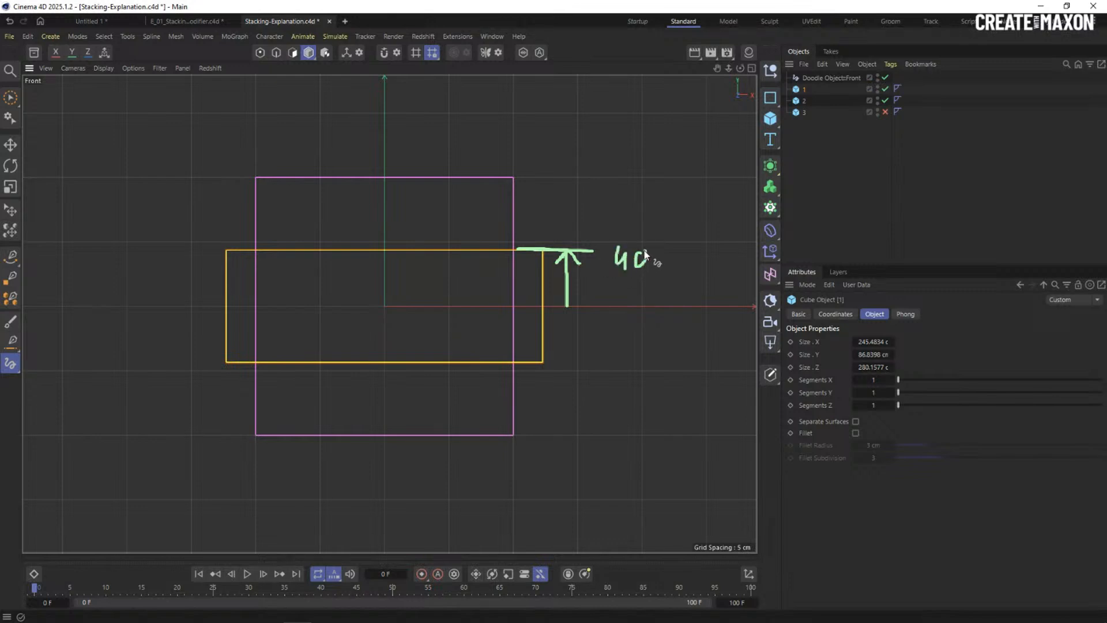
pyautogui.moveTo(666, 264); pyautogui.dragTo(681, 267)
# Select cube 2, set the Doodle Paint hue to 285° and sketch a downward arrow to its bottom edge, labelled -100cm.
pyautogui.click(798, 99)
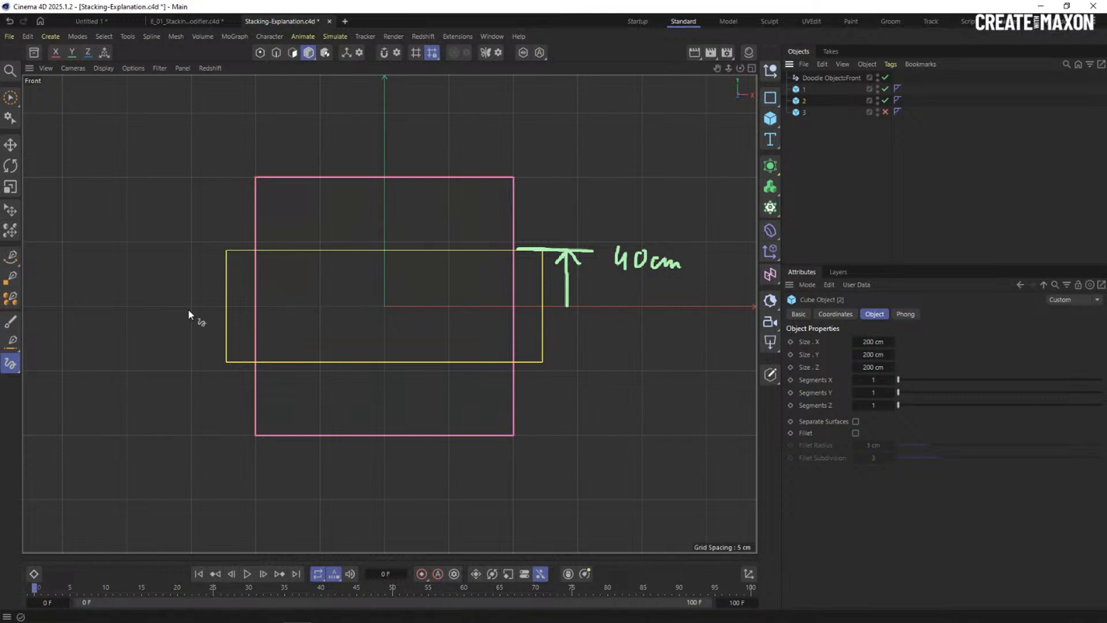
pyautogui.click(10, 363)
pyautogui.moveTo(1069, 359); pyautogui.dragTo(1051, 359)
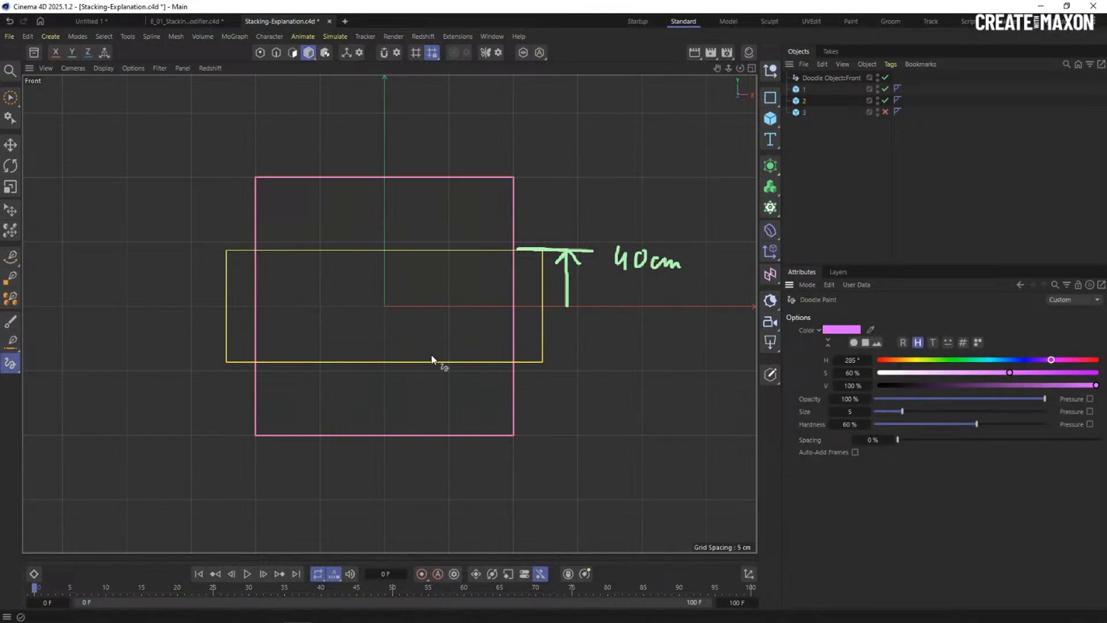
pyautogui.moveTo(503, 436); pyautogui.dragTo(579, 436)
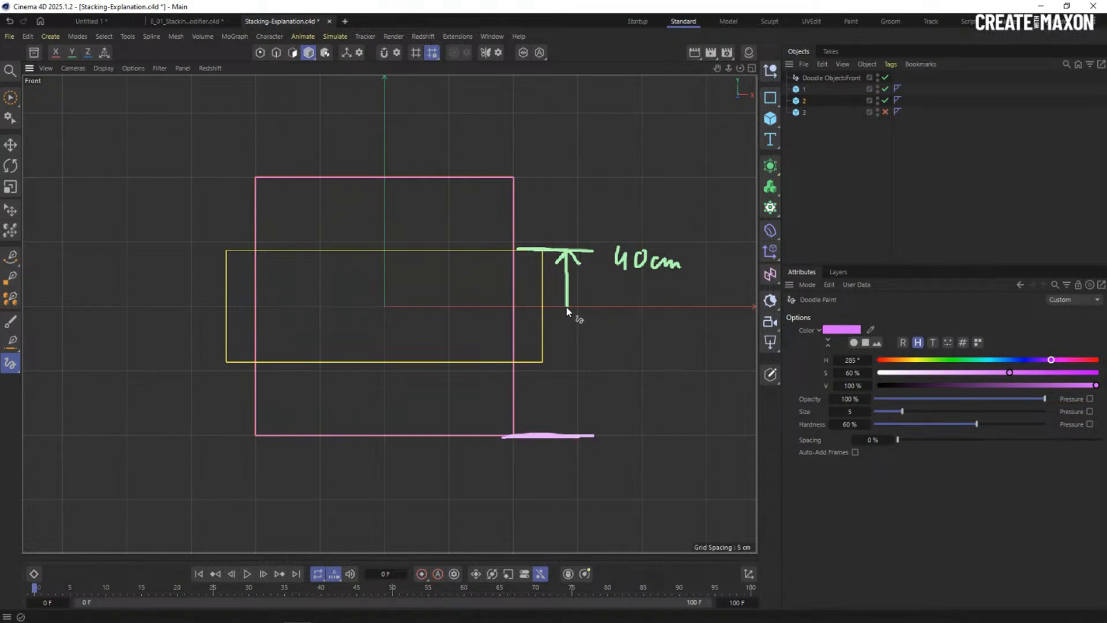
pyautogui.moveTo(566, 331)
pyautogui.mouseDown()
pyautogui.moveTo(563, 431)
pyautogui.moveTo(572, 414)
pyautogui.mouseUp()
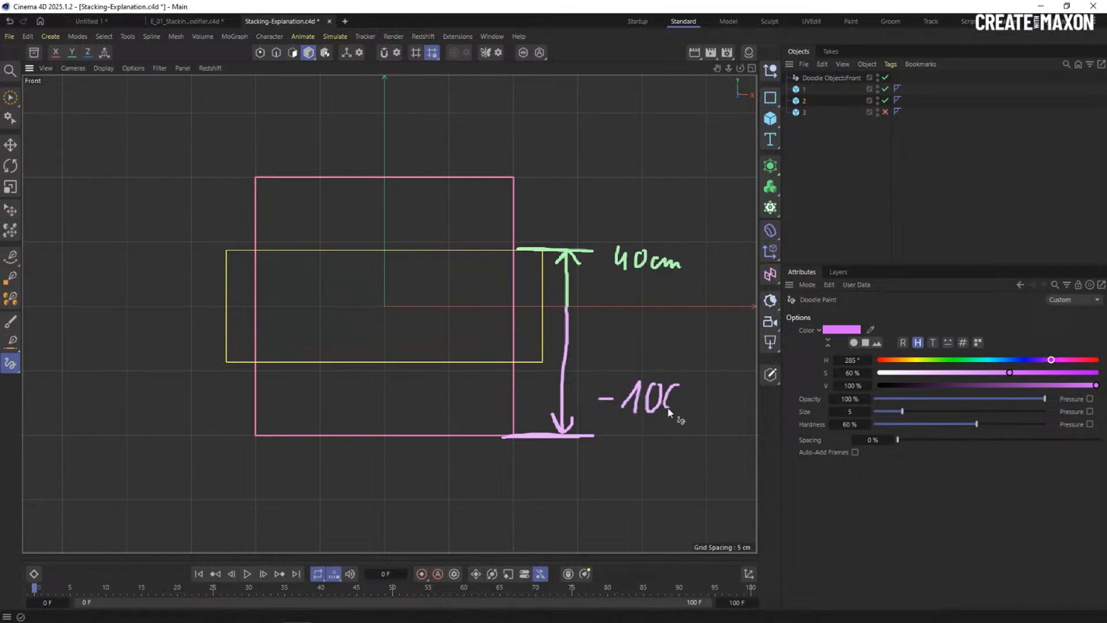
pyautogui.moveTo(674, 386); pyautogui.dragTo(687, 396)
# Try moving cube 2 up until its bottom edge meets cube 1's top edge, and undo the move.
pyautogui.click(800, 101)
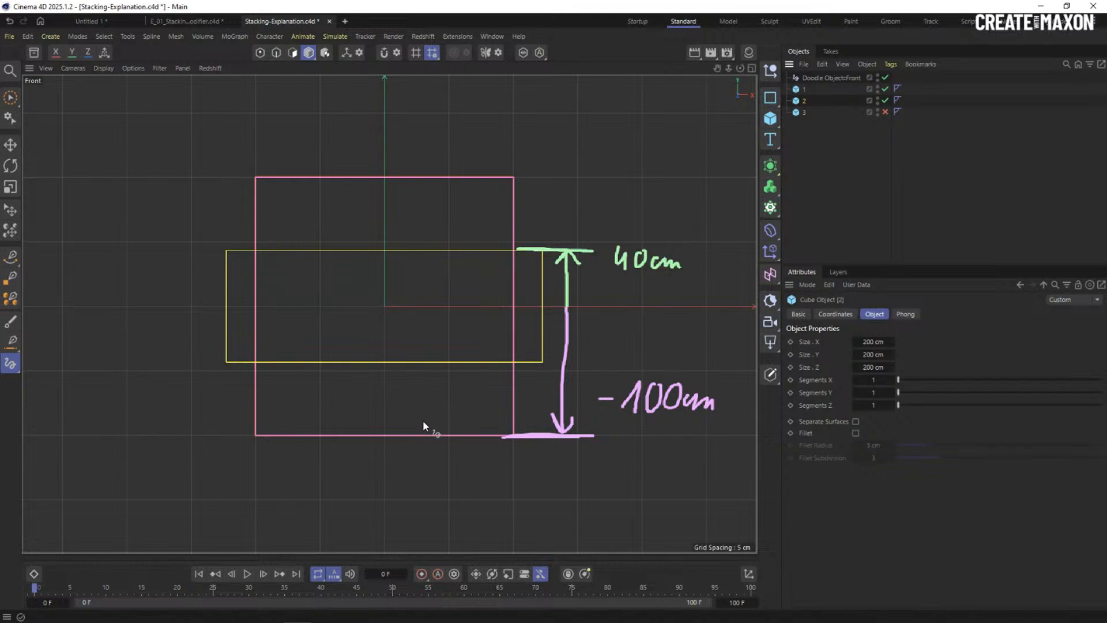
pyautogui.click(11, 145)
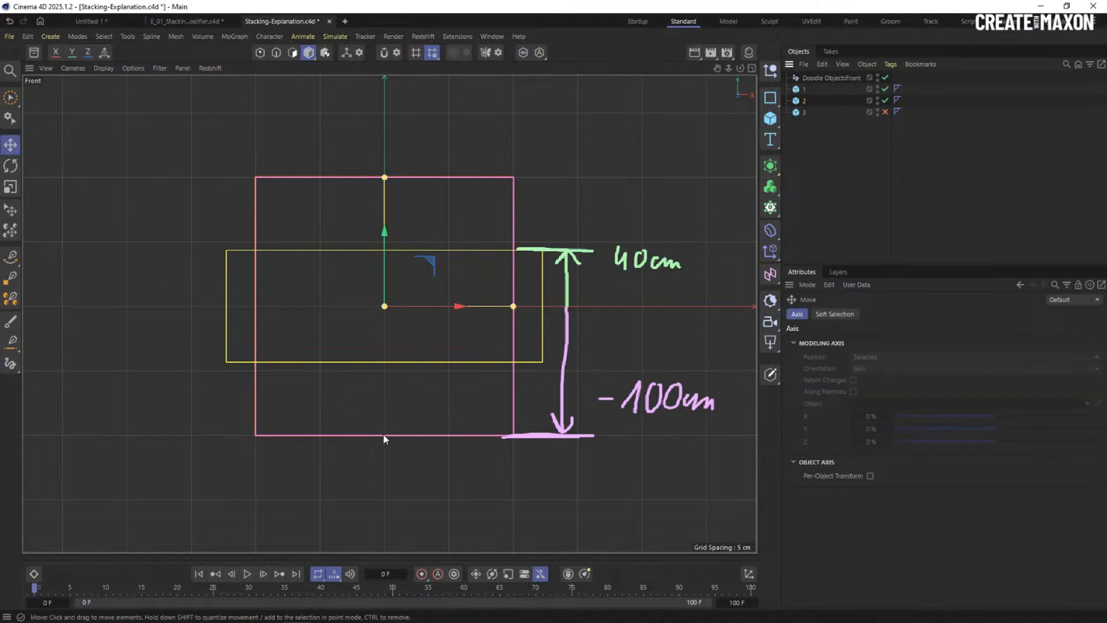
pyautogui.moveTo(385, 434); pyautogui.dragTo(385, 253)
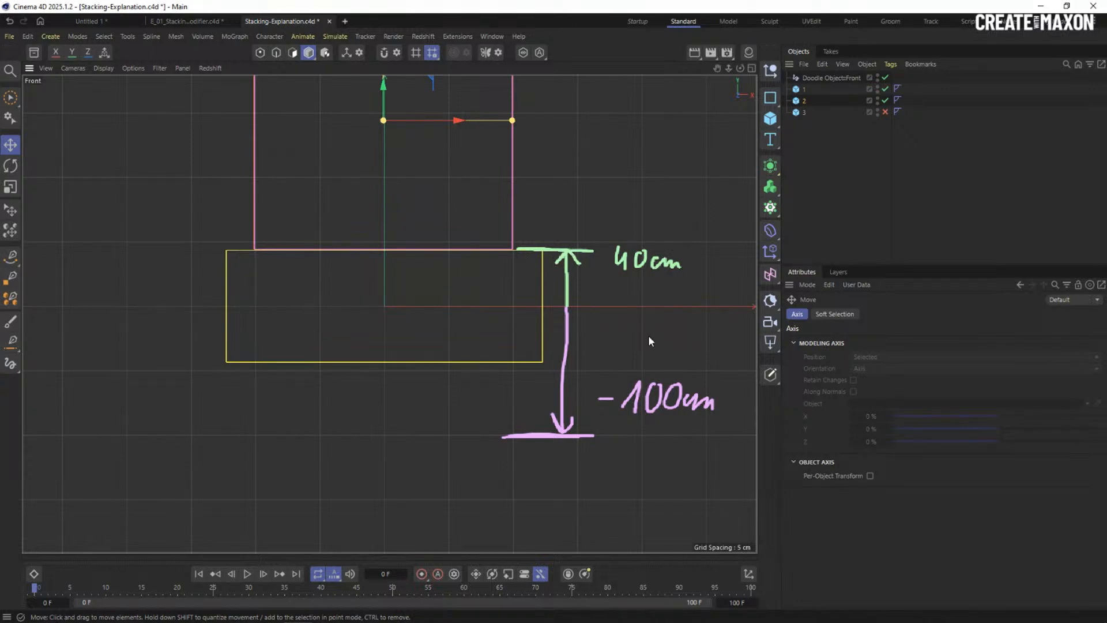
pyautogui.keyDown('alt'); pyautogui.moveTo(397, 263); pyautogui.dragTo(388, 314, button='middle'); pyautogui.keyUp('alt')
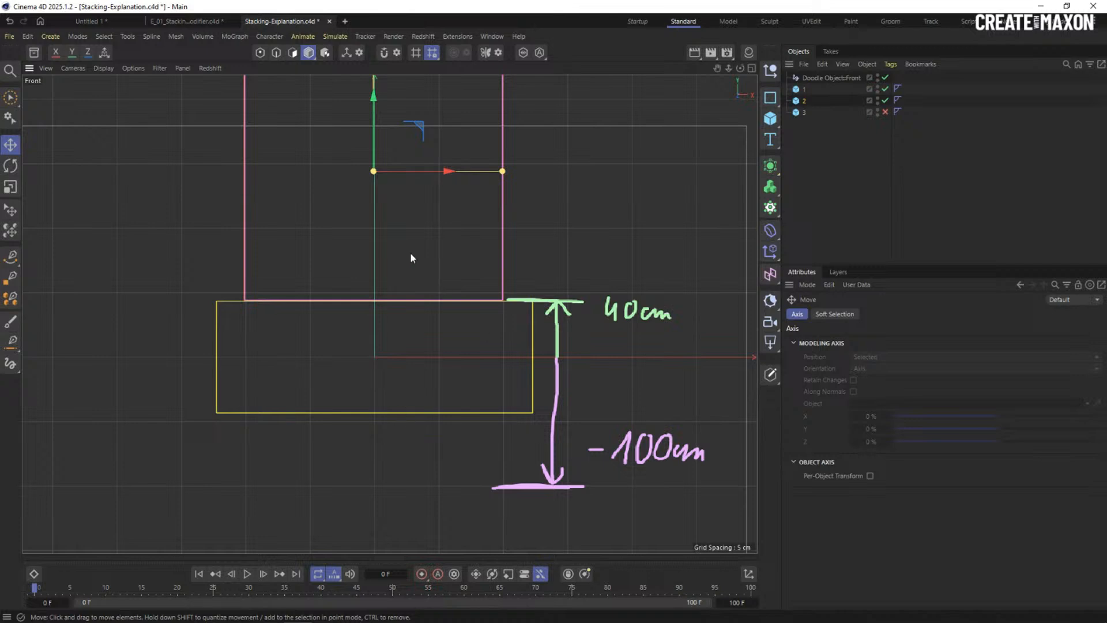
pyautogui.hotkey('ctrl', 'z')
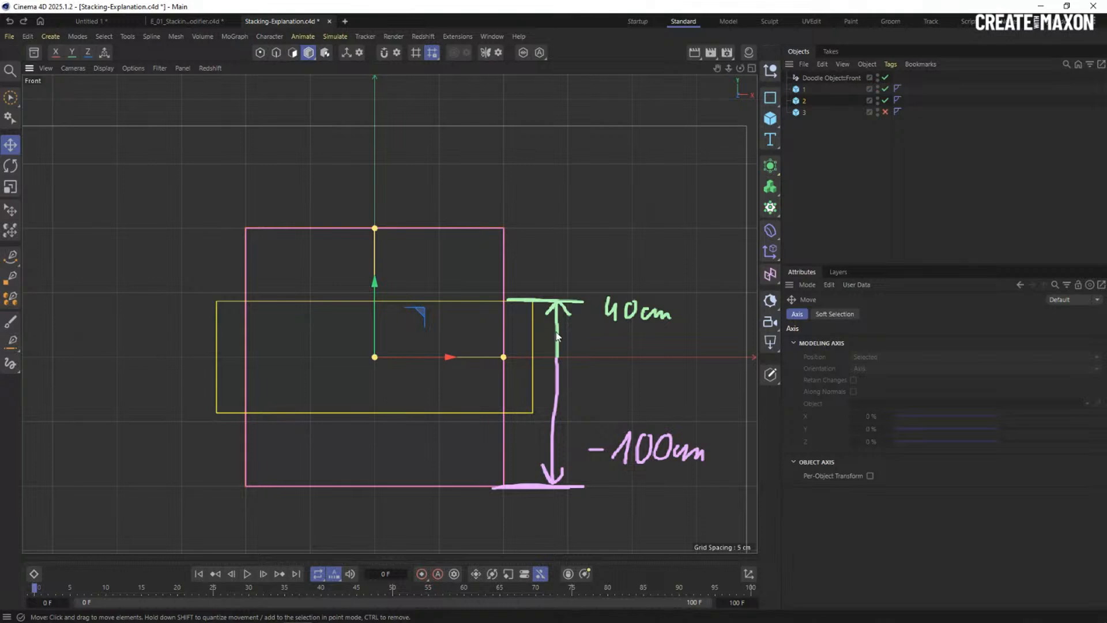
# Doodle the formula MaxB - MinB above the cubes, and write 40 - -100 = 140 beneath it with the hue at 127°.
pyautogui.click(10, 364)
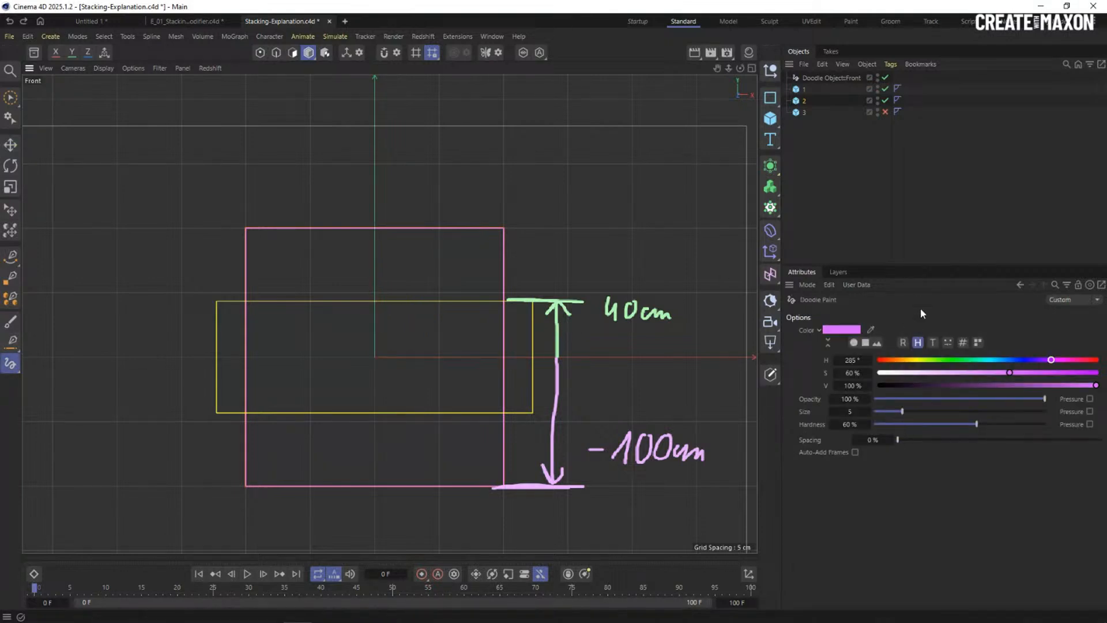
pyautogui.moveTo(266, 170)
pyautogui.mouseDown()
pyautogui.moveTo(266, 147)
pyautogui.moveTo(286, 160)
pyautogui.mouseUp()
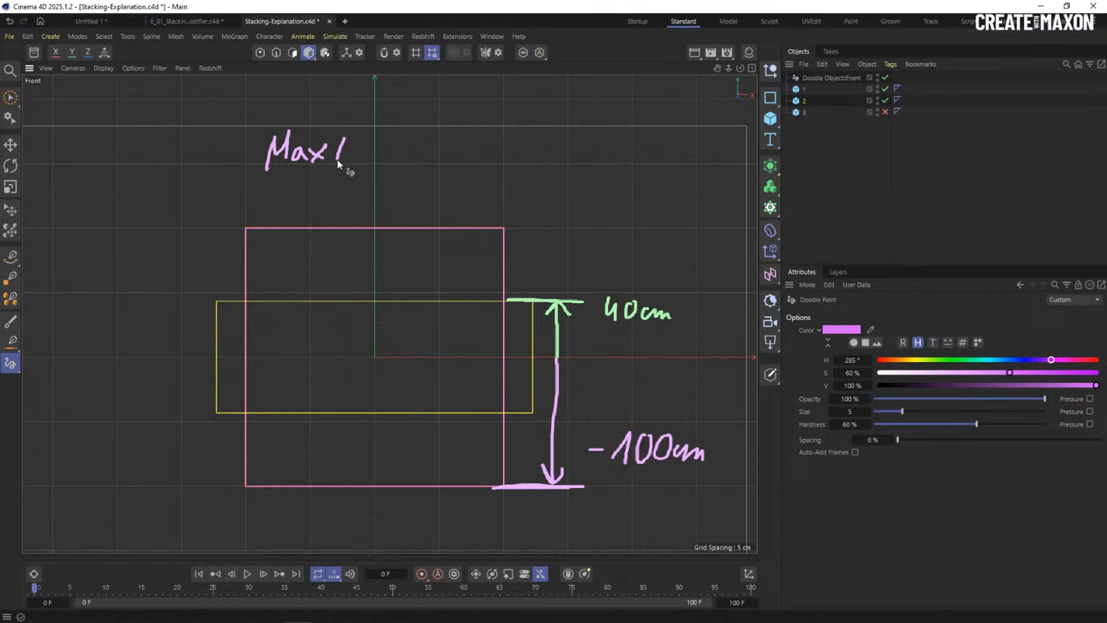
pyautogui.moveTo(344, 135); pyautogui.dragTo(345, 162)
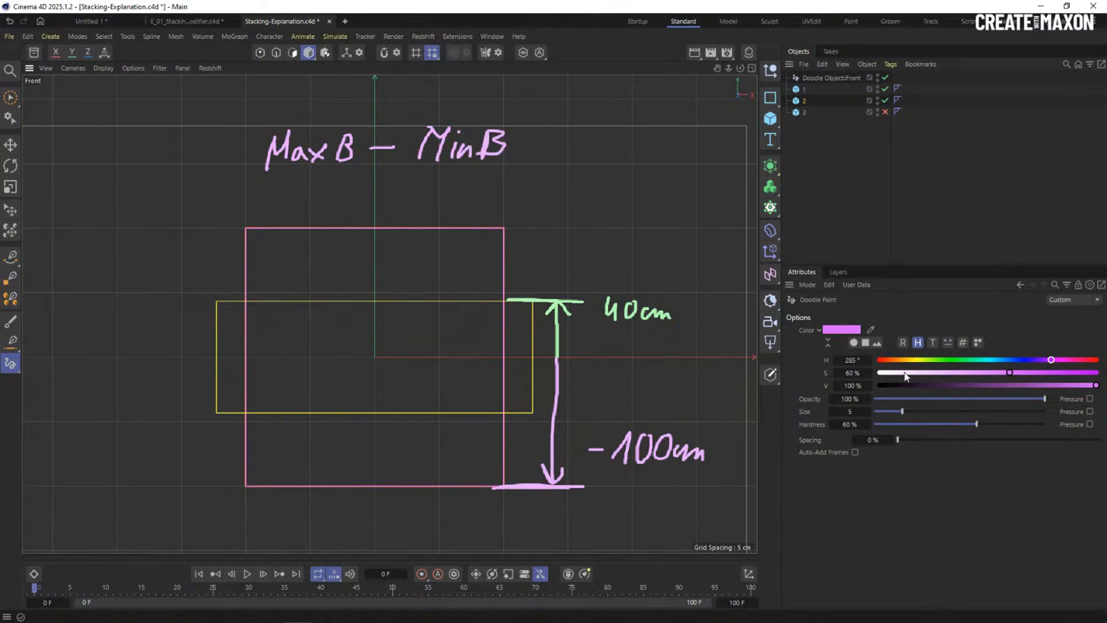
pyautogui.click(955, 359)
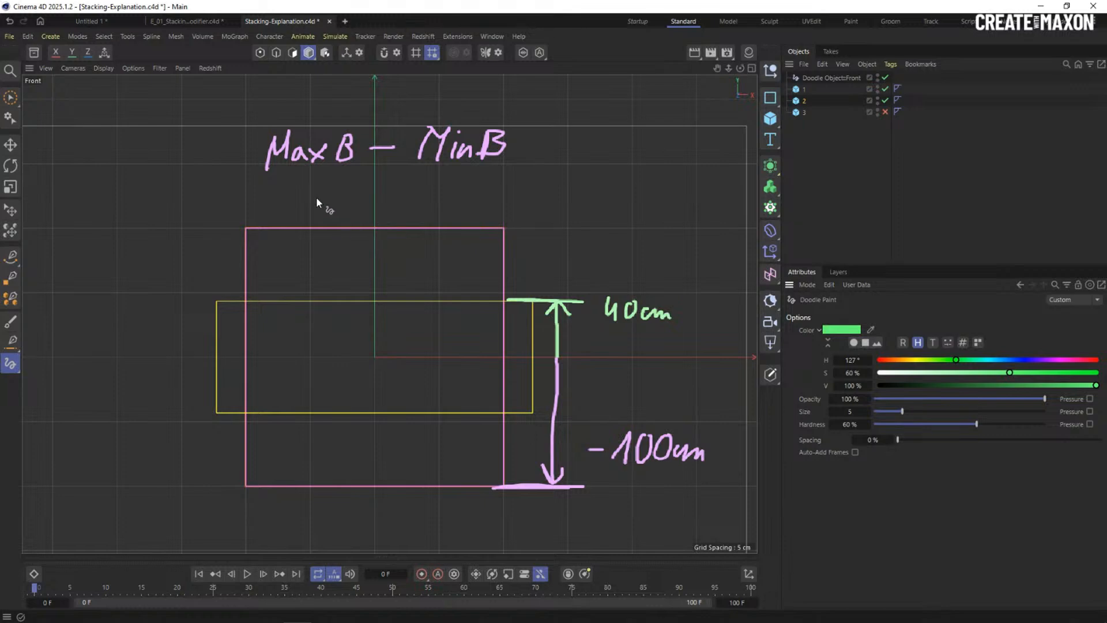
pyautogui.moveTo(320, 177); pyautogui.dragTo(317, 197)
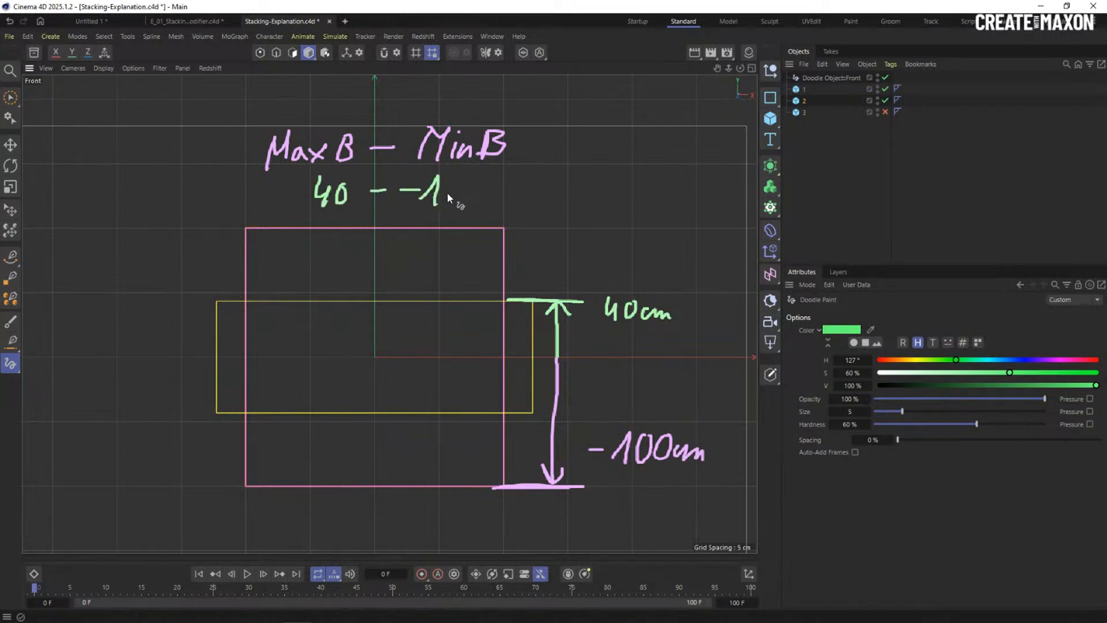
pyautogui.moveTo(461, 196); pyautogui.dragTo(465, 183)
pyautogui.moveTo(646, 195); pyautogui.dragTo(651, 178)
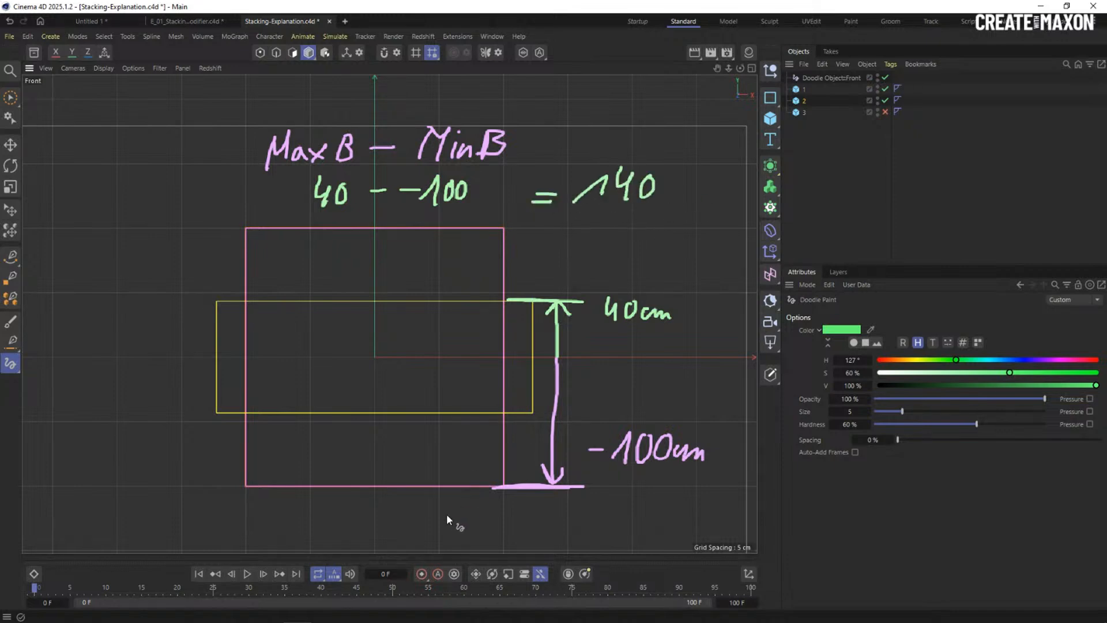
# Move cube 2 up so that its bottom edge rests on cube 1's top edge.
pyautogui.click(803, 100)
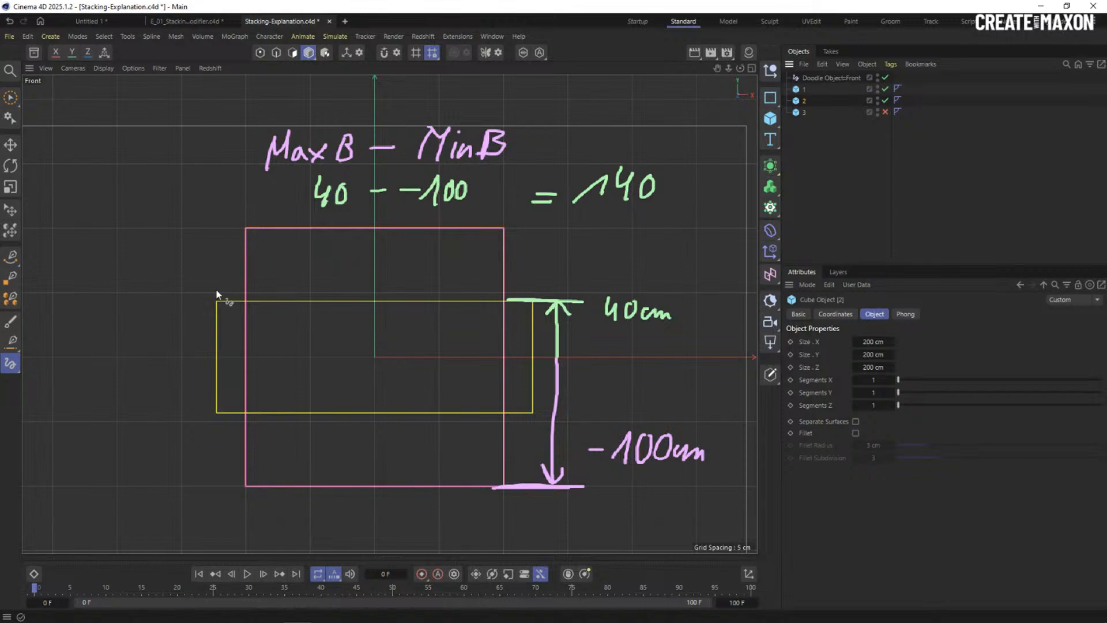
pyautogui.click(7, 144)
pyautogui.moveTo(383, 486); pyautogui.dragTo(382, 302)
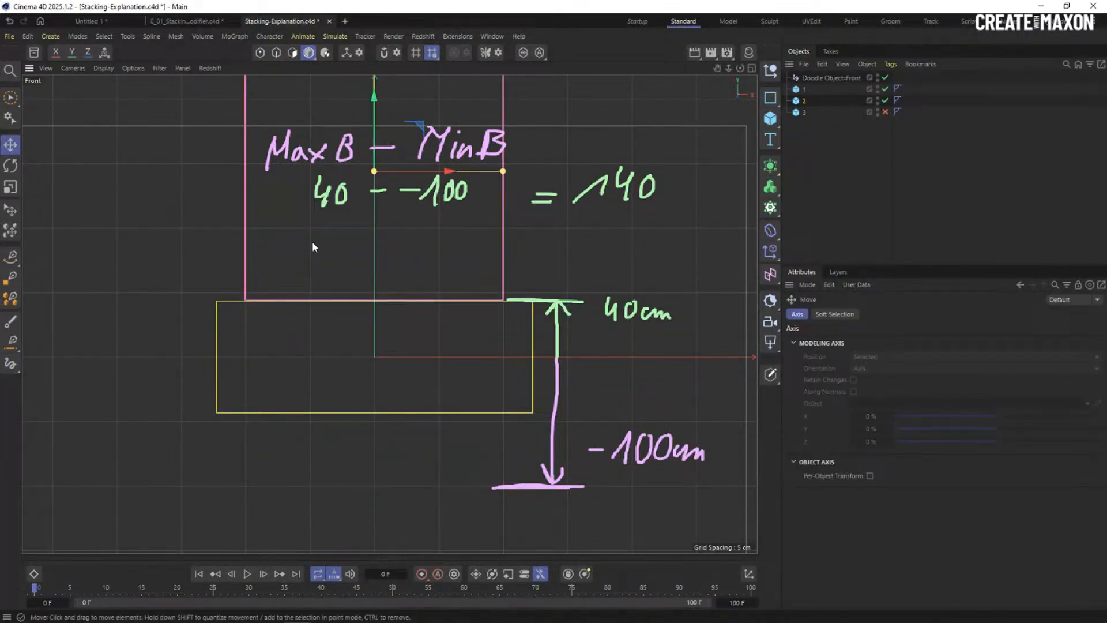
# Enable cube 3 and select it.
pyautogui.scroll(-5, 358, 244)
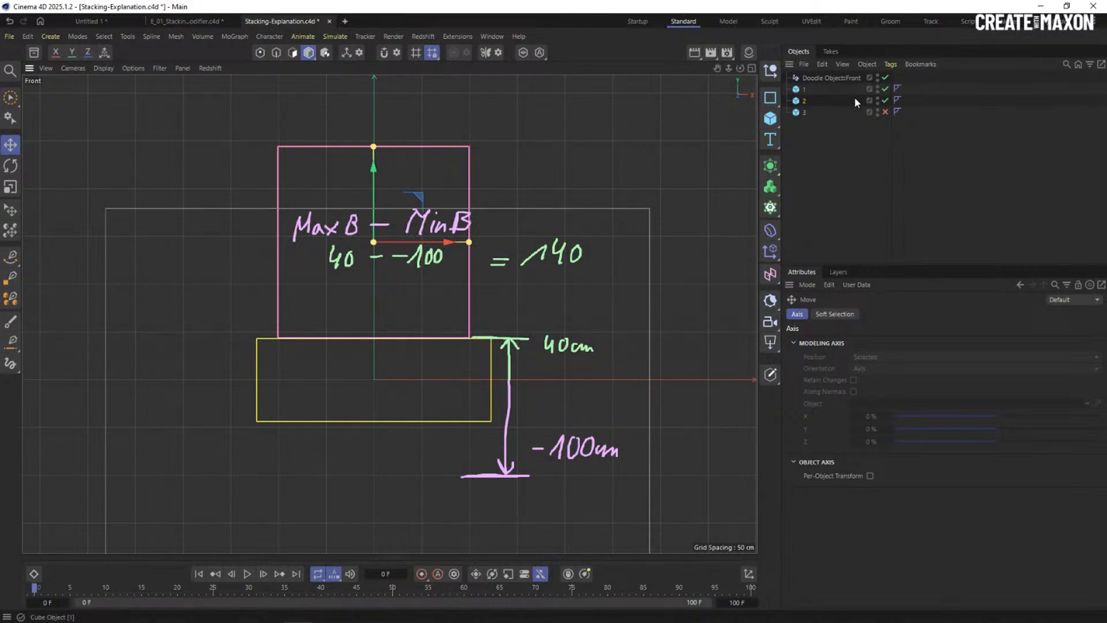
pyautogui.click(886, 113)
pyautogui.click(800, 113)
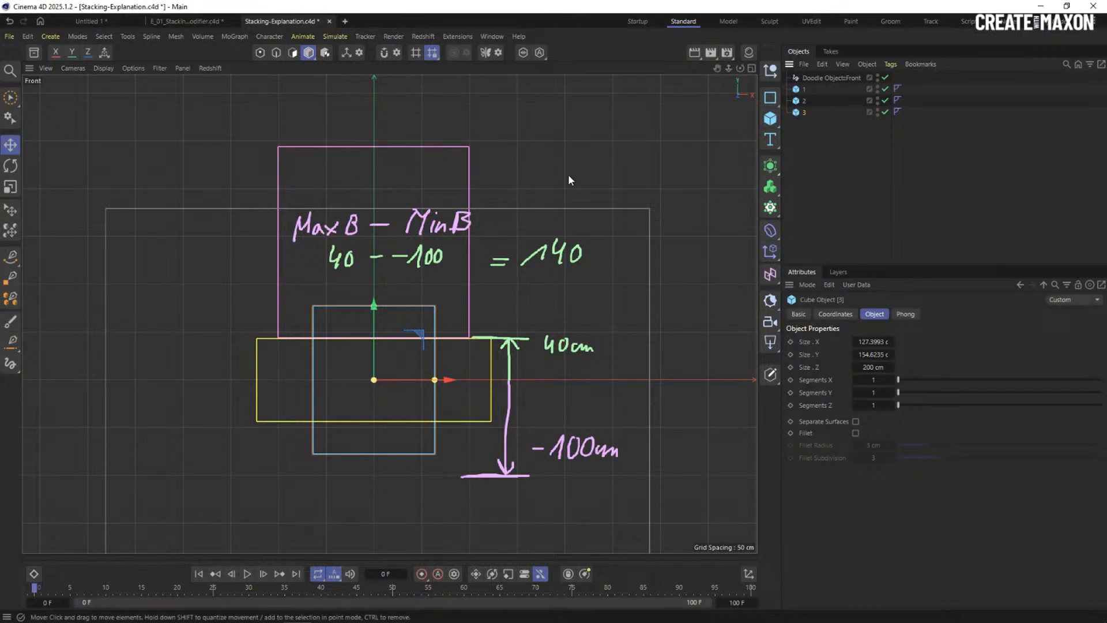
# Set the Doodle Paint hue to 200° and delete the existing front-view doodle object.
pyautogui.click(11, 363)
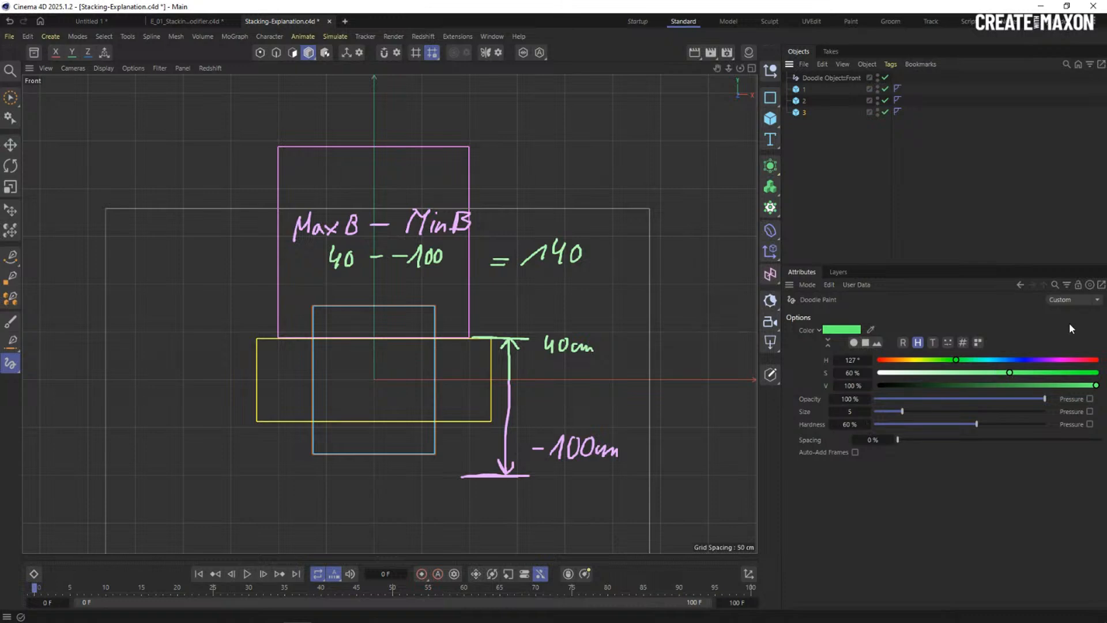
pyautogui.click(1001, 360)
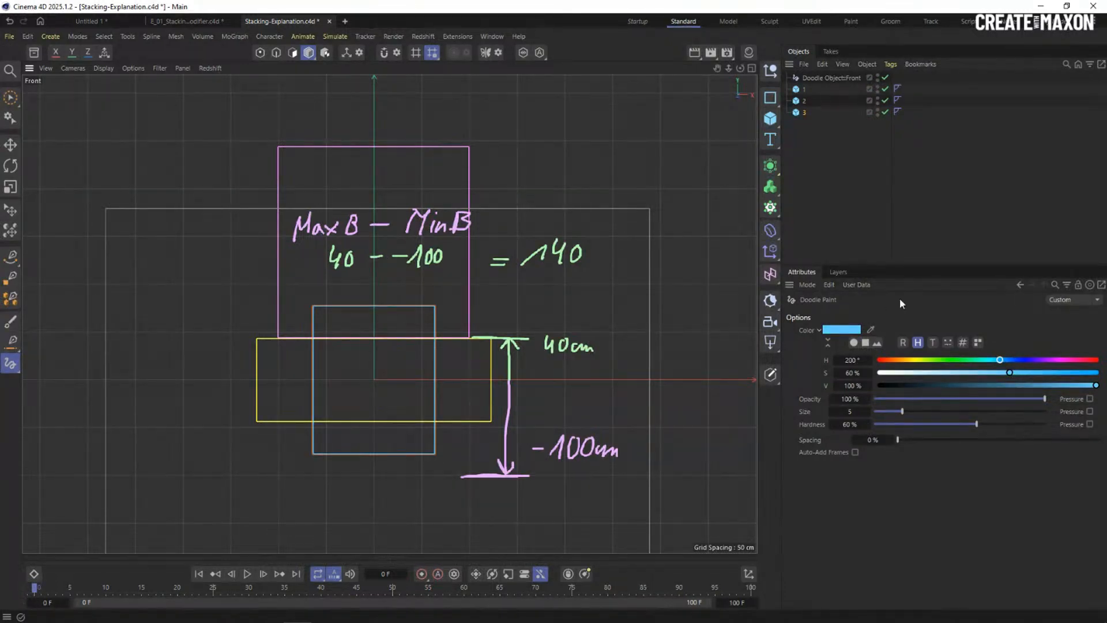
pyautogui.click(824, 78)
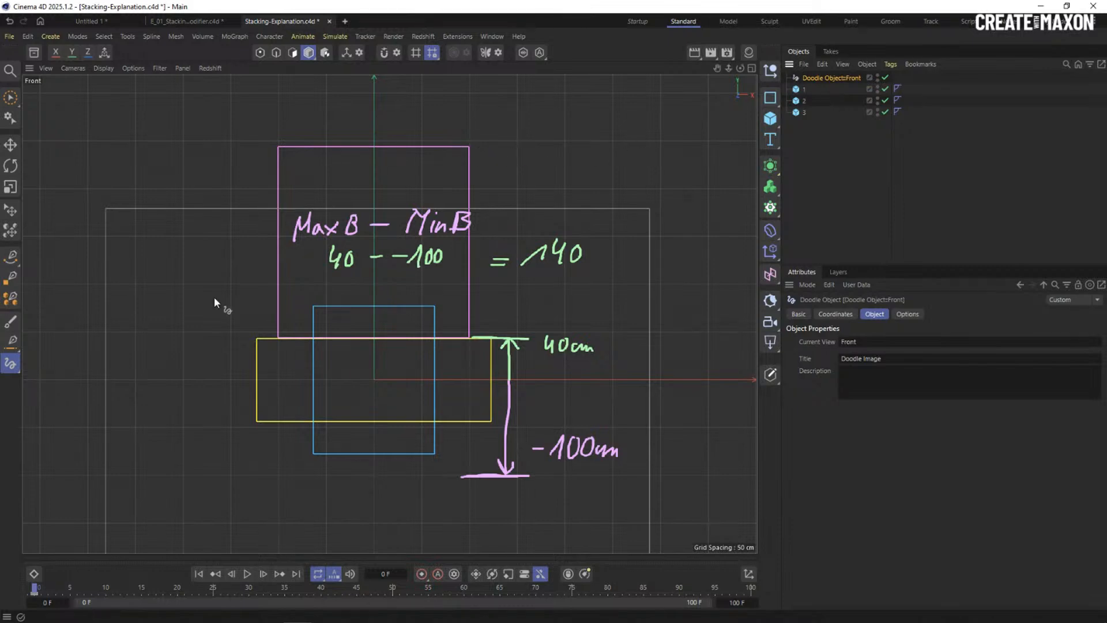
pyautogui.press('Delete')
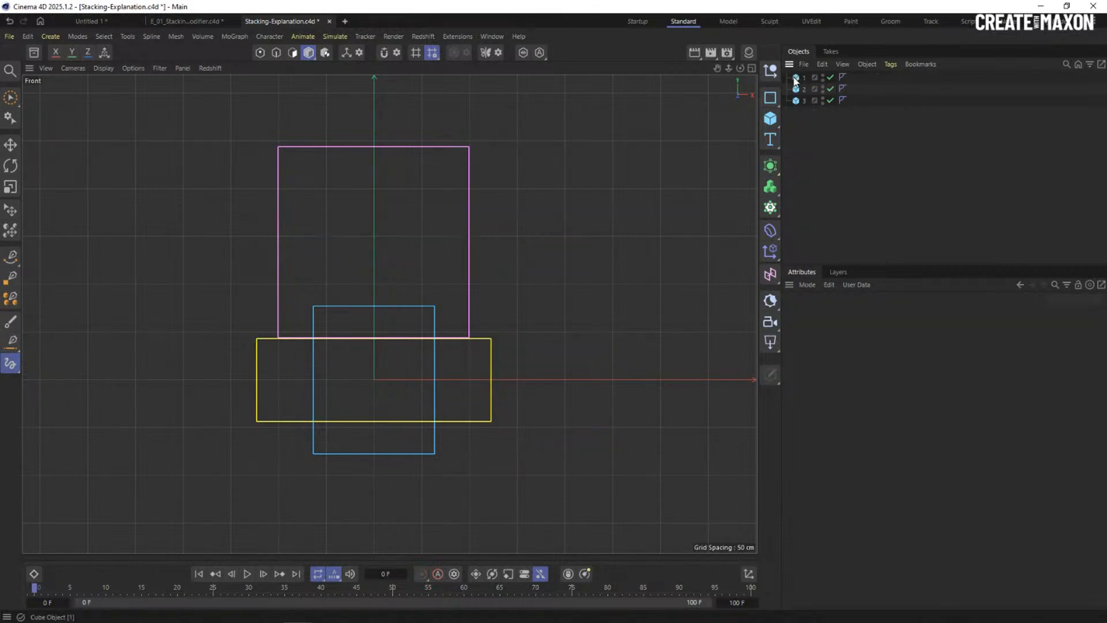
# Doodle a blue line at cube 2's top edge and an upward arrow reaching it from a short mark at the origin's height.
pyautogui.click(11, 365)
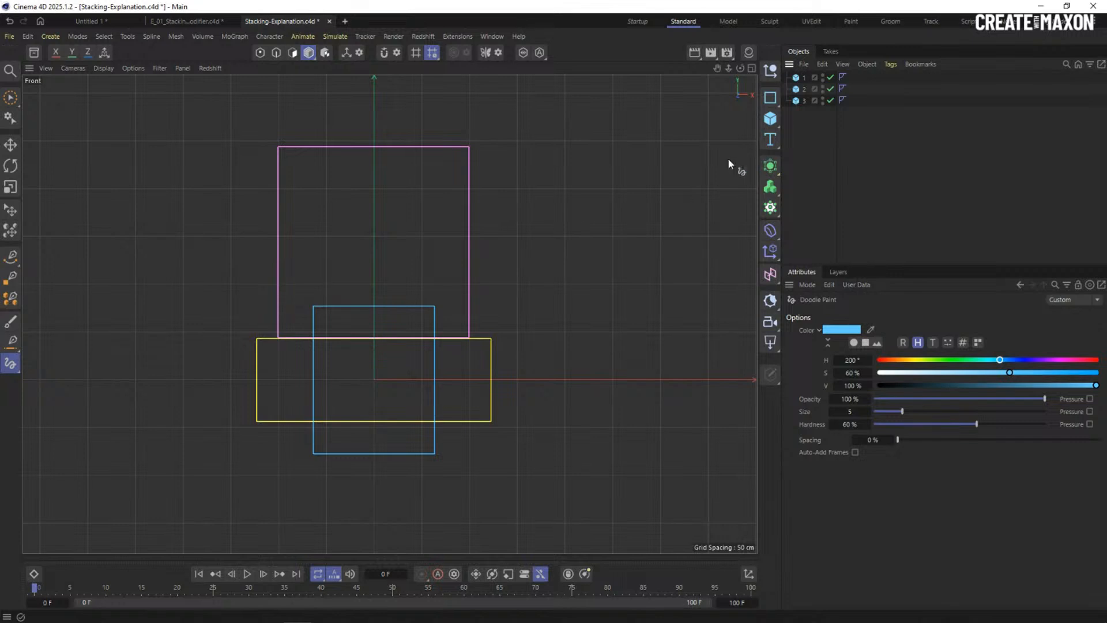
pyautogui.moveTo(439, 143); pyautogui.dragTo(464, 145)
pyautogui.moveTo(558, 147); pyautogui.dragTo(592, 145)
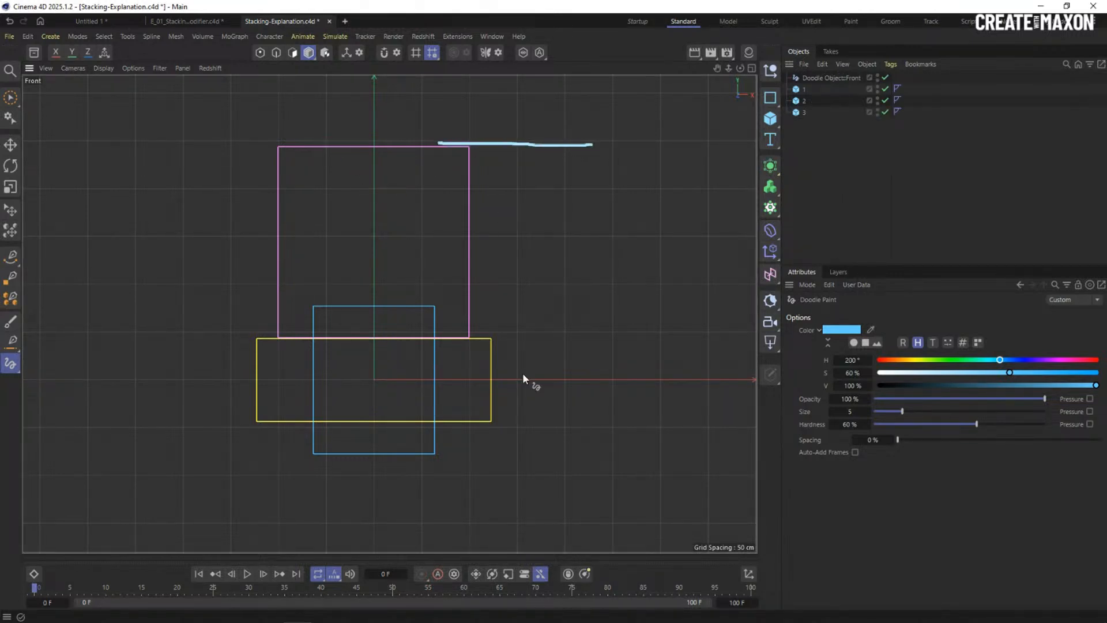
pyautogui.moveTo(538, 380)
pyautogui.mouseDown()
pyautogui.moveTo(542, 148)
pyautogui.moveTo(531, 162)
pyautogui.moveTo(552, 158)
pyautogui.moveTo(545, 144)
pyautogui.moveTo(550, 155)
pyautogui.mouseUp()
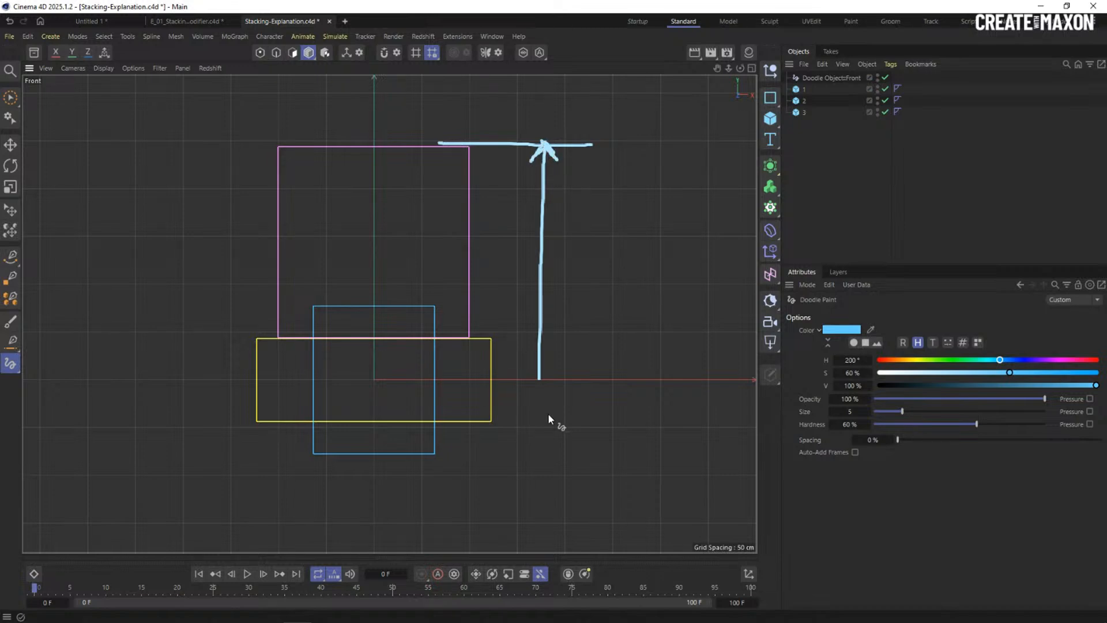
pyautogui.moveTo(529, 375); pyautogui.dragTo(553, 375)
# Set the doodle hue to 135° and draw a downward arrow from the origin's height to a line at cube 3's bottom edge.
pyautogui.moveTo(970, 359); pyautogui.dragTo(960, 359)
pyautogui.moveTo(539, 379)
pyautogui.mouseDown()
pyautogui.moveTo(537, 454)
pyautogui.moveTo(551, 443)
pyautogui.mouseUp()
pyautogui.moveTo(426, 455); pyautogui.dragTo(529, 457)
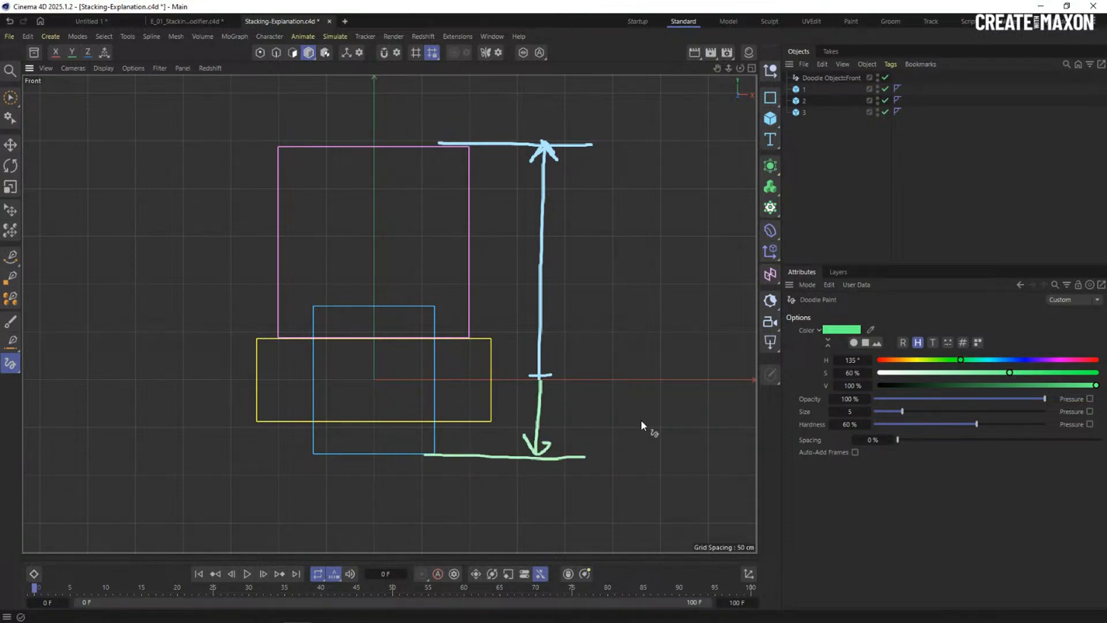
# Move cube 3 up so that its bottom edge rests on cube 2's top edge, and clear the selection.
pyautogui.click(804, 112)
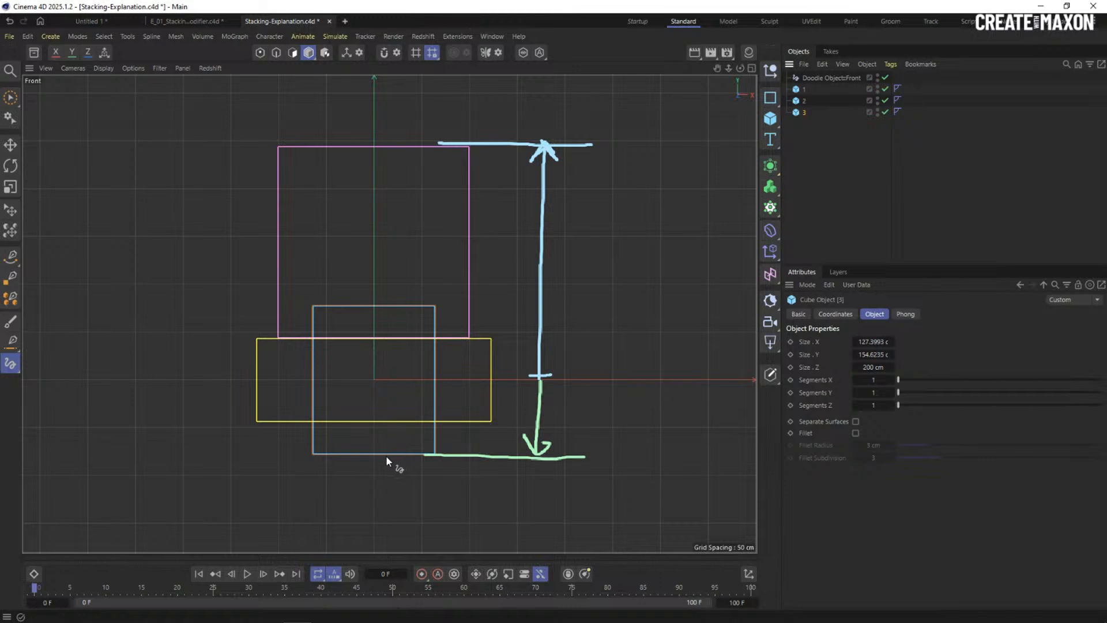
pyautogui.press('e')
pyautogui.moveTo(385, 451); pyautogui.dragTo(385, 141)
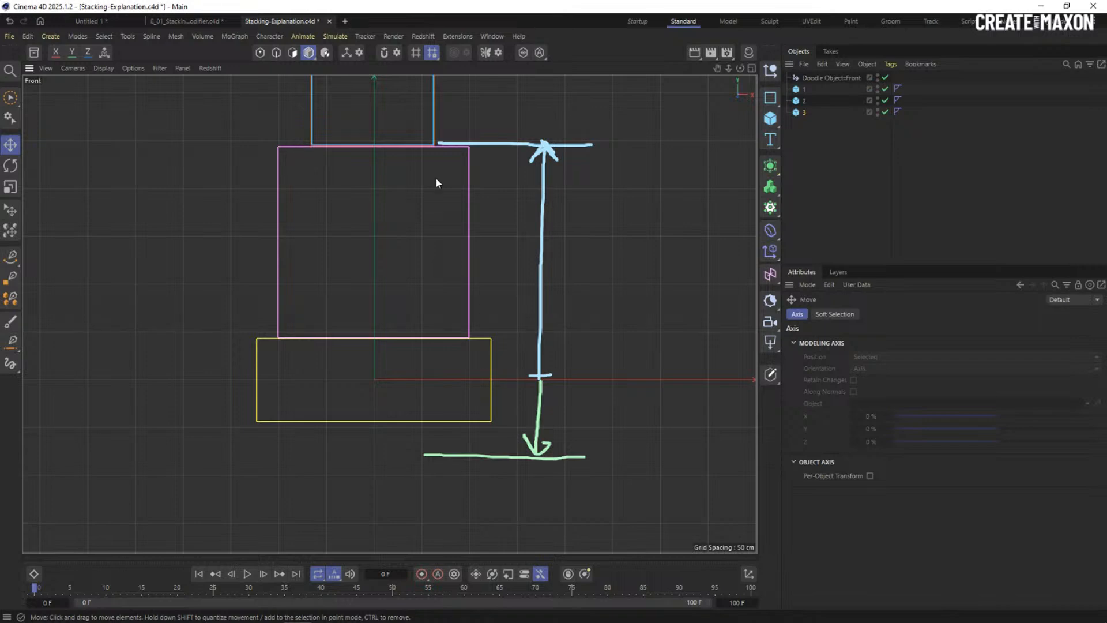
pyautogui.scroll(-3, 408, 239)
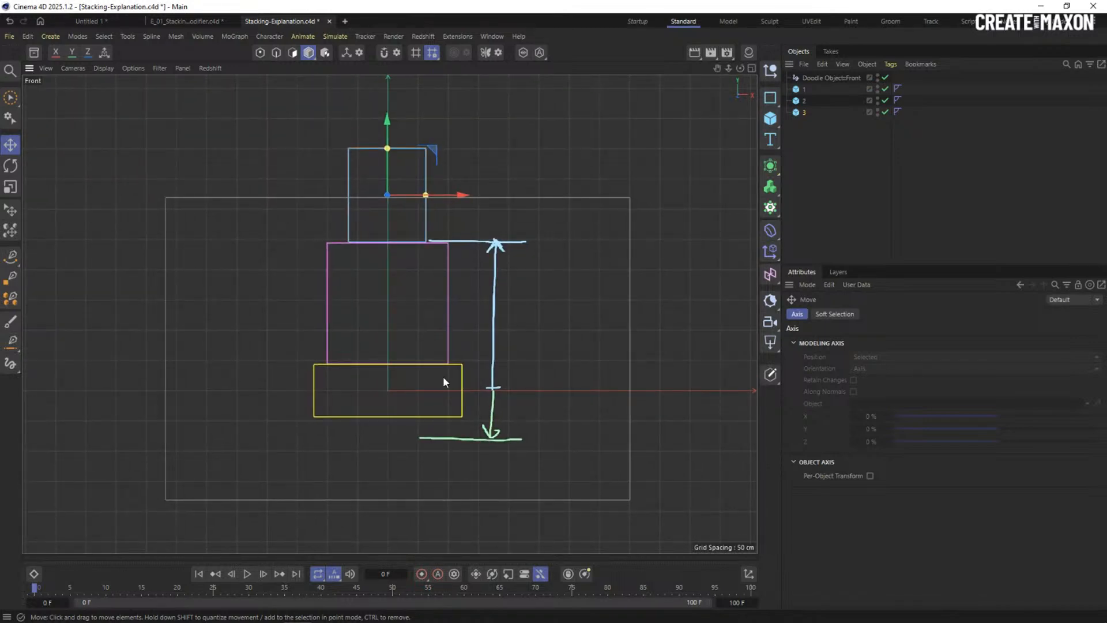
pyautogui.click(830, 172)
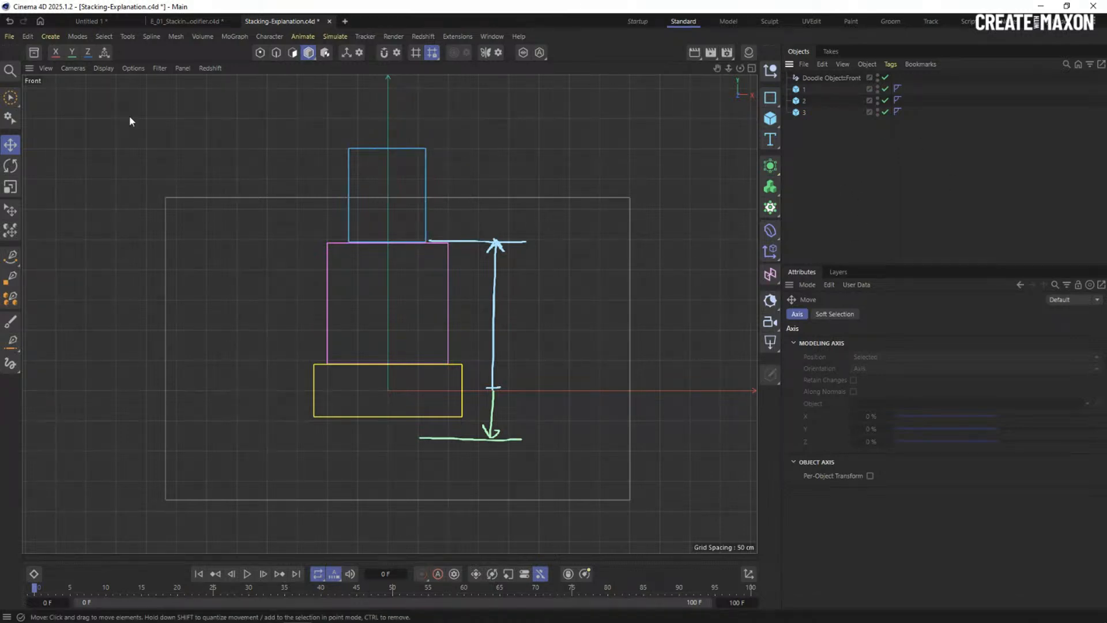
# Switch to the E_01 stacking scene and place the Cloner inside a new Connect object.
pyautogui.click(198, 21)
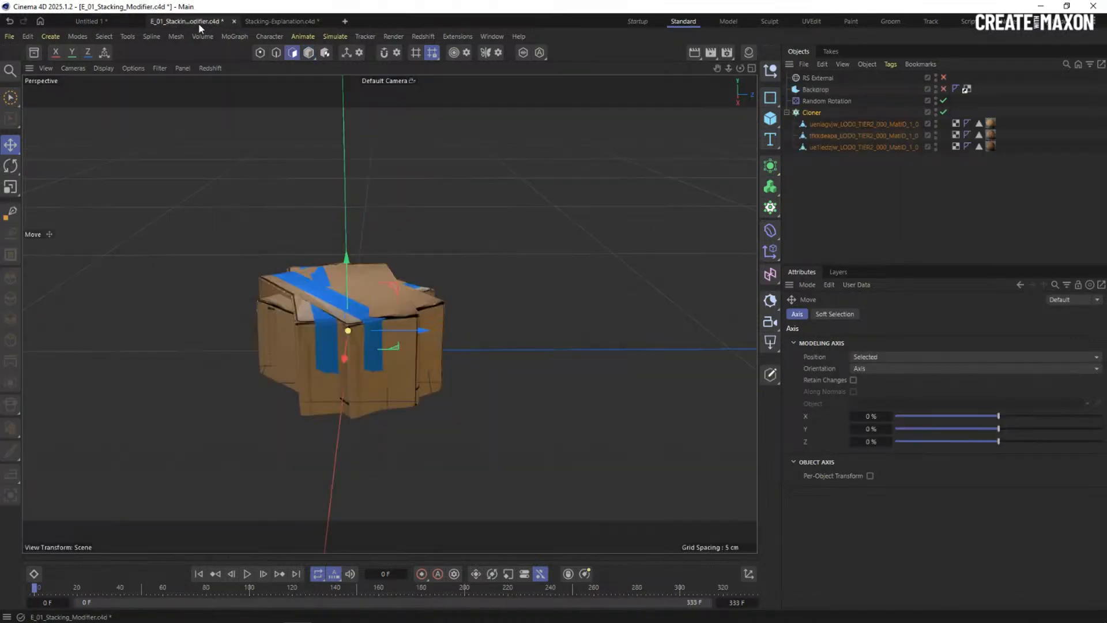
pyautogui.click(316, 305)
pyautogui.keyDown('alt'); pyautogui.moveTo(316, 304); pyautogui.dragTo(342, 283, button='middle'); pyautogui.keyUp('alt')
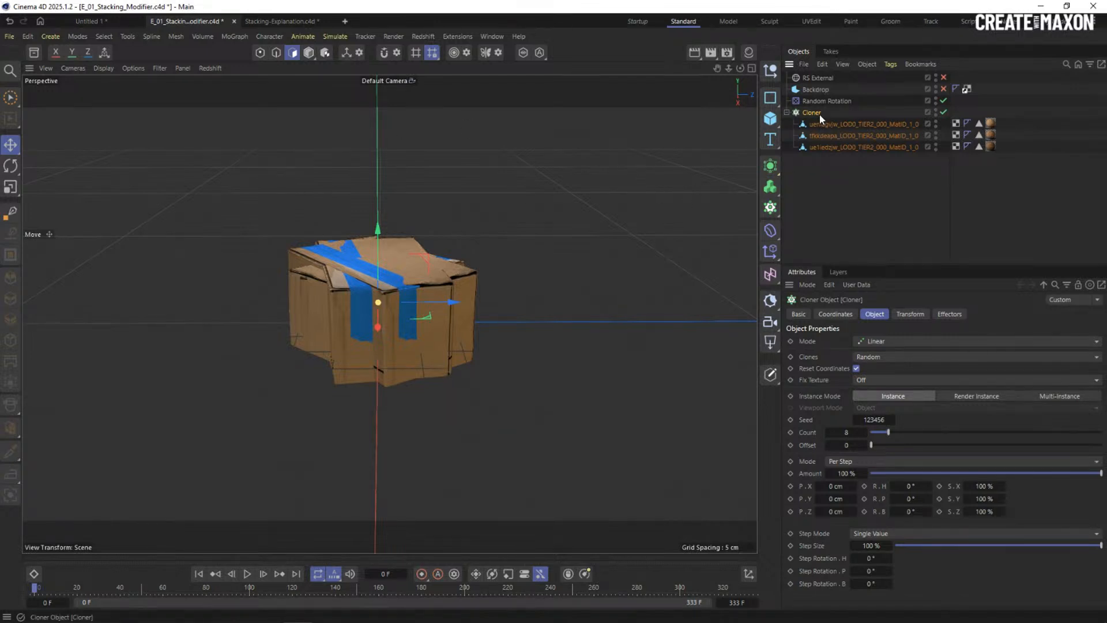
pyautogui.click(771, 166)
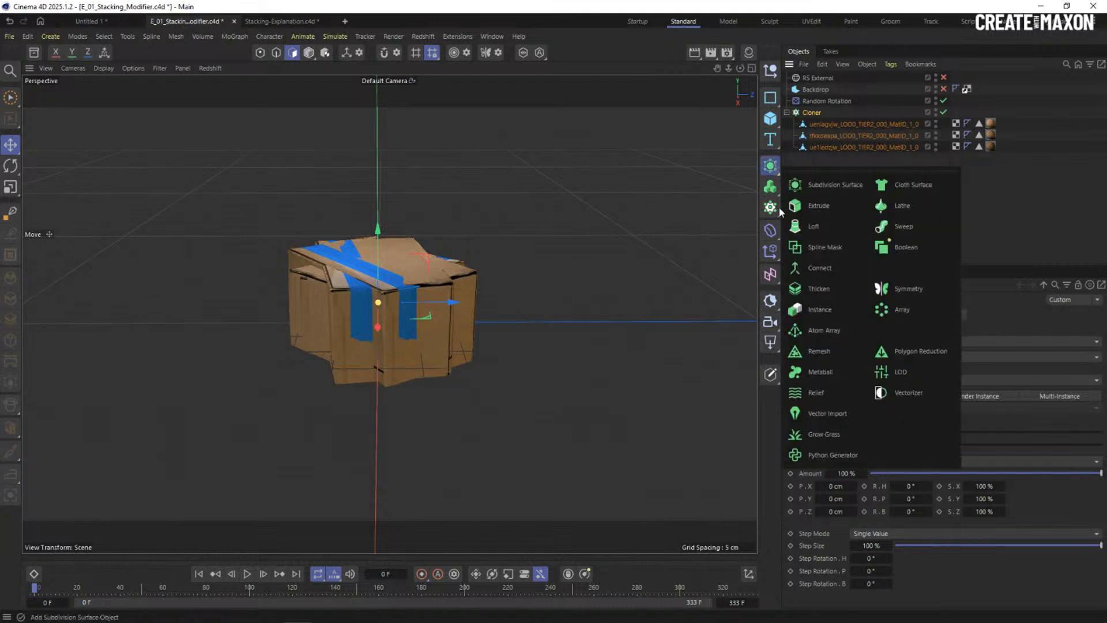
pyautogui.keyDown('alt'); pyautogui.click(819, 267); pyautogui.keyUp('alt')
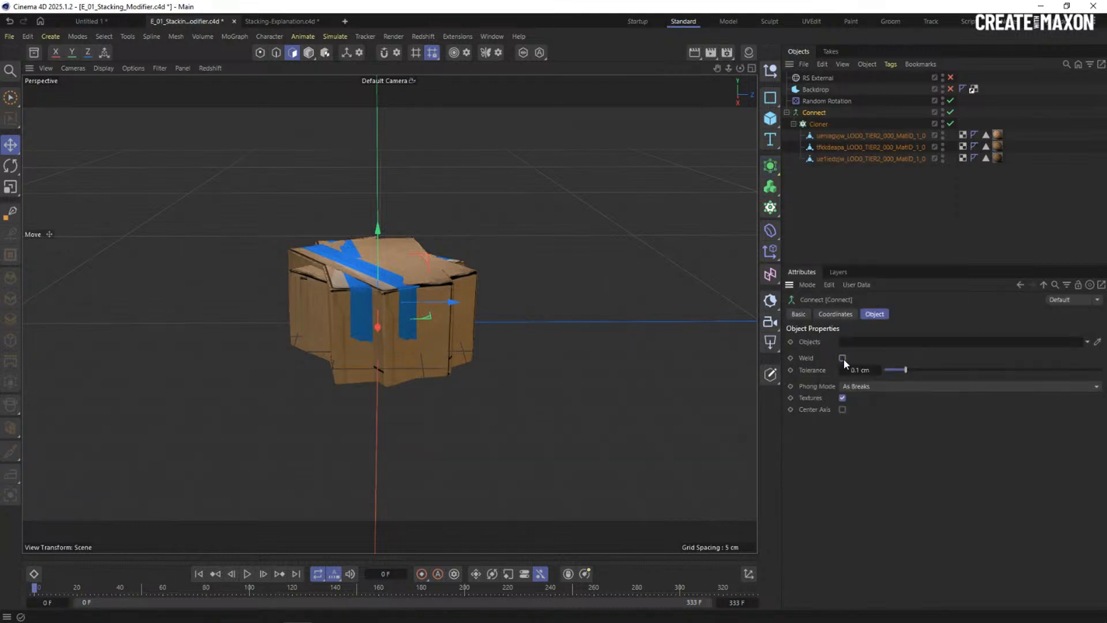
pyautogui.moveTo(782, 121); pyautogui.dragTo(733, 109)
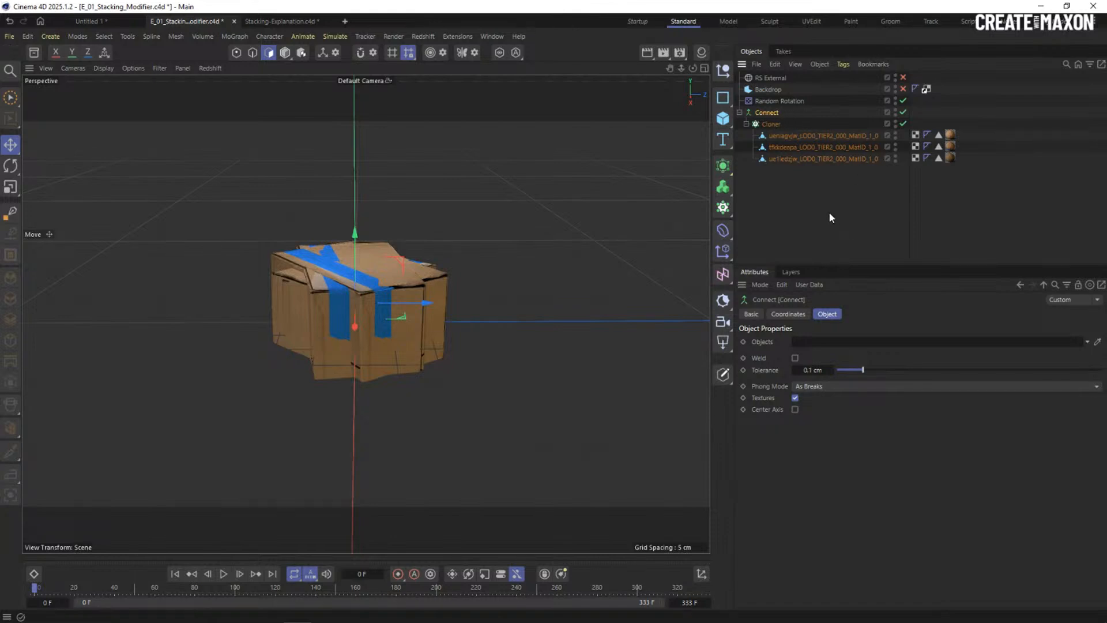
# Add a Nodes Mesh generator and make the Connect object its child.
pyautogui.hotkey('shift', 'c')
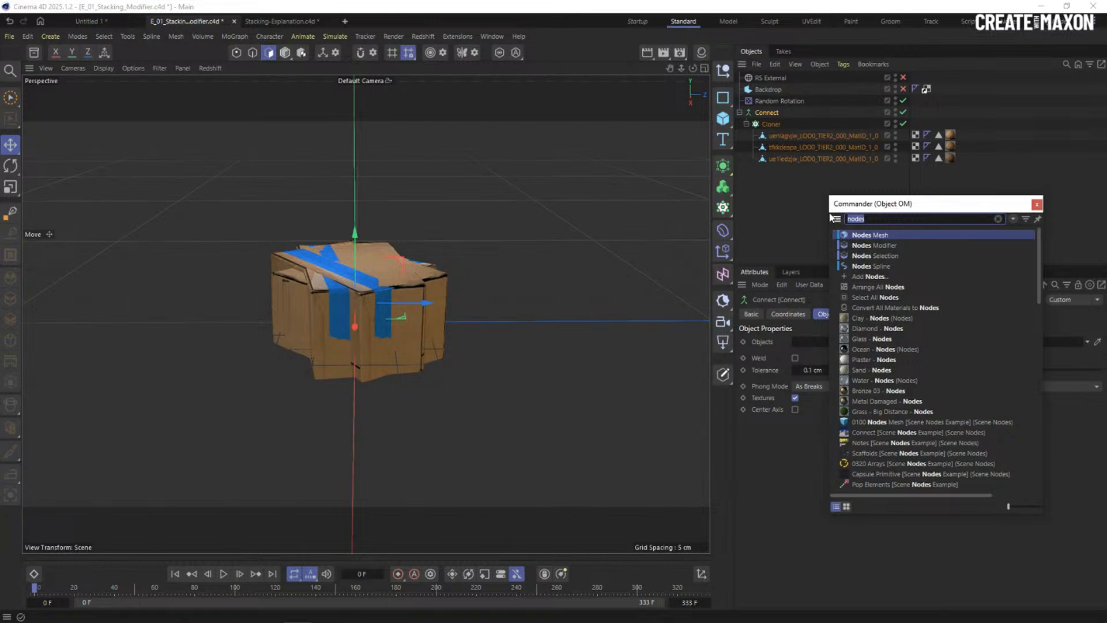
pyautogui.click(845, 234)
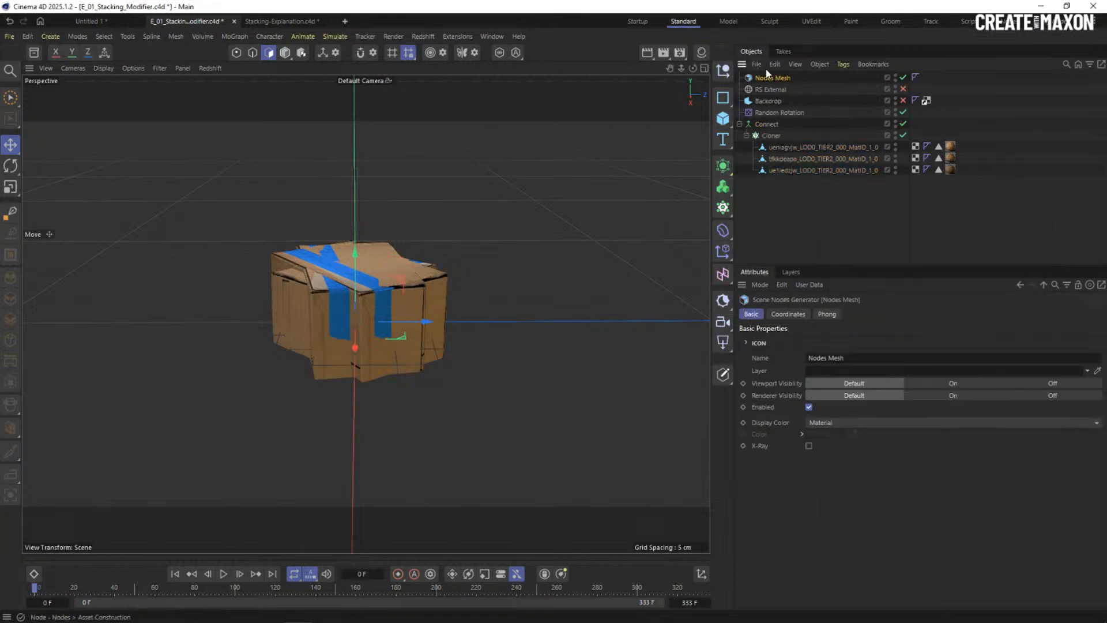
pyautogui.moveTo(772, 77); pyautogui.dragTo(759, 113)
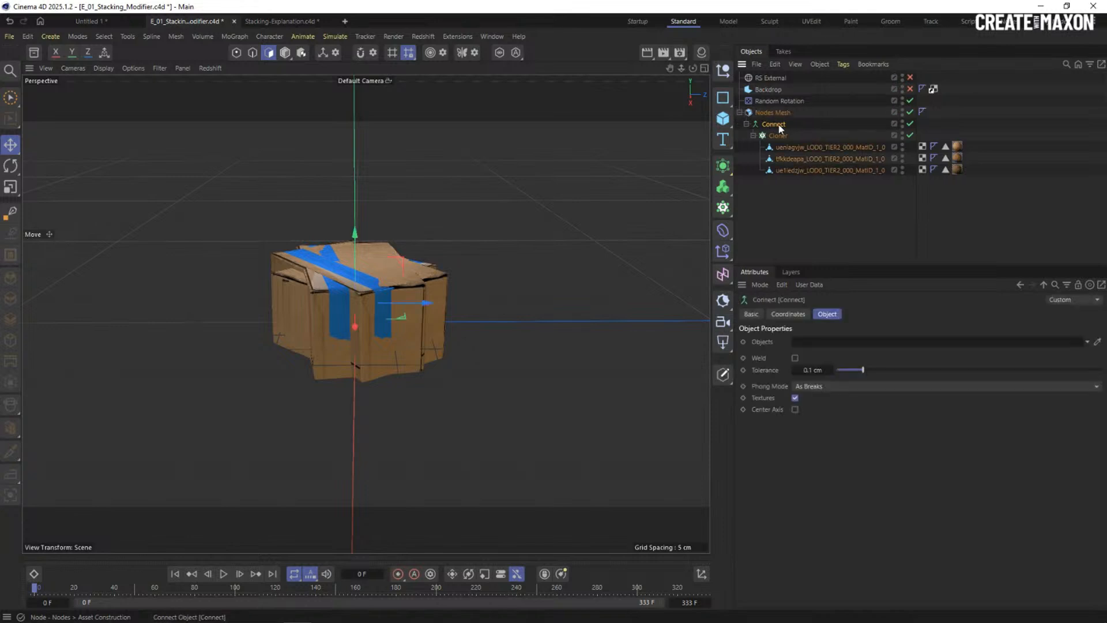
# Open the Nodes Mesh graph in an enlarged Node Editor and rename the object "Stacking Generator".
pyautogui.doubleClick(750, 113)
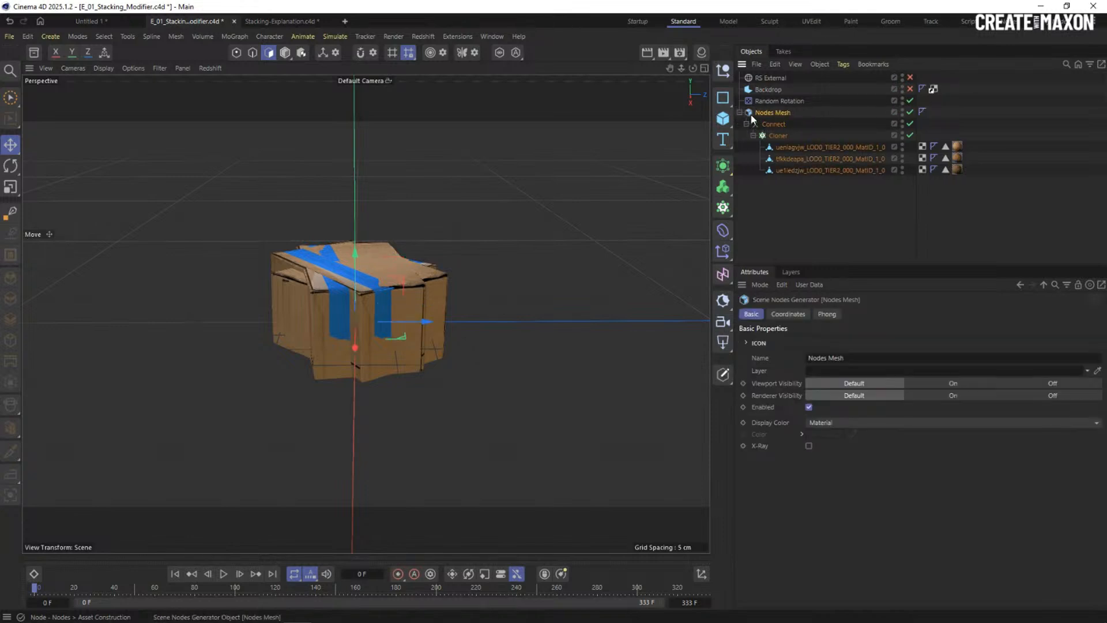
pyautogui.doubleClick(776, 112)
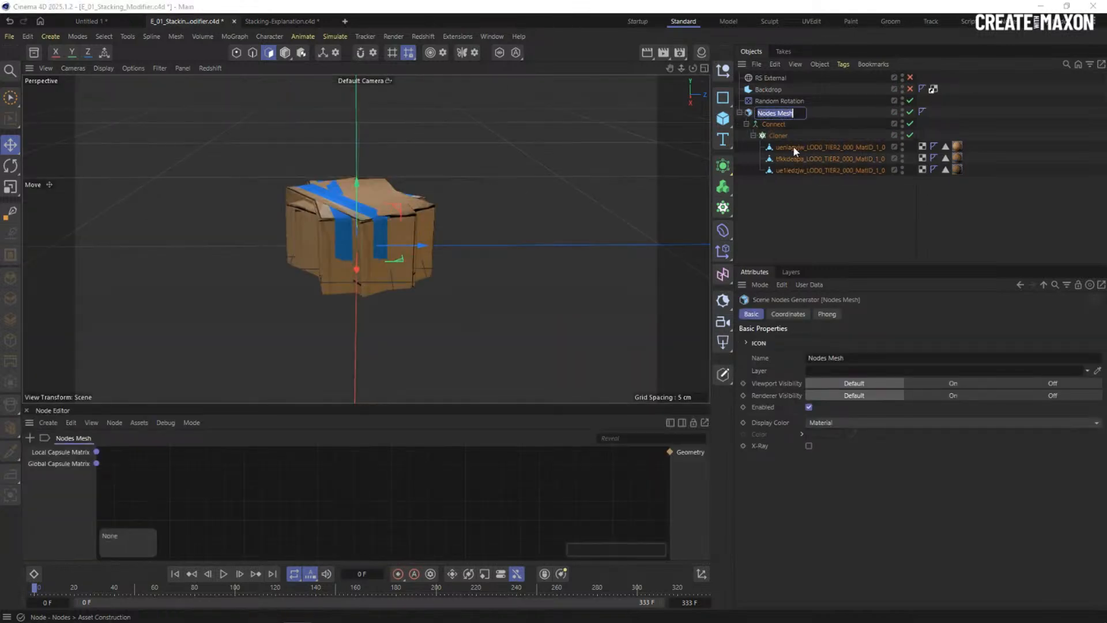
pyautogui.write('Stac')
pyautogui.write('king')
pyautogui.write(' Generator')
pyautogui.press('Return')
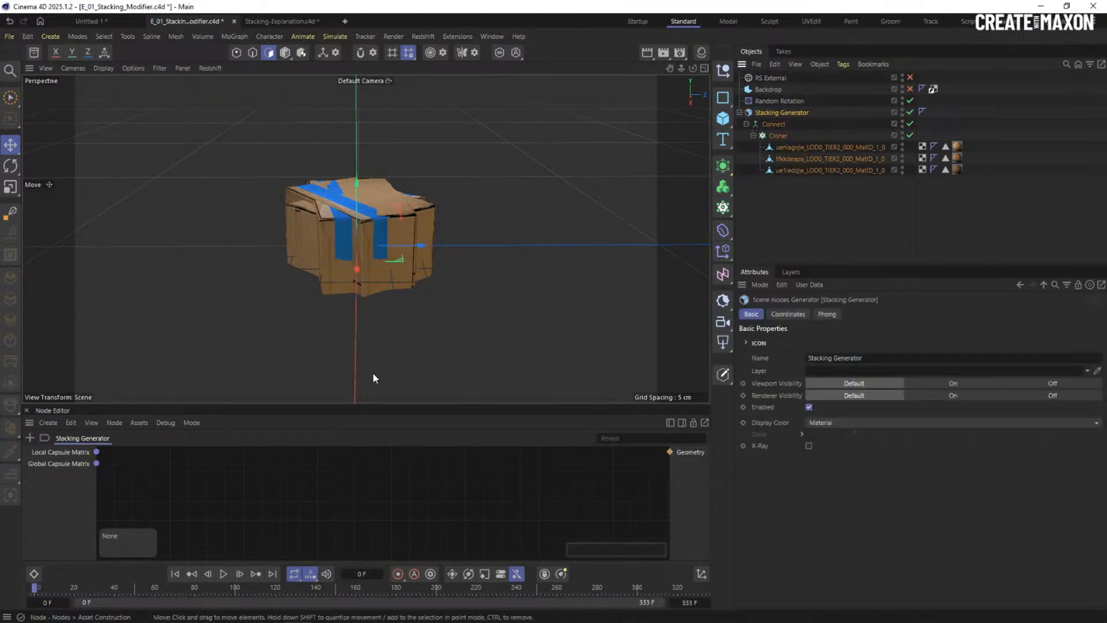
pyautogui.moveTo(342, 411); pyautogui.dragTo(375, 247)
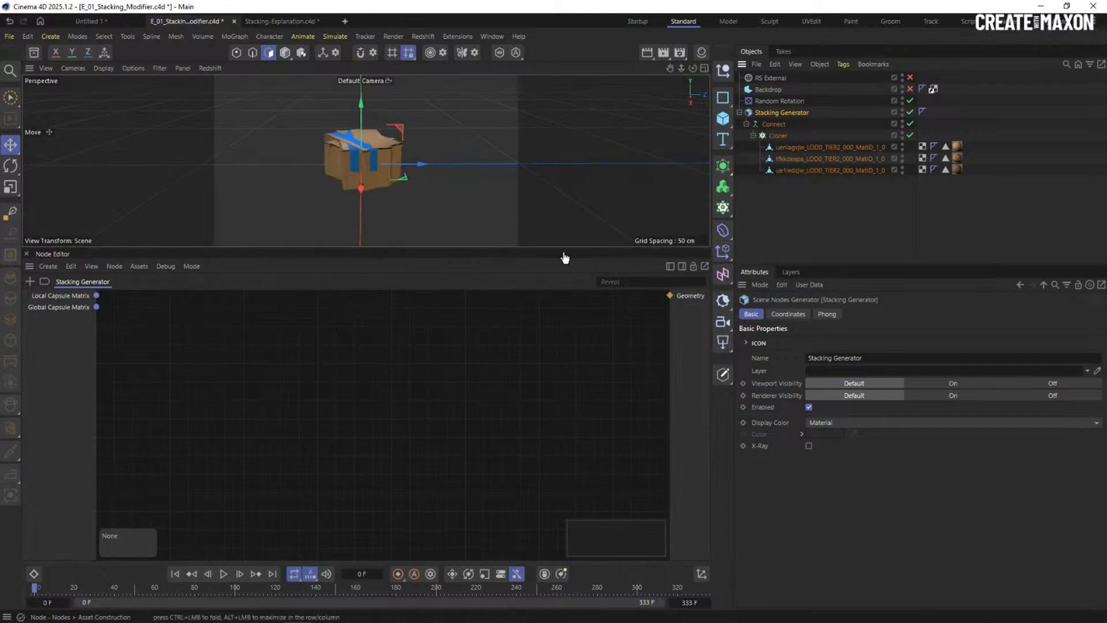
# Add an Object - Child input to the Stacking Generator and connect its Geometry port to the Geometry output.
pyautogui.rightClick(68, 344)
pyautogui.moveTo(113, 366)
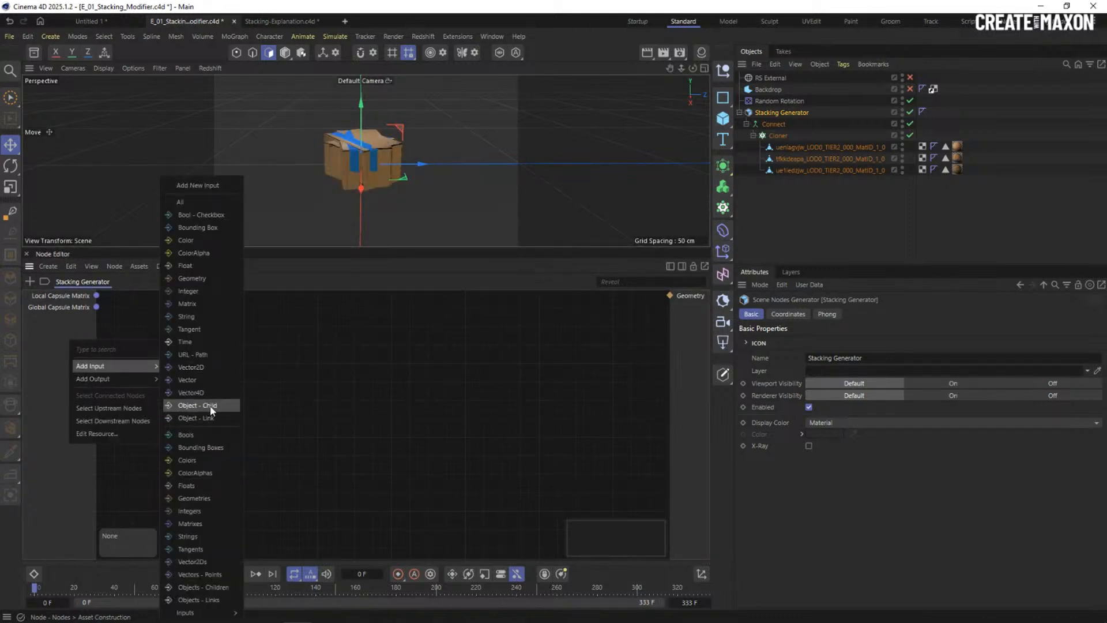
pyautogui.click(211, 406)
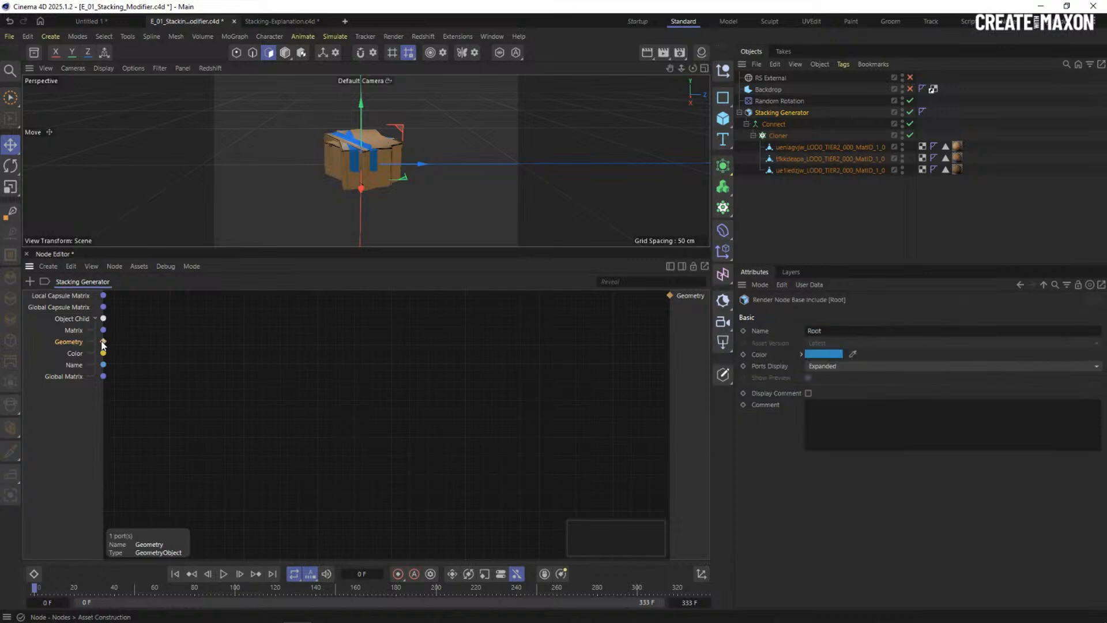
pyautogui.moveTo(103, 342); pyautogui.dragTo(670, 295)
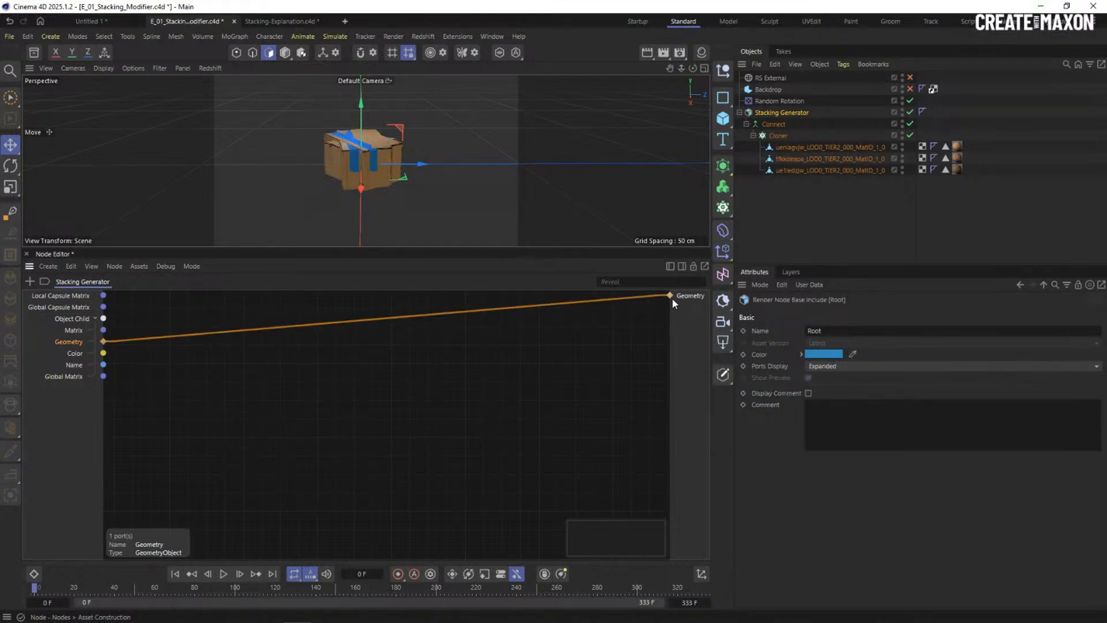
pyautogui.click(548, 372)
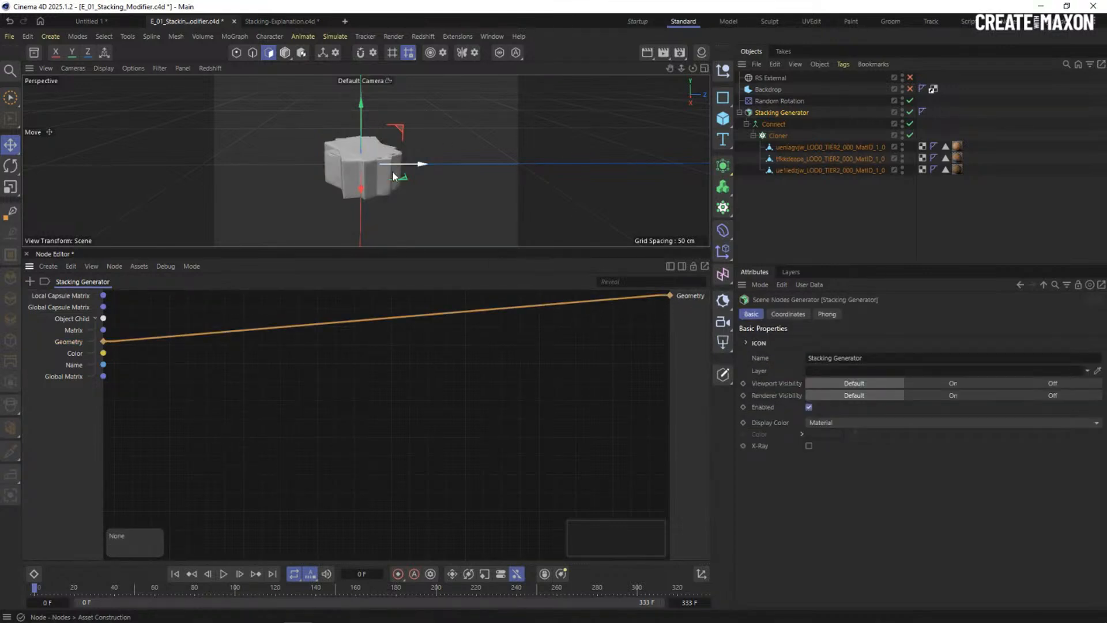
pyautogui.scroll(4, 353, 167)
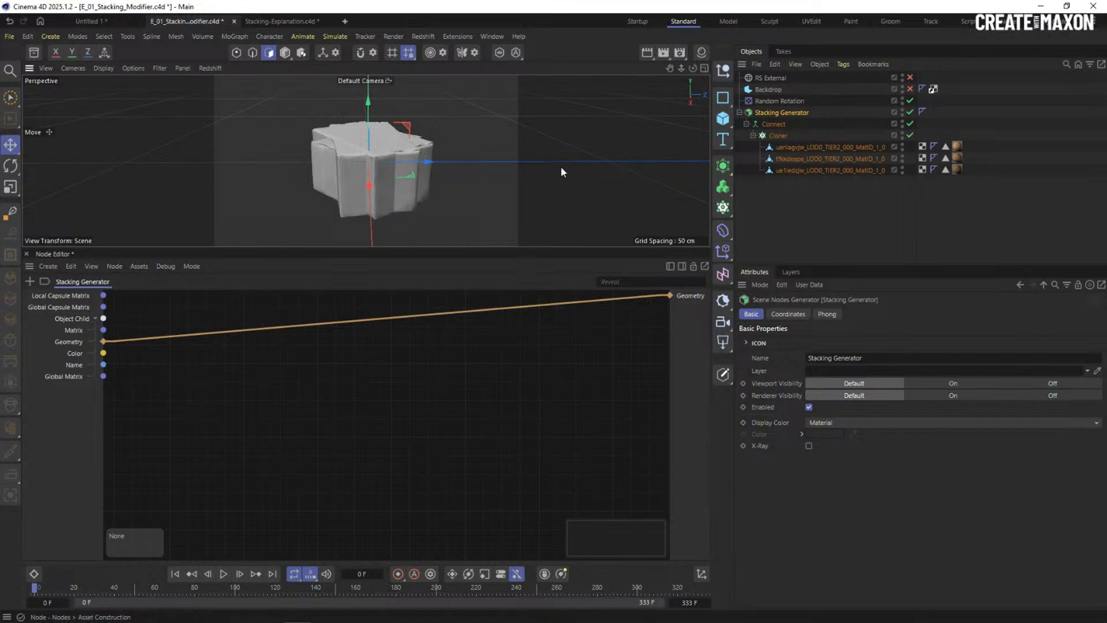
# Temporarily disable the Stacking Generator, Connect and Cloner to examine the polygon selection tags on the three box meshes.
pyautogui.moveTo(910, 112); pyautogui.dragTo(909, 135)
pyautogui.click(849, 146)
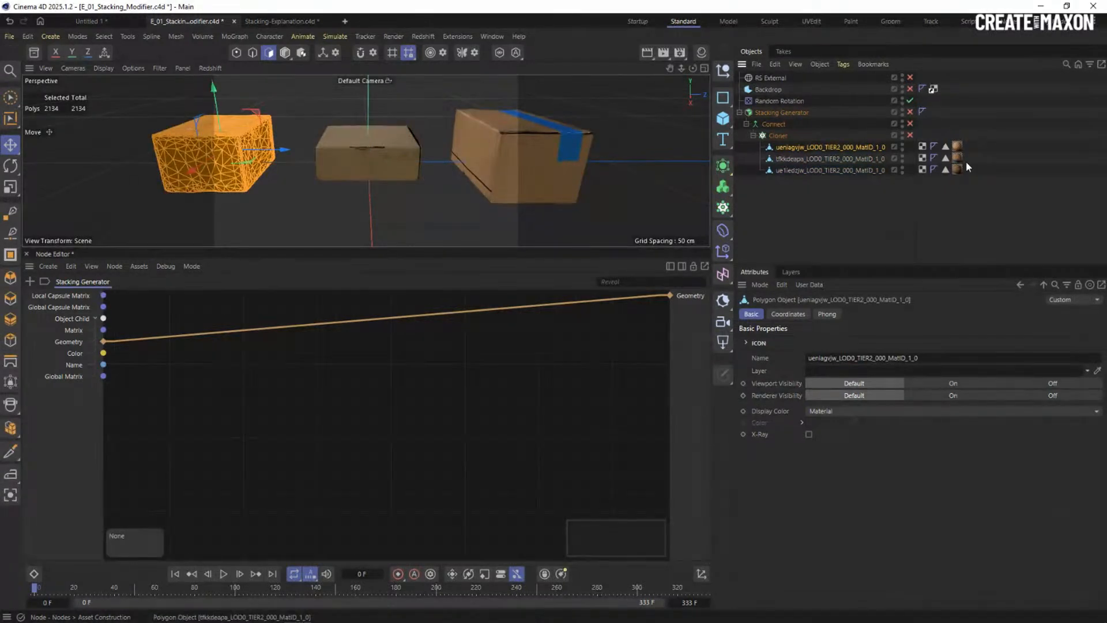
pyautogui.click(944, 146)
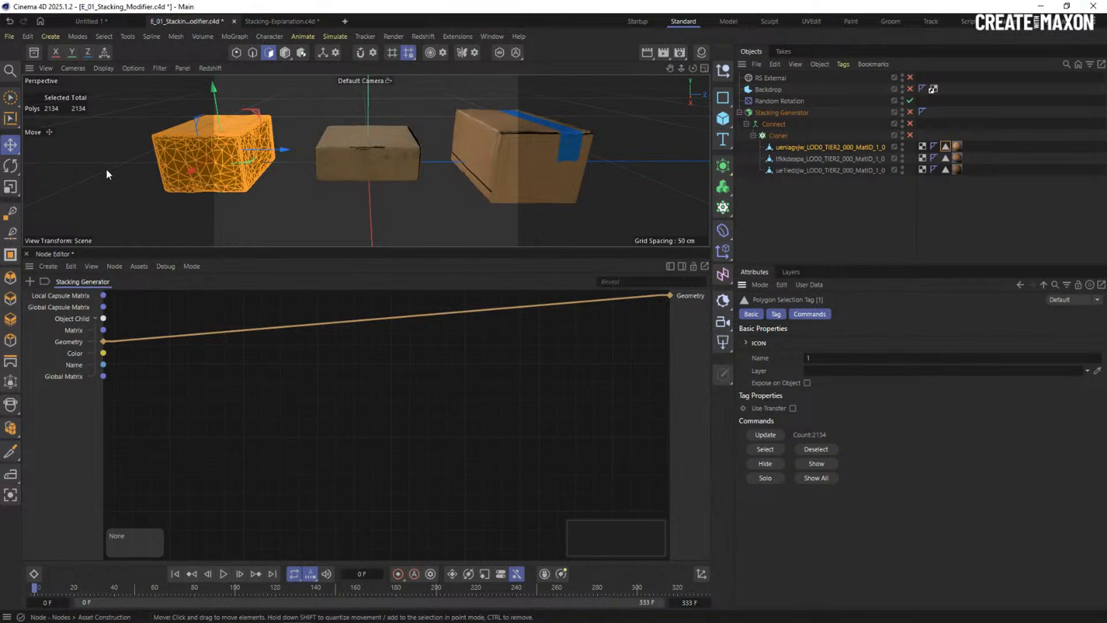
pyautogui.click(944, 158)
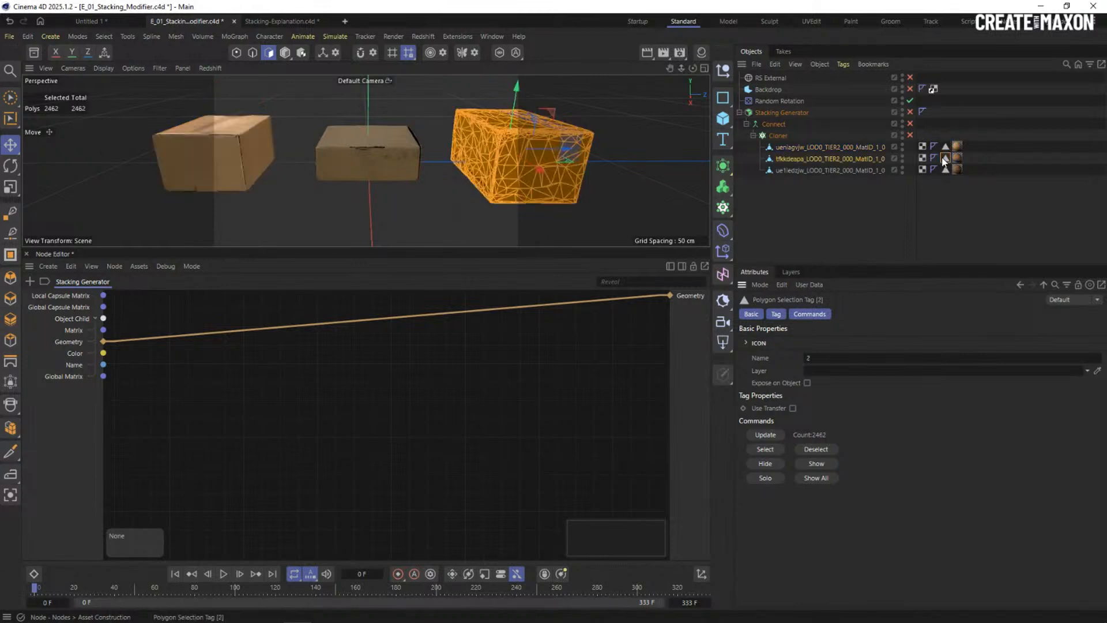
pyautogui.click(945, 169)
pyautogui.click(945, 146)
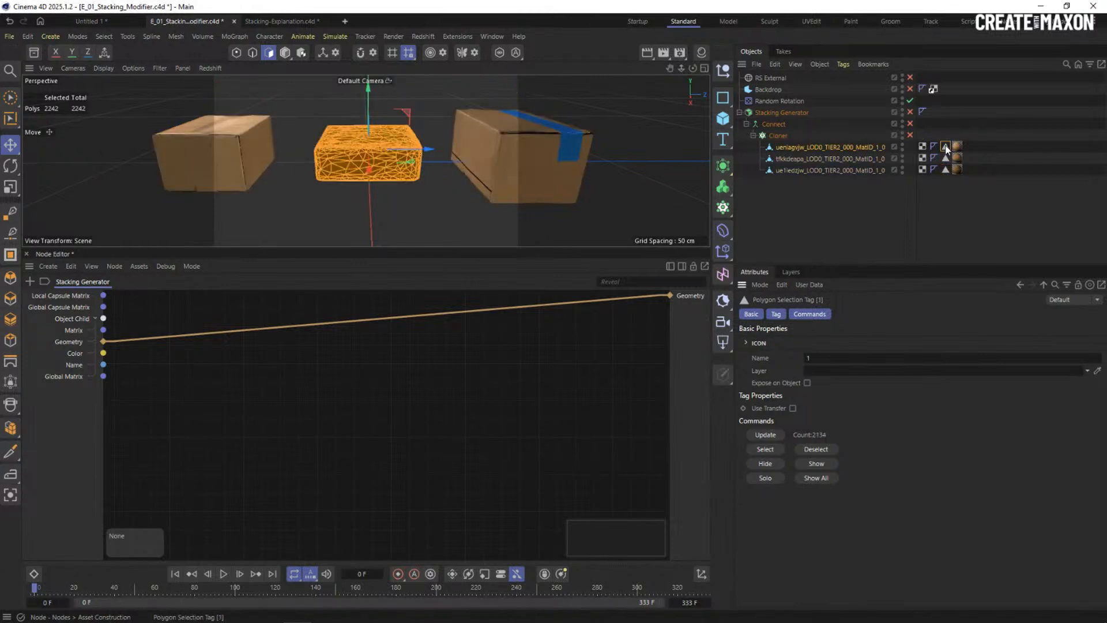
pyautogui.click(945, 157)
pyautogui.click(945, 169)
pyautogui.click(857, 197)
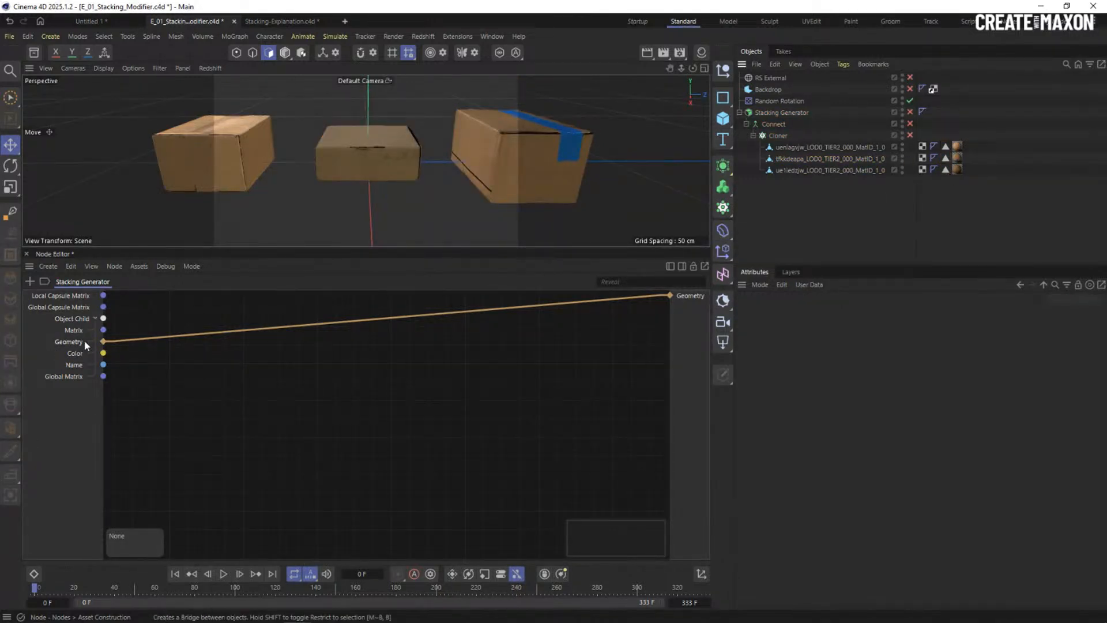
pyautogui.click(797, 112)
pyautogui.click(909, 112)
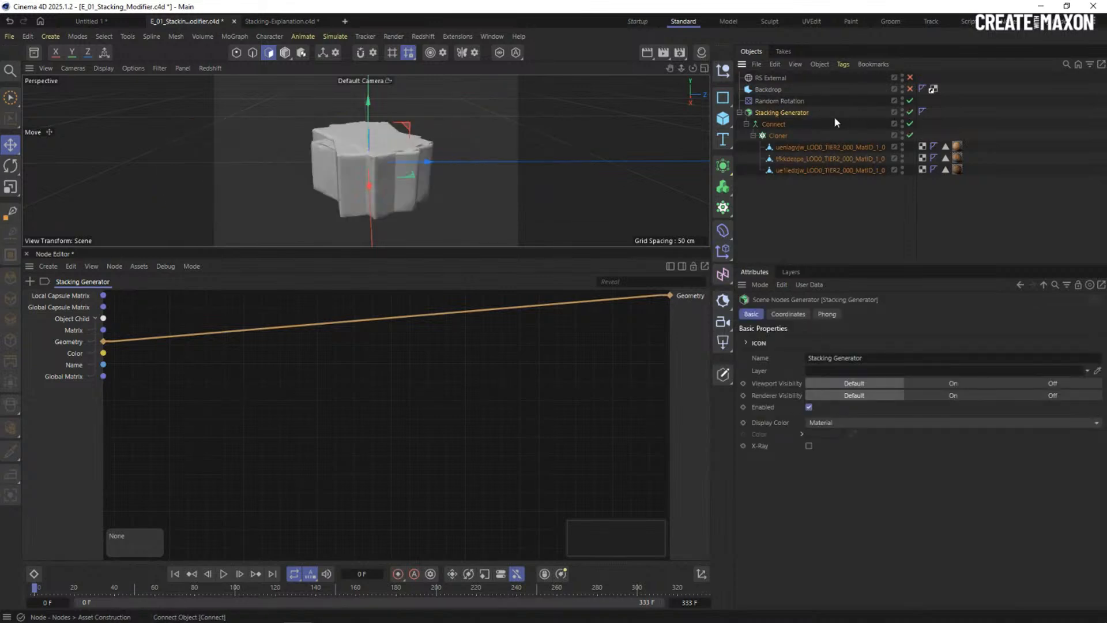
# Create a polygon copy of the Stacking Generator with Current State to Object, examine its selection tags, and delete the copy.
pyautogui.rightClick(775, 113)
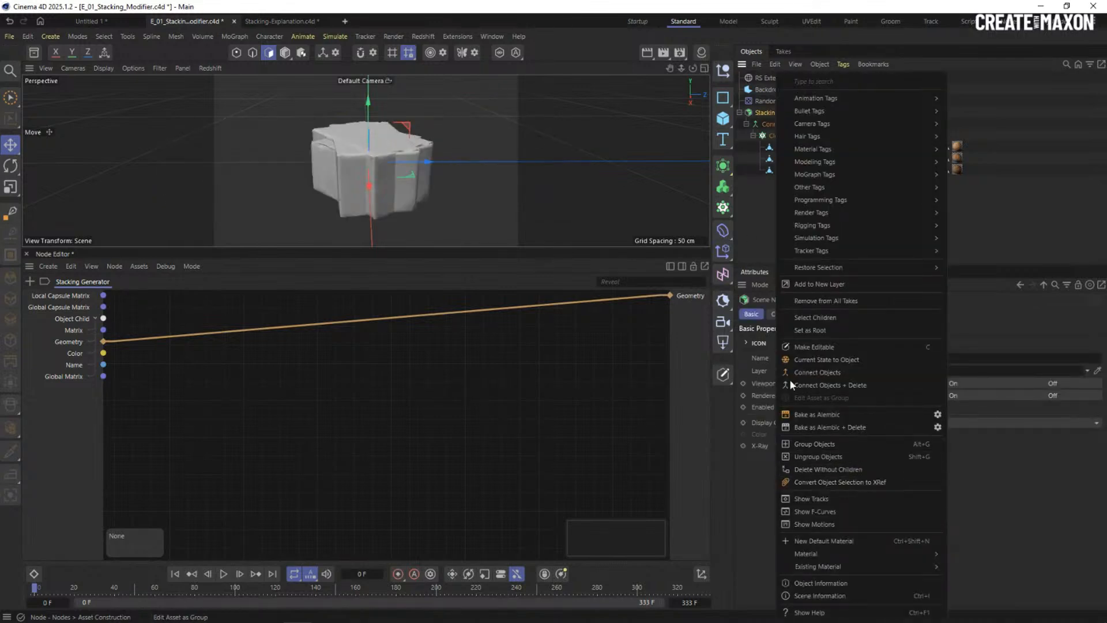
pyautogui.click(863, 359)
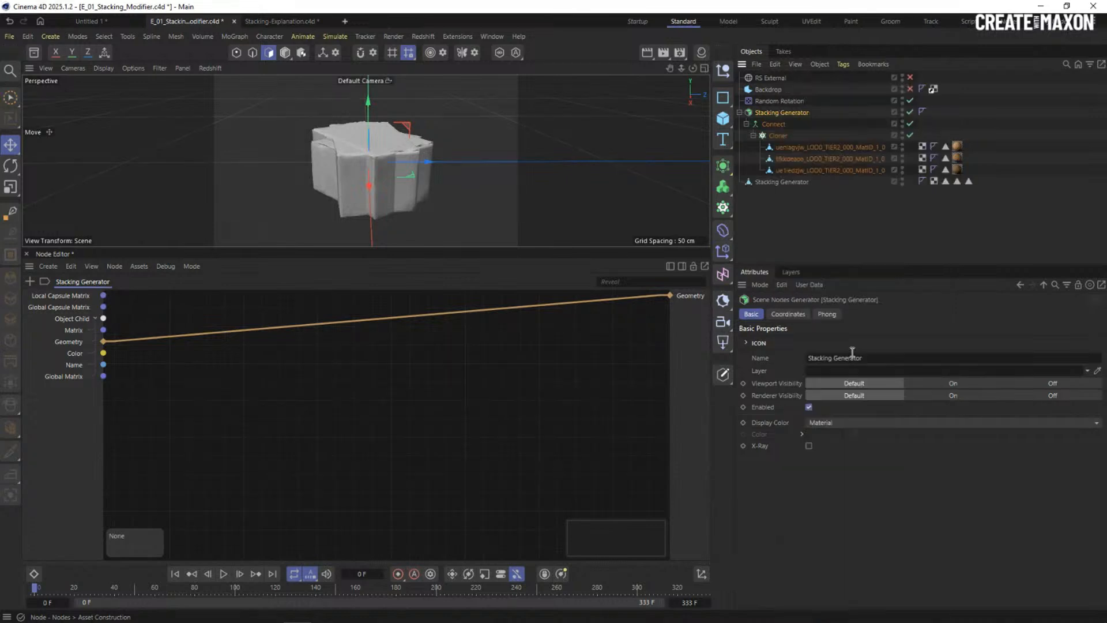
pyautogui.click(784, 181)
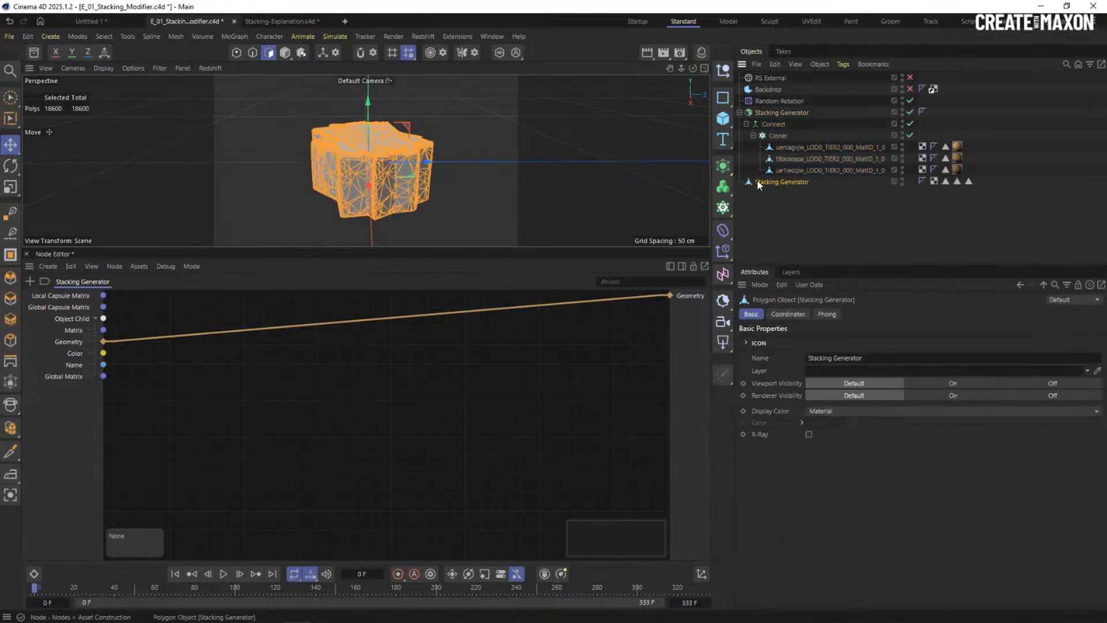
pyautogui.click(945, 181)
pyautogui.click(968, 181)
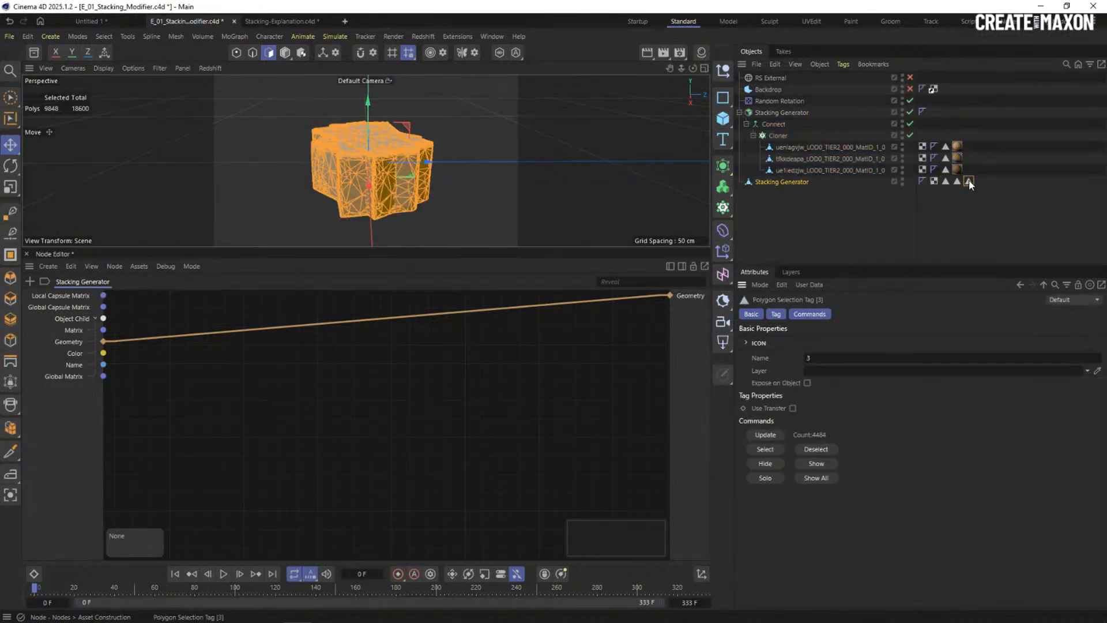
pyautogui.click(784, 181)
pyautogui.press('Delete')
# Copy the three boxes' material tags onto the Stacking Generator.
pyautogui.click(783, 114)
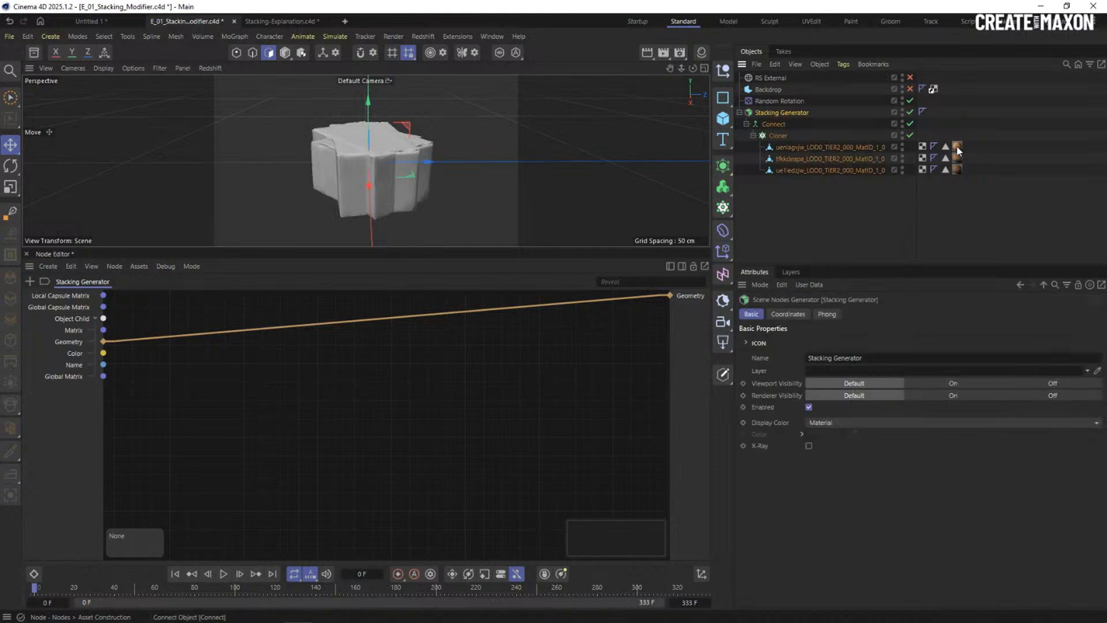
pyautogui.moveTo(990, 188); pyautogui.dragTo(933, 109)
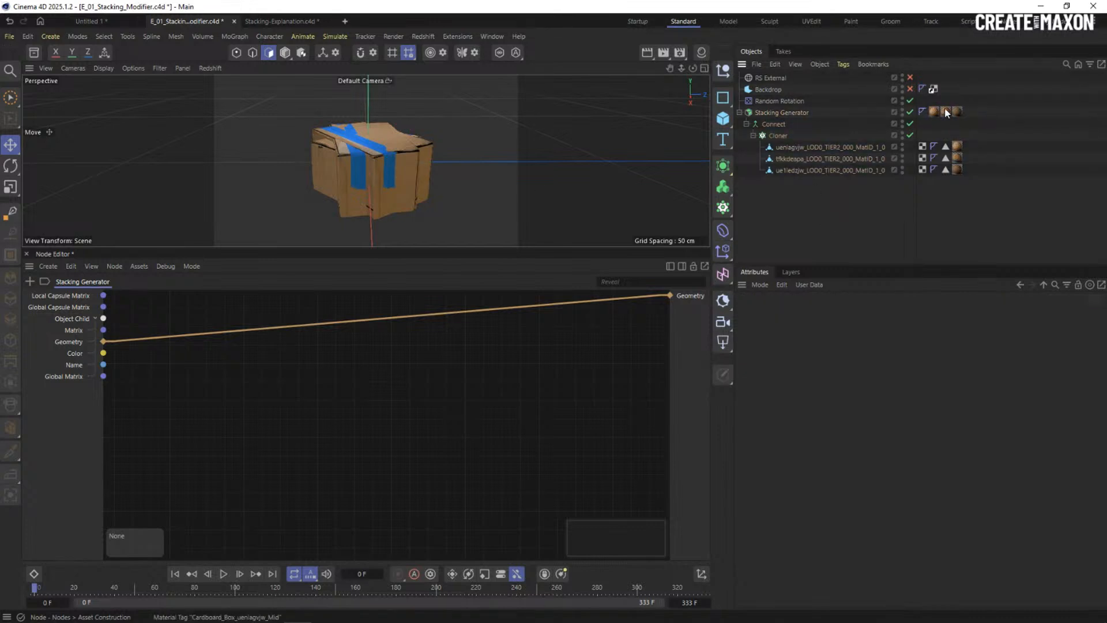
pyautogui.keyDown('alt'); pyautogui.moveTo(350, 145); pyautogui.dragTo(352, 153); pyautogui.keyUp('alt')
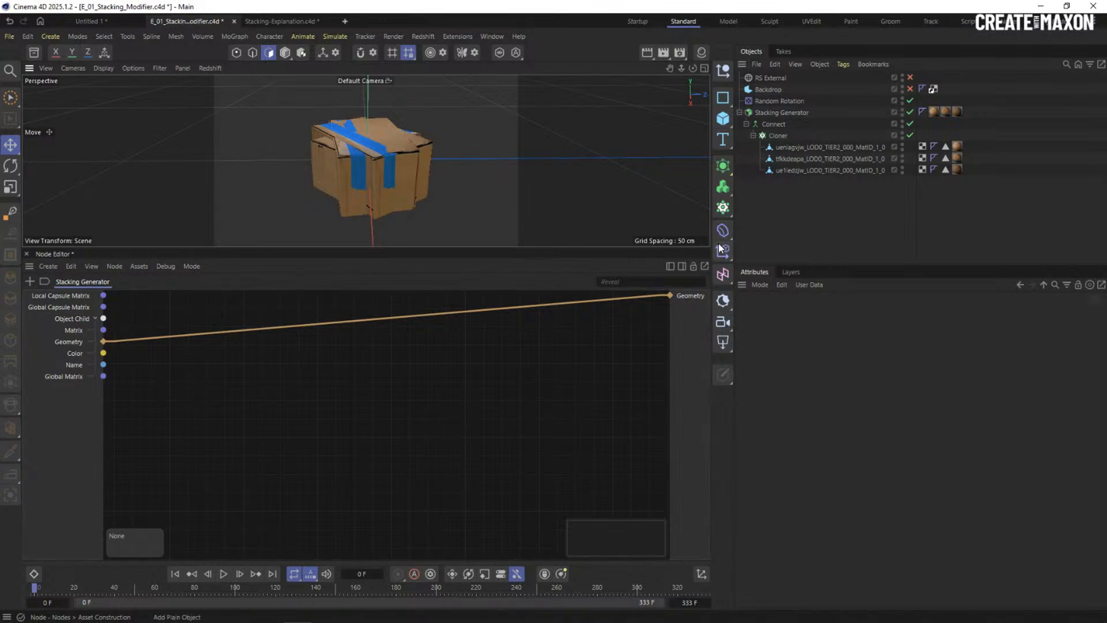
# Add an Explode Mesh Islands node and feed the child object's Geometry into it.
pyautogui.moveTo(734, 245); pyautogui.dragTo(805, 248)
pyautogui.doubleClick(210, 380)
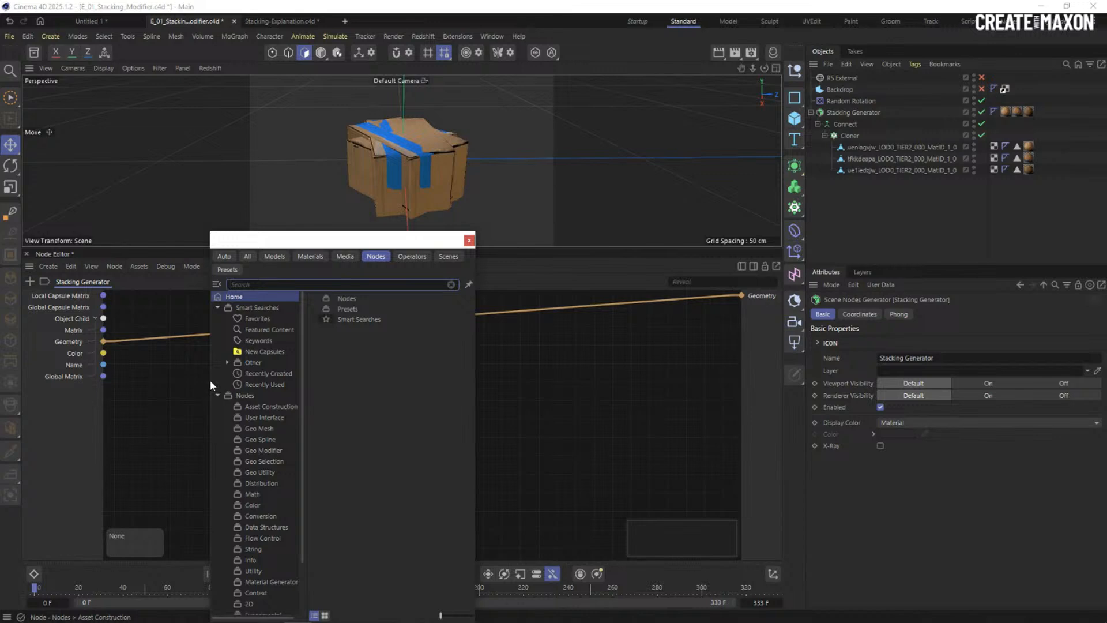
pyautogui.write('expl')
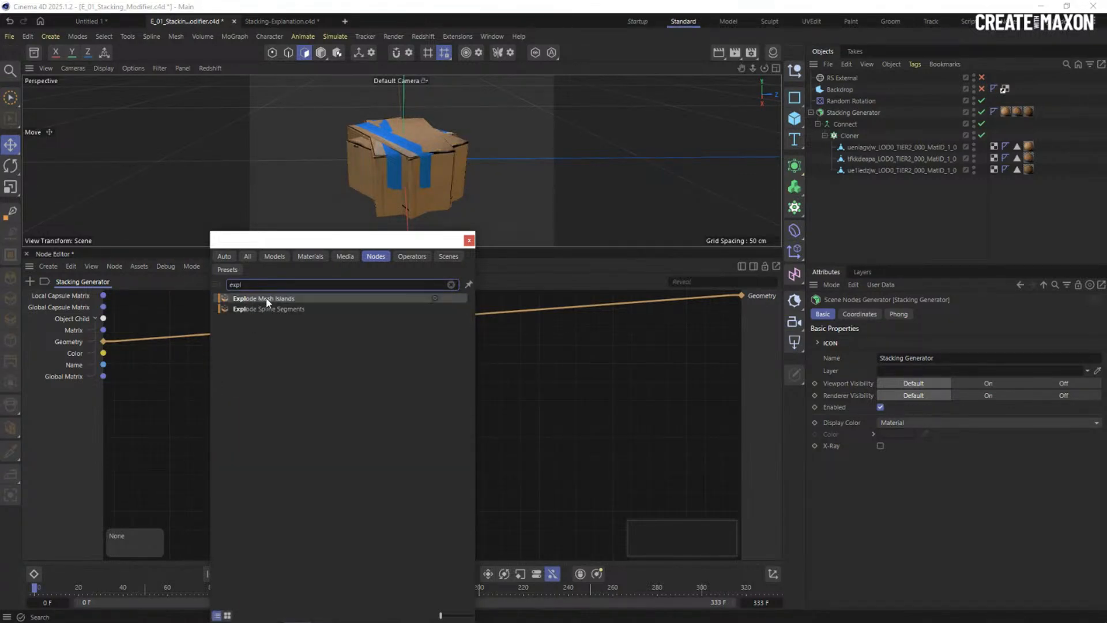
pyautogui.click(264, 299)
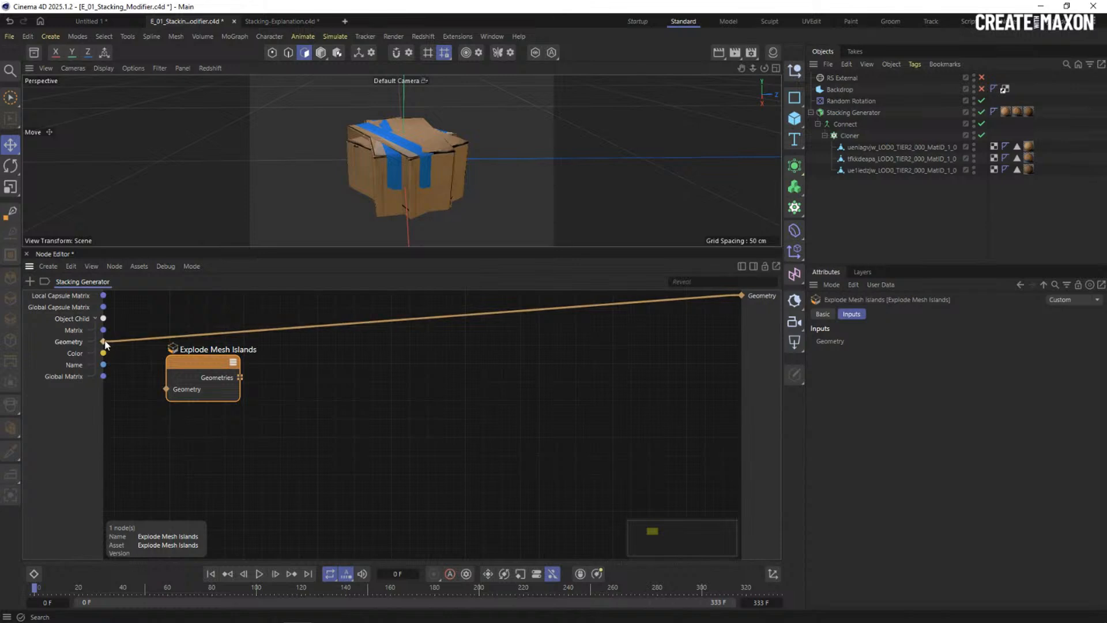
pyautogui.moveTo(103, 342); pyautogui.dragTo(173, 365)
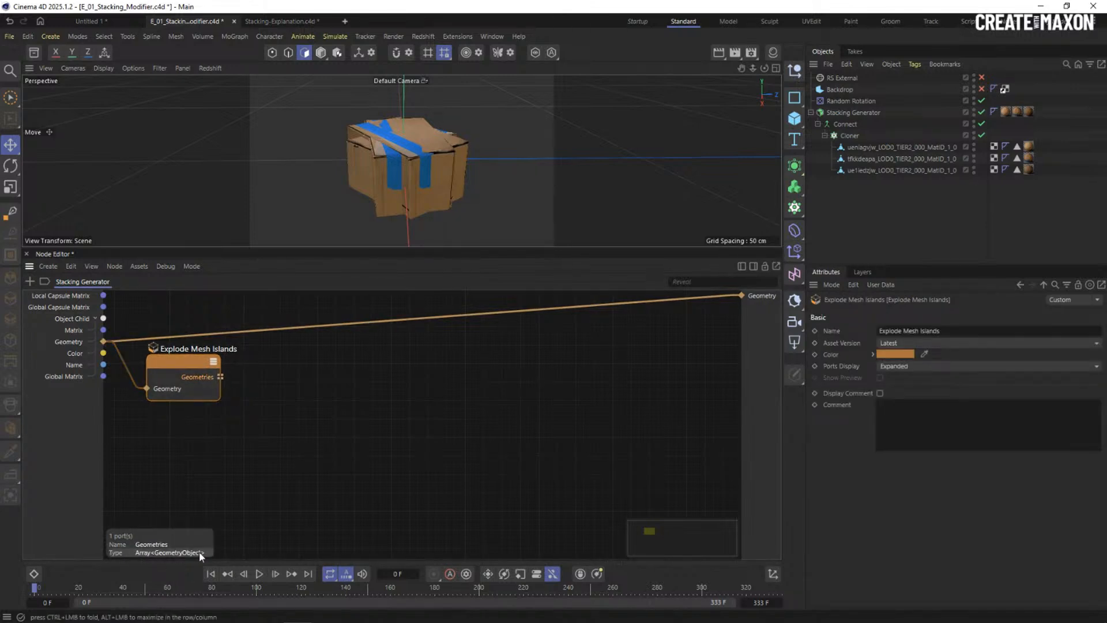
# Insert a Get Element node between Explode Mesh Islands' Geometries and the Geometry output.
pyautogui.doubleClick(282, 371)
pyautogui.write('get')
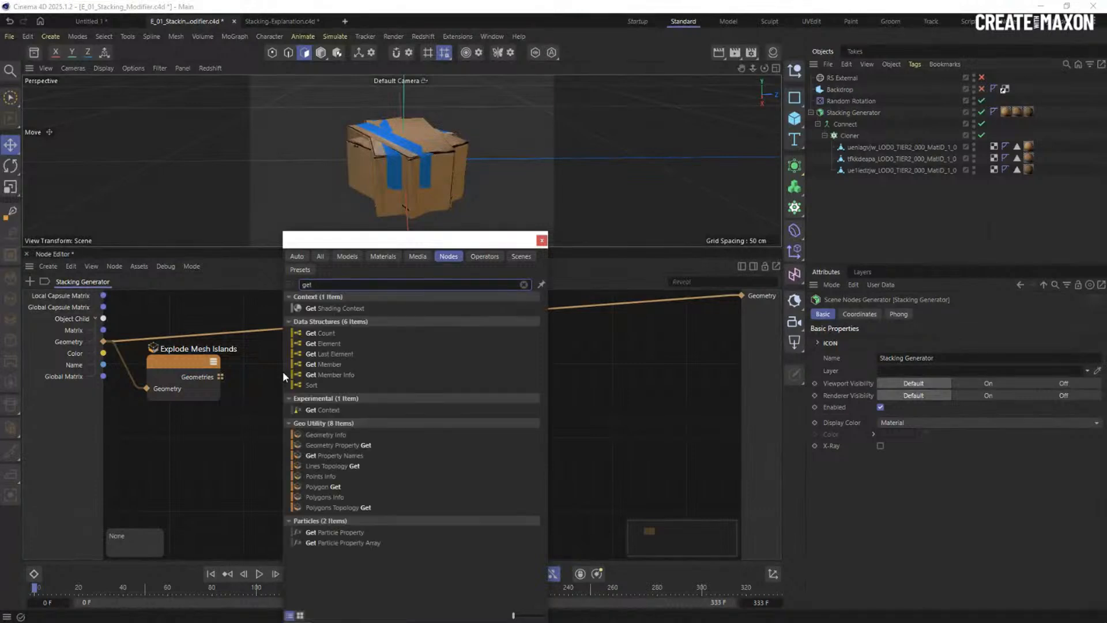
pyautogui.click(350, 342)
pyautogui.moveTo(219, 377); pyautogui.dragTo(291, 359)
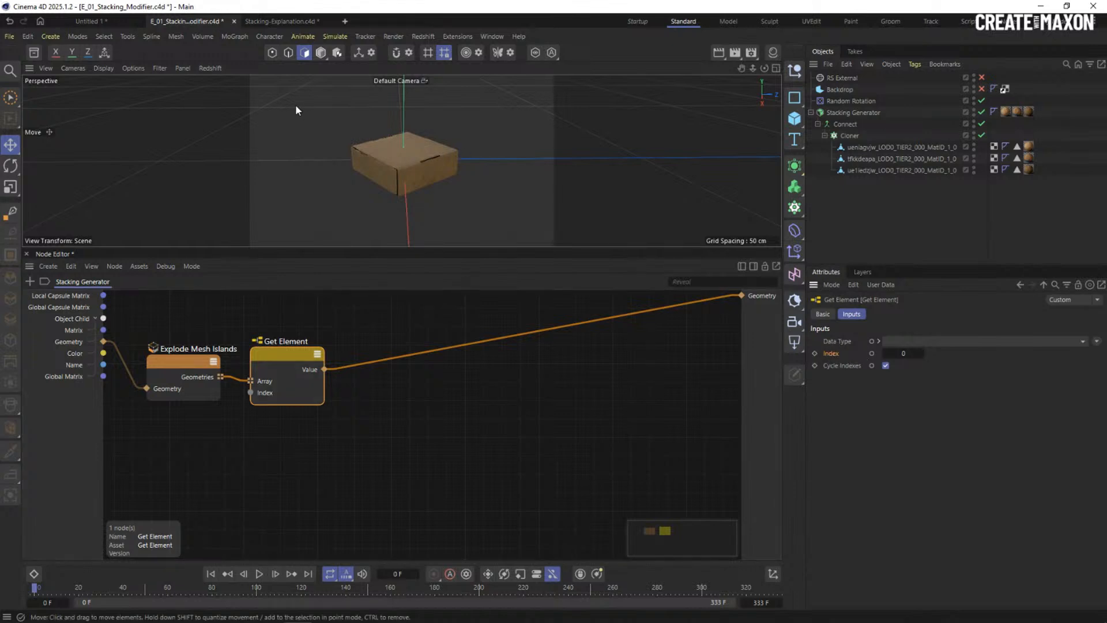
# Step the Get Element Index up and down to examine the individual box islands.
pyautogui.click(921, 352)
pyautogui.click(921, 353)
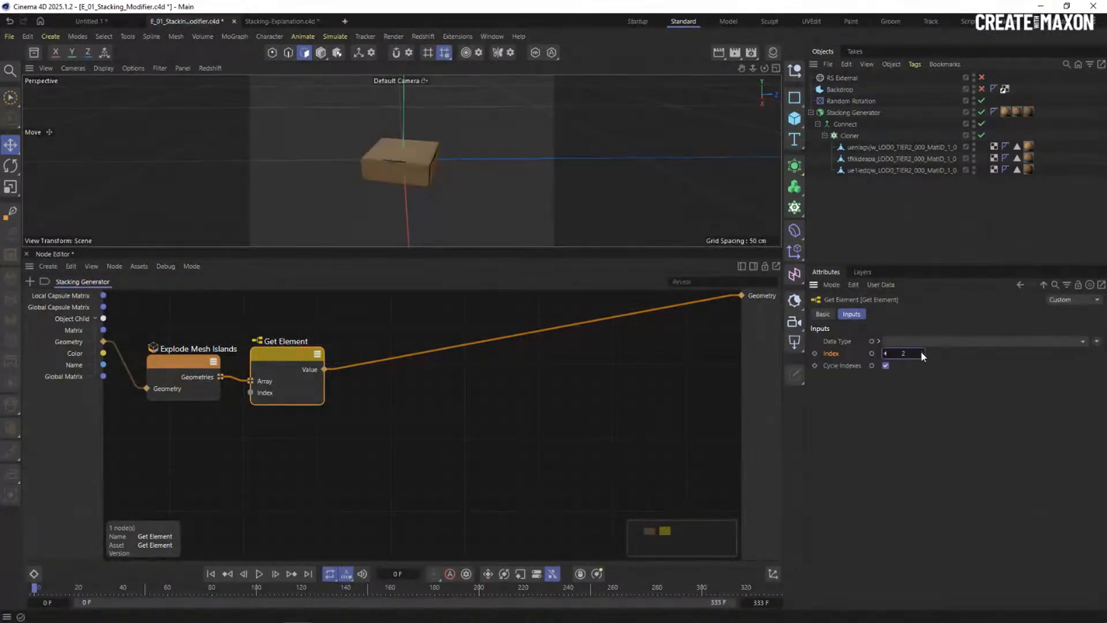
pyautogui.click(921, 352)
pyautogui.click(921, 353)
pyautogui.click(921, 352)
pyautogui.click(921, 352)
pyautogui.click(921, 352)
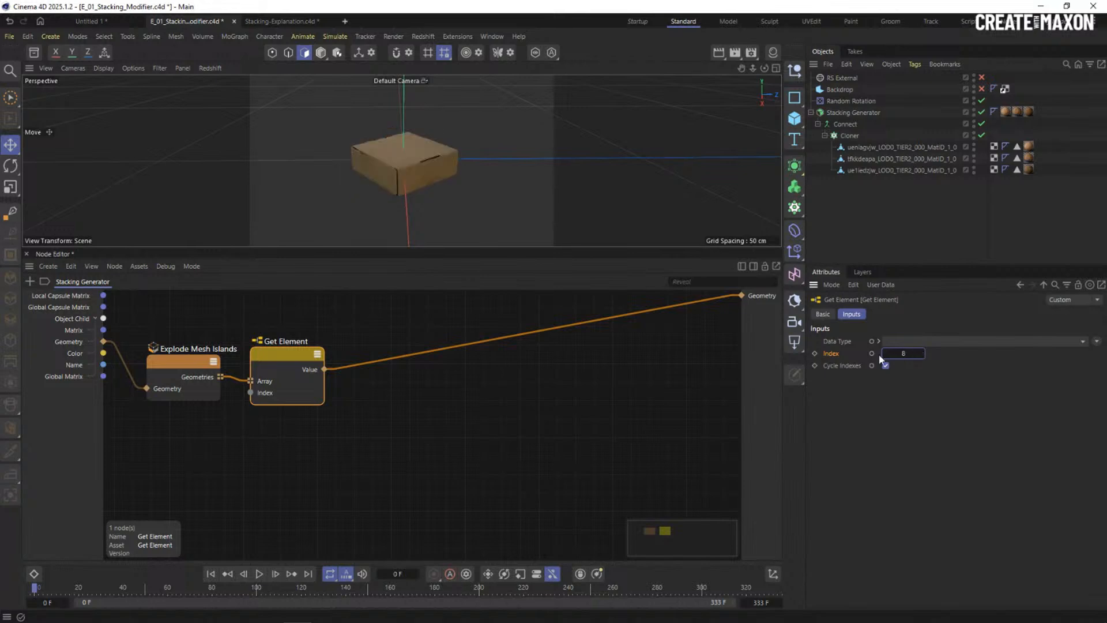
pyautogui.click(885, 353)
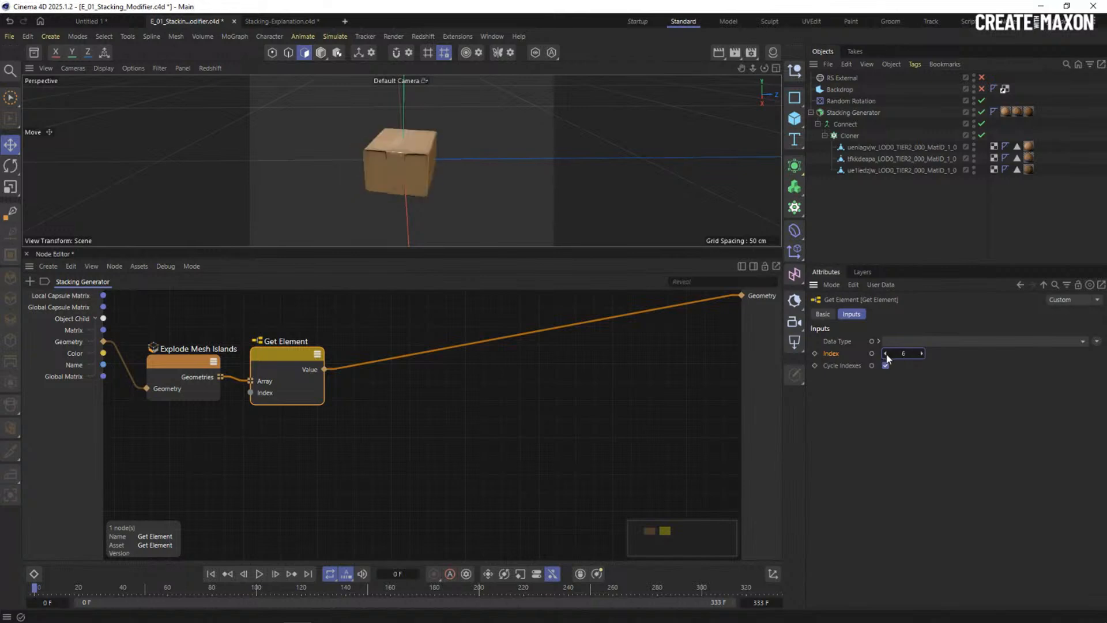
pyautogui.click(199, 376)
pyautogui.click(294, 360)
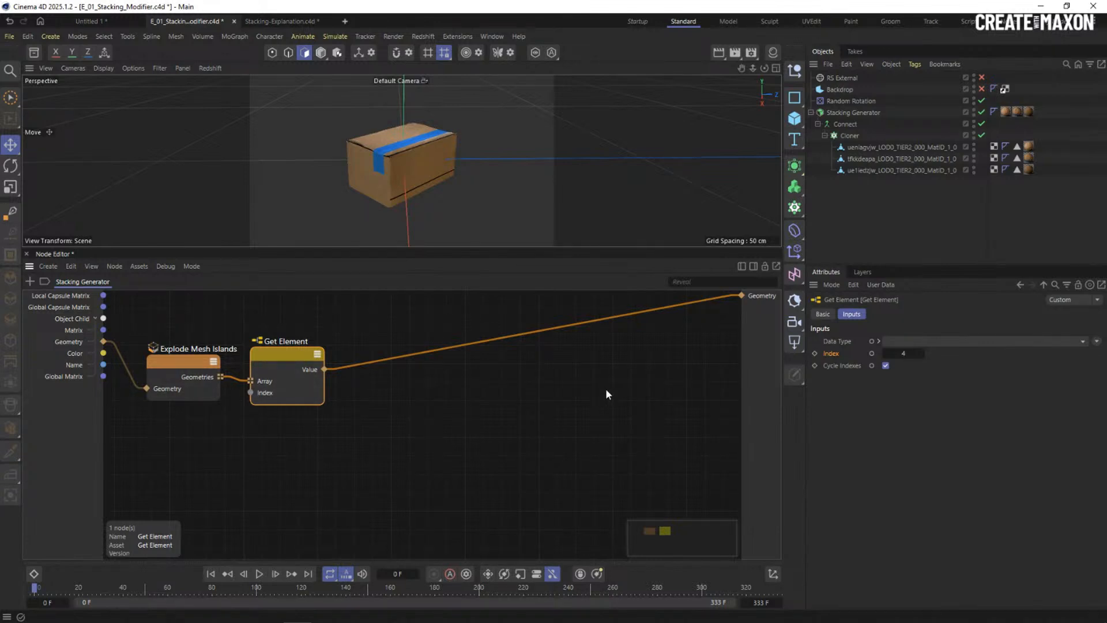
pyautogui.moveTo(298, 358); pyautogui.dragTo(297, 349)
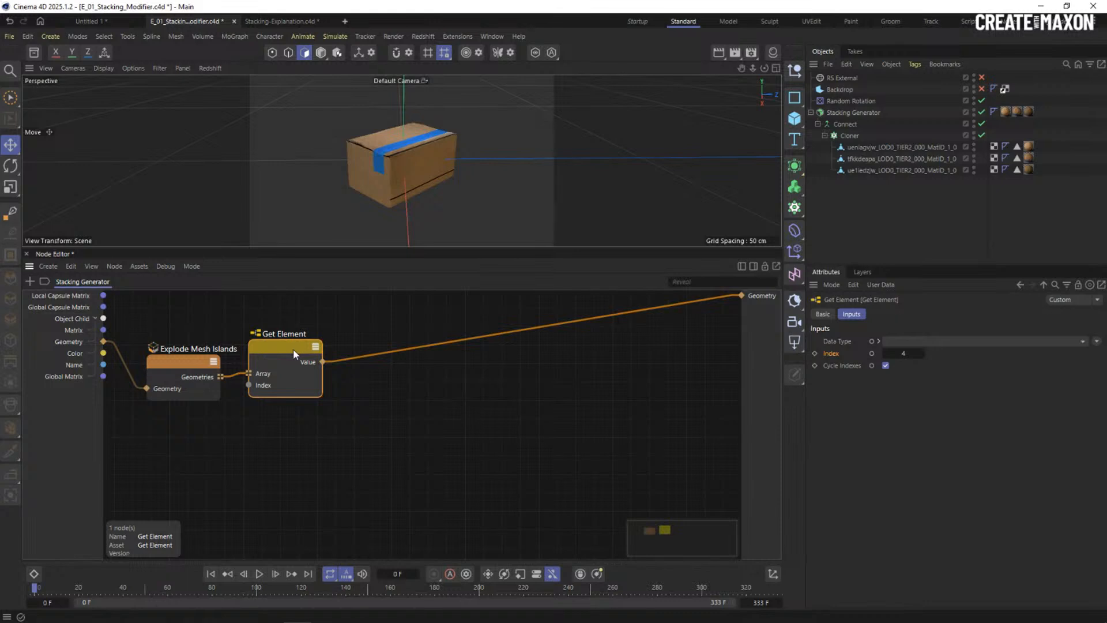
# Delete the Get Element node and the connection from Explode Mesh Islands to the Geometry output.
pyautogui.press('Delete')
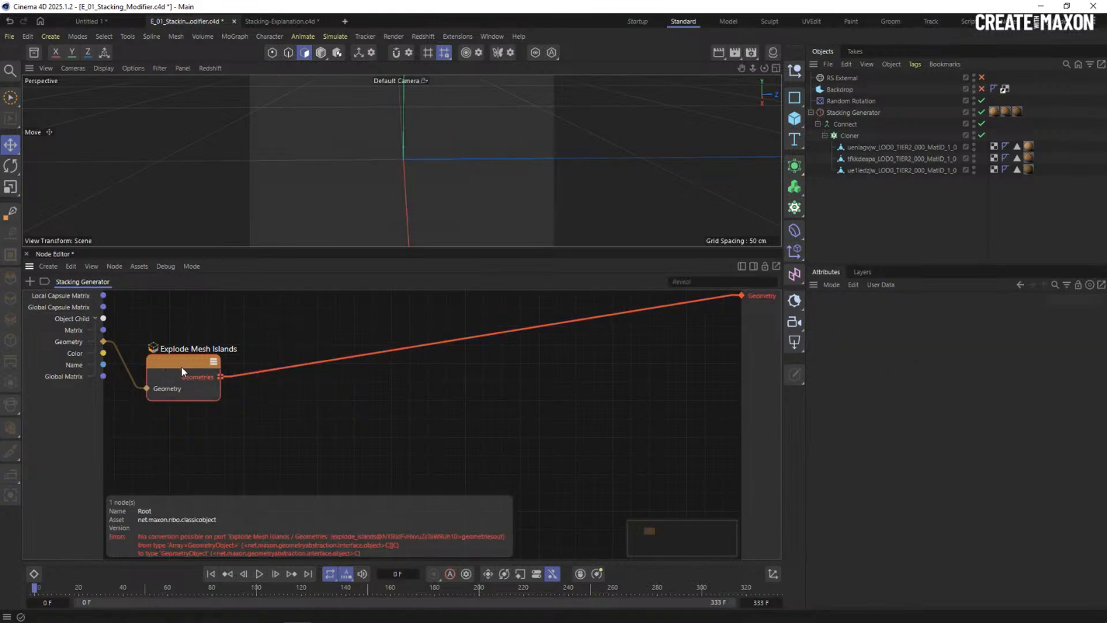
pyautogui.moveTo(182, 366)
pyautogui.mouseDown()
pyautogui.moveTo(187, 354)
pyautogui.moveTo(173, 347)
pyautogui.moveTo(187, 355)
pyautogui.mouseUp()
pyautogui.click(324, 350)
pyautogui.press('Delete')
pyautogui.click(209, 356)
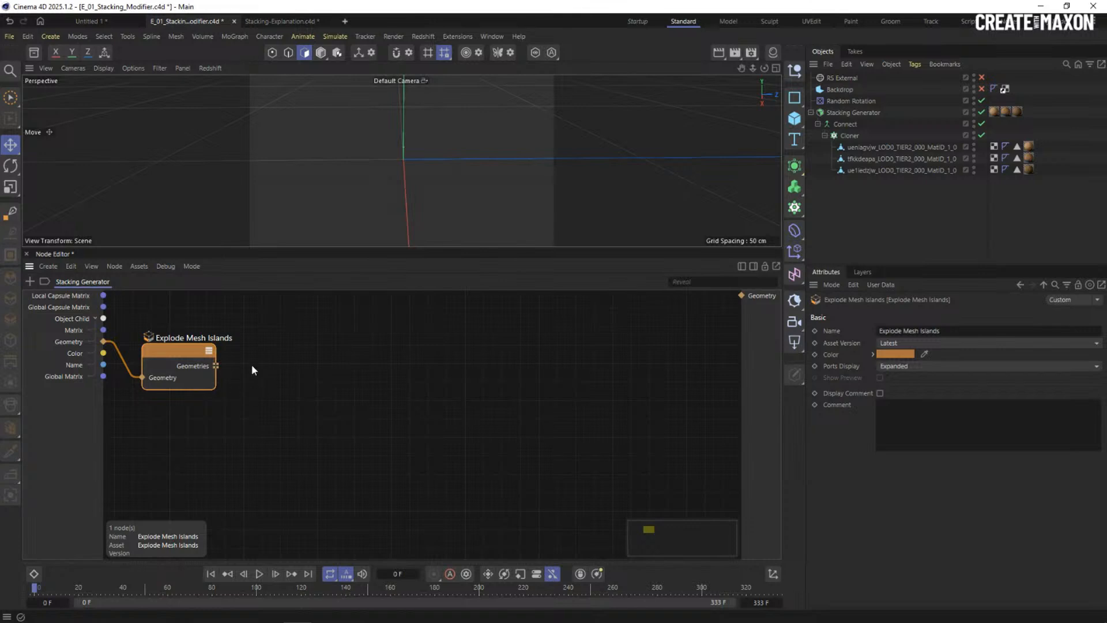
# Add a Get Element node and feed Explode Mesh Islands' Geometries into its Array.
pyautogui.doubleClick(302, 334)
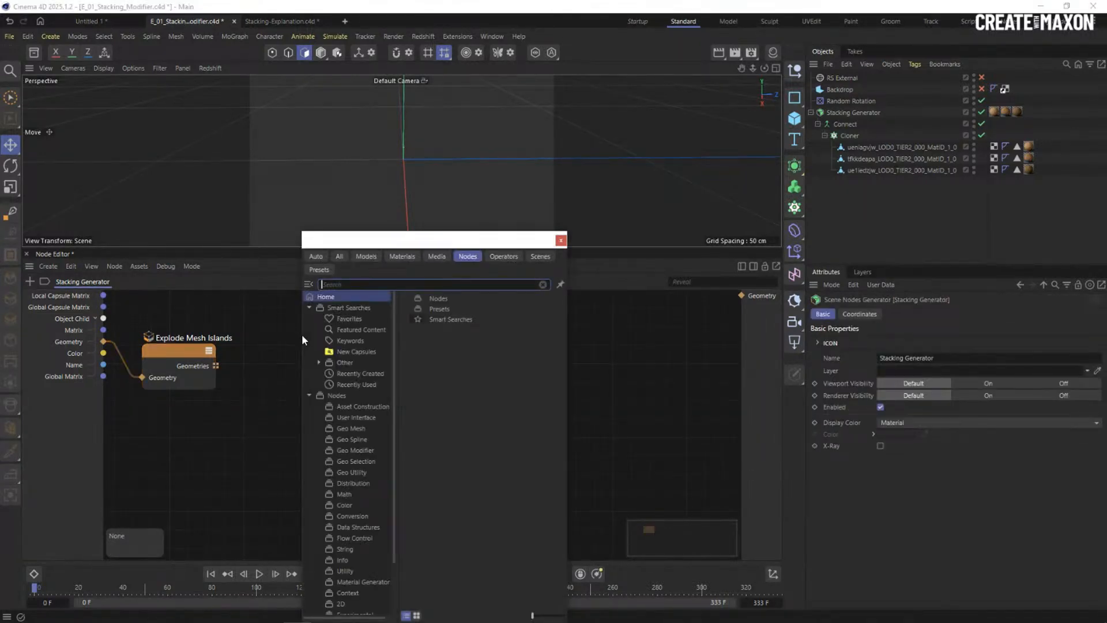
pyautogui.write('get')
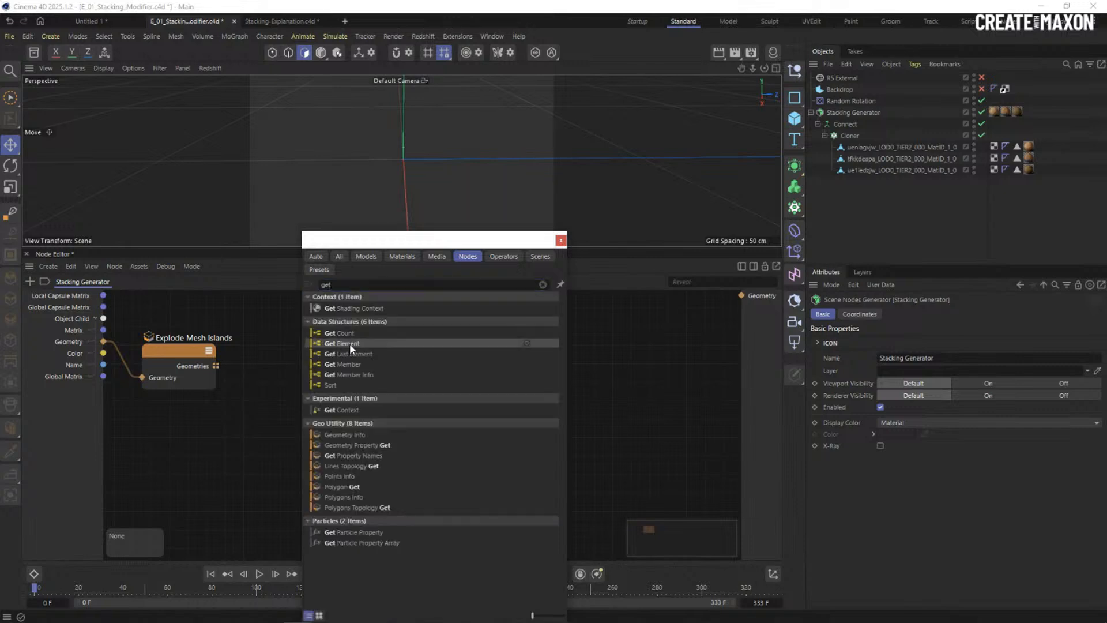
pyautogui.click(349, 343)
pyautogui.moveTo(216, 365); pyautogui.dragTo(275, 341)
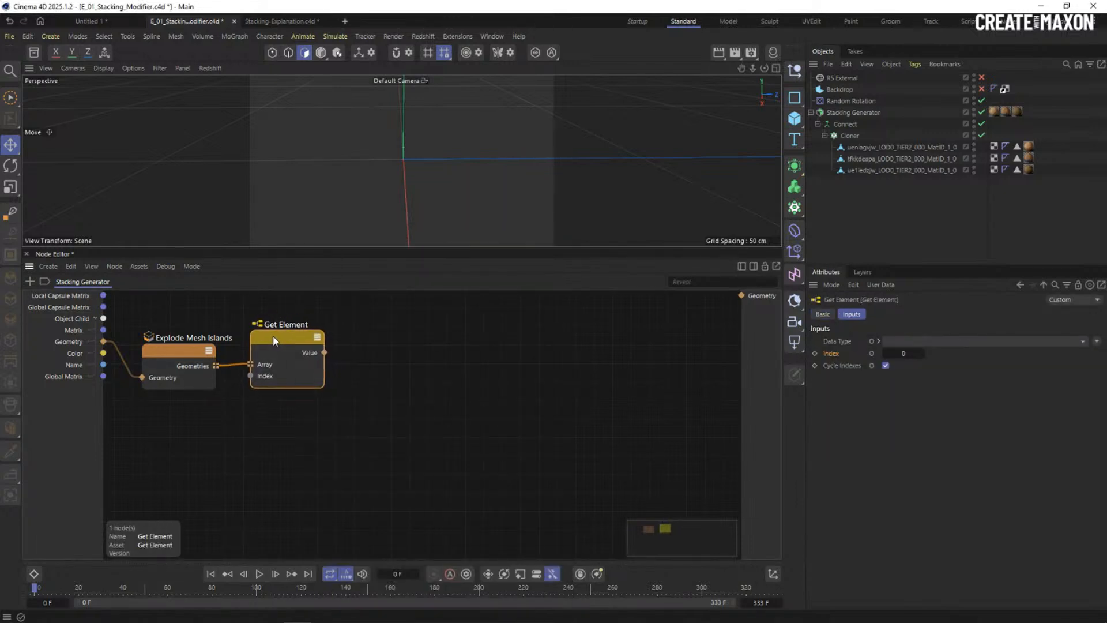
# Add a Build Array node with Element Type GeometryObject and truncate it to a single element.
pyautogui.doubleClick(414, 348)
pyautogui.write('bui')
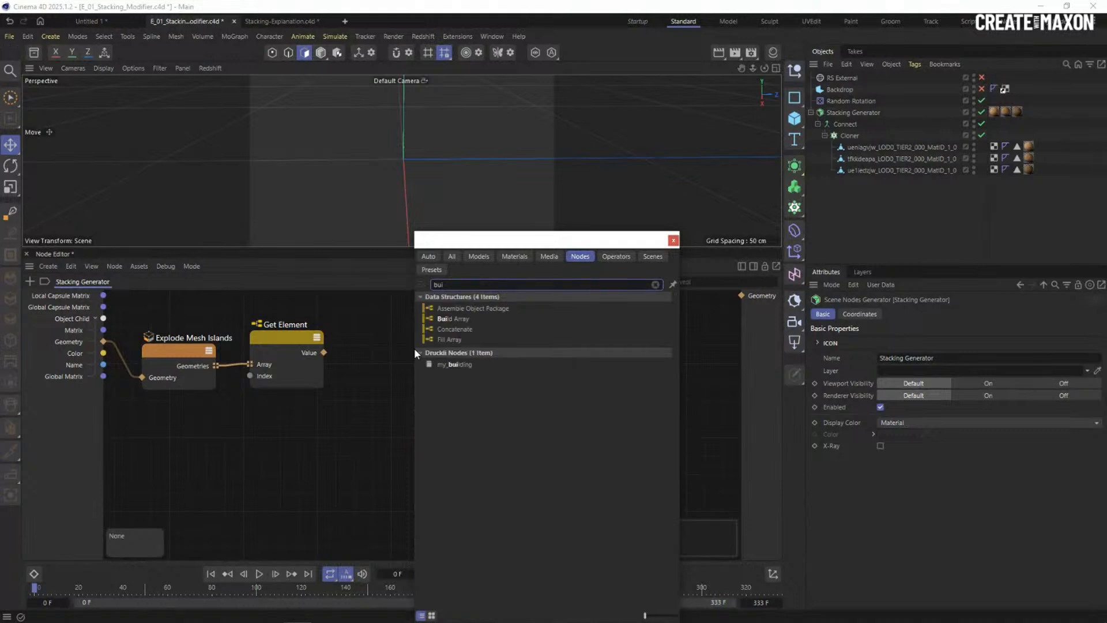
pyautogui.click(447, 321)
pyautogui.moveTo(400, 347); pyautogui.dragTo(382, 331)
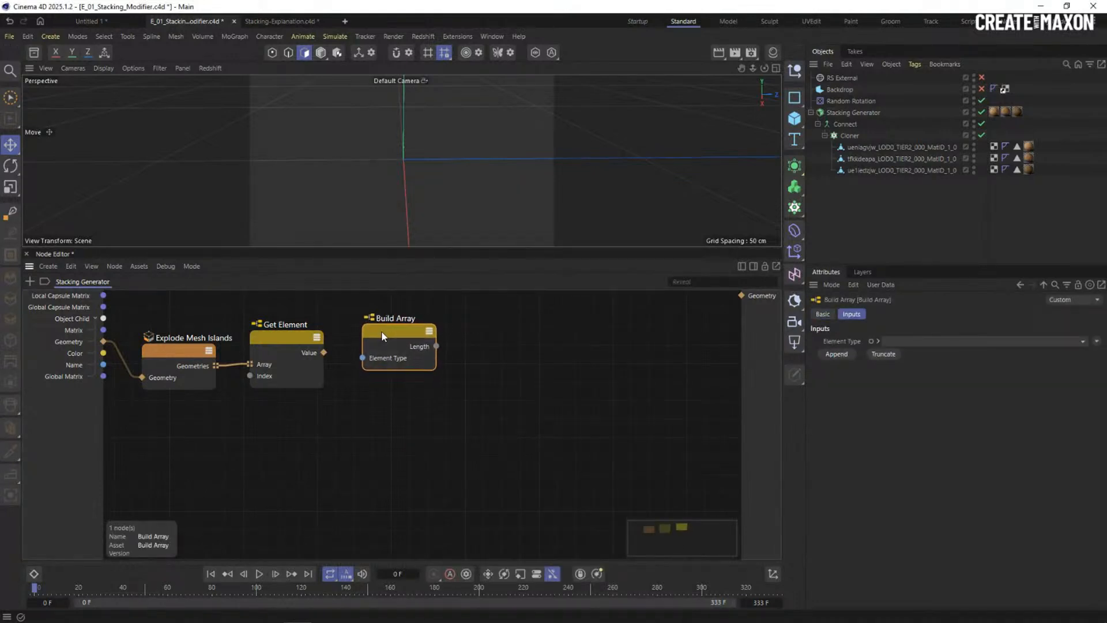
pyautogui.click(929, 340)
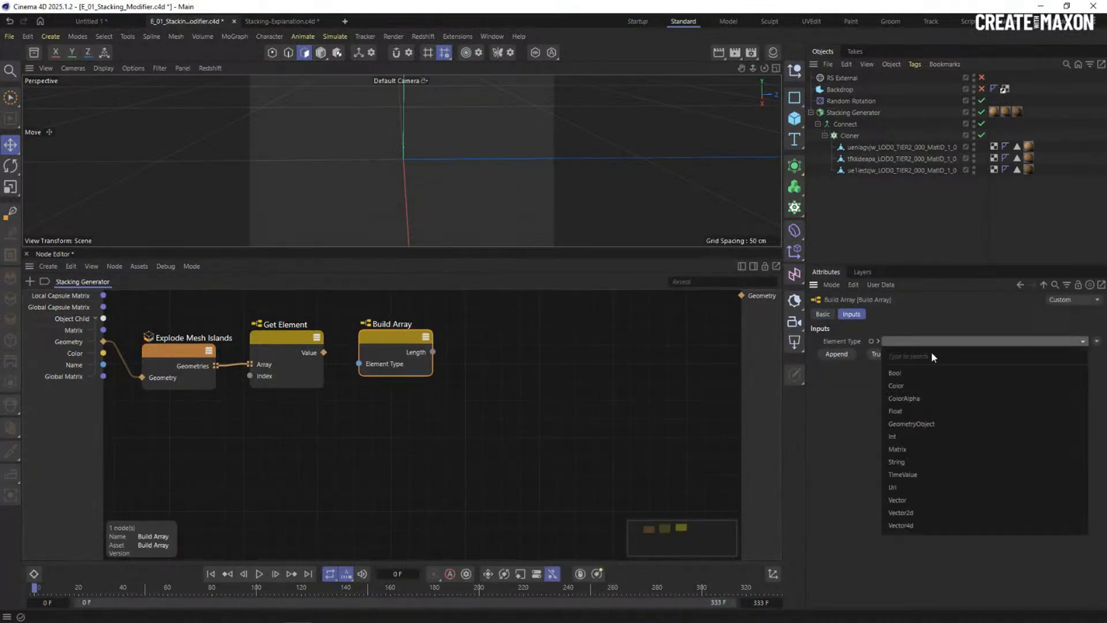
pyautogui.click(912, 424)
pyautogui.click(870, 355)
pyautogui.click(876, 352)
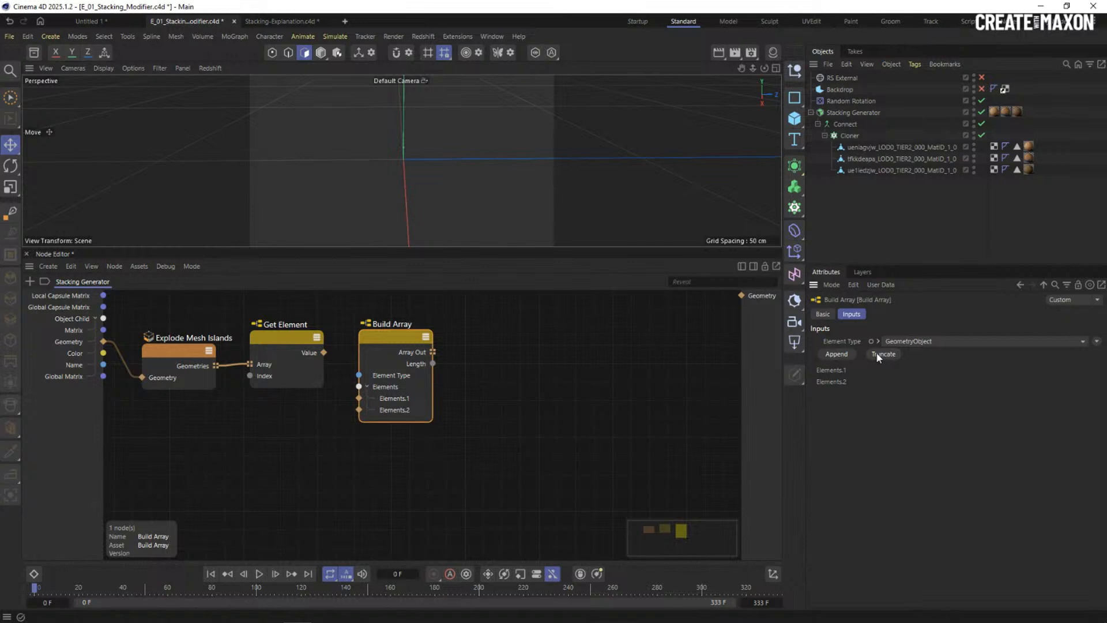
pyautogui.click(876, 352)
# Feed Get Element's Value into Build Array's remaining element and place the node beside Get Element.
pyautogui.moveTo(386, 340); pyautogui.dragTo(374, 329)
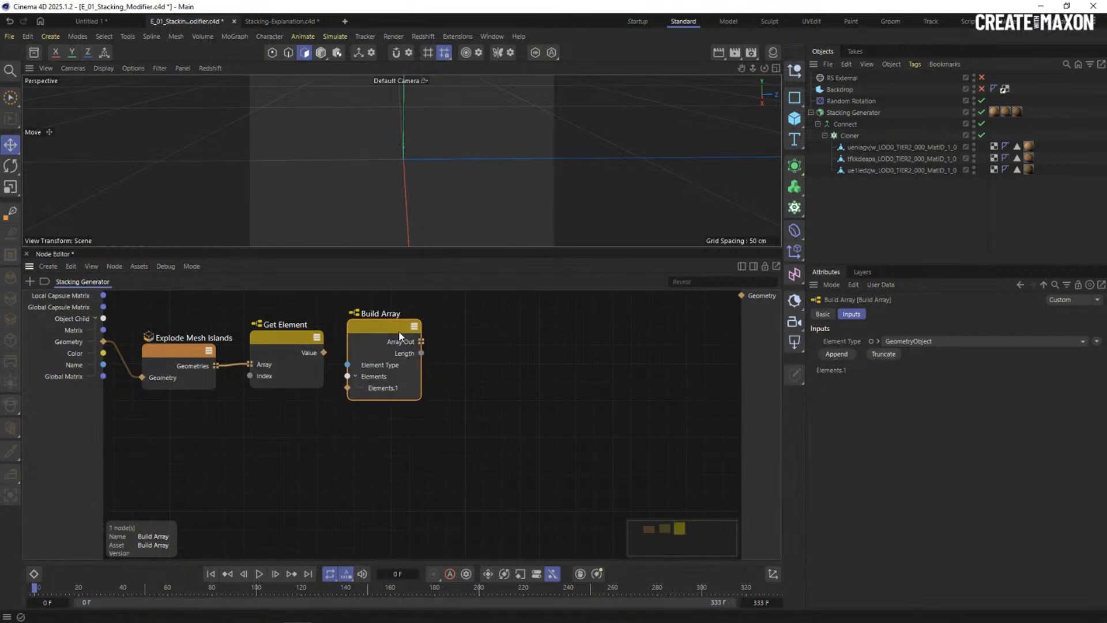
pyautogui.moveTo(320, 354); pyautogui.dragTo(347, 387)
pyautogui.moveTo(386, 324); pyautogui.dragTo(379, 326)
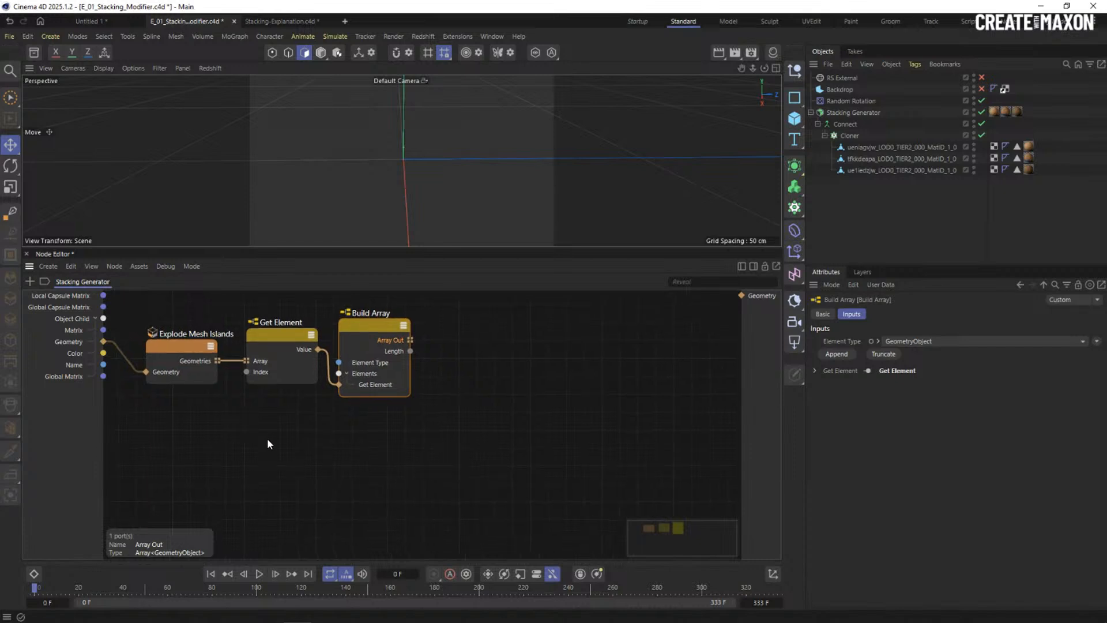
# Add an Erase Elements node below Get Element and feed Explode Mesh Islands' Geometries into its Array.
pyautogui.doubleClick(271, 464)
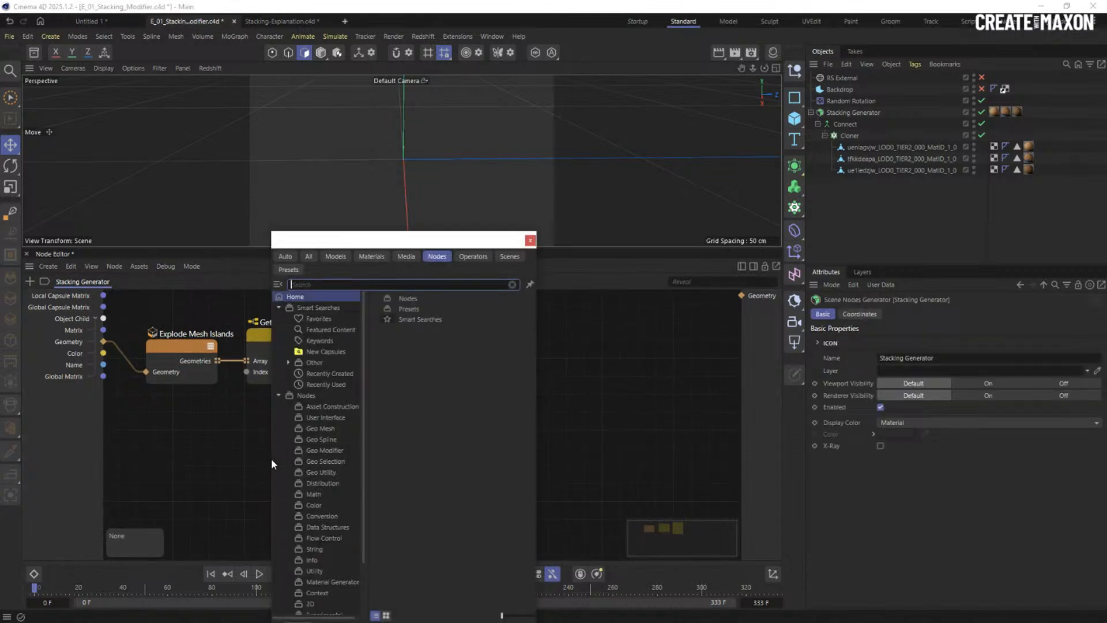
pyautogui.write('er')
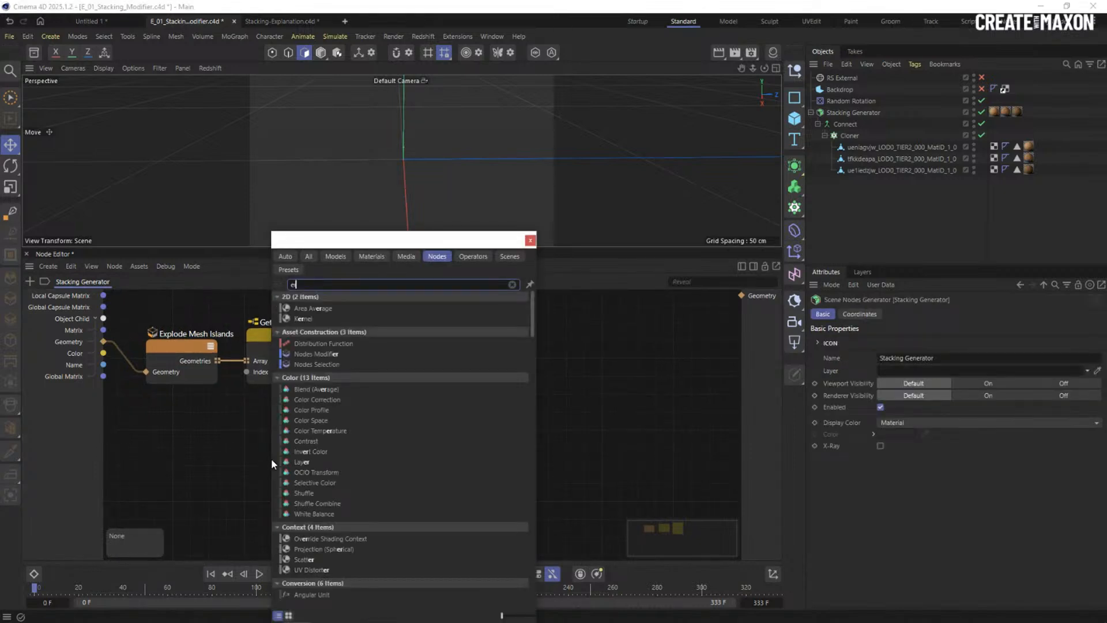
pyautogui.write('as')
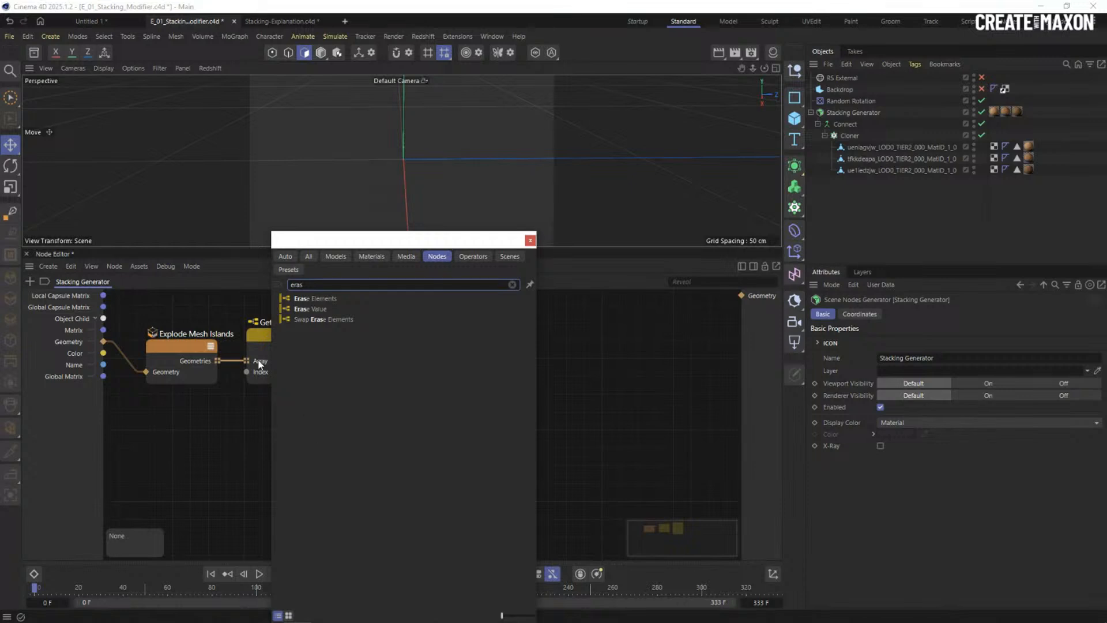
pyautogui.doubleClick(316, 300)
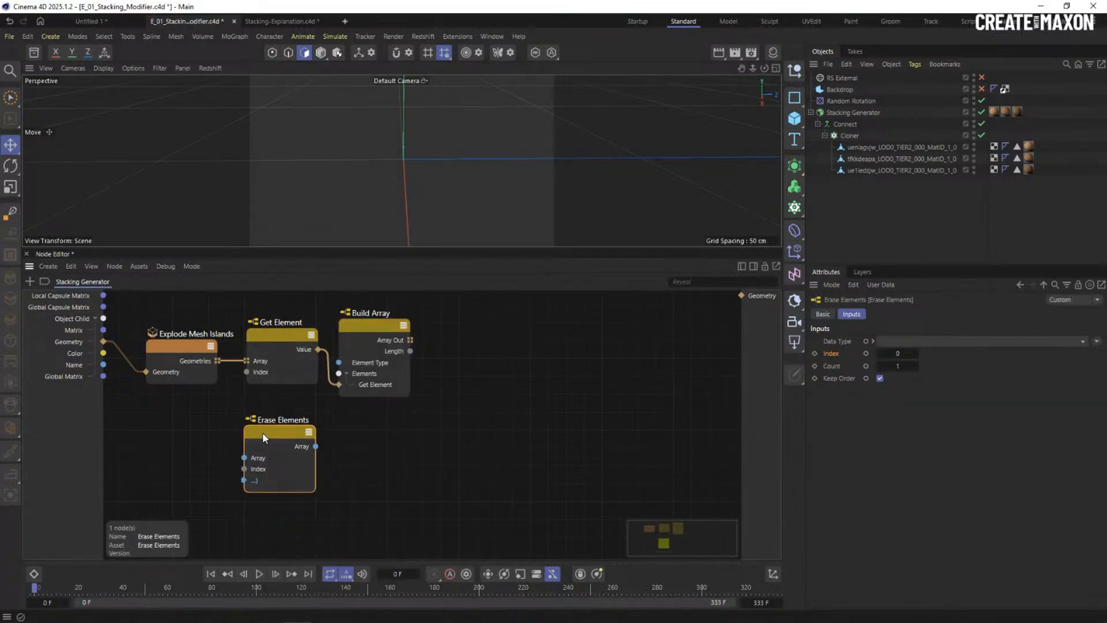
pyautogui.moveTo(262, 432); pyautogui.dragTo(265, 426)
pyautogui.click(175, 355)
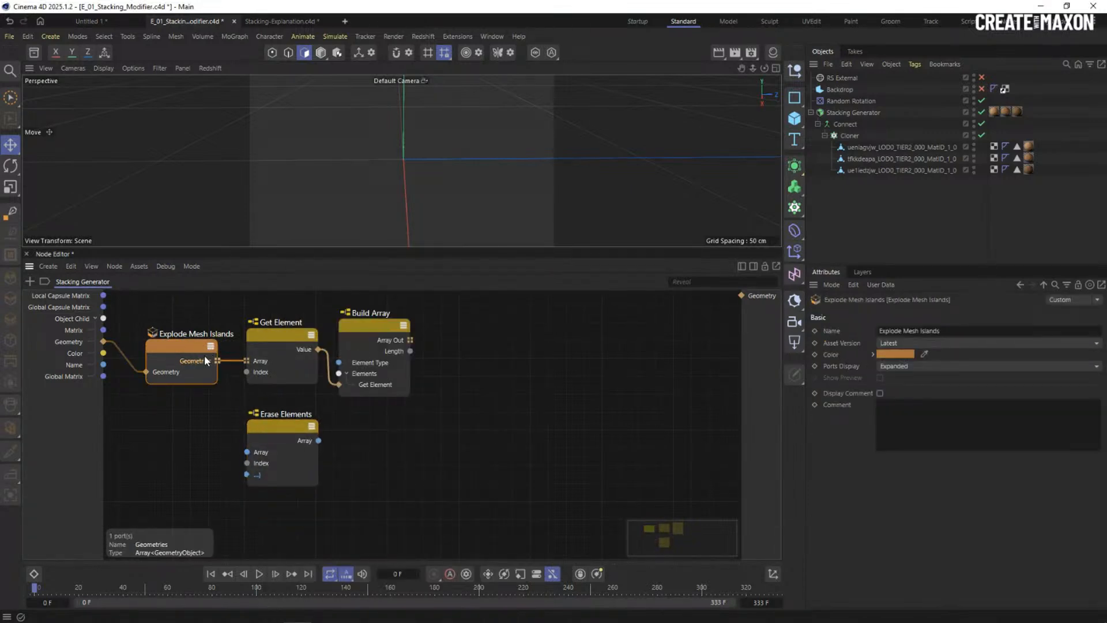
pyautogui.moveTo(217, 360)
pyautogui.mouseDown()
pyautogui.moveTo(168, 462)
pyautogui.moveTo(250, 452)
pyautogui.mouseUp()
pyautogui.click(264, 421)
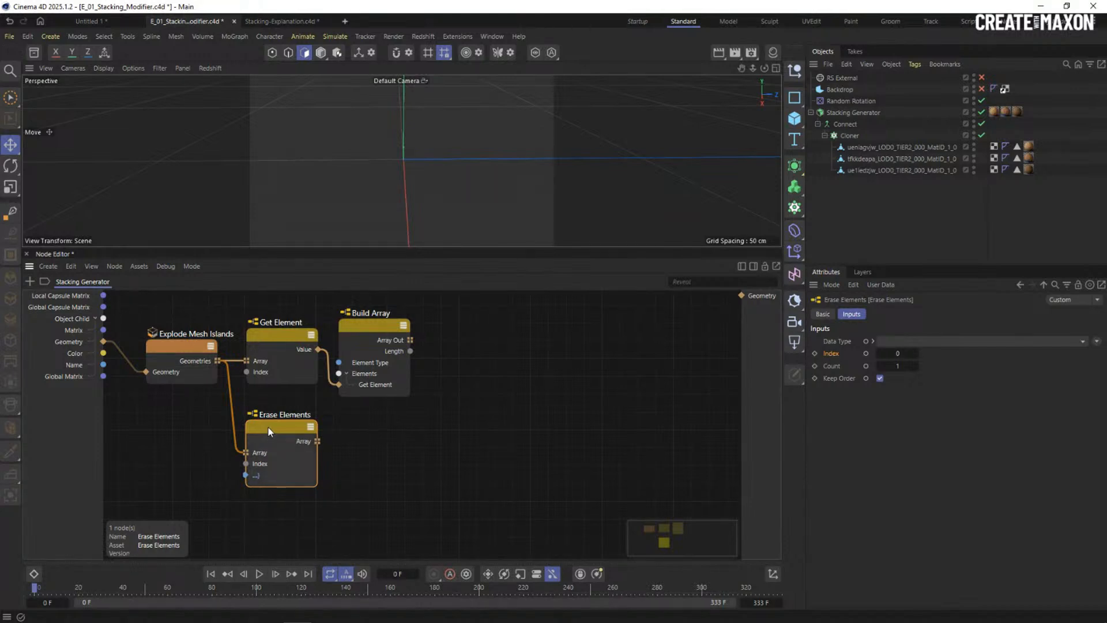
pyautogui.moveTo(269, 431); pyautogui.dragTo(267, 430)
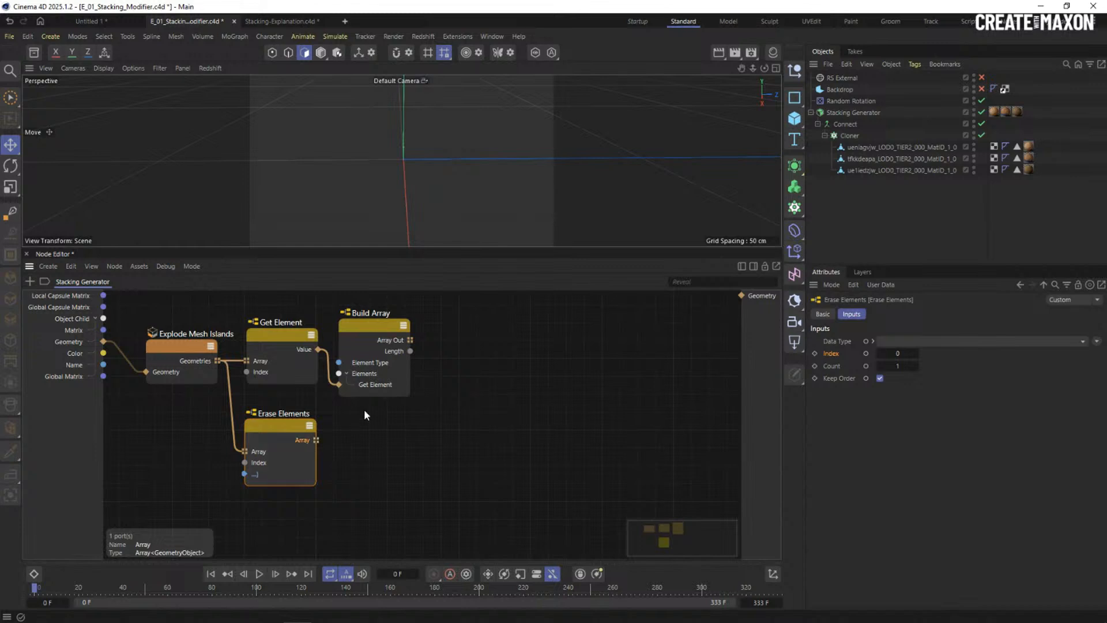
pyautogui.click(375, 326)
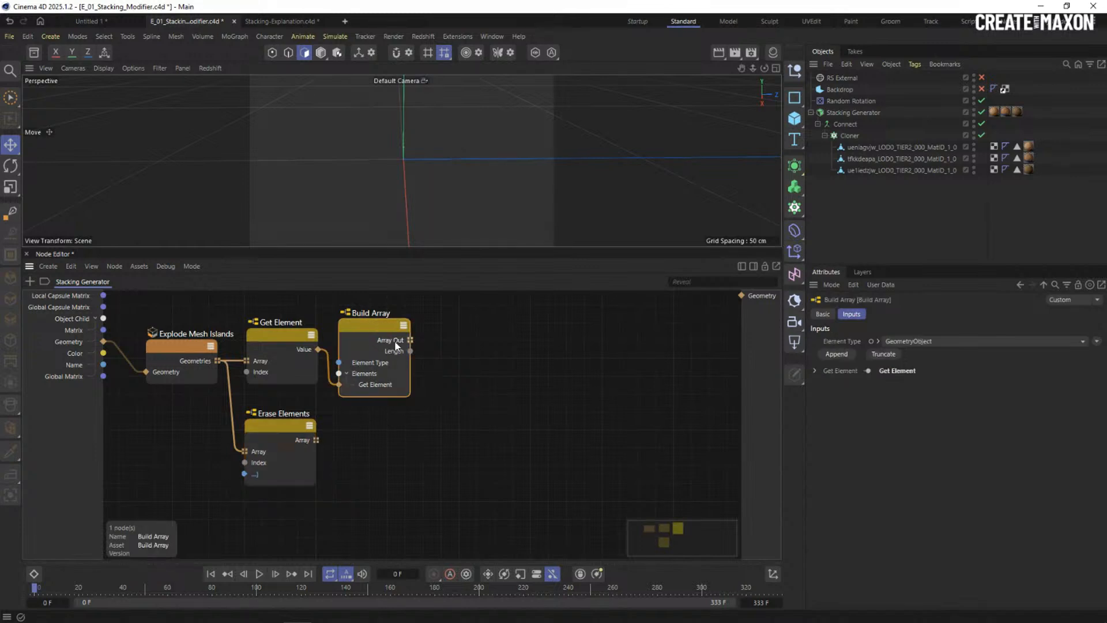
pyautogui.click(308, 435)
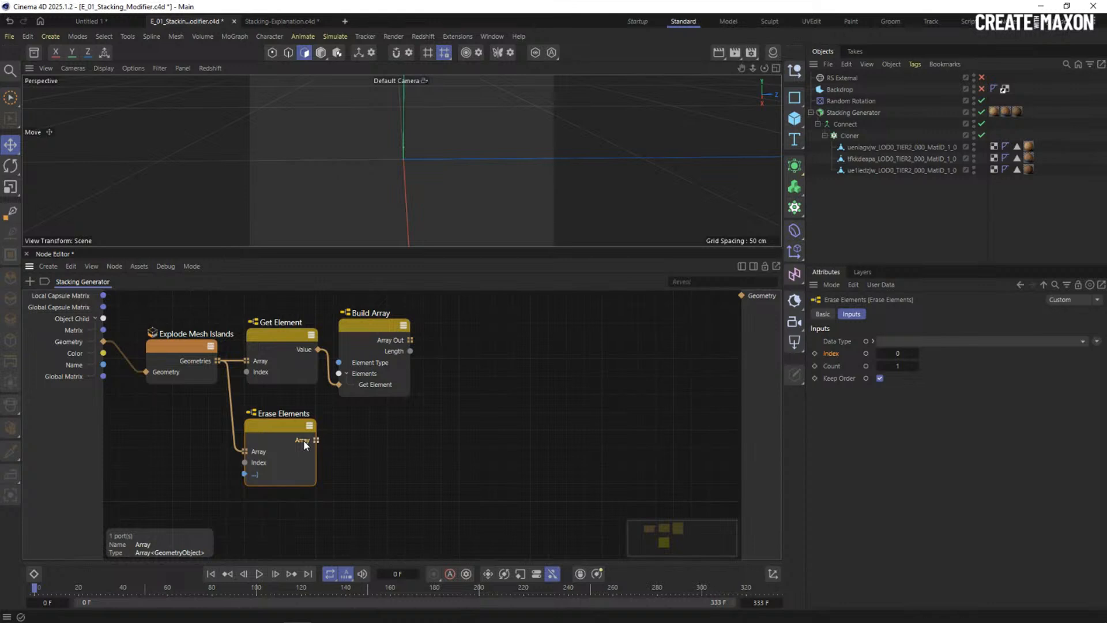
pyautogui.click(380, 432)
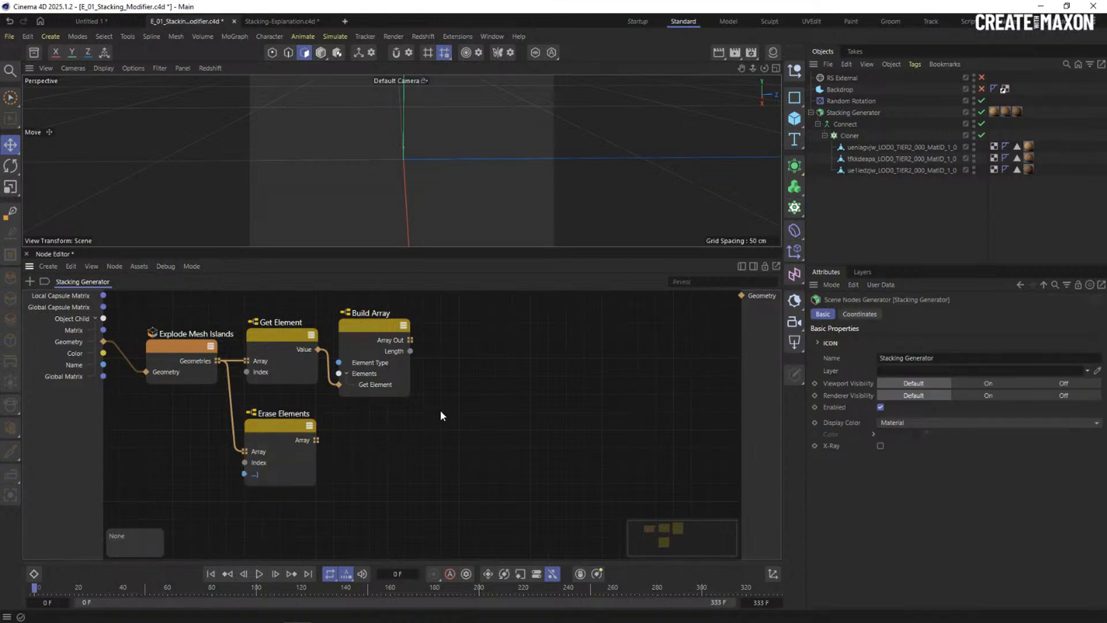
# Search the node library for "loop" to find a loop node for the graph.
pyautogui.moveTo(506, 388); pyautogui.dragTo(499, 396, button='middle')
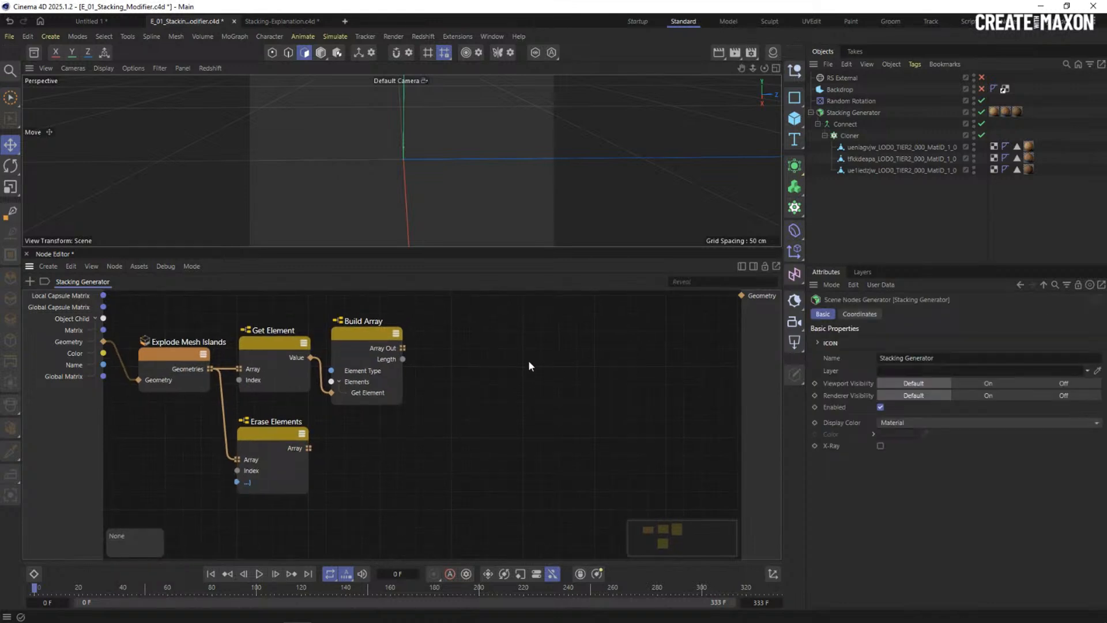
pyautogui.doubleClick(510, 375)
pyautogui.write('loop')
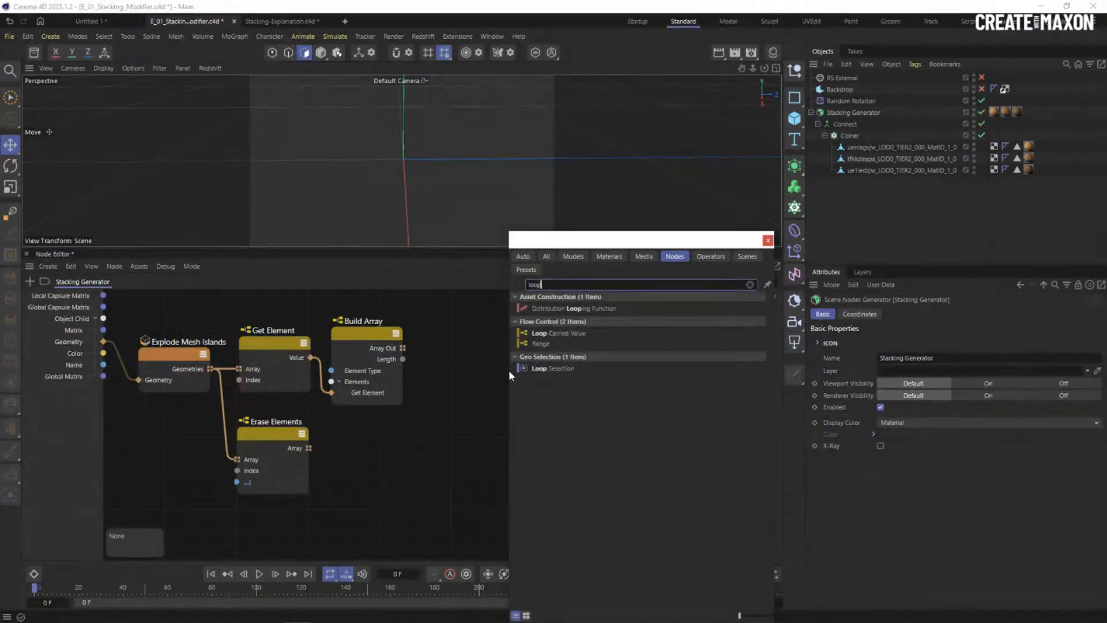
# Add a Loop Carried Value node to the Stacking Generator graph, placed to the right of the Build Array node.
pyautogui.doubleClick(556, 333)
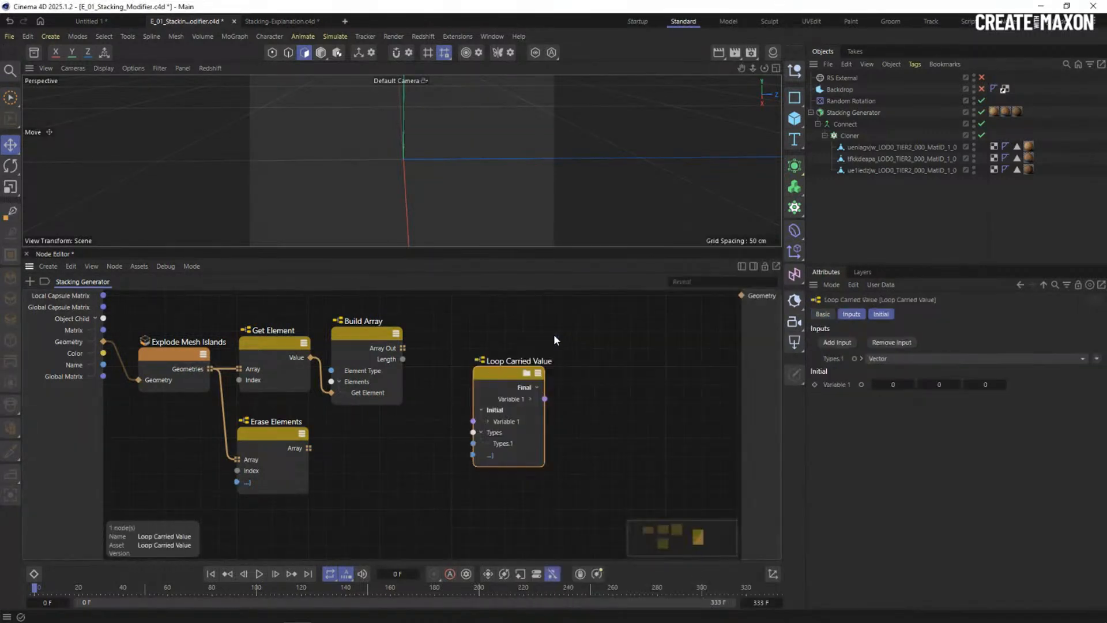
pyautogui.moveTo(493, 381); pyautogui.dragTo(483, 367)
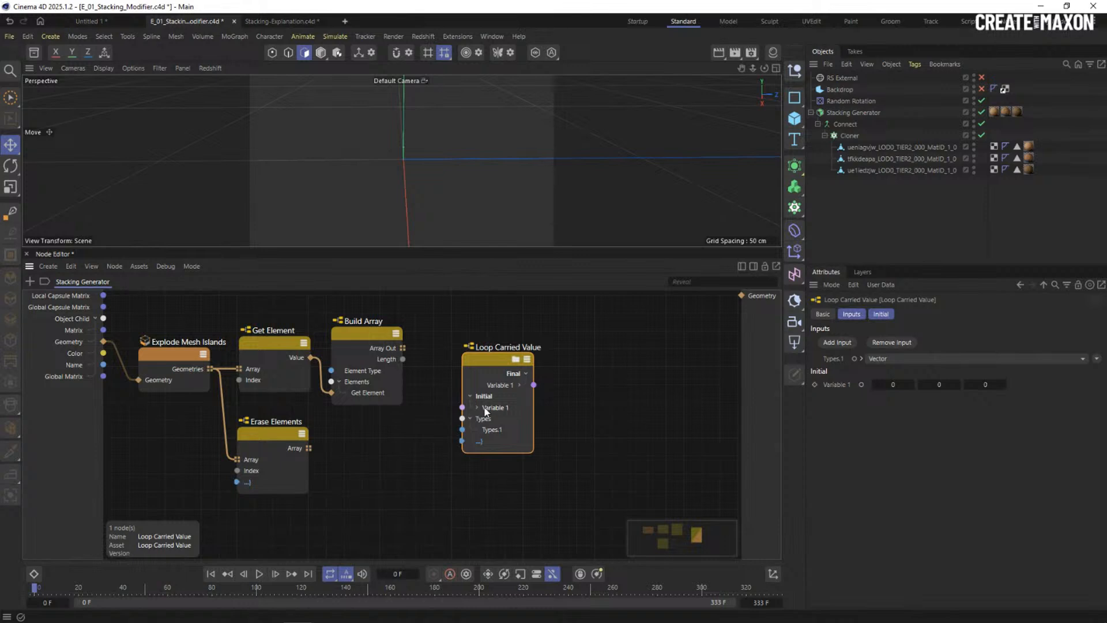
pyautogui.moveTo(498, 417)
pyautogui.click(394, 348)
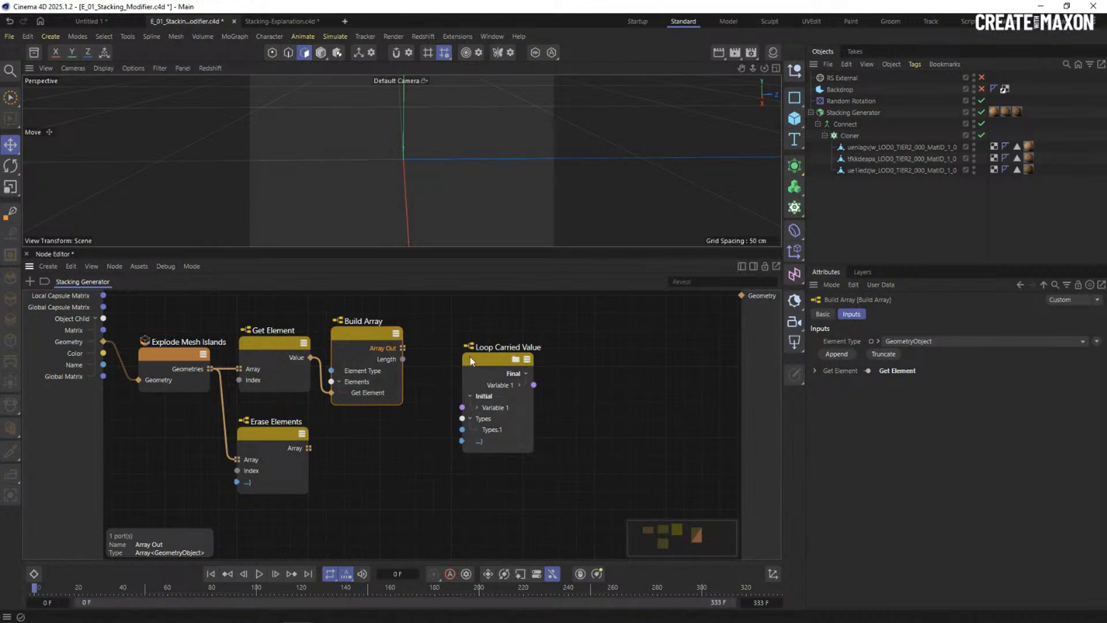
pyautogui.moveTo(489, 363); pyautogui.dragTo(496, 353)
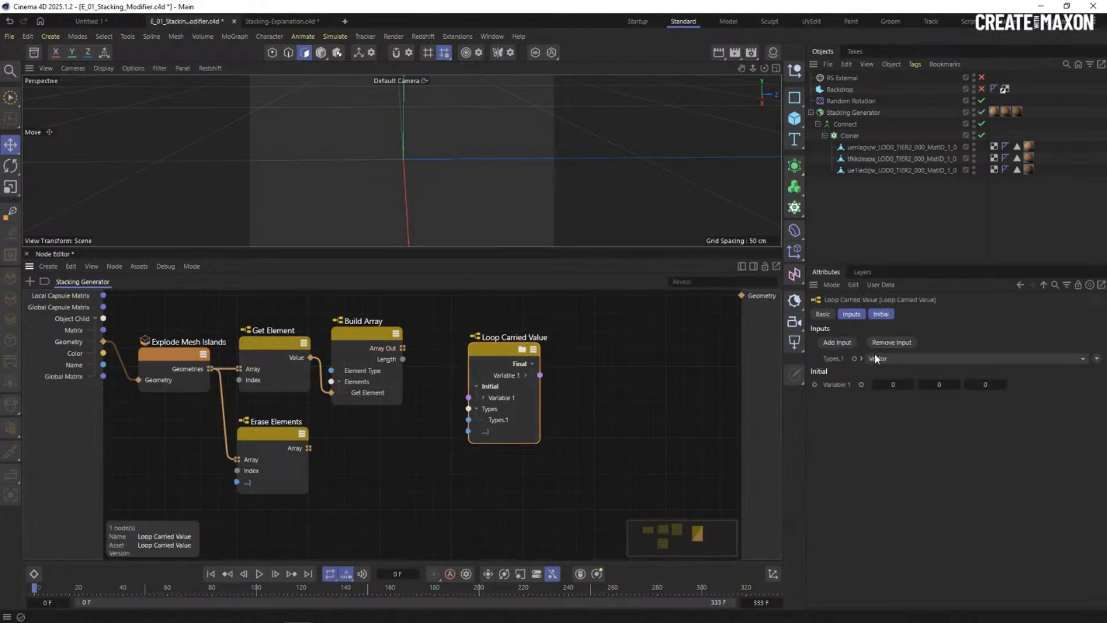
# Link Build Array's Array Out to the Loop Carried Value's Types.1 input and place the inserted Type Of node below Build Array.
pyautogui.click(910, 357)
pyautogui.click(949, 330)
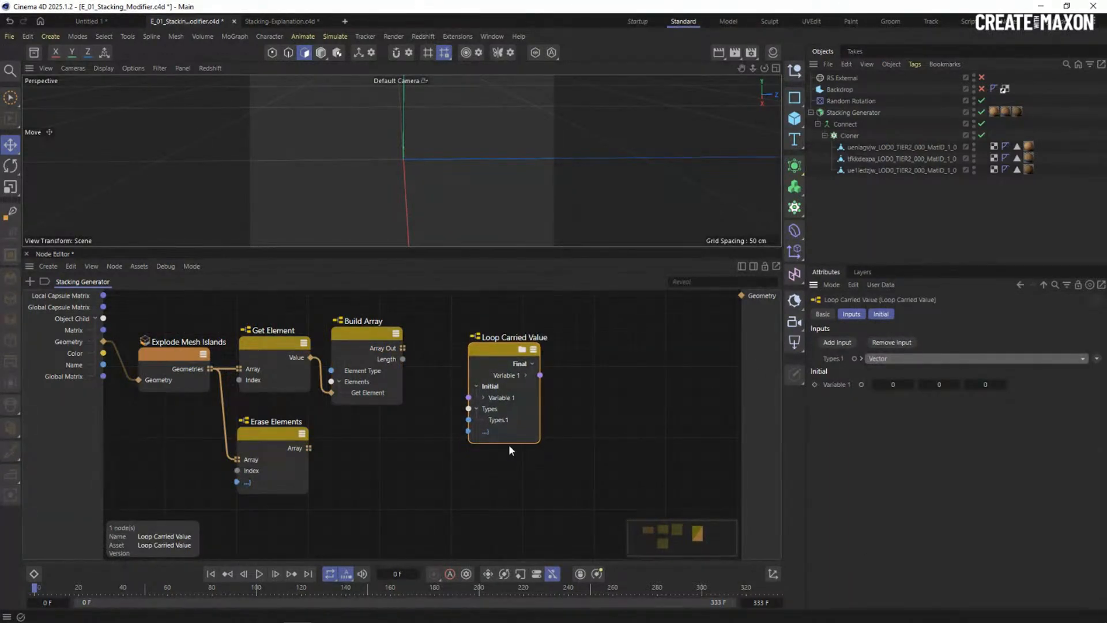
pyautogui.moveTo(403, 348); pyautogui.dragTo(429, 406)
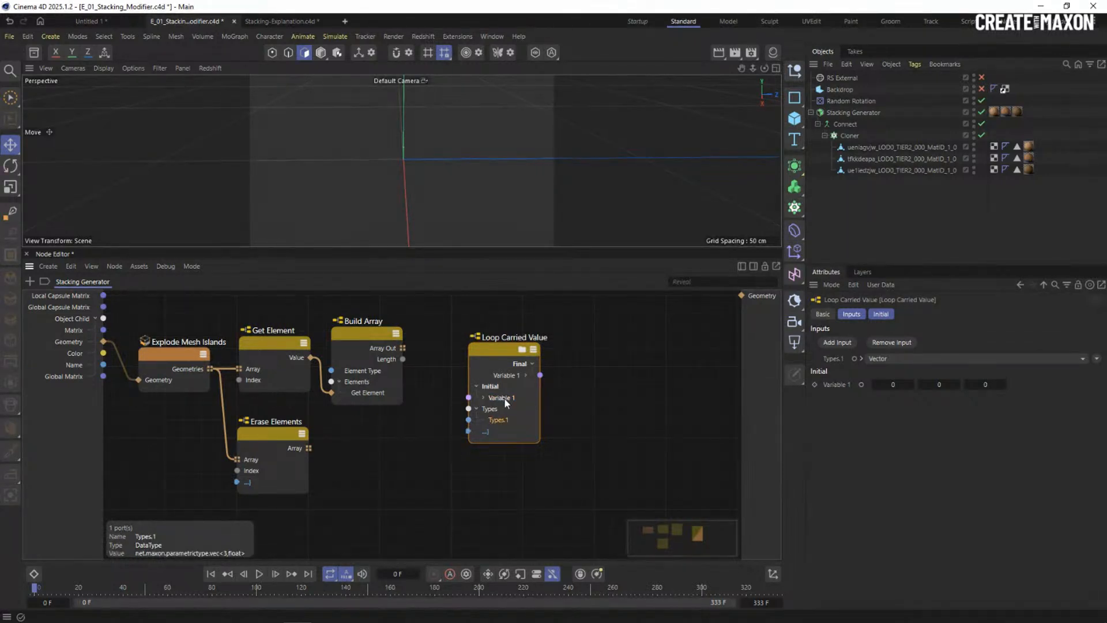
pyautogui.moveTo(403, 348); pyautogui.dragTo(468, 420)
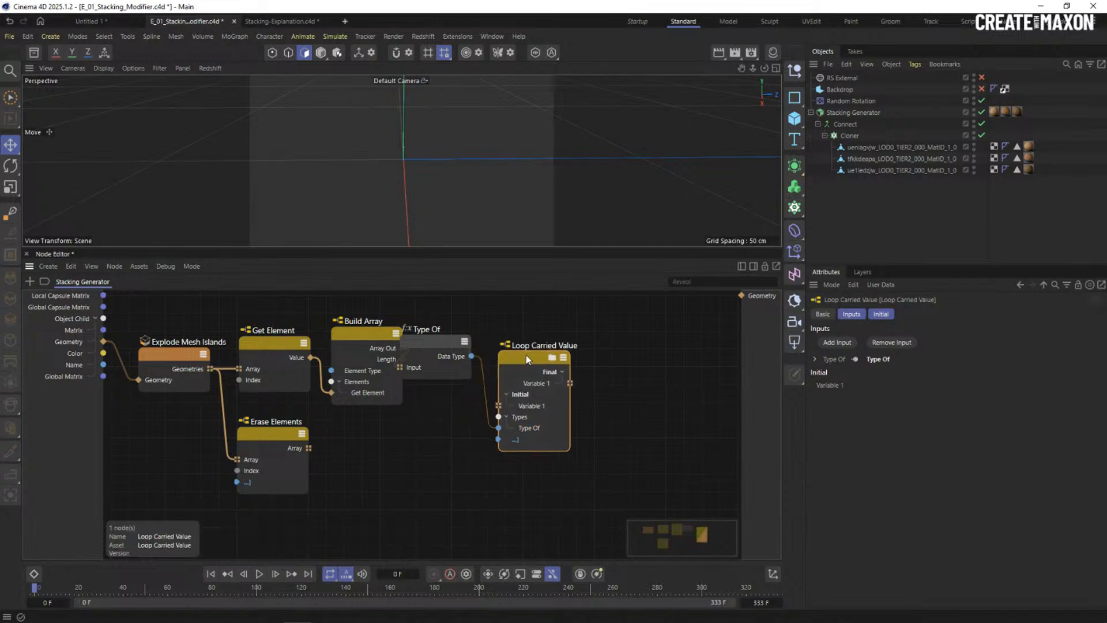
pyautogui.click(441, 326)
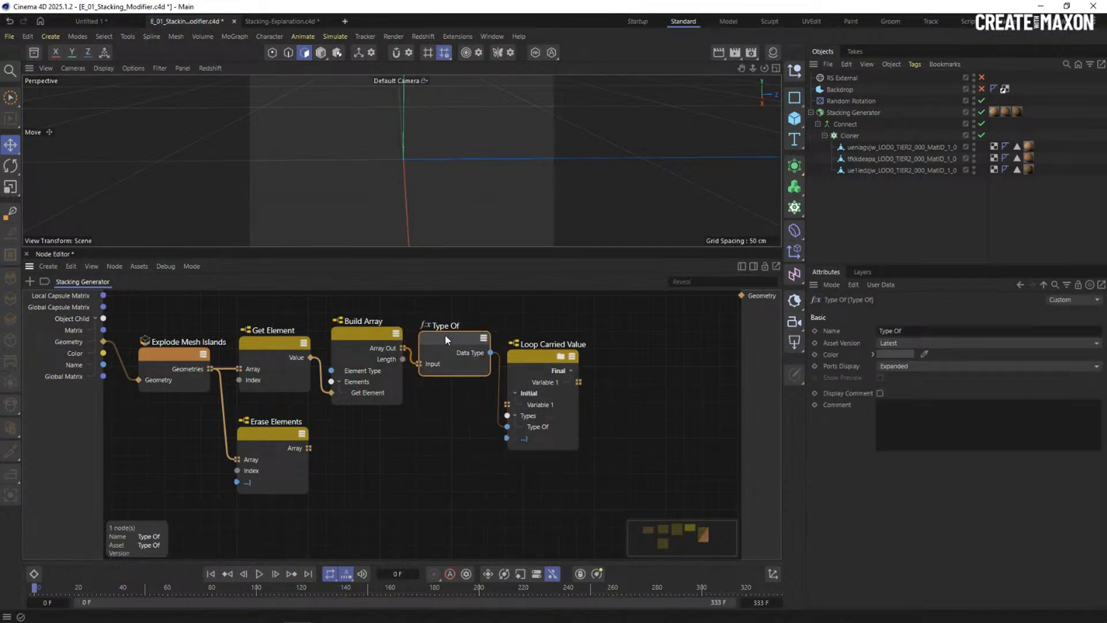
pyautogui.moveTo(454, 337); pyautogui.dragTo(447, 451)
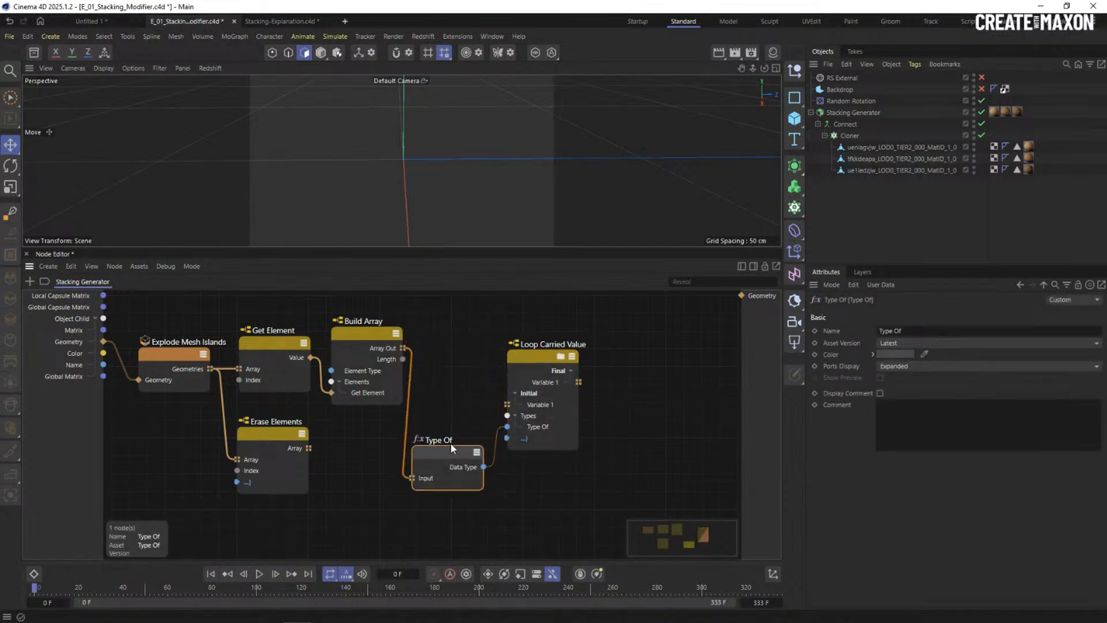
# Check the data type of the Loop Carried Value's Variable 1, and delete the Type Of node.
pyautogui.click(533, 406)
pyautogui.moveTo(532, 399); pyautogui.dragTo(529, 385)
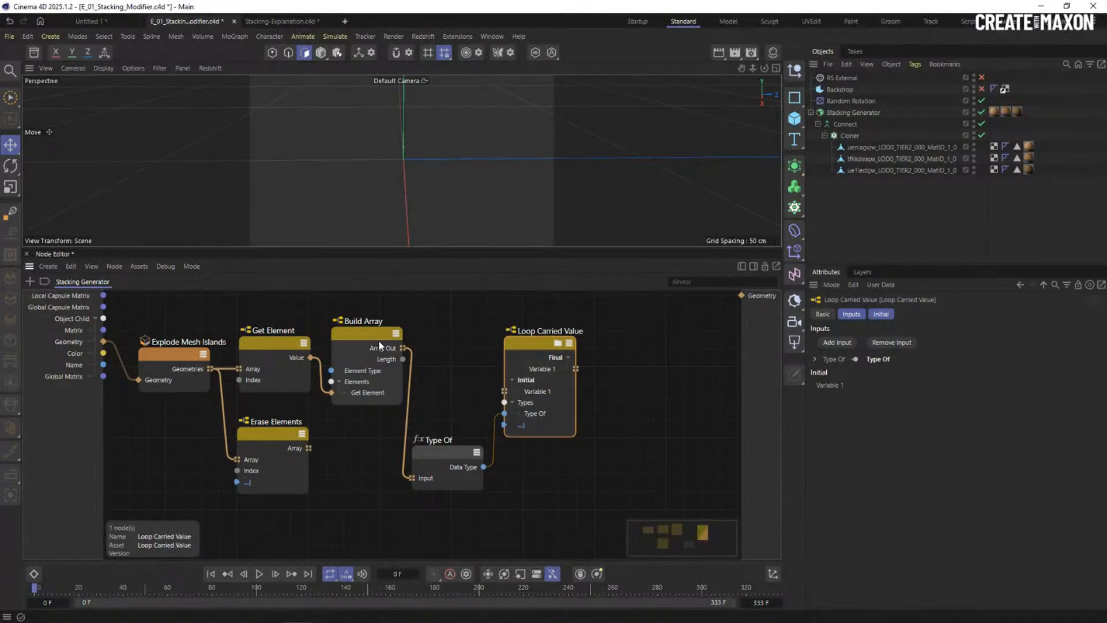
pyautogui.click(536, 391)
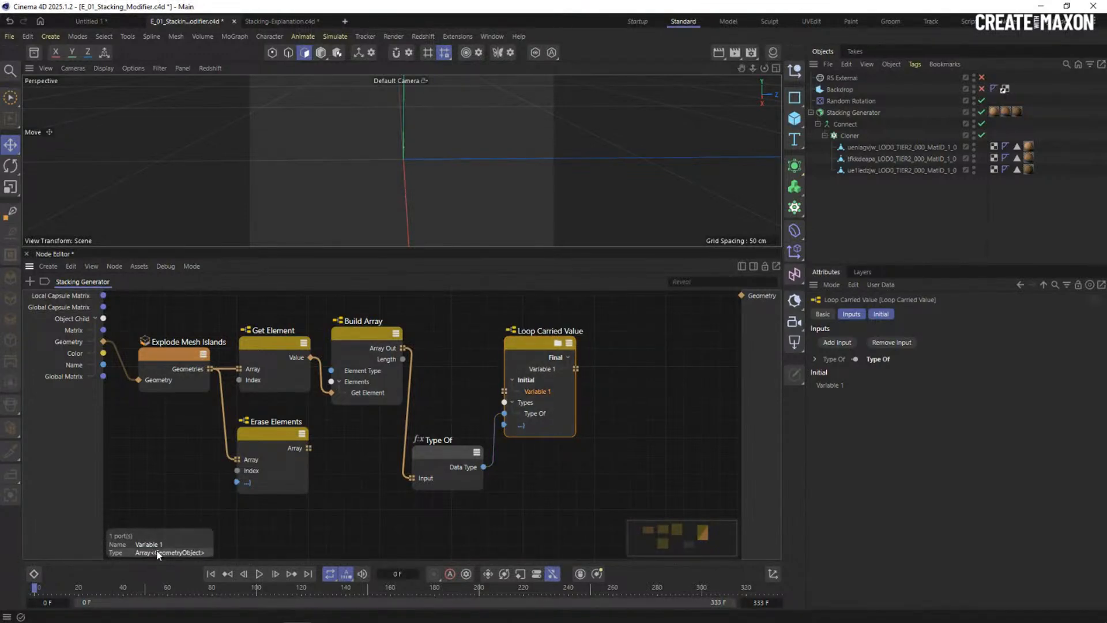
pyautogui.click(458, 465)
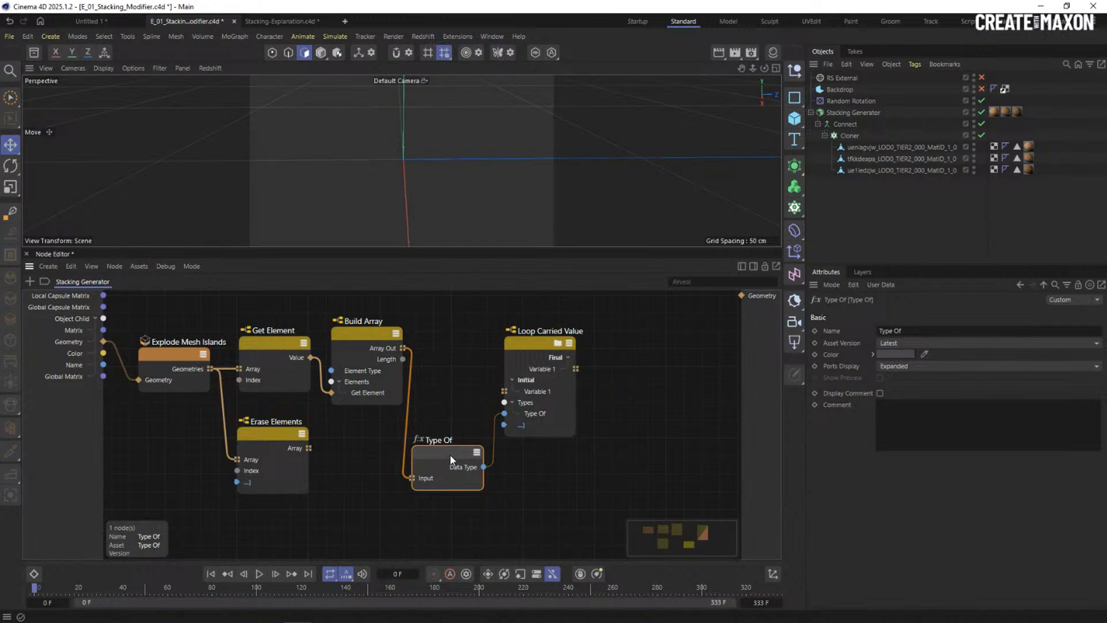
pyautogui.press('Delete')
pyautogui.moveTo(536, 333); pyautogui.dragTo(509, 337)
pyautogui.click(492, 394)
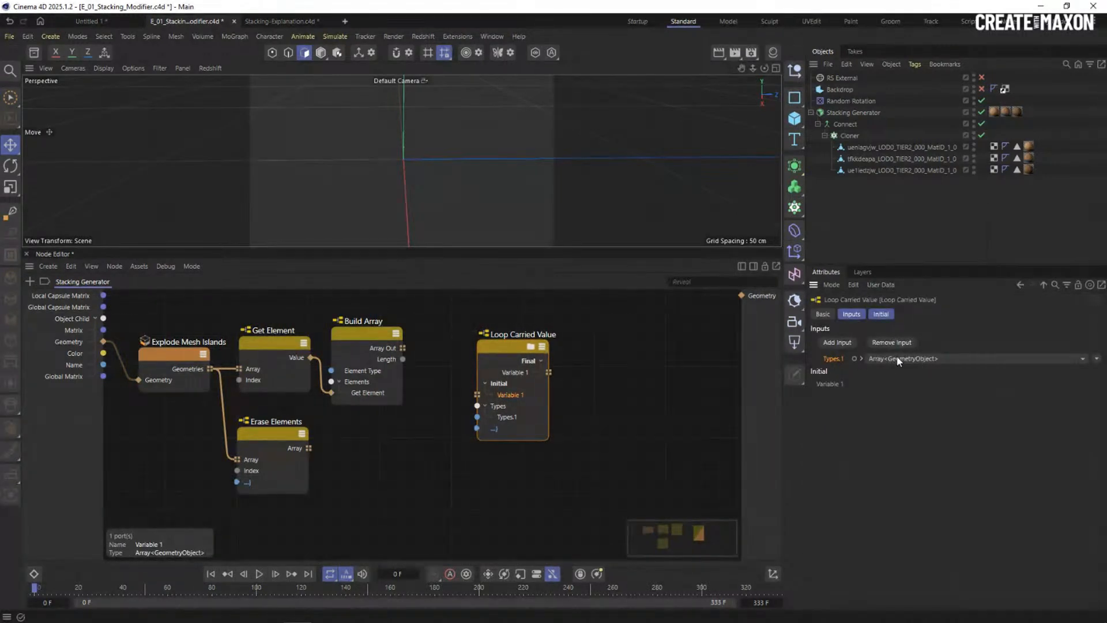
# Connect Build Array's Array Out to the initial Variable 1 input of the Loop Carried Value node.
pyautogui.moveTo(500, 342); pyautogui.dragTo(476, 342)
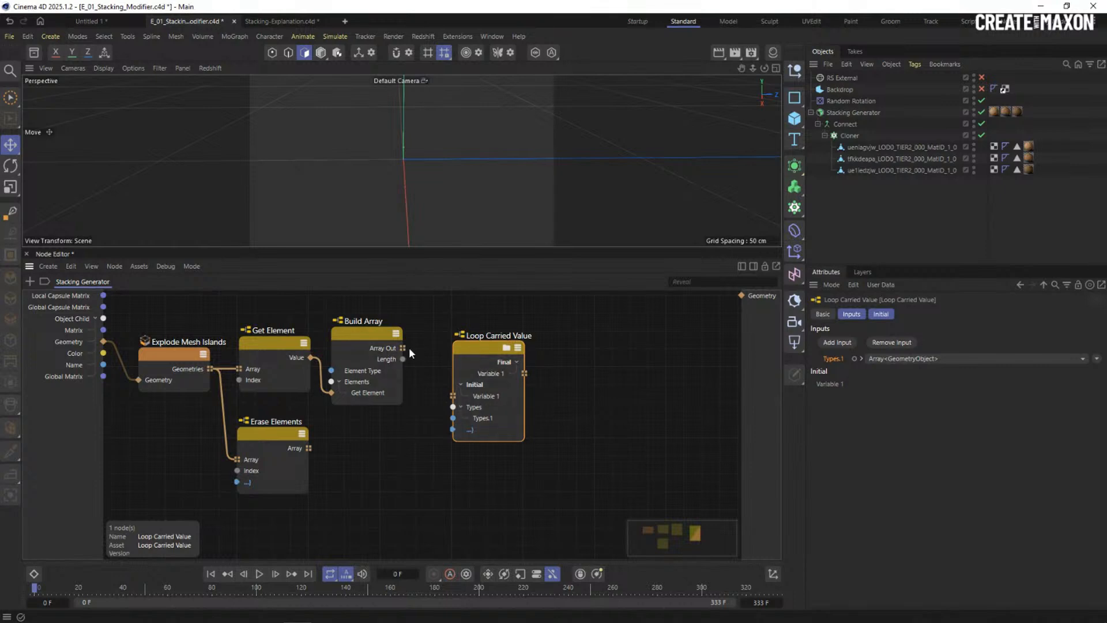
pyautogui.moveTo(403, 347); pyautogui.dragTo(355, 410)
pyautogui.moveTo(449, 396); pyautogui.dragTo(454, 396)
pyautogui.moveTo(480, 353); pyautogui.dragTo(485, 357)
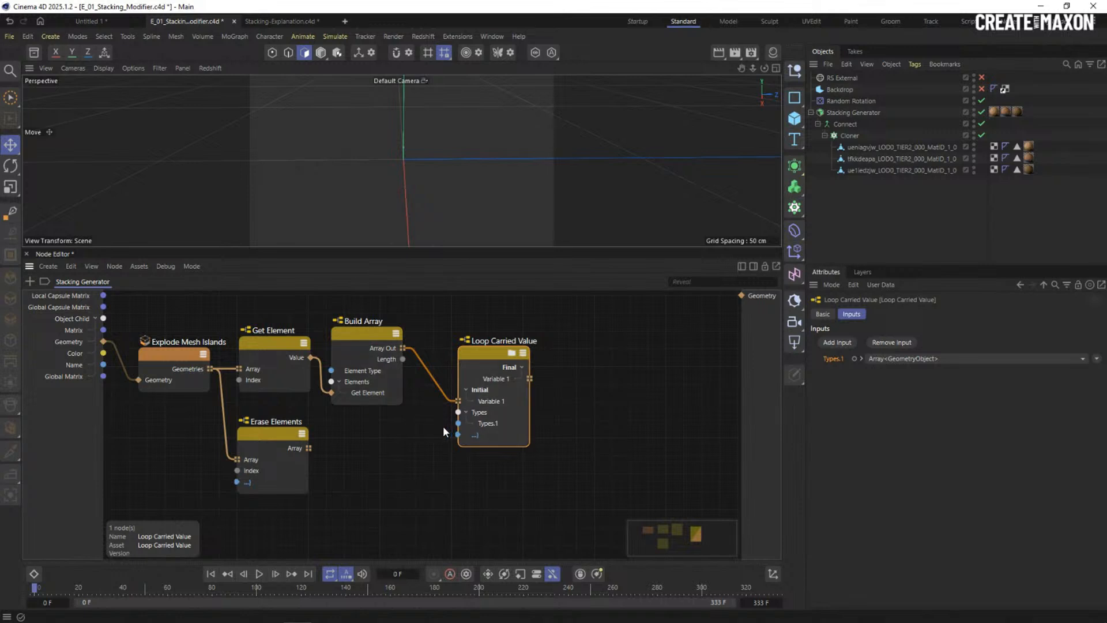
pyautogui.scroll(2, 416, 423)
pyautogui.moveTo(507, 345); pyautogui.dragTo(498, 351)
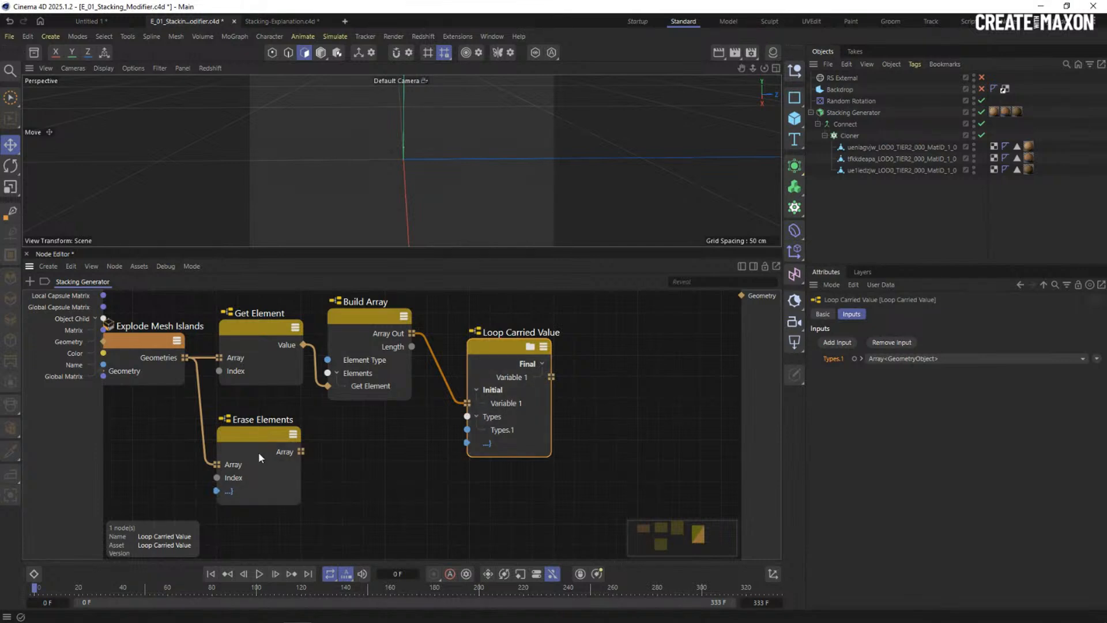
# Add an Iterate Collection node beside Erase Elements and connect Erase Elements' Array output to its Collection input.
pyautogui.click(279, 453)
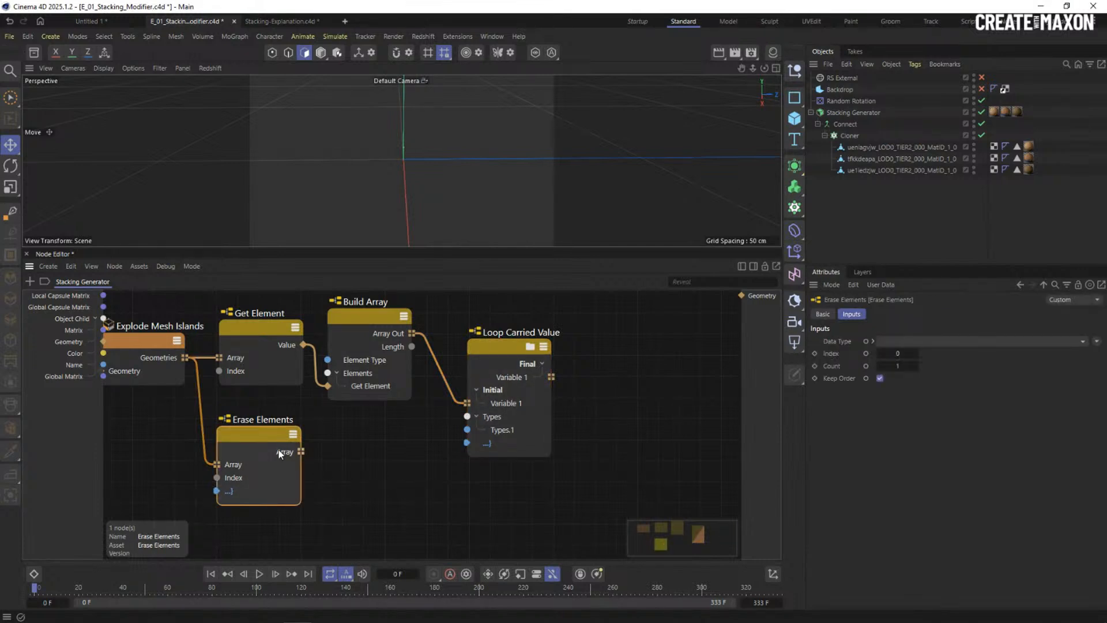
pyautogui.moveTo(279, 453); pyautogui.dragTo(265, 464)
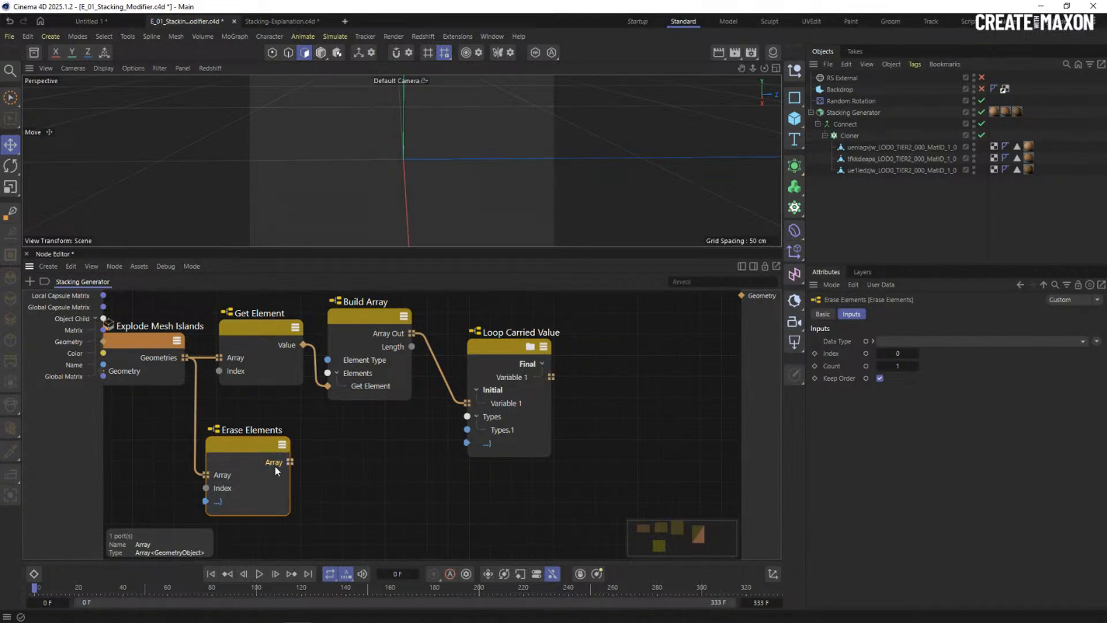
pyautogui.doubleClick(353, 472)
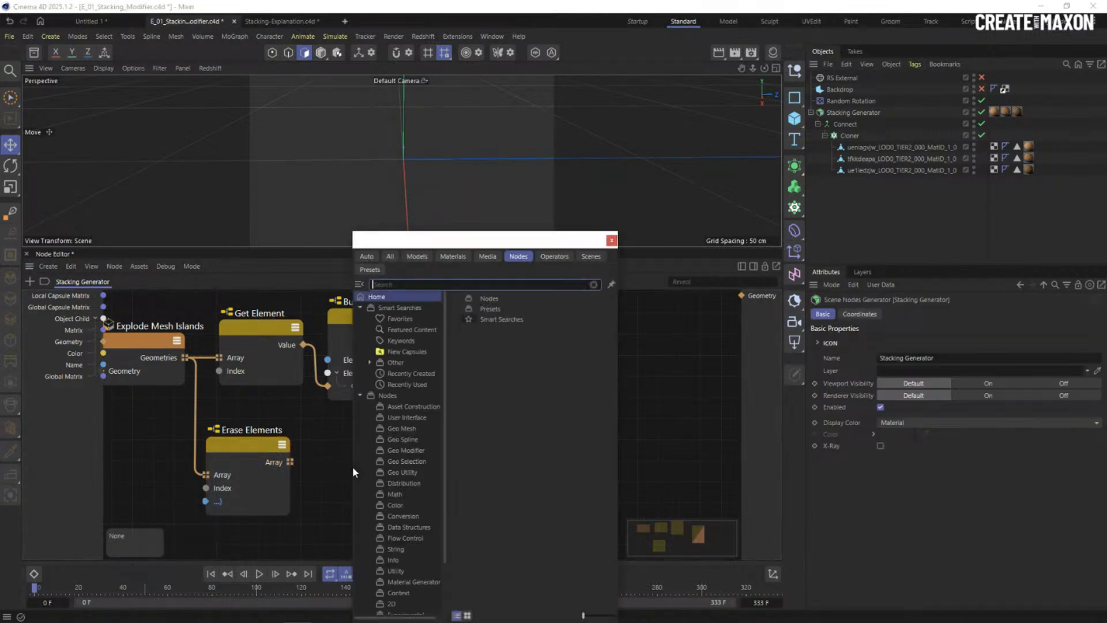
pyautogui.write('iter')
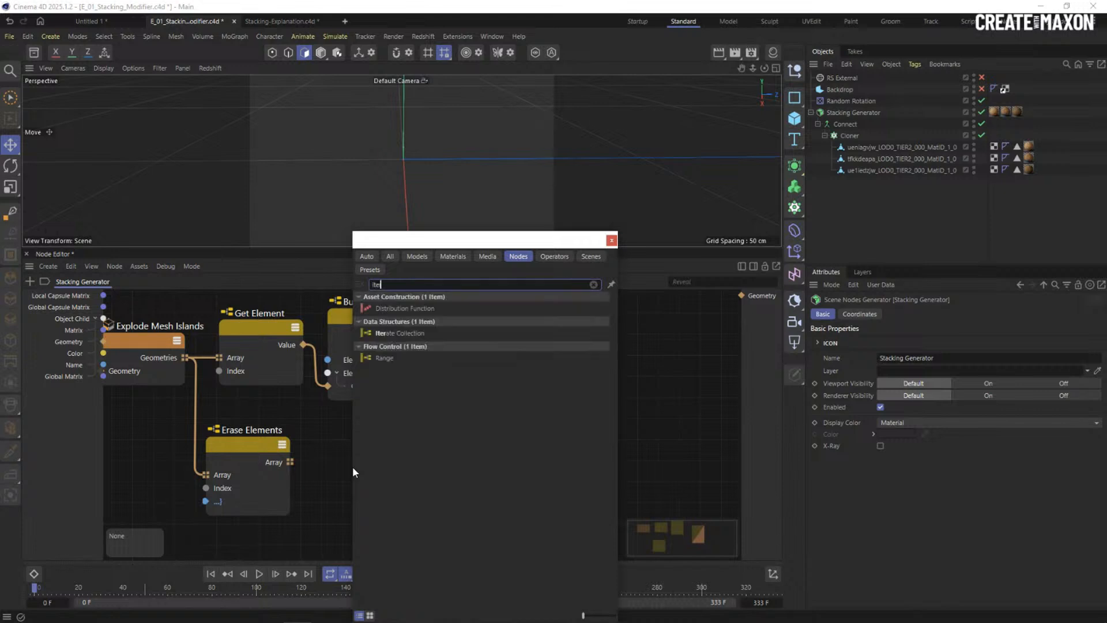
pyautogui.doubleClick(410, 334)
pyautogui.moveTo(345, 468); pyautogui.dragTo(351, 444)
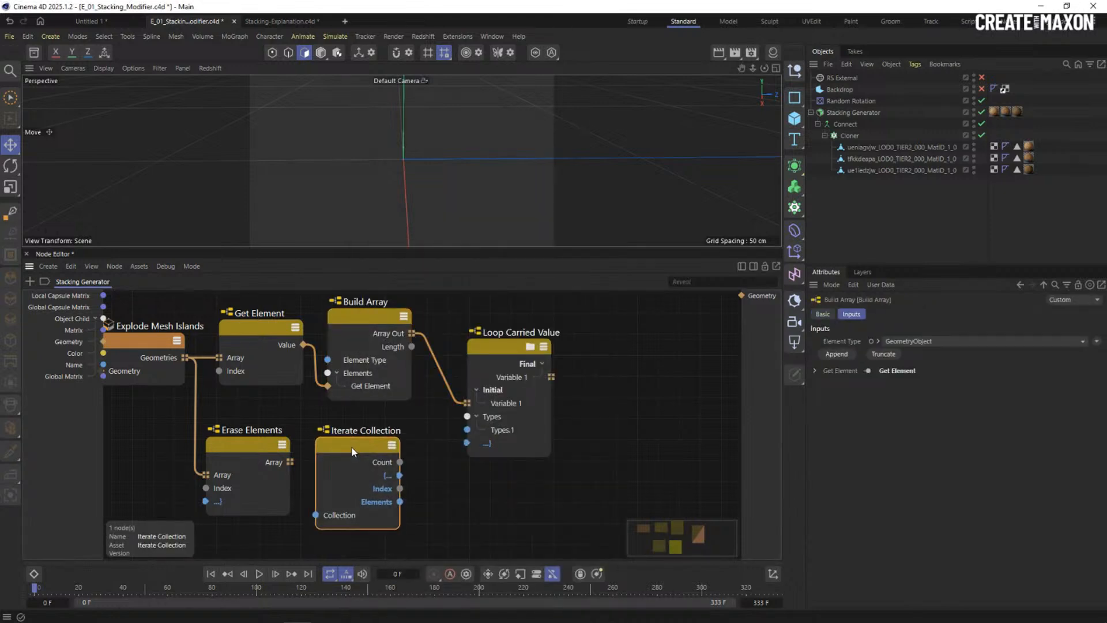
pyautogui.moveTo(290, 462); pyautogui.dragTo(320, 515)
pyautogui.moveTo(347, 440); pyautogui.dragTo(350, 447)
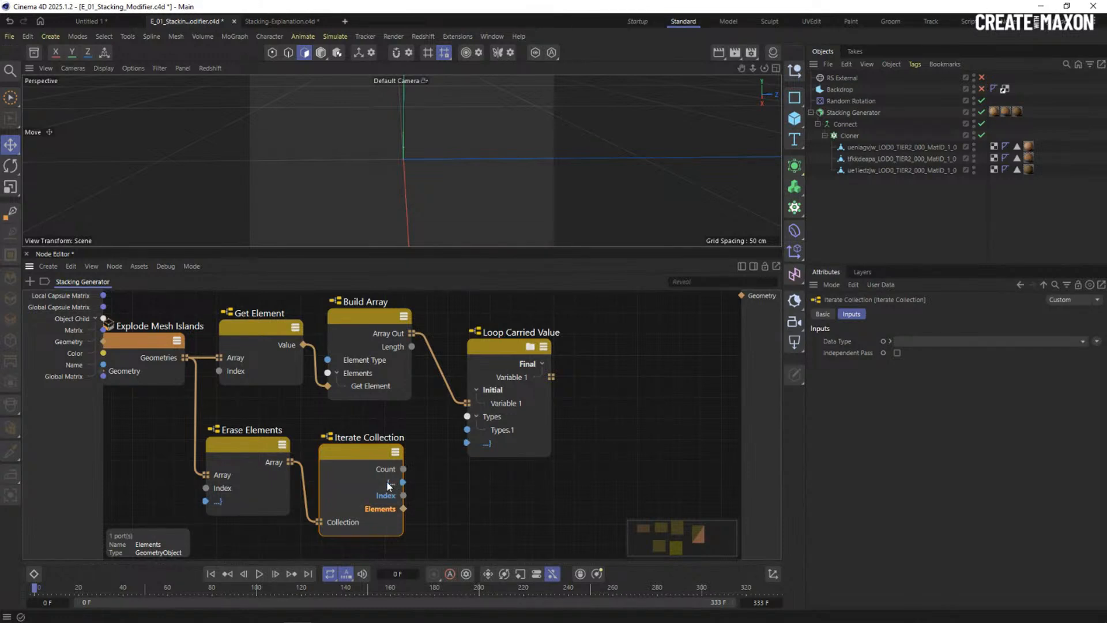
# Wire Iterate Collection's port above Index to the Loop Carried Value's input below Types.1, and add its Elements output as a new input.
pyautogui.moveTo(403, 483); pyautogui.dragTo(468, 444)
pyautogui.moveTo(514, 346); pyautogui.dragTo(527, 351)
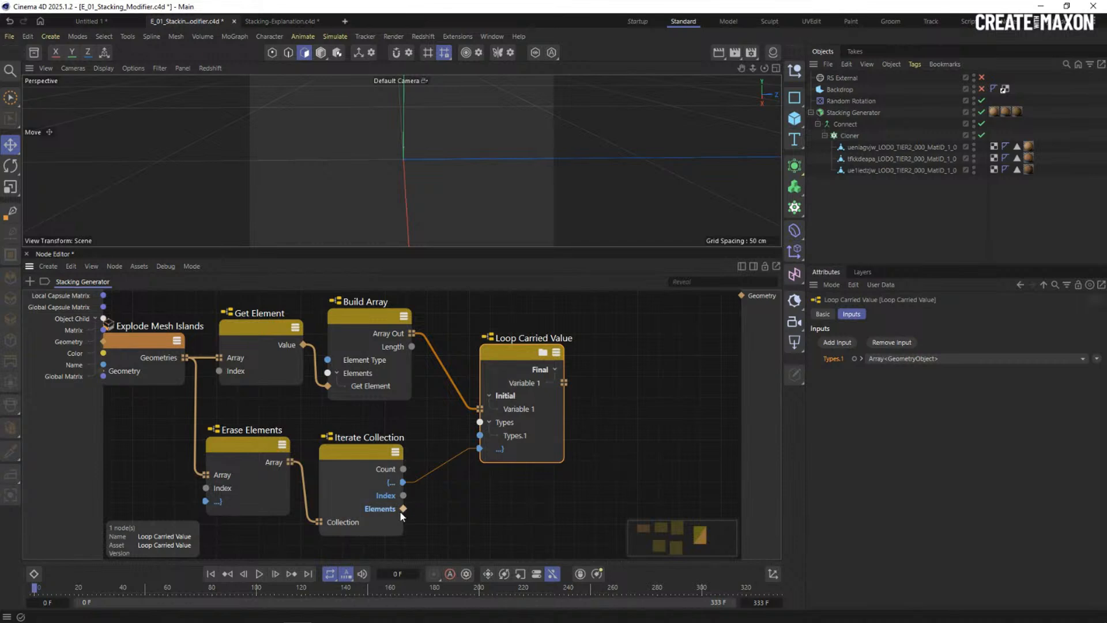
pyautogui.moveTo(403, 509); pyautogui.dragTo(490, 459)
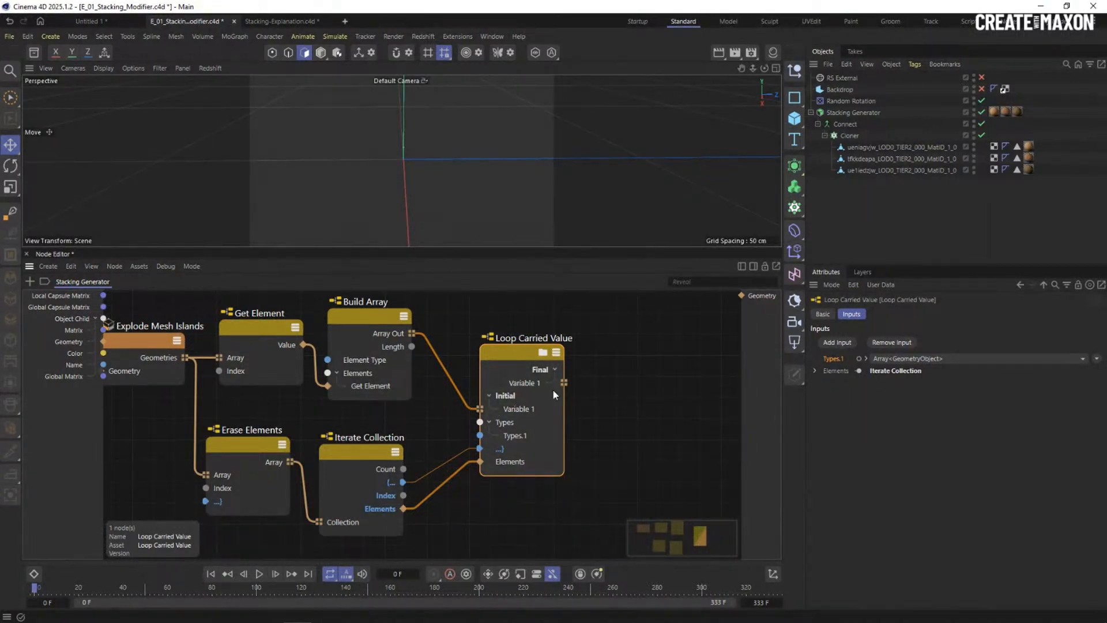
pyautogui.click(291, 21)
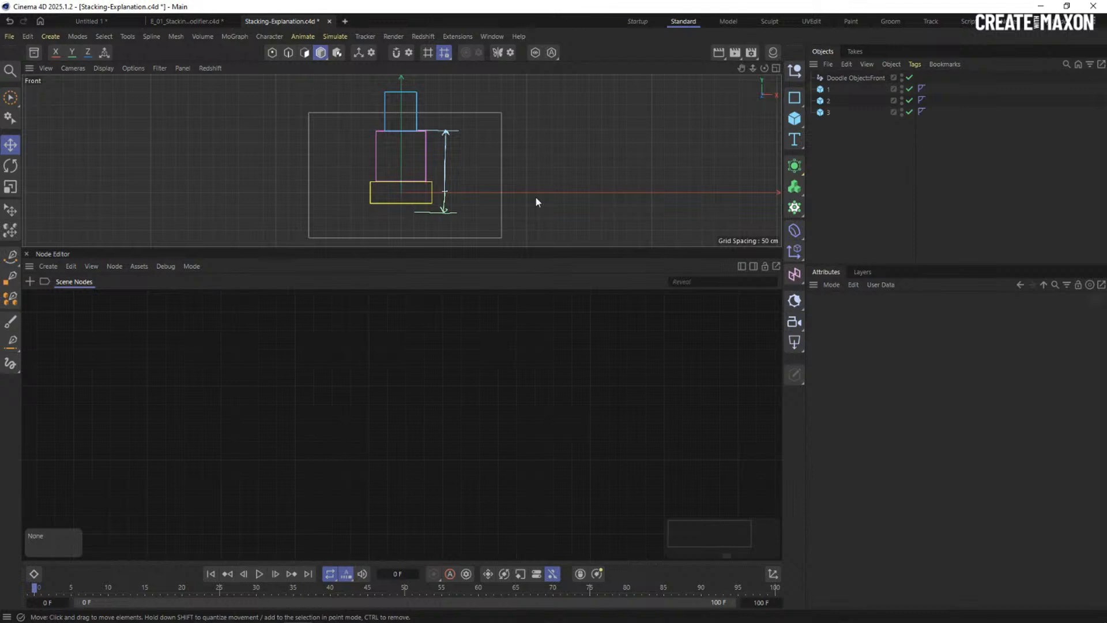
pyautogui.click(203, 21)
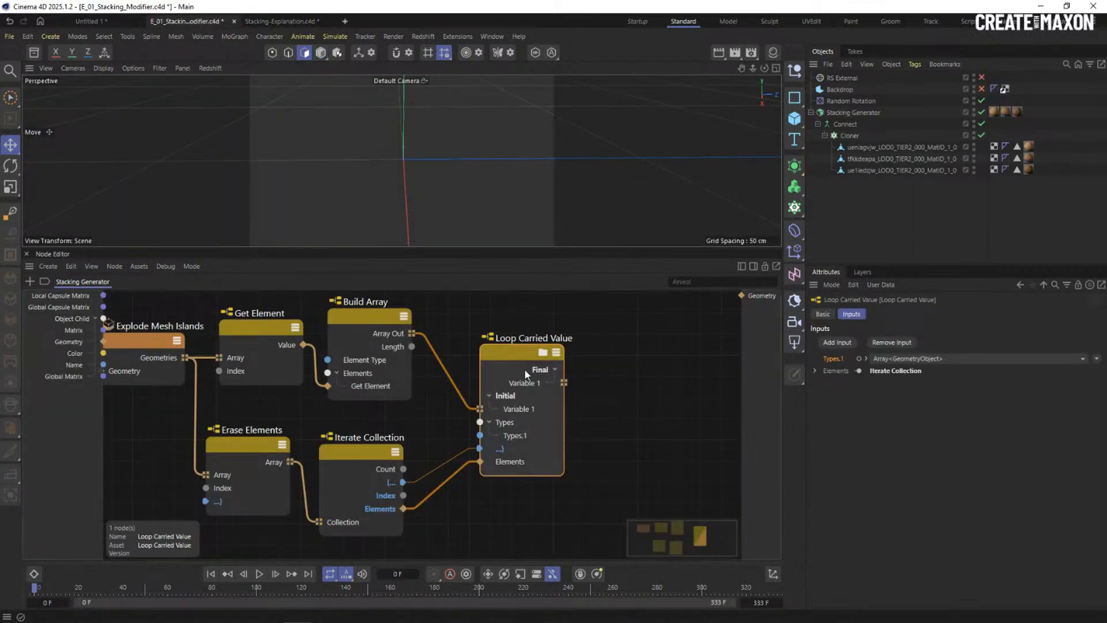
pyautogui.moveTo(497, 356); pyautogui.dragTo(488, 357)
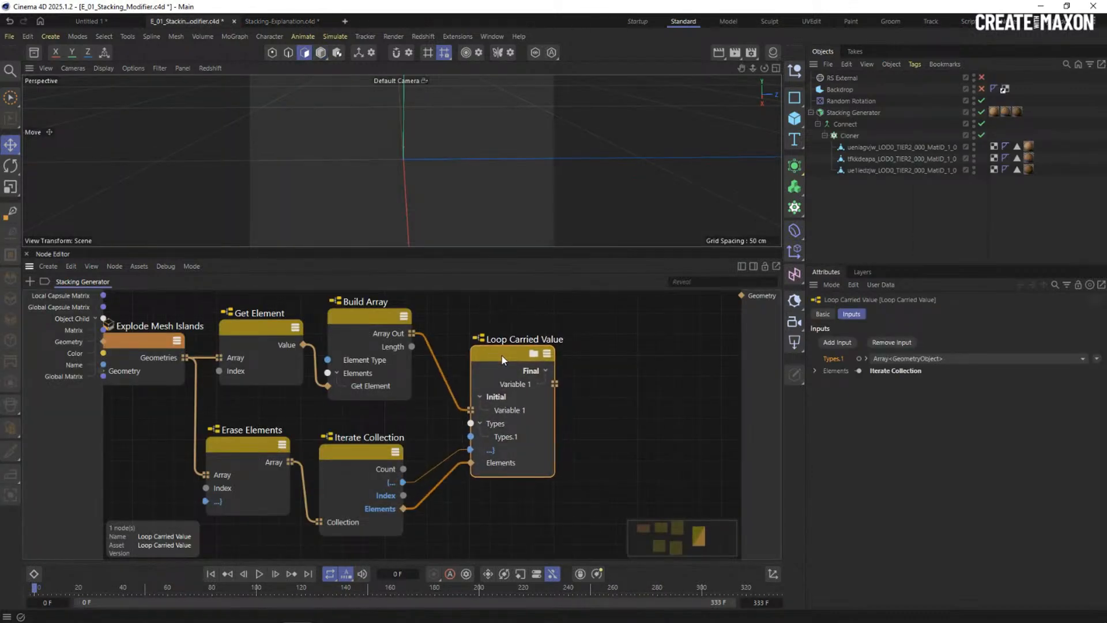
# Inside the Loop Carried Value node, add a Pop Element node and connect the previous Variable 1 to its Array input.
pyautogui.doubleClick(502, 356)
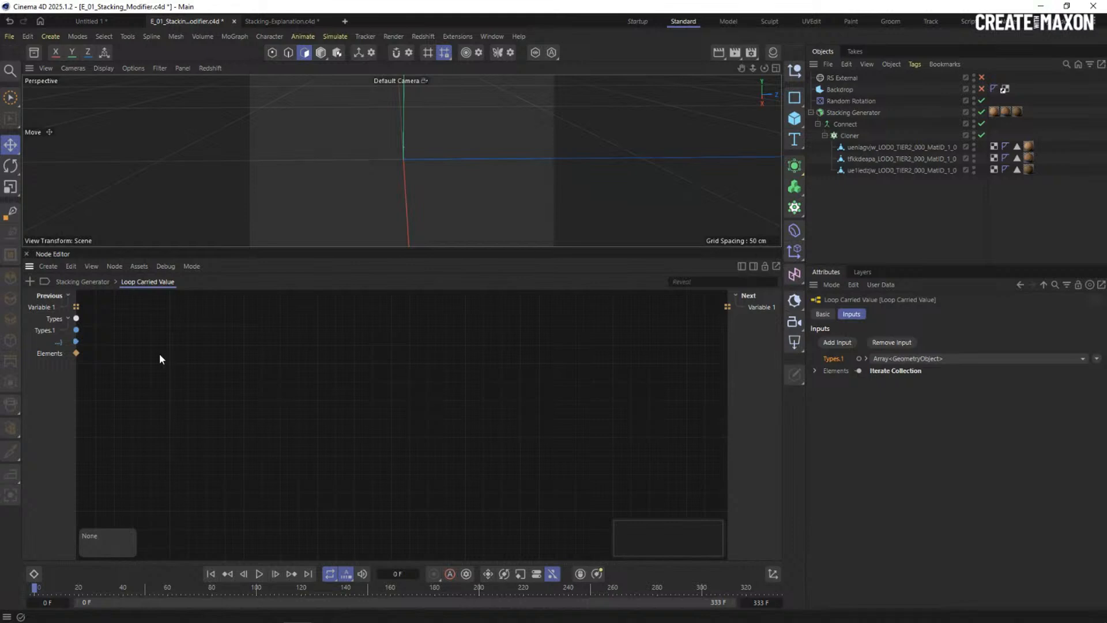
pyautogui.click(55, 308)
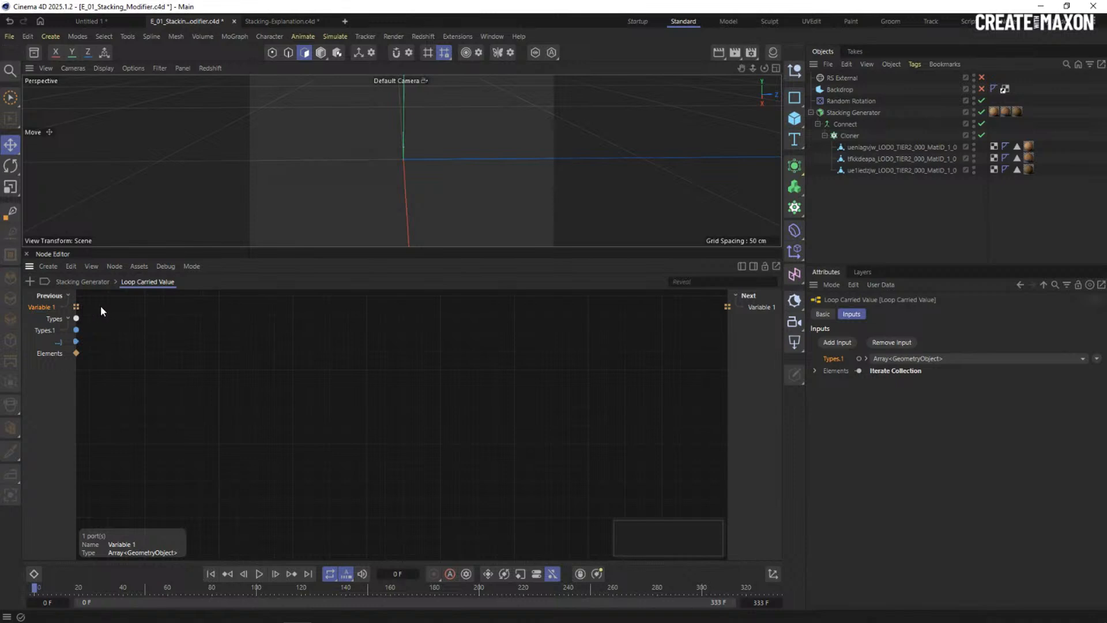
pyautogui.doubleClick(154, 336)
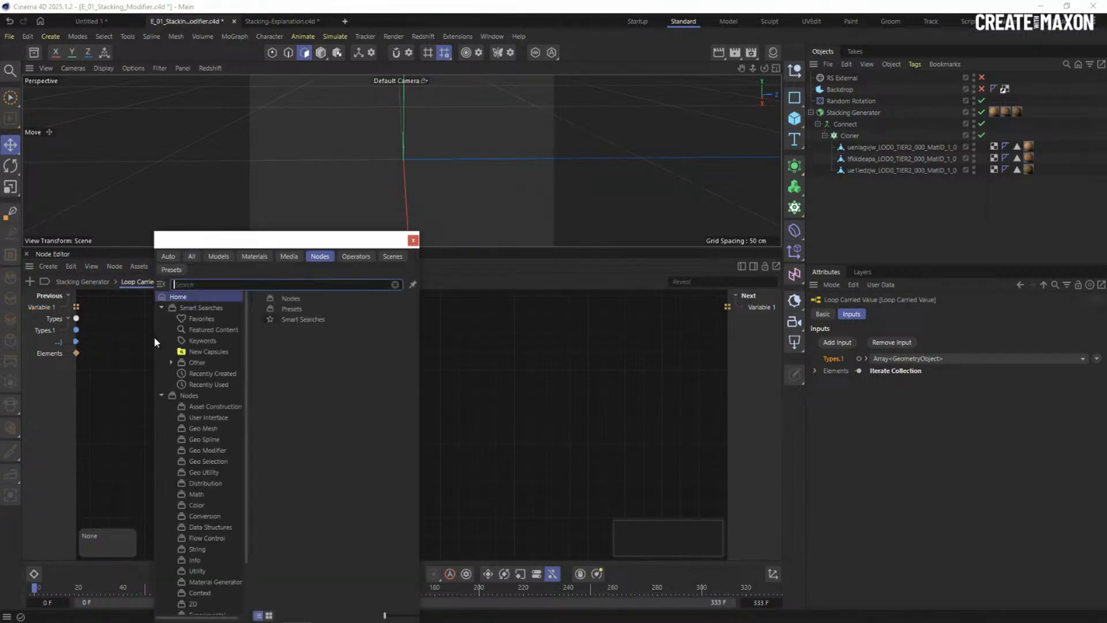
pyautogui.write('pop')
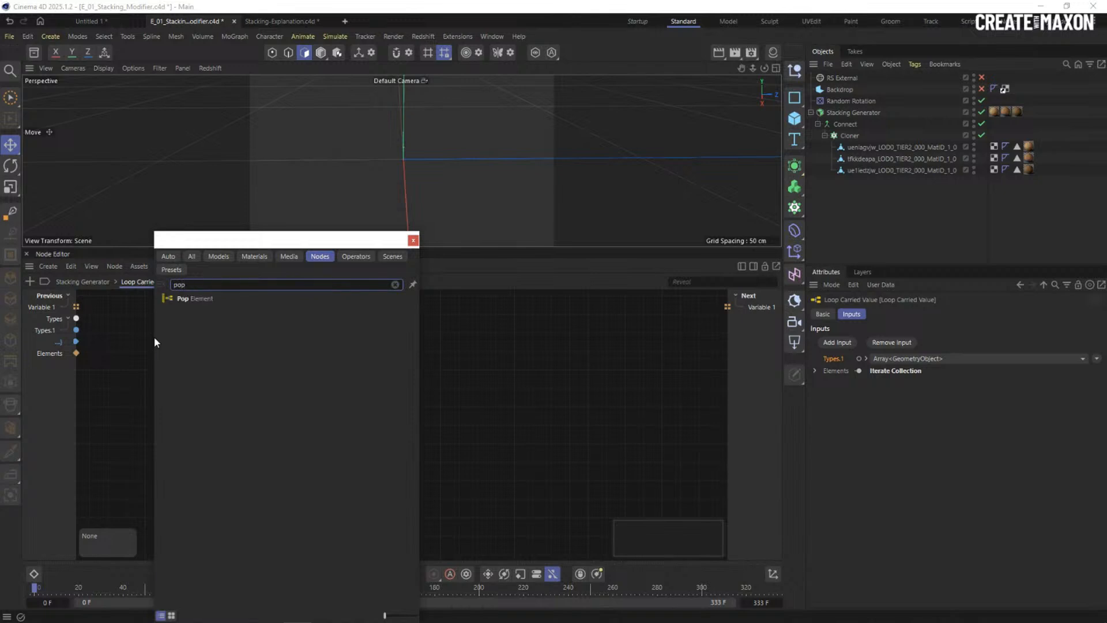
pyautogui.doubleClick(195, 296)
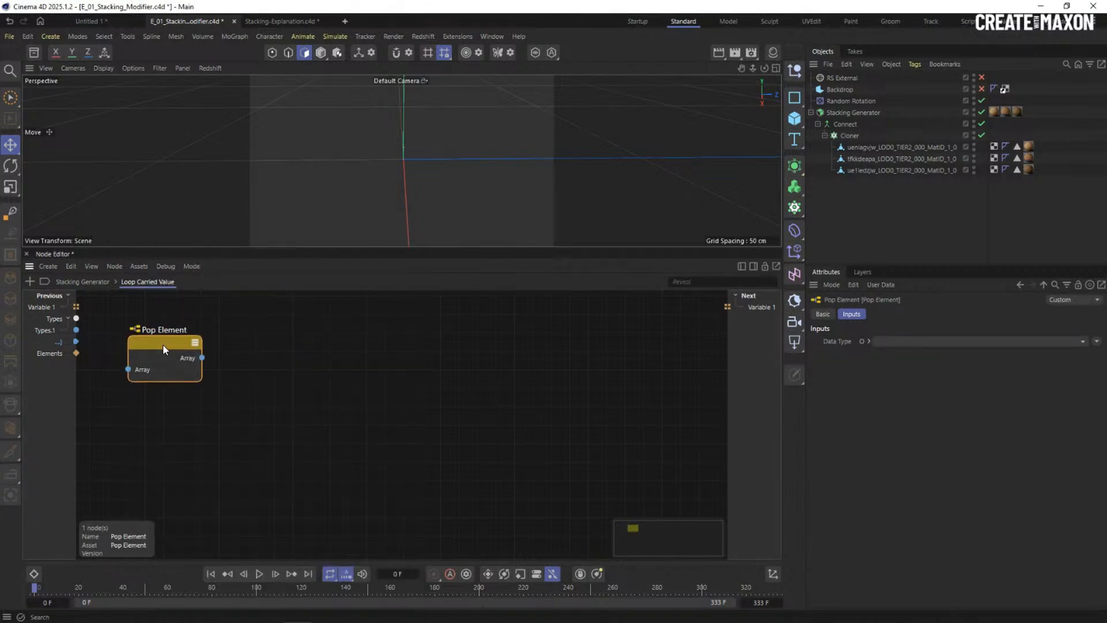
pyautogui.moveTo(76, 307); pyautogui.dragTo(129, 370)
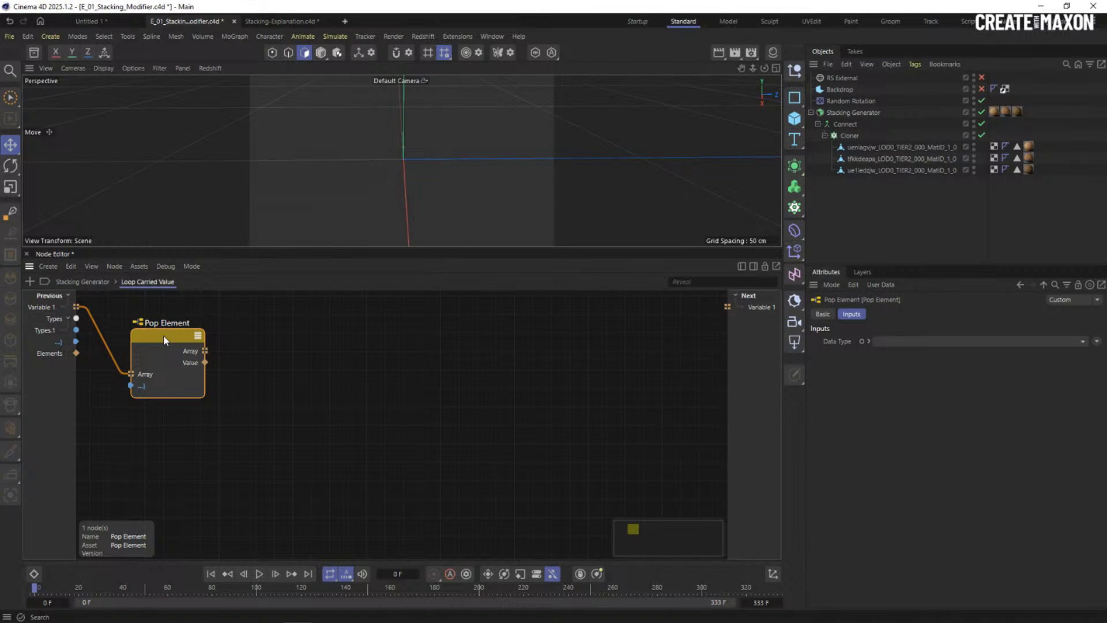
pyautogui.moveTo(164, 335); pyautogui.dragTo(166, 327)
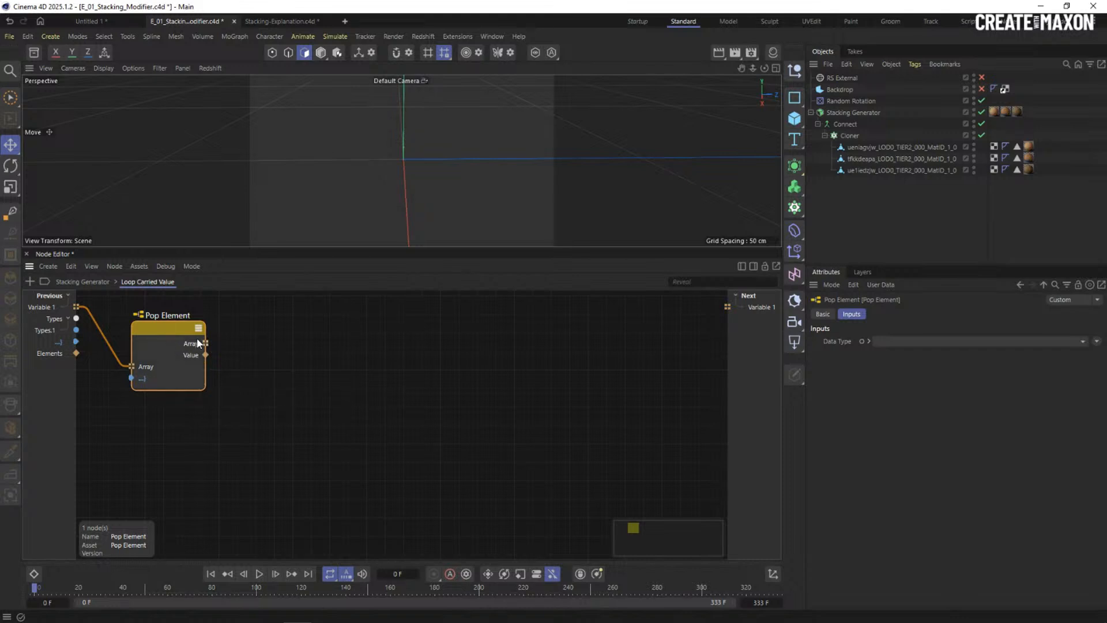
pyautogui.moveTo(177, 325); pyautogui.dragTo(191, 326)
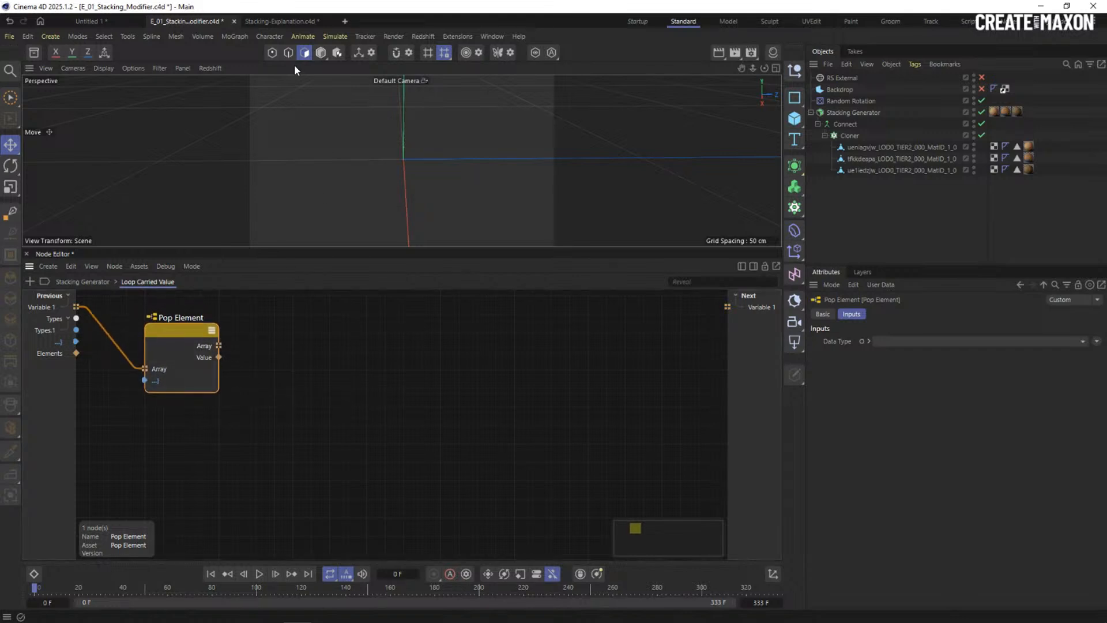
# Examine the top and middle cubes of the stack in Stacking-Explanation.c4d, and return to the stacking modifier document.
pyautogui.click(284, 20)
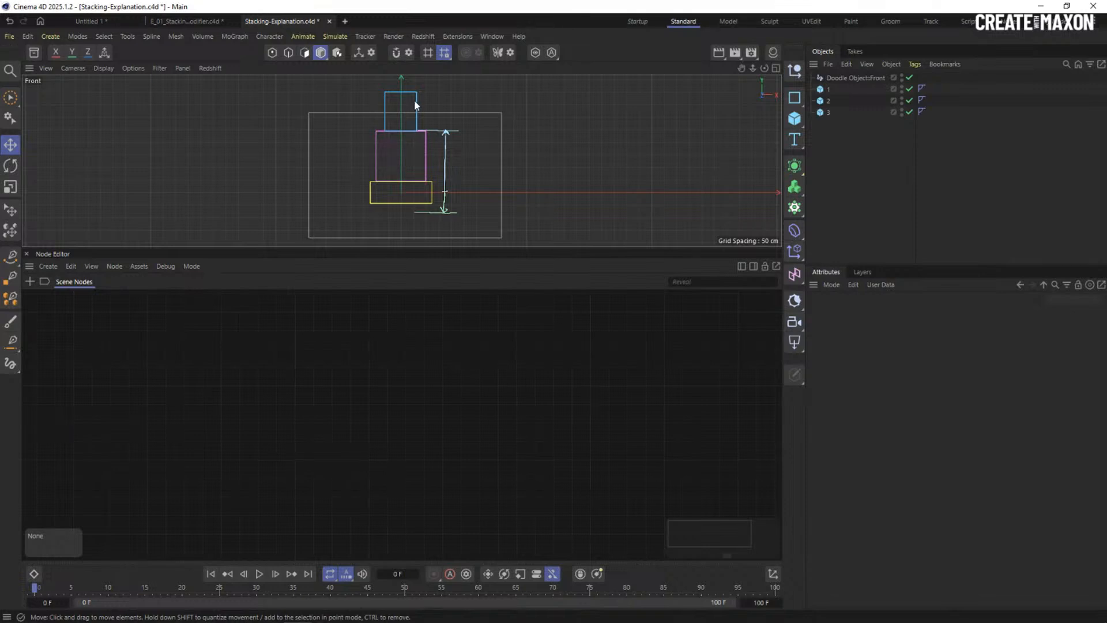
pyautogui.click(404, 97)
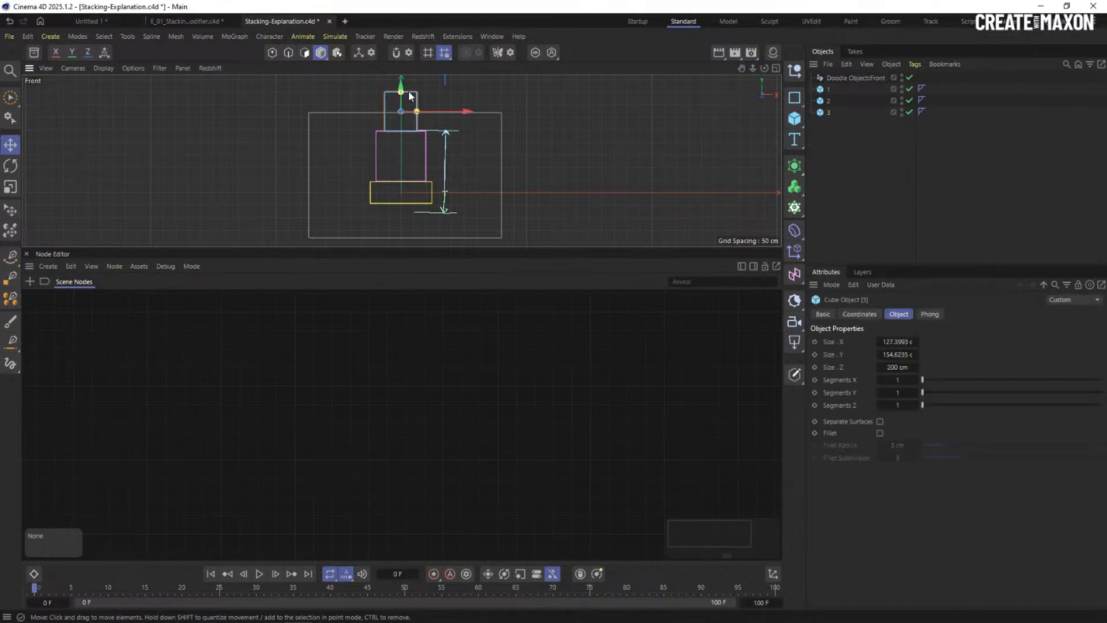
pyautogui.click(377, 157)
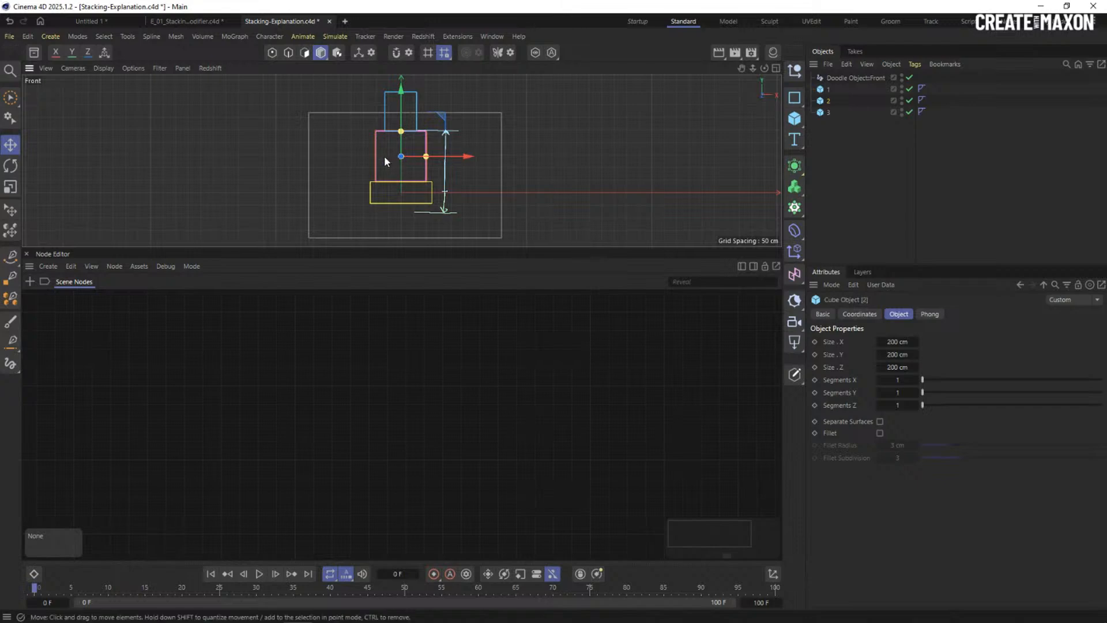
pyautogui.click(203, 20)
# Add a Bounding Box node beside Pop Element and connect Pop Element's Value output to its Geometry input.
pyautogui.moveTo(176, 339)
pyautogui.mouseDown()
pyautogui.moveTo(184, 333)
pyautogui.moveTo(159, 329)
pyautogui.mouseUp()
pyautogui.click(58, 355)
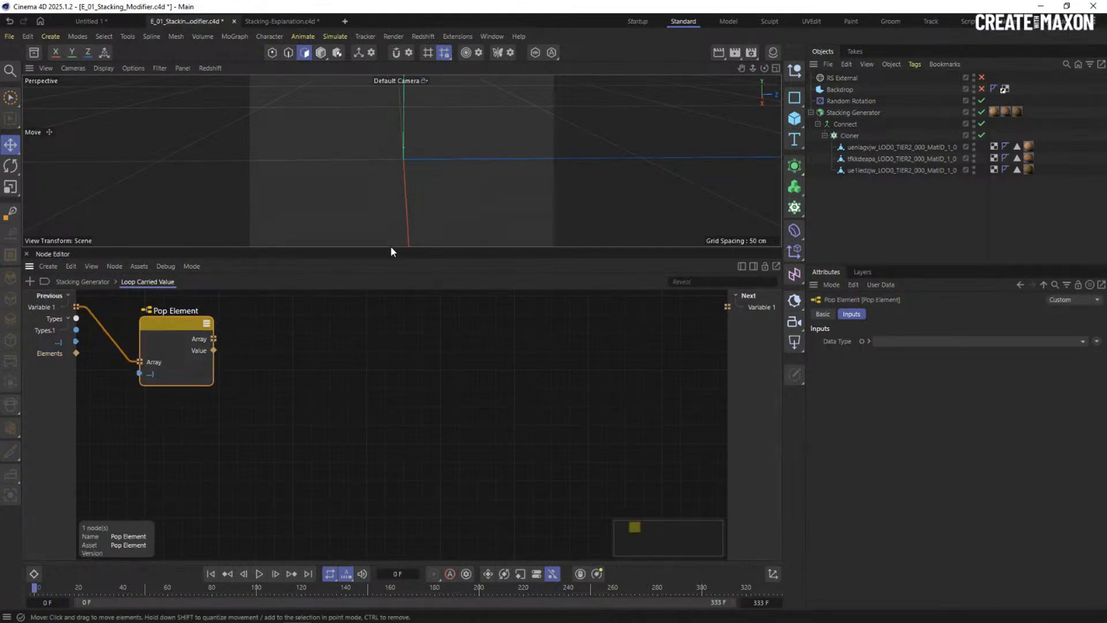
pyautogui.moveTo(390, 251); pyautogui.dragTo(390, 235)
pyautogui.moveTo(172, 313); pyautogui.dragTo(169, 316)
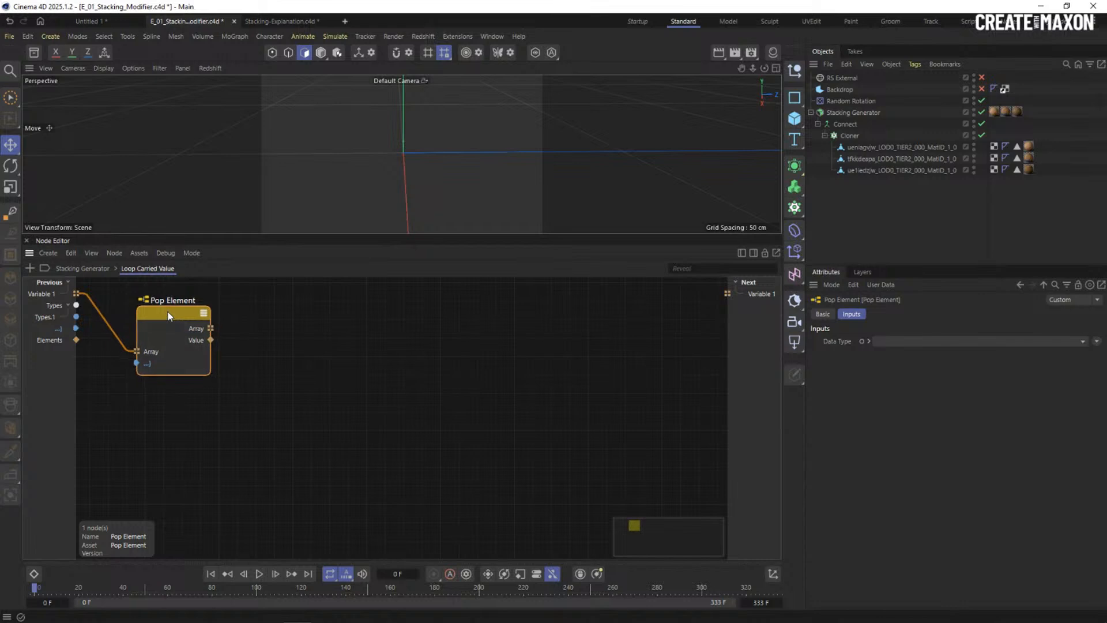
pyautogui.doubleClick(294, 348)
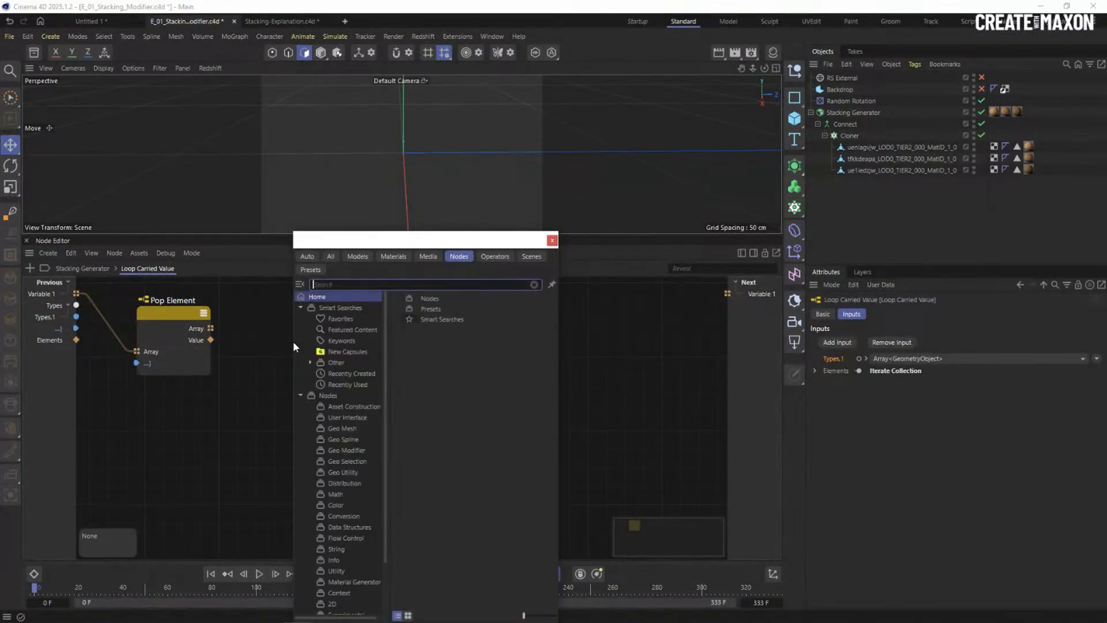
pyautogui.write('bo')
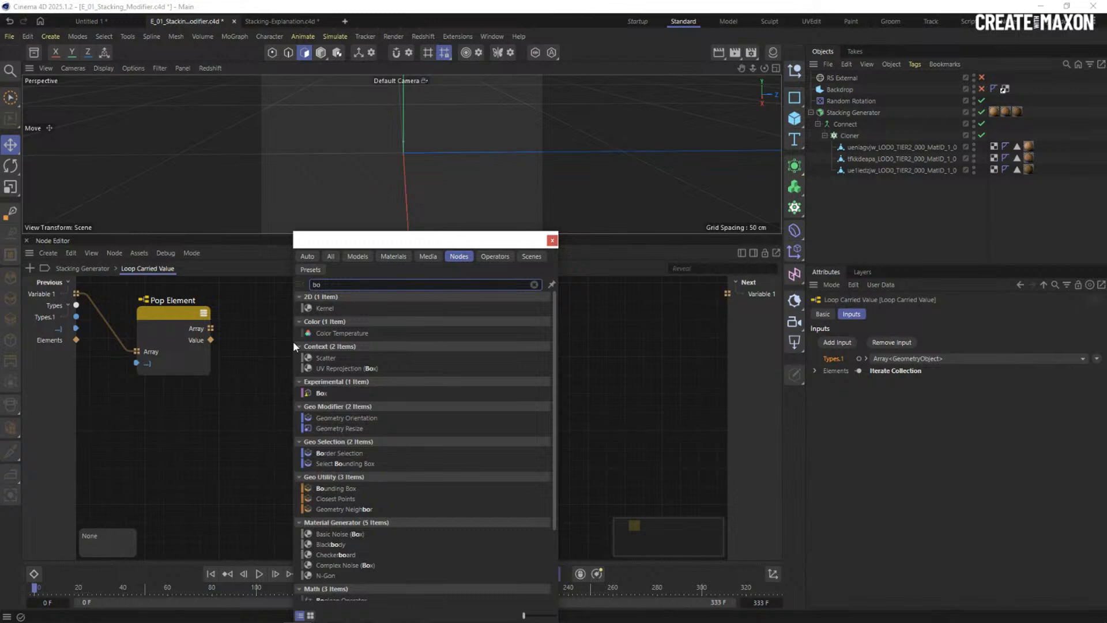
pyautogui.write('u')
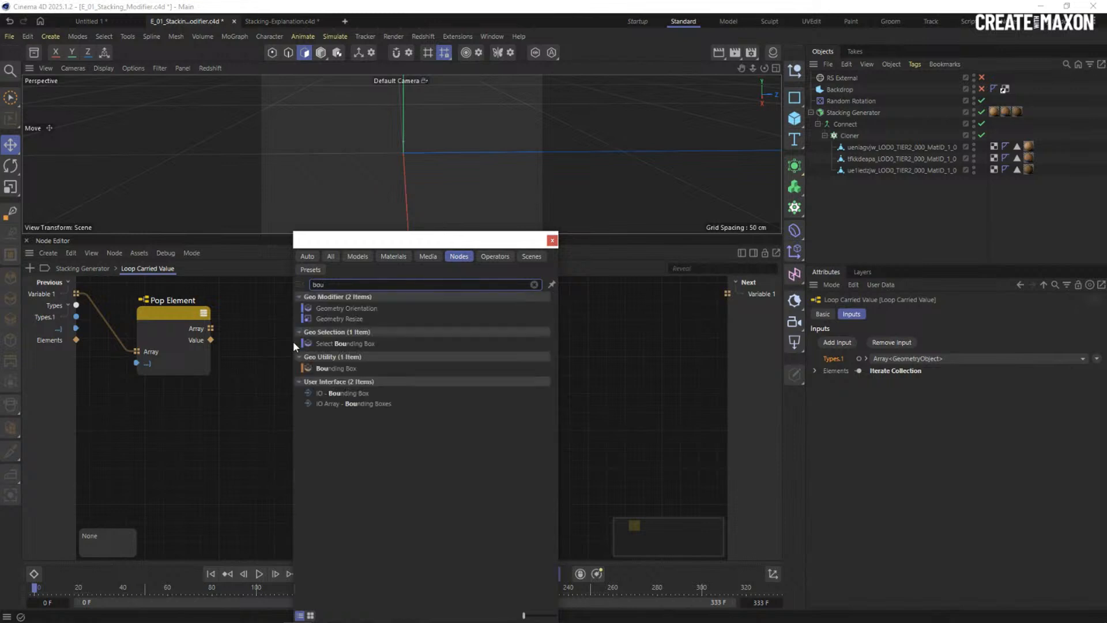
pyautogui.click(317, 368)
pyautogui.moveTo(278, 334); pyautogui.dragTo(249, 325)
pyautogui.click(289, 413)
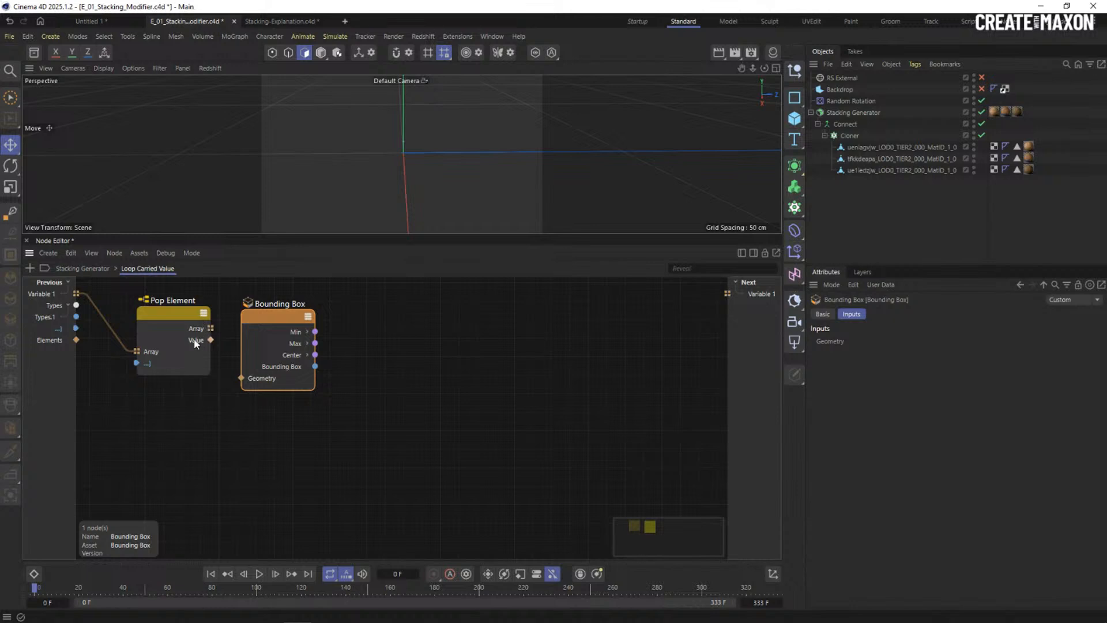
pyautogui.moveTo(211, 340); pyautogui.dragTo(238, 378)
# Duplicate the Bounding Box node below the original and connect the loop's Elements port to the copy's Geometry input.
pyautogui.moveTo(257, 312); pyautogui.dragTo(266, 408)
pyautogui.moveTo(77, 340); pyautogui.dragTo(243, 471)
pyautogui.moveTo(260, 412); pyautogui.dragTo(261, 415)
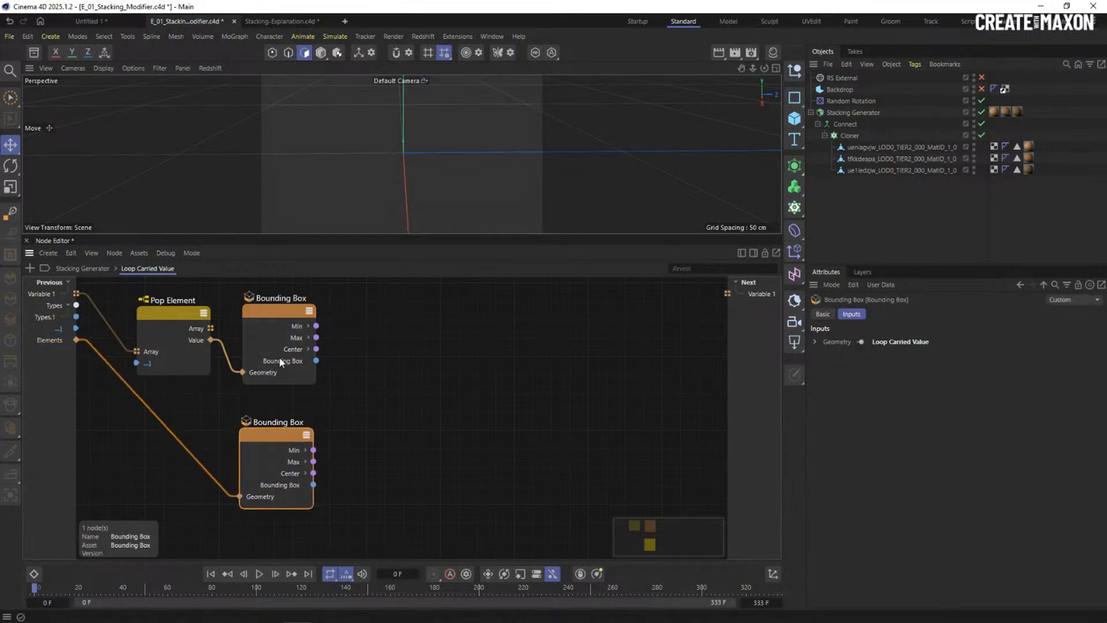
pyautogui.moveTo(275, 307); pyautogui.dragTo(273, 297)
# Compare the cubes' upper and lower edges in Stacking-Explanation.c4d and return to the Loop Carried Value graph.
pyautogui.keyDown('alt'); pyautogui.moveTo(398, 110); pyautogui.dragTo(402, 173); pyautogui.keyUp('alt')
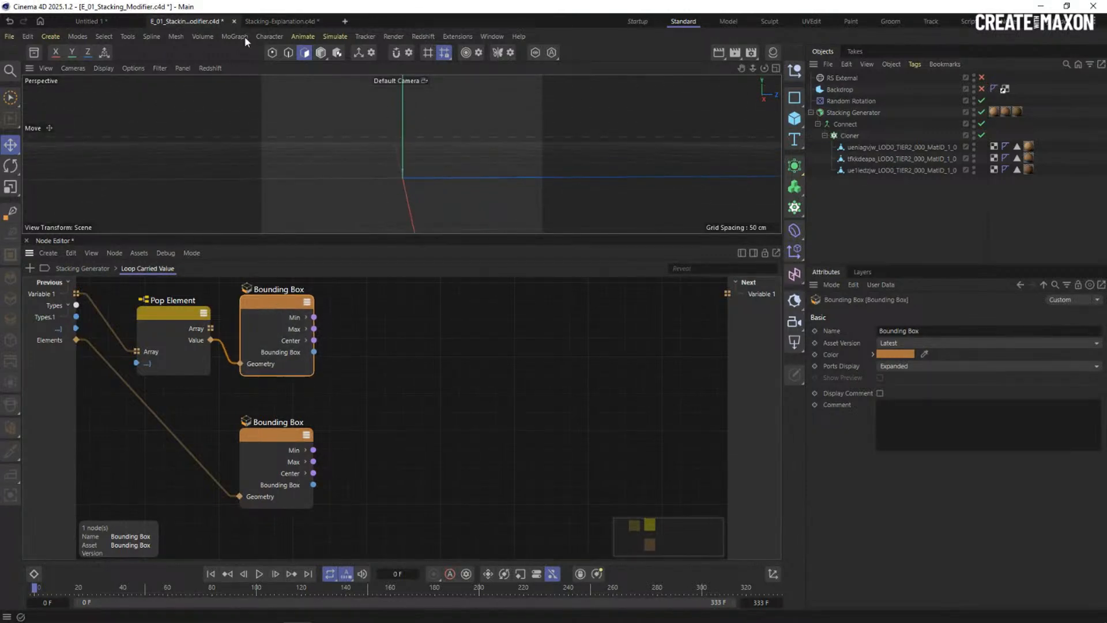
pyautogui.click(273, 20)
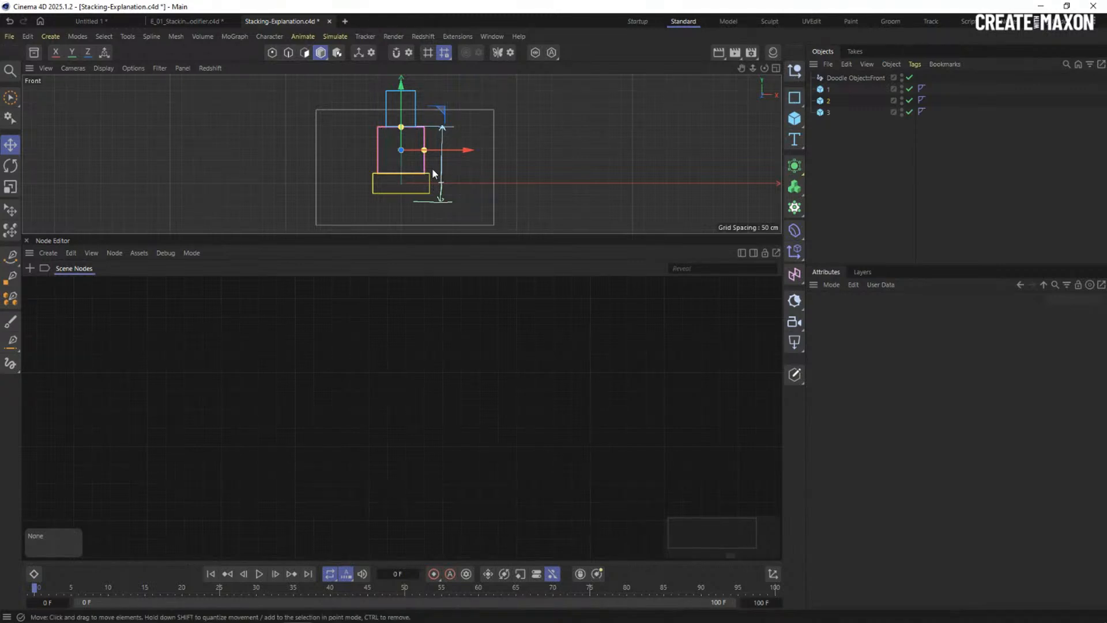
pyautogui.click(198, 23)
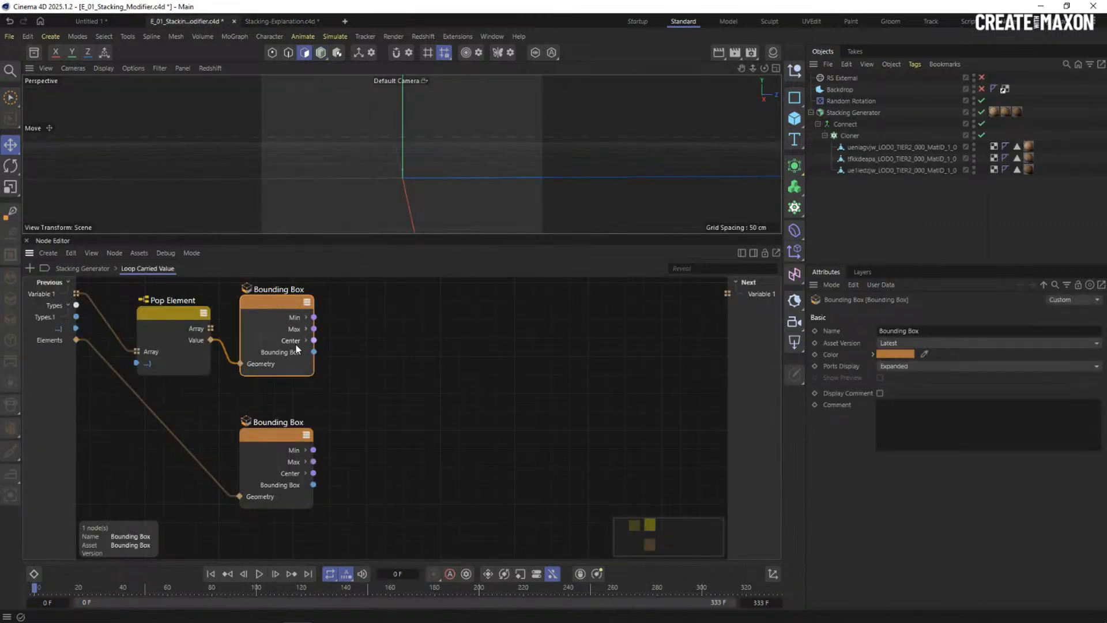
# Expand the upper Bounding Box's Max output and the lower Bounding Box's Min output into their X, Y and Z ports.
pyautogui.click(306, 328)
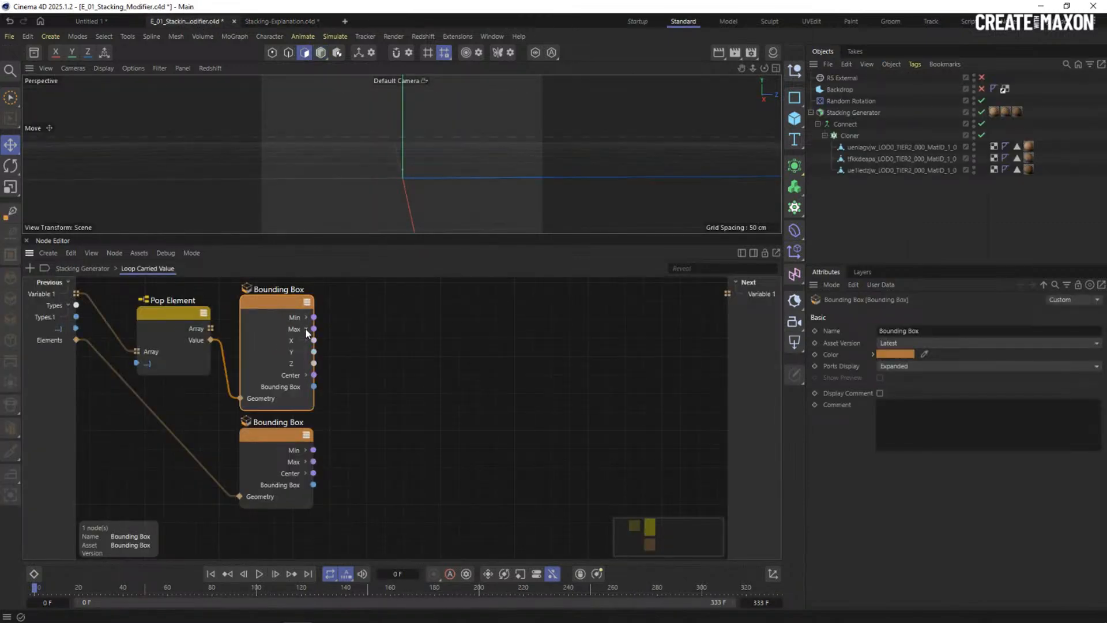
pyautogui.click(292, 346)
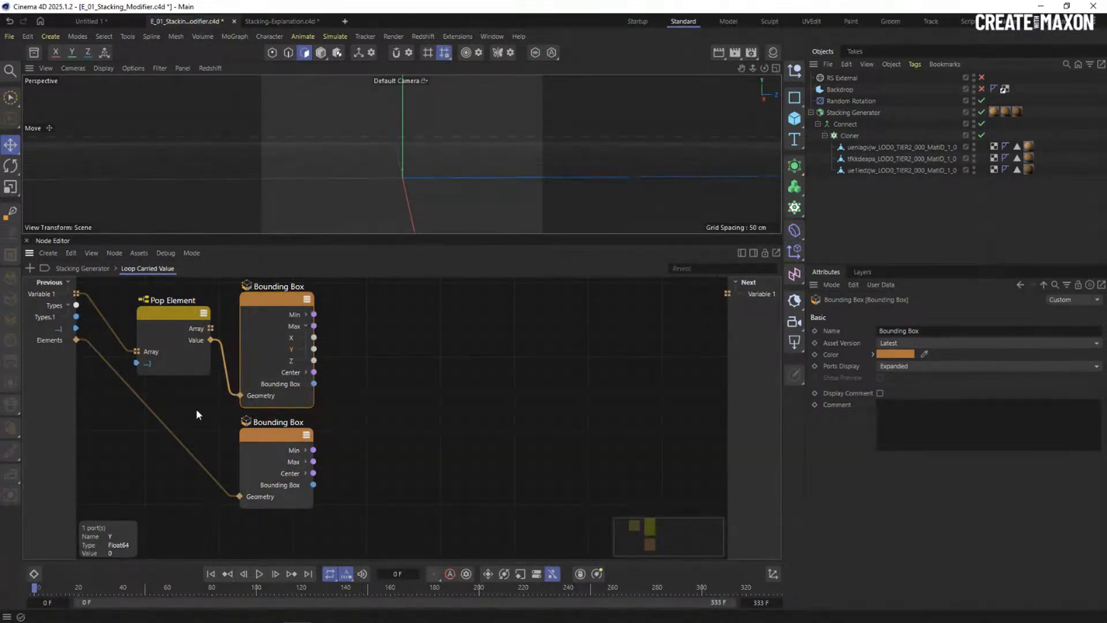
pyautogui.click(304, 449)
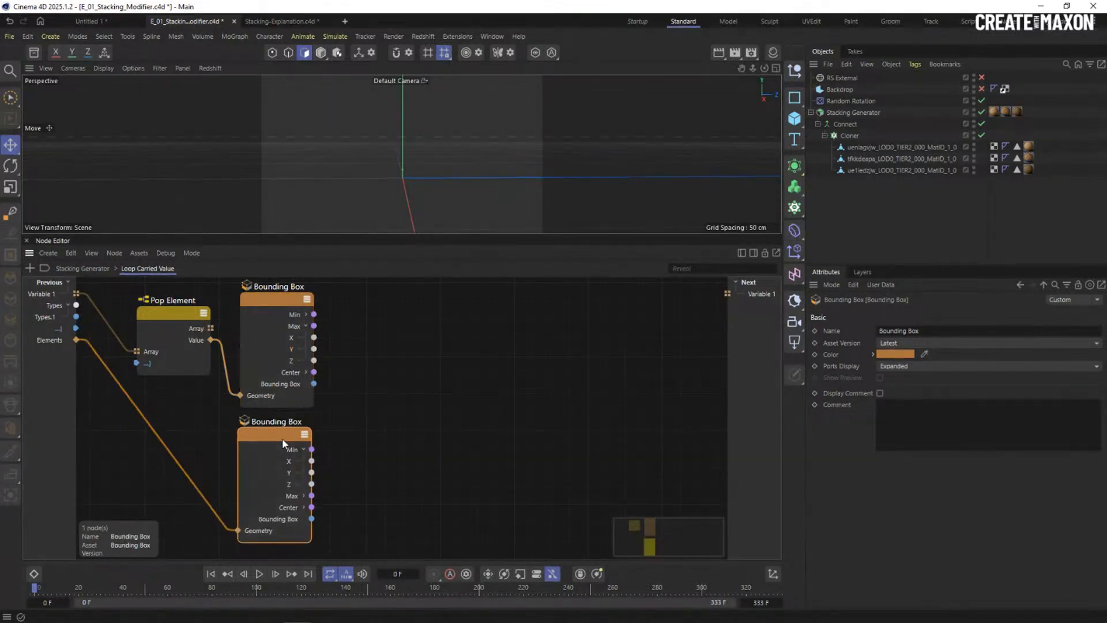
# Add a Subtract Arithmetic node, connecting the upper Bounding Box's Max Y to Input 1 and the lower one's Min Y to Input 2.
pyautogui.doubleClick(420, 366)
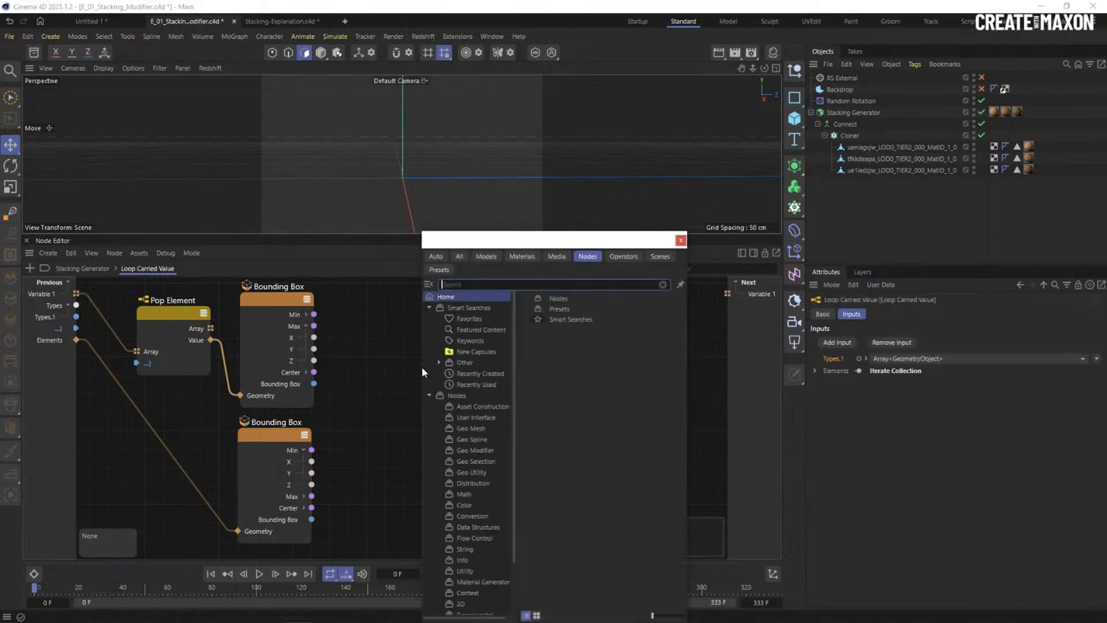
pyautogui.write('sub')
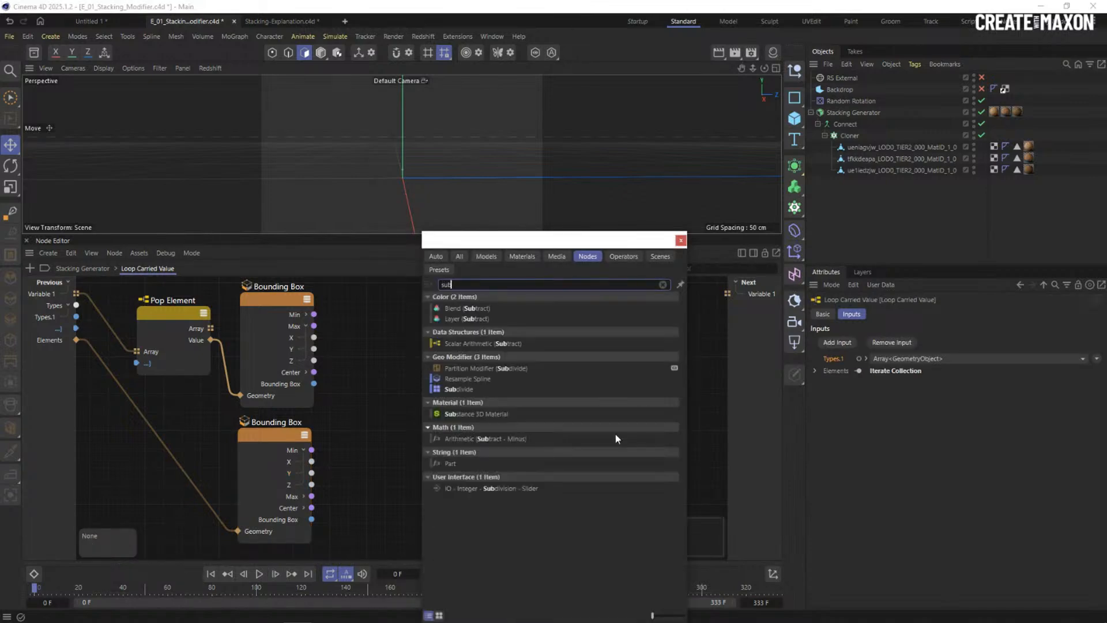
pyautogui.doubleClick(487, 438)
pyautogui.moveTo(406, 376); pyautogui.dragTo(392, 395)
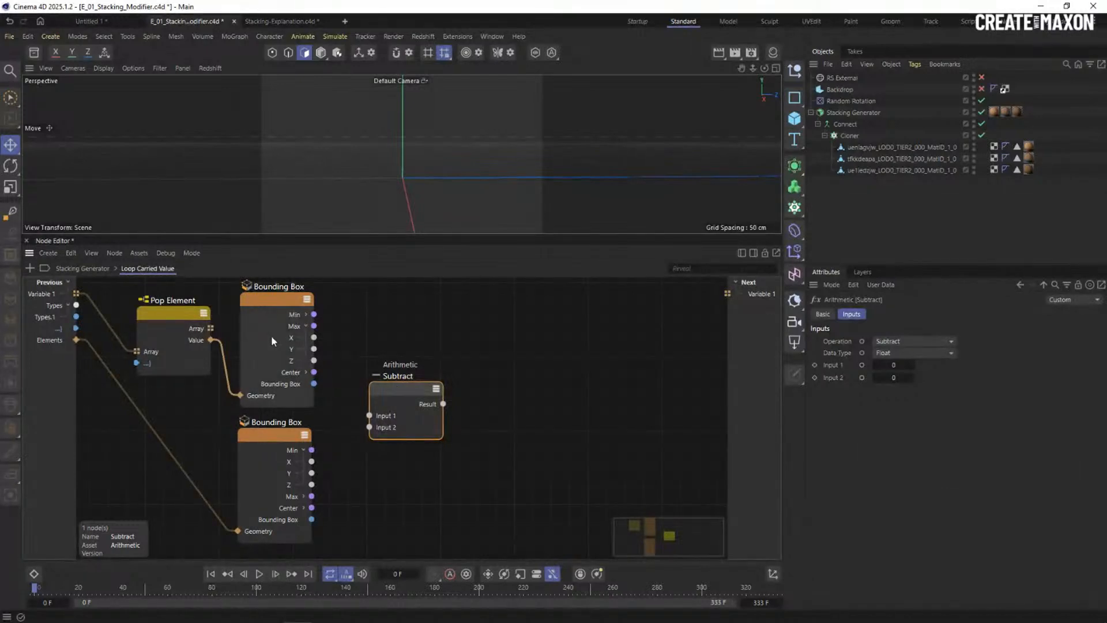
pyautogui.moveTo(313, 349); pyautogui.dragTo(369, 415)
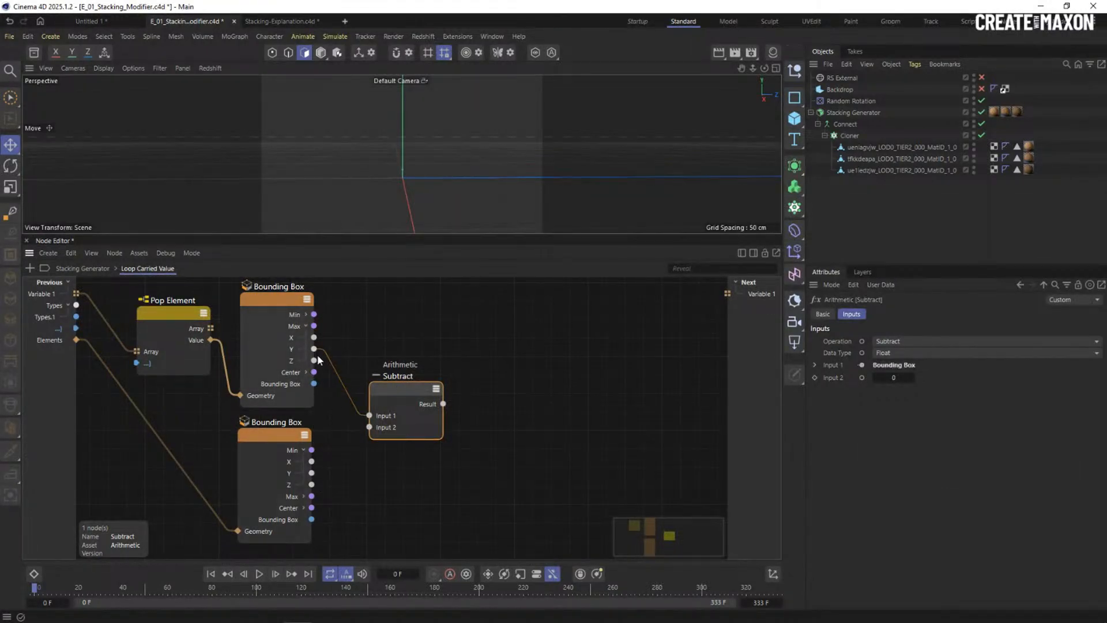
pyautogui.moveTo(312, 473); pyautogui.dragTo(371, 429)
pyautogui.moveTo(410, 396); pyautogui.dragTo(407, 400)
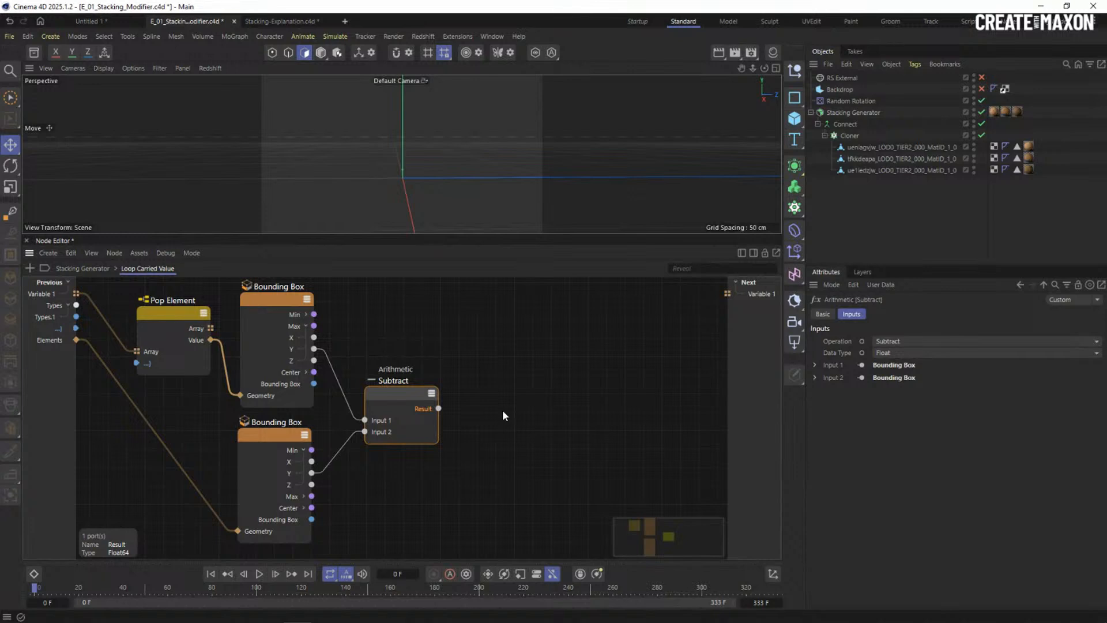
# Add a Transform Geometry node past the Subtract node and connect the loop's Elements port to its Geometry input.
pyautogui.click(58, 340)
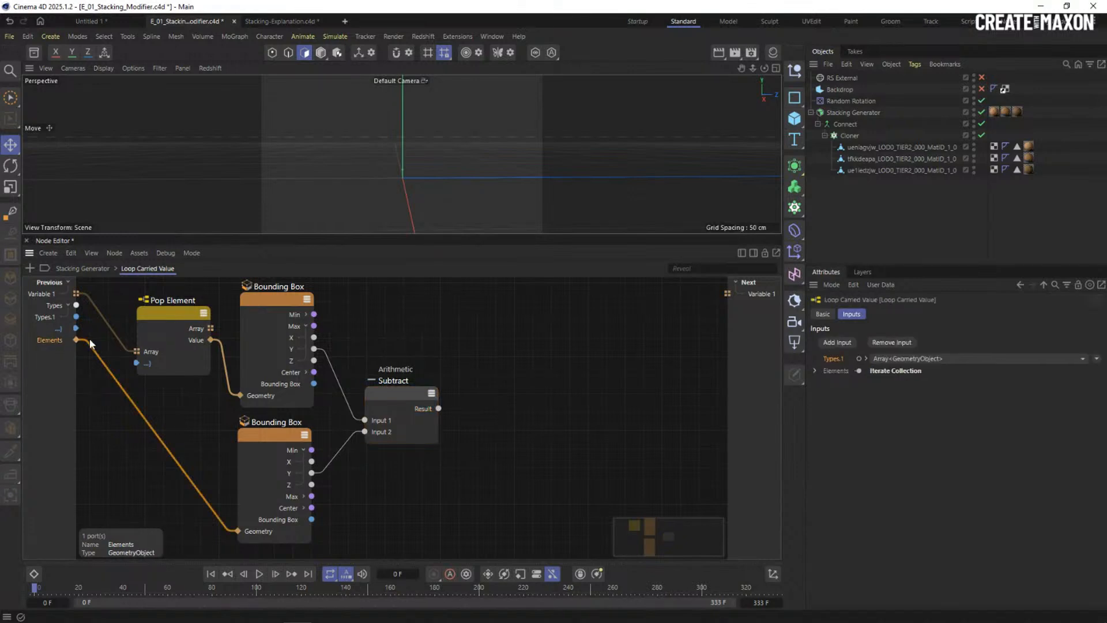
pyautogui.doubleClick(524, 386)
pyautogui.moveTo(586, 237); pyautogui.dragTo(615, 219)
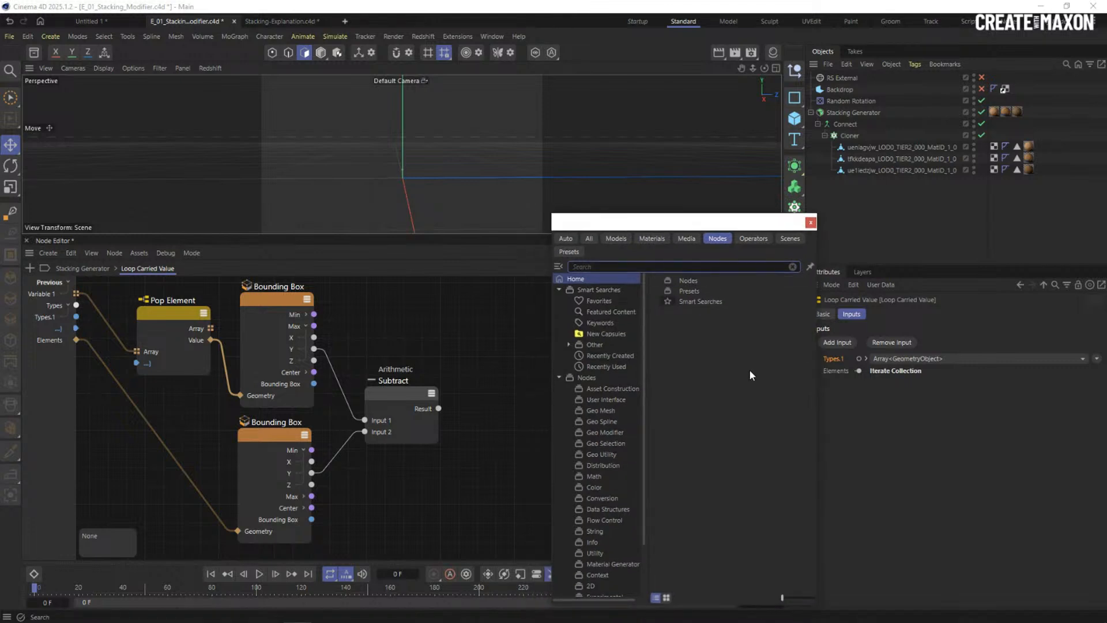
pyautogui.write('transf')
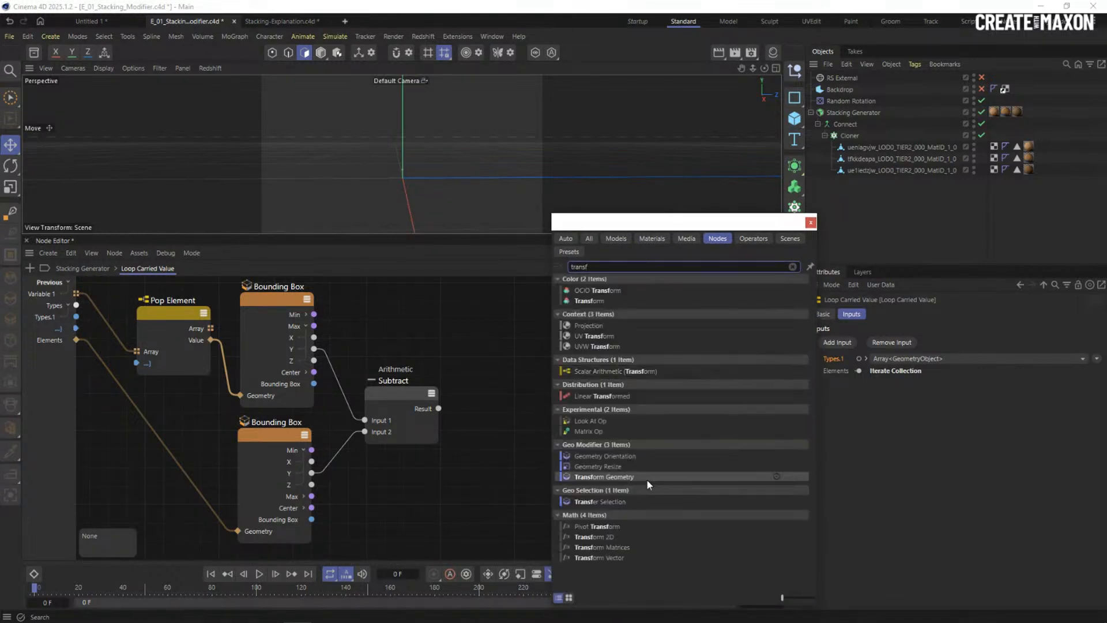
pyautogui.doubleClick(646, 477)
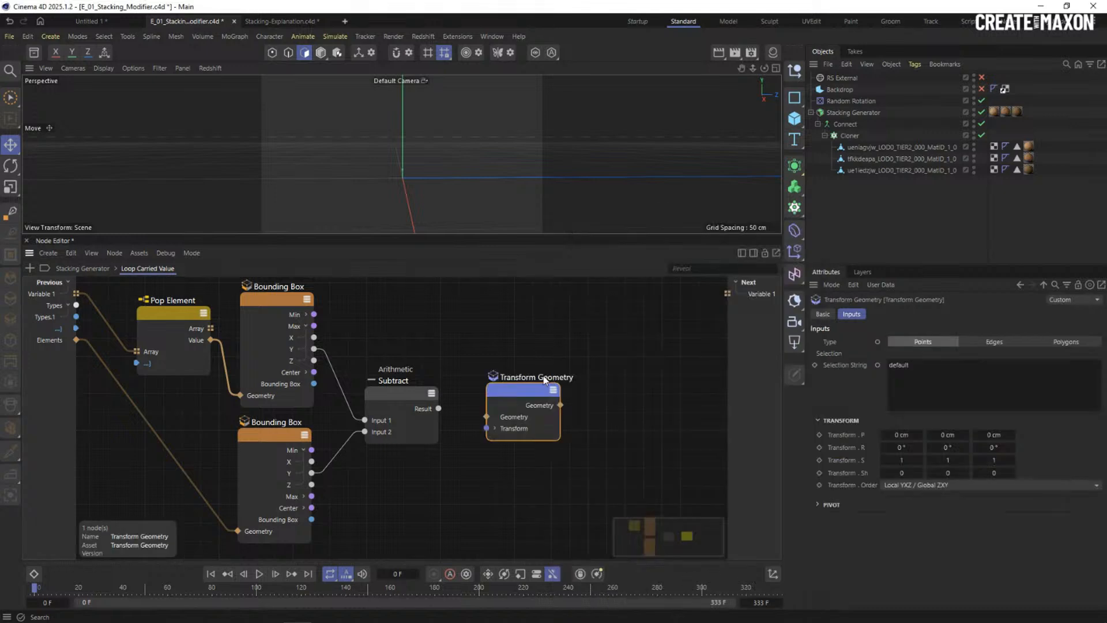
pyautogui.moveTo(522, 392); pyautogui.dragTo(532, 355)
pyautogui.moveTo(75, 340); pyautogui.dragTo(523, 339)
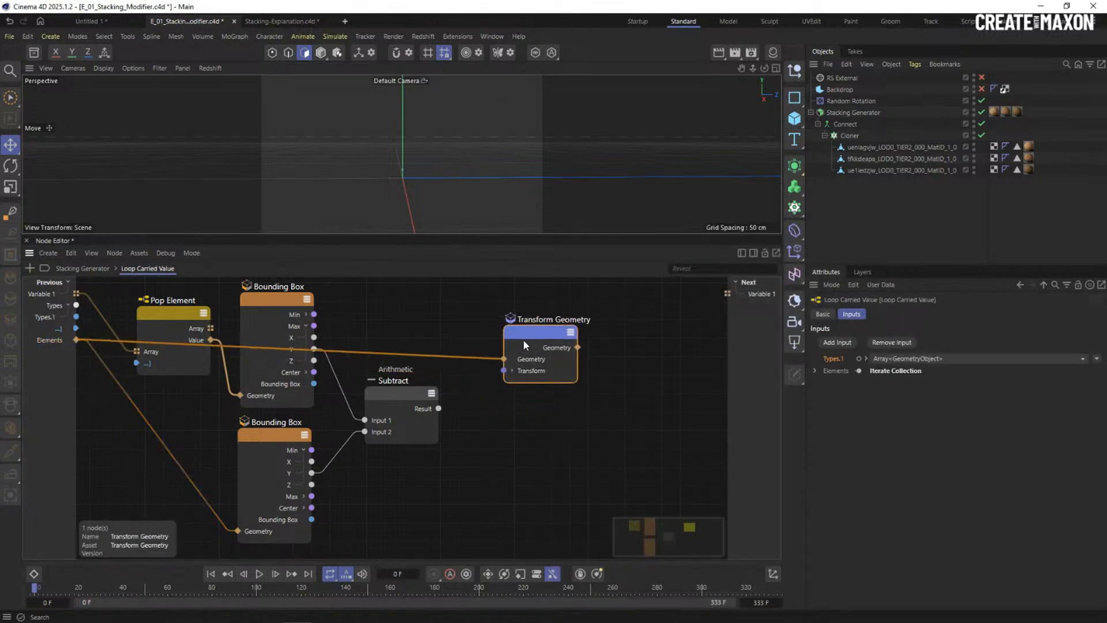
# Expand Transform Geometry's Transform and Translation ports and connect the Subtract node's Result to Translation Y.
pyautogui.click(511, 371)
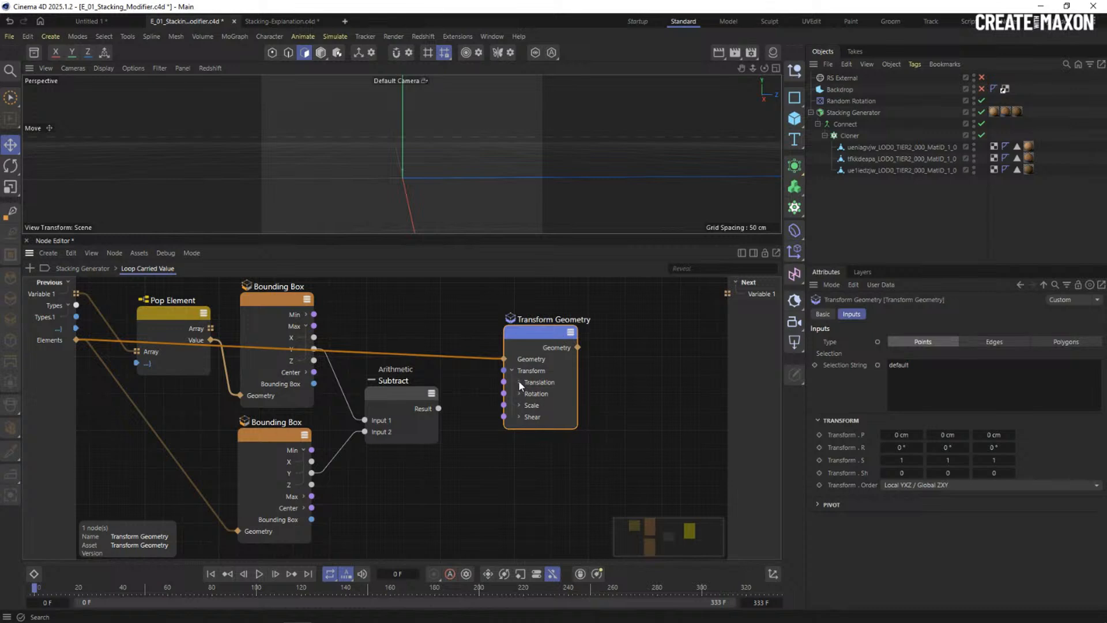
pyautogui.click(518, 381)
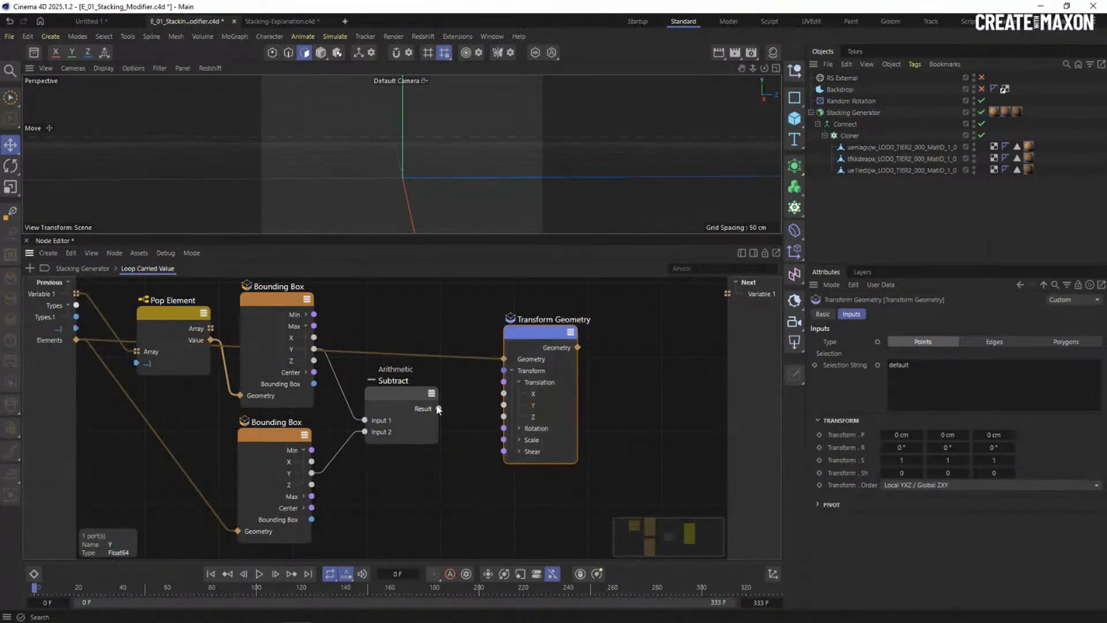
pyautogui.moveTo(437, 408); pyautogui.dragTo(504, 404)
pyautogui.moveTo(531, 337); pyautogui.dragTo(492, 347)
pyautogui.scroll(-2, 500, 322)
pyautogui.moveTo(515, 323); pyautogui.dragTo(503, 342, button='middle')
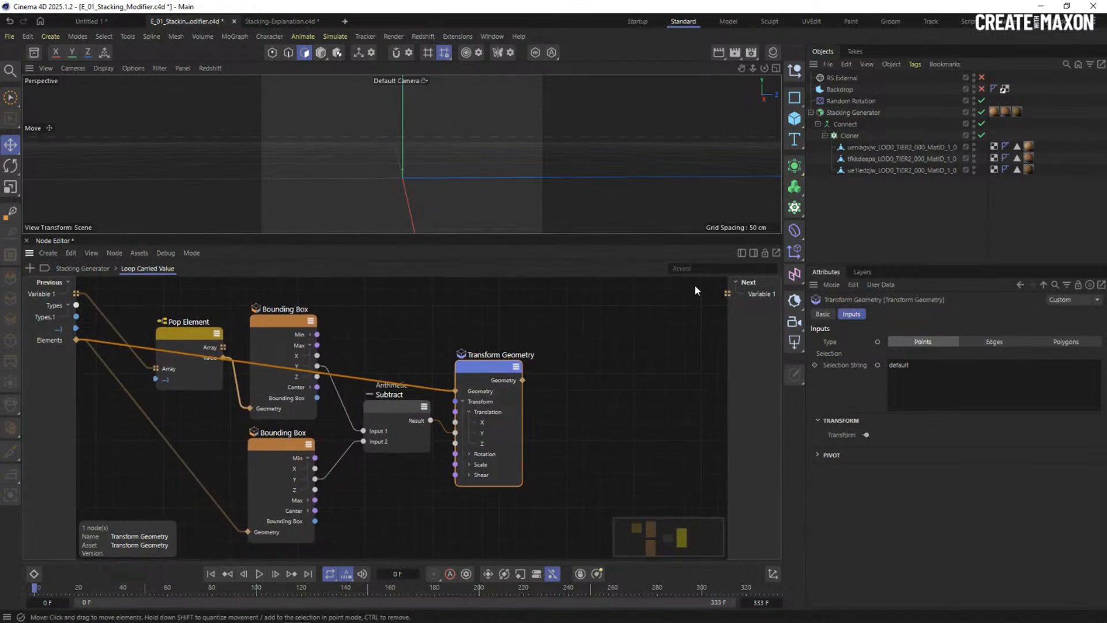
# Add an Append Elements node between Transform Geometry and the loop's Next Variable 1 port.
pyautogui.click(730, 294)
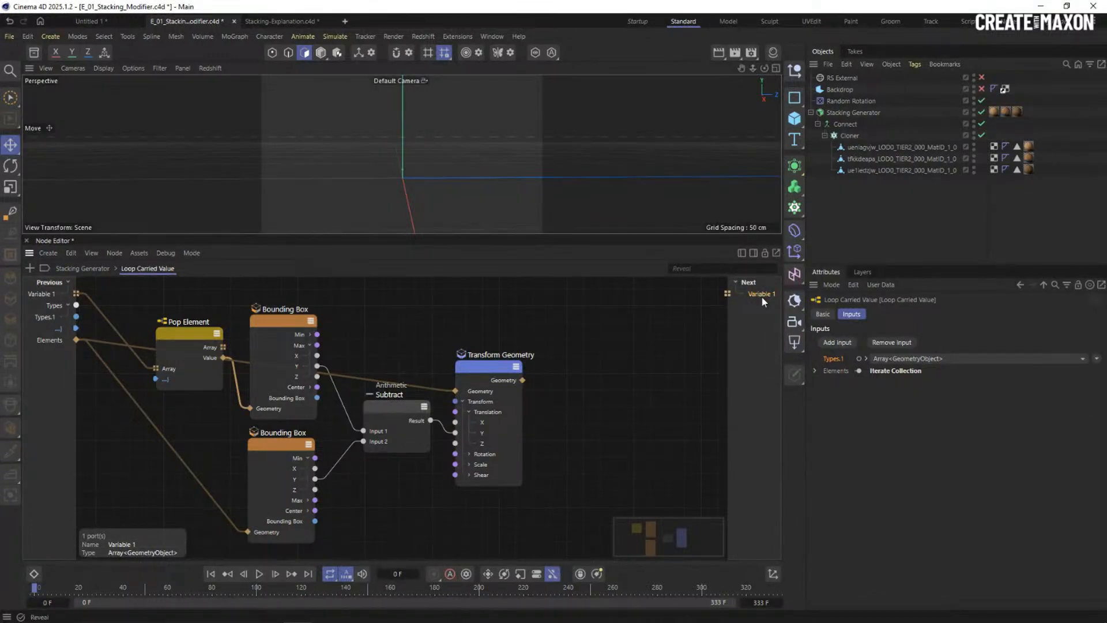
pyautogui.doubleClick(622, 341)
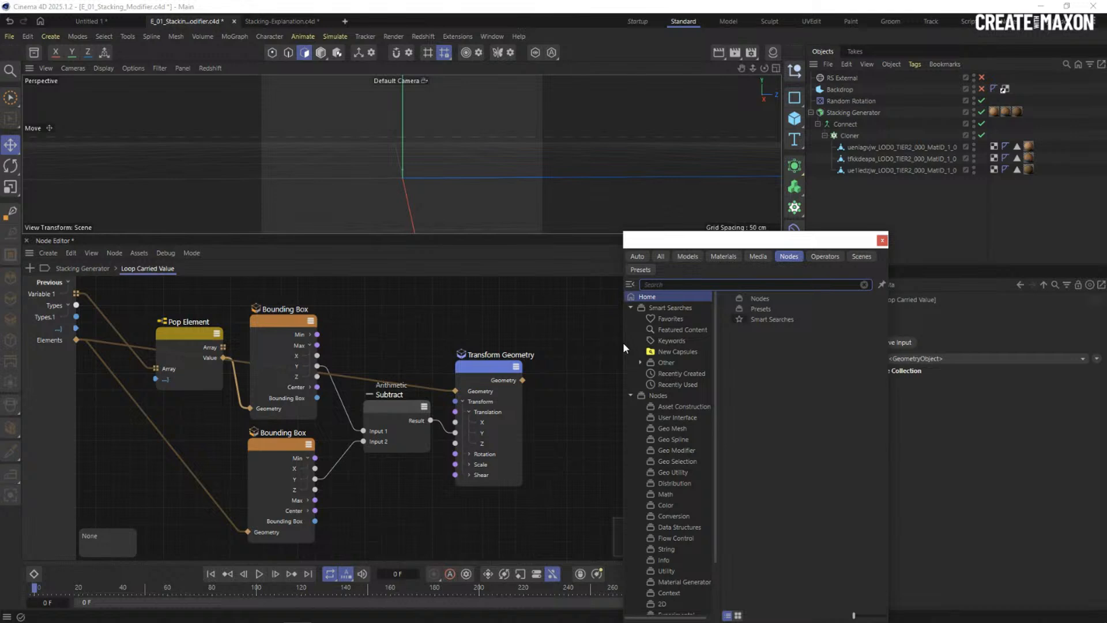
pyautogui.write('app')
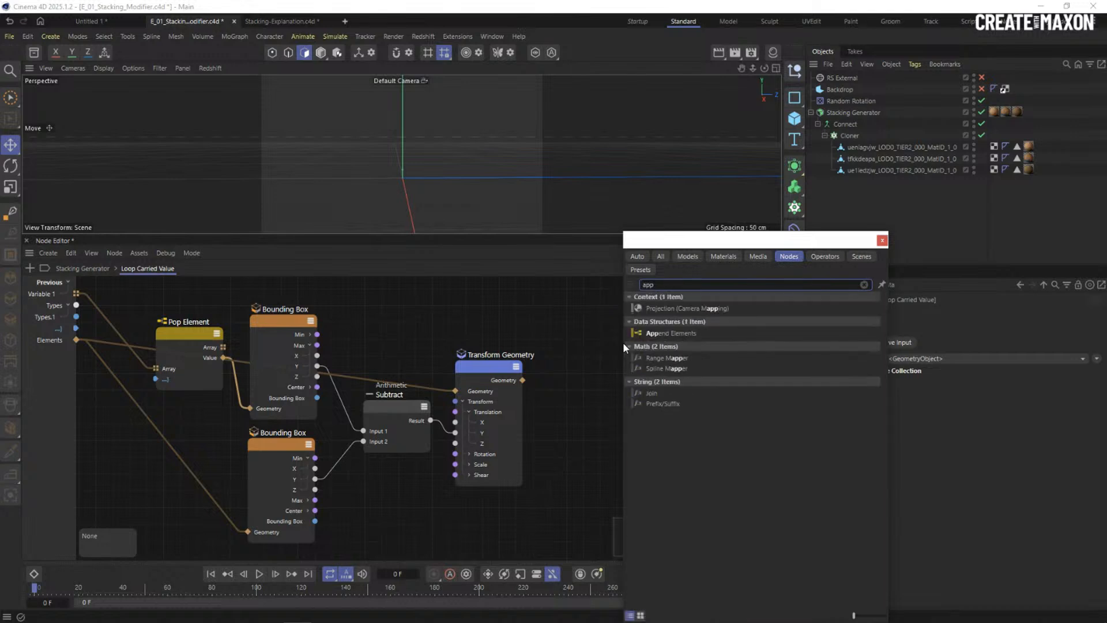
pyautogui.doubleClick(663, 333)
pyautogui.moveTo(611, 334); pyautogui.dragTo(599, 312)
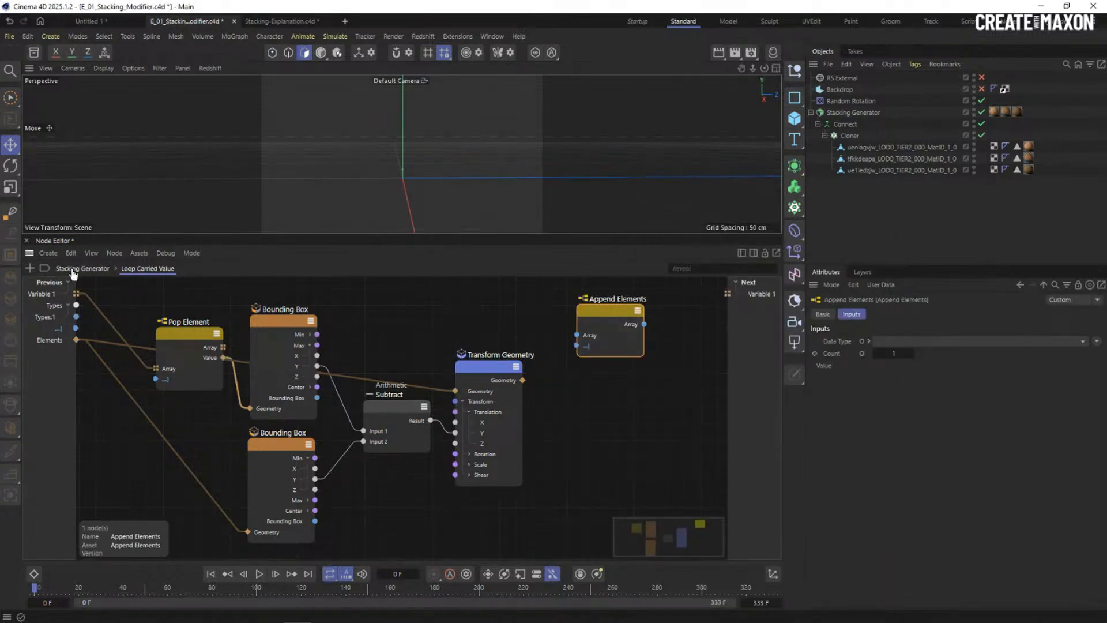
# Wire previous Variable 1 to Append Elements' Array input, Transform Geometry's output to Value, and the Array output to Next Variable 1.
pyautogui.moveTo(76, 293); pyautogui.dragTo(614, 313)
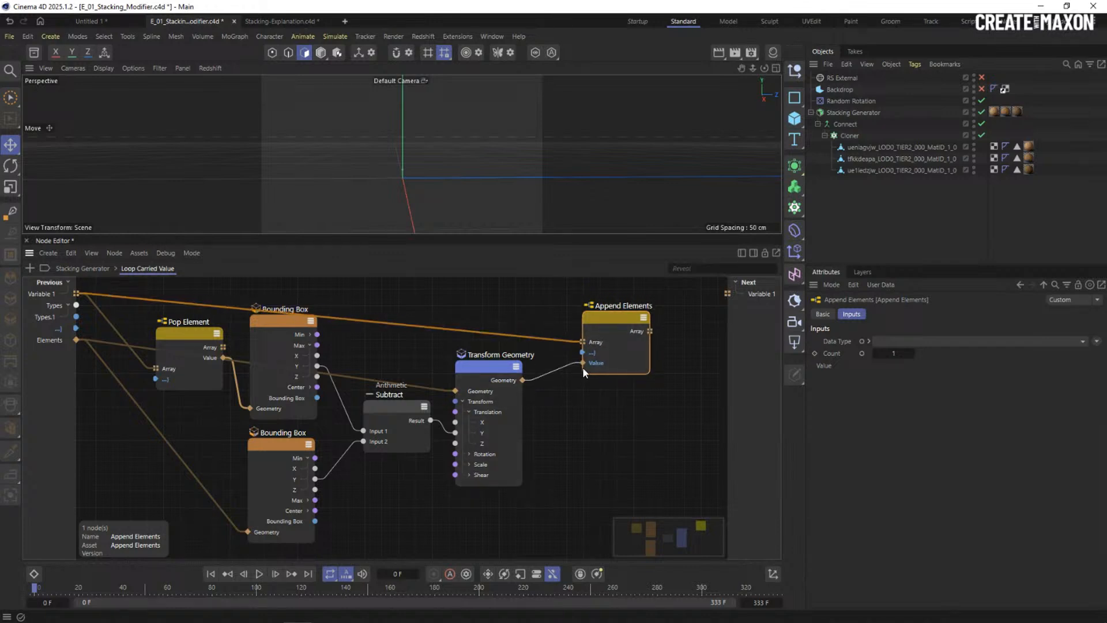
pyautogui.moveTo(582, 367); pyautogui.dragTo(582, 363)
pyautogui.moveTo(649, 331); pyautogui.dragTo(728, 298)
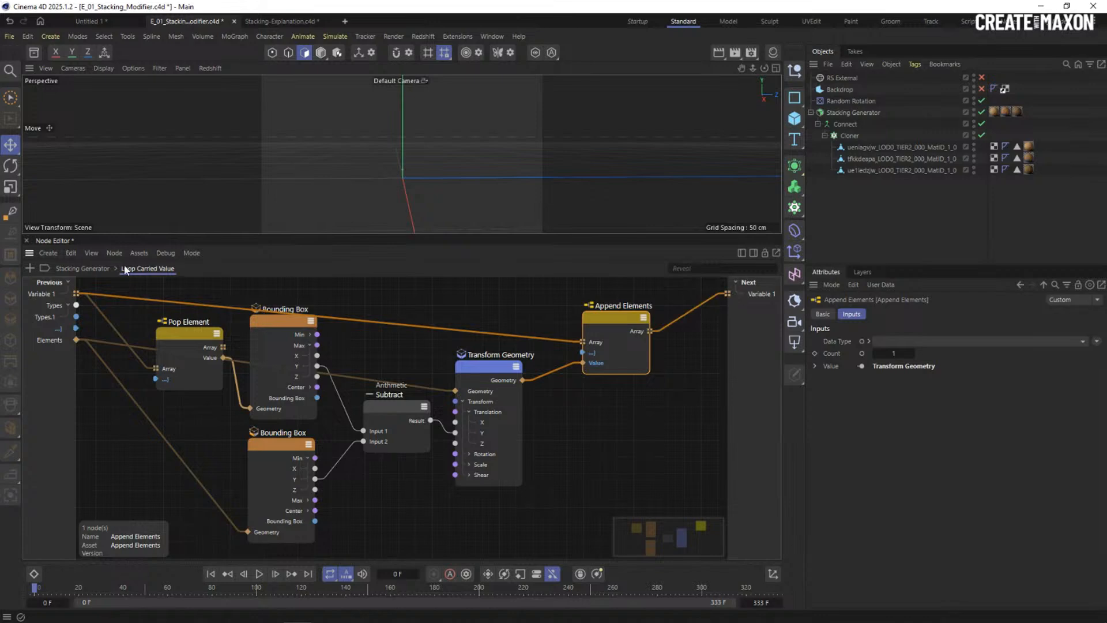
# Return to the Stacking Generator level and add a Connect node after Loop Carried Value.
pyautogui.click(82, 268)
pyautogui.scroll(-2, 560, 347)
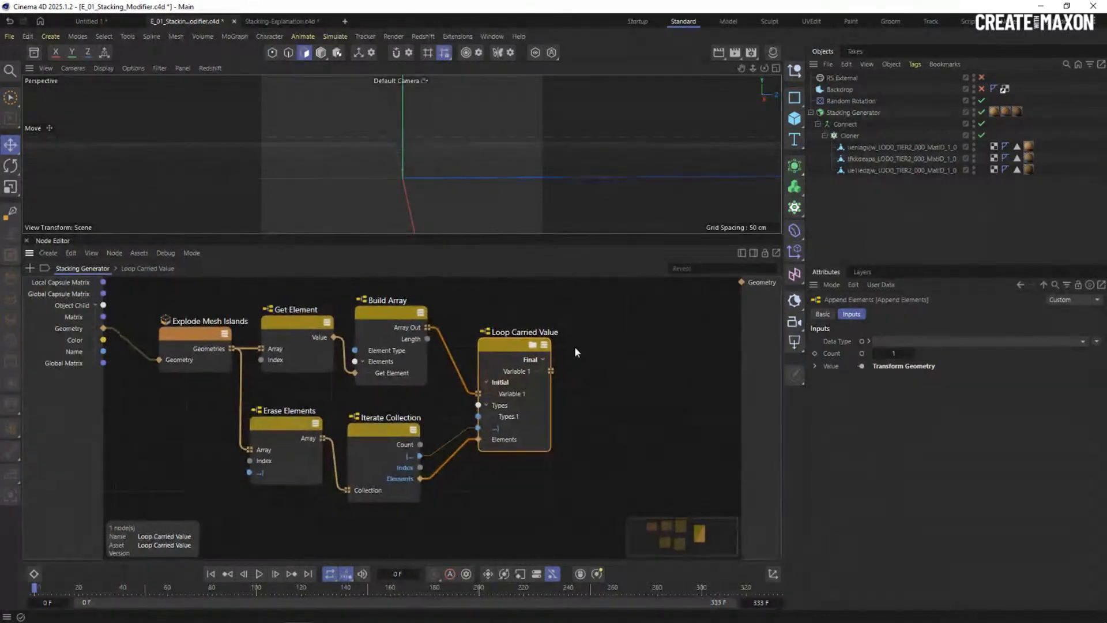
pyautogui.moveTo(632, 356); pyautogui.dragTo(603, 371, button='middle')
pyautogui.moveTo(480, 366); pyautogui.dragTo(464, 365)
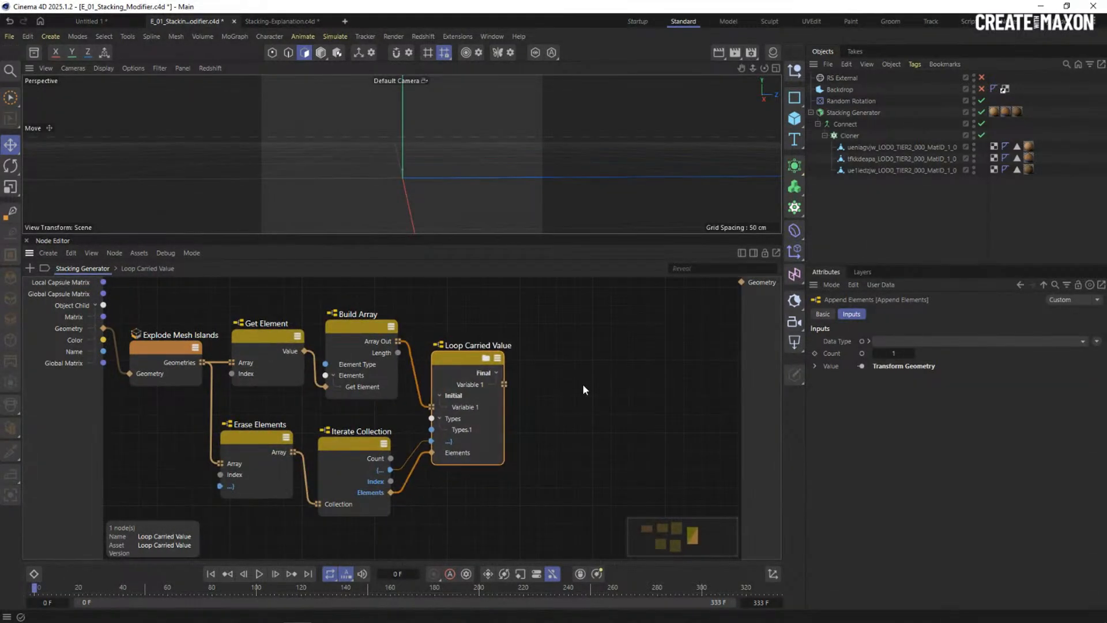
pyautogui.click(496, 386)
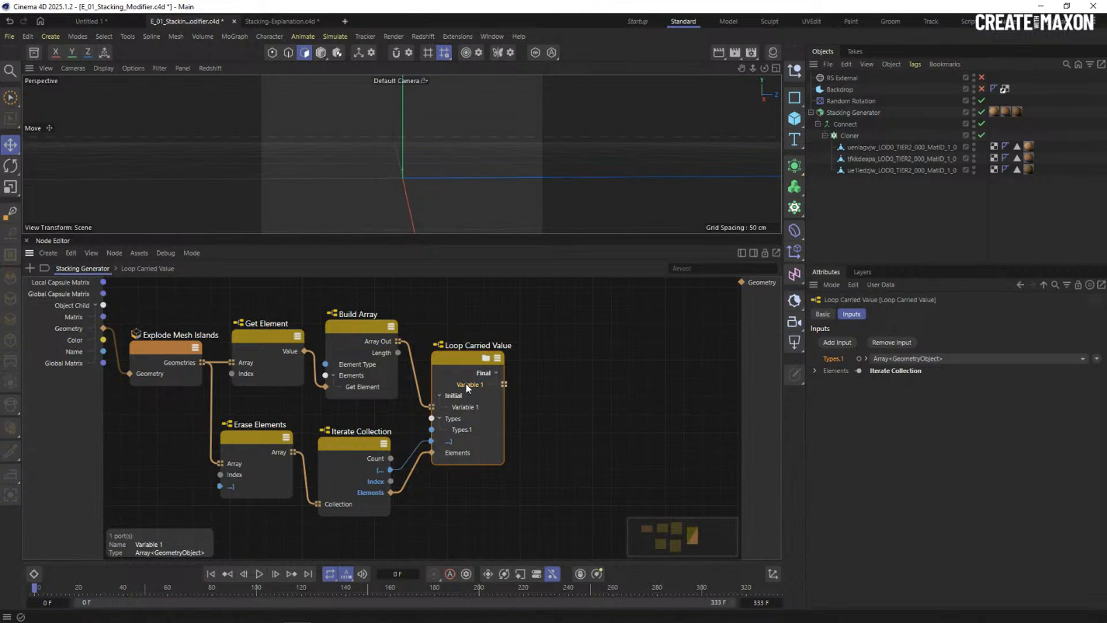
pyautogui.doubleClick(610, 383)
pyautogui.write('c')
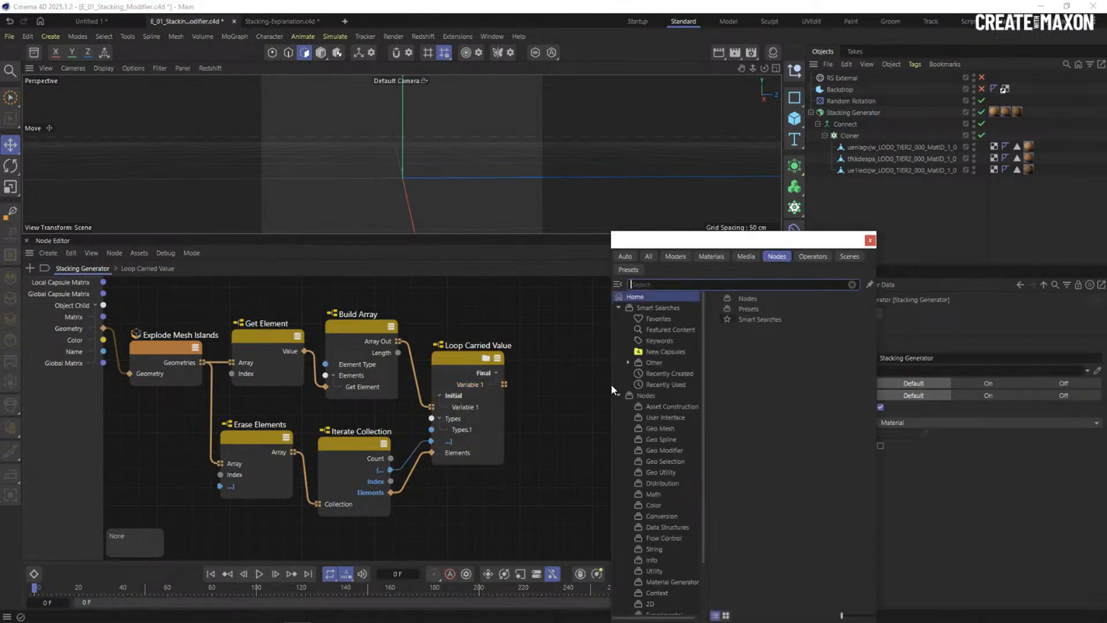
pyautogui.write('o')
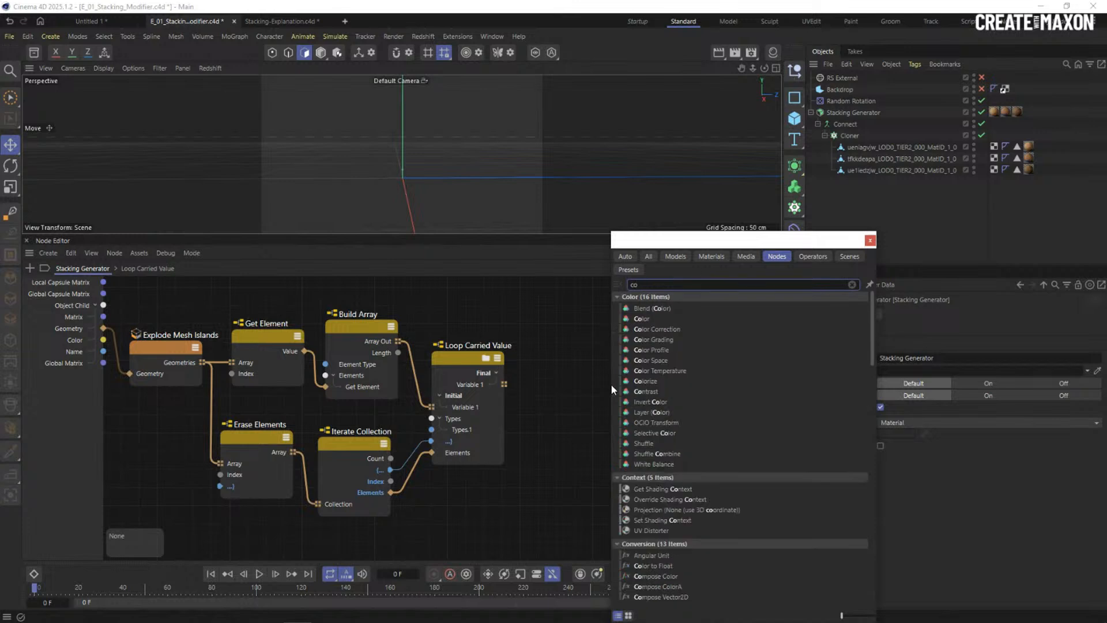
pyautogui.write('nnect')
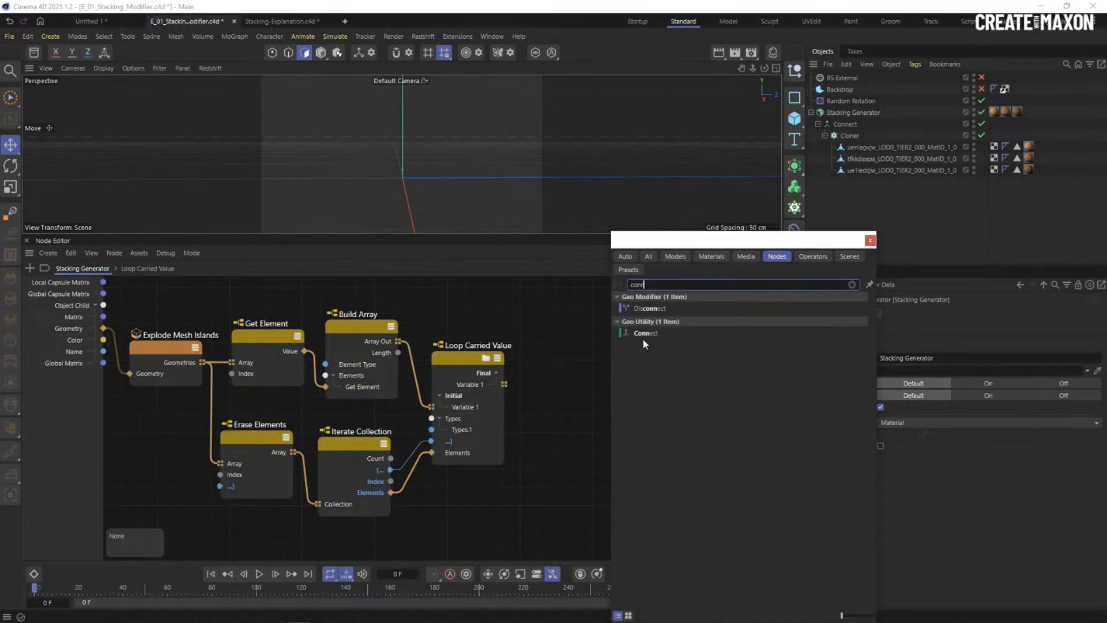
pyautogui.doubleClick(642, 334)
# Wire Loop Carried Value's final Variable 1 to the Connect node's Geometry input and Connect's output to the generator's Geometry output.
pyautogui.moveTo(583, 379); pyautogui.dragTo(570, 362)
pyautogui.moveTo(503, 384); pyautogui.dragTo(556, 385)
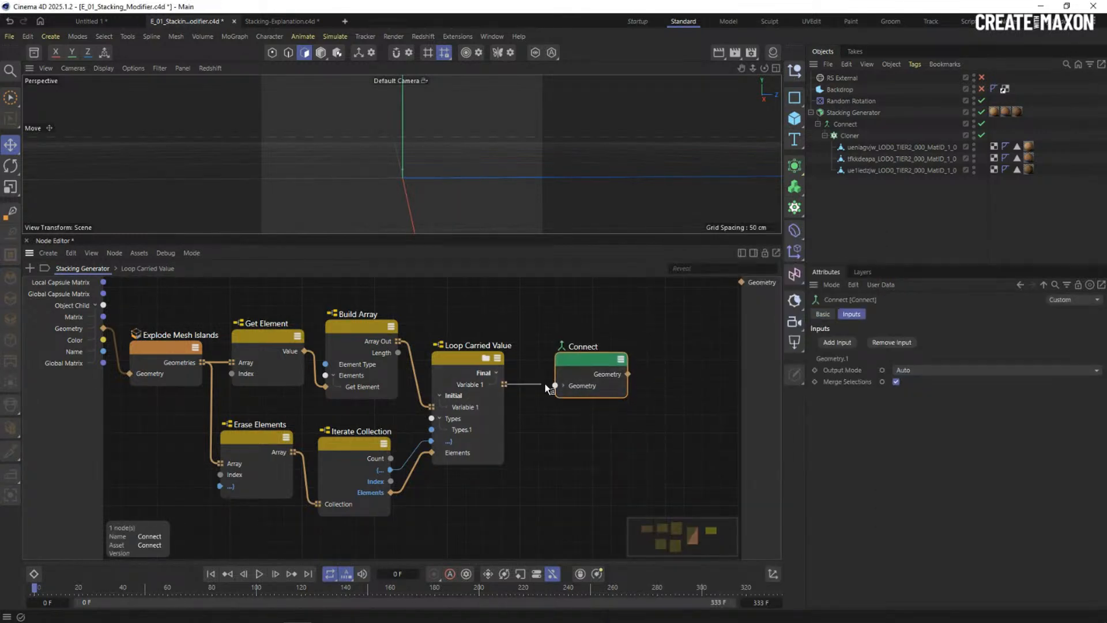
pyautogui.moveTo(628, 375); pyautogui.dragTo(741, 282)
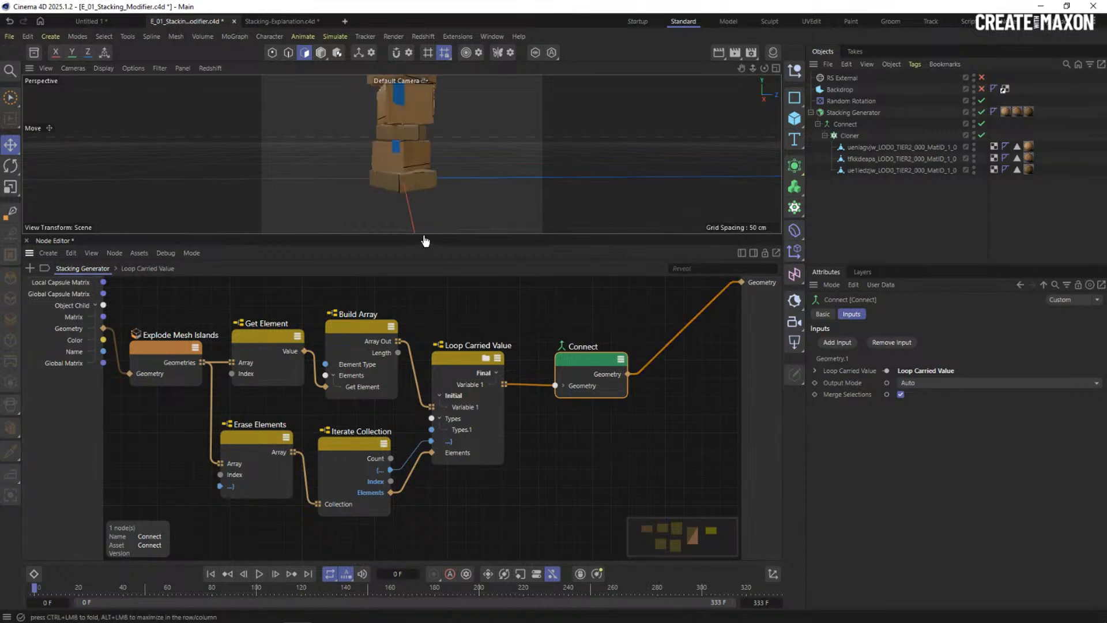
# Examine the box stack in an enlarged perspective view and inspect the gaps between the boxes in the front view.
pyautogui.moveTo(425, 234); pyautogui.dragTo(432, 370)
pyautogui.keyDown('alt'); pyautogui.moveTo(423, 185); pyautogui.dragTo(396, 207, button='right'); pyautogui.keyUp('alt')
pyautogui.keyDown('alt'); pyautogui.moveTo(399, 199); pyautogui.dragTo(408, 281, button='middle'); pyautogui.keyUp('alt')
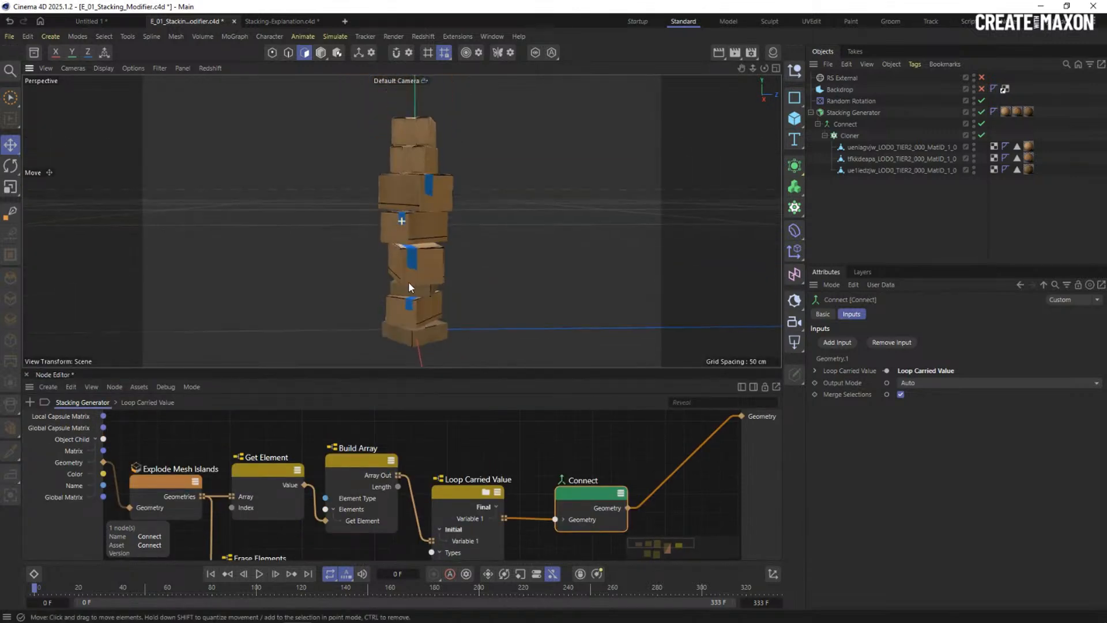
pyautogui.keyDown('alt'); pyautogui.moveTo(411, 238); pyautogui.dragTo(416, 189); pyautogui.keyUp('alt')
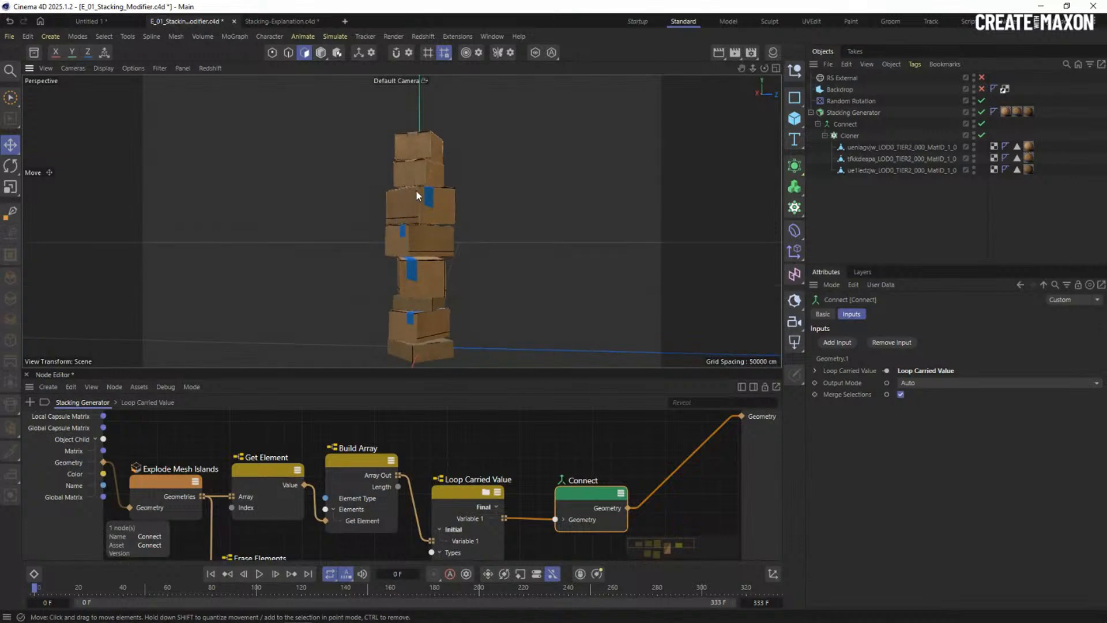
pyautogui.moveTo(416, 189)
pyautogui.keyDown('alt'); pyautogui.mouseDown(button='right')
pyautogui.moveTo(444, 147)
pyautogui.moveTo(413, 199)
pyautogui.mouseUp(button='right'); pyautogui.keyUp('alt')
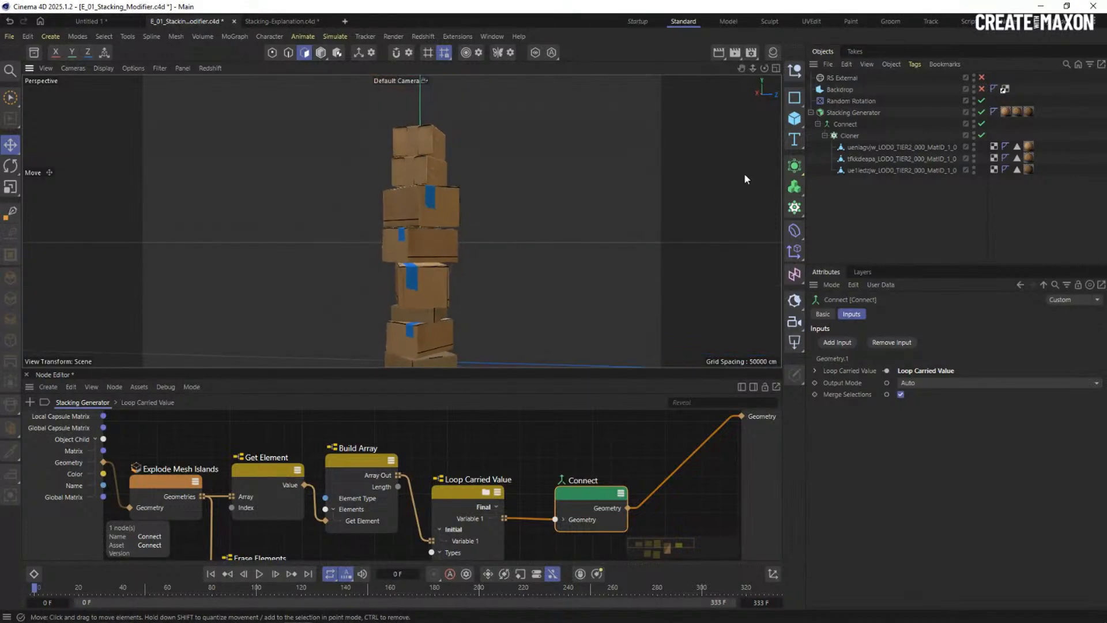
pyautogui.click(776, 68)
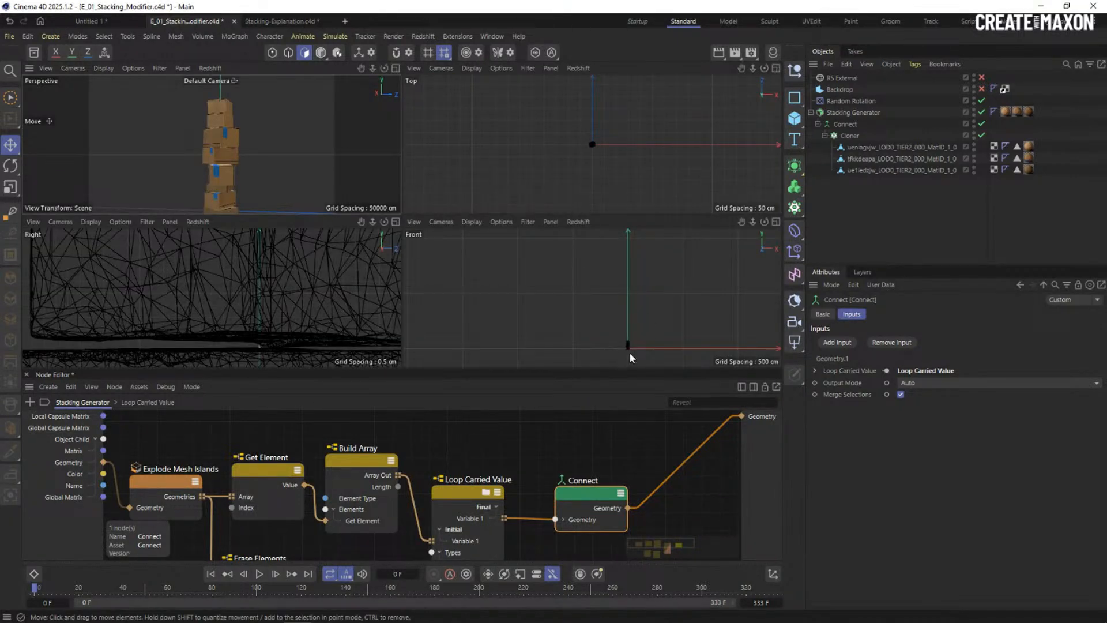
pyautogui.keyDown('alt'); pyautogui.moveTo(629, 353); pyautogui.dragTo(749, 248, button='right'); pyautogui.keyUp('alt')
pyautogui.click(776, 222)
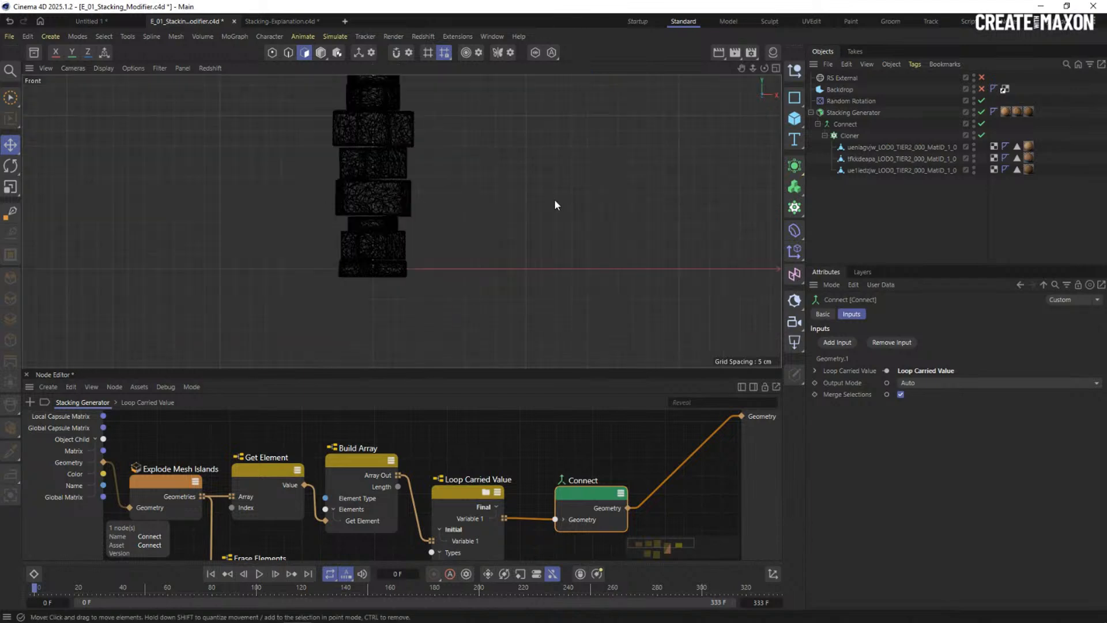
pyautogui.moveTo(417, 201)
pyautogui.keyDown('alt'); pyautogui.mouseDown(button='right')
pyautogui.moveTo(402, 192)
pyautogui.moveTo(437, 171)
pyautogui.mouseUp(button='right'); pyautogui.keyUp('alt')
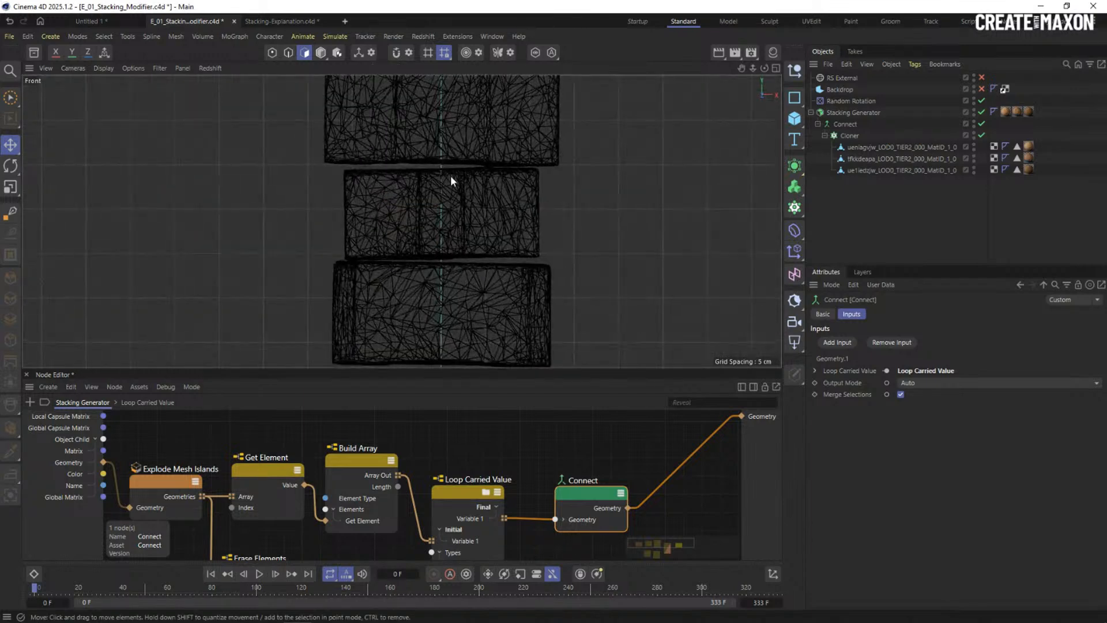
pyautogui.keyDown('alt'); pyautogui.moveTo(457, 170); pyautogui.dragTo(476, 330, button='middle'); pyautogui.keyUp('alt')
pyautogui.moveTo(484, 238)
pyautogui.keyDown('alt'); pyautogui.mouseDown(button='middle')
pyautogui.moveTo(495, 117)
pyautogui.moveTo(502, 181)
pyautogui.mouseUp(button='middle'); pyautogui.keyUp('alt')
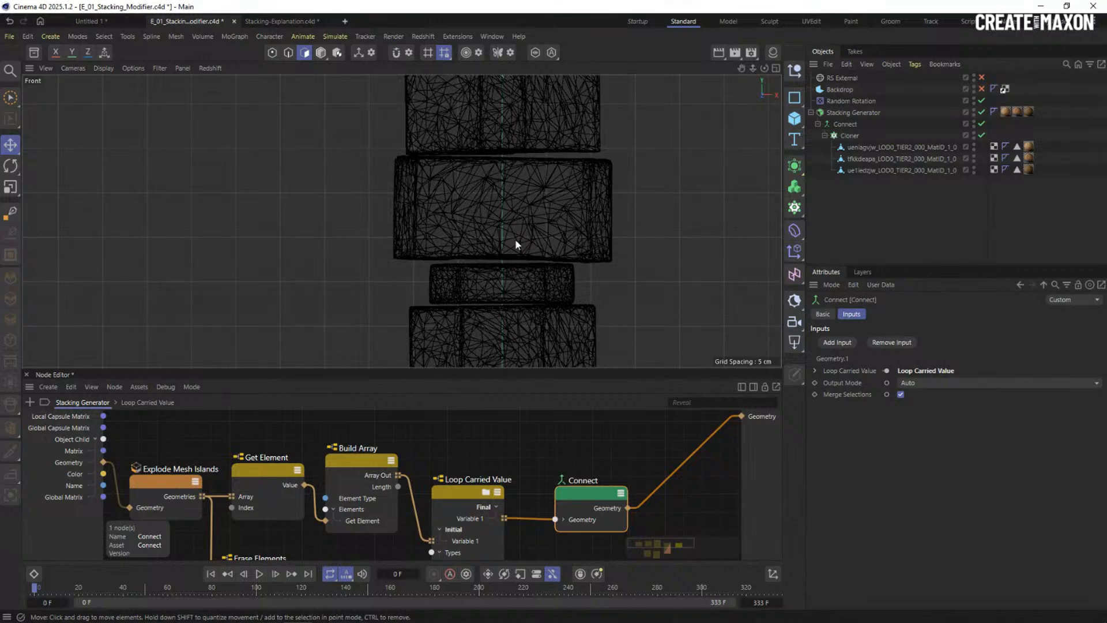
pyautogui.moveTo(515, 245)
pyautogui.keyDown('alt'); pyautogui.mouseDown(button='middle')
pyautogui.moveTo(516, 168)
pyautogui.moveTo(511, 206)
pyautogui.moveTo(500, 130)
pyautogui.moveTo(494, 157)
pyautogui.moveTo(505, 150)
pyautogui.mouseUp(button='middle'); pyautogui.keyUp('alt')
pyautogui.scroll(3, 507, 130)
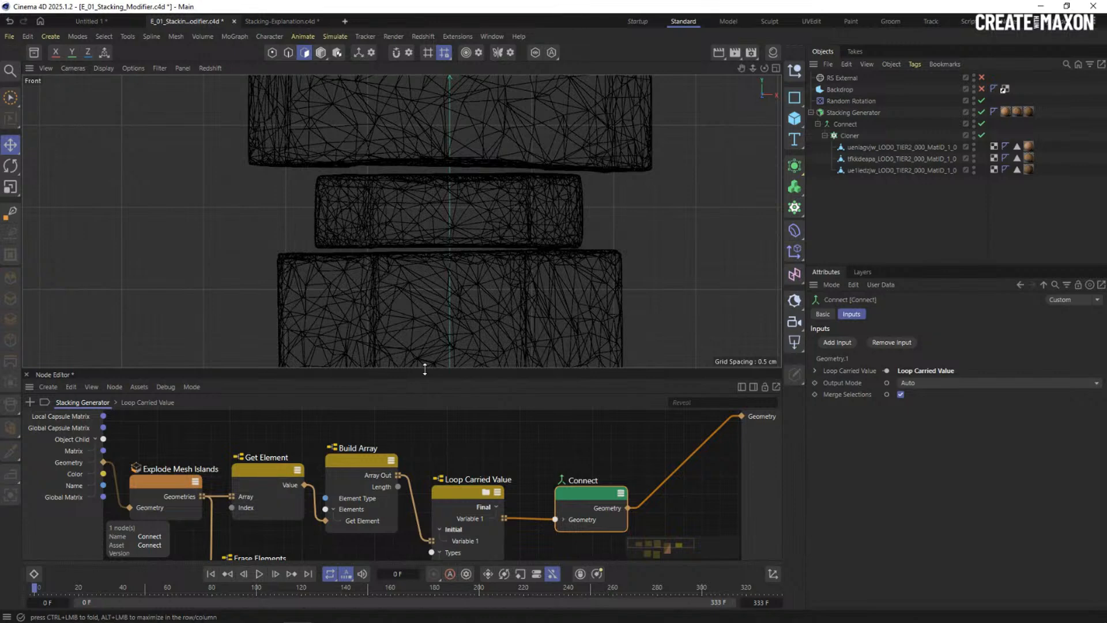
# Open the Loop Carried Value group and move Transform Geometry and Append Elements away from Subtract to make room.
pyautogui.moveTo(426, 375); pyautogui.dragTo(434, 192)
pyautogui.click(584, 251)
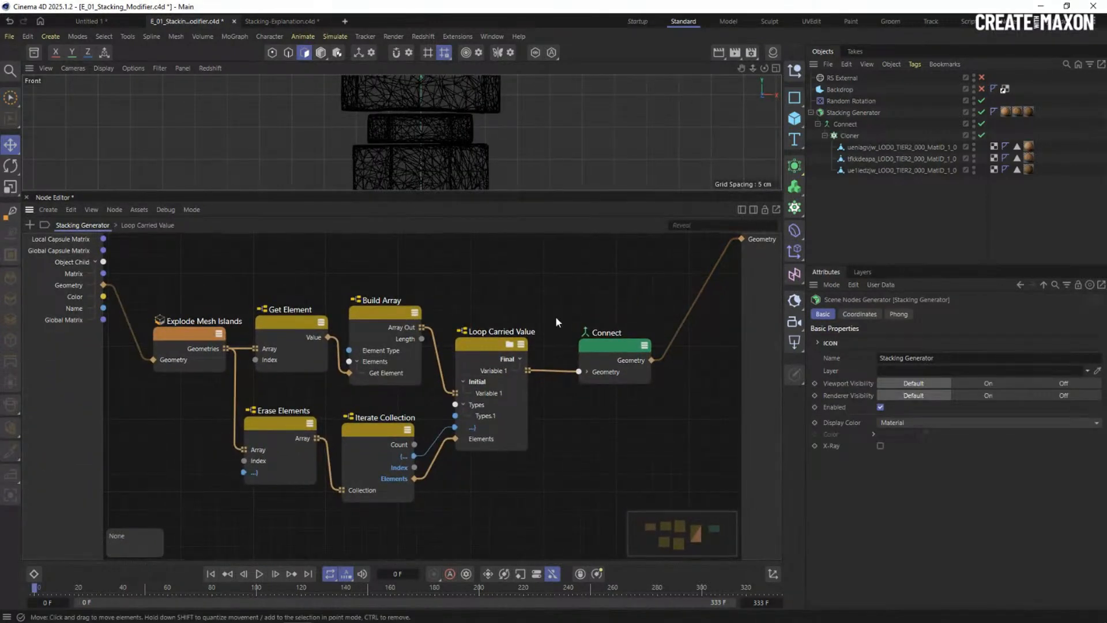
pyautogui.moveTo(486, 345); pyautogui.dragTo(497, 341)
pyautogui.doubleClick(497, 340)
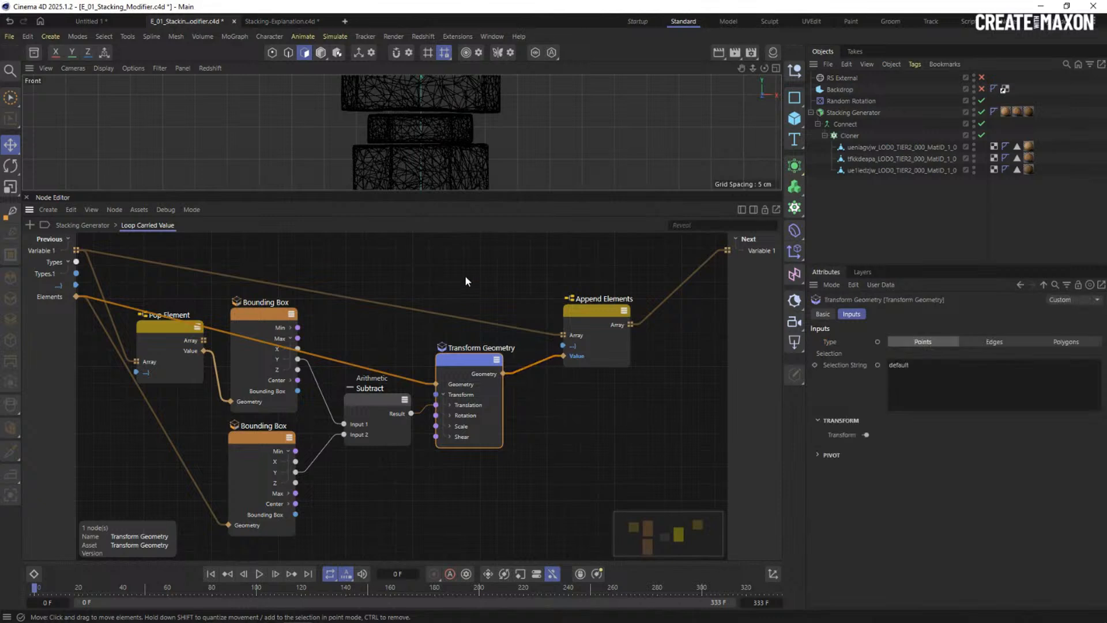
pyautogui.moveTo(465, 277); pyautogui.dragTo(607, 396)
pyautogui.moveTo(470, 361); pyautogui.dragTo(568, 356)
pyautogui.click(392, 413)
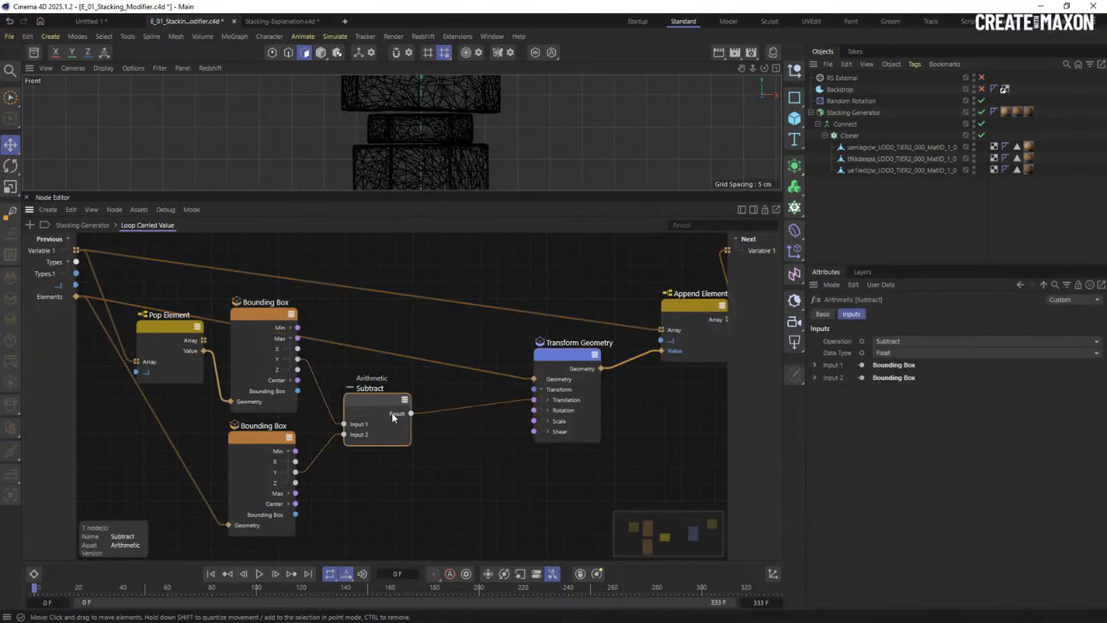
pyautogui.moveTo(418, 403); pyautogui.dragTo(372, 403, button='middle')
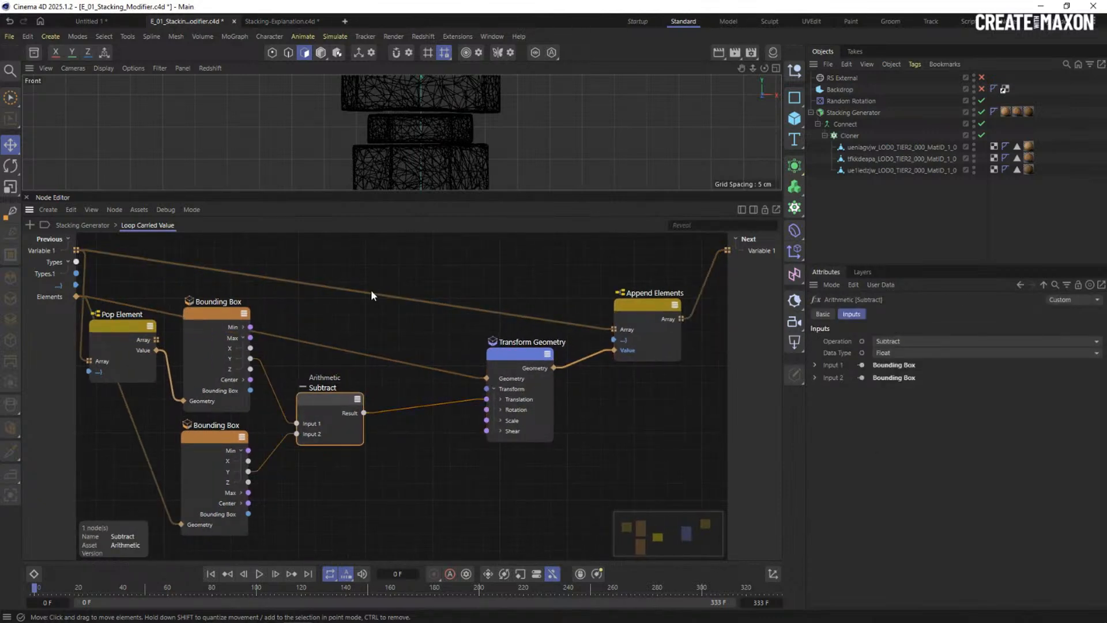
pyautogui.scroll(3, 392, 423)
# Insert an Arithmetic Add node between Subtract and Transform Geometry and connect Subtract's Result to its Input 1.
pyautogui.doubleClick(403, 444)
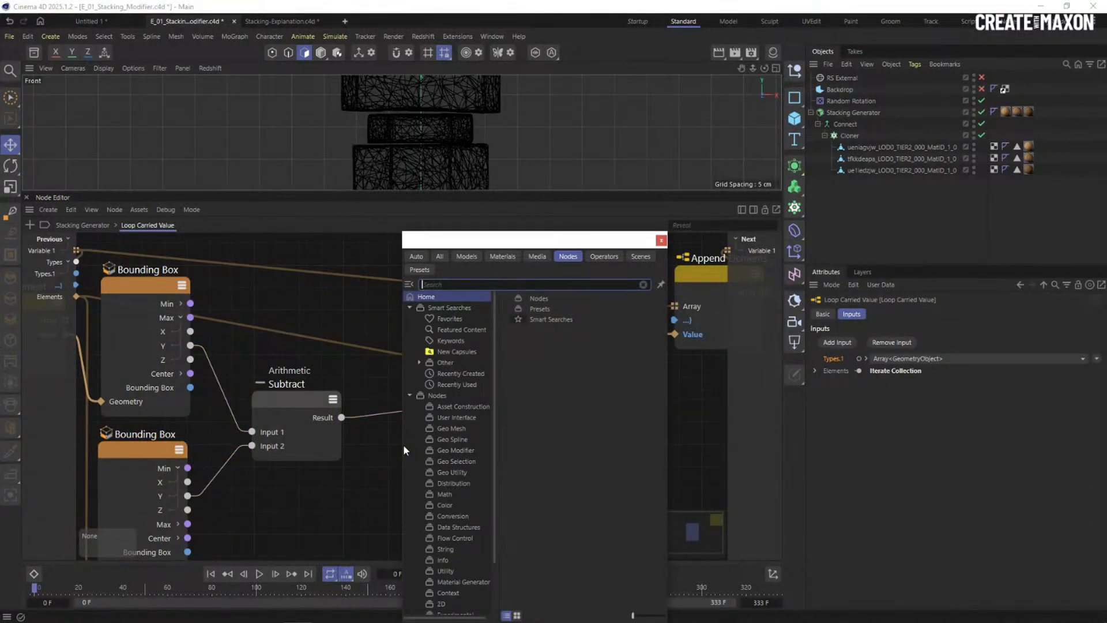
pyautogui.write('add')
pyautogui.doubleClick(460, 439)
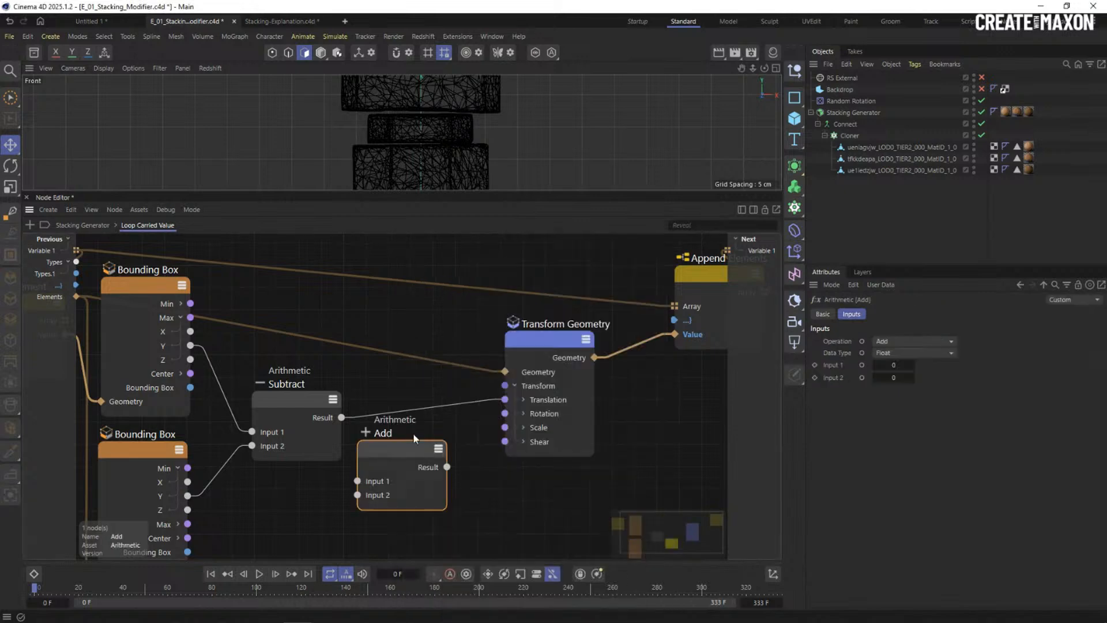
pyautogui.moveTo(343, 419); pyautogui.dragTo(408, 436)
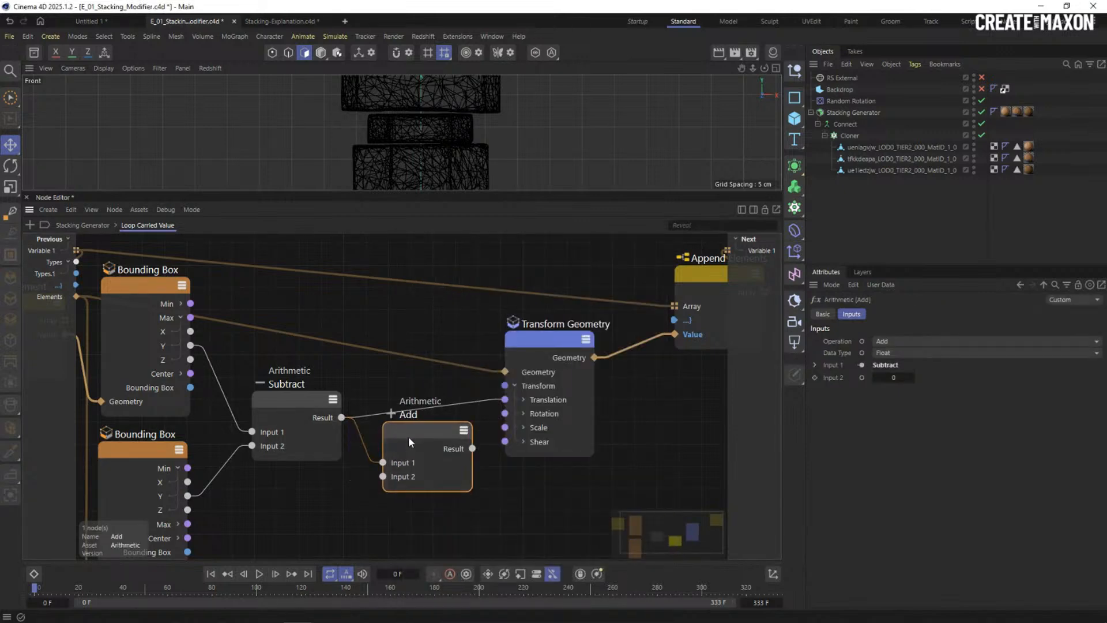
pyautogui.moveTo(472, 449); pyautogui.dragTo(504, 399)
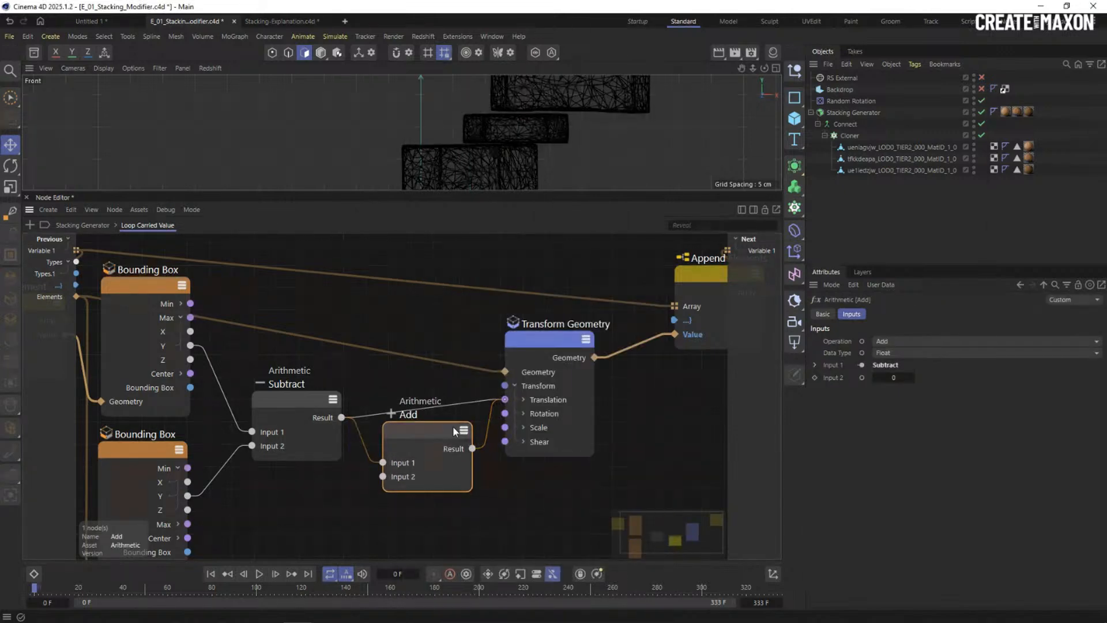
pyautogui.click(495, 409)
pyautogui.doubleClick(490, 412)
# Expand Transform Geometry's Translation port and connect the Add node's Result to Translation Y.
pyautogui.click(523, 400)
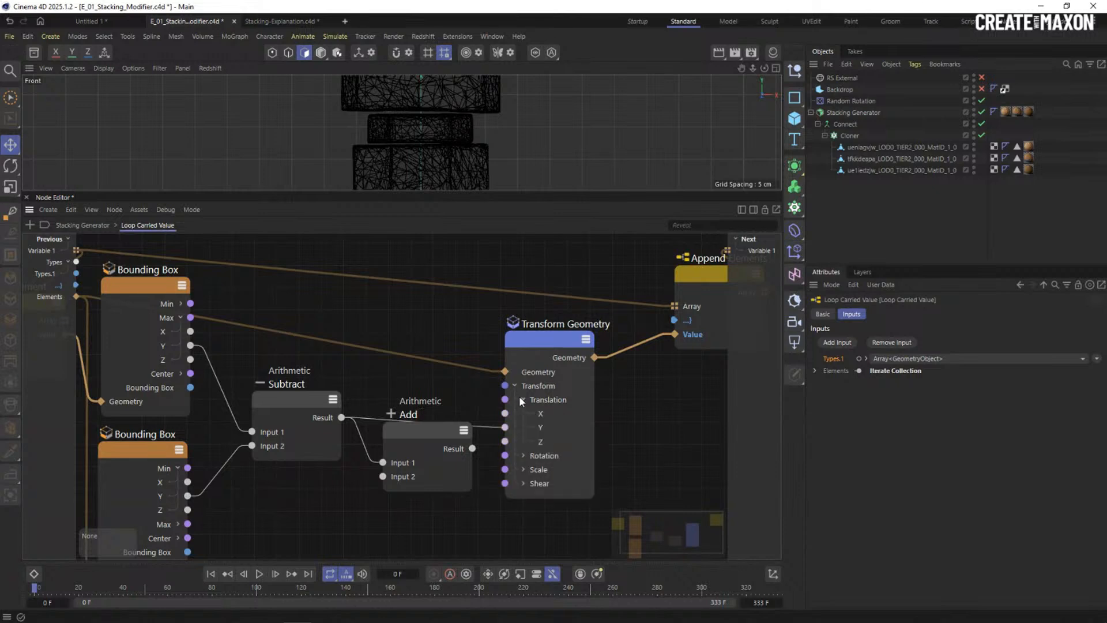
pyautogui.moveTo(472, 449); pyautogui.dragTo(504, 428)
pyautogui.moveTo(434, 432); pyautogui.dragTo(433, 427)
# Propagate the Add node's Input 2 as an input port of Loop Carried Value and of the Stacking Generator.
pyautogui.moveTo(364, 503); pyautogui.dragTo(415, 445, button='middle')
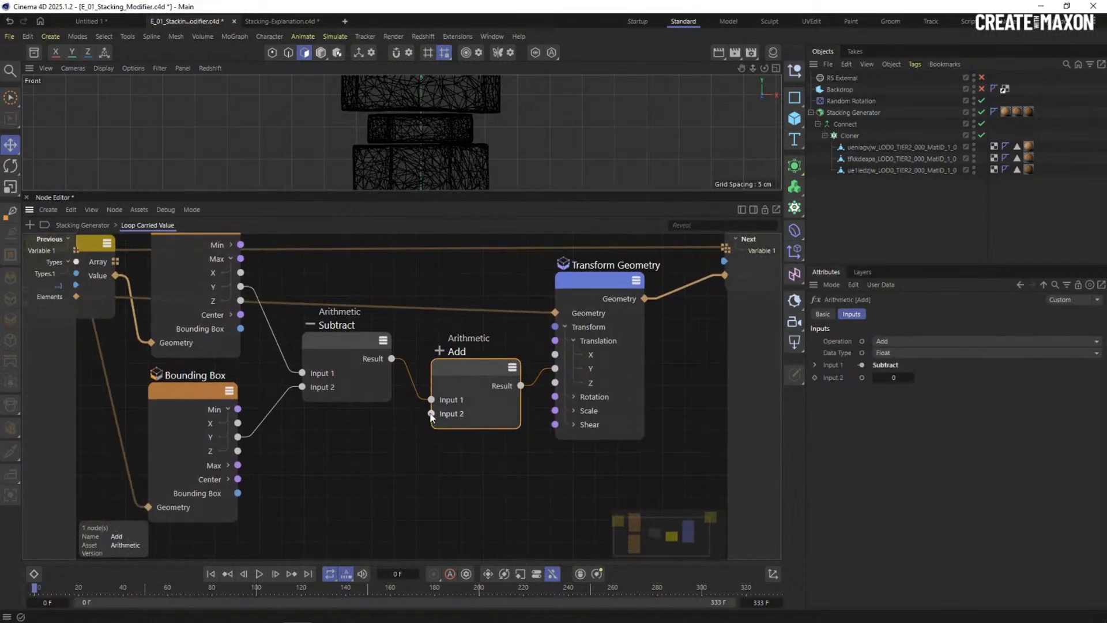
pyautogui.moveTo(431, 416); pyautogui.dragTo(332, 451)
pyautogui.click(349, 462)
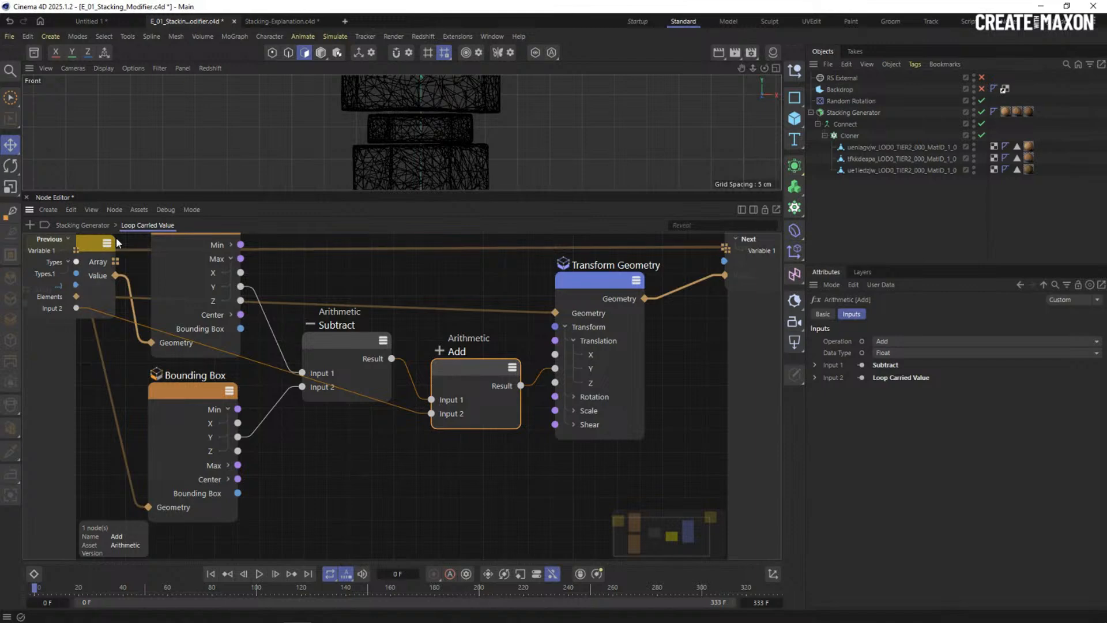
pyautogui.click(83, 225)
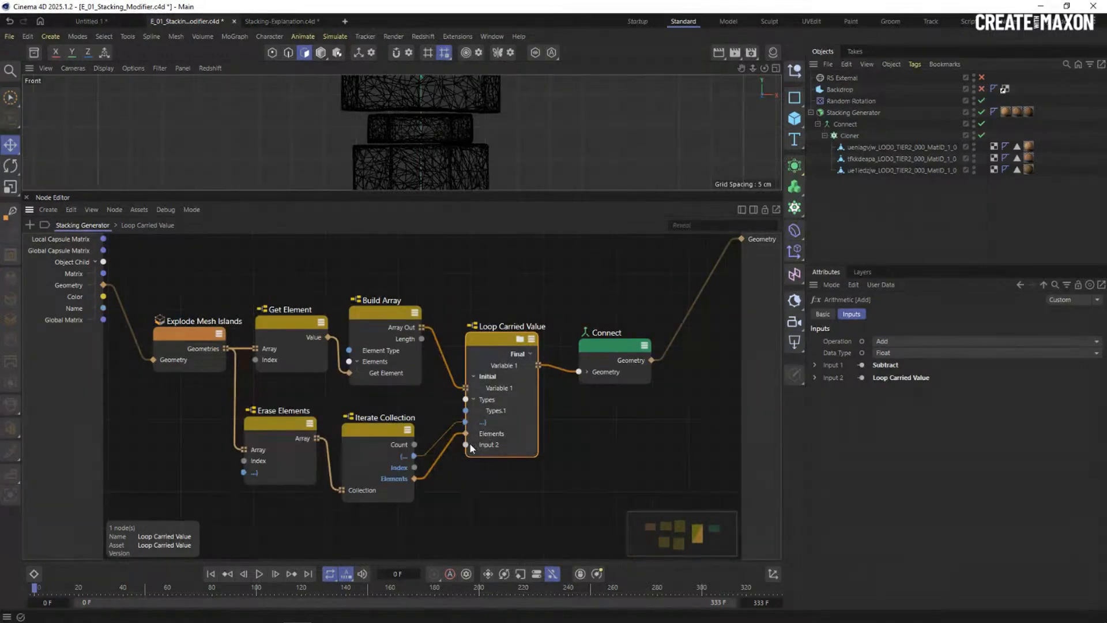
pyautogui.moveTo(465, 444); pyautogui.dragTo(149, 451)
pyautogui.click(173, 464)
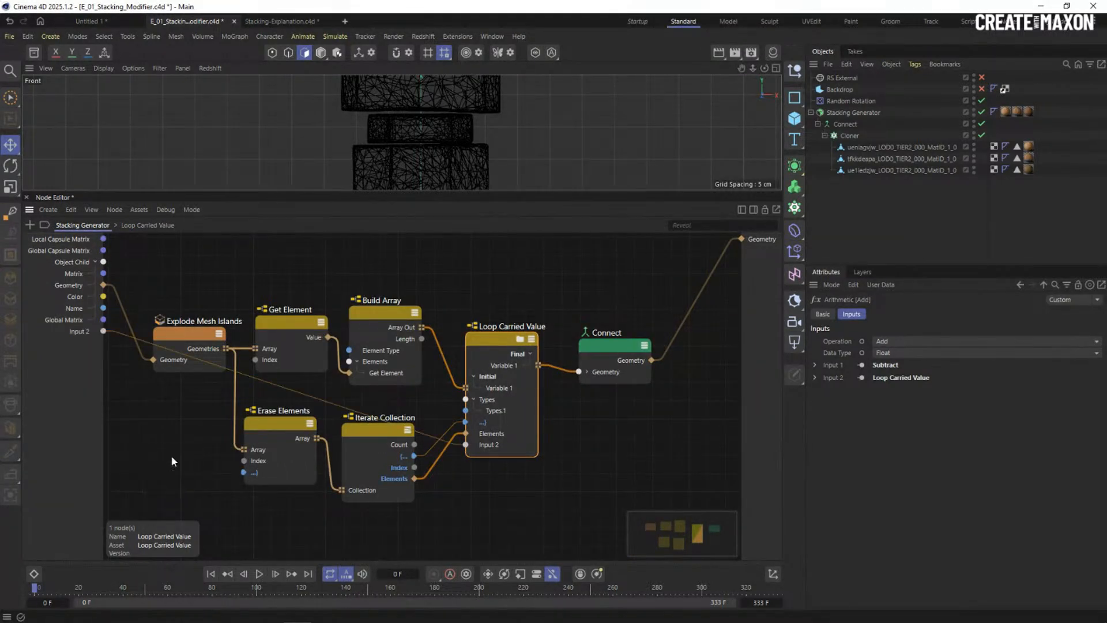
# Rename the Stacking Generator's Input 2 port to Offset.
pyautogui.doubleClick(80, 331)
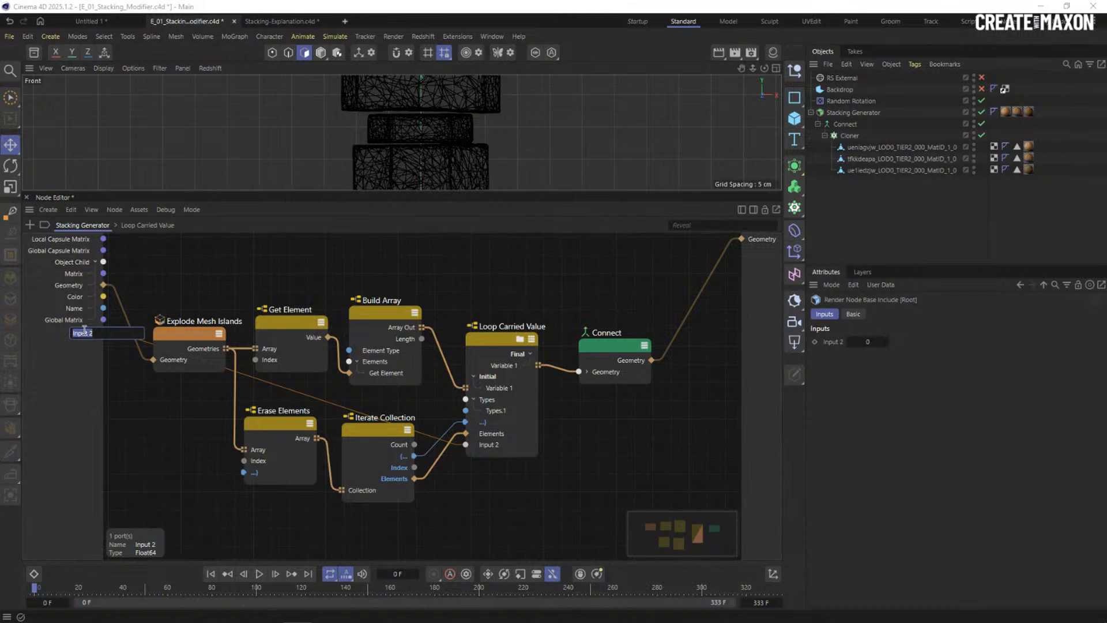
pyautogui.write('0')
pyautogui.write('ffset')
pyautogui.press('Return')
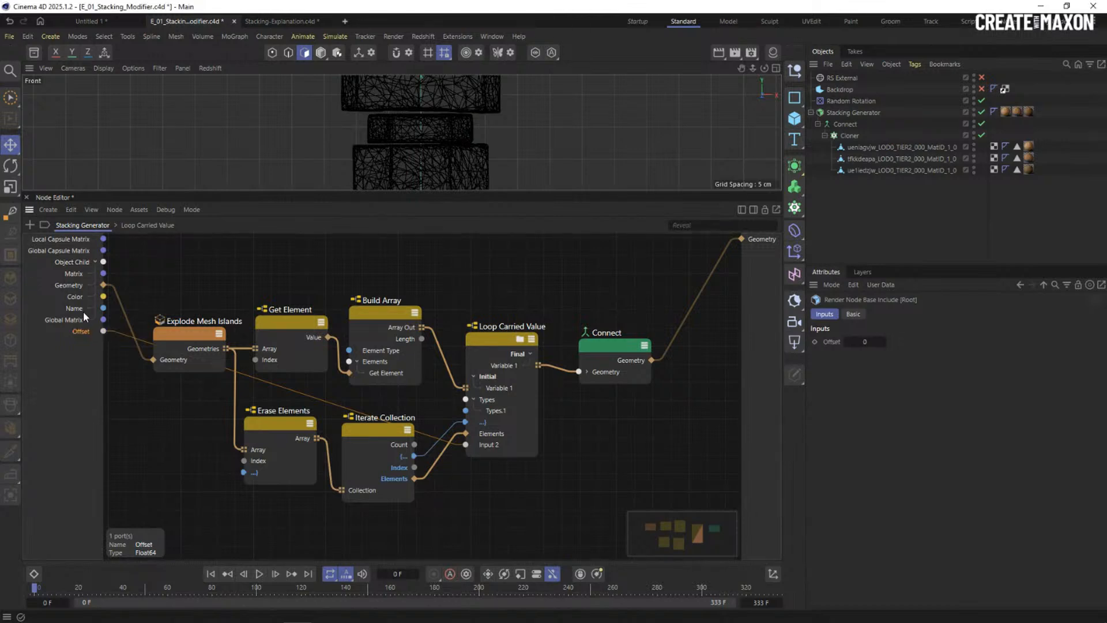
# Edit the Stacking Generator's Offset port so its unit is Meter and its step is 0.01 cm.
pyautogui.rightClick(79, 333)
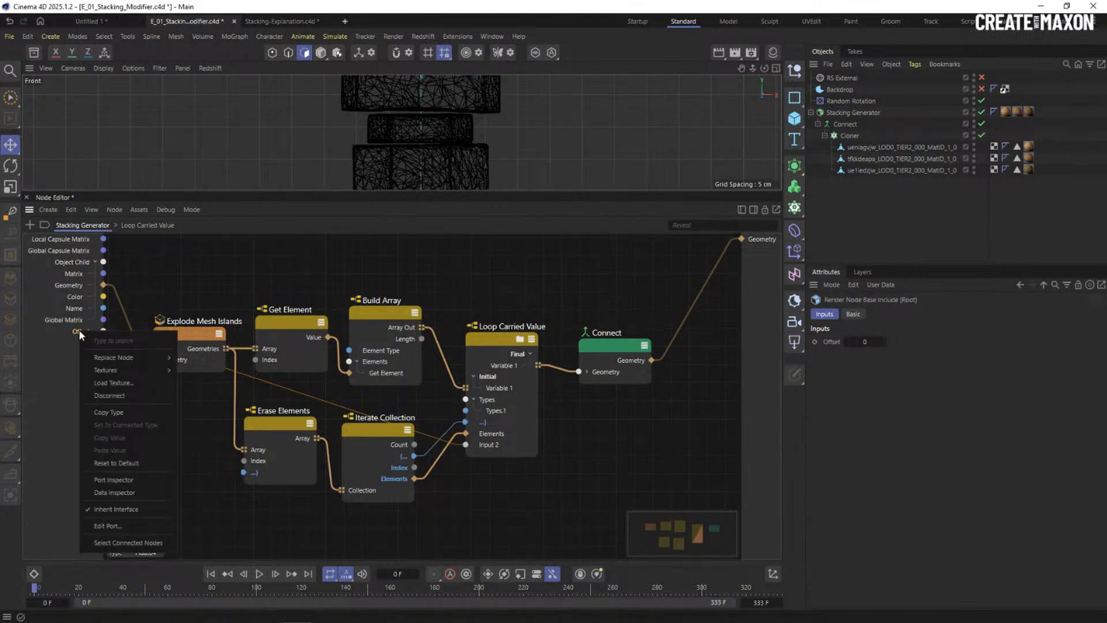
pyautogui.click(114, 525)
pyautogui.moveTo(210, 10); pyautogui.dragTo(512, 170)
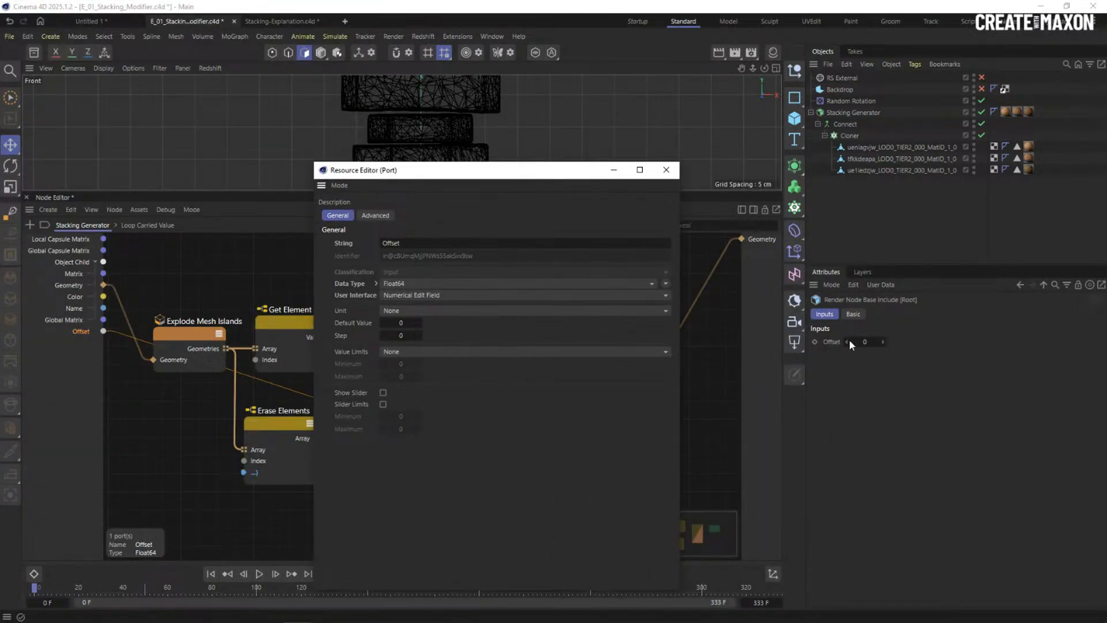
pyautogui.click(438, 309)
pyautogui.click(404, 382)
pyautogui.moveTo(439, 184); pyautogui.dragTo(545, 170)
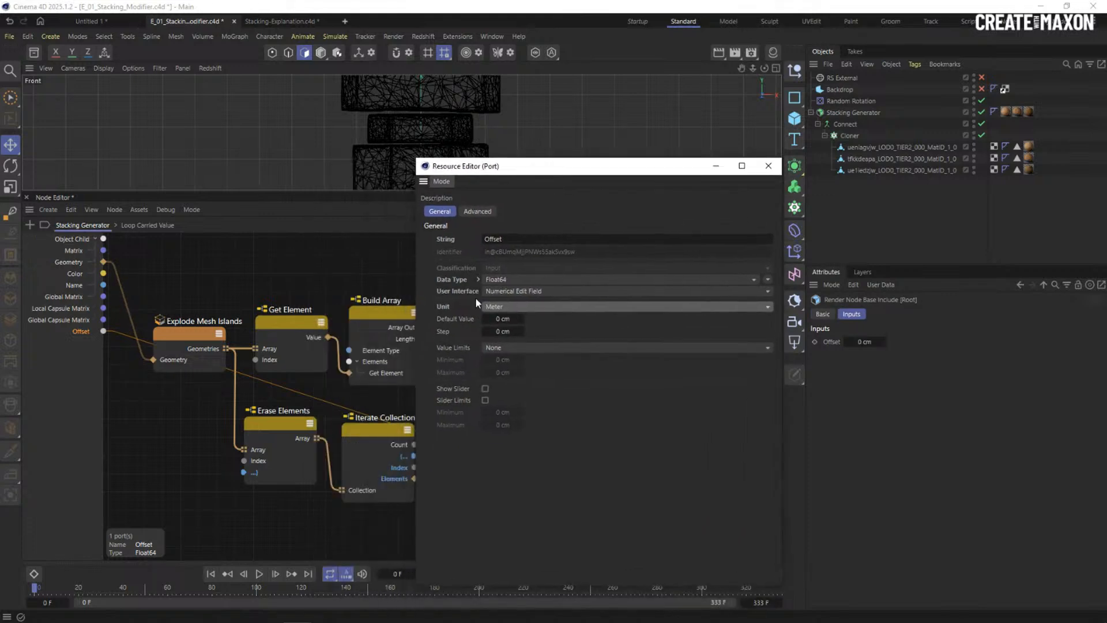
pyautogui.doubleClick(505, 331)
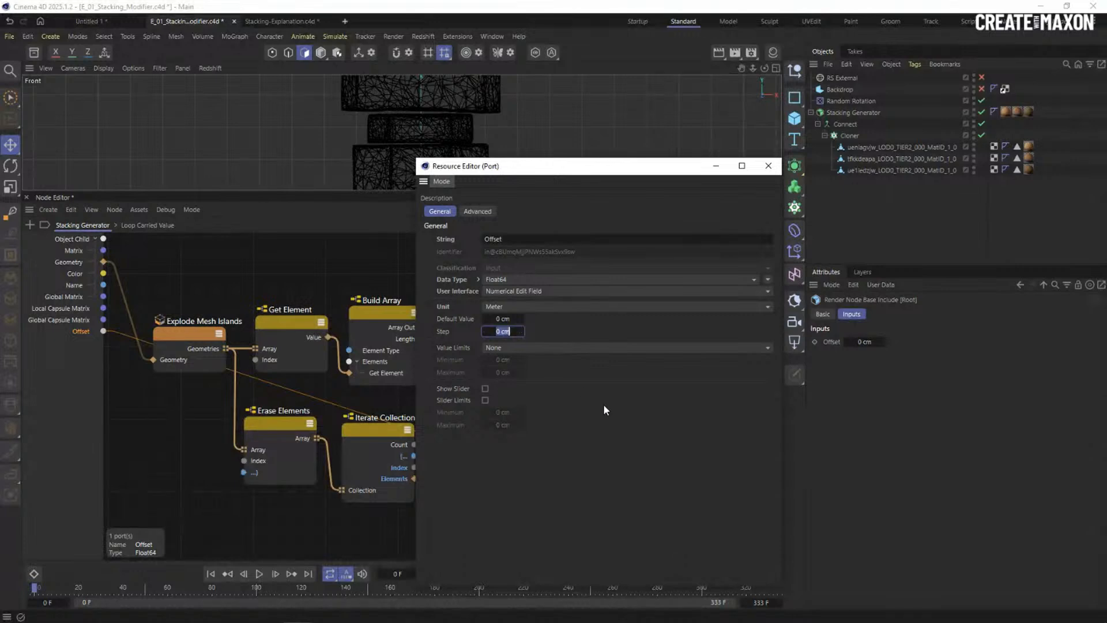
pyautogui.write('0.01')
pyautogui.press('Return')
# Enable the Offset port's slider with slider limits from -2 cm to 2 cm, and close the port's settings.
pyautogui.click(485, 388)
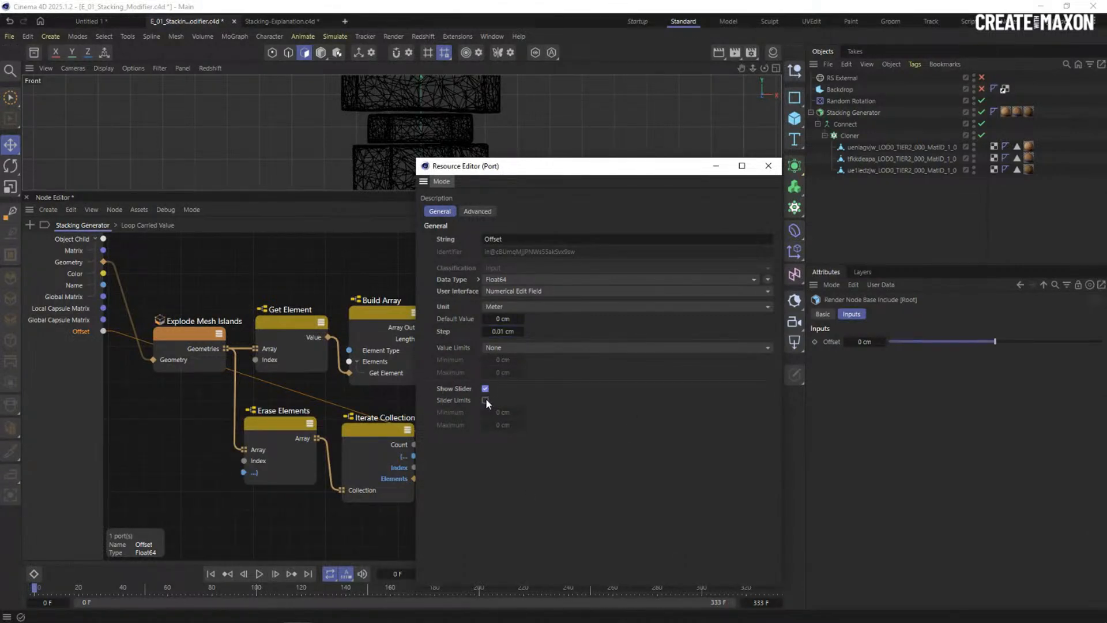
pyautogui.click(485, 399)
pyautogui.doubleClick(502, 412)
pyautogui.write('-')
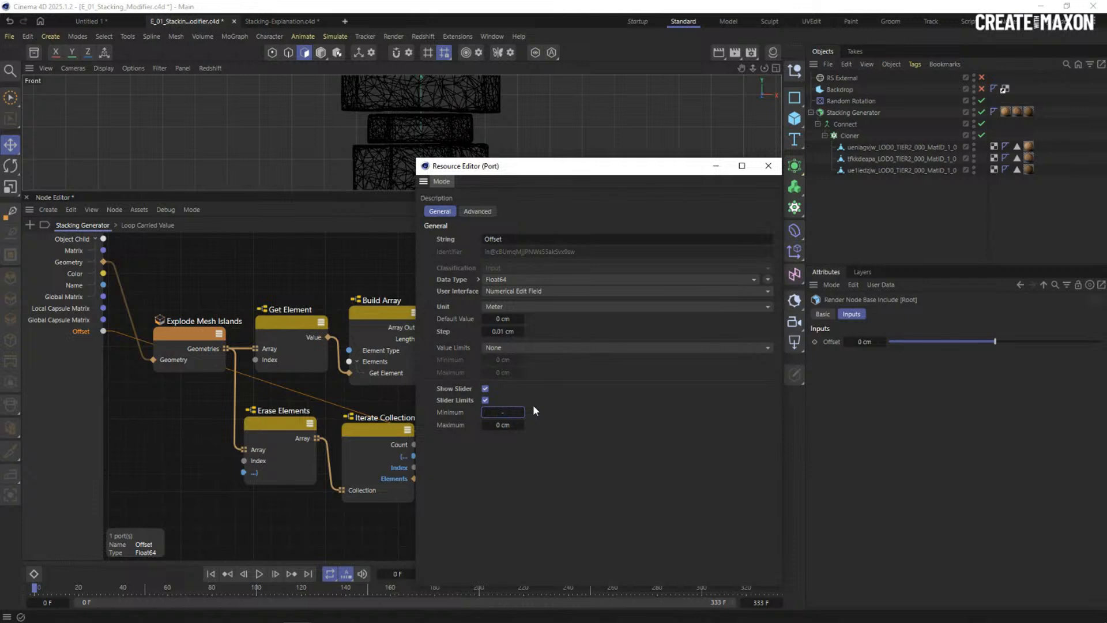
pyautogui.write('2')
pyautogui.press('Tab')
pyautogui.write('2')
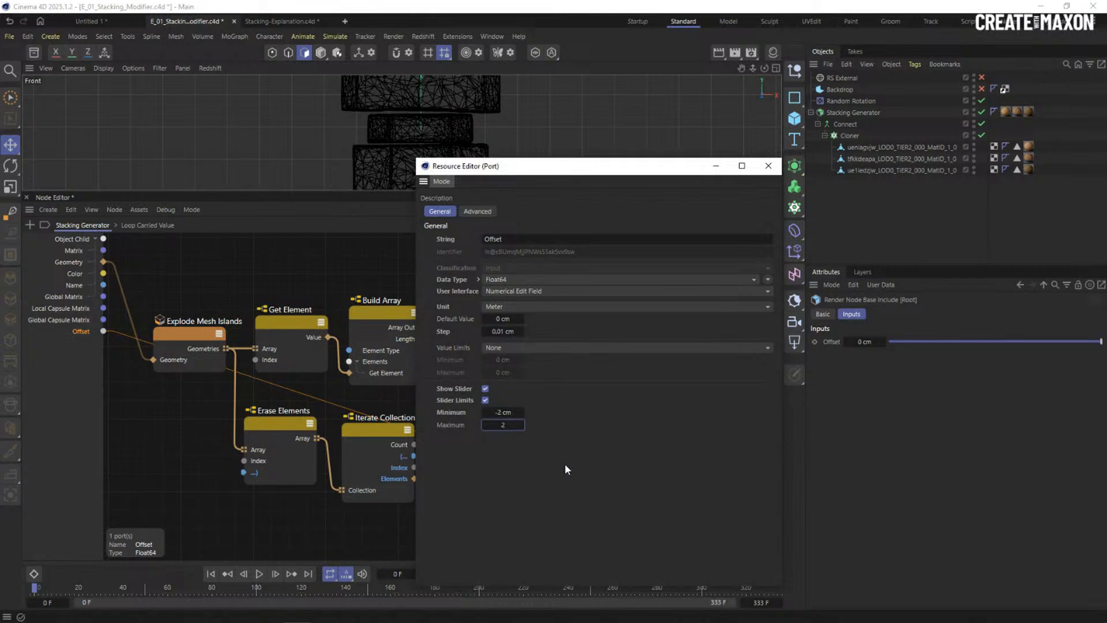
pyautogui.press('Return')
pyautogui.click(768, 166)
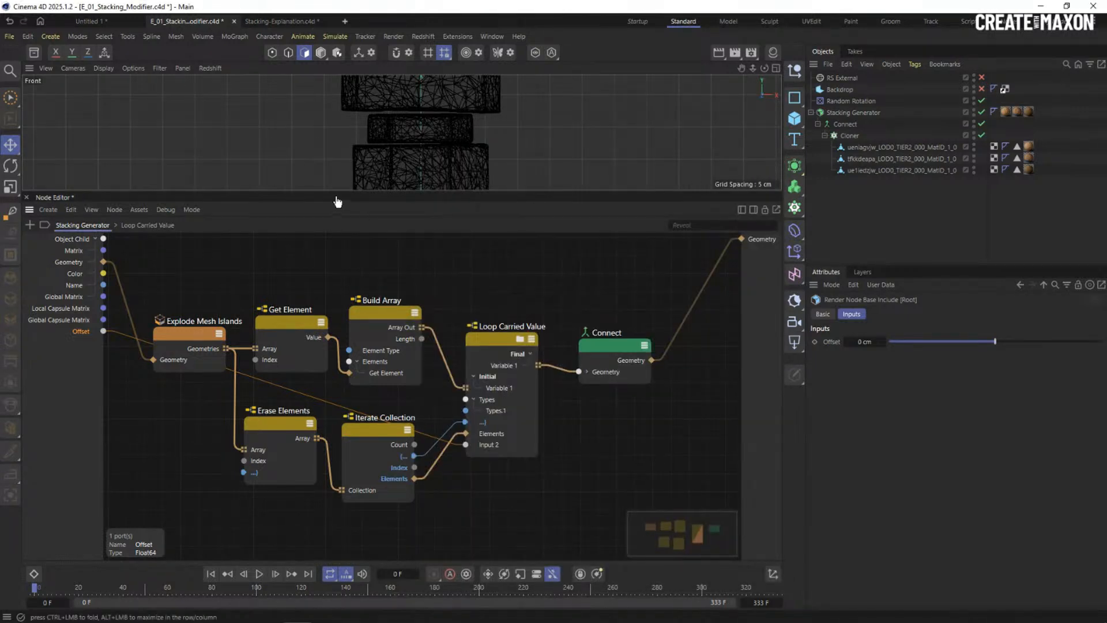
# Set the Offset to -0.44 cm and check the resulting box stack in the Perspective view.
pyautogui.moveTo(321, 192); pyautogui.dragTo(321, 386)
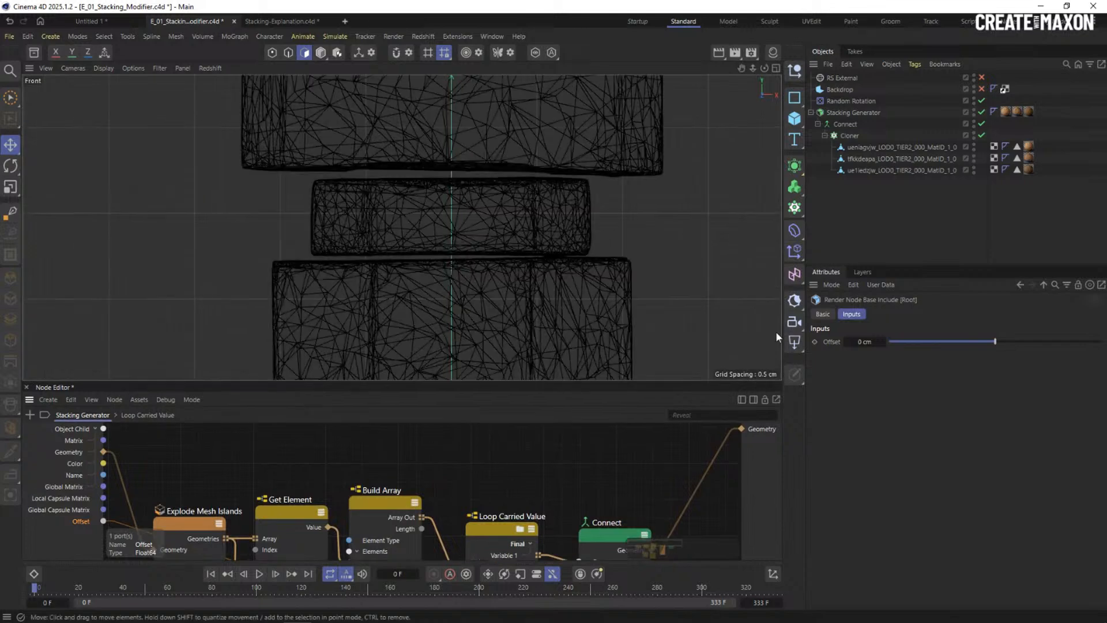
pyautogui.moveTo(992, 341)
pyautogui.mouseDown()
pyautogui.moveTo(955, 341)
pyautogui.moveTo(971, 344)
pyautogui.mouseUp()
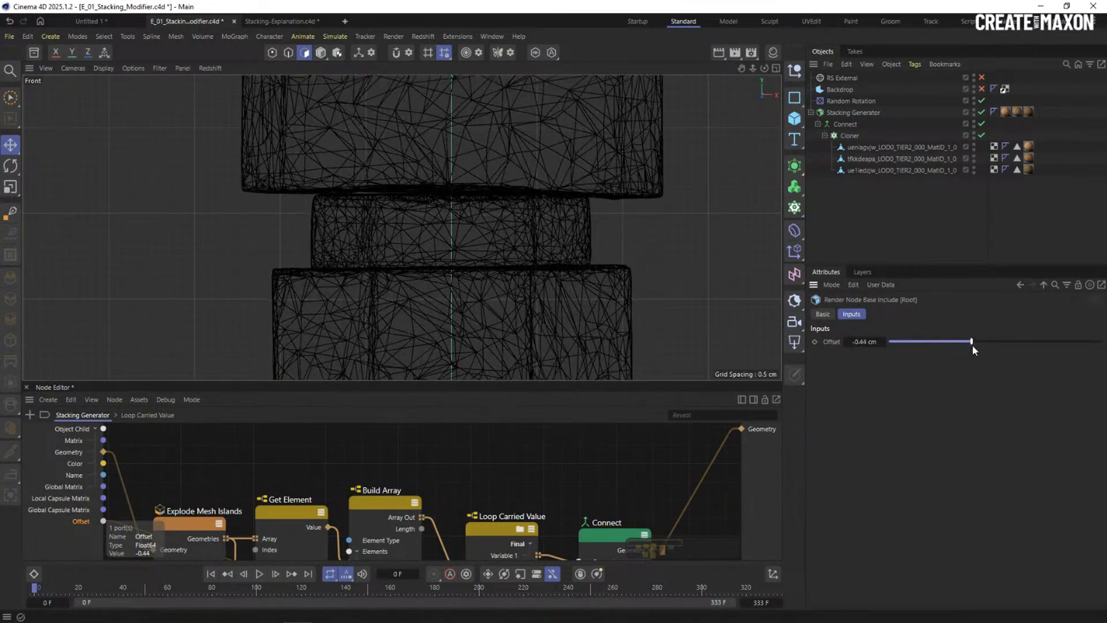
pyautogui.scroll(-4, 468, 215)
pyautogui.scroll(-5, 468, 221)
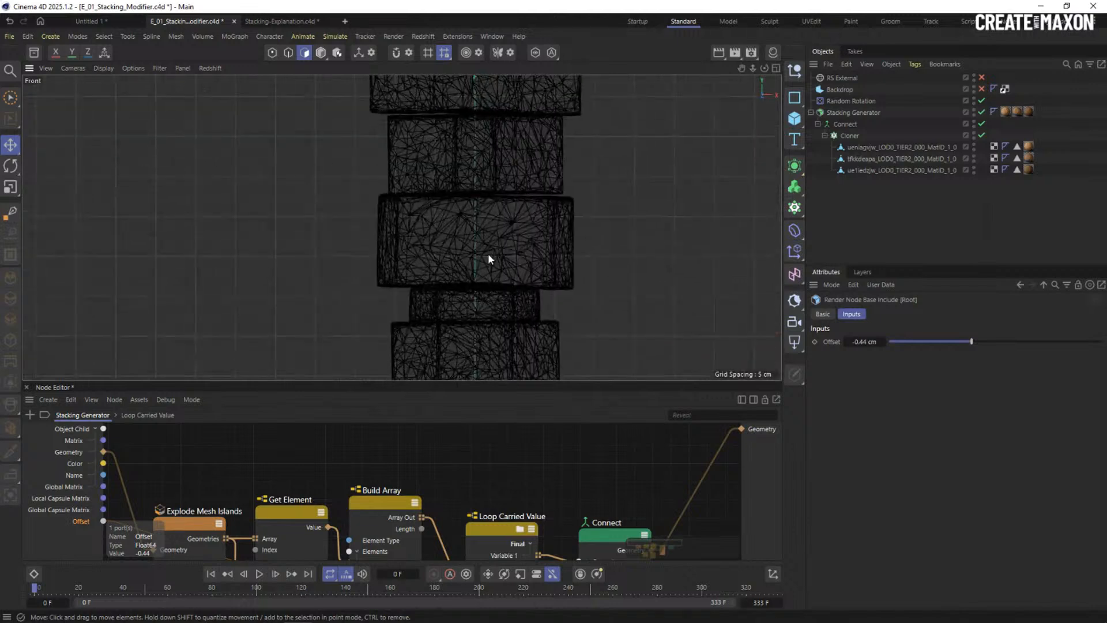
pyautogui.click(775, 68)
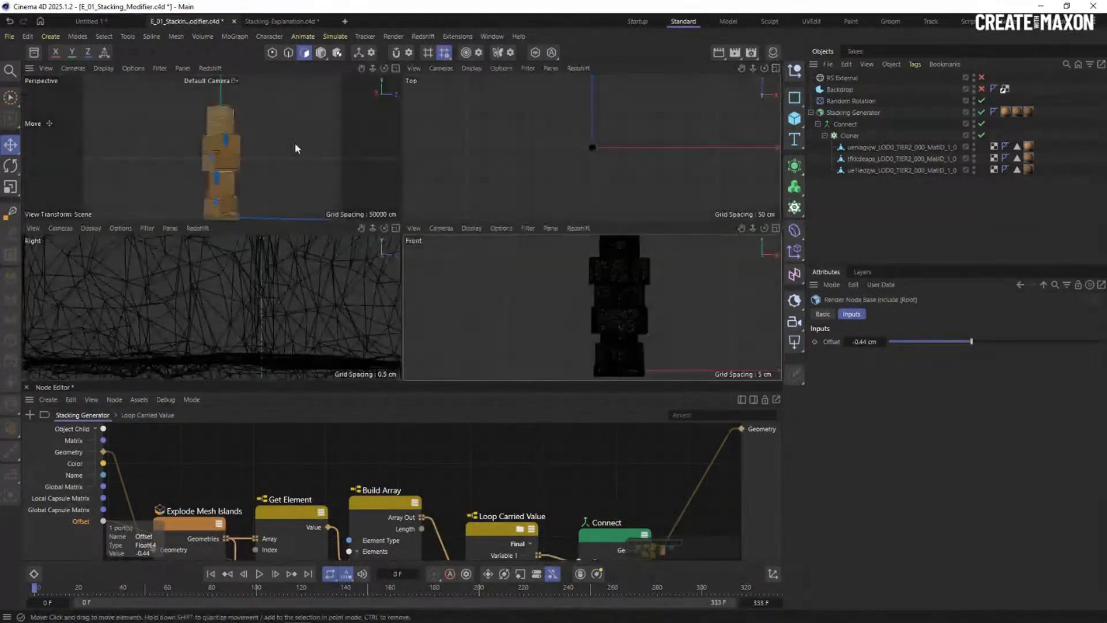
pyautogui.click(396, 67)
pyautogui.keyDown('alt'); pyautogui.moveTo(440, 242); pyautogui.dragTo(452, 242); pyautogui.keyUp('alt')
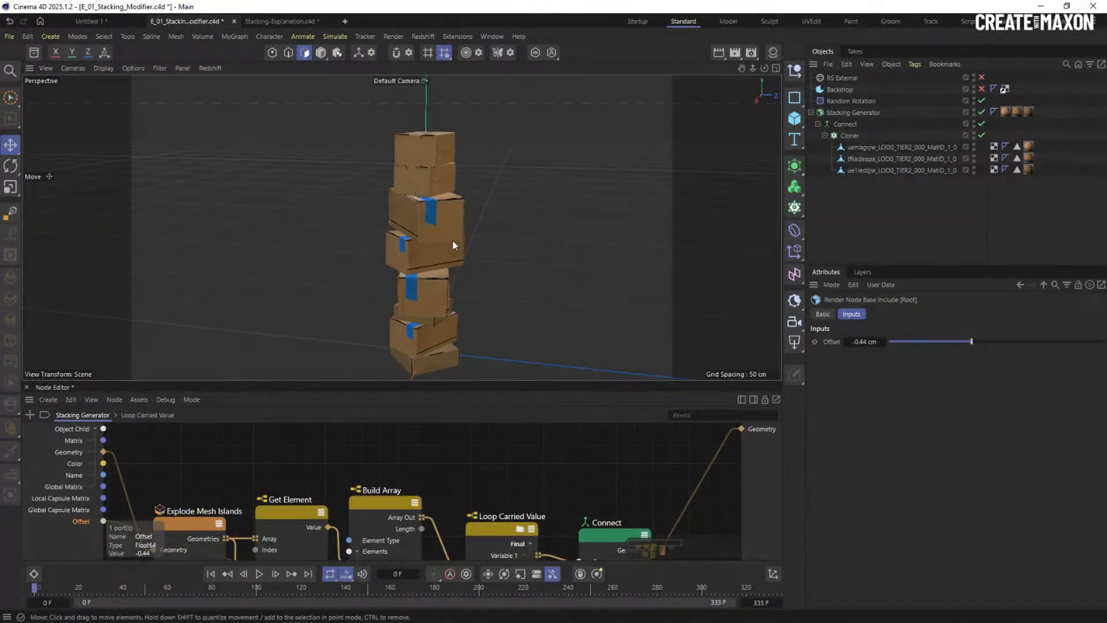
pyautogui.keyDown('alt'); pyautogui.moveTo(453, 242); pyautogui.dragTo(404, 251, button='right'); pyautogui.keyUp('alt')
pyautogui.keyDown('alt'); pyautogui.moveTo(405, 251); pyautogui.dragTo(341, 269, button='middle'); pyautogui.keyUp('alt')
# Raise the Cloner's Count to 20 and frame the whole tower in the view.
pyautogui.click(842, 125)
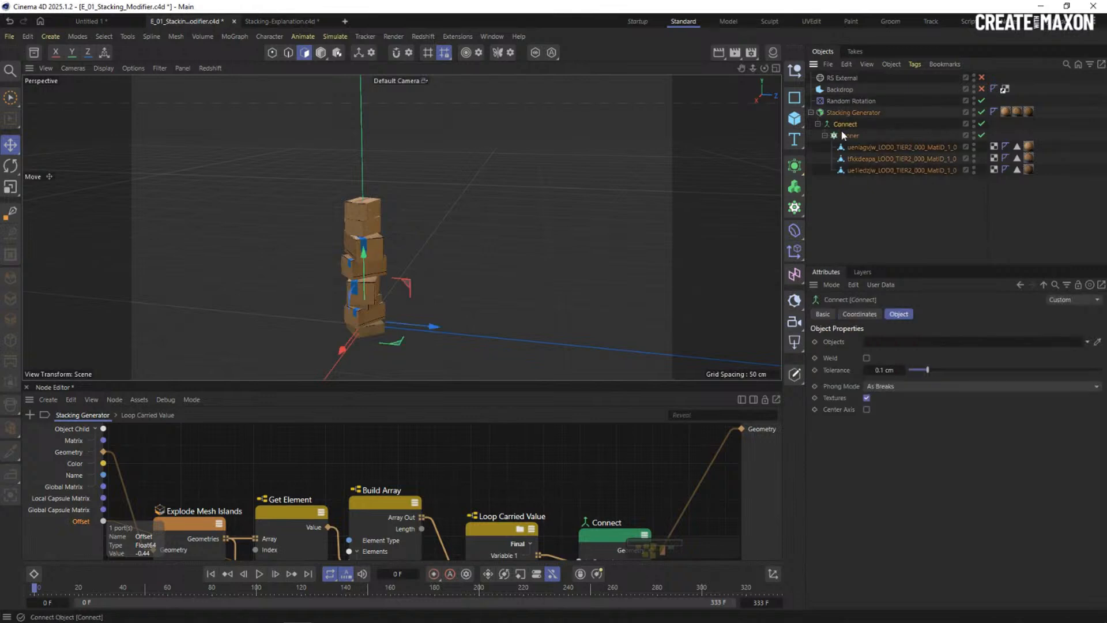
pyautogui.click(849, 135)
pyautogui.moveTo(915, 267); pyautogui.dragTo(914, 251)
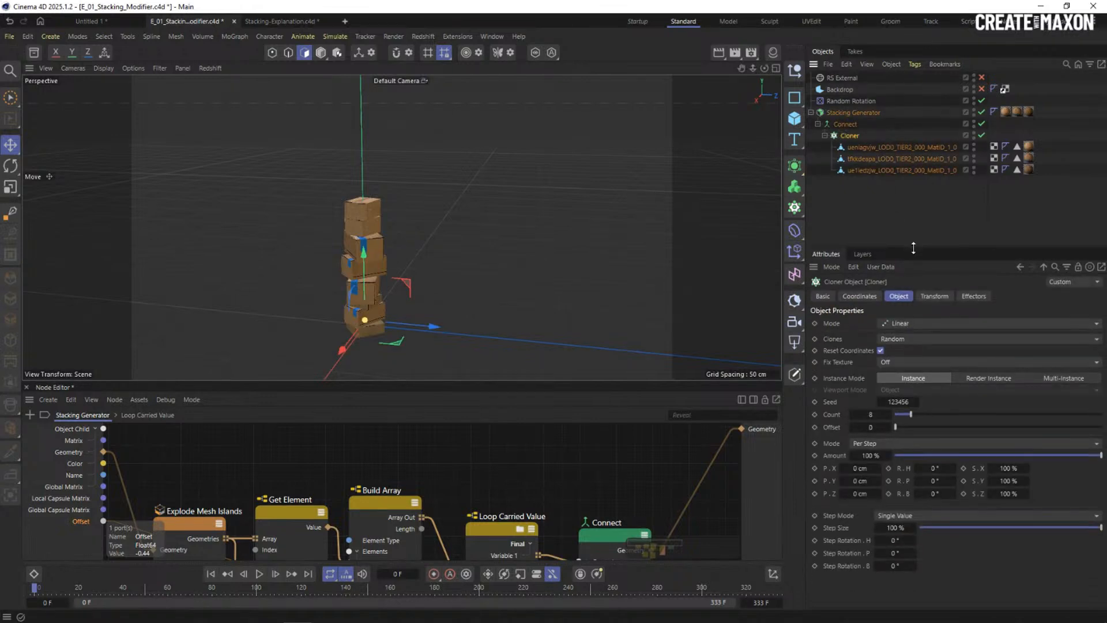
pyautogui.moveTo(910, 415); pyautogui.dragTo(935, 415)
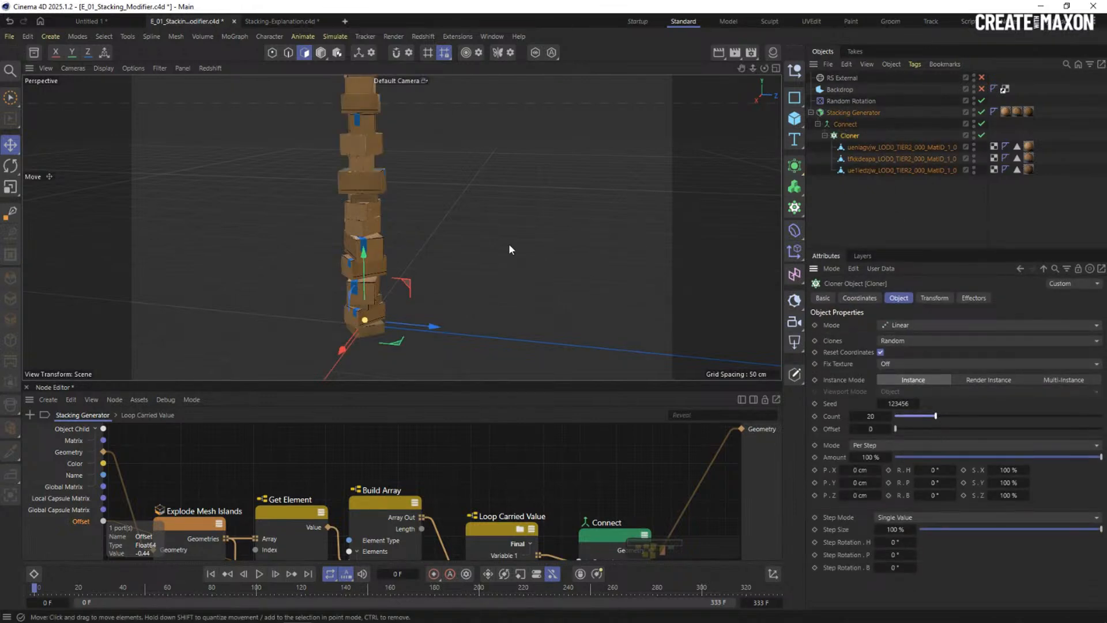
pyautogui.scroll(-4, 375, 153)
pyautogui.keyDown('alt'); pyautogui.moveTo(381, 158); pyautogui.dragTo(382, 199, button='middle'); pyautogui.keyUp('alt')
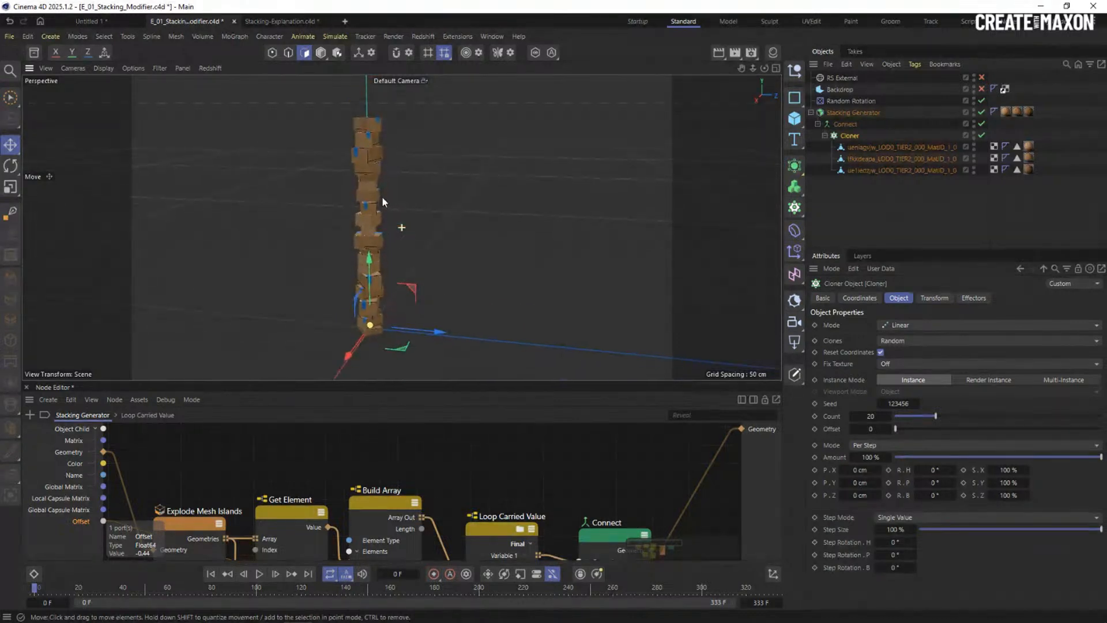
# Set the Random Rotation effector's Seed to 12354 to vary the boxes' rotations.
pyautogui.click(847, 100)
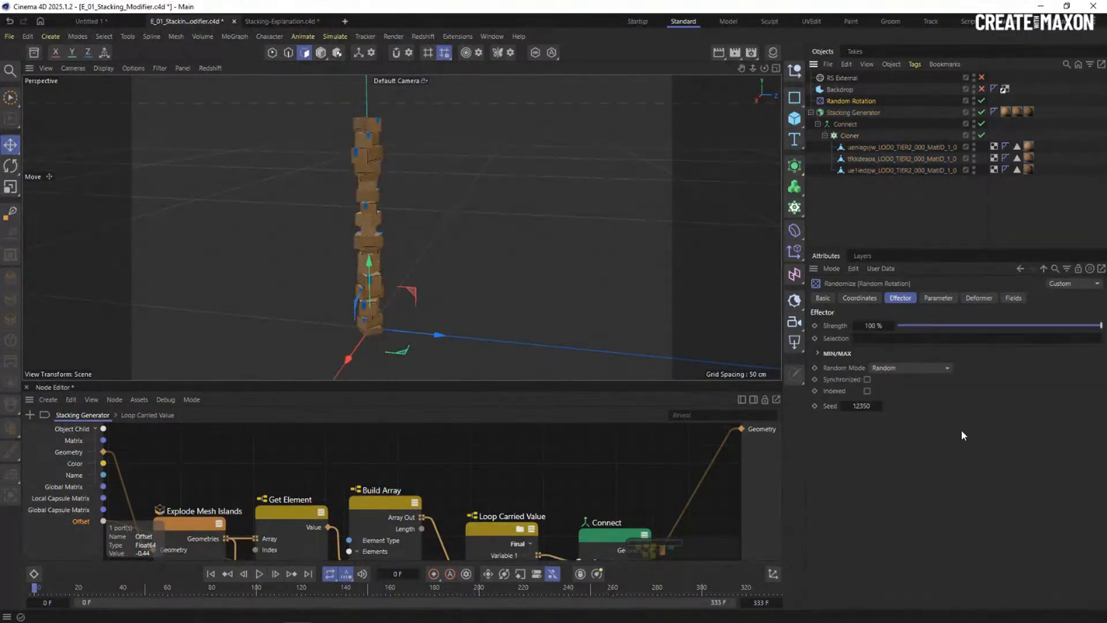
pyautogui.click(879, 405)
pyautogui.click(879, 406)
pyautogui.click(880, 405)
pyautogui.click(880, 405)
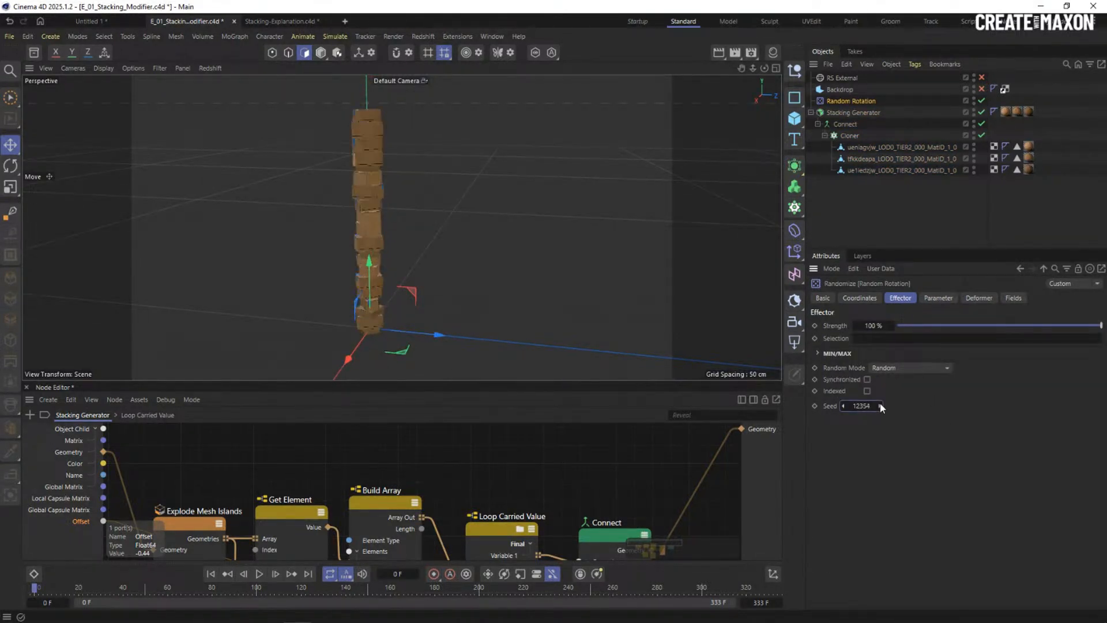
# Select the Cloner and examine the box tower from different angles alongside the Stacking Generator's node graph.
pyautogui.click(849, 135)
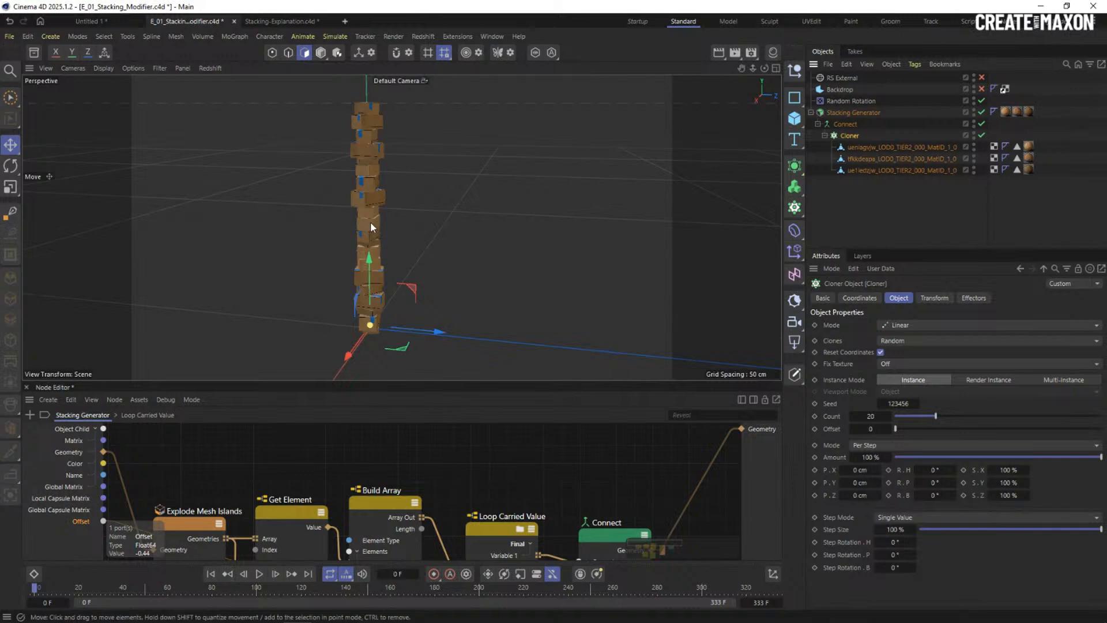
pyautogui.keyDown('alt'); pyautogui.moveTo(371, 222); pyautogui.dragTo(339, 219); pyautogui.keyUp('alt')
pyautogui.moveTo(378, 210)
pyautogui.keyDown('alt'); pyautogui.mouseDown(button='right')
pyautogui.moveTo(427, 173)
pyautogui.moveTo(358, 216)
pyautogui.mouseUp(button='right'); pyautogui.keyUp('alt')
pyautogui.keyDown('alt'); pyautogui.moveTo(359, 215); pyautogui.dragTo(404, 220, button='middle'); pyautogui.keyUp('alt')
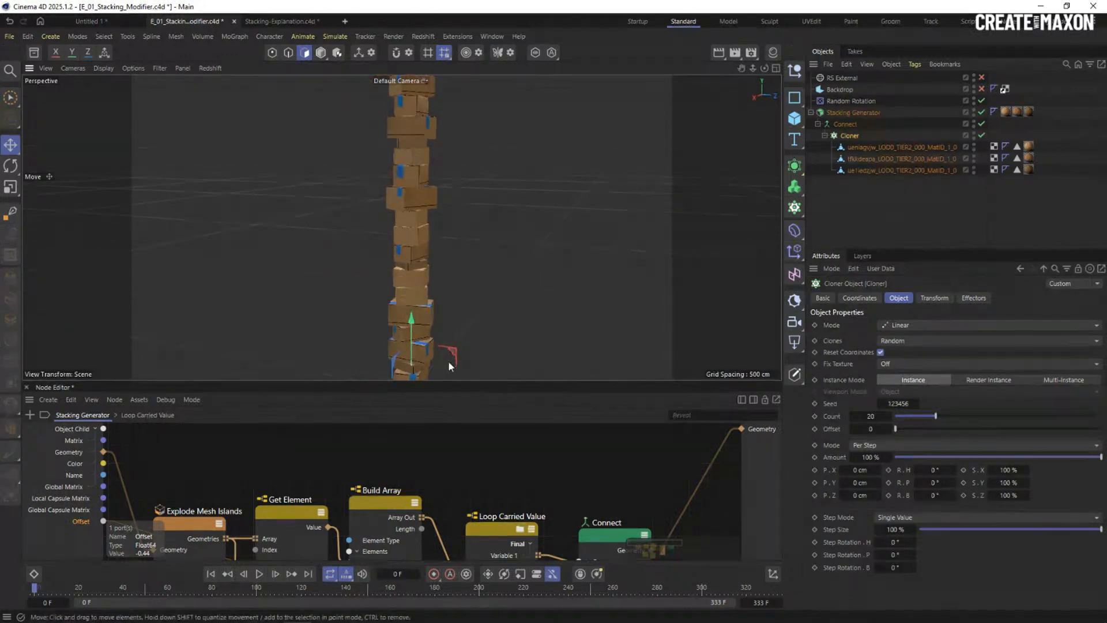
pyautogui.moveTo(446, 381); pyautogui.dragTo(463, 193)
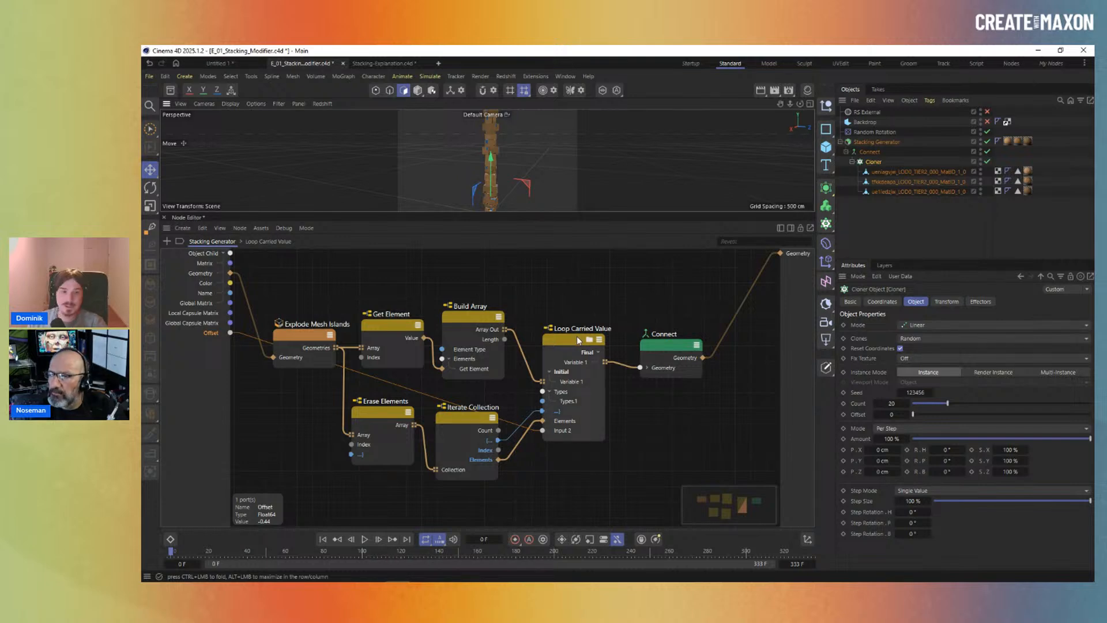
pyautogui.scroll(-3, 512, 140)
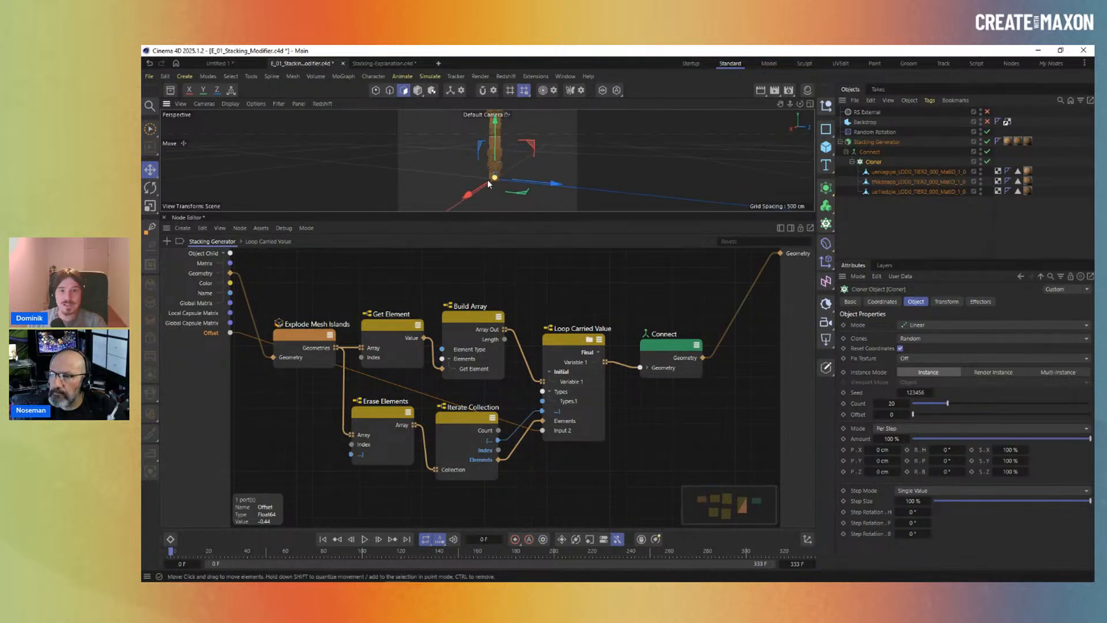
pyautogui.keyDown('alt'); pyautogui.moveTo(488, 184); pyautogui.dragTo(560, 181); pyautogui.keyUp('alt')
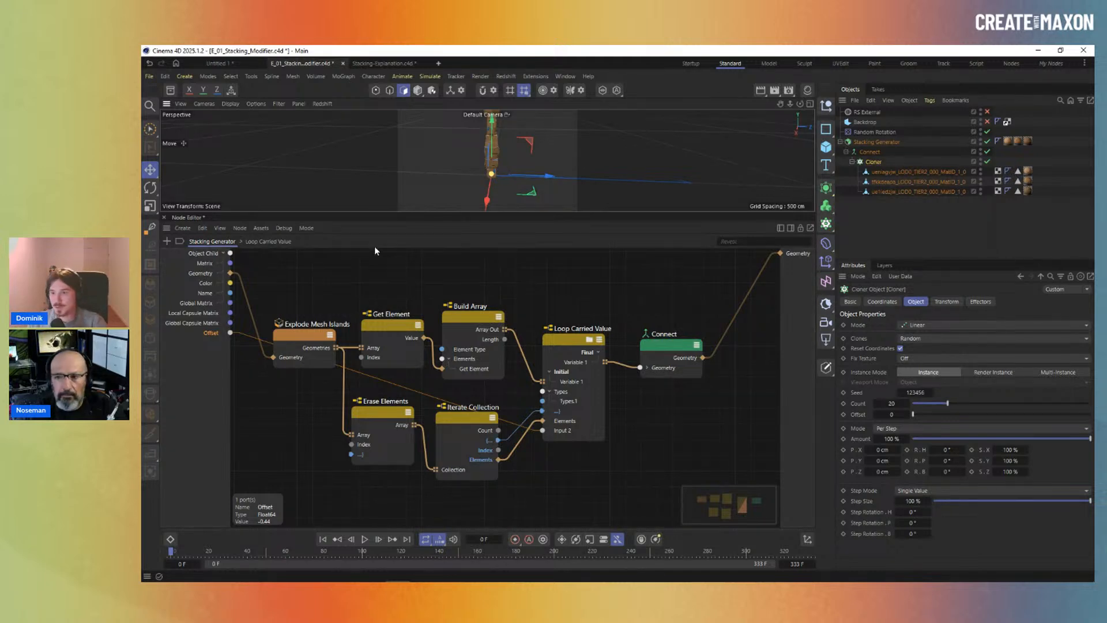
# Shift the Explode Mesh Islands, Get Element and Build Array nodes slightly together, then clear the node selection.
pyautogui.moveTo(279, 271); pyautogui.dragTo(490, 380)
pyautogui.moveTo(385, 326); pyautogui.dragTo(382, 323)
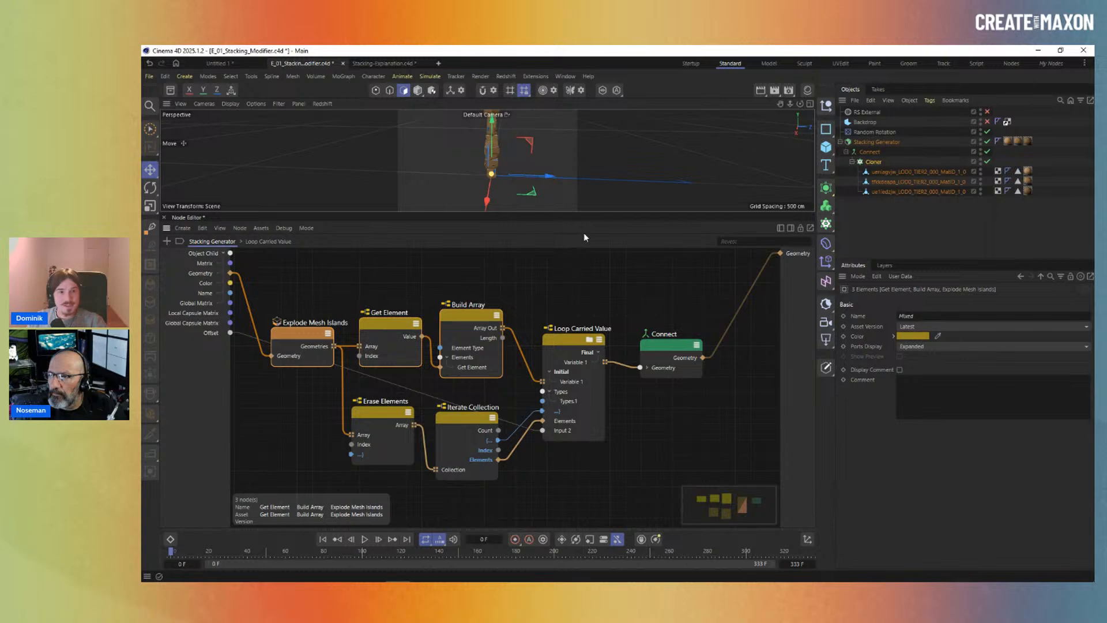
pyautogui.moveTo(435, 213); pyautogui.dragTo(436, 219)
pyautogui.click(511, 289)
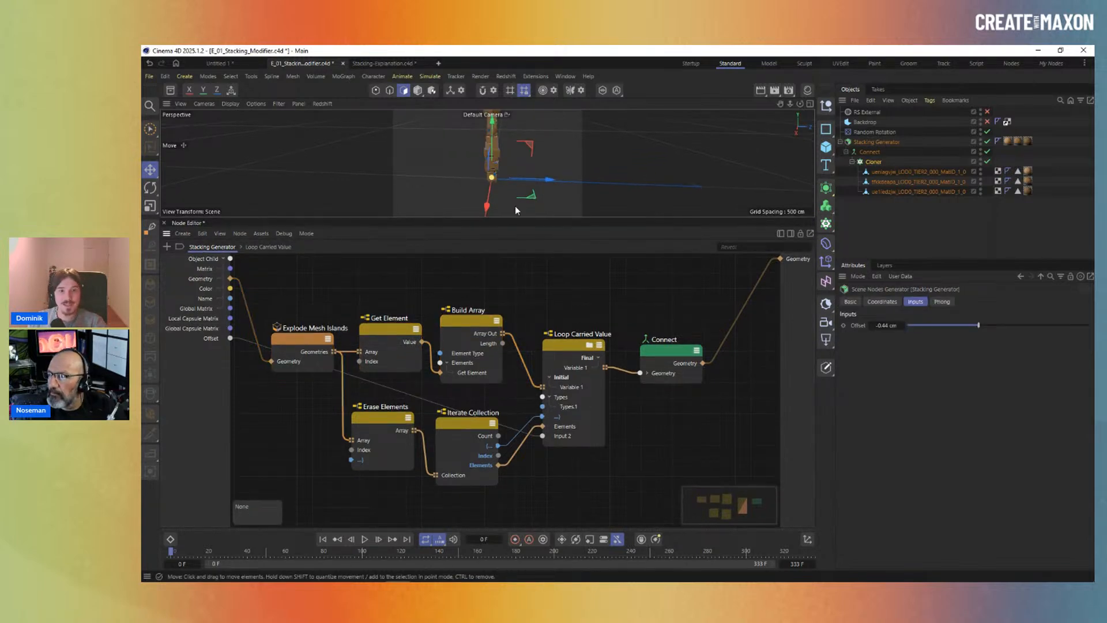
# Enlarge the viewport and inspect the contact between the boxes in the lower part of the tower.
pyautogui.moveTo(515, 218); pyautogui.dragTo(508, 436)
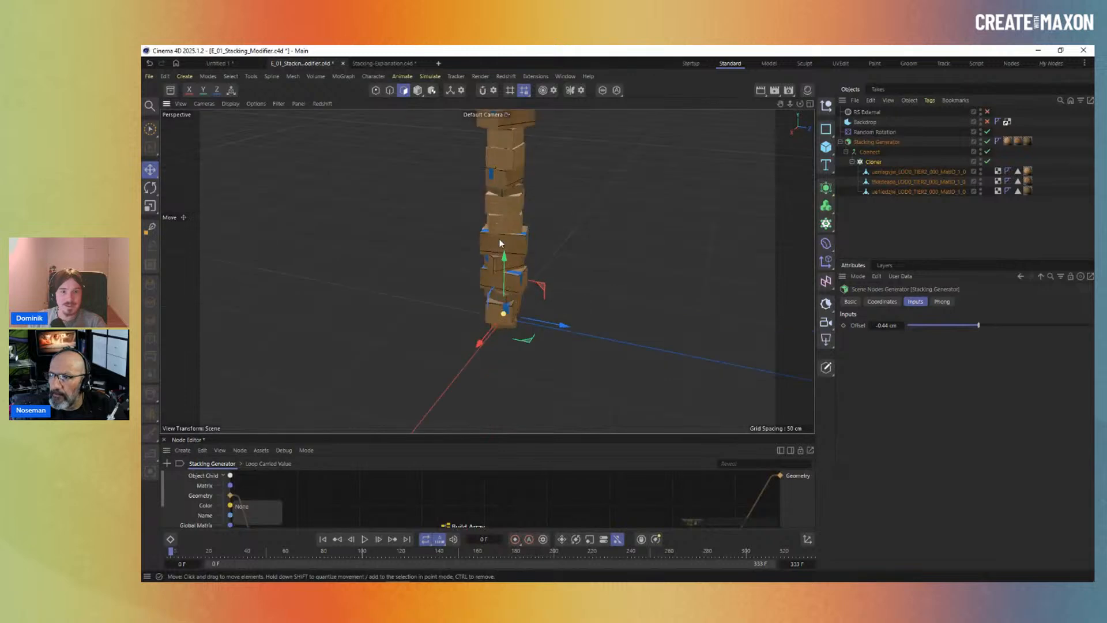
pyautogui.keyDown('alt'); pyautogui.moveTo(500, 243); pyautogui.dragTo(494, 306, button='middle'); pyautogui.keyUp('alt')
pyautogui.keyDown('alt'); pyautogui.moveTo(494, 306); pyautogui.dragTo(556, 237, button='right'); pyautogui.keyUp('alt')
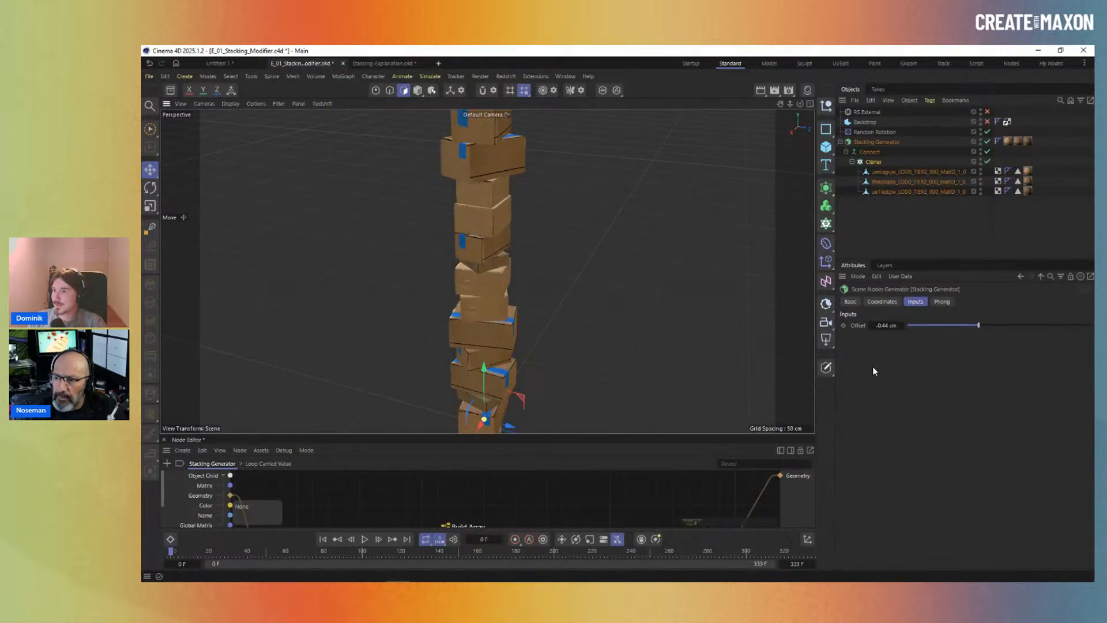
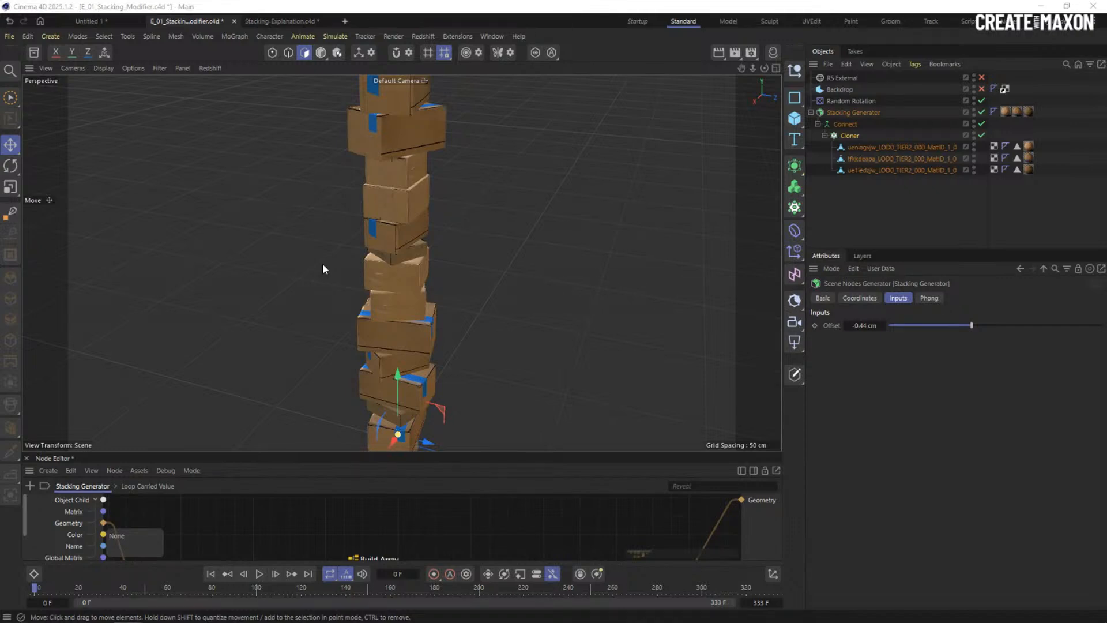
# Switch to the Scene Nodes training presentation and advance to the Part 3 Extrusion Solver slide.
pyautogui.hotkey('alt', 'Tab')
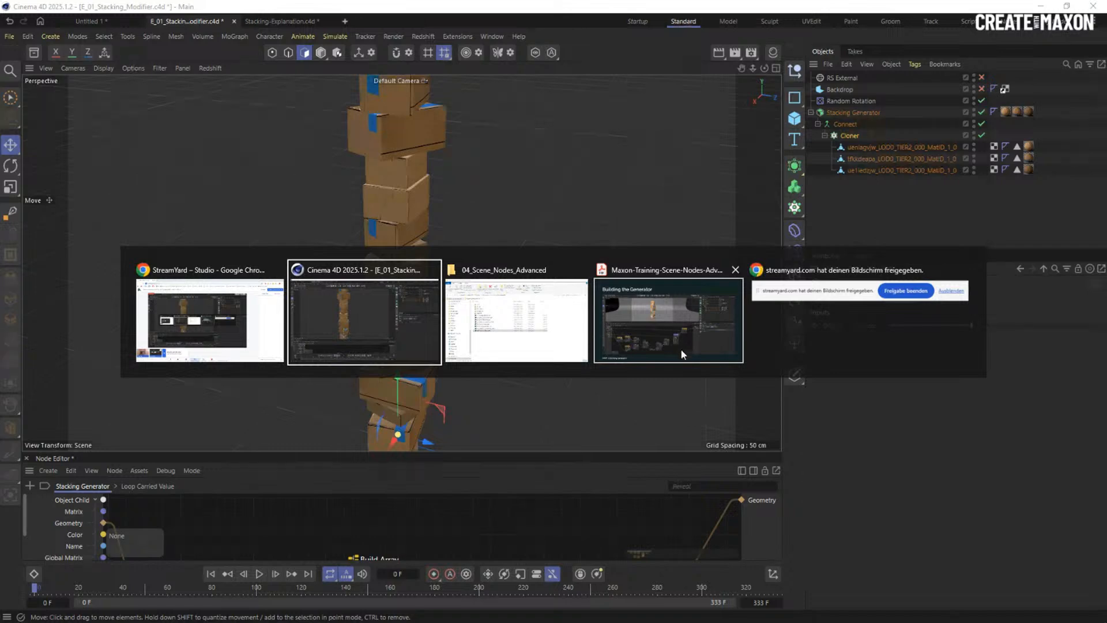
pyautogui.click(645, 322)
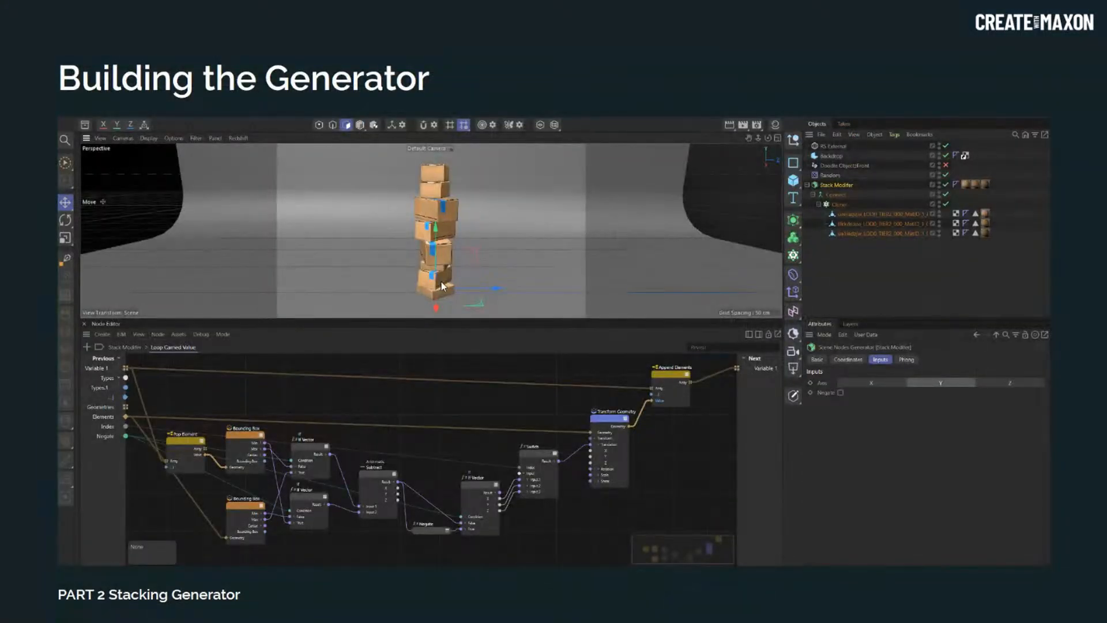
pyautogui.click(575, 37)
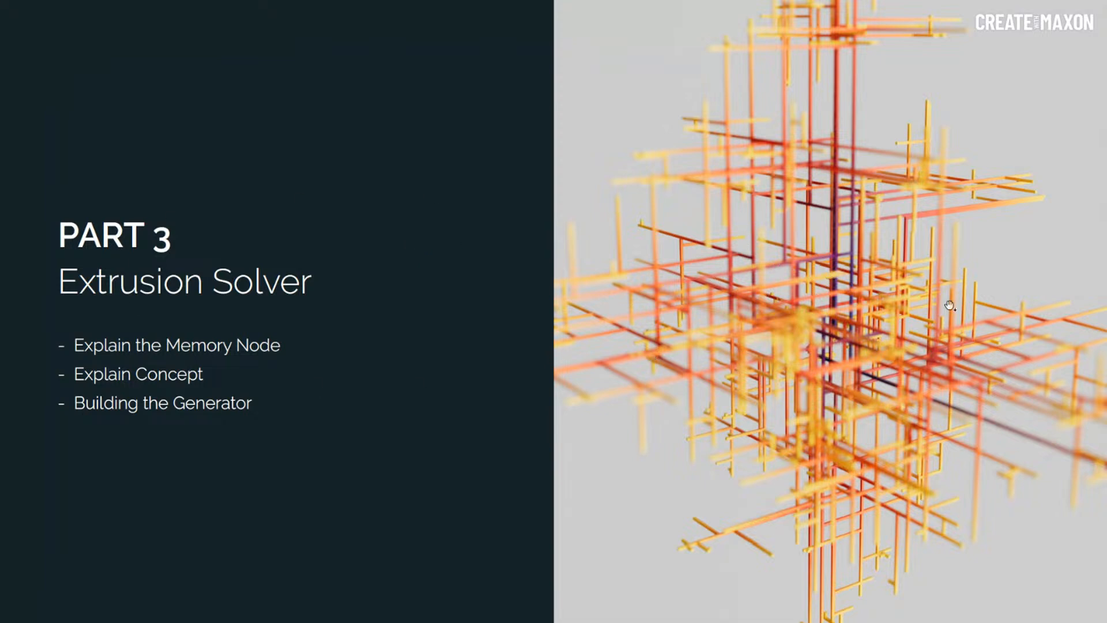
# Switch to VLC media player to view the Extruder_03_01.mp4 animation, pausing it before closing the player.
pyautogui.hotkey('alt', 'Tab')
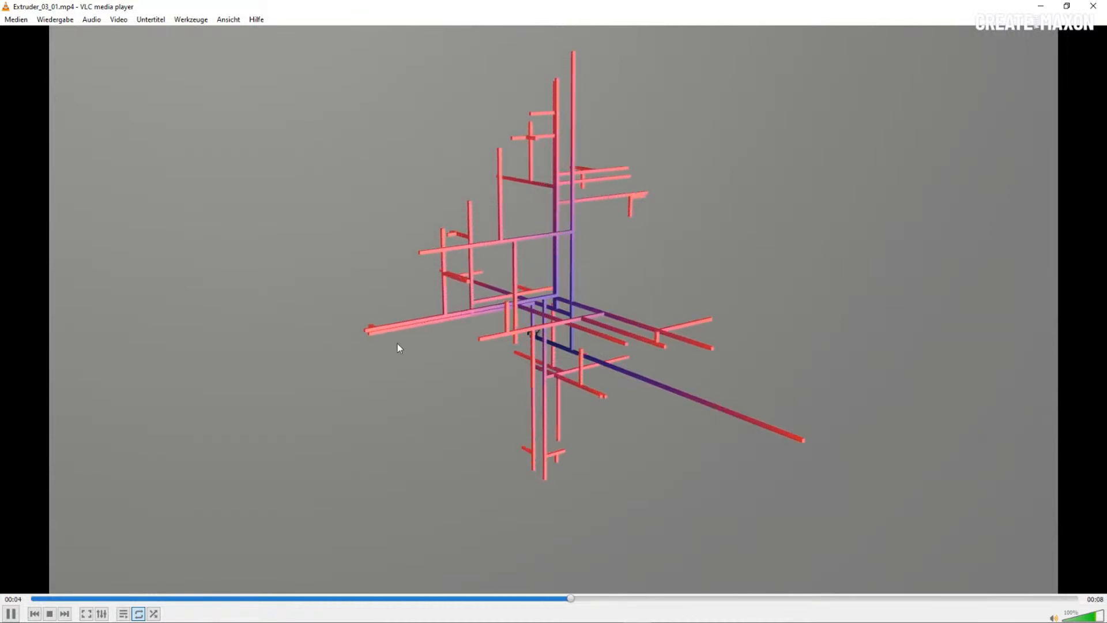
pyautogui.click(11, 613)
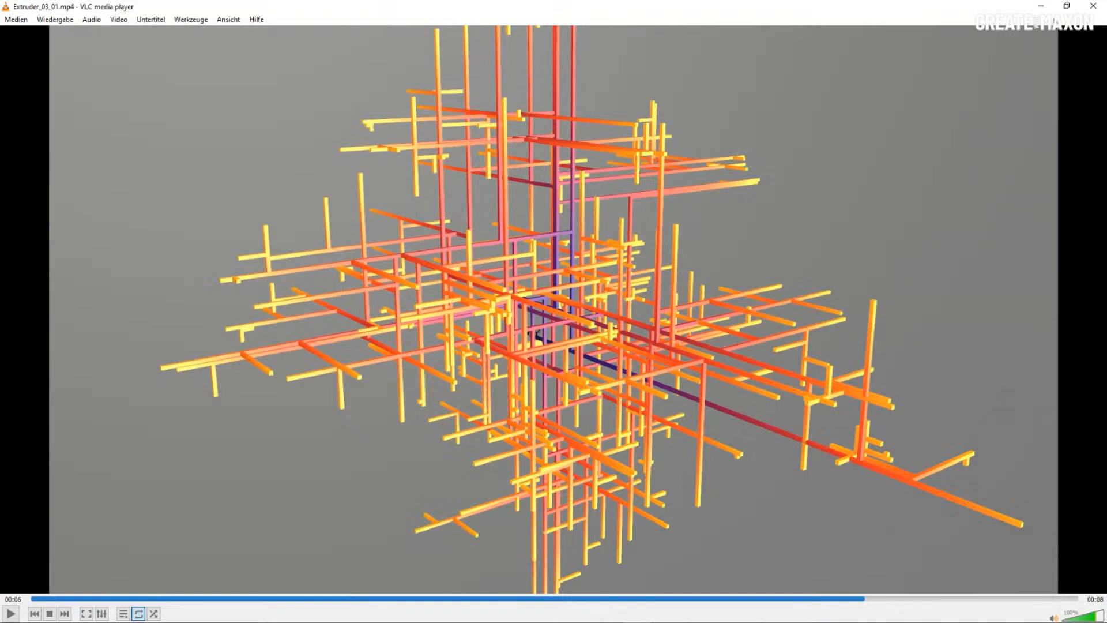
pyautogui.click(1097, 6)
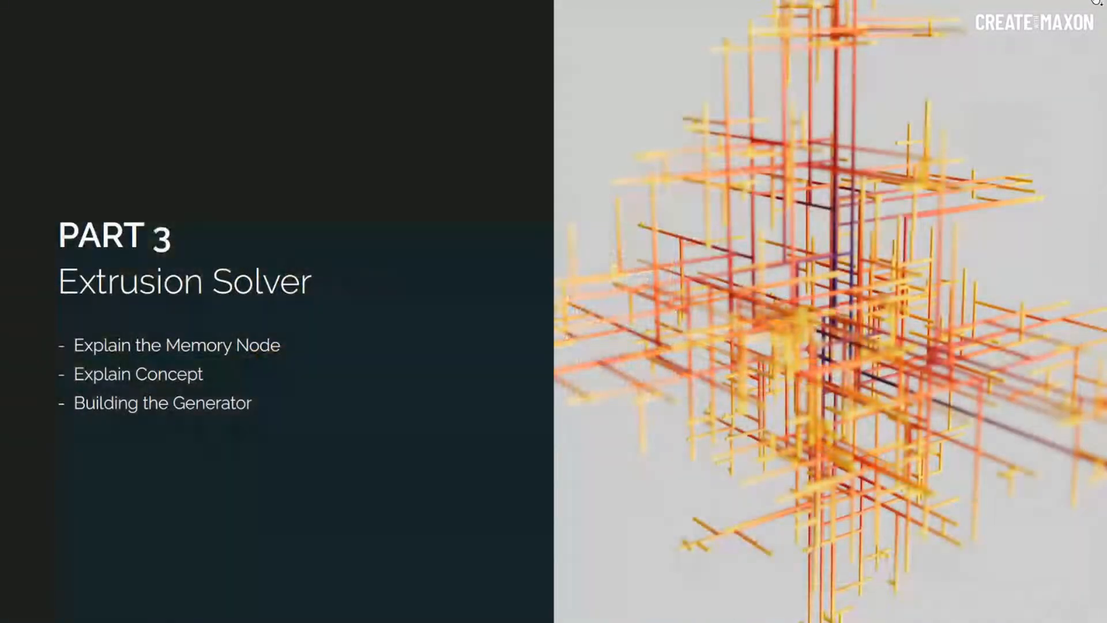
# Switch to Cinema 4D, create a new empty project and close its Node Editor.
pyautogui.hotkey('alt', 'Tab')
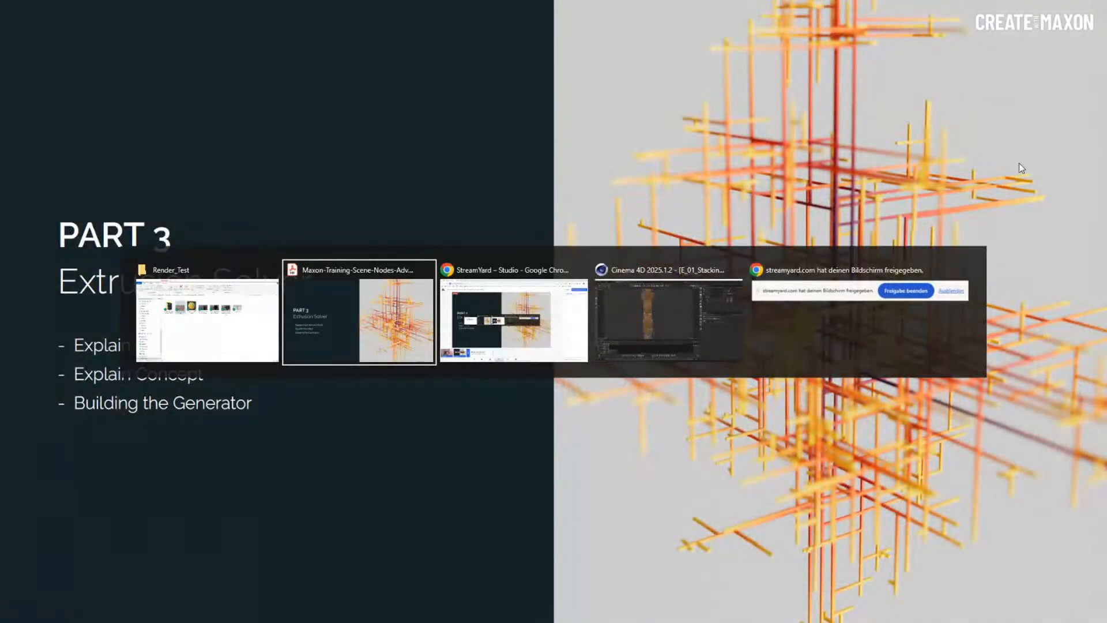
pyautogui.click(725, 344)
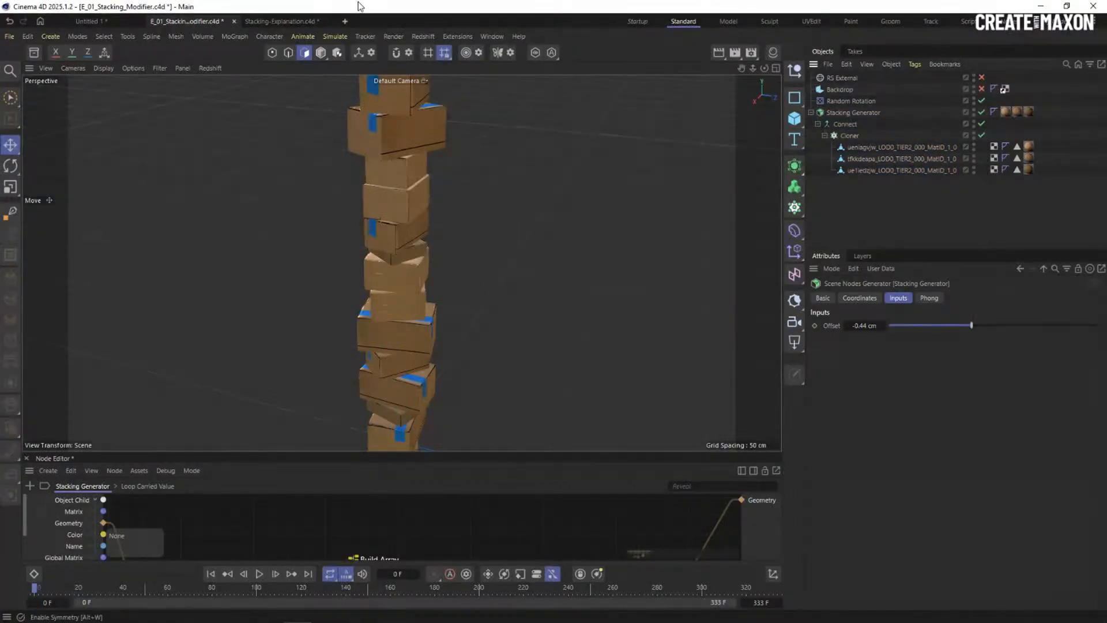
pyautogui.hotkey('ctrl', 'n')
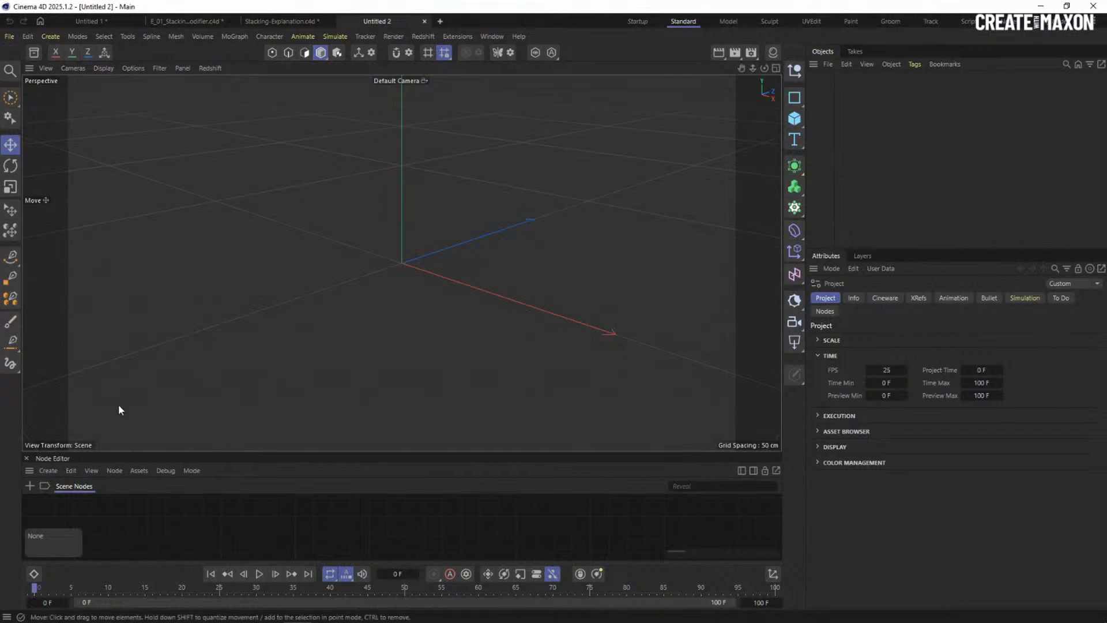
pyautogui.click(29, 470)
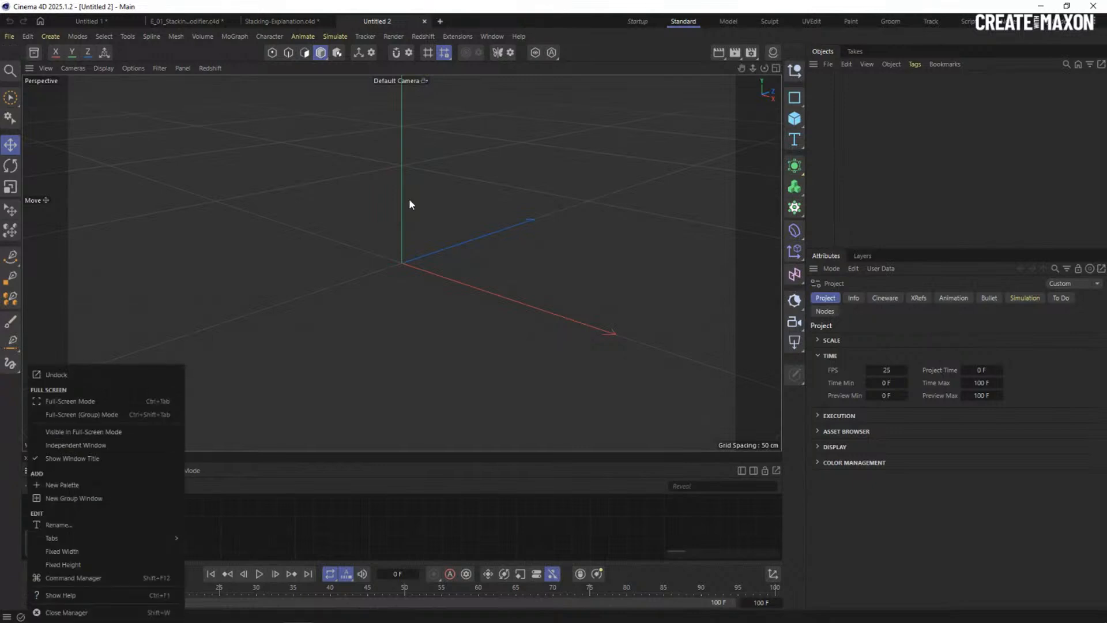
pyautogui.click(846, 113)
pyautogui.hotkey('shift', 'w')
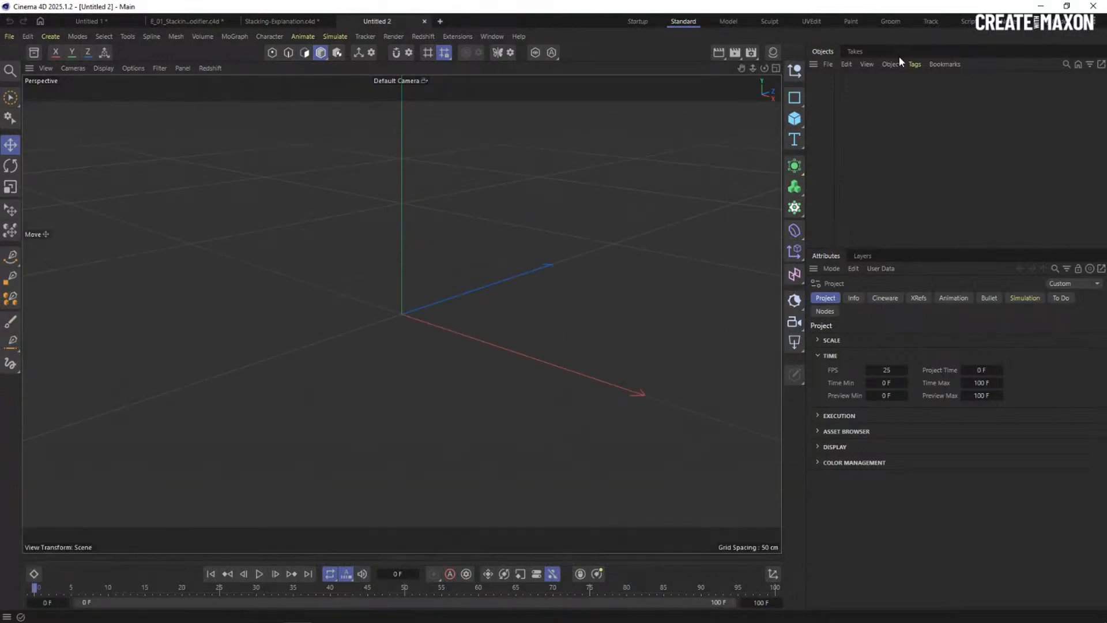
# Add a cube and set its X, Y and Z size to 10 cm each.
pyautogui.click(795, 119)
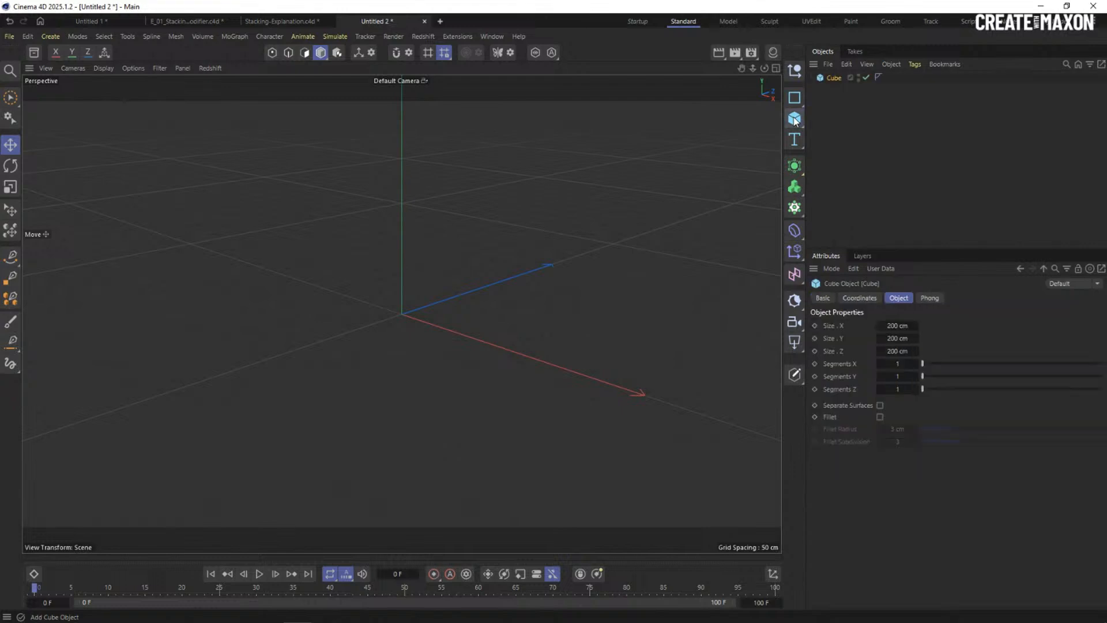
pyautogui.click(902, 325)
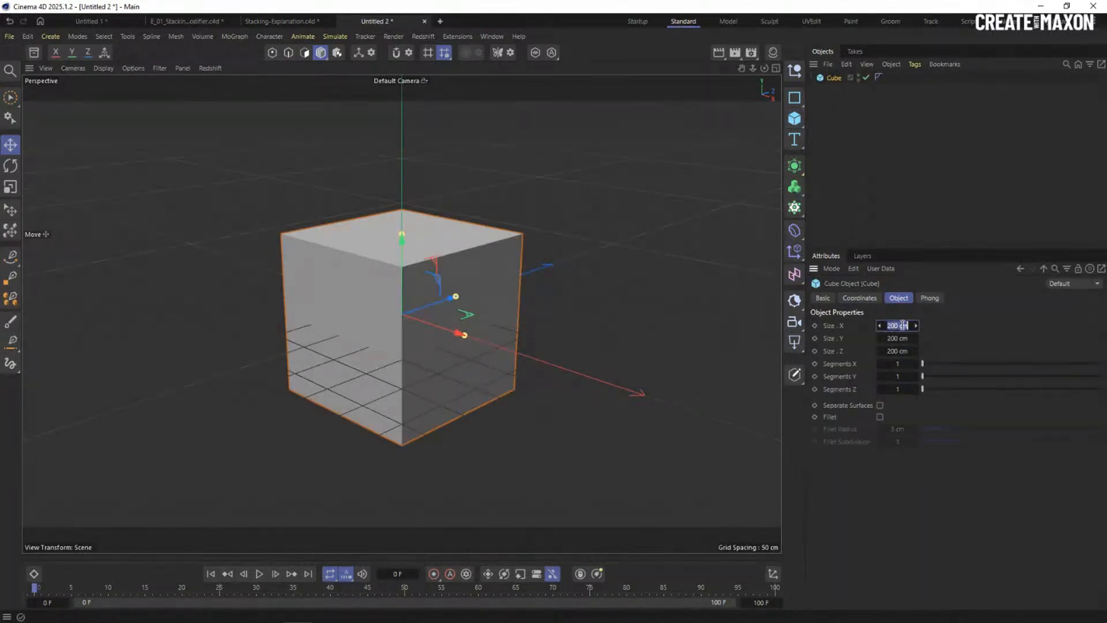
pyautogui.write('10')
pyautogui.press('Tab')
pyautogui.write('10')
pyautogui.press('Tab')
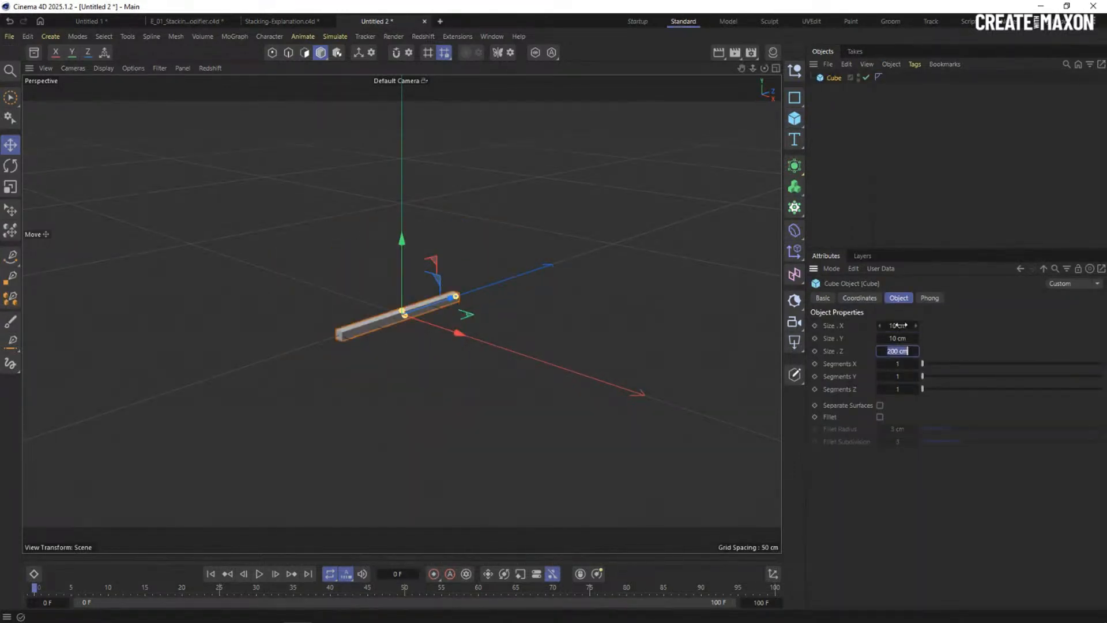
pyautogui.write('10')
pyautogui.press('Return')
pyautogui.scroll(5, 454, 313)
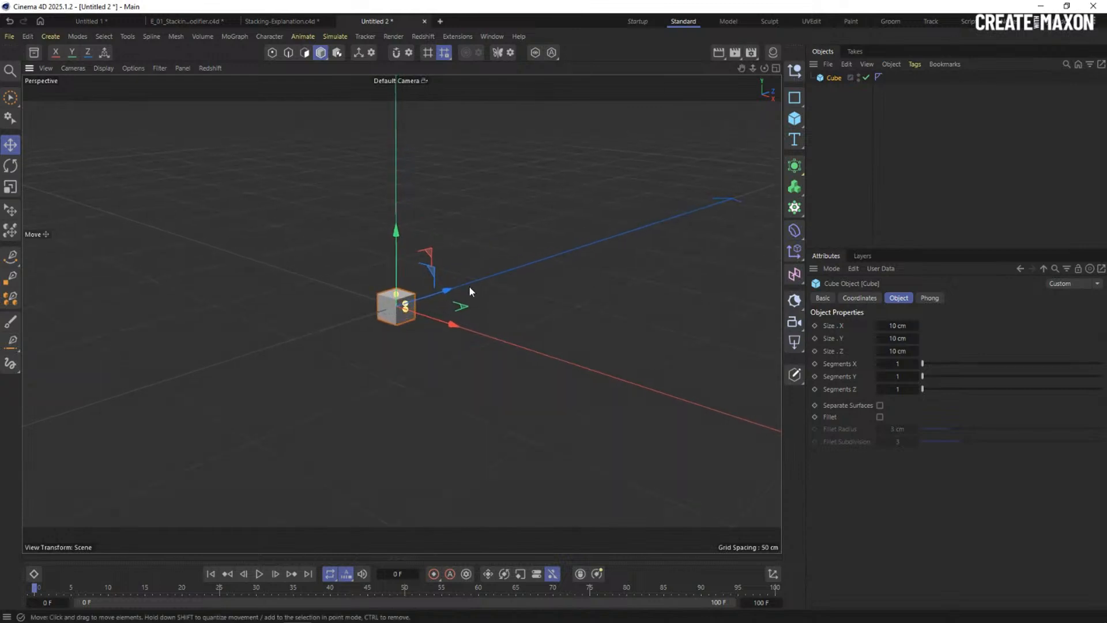
pyautogui.keyDown('alt'); pyautogui.moveTo(470, 292); pyautogui.dragTo(461, 295, button='middle'); pyautogui.keyUp('alt')
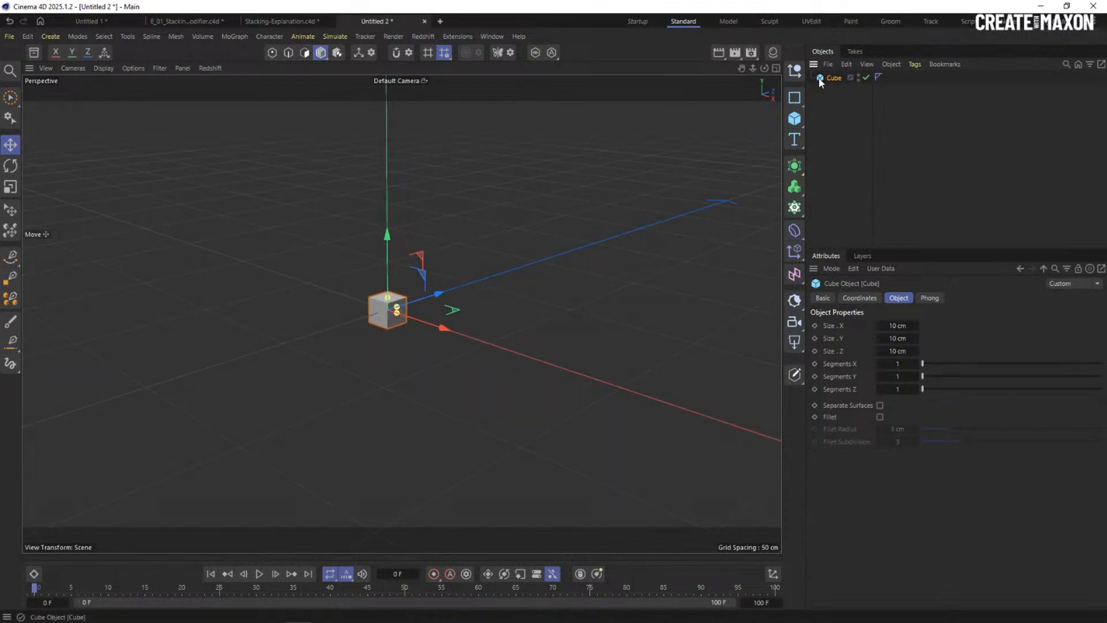
# Widen the object list, add a Nodes Mesh generator and make the cube its child.
pyautogui.moveTo(804, 102); pyautogui.dragTo(770, 107)
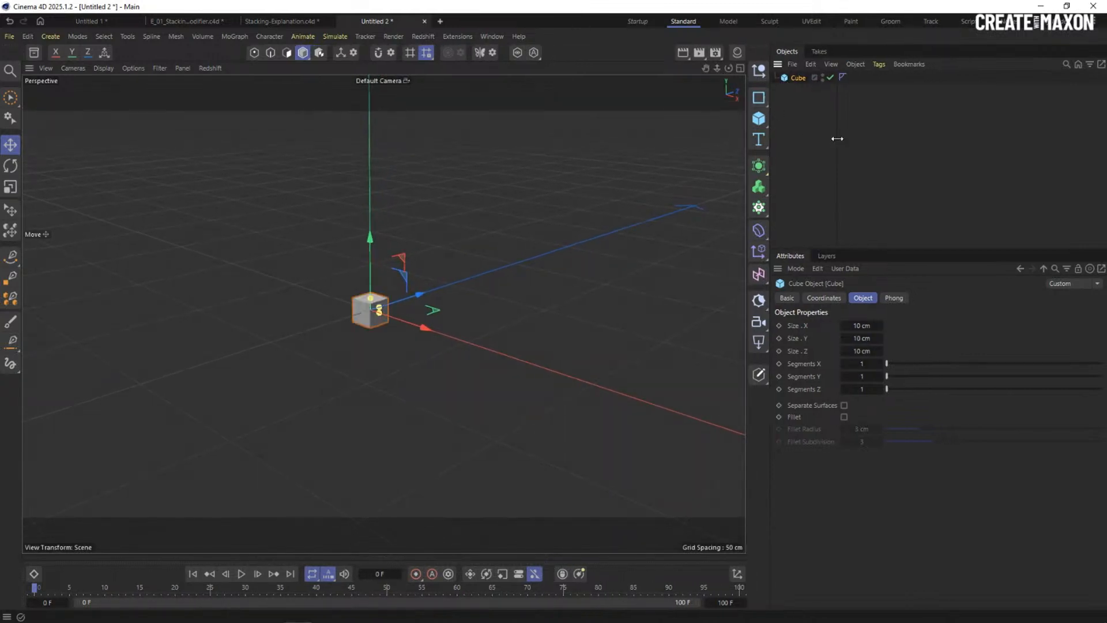
pyautogui.hotkey('shift', 'c')
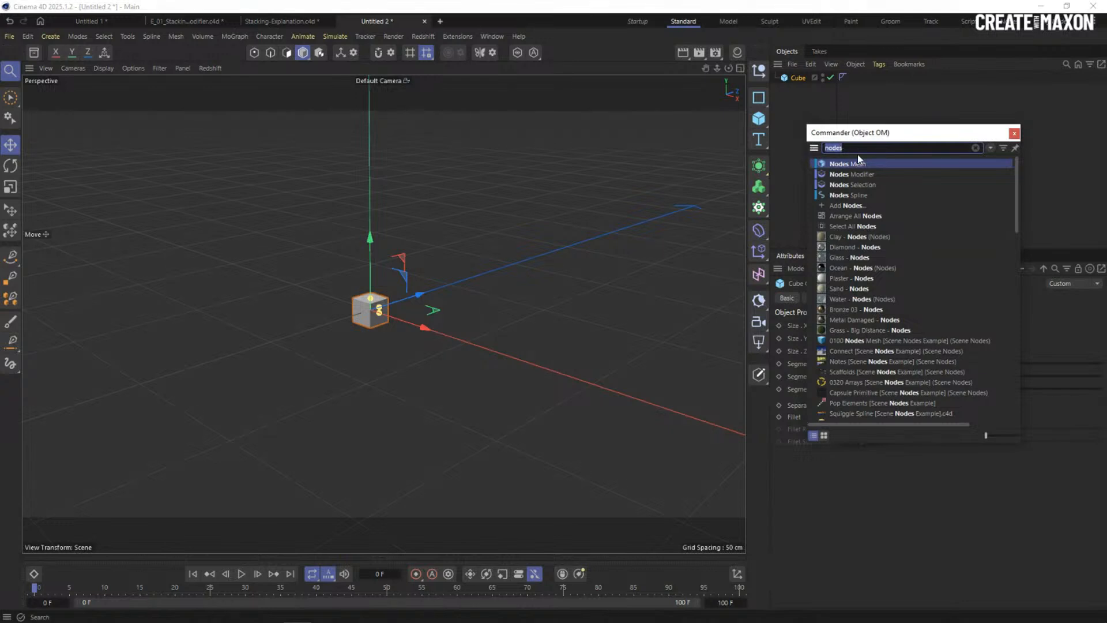
pyautogui.doubleClick(824, 165)
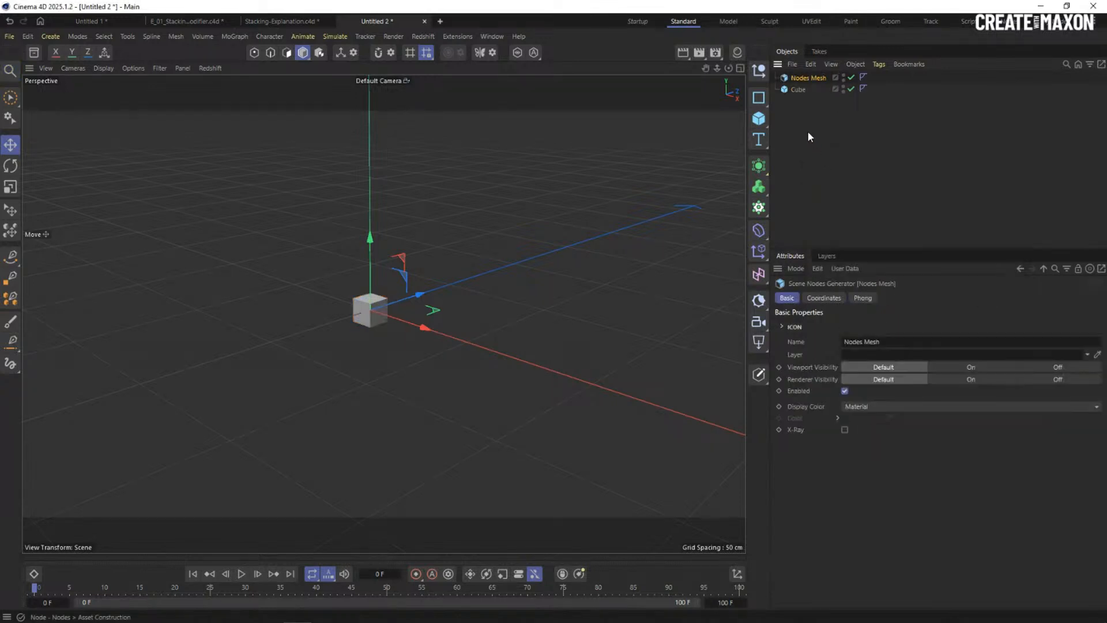
pyautogui.moveTo(787, 91)
pyautogui.mouseDown()
pyautogui.moveTo(806, 86)
pyautogui.moveTo(802, 79)
pyautogui.mouseUp()
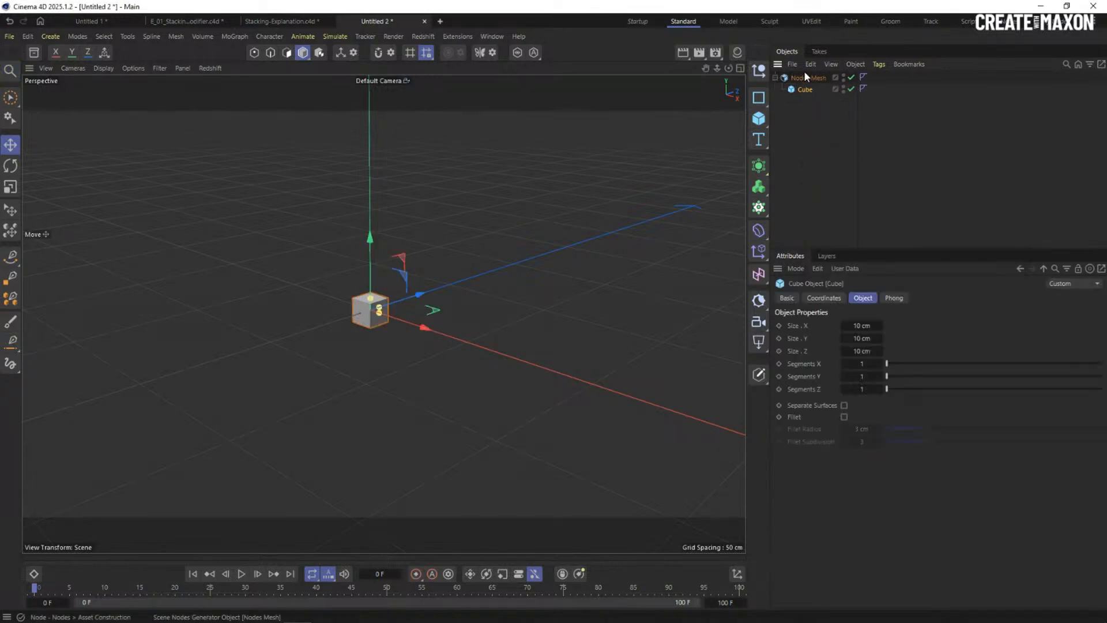
pyautogui.click(807, 78)
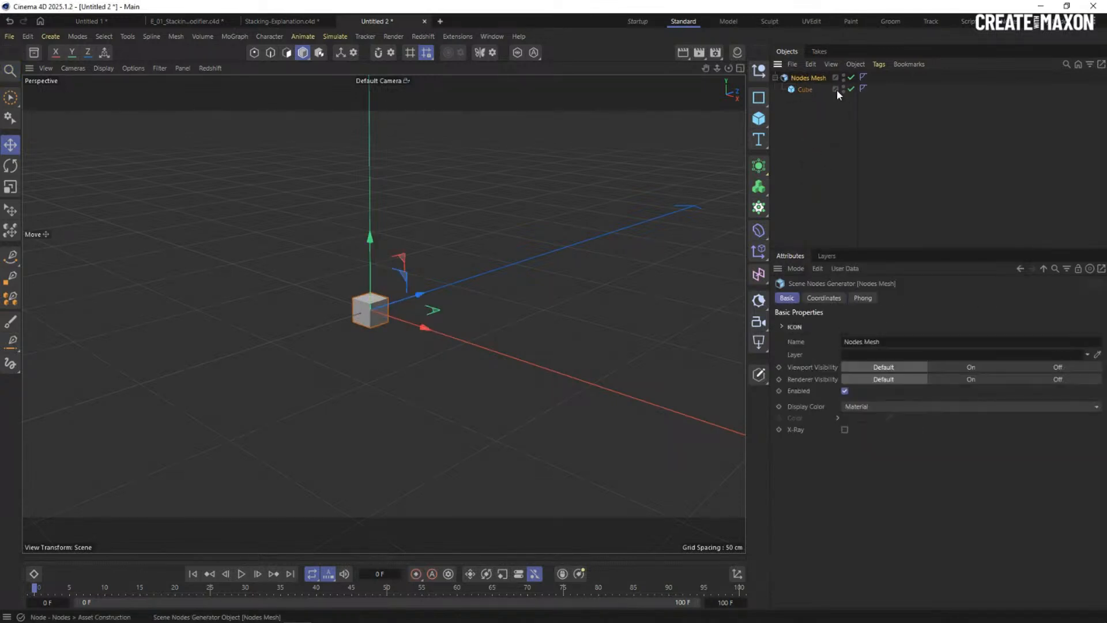
# Open the Nodes Mesh generator's node graph, rename the generator Extruder and enlarge the graph area.
pyautogui.doubleClick(785, 78)
pyautogui.doubleClick(809, 77)
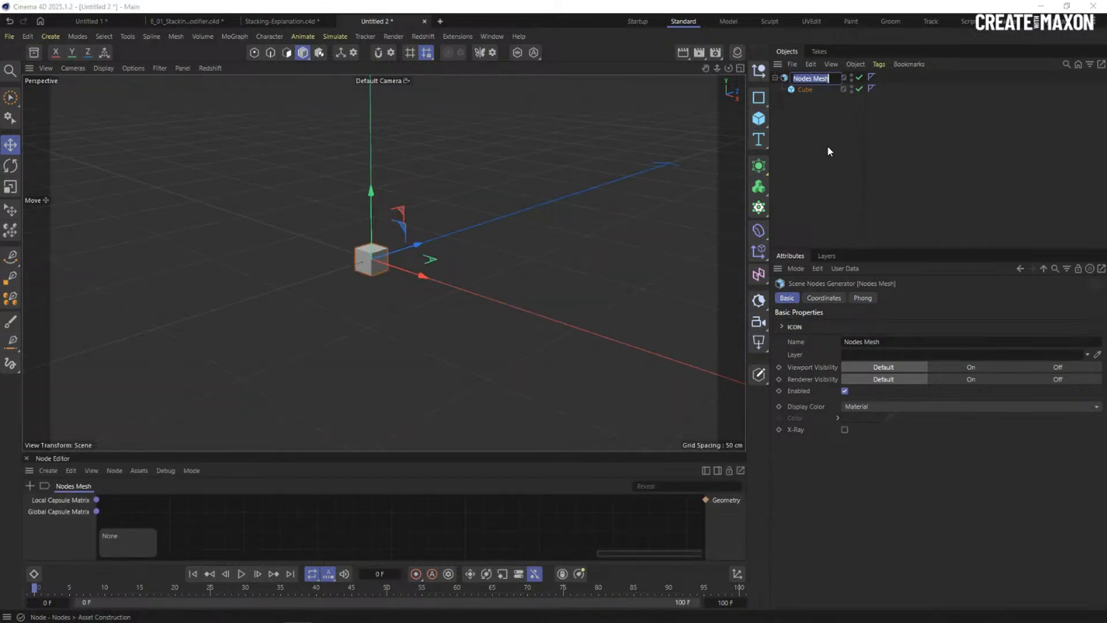
pyautogui.write('Extruder')
pyautogui.click(827, 145)
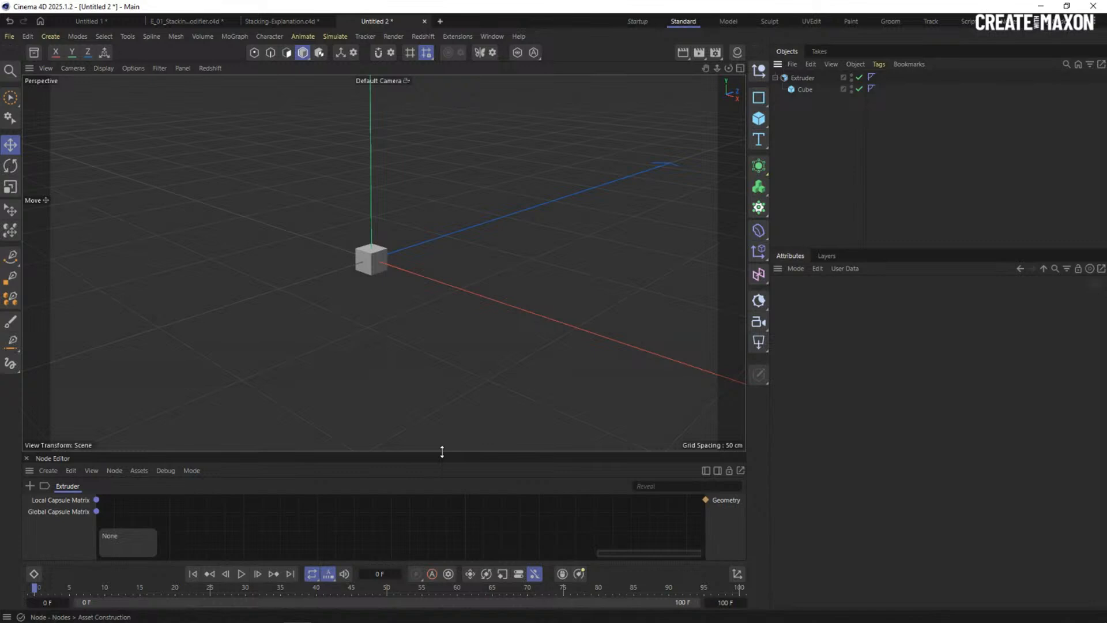
pyautogui.moveTo(443, 451); pyautogui.dragTo(462, 312)
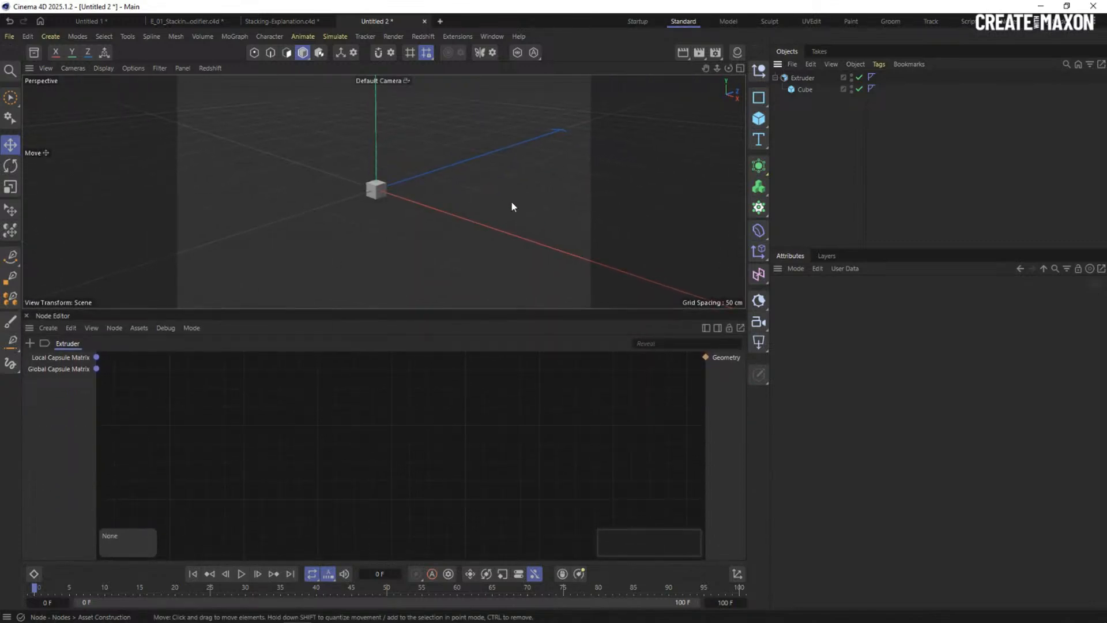
# Add an Object - Child input to the Extruder graph and expand its ports.
pyautogui.rightClick(61, 395)
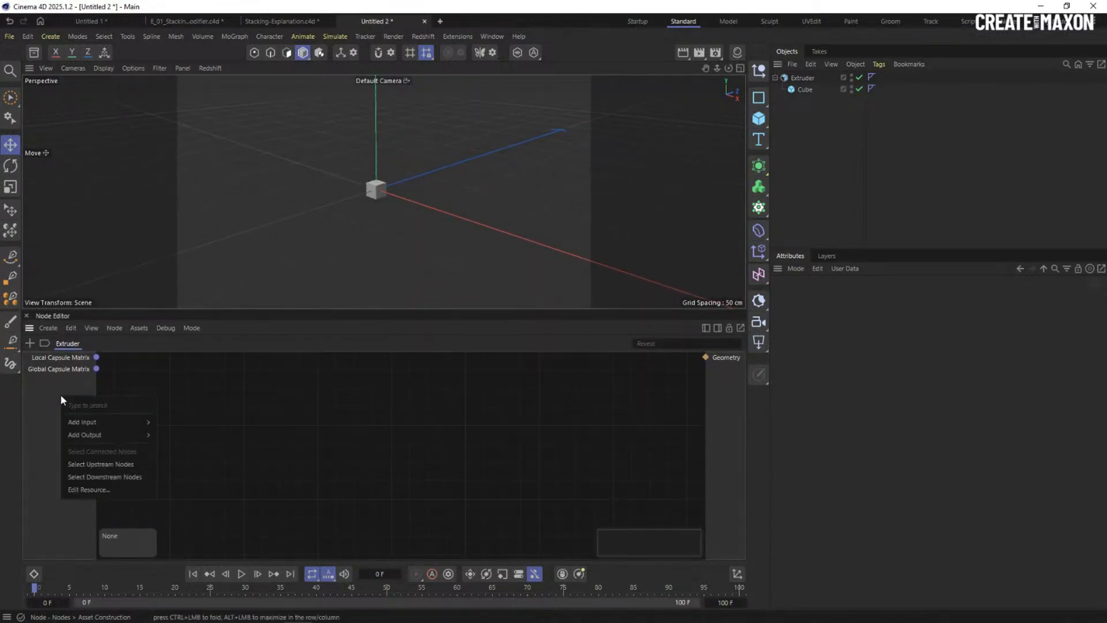
pyautogui.moveTo(97, 431)
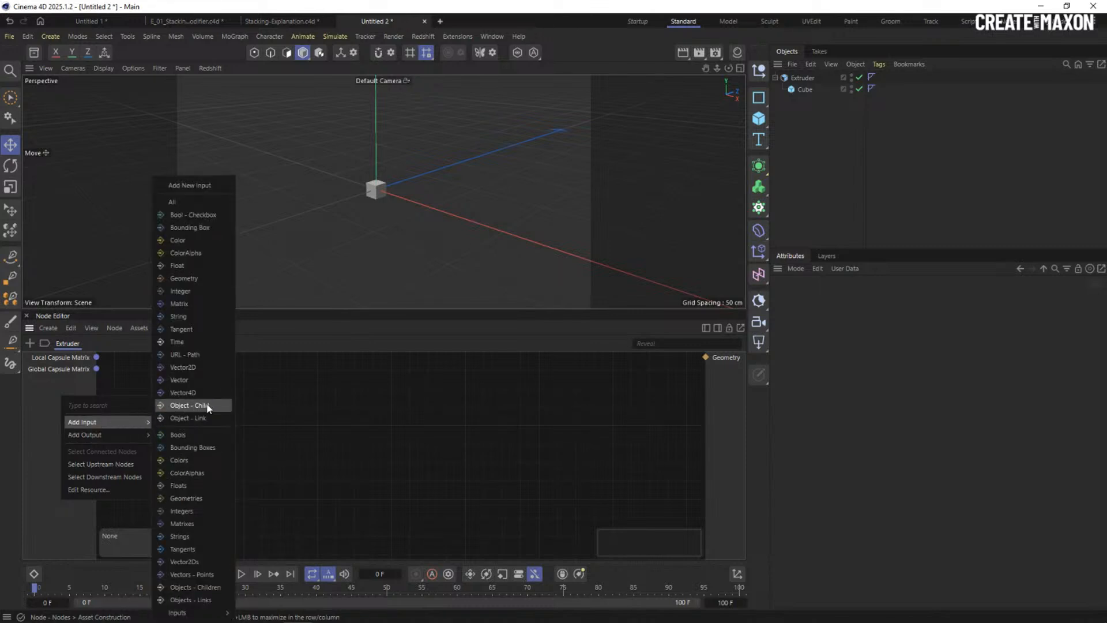
pyautogui.click(205, 406)
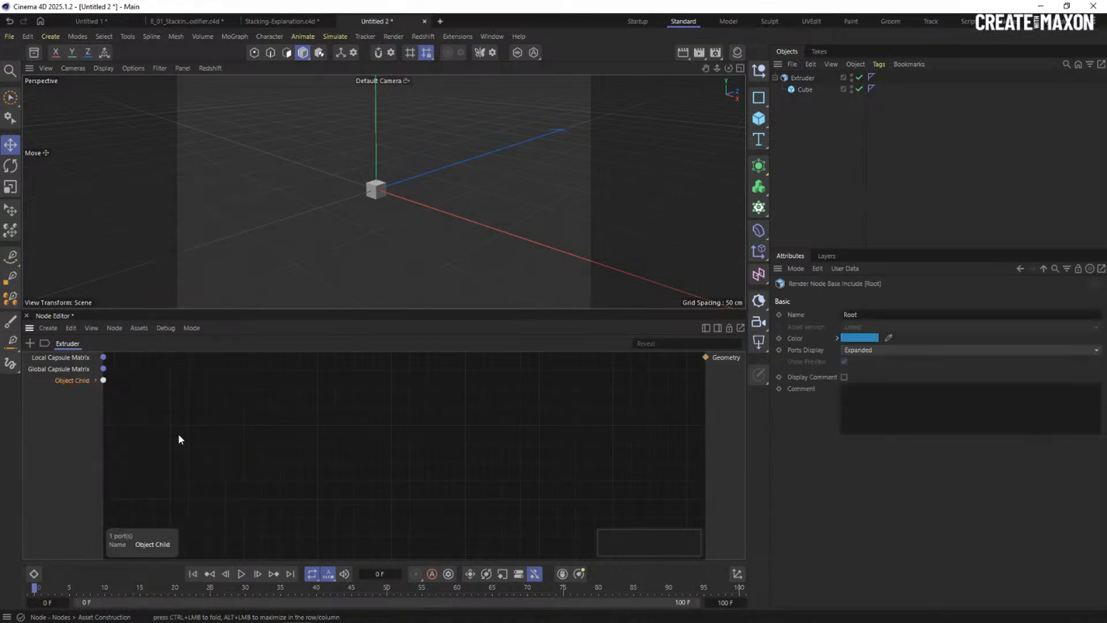
pyautogui.click(95, 381)
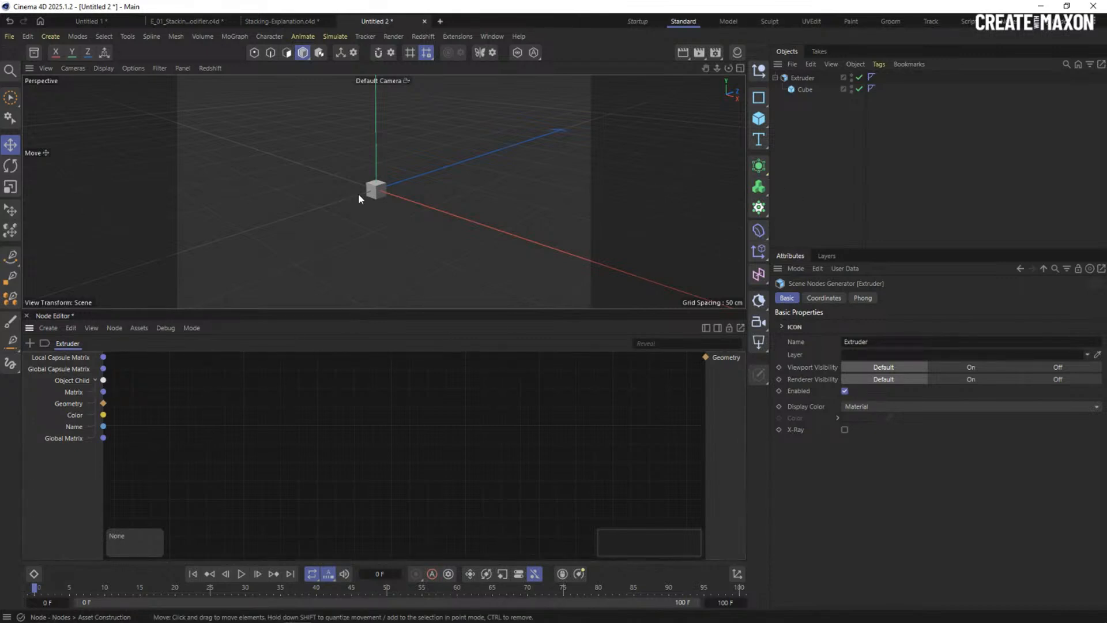
pyautogui.moveTo(382, 182)
pyautogui.keyDown('alt'); pyautogui.mouseDown()
pyautogui.moveTo(388, 189)
pyautogui.moveTo(366, 181)
pyautogui.mouseUp(); pyautogui.keyUp('alt')
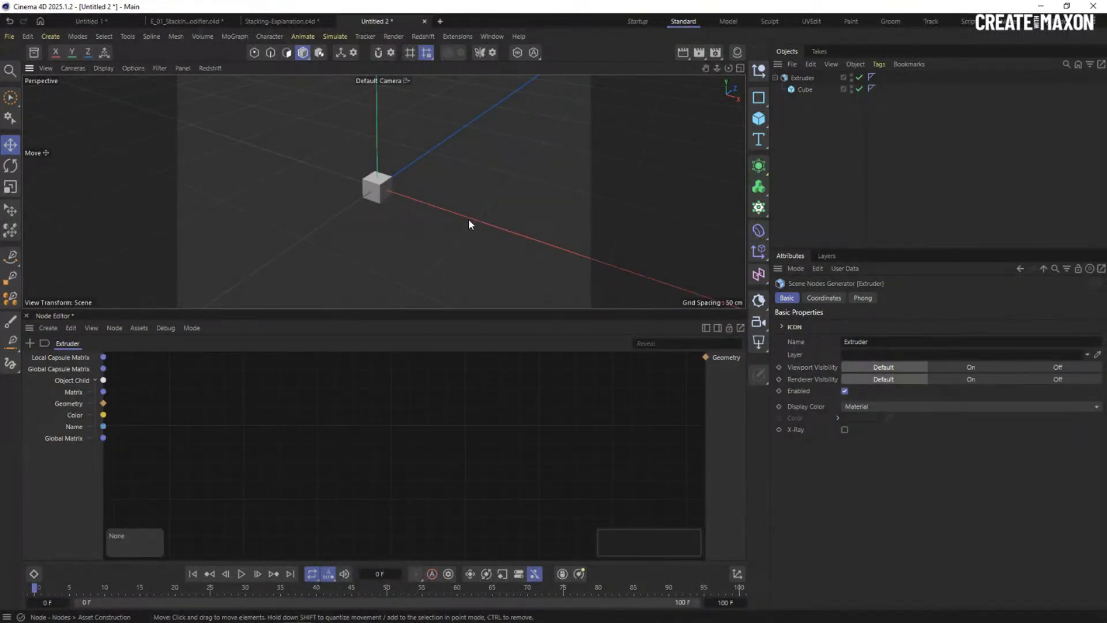
pyautogui.keyDown('alt'); pyautogui.moveTo(420, 202); pyautogui.dragTo(364, 177); pyautogui.keyUp('alt')
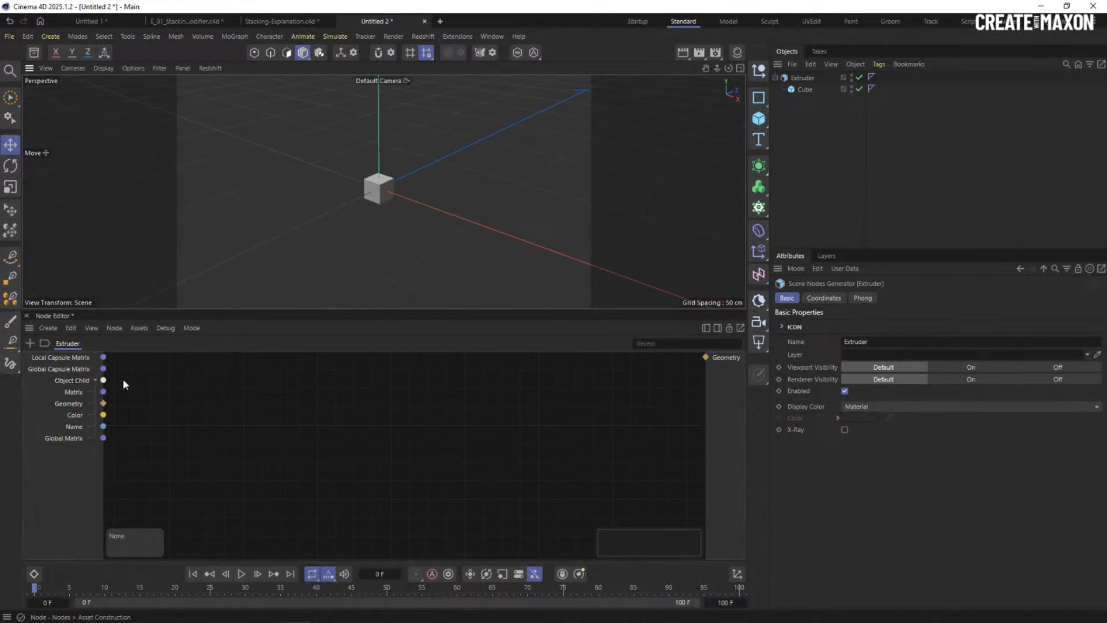
# Add a Random Selection node and connect it between the child's Geometry port and the graph's Geometry output.
pyautogui.doubleClick(284, 411)
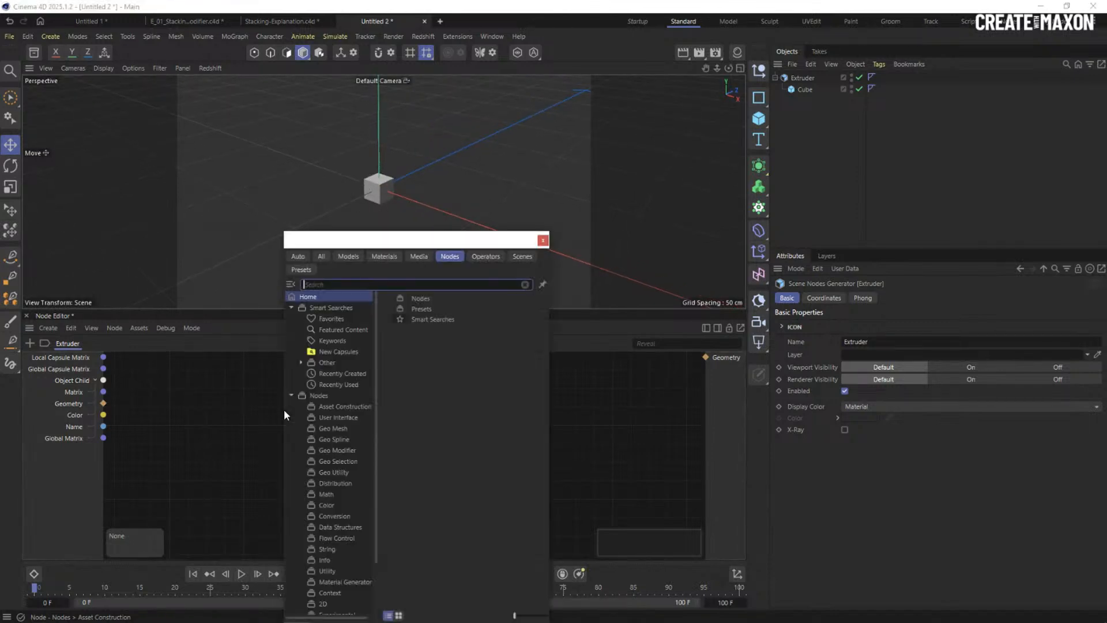
pyautogui.moveTo(414, 231); pyautogui.dragTo(481, 199)
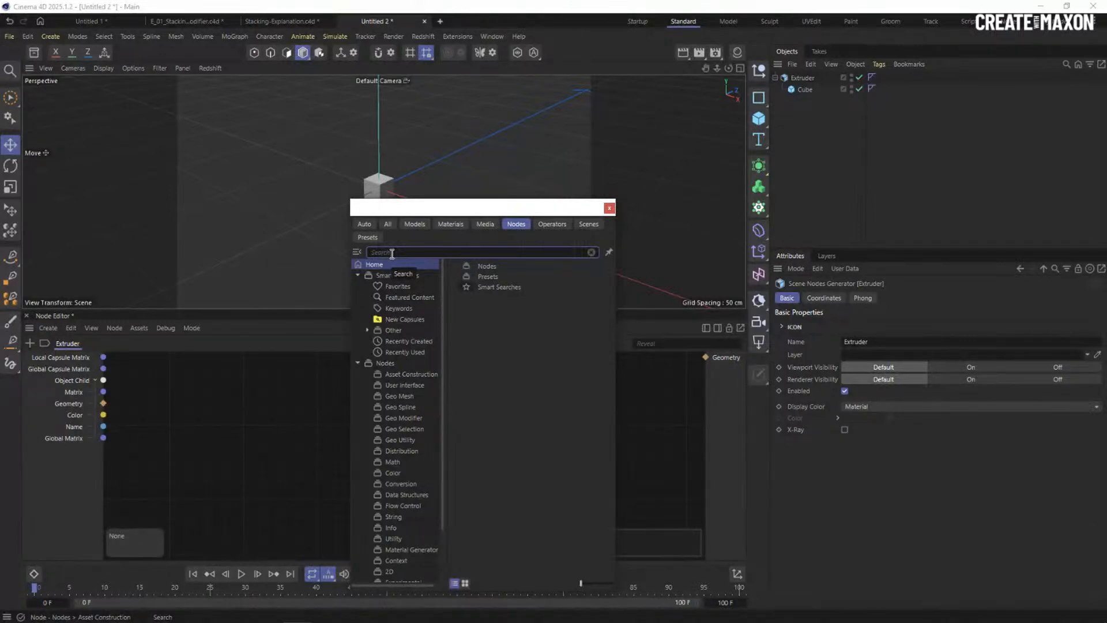
pyautogui.write('rand')
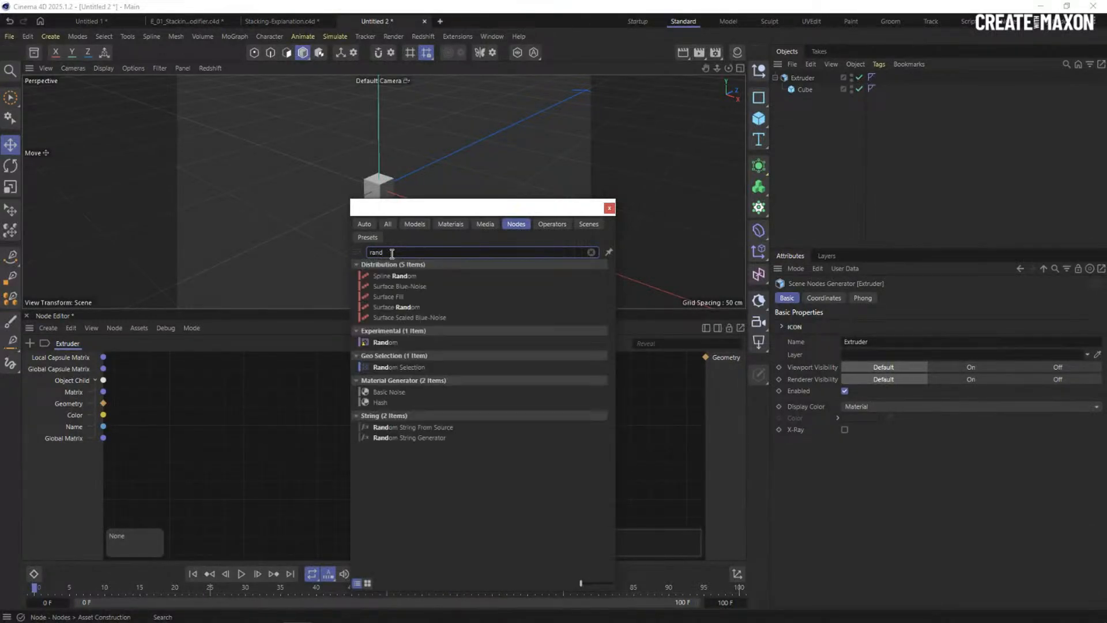
pyautogui.doubleClick(423, 368)
pyautogui.moveTo(290, 397); pyautogui.dragTo(247, 396)
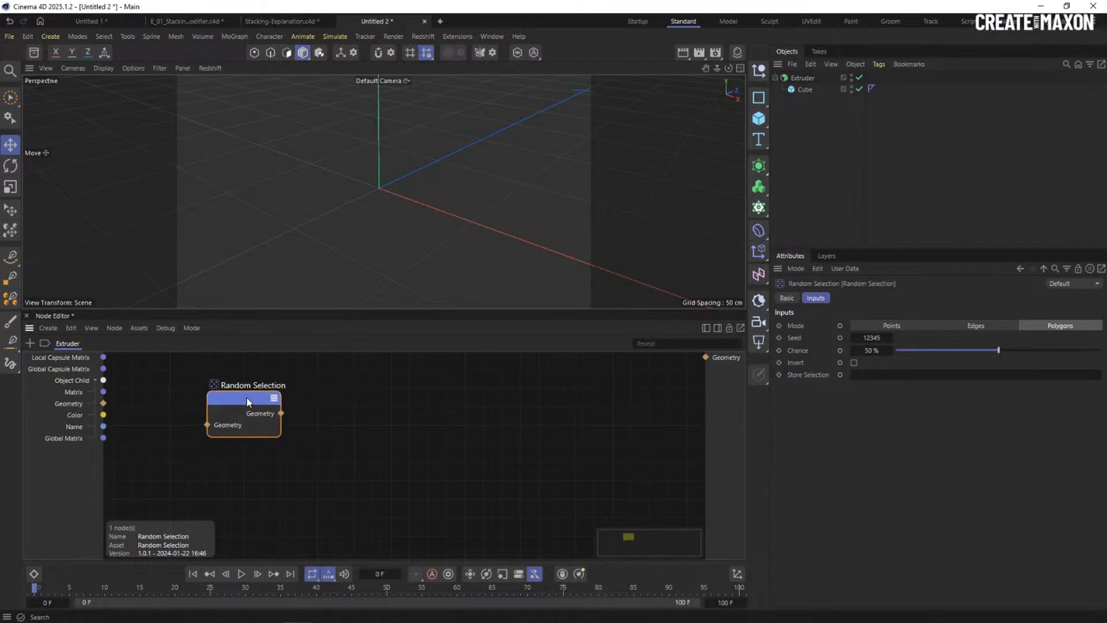
pyautogui.moveTo(102, 402); pyautogui.dragTo(224, 397)
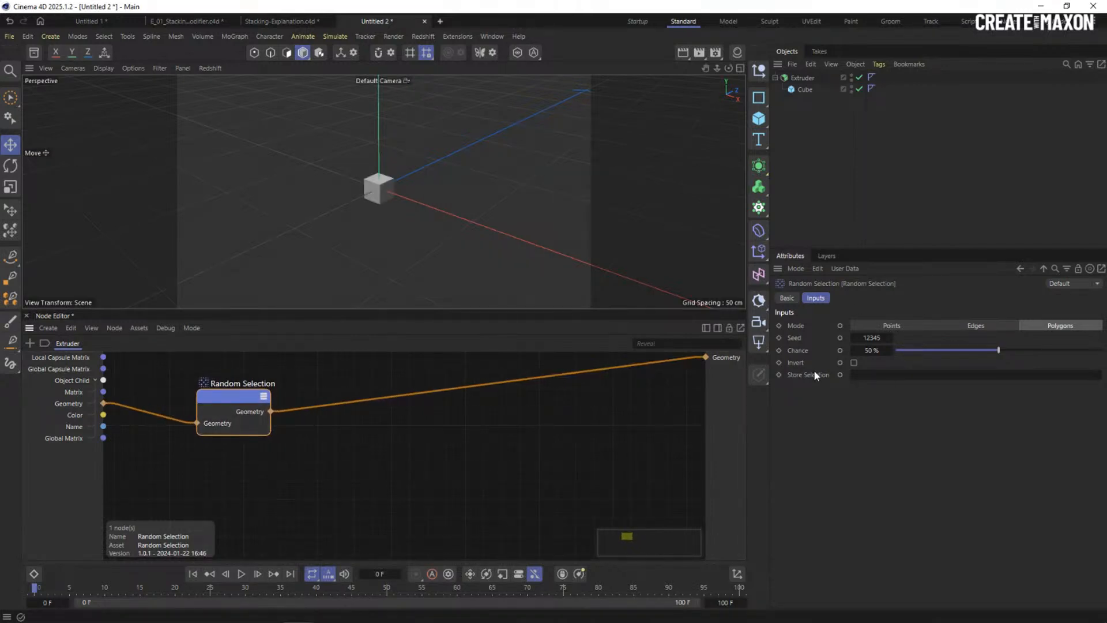
# Set the Random Selection node's chance to 10 % and move the node slightly closer to the graph inputs.
pyautogui.moveTo(857, 248); pyautogui.dragTo(857, 212)
pyautogui.moveTo(998, 313); pyautogui.dragTo(934, 313)
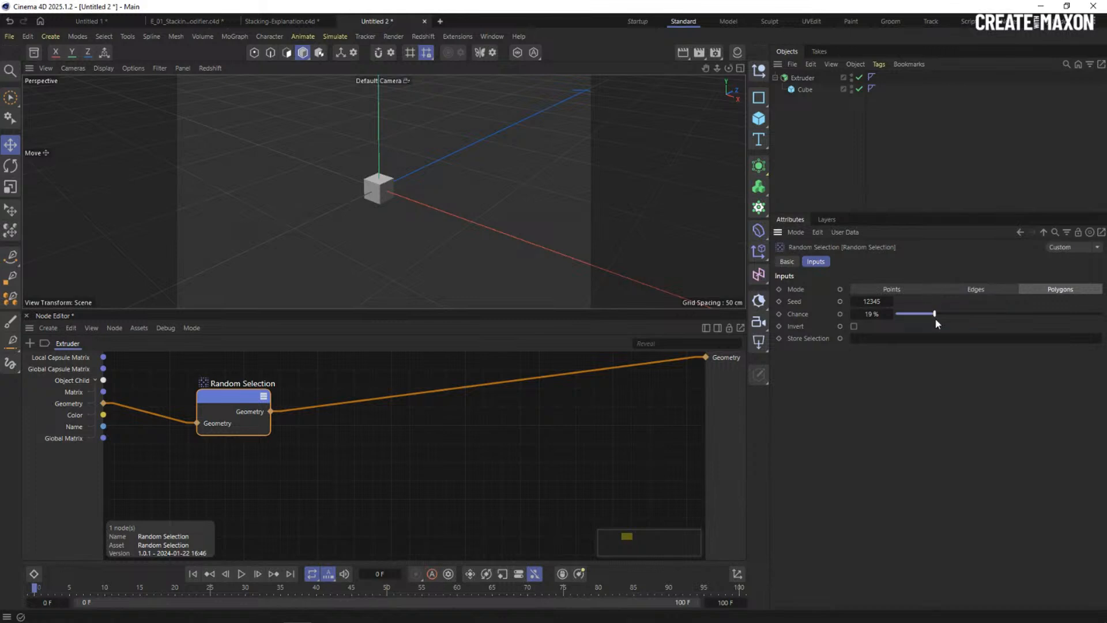
pyautogui.click(793, 312)
pyautogui.keyDown('alt'); pyautogui.moveTo(375, 174); pyautogui.dragTo(398, 184); pyautogui.keyUp('alt')
pyautogui.moveTo(233, 397); pyautogui.dragTo(222, 408)
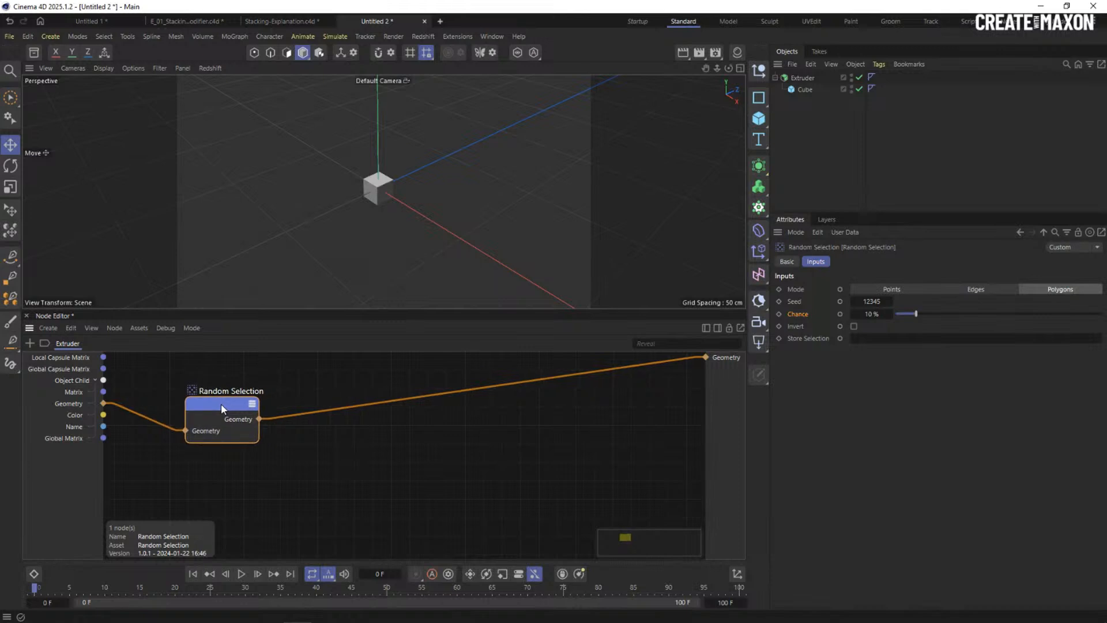
# Add an Extrude node and insert it on the connection between Random Selection and the Geometry output.
pyautogui.doubleClick(340, 452)
pyautogui.write('extr')
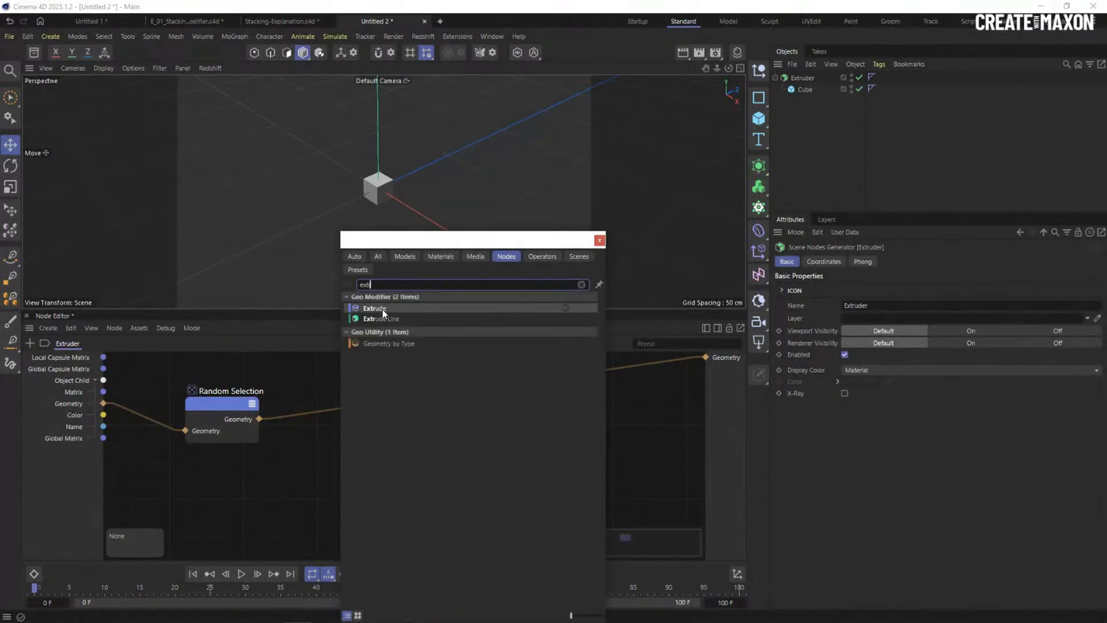
pyautogui.click(382, 309)
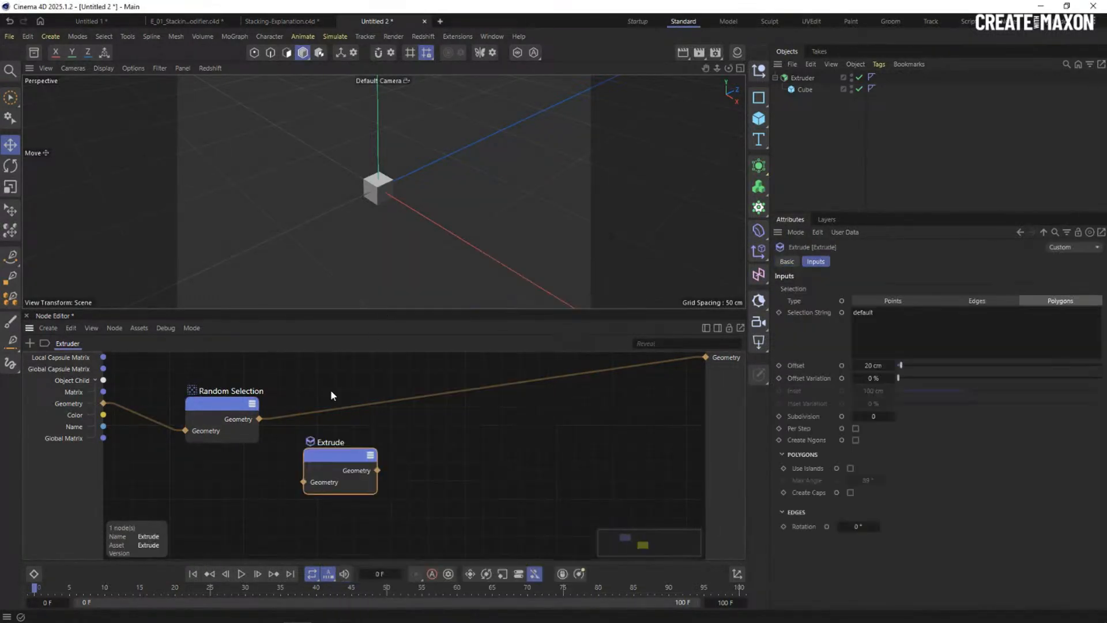
pyautogui.moveTo(322, 465); pyautogui.dragTo(375, 429)
pyautogui.moveTo(285, 415); pyautogui.dragTo(329, 408)
# Set the viewport display to Gouraud Shading (Lines) to show the extruded cube's polygon edges.
pyautogui.moveTo(396, 192)
pyautogui.keyDown('alt'); pyautogui.mouseDown()
pyautogui.moveTo(394, 229)
pyautogui.moveTo(390, 207)
pyautogui.mouseUp(); pyautogui.keyUp('alt')
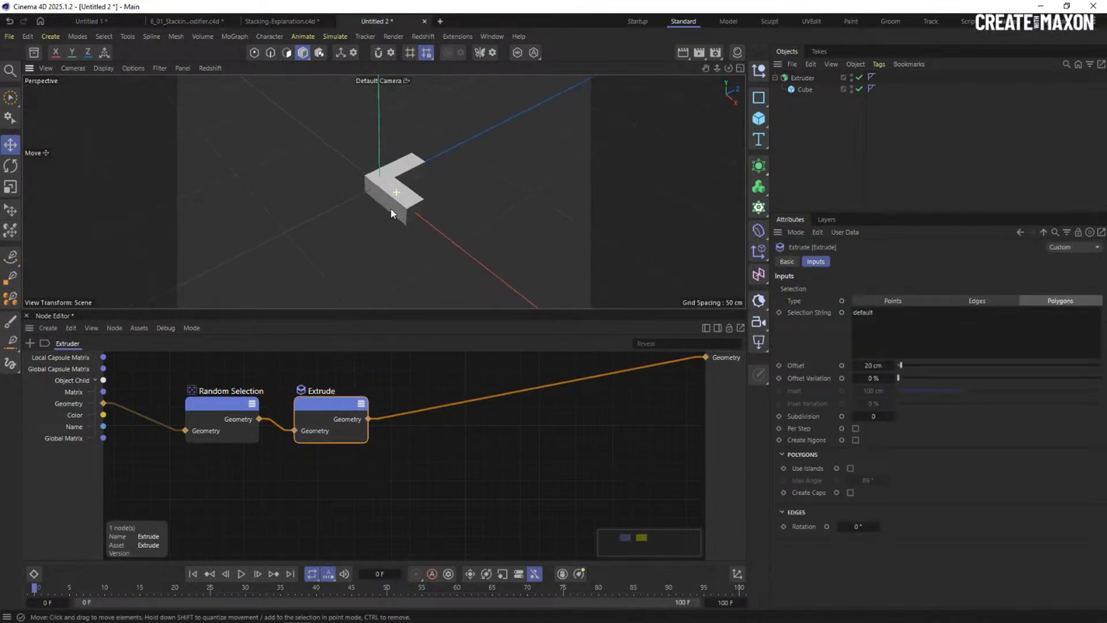
pyautogui.press('n')
pyautogui.press('b')
pyautogui.keyDown('alt'); pyautogui.moveTo(396, 186); pyautogui.dragTo(406, 178, button='right'); pyautogui.keyUp('alt')
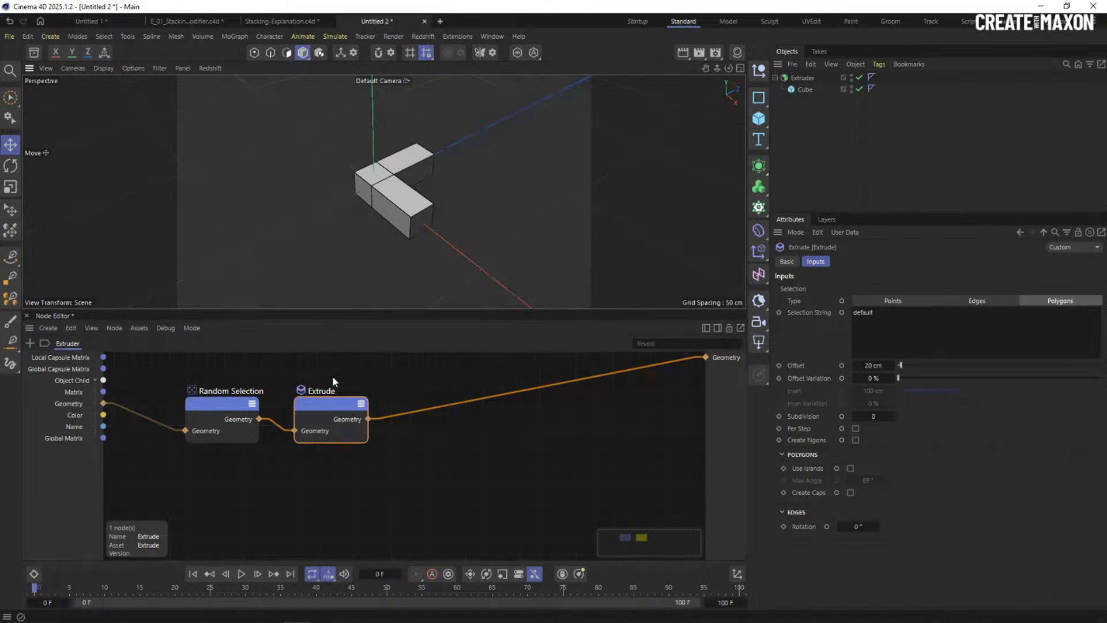
# Set the Extrude node's offset to 10 cm and move the node closer to Random Selection.
pyautogui.doubleClick(865, 365)
pyautogui.write('10')
pyautogui.press('Return')
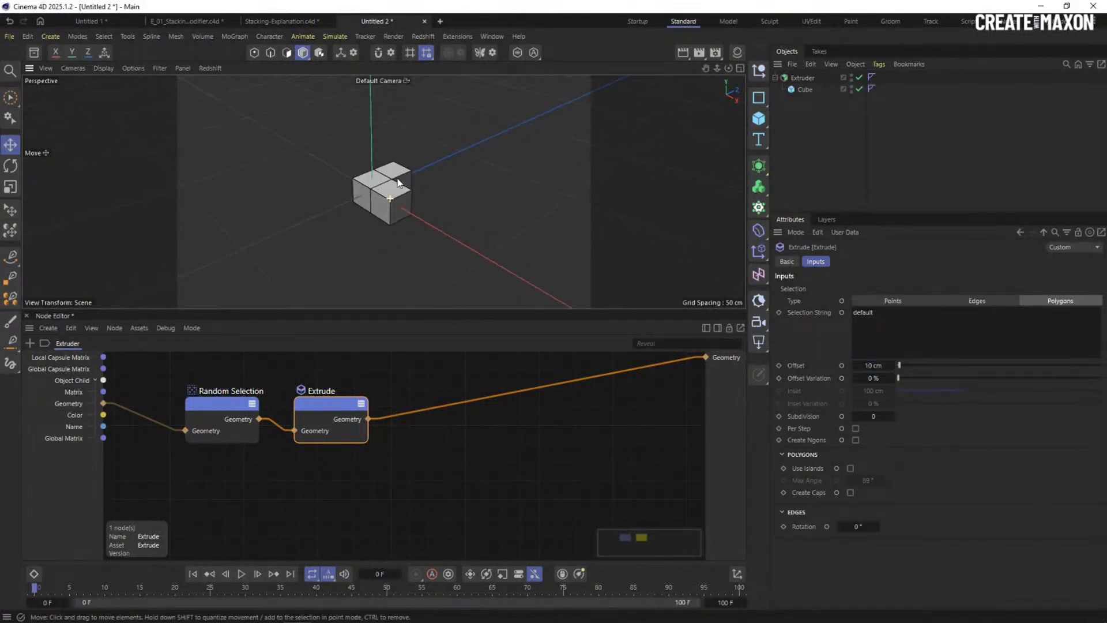
pyautogui.moveTo(325, 406); pyautogui.dragTo(313, 407)
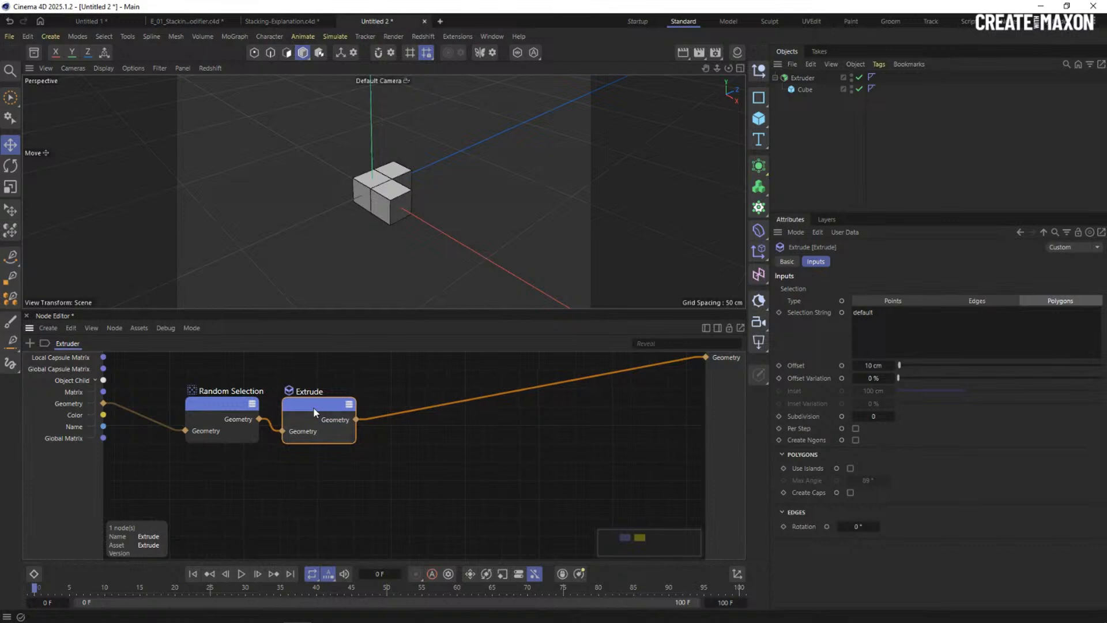
# Duplicate the Random Selection and Extrude pair and connect the copy between the first Extrude and the graph's Geometry output.
pyautogui.moveTo(351, 373); pyautogui.dragTo(188, 445)
pyautogui.scroll(-2, 293, 418)
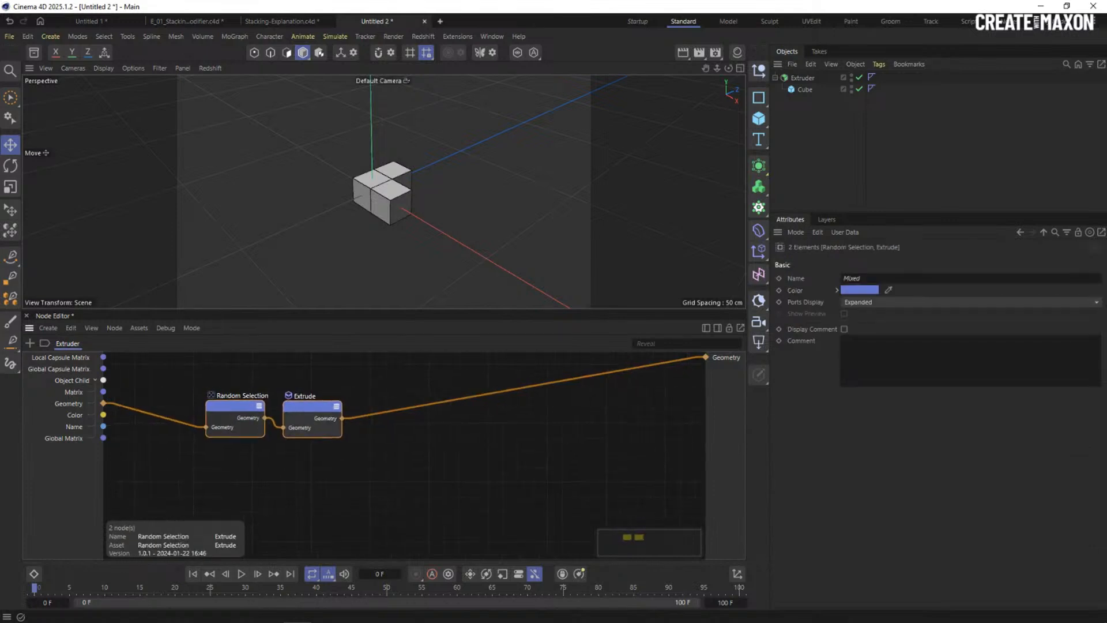
pyautogui.moveTo(311, 363); pyautogui.dragTo(370, 448)
pyautogui.moveTo(310, 414); pyautogui.dragTo(345, 471)
pyautogui.doubleClick(449, 456)
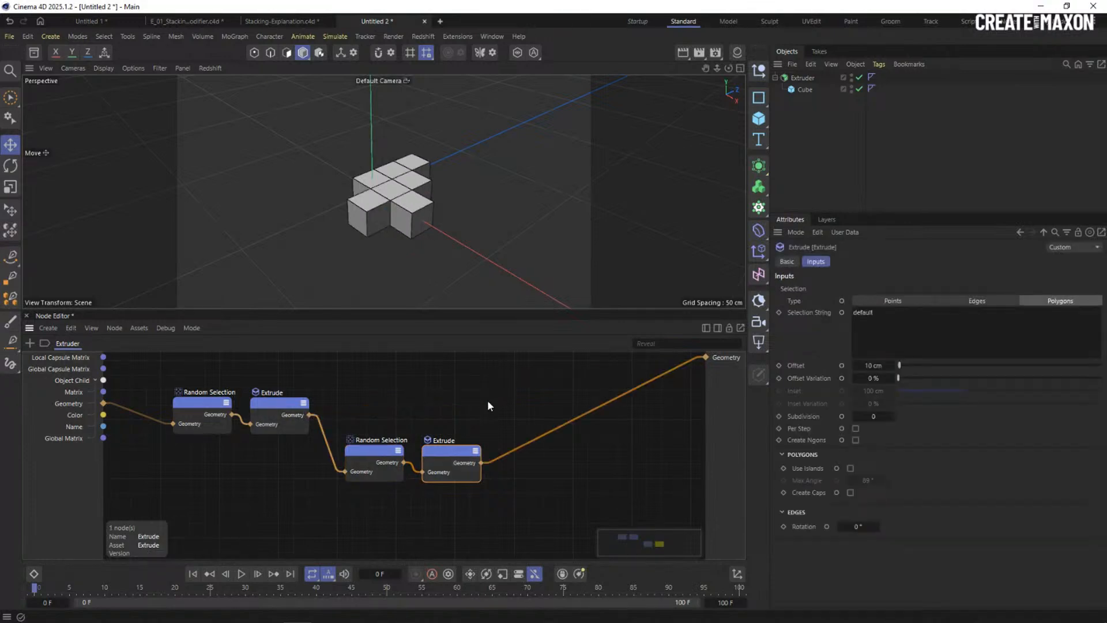
# Duplicate the second Random Selection and Extrude pair as a third stage and connect it between the second Extrude and the Geometry output.
pyautogui.moveTo(511, 415); pyautogui.dragTo(446, 397, button='middle')
pyautogui.moveTo(448, 398); pyautogui.dragTo(299, 477)
pyautogui.keyDown('ctrl'); pyautogui.moveTo(305, 439); pyautogui.dragTo(490, 481); pyautogui.keyUp('ctrl')
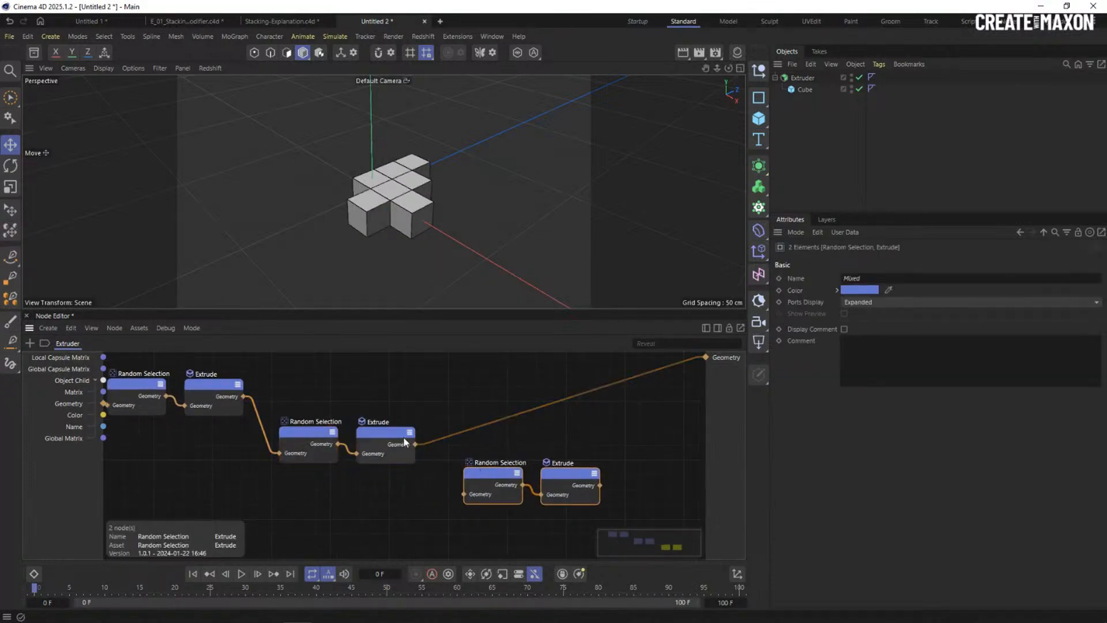
pyautogui.moveTo(413, 444); pyautogui.dragTo(465, 494)
pyautogui.click(563, 479)
pyautogui.moveTo(599, 484); pyautogui.dragTo(705, 357)
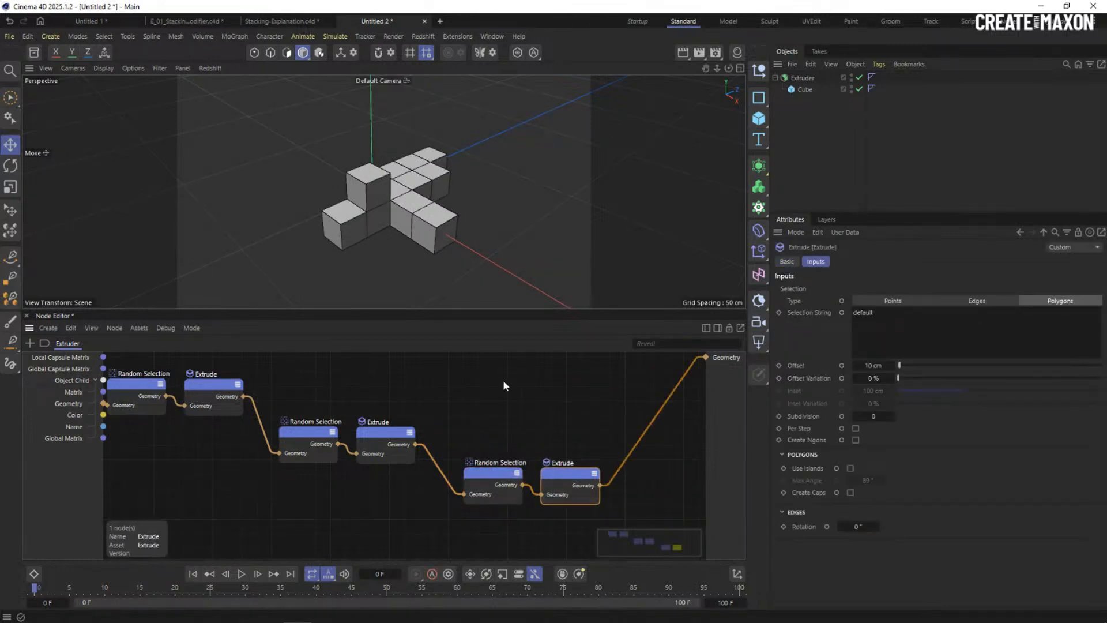
pyautogui.moveTo(470, 412); pyautogui.dragTo(487, 412, button='middle')
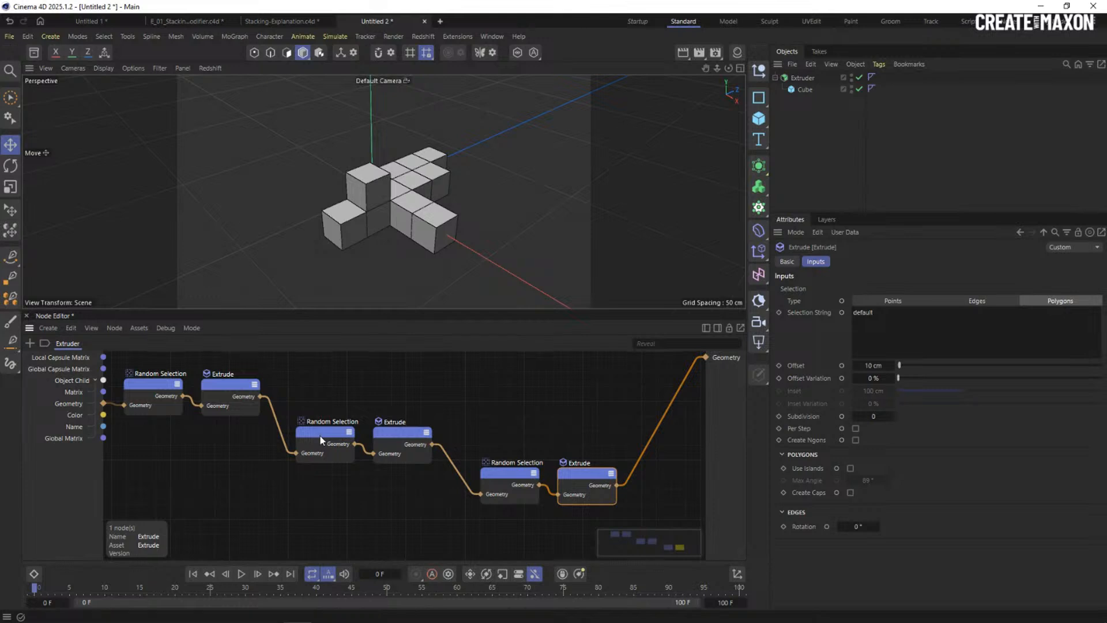
# Route the first, second and third Extrude nodes to the Geometry output in turn to compare the extrusion stages.
pyautogui.click(234, 388)
pyautogui.hotkey('alt', 'o')
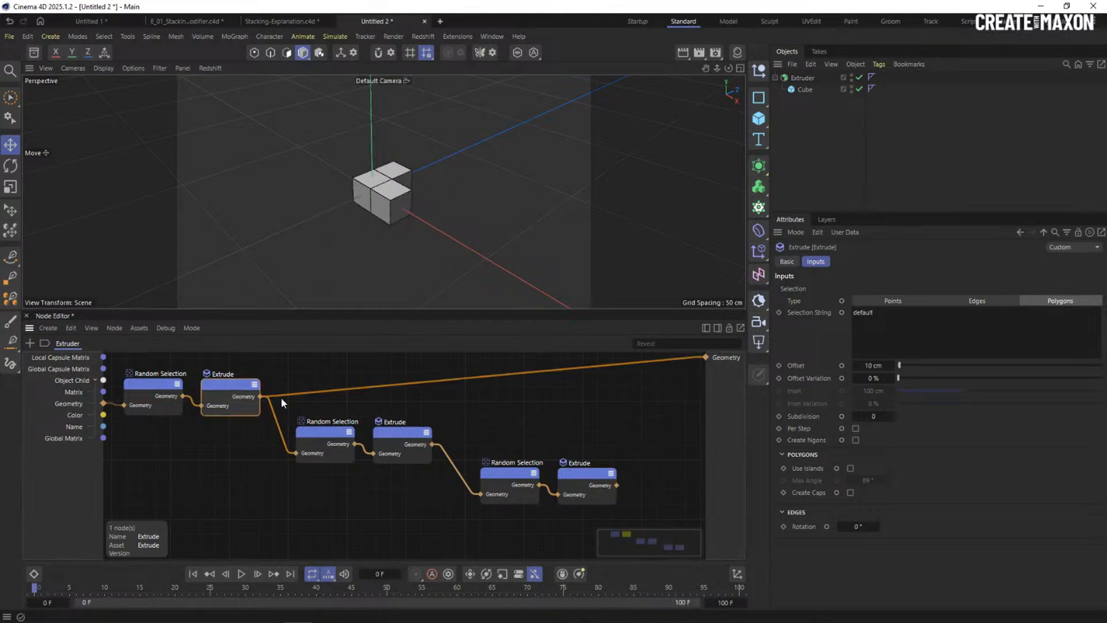
pyautogui.click(406, 437)
pyautogui.hotkey('alt', 'o')
pyautogui.click(585, 473)
pyautogui.hotkey('alt', 'o')
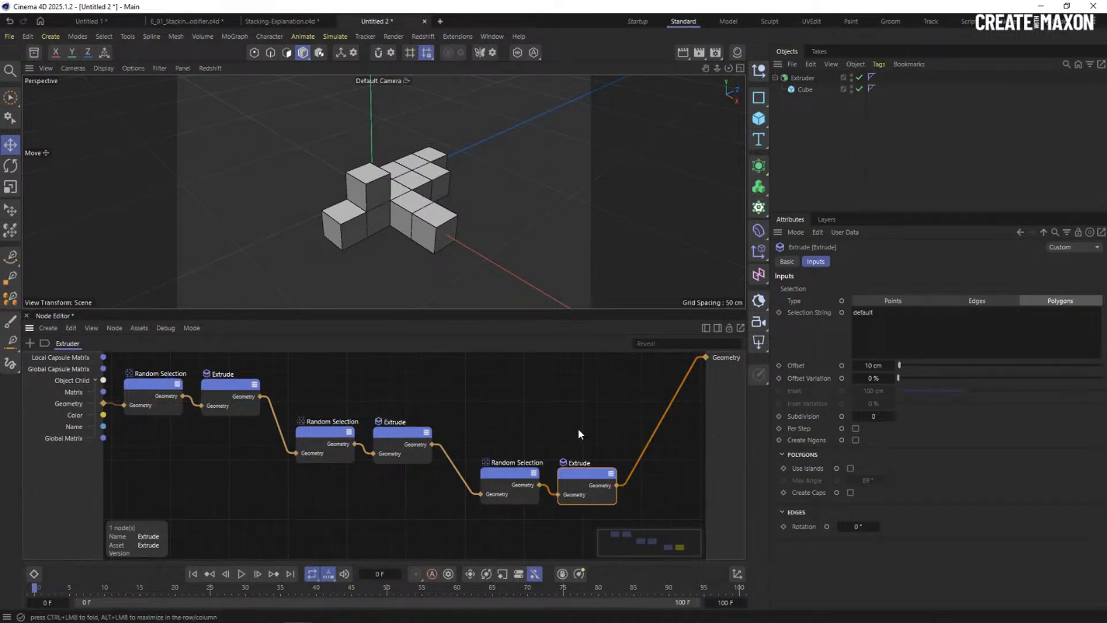
pyautogui.scroll(-1, 578, 429)
pyautogui.moveTo(578, 429); pyautogui.dragTo(559, 425, button='middle')
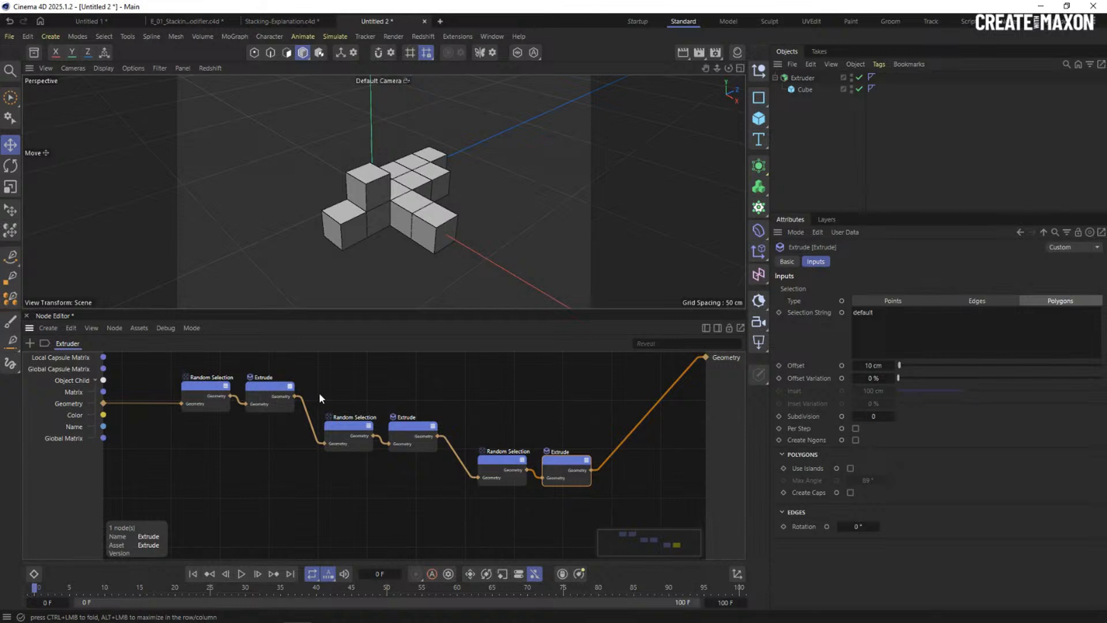
pyautogui.click(212, 385)
pyautogui.click(259, 393)
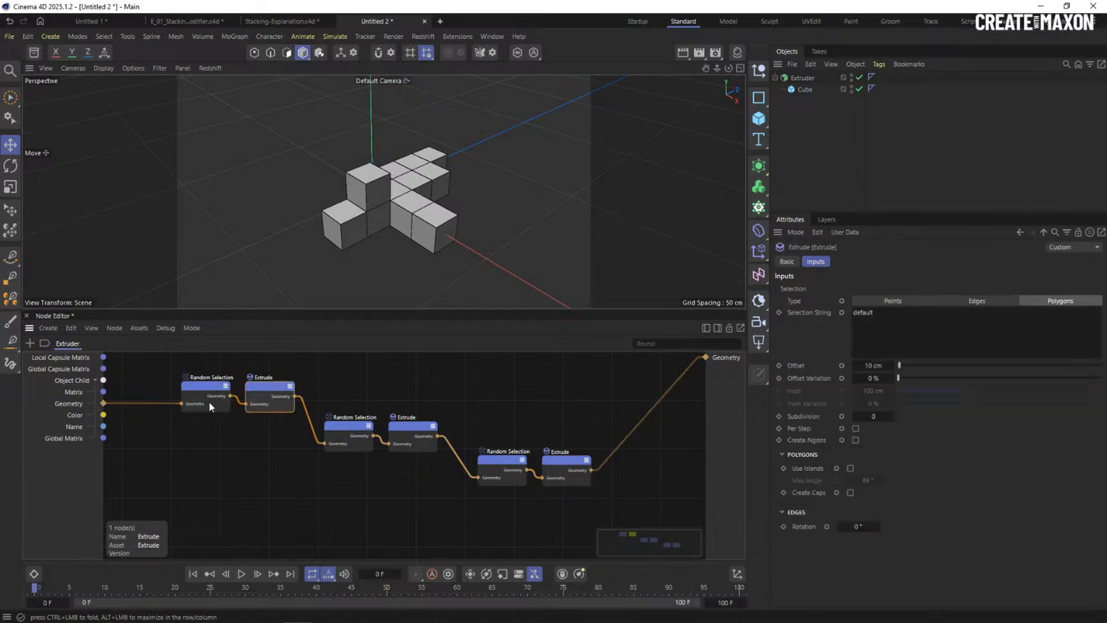
pyautogui.click(300, 429)
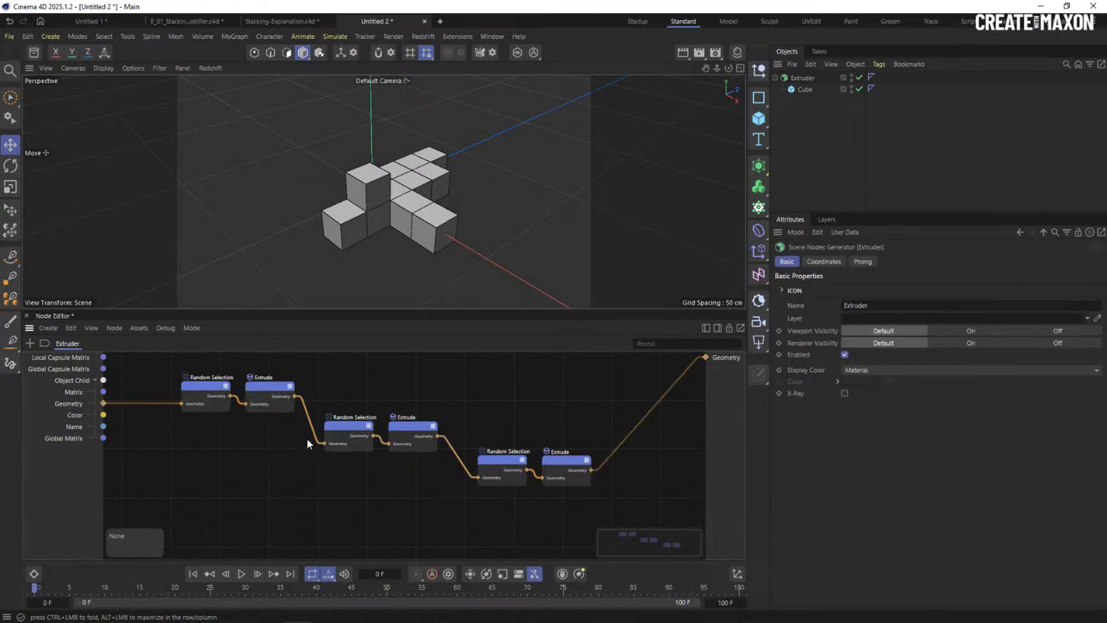
# Enlarge the Node Editor and add a Memory node above the chain of Random Selection and Extrude nodes.
pyautogui.moveTo(339, 310); pyautogui.dragTo(346, 247)
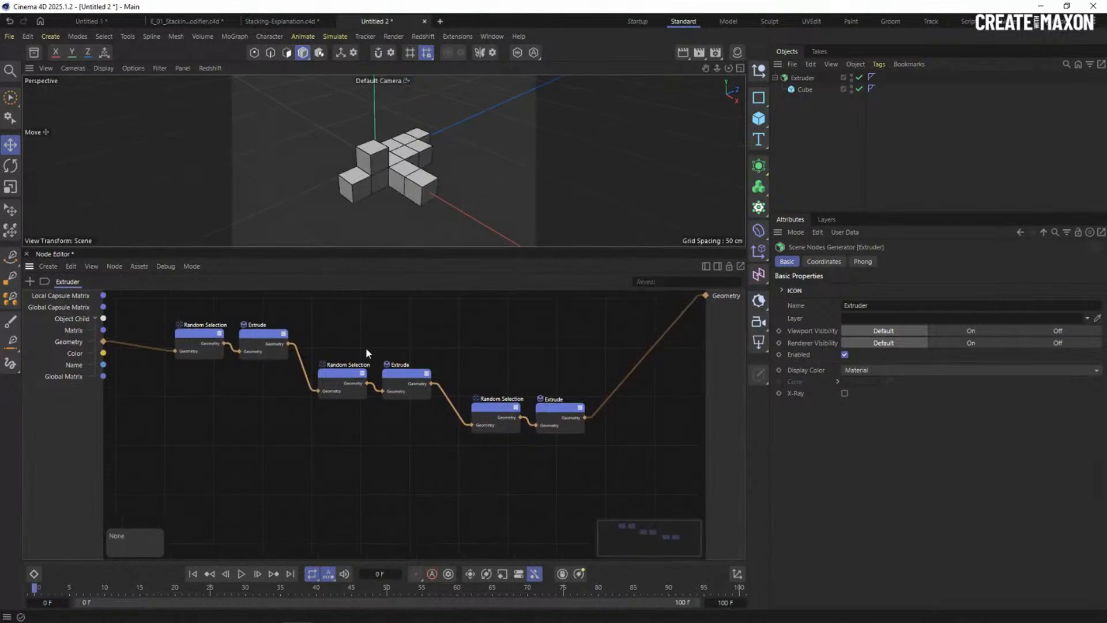
pyautogui.doubleClick(438, 324)
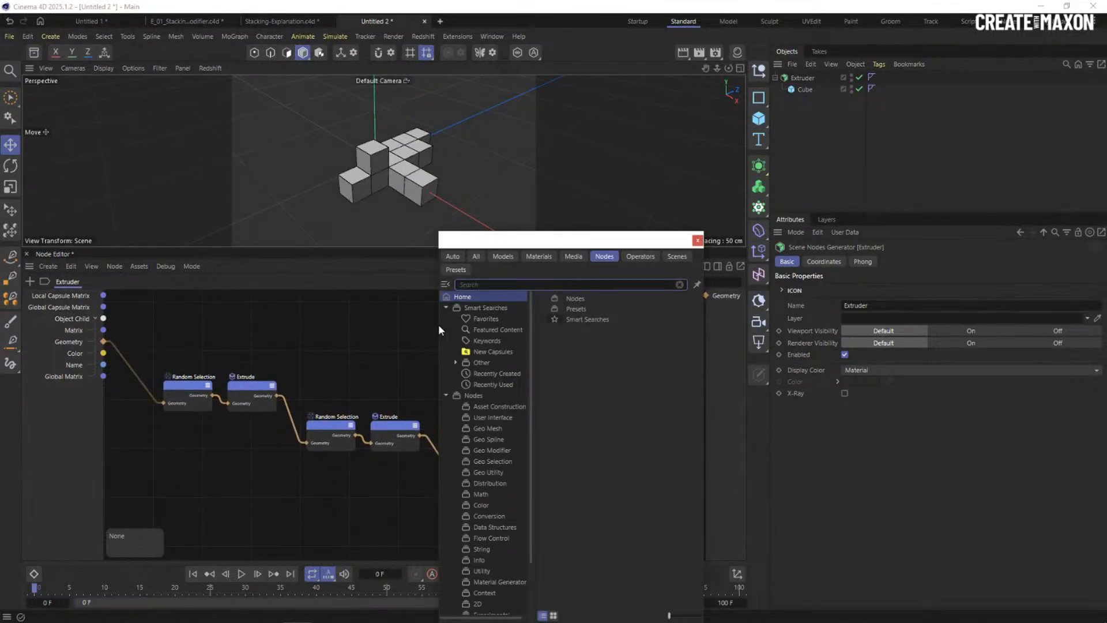
pyautogui.write('memo')
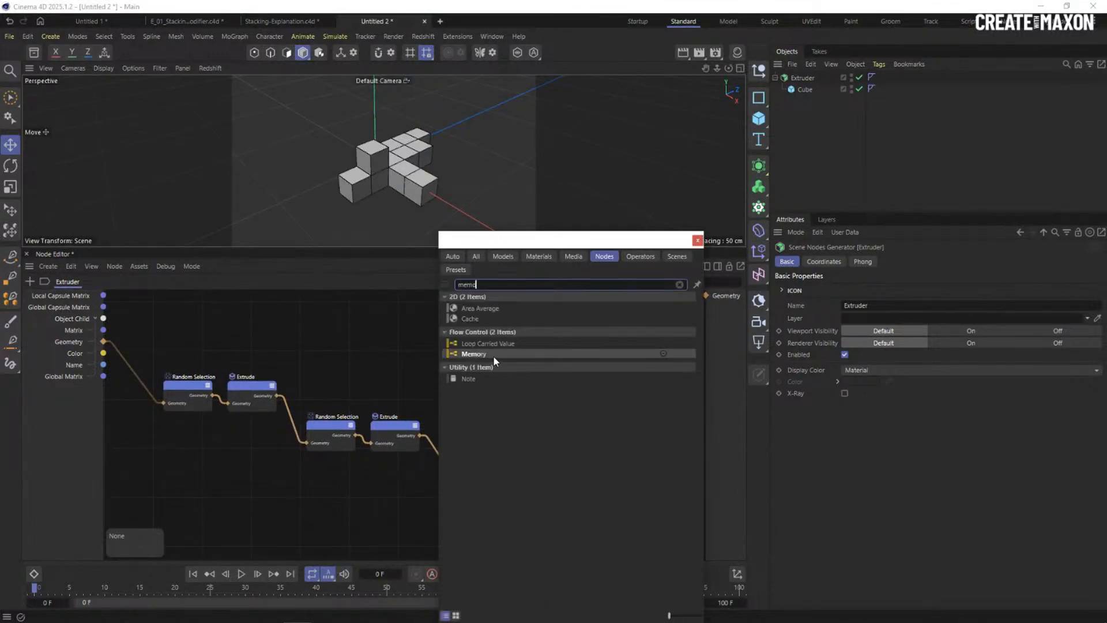
pyautogui.doubleClick(494, 353)
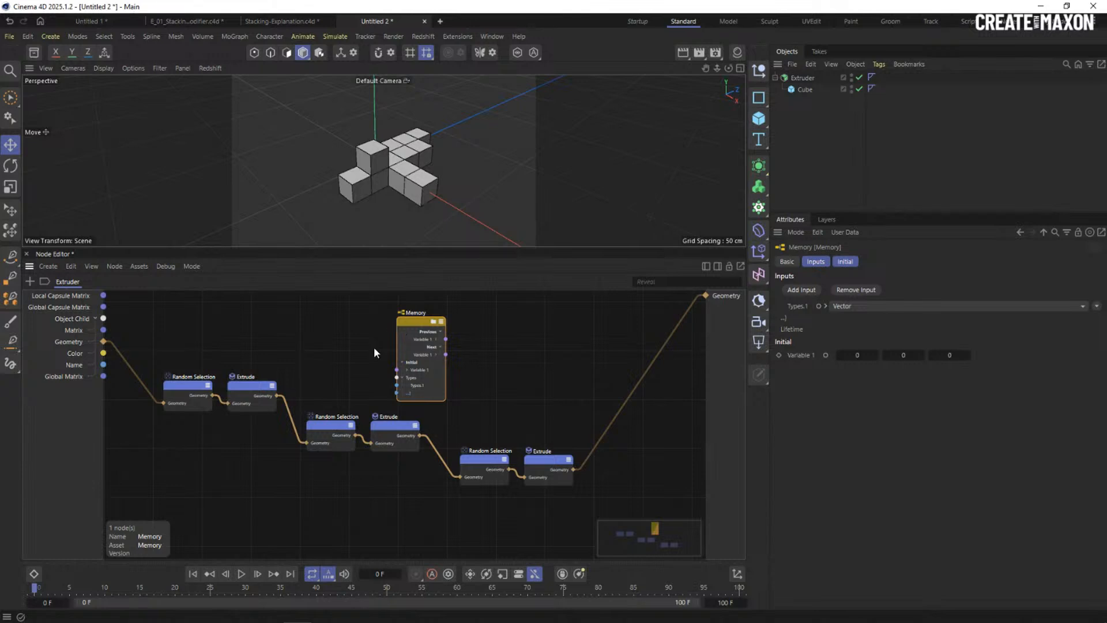
pyautogui.scroll(4, 351, 361)
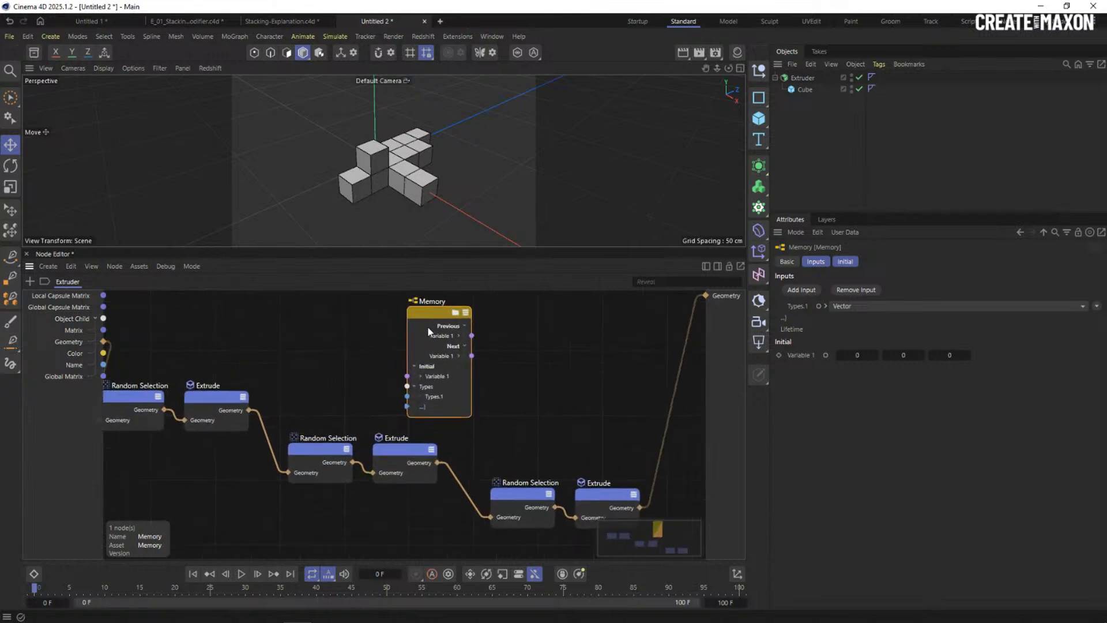
# Add a Loop Carried Value node beside the Memory node.
pyautogui.click(345, 365)
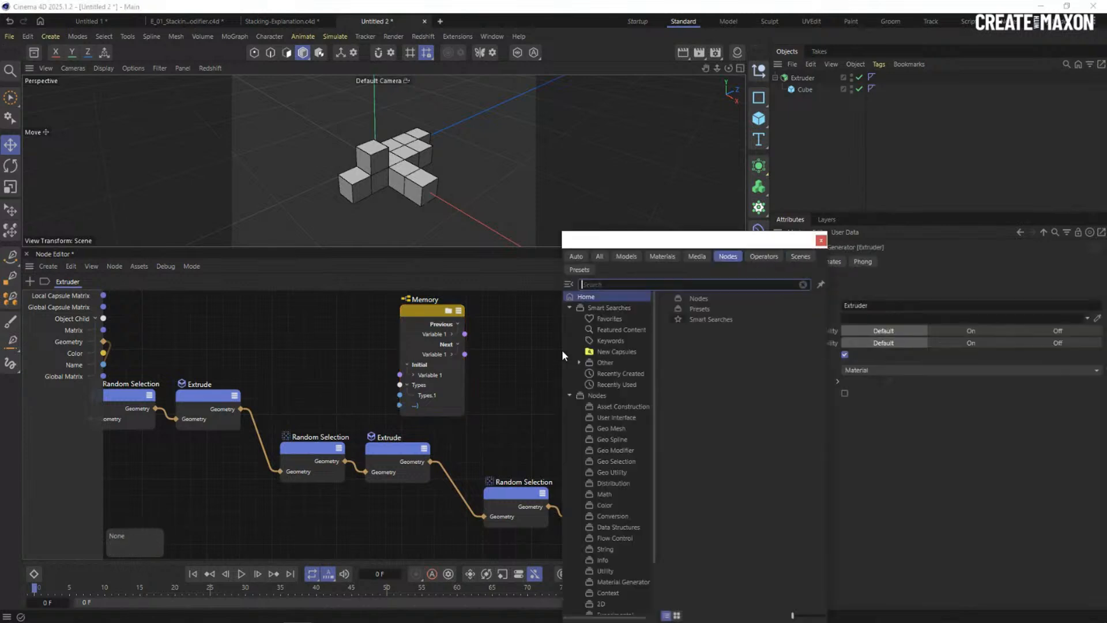
pyautogui.doubleClick(561, 349)
pyautogui.write('loo')
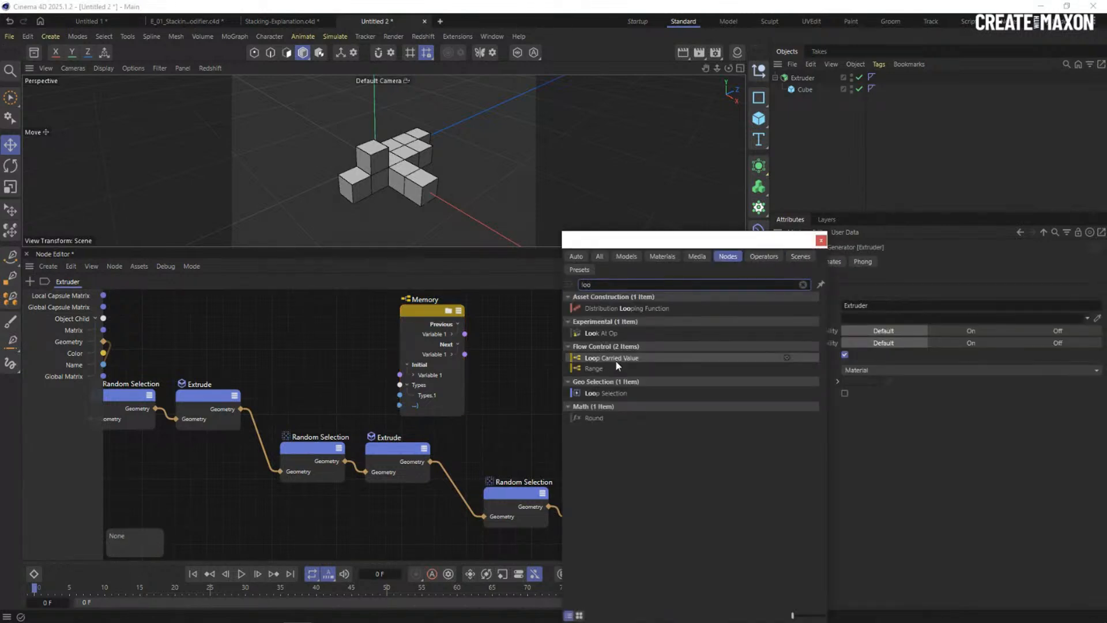
pyautogui.doubleClick(617, 359)
pyautogui.moveTo(564, 349); pyautogui.dragTo(546, 331)
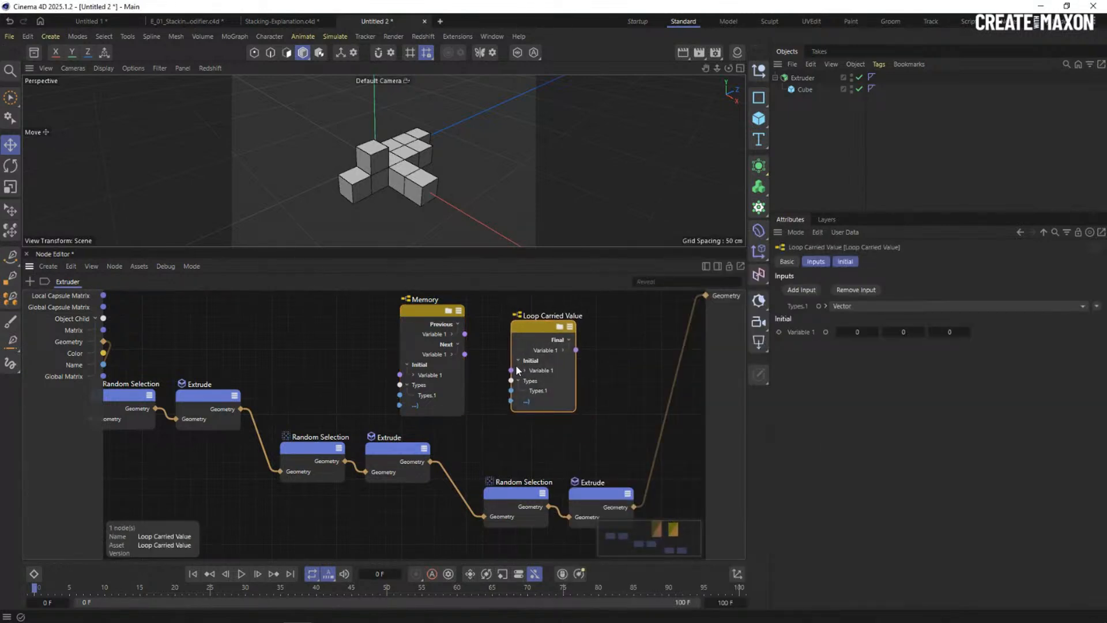
# Examine the Memory node's Previous, Next and Initial ports alongside the Loop Carried Value node's Final and Initial ports.
pyautogui.scroll(2, 516, 370)
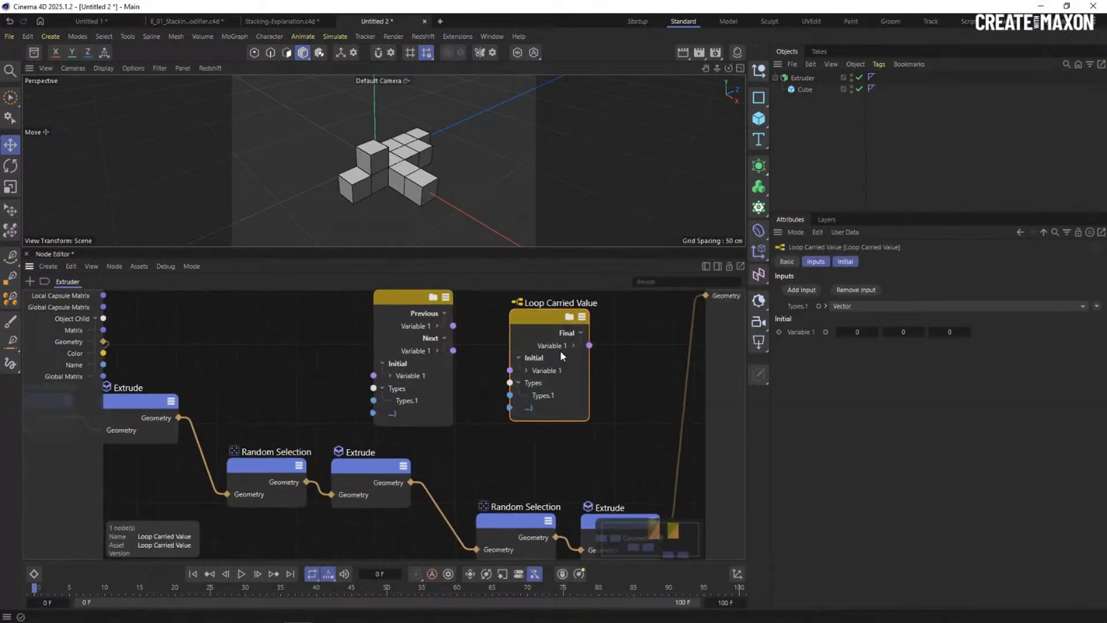
pyautogui.click(531, 410)
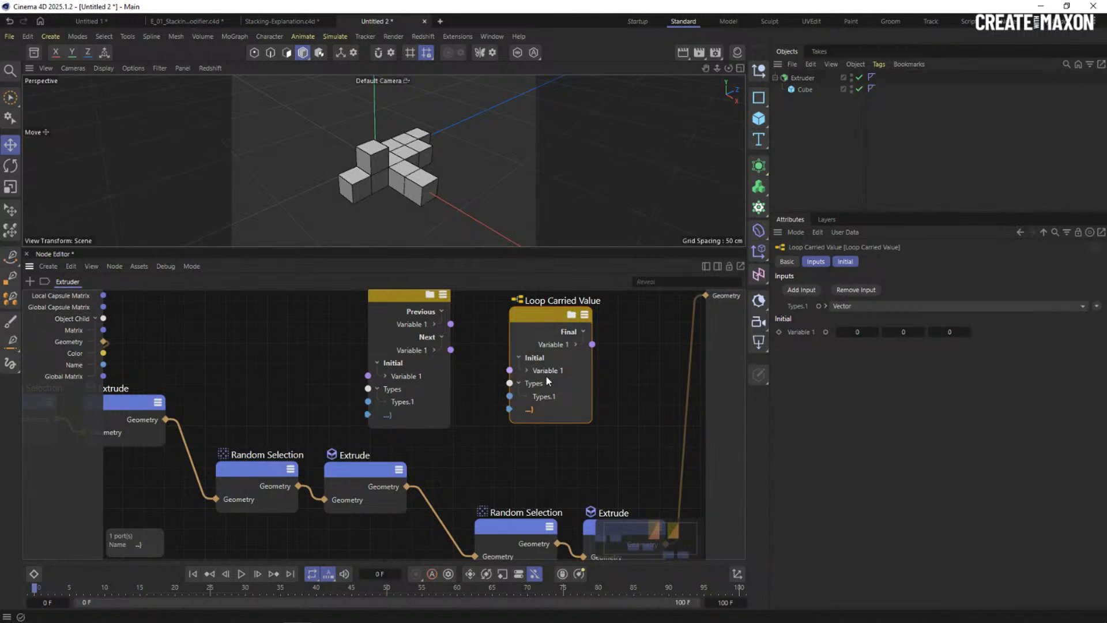
pyautogui.scroll(-1, 486, 377)
pyautogui.moveTo(485, 381); pyautogui.dragTo(517, 398, button='middle')
pyautogui.moveTo(437, 319); pyautogui.dragTo(422, 317)
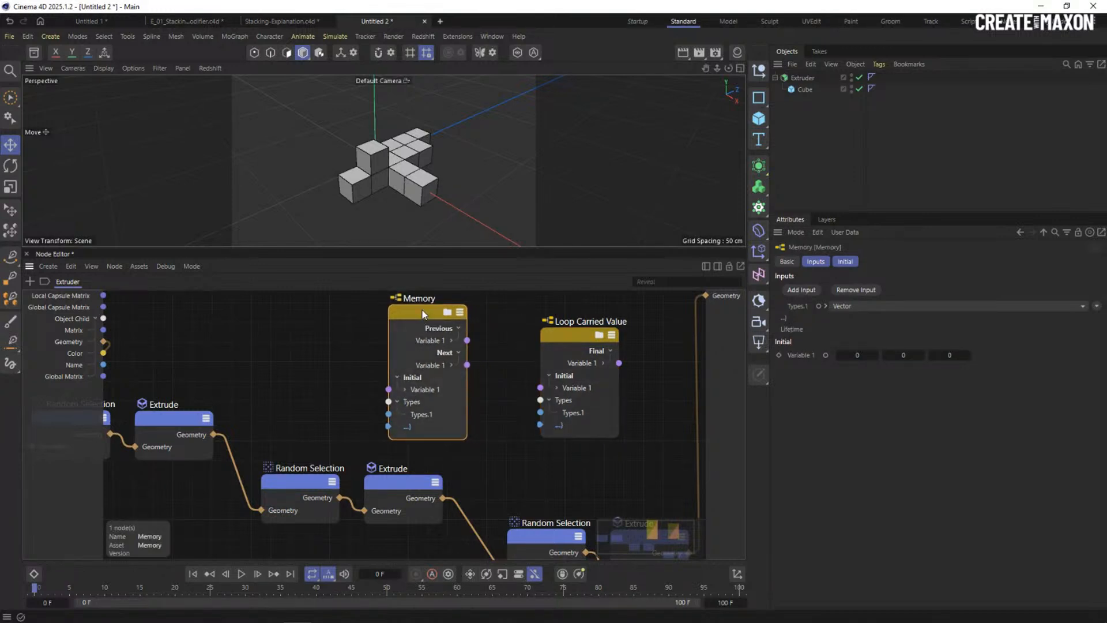
pyautogui.moveTo(417, 310); pyautogui.dragTo(414, 309)
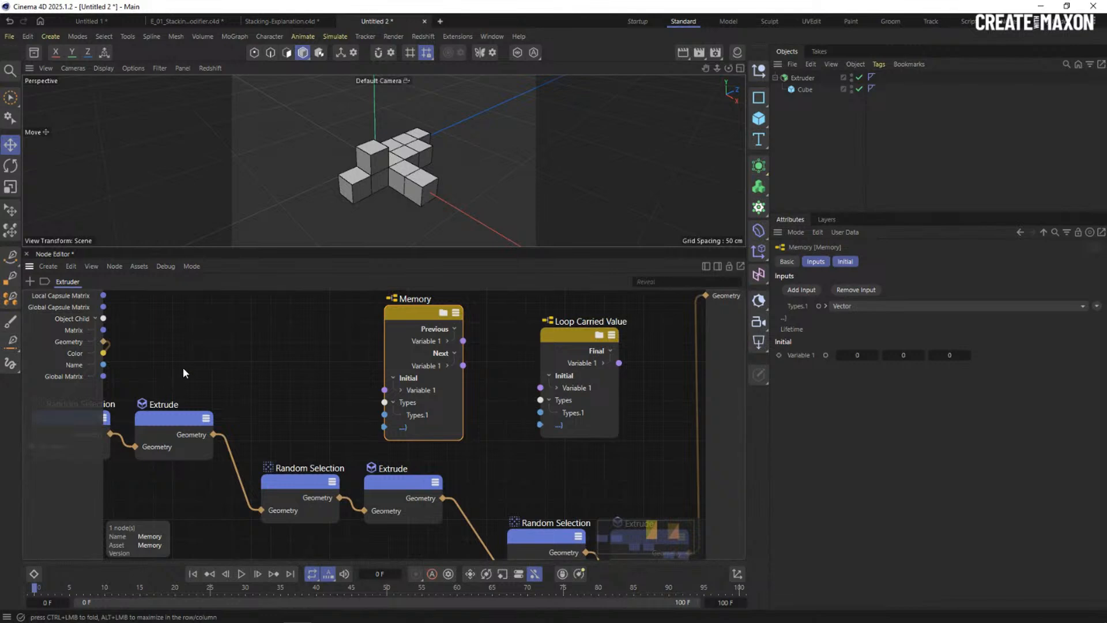
pyautogui.scroll(1, 432, 351)
pyautogui.scroll(2, 433, 352)
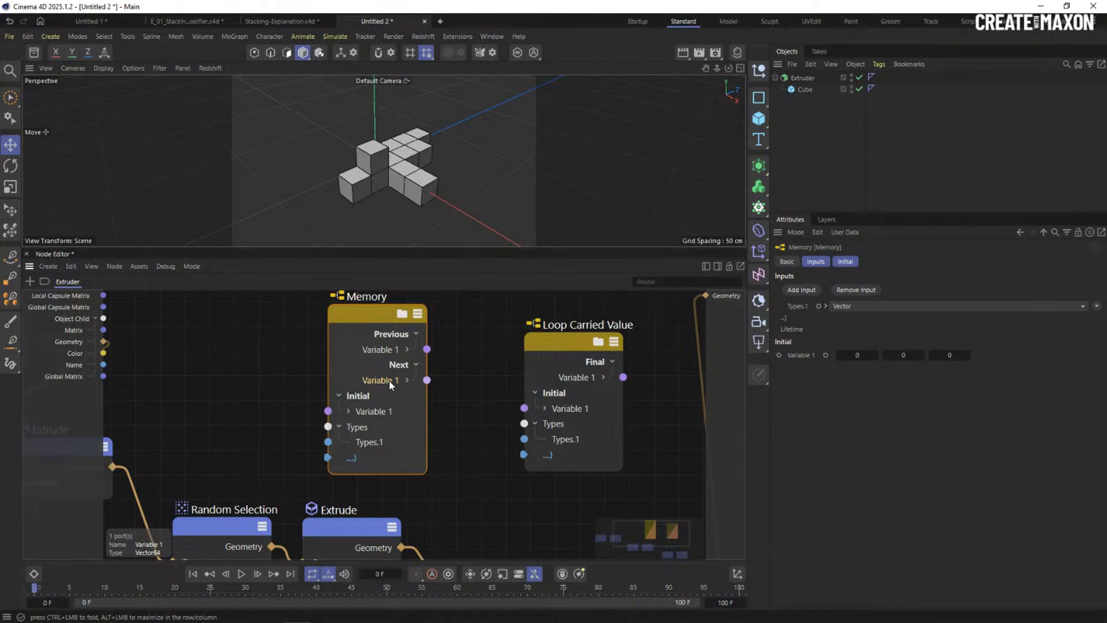
pyautogui.click(396, 349)
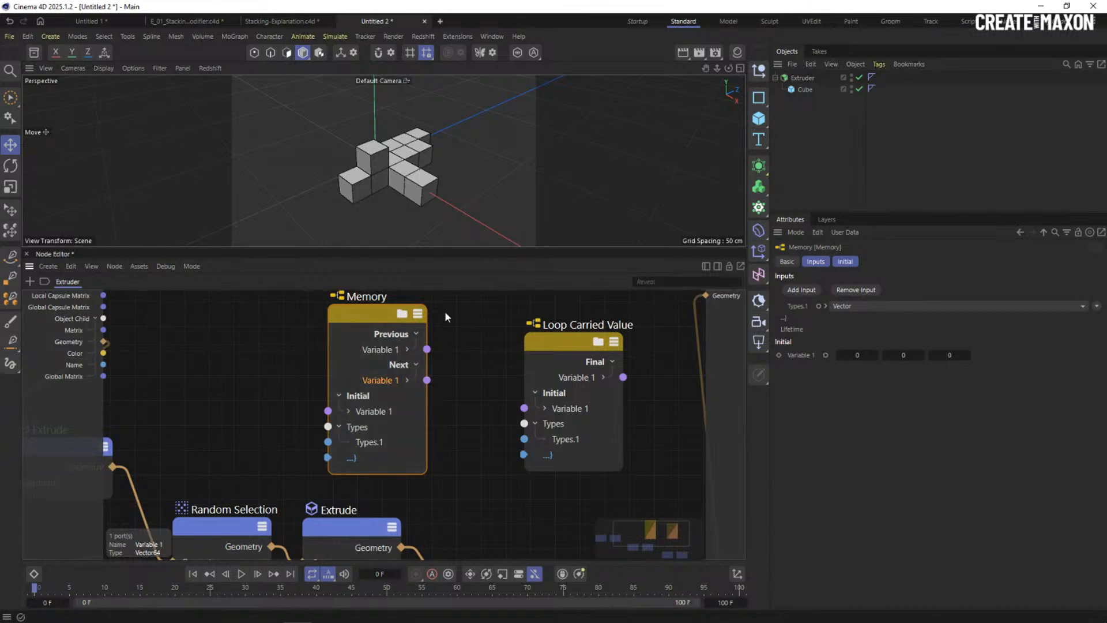
pyautogui.click(478, 372)
pyautogui.scroll(-5, 463, 419)
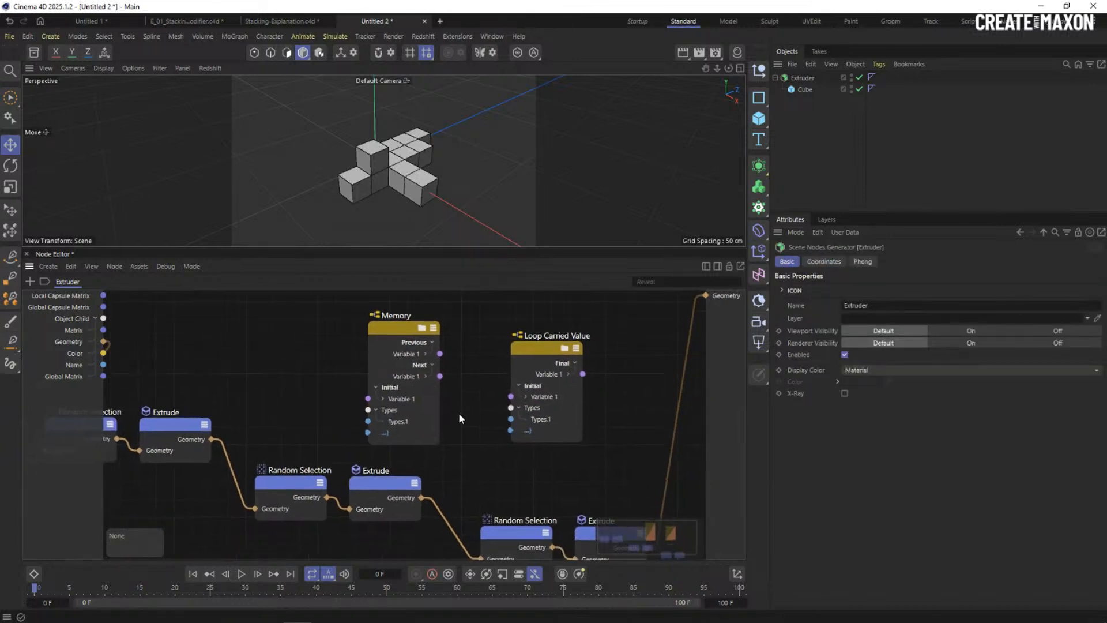
pyautogui.scroll(-2, 390, 368)
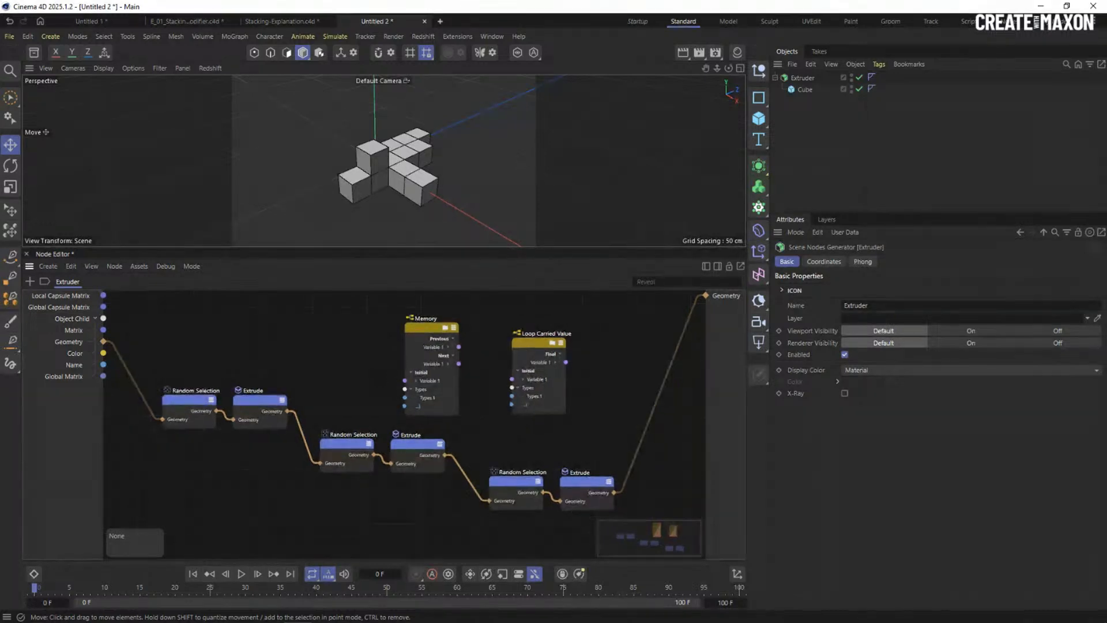
# Delete the Loop Carried Value node from the graph.
pyautogui.moveTo(488, 344); pyautogui.dragTo(510, 345)
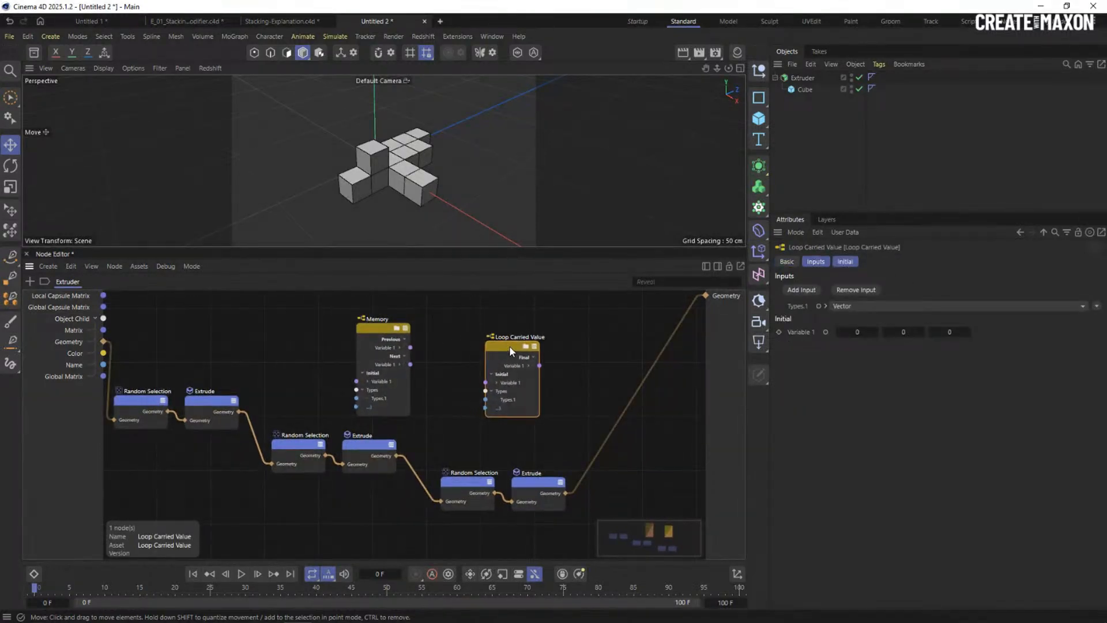
pyautogui.press('Delete')
pyautogui.moveTo(479, 389); pyautogui.dragTo(545, 388, button='middle')
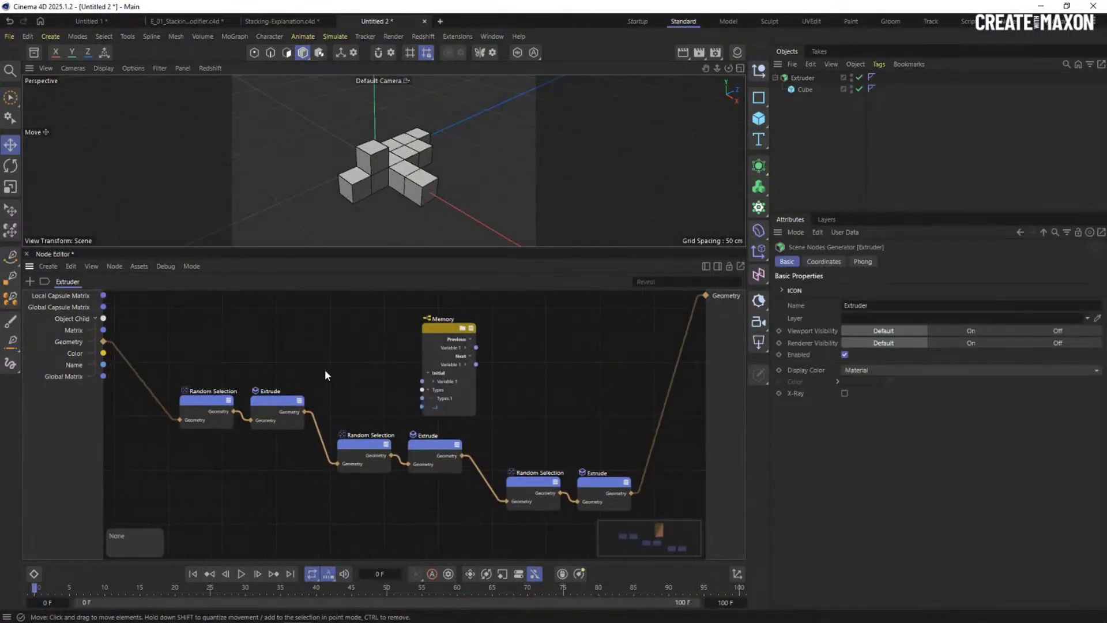
# Move the Memory node closer to the first Random Selection and Extrude pair and select its Initial Variable 1 port.
pyautogui.moveTo(290, 347); pyautogui.dragTo(203, 440)
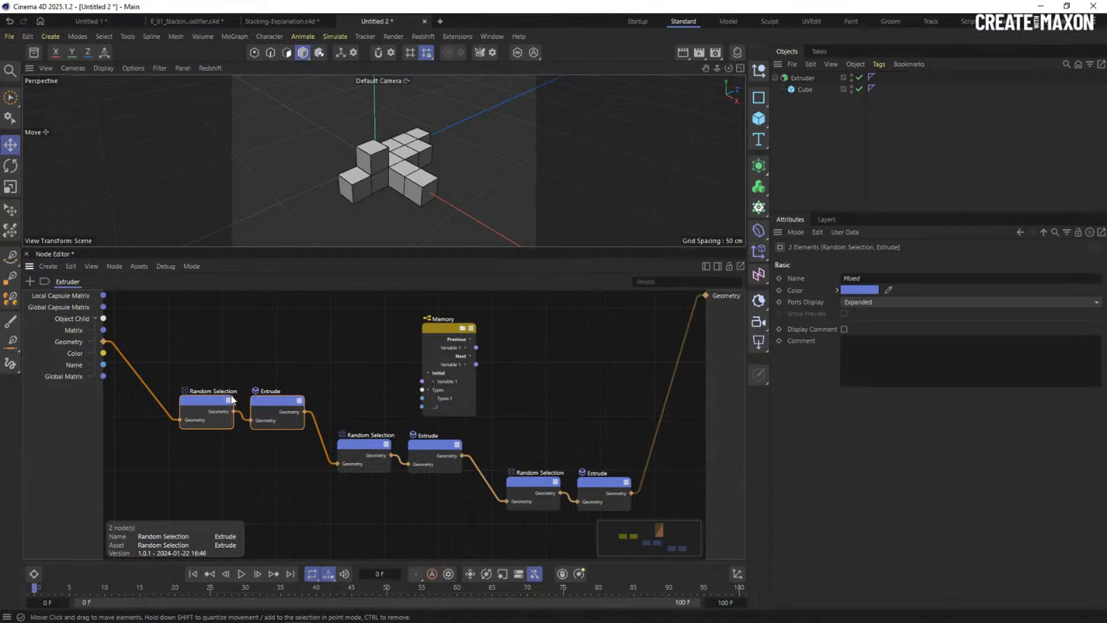
pyautogui.moveTo(441, 330); pyautogui.dragTo(389, 324)
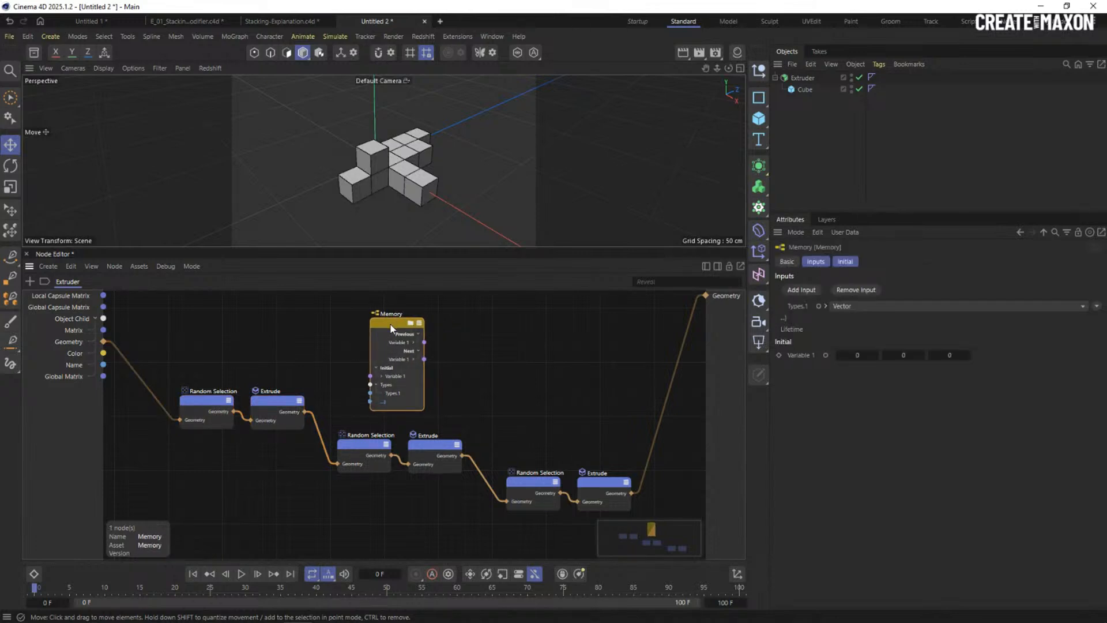
pyautogui.scroll(2, 395, 327)
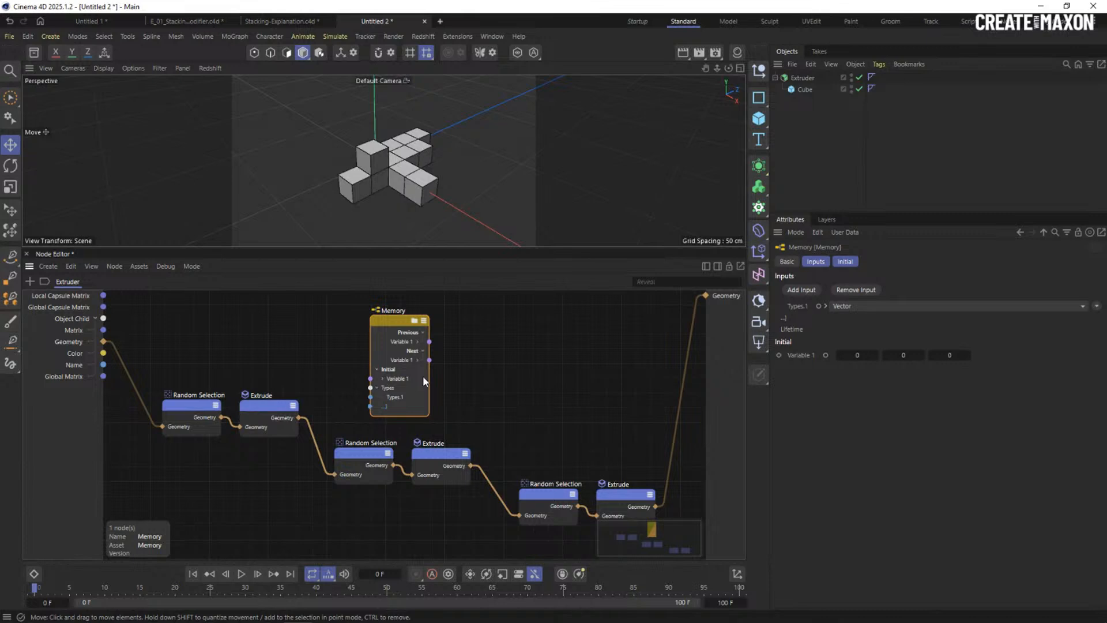
pyautogui.scroll(3, 407, 375)
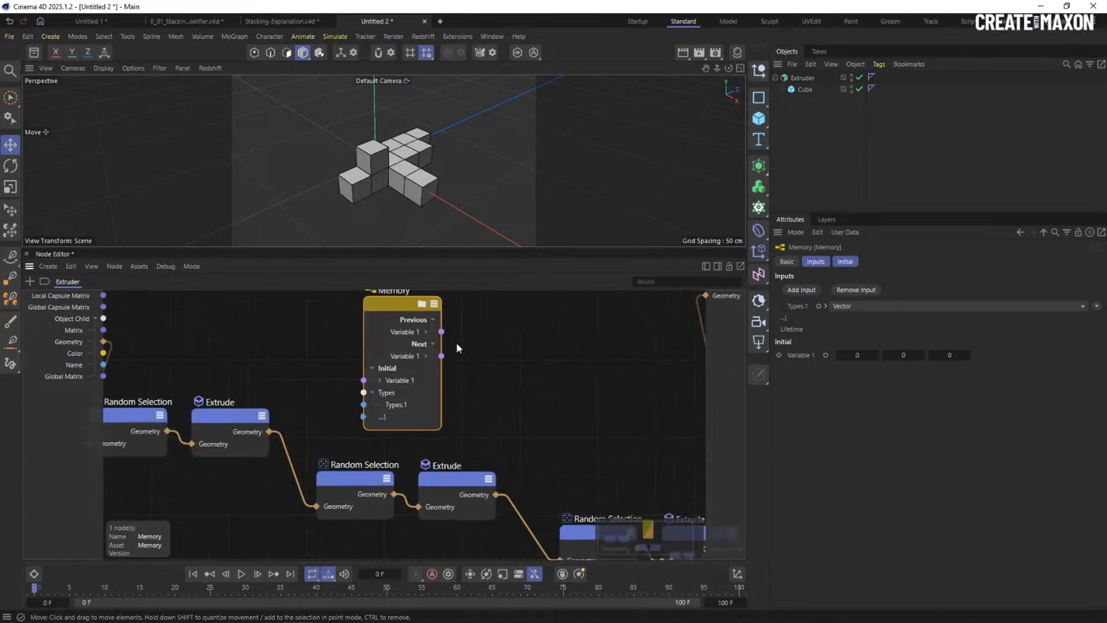
pyautogui.click(399, 382)
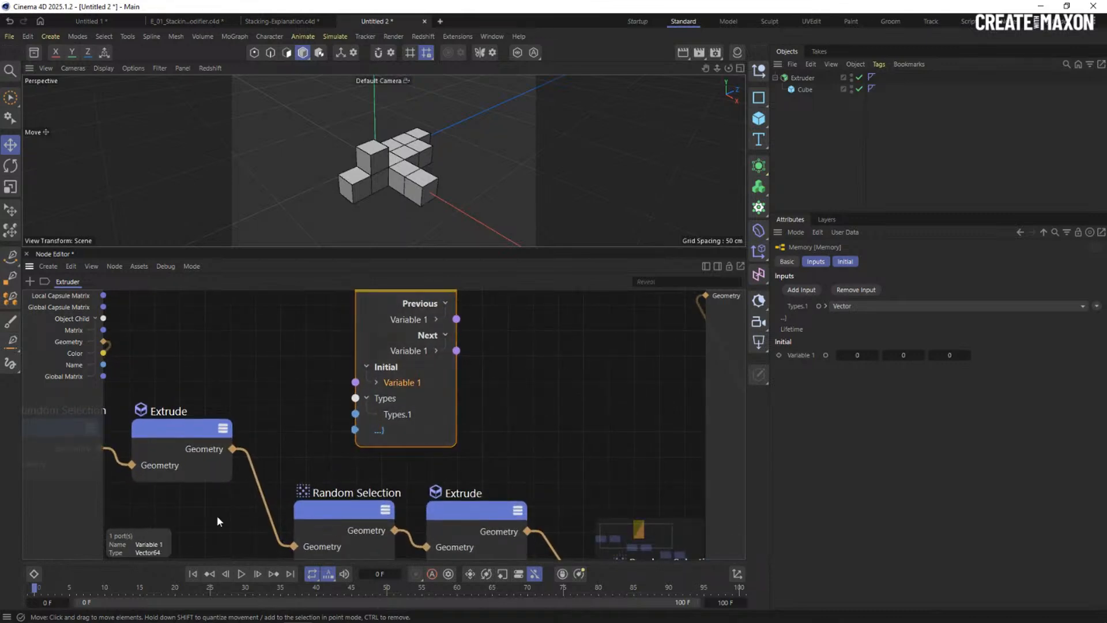
# Set the Memory node's Types.1 to GeometryObject and feed the child cube's Geometry into its Initial Variable 1.
pyautogui.click(900, 309)
pyautogui.click(914, 392)
pyautogui.scroll(-1, 498, 384)
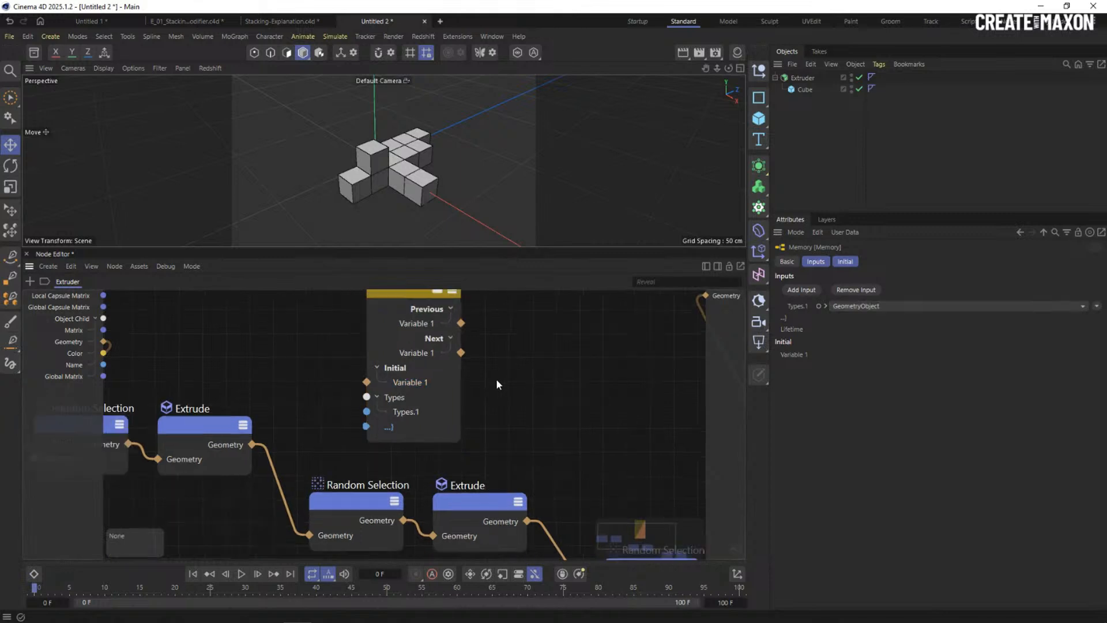
pyautogui.scroll(-3, 498, 384)
pyautogui.moveTo(104, 342); pyautogui.dragTo(370, 384)
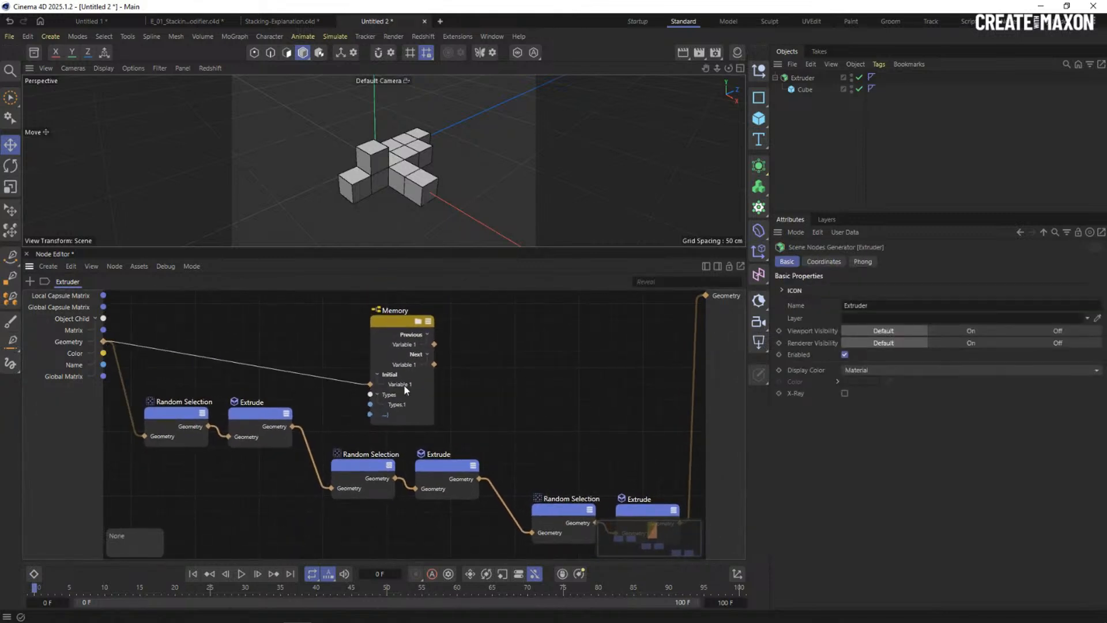
pyautogui.moveTo(393, 325); pyautogui.dragTo(381, 324)
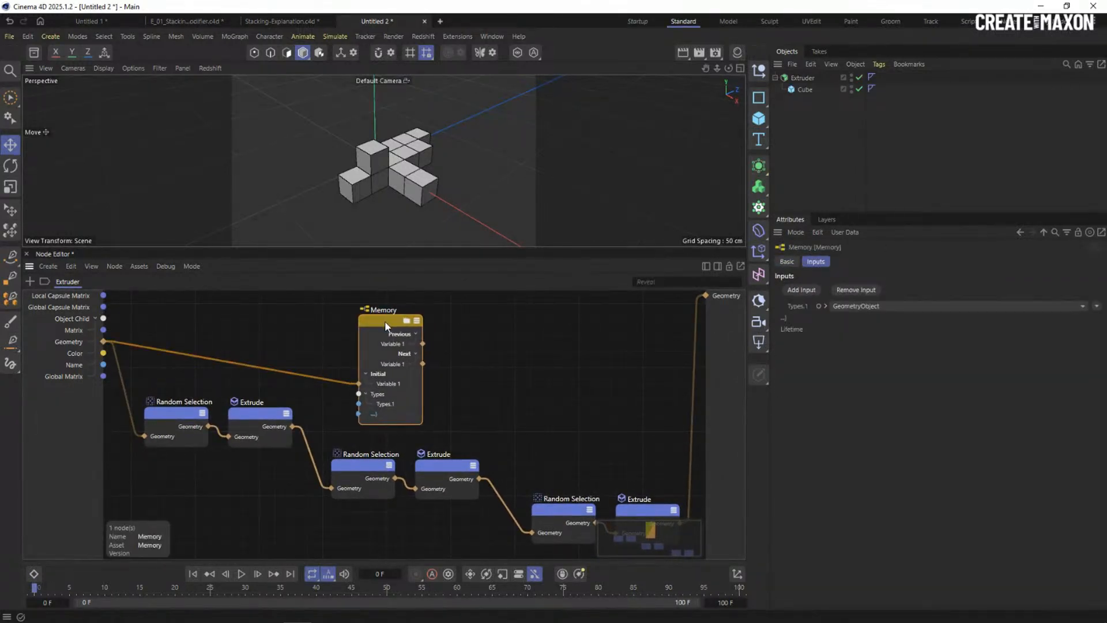
# Paste the copied Random Selection and Extrude pair inside the Memory node and position it between the Previous and Next ports.
pyautogui.doubleClick(385, 325)
pyautogui.hotkey('ctrl', 'v')
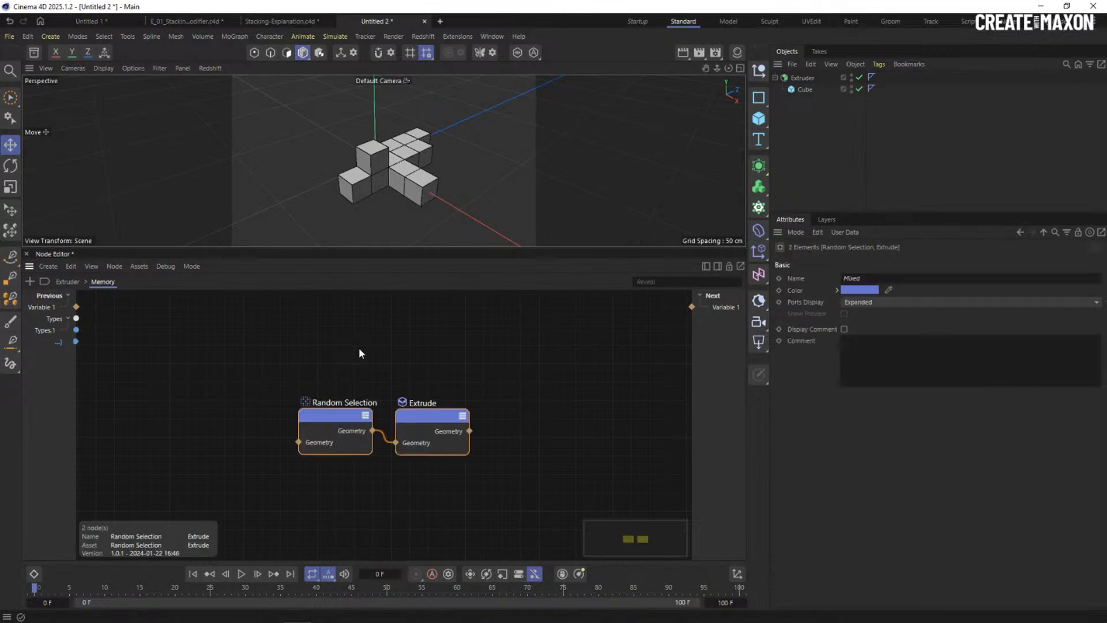
pyautogui.click(262, 367)
pyautogui.moveTo(301, 383); pyautogui.dragTo(470, 448)
pyautogui.moveTo(333, 415); pyautogui.dragTo(305, 375)
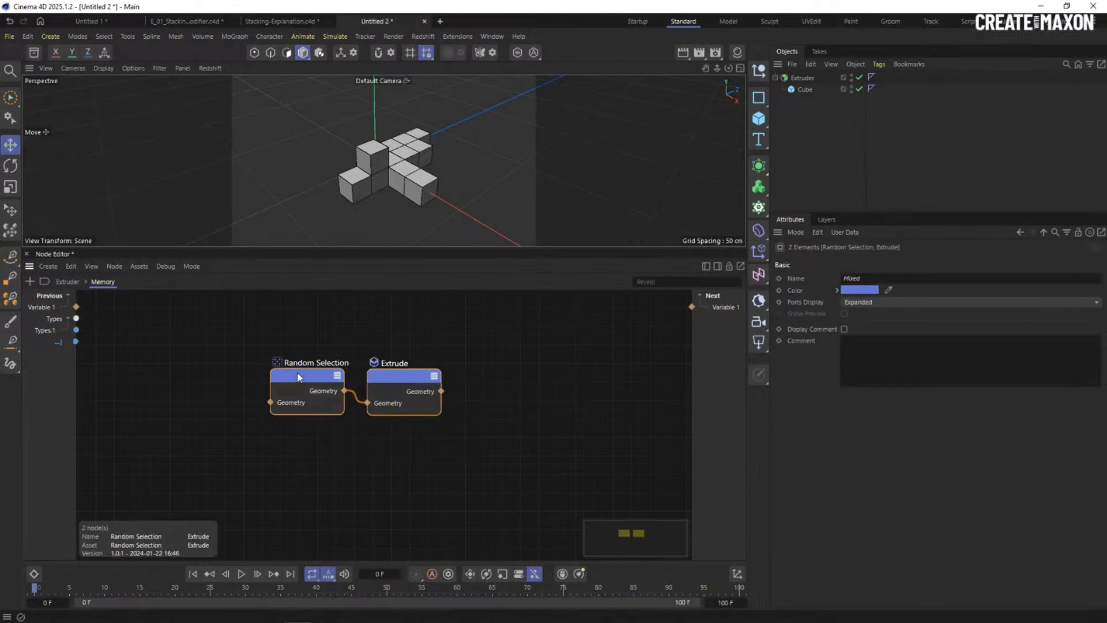
pyautogui.click(379, 372)
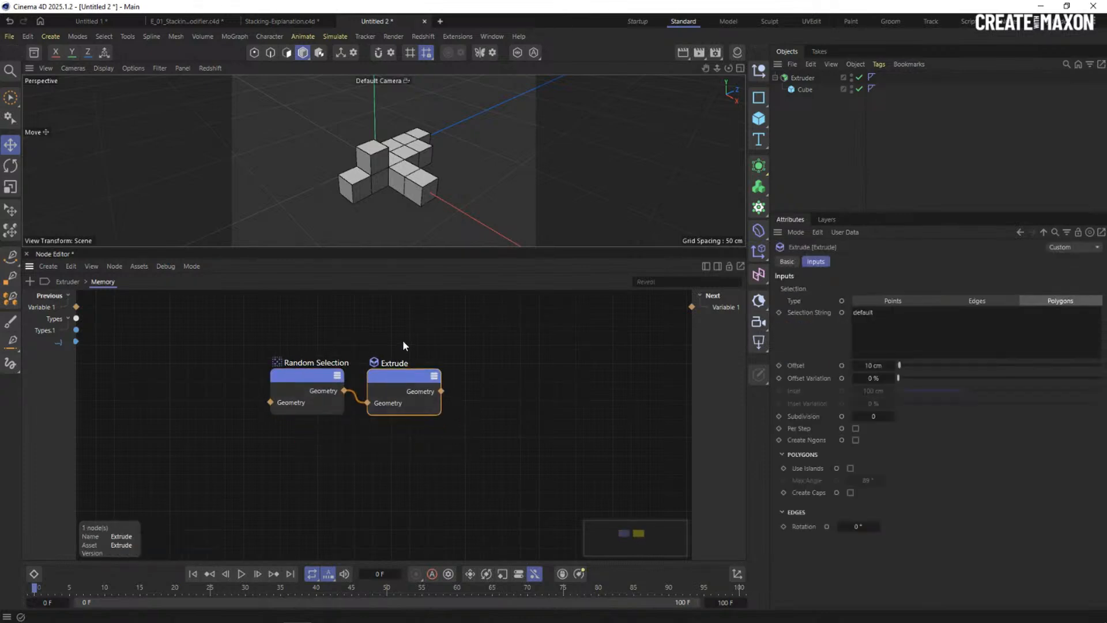
# Wire Previous Variable 1 through Random Selection and Extrude into Next Variable 1 inside the Memory node.
pyautogui.click(447, 307)
pyautogui.moveTo(76, 307); pyautogui.dragTo(270, 402)
pyautogui.click(288, 380)
pyautogui.click(404, 378)
pyautogui.moveTo(526, 359); pyautogui.dragTo(694, 307)
# Reduce the inner Random Selection's Chance to 3 % and return to the Extruder graph level.
pyautogui.click(315, 382)
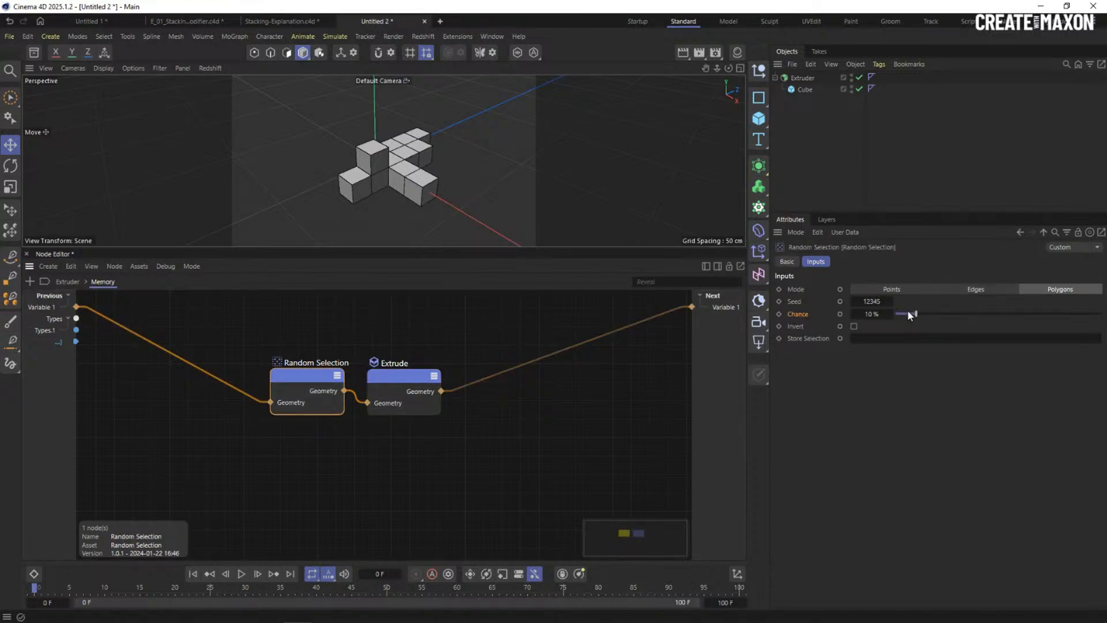
pyautogui.moveTo(908, 311); pyautogui.dragTo(906, 311)
pyautogui.click(68, 281)
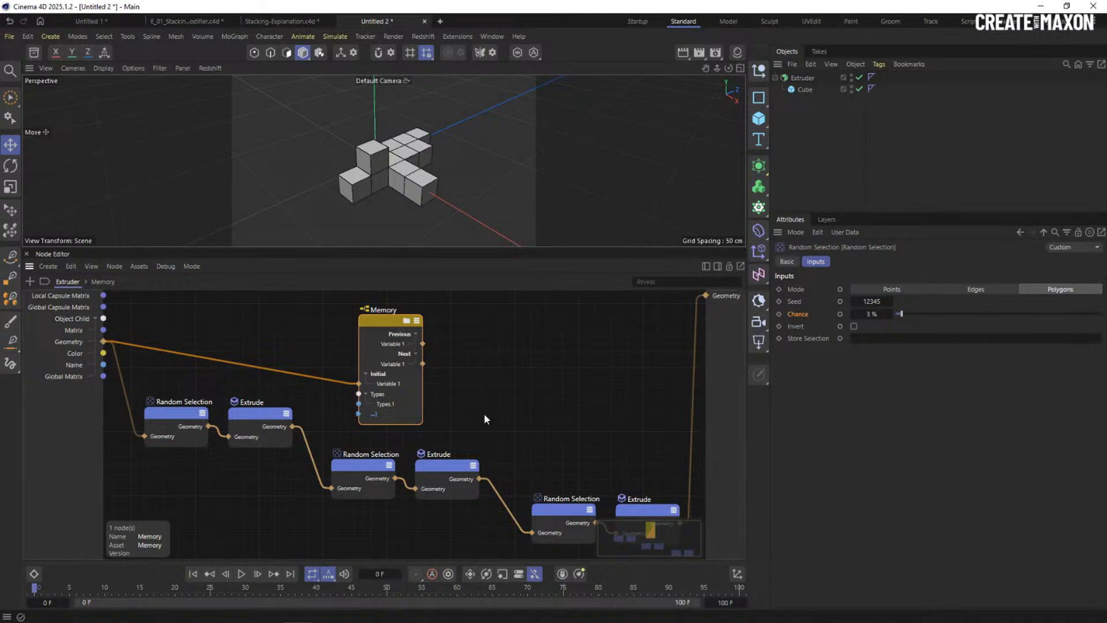
# Delete the three Random Selection and Extrude pairs outside the Memory node.
pyautogui.moveTo(505, 404); pyautogui.dragTo(467, 377, button='middle')
pyautogui.scroll(-2, 497, 402)
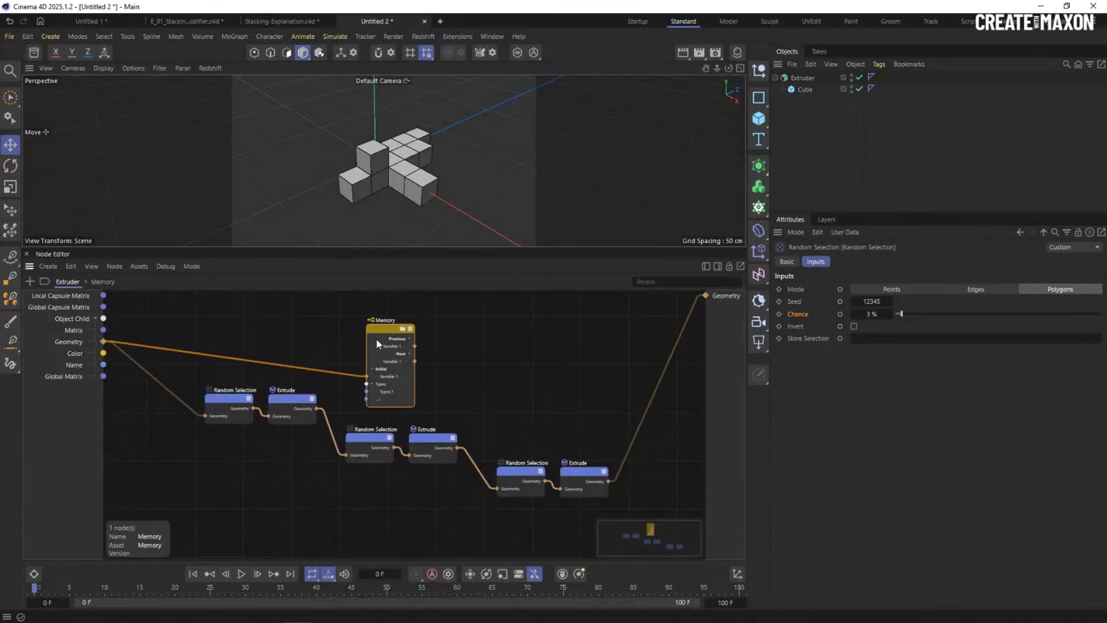
pyautogui.moveTo(202, 474); pyautogui.dragTo(351, 385)
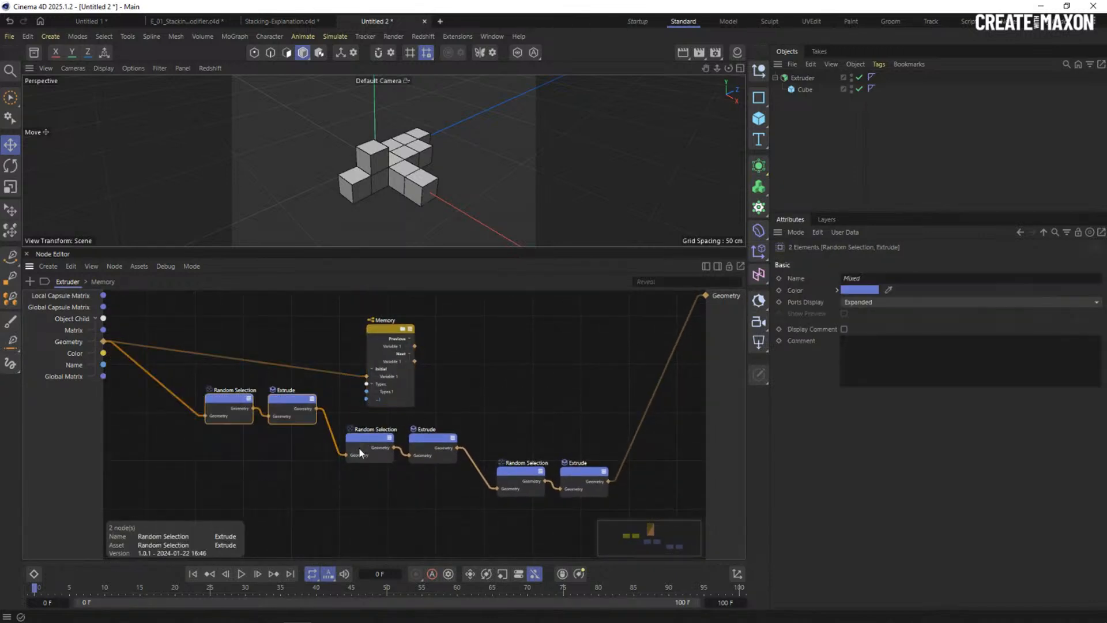
pyautogui.keyDown('shift'); pyautogui.click(505, 466); pyautogui.keyUp('shift')
pyautogui.keyDown('shift'); pyautogui.click(577, 472); pyautogui.keyUp('shift')
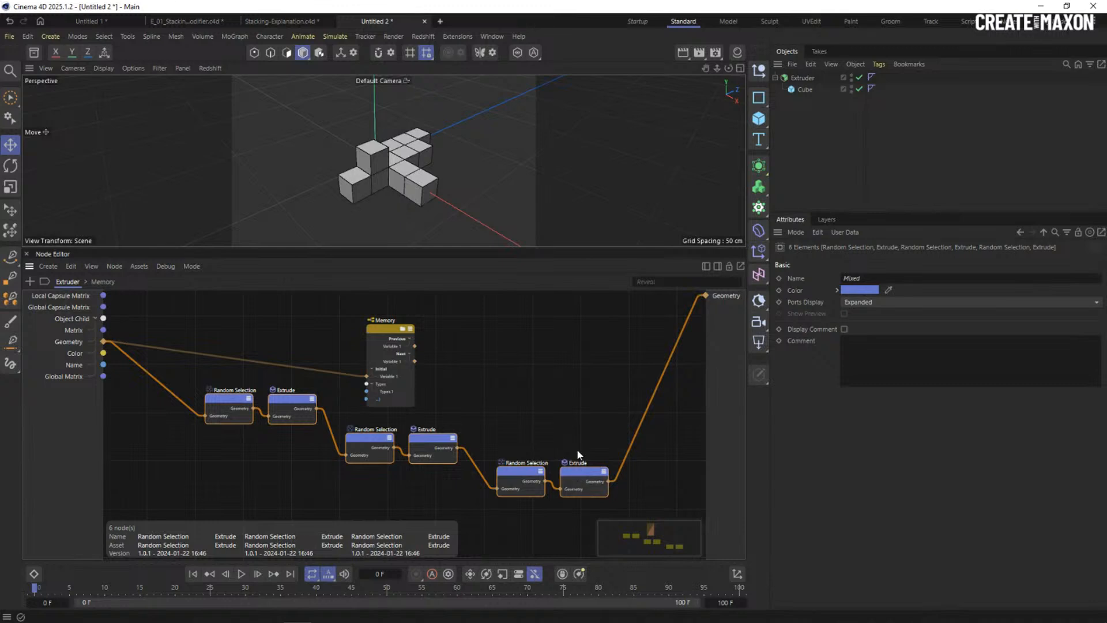
pyautogui.press('Delete')
# Connect the Memory node's output to the graph's Geometry output, trying Previous Variable 1 before switching to Next Variable 1.
pyautogui.click(391, 336)
pyautogui.scroll(2, 504, 353)
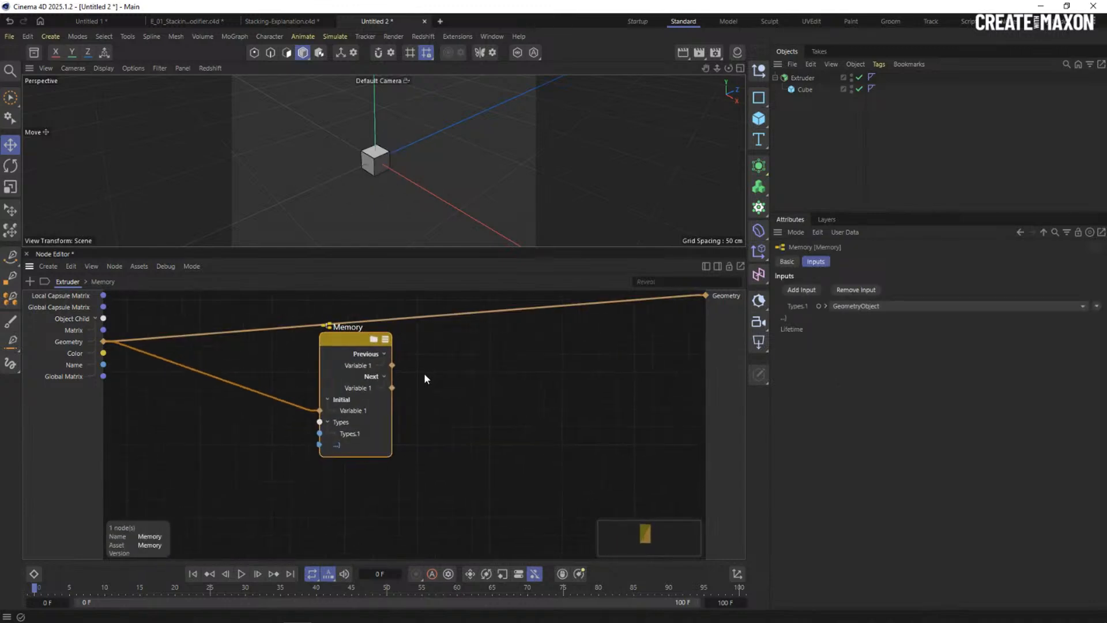
pyautogui.moveTo(392, 365); pyautogui.dragTo(705, 295)
pyautogui.moveTo(343, 346); pyautogui.dragTo(340, 344)
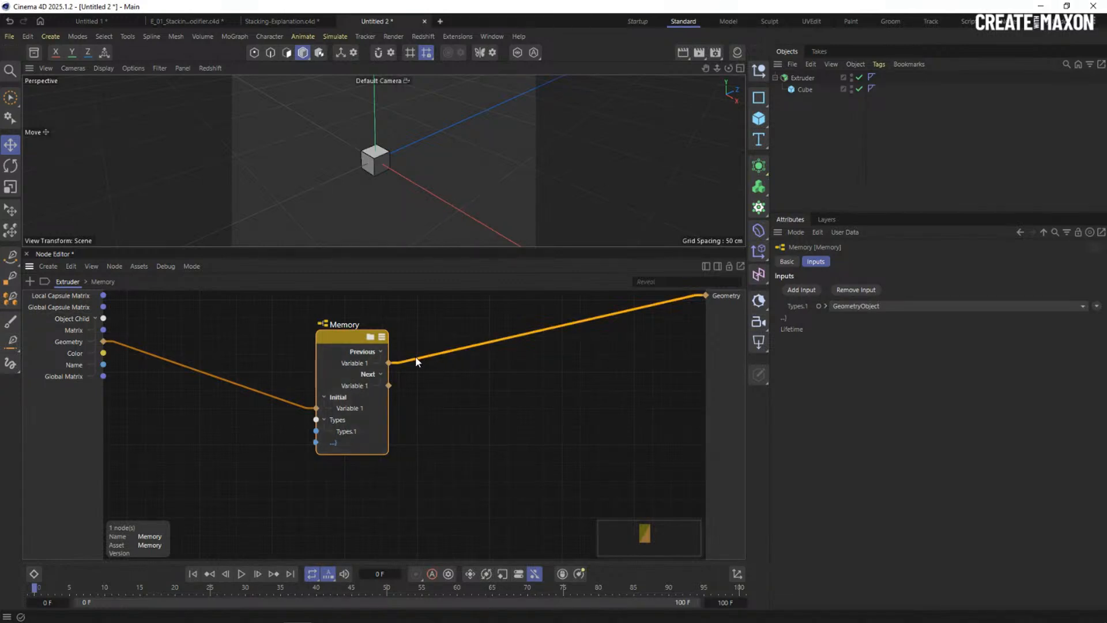
pyautogui.moveTo(389, 362); pyautogui.dragTo(386, 385)
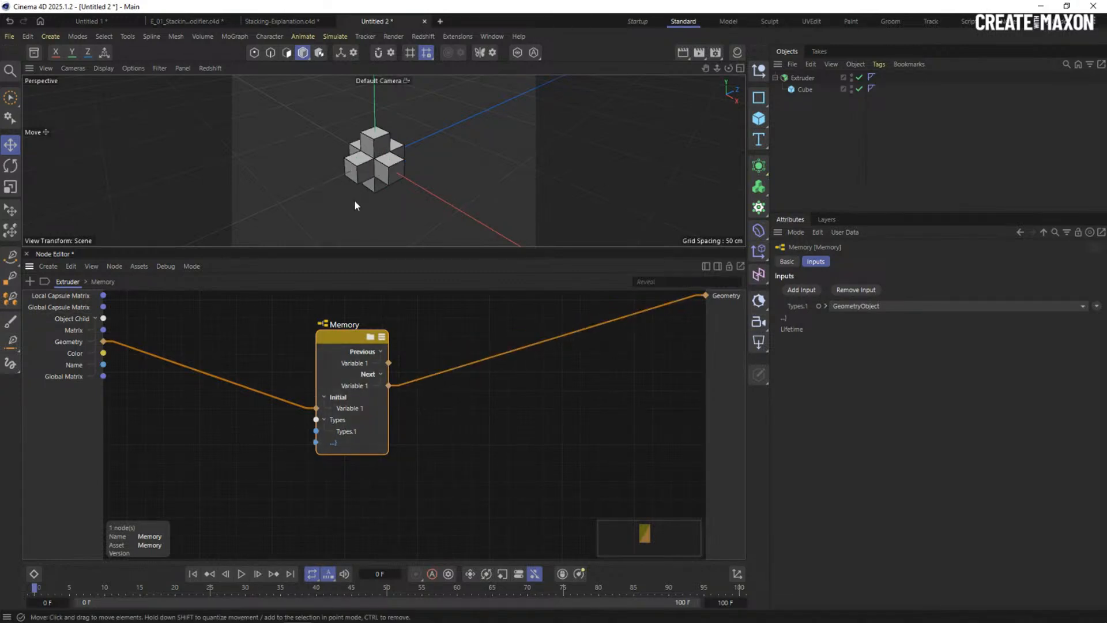
pyautogui.moveTo(354, 199)
pyautogui.keyDown('alt'); pyautogui.mouseDown()
pyautogui.moveTo(458, 119)
pyautogui.moveTo(389, 203)
pyautogui.moveTo(387, 139)
pyautogui.mouseUp(); pyautogui.keyUp('alt')
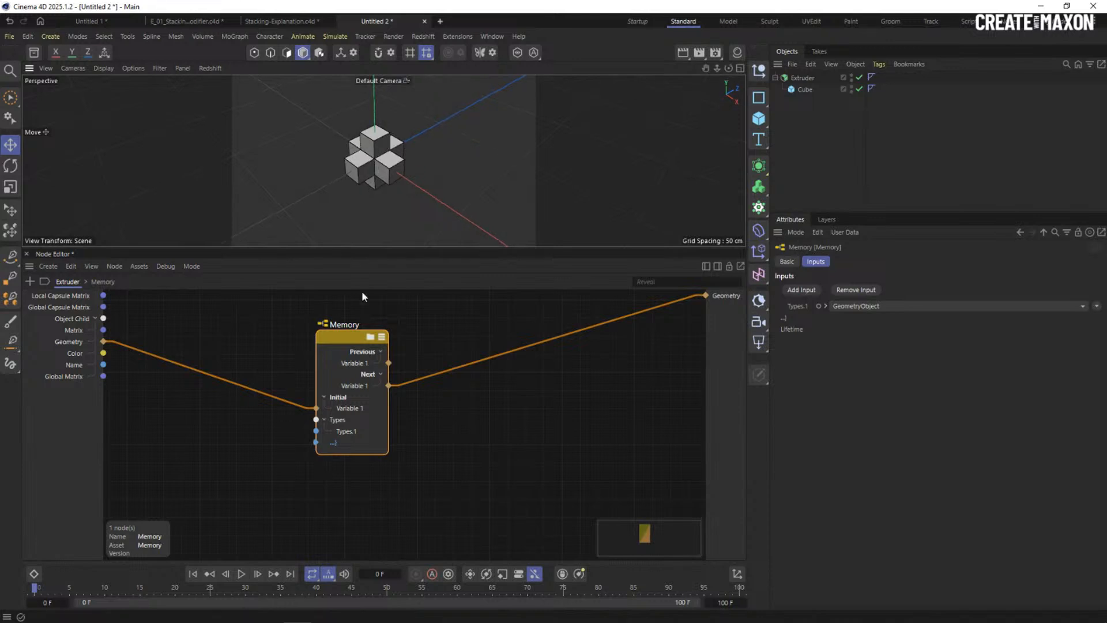
pyautogui.moveTo(344, 353); pyautogui.dragTo(319, 358)
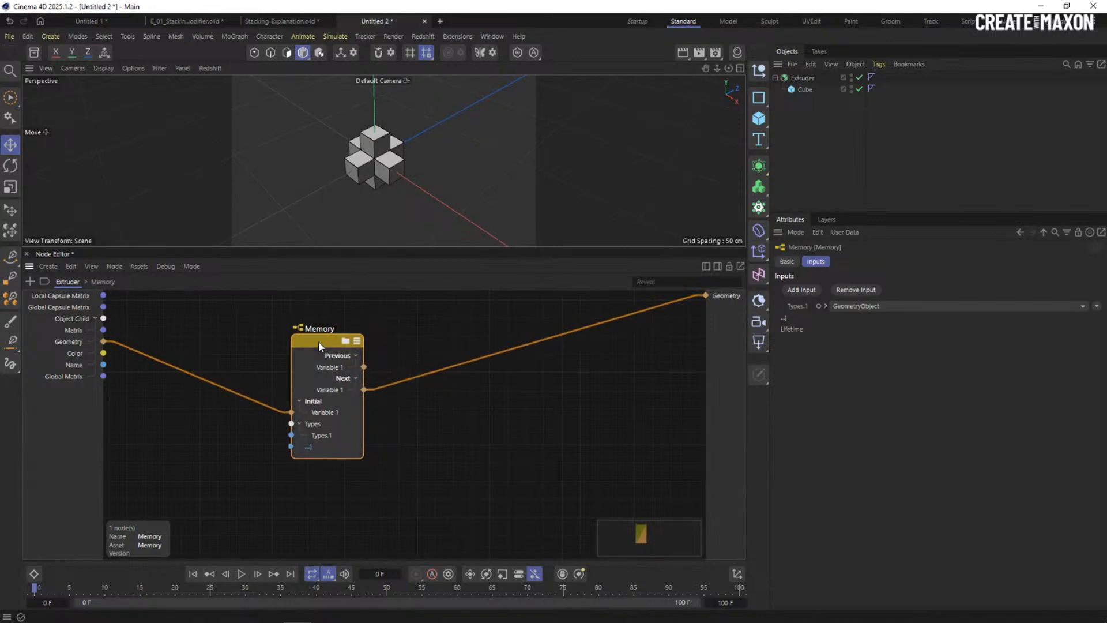
# Advance the animation frame by frame to frame 5 to examine the accumulating extrusion, and return to the first frame.
pyautogui.press('g')
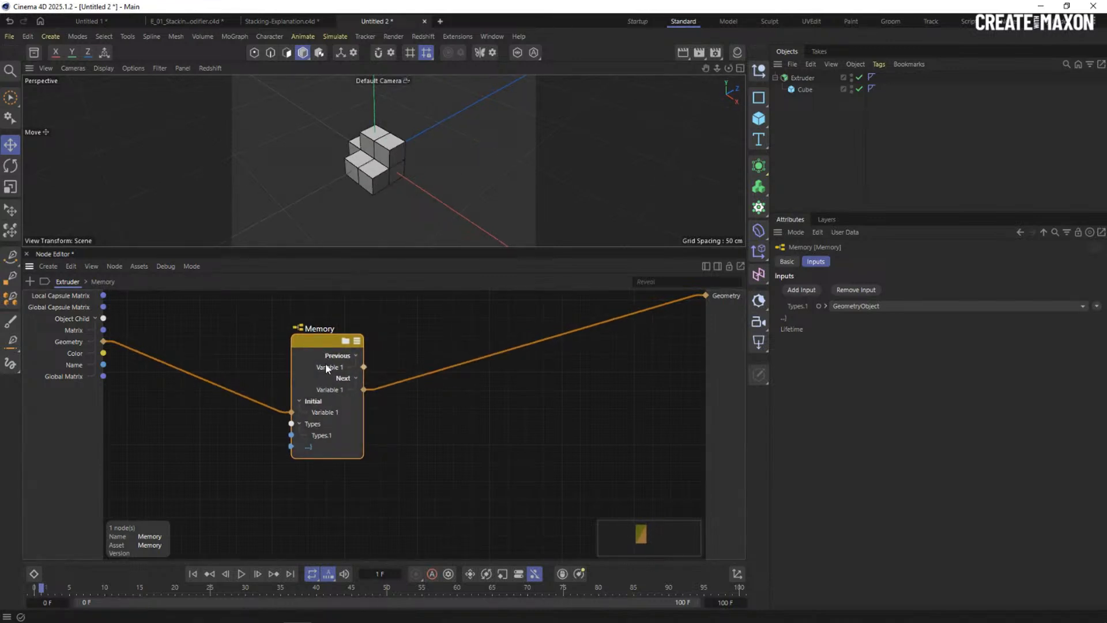
pyautogui.press('g')
pyautogui.press('g')
pyautogui.press('g')
pyautogui.press('g')
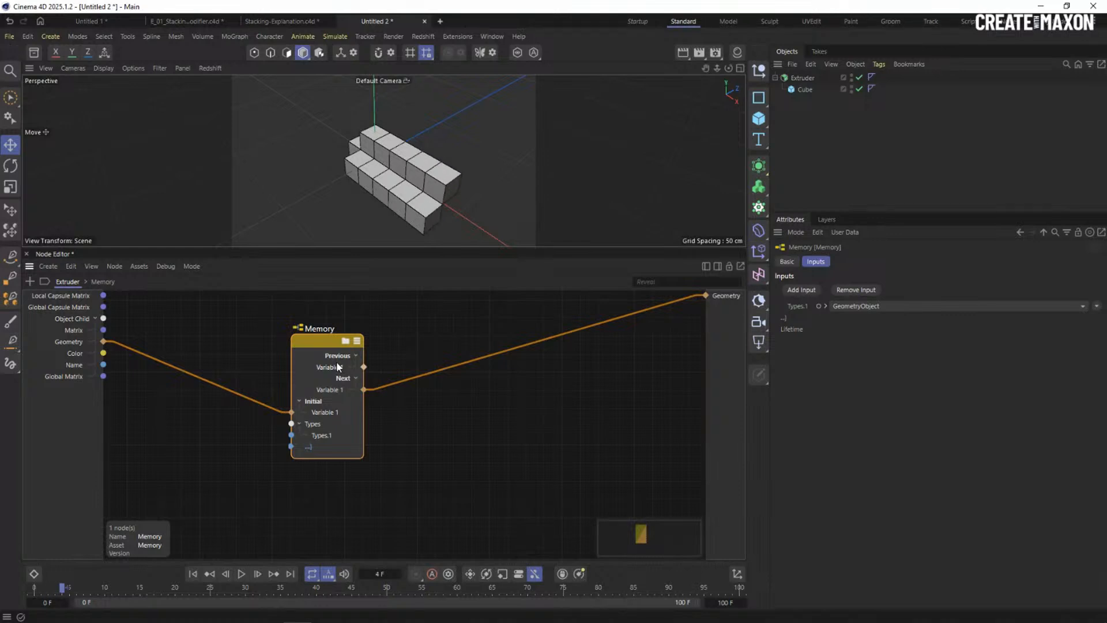
pyautogui.moveTo(455, 194)
pyautogui.keyDown('alt'); pyautogui.mouseDown()
pyautogui.moveTo(338, 111)
pyautogui.moveTo(456, 212)
pyautogui.mouseUp(); pyautogui.keyUp('alt')
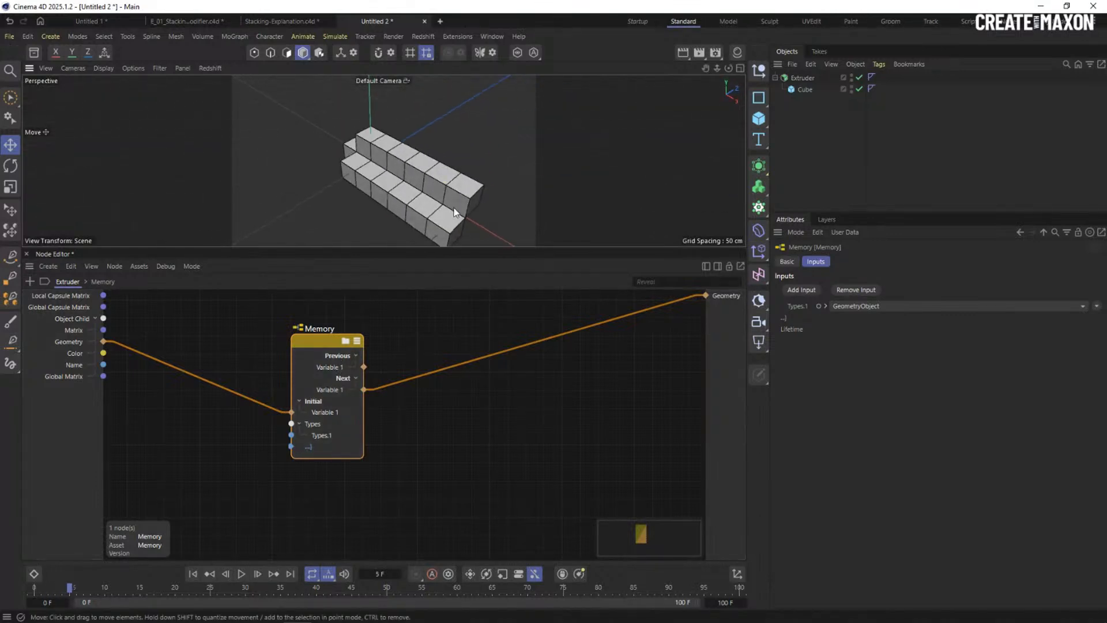
pyautogui.click(194, 573)
# Set the Chance of the Random Selection inside the Memory node to 1 % and return to the Extruder graph level.
pyautogui.doubleClick(322, 338)
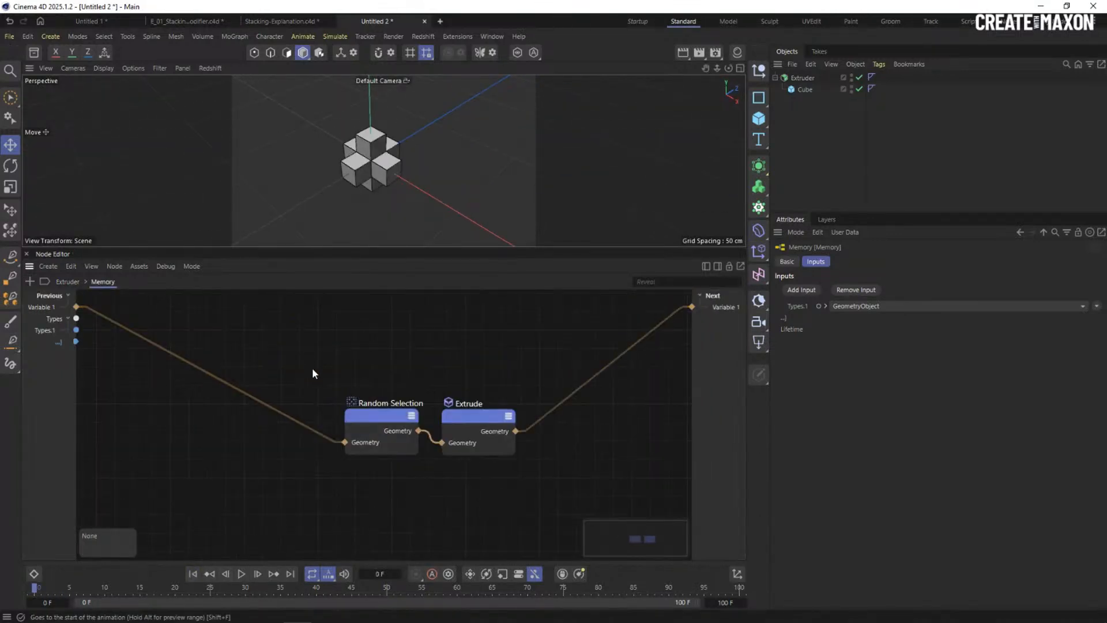
pyautogui.click(387, 417)
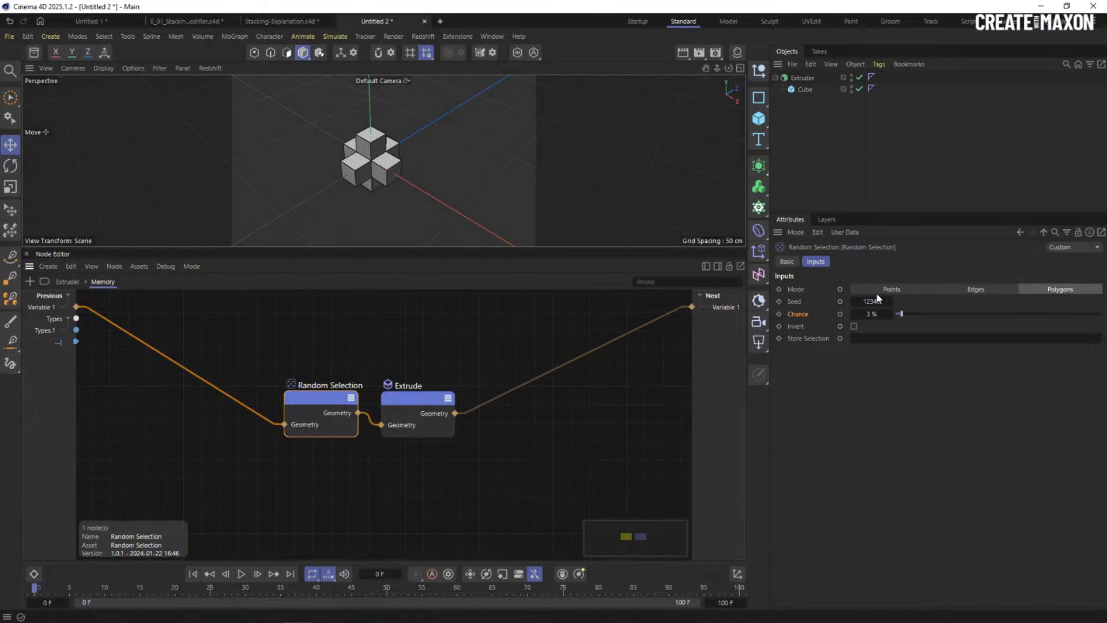
pyautogui.click(867, 313)
pyautogui.press('BackSpace')
pyautogui.click(417, 398)
pyautogui.click(248, 329)
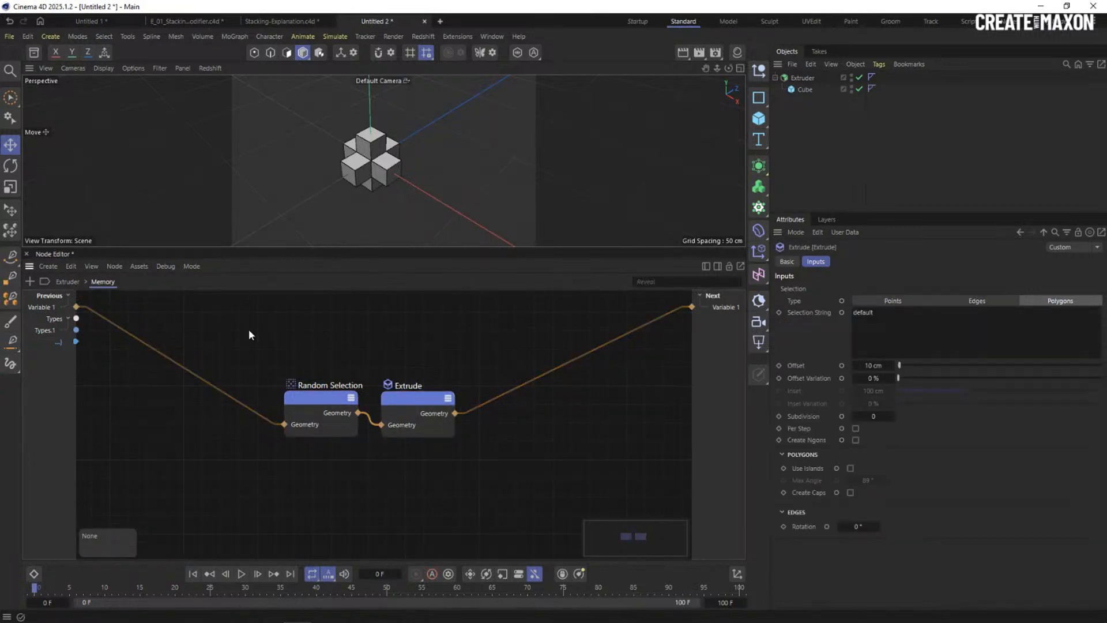
pyautogui.click(65, 282)
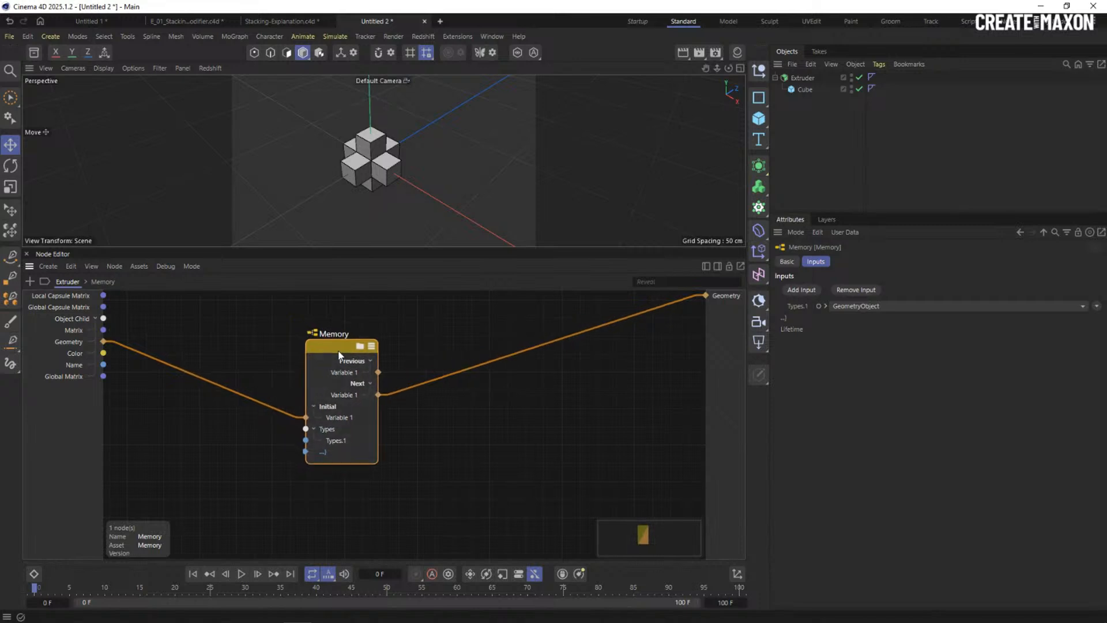
# Enlarge the viewport and play the animation to frame 77 to examine how the extruded branches grow.
pyautogui.scroll(-4, 417, 161)
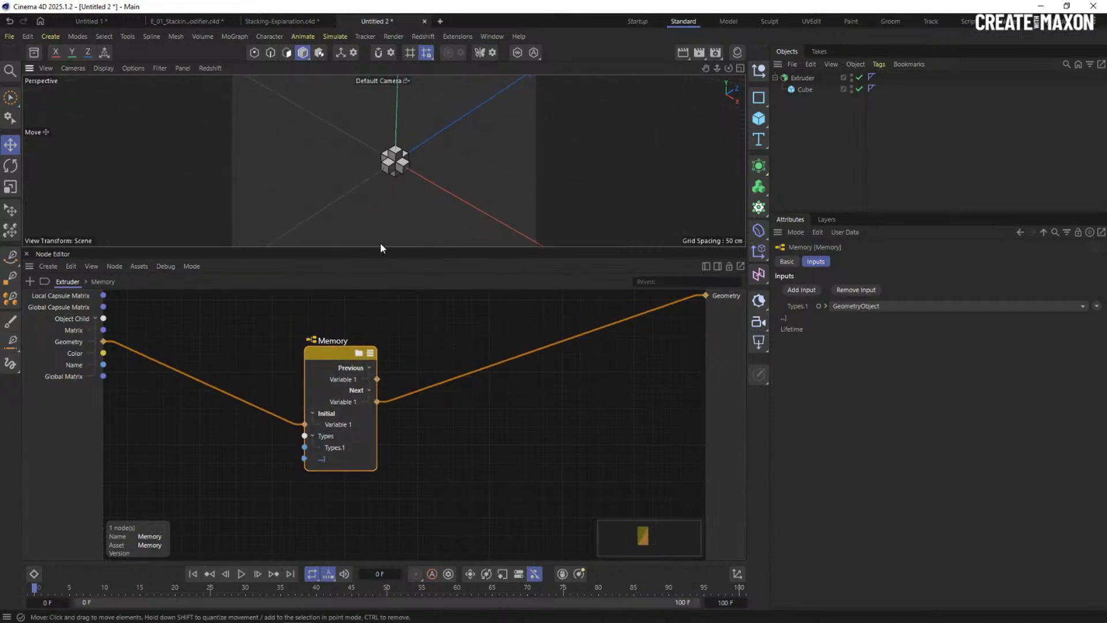
pyautogui.moveTo(379, 247); pyautogui.dragTo(380, 380)
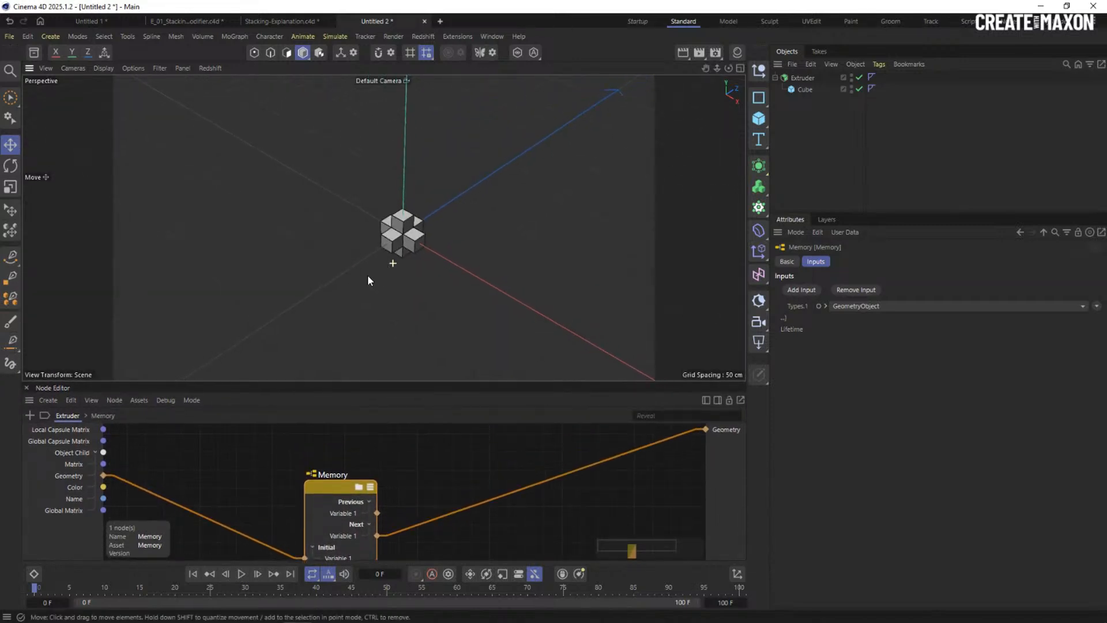
pyautogui.click(242, 573)
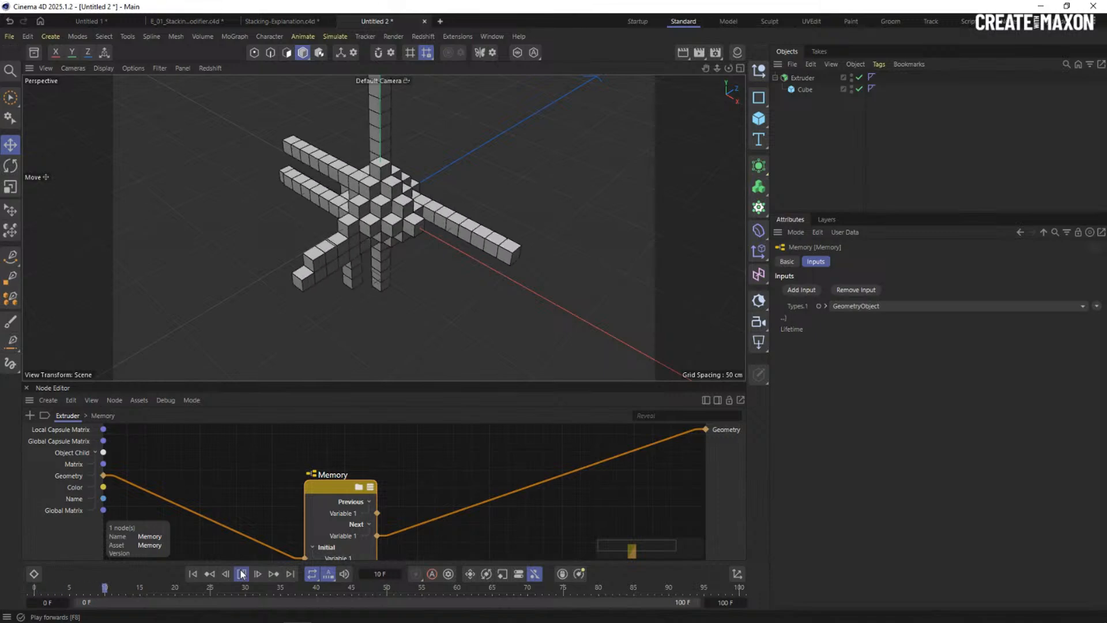
pyautogui.click(242, 573)
pyautogui.scroll(-6, 298, 214)
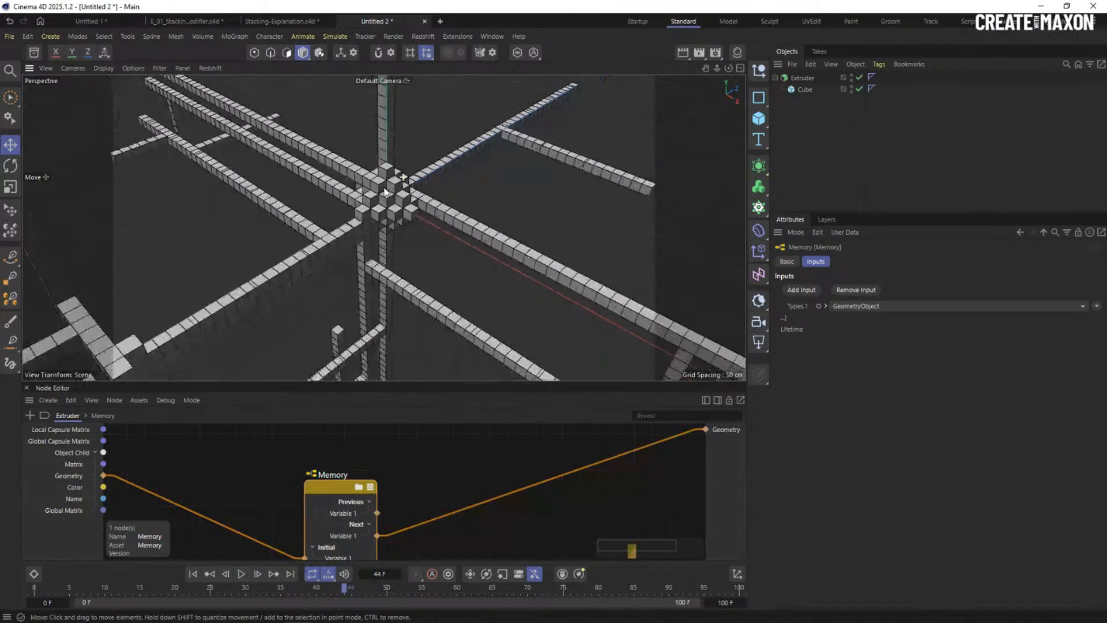
pyautogui.keyDown('alt'); pyautogui.moveTo(297, 215); pyautogui.dragTo(401, 254); pyautogui.keyUp('alt')
pyautogui.click(241, 574)
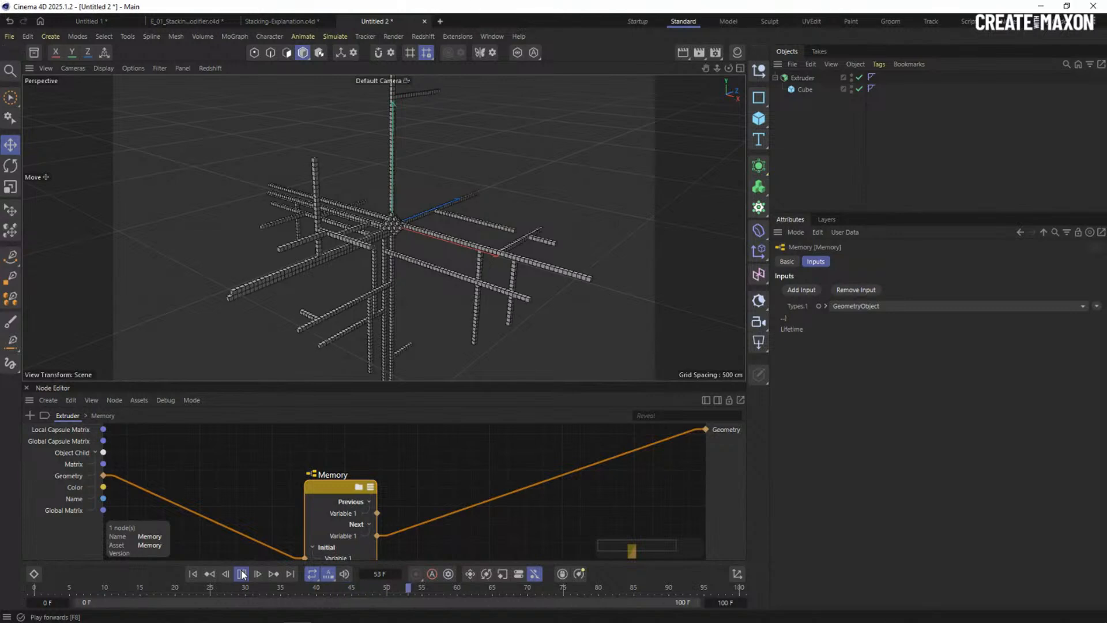
pyautogui.click(242, 573)
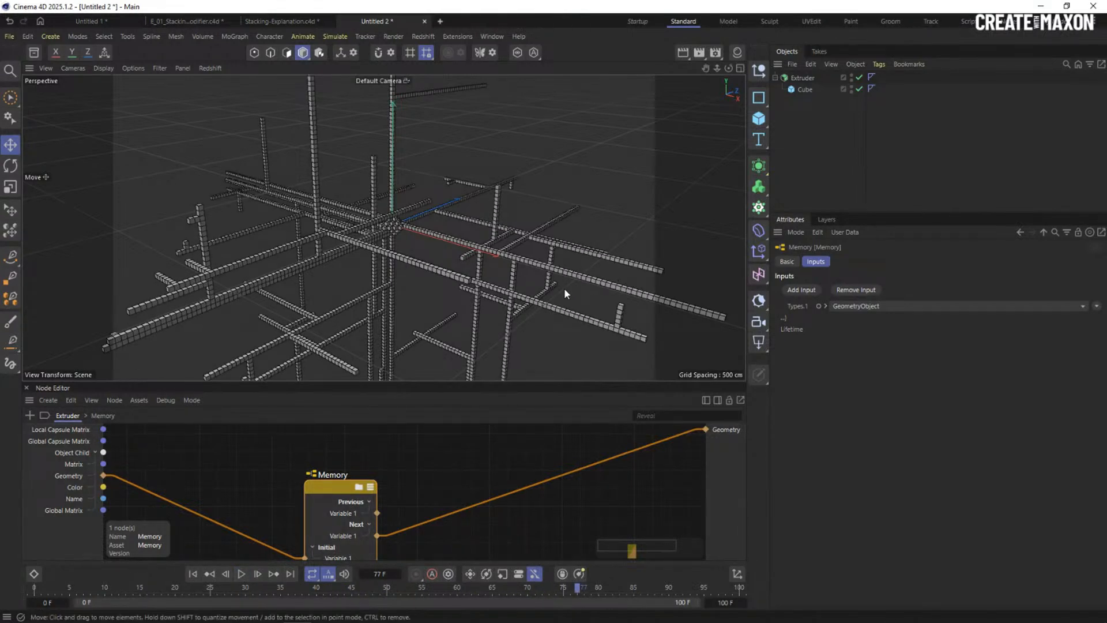
# Open the Memory node's inner graph and inspect the Random Selection settings against the generated structure.
pyautogui.moveTo(336, 494); pyautogui.dragTo(342, 463)
pyautogui.doubleClick(341, 462)
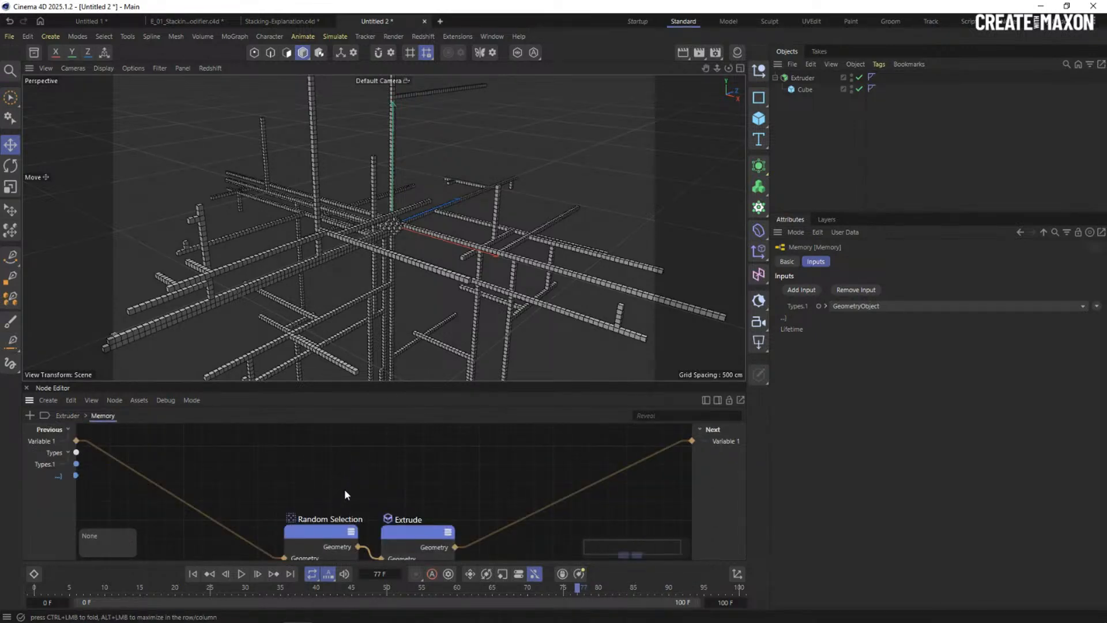
pyautogui.click(338, 485)
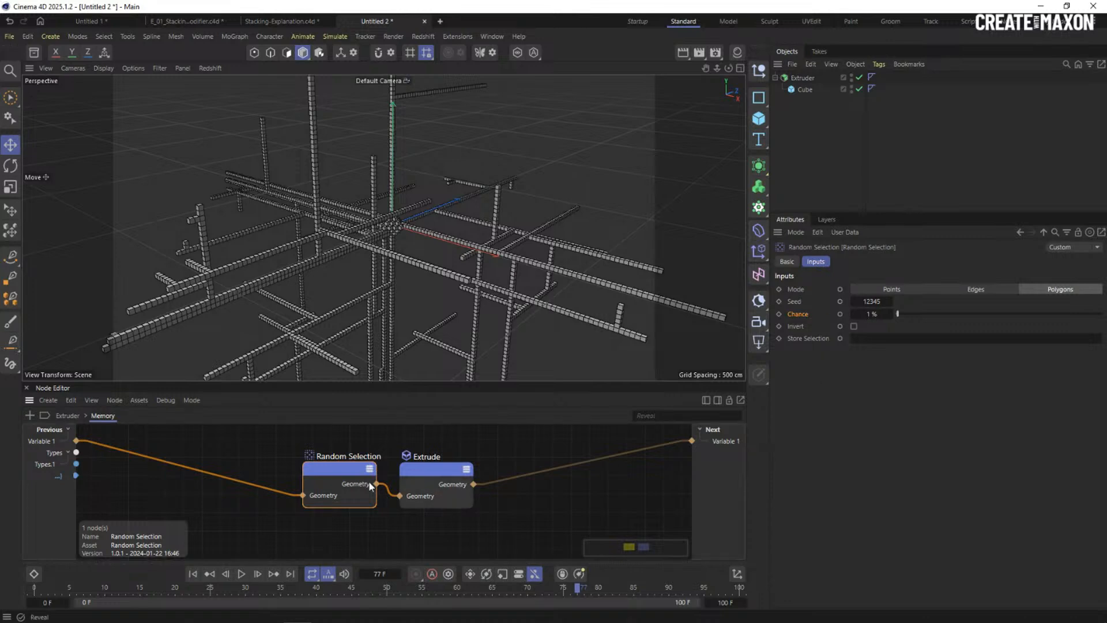
pyautogui.scroll(-3, 490, 242)
pyautogui.keyDown('alt'); pyautogui.moveTo(460, 255); pyautogui.dragTo(427, 281); pyautogui.keyUp('alt')
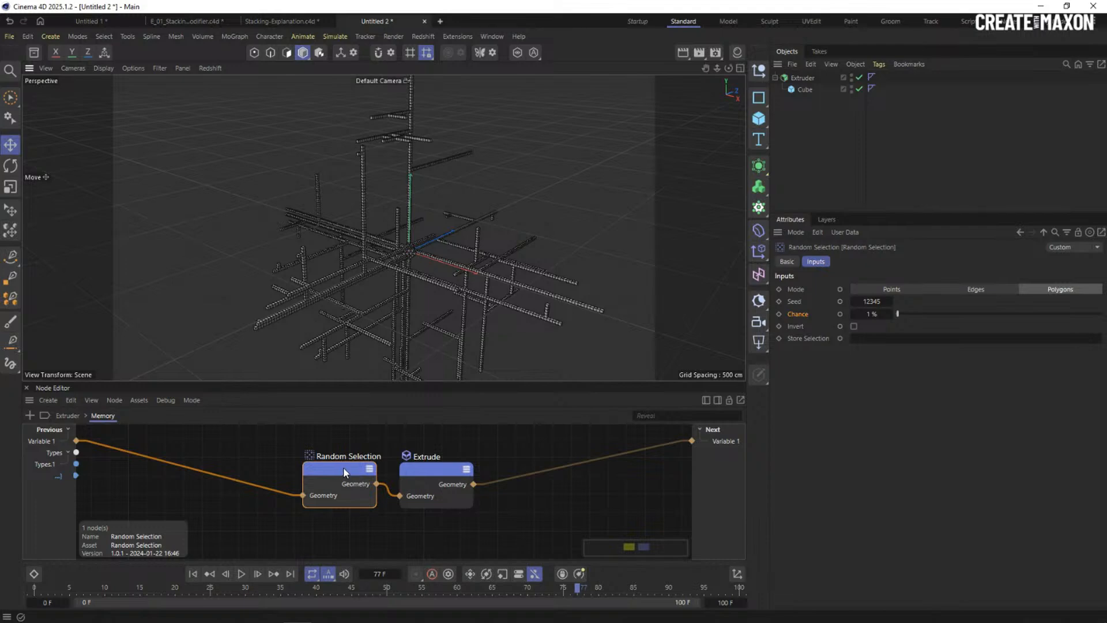
# Replay the animation, stop it at frame 22 and examine the branching structure up close.
pyautogui.keyDown('alt'); pyautogui.moveTo(406, 279); pyautogui.dragTo(429, 270); pyautogui.keyUp('alt')
pyautogui.scroll(4, 393, 305)
pyautogui.keyDown('alt'); pyautogui.moveTo(393, 305); pyautogui.dragTo(391, 259); pyautogui.keyUp('alt')
pyautogui.click(241, 573)
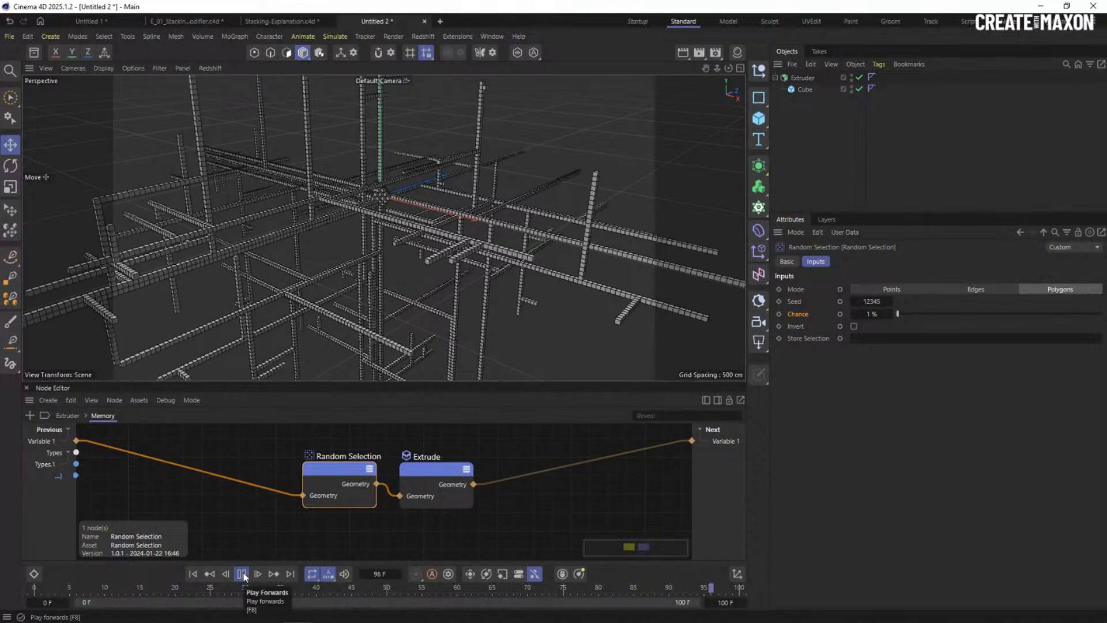
pyautogui.click(241, 573)
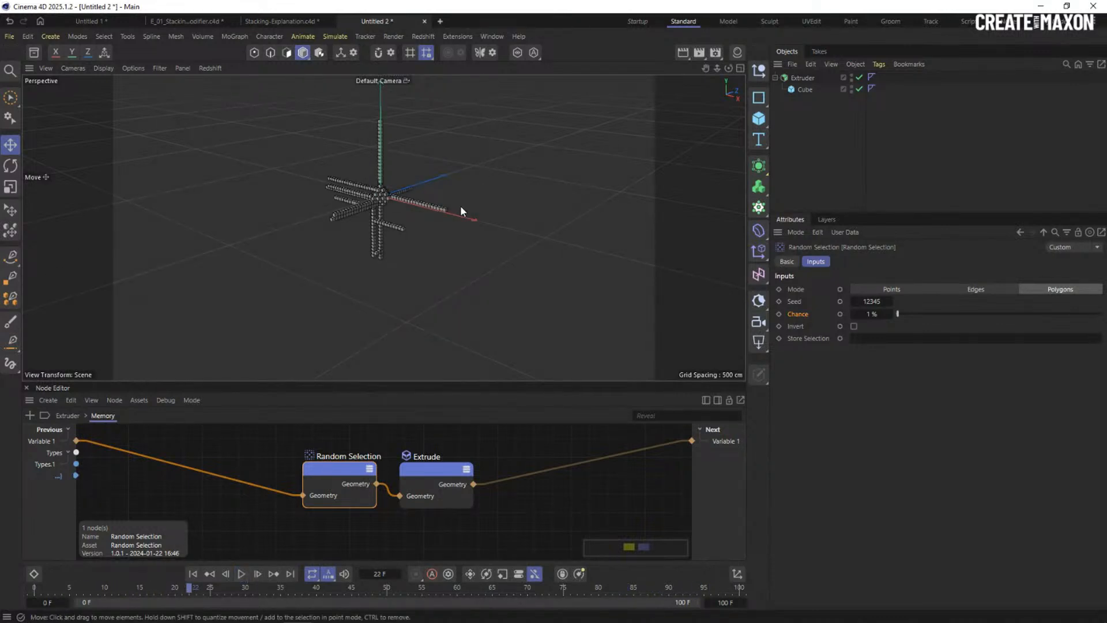
pyautogui.scroll(3, 393, 185)
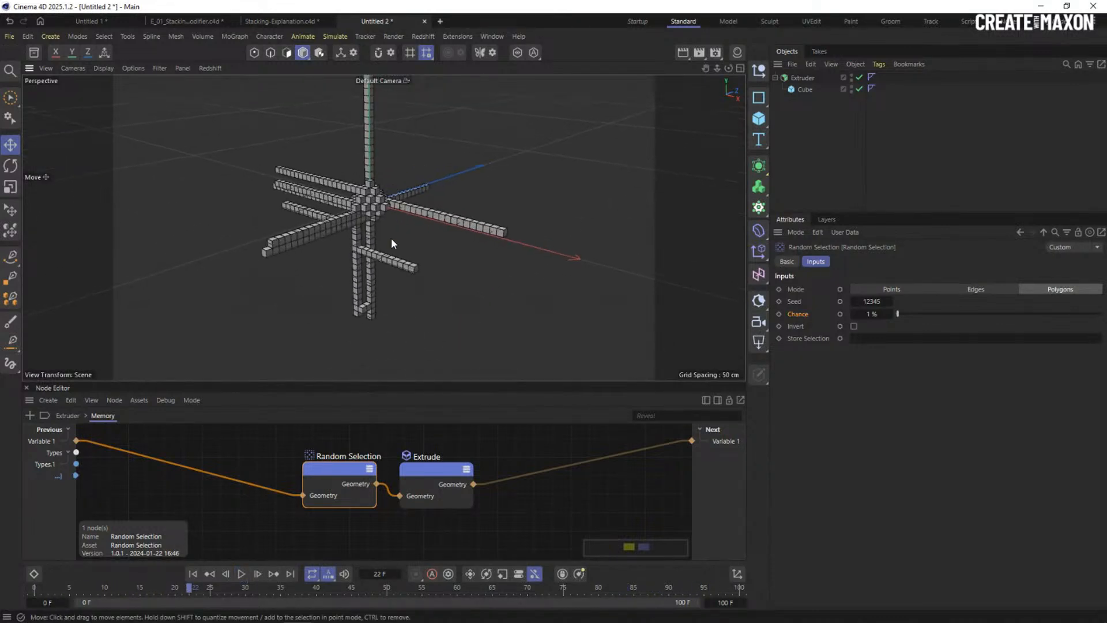
# Return to the Extruder graph level and insert a Set Color node between the child's Geometry port and the Memory node's initial Variable 1.
pyautogui.click(68, 415)
pyautogui.moveTo(368, 381); pyautogui.dragTo(374, 247)
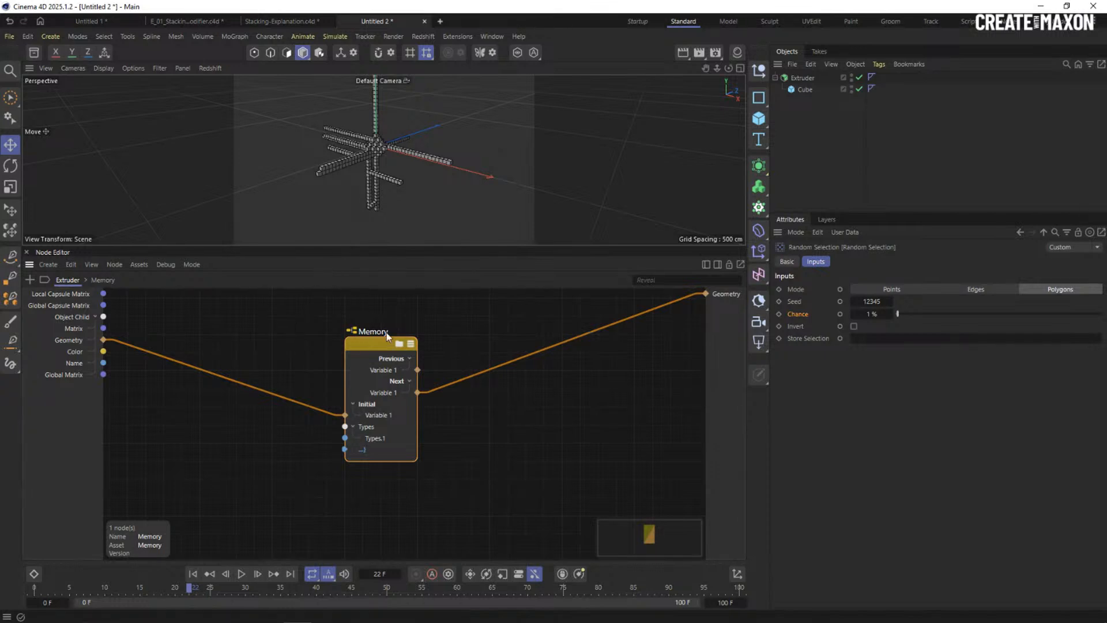
pyautogui.moveTo(379, 344); pyautogui.dragTo(396, 356)
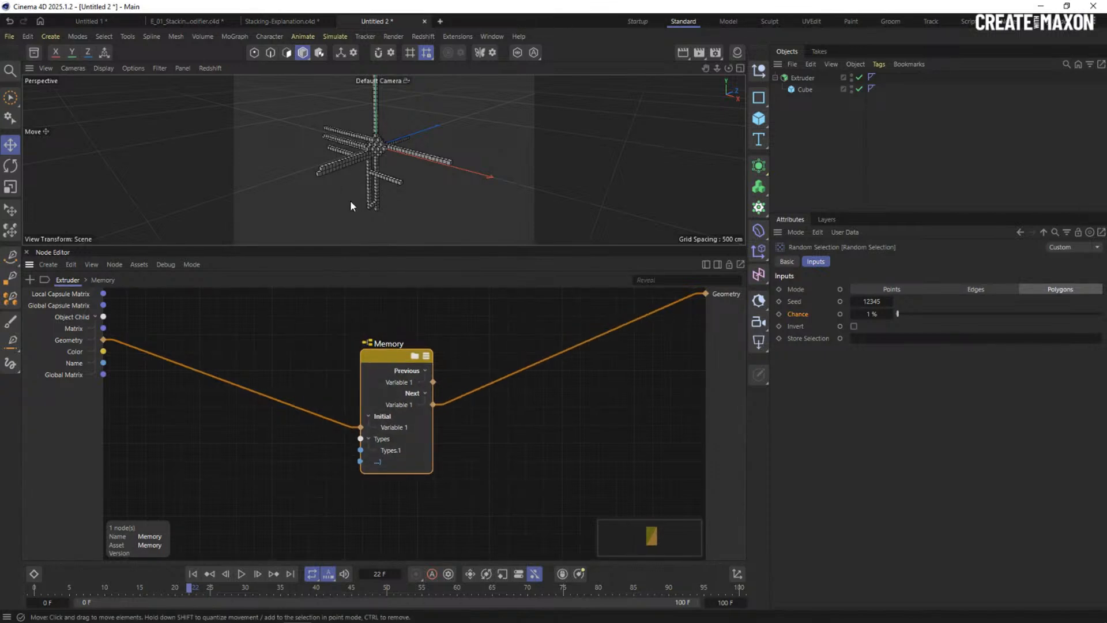
pyautogui.scroll(5, 394, 130)
pyautogui.doubleClick(276, 345)
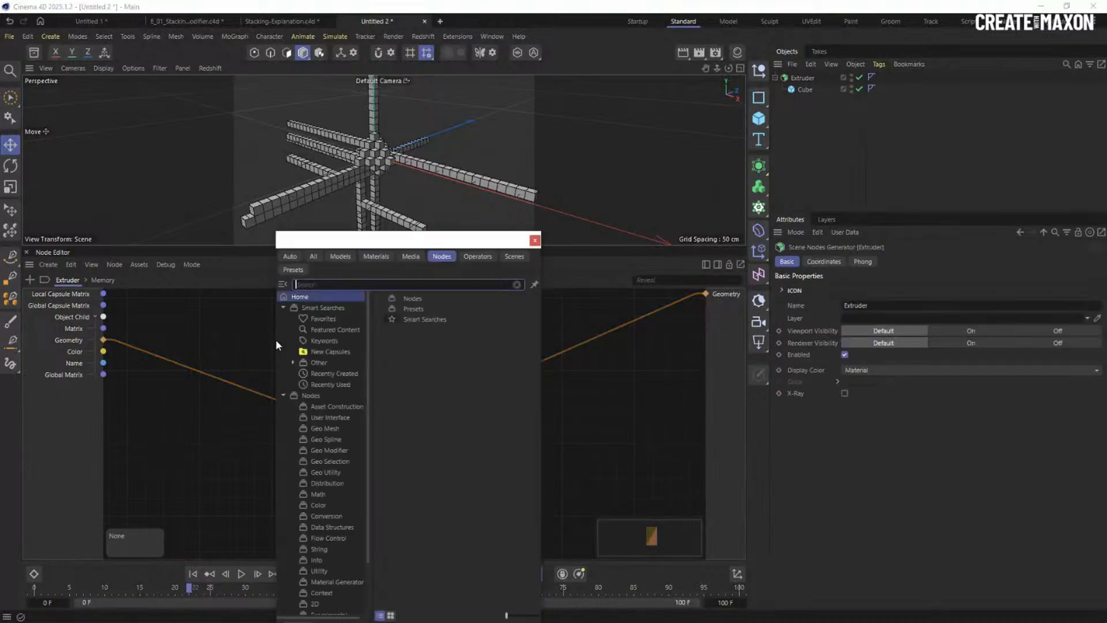
pyautogui.write('s')
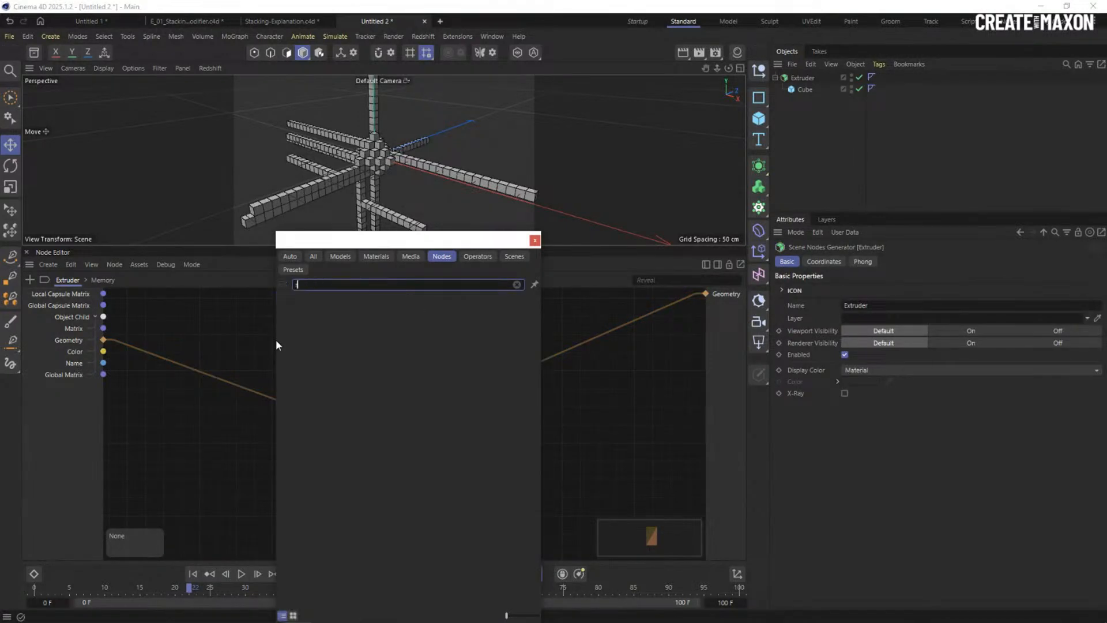
pyautogui.write('et c')
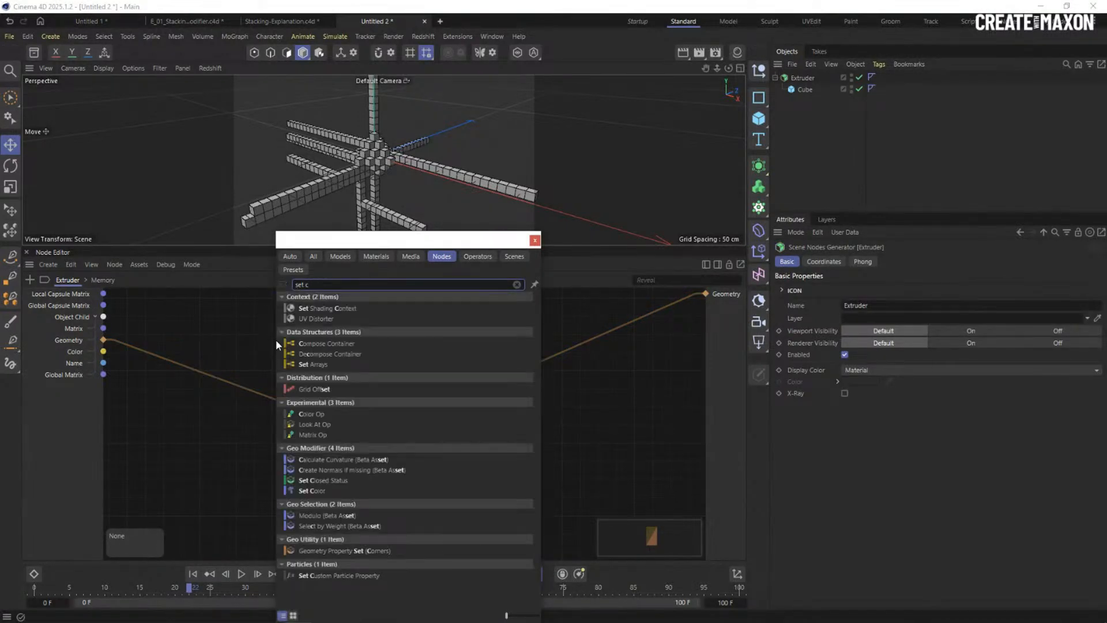
pyautogui.write('ol')
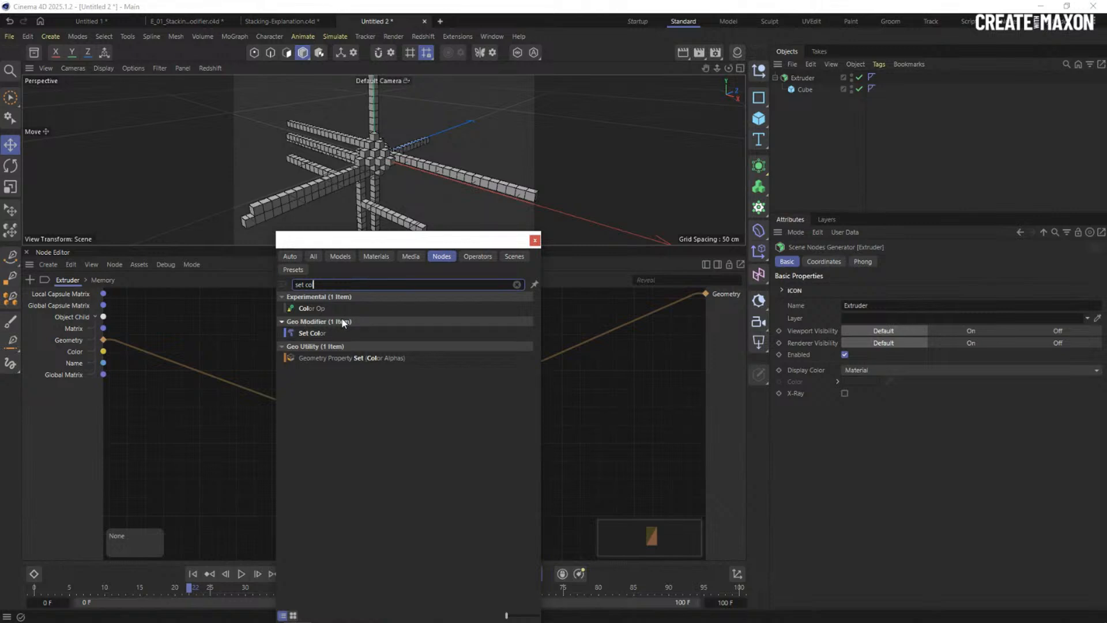
pyautogui.doubleClick(319, 333)
pyautogui.moveTo(272, 345); pyautogui.dragTo(272, 377)
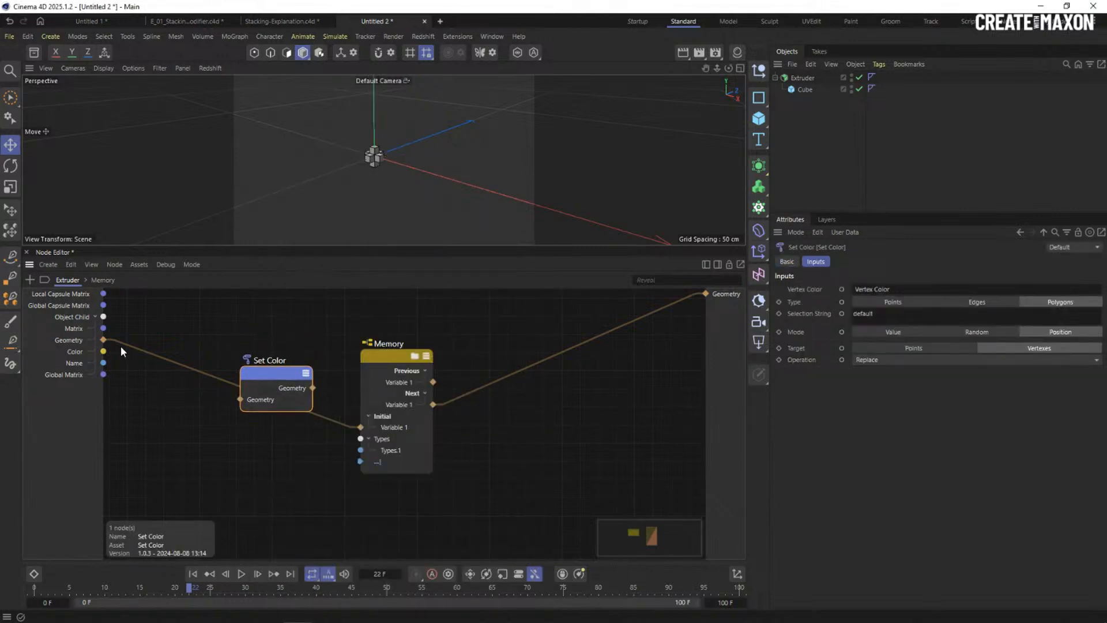
pyautogui.moveTo(104, 340); pyautogui.dragTo(281, 388)
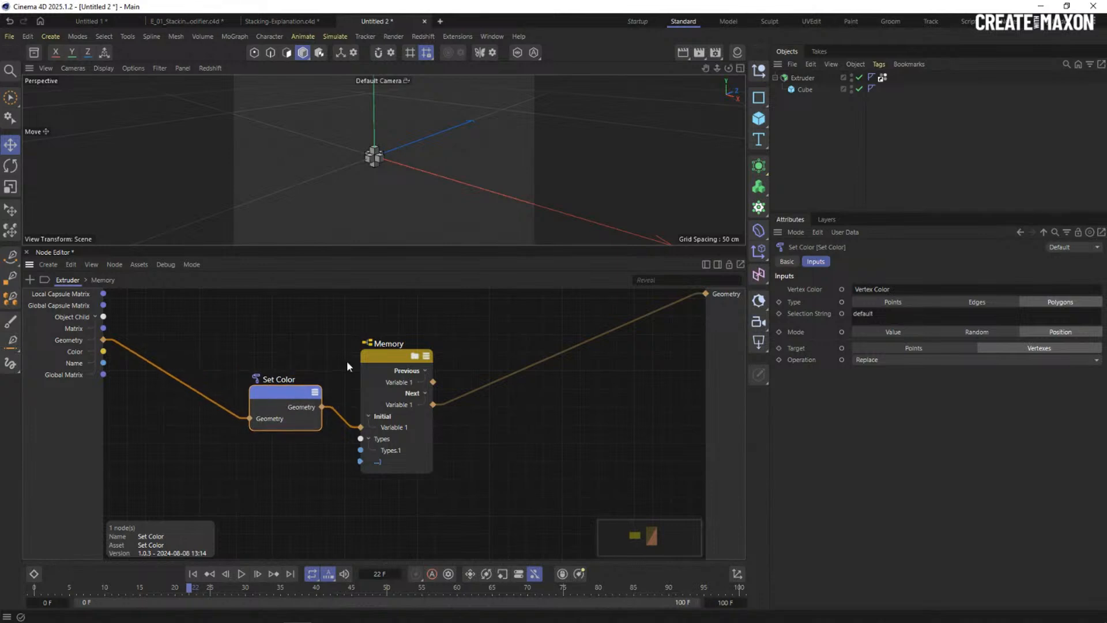
# Display the Extruder's Vertex Color tag in the viewport and set the Set Color node's Mode to Value.
pyautogui.click(882, 78)
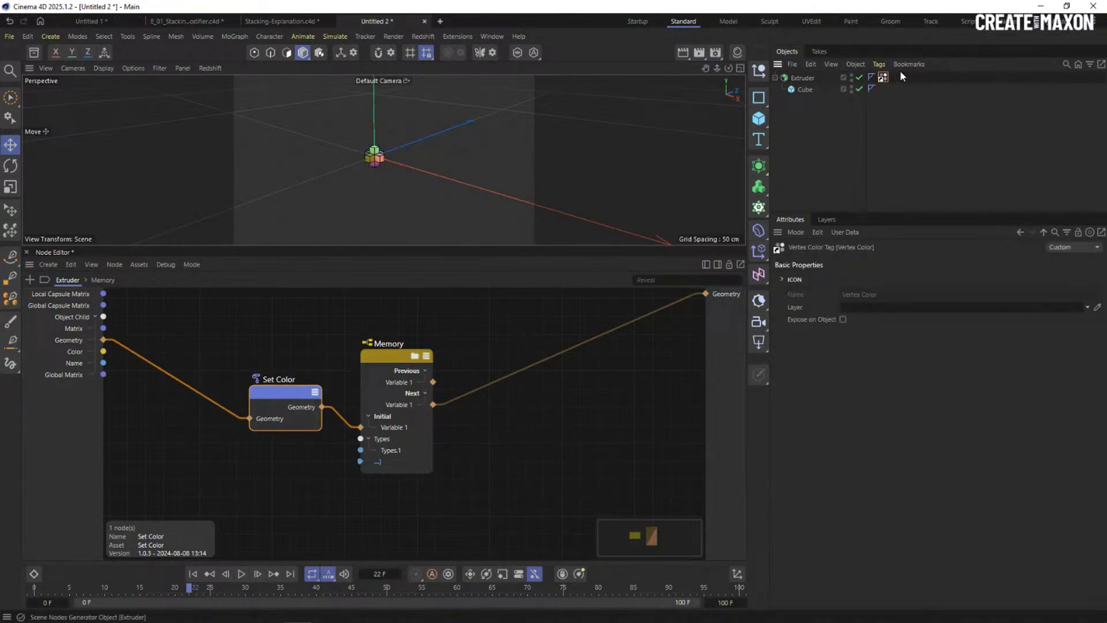
pyautogui.scroll(2, 375, 153)
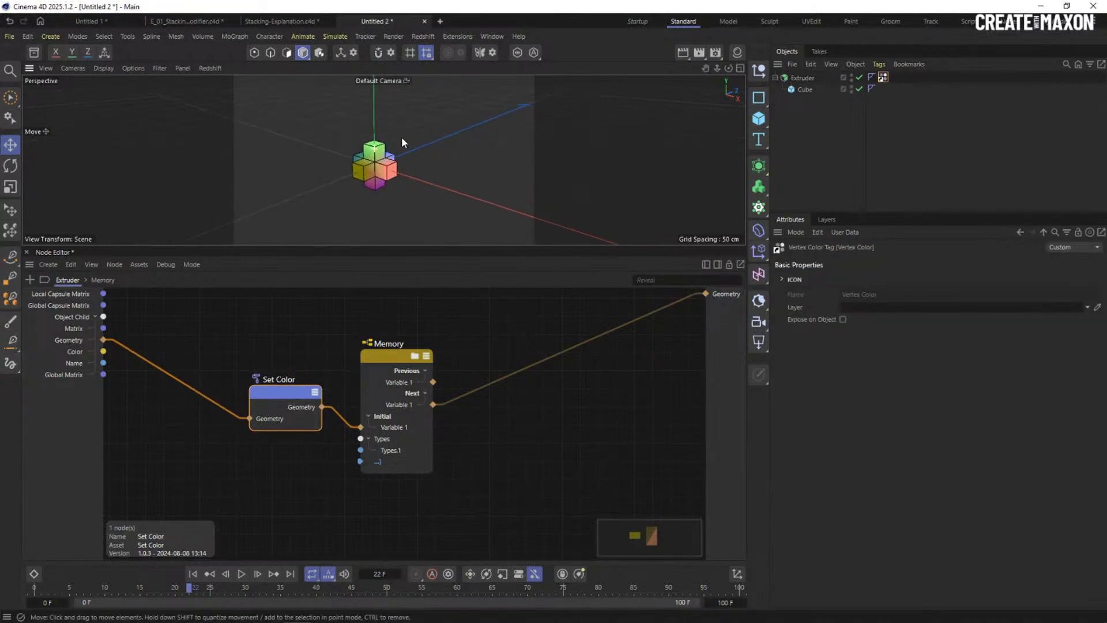
pyautogui.click(303, 413)
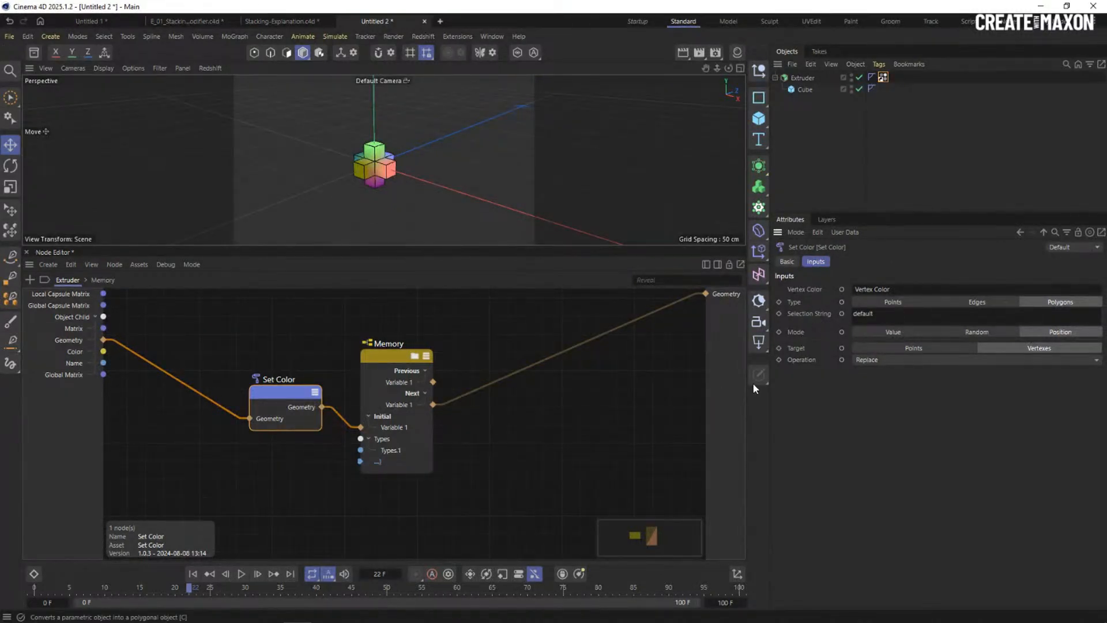
pyautogui.click(881, 329)
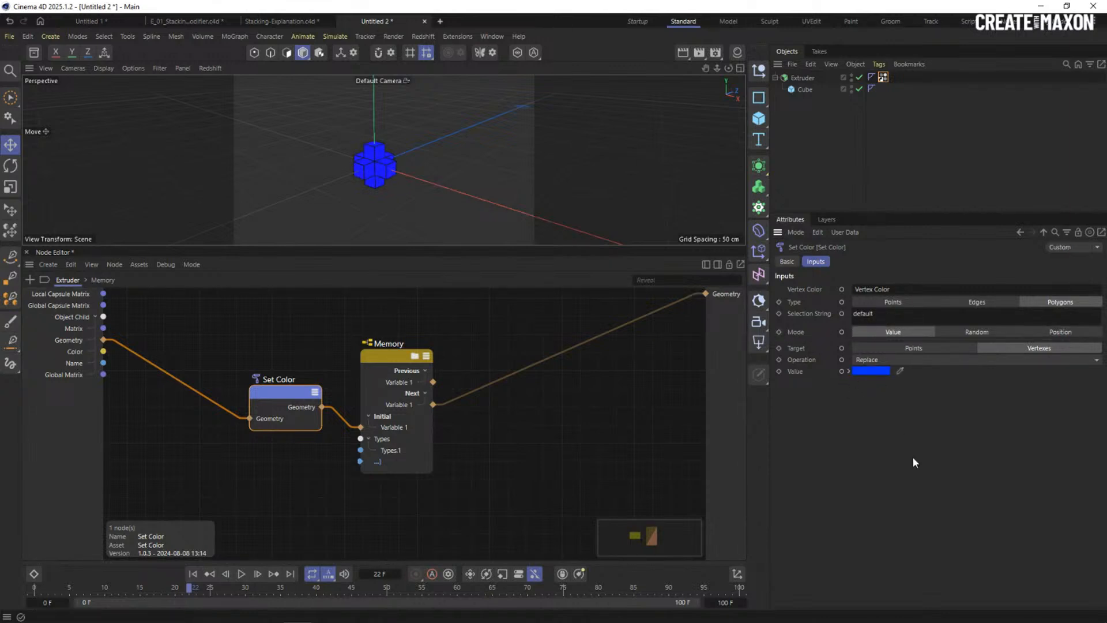
# Create an RS Standard material with its base Color driven by a Vertex Attribute node that references the Extruder's Vertex Color tag.
pyautogui.click(737, 52)
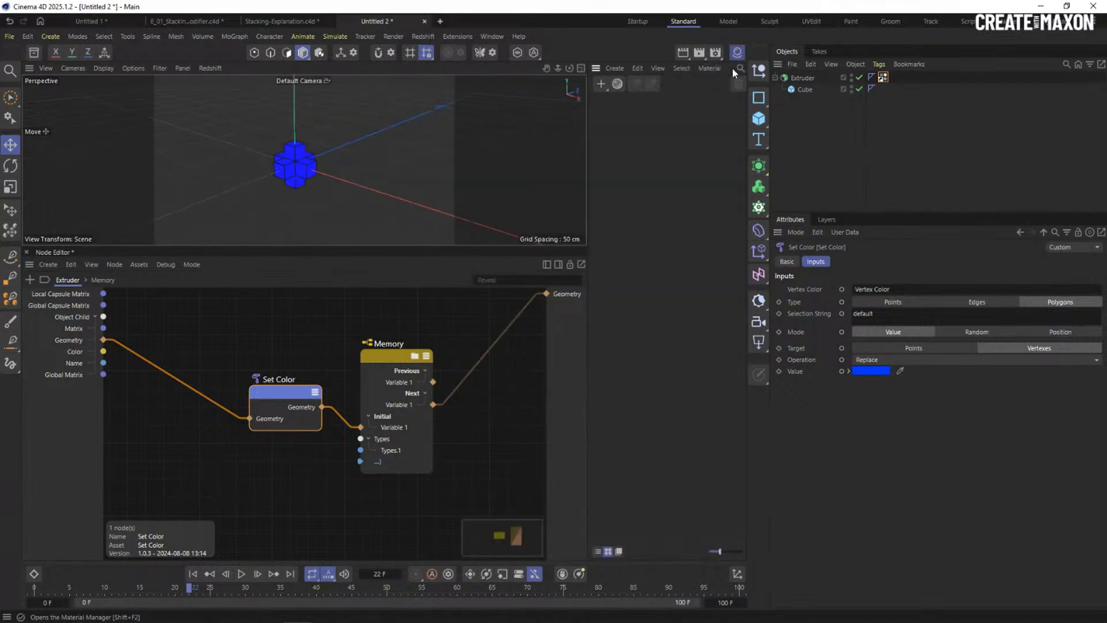
pyautogui.doubleClick(600, 99)
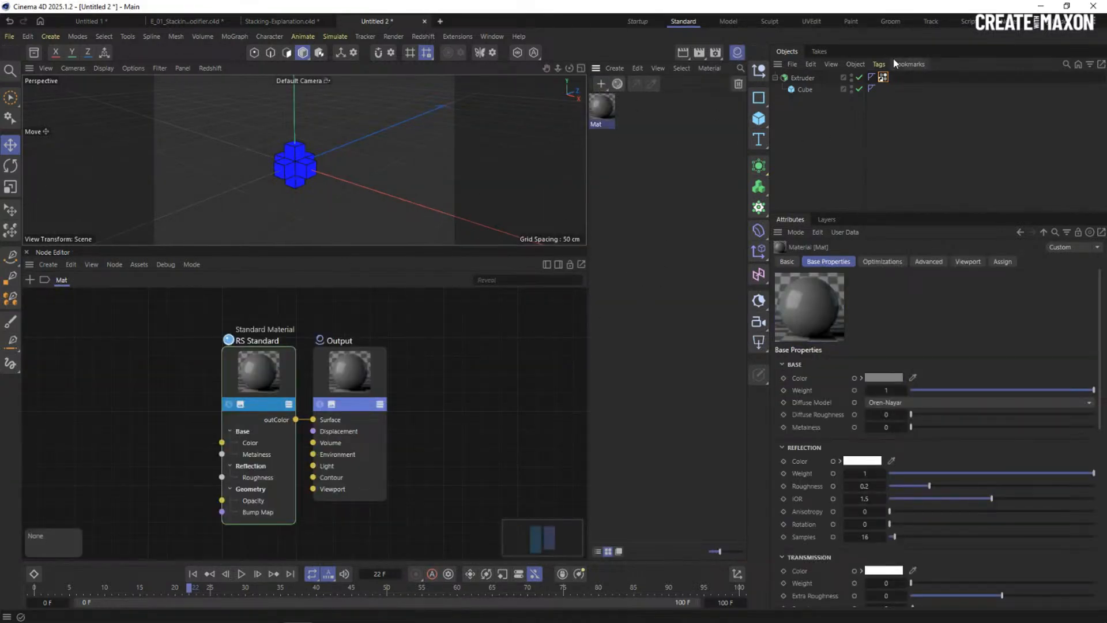
pyautogui.doubleClick(158, 369)
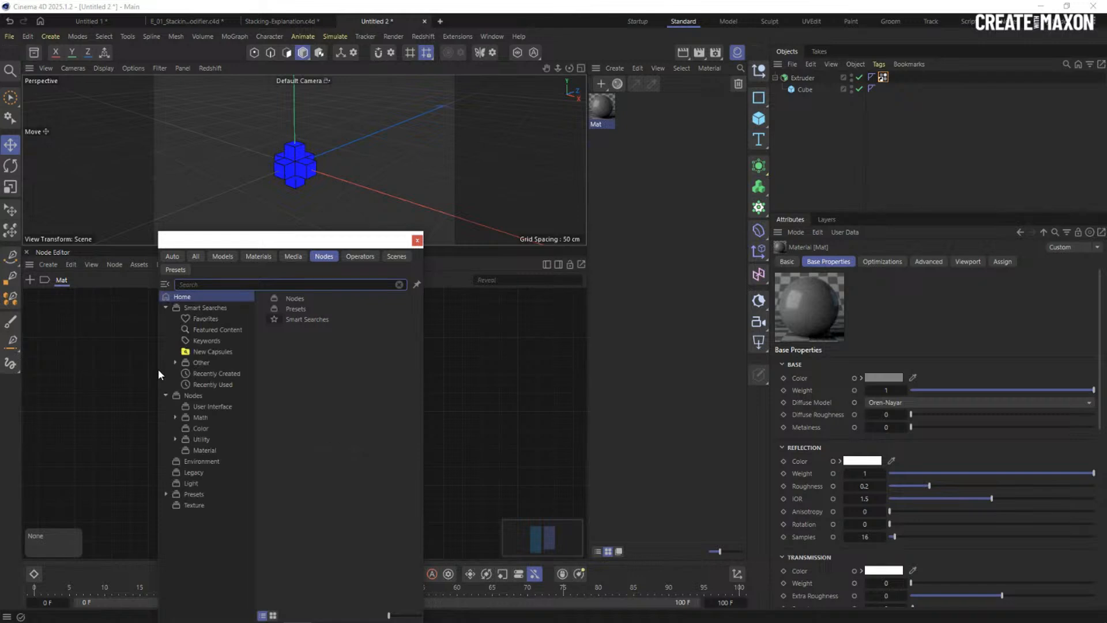
pyautogui.write('ver')
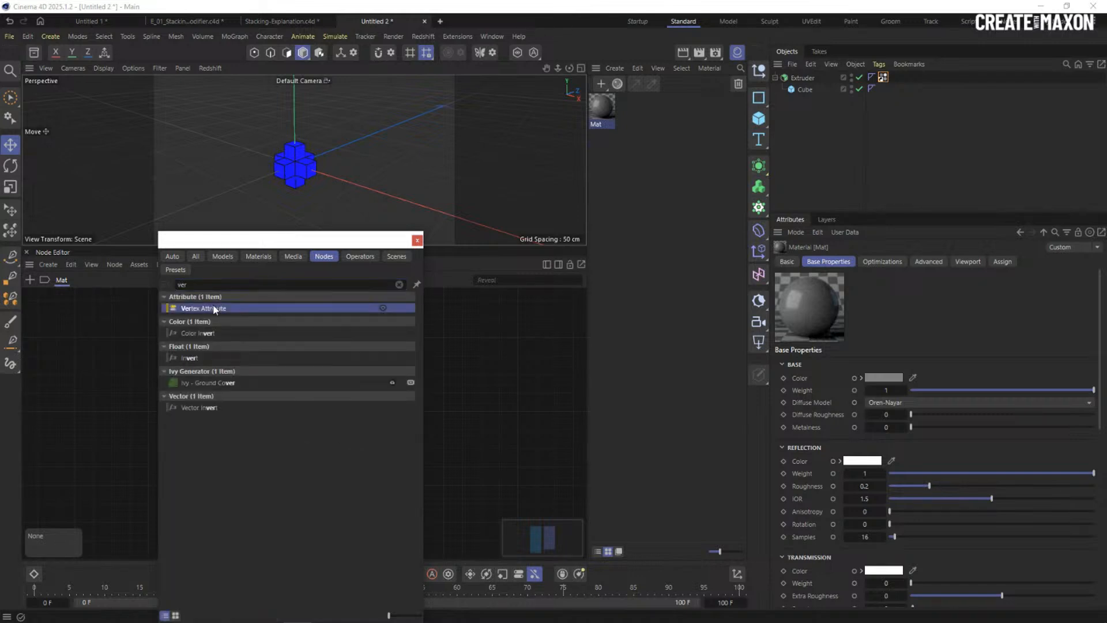
pyautogui.click(214, 308)
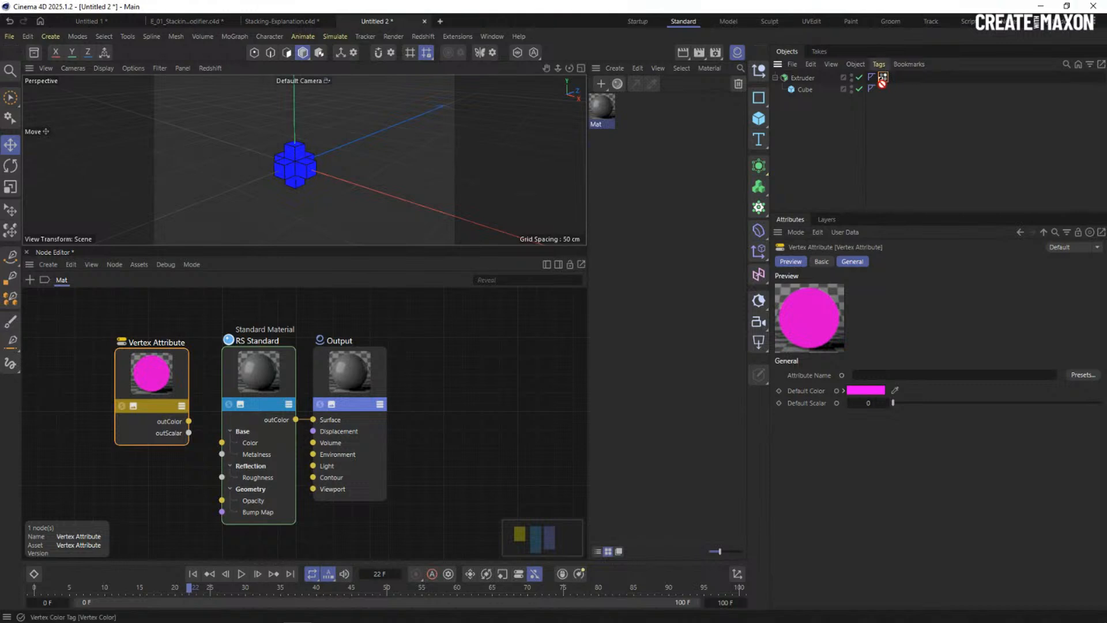
pyautogui.moveTo(883, 77); pyautogui.dragTo(867, 375)
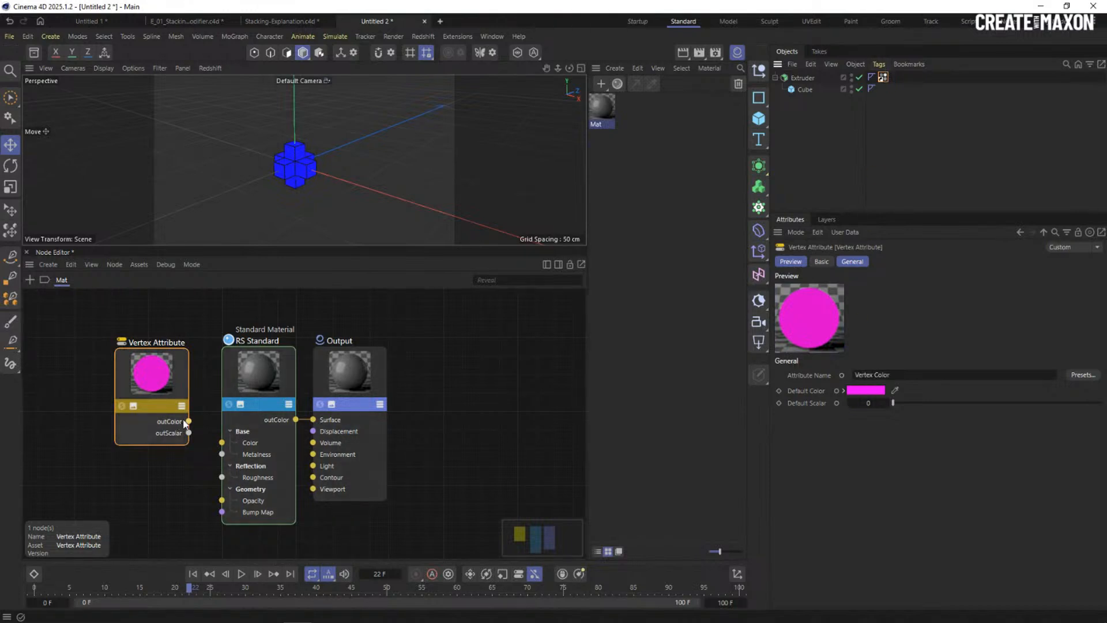
pyautogui.moveTo(185, 425); pyautogui.dragTo(221, 442)
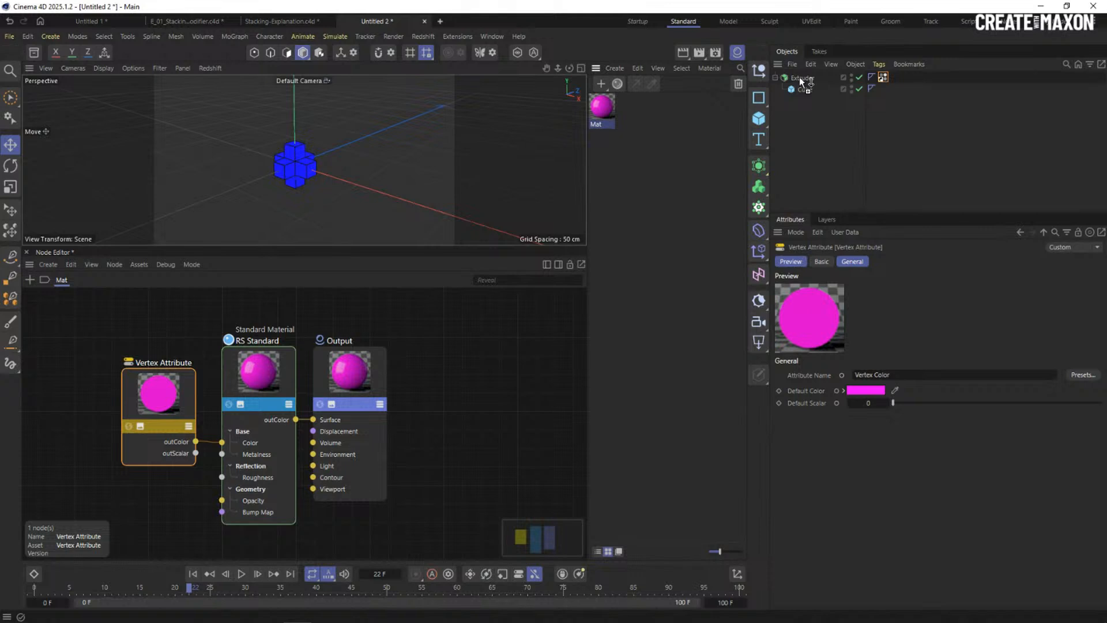
# Apply the new material to the Extruder generator, reopen its node graph and tidy the Set Color node's position.
pyautogui.moveTo(801, 81); pyautogui.dragTo(802, 79)
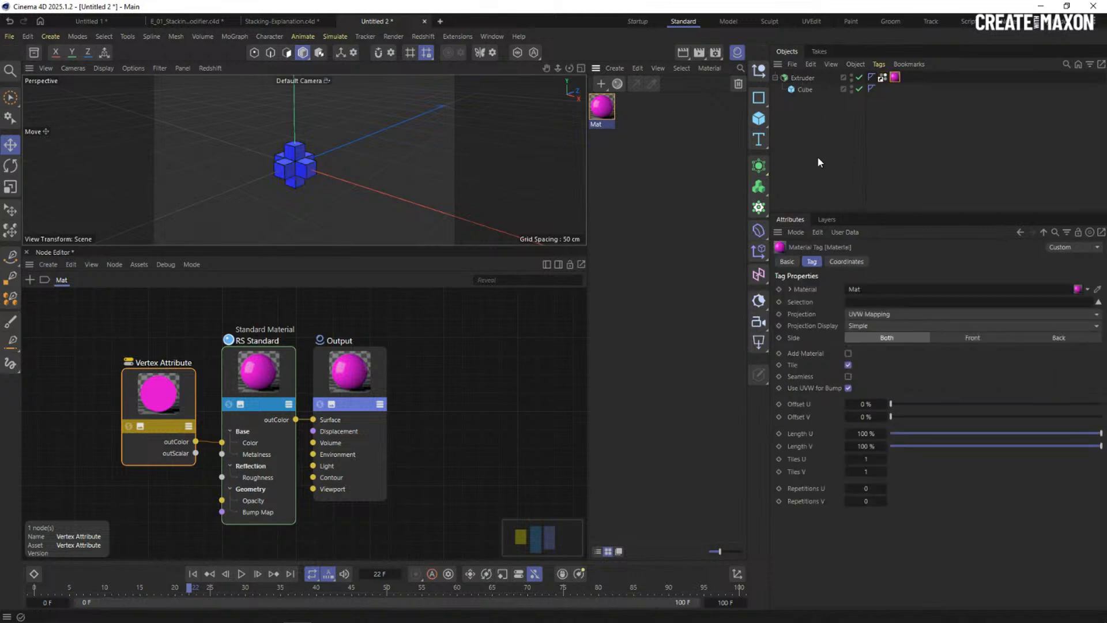
pyautogui.click(738, 52)
pyautogui.click(793, 77)
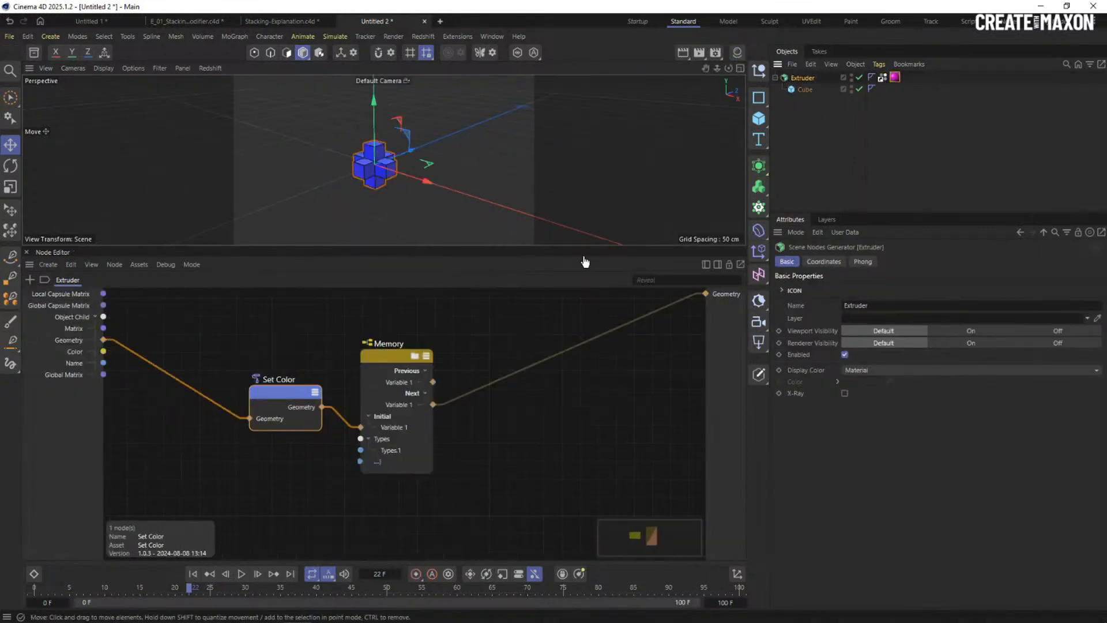
pyautogui.moveTo(287, 388); pyautogui.dragTo(300, 396)
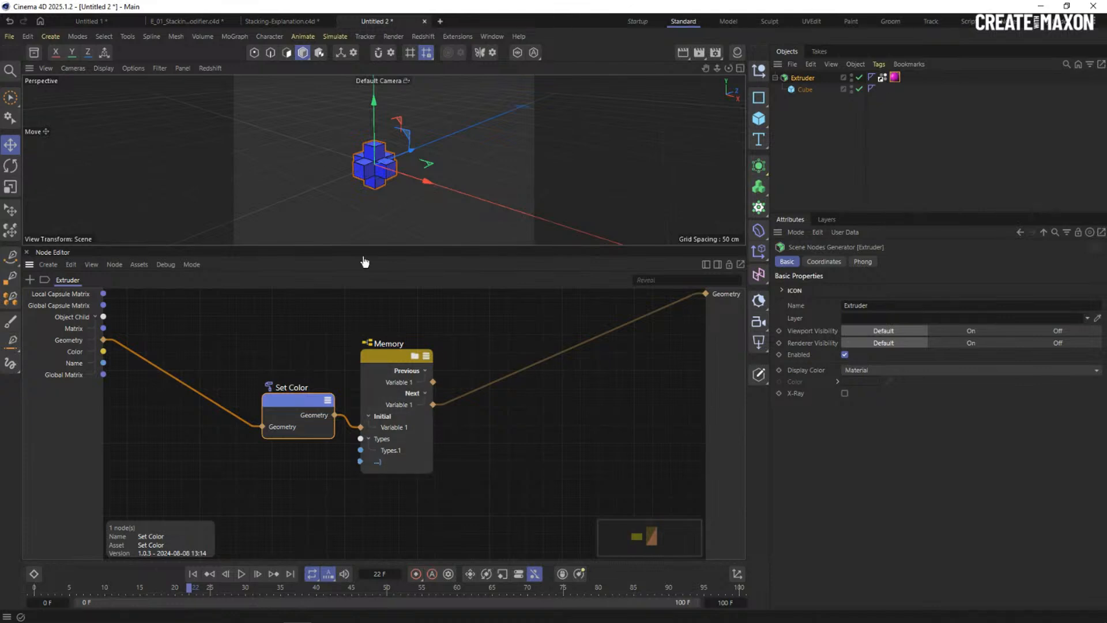
# Open the Memory node's inner graph and add a Time node below the Random Selection node.
pyautogui.doubleClick(383, 354)
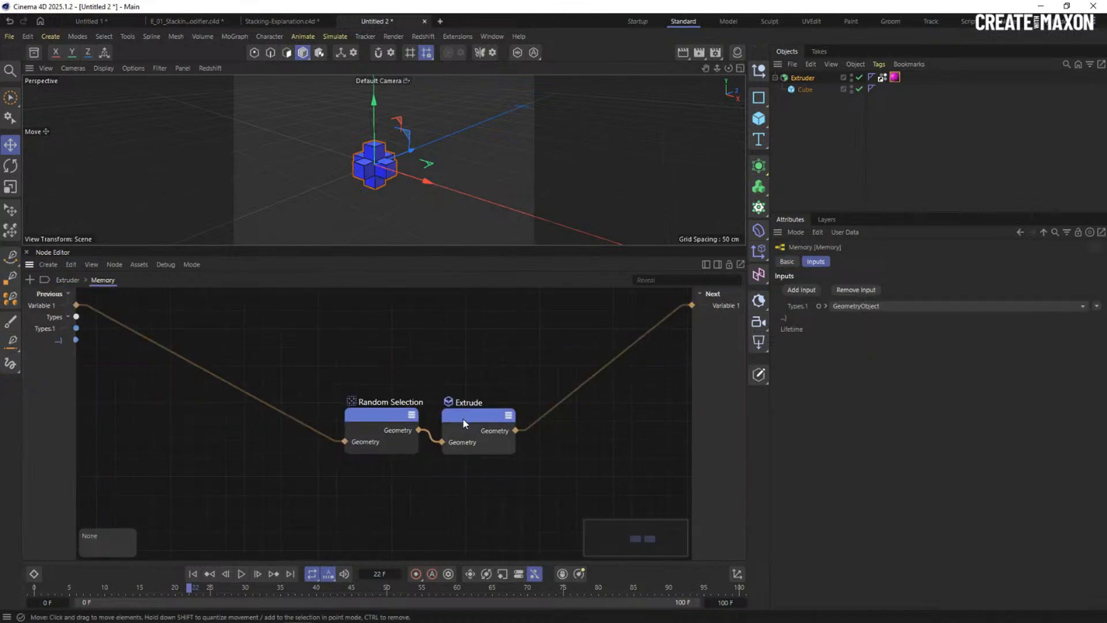
pyautogui.moveTo(482, 356); pyautogui.dragTo(404, 343, button='middle')
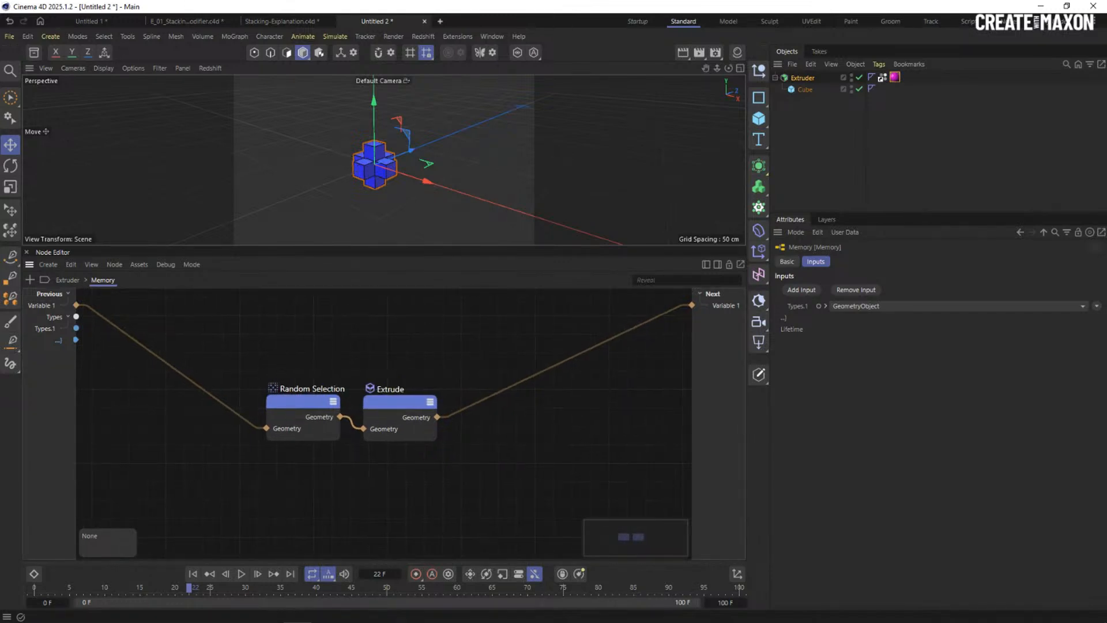
pyautogui.moveTo(319, 362); pyautogui.dragTo(305, 320, button='middle')
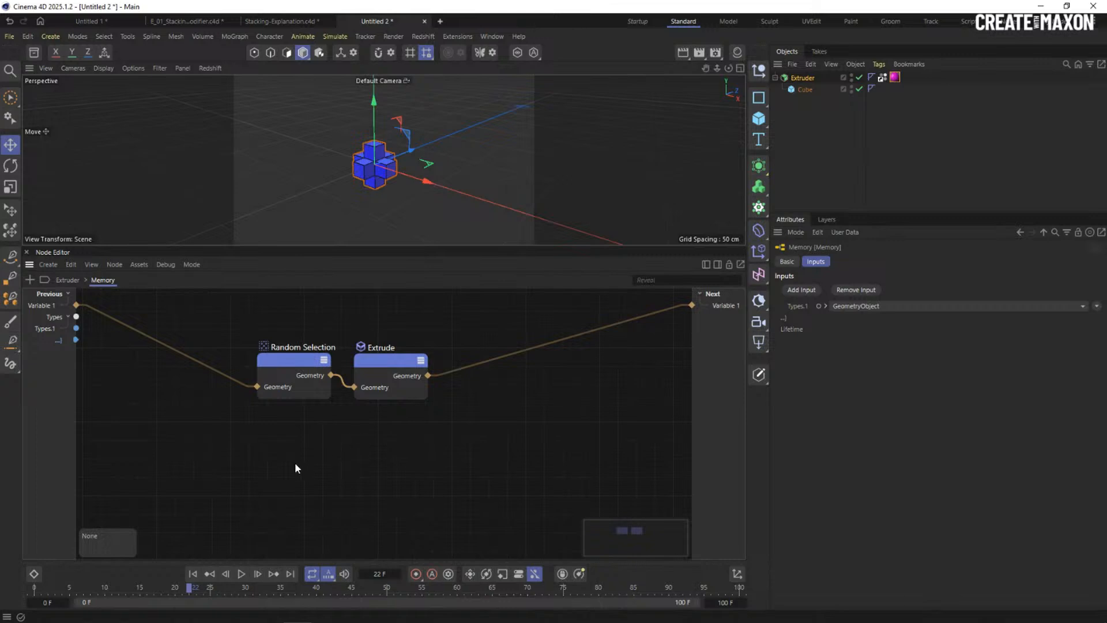
pyautogui.doubleClick(268, 458)
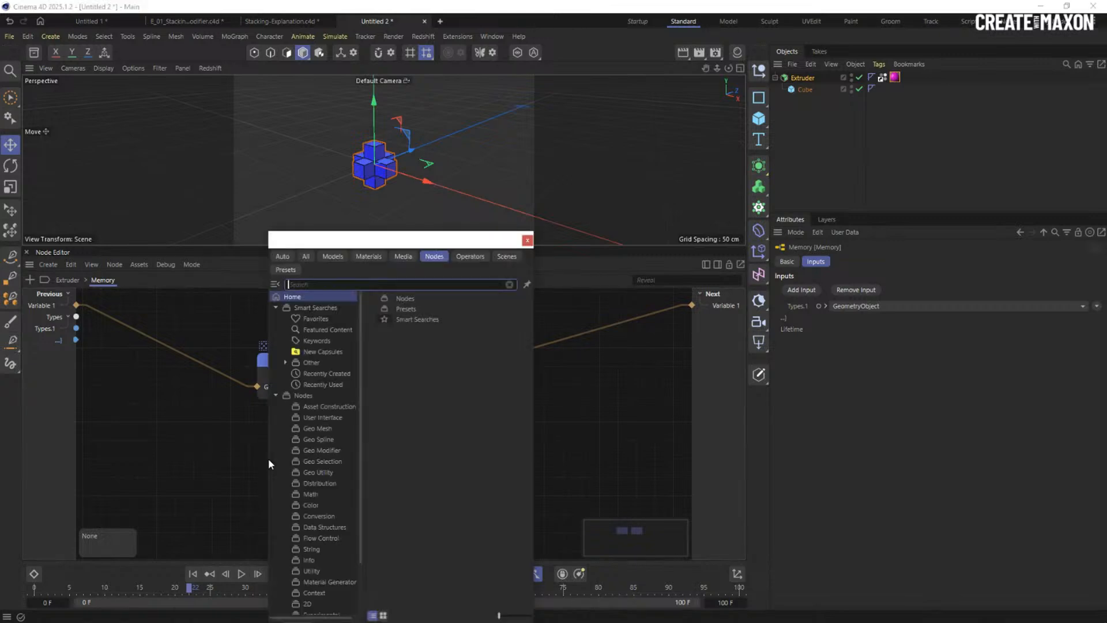
pyautogui.write('tim')
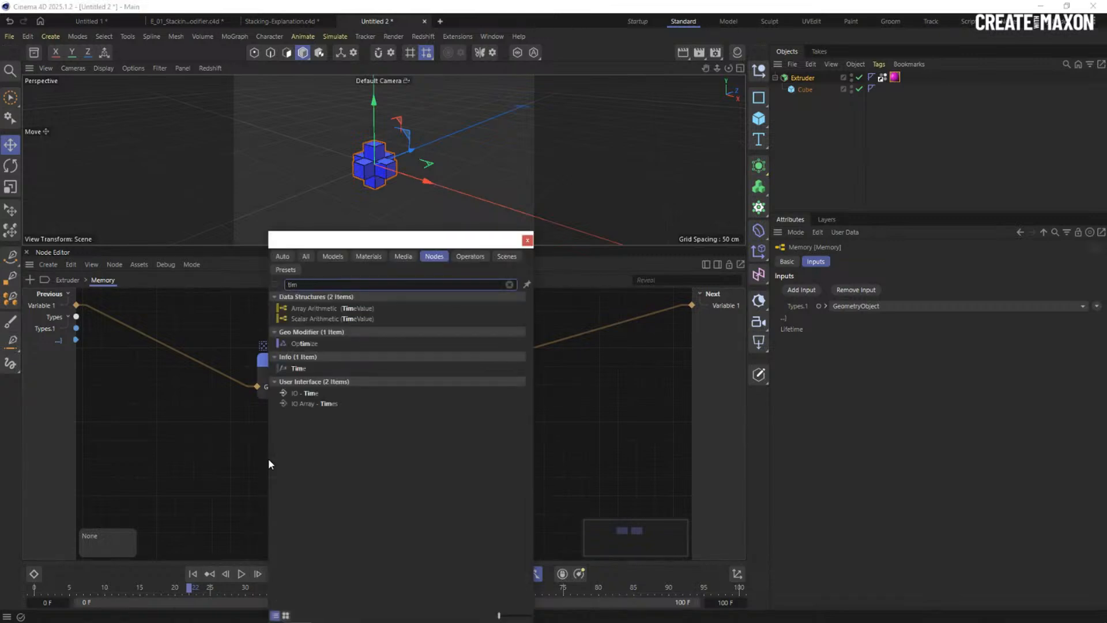
pyautogui.click(301, 370)
pyautogui.moveTo(279, 454); pyautogui.dragTo(200, 458)
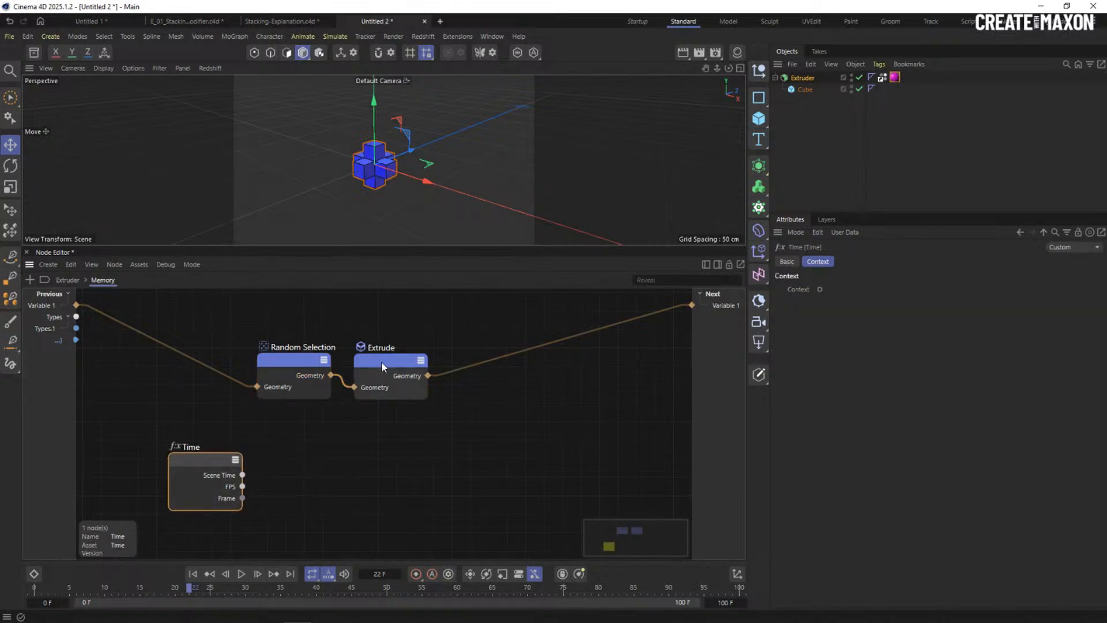
# Insert a Set Color node between Extrude and the Memory's Next output, with Target set to Points and Mode set to Value.
pyautogui.moveTo(382, 365); pyautogui.dragTo(384, 369)
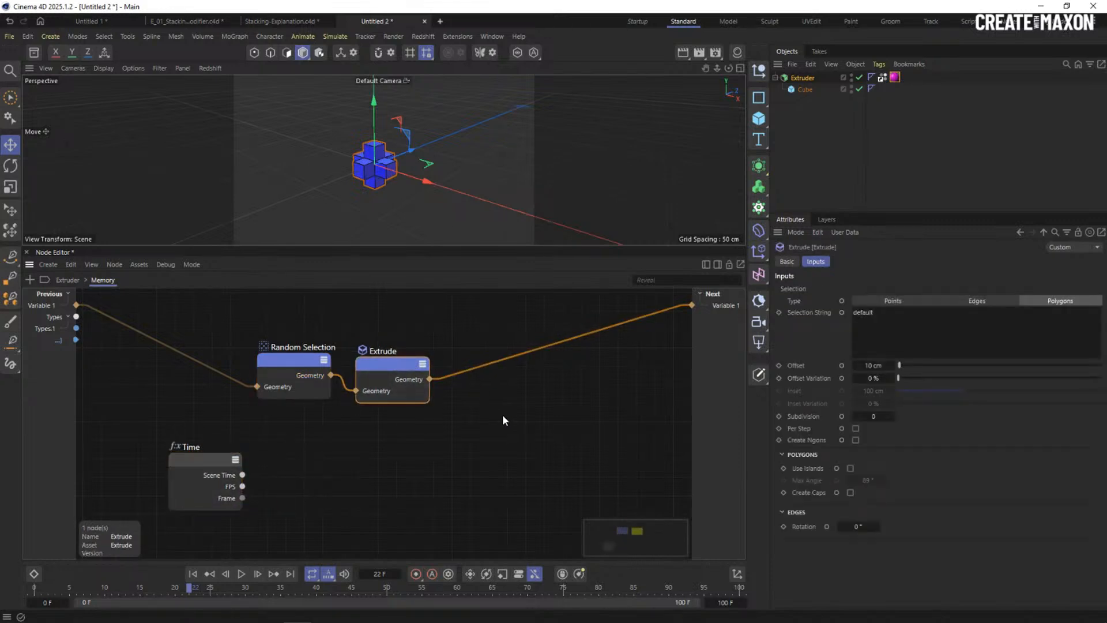
pyautogui.doubleClick(507, 418)
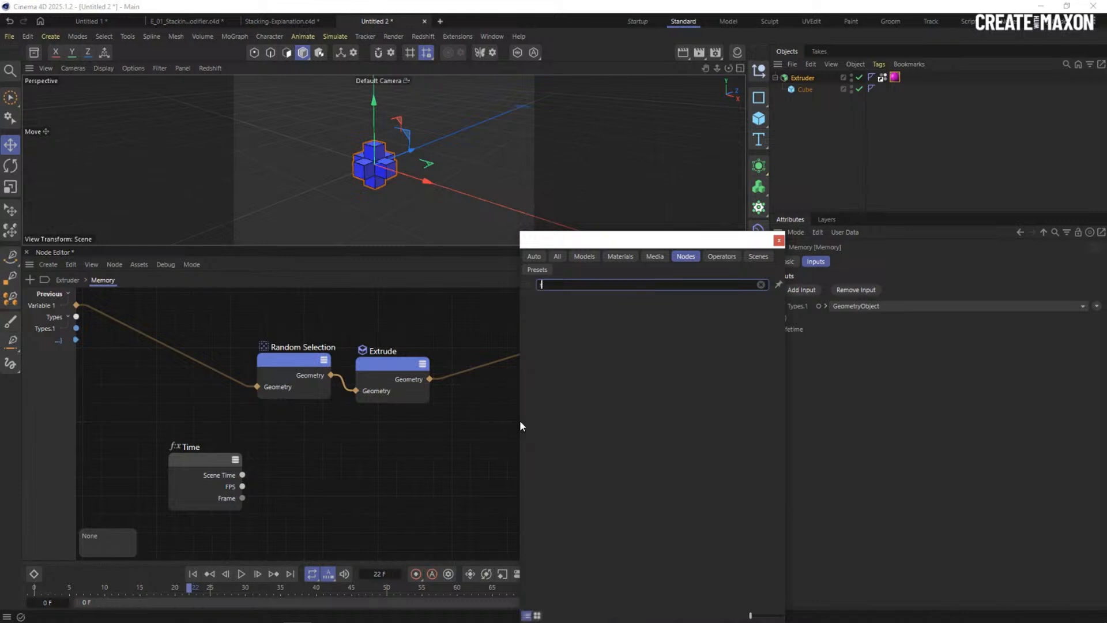
pyautogui.write('sete')
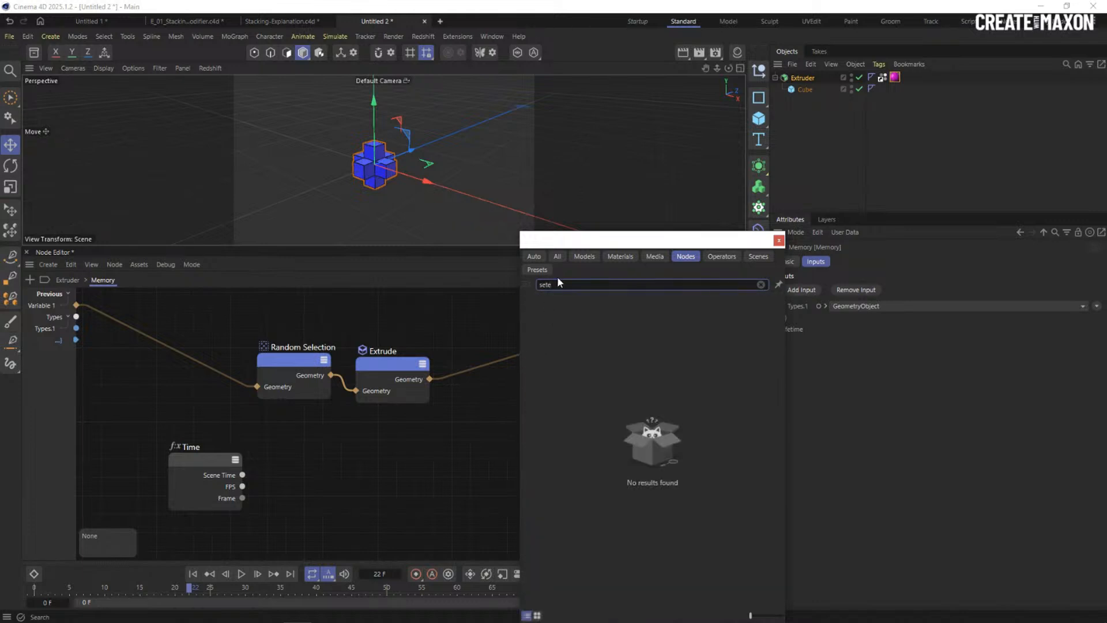
pyautogui.press('BackSpace')
pyautogui.write('co')
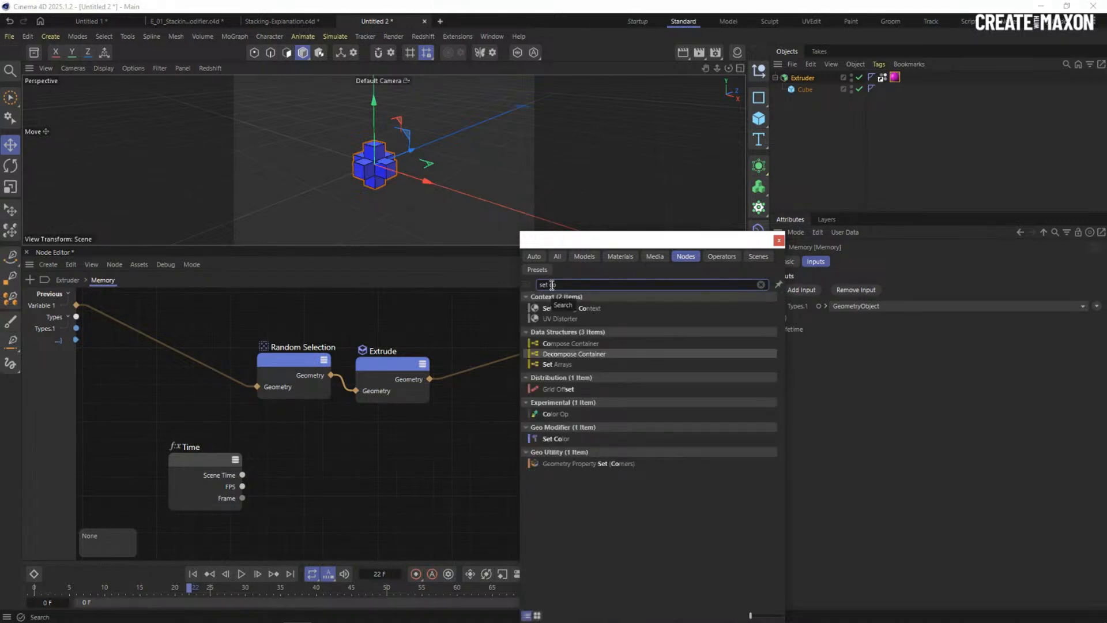
pyautogui.doubleClick(555, 438)
pyautogui.moveTo(429, 379); pyautogui.dragTo(485, 449)
pyautogui.moveTo(457, 373); pyautogui.dragTo(501, 406)
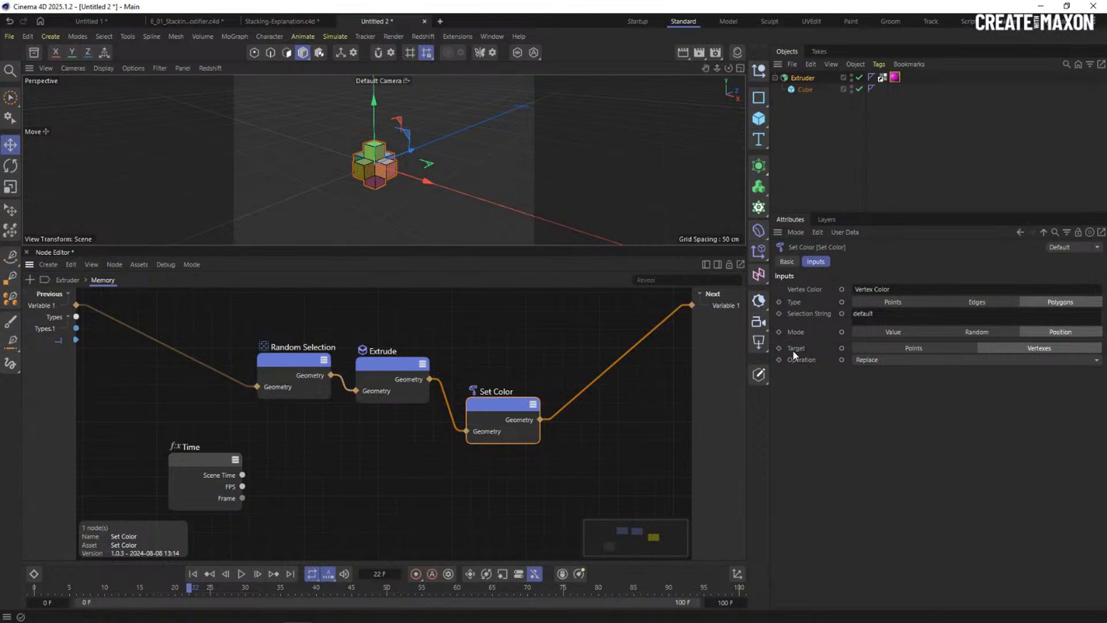
pyautogui.click(904, 349)
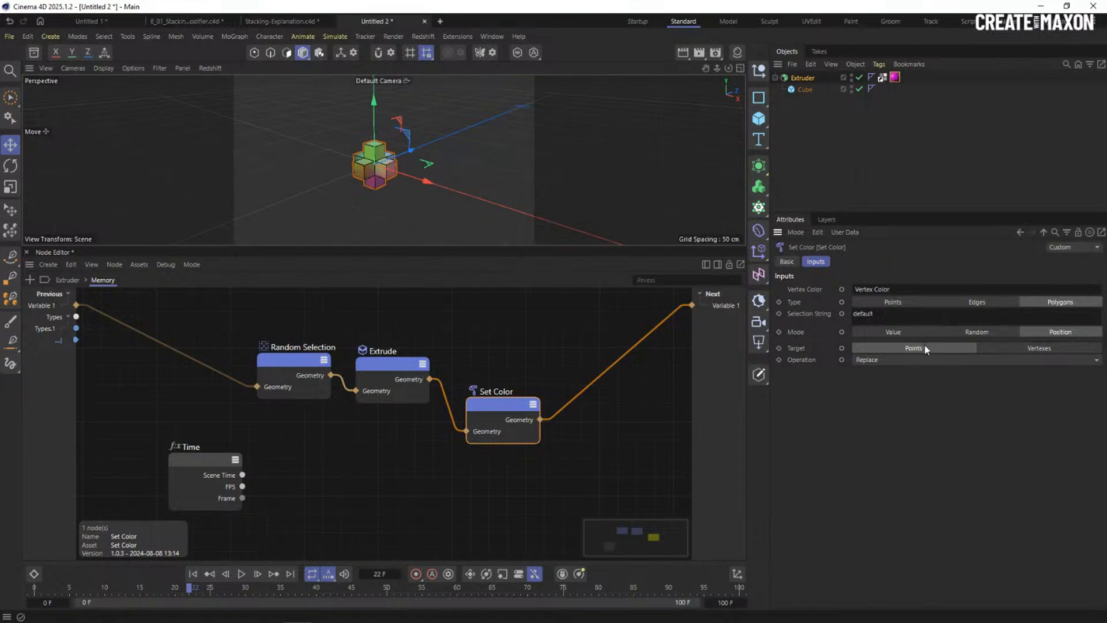
pyautogui.click(896, 332)
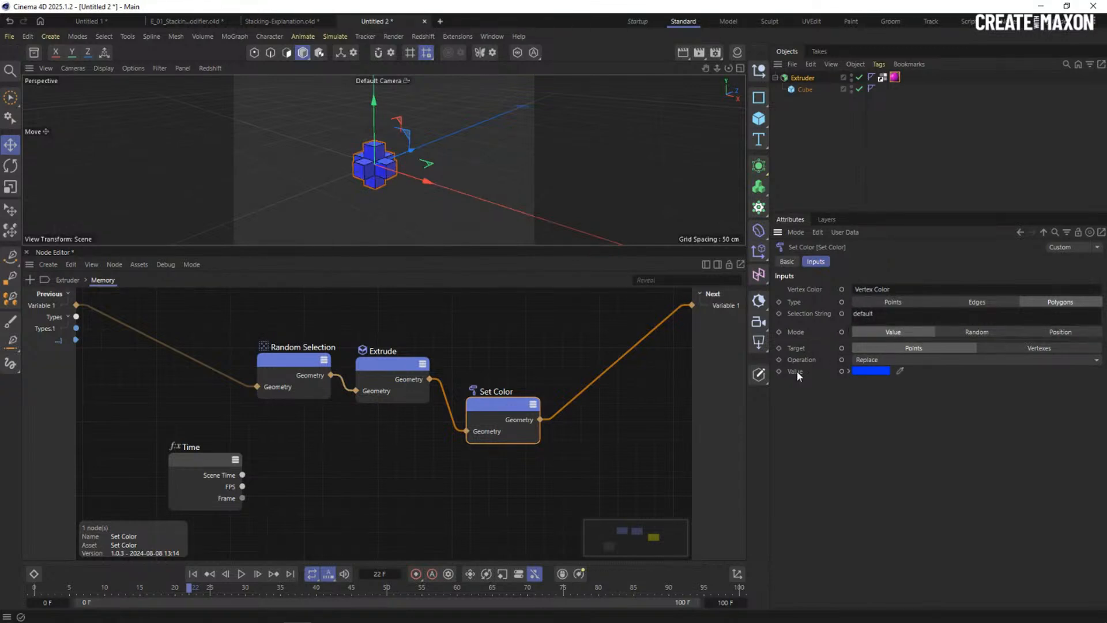
# Expose the Set Color node's Value input as a port and tidy the positions of the Time and Set Color nodes.
pyautogui.click(841, 371)
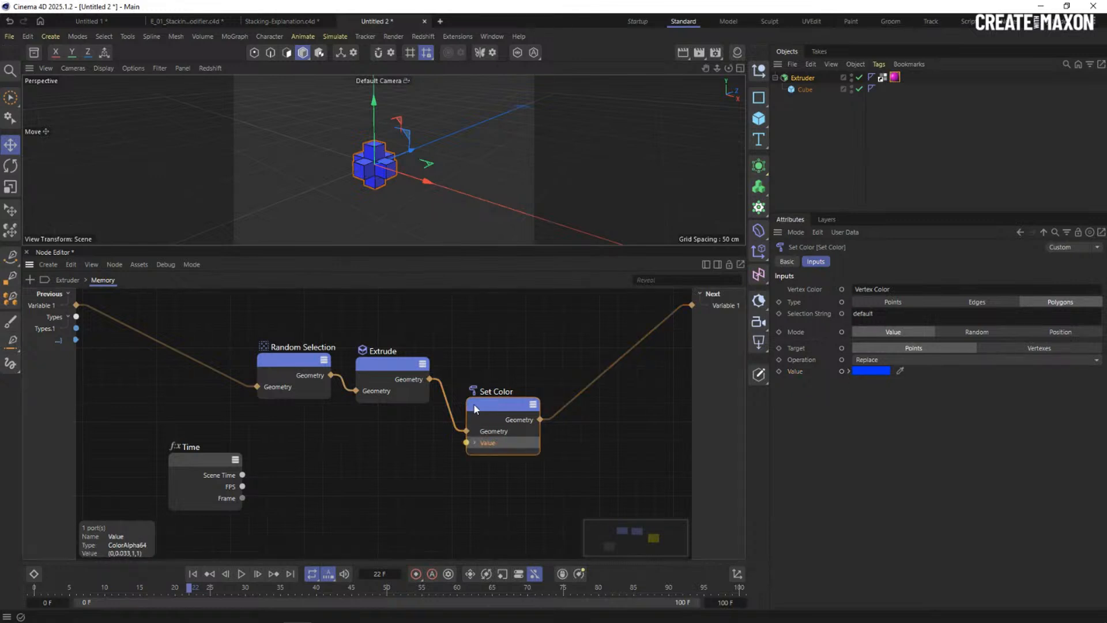
pyautogui.moveTo(203, 462); pyautogui.dragTo(194, 463)
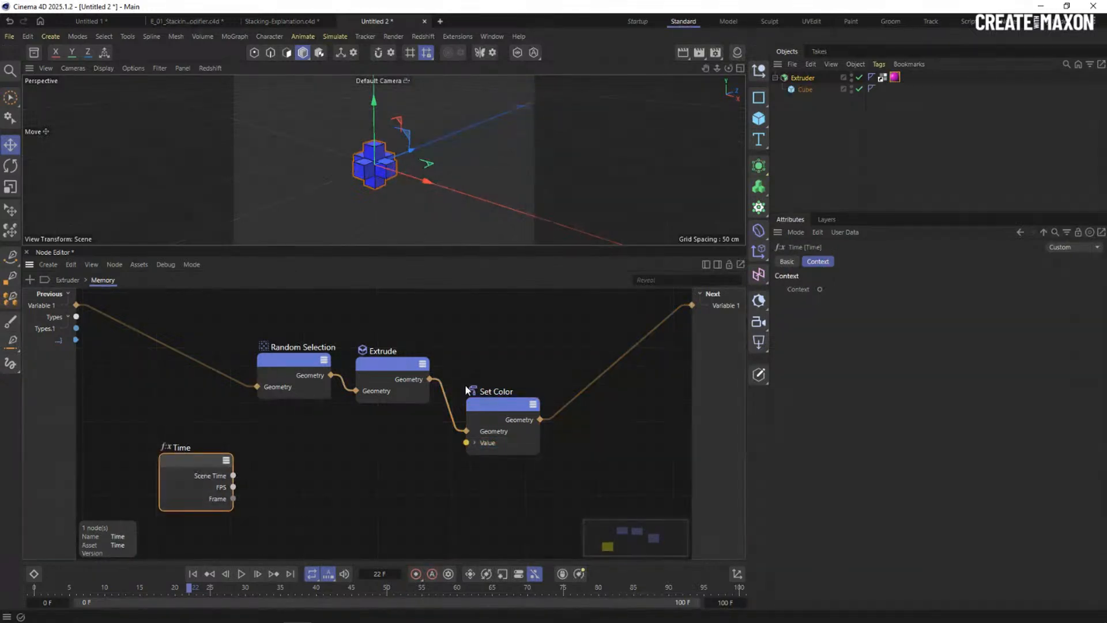
pyautogui.moveTo(503, 415); pyautogui.dragTo(505, 411)
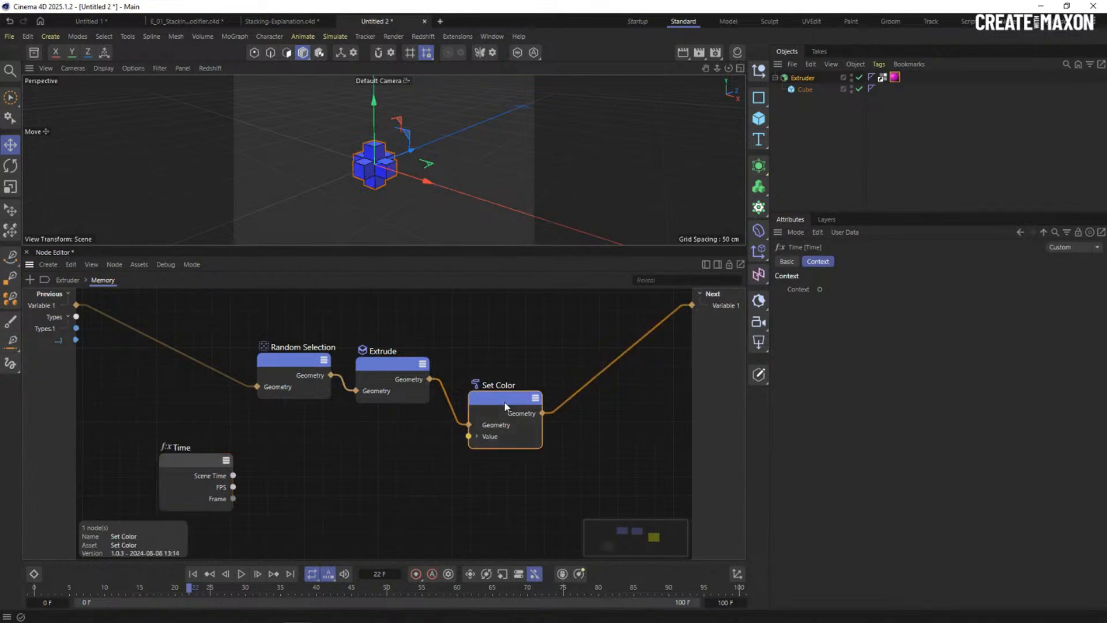
# Add a Basic Gradient node to the Memory graph and place it below the Extrude node.
pyautogui.scroll(-1, 399, 446)
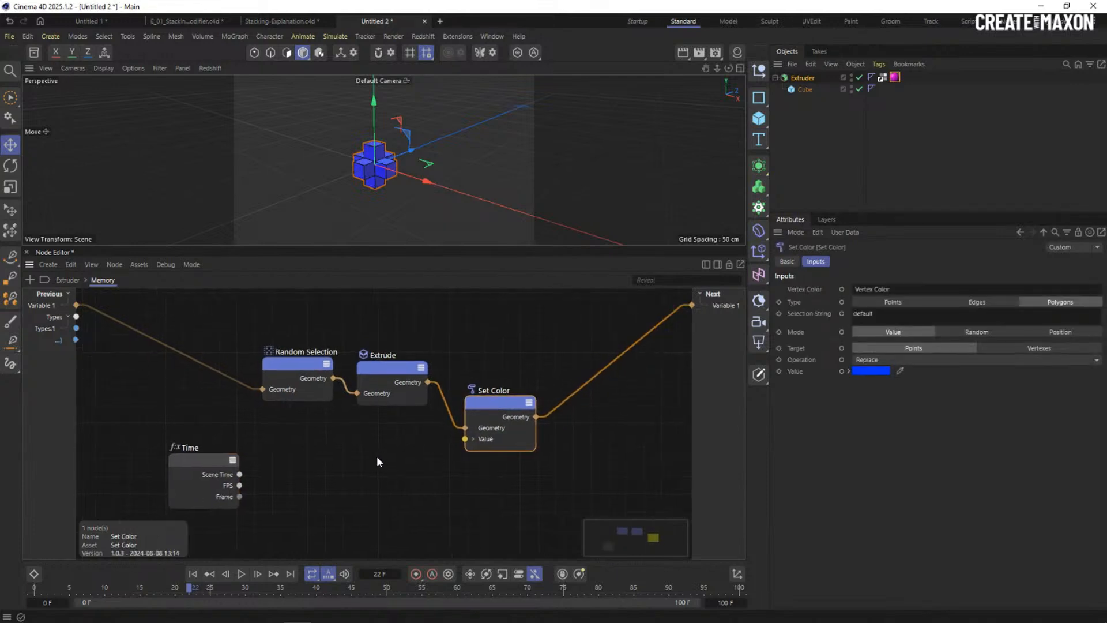
pyautogui.keyDown('alt'); pyautogui.moveTo(378, 458); pyautogui.dragTo(366, 432, button='middle'); pyautogui.keyUp('alt')
pyautogui.doubleClick(387, 459)
pyautogui.write('grad')
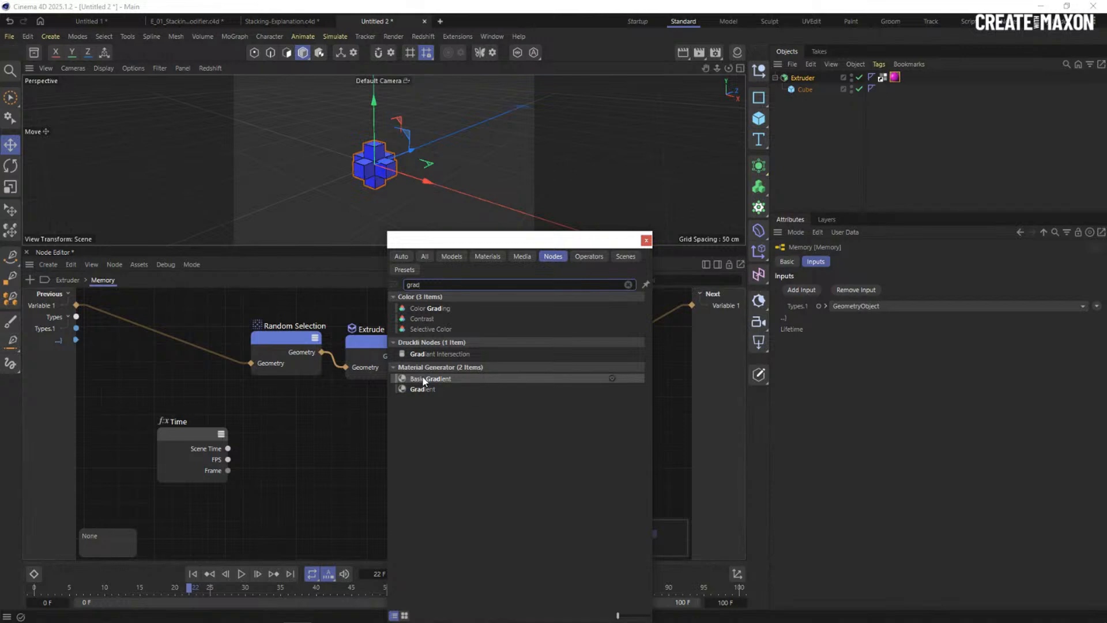
pyautogui.doubleClick(440, 378)
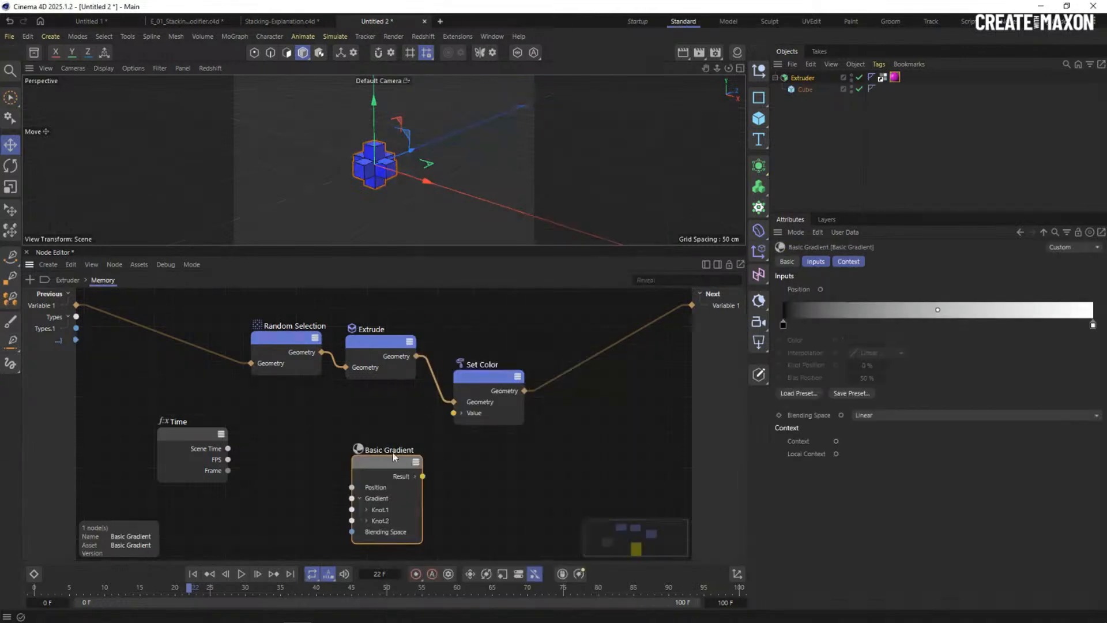
pyautogui.moveTo(393, 464); pyautogui.dragTo(386, 427)
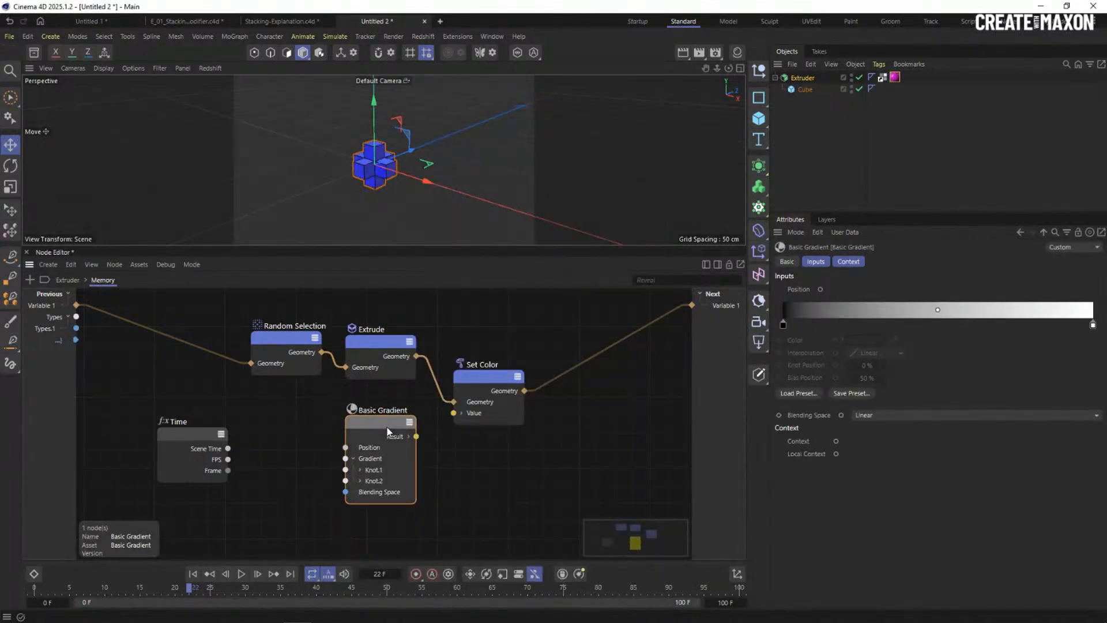
# Load the Supersonic preset into the Basic Gradient node and nudge the node closer beneath Extrude.
pyautogui.click(801, 393)
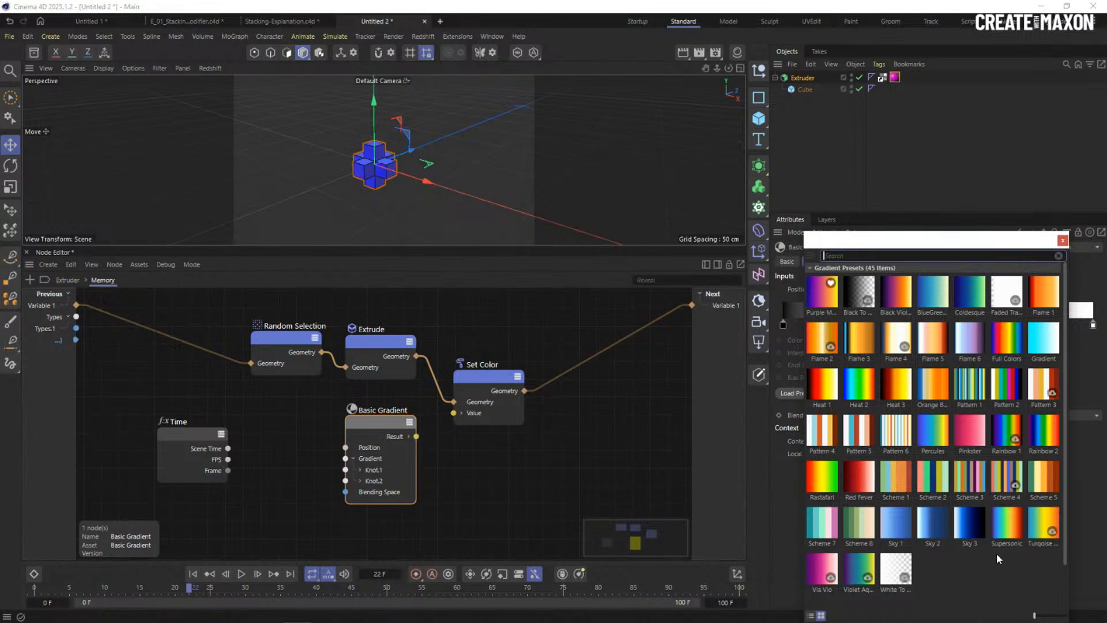
pyautogui.click(1006, 526)
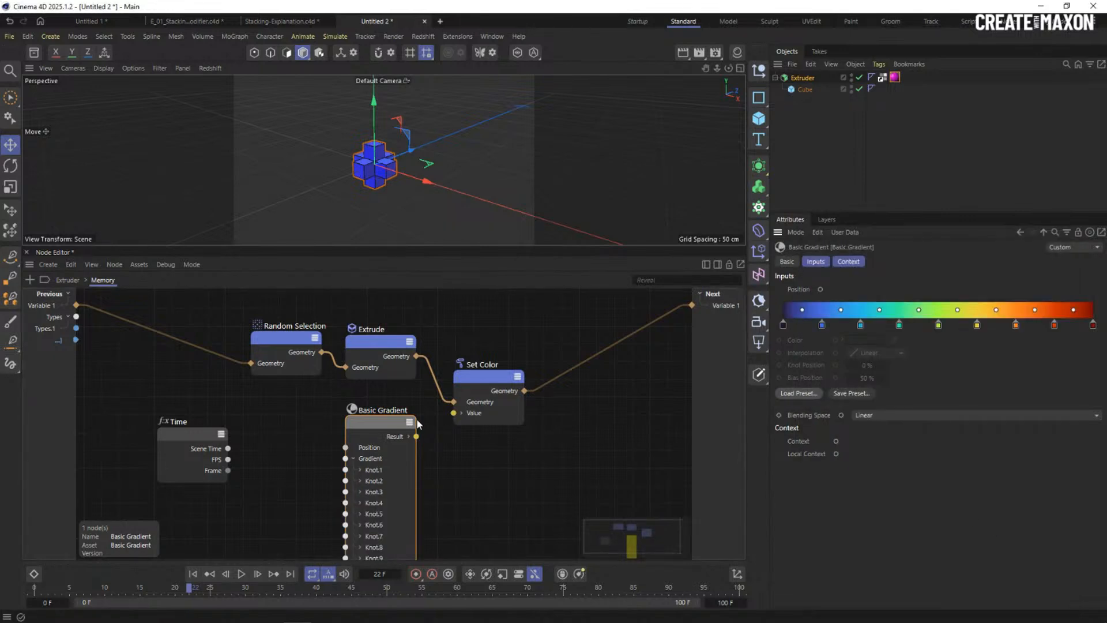
pyautogui.moveTo(383, 421); pyautogui.dragTo(386, 413)
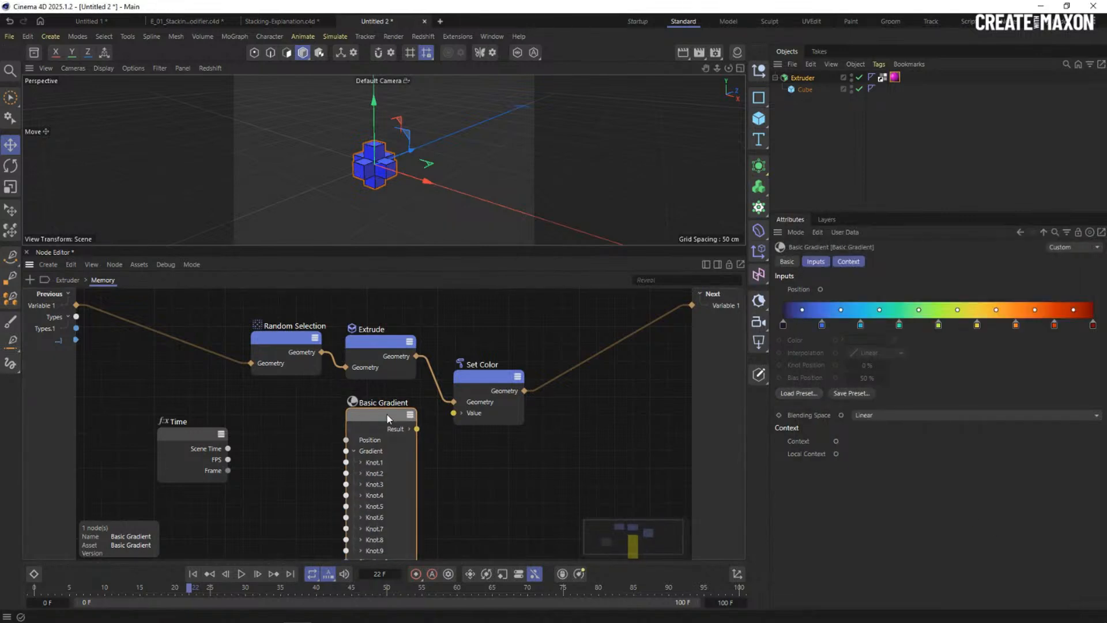
pyautogui.click(372, 440)
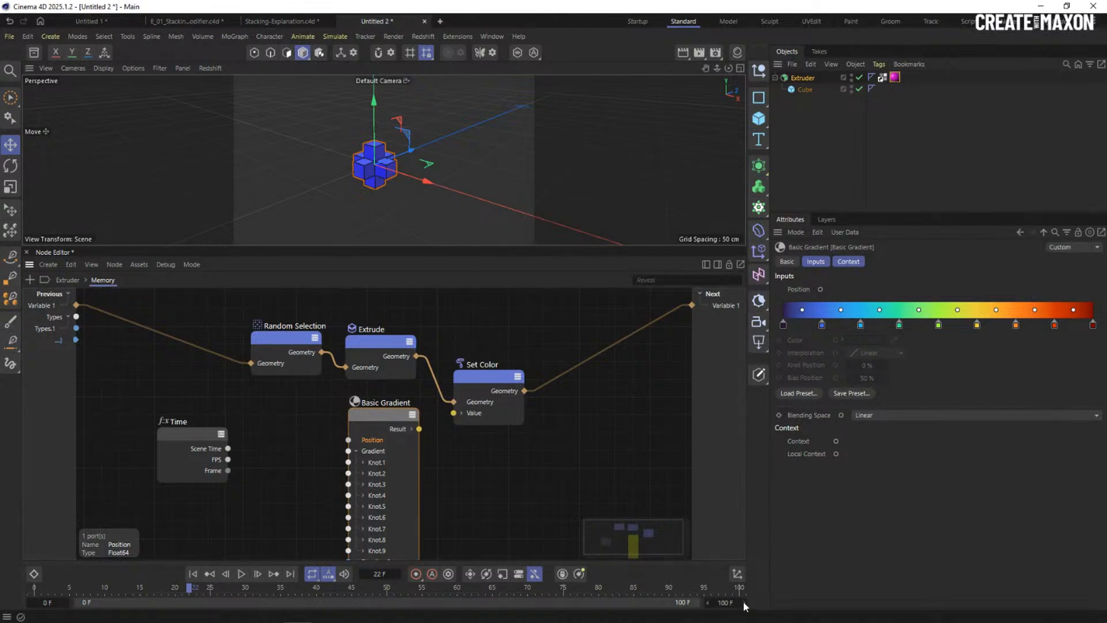
pyautogui.click(803, 325)
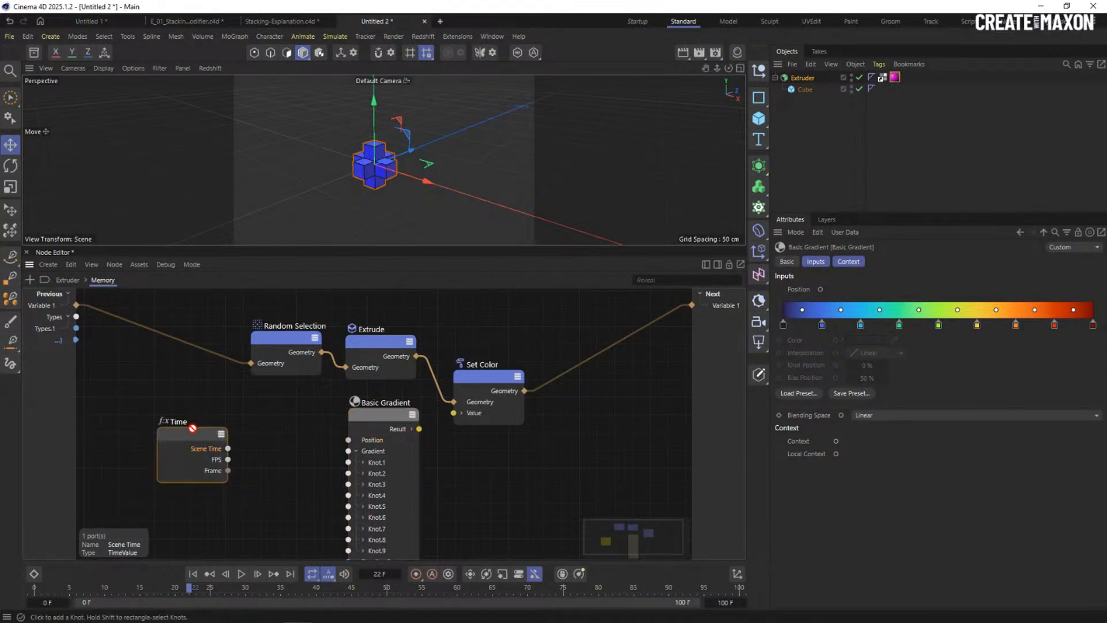
# Add a Range Mapper node between Time and Basic Gradient, and feed Time's Frame output into its Input.
pyautogui.moveTo(201, 433); pyautogui.dragTo(195, 427)
pyautogui.doubleClick(273, 446)
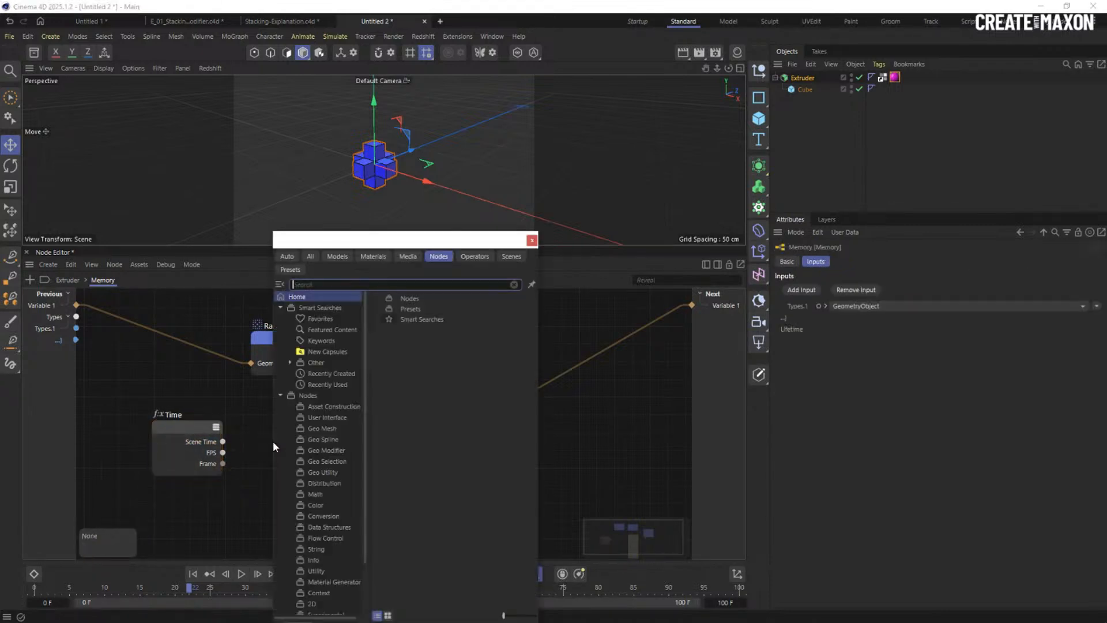
pyautogui.write('rang')
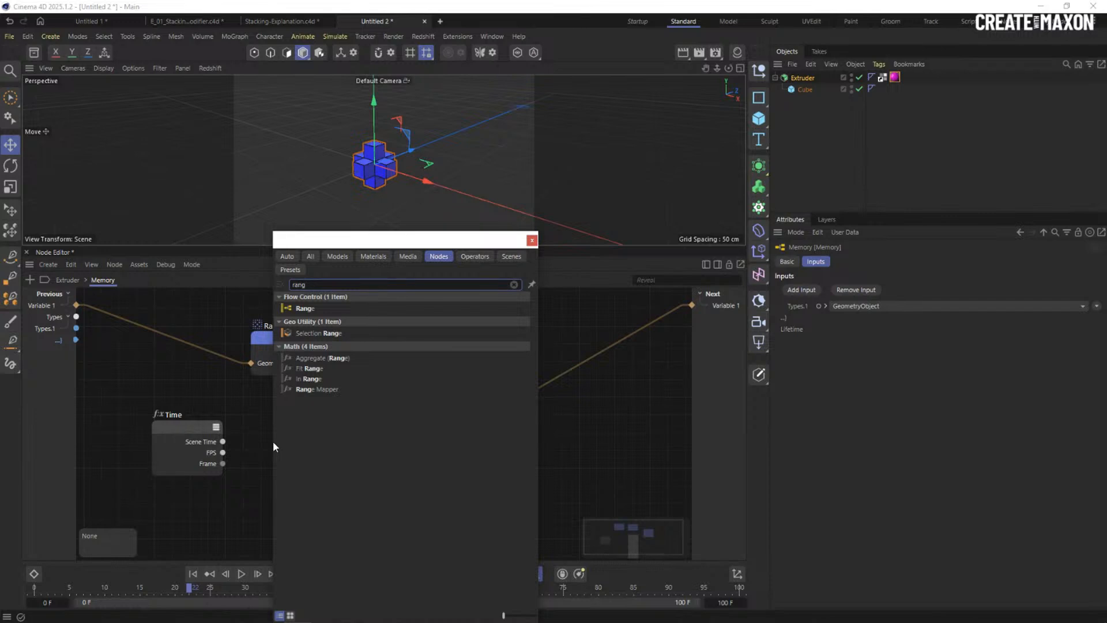
pyautogui.click(324, 389)
pyautogui.moveTo(271, 448); pyautogui.dragTo(283, 417)
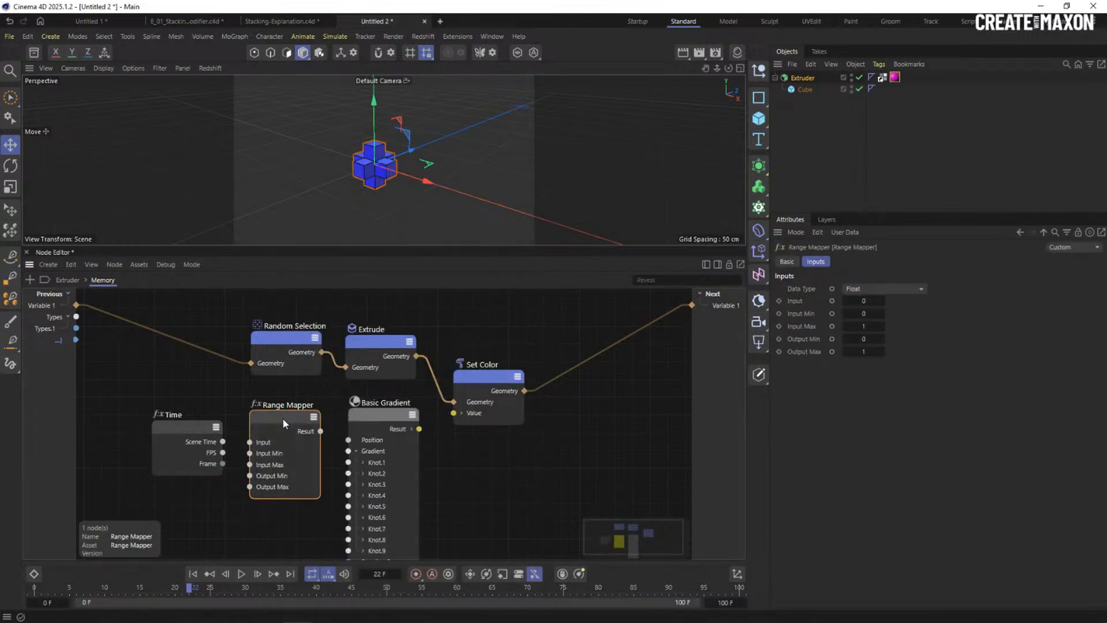
pyautogui.moveTo(216, 461); pyautogui.dragTo(271, 418)
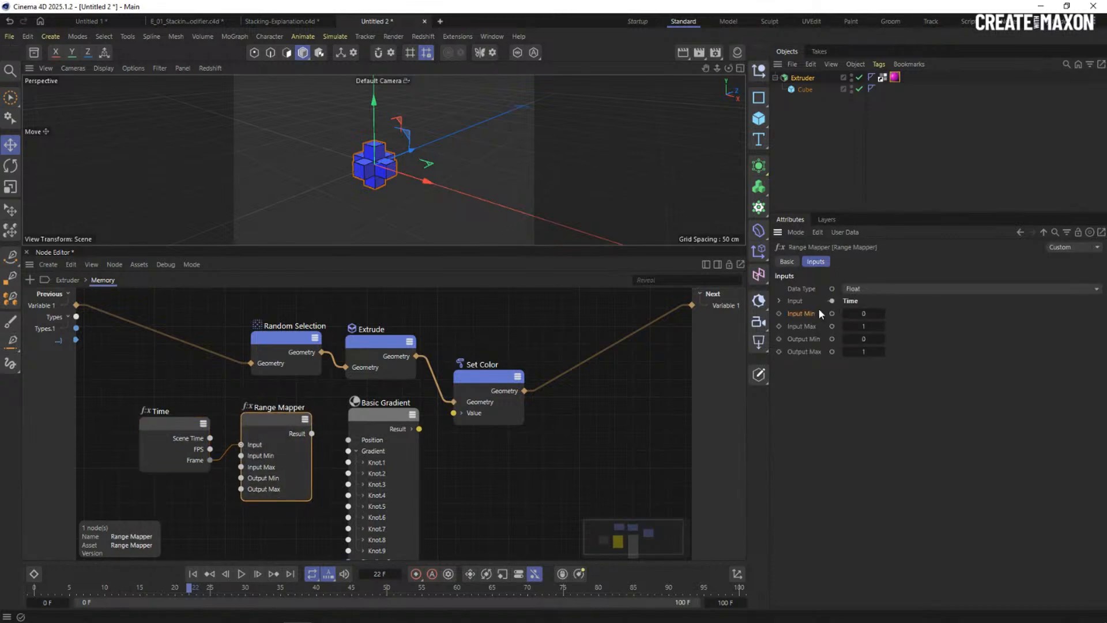
# Set the Range Mapper's Input Max to 100 and route its Result through the Basic Gradient's Position into Set Color's Value.
pyautogui.click(860, 313)
pyautogui.click(863, 326)
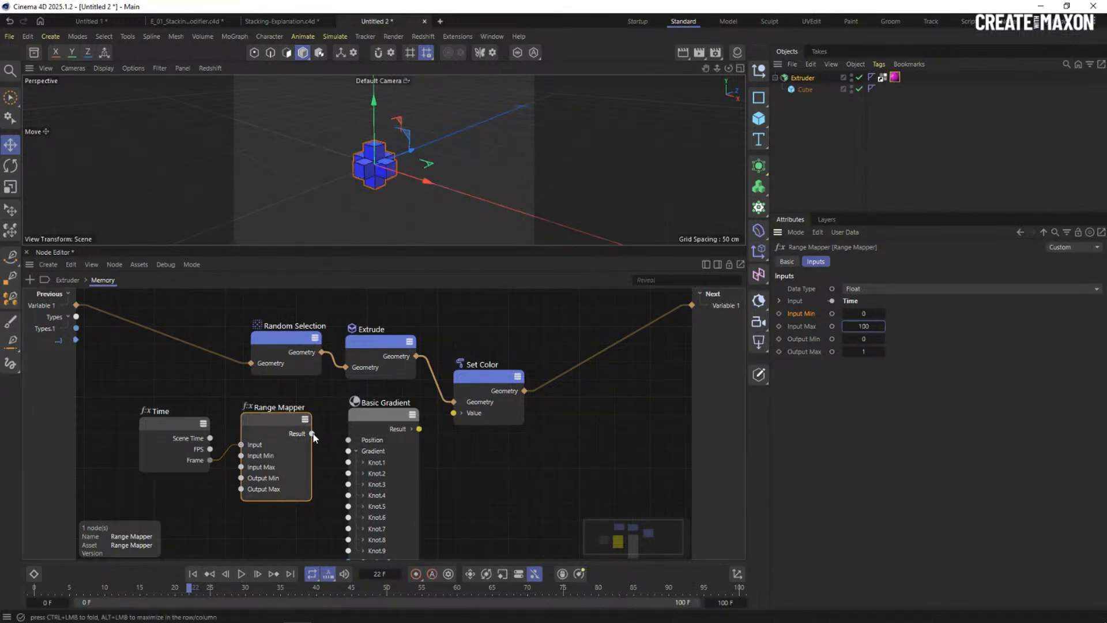
pyautogui.moveTo(313, 434); pyautogui.dragTo(348, 440)
pyautogui.moveTo(420, 429); pyautogui.dragTo(456, 413)
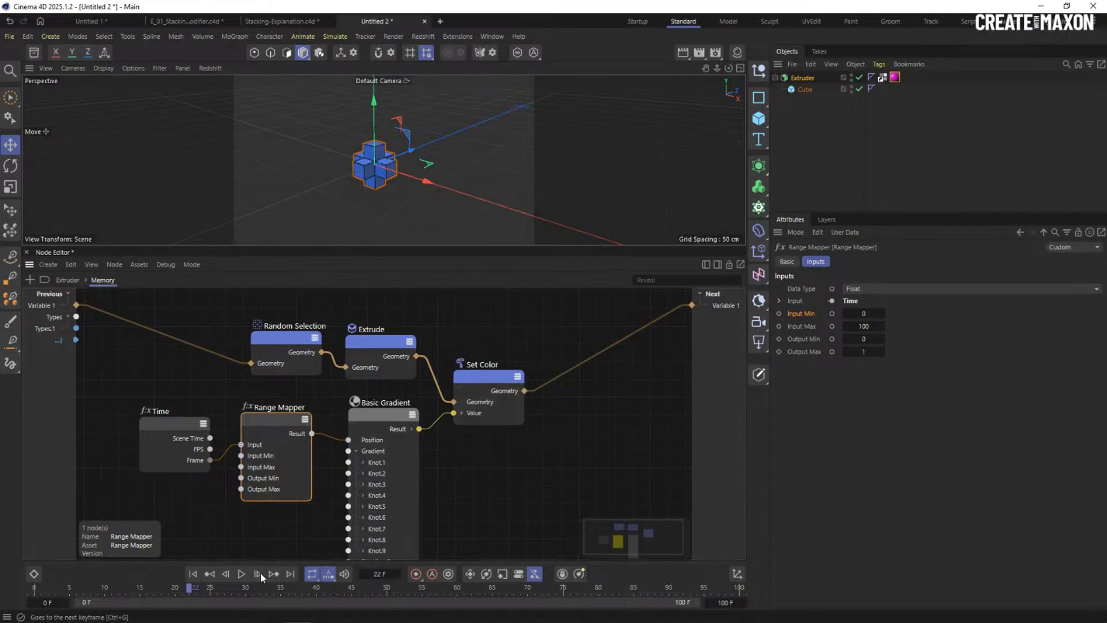
# Play the animation from frame 0 in an enlarged viewport to examine how the gradient colors the growing extrusions.
pyautogui.click(193, 573)
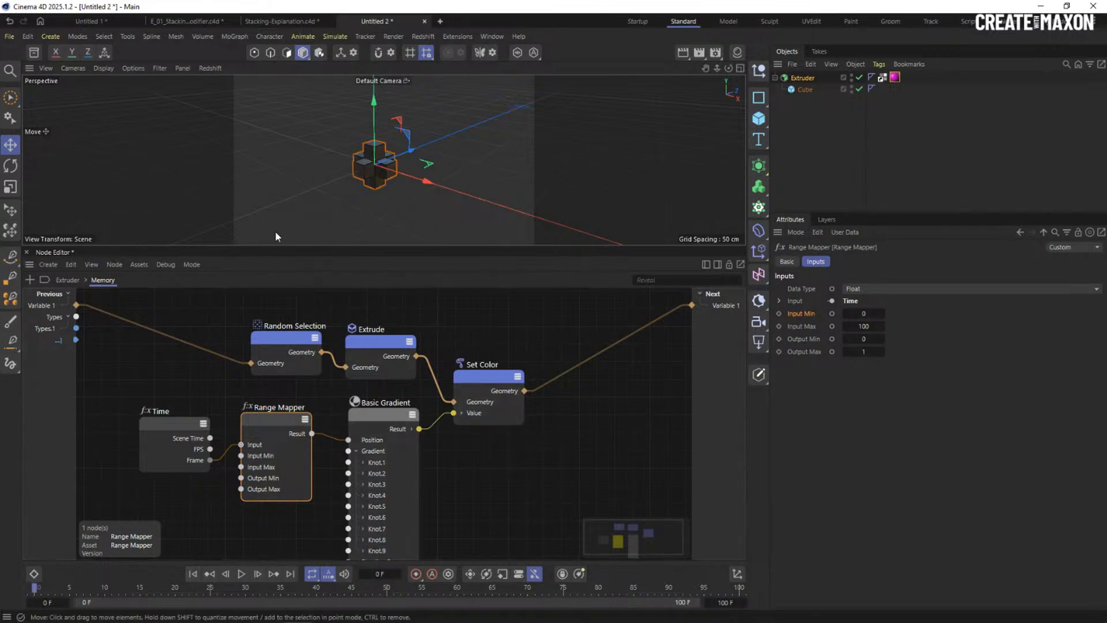
pyautogui.moveTo(280, 246); pyautogui.dragTo(280, 409)
pyautogui.scroll(-5, 375, 291)
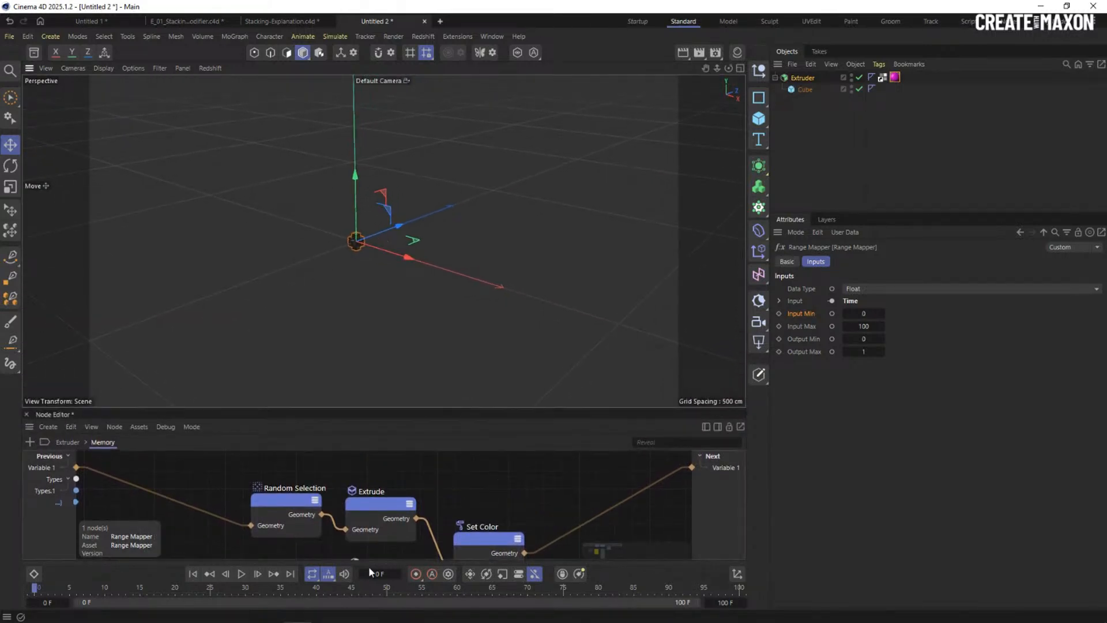
pyautogui.click(242, 573)
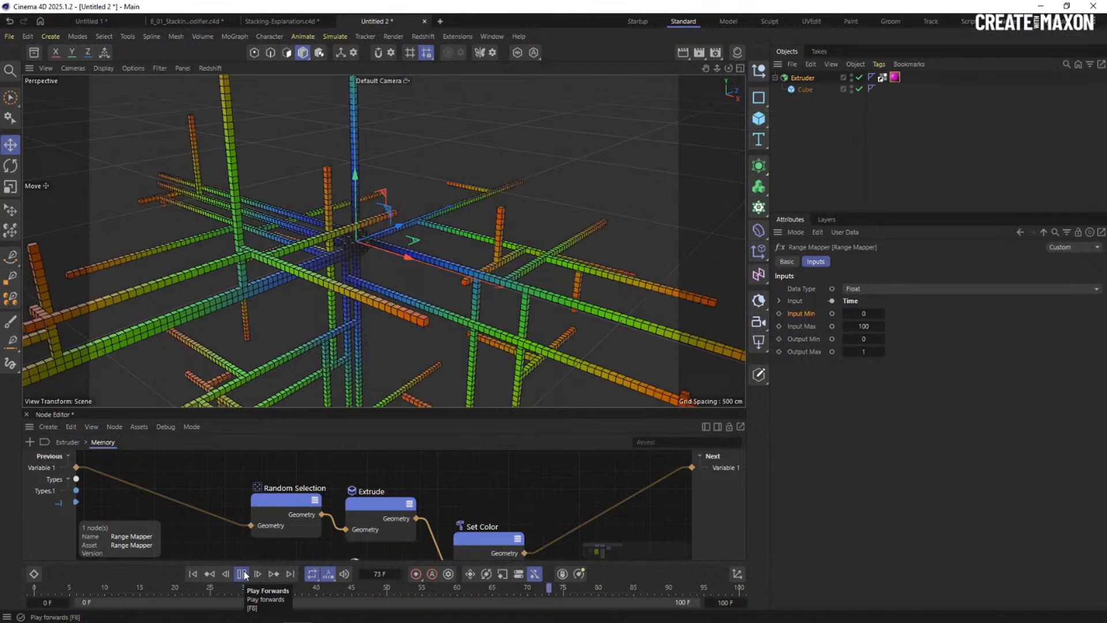
pyautogui.click(242, 574)
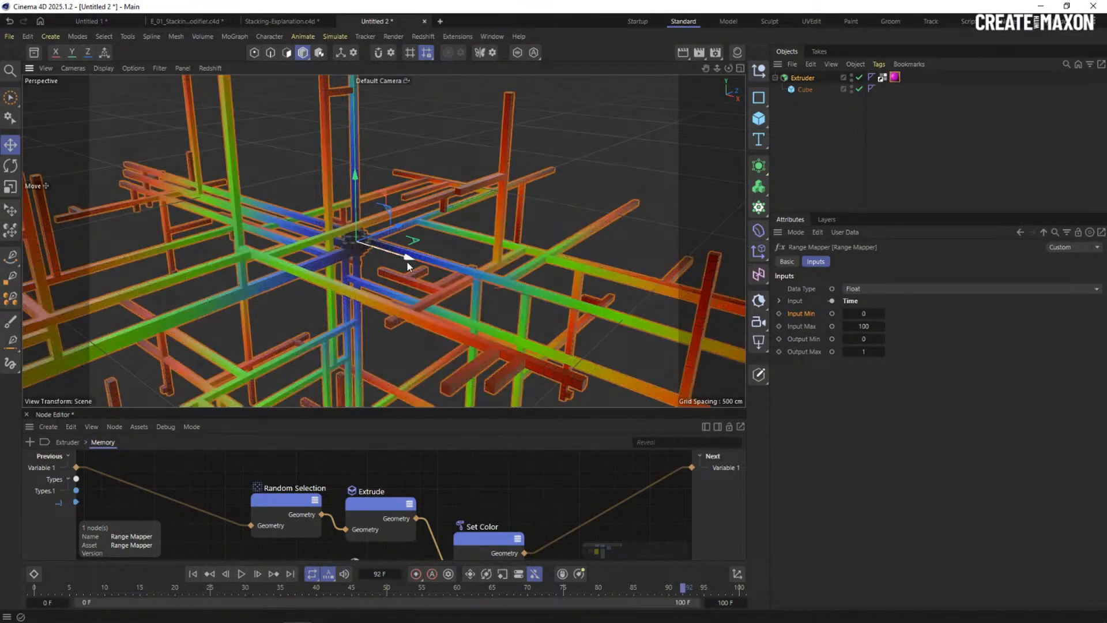
pyautogui.scroll(-10, 377, 261)
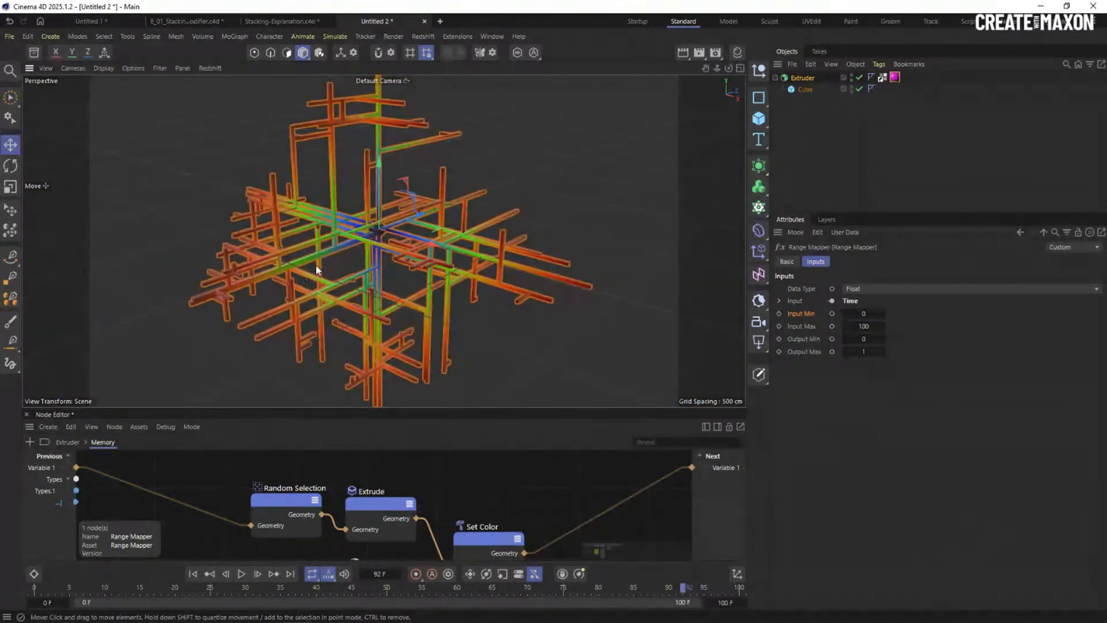
# Propagate the Basic Gradient node's Gradient port to the Memory node's inputs, shrinking the viewport to make room for the graph.
pyautogui.moveTo(464, 411); pyautogui.dragTo(467, 322)
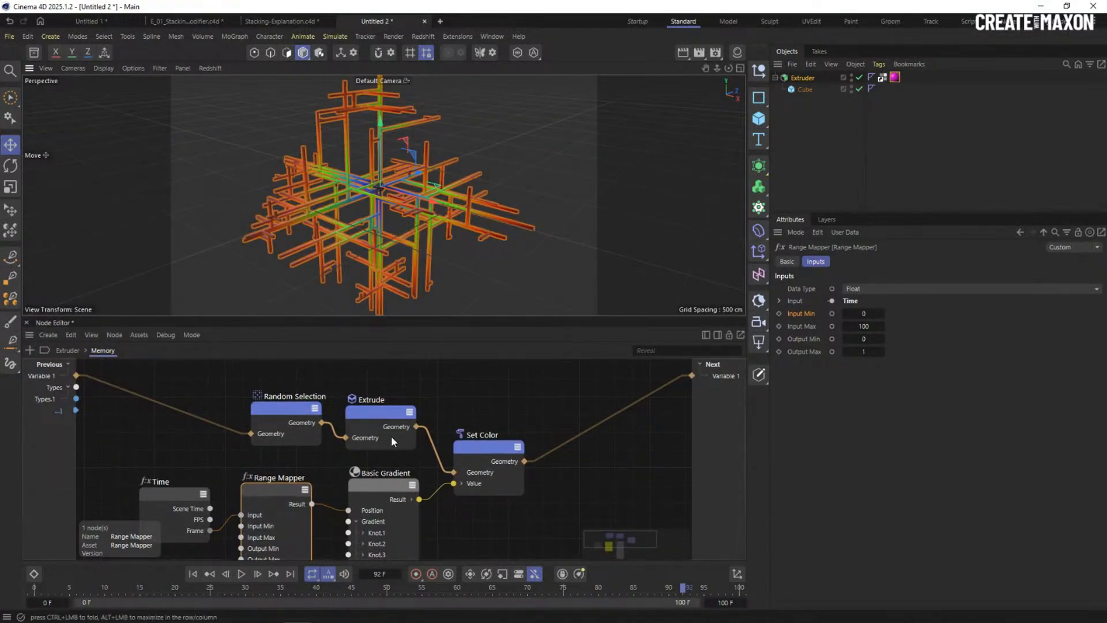
pyautogui.click(383, 482)
pyautogui.moveTo(383, 482); pyautogui.dragTo(405, 413, button='middle')
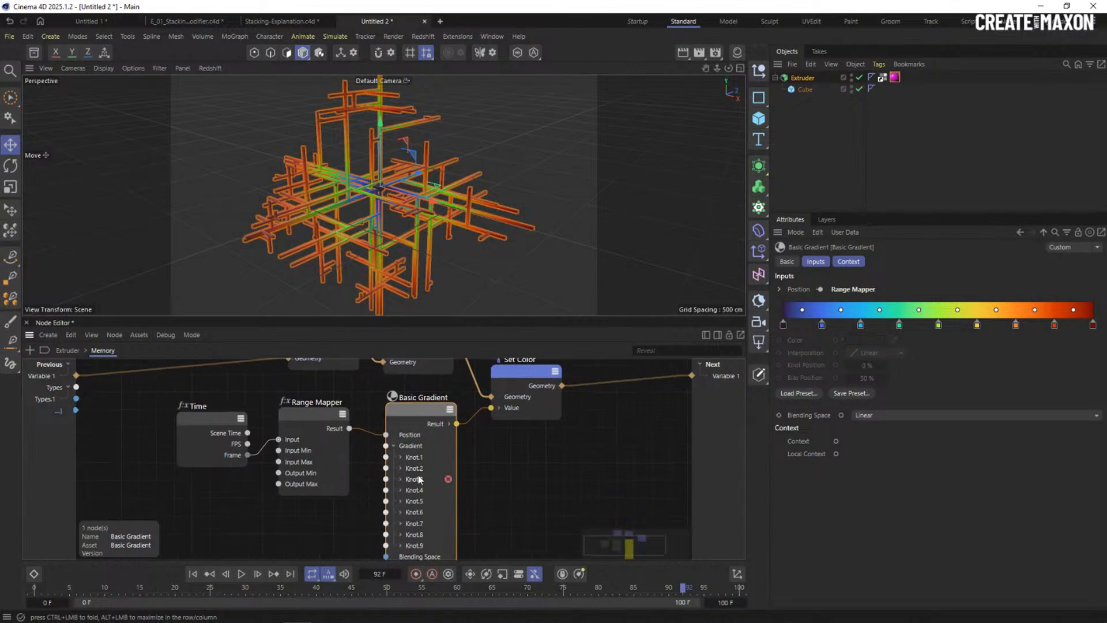
pyautogui.rightClick(306, 545)
pyautogui.click(329, 550)
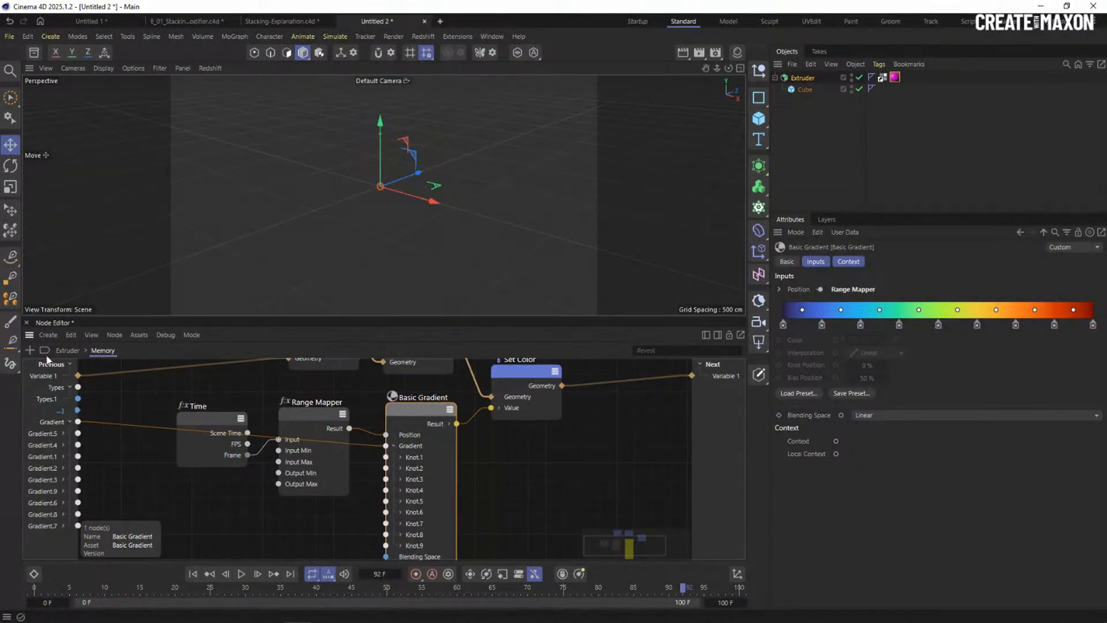
# Connect the Memory node's Gradient port to the Extruder's own inputs and play the animation to check the exposed gradient.
pyautogui.click(68, 350)
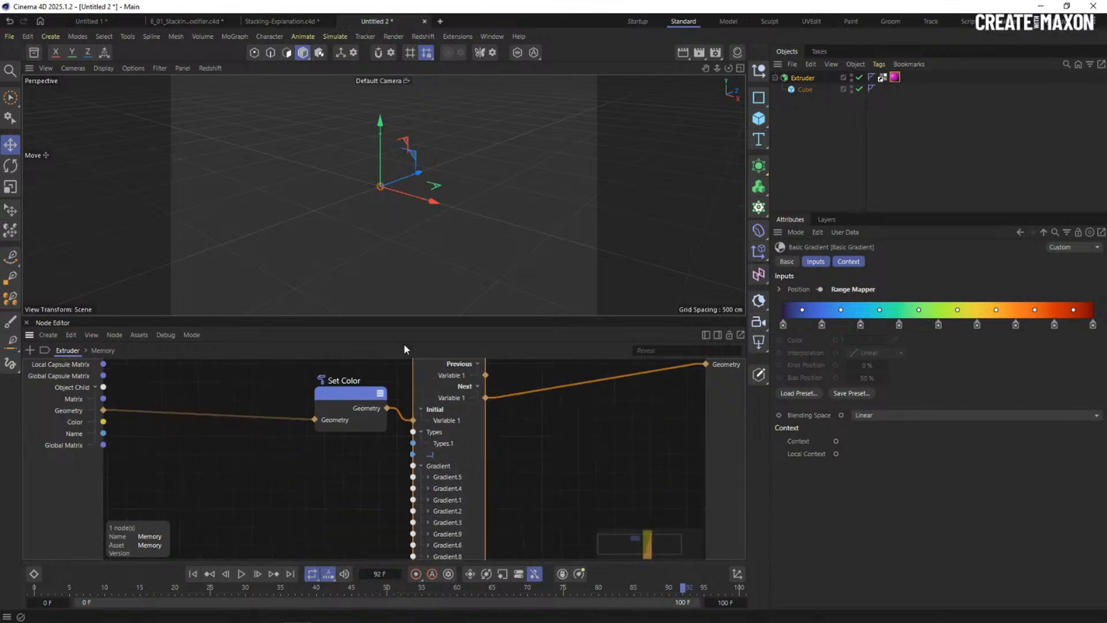
pyautogui.moveTo(413, 465); pyautogui.dragTo(112, 460)
pyautogui.click(95, 456)
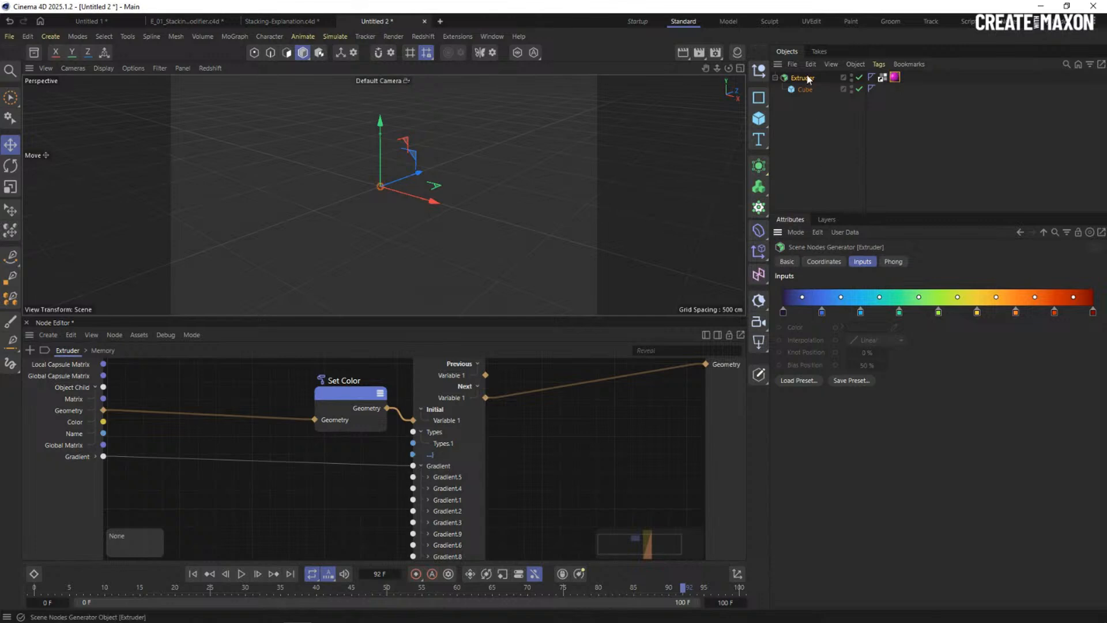
pyautogui.click(241, 575)
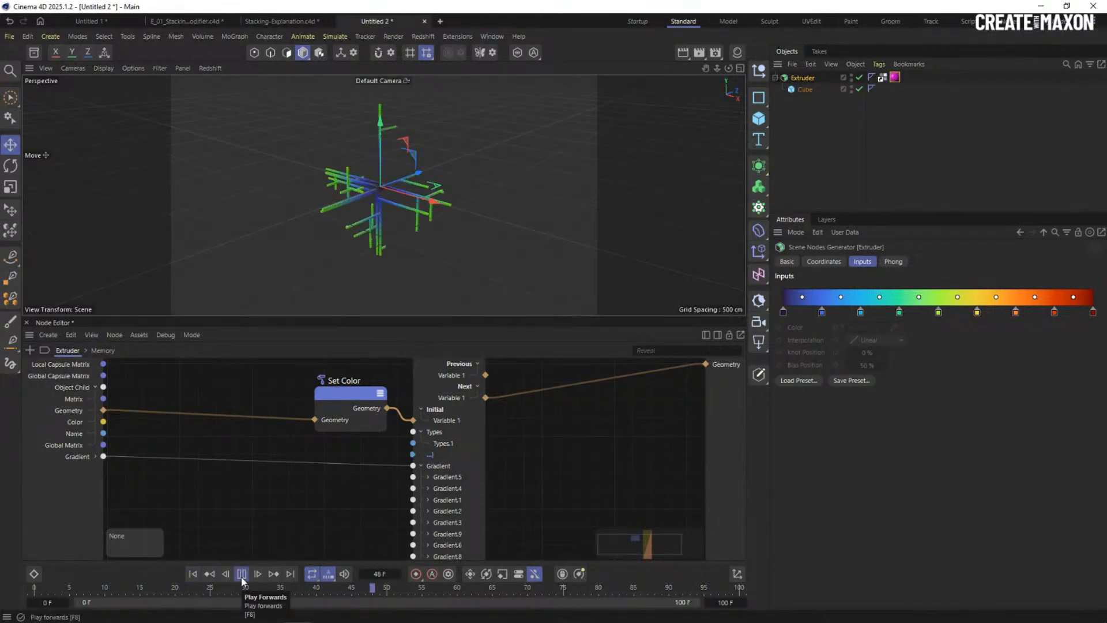
pyautogui.click(241, 574)
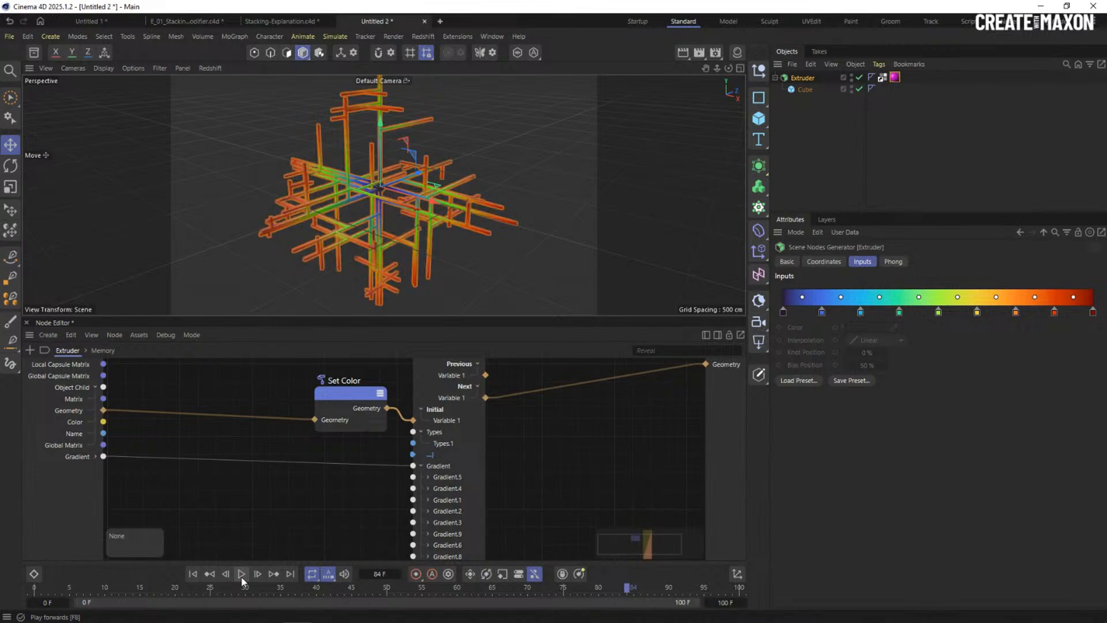
# Collapse the Memory node's Gradient port and tidy the positions of the Memory and Set Color nodes.
pyautogui.scroll(-2, 309, 427)
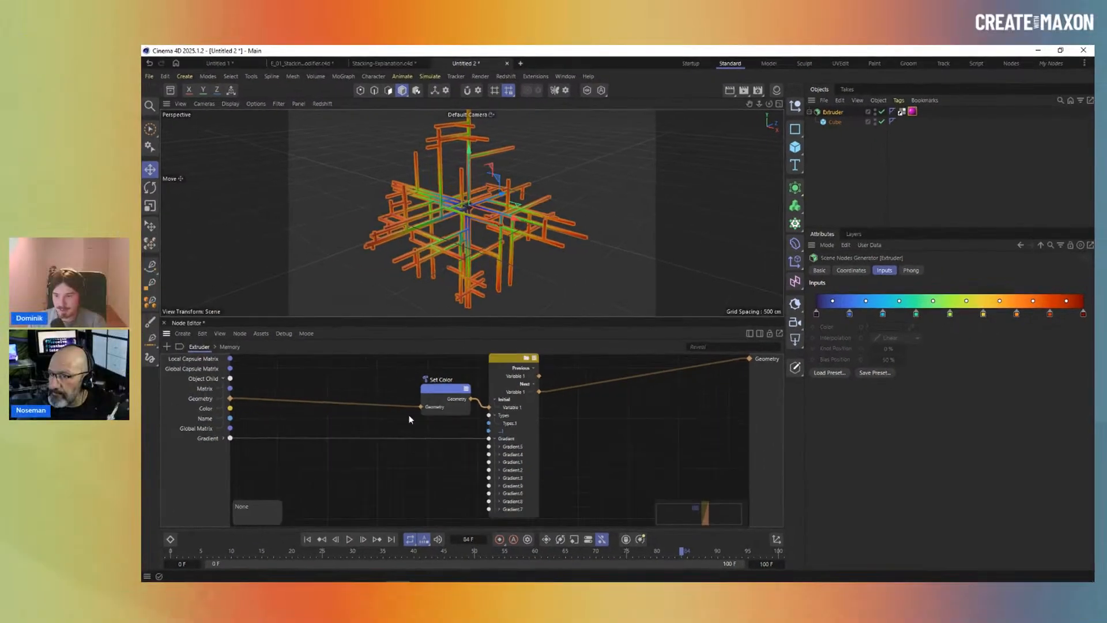
pyautogui.moveTo(413, 421); pyautogui.dragTo(407, 434, button='middle')
pyautogui.click(489, 450)
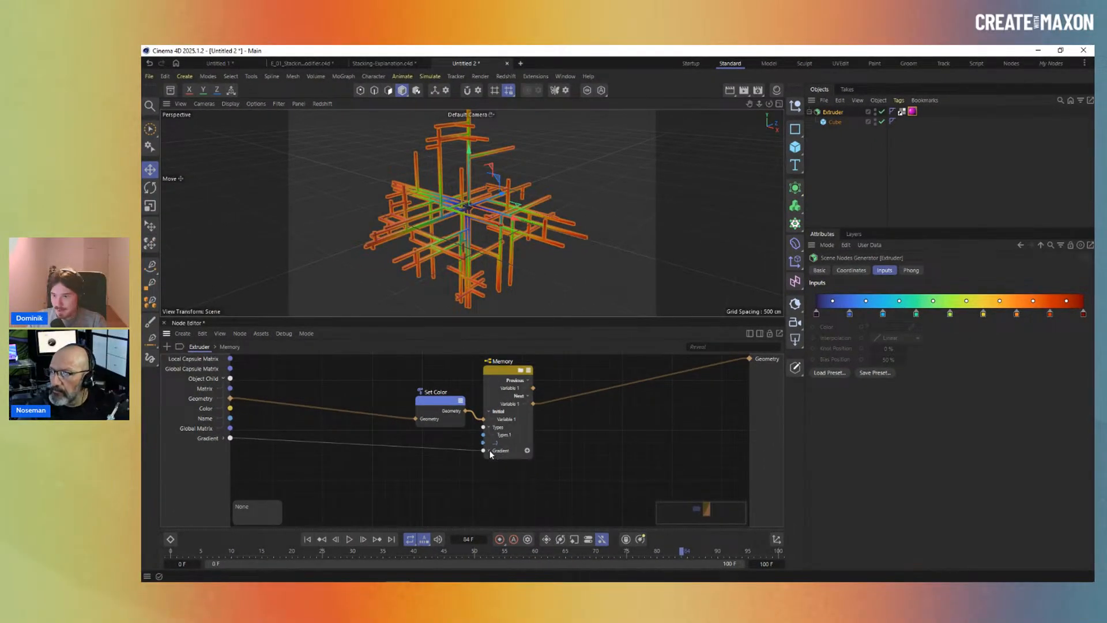
pyautogui.moveTo(502, 370); pyautogui.dragTo(501, 386)
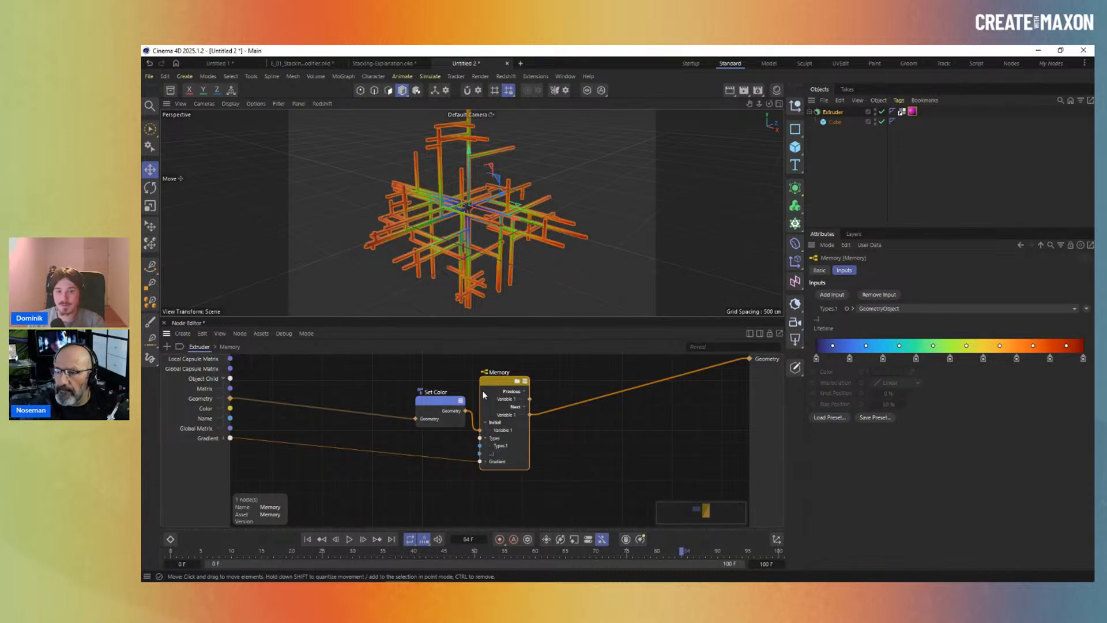
pyautogui.moveTo(492, 383); pyautogui.dragTo(434, 394)
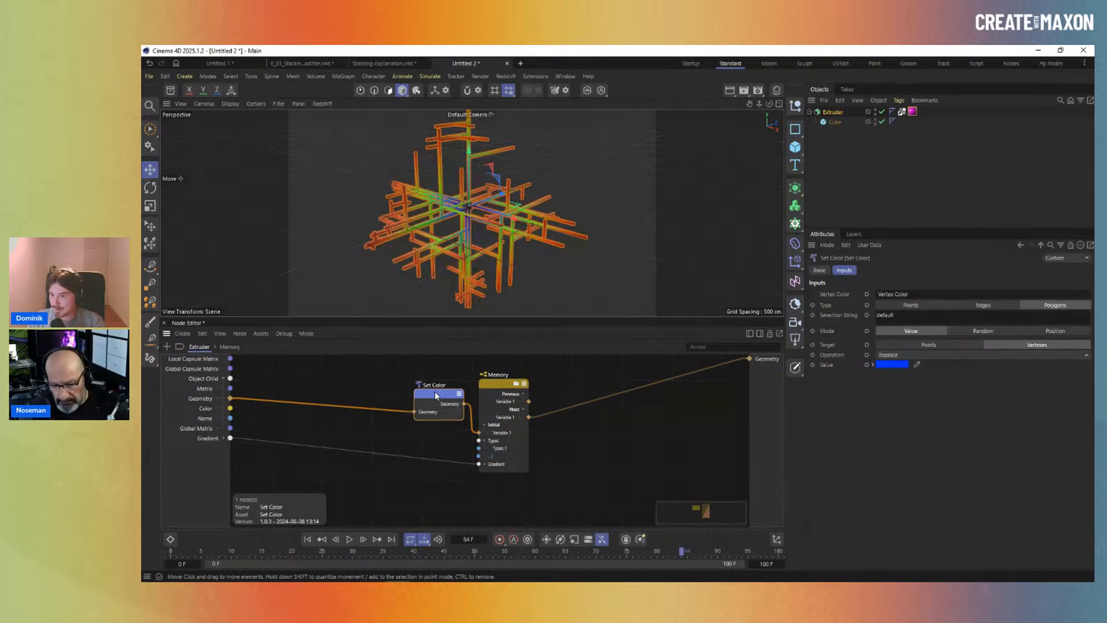
pyautogui.click(497, 388)
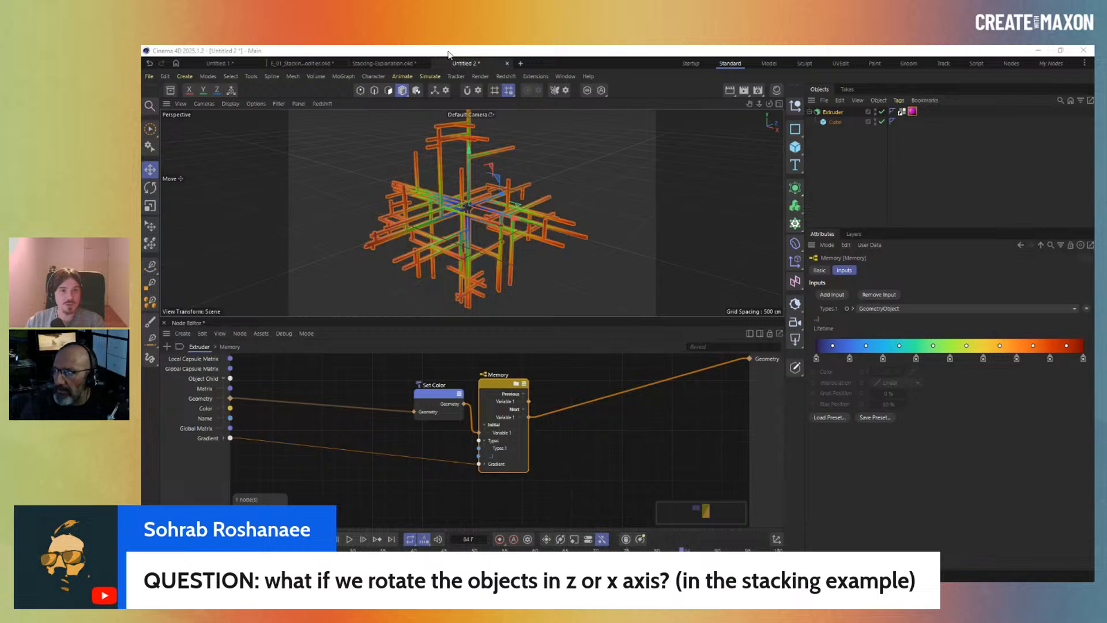
# Switch to the E_01_Stacking_Modifier scene and enlarge the viewport to show the full tower of boxes.
pyautogui.click(382, 62)
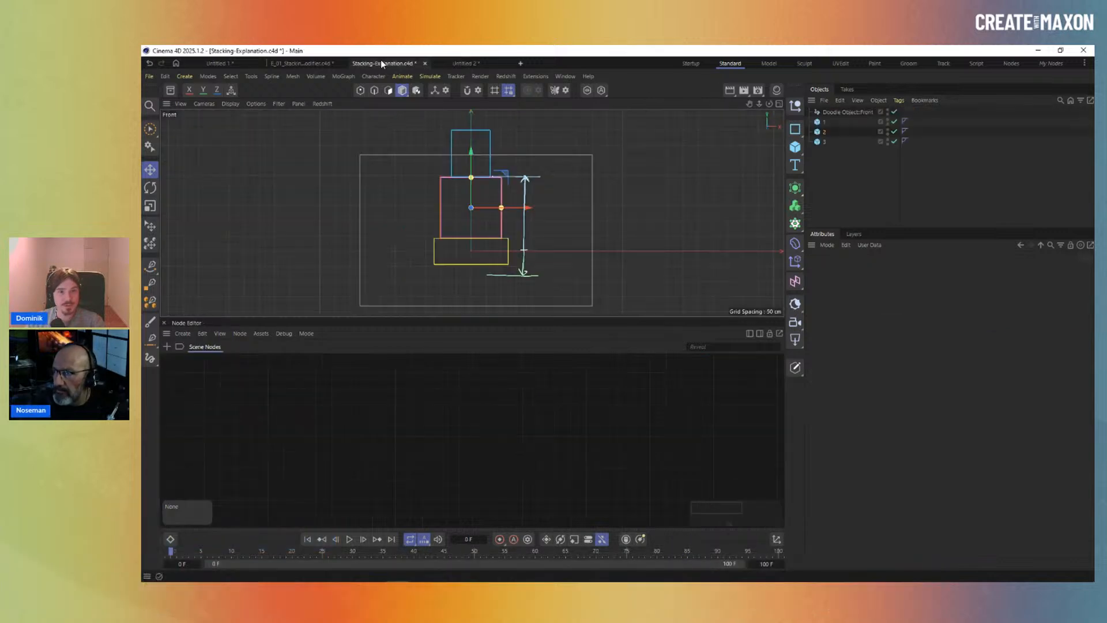
pyautogui.click(305, 64)
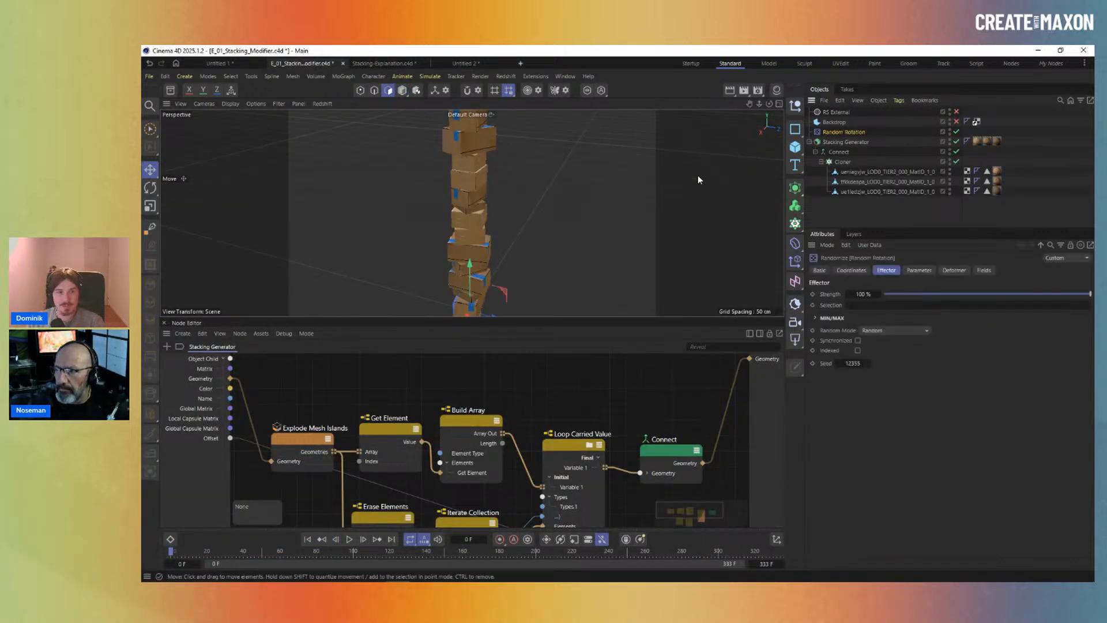
pyautogui.moveTo(469, 319); pyautogui.dragTo(473, 400)
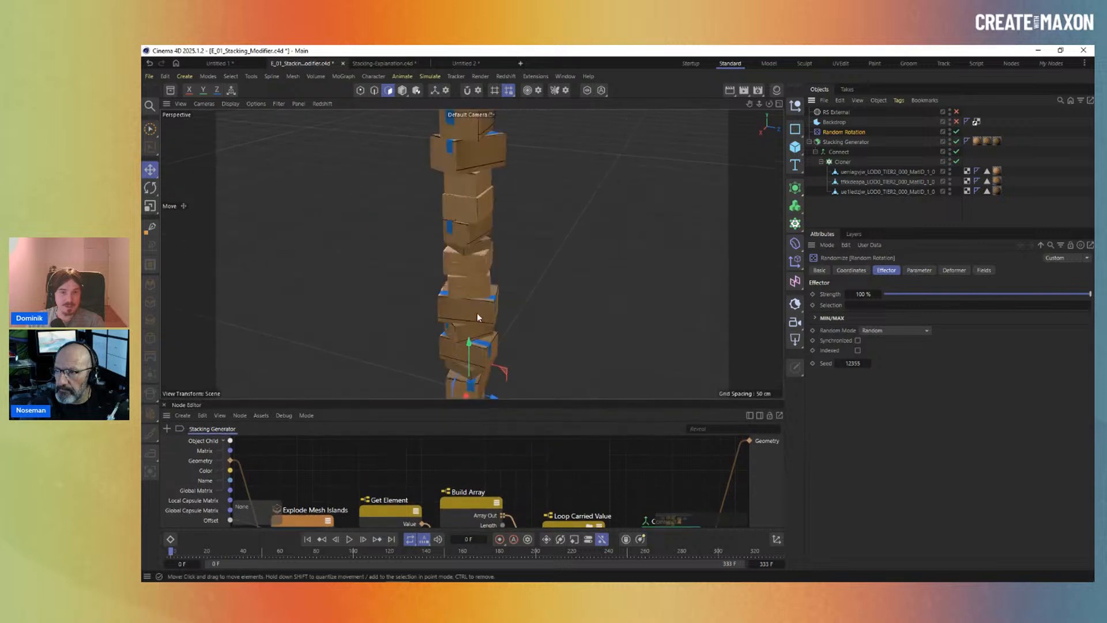
pyautogui.scroll(-5, 476, 317)
pyautogui.keyDown('alt'); pyautogui.moveTo(461, 323); pyautogui.dragTo(429, 245); pyautogui.keyUp('alt')
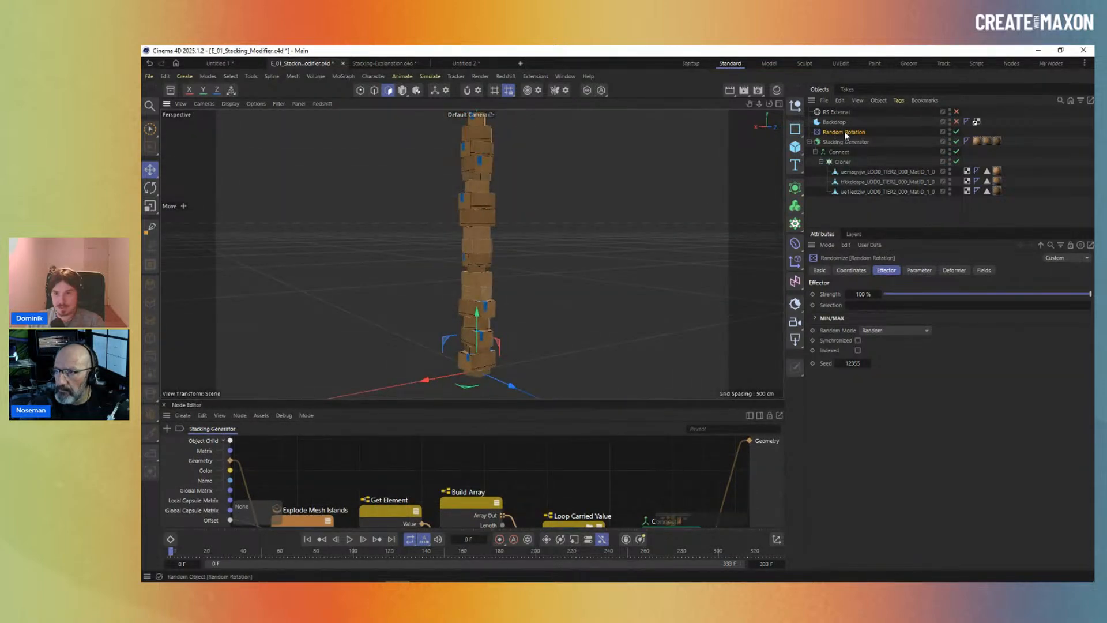
# Set the Random Rotation effector's R.P to 87° and look at the tilted boxes in the tower.
pyautogui.click(918, 270)
pyautogui.moveTo(886, 360); pyautogui.dragTo(888, 358)
pyautogui.keyDown('alt'); pyautogui.moveTo(485, 262); pyautogui.dragTo(489, 292); pyautogui.keyUp('alt')
pyautogui.keyDown('alt'); pyautogui.moveTo(504, 307); pyautogui.dragTo(530, 277, button='right'); pyautogui.keyUp('alt')
pyautogui.keyDown('alt'); pyautogui.moveTo(466, 262); pyautogui.dragTo(558, 266); pyautogui.keyUp('alt')
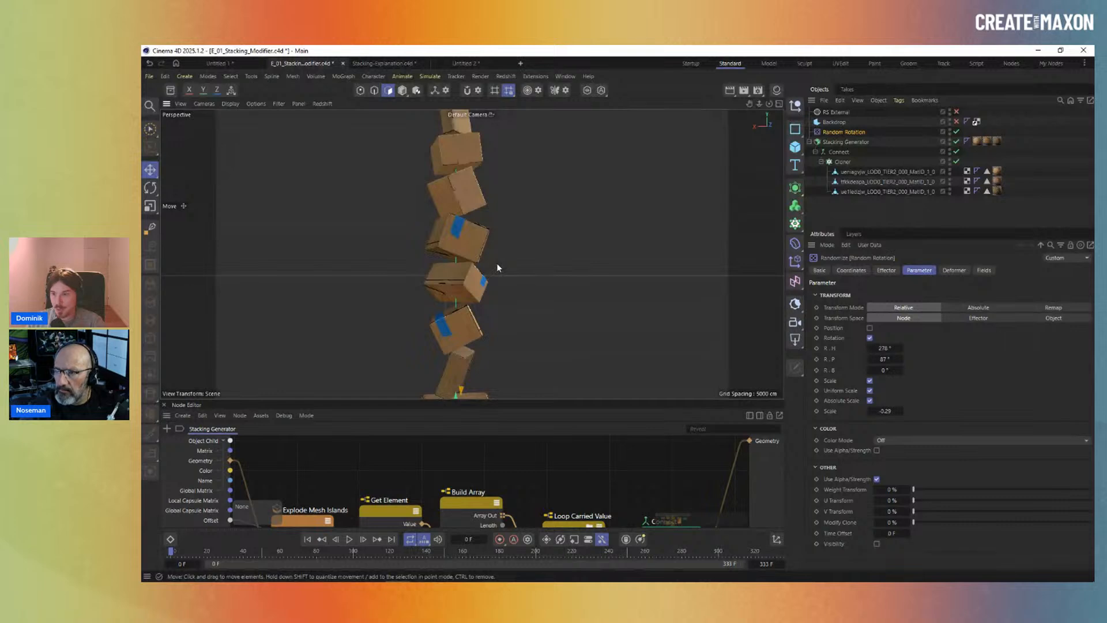
# Switch to a single Front view with Gouraud shading and examine how the tilted boxes rest on one another.
pyautogui.press('F5')
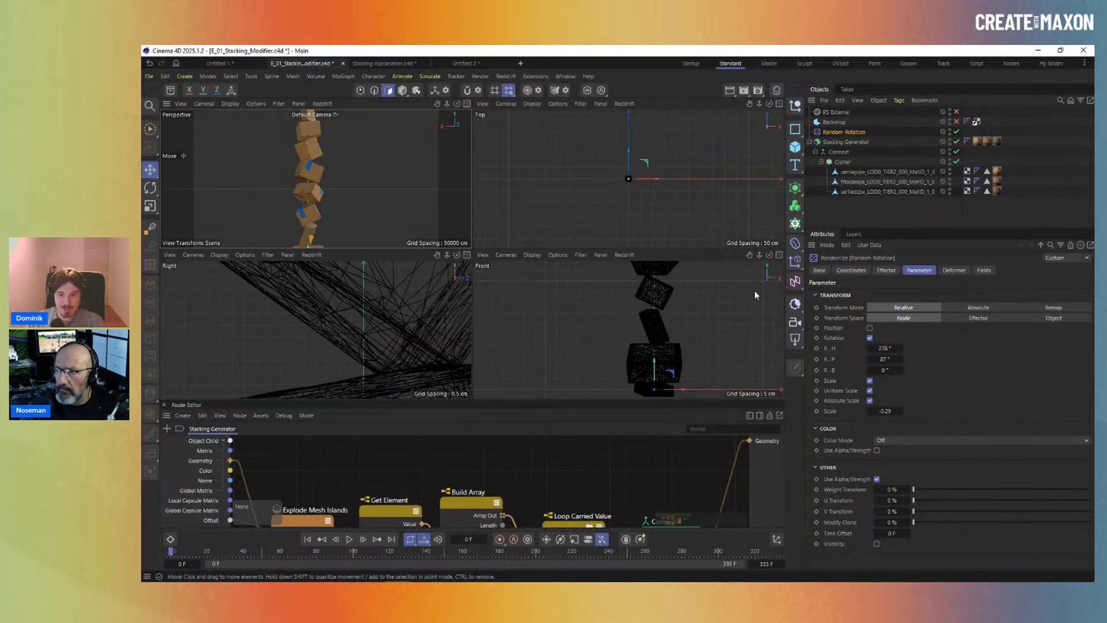
pyautogui.press('F4')
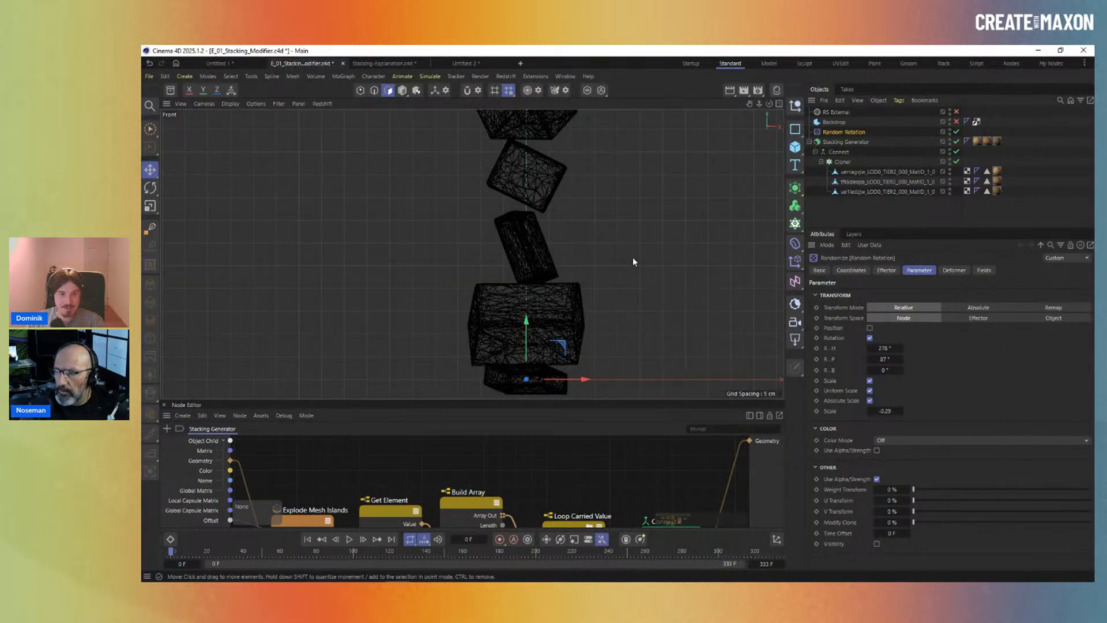
pyautogui.press('n')
pyautogui.press('a')
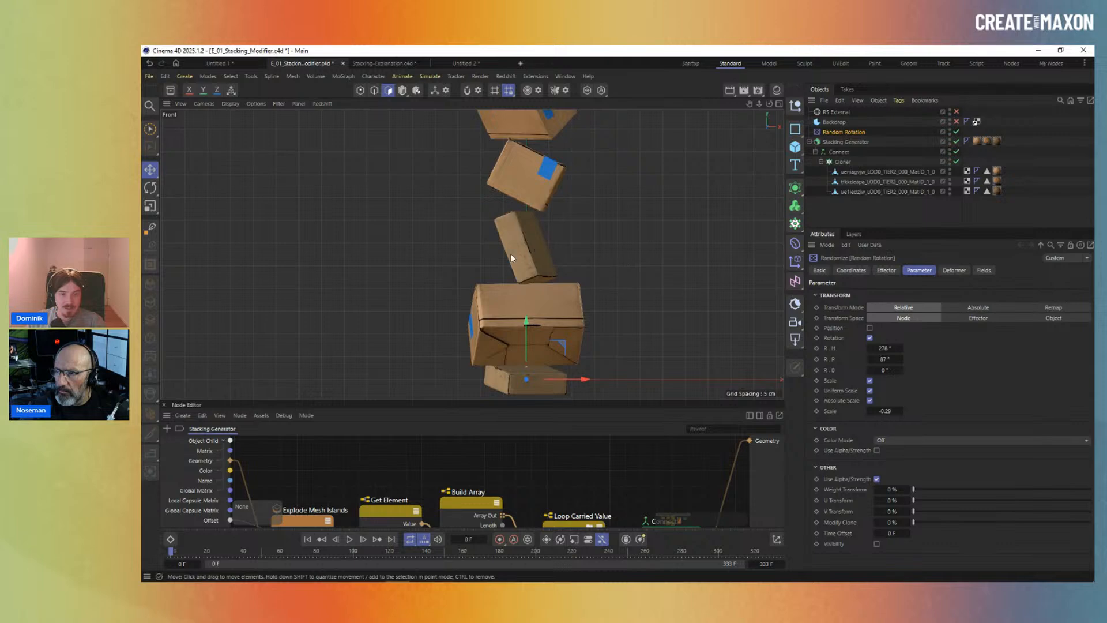
pyautogui.keyDown('alt'); pyautogui.moveTo(536, 220); pyautogui.dragTo(546, 260, button='middle'); pyautogui.keyUp('alt')
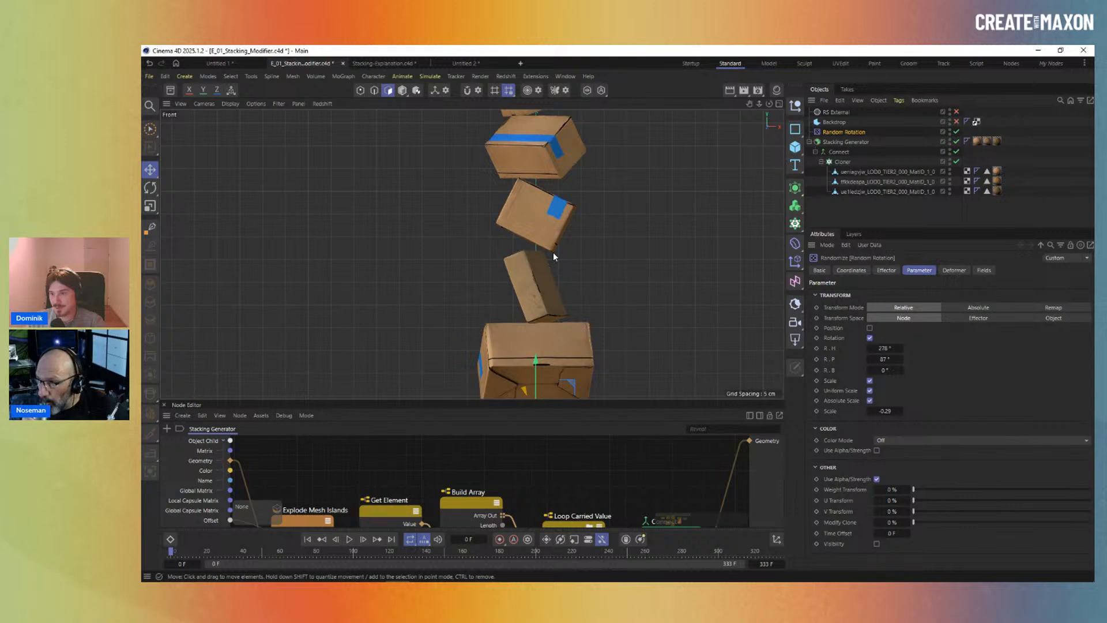
pyautogui.scroll(-5, 556, 234)
pyautogui.keyDown('alt'); pyautogui.moveTo(540, 306); pyautogui.dragTo(538, 288, button='middle'); pyautogui.keyUp('alt')
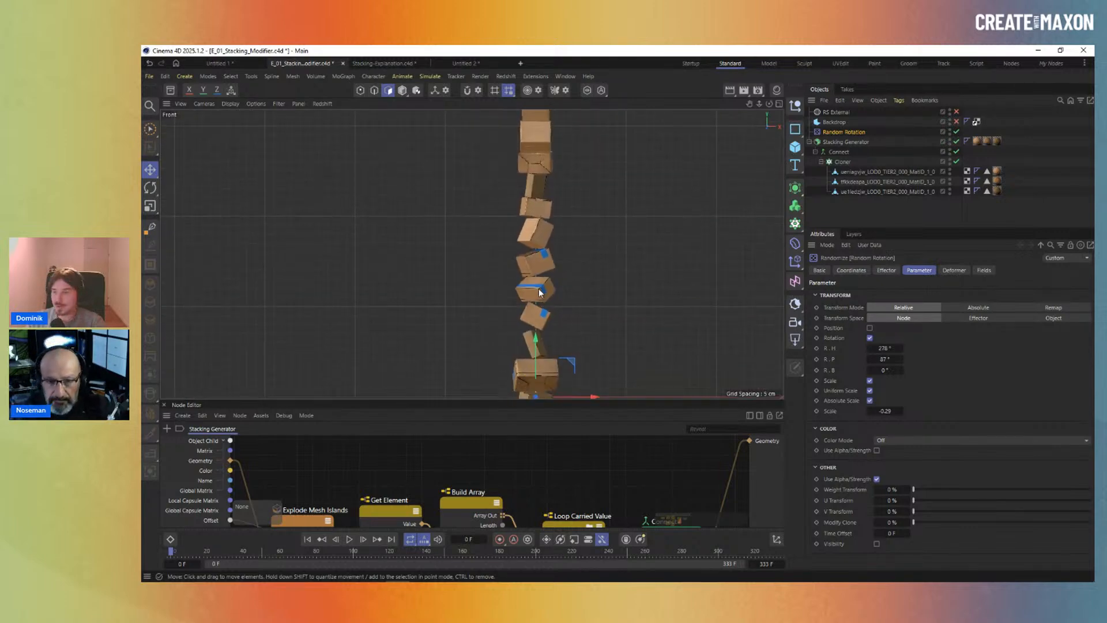
pyautogui.moveTo(552, 230)
pyautogui.keyDown('alt'); pyautogui.mouseDown(button='middle')
pyautogui.moveTo(558, 303)
pyautogui.moveTo(566, 227)
pyautogui.mouseUp(button='middle'); pyautogui.keyUp('alt')
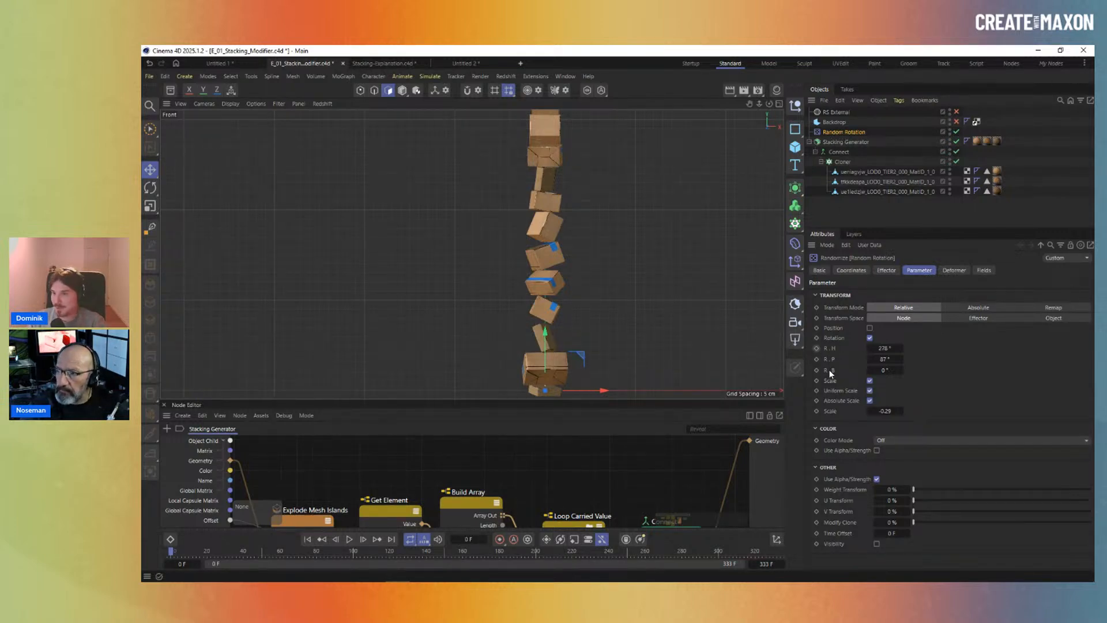
# Set the Random Rotation effector's R.B to 49° and its Random Mode to Noise.
pyautogui.moveTo(885, 370); pyautogui.dragTo(888, 370)
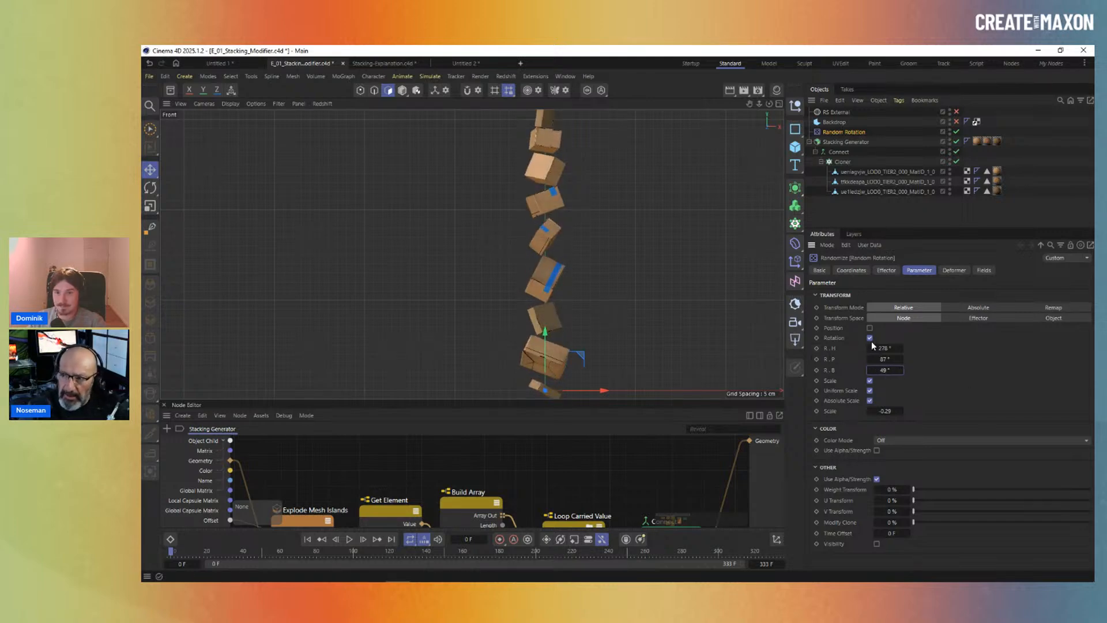
pyautogui.click(891, 272)
pyautogui.click(880, 330)
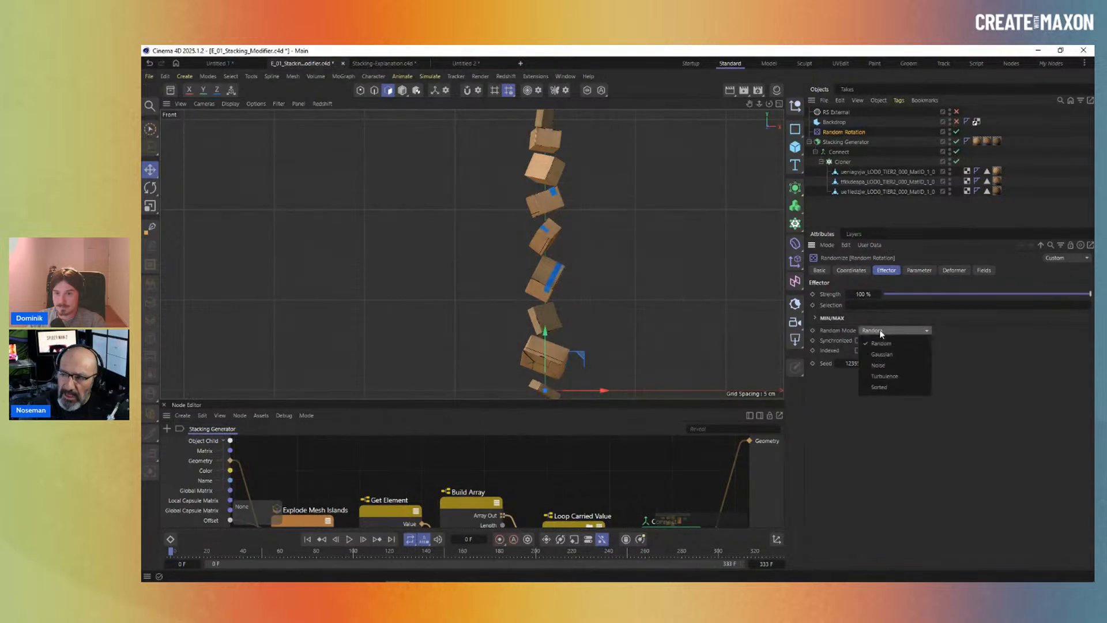
pyautogui.click(886, 359)
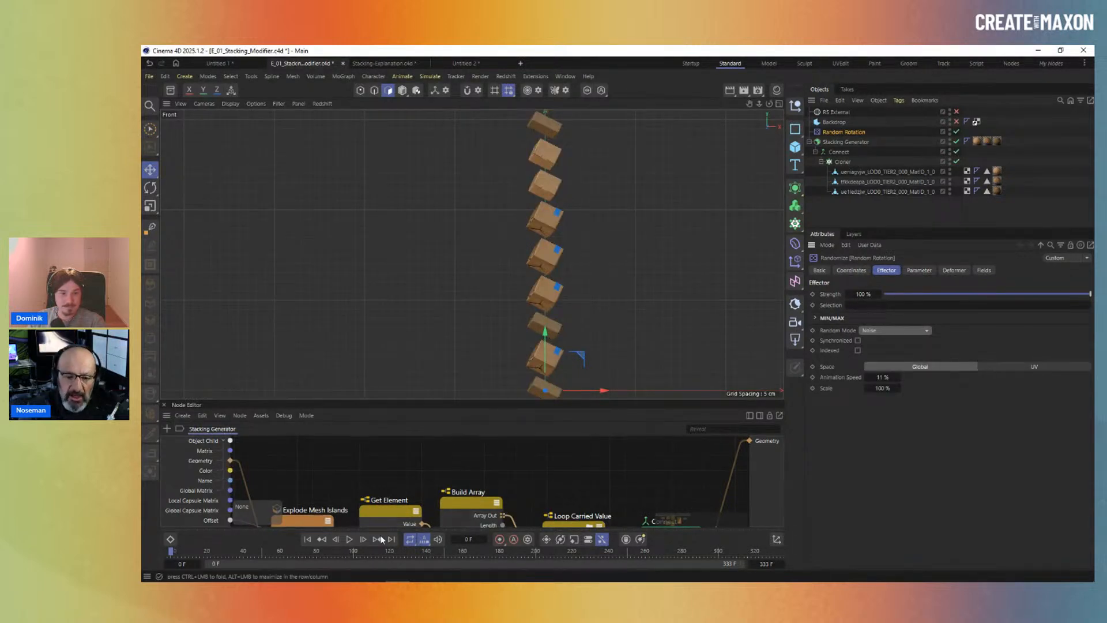
# Lower the Random Rotation effector's noise Scale to 0 % and raise it in single increments to 7 %.
pyautogui.click(882, 388)
pyautogui.write('0')
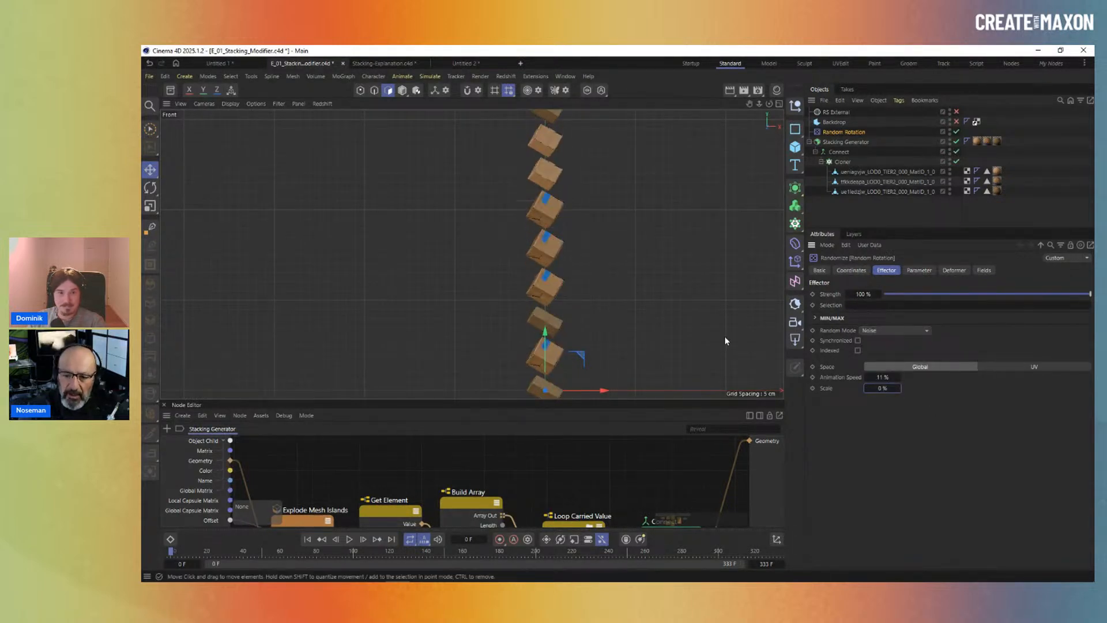
pyautogui.press('Return')
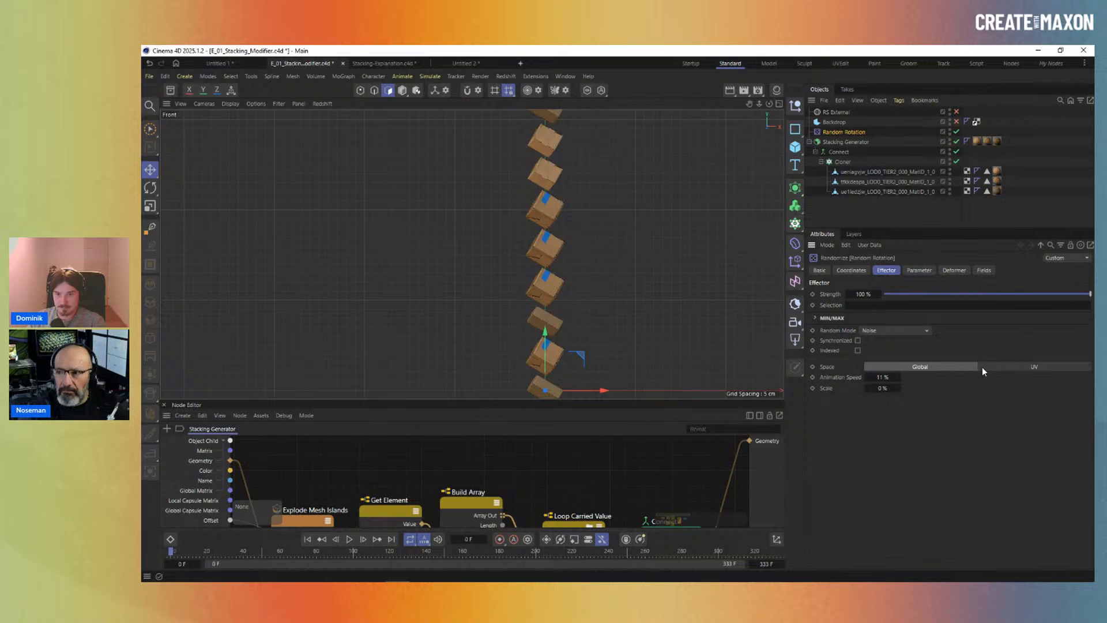
pyautogui.click(898, 388)
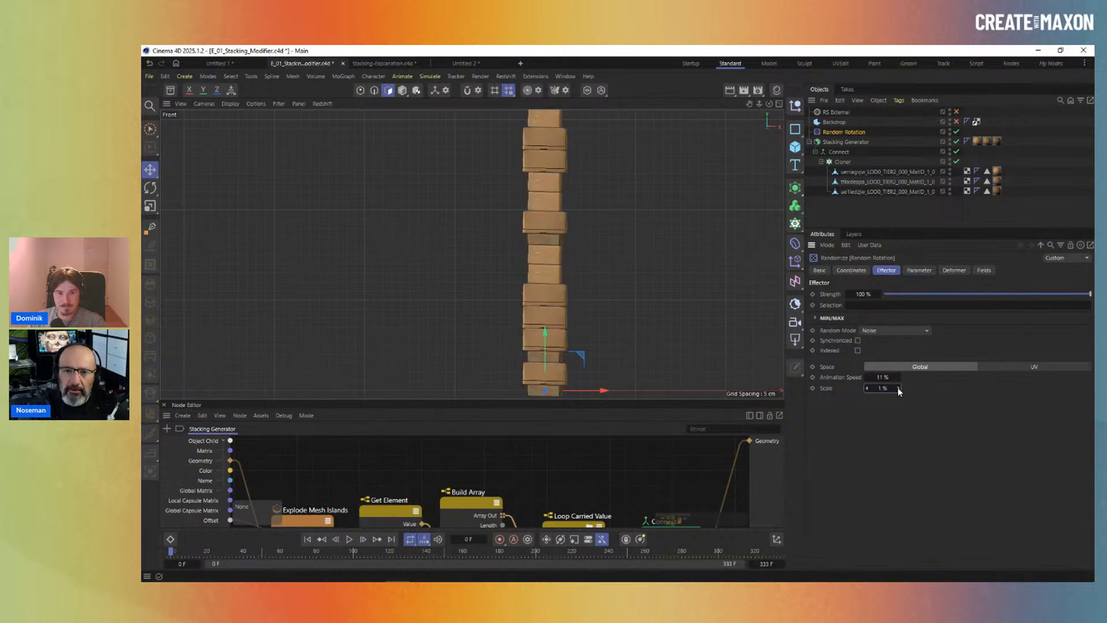
pyautogui.click(898, 388)
pyautogui.click(899, 388)
pyautogui.click(898, 388)
pyautogui.click(898, 389)
pyautogui.click(898, 388)
pyautogui.click(898, 389)
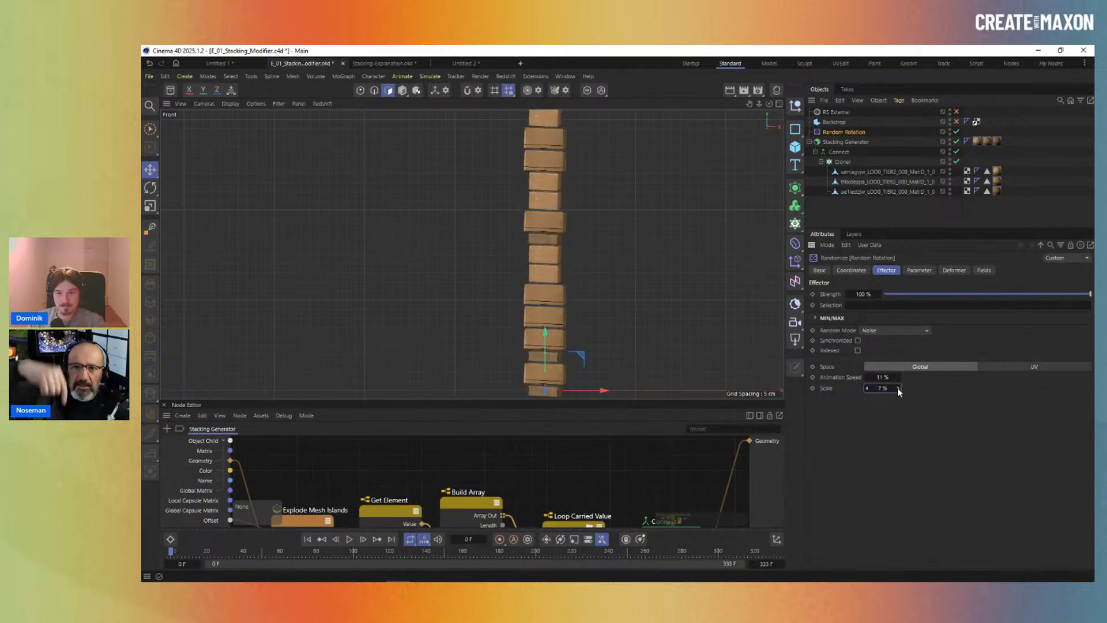
# Enable Indexed on the Random Rotation effector and play the animation to compare the stack's motion.
pyautogui.click(349, 539)
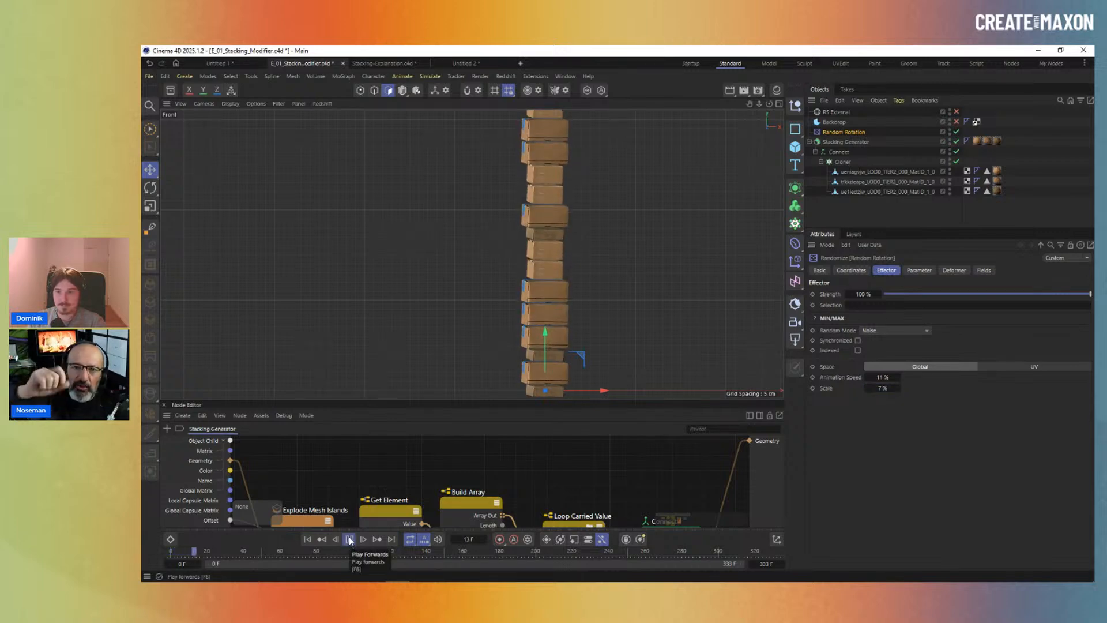
pyautogui.click(349, 539)
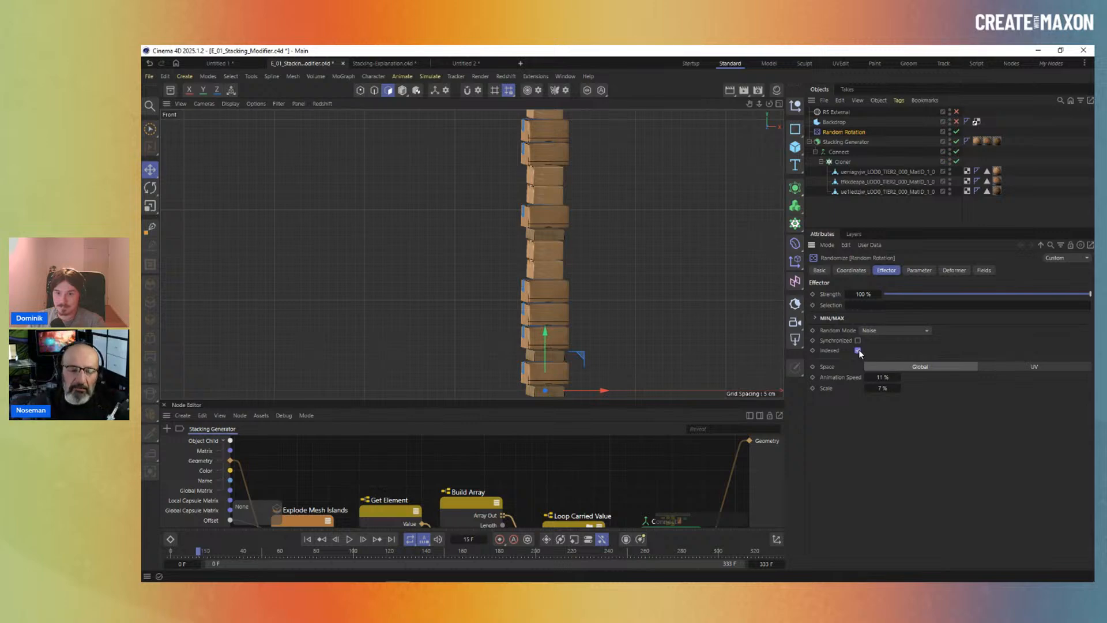
pyautogui.keyDown('alt'); pyautogui.moveTo(505, 294); pyautogui.dragTo(472, 252, button='middle'); pyautogui.keyUp('alt')
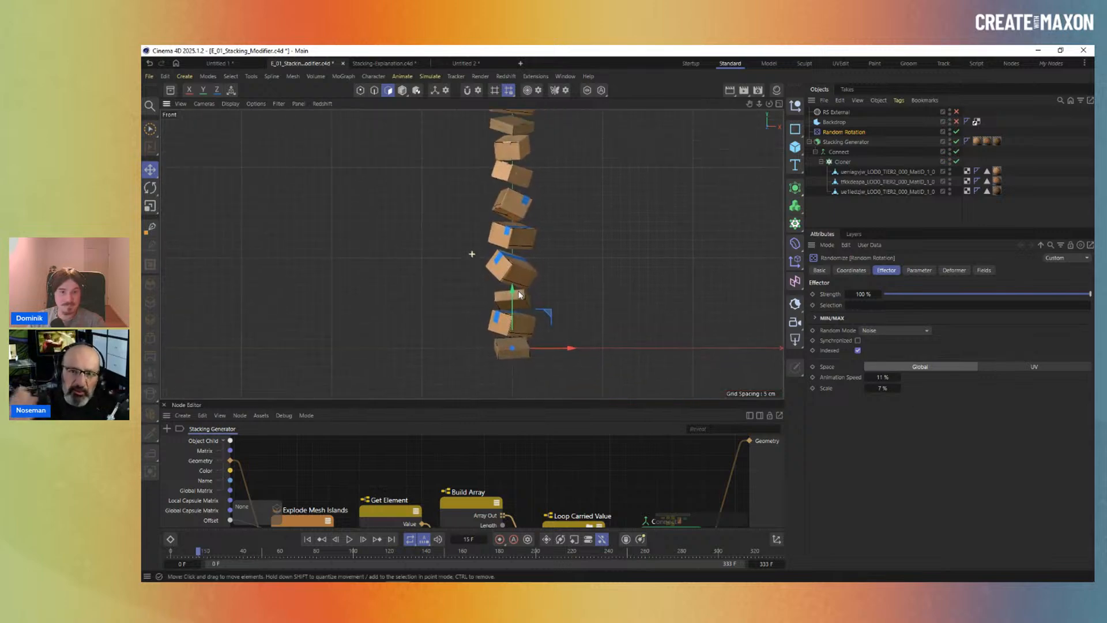
pyautogui.click(350, 539)
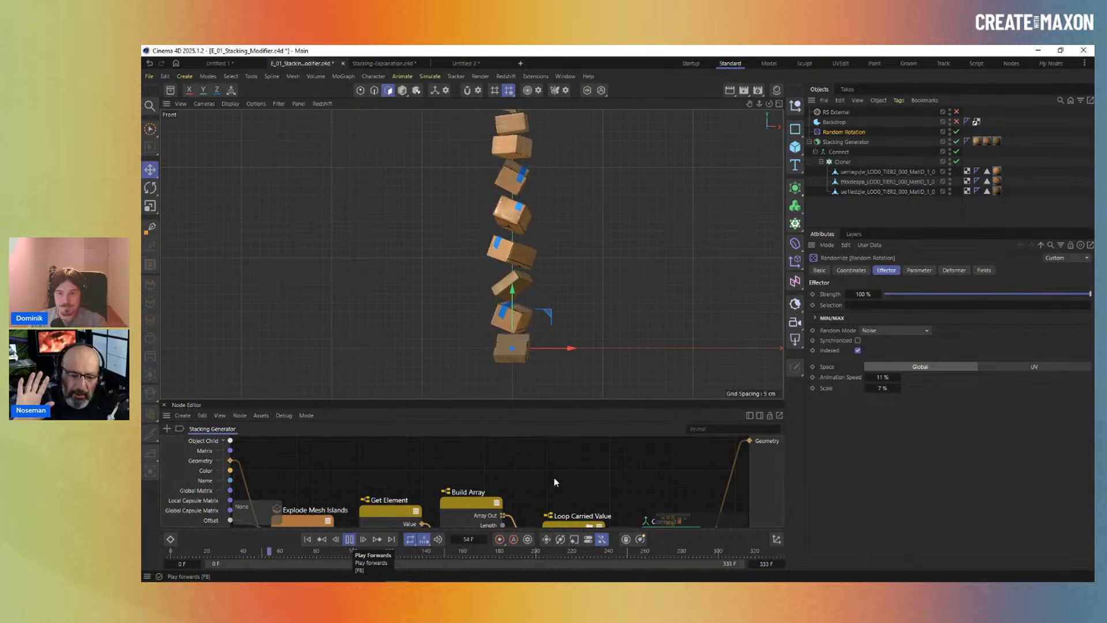
# Set the Cloner's Count to 8 while the animation plays and frame the shorter stack.
pyautogui.click(842, 161)
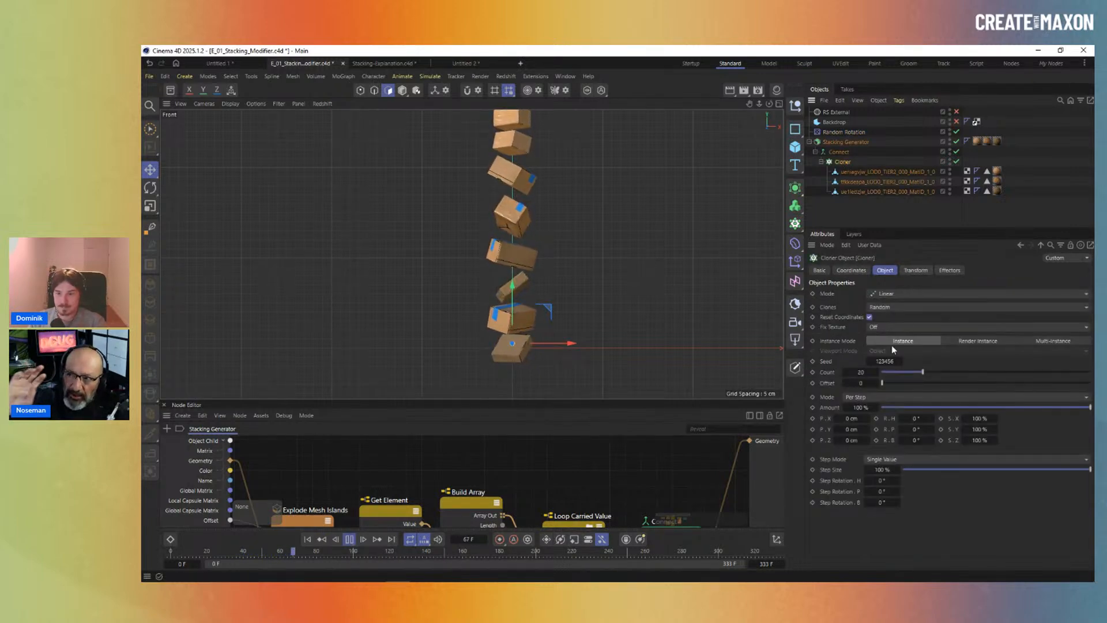
pyautogui.doubleClick(861, 373)
pyautogui.write('8')
pyautogui.press('Return')
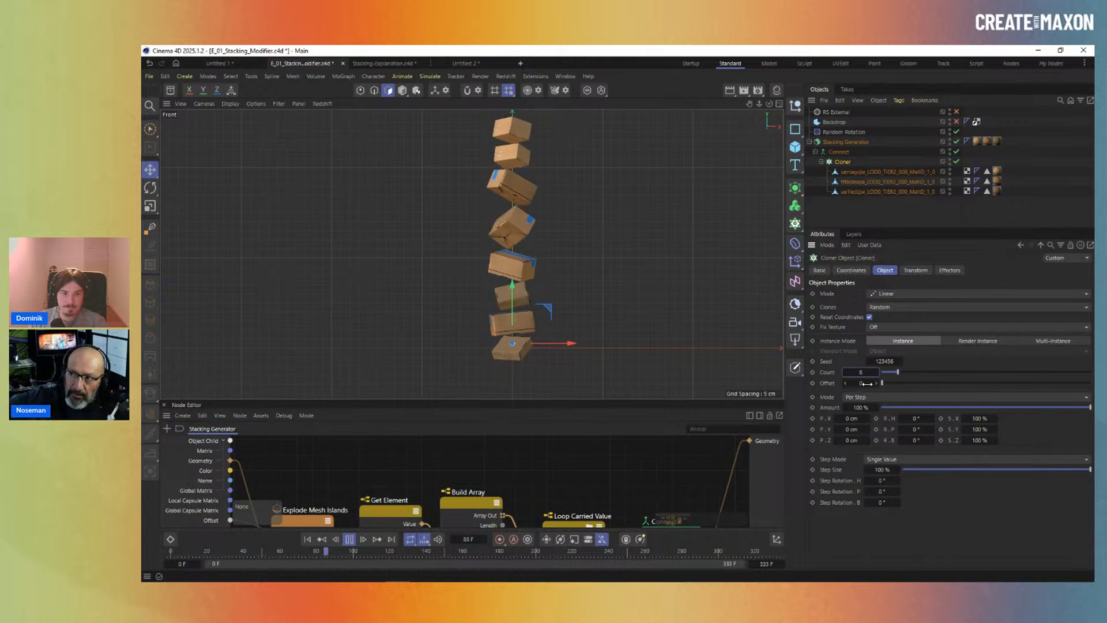
pyautogui.keyDown('alt'); pyautogui.moveTo(517, 252); pyautogui.dragTo(508, 258, button='middle'); pyautogui.keyUp('alt')
pyautogui.keyDown('alt'); pyautogui.moveTo(508, 257); pyautogui.dragTo(519, 255, button='right'); pyautogui.keyUp('alt')
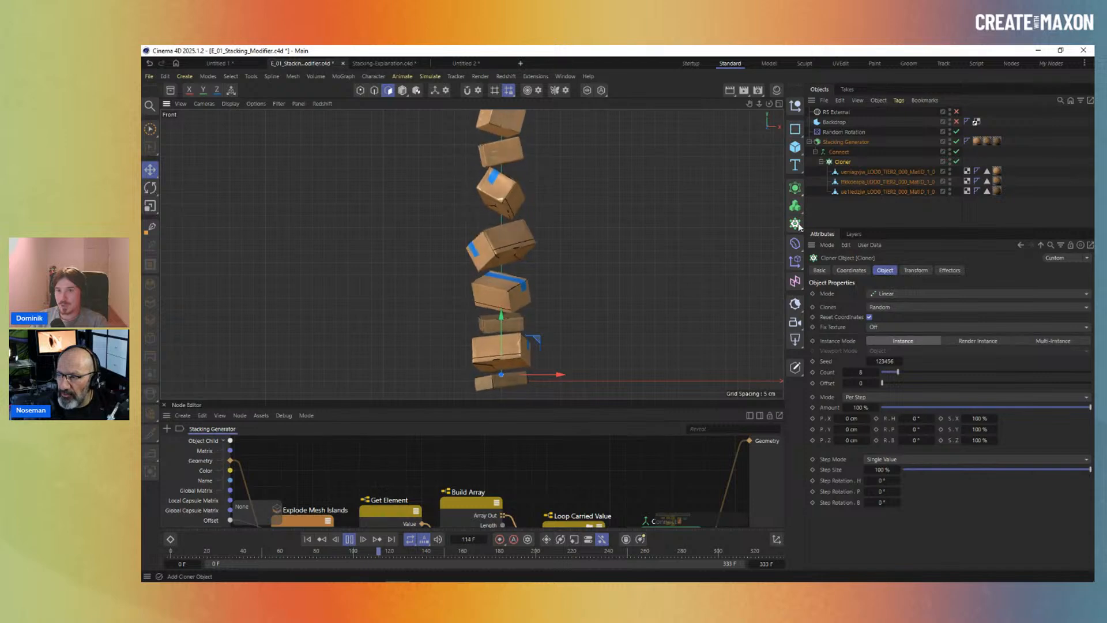
# Stop the animation playback with the Stacking Generator selected.
pyautogui.rightClick(842, 142)
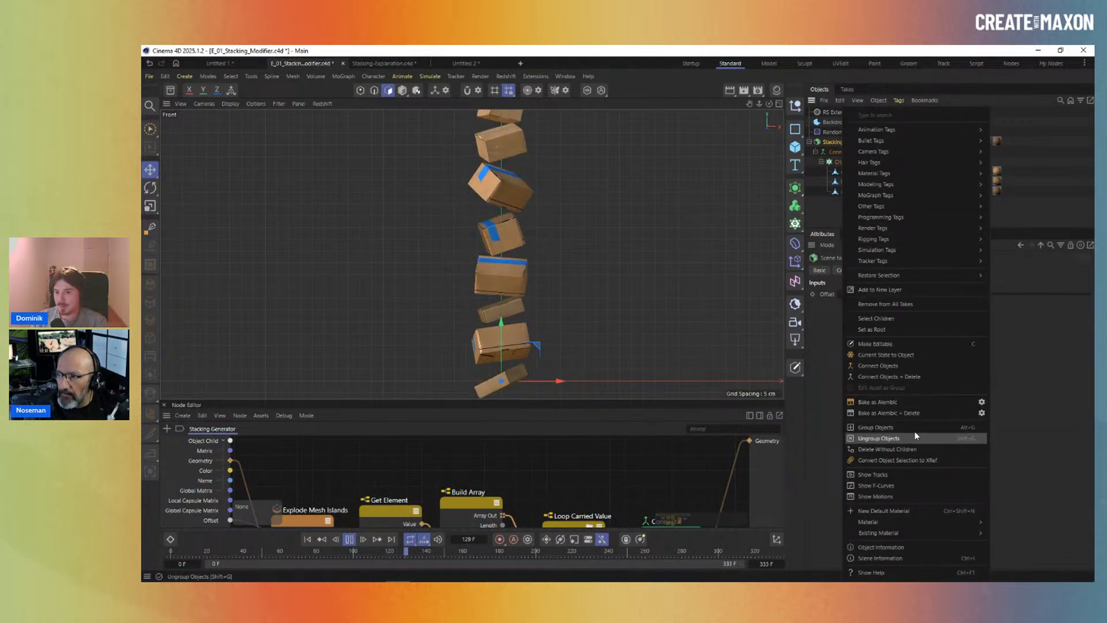
pyautogui.click(823, 216)
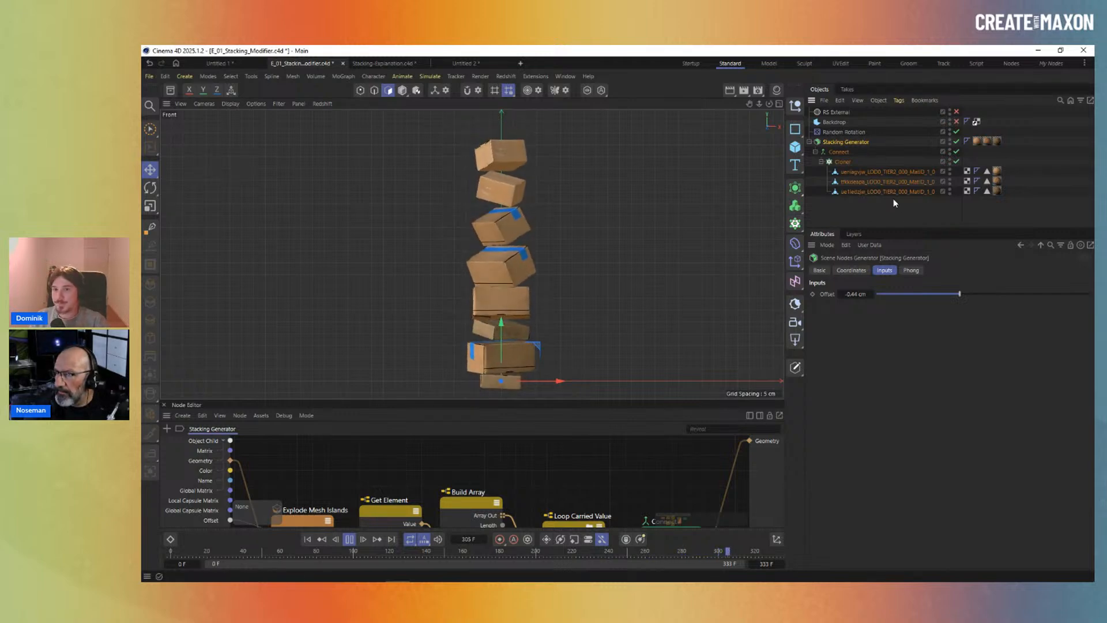
pyautogui.click(349, 538)
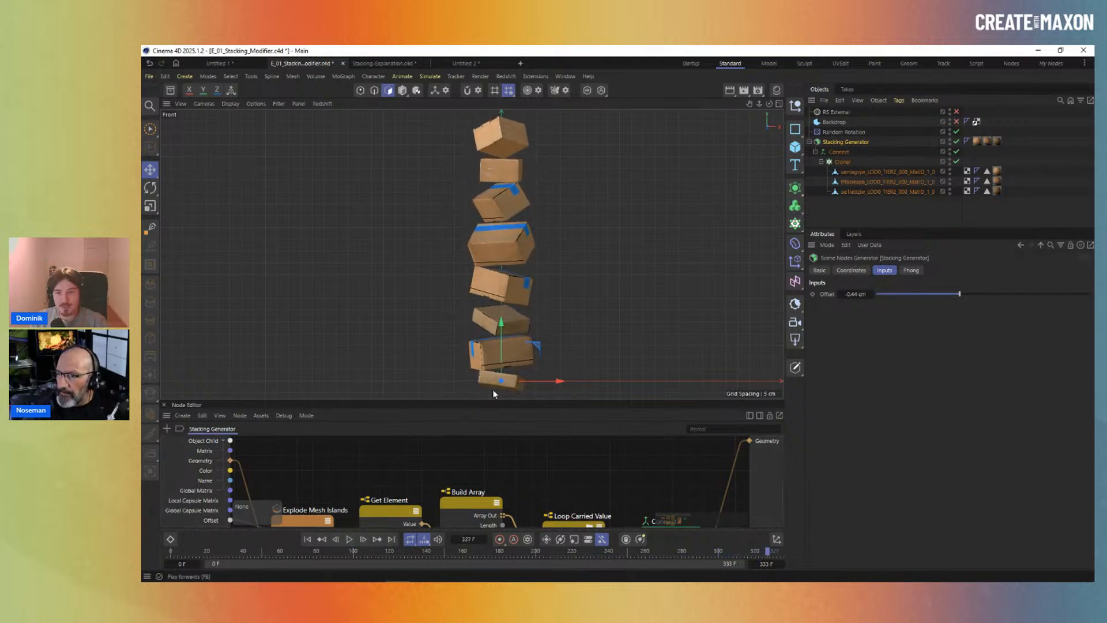
# Convert the Stacking Generator's result to a polygon object using Current State to Object and delete that copy.
pyautogui.rightClick(852, 143)
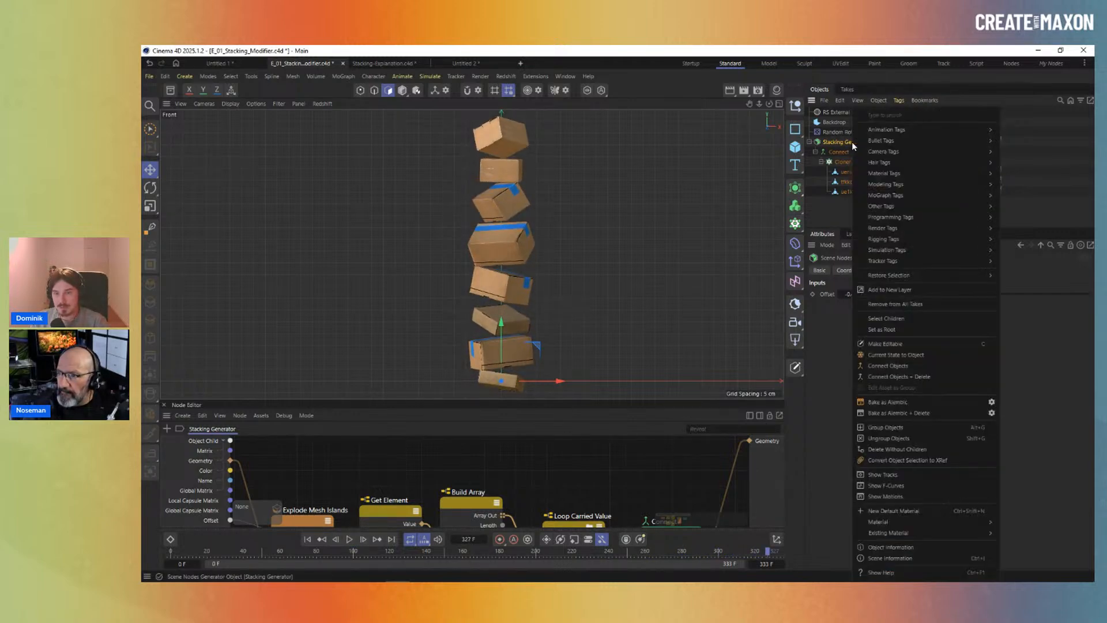
pyautogui.click(922, 354)
pyautogui.click(849, 203)
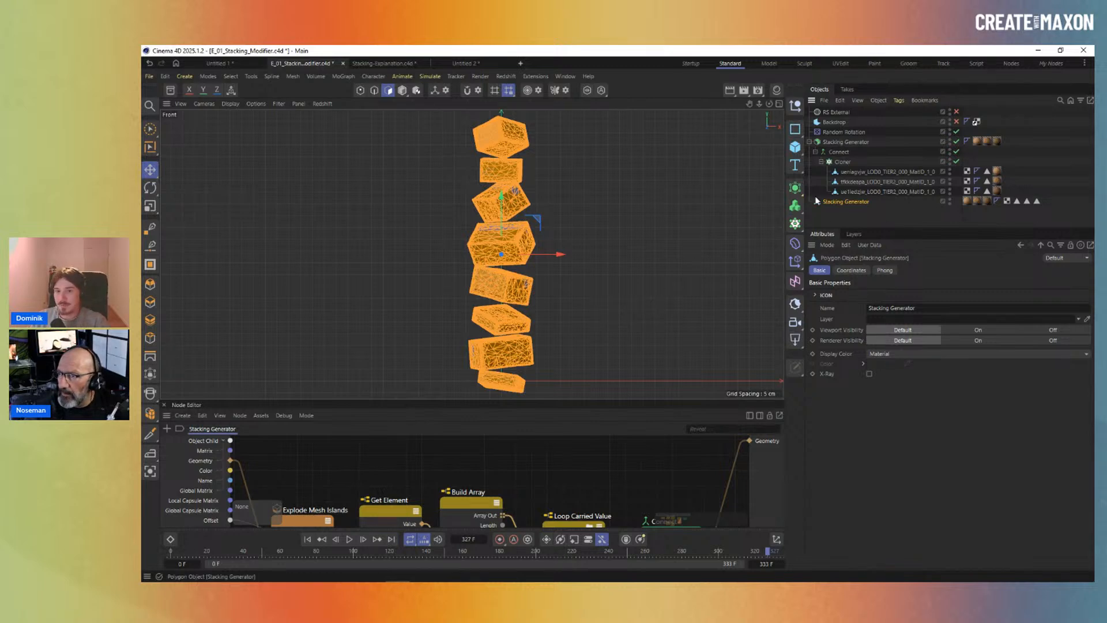
pyautogui.press('Delete')
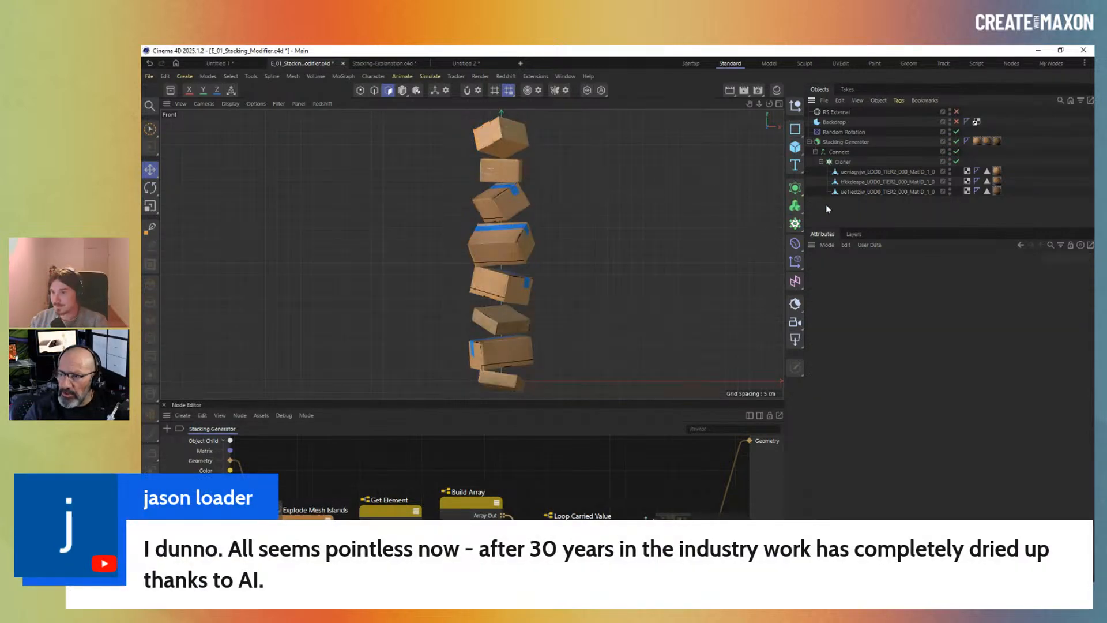
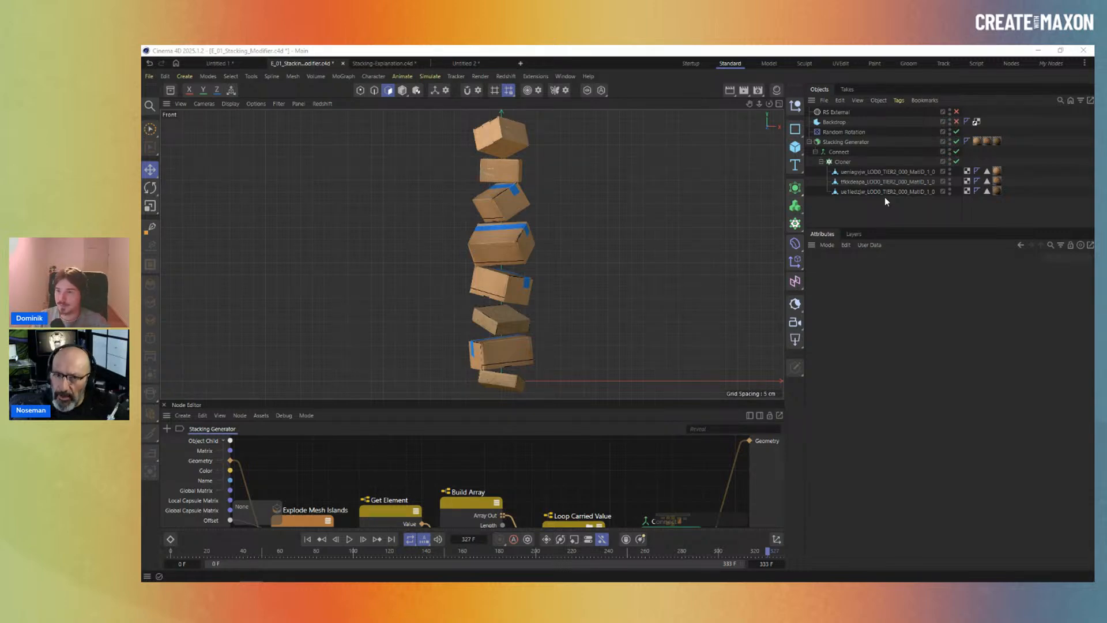
# Add an Objects Links input to the Stacking Generator's node graph and show it in the generator's attributes.
pyautogui.click(842, 142)
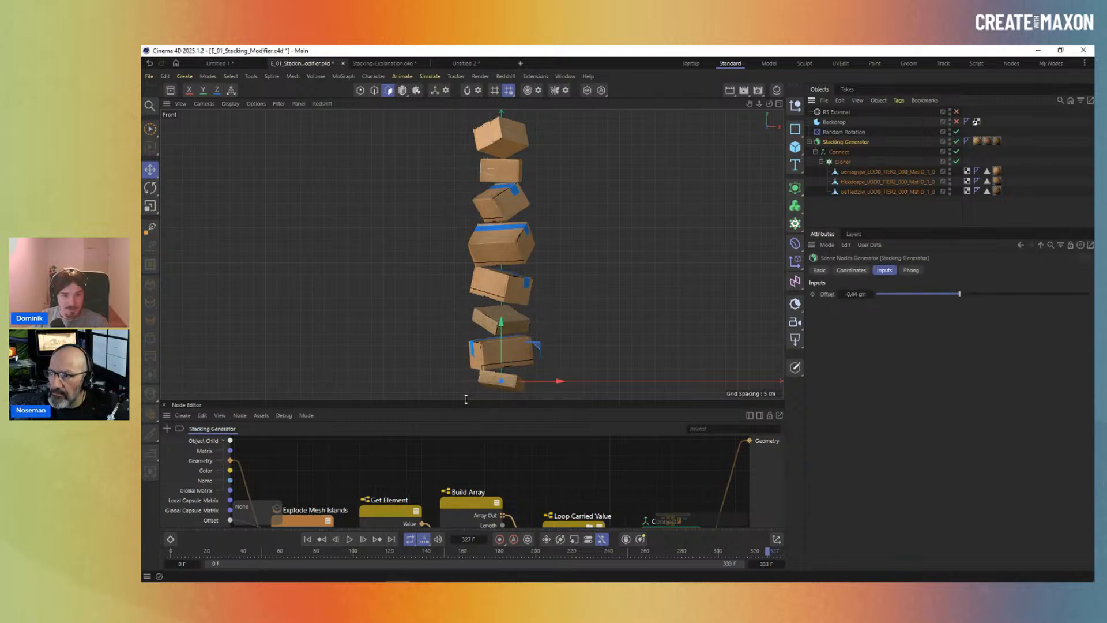
pyautogui.moveTo(467, 401); pyautogui.dragTo(469, 223)
pyautogui.rightClick(196, 383)
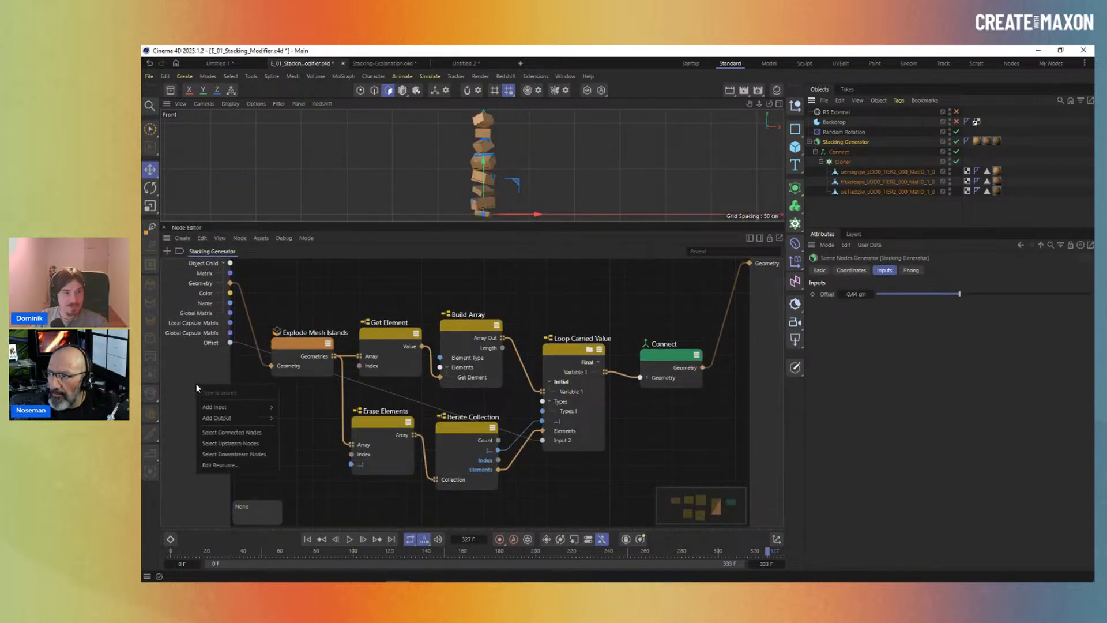
pyautogui.moveTo(229, 411)
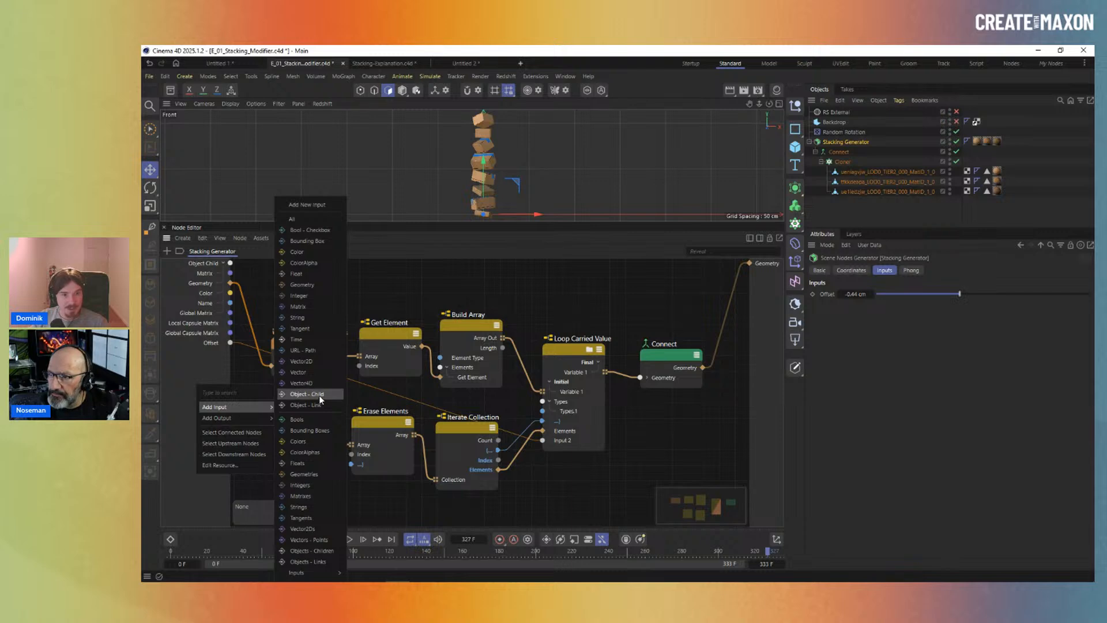
pyautogui.click(301, 561)
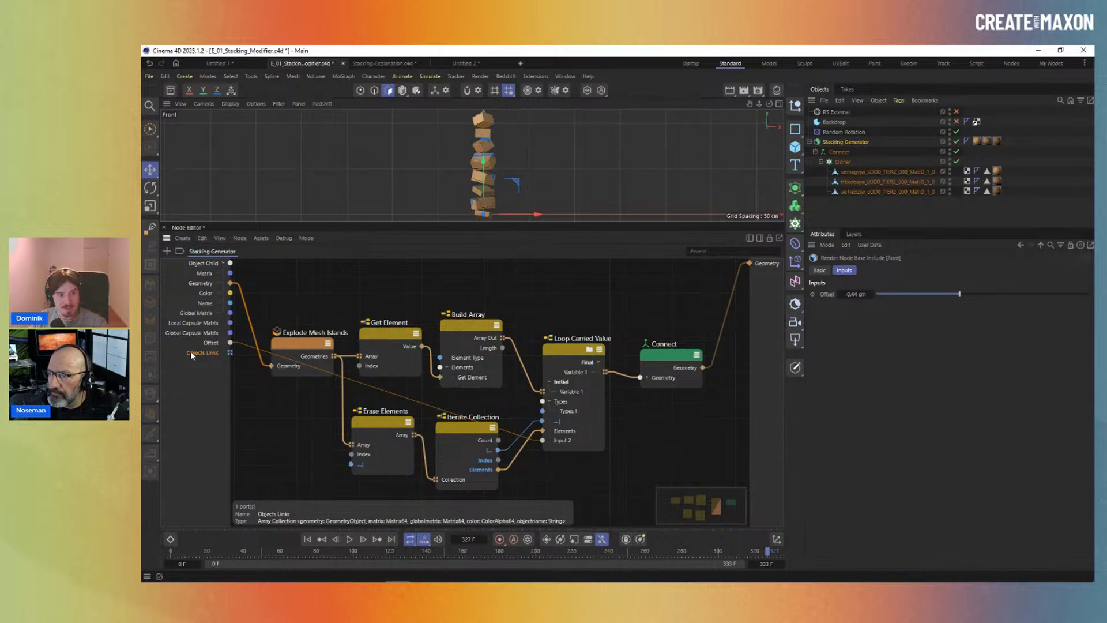
pyautogui.click(837, 142)
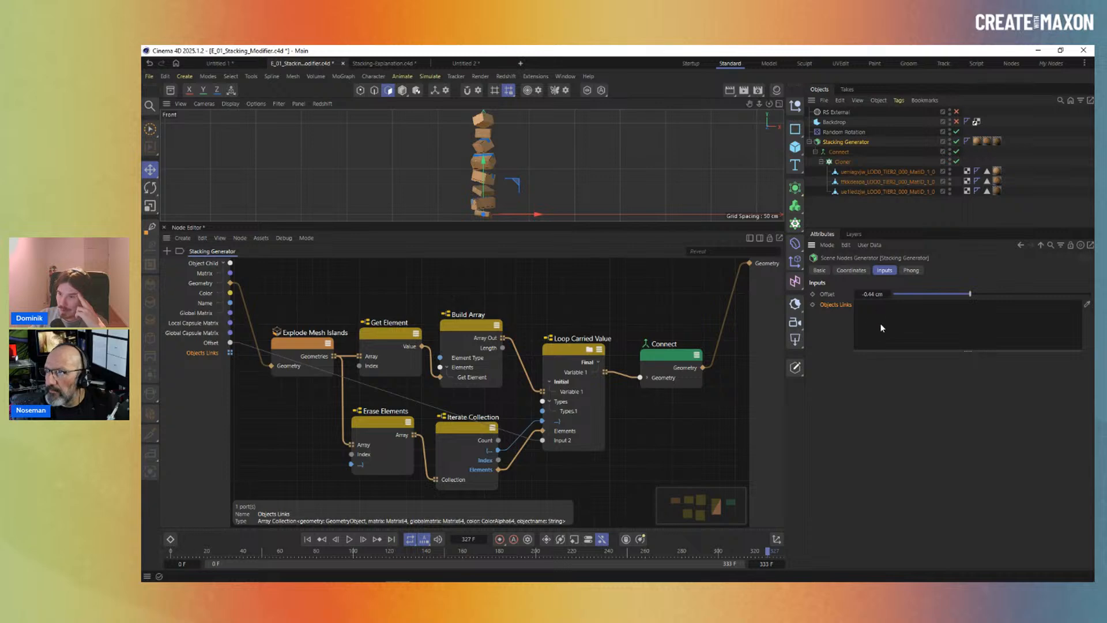
pyautogui.click(815, 152)
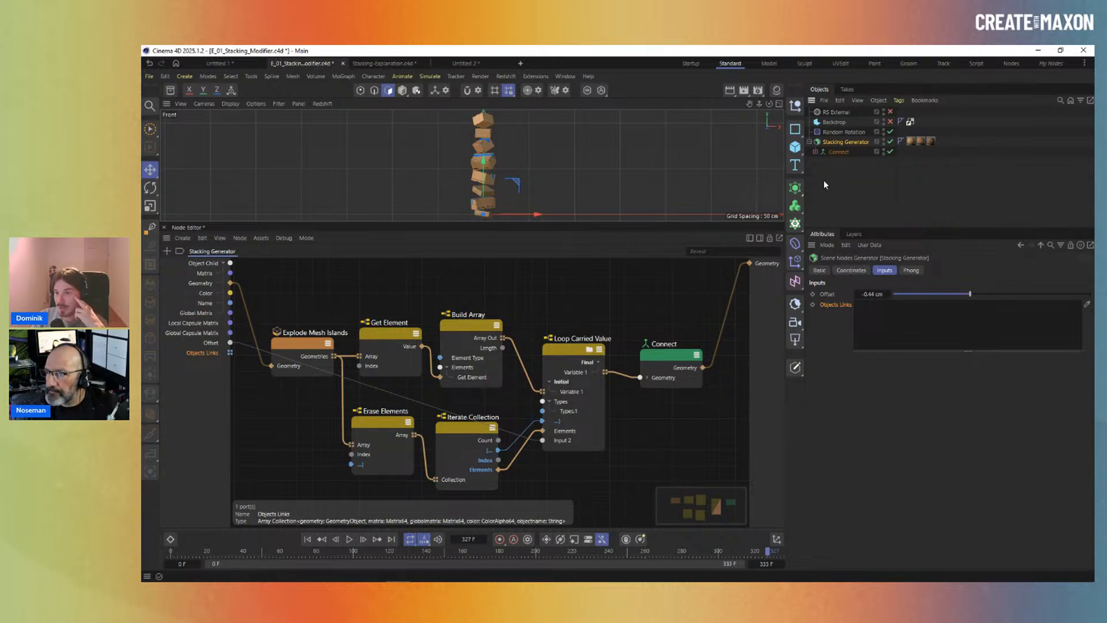
pyautogui.rightClick(186, 371)
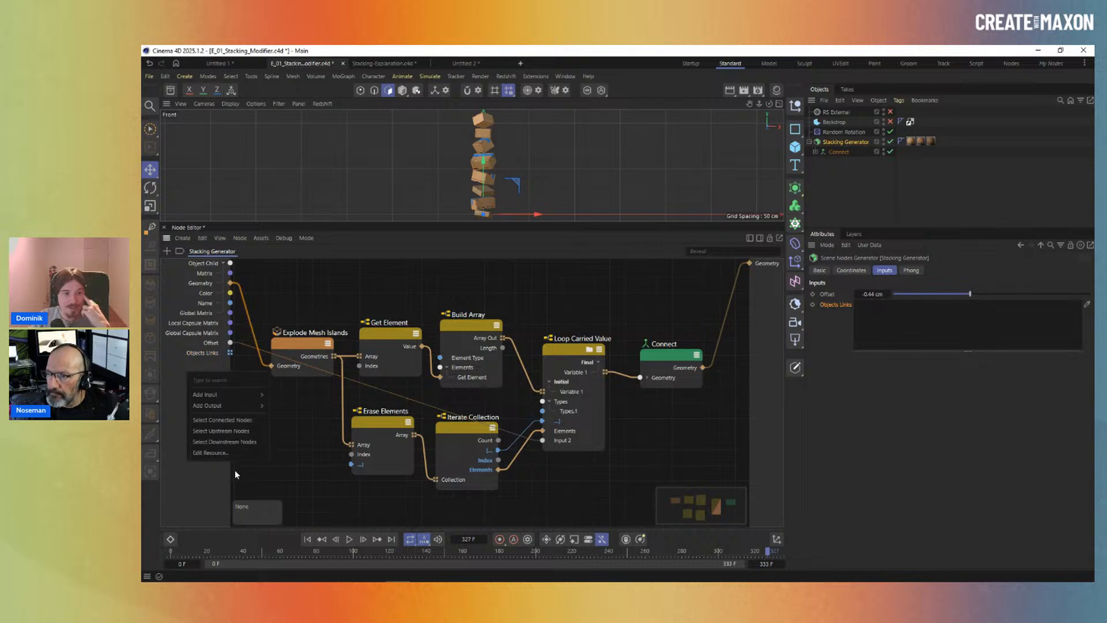
pyautogui.moveTo(244, 406)
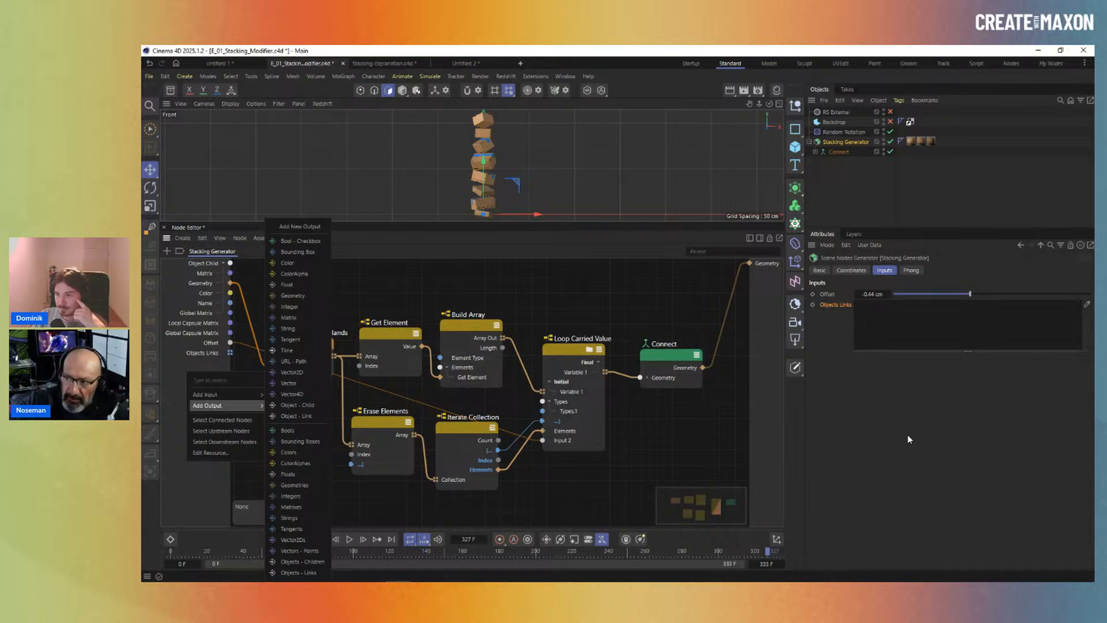
pyautogui.click(236, 338)
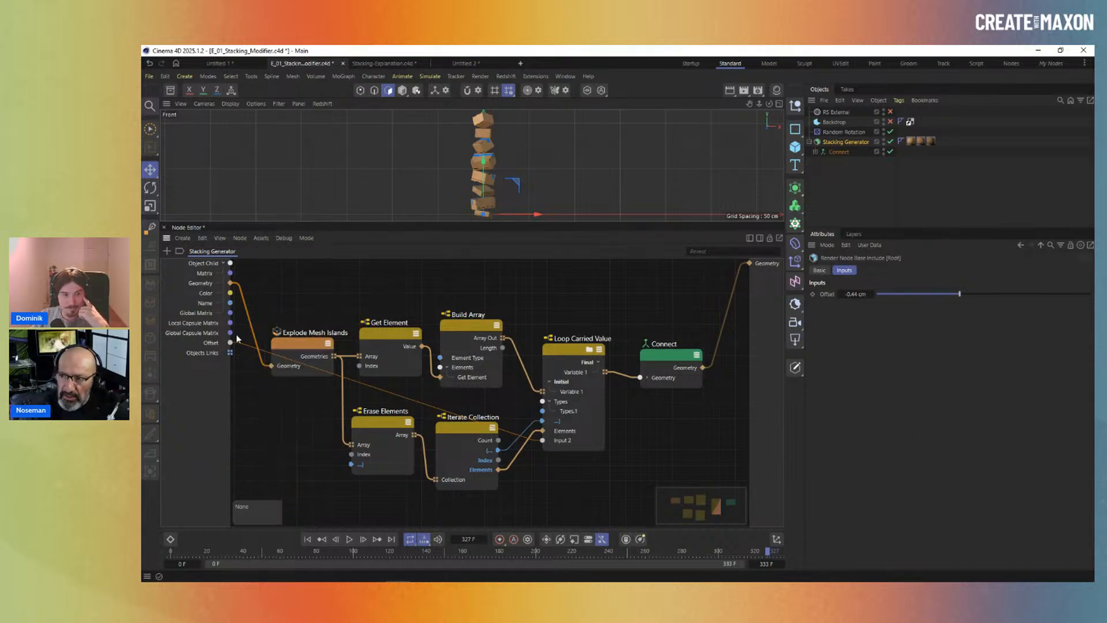
# Open the Loop Carried Value group and select its Transform Geometry node.
pyautogui.click(285, 344)
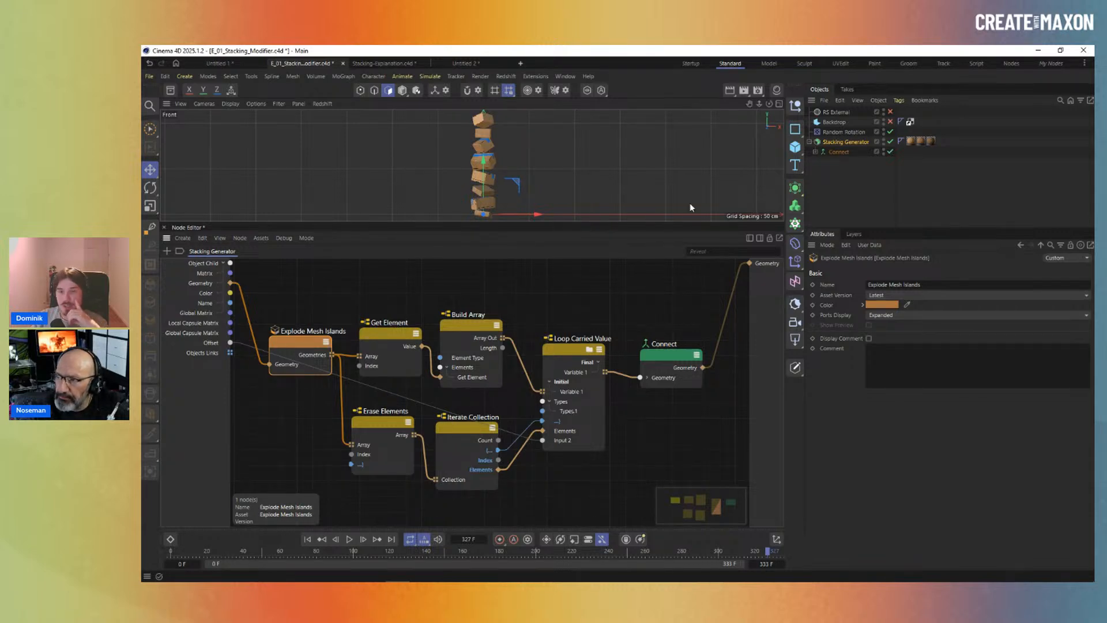
pyautogui.click(830, 155)
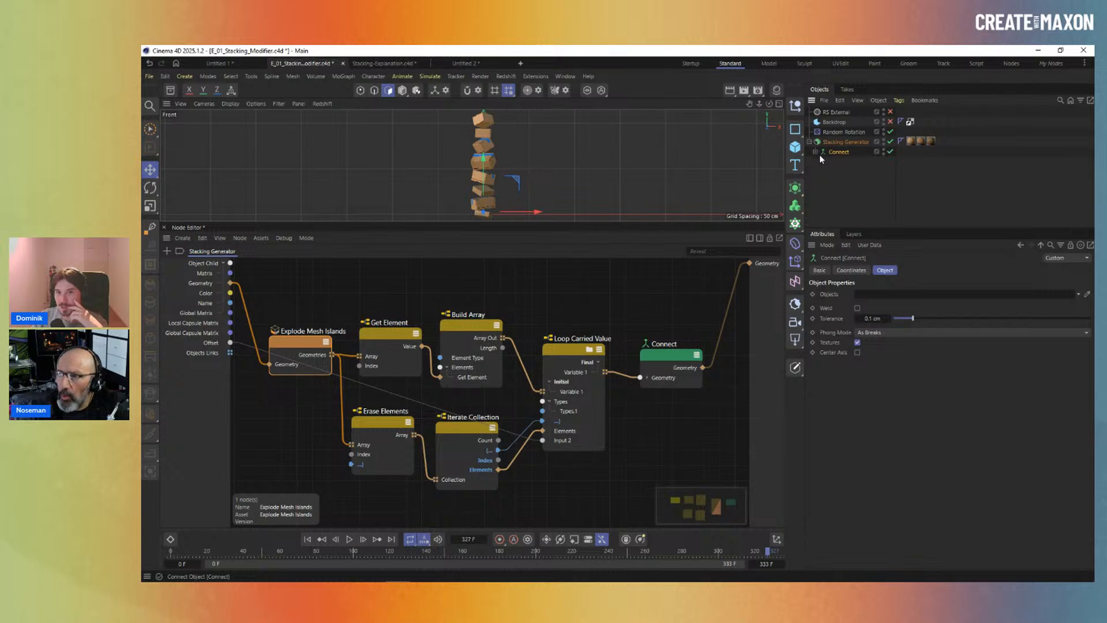
pyautogui.click(815, 153)
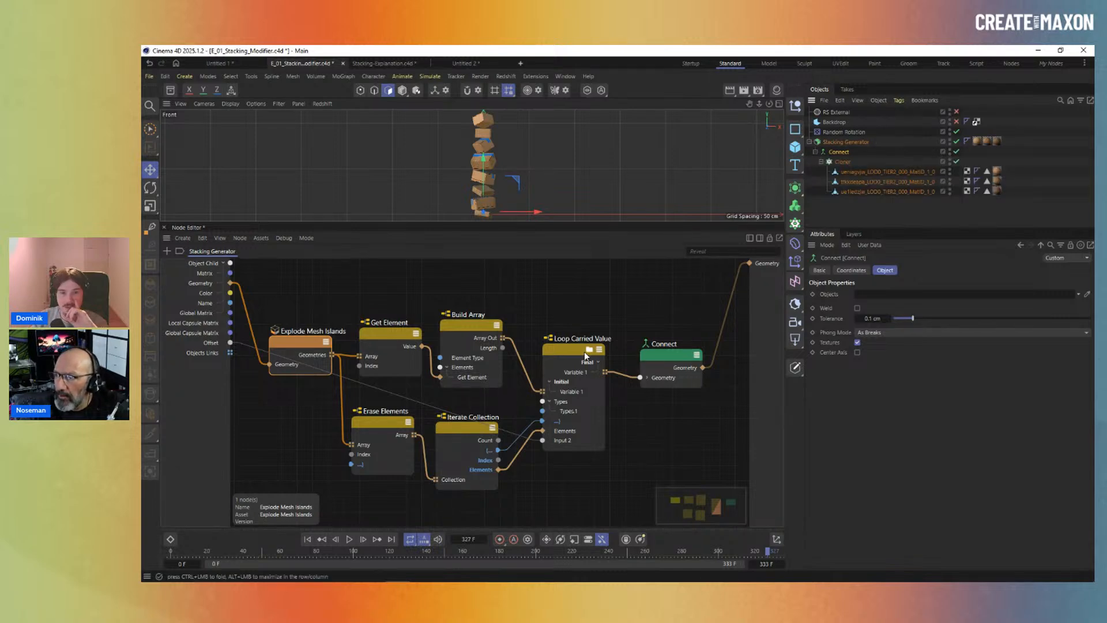
pyautogui.doubleClick(565, 350)
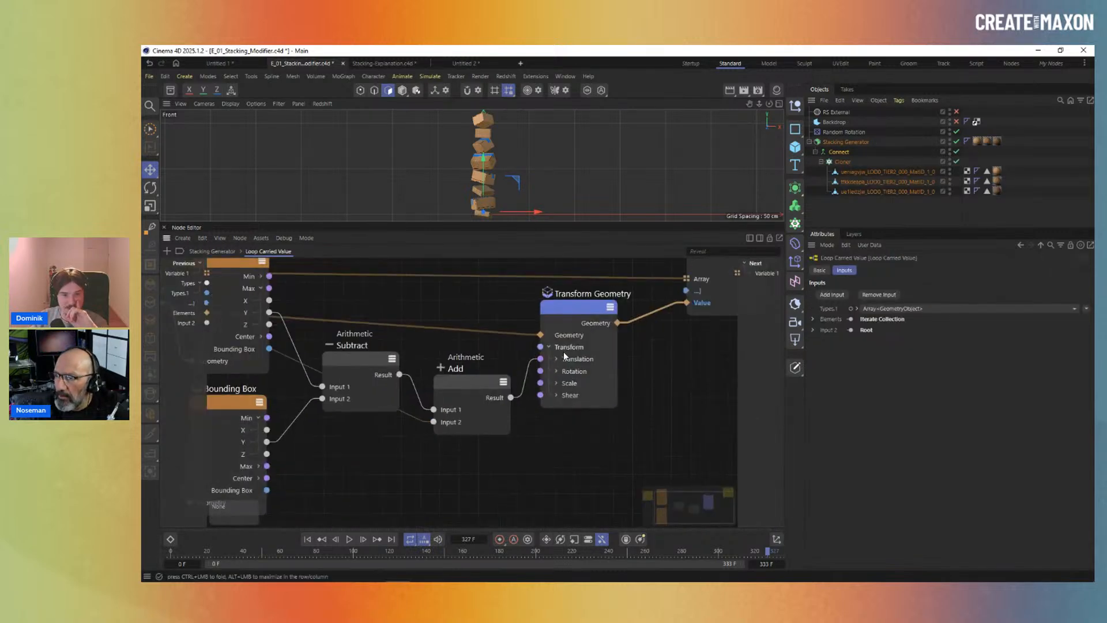
pyautogui.click(579, 309)
pyautogui.scroll(-1, 657, 357)
pyautogui.moveTo(657, 356); pyautogui.dragTo(616, 395, button='middle')
# Switch the Cloner to Grid mode and set its vertical Count to 1 for a flat layer of boxes.
pyautogui.click(842, 162)
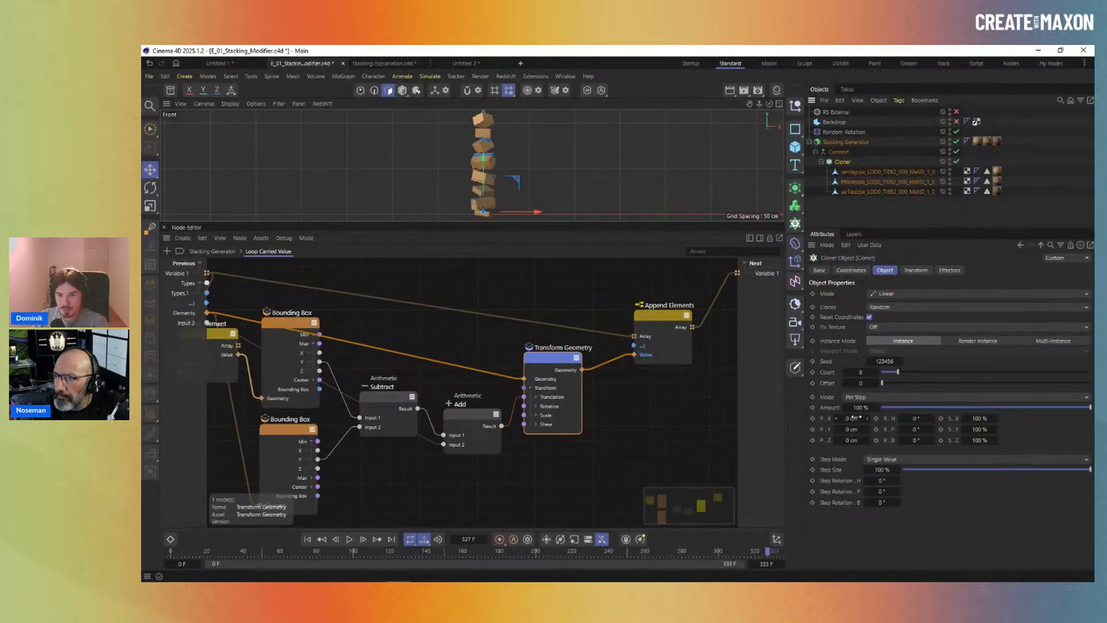
pyautogui.click(896, 295)
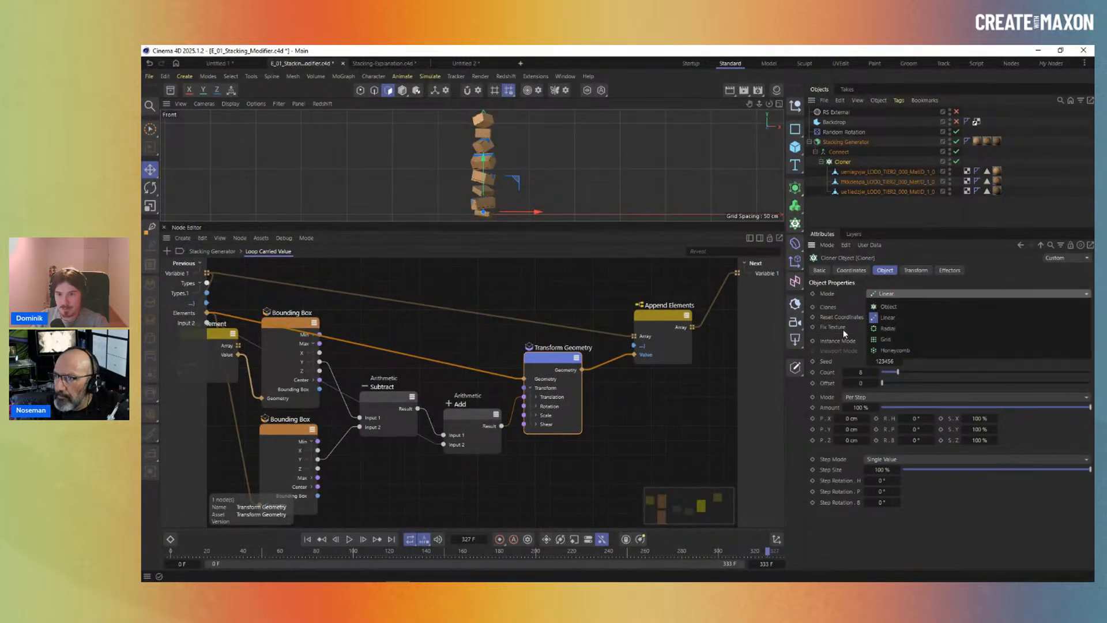
pyautogui.click(896, 340)
pyautogui.keyDown('alt'); pyautogui.moveTo(499, 169); pyautogui.dragTo(501, 189, button='middle'); pyautogui.keyUp('alt')
pyautogui.scroll(1, 506, 173)
pyautogui.click(856, 372)
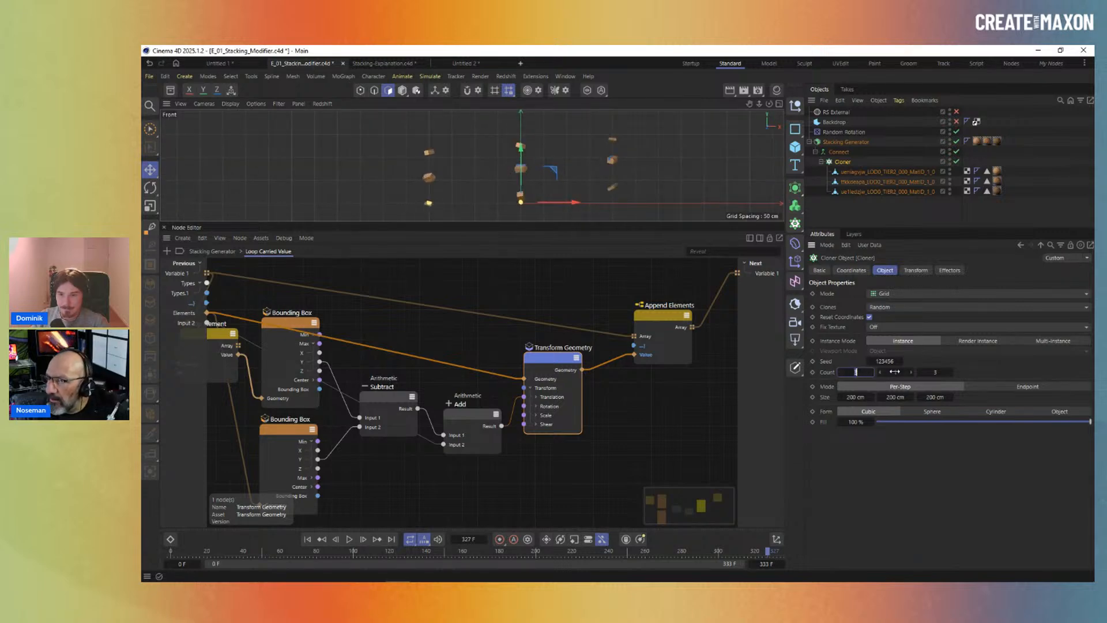
pyautogui.click(895, 372)
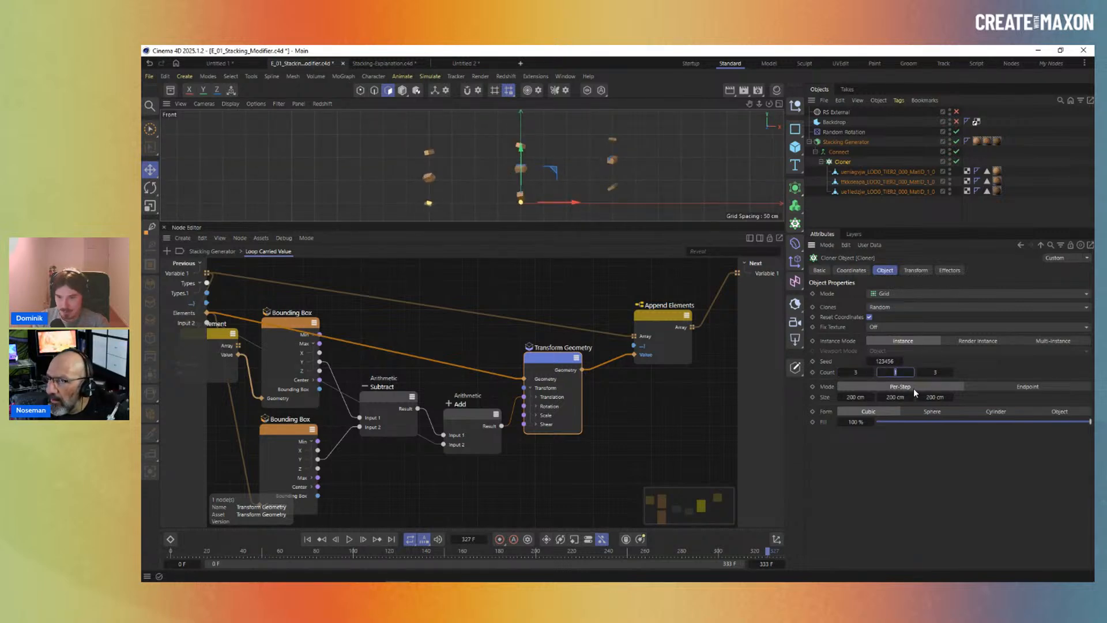
pyautogui.click(865, 369)
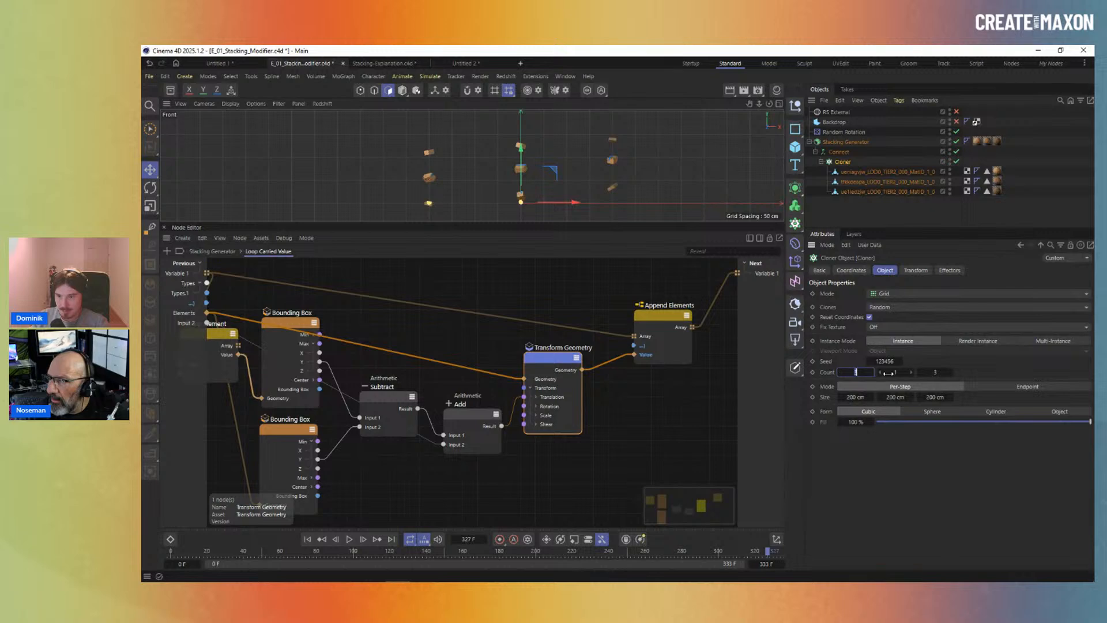
# Disable the Stacking Generator and Connect objects and inspect the flat clone grid in an enlarged Perspective view.
pyautogui.click(956, 141)
pyautogui.click(956, 151)
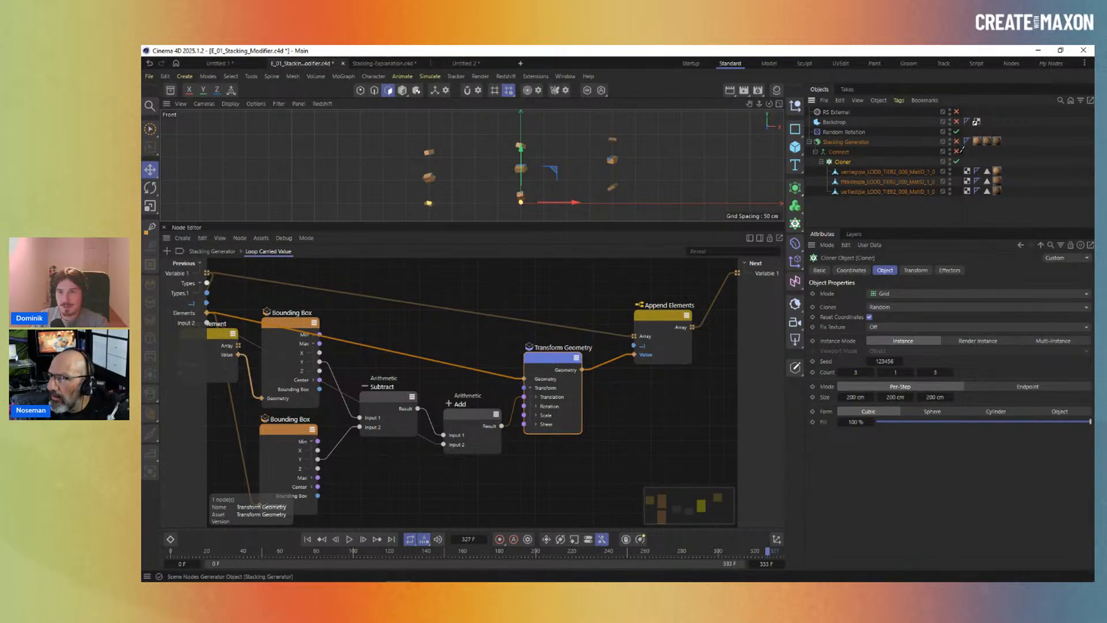
pyautogui.click(778, 104)
pyautogui.click(467, 104)
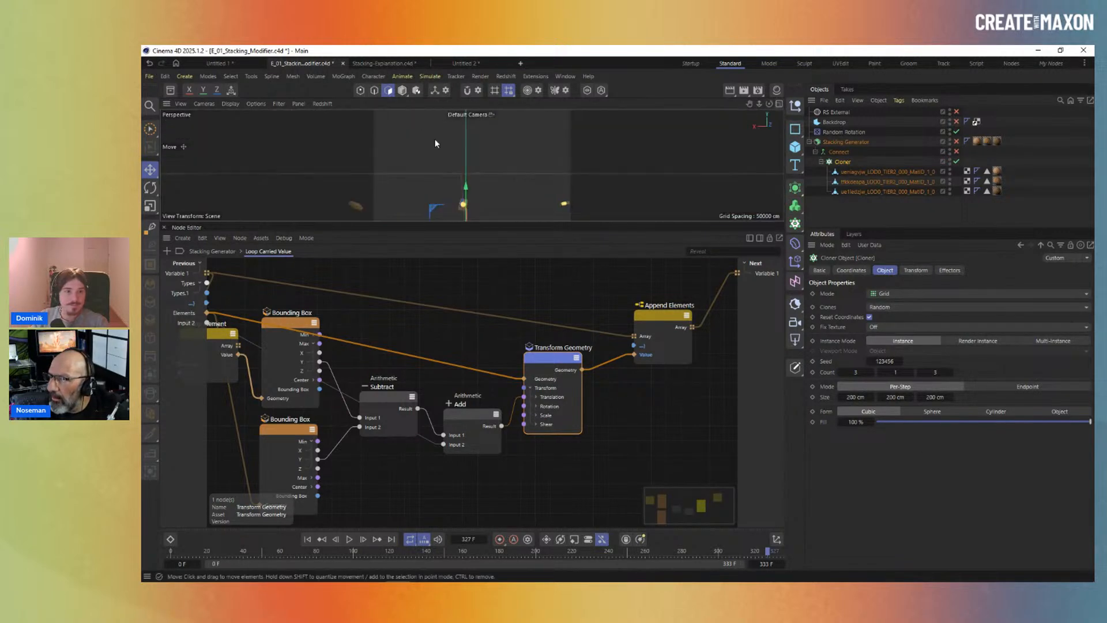
pyautogui.click(164, 227)
pyautogui.keyDown('alt'); pyautogui.moveTo(541, 379); pyautogui.dragTo(552, 423); pyautogui.keyUp('alt')
pyautogui.keyDown('alt'); pyautogui.moveTo(571, 383); pyautogui.dragTo(331, 407, button='right'); pyautogui.keyUp('alt')
pyautogui.keyDown('alt'); pyautogui.moveTo(448, 407); pyautogui.dragTo(438, 371, button='middle'); pyautogui.keyUp('alt')
pyautogui.keyDown('alt'); pyautogui.moveTo(460, 200); pyautogui.dragTo(488, 298, button='middle'); pyautogui.keyUp('alt')
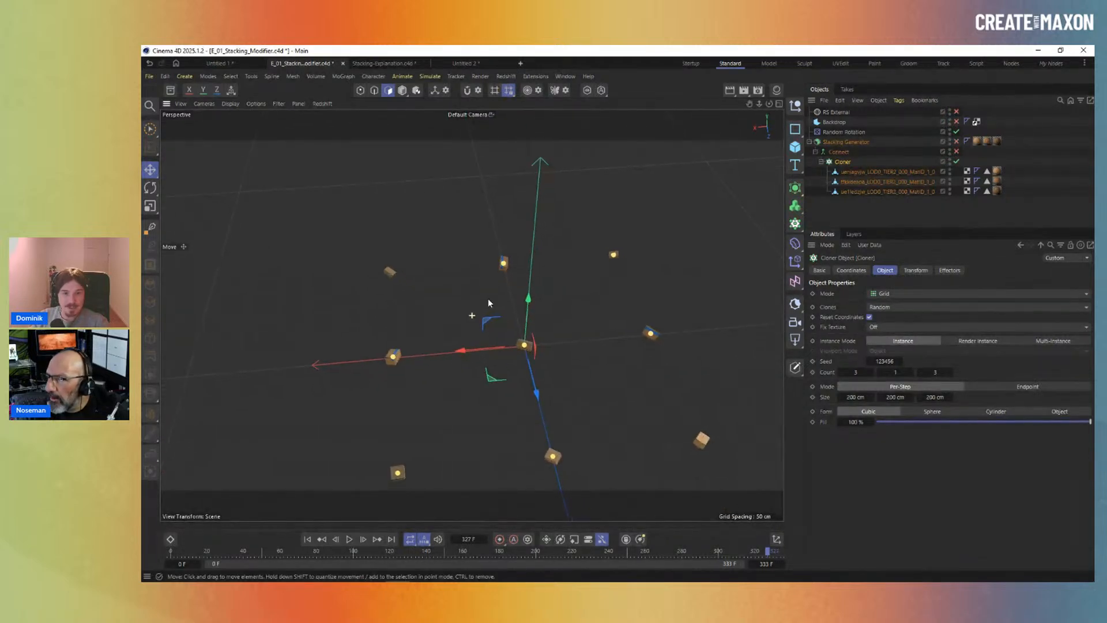
# Re-enable the Stacking Generator and Connect objects and inspect the box heights from a low viewing angle.
pyautogui.click(956, 142)
pyautogui.click(956, 151)
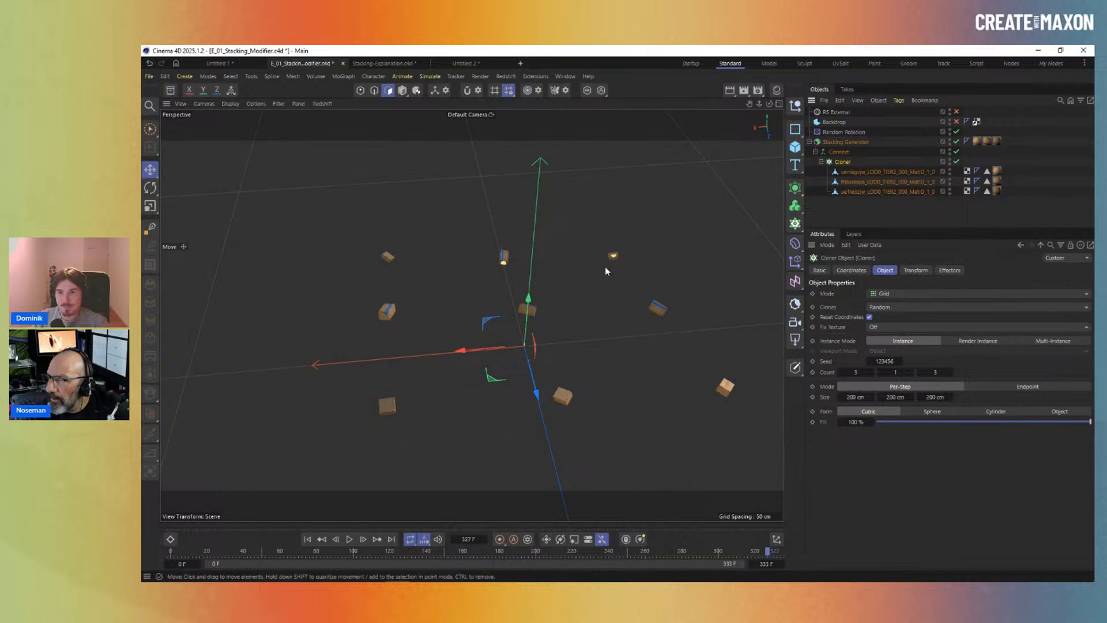
pyautogui.keyDown('alt'); pyautogui.moveTo(604, 267); pyautogui.dragTo(684, 361); pyautogui.keyUp('alt')
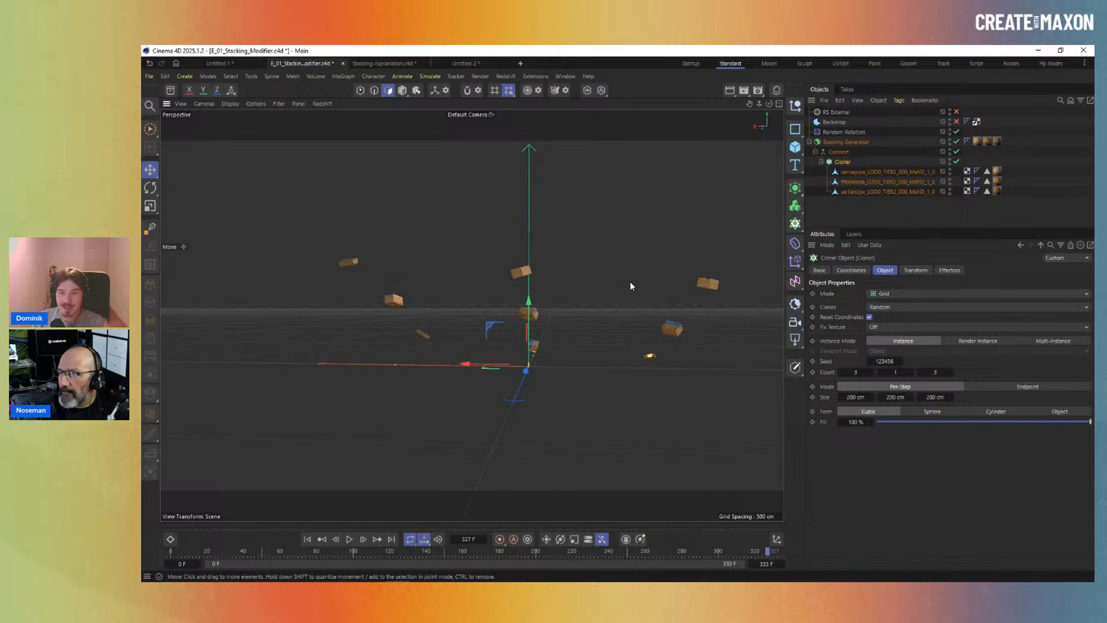
# Reopen the Node Editor and move the Transform Geometry node slightly closer to Append Elements.
pyautogui.click(469, 525)
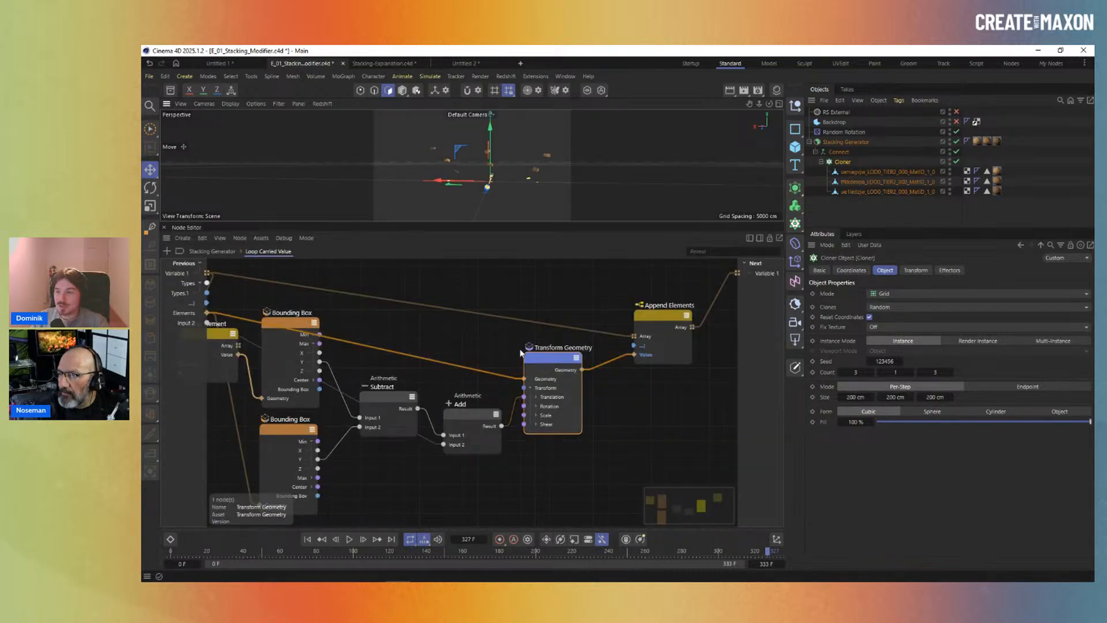
pyautogui.click(544, 356)
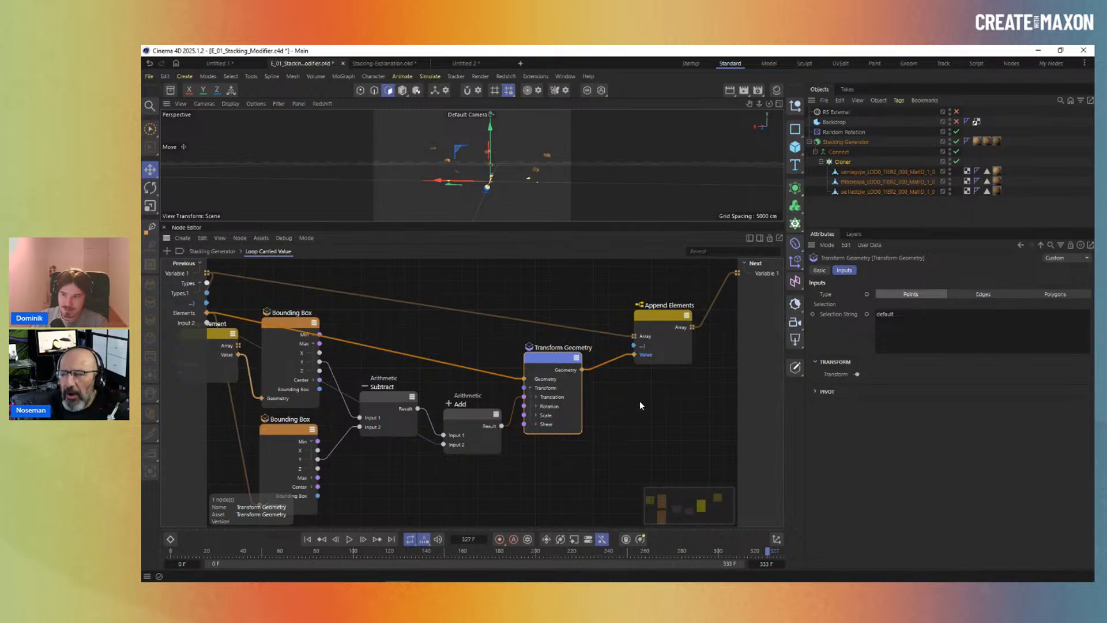
pyautogui.moveTo(539, 360); pyautogui.dragTo(567, 357)
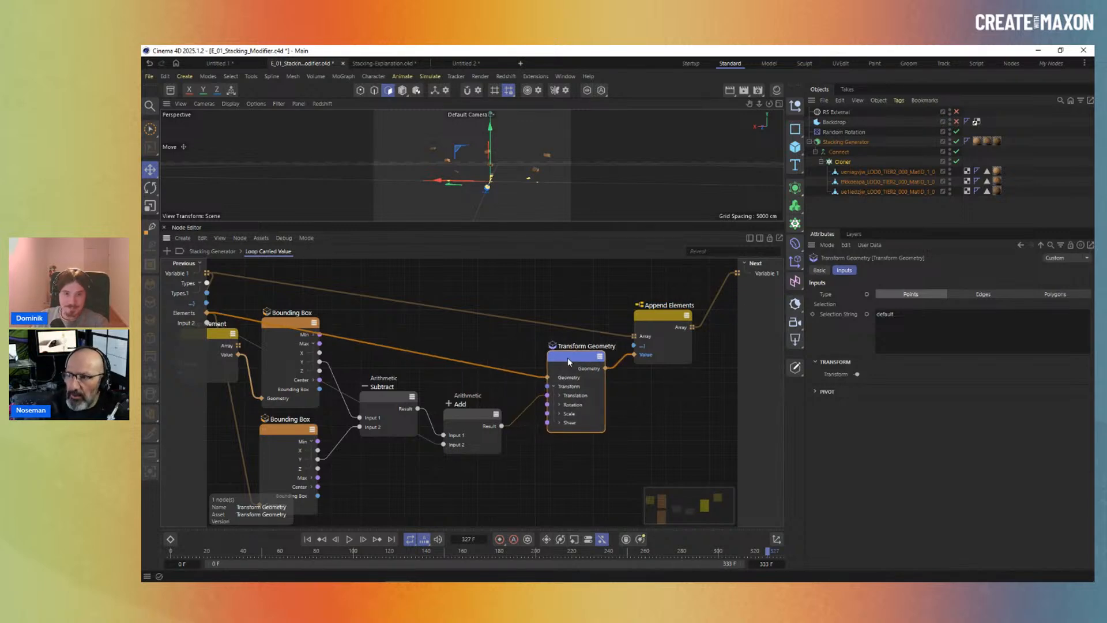
# Search the node assets for a center node to add inside the Loop Carried Value group.
pyautogui.doubleClick(496, 343)
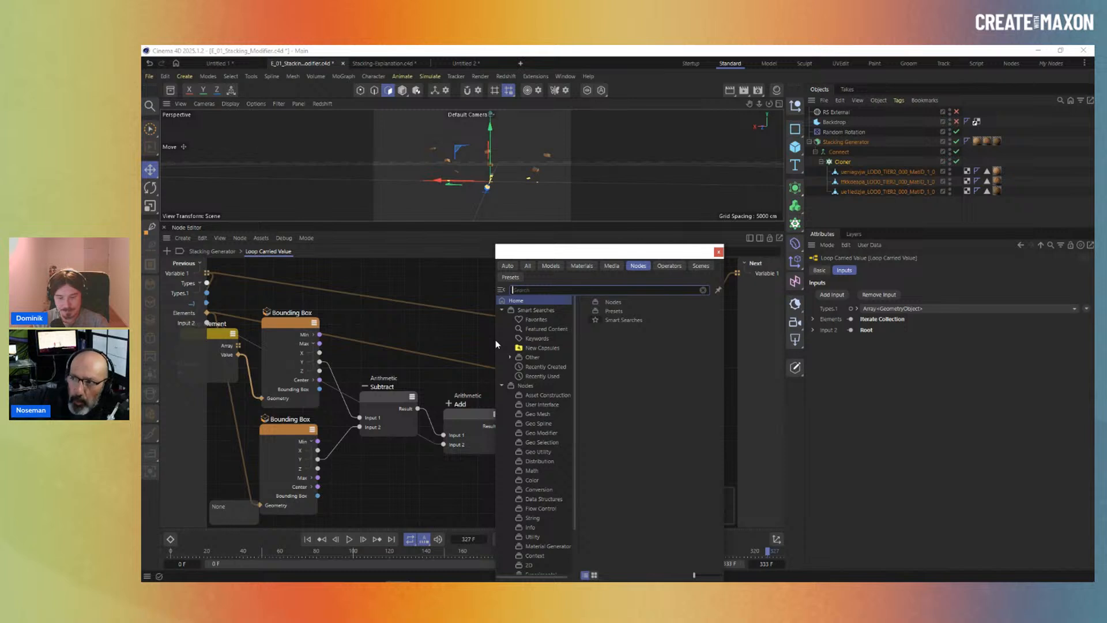
pyautogui.write('CENTER')
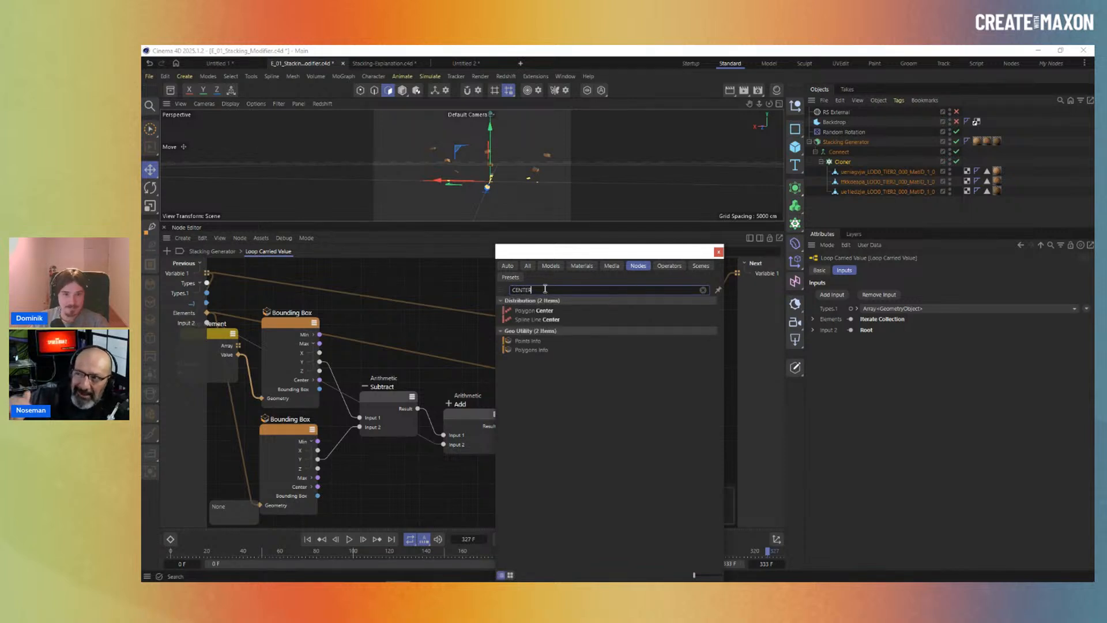
pyautogui.moveTo(545, 289); pyautogui.dragTo(489, 288)
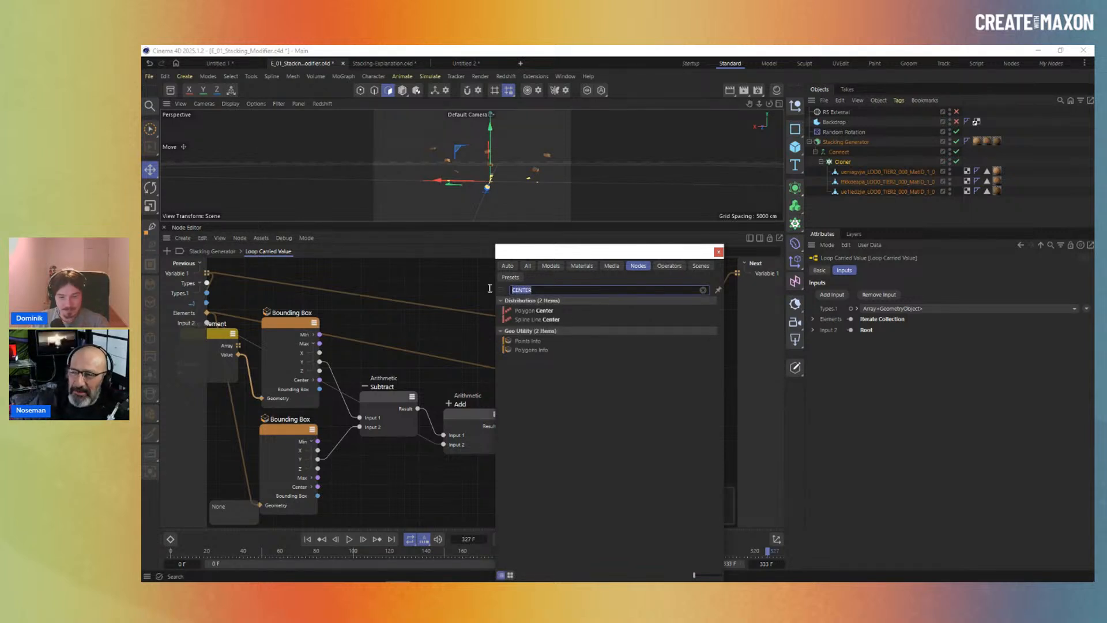
pyautogui.write('cen')
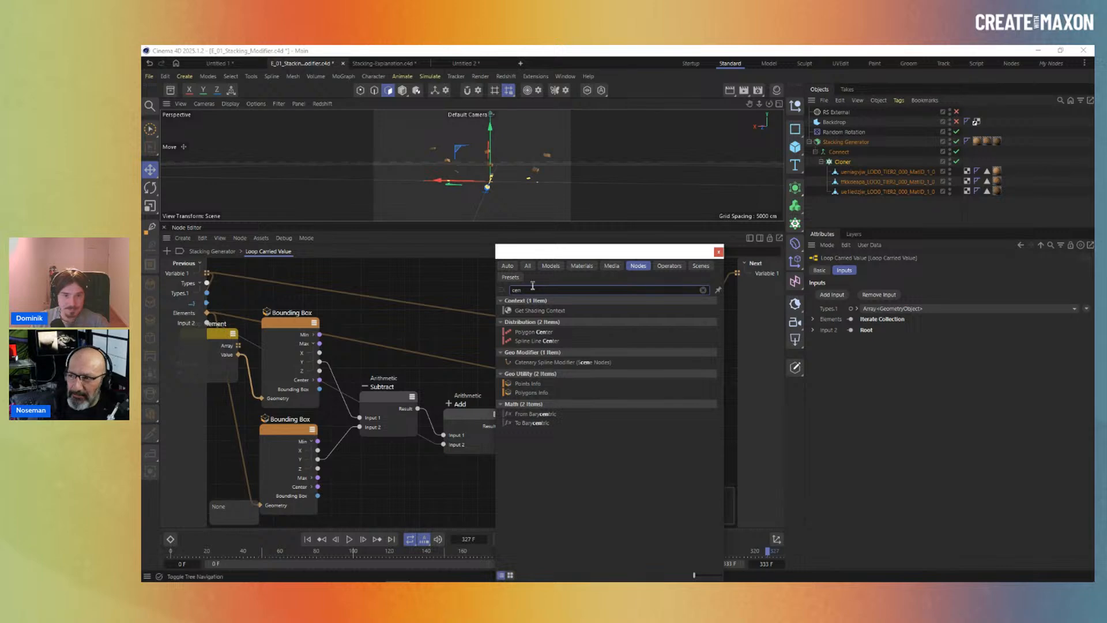
# Add a Geometry Axis node and wire it between the loop's Elements input and the Transform Geometry node's Geometry input.
pyautogui.write('axis')
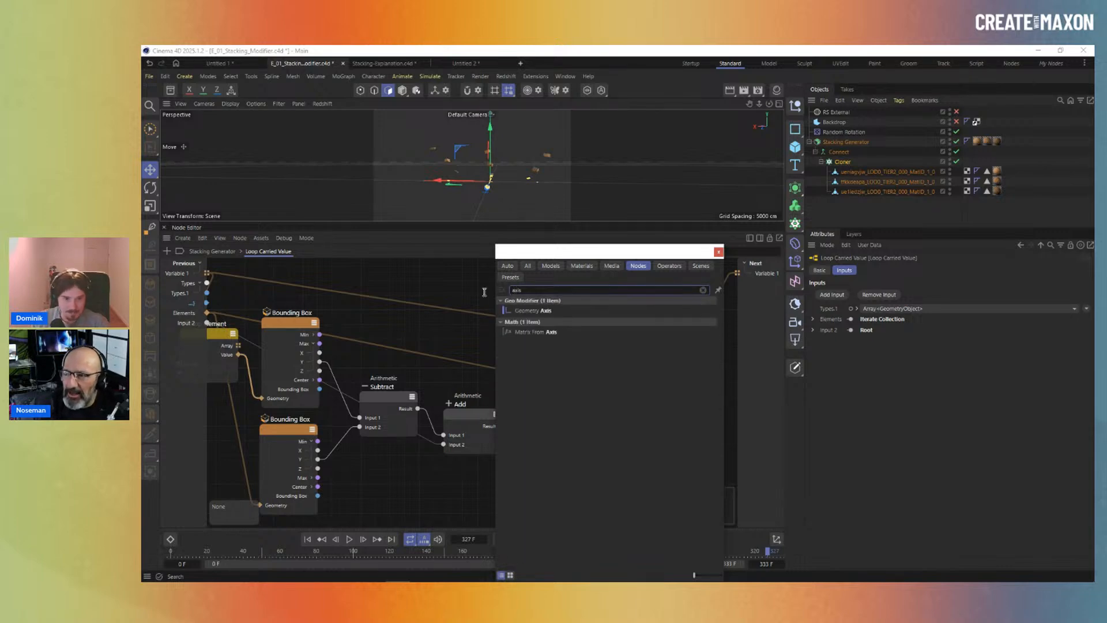
pyautogui.doubleClick(534, 310)
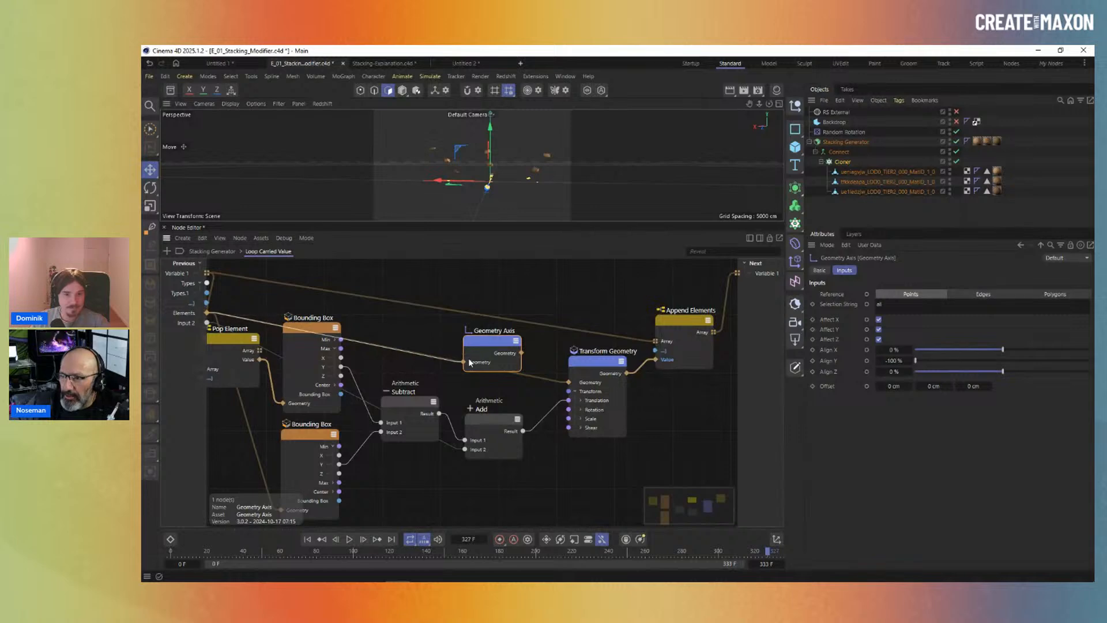
pyautogui.moveTo(471, 339); pyautogui.dragTo(466, 322)
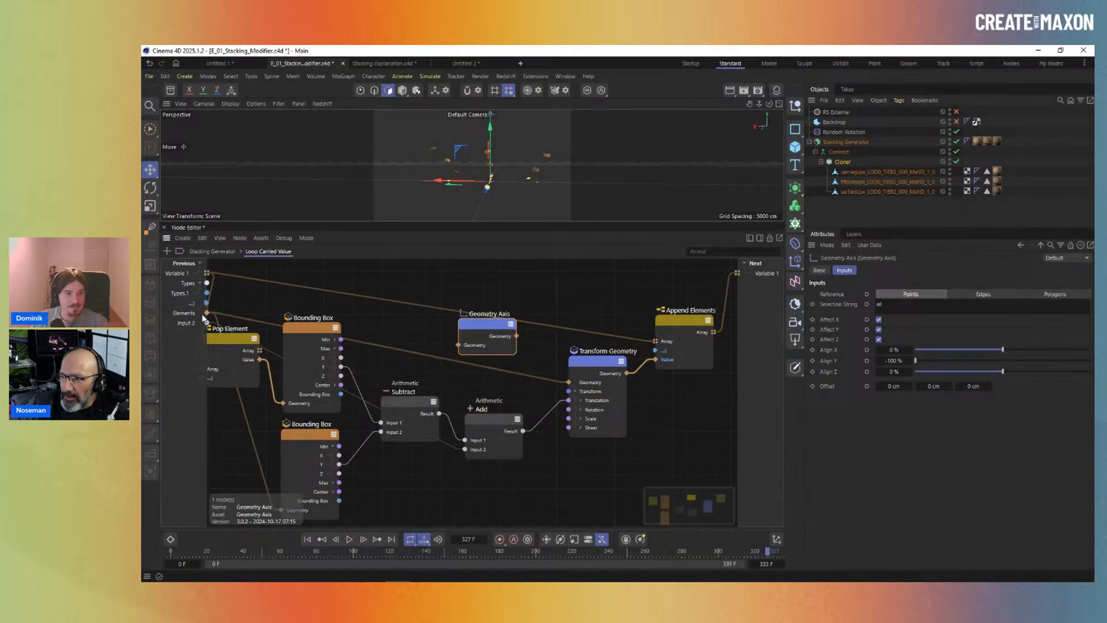
pyautogui.moveTo(333, 328); pyautogui.dragTo(569, 382)
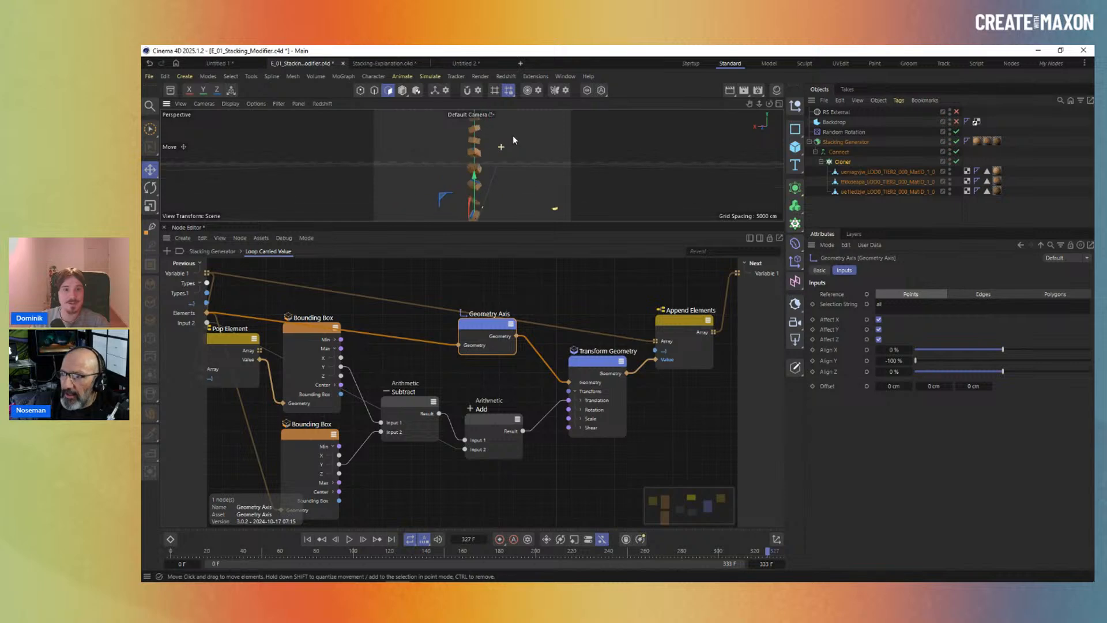
pyautogui.keyDown('alt'); pyautogui.moveTo(507, 147); pyautogui.dragTo(415, 191); pyautogui.keyUp('alt')
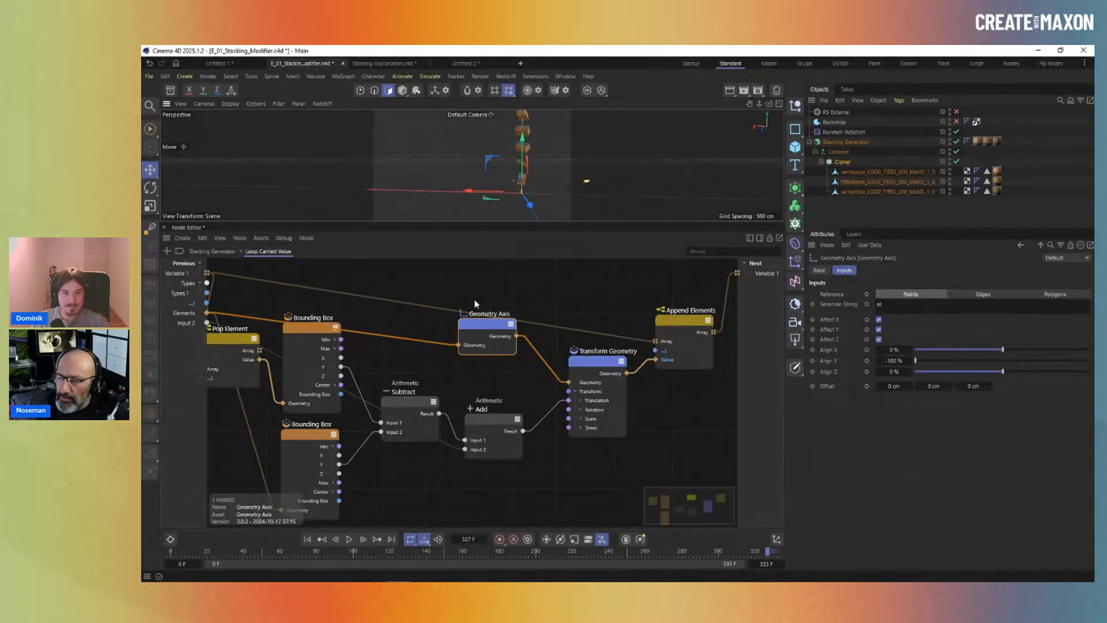
# Position the Geometry Axis node just above the Add node and set its Align Y to 0%.
pyautogui.moveTo(475, 330); pyautogui.dragTo(465, 360)
pyautogui.scroll(-2, 447, 328)
pyautogui.moveTo(473, 319)
pyautogui.mouseDown(button='middle')
pyautogui.moveTo(538, 315)
pyautogui.moveTo(494, 319)
pyautogui.mouseUp(button='middle')
pyautogui.moveTo(494, 347); pyautogui.dragTo(506, 341)
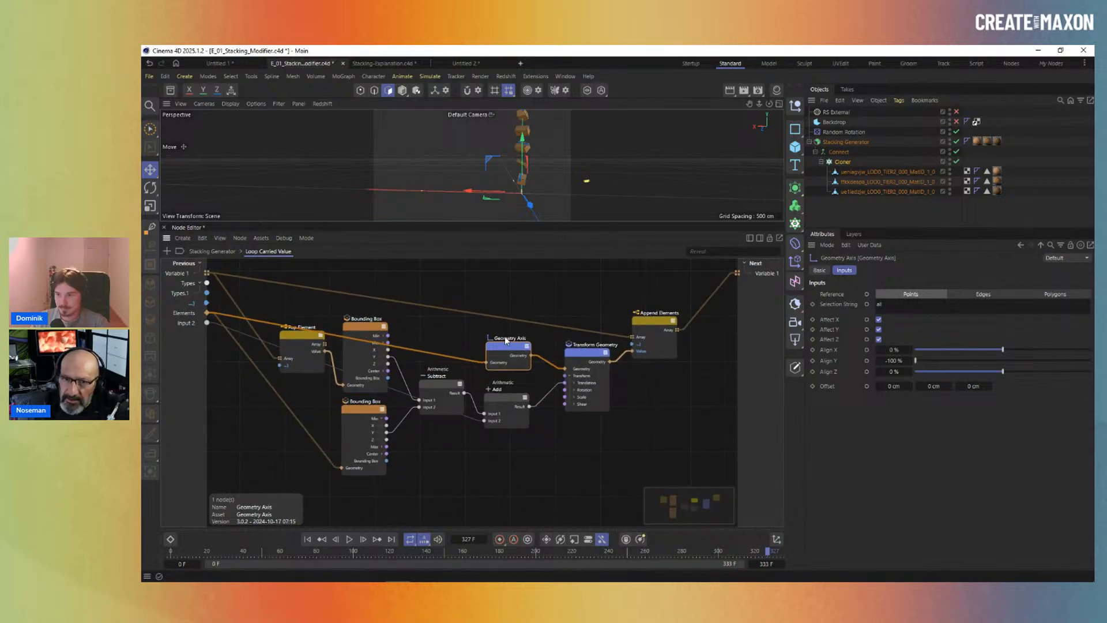
pyautogui.write('0')
pyautogui.press('Return')
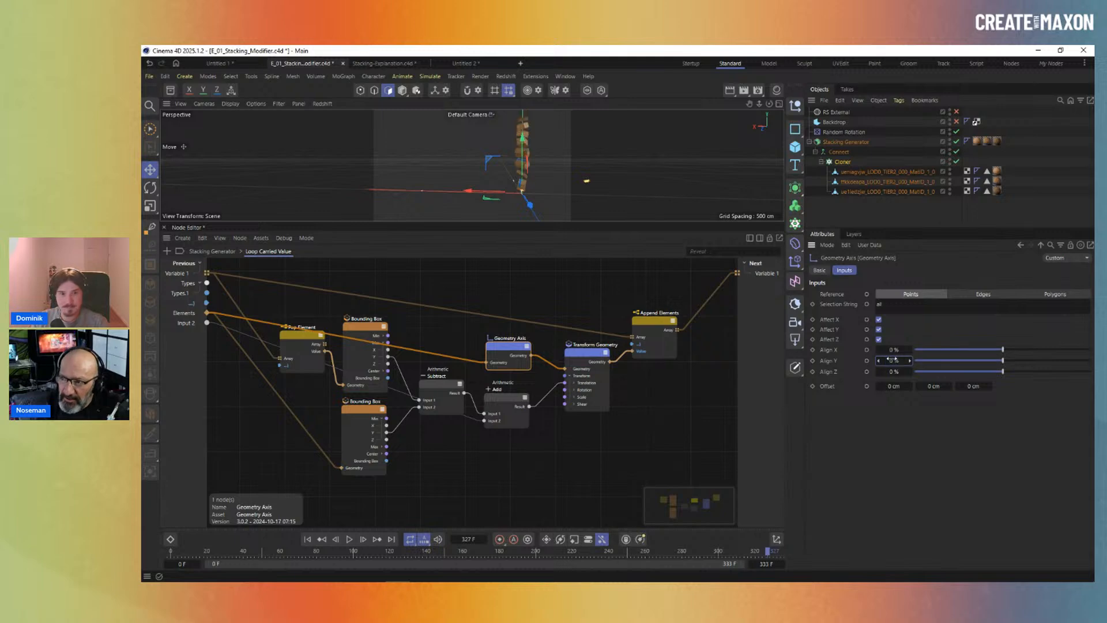
# Enlarge the viewport and the object list, framing the whole stack of pieces with nothing selected.
pyautogui.scroll(2, 525, 136)
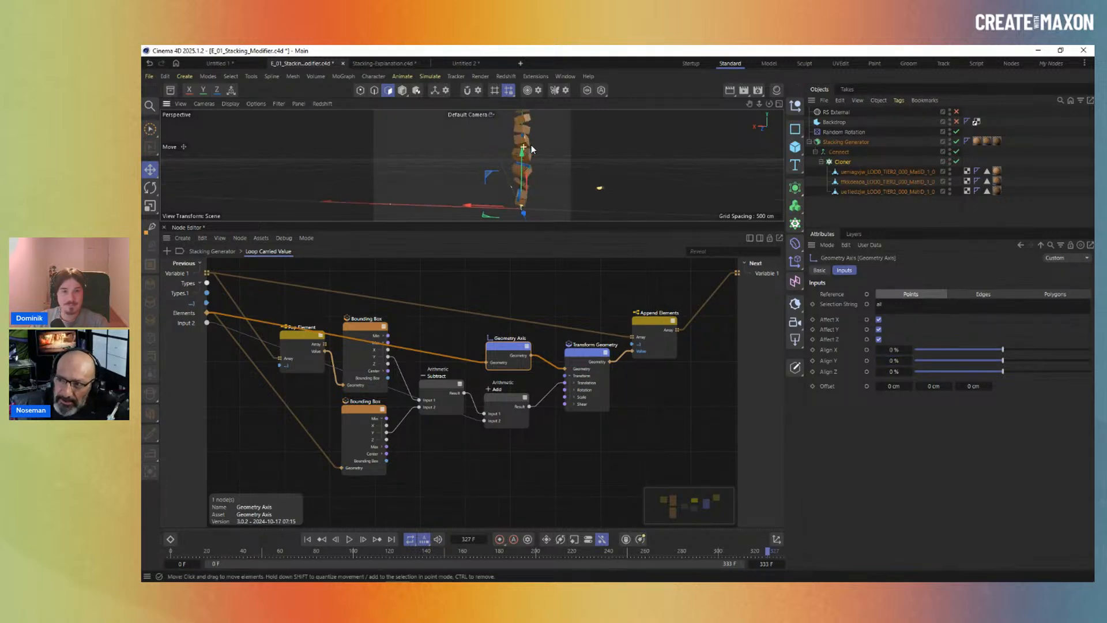
pyautogui.moveTo(501, 222); pyautogui.dragTo(508, 282)
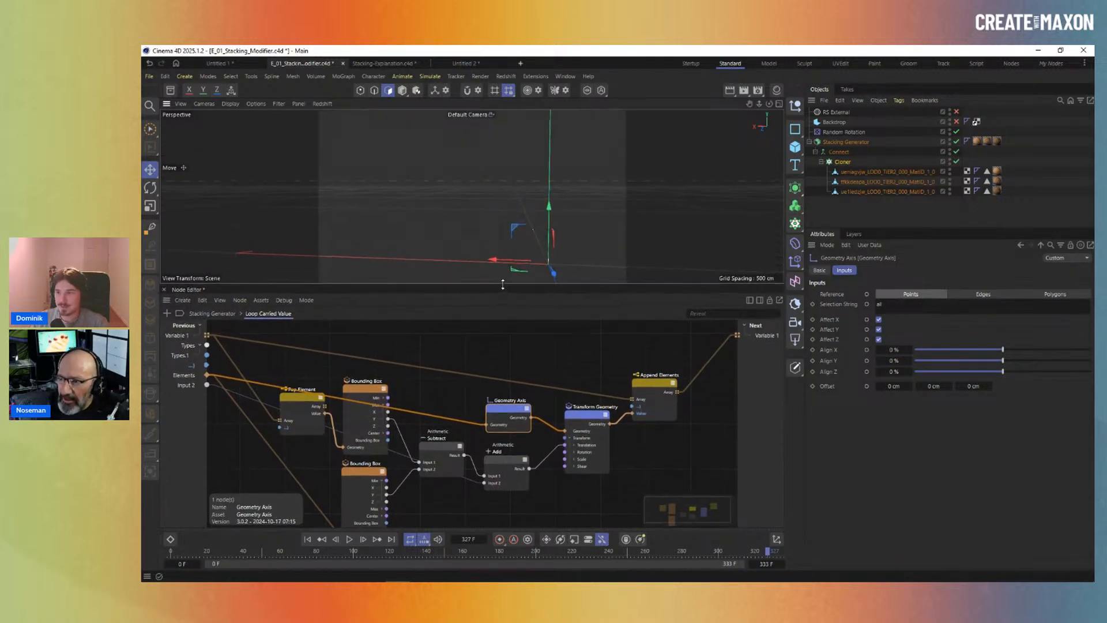
pyautogui.keyDown('alt'); pyautogui.moveTo(542, 226); pyautogui.dragTo(495, 236, button='middle'); pyautogui.keyUp('alt')
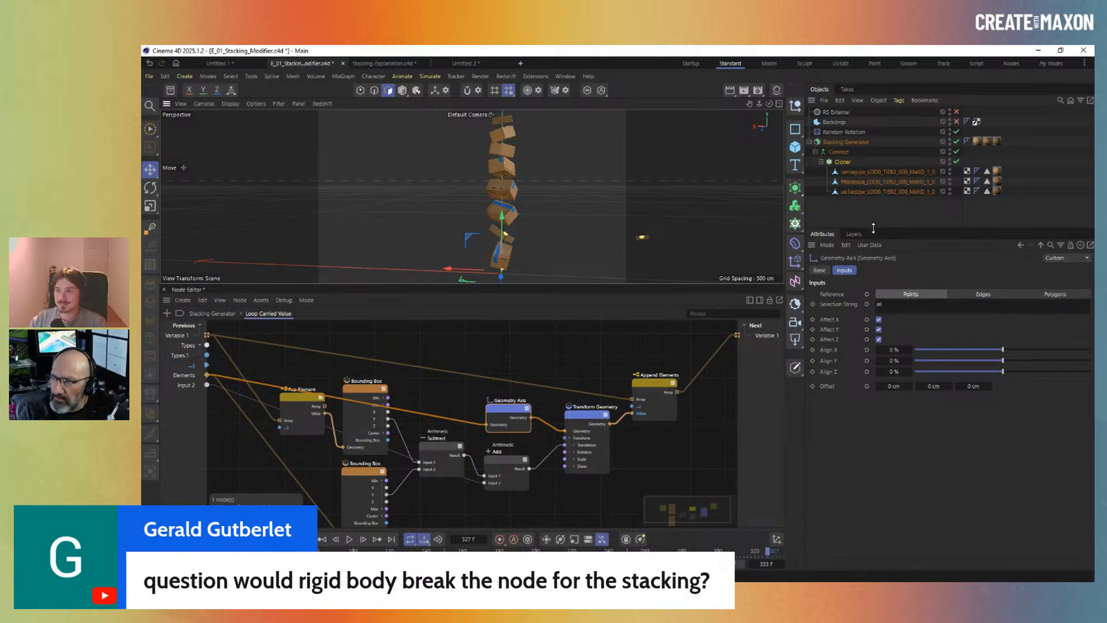
pyautogui.moveTo(873, 228); pyautogui.dragTo(870, 263)
pyautogui.click(870, 250)
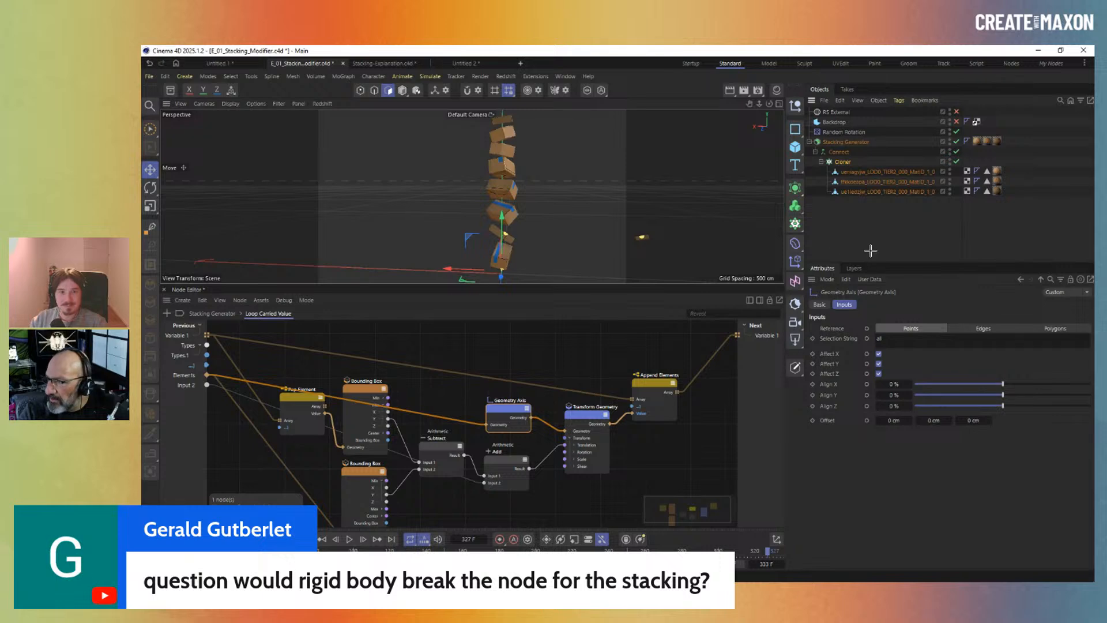
pyautogui.scroll(-3, 494, 215)
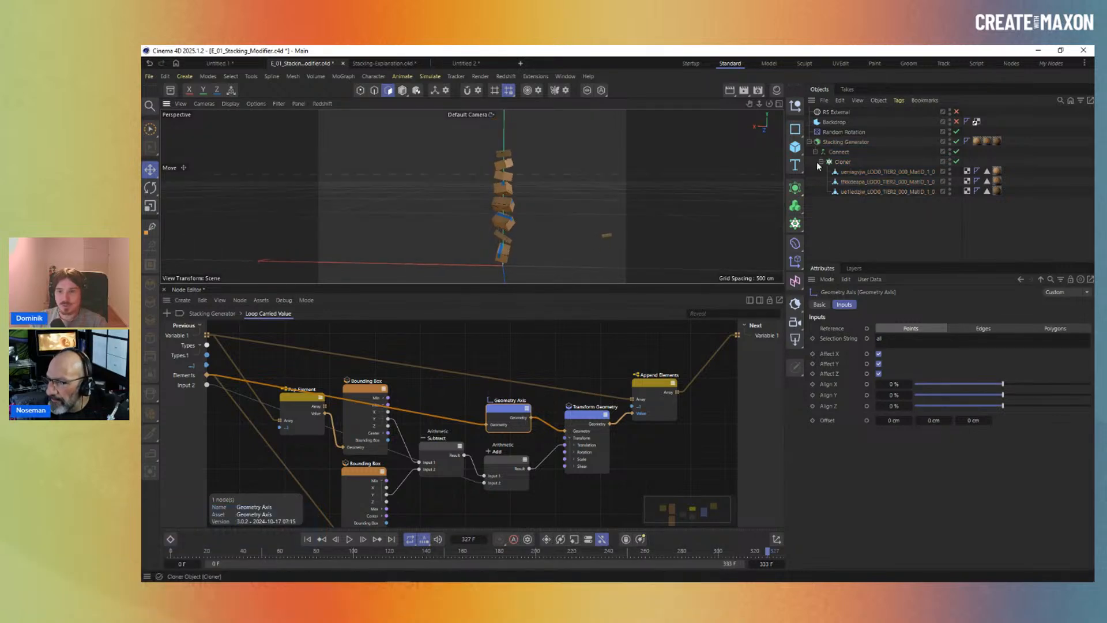
# Assign a Rigid Body simulation tag to the Stacking Generator.
pyautogui.rightClick(846, 140)
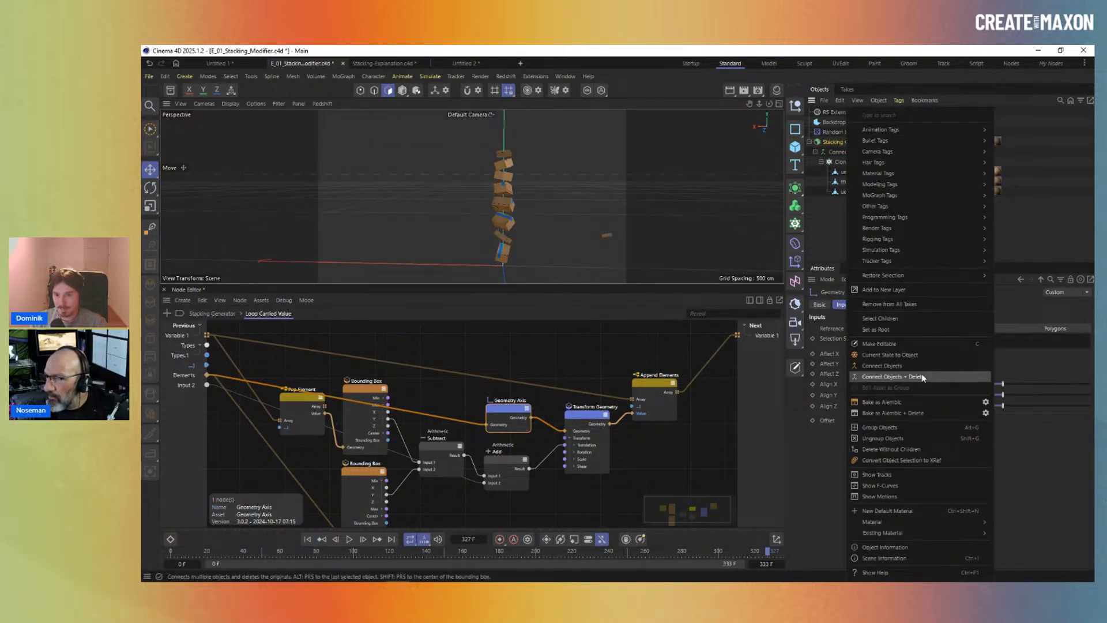
pyautogui.moveTo(898, 251)
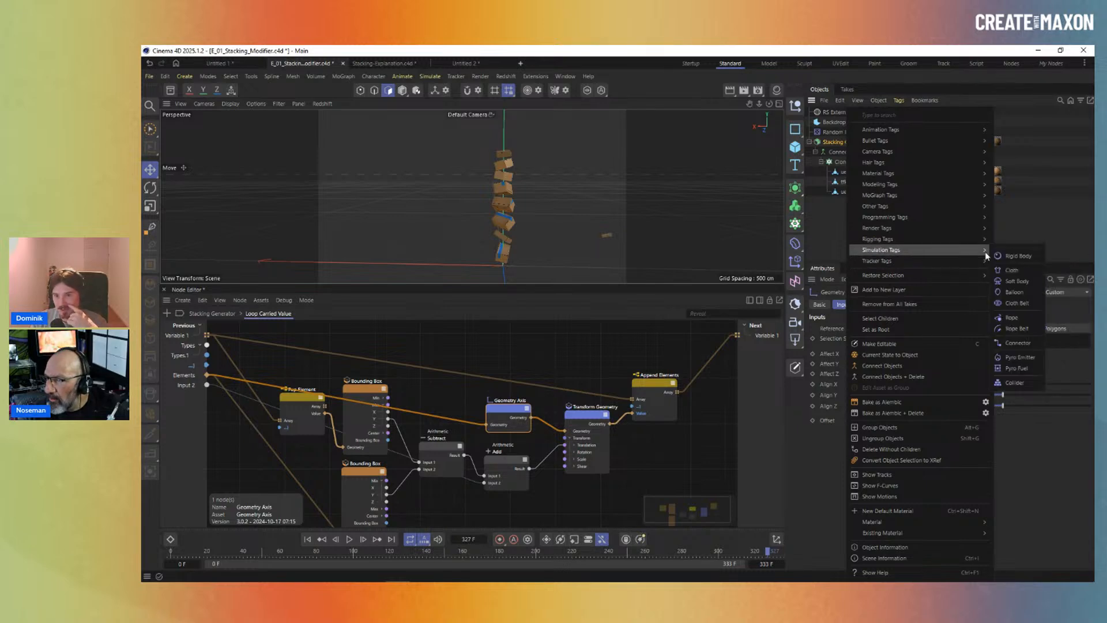
pyautogui.click(1019, 256)
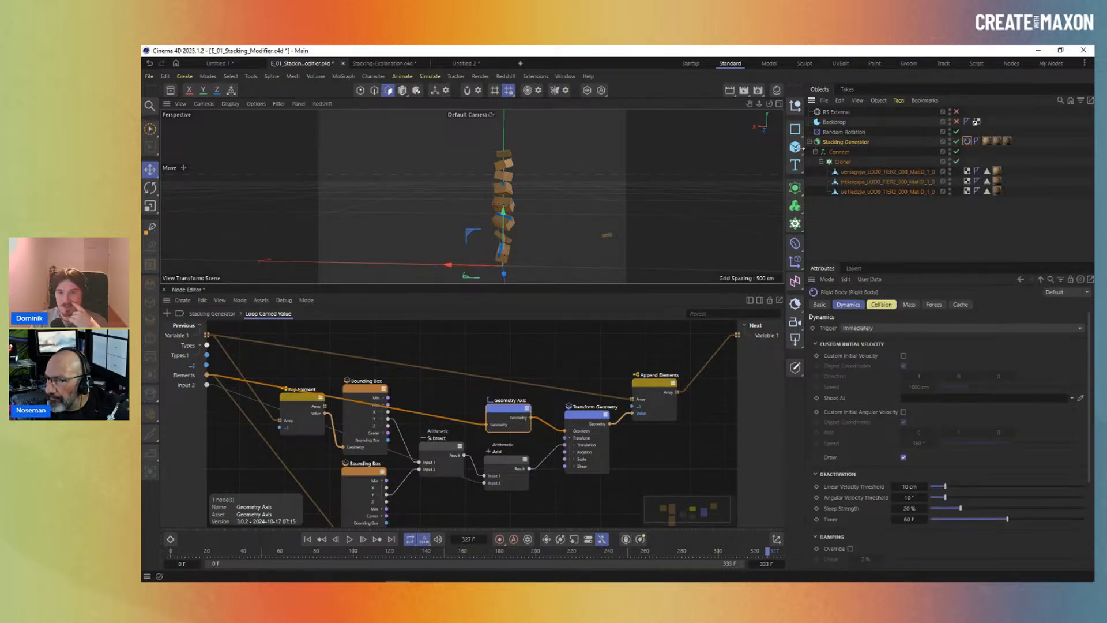
# Return the animation to frame 0 and add a Plane primitive as a floor under the stack.
pyautogui.click(795, 146)
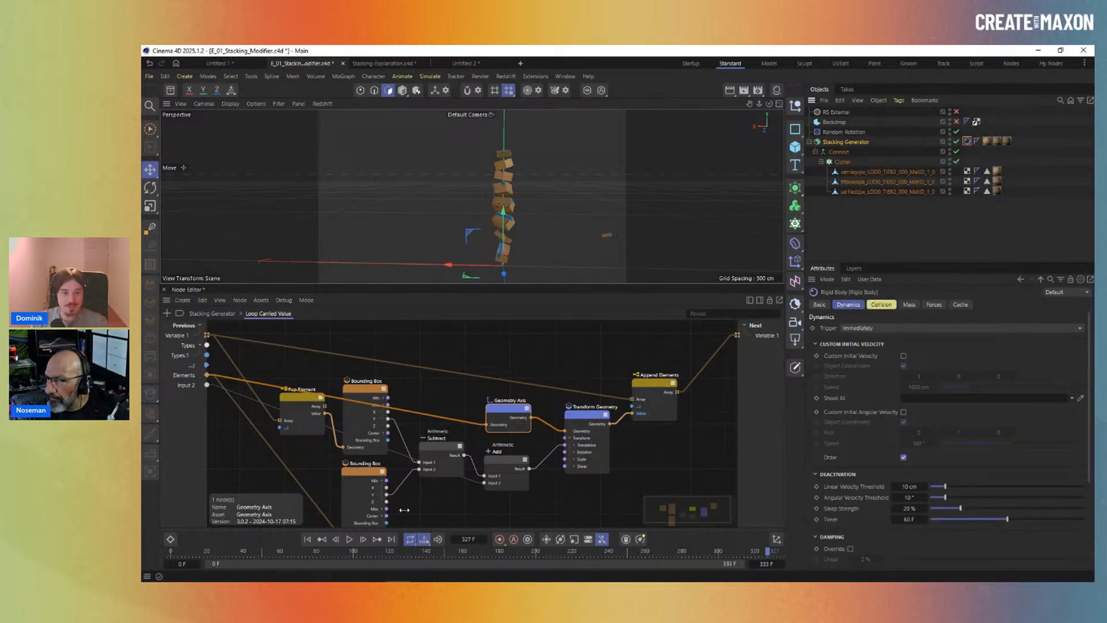
pyautogui.click(308, 539)
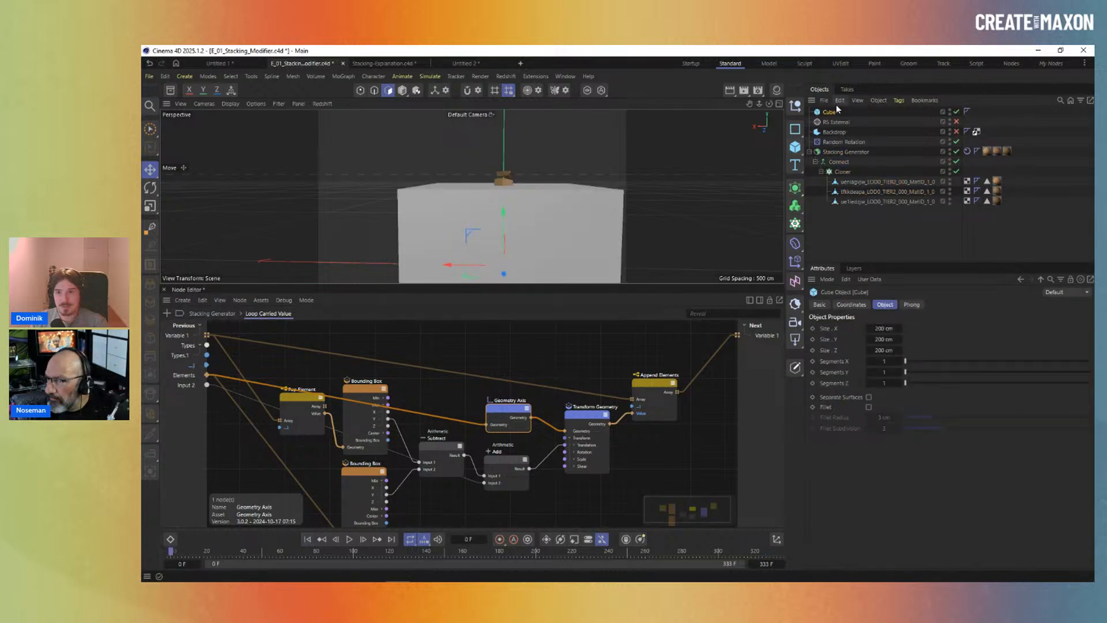
pyautogui.press('Delete')
pyautogui.click(795, 147)
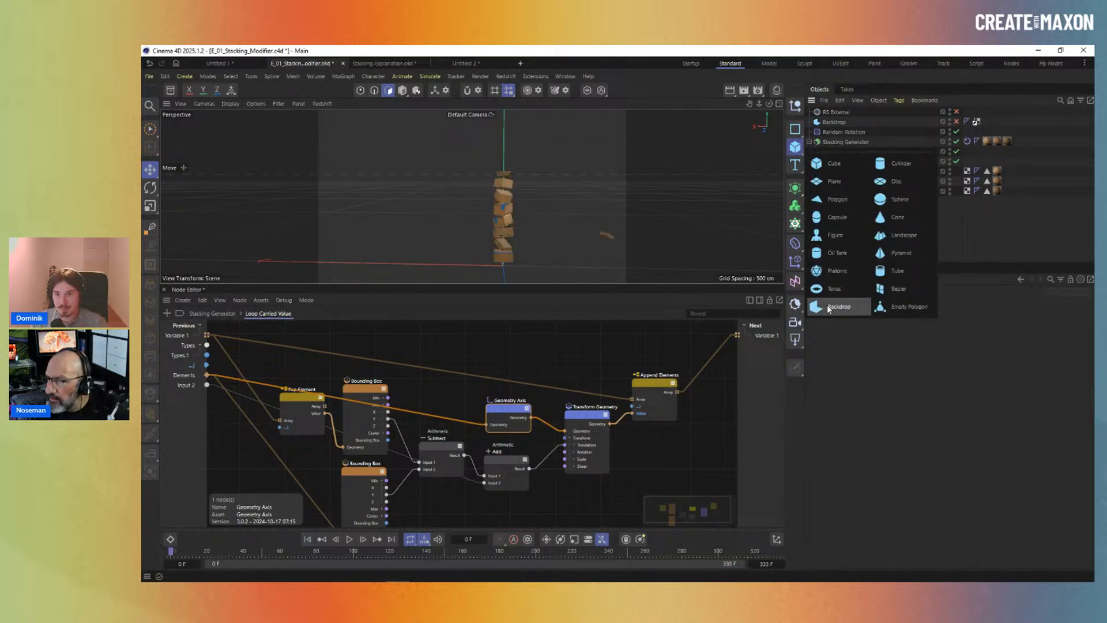
pyautogui.click(814, 182)
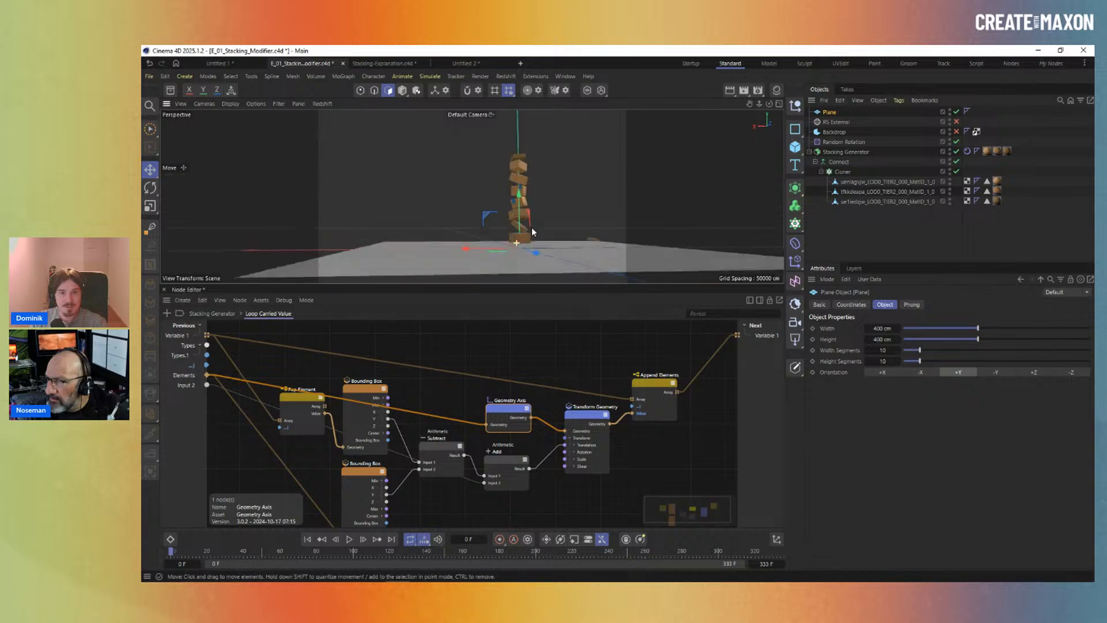
# Assign a Collider simulation tag to the Plane.
pyautogui.rightClick(829, 113)
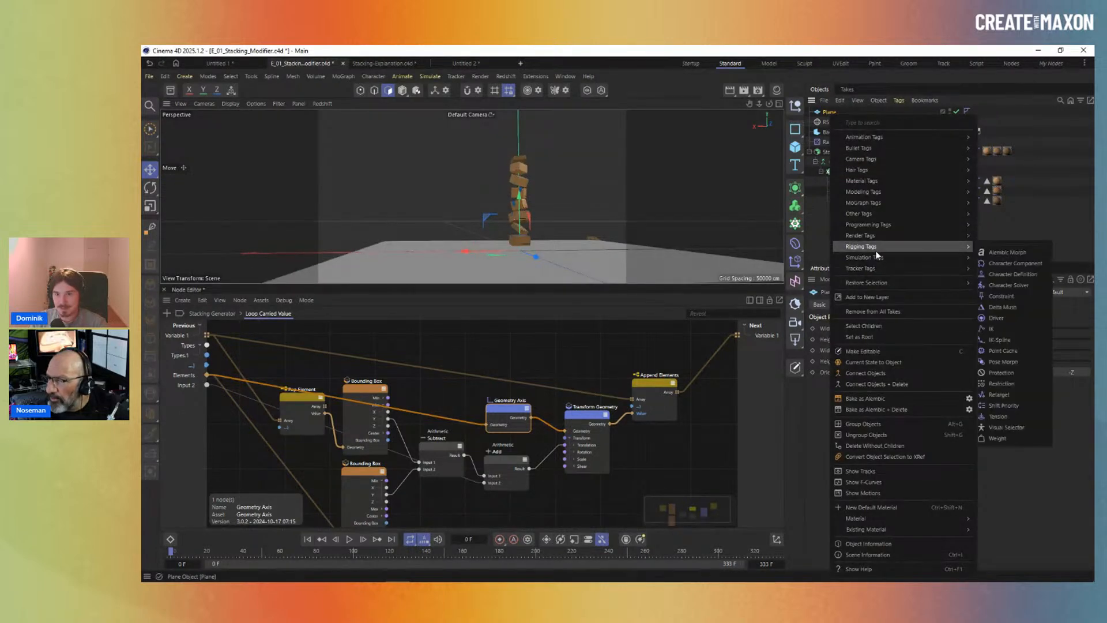
pyautogui.moveTo(885, 254)
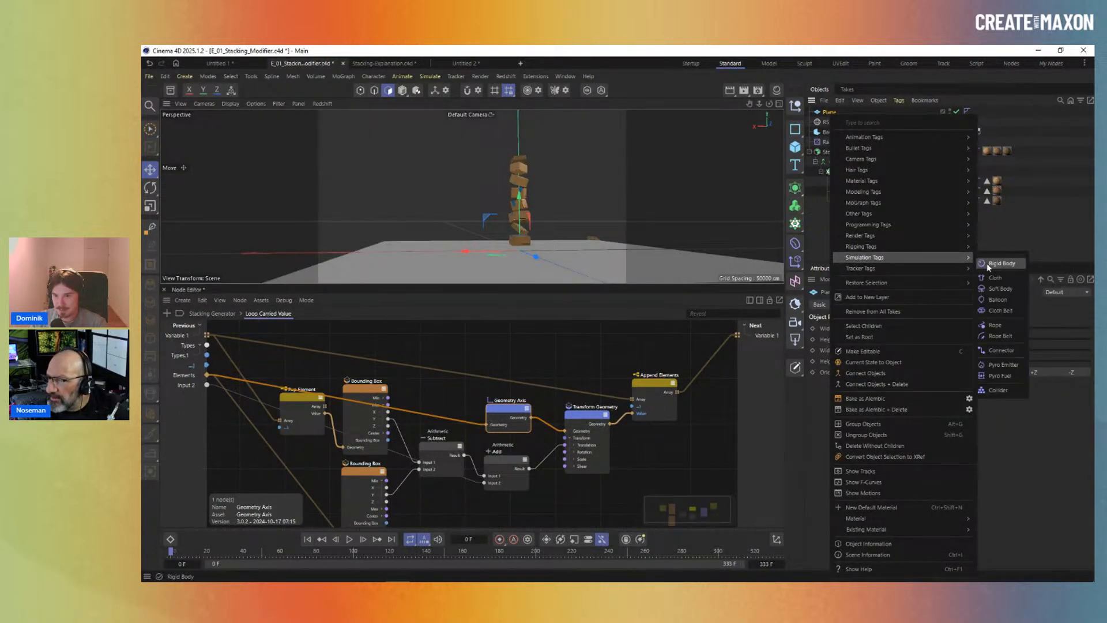
pyautogui.click(998, 390)
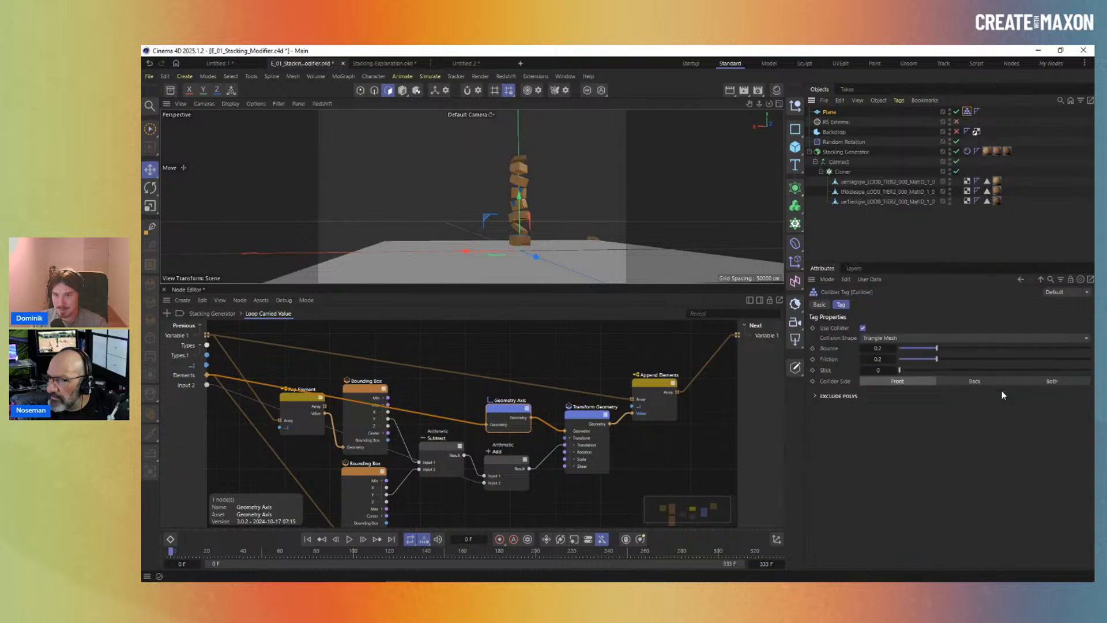
# Play the rigid body simulation to check how the stack falls, and return to the first frame.
pyautogui.click(350, 539)
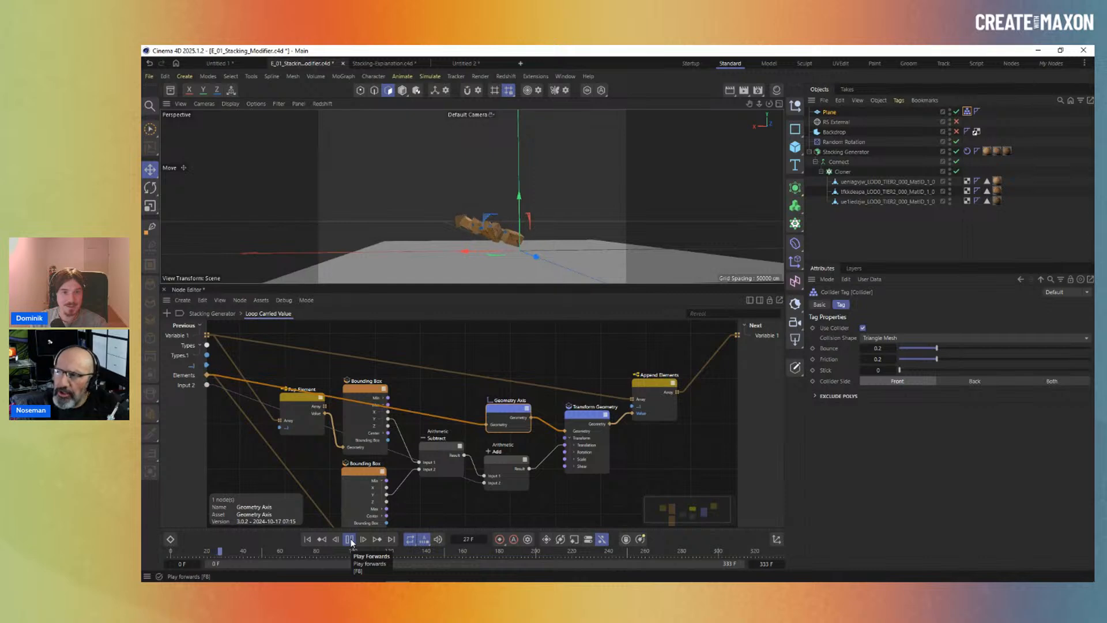
pyautogui.click(350, 540)
pyautogui.click(308, 538)
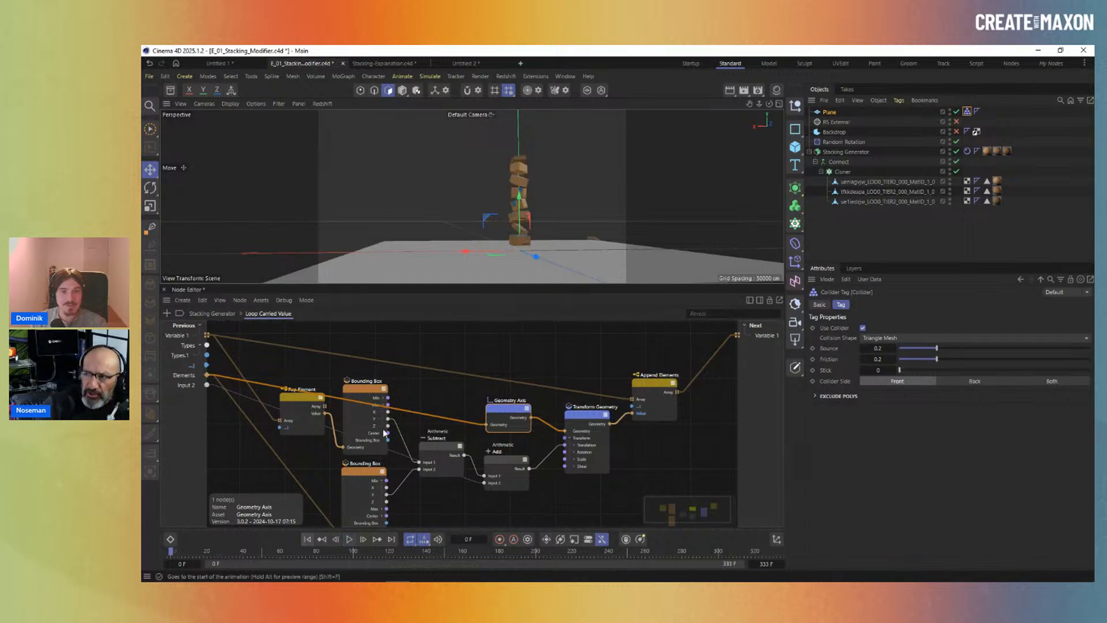
# Wrap the Stacking Generator in a Fracture object and move its Rigid Body tag onto the Fracture.
pyautogui.click(836, 151)
pyautogui.click(795, 187)
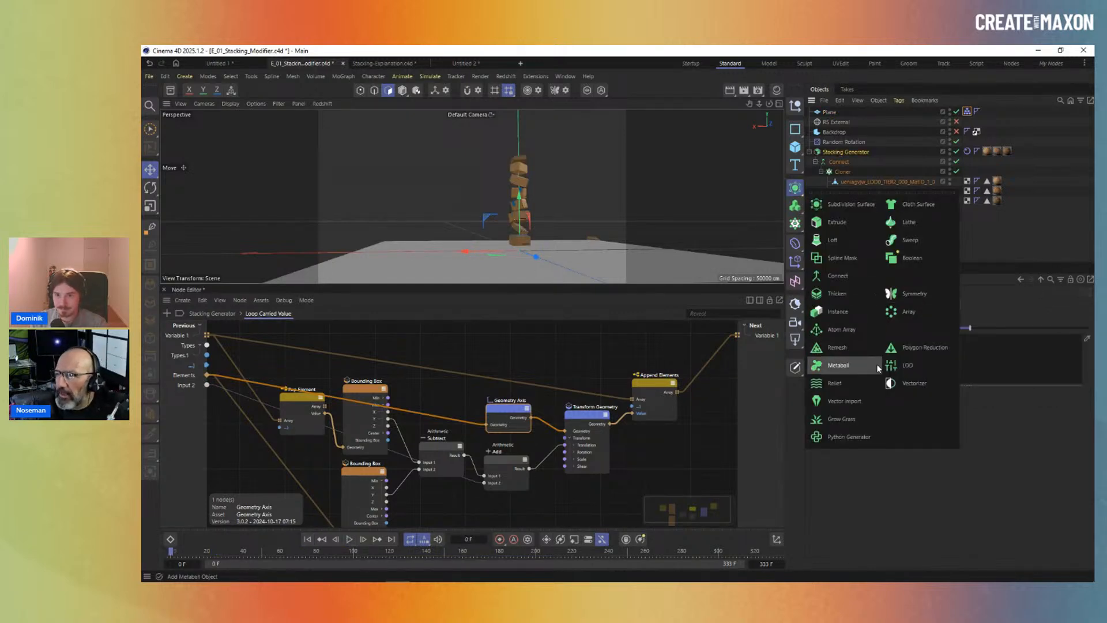
pyautogui.click(795, 206)
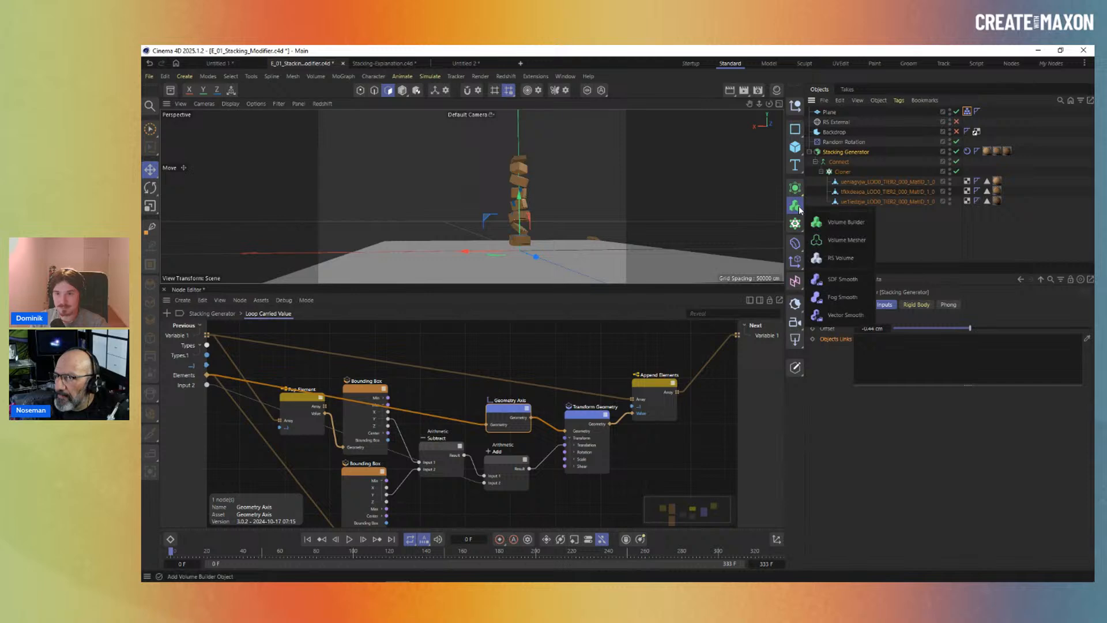
pyautogui.click(795, 192)
pyautogui.click(795, 223)
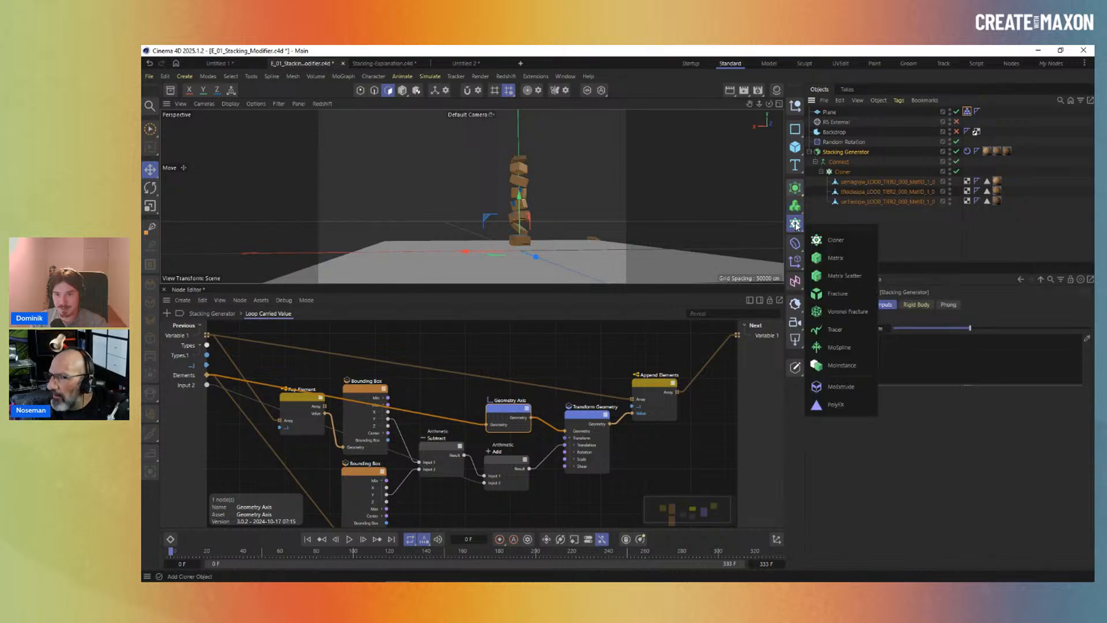
pyautogui.keyDown('alt'); pyautogui.click(837, 294); pyautogui.keyUp('alt')
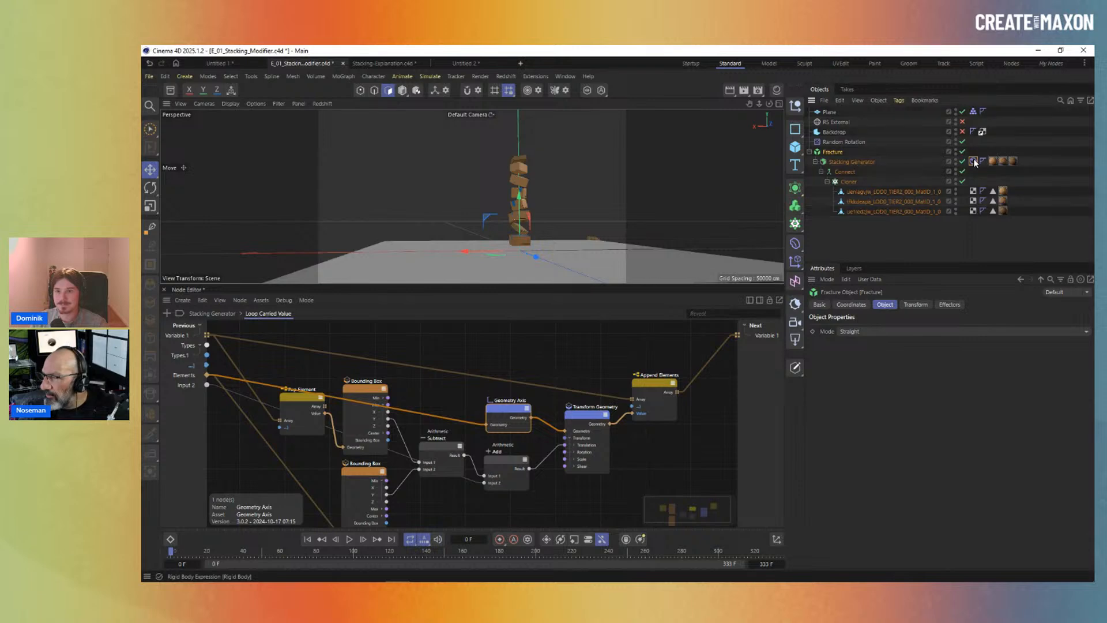
pyautogui.moveTo(974, 162); pyautogui.dragTo(973, 152)
pyautogui.click(833, 151)
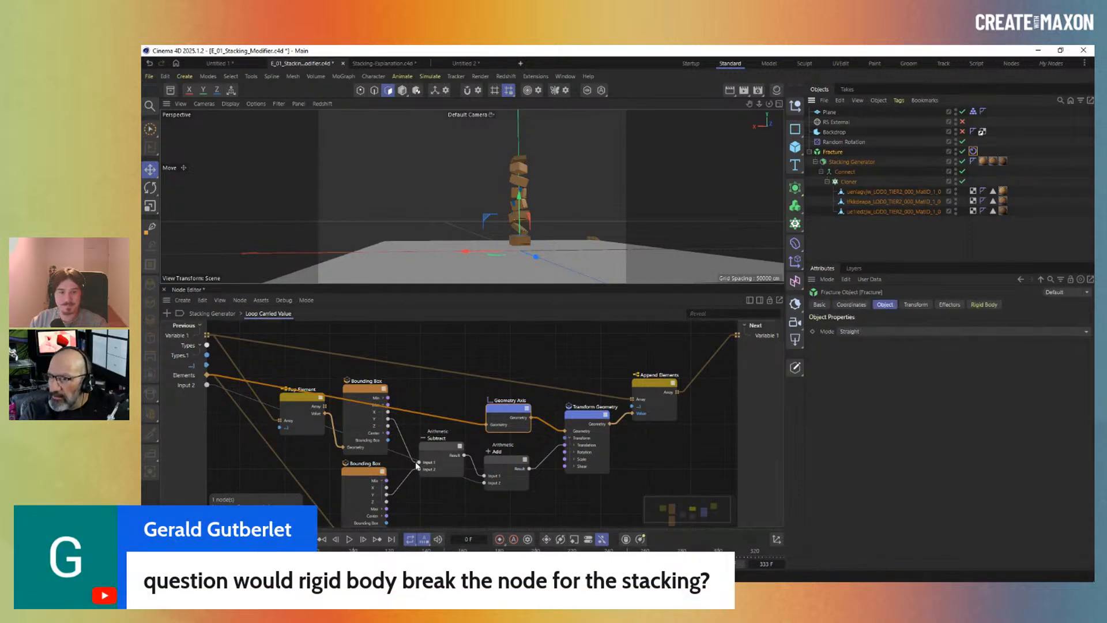
# Play the simulation briefly with the Fracture setup and inspect the stack on the plane from a higher angle.
pyautogui.click(349, 539)
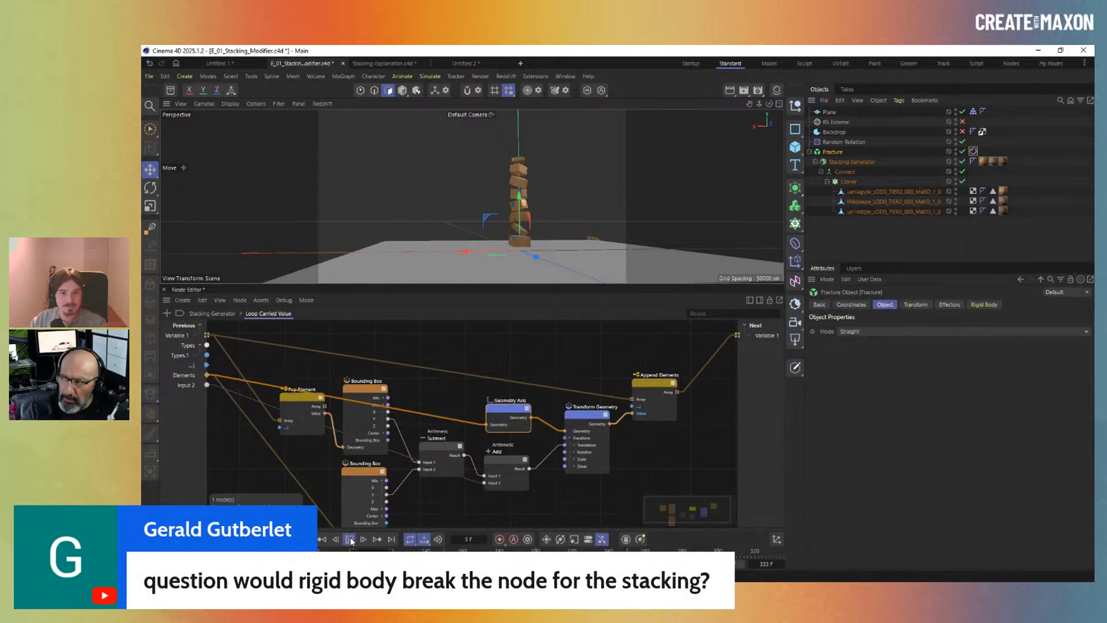
pyautogui.click(349, 539)
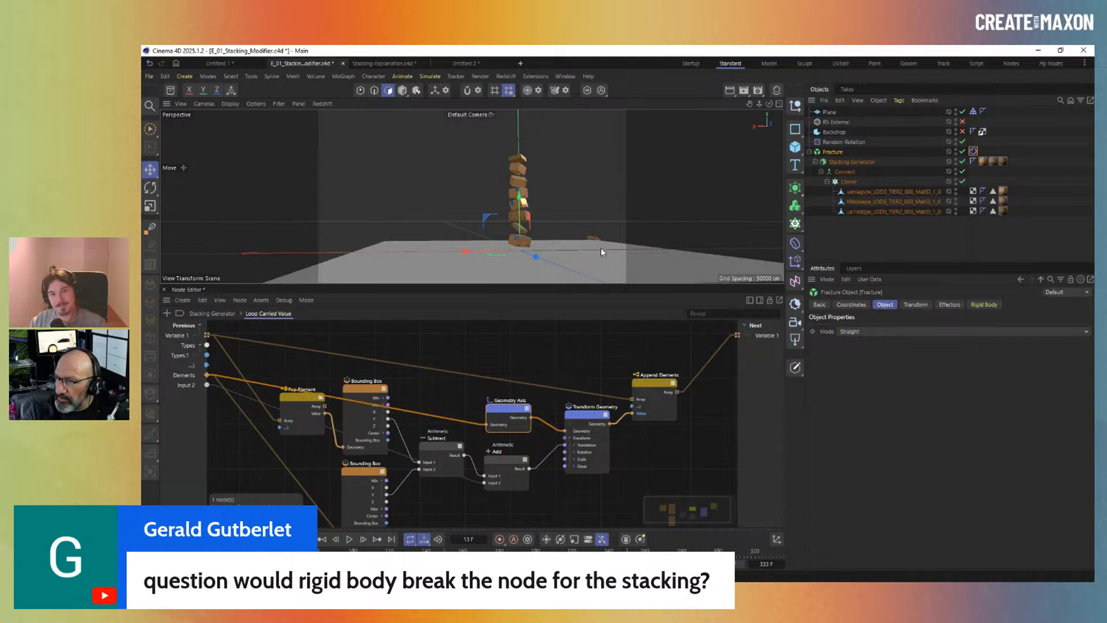
pyautogui.keyDown('alt'); pyautogui.moveTo(601, 248); pyautogui.dragTo(577, 272); pyautogui.keyUp('alt')
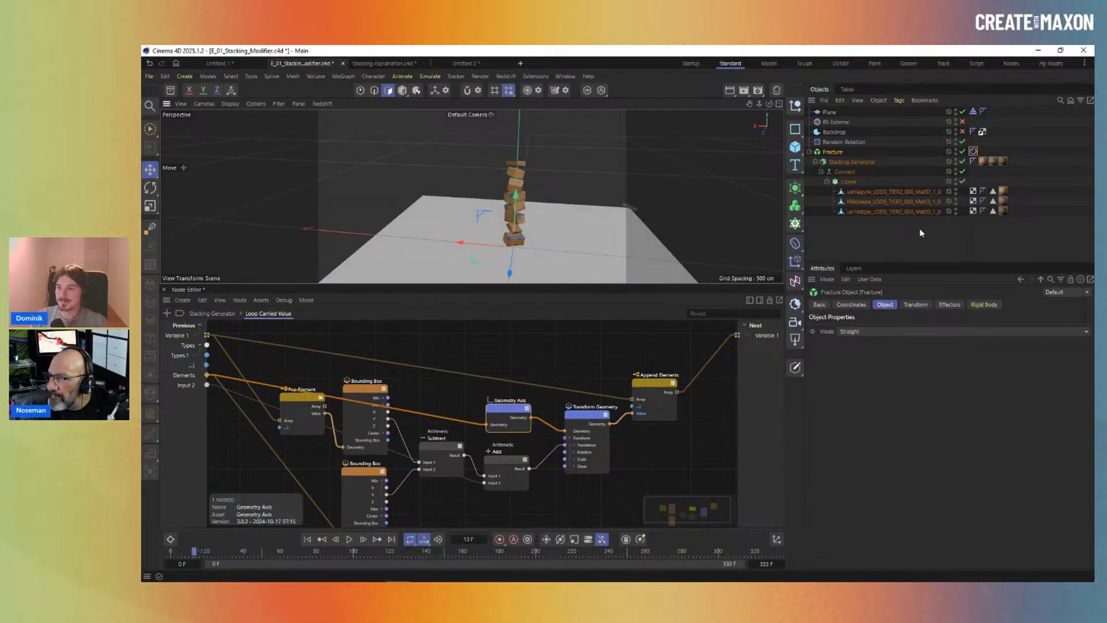
# Replace the Fracture's Rigid Body simulation tag with a Bullet Rigid Body tag.
pyautogui.click(972, 152)
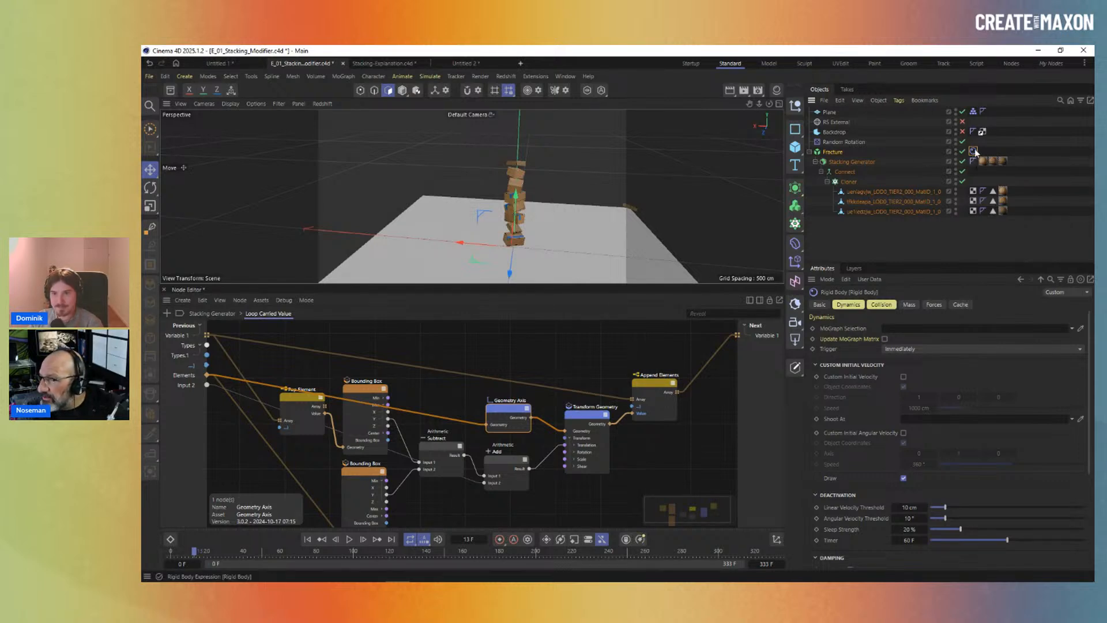
pyautogui.press('Delete')
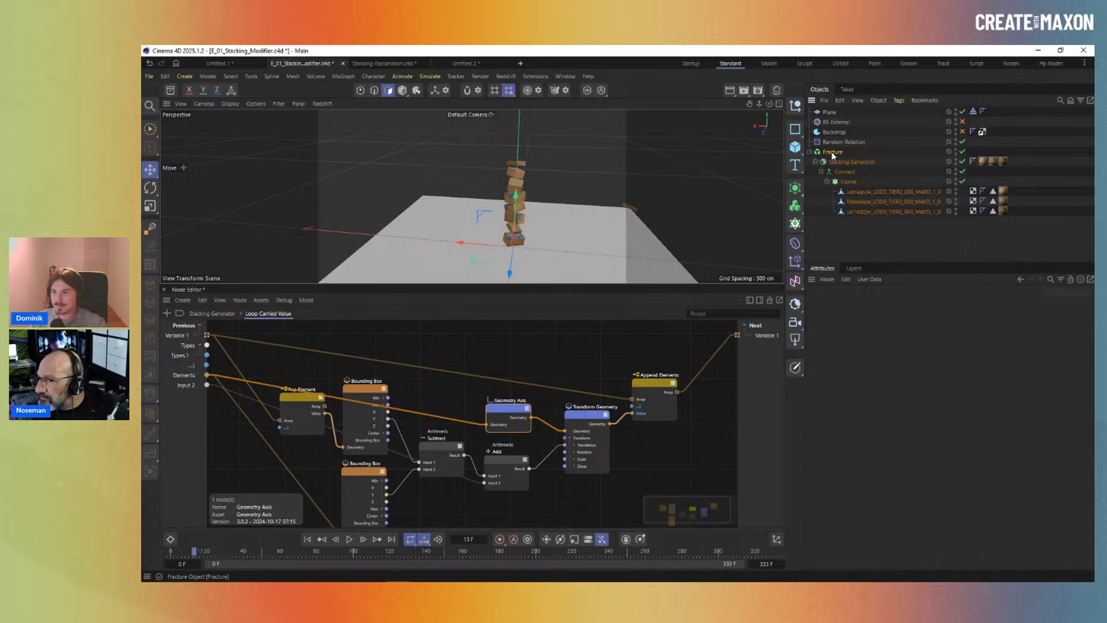
pyautogui.rightClick(832, 153)
pyautogui.moveTo(900, 155)
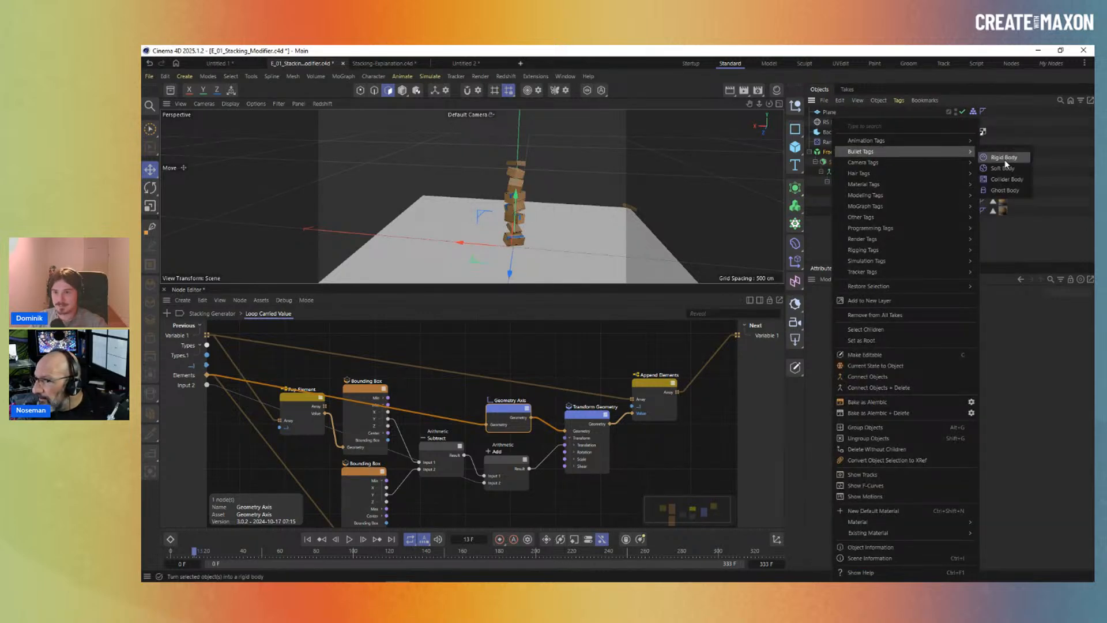
pyautogui.click(988, 156)
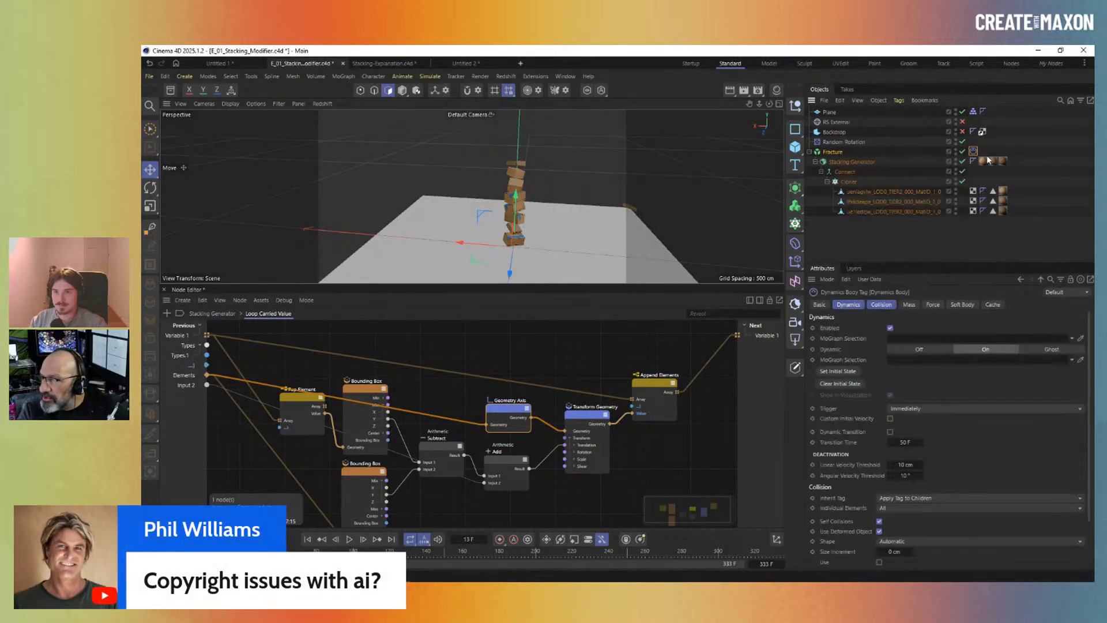
# Play the Bullet simulation, inspect the plane from a higher angle, and return to the first frame.
pyautogui.click(349, 539)
pyautogui.click(351, 542)
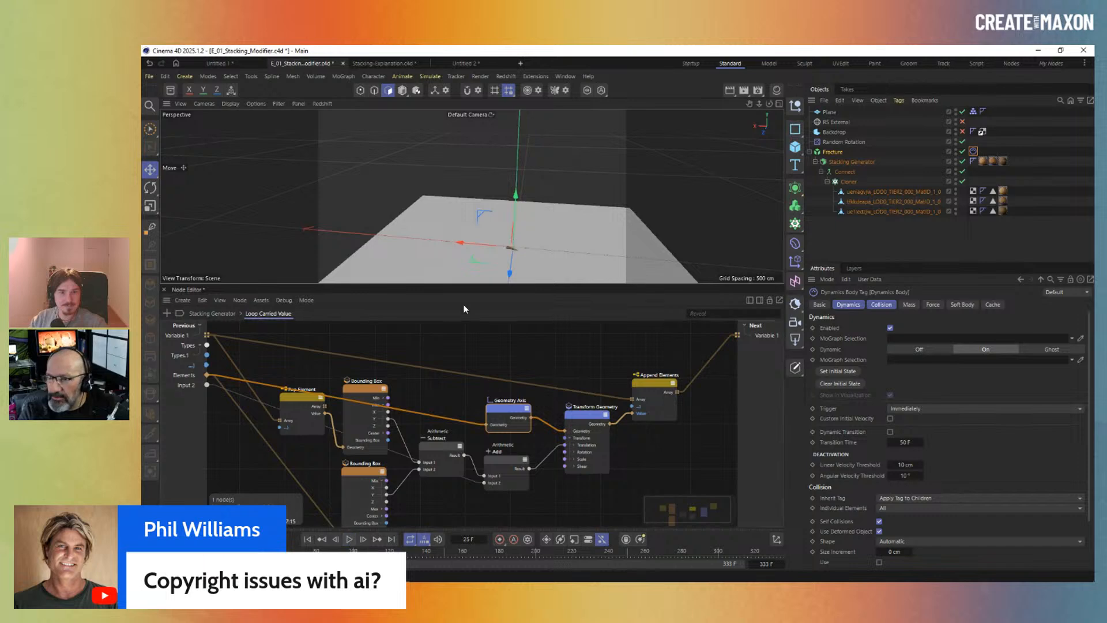
pyautogui.moveTo(472, 196)
pyautogui.keyDown('alt'); pyautogui.mouseDown()
pyautogui.moveTo(490, 141)
pyautogui.moveTo(474, 182)
pyautogui.mouseUp(); pyautogui.keyUp('alt')
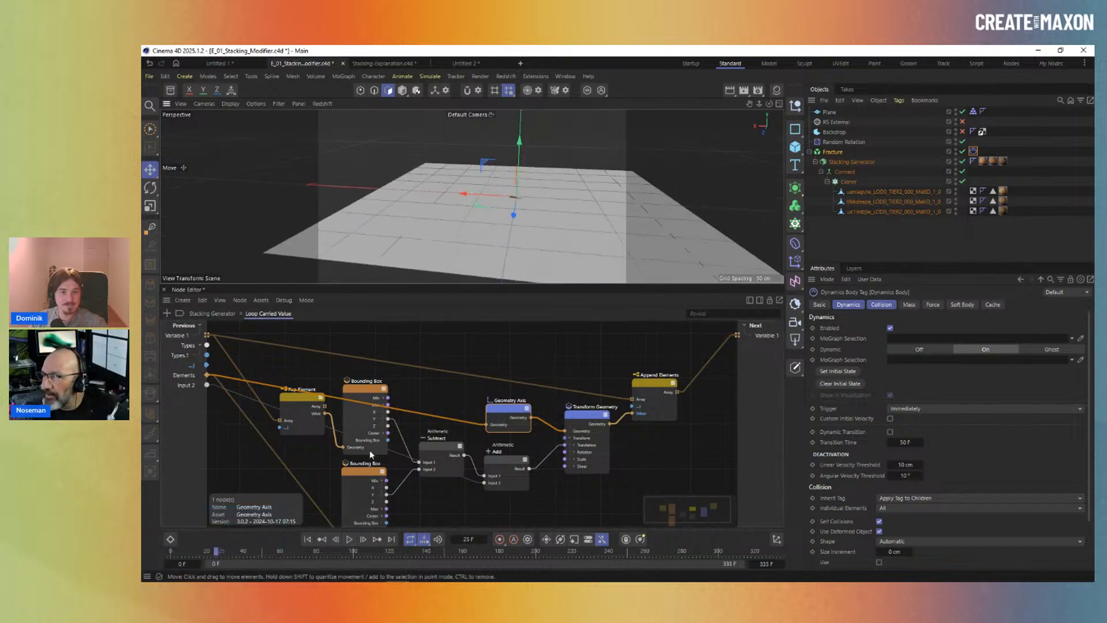
pyautogui.click(307, 539)
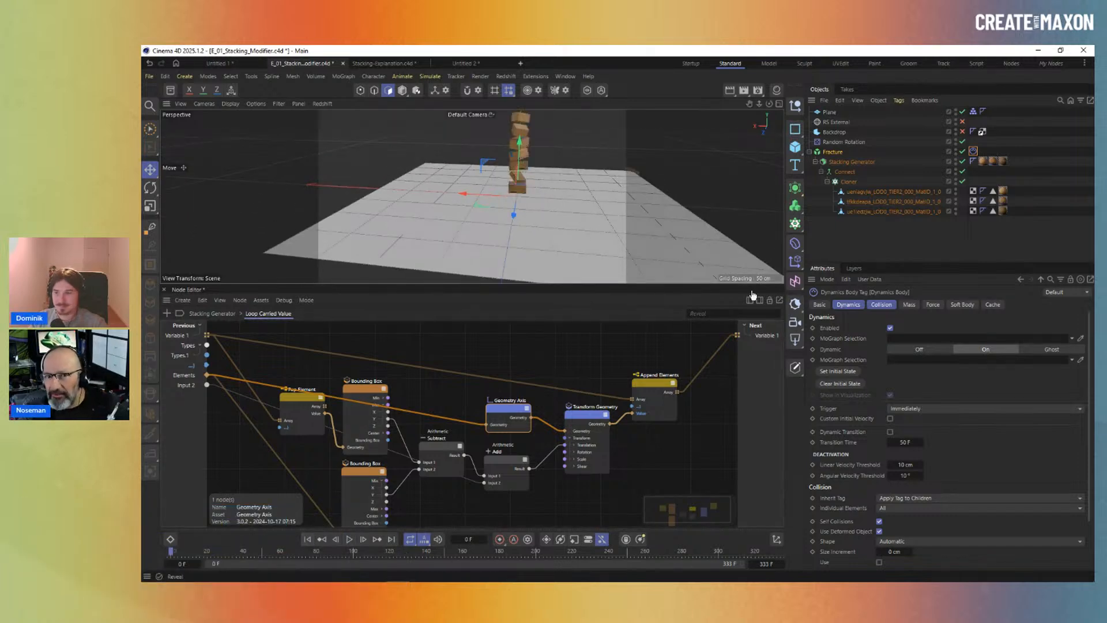
# Assign a Bullet Collider Body tag to the Plane.
pyautogui.rightClick(819, 113)
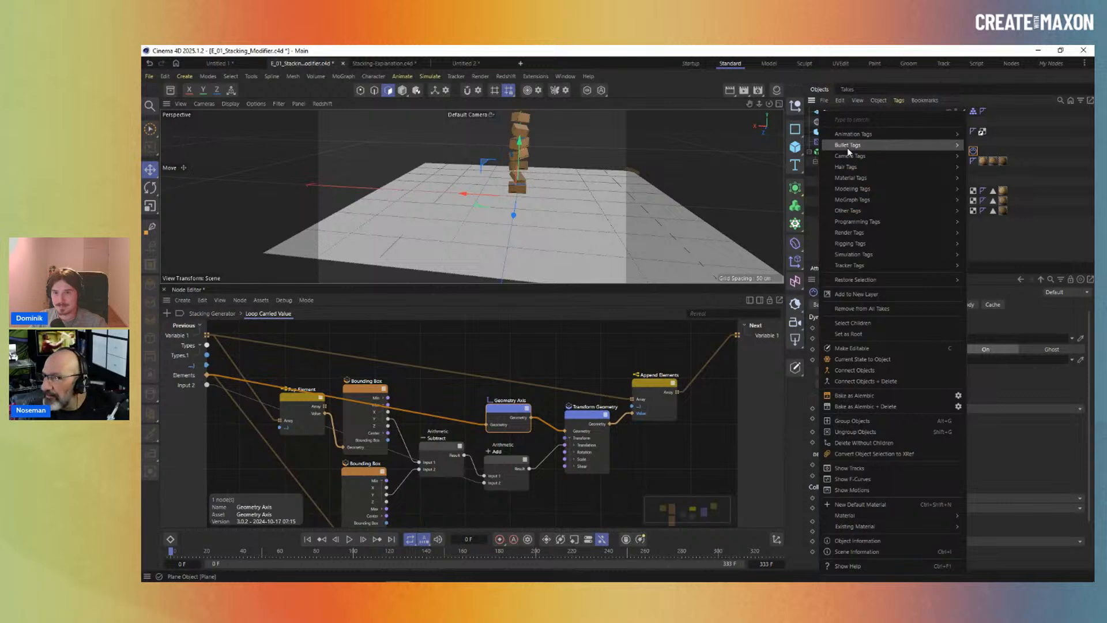
pyautogui.moveTo(882, 144)
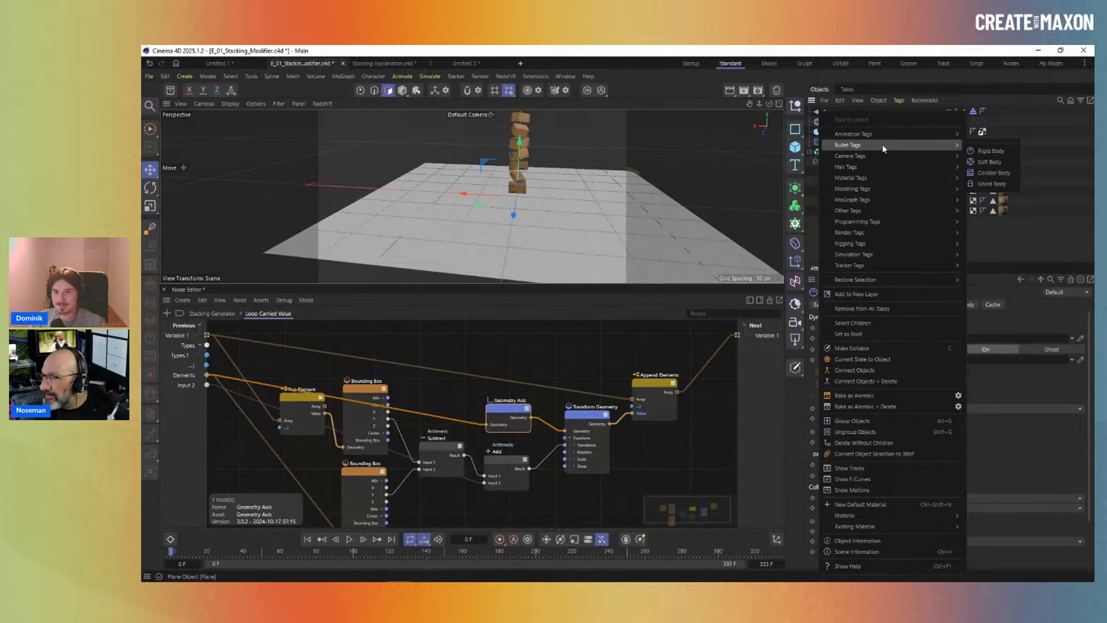
pyautogui.click(991, 172)
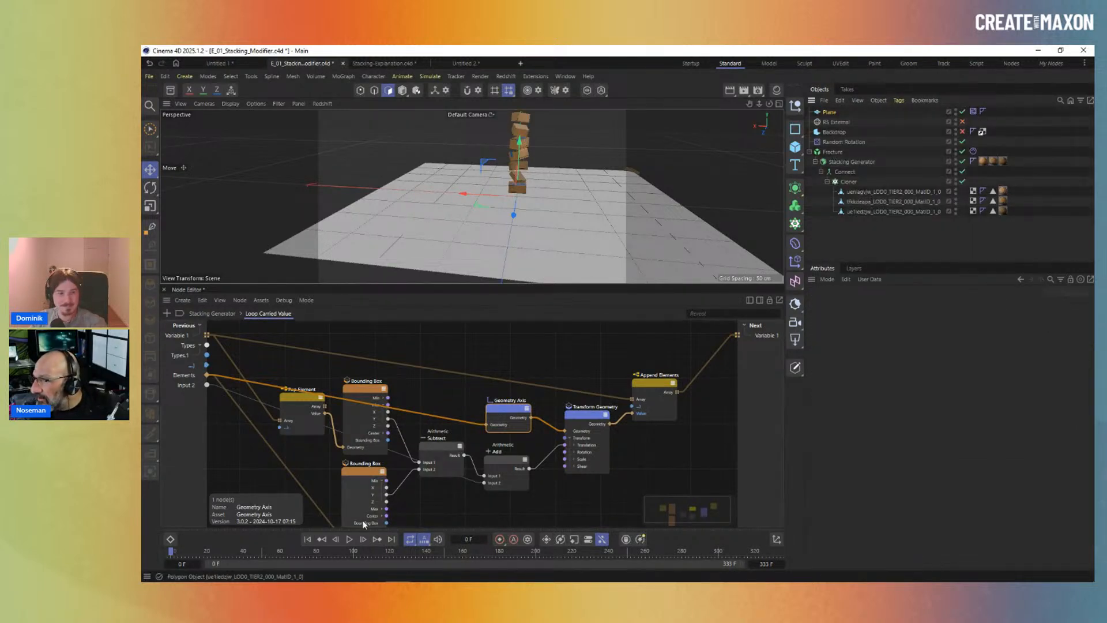
# Play the simulation to check how the stack collides with the Plane, and return to the first frame.
pyautogui.click(349, 539)
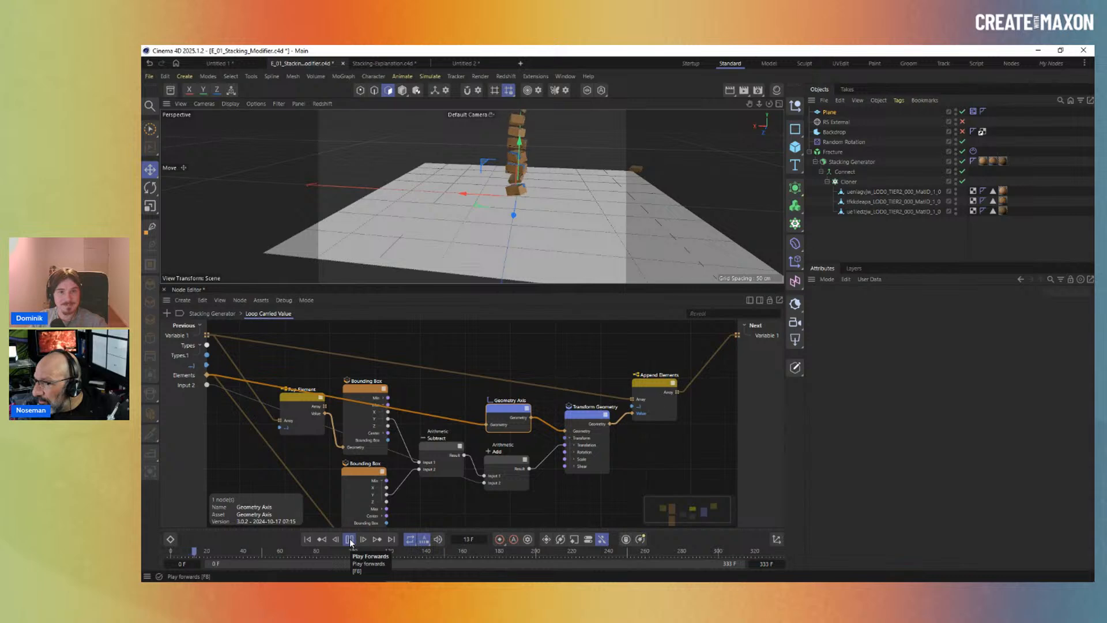
pyautogui.click(349, 539)
pyautogui.keyDown('alt'); pyautogui.moveTo(519, 187); pyautogui.dragTo(545, 196); pyautogui.keyUp('alt')
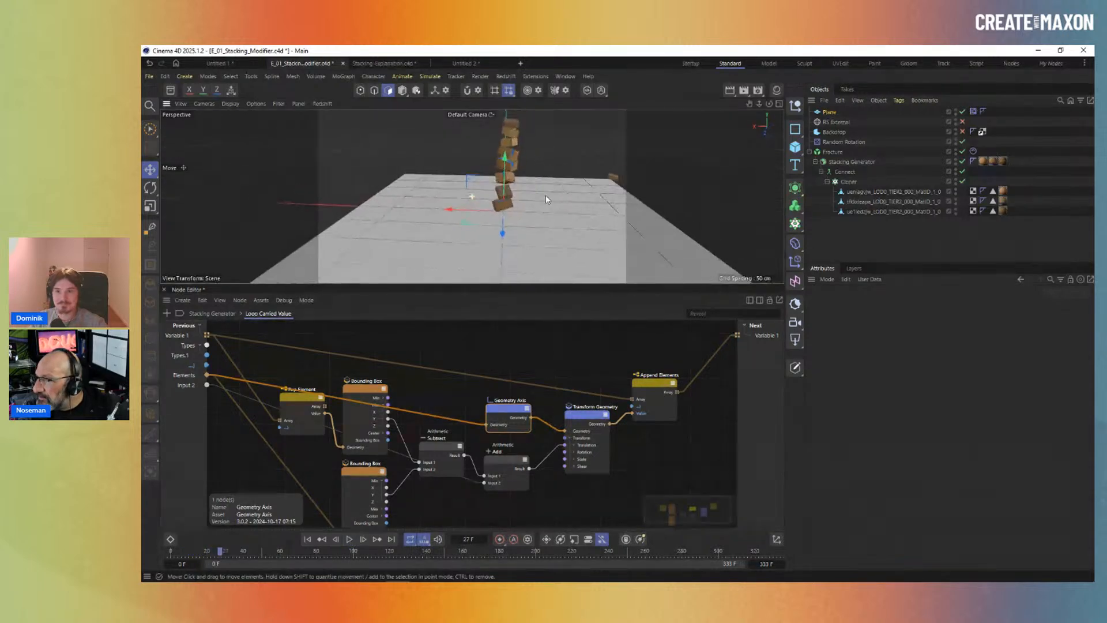
pyautogui.click(307, 539)
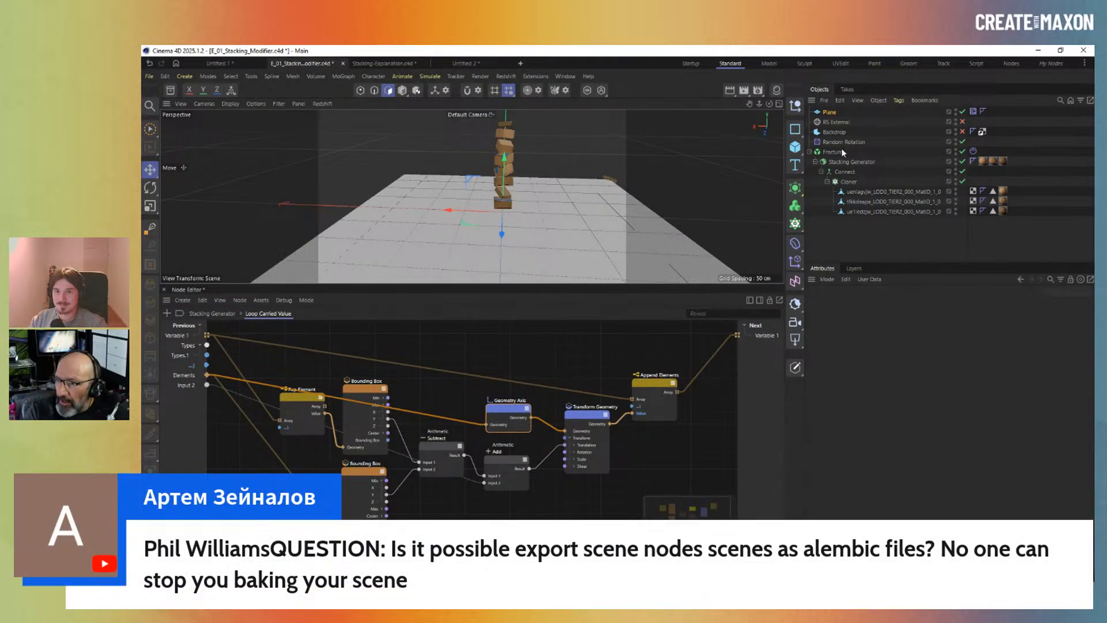
# Set the Random Rotation effector's Random Mode to Random and play the simulation briefly.
pyautogui.click(843, 142)
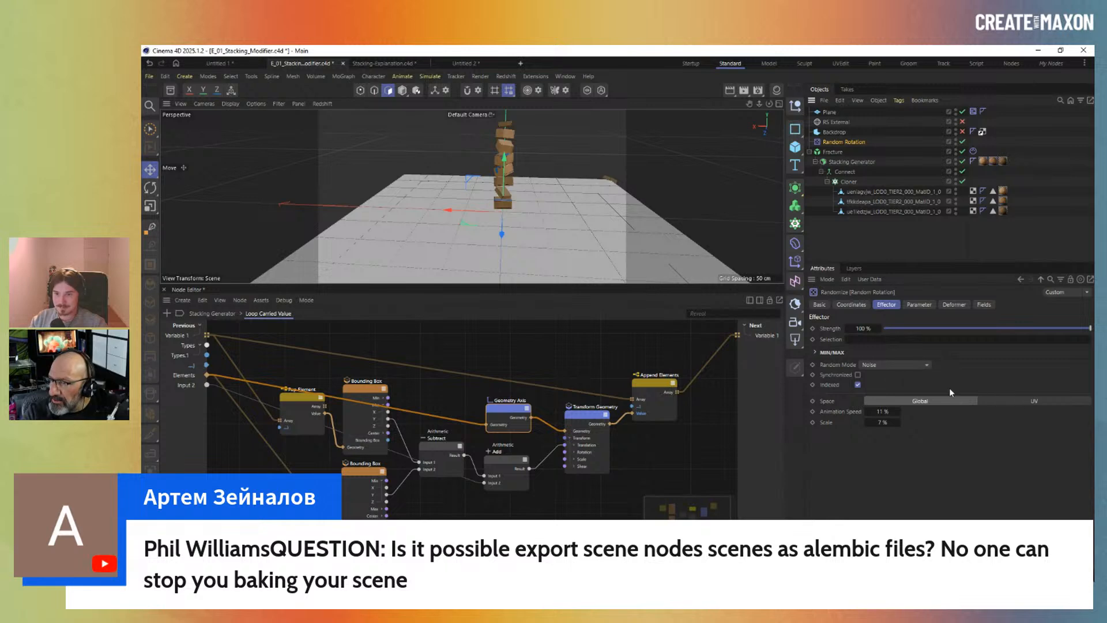
pyautogui.click(875, 364)
pyautogui.click(895, 372)
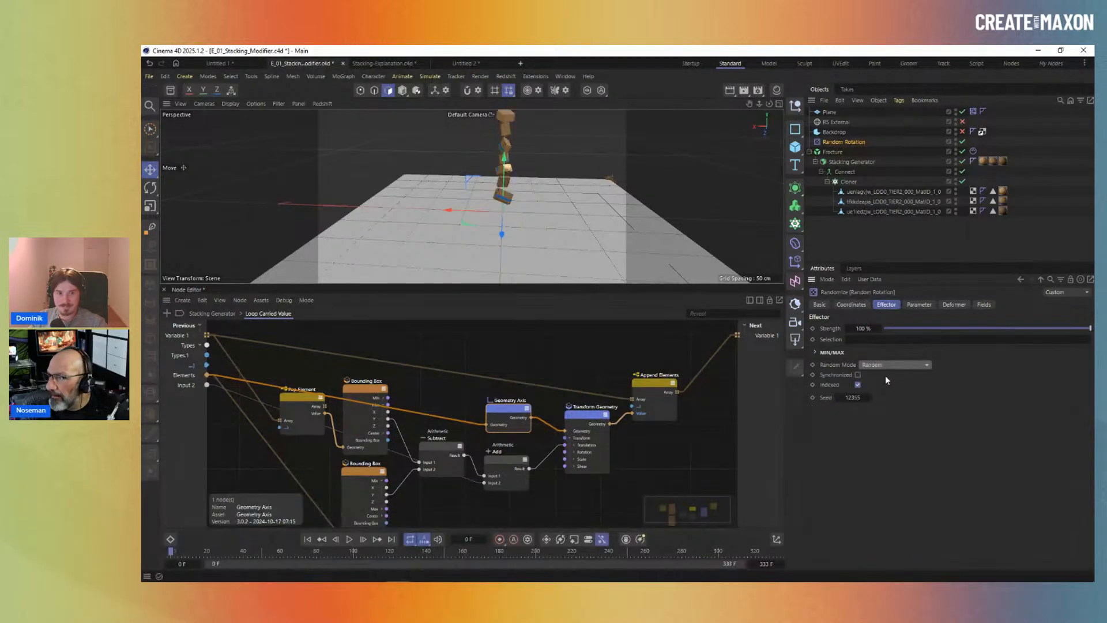
pyautogui.click(349, 539)
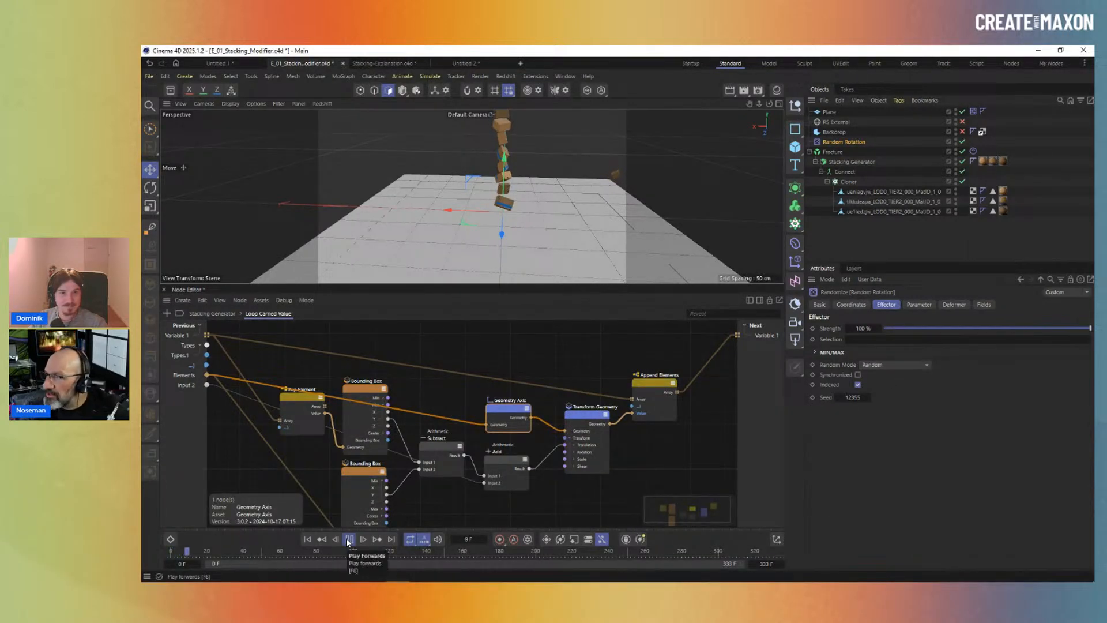
pyautogui.click(349, 539)
# Review the Trigger, Inherit Tag and Individual Elements options of the Fracture's Dynamics Body tag.
pyautogui.click(973, 151)
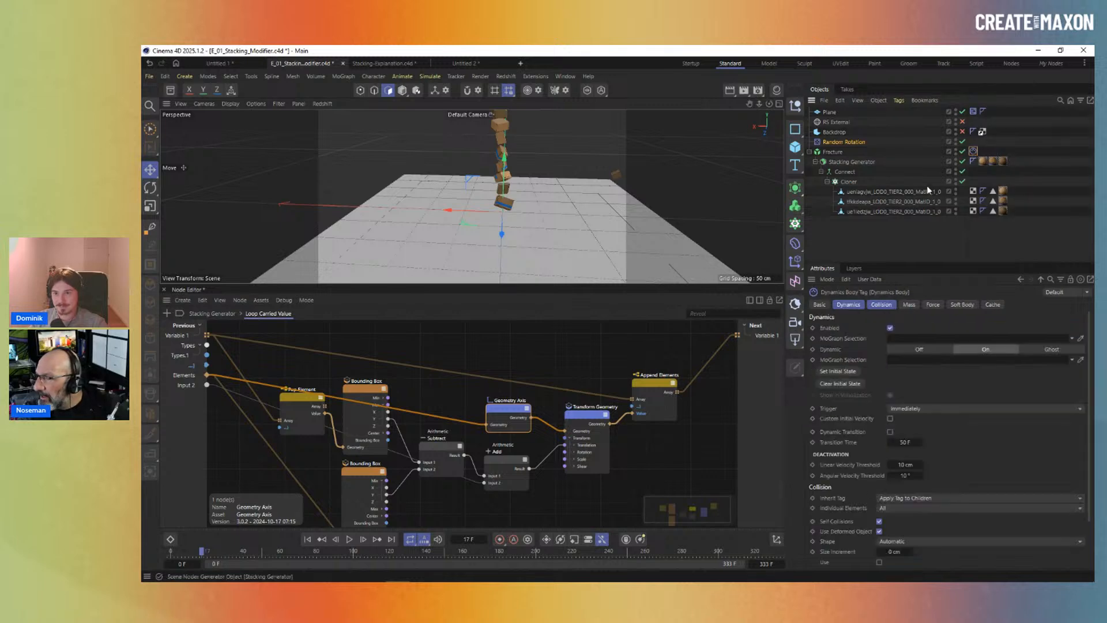
pyautogui.click(922, 409)
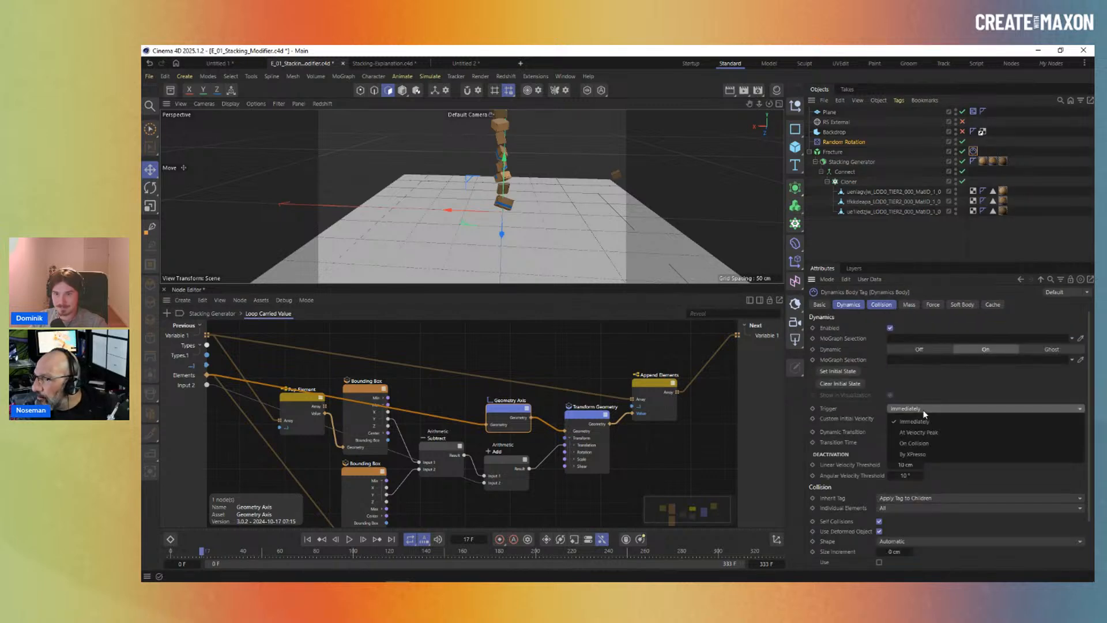
pyautogui.click(909, 315)
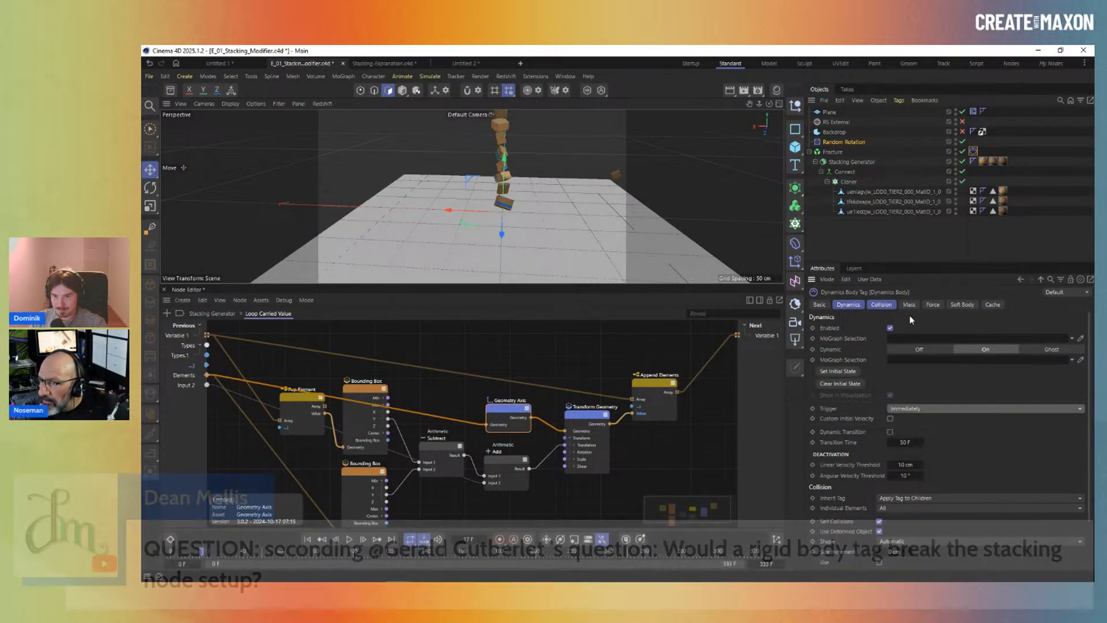
pyautogui.click(881, 304)
pyautogui.click(916, 328)
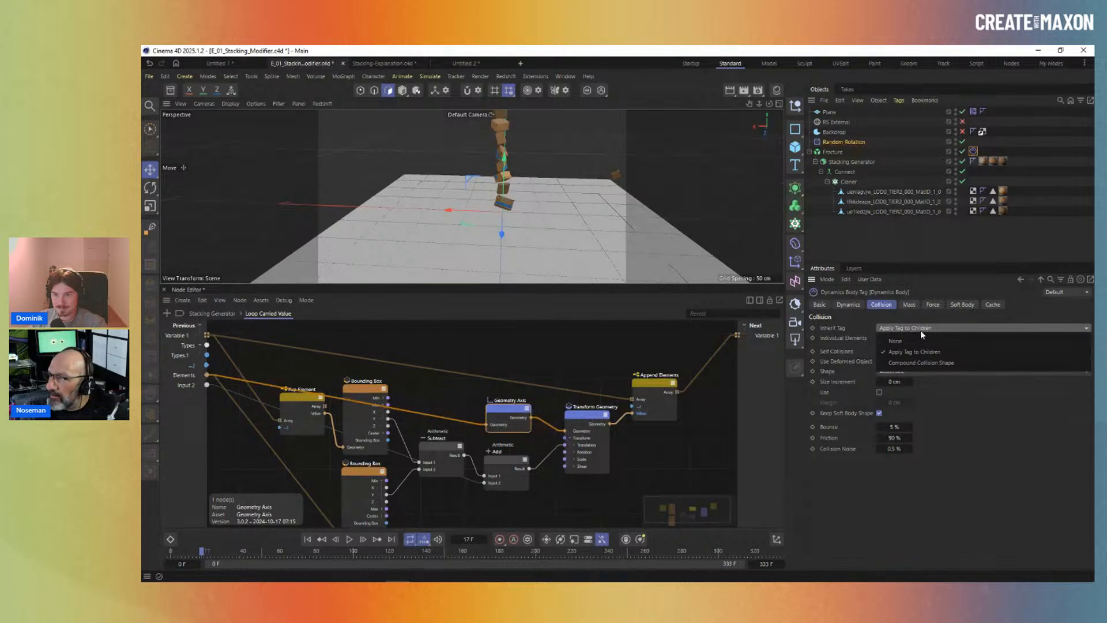
pyautogui.click(893, 328)
pyautogui.click(898, 336)
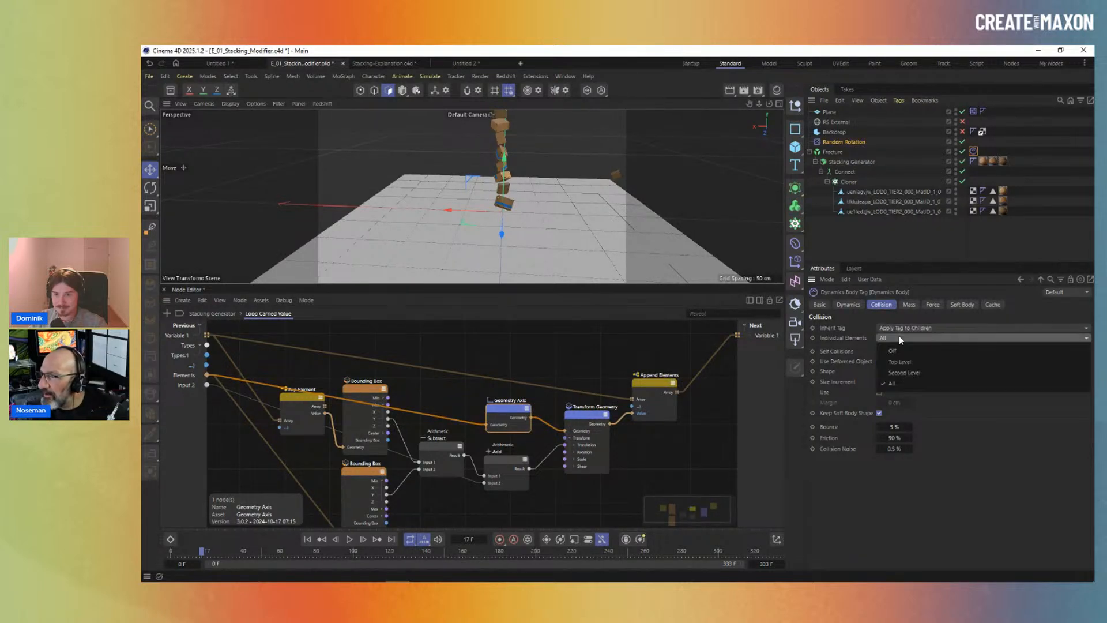
pyautogui.click(898, 338)
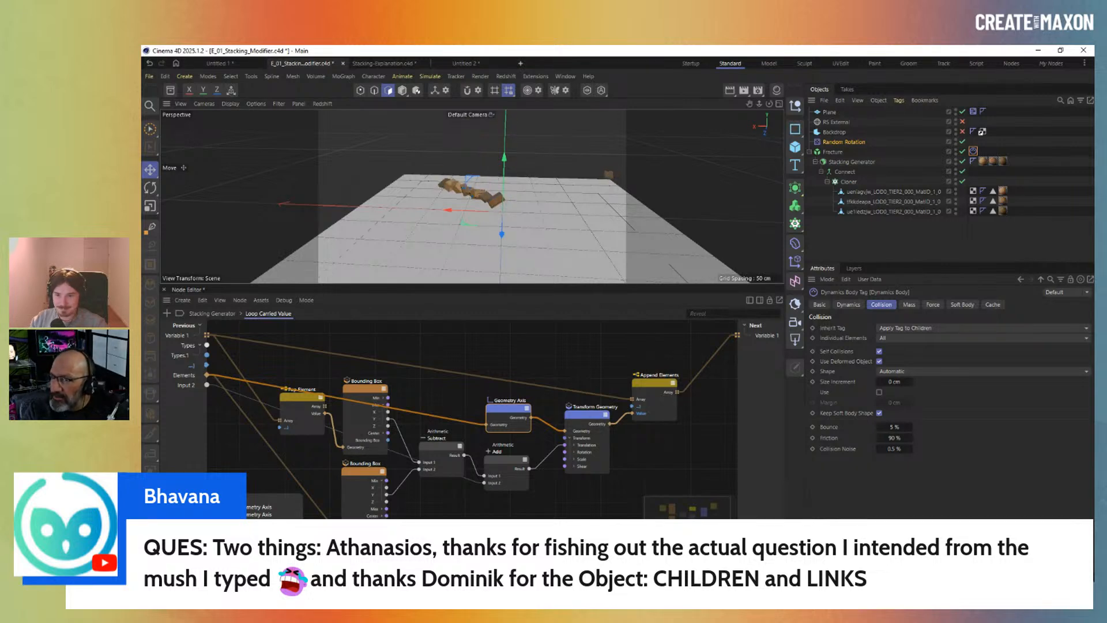
# Set the Fracture object's Mode to Explode Segments.
pyautogui.click(833, 151)
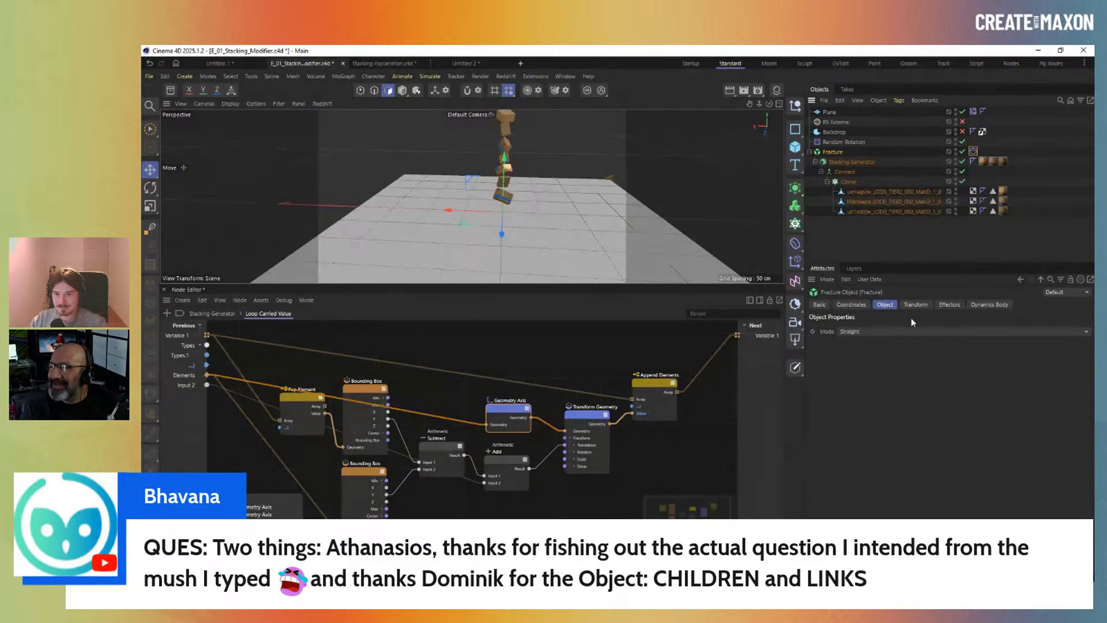
pyautogui.click(911, 331)
pyautogui.click(917, 353)
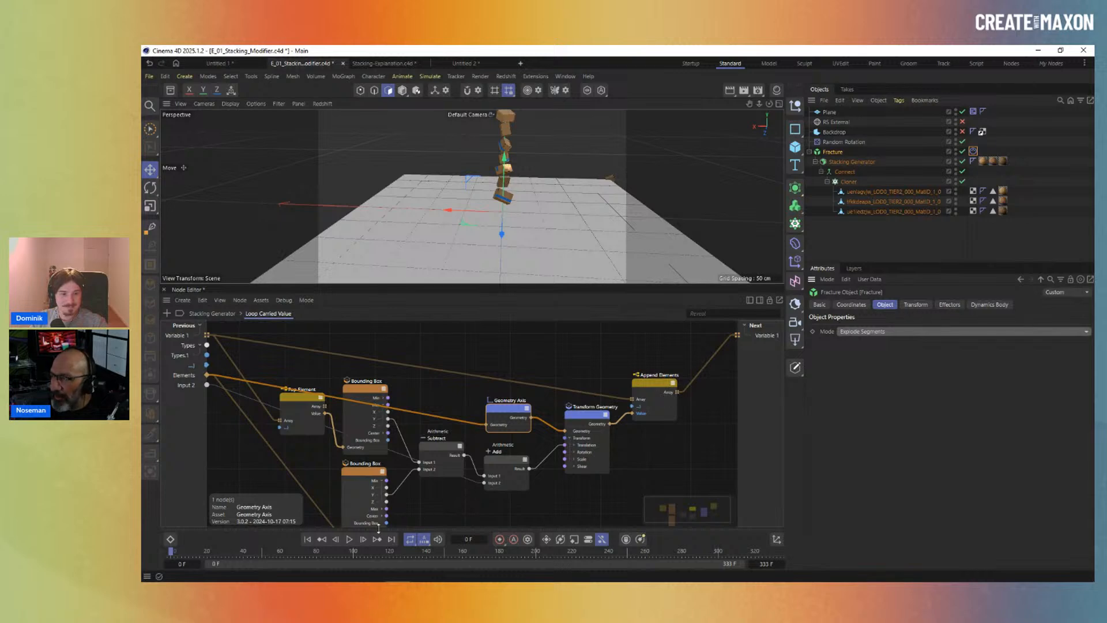
# Play the simulation, inspect the boxes on the plane up close, and return to the first frame.
pyautogui.click(348, 539)
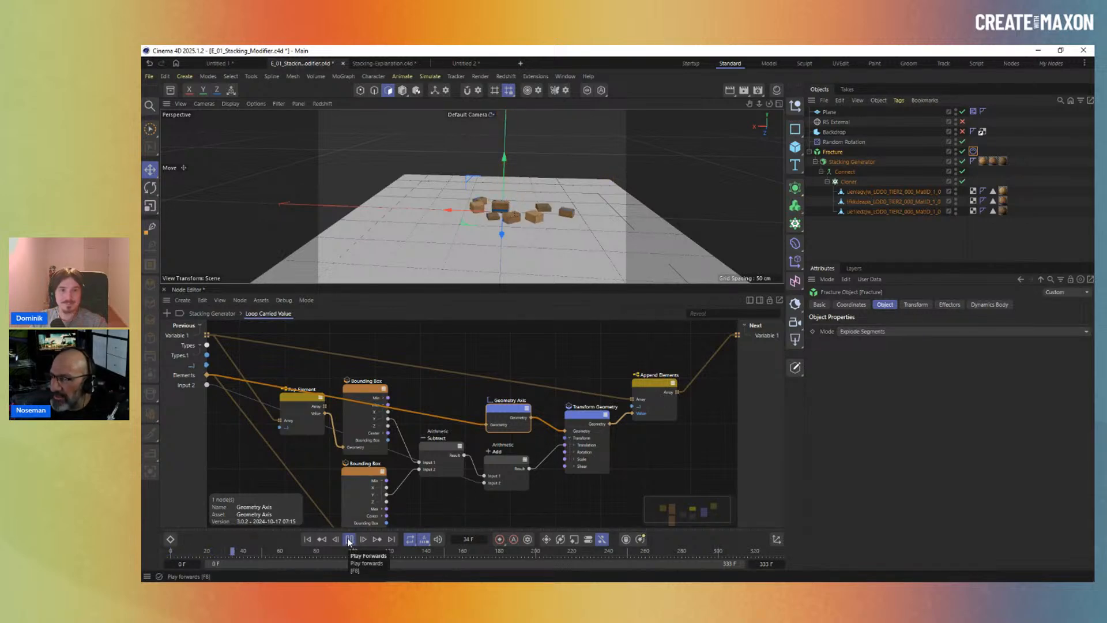
pyautogui.click(349, 539)
pyautogui.scroll(5, 537, 173)
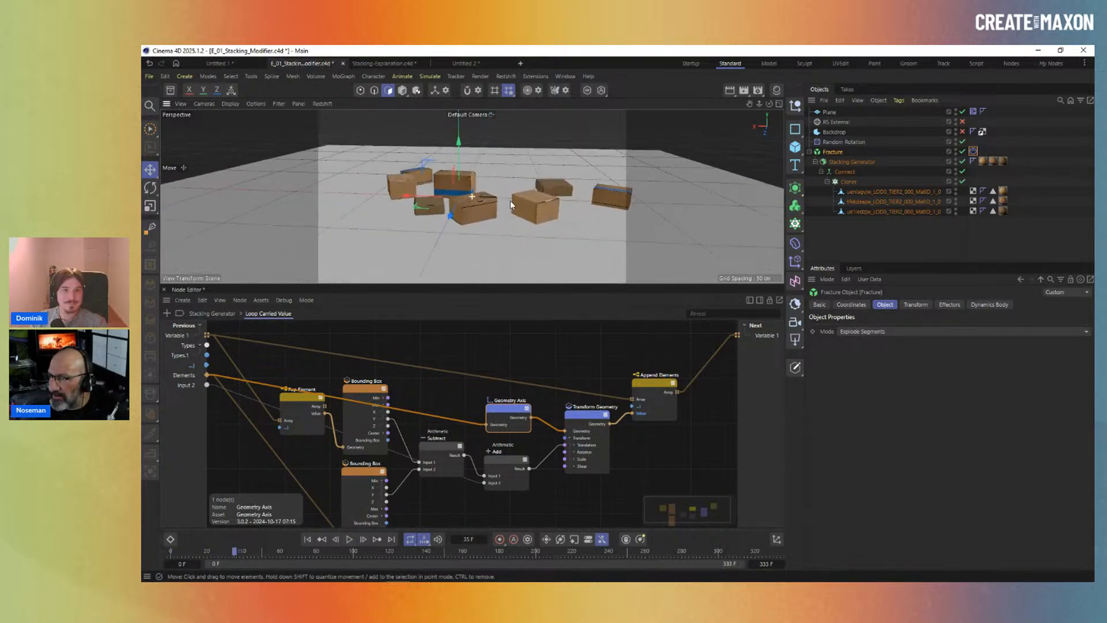
pyautogui.click(349, 539)
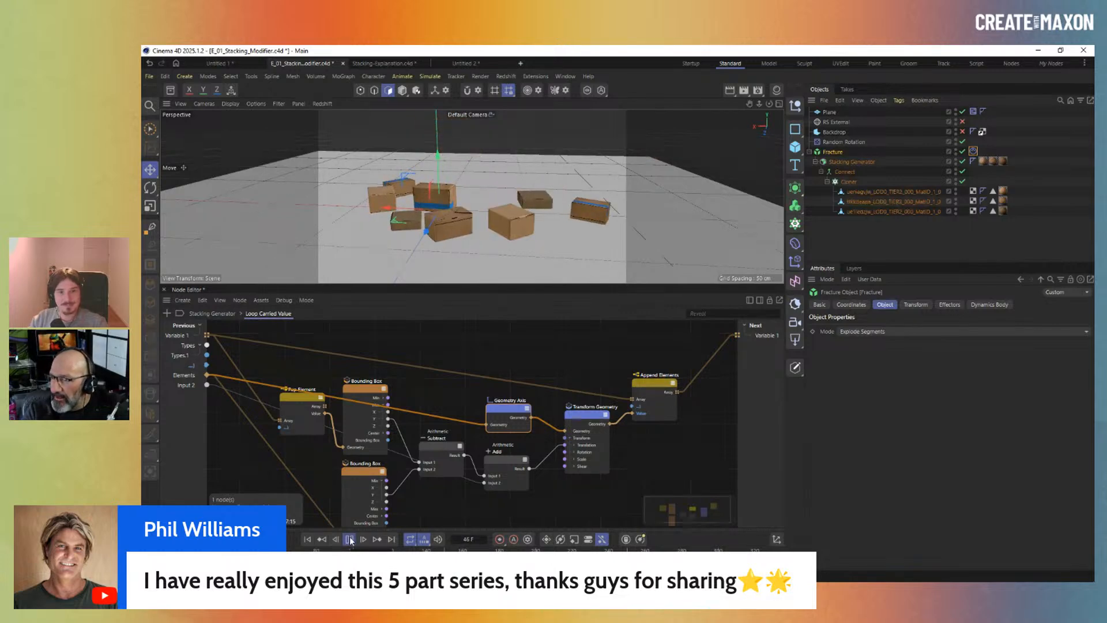
pyautogui.click(350, 540)
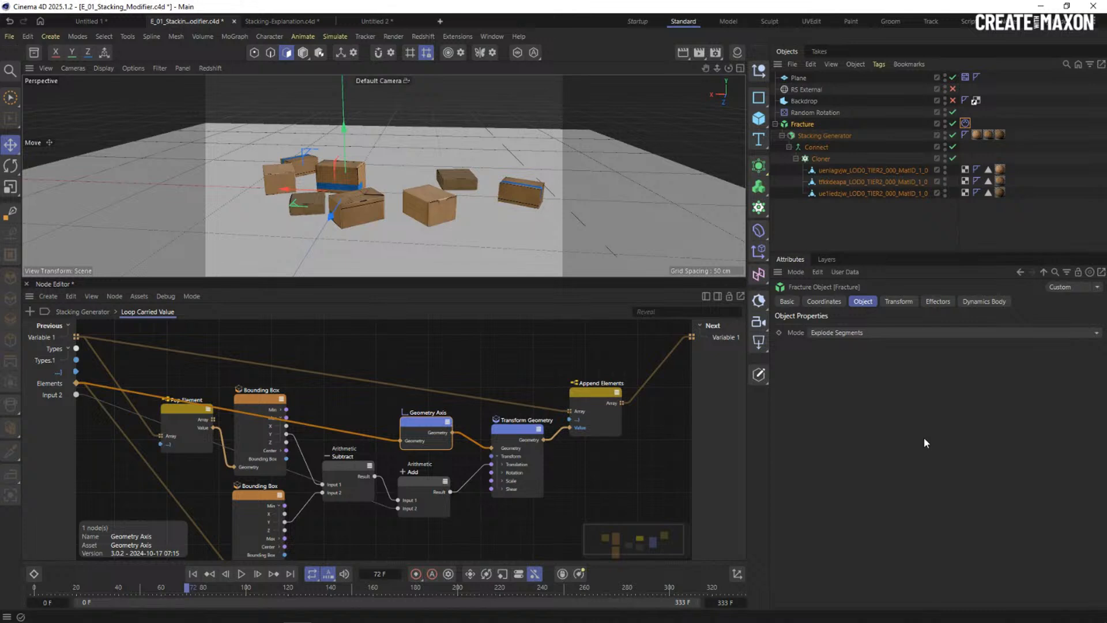
pyautogui.hotkey('shift', 'f')
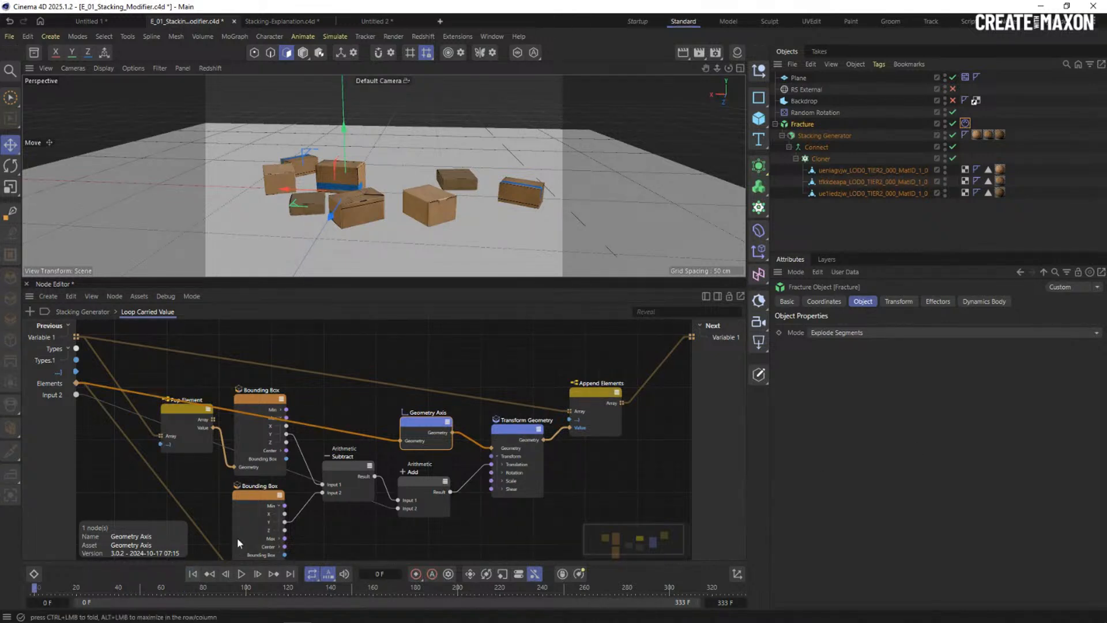
# Switch to the Maxon training PDF and advance to the Part 4 slide, Attach to closest Point.
pyautogui.hotkey('alt', 'Tab')
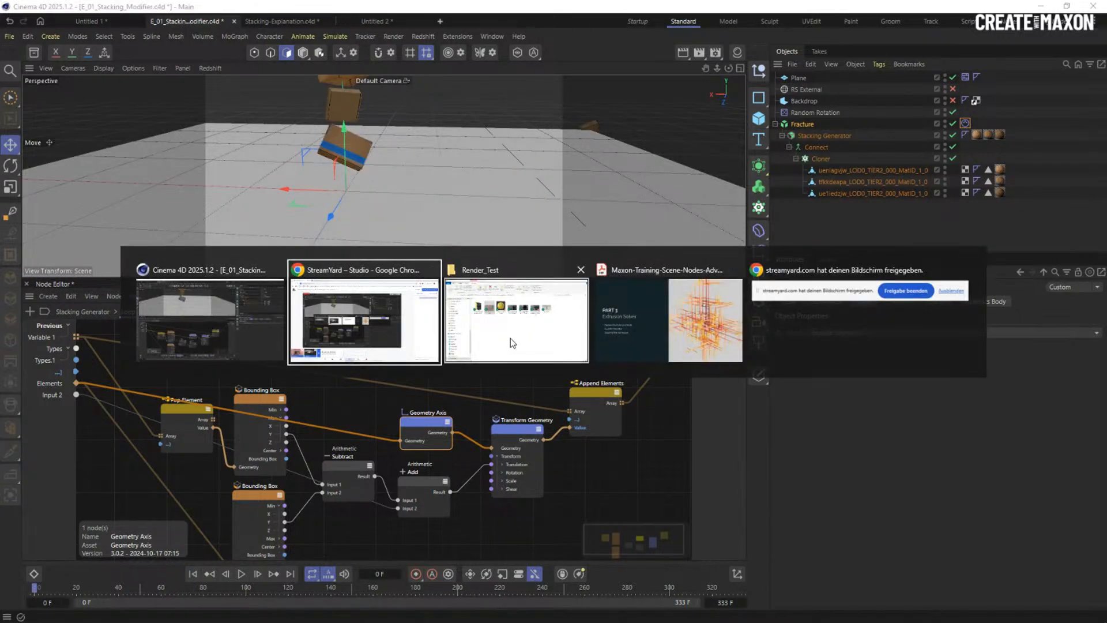
pyautogui.click(664, 326)
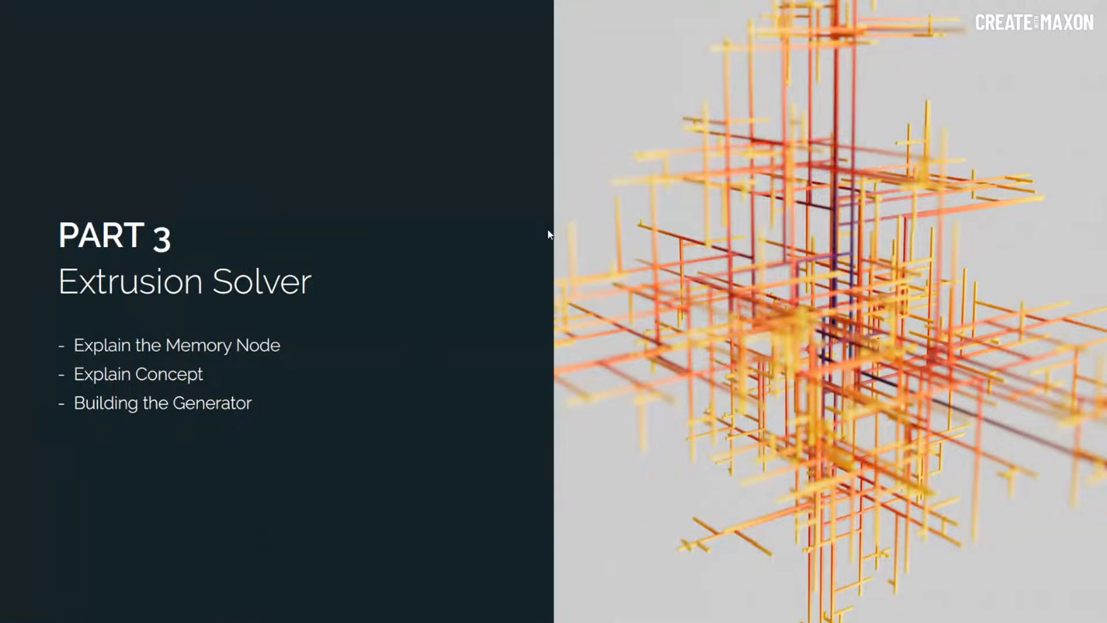
pyautogui.click(637, 276)
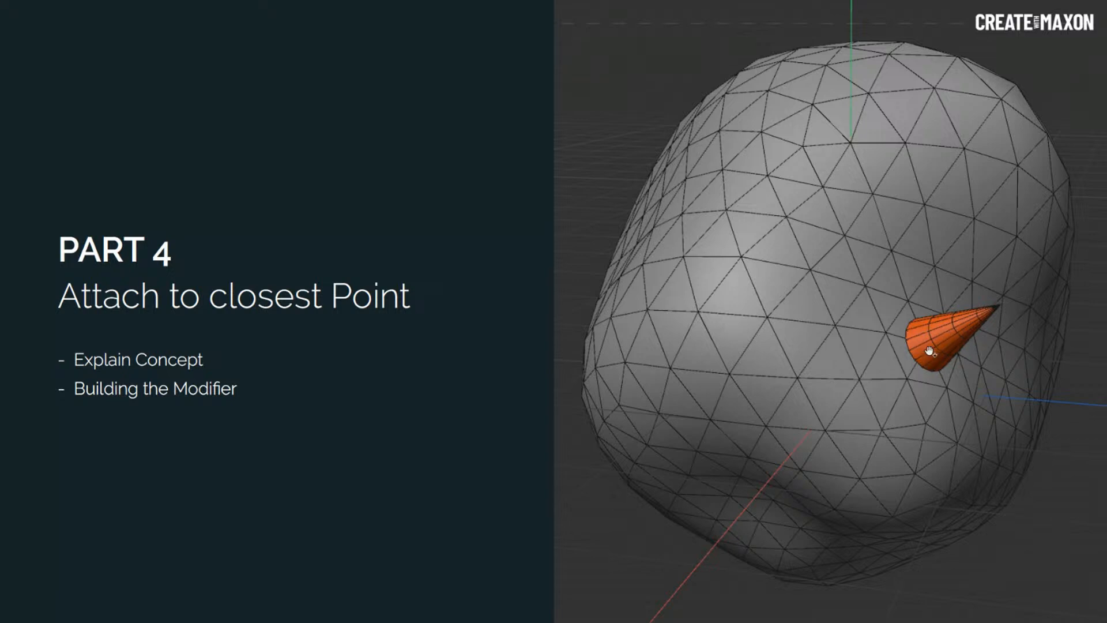
# Switch back to Cinema 4D with the project 03_Attach_to_closest-Point2.c4d open and close its Node Editor.
pyautogui.hotkey('alt', 'Tab')
pyautogui.hotkey('alt', 'Tab')
pyautogui.click(541, 337)
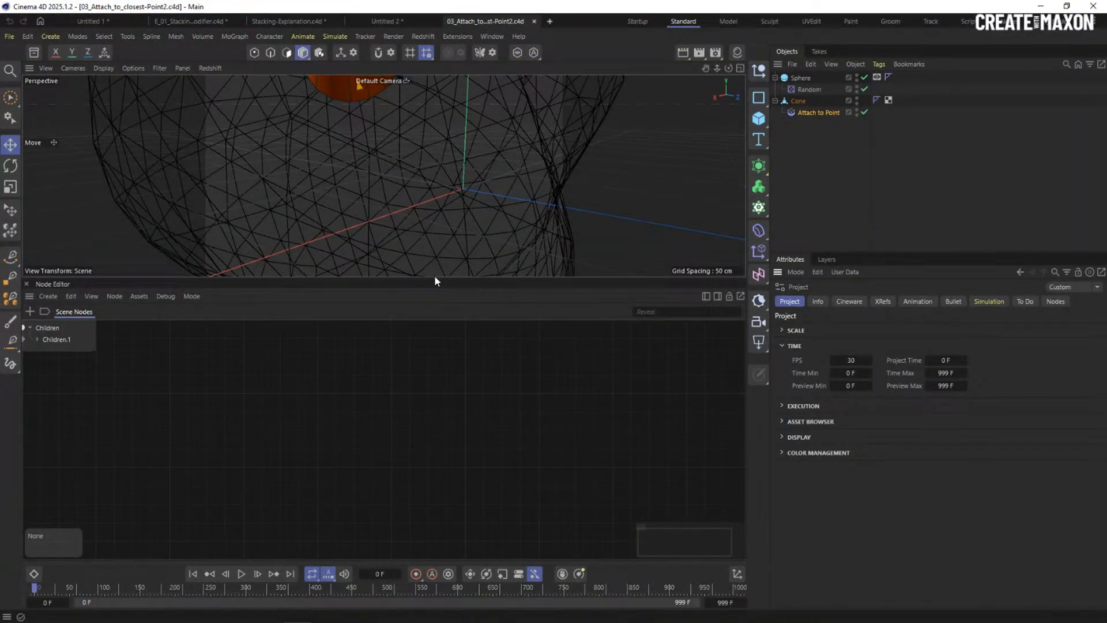
pyautogui.click(205, 413)
pyautogui.click(26, 283)
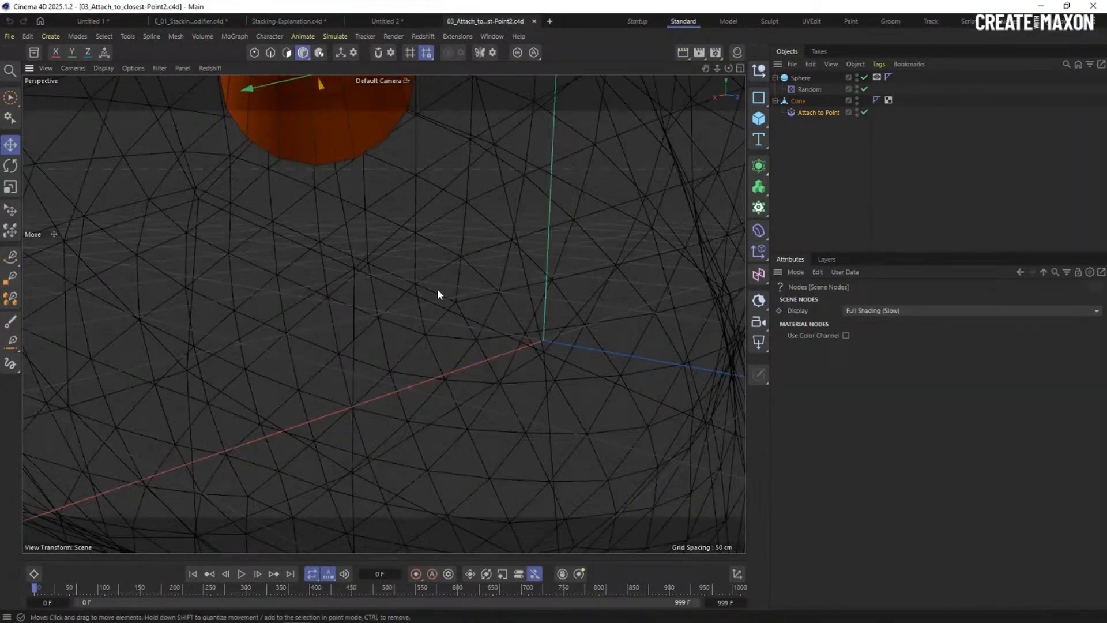
# Delete the Sphere's Display tag so the deformed mesh is no longer drawn as wireframe.
pyautogui.keyDown('alt'); pyautogui.moveTo(472, 279); pyautogui.dragTo(350, 295, button='right'); pyautogui.keyUp('alt')
pyautogui.keyDown('alt'); pyautogui.moveTo(432, 253); pyautogui.dragTo(379, 336, button='middle'); pyautogui.keyUp('alt')
pyautogui.click(877, 78)
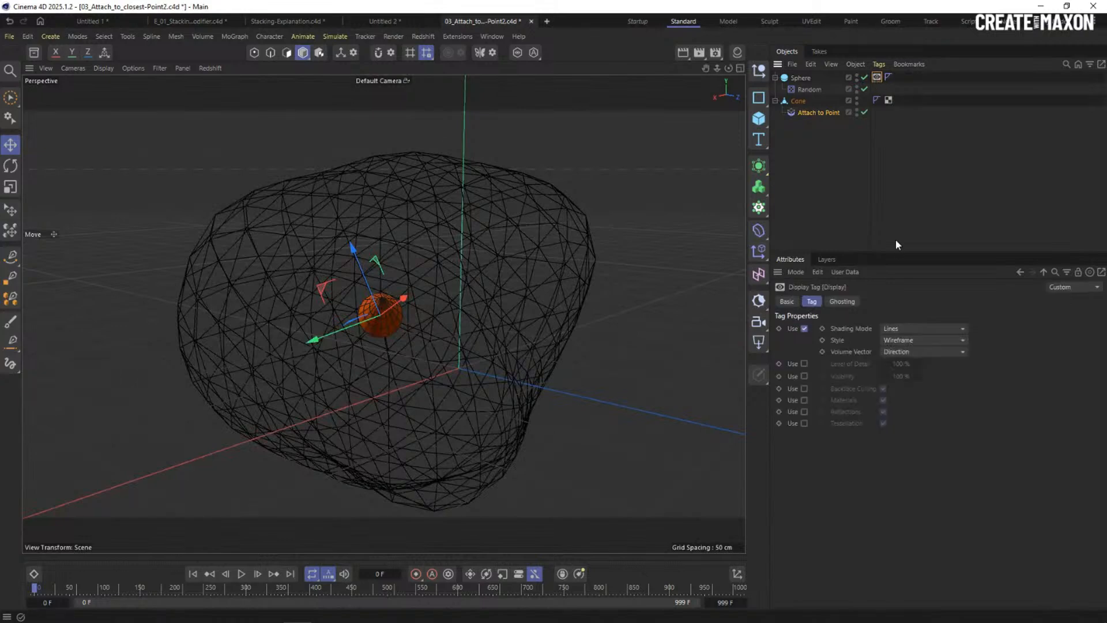
pyautogui.press('Delete')
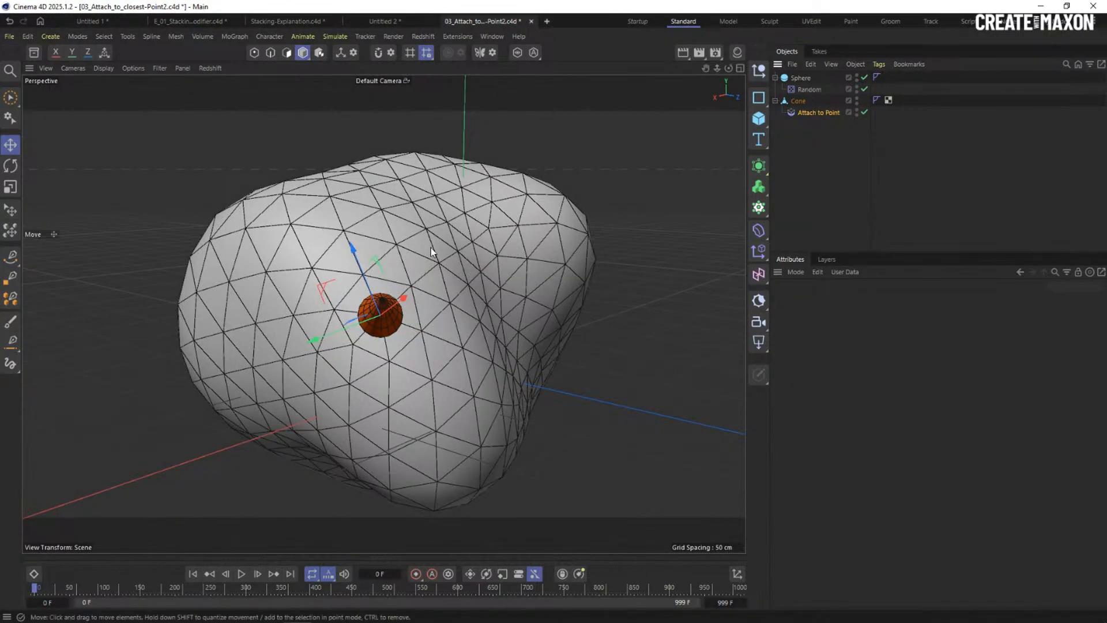
# Enable snapping and move the Cone to a different point on the Sphere's surface.
pyautogui.moveTo(430, 247)
pyautogui.keyDown('alt'); pyautogui.mouseDown()
pyautogui.moveTo(456, 276)
pyautogui.moveTo(438, 279)
pyautogui.moveTo(455, 271)
pyautogui.moveTo(451, 163)
pyautogui.mouseUp(); pyautogui.keyUp('alt')
pyautogui.click(797, 101)
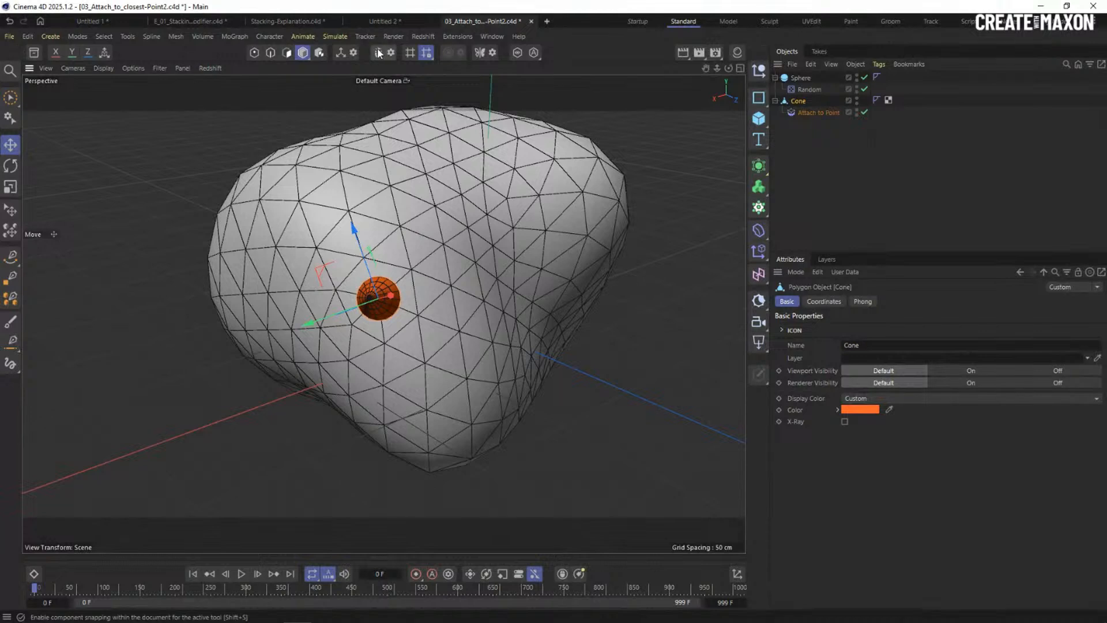
pyautogui.keyDown('alt'); pyautogui.moveTo(411, 230); pyautogui.dragTo(428, 222); pyautogui.keyUp('alt')
pyautogui.moveTo(381, 297); pyautogui.dragTo(431, 350)
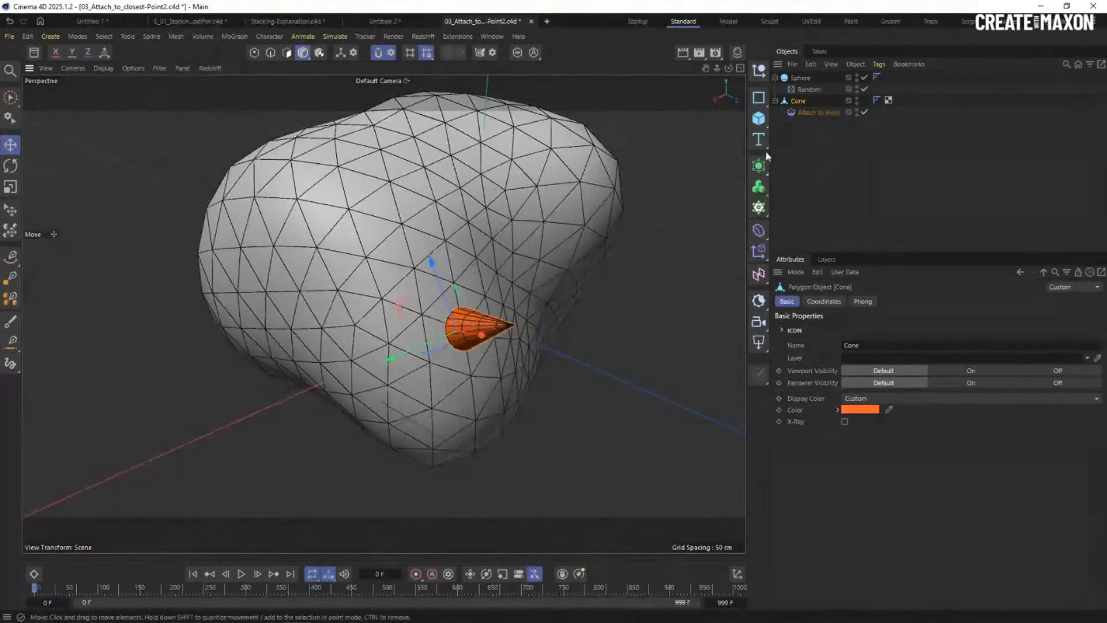
# Play the Sphere's rotation while viewing the attached Cone from several sides, and return to the first frame.
pyautogui.click(800, 77)
pyautogui.click(832, 300)
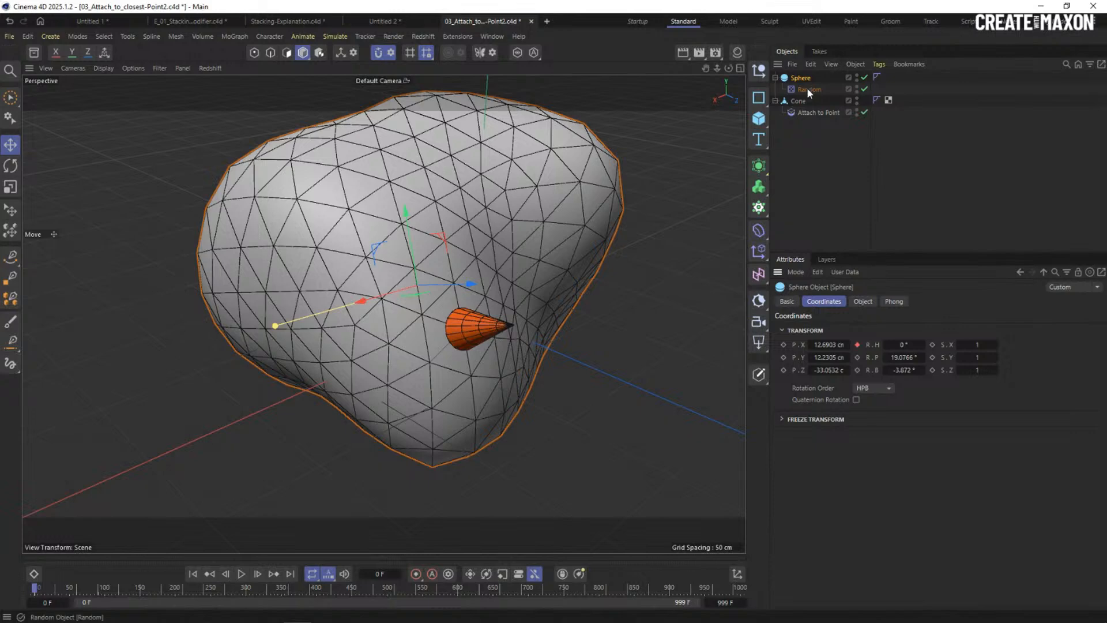
pyautogui.keyDown('alt'); pyautogui.moveTo(434, 282); pyautogui.dragTo(398, 270); pyautogui.keyUp('alt')
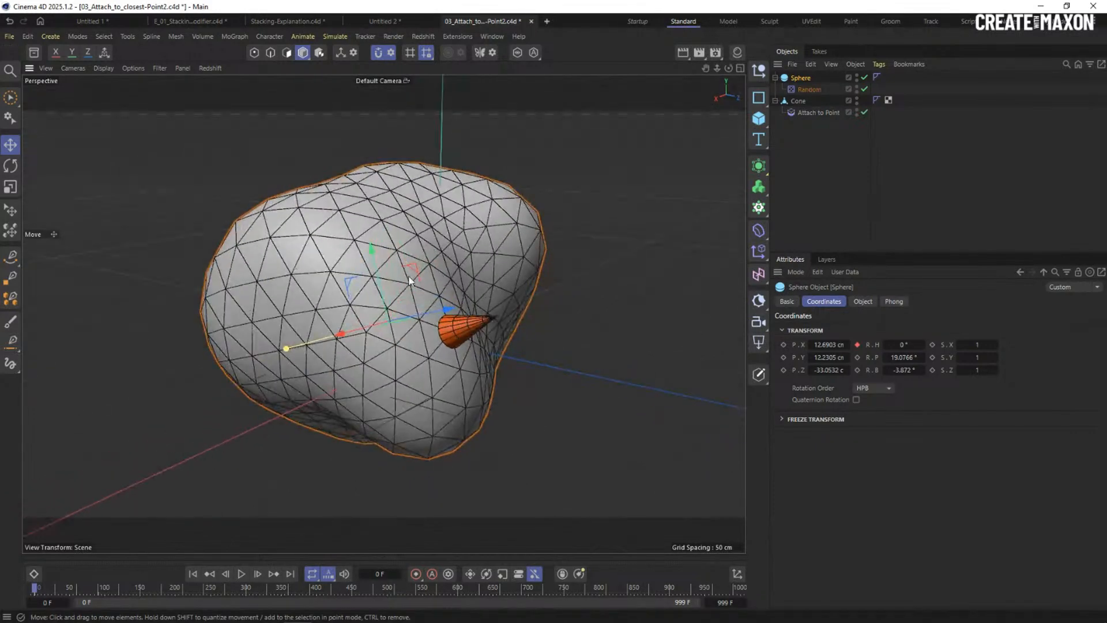
pyautogui.click(241, 574)
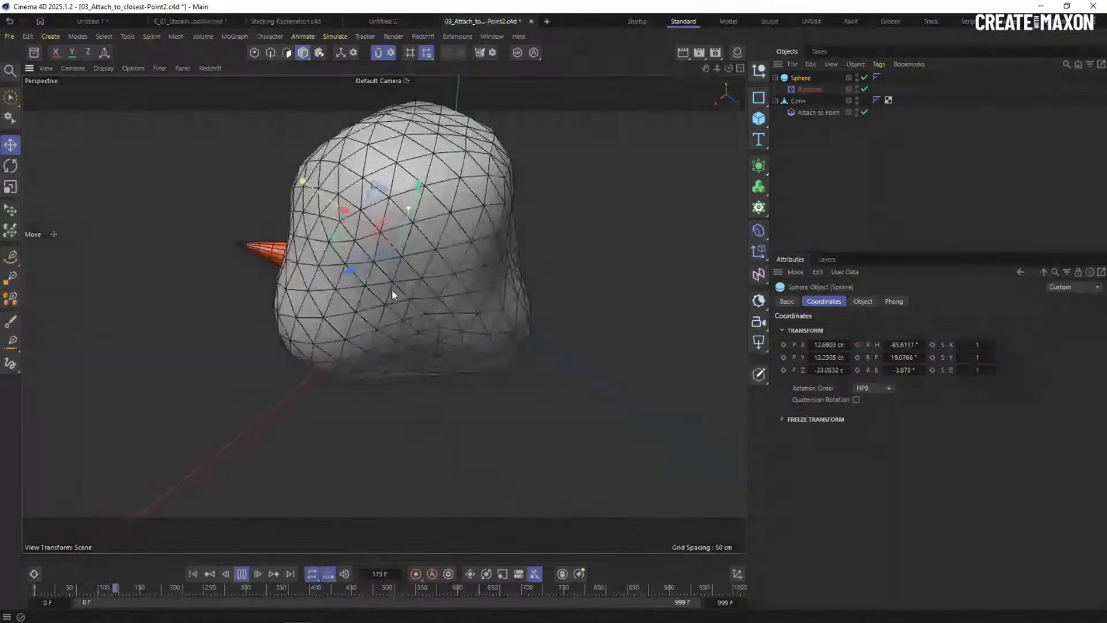
pyautogui.keyDown('alt'); pyautogui.moveTo(392, 289); pyautogui.dragTo(417, 308); pyautogui.keyUp('alt')
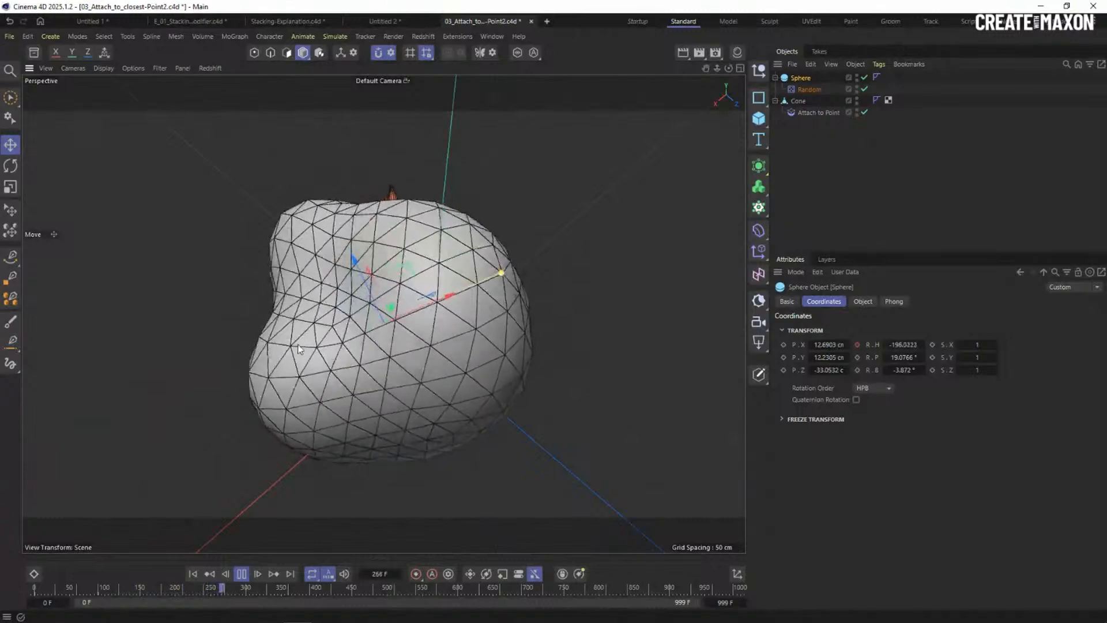
pyautogui.keyDown('alt'); pyautogui.moveTo(364, 335); pyautogui.dragTo(271, 257); pyautogui.keyUp('alt')
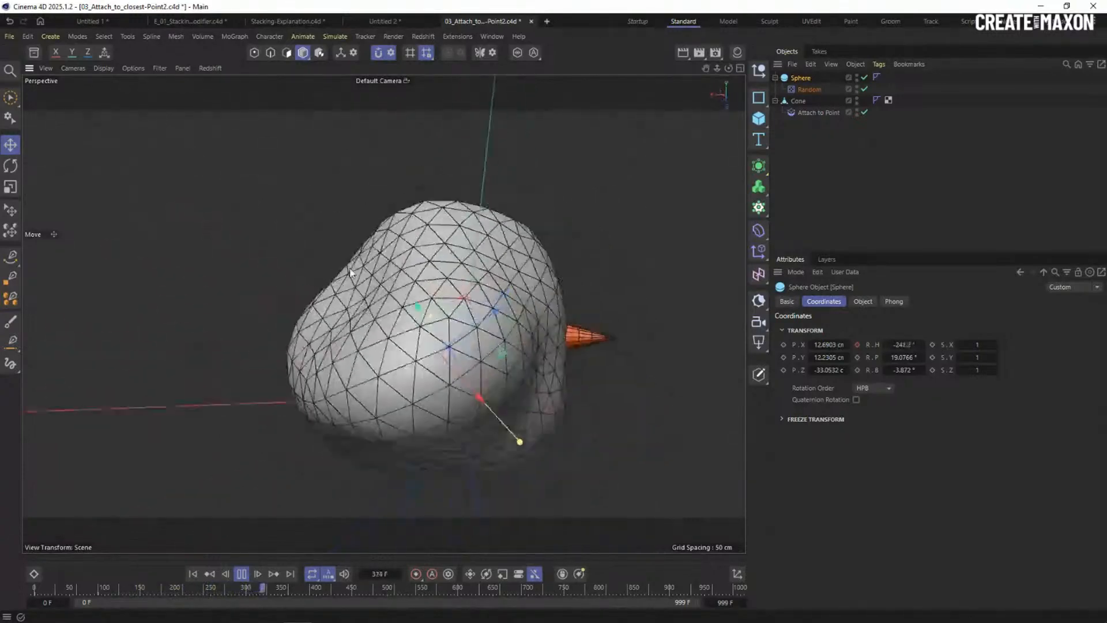
pyautogui.click(239, 575)
pyautogui.click(194, 574)
# Move the Cone to another surface point on the Sphere, at about X -51, Y 76.4, Z 49.6 cm.
pyautogui.keyDown('alt'); pyautogui.moveTo(346, 334); pyautogui.dragTo(407, 259); pyautogui.keyUp('alt')
pyautogui.click(794, 103)
pyautogui.moveTo(435, 352); pyautogui.dragTo(374, 299)
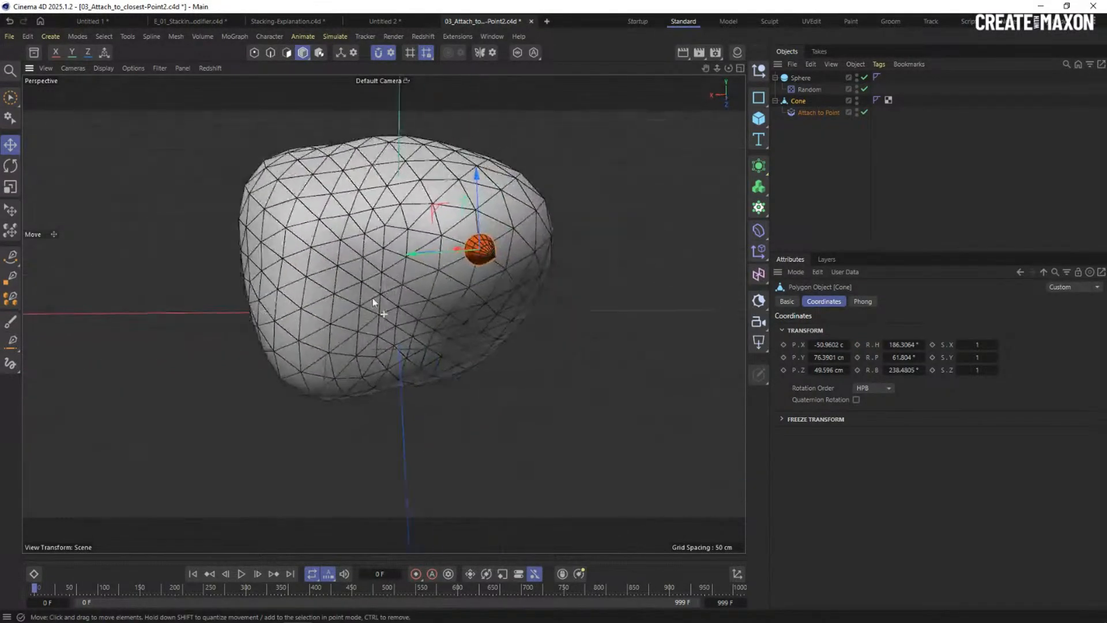
# Replay the animation from different angles to examine the Cone at its new attachment point, and rewind to the start.
pyautogui.click(242, 575)
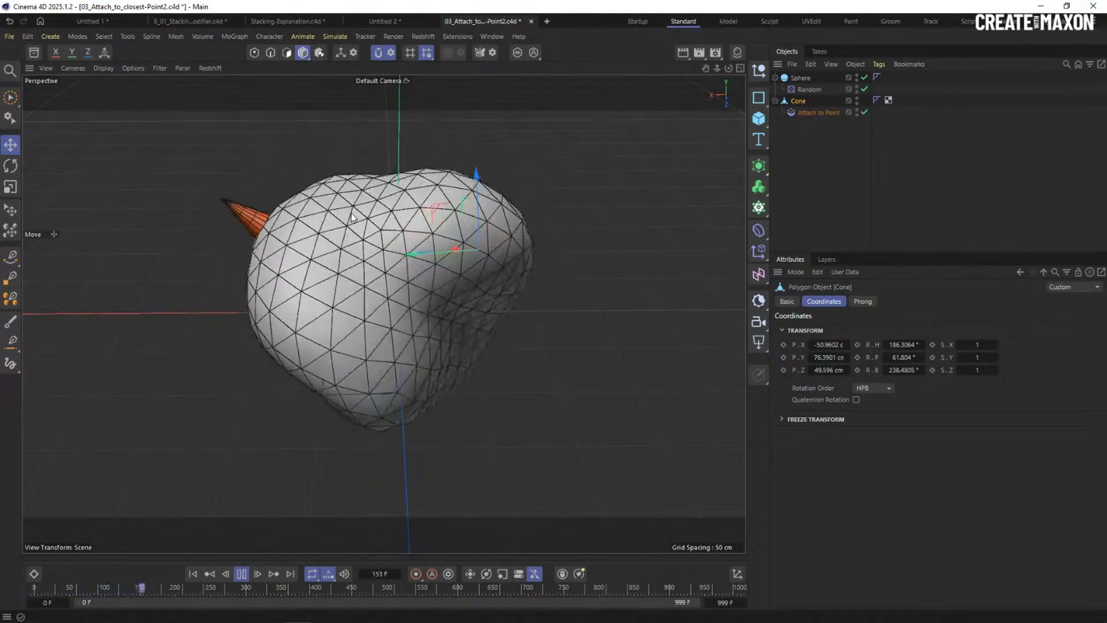
pyautogui.keyDown('alt'); pyautogui.moveTo(376, 289); pyautogui.dragTo(445, 326); pyautogui.keyUp('alt')
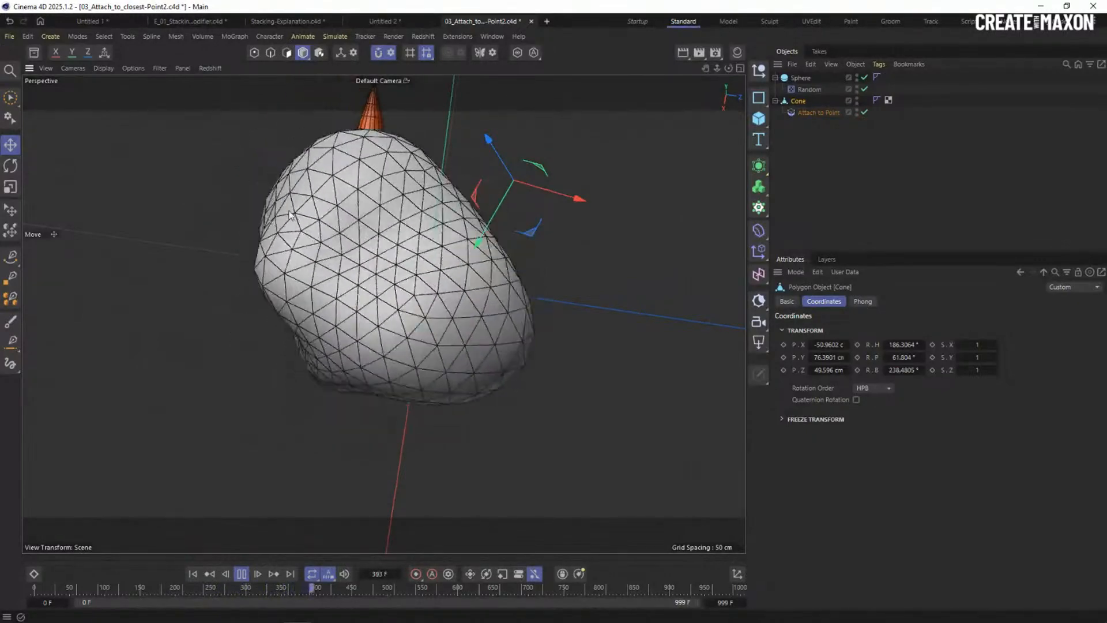
pyautogui.keyDown('alt'); pyautogui.moveTo(520, 156); pyautogui.dragTo(352, 201); pyautogui.keyUp('alt')
pyautogui.keyDown('alt'); pyautogui.moveTo(352, 202); pyautogui.dragTo(240, 224, button='middle'); pyautogui.keyUp('alt')
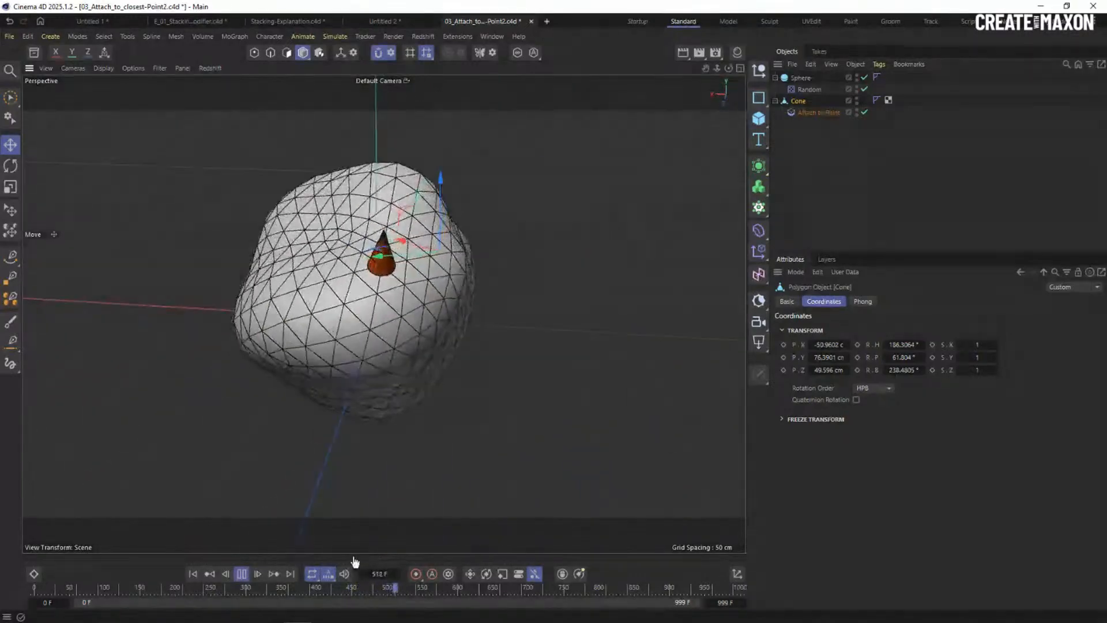
pyautogui.click(242, 575)
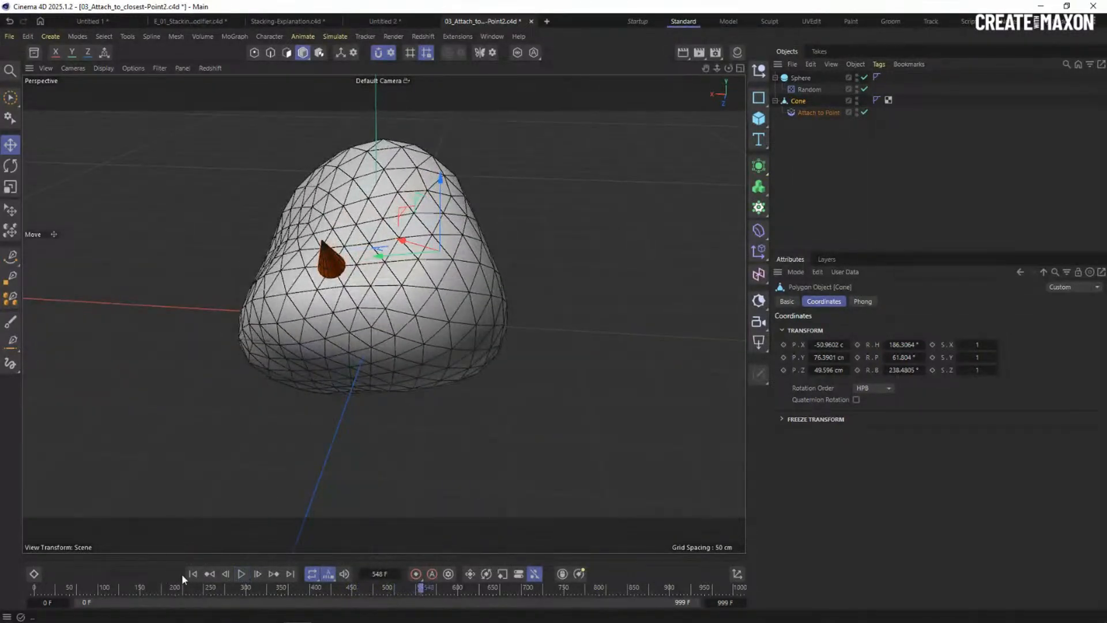
pyautogui.click(192, 573)
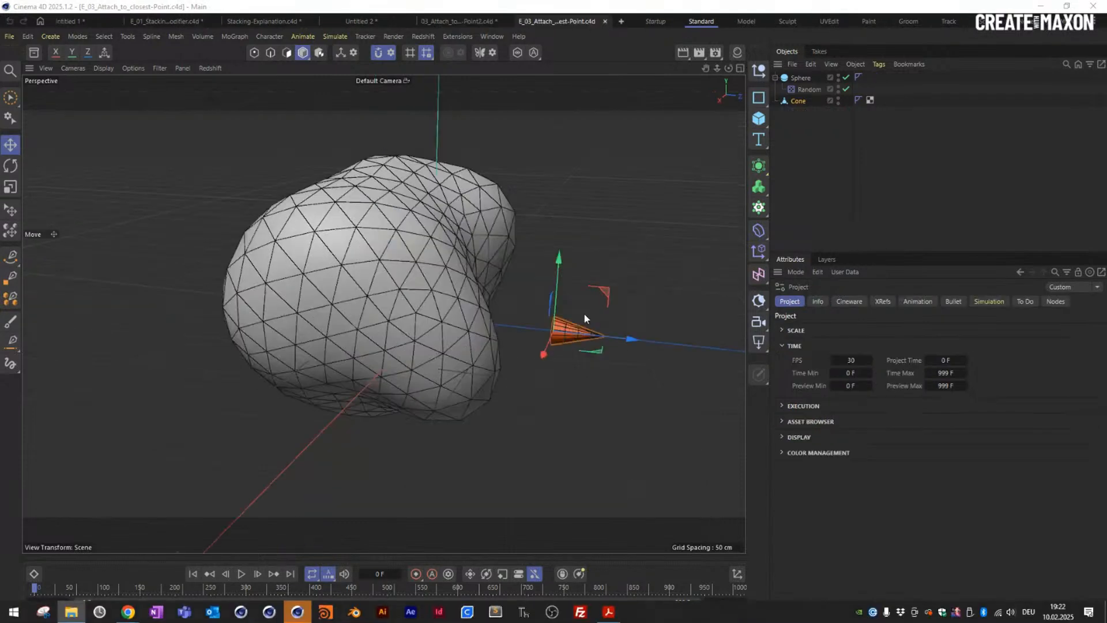
# In E_03_Attach_to_closest-Point.c4d, play to frame 25 and move the Sphere to about X -2.8, Y 21.7, Z -31.3 cm.
pyautogui.click(813, 166)
pyautogui.keyDown('alt'); pyautogui.moveTo(411, 244); pyautogui.dragTo(324, 254, button='middle'); pyautogui.keyUp('alt')
pyautogui.keyDown('alt'); pyautogui.moveTo(324, 253); pyautogui.dragTo(377, 271); pyautogui.keyUp('alt')
pyautogui.click(800, 78)
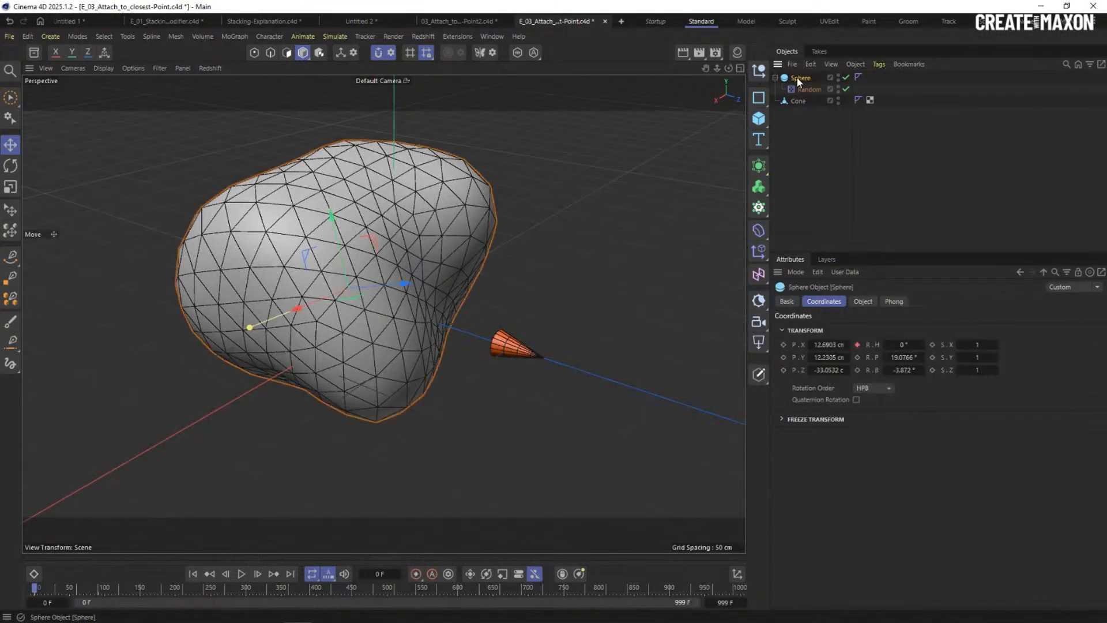
pyautogui.click(241, 574)
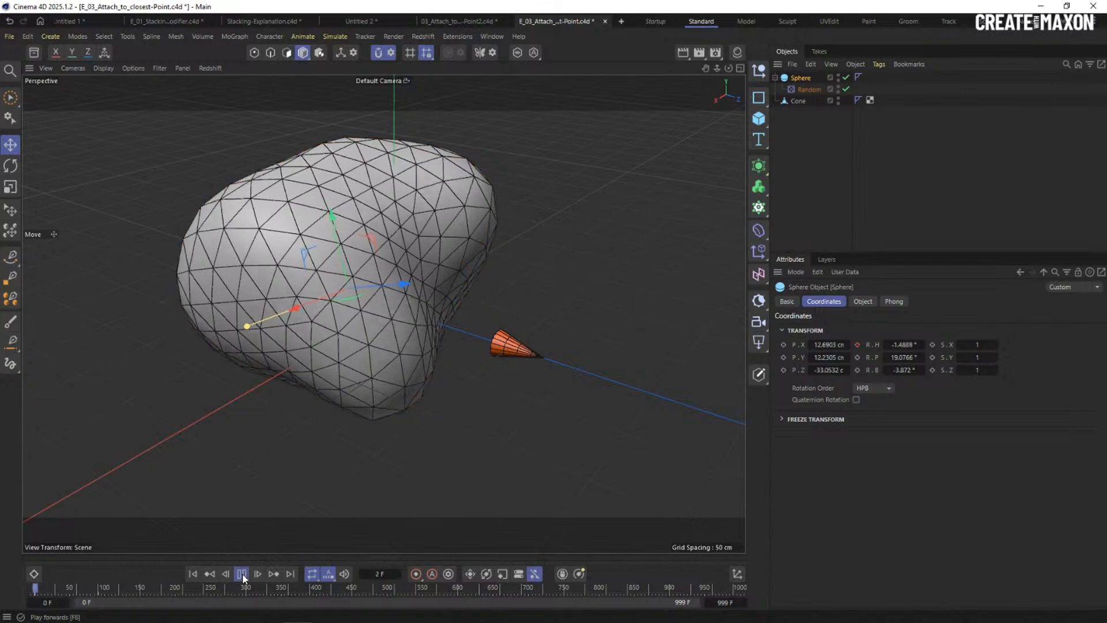
pyautogui.click(241, 574)
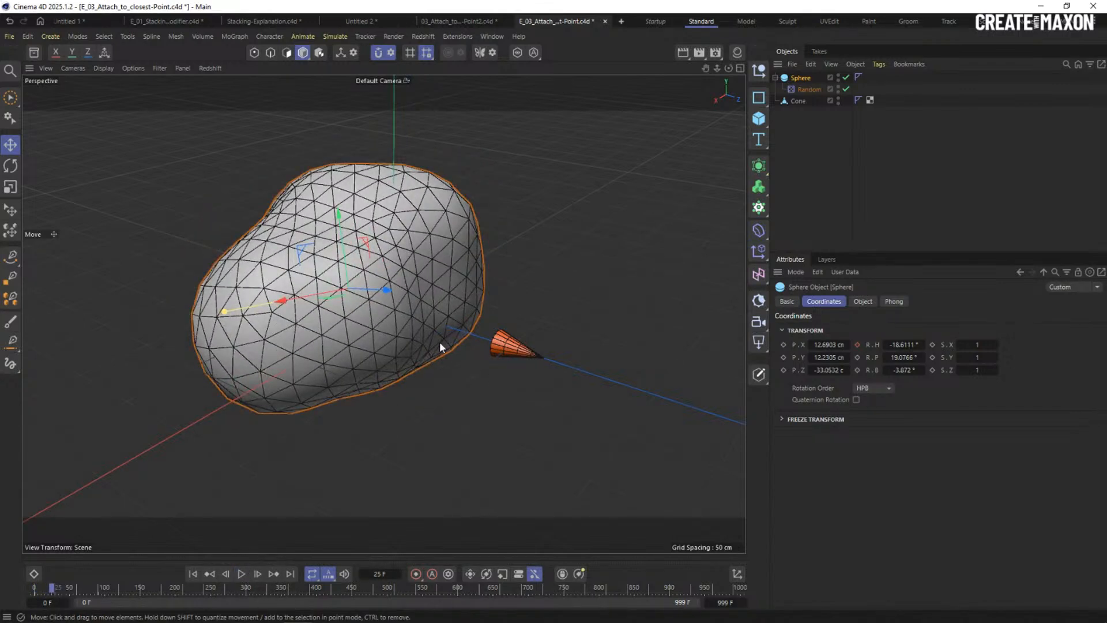
pyautogui.keyDown('alt'); pyautogui.moveTo(324, 313); pyautogui.dragTo(321, 363); pyautogui.keyUp('alt')
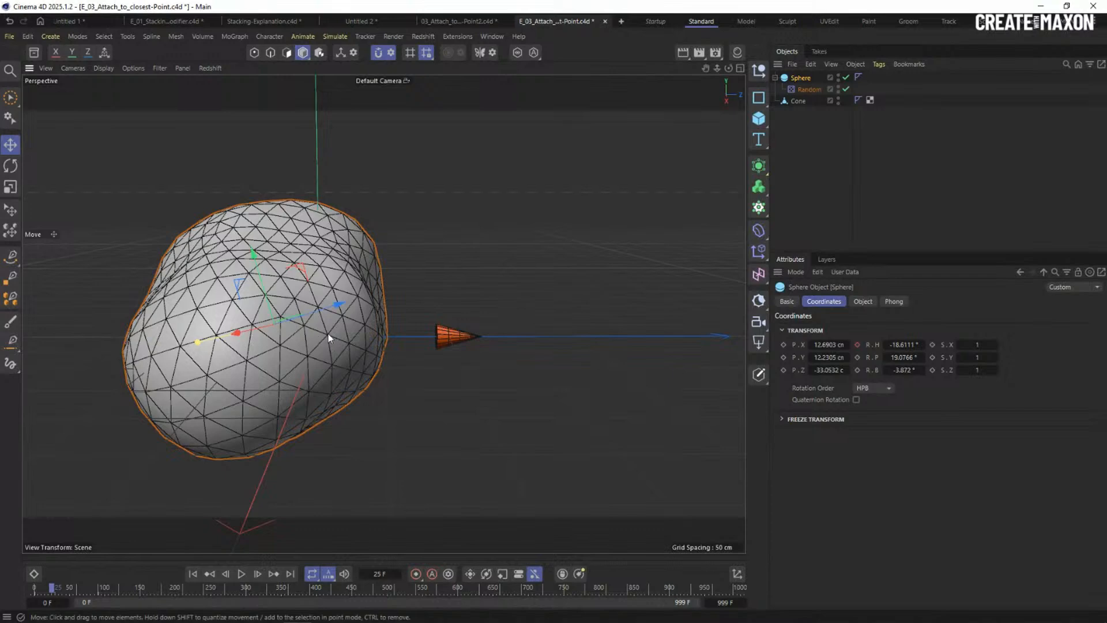
pyautogui.moveTo(283, 305); pyautogui.dragTo(247, 262)
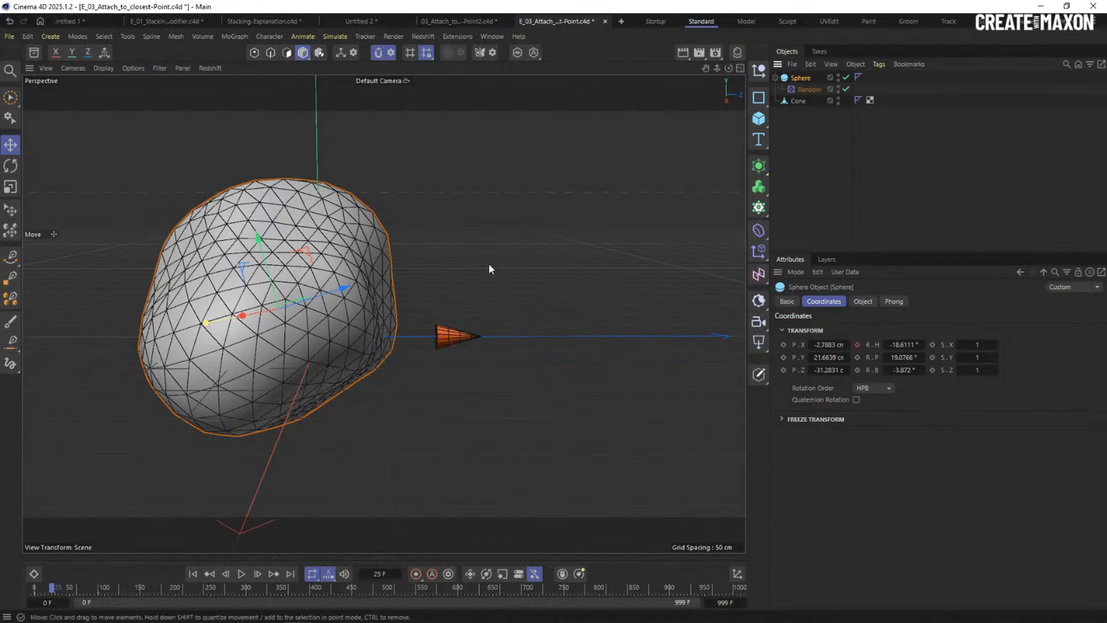
# Move the Cone to about X 64.5, Y 40, Z 22.5 cm on the Sphere and rotate it to about H -102.4°, P 43.3°, B 32.3°.
pyautogui.click(794, 102)
pyautogui.keyDown('alt'); pyautogui.moveTo(370, 346); pyautogui.dragTo(397, 344); pyautogui.keyUp('alt')
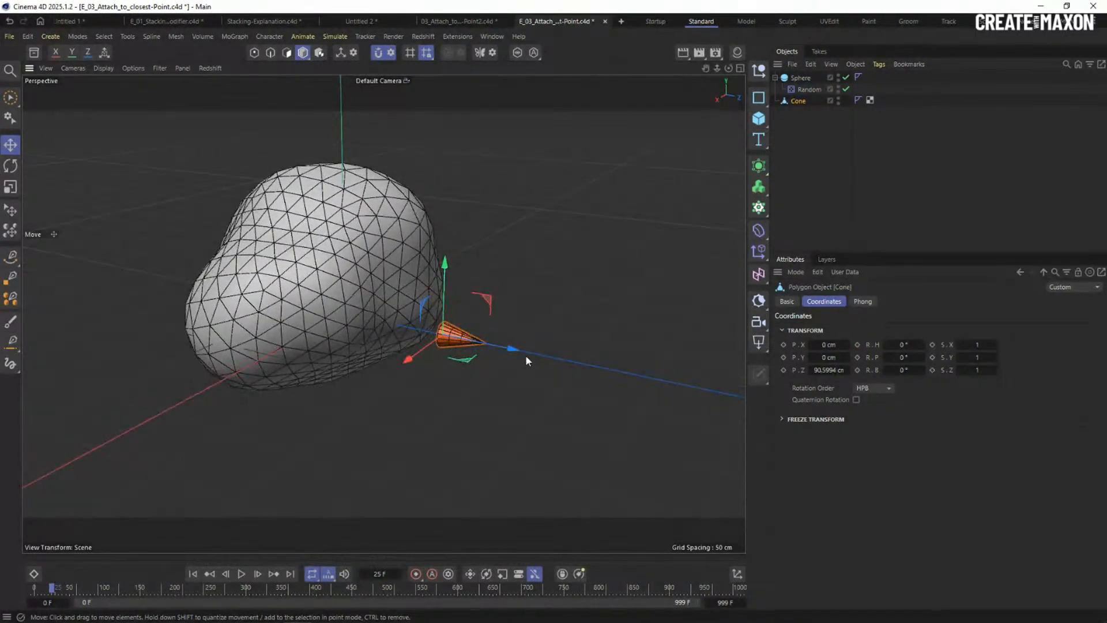
pyautogui.keyDown('alt'); pyautogui.moveTo(316, 265); pyautogui.dragTo(349, 290, button='middle'); pyautogui.keyUp('alt')
pyautogui.keyDown('alt'); pyautogui.moveTo(349, 291); pyautogui.dragTo(402, 268, button='right'); pyautogui.keyUp('alt')
pyautogui.keyDown('alt'); pyautogui.moveTo(401, 268); pyautogui.dragTo(346, 277); pyautogui.keyUp('alt')
pyautogui.moveTo(542, 408); pyautogui.dragTo(323, 327)
pyautogui.moveTo(280, 383)
pyautogui.keyDown('alt'); pyautogui.mouseDown()
pyautogui.moveTo(302, 377)
pyautogui.moveTo(273, 383)
pyautogui.mouseUp(); pyautogui.keyUp('alt')
pyautogui.press('r')
pyautogui.moveTo(307, 311); pyautogui.dragTo(269, 287)
pyautogui.click(798, 101)
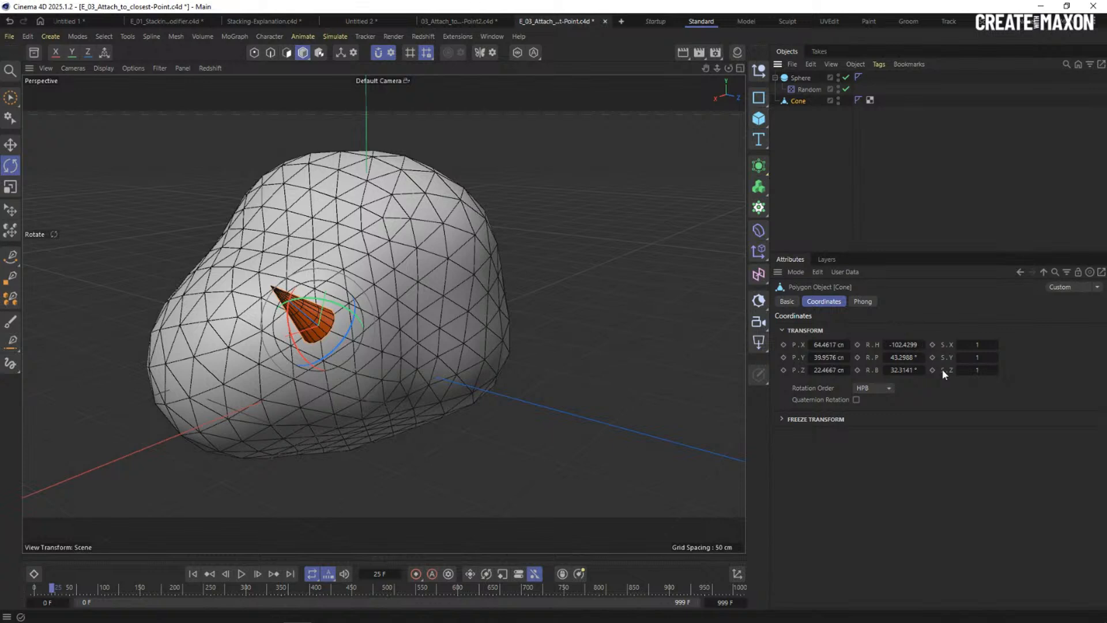
# Compare the coordinates of the Sphere and the Cone, and return to the first frame.
pyautogui.click(800, 77)
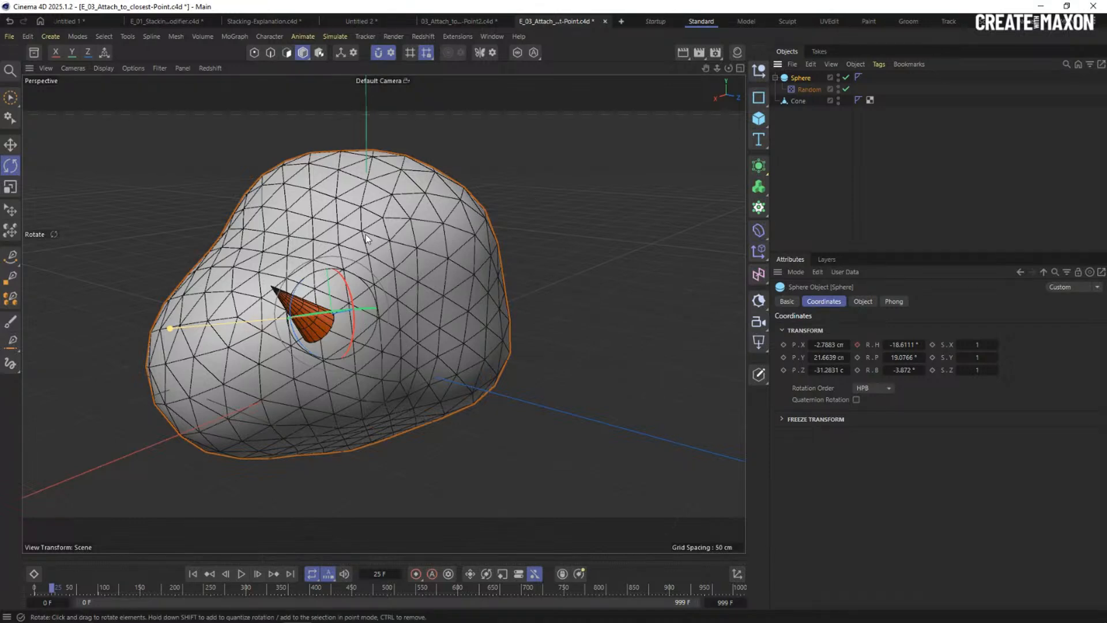
pyautogui.moveTo(365, 234)
pyautogui.keyDown('alt'); pyautogui.mouseDown()
pyautogui.moveTo(349, 232)
pyautogui.moveTo(372, 248)
pyautogui.mouseUp(); pyautogui.keyUp('alt')
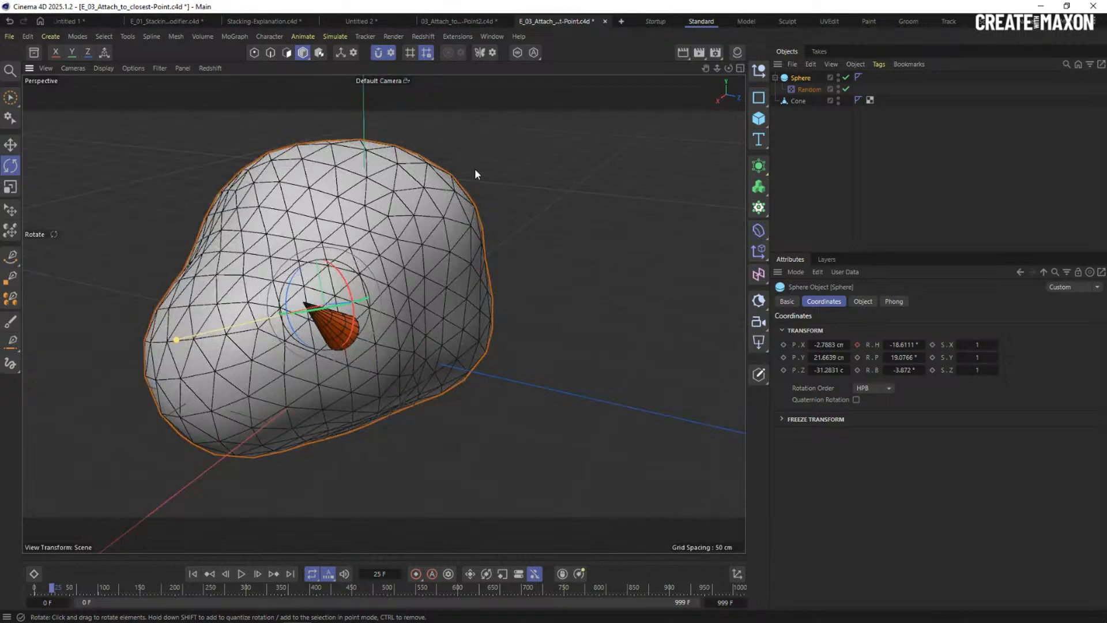
pyautogui.click(797, 101)
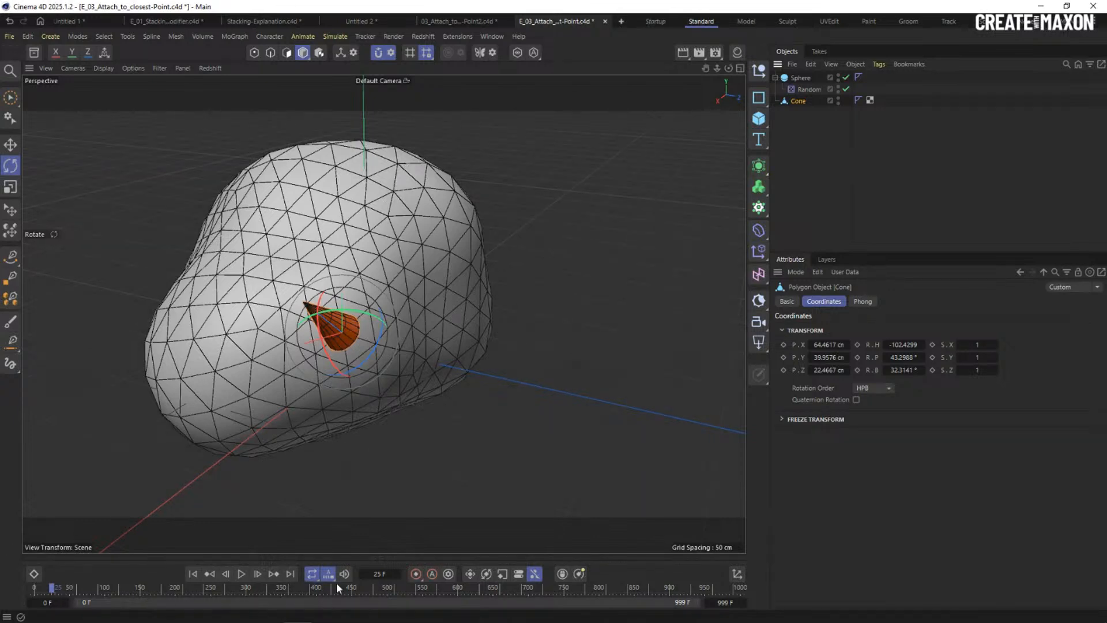
pyautogui.click(194, 575)
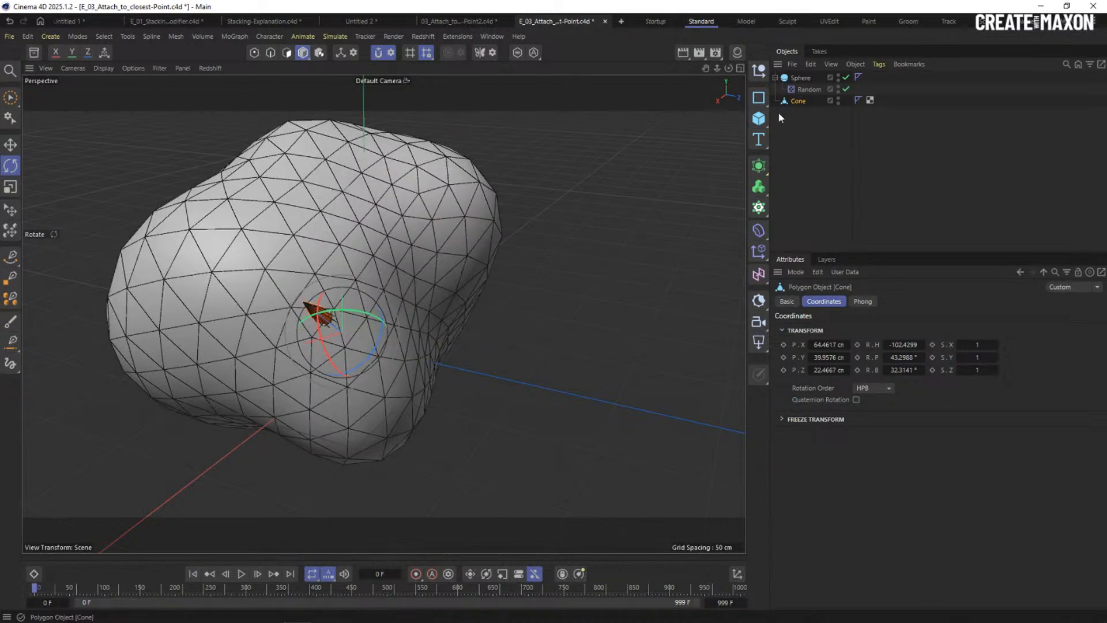
# Rotate the Cone to tilt upward and move it to a higher point on the Sphere's surface.
pyautogui.moveTo(305, 363); pyautogui.dragTo(411, 325)
pyautogui.press('e')
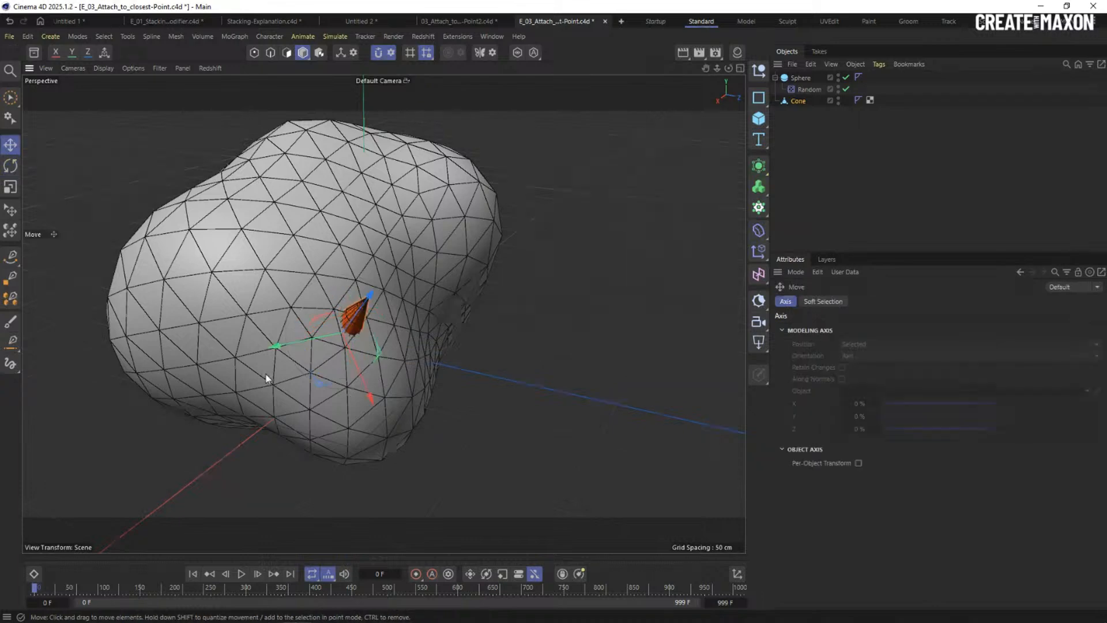
pyautogui.moveTo(267, 375); pyautogui.dragTo(359, 282)
pyautogui.keyDown('alt'); pyautogui.moveTo(319, 330); pyautogui.dragTo(352, 288); pyautogui.keyUp('alt')
pyautogui.keyDown('alt'); pyautogui.moveTo(372, 247); pyautogui.dragTo(326, 326); pyautogui.keyUp('alt')
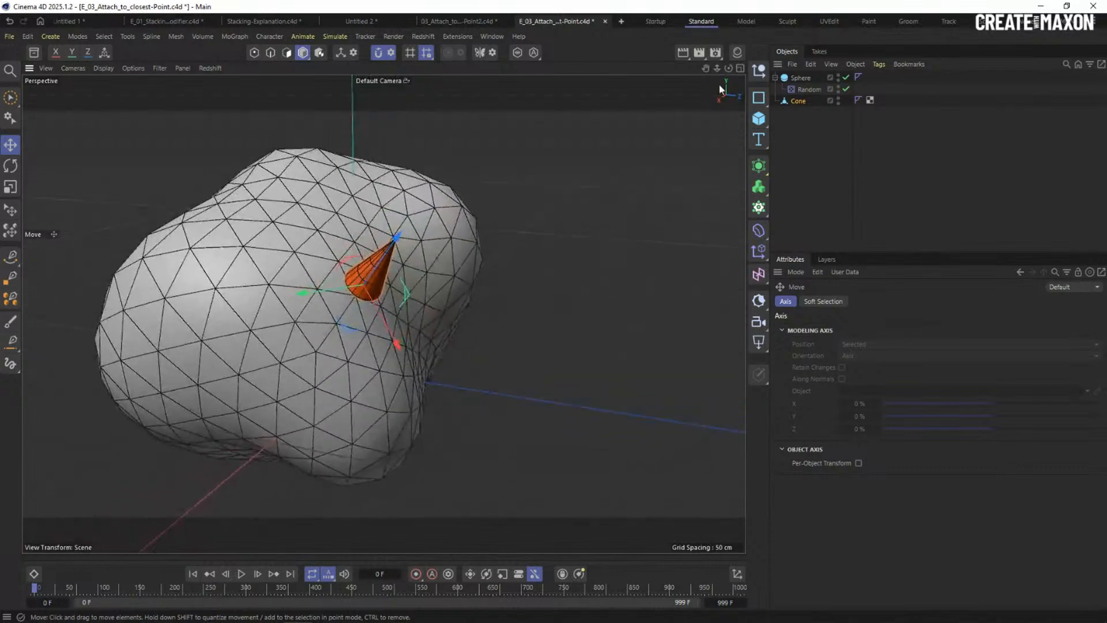
# Add a Nodes Modifier as a child of the Cone and open its graph in the Node Editor.
pyautogui.rightClick(796, 101)
pyautogui.hotkey('shift', 'c')
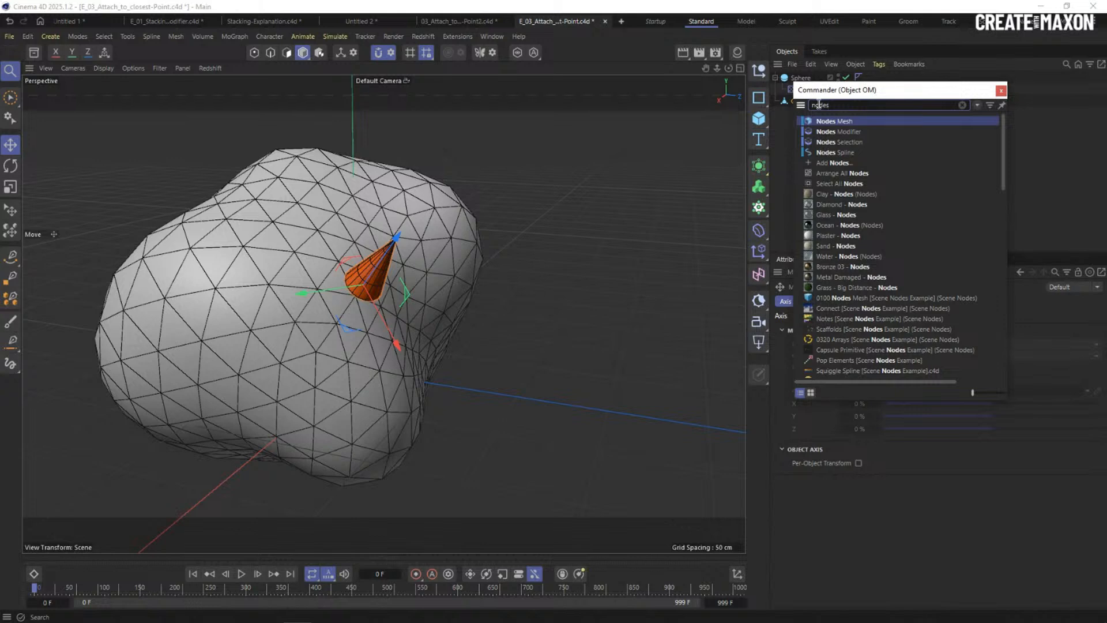
pyautogui.click(806, 132)
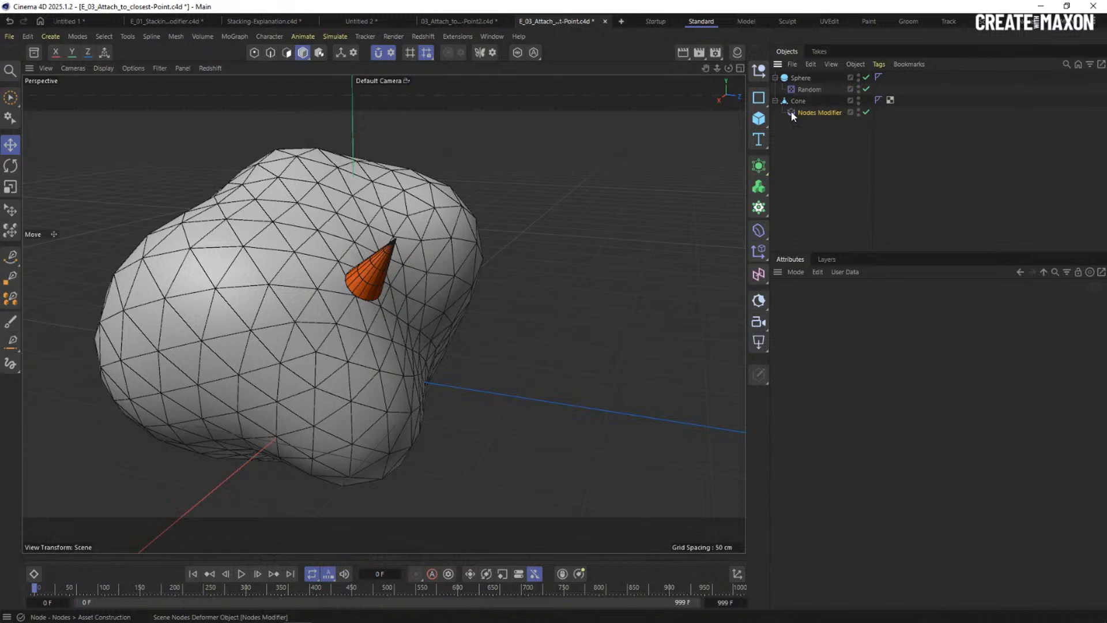
pyautogui.doubleClick(791, 112)
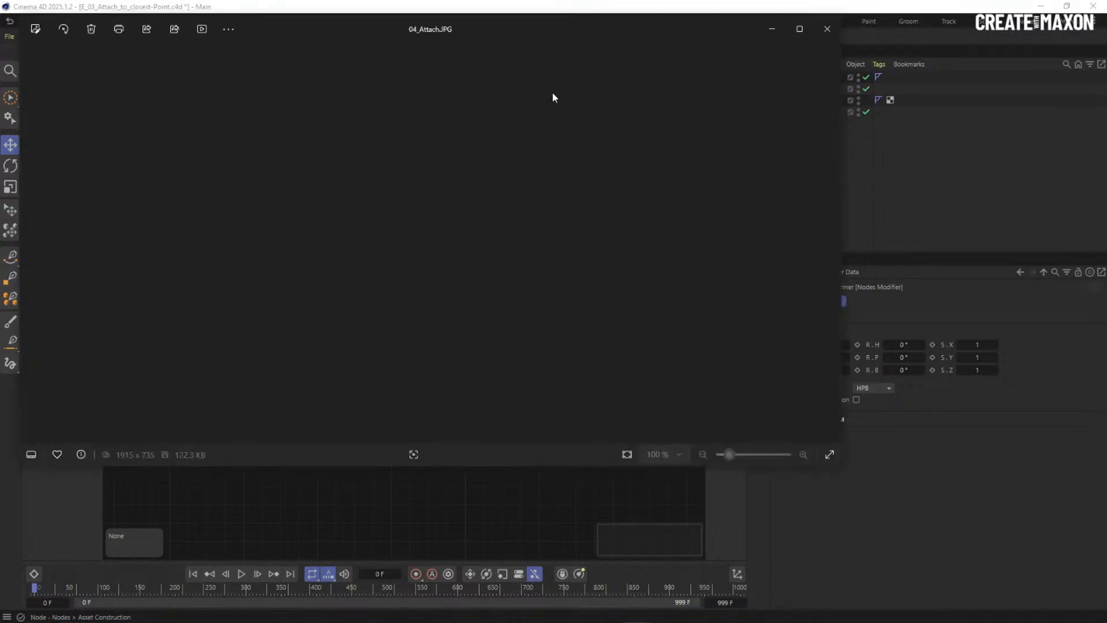
# Move the 04_Attach.JPG reference image off the Cinema 4D window and frame the Cone and Sphere more closely.
pyautogui.moveTo(485, 28); pyautogui.dragTo(1106, 181)
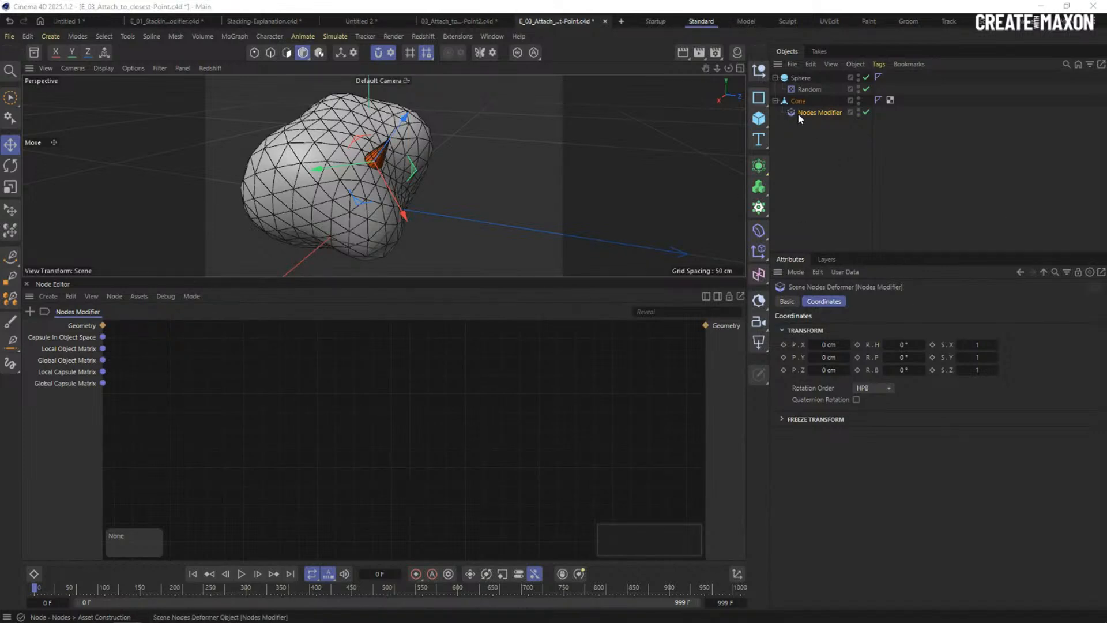
pyautogui.keyDown('alt'); pyautogui.moveTo(350, 194); pyautogui.dragTo(346, 242); pyautogui.keyUp('alt')
pyautogui.scroll(3, 369, 175)
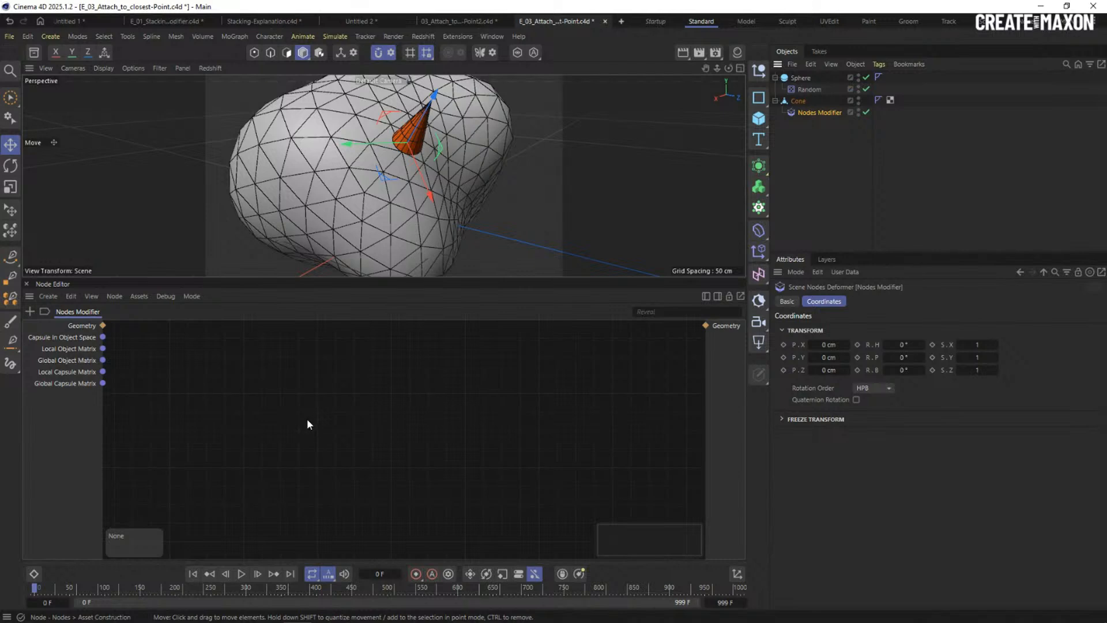
# Add an Object - Link input to the Nodes Modifier's graph.
pyautogui.click(79, 327)
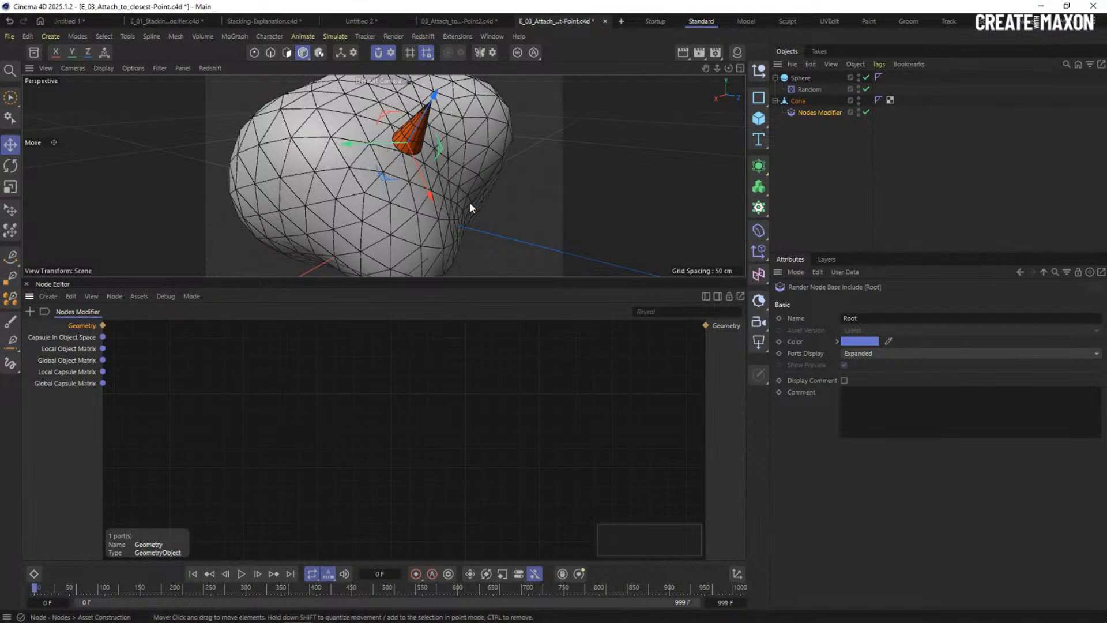
pyautogui.rightClick(56, 419)
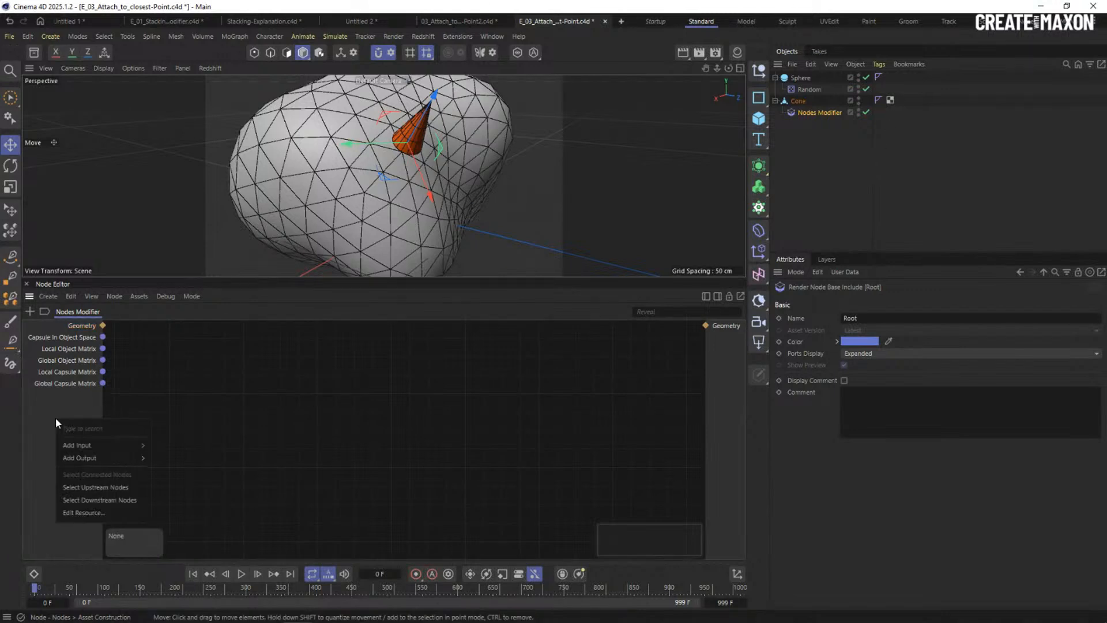
pyautogui.moveTo(93, 442)
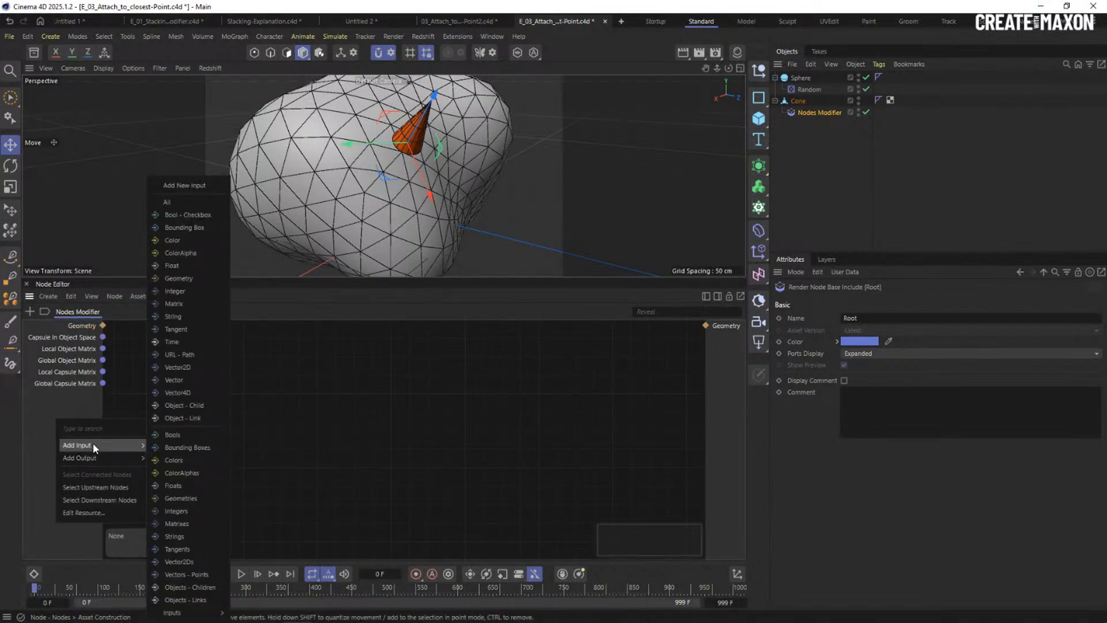
pyautogui.click(188, 421)
pyautogui.moveTo(135, 445)
pyautogui.click(187, 418)
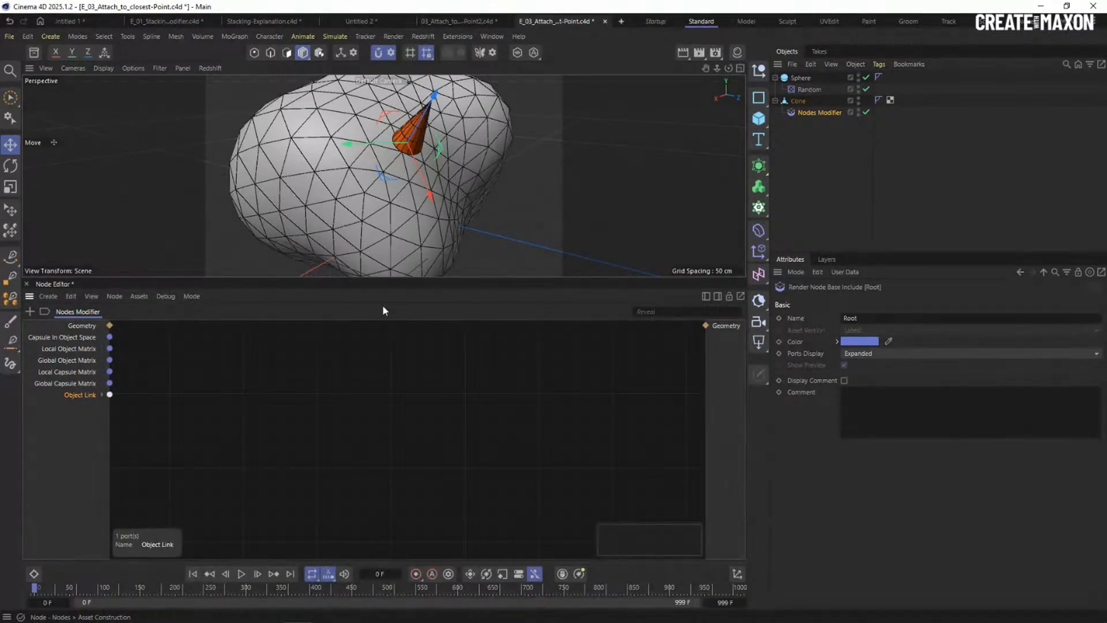
# Assign the Sphere to the Nodes Modifier's Object Link input and expand that input's ports in the graph.
pyautogui.click(792, 112)
pyautogui.click(862, 301)
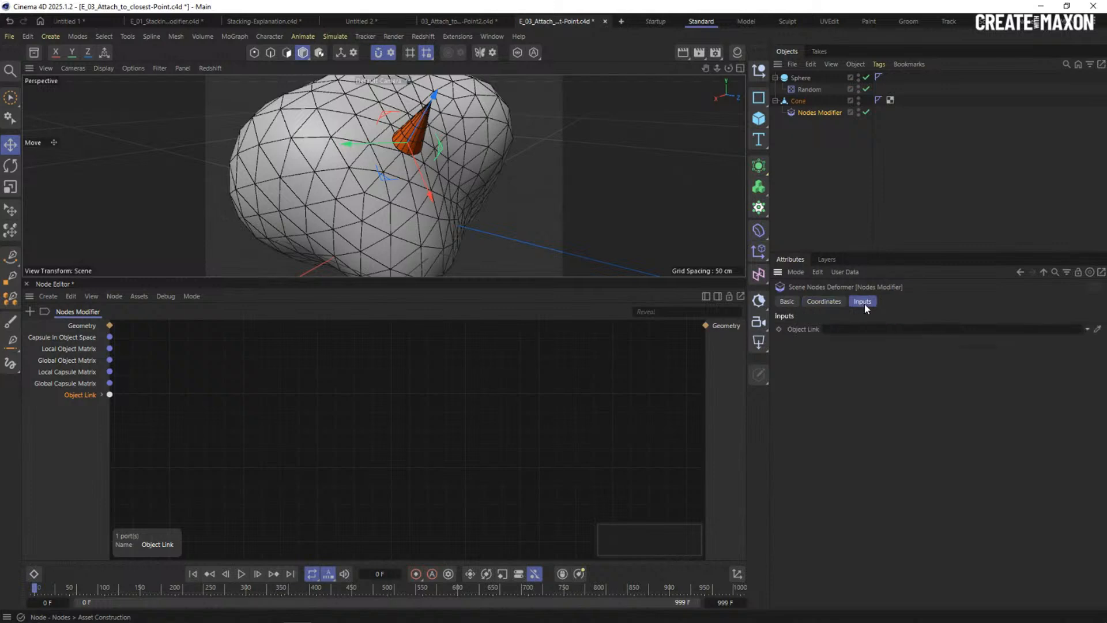
pyautogui.moveTo(800, 78); pyautogui.dragTo(843, 330)
pyautogui.click(804, 78)
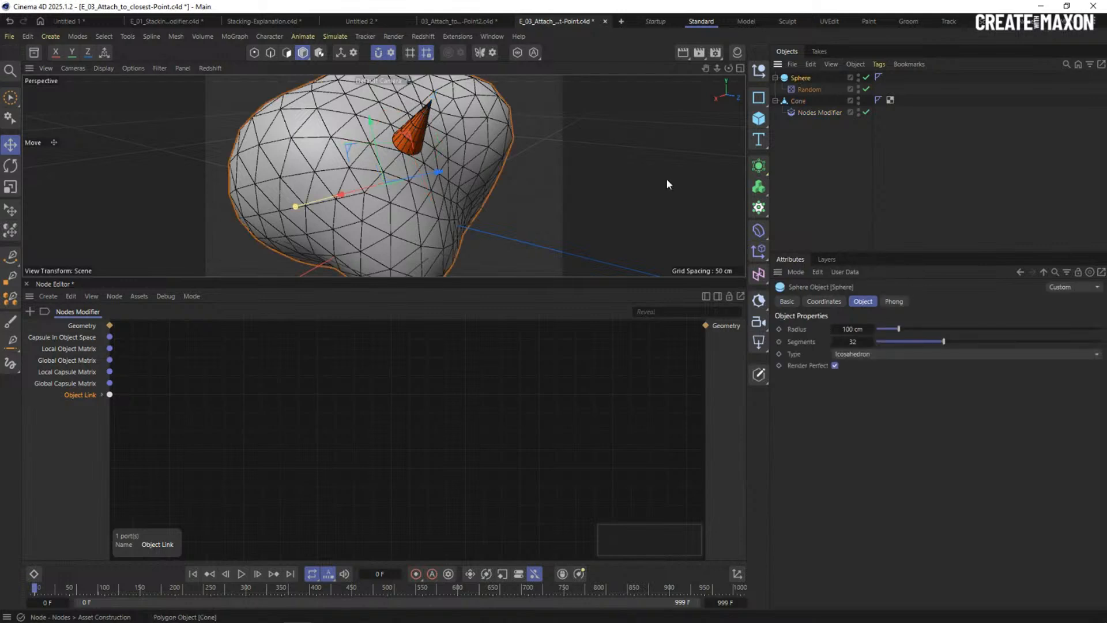
pyautogui.click(104, 398)
pyautogui.click(102, 395)
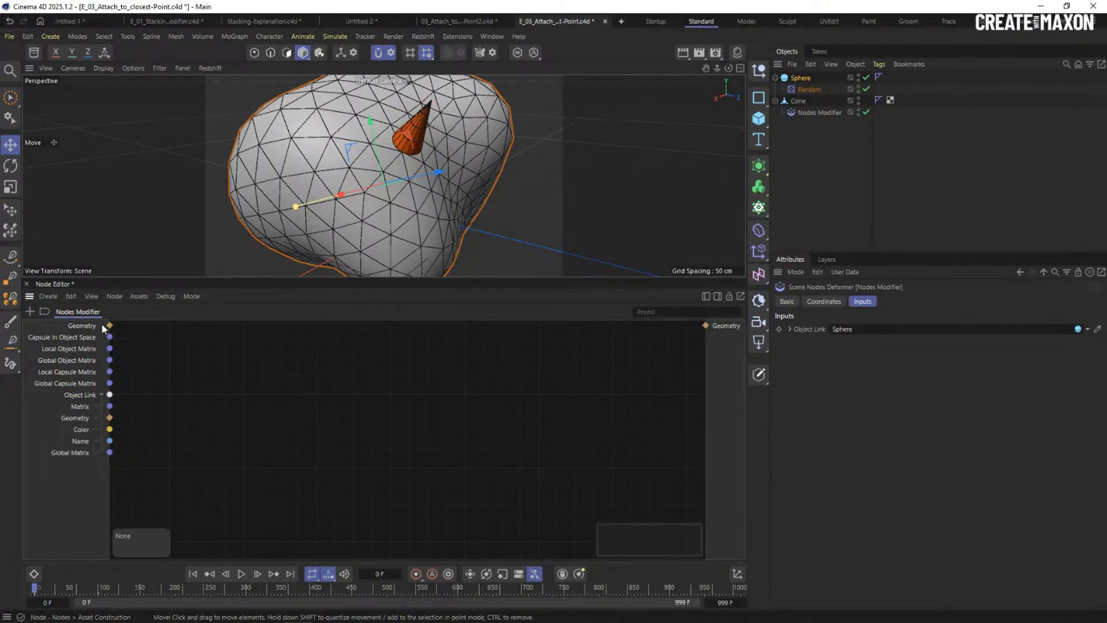
# Examine the Capsule In Object Space and Global Object Matrix ports against the coordinates of the Nodes Modifier and the Cone.
pyautogui.click(819, 112)
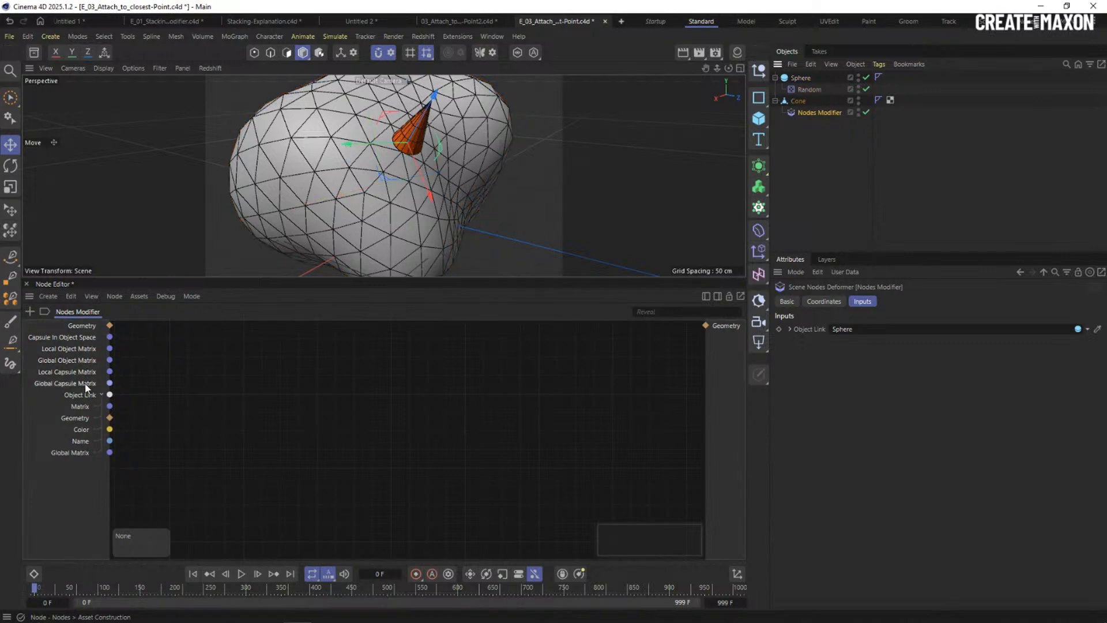
pyautogui.click(65, 338)
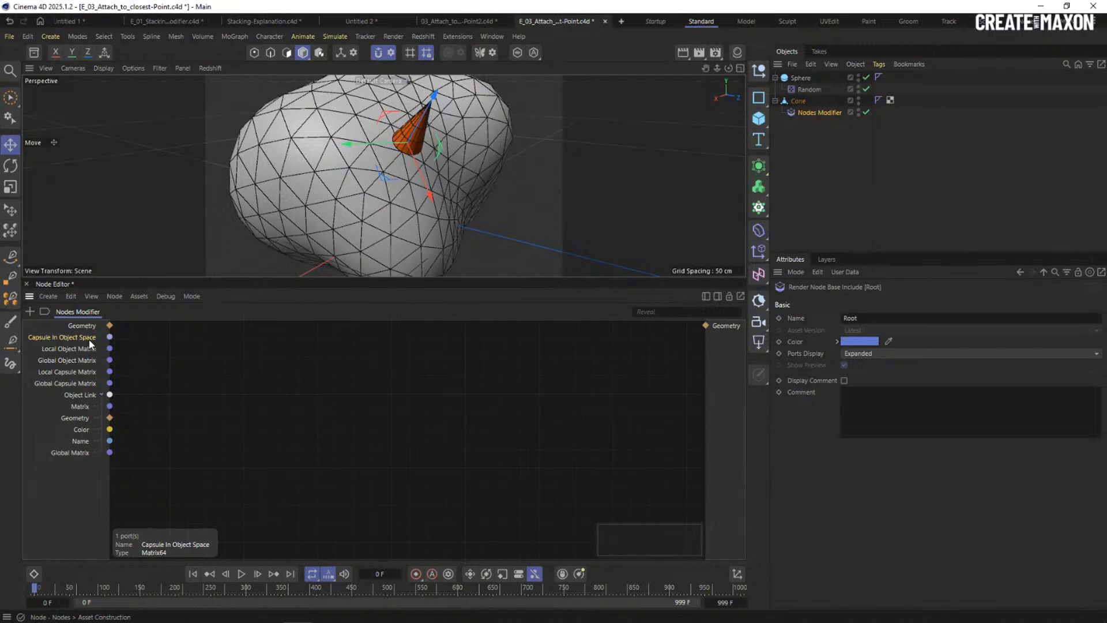
pyautogui.click(807, 113)
pyautogui.click(824, 301)
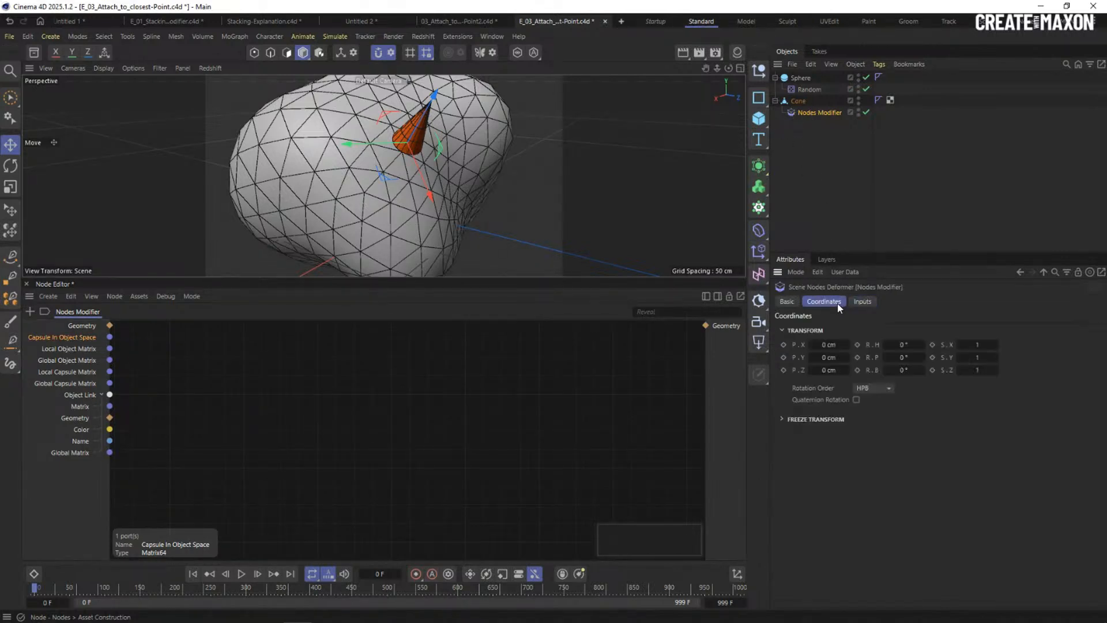
pyautogui.click(79, 355)
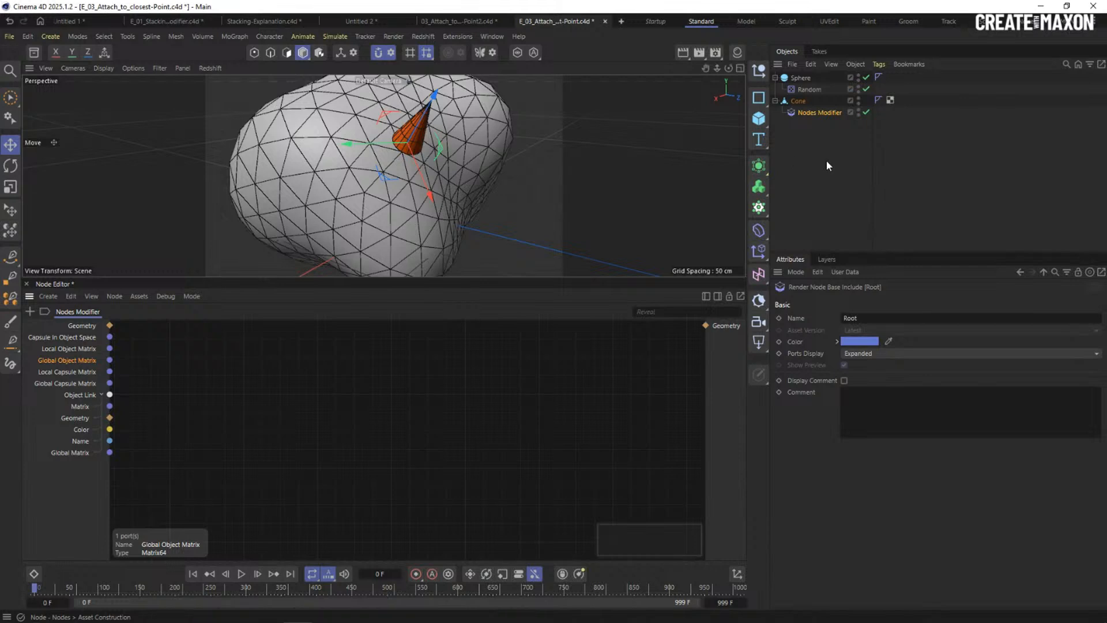
pyautogui.click(797, 101)
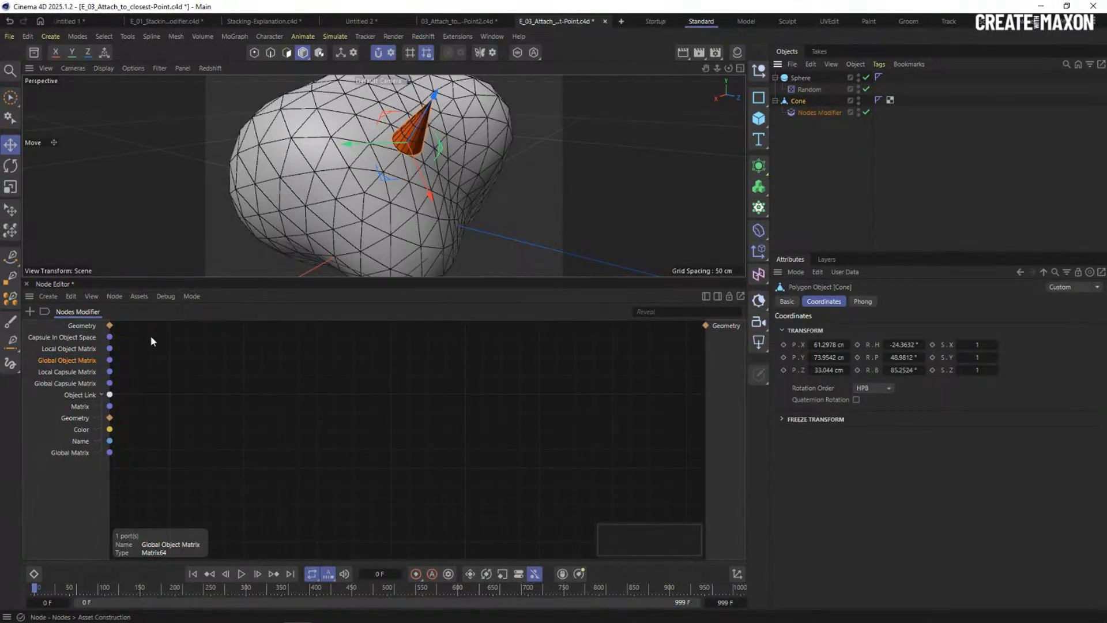
pyautogui.click(76, 363)
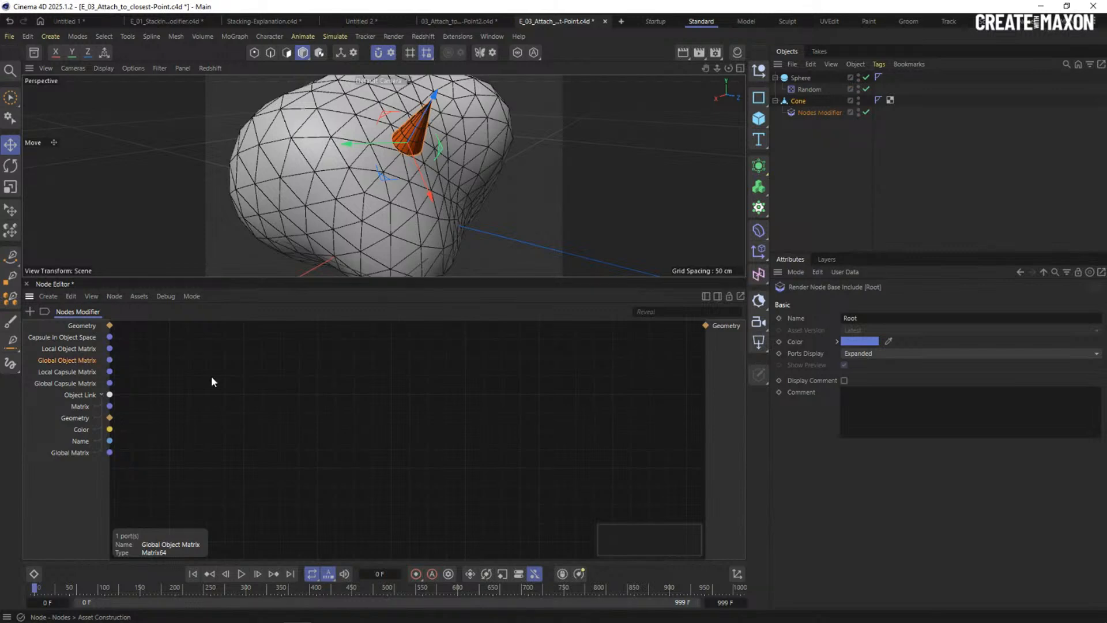
pyautogui.click(798, 101)
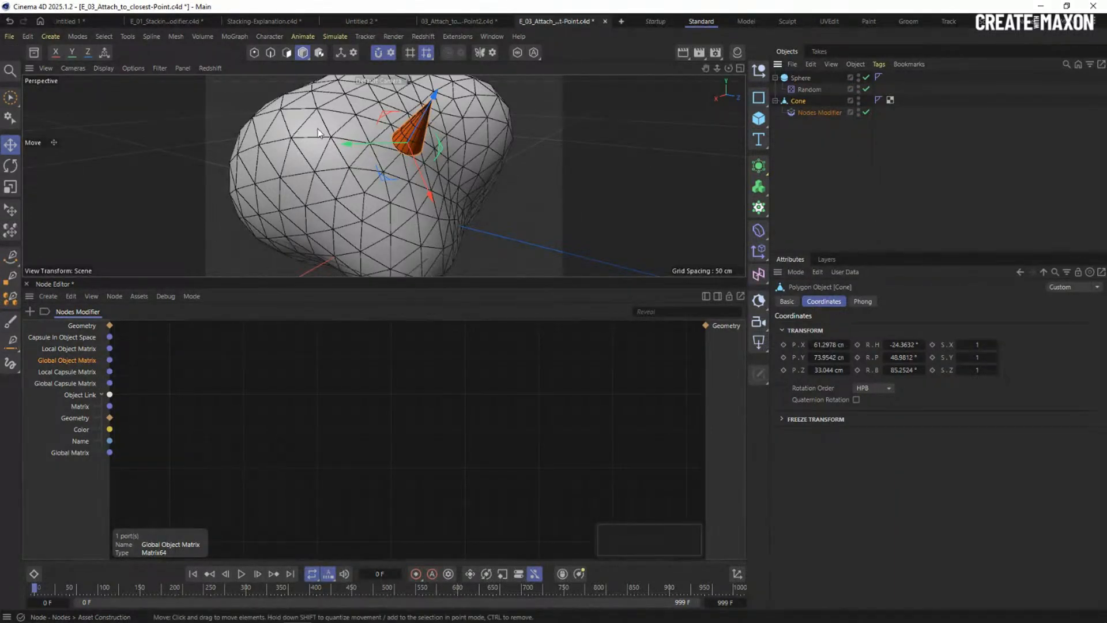
# Add a Closest Points node to the graph near the input ports.
pyautogui.keyDown('alt'); pyautogui.moveTo(317, 129); pyautogui.dragTo(399, 168); pyautogui.keyUp('alt')
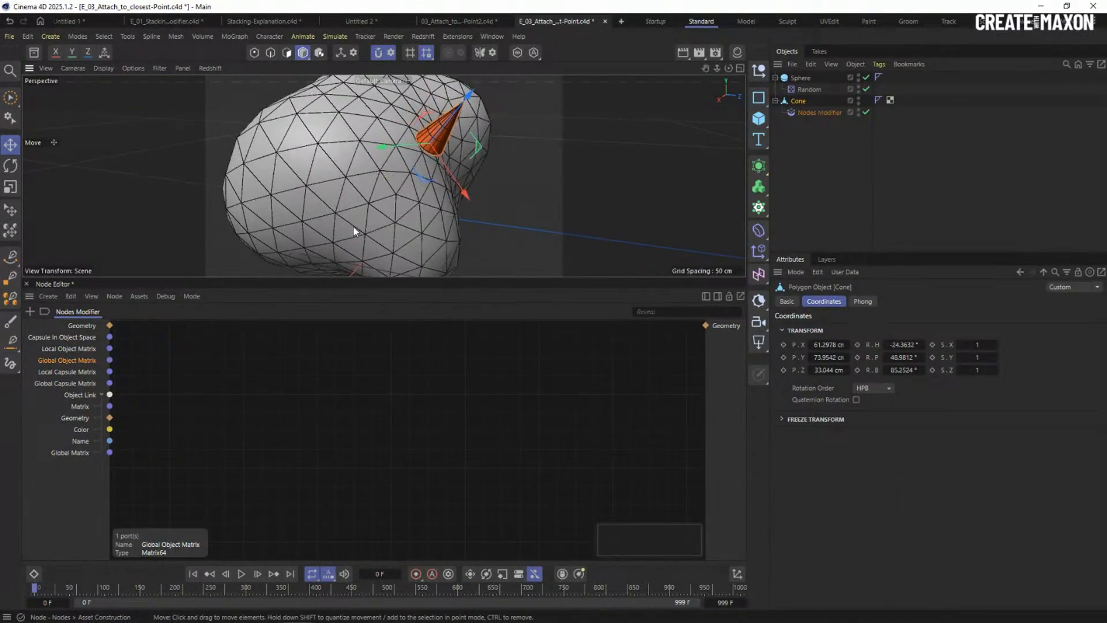
pyautogui.scroll(5, 363, 207)
pyautogui.doubleClick(216, 420)
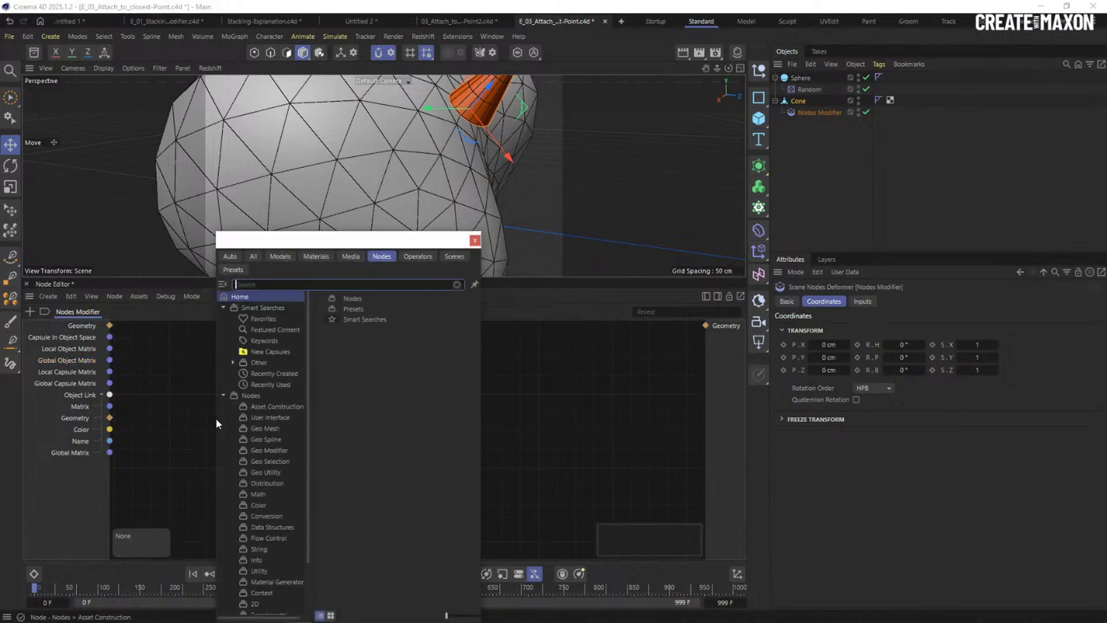
pyautogui.write('clo')
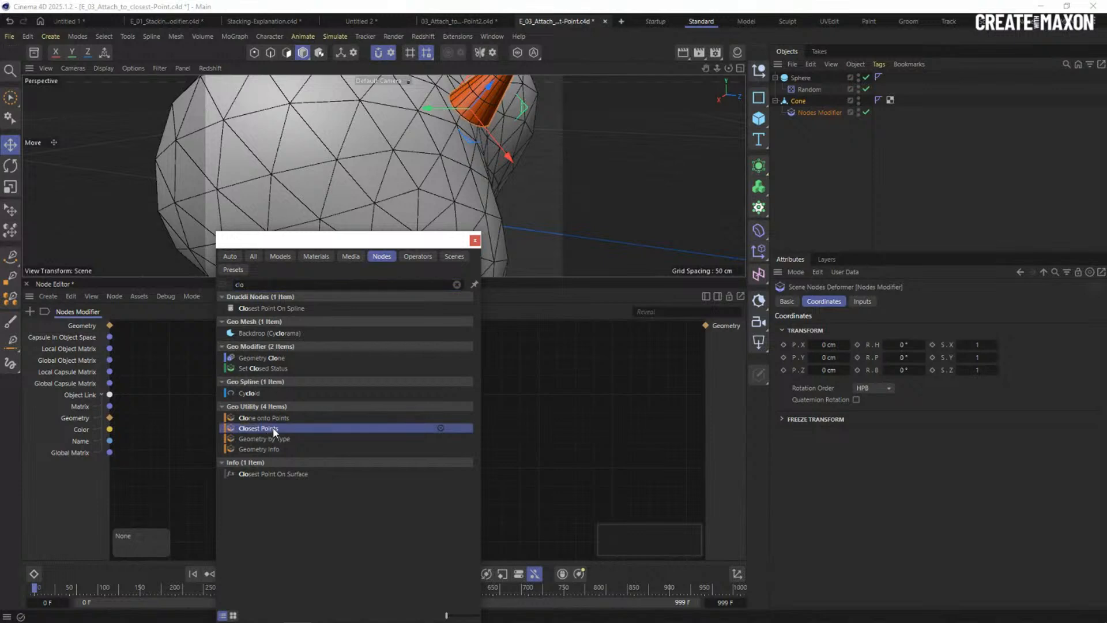
pyautogui.click(271, 429)
pyautogui.moveTo(248, 376); pyautogui.dragTo(233, 394)
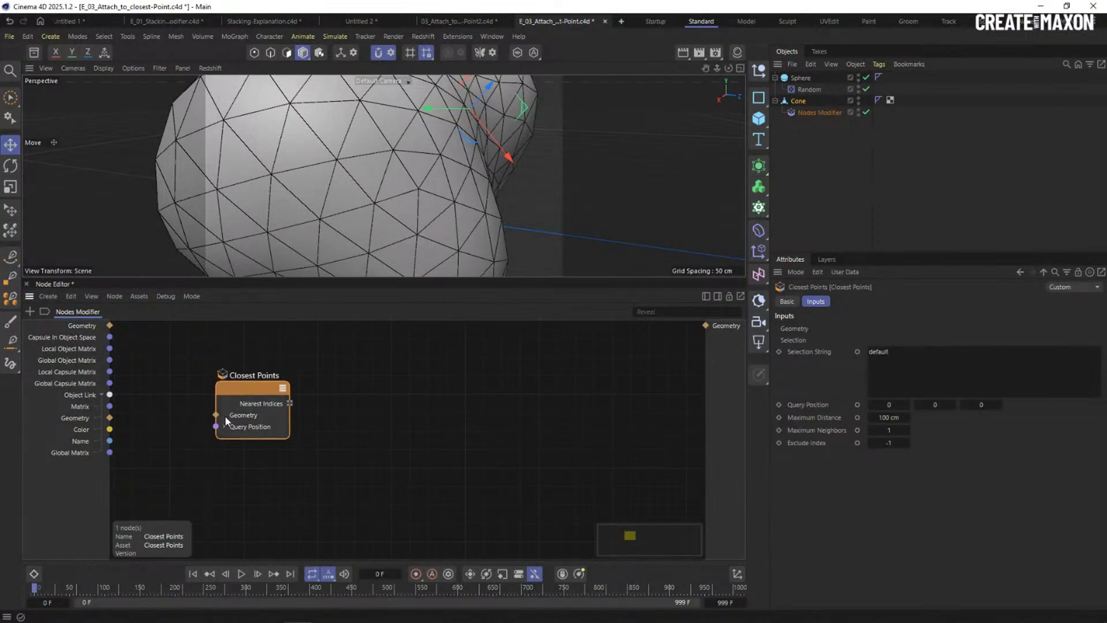
# Connect the Object Link's Geometry to the Closest Points node's Geometry and the Global Object Matrix to its Query Position.
pyautogui.moveTo(109, 418); pyautogui.dragTo(262, 423)
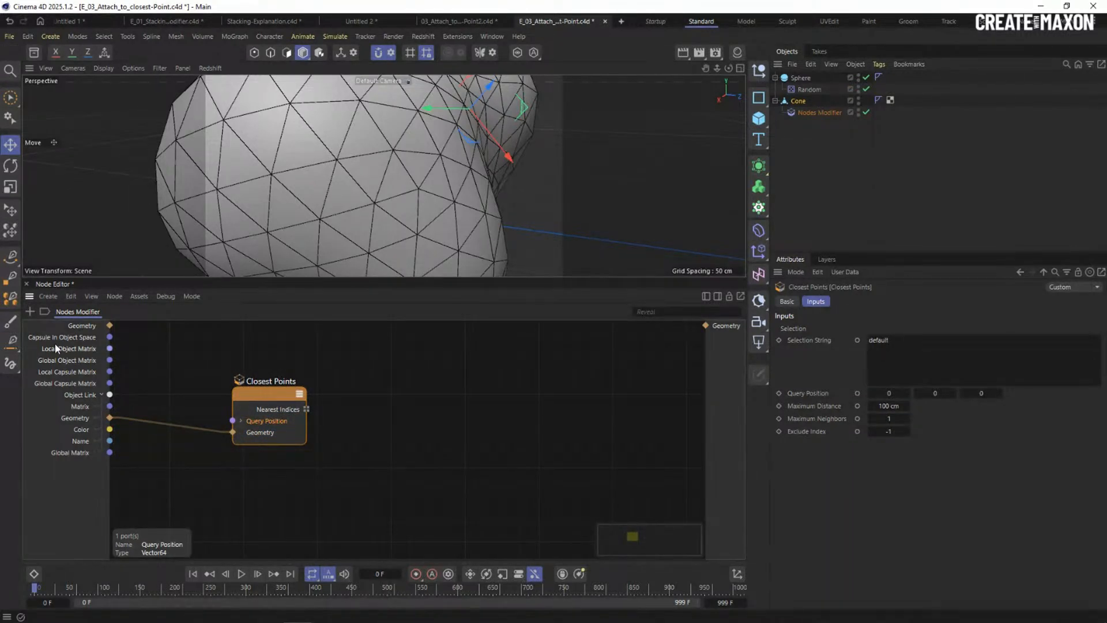
pyautogui.click(69, 360)
pyautogui.moveTo(114, 359); pyautogui.dragTo(233, 420)
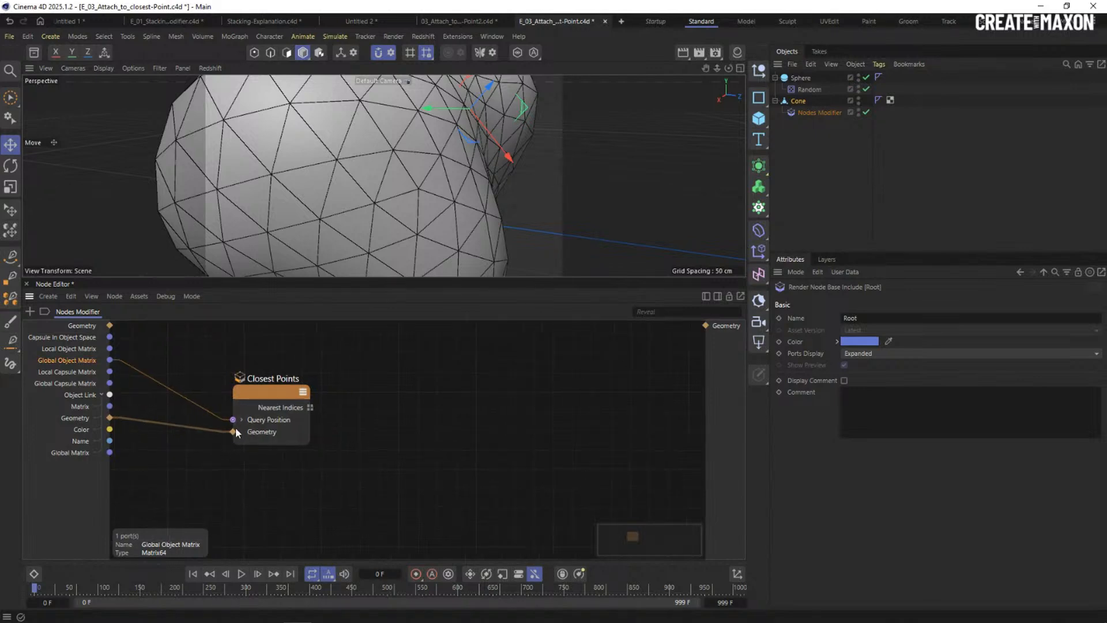
pyautogui.scroll(3, 231, 433)
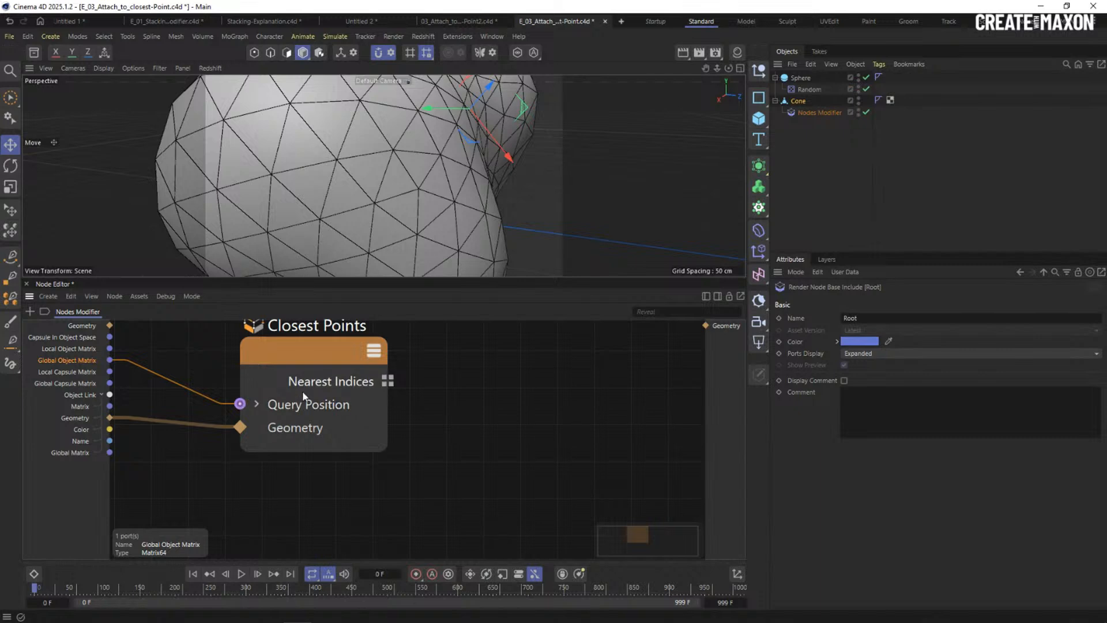
pyautogui.scroll(-3, 297, 388)
pyautogui.click(287, 410)
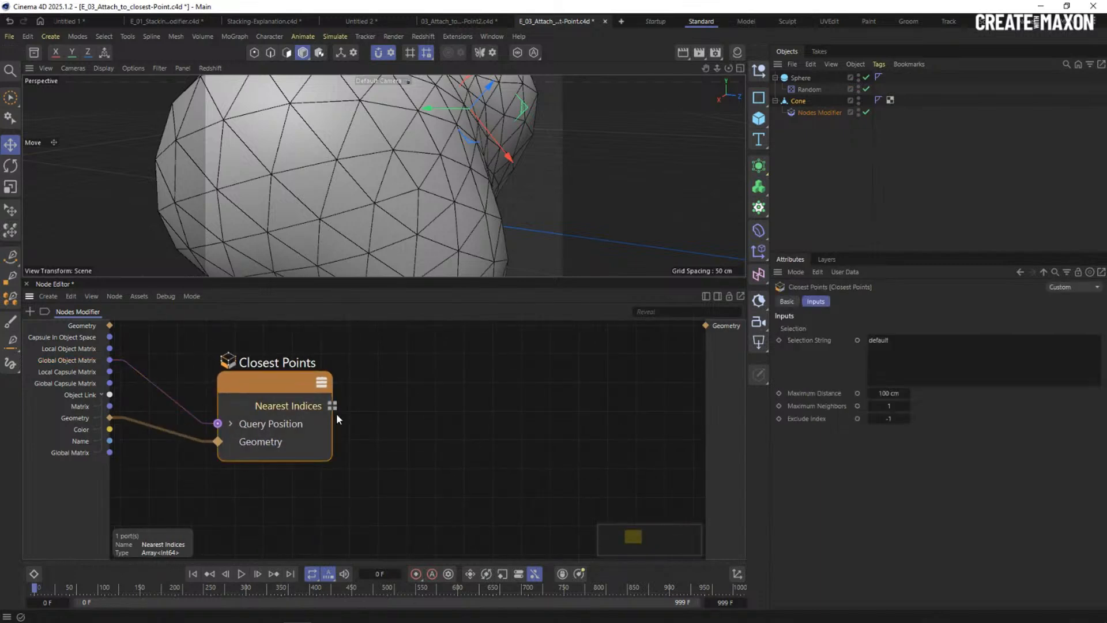
pyautogui.scroll(-2, 448, 405)
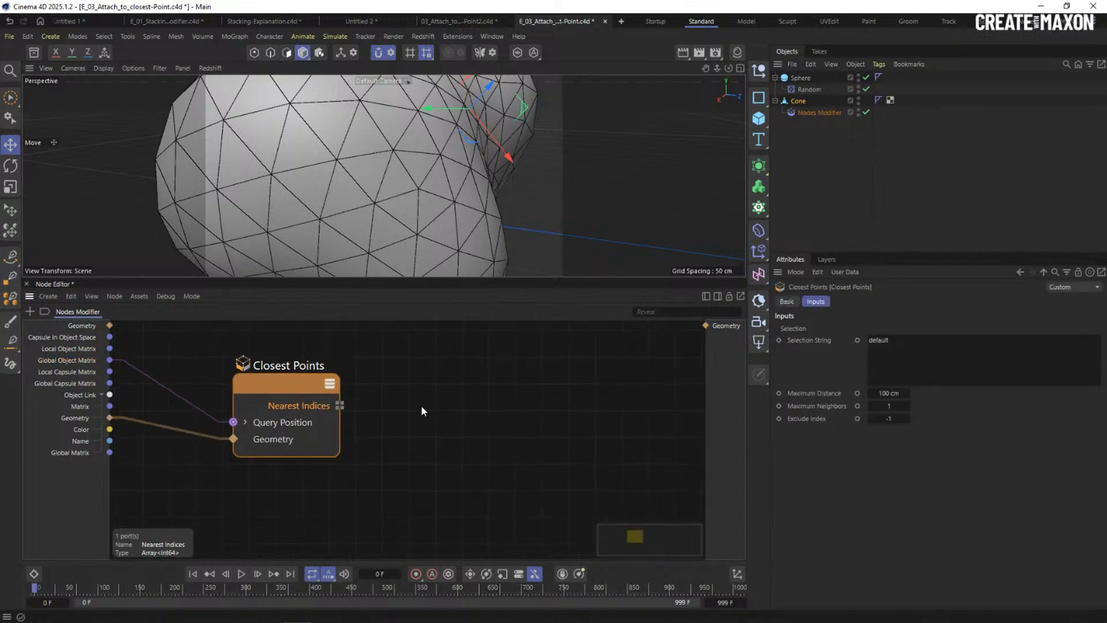
# Connect the modifier's own Geometry input straight to the Geometry output.
pyautogui.keyDown('alt'); pyautogui.moveTo(451, 151); pyautogui.dragTo(389, 200, button='middle'); pyautogui.keyUp('alt')
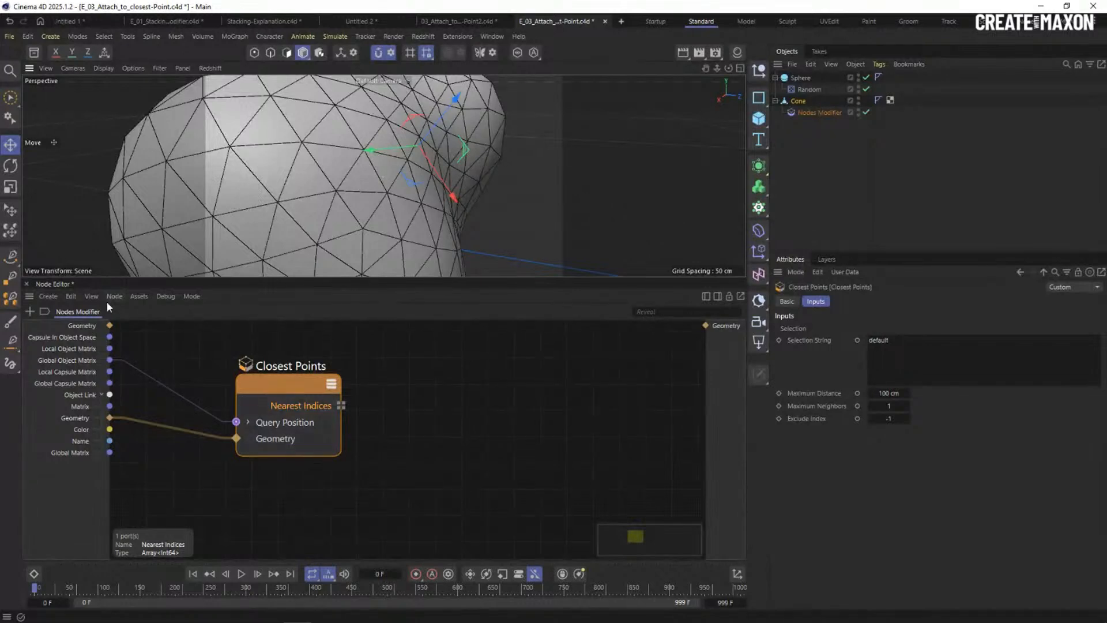
pyautogui.moveTo(110, 325); pyautogui.dragTo(715, 326)
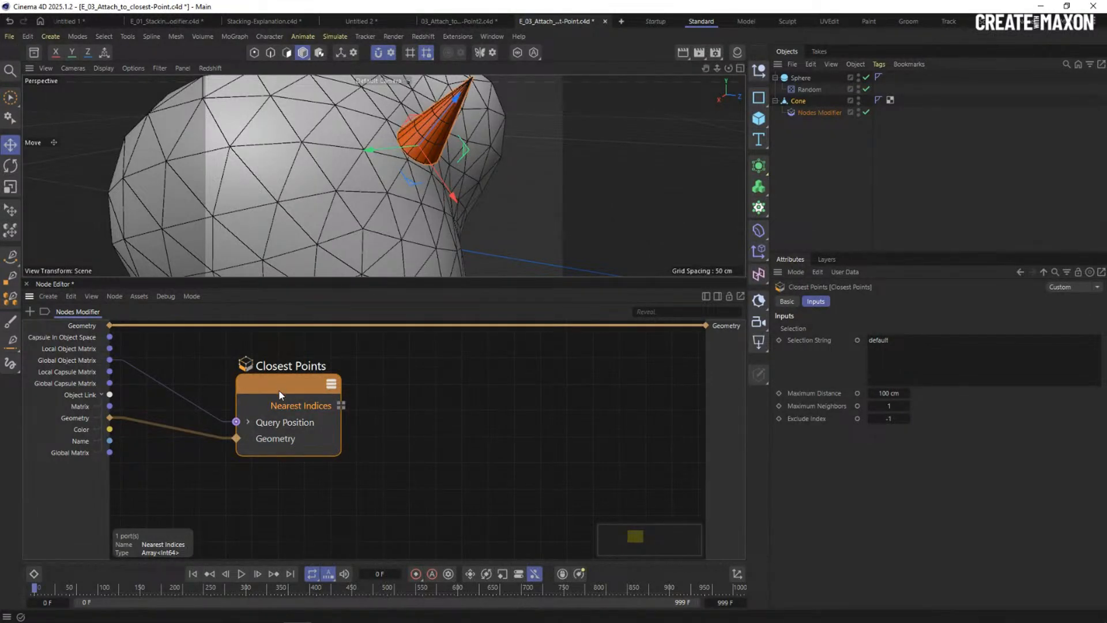
pyautogui.moveTo(279, 390); pyautogui.dragTo(264, 397)
pyautogui.doubleClick(426, 412)
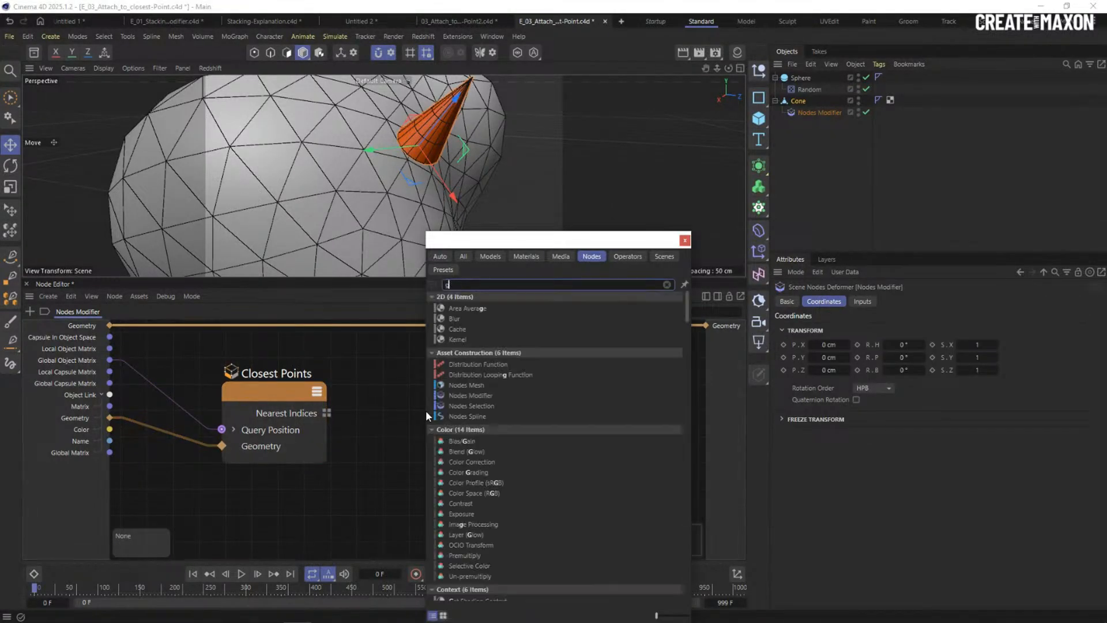
pyautogui.press('Escape')
# Set the Closest Points node's Maximum Distance to 9999 cm and its Selection String to "all".
pyautogui.click(260, 392)
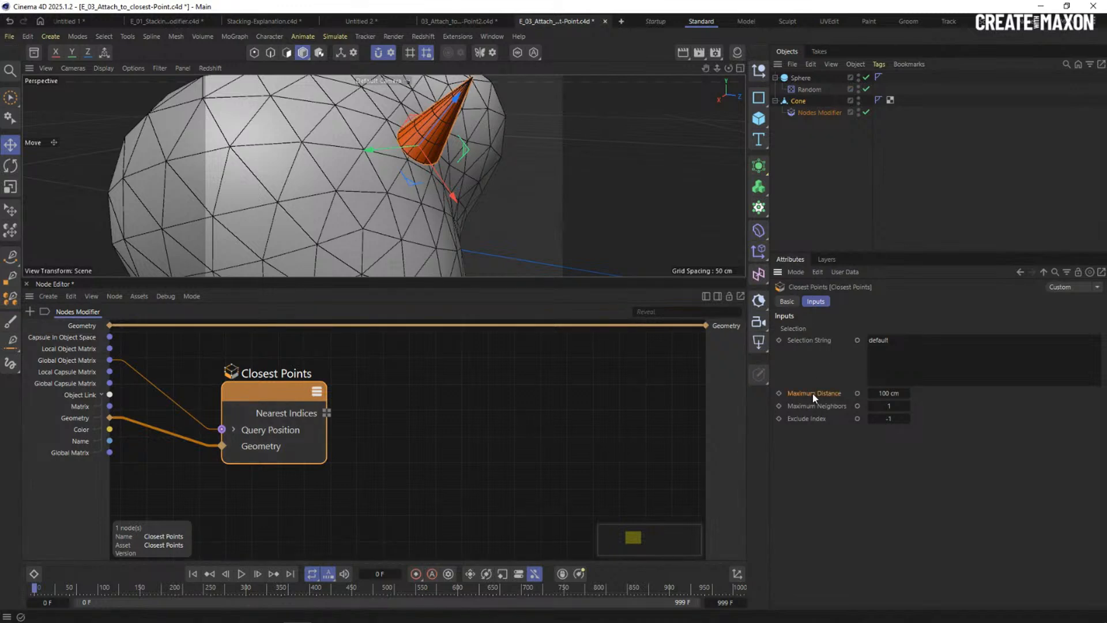
pyautogui.click(888, 392)
pyautogui.write('9999')
pyautogui.press('Return')
pyautogui.doubleClick(932, 339)
pyautogui.write('all')
# Add a Get Element node and connect the Closest Points node's Nearest Indices to its Array input.
pyautogui.moveTo(267, 396); pyautogui.dragTo(259, 403)
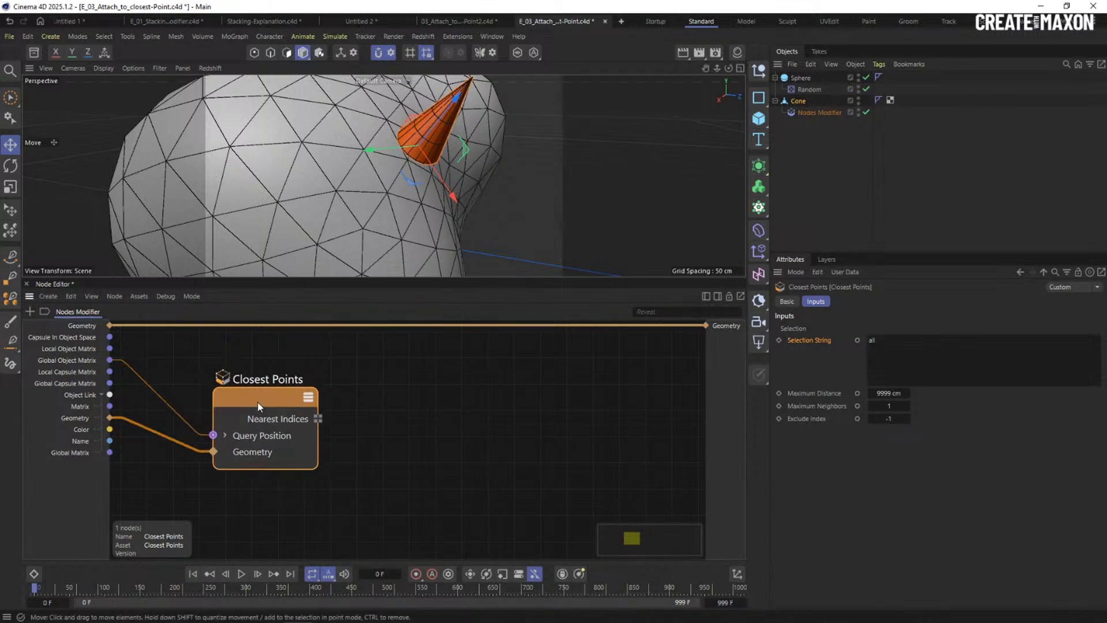
pyautogui.doubleClick(370, 428)
pyautogui.write('get')
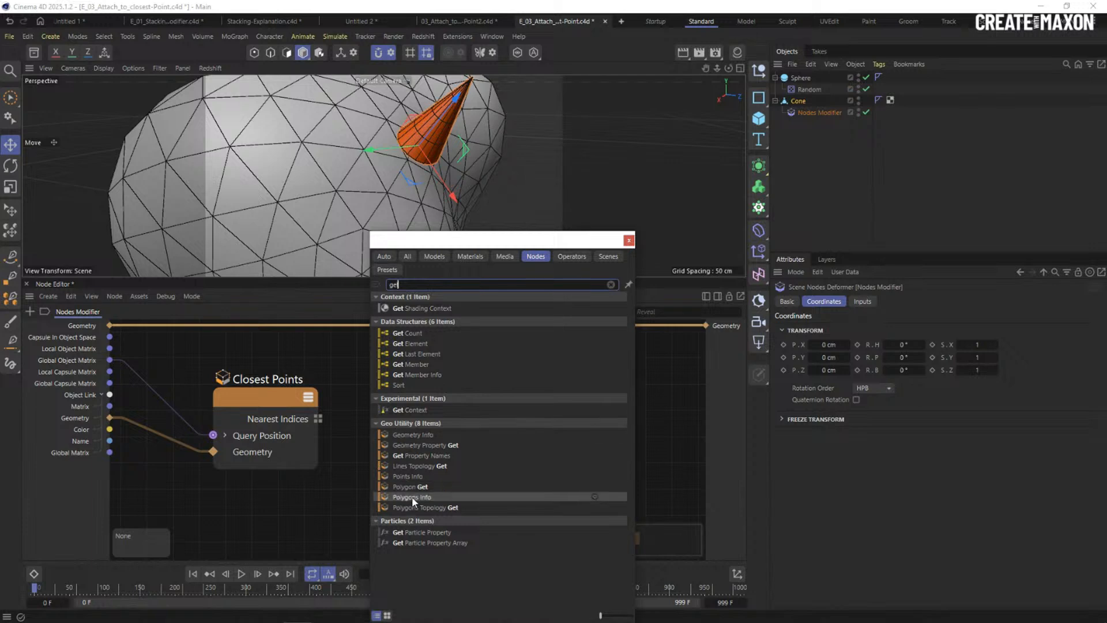
pyautogui.doubleClick(423, 342)
pyautogui.moveTo(318, 418); pyautogui.dragTo(355, 441)
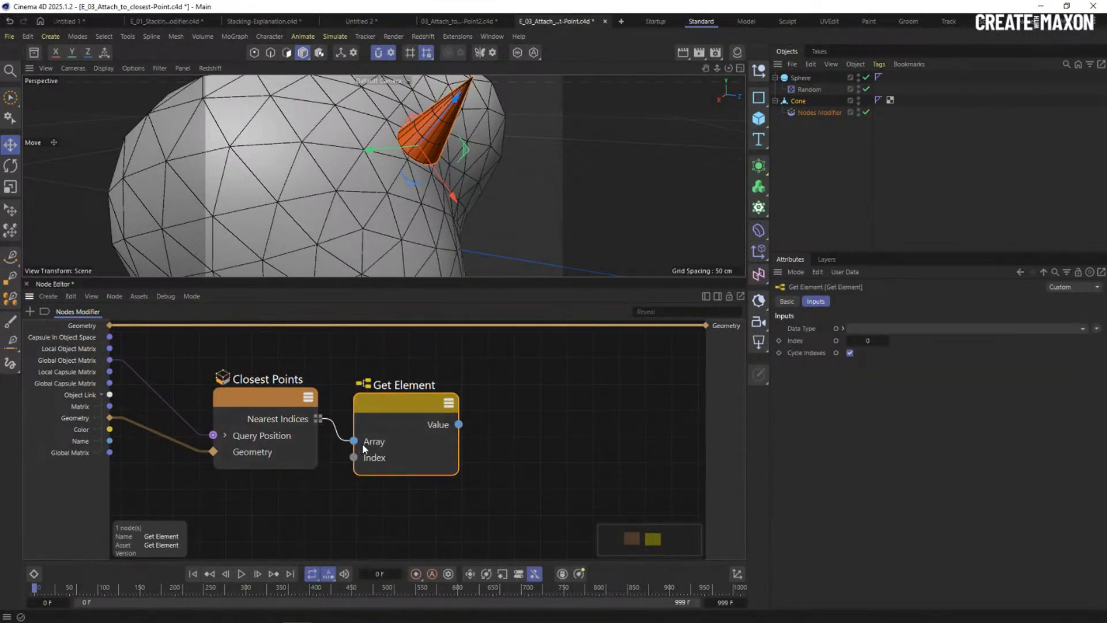
pyautogui.moveTo(390, 406); pyautogui.dragTo(373, 426)
pyautogui.scroll(-1, 458, 414)
pyautogui.moveTo(447, 417); pyautogui.dragTo(391, 427, button='middle')
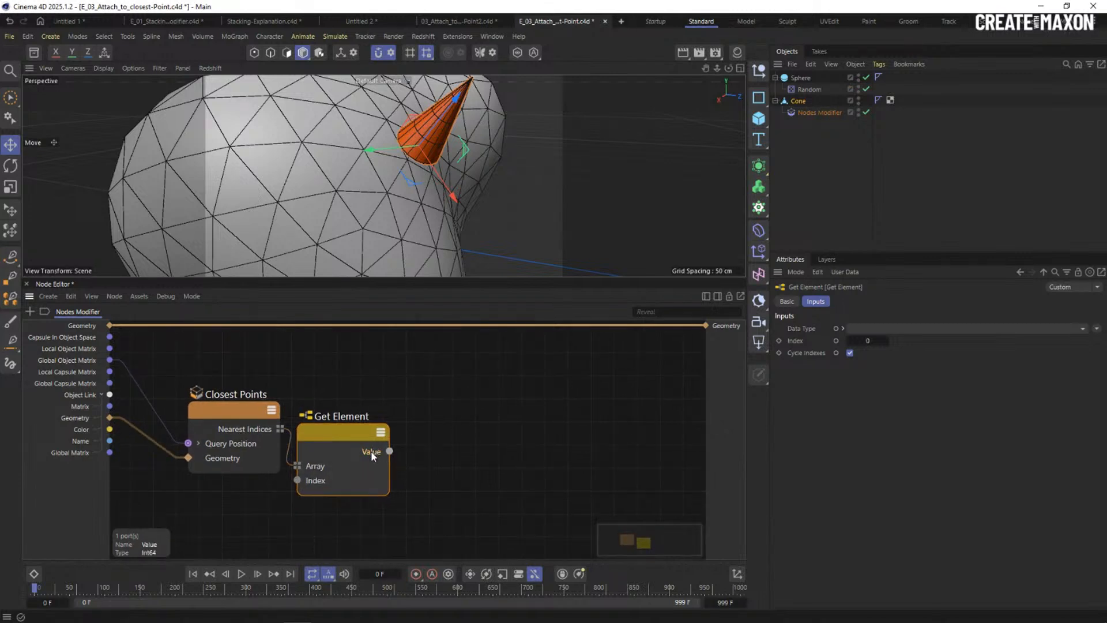
# Add a Text node, expose its Text Spline input, and connect Get Element's Value to it.
pyautogui.doubleClick(493, 383)
pyautogui.write('te')
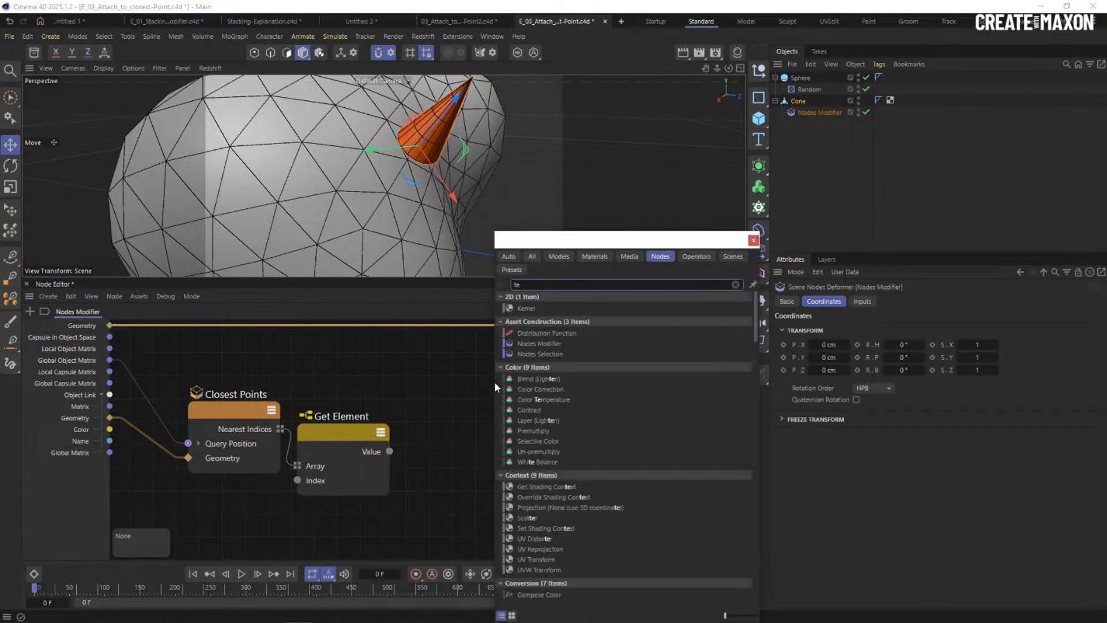
pyautogui.write('xt')
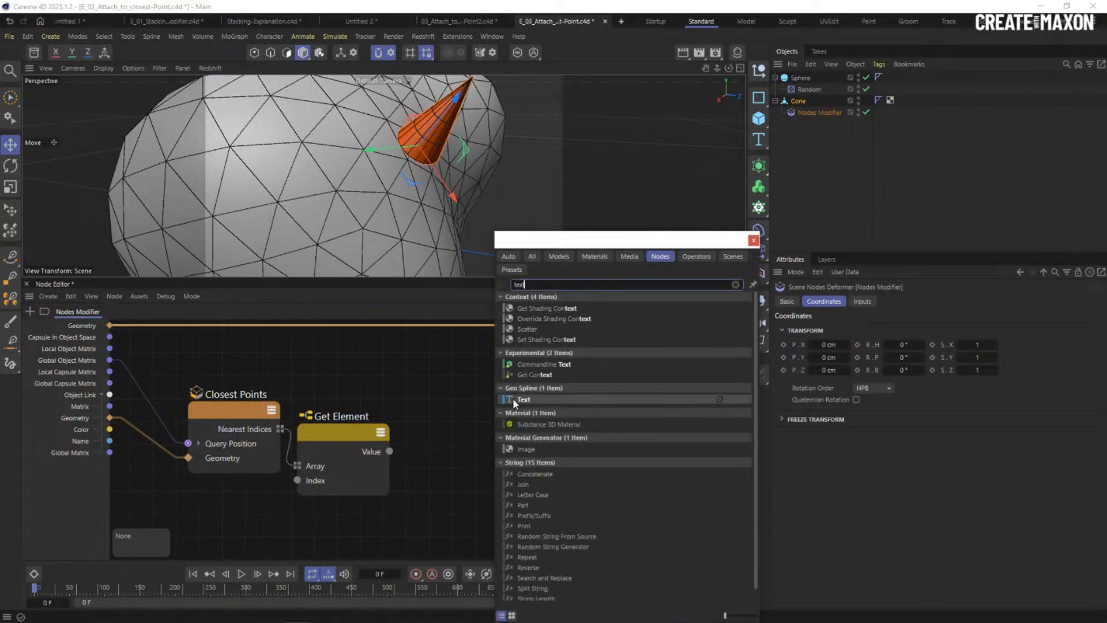
pyautogui.doubleClick(513, 397)
pyautogui.moveTo(478, 396); pyautogui.dragTo(486, 404)
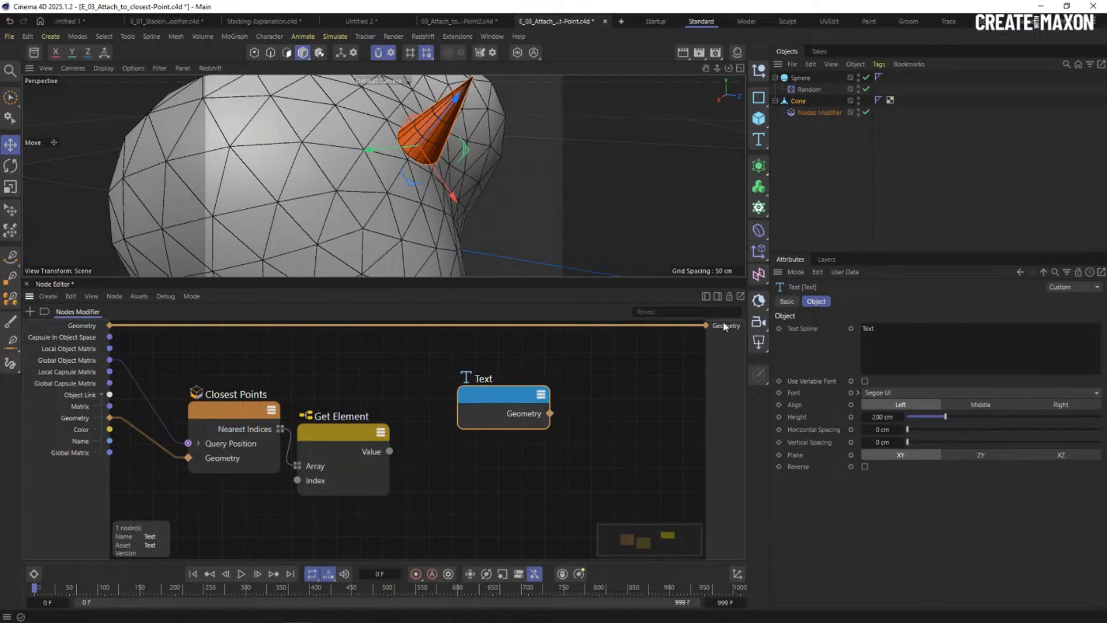
pyautogui.click(851, 328)
pyautogui.moveTo(391, 451); pyautogui.dragTo(458, 427)
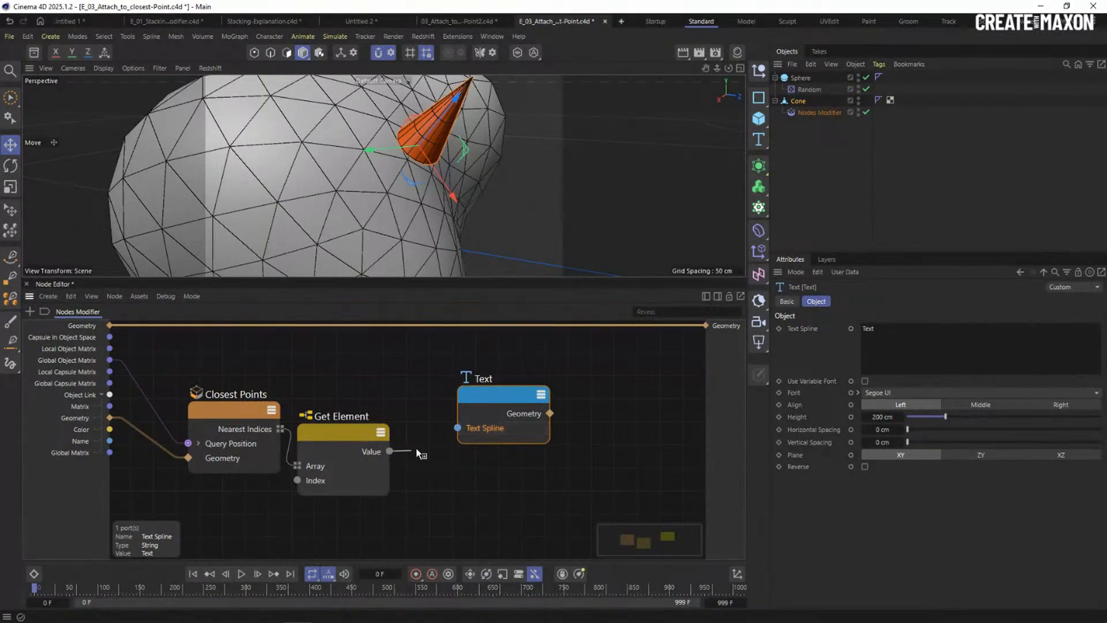
# Connect the Text node's Geometry output to the modifier's Geometry output and move the Text node farther from Get Element.
pyautogui.moveTo(558, 413); pyautogui.dragTo(707, 326)
pyautogui.moveTo(494, 398); pyautogui.dragTo(549, 396)
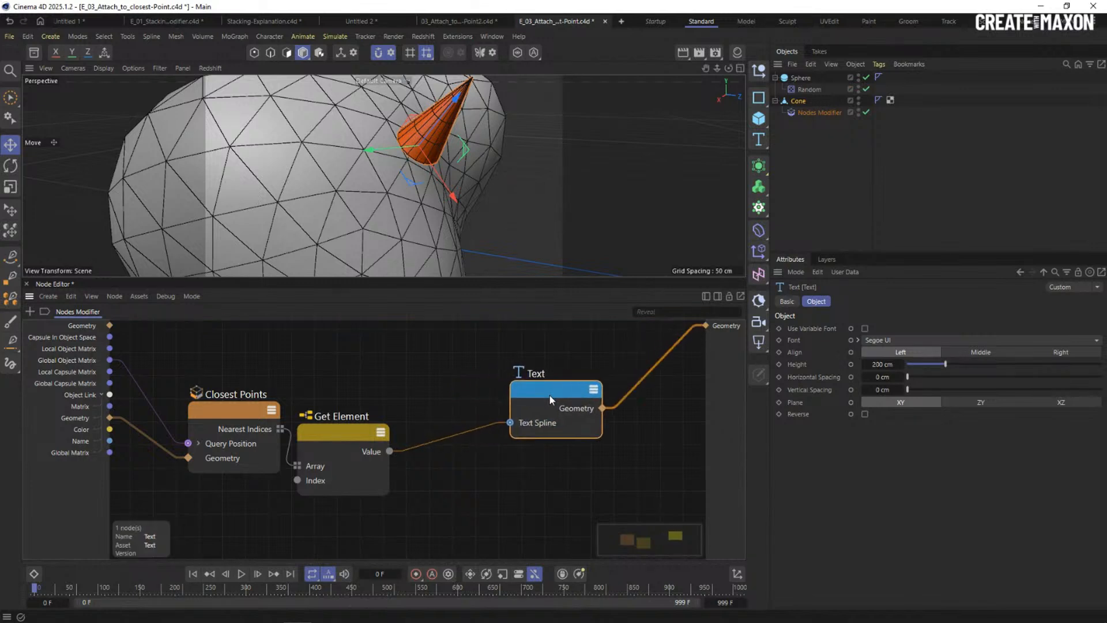
# Attach a Data Inspector to Get Element's Value output and place its read-out above the connection wire.
pyautogui.click(373, 454)
pyautogui.scroll(2, 375, 452)
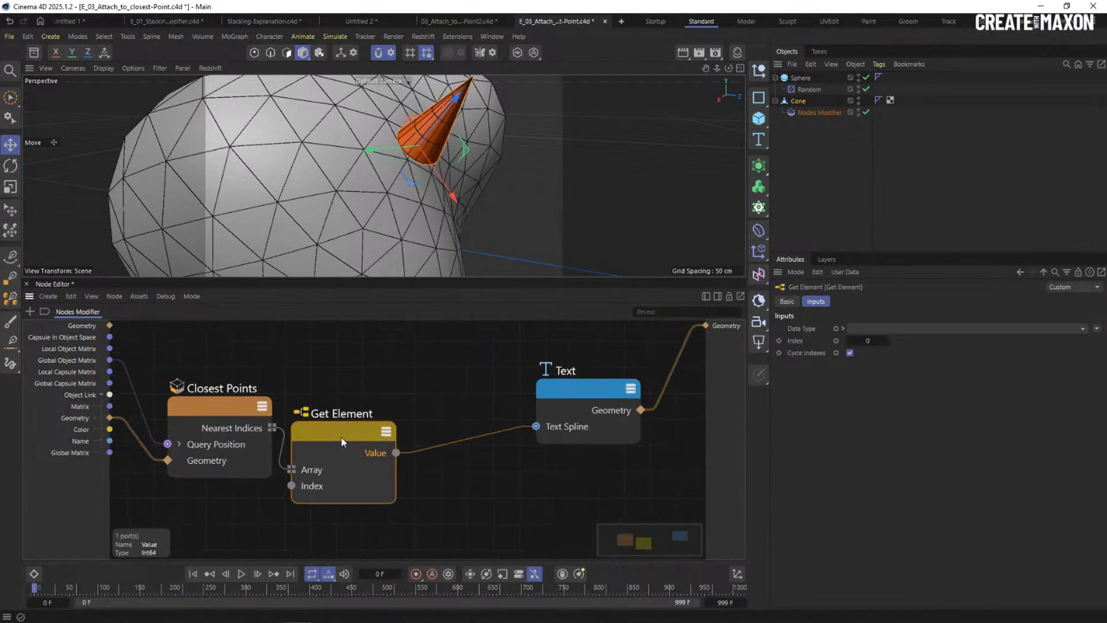
pyautogui.rightClick(382, 445)
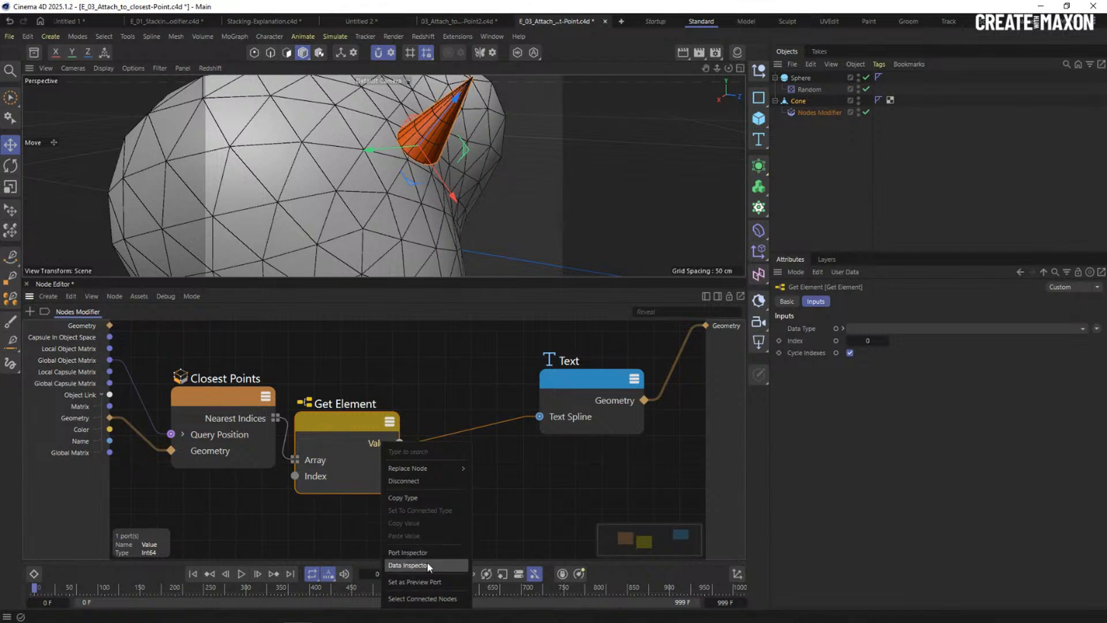
pyautogui.click(414, 552)
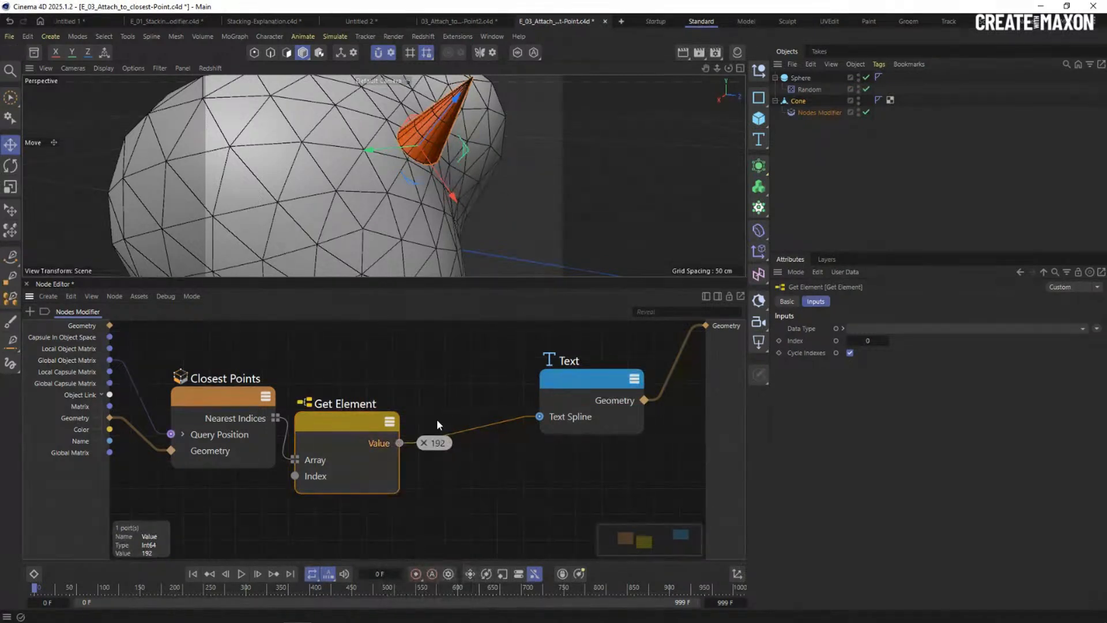
pyautogui.moveTo(437, 447); pyautogui.dragTo(444, 395)
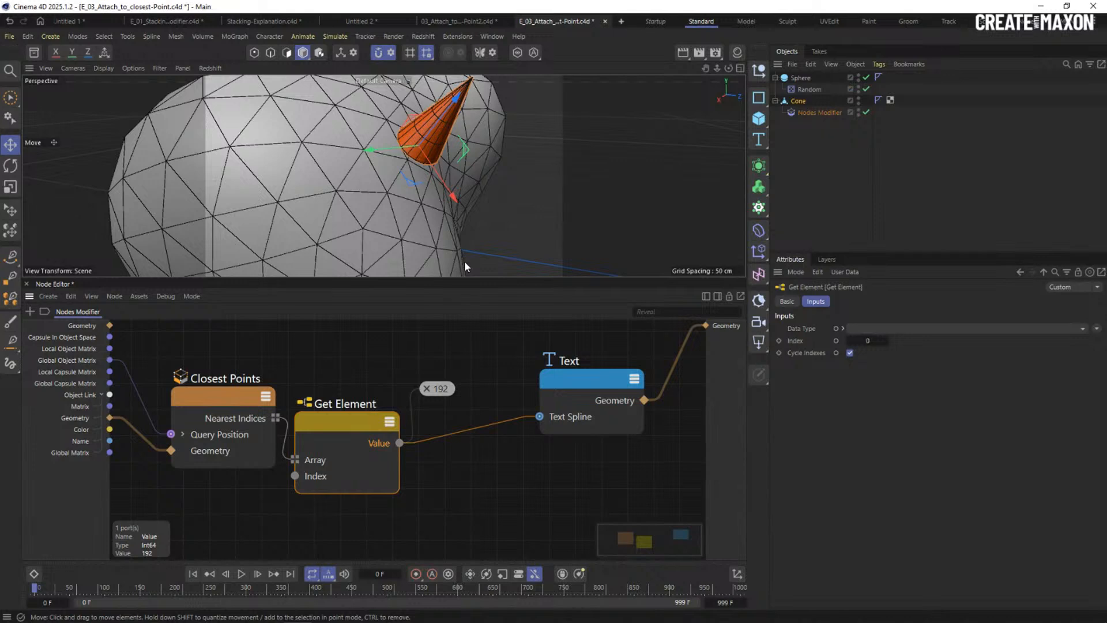
# Switch the Sphere to Points mode and display its point indices to check which point lies nearest the Cone.
pyautogui.keyDown('alt'); pyautogui.moveTo(363, 184); pyautogui.dragTo(401, 164); pyautogui.keyUp('alt')
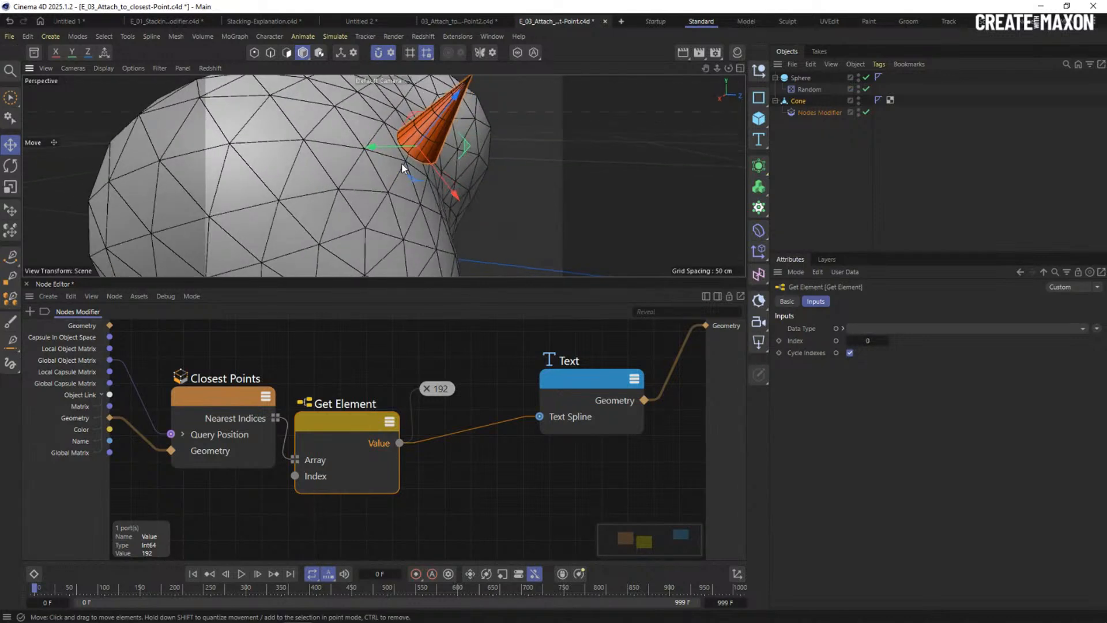
pyautogui.keyDown('alt'); pyautogui.moveTo(404, 165); pyautogui.dragTo(414, 155, button='right'); pyautogui.keyUp('alt')
pyautogui.keyDown('alt'); pyautogui.moveTo(403, 168); pyautogui.dragTo(383, 176); pyautogui.keyUp('alt')
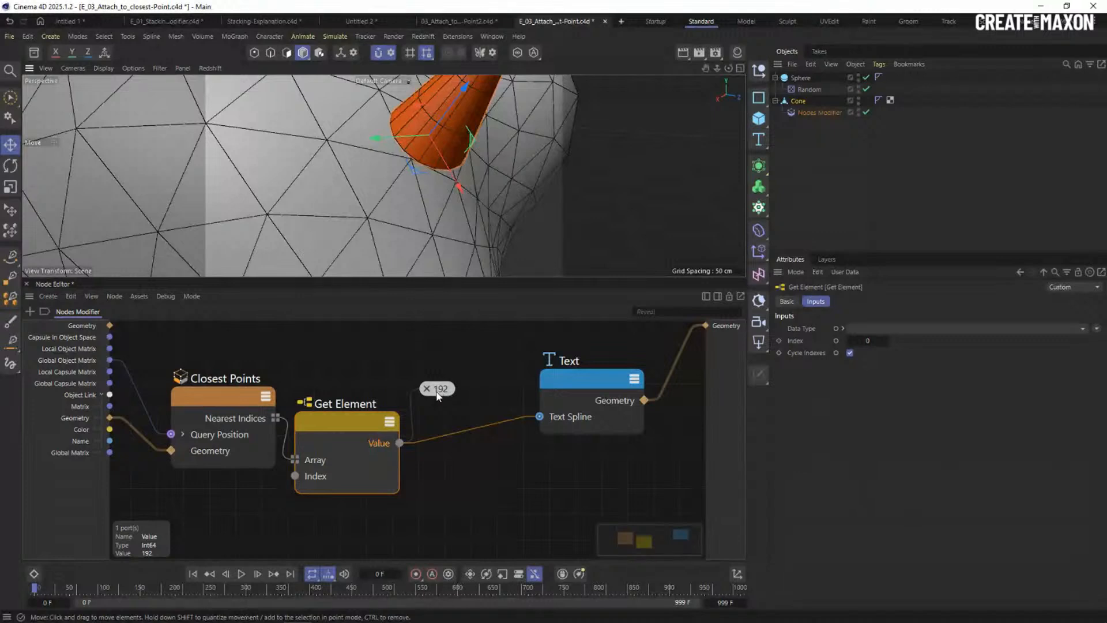
pyautogui.click(784, 78)
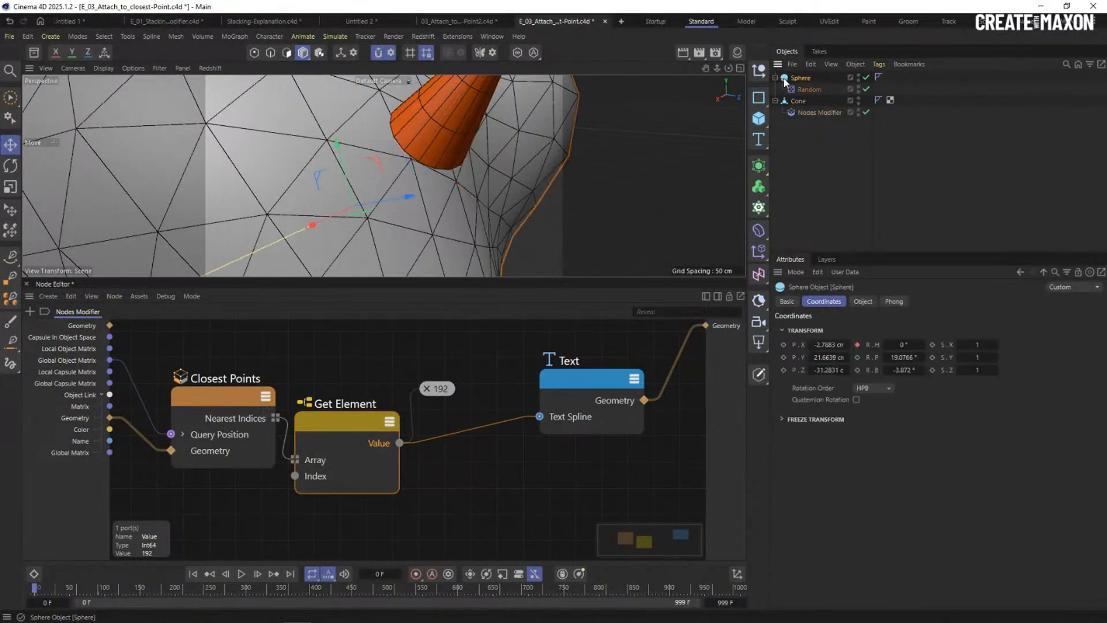
pyautogui.click(254, 53)
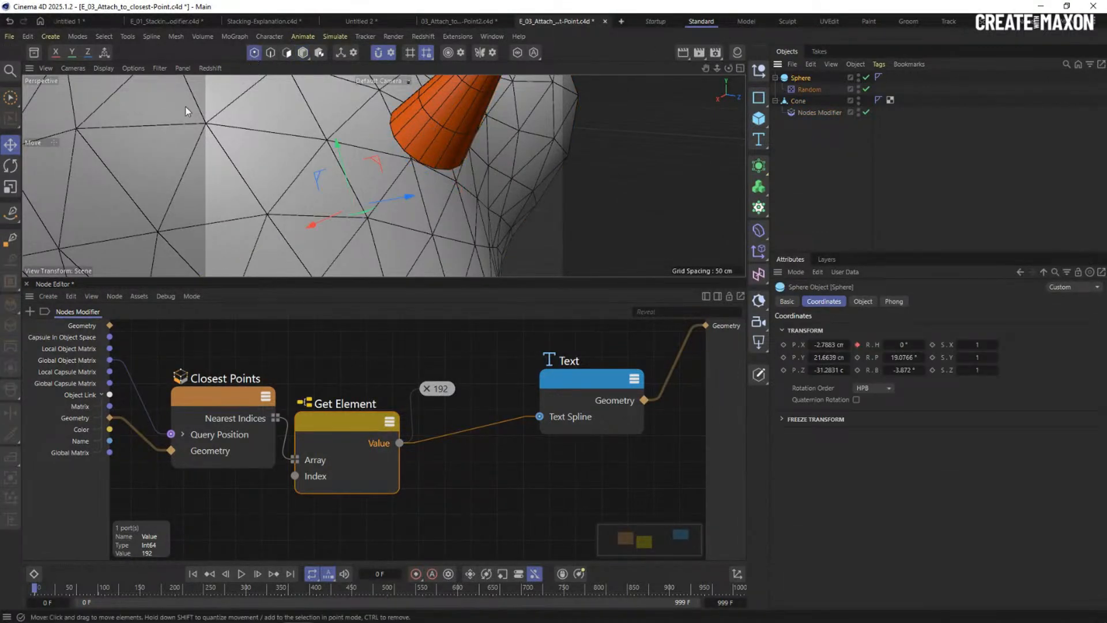
pyautogui.click(108, 69)
pyautogui.moveTo(135, 66)
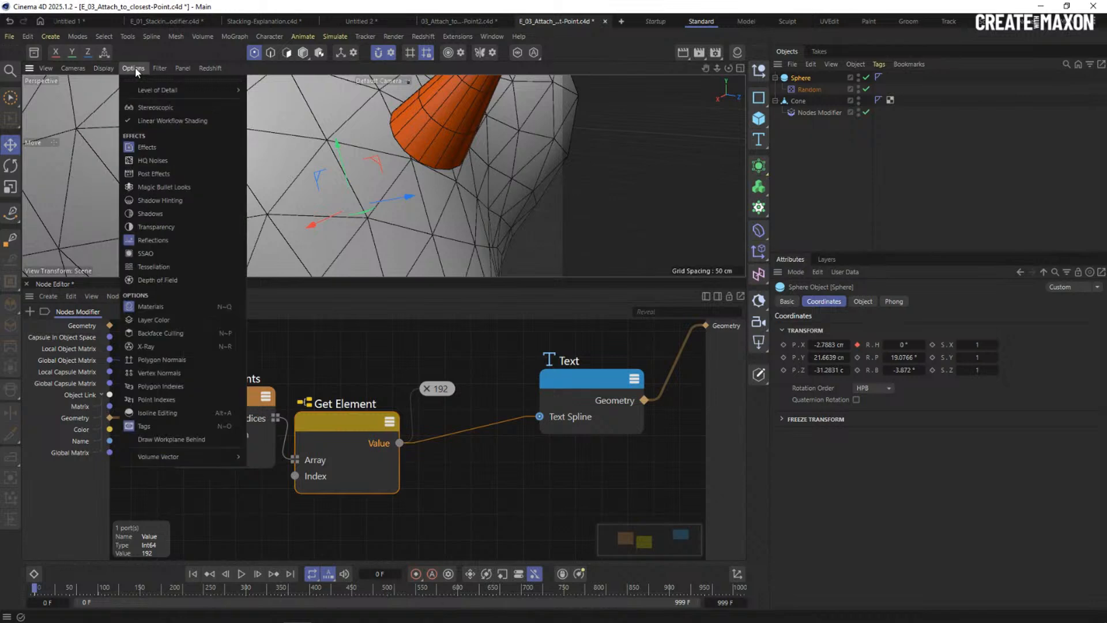
pyautogui.click(156, 398)
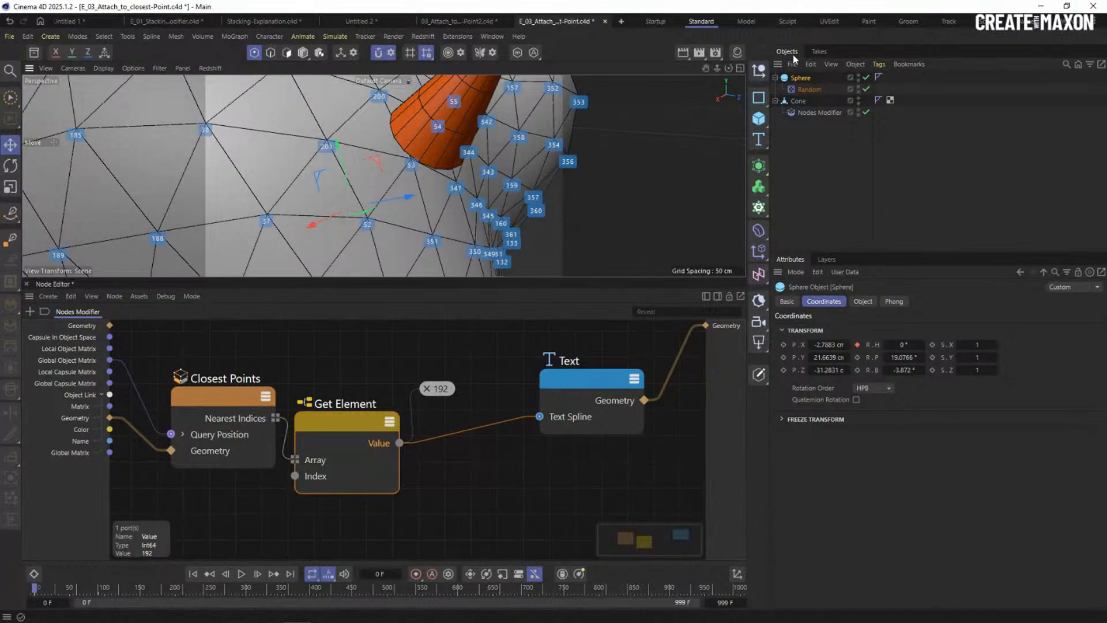
pyautogui.moveTo(405, 185)
pyautogui.keyDown('alt'); pyautogui.mouseDown()
pyautogui.moveTo(433, 154)
pyautogui.moveTo(414, 171)
pyautogui.mouseUp(); pyautogui.keyUp('alt')
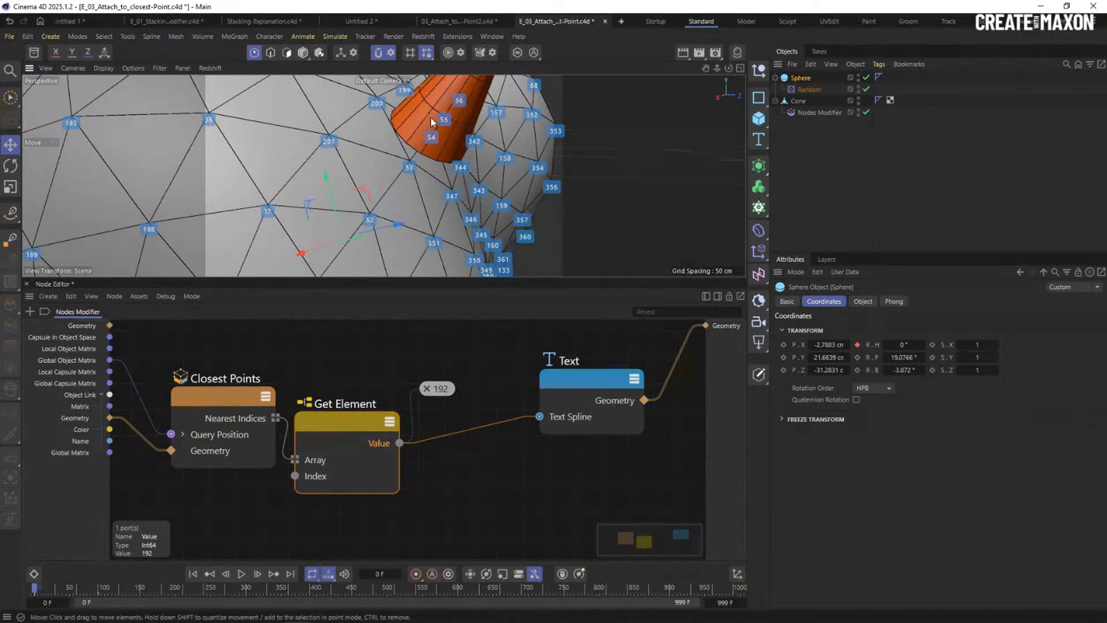
pyautogui.scroll(-5, 365, 143)
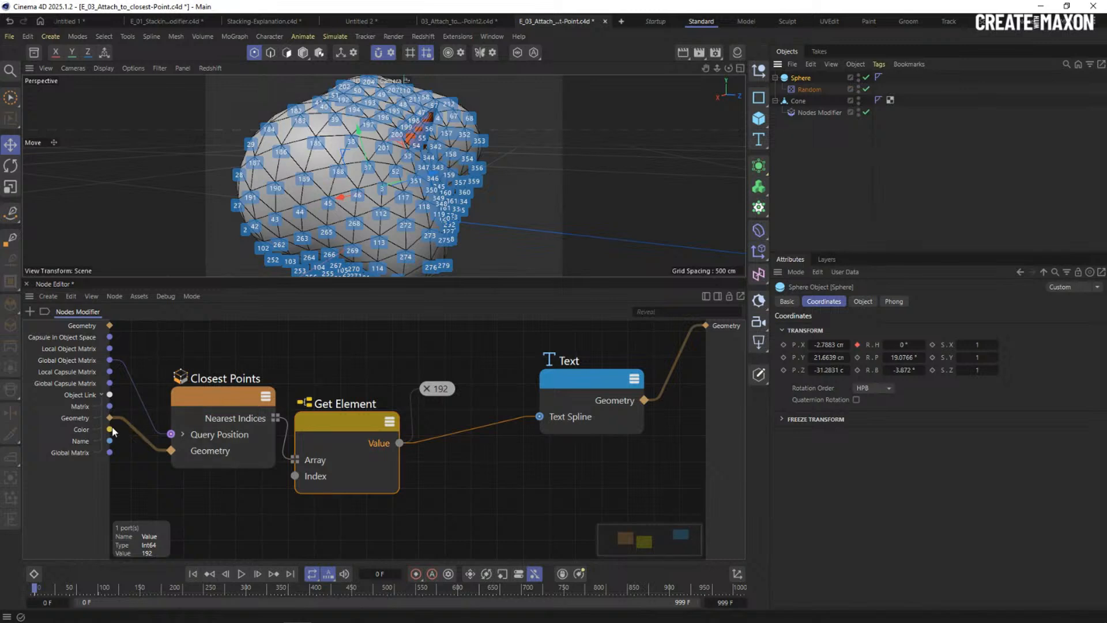
# Examine the modifier's Geometry and Global Matrix inputs and compare them with the Sphere's own position coordinates.
pyautogui.click(79, 422)
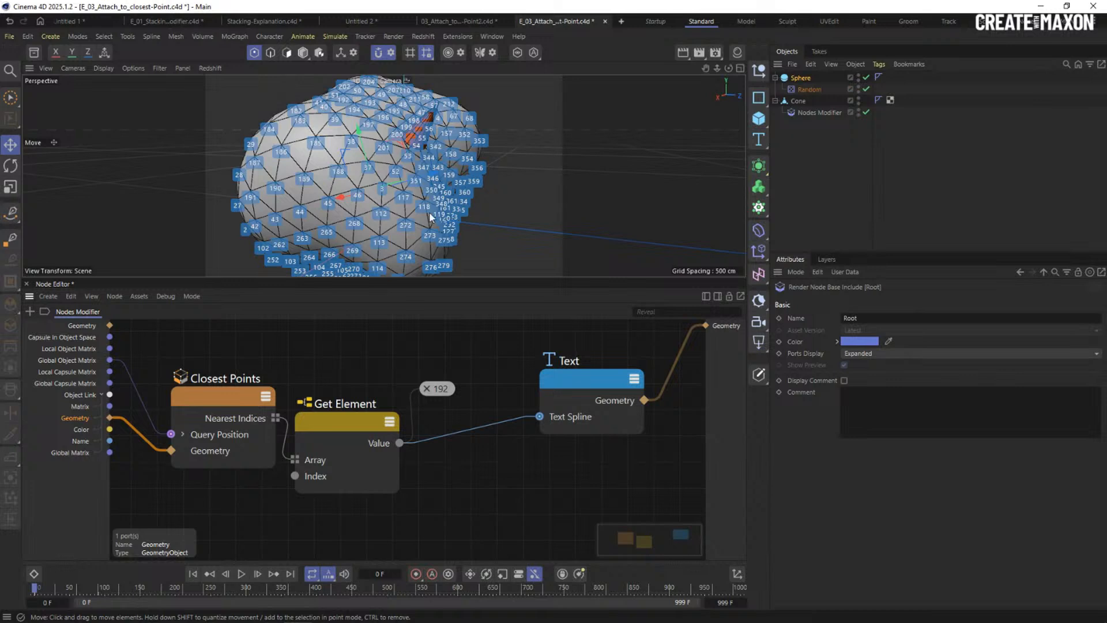
pyautogui.click(799, 77)
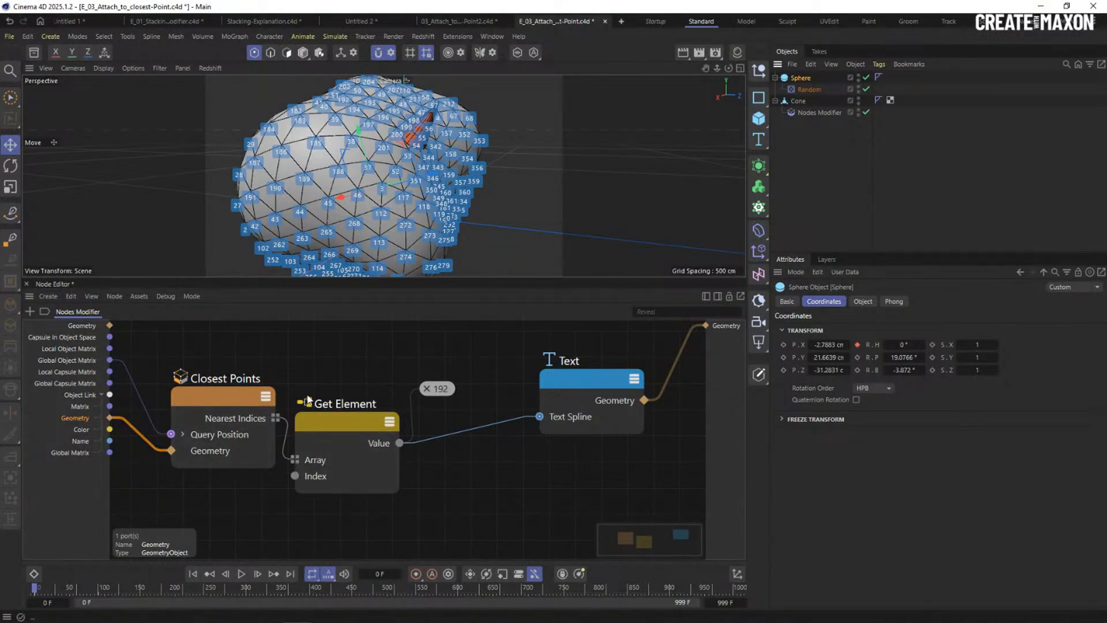
pyautogui.moveTo(322, 367); pyautogui.dragTo(370, 351, button='middle')
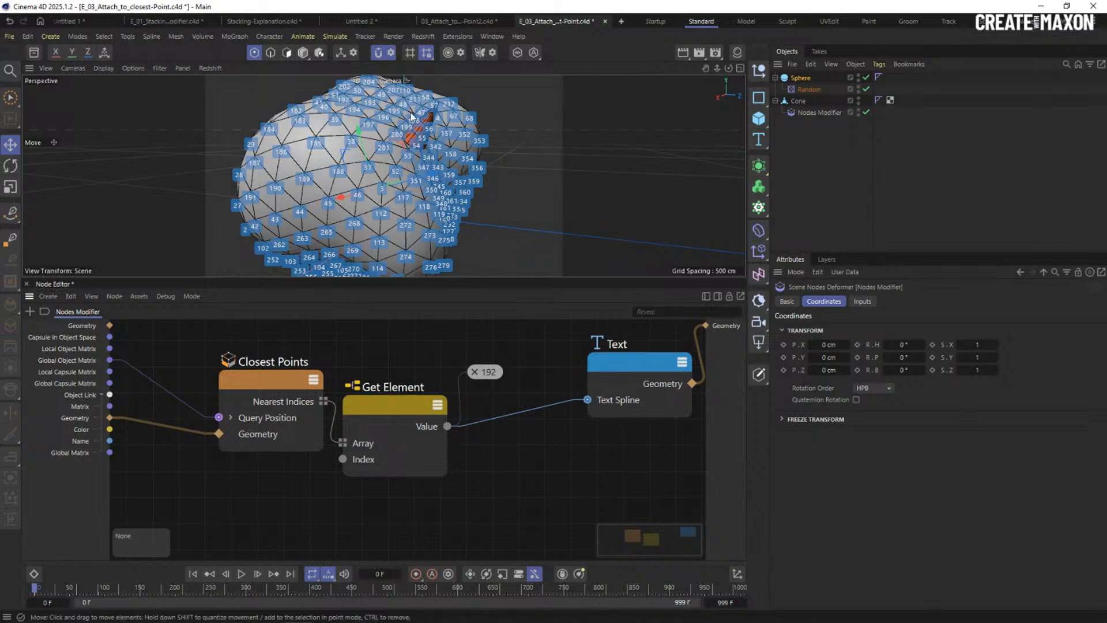
pyautogui.scroll(-3, 438, 406)
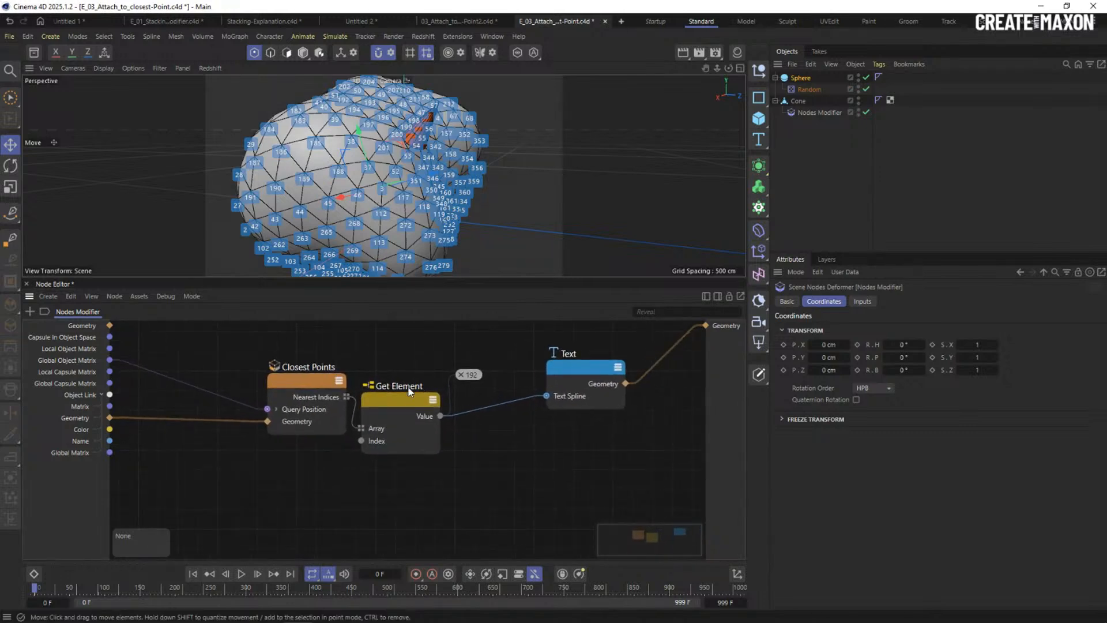
pyautogui.click(82, 453)
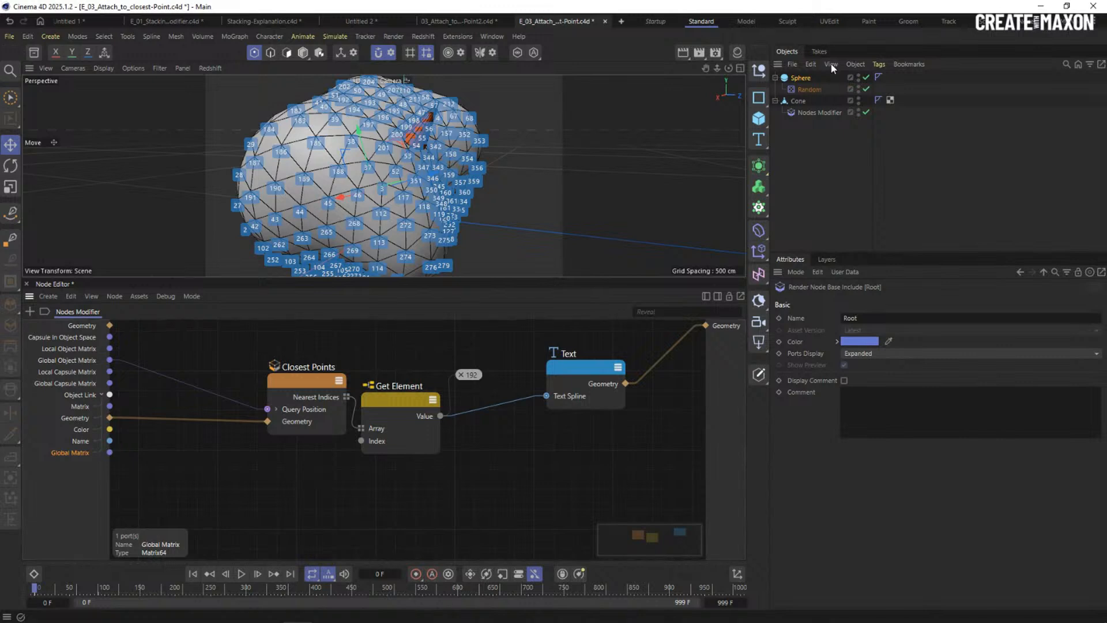
pyautogui.click(800, 77)
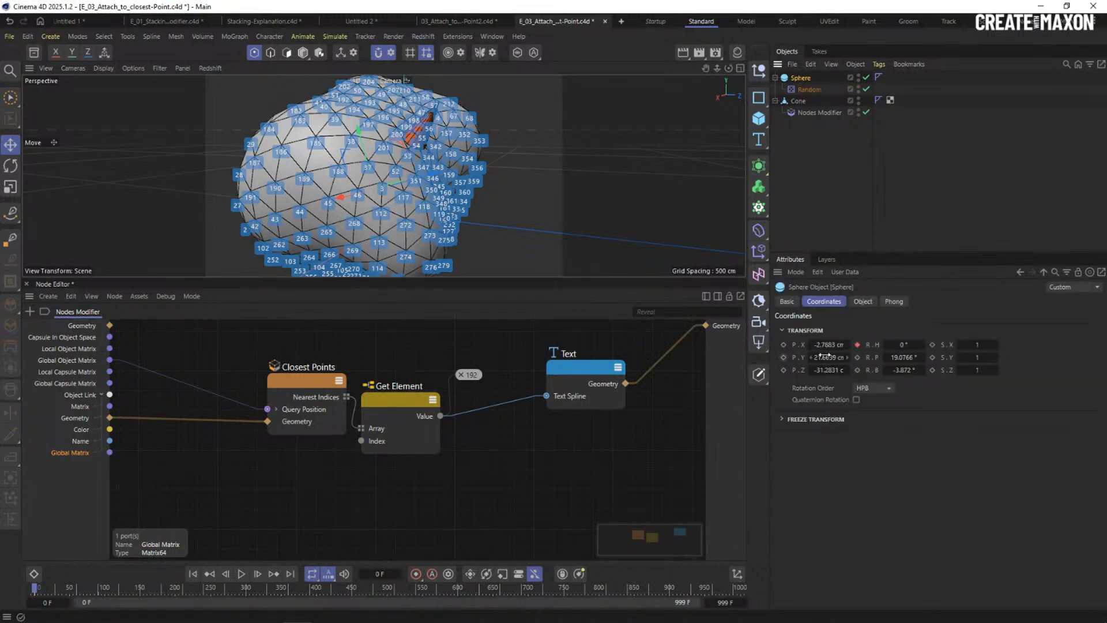
# Insert a Transform Geometry node between the Sphere's Geometry input and Closest Points, and drive its Transform with Global Matrix.
pyautogui.doubleClick(166, 450)
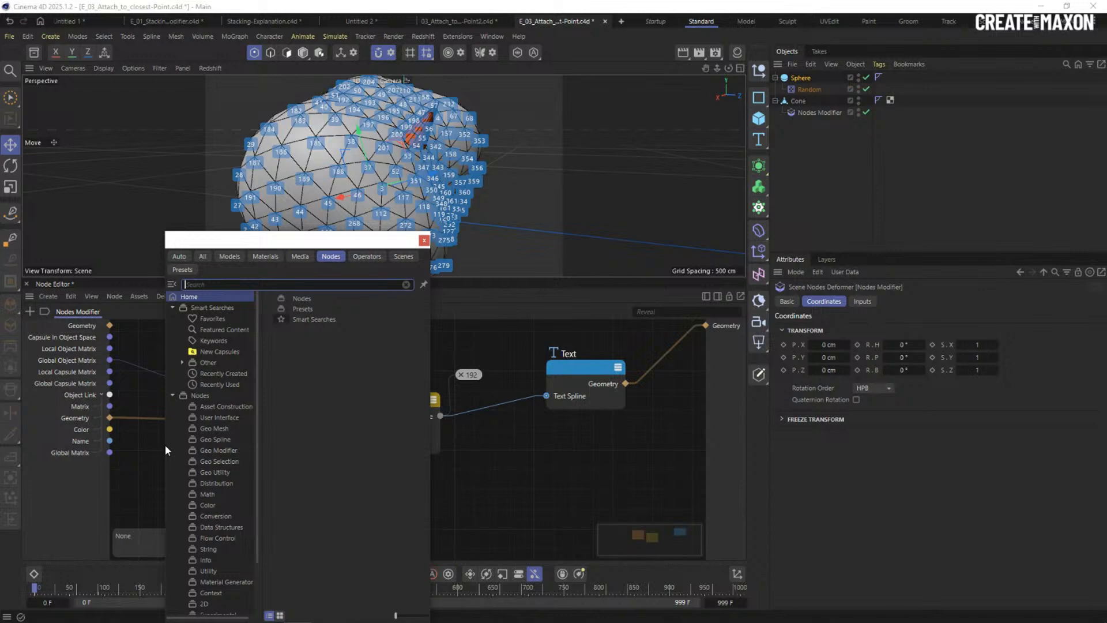
pyautogui.write('trans')
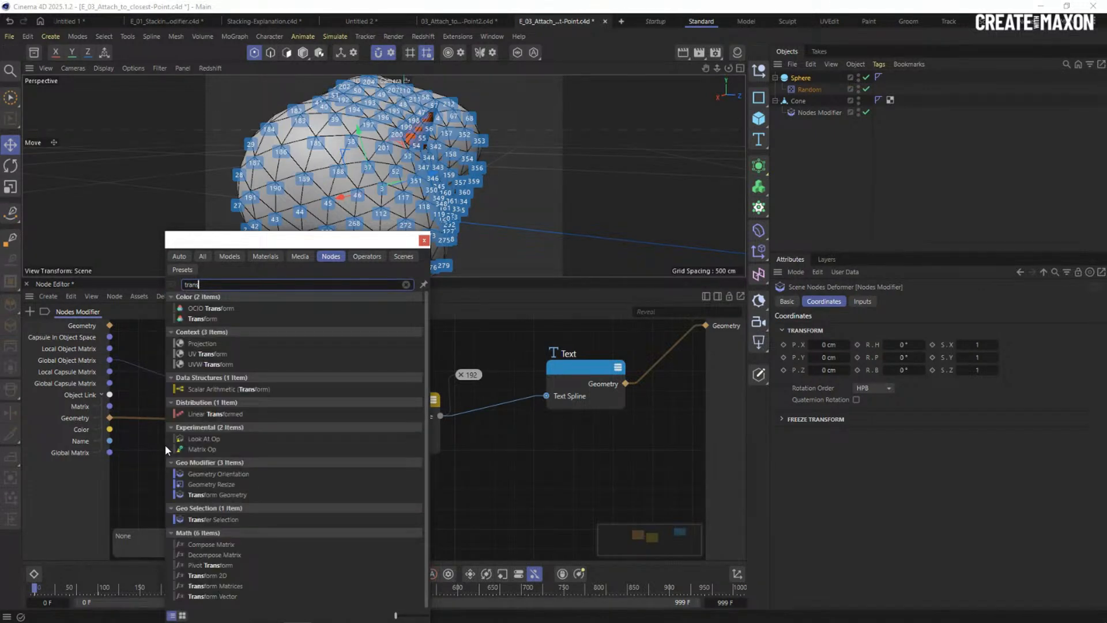
pyautogui.doubleClick(232, 494)
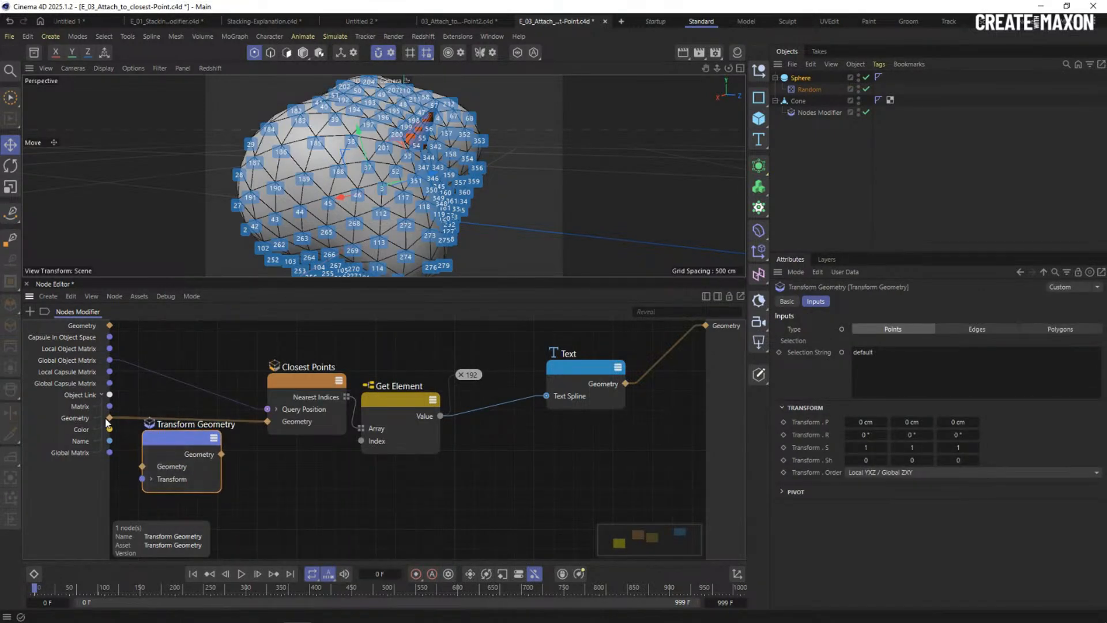
pyautogui.moveTo(108, 419); pyautogui.dragTo(141, 467)
pyautogui.moveTo(221, 454); pyautogui.dragTo(271, 419)
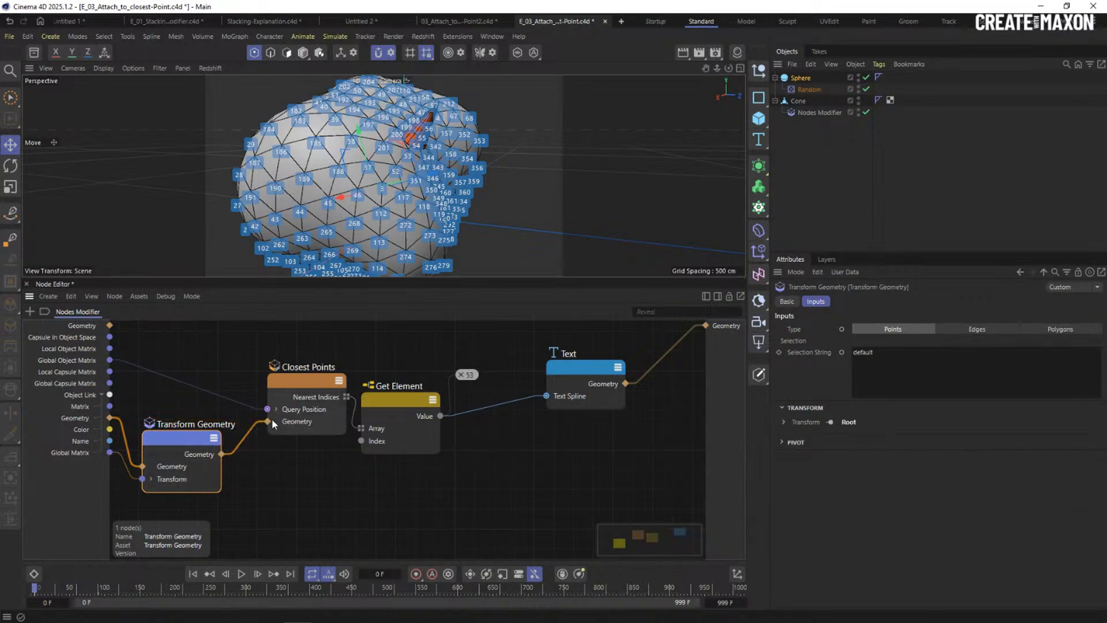
# Compare the inspected Get Element value with the point indices around the Cone on the Sphere's surface.
pyautogui.scroll(4, 464, 373)
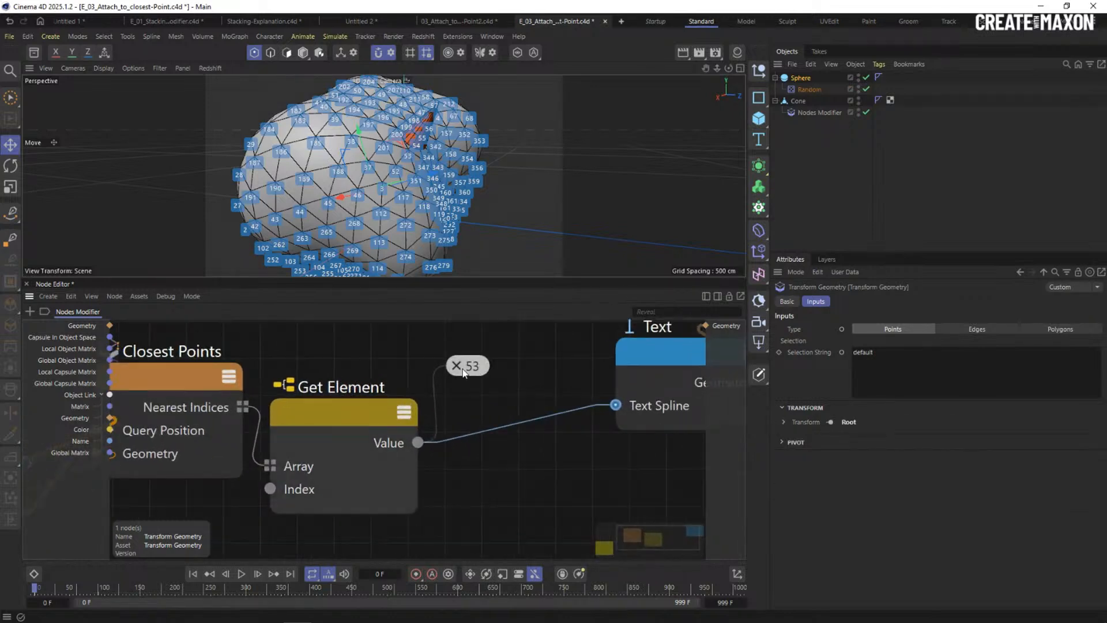
pyautogui.scroll(6, 415, 141)
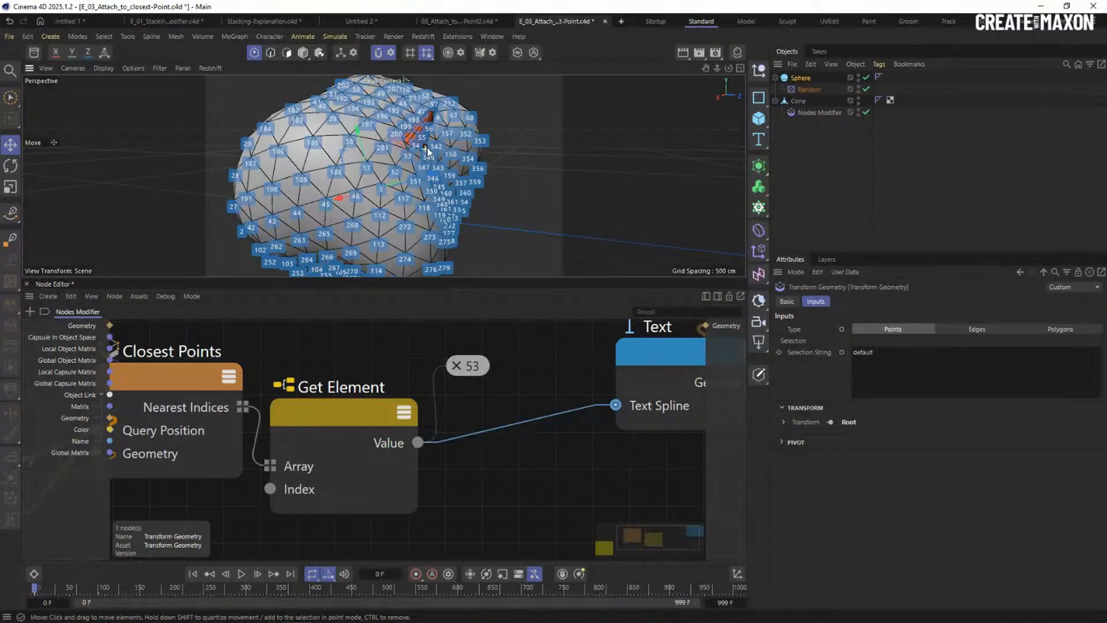
pyautogui.scroll(-5, 418, 188)
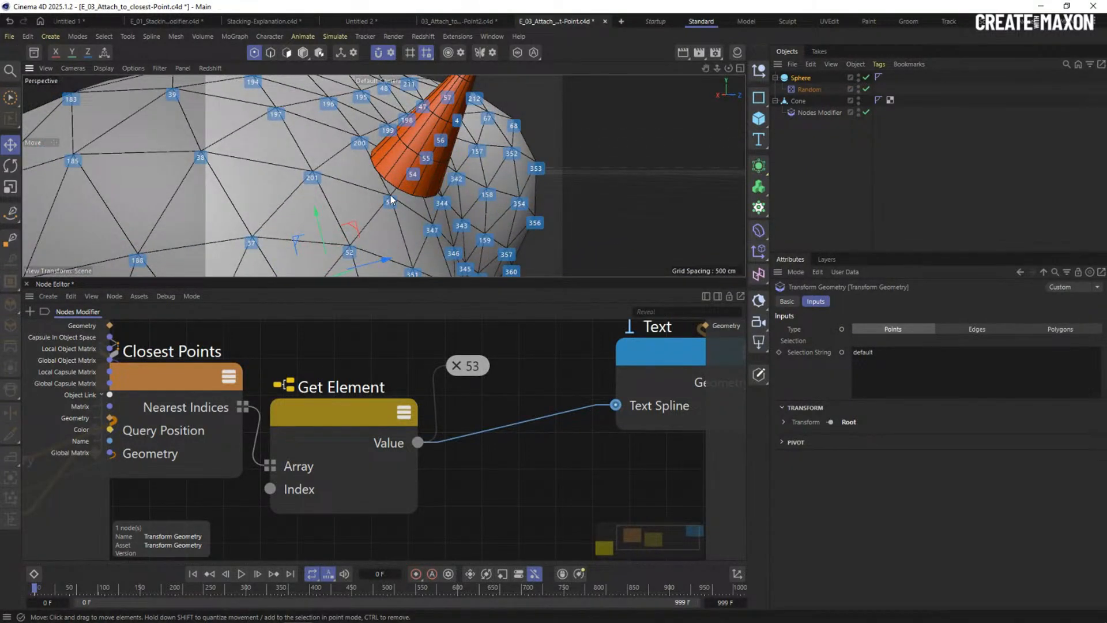
pyautogui.keyDown('alt'); pyautogui.moveTo(369, 168); pyautogui.dragTo(427, 144); pyautogui.keyUp('alt')
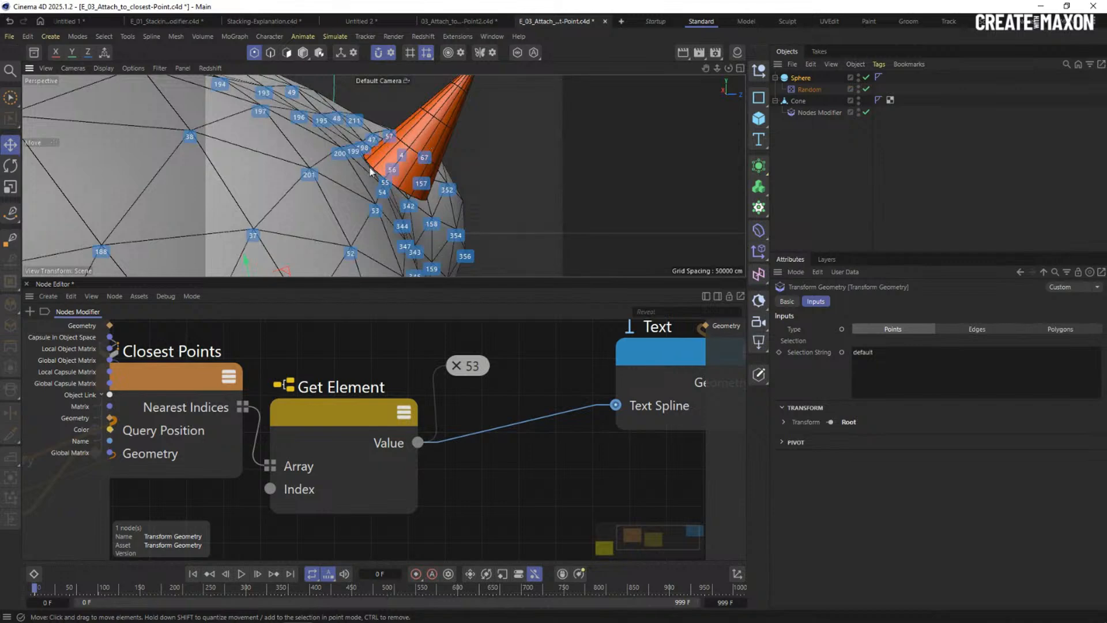
pyautogui.scroll(-8, 371, 196)
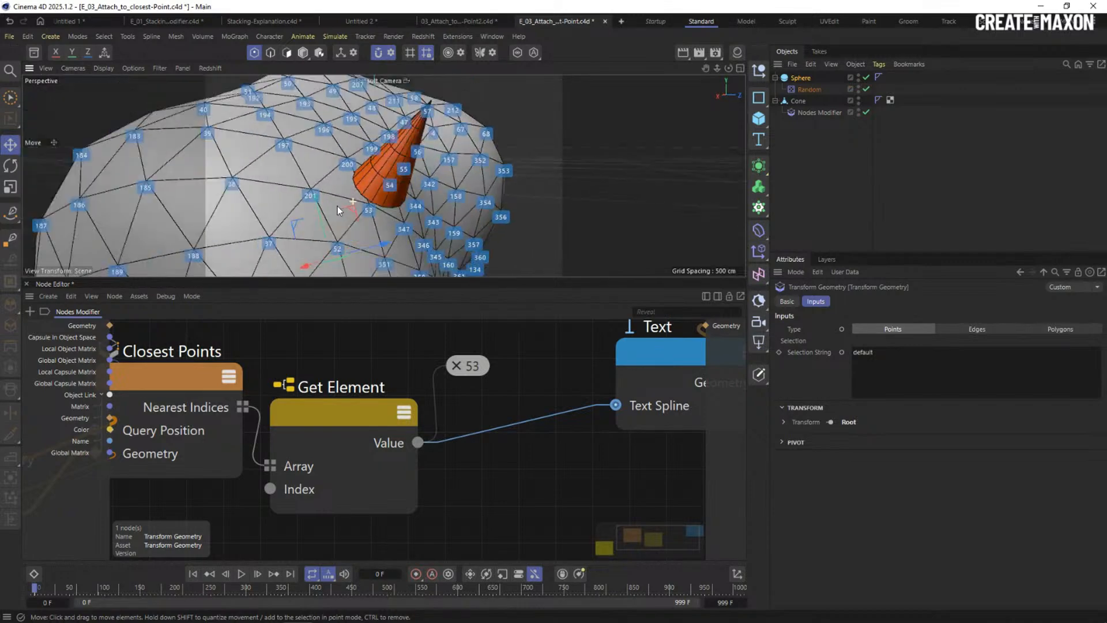
pyautogui.scroll(-5, 345, 388)
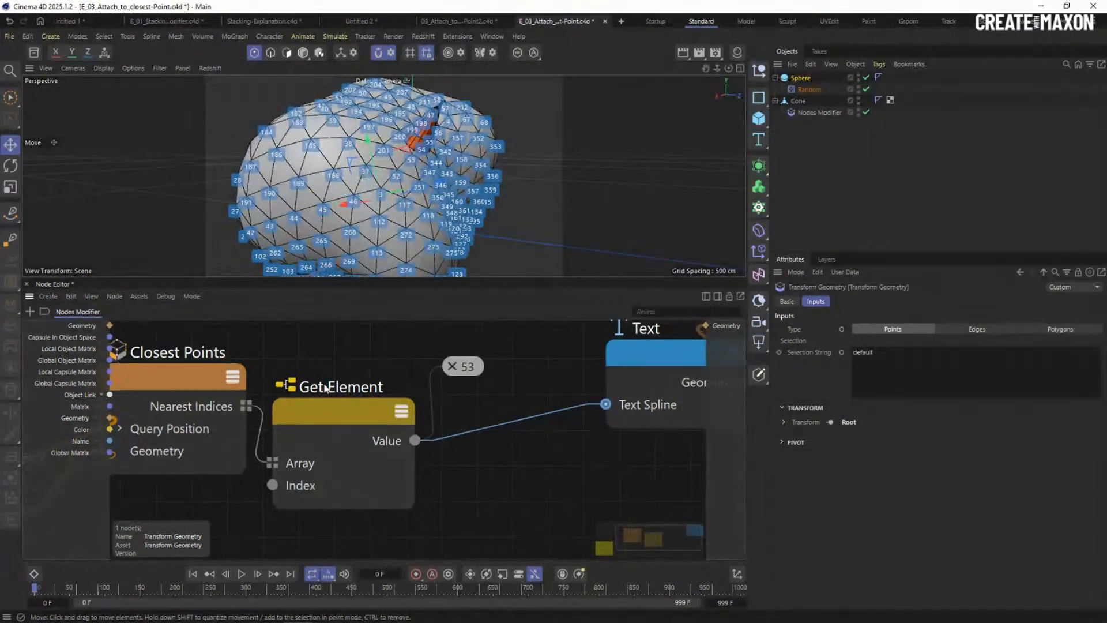
# Hide the point indices in the viewport and bring the whole node graph back into view.
pyautogui.moveTo(344, 359); pyautogui.dragTo(390, 352, button='middle')
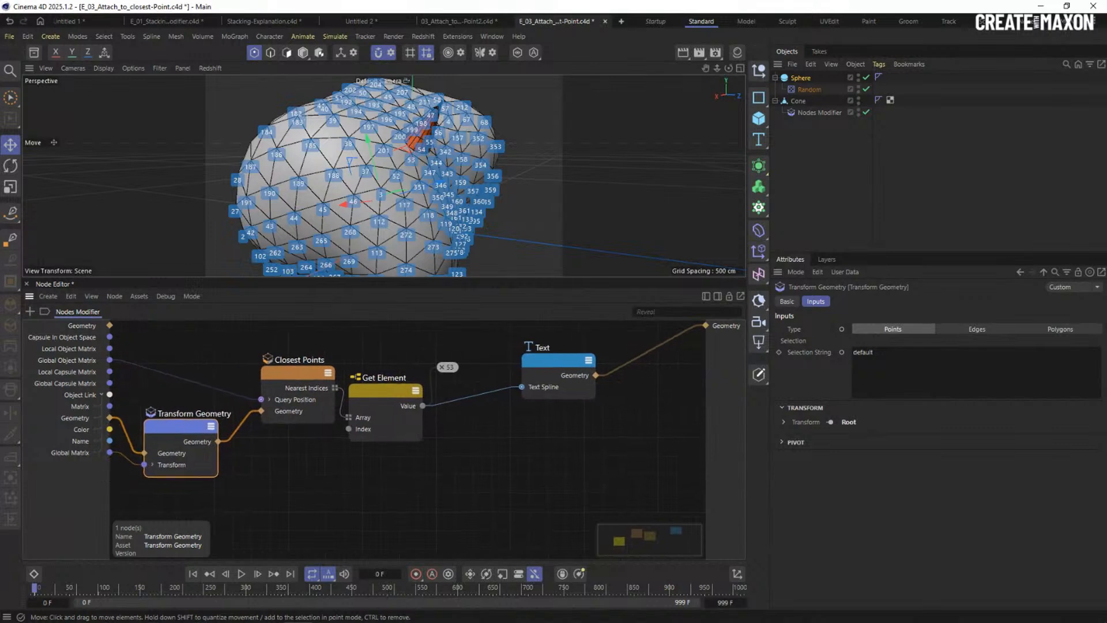
pyautogui.scroll(-1, 390, 352)
pyautogui.click(72, 68)
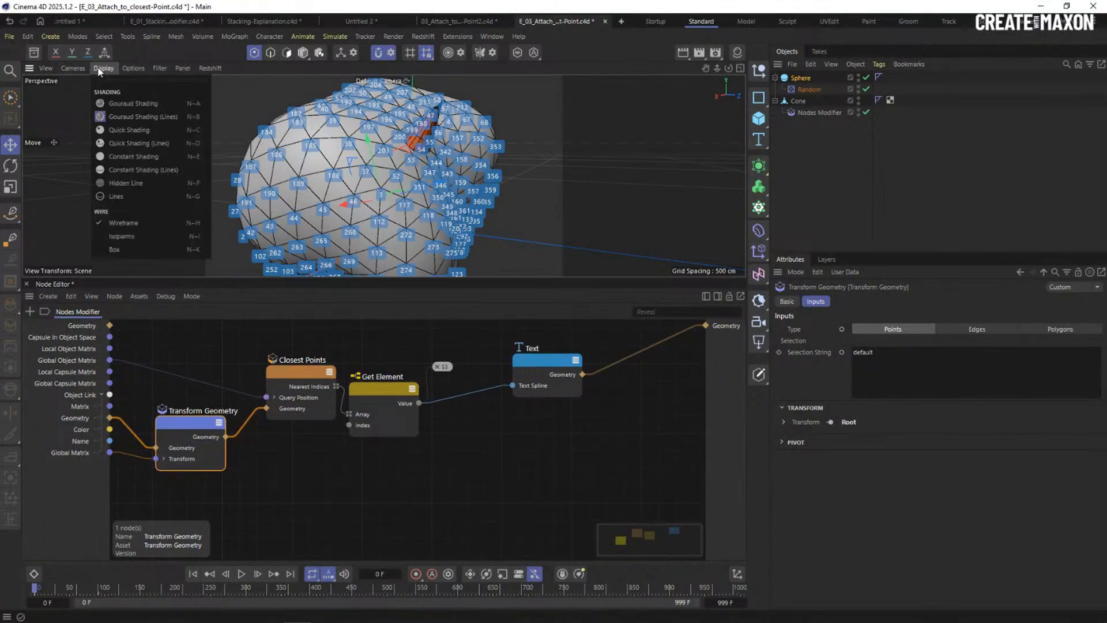
pyautogui.moveTo(133, 68)
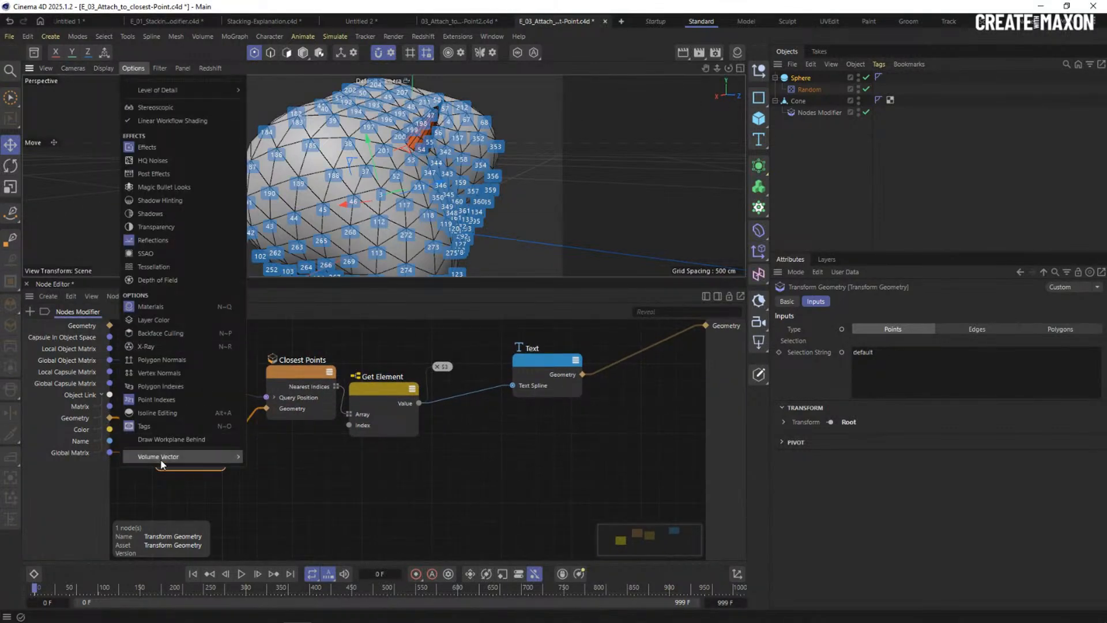
pyautogui.click(164, 399)
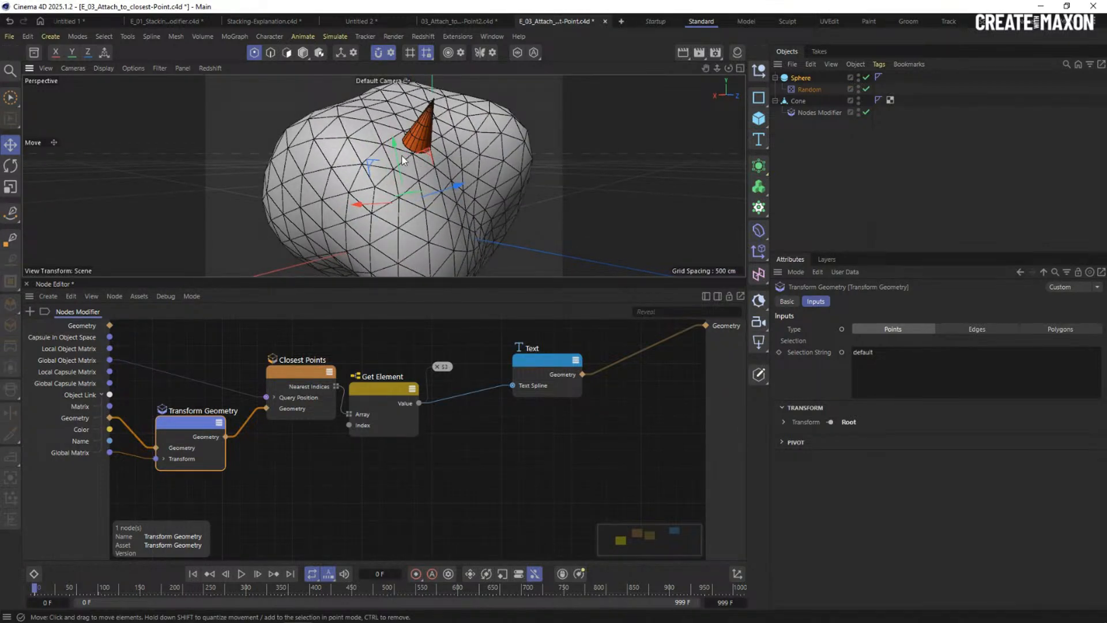
# Rotate the Cone in Model mode so that it tilts sideways on the Sphere's surface.
pyautogui.keyDown('alt'); pyautogui.moveTo(413, 153); pyautogui.dragTo(415, 153); pyautogui.keyUp('alt')
pyautogui.scroll(4, 413, 156)
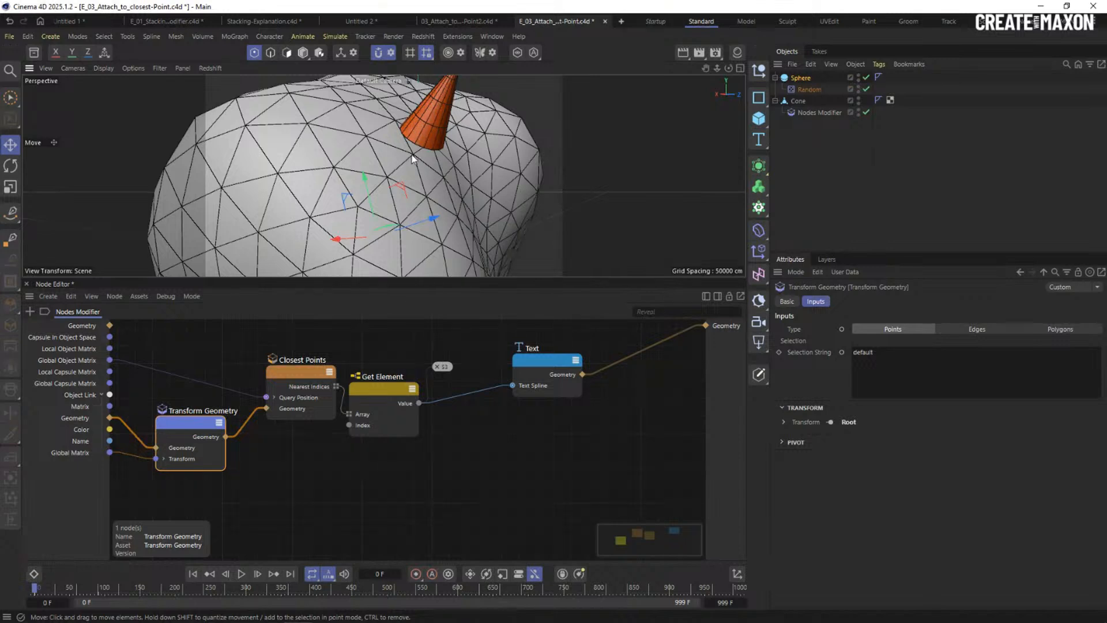
pyautogui.click(433, 104)
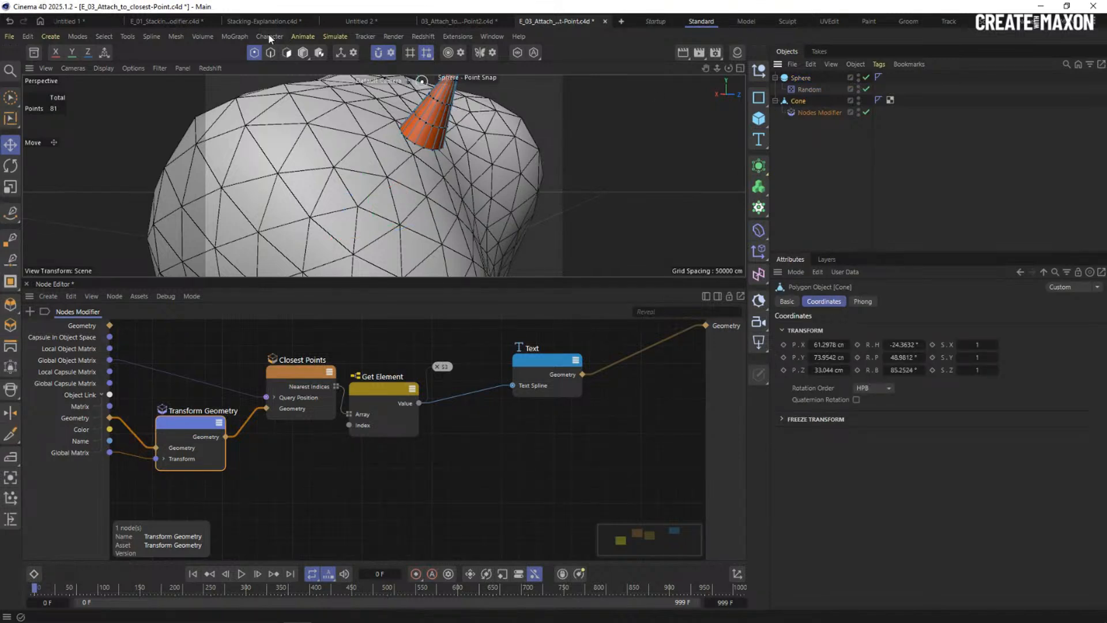
pyautogui.click(303, 52)
pyautogui.press('r')
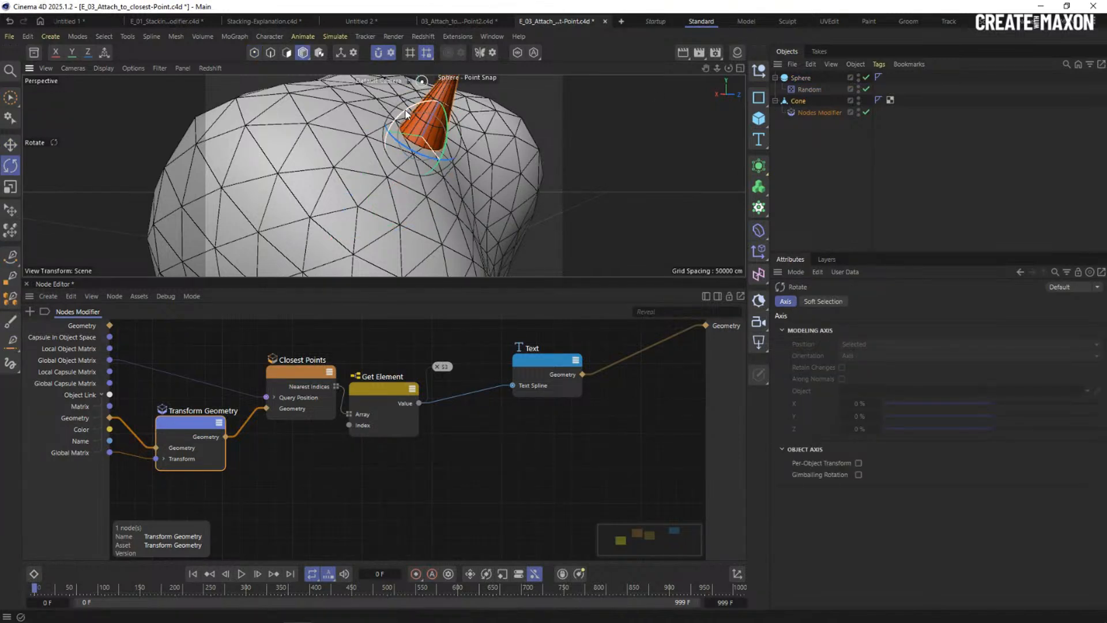
pyautogui.moveTo(409, 115); pyautogui.dragTo(459, 115)
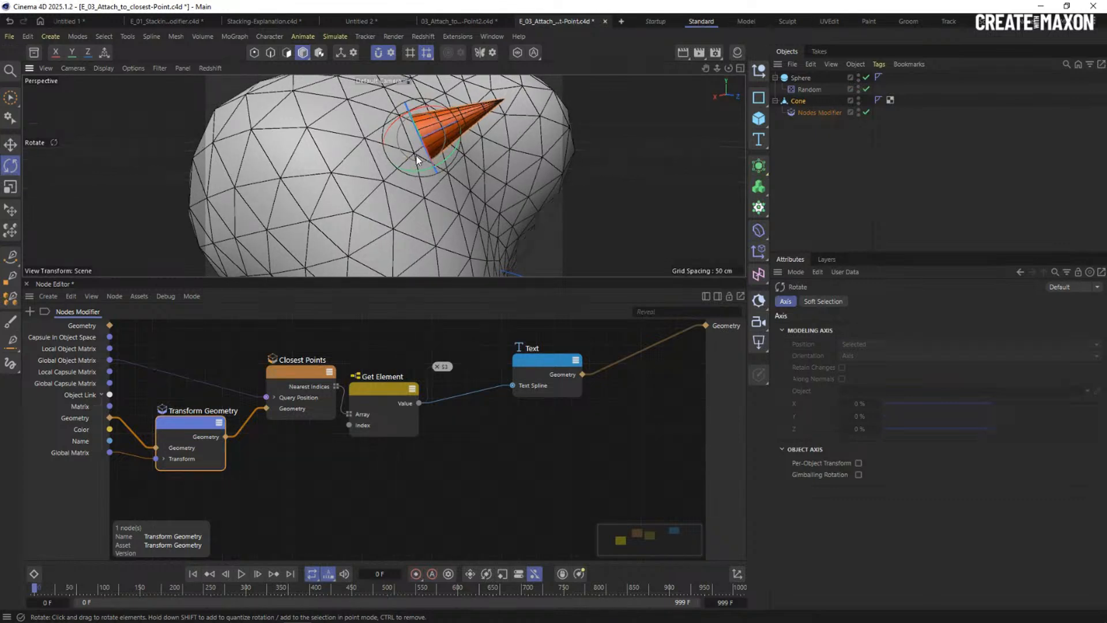
# Turn on the vertex normals display for the Sphere and return to Points mode.
pyautogui.keyDown('alt'); pyautogui.moveTo(416, 156); pyautogui.dragTo(432, 144); pyautogui.keyUp('alt')
pyautogui.click(799, 77)
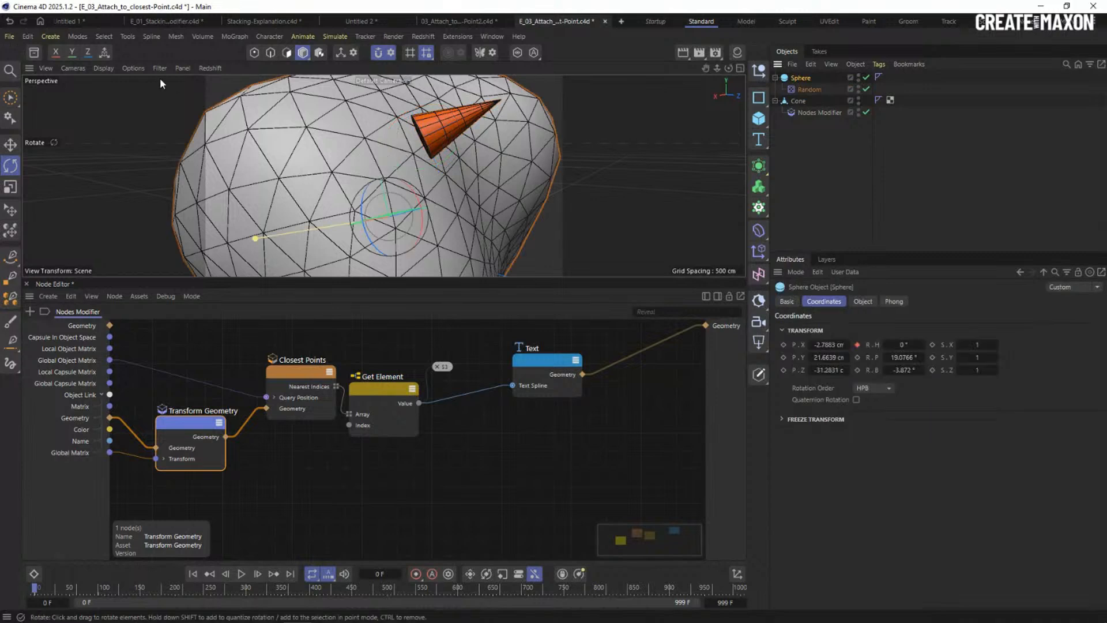
pyautogui.click(133, 68)
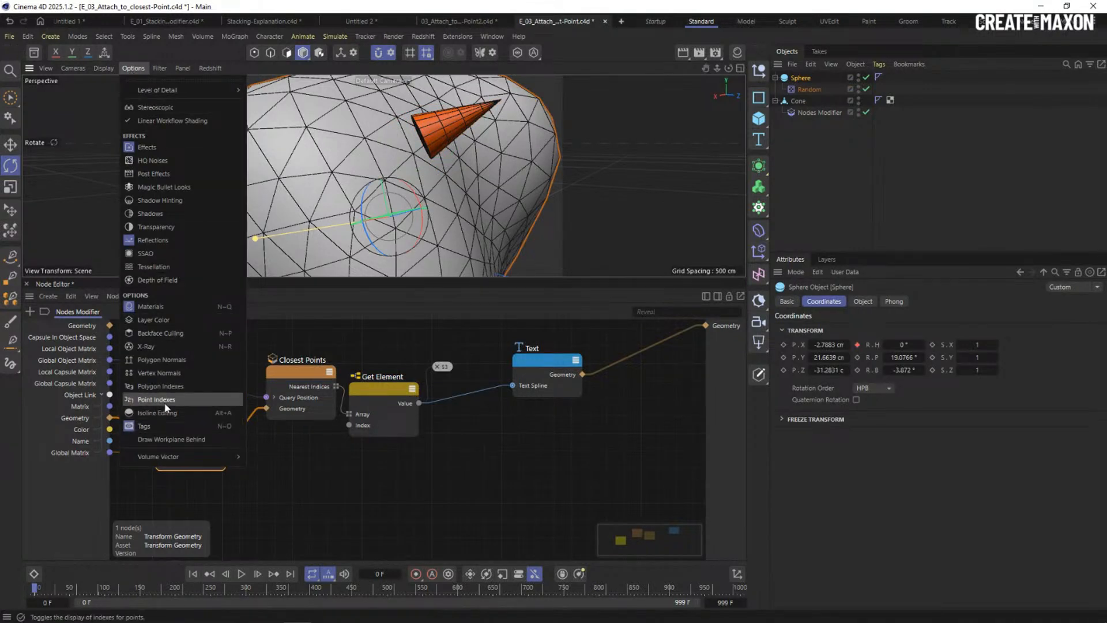
pyautogui.click(169, 372)
pyautogui.click(254, 53)
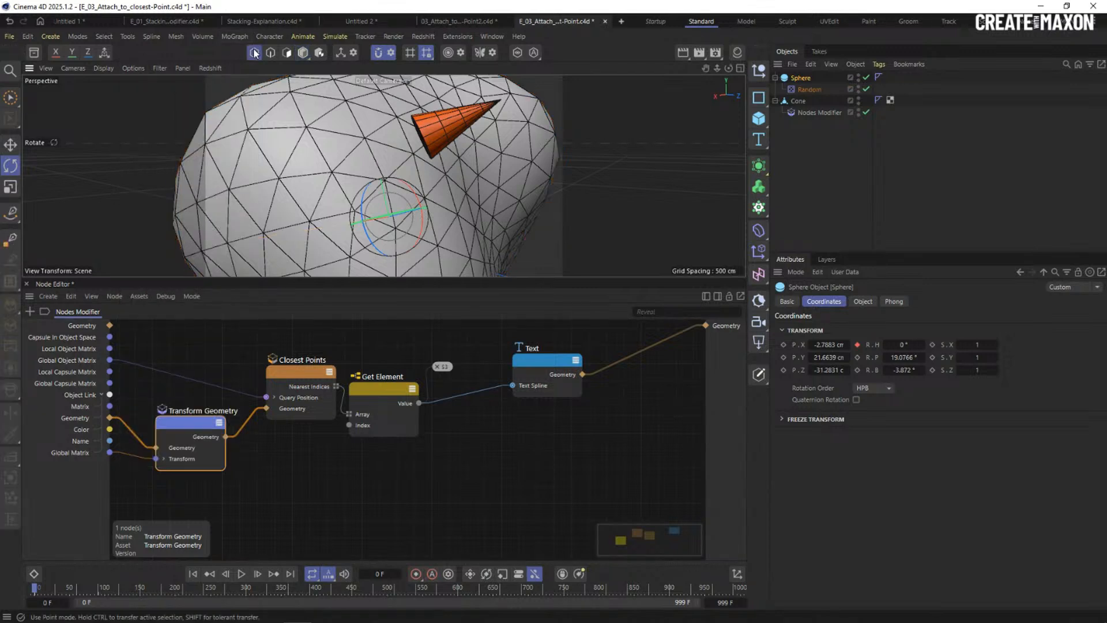
# Convert the deformed Sphere with Current State to Object and select the resulting polygon copy.
pyautogui.rightClick(785, 78)
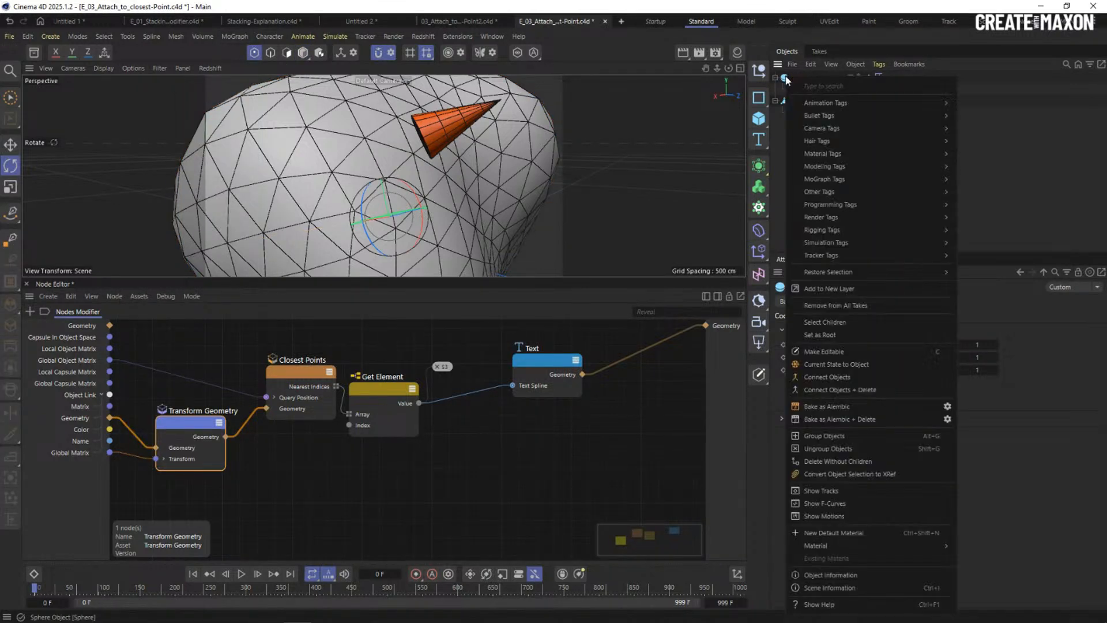
pyautogui.click(830, 364)
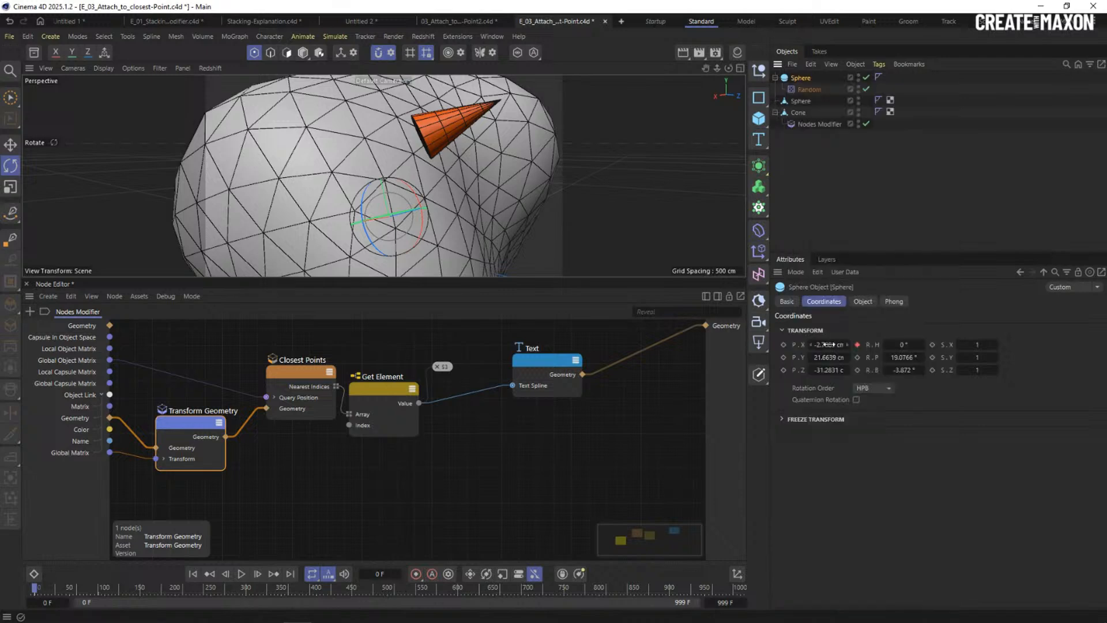
pyautogui.click(801, 101)
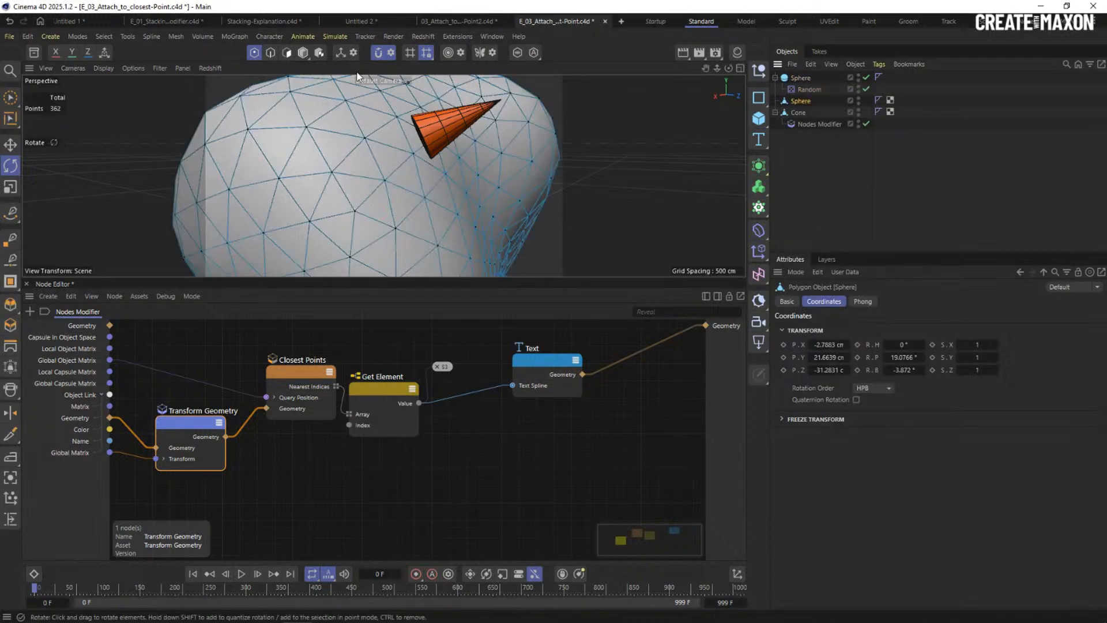
# Turn off the vertex normals display and select all points of the polygon Sphere copy.
pyautogui.click(103, 67)
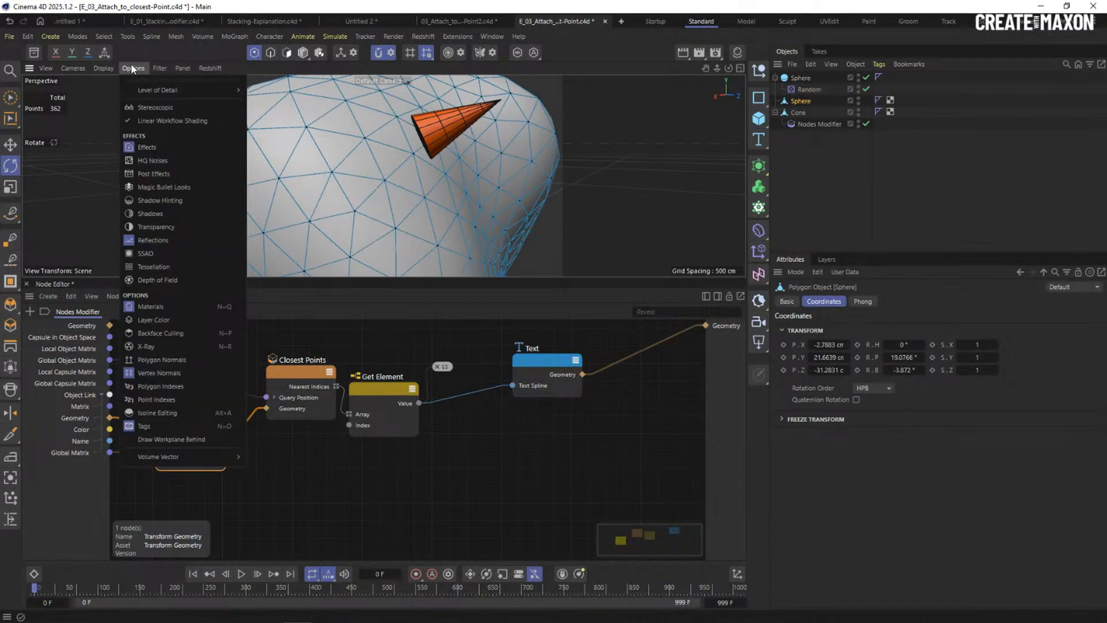
pyautogui.click(163, 371)
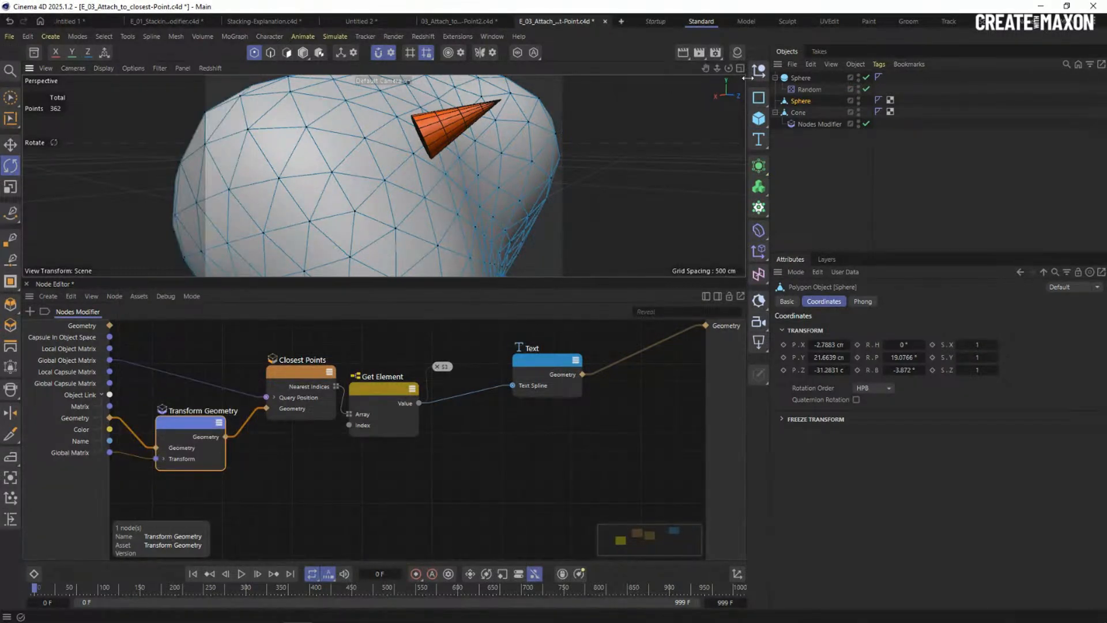
pyautogui.hotkey('ctrl', 'a')
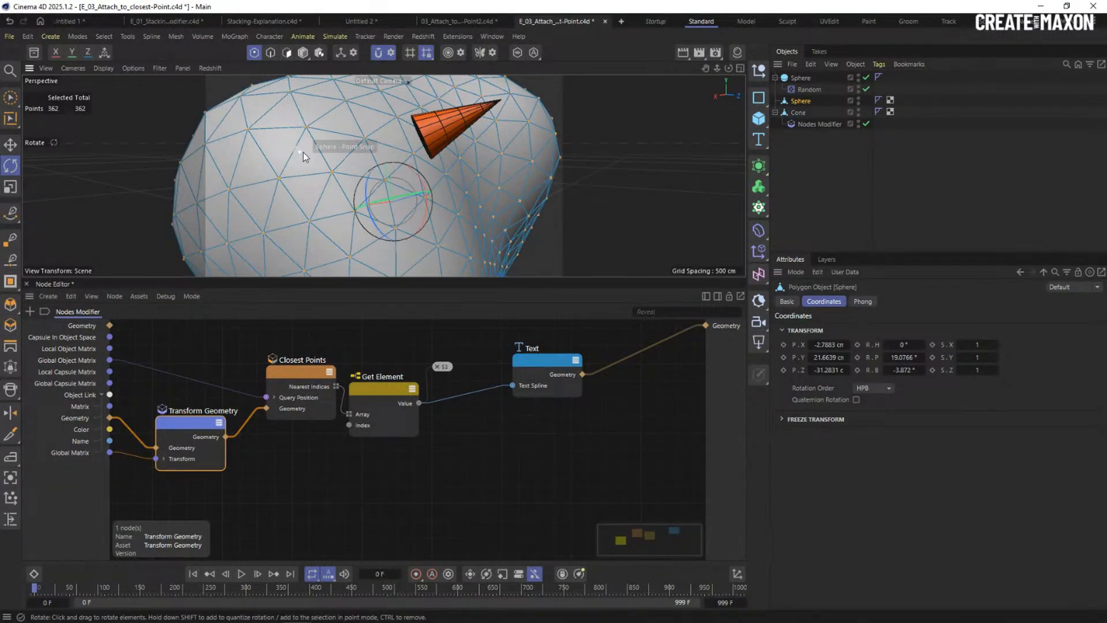
pyautogui.moveTo(311, 157)
pyautogui.keyDown('alt'); pyautogui.mouseDown()
pyautogui.moveTo(417, 137)
pyautogui.moveTo(326, 149)
pyautogui.mouseUp(); pyautogui.keyUp('alt')
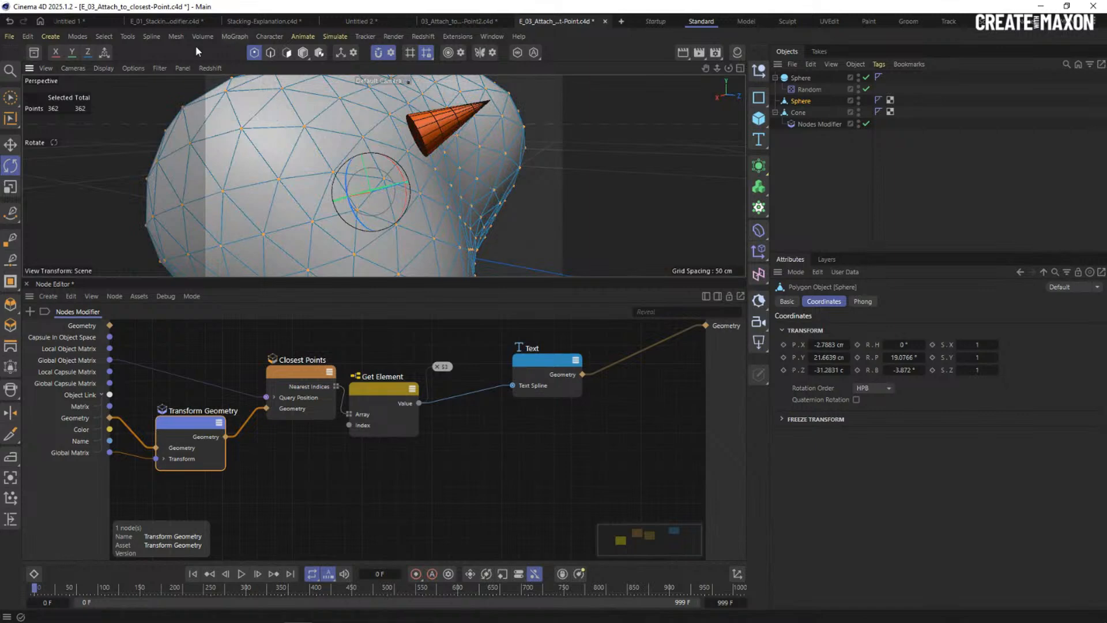
# Display the polygon normals and examine their directions on the Sphere's surface around the Cone's base.
pyautogui.click(129, 70)
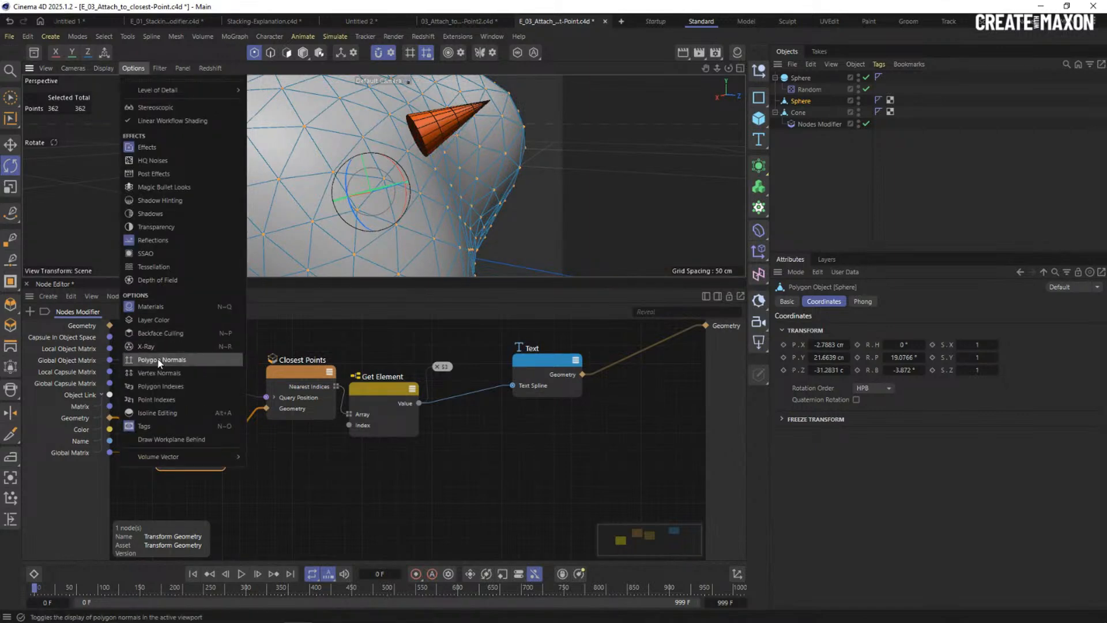
pyautogui.click(157, 357)
pyautogui.keyDown('alt'); pyautogui.moveTo(429, 195); pyautogui.dragTo(690, 94); pyautogui.keyUp('alt')
pyautogui.keyDown('alt'); pyautogui.moveTo(409, 135); pyautogui.dragTo(434, 165); pyautogui.keyUp('alt')
pyautogui.scroll(3, 335, 151)
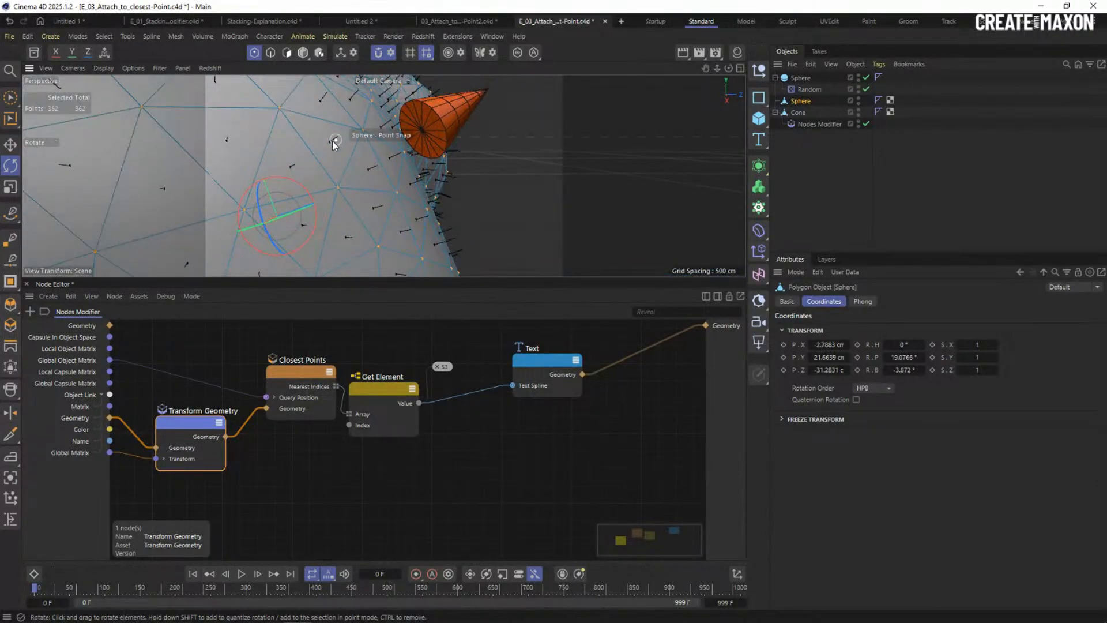
pyautogui.keyDown('alt'); pyautogui.moveTo(329, 142); pyautogui.dragTo(372, 138); pyautogui.keyUp('alt')
pyautogui.scroll(5, 349, 125)
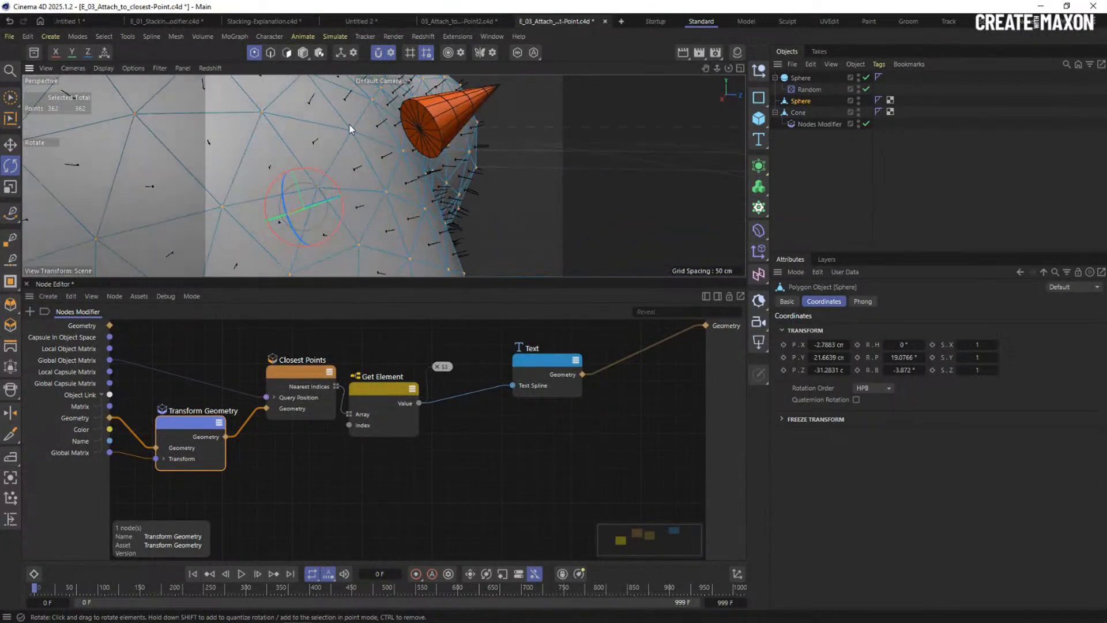
# Display the vertex normals as well and examine those at the Sphere's points near the Cone and across the whole mesh.
pyautogui.click(109, 68)
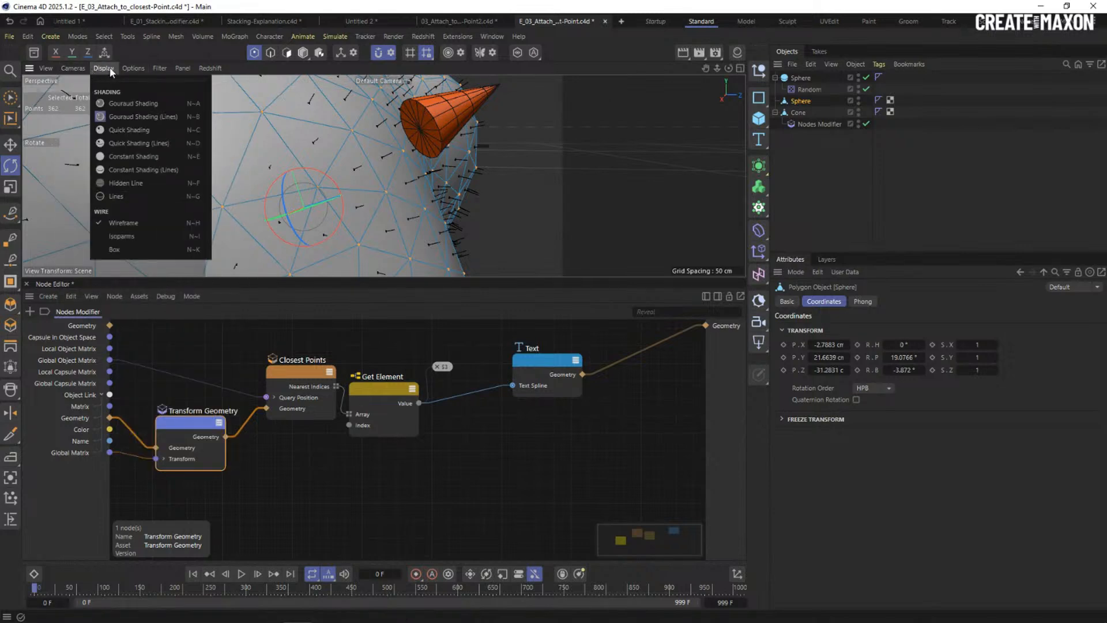
pyautogui.moveTo(133, 68)
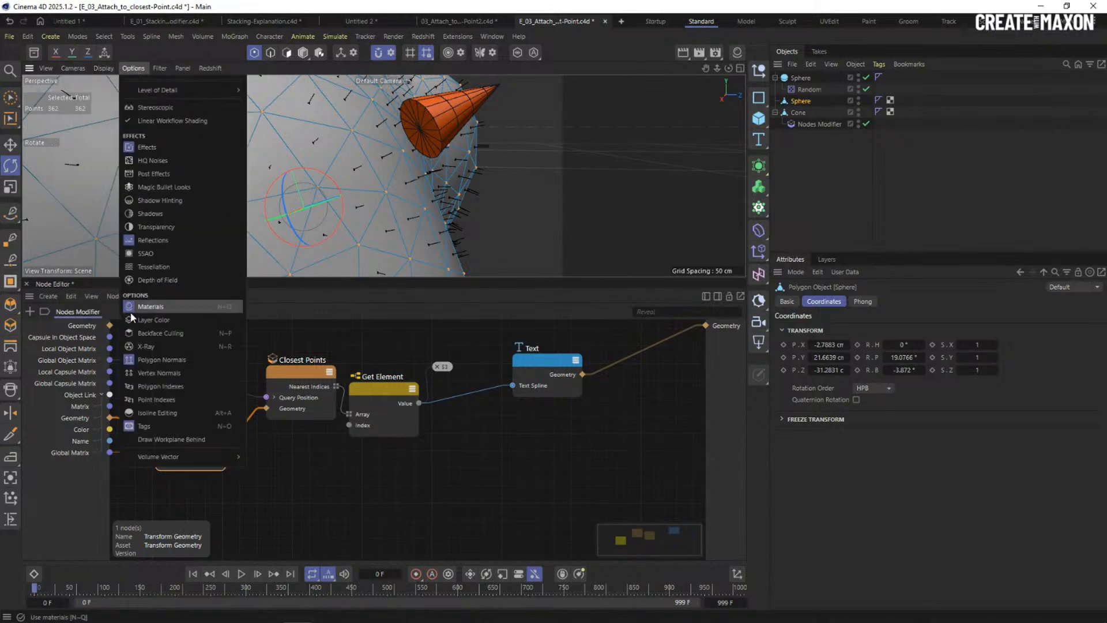
pyautogui.click(162, 375)
pyautogui.keyDown('alt'); pyautogui.moveTo(355, 161); pyautogui.dragTo(237, 151); pyautogui.keyUp('alt')
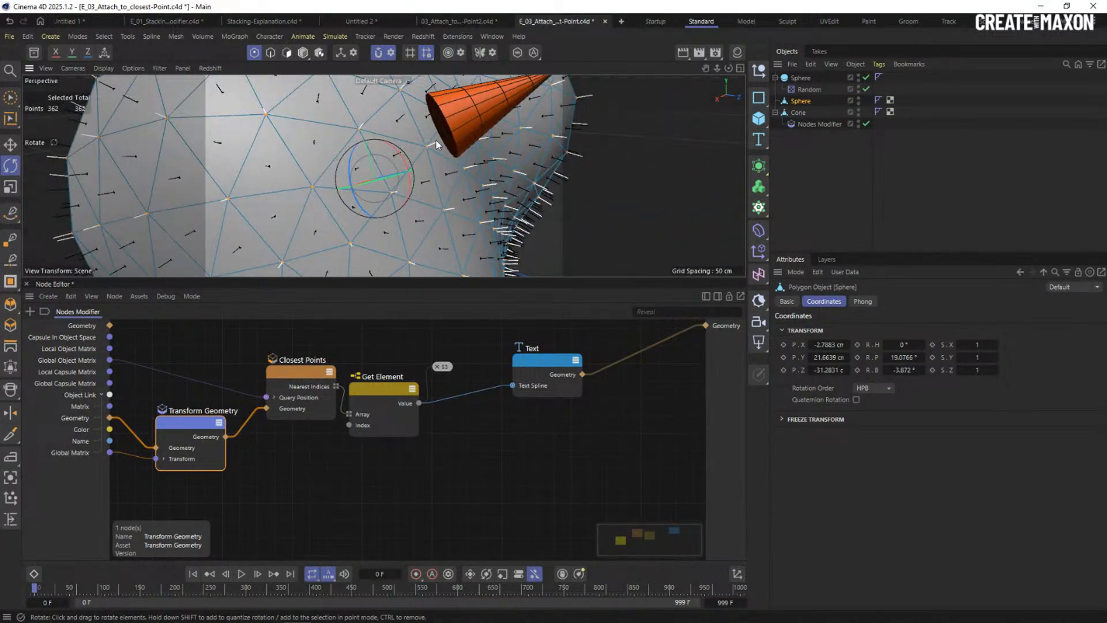
pyautogui.scroll(4, 432, 149)
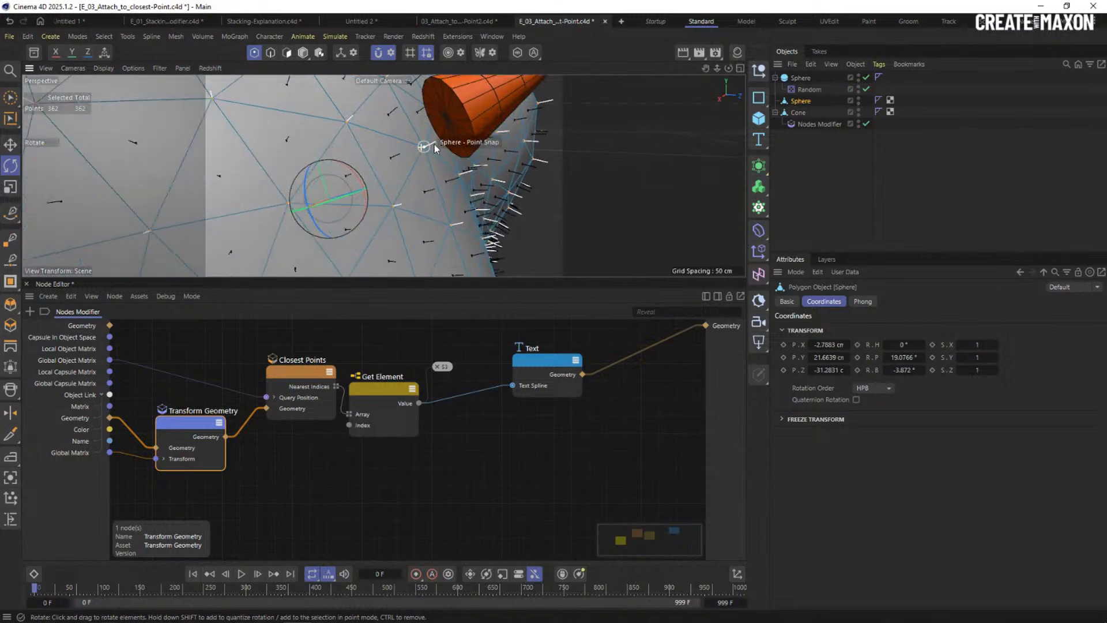
pyautogui.scroll(-6, 438, 142)
pyautogui.keyDown('alt'); pyautogui.moveTo(341, 175); pyautogui.dragTo(332, 174); pyautogui.keyUp('alt')
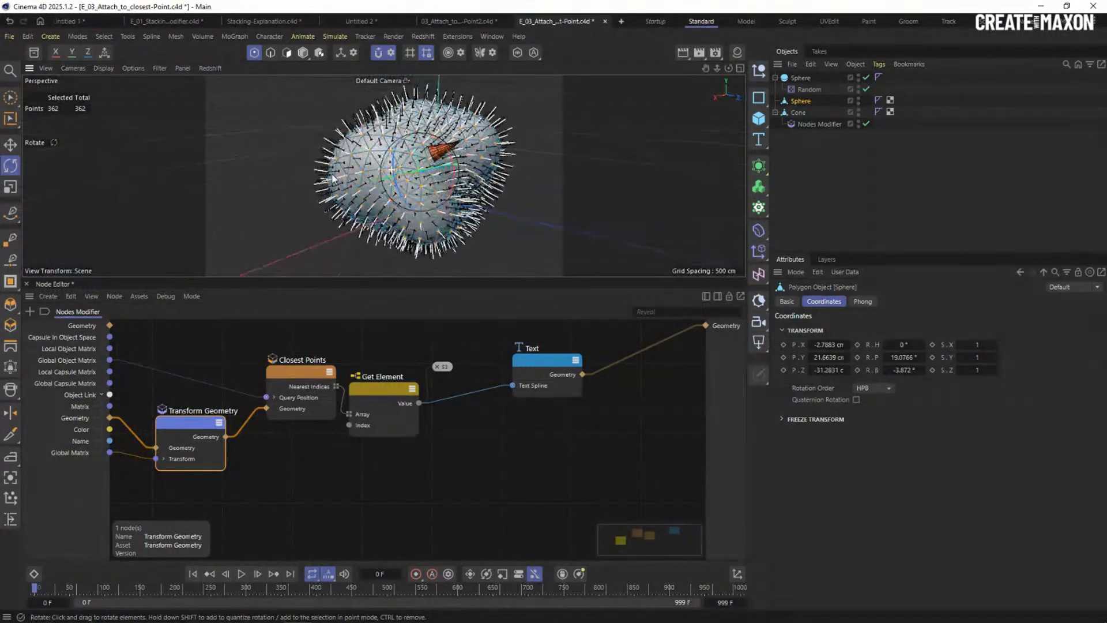
pyautogui.scroll(4, 421, 157)
# Delete the polygon Sphere copy and select the original Sphere again.
pyautogui.click(834, 198)
pyautogui.click(784, 101)
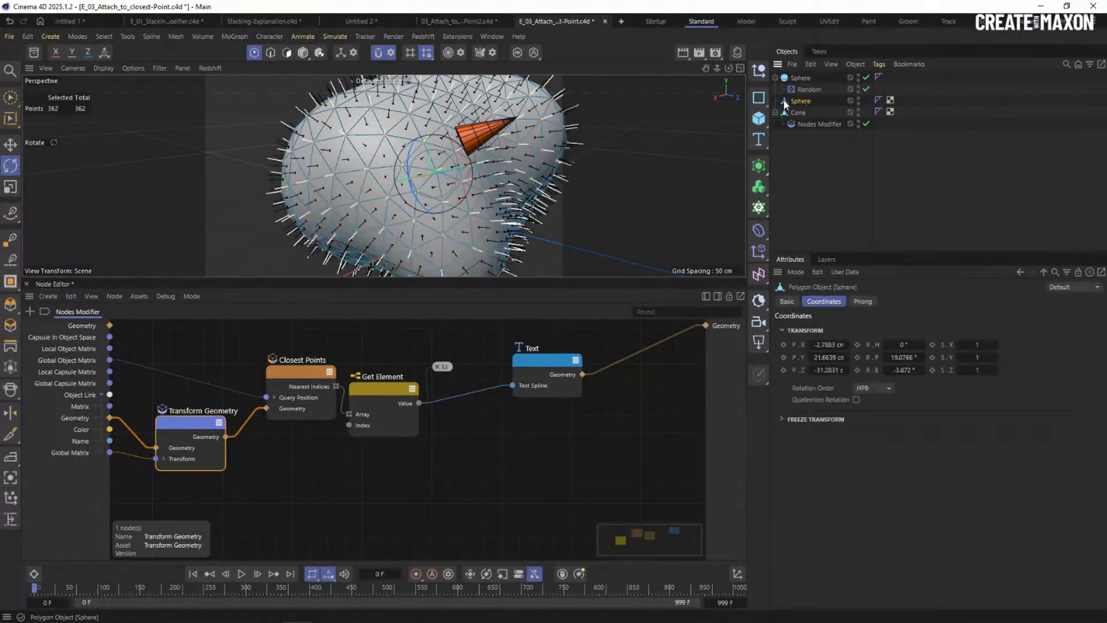
pyautogui.press('Delete')
pyautogui.click(783, 78)
# Add a Geometry Property Get (Positions) node below Get Element and feed it the Transform Geometry node's Geometry output.
pyautogui.click(303, 453)
pyautogui.moveTo(305, 454); pyautogui.dragTo(330, 443, button='middle')
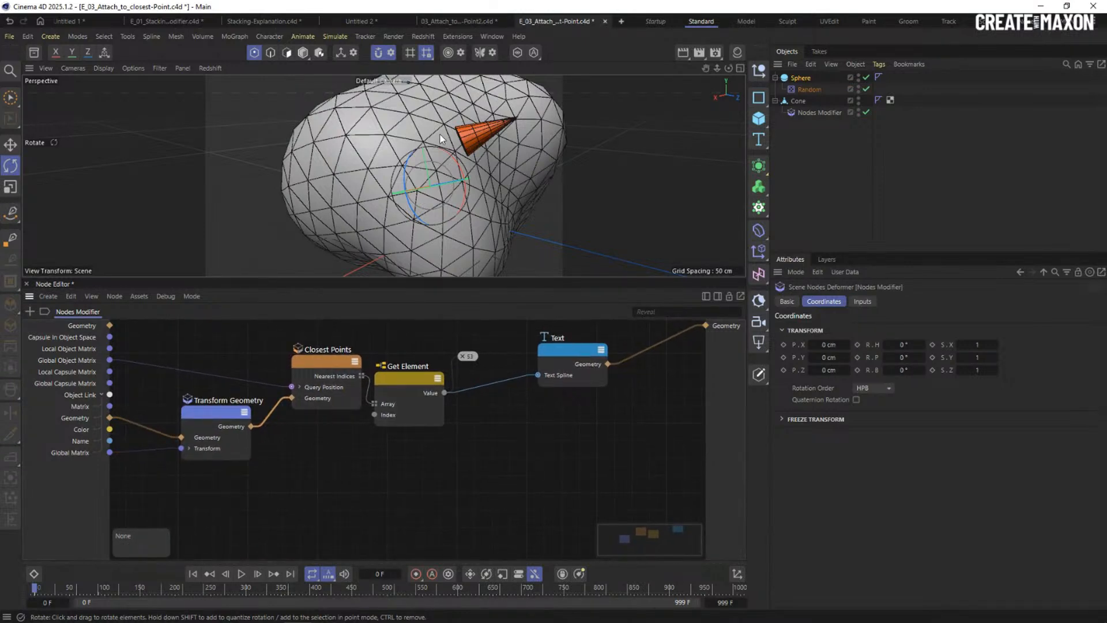
pyautogui.scroll(3, 461, 136)
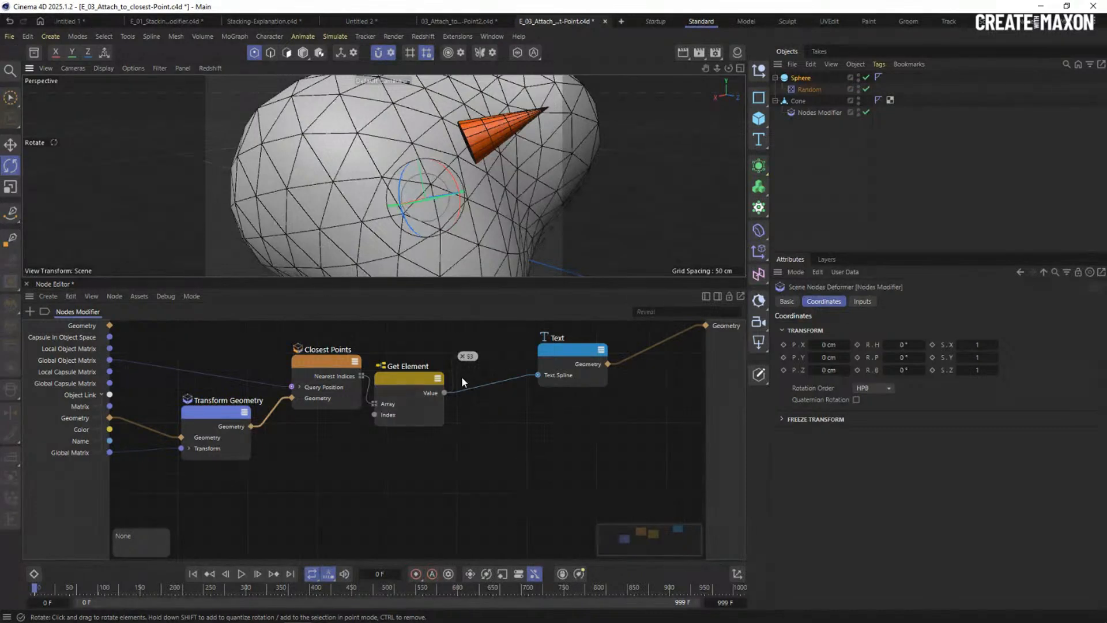
pyautogui.moveTo(424, 449); pyautogui.dragTo(412, 440, button='middle')
pyautogui.scroll(-2, 411, 438)
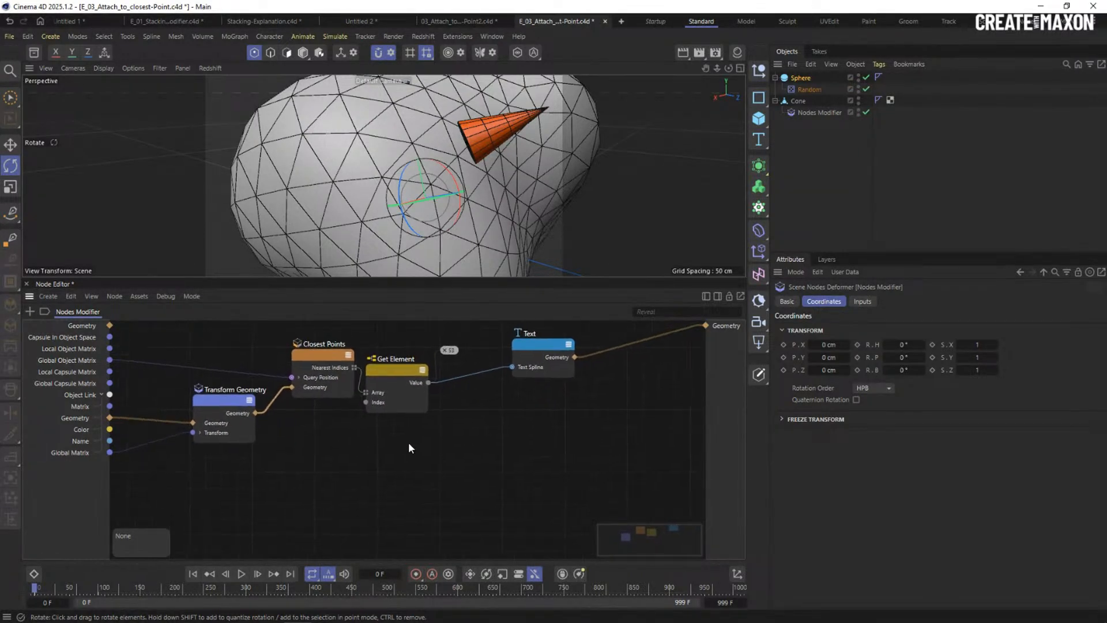
pyautogui.doubleClick(429, 464)
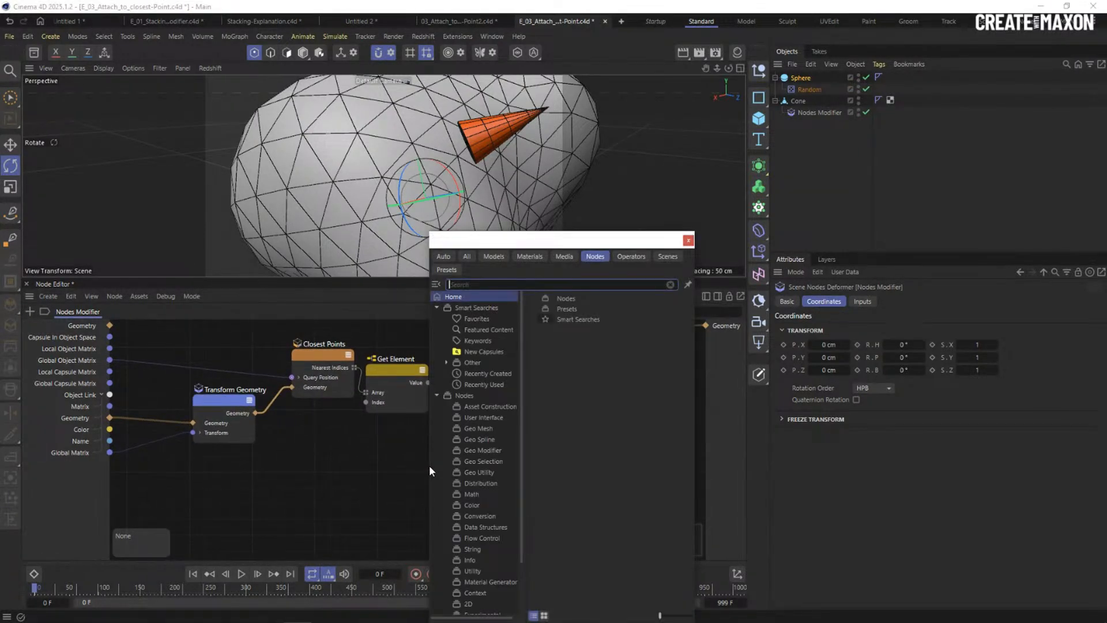
pyautogui.write('get')
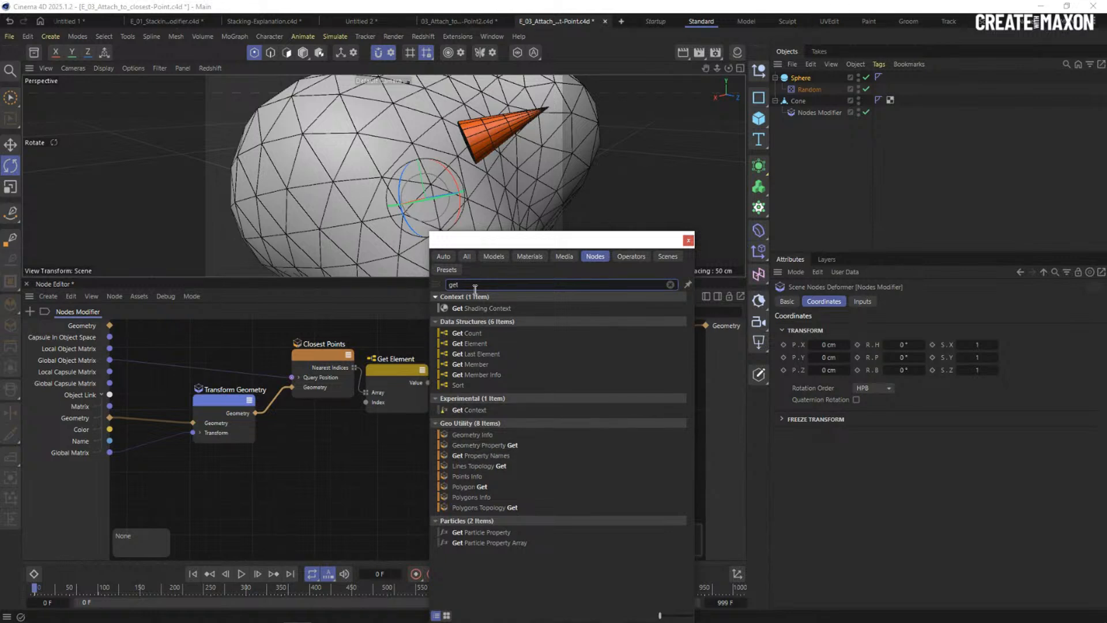
pyautogui.write('pos')
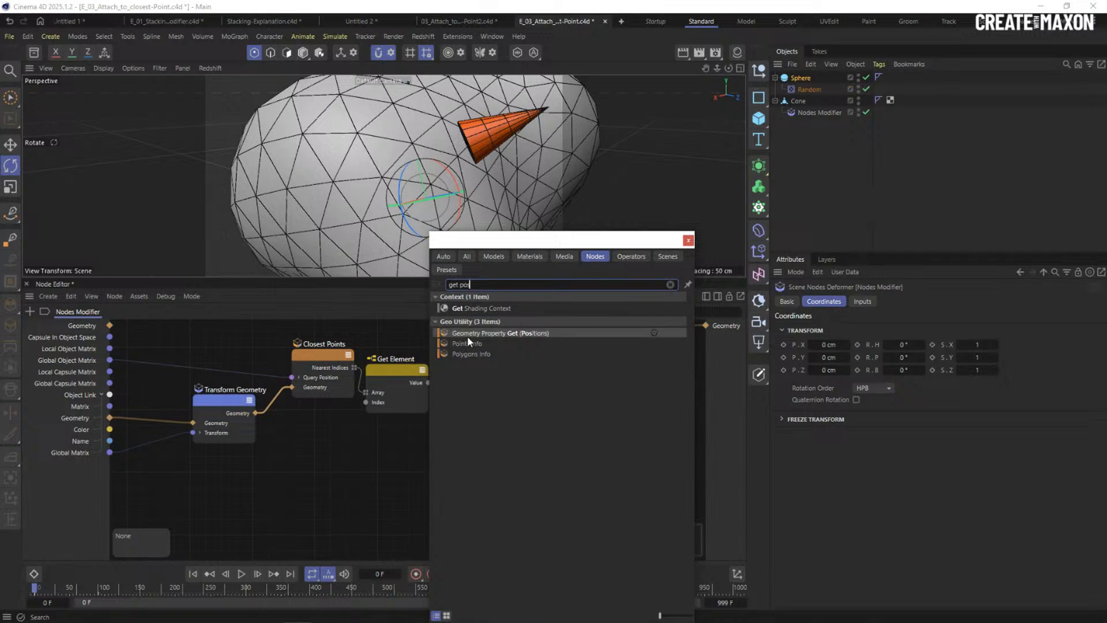
pyautogui.doubleClick(524, 335)
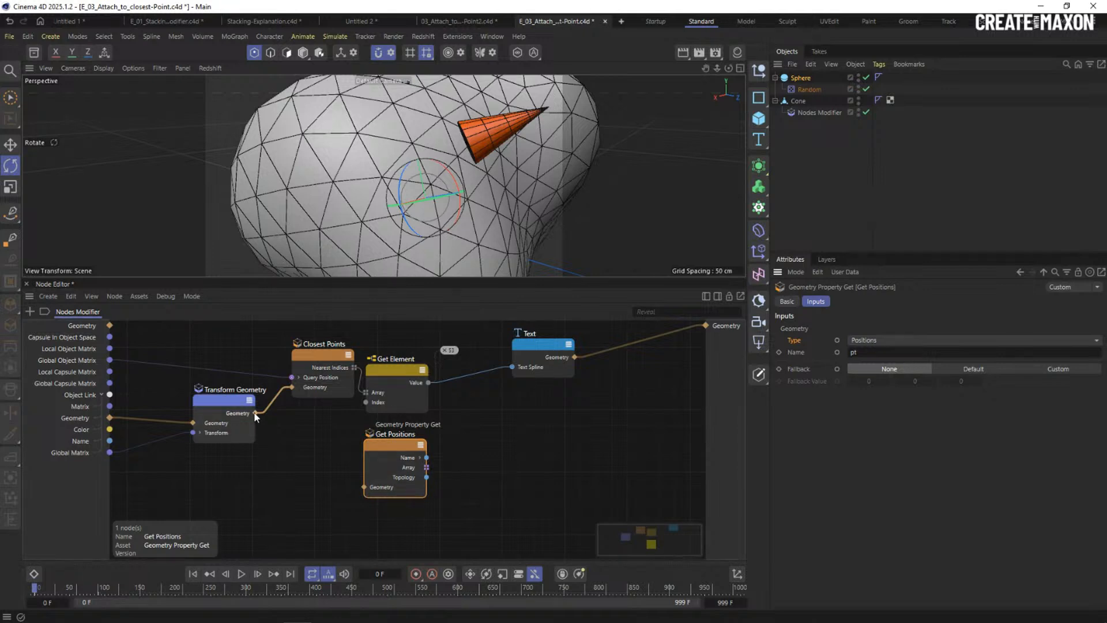
pyautogui.moveTo(255, 413); pyautogui.dragTo(370, 485)
# Duplicate the Get Positions node below itself, keeping its Transform Geometry input, and set the copy's Type to Normals.
pyautogui.scroll(-1, 503, 461)
pyautogui.moveTo(503, 461); pyautogui.dragTo(494, 389, button='middle')
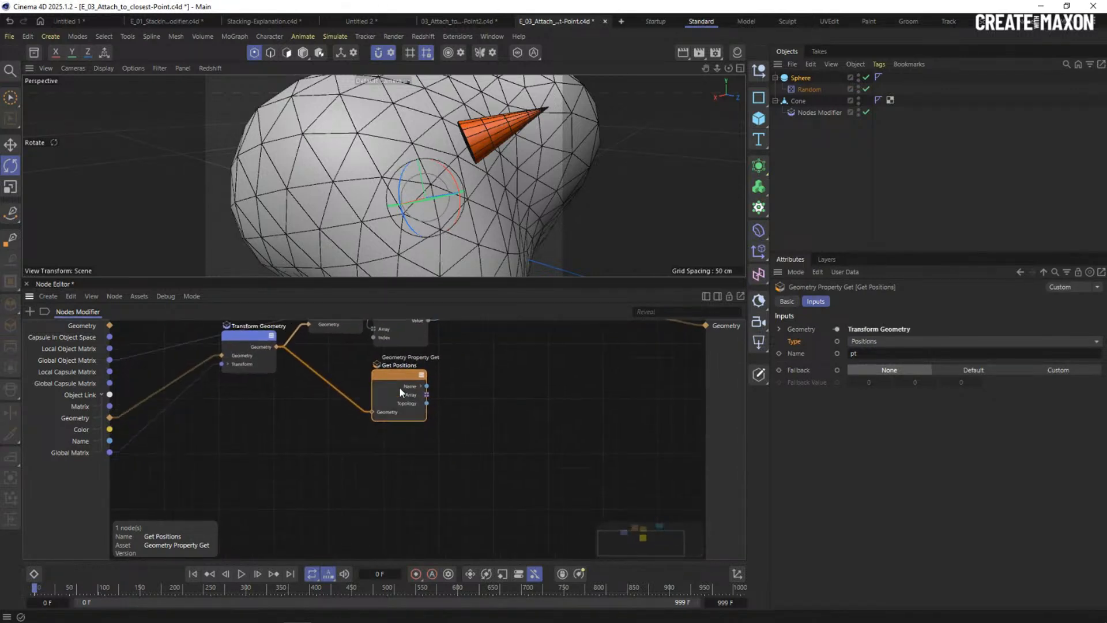
pyautogui.keyDown('ctrl'); pyautogui.moveTo(394, 374); pyautogui.dragTo(404, 447); pyautogui.keyUp('ctrl')
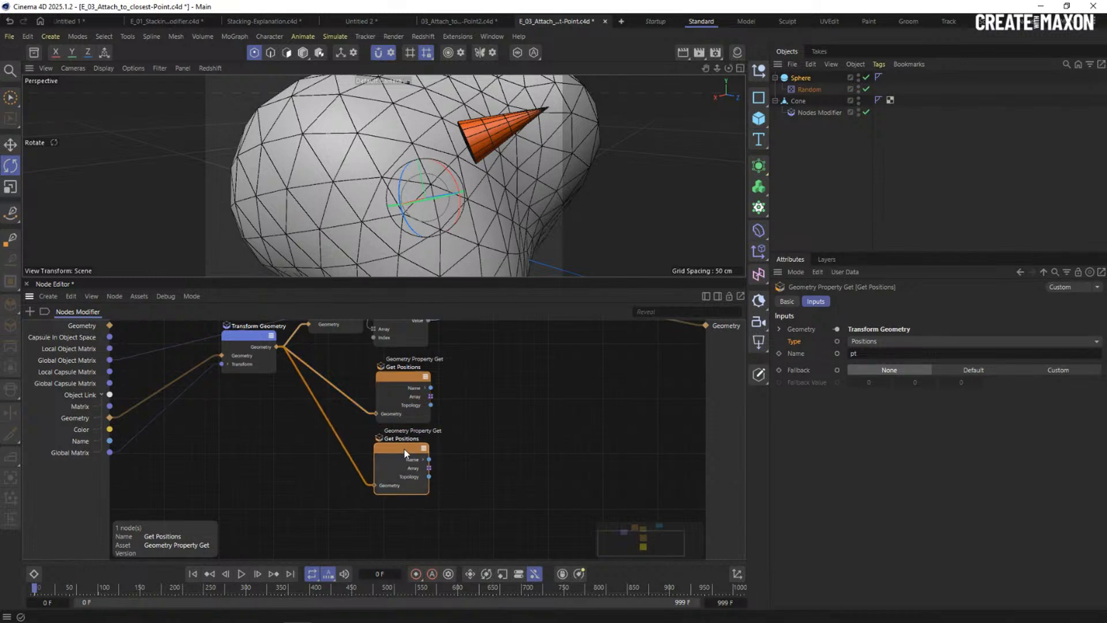
pyautogui.press('Delete')
pyautogui.click(403, 378)
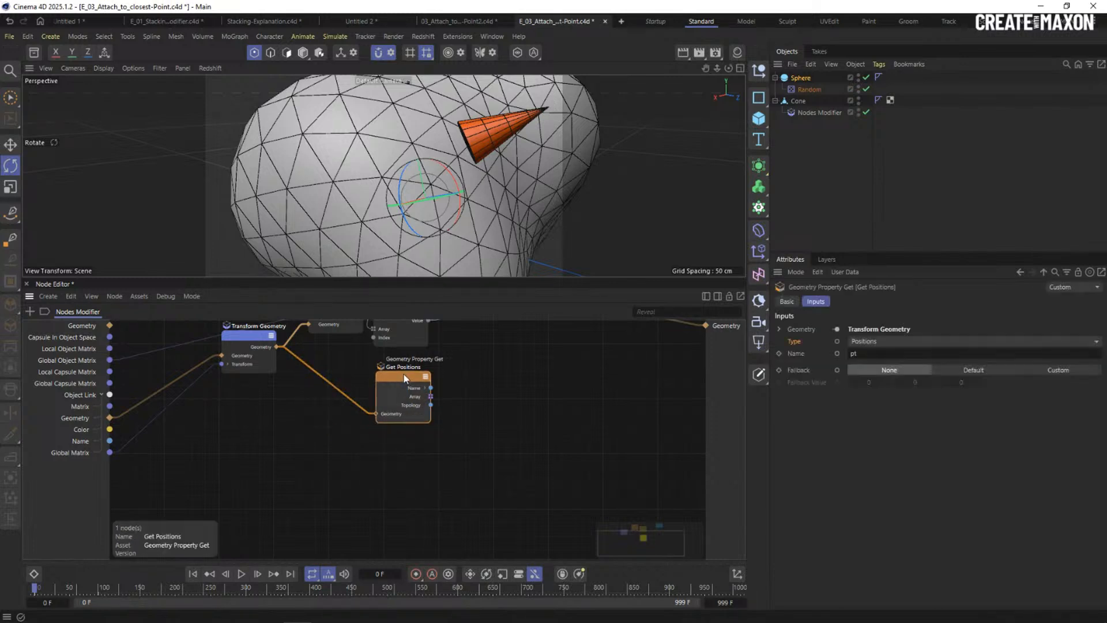
pyautogui.keyDown('ctrl'); pyautogui.moveTo(405, 378); pyautogui.dragTo(399, 449); pyautogui.keyUp('ctrl')
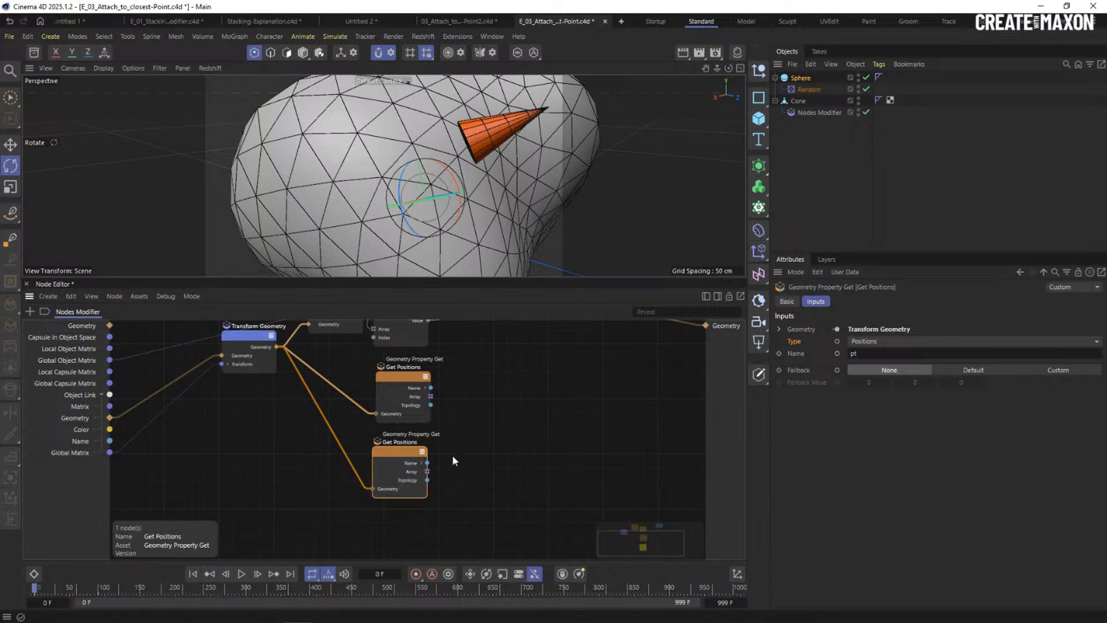
pyautogui.click(909, 340)
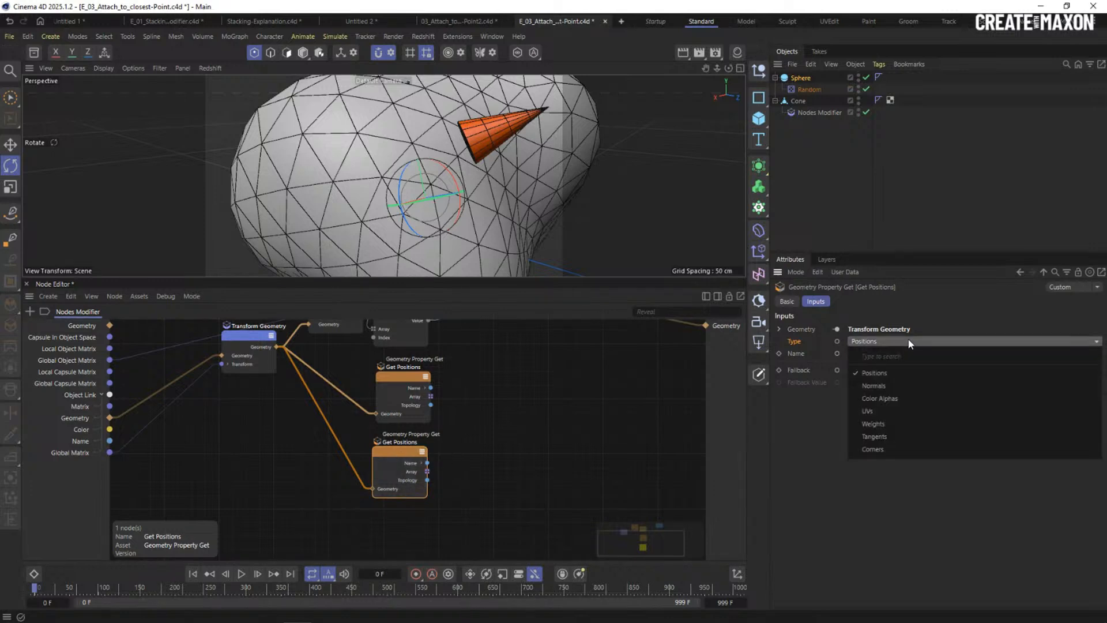
pyautogui.click(888, 384)
pyautogui.click(444, 416)
# Insert a Generate Point Normals node on the connection between Transform Geometry and Get Normals, then select Get Normals.
pyautogui.moveTo(445, 416); pyautogui.dragTo(413, 474, button='middle')
pyautogui.scroll(1, 413, 474)
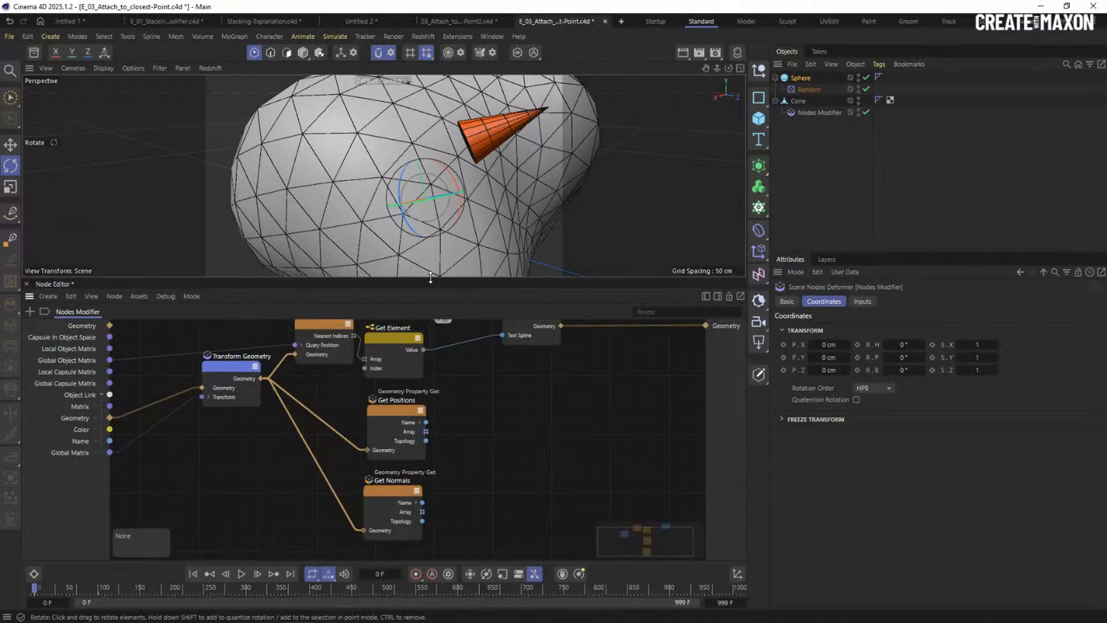
pyautogui.moveTo(430, 278); pyautogui.dragTo(430, 257)
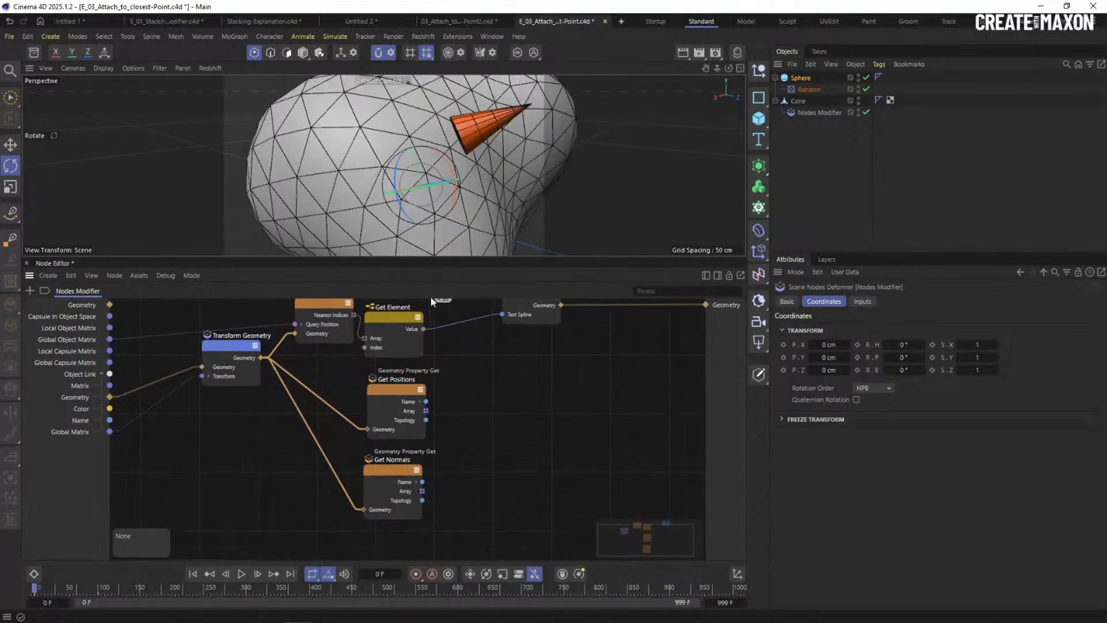
pyautogui.doubleClick(286, 486)
pyautogui.write('nor')
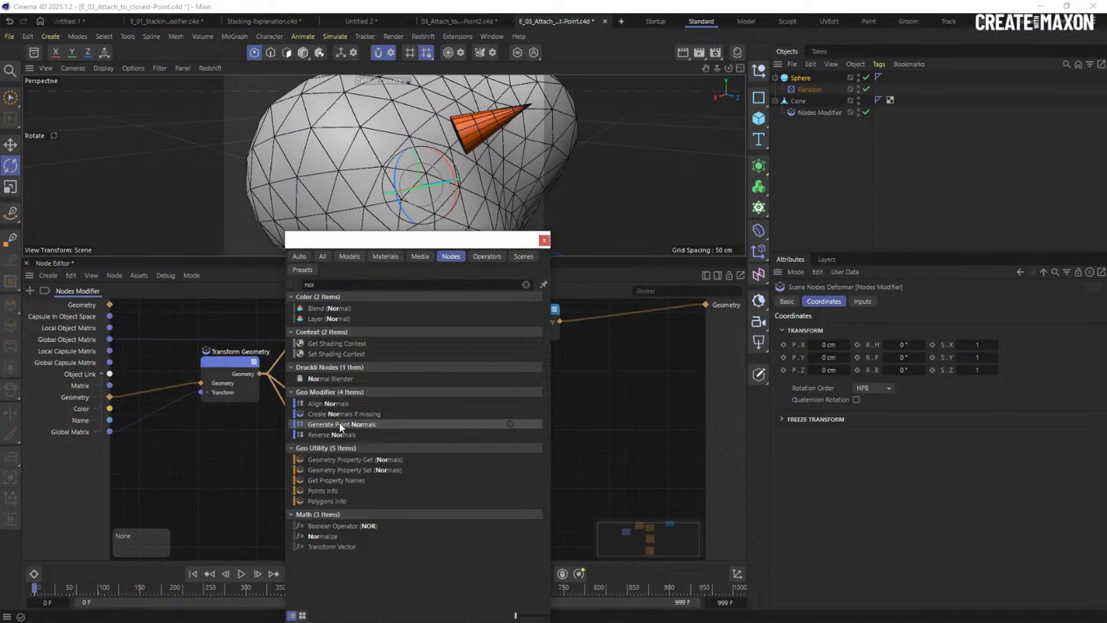
pyautogui.moveTo(339, 424); pyautogui.dragTo(321, 493)
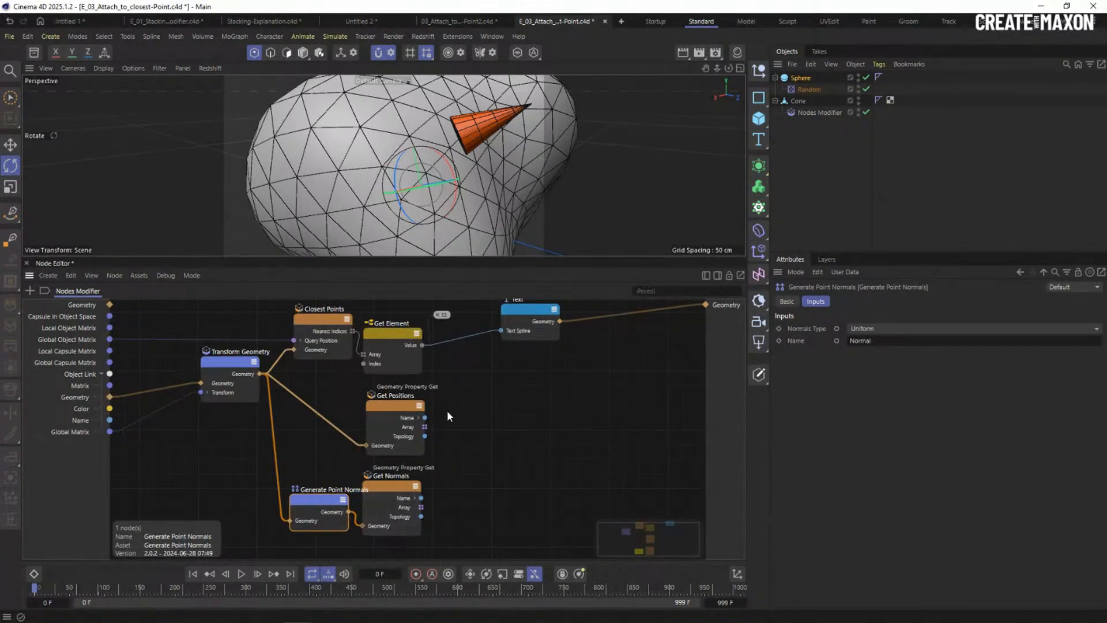
pyautogui.click(386, 485)
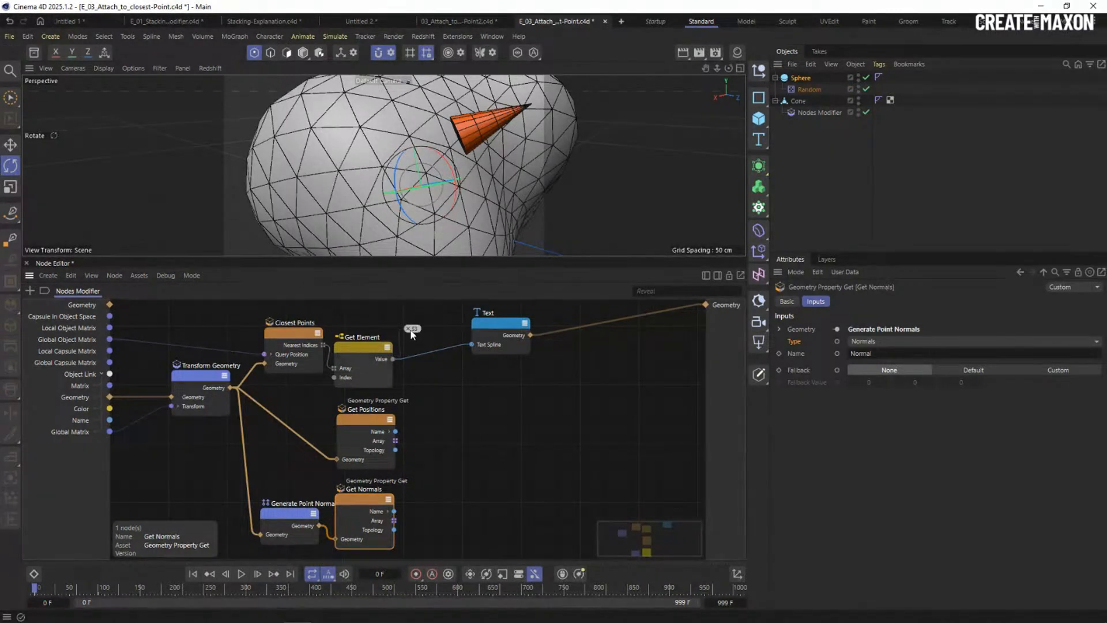
# Add a Get Element node beside Get Positions and feed it the Positions Array.
pyautogui.scroll(3, 412, 325)
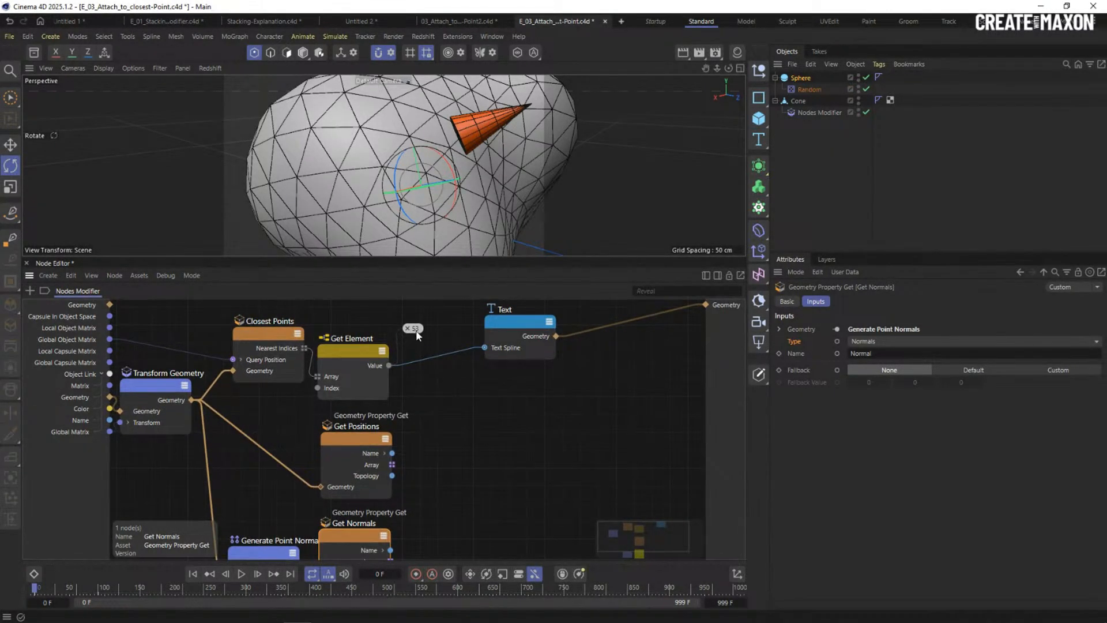
pyautogui.scroll(-2, 449, 432)
pyautogui.moveTo(448, 433); pyautogui.dragTo(441, 402, button='middle')
pyautogui.doubleClick(505, 453)
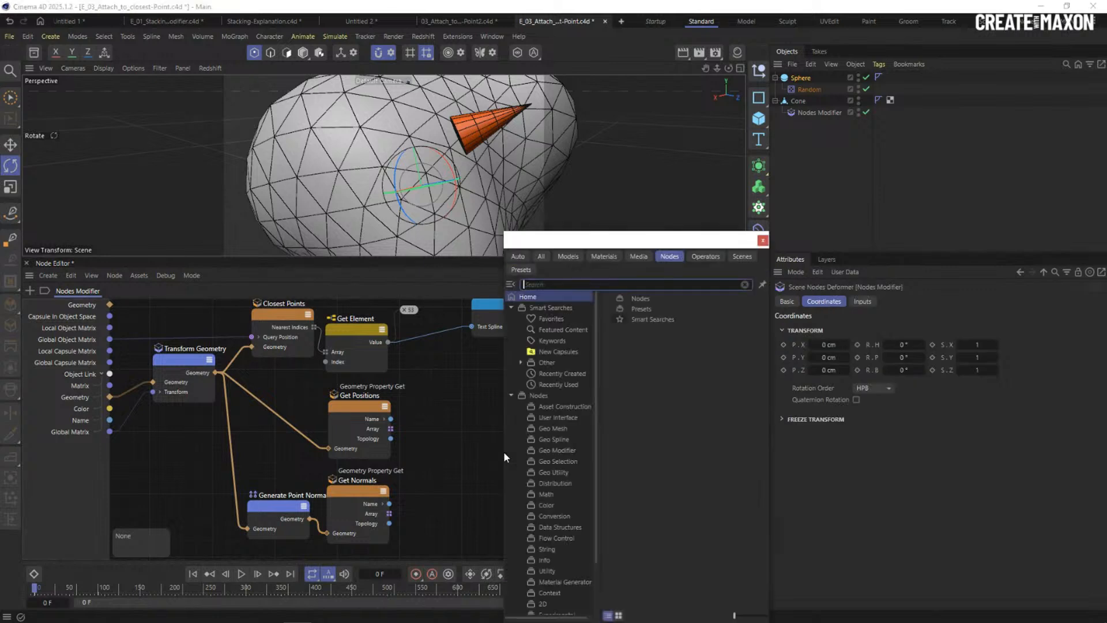
pyautogui.write('get ele')
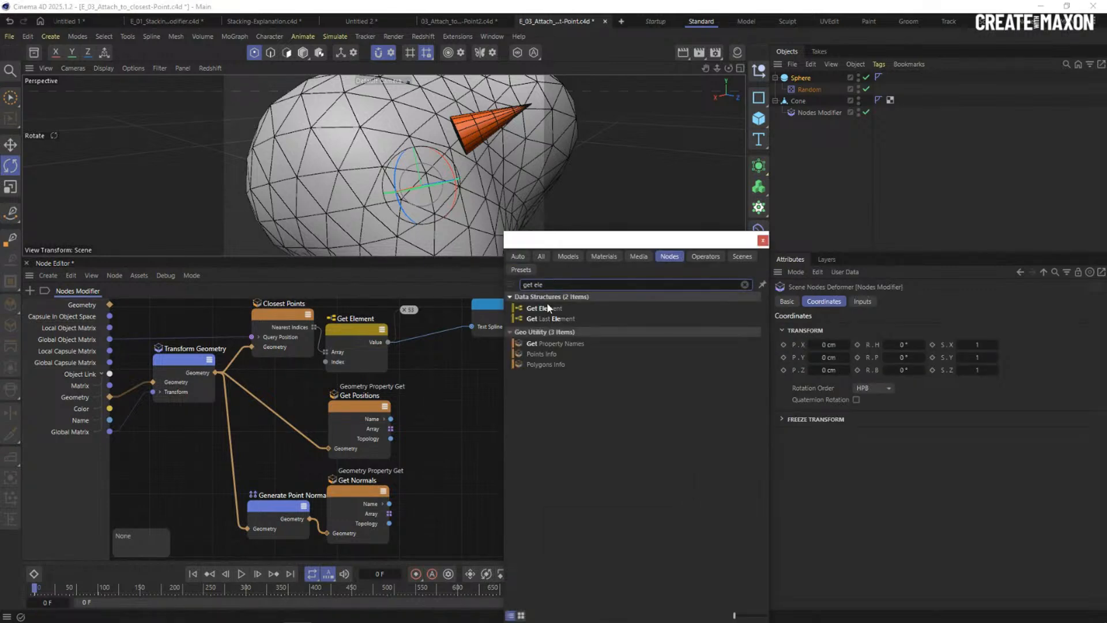
pyautogui.click(545, 306)
pyautogui.moveTo(489, 462); pyautogui.dragTo(463, 417)
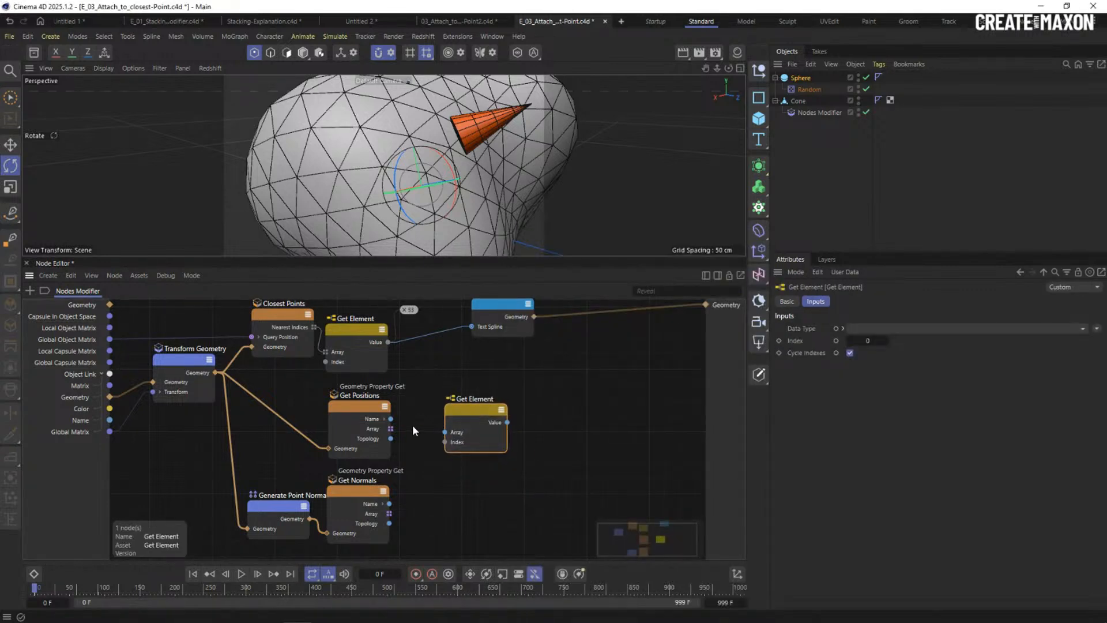
pyautogui.moveTo(390, 429); pyautogui.dragTo(457, 432)
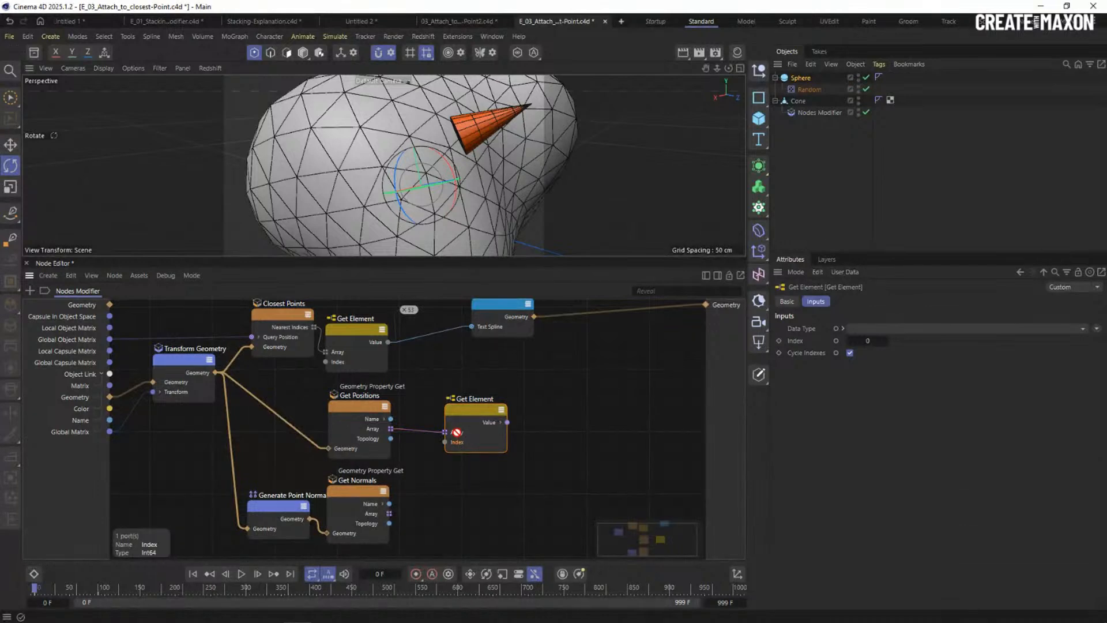
# Feed the closest-point index to the positions Get Element's Index and set up a second Get Element with that index and the Normals Array.
pyautogui.moveTo(389, 342); pyautogui.dragTo(390, 515)
pyautogui.moveTo(466, 471); pyautogui.dragTo(464, 471)
pyautogui.moveTo(531, 417); pyautogui.dragTo(495, 456, button='middle')
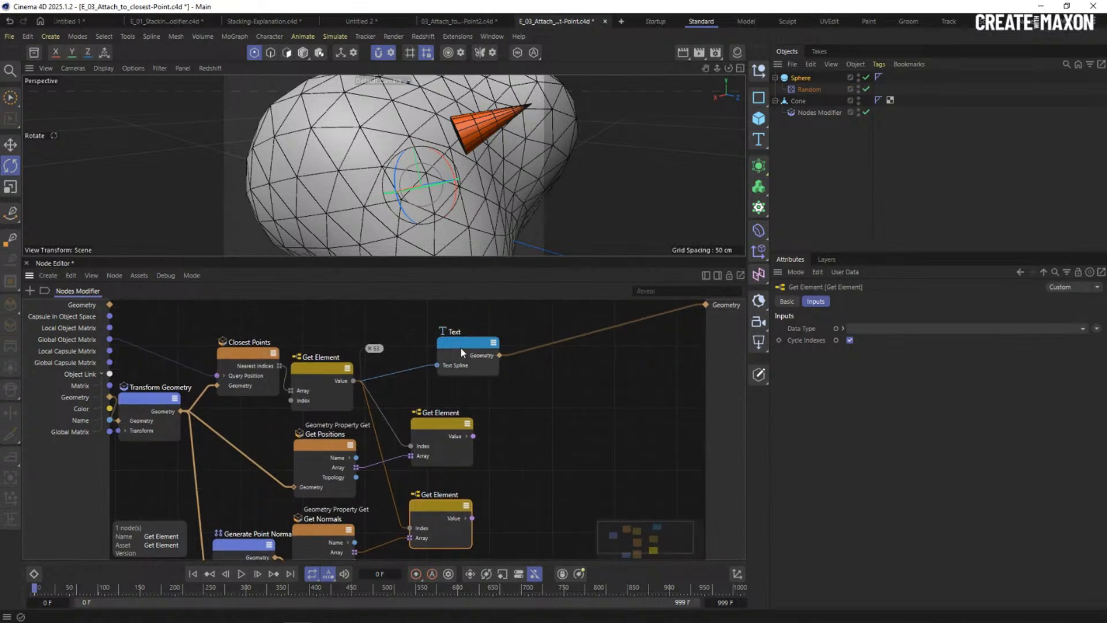
# Move the Text node away from the Get Element nodes to free space in the graph.
pyautogui.moveTo(461, 351); pyautogui.dragTo(580, 358)
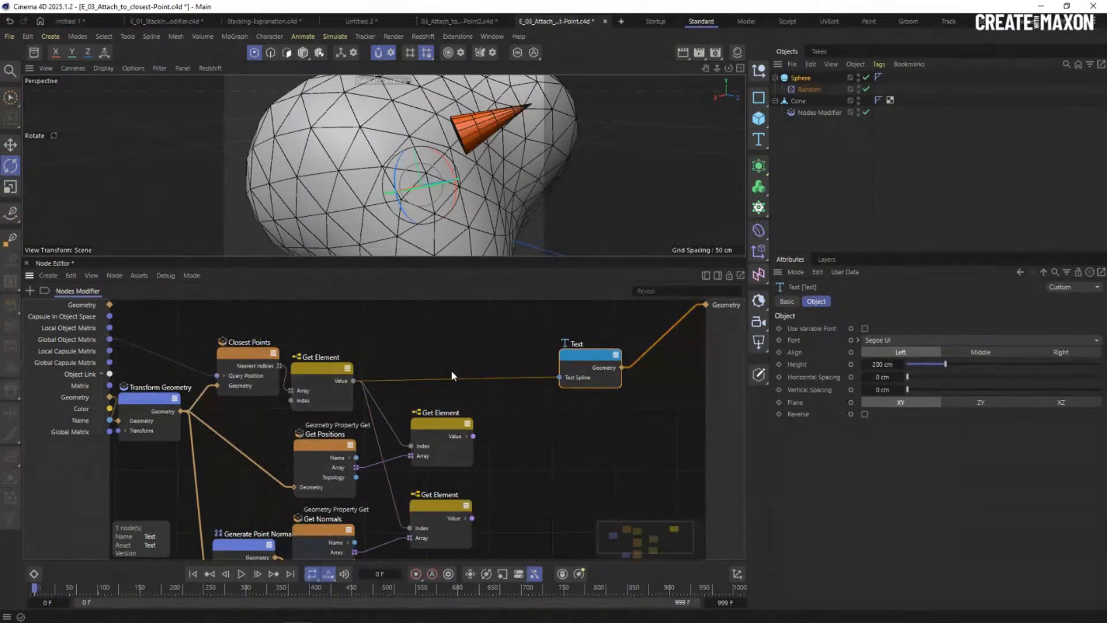
pyautogui.moveTo(447, 396); pyautogui.dragTo(452, 372, button='middle')
pyautogui.moveTo(589, 334); pyautogui.dragTo(601, 344)
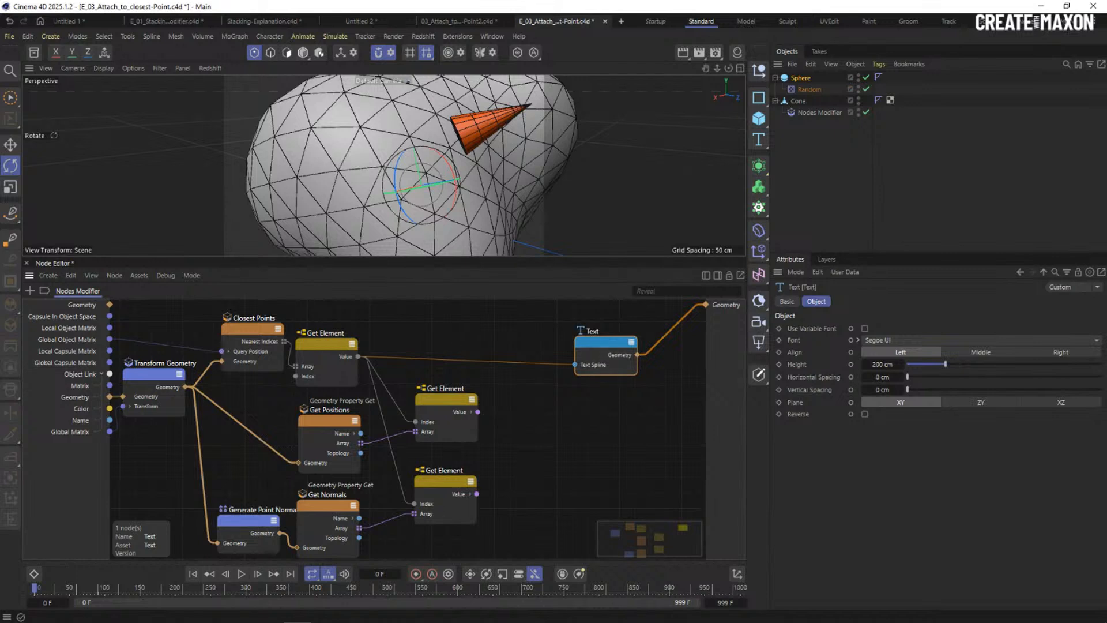
pyautogui.scroll(-1, 459, 336)
pyautogui.moveTo(458, 336); pyautogui.dragTo(453, 364, button='middle')
# Add a Transform Geometry node and wire it between the modifier's main Geometry input and its Geometry output.
pyautogui.click(85, 307)
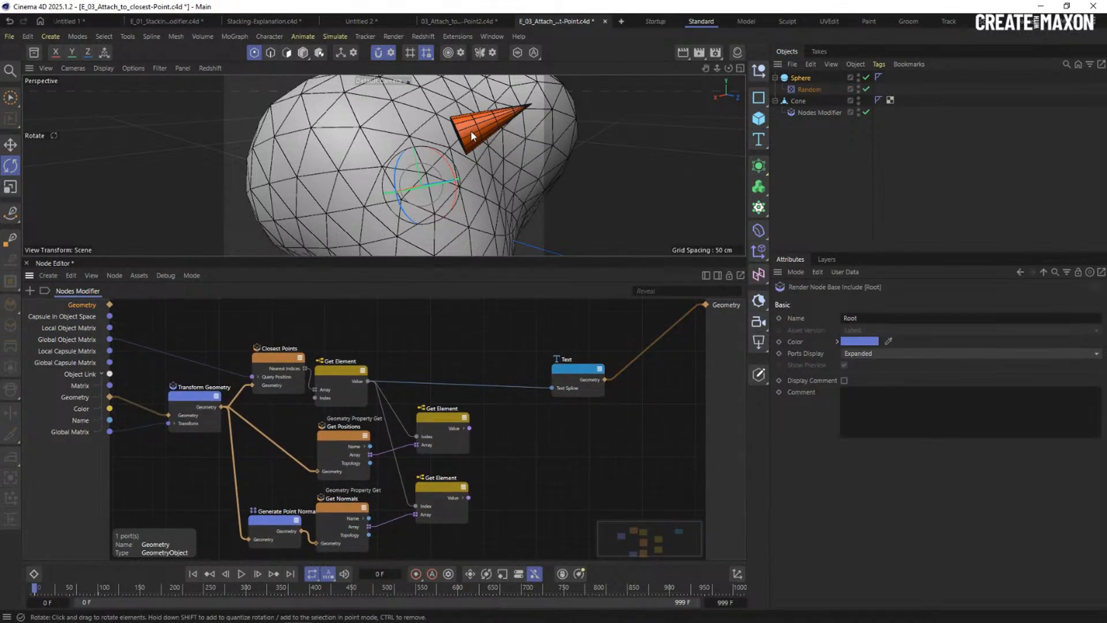
pyautogui.doubleClick(491, 311)
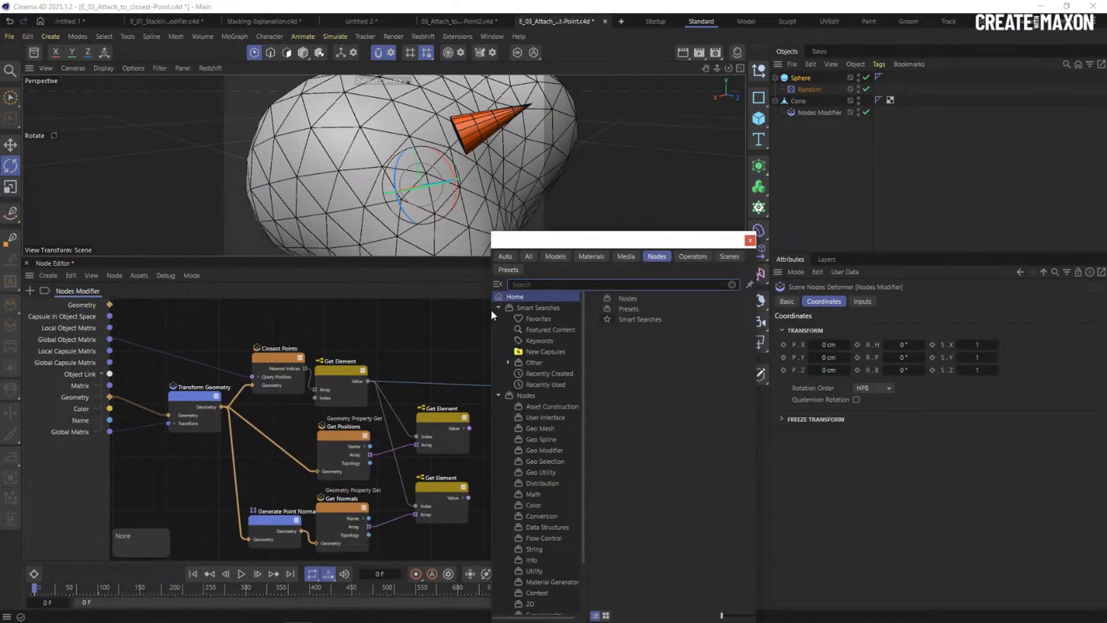
pyautogui.write('transfor')
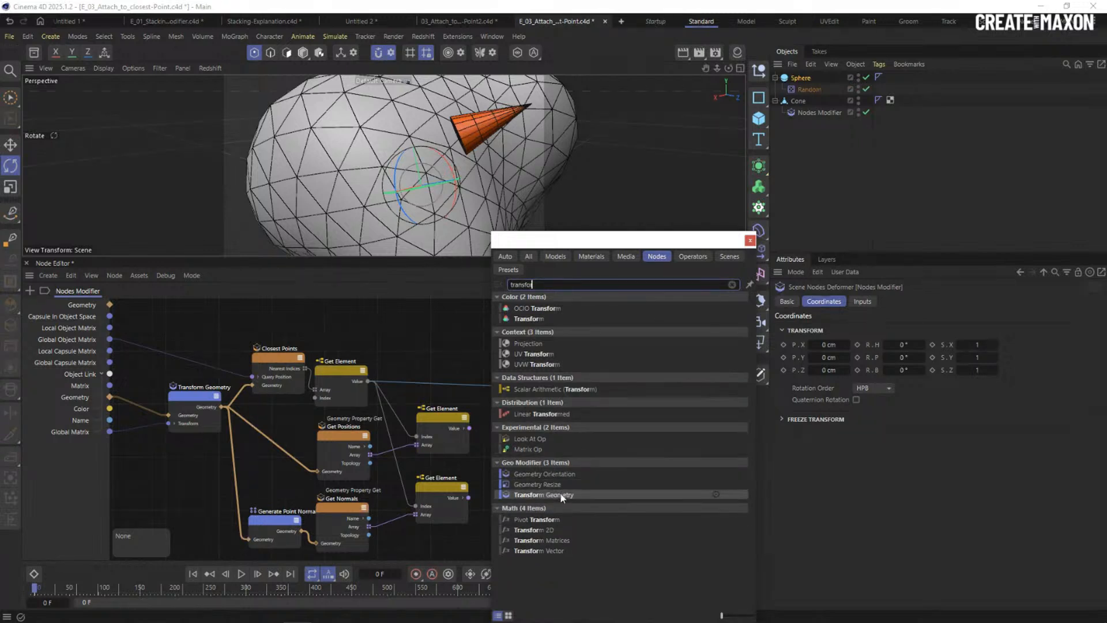
pyautogui.click(562, 495)
pyautogui.moveTo(480, 315); pyautogui.dragTo(491, 324)
pyautogui.moveTo(110, 305); pyautogui.dragTo(704, 304)
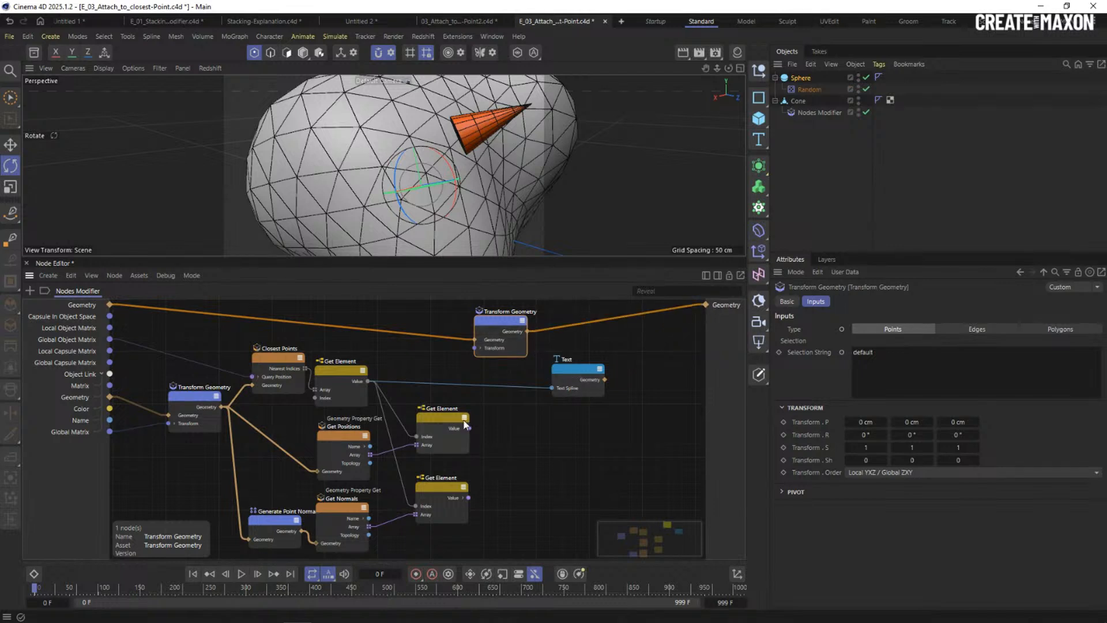
# Shift the new Transform Geometry node closer to the output and delete the Text node.
pyautogui.moveTo(495, 323); pyautogui.dragTo(548, 329)
pyautogui.click(569, 370)
pyautogui.press('Delete')
# Expand the new Transform Geometry node's Transform port and connect the positions Get Element's Value to Translation.
pyautogui.scroll(1, 506, 369)
pyautogui.click(526, 346)
pyautogui.click(445, 437)
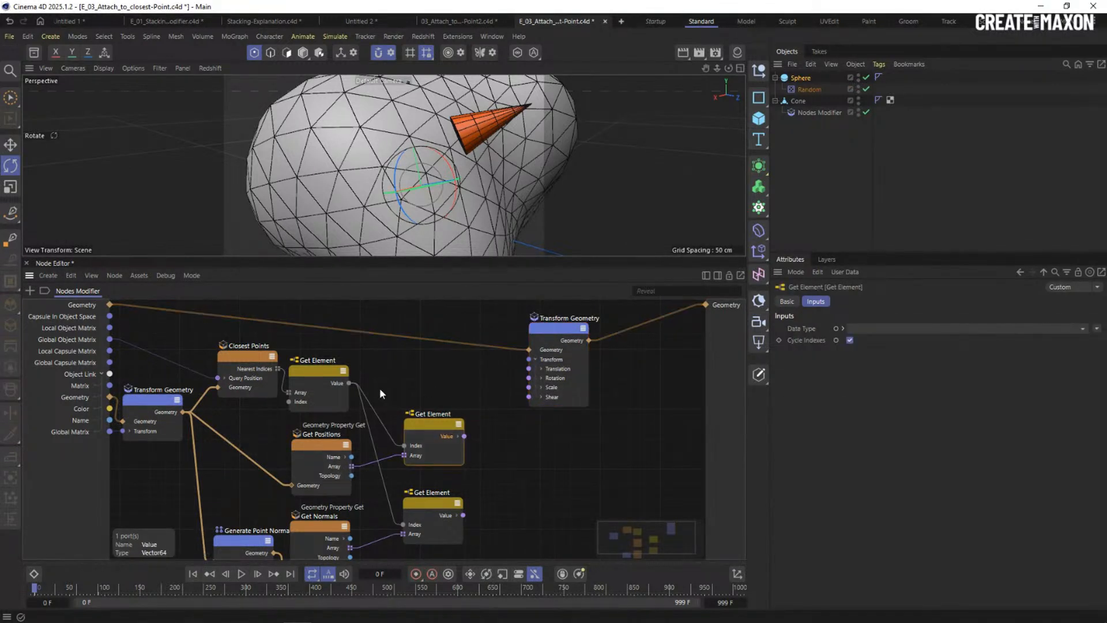
pyautogui.moveTo(325, 378); pyautogui.dragTo(333, 375)
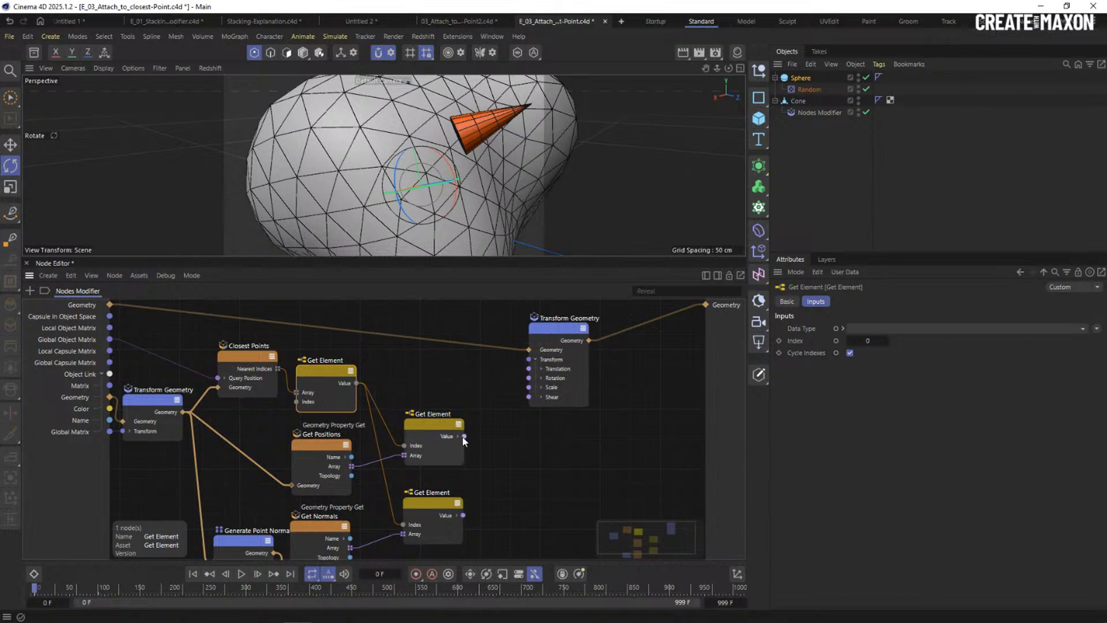
pyautogui.moveTo(464, 436); pyautogui.dragTo(529, 369)
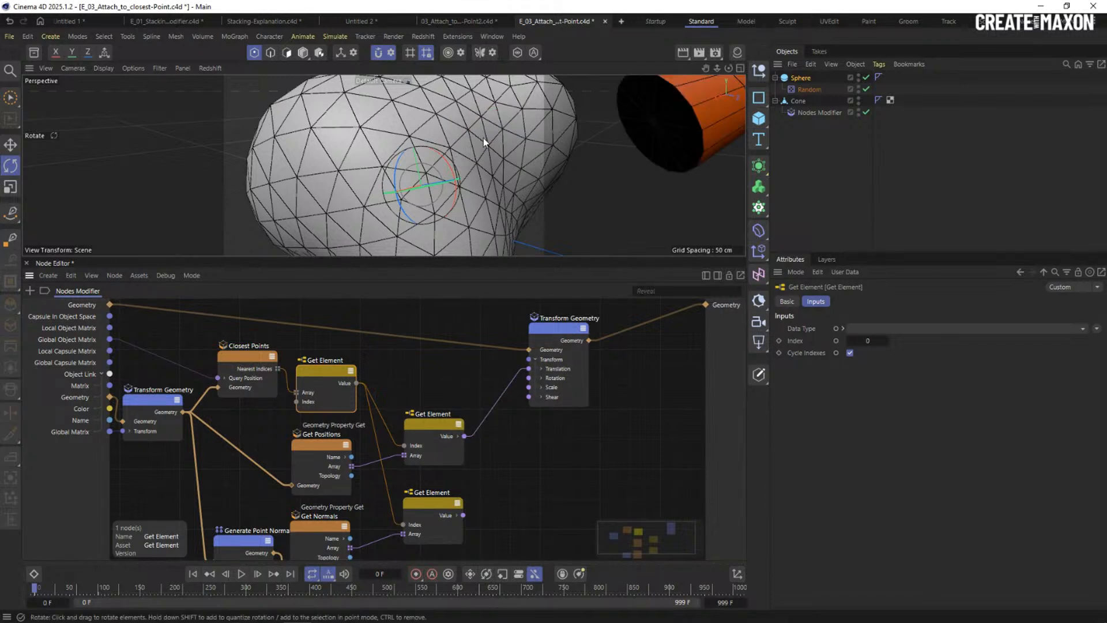
# Inspect the displaced Cone, select it in Model mode and disable its Nodes Modifier to examine its original placement.
pyautogui.scroll(-6, 484, 139)
pyautogui.keyDown('alt'); pyautogui.moveTo(489, 135); pyautogui.dragTo(320, 172); pyautogui.keyUp('alt')
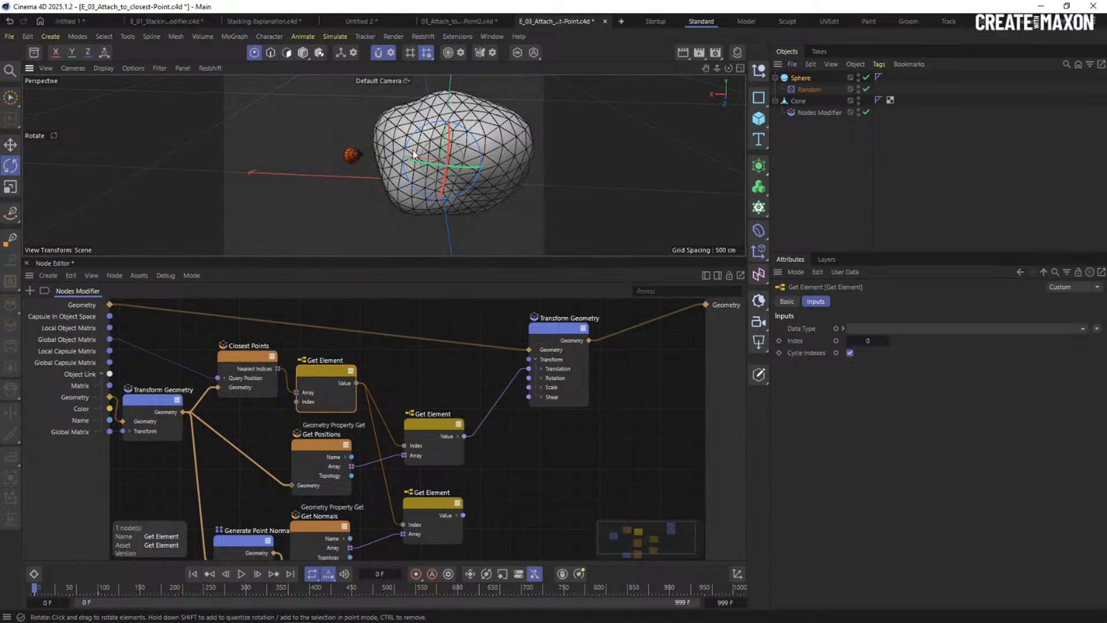
pyautogui.keyDown('alt'); pyautogui.moveTo(436, 162); pyautogui.dragTo(509, 161); pyautogui.keyUp('alt')
pyautogui.keyDown('alt'); pyautogui.moveTo(393, 155); pyautogui.dragTo(409, 151, button='right'); pyautogui.keyUp('alt')
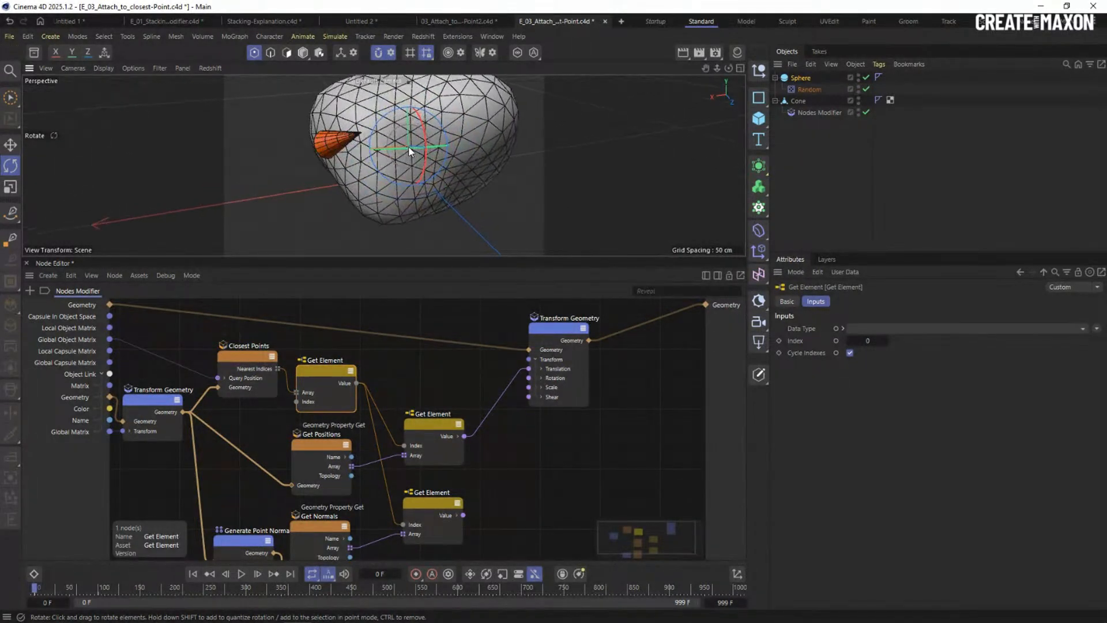
pyautogui.click(797, 102)
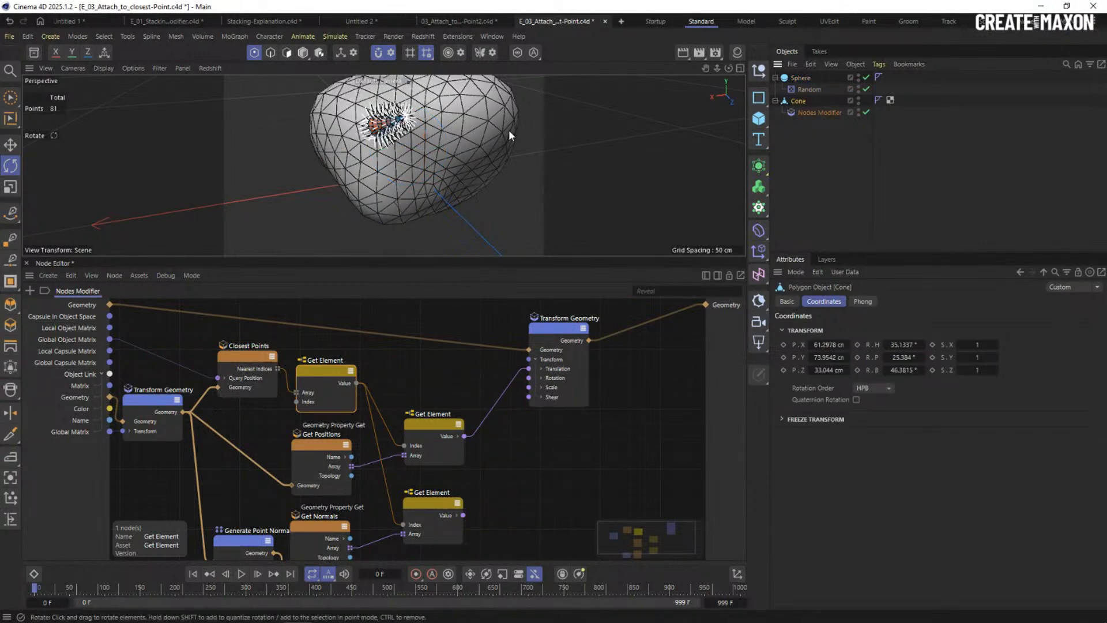
pyautogui.click(303, 53)
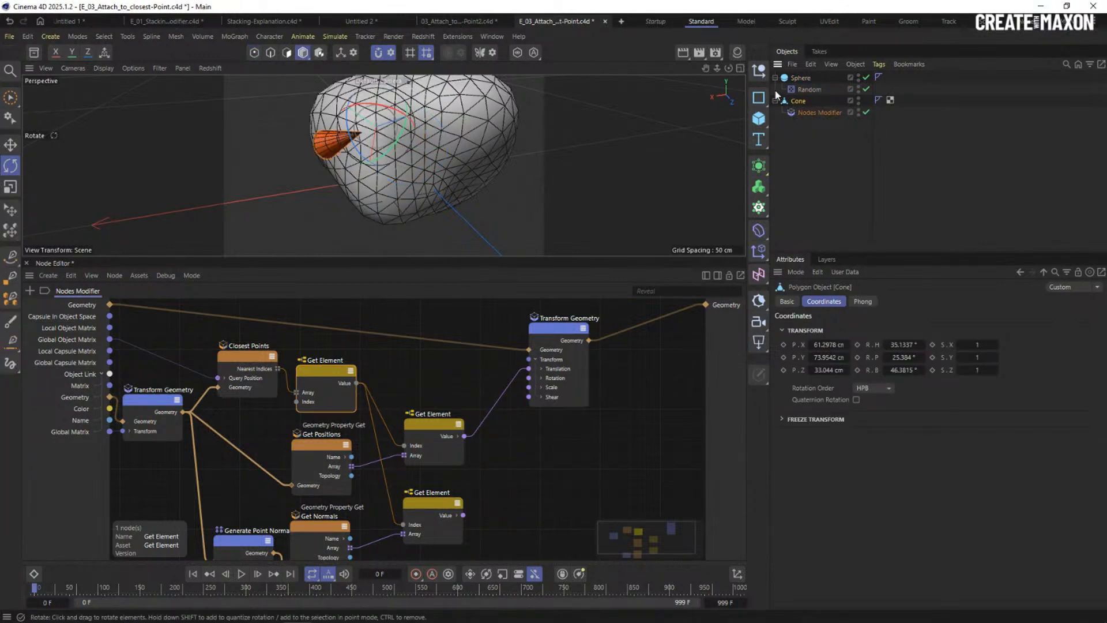
pyautogui.click(866, 112)
pyautogui.keyDown('alt'); pyautogui.moveTo(534, 108); pyautogui.dragTo(385, 130); pyautogui.keyUp('alt')
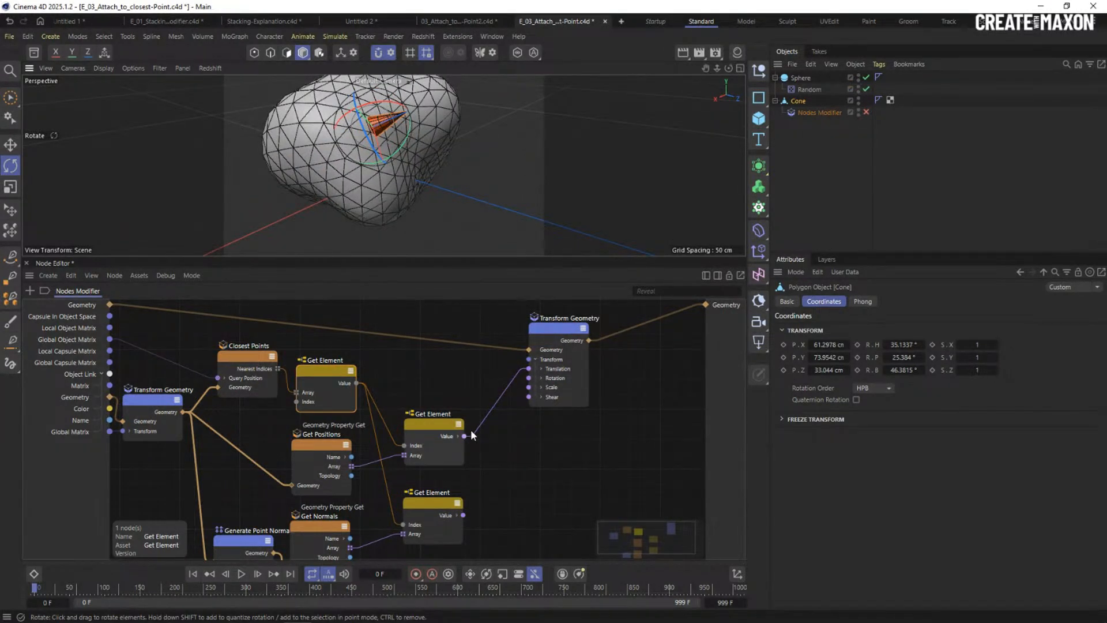
pyautogui.scroll(3, 367, 127)
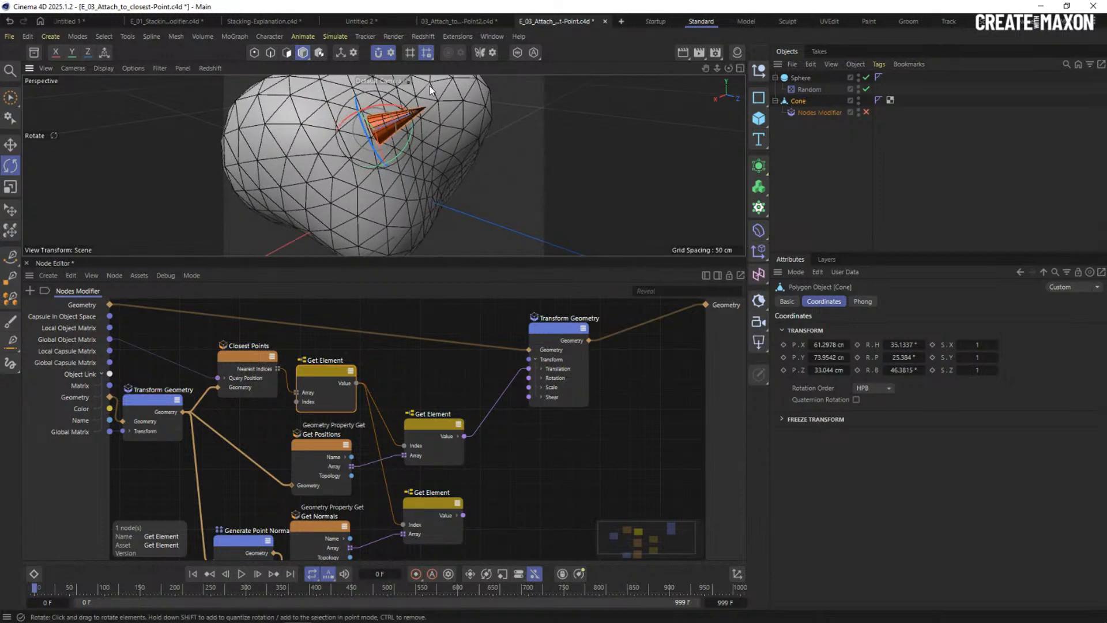
pyautogui.keyDown('alt'); pyautogui.moveTo(412, 192); pyautogui.dragTo(428, 181); pyautogui.keyUp('alt')
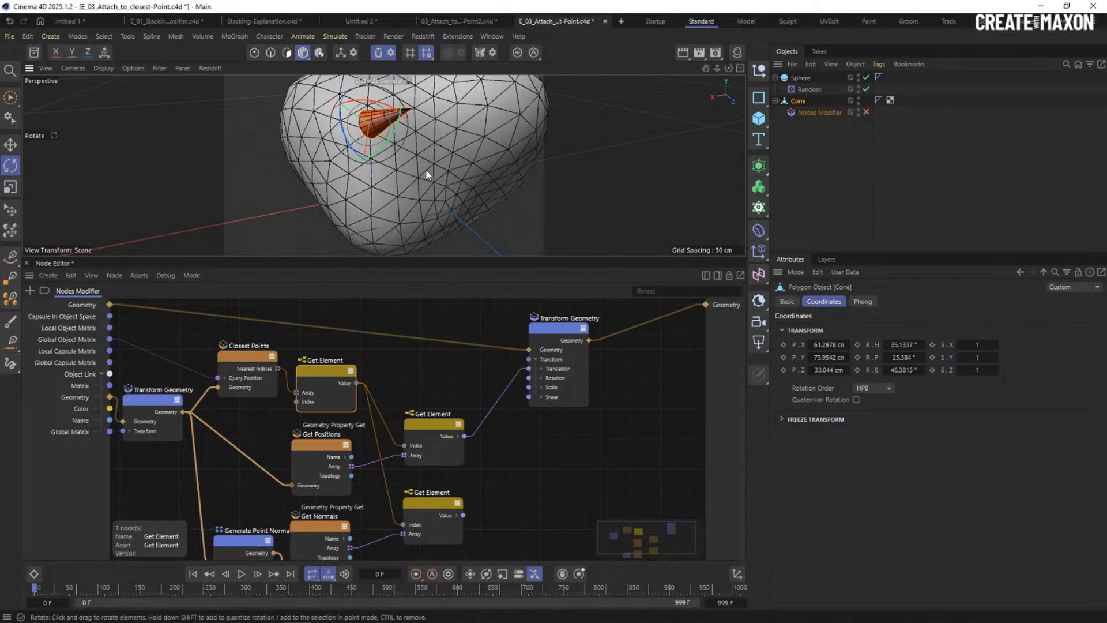
# Enlarge the Node Editor and move the output Transform Geometry node slightly down in the graph.
pyautogui.moveTo(445, 257); pyautogui.dragTo(445, 240)
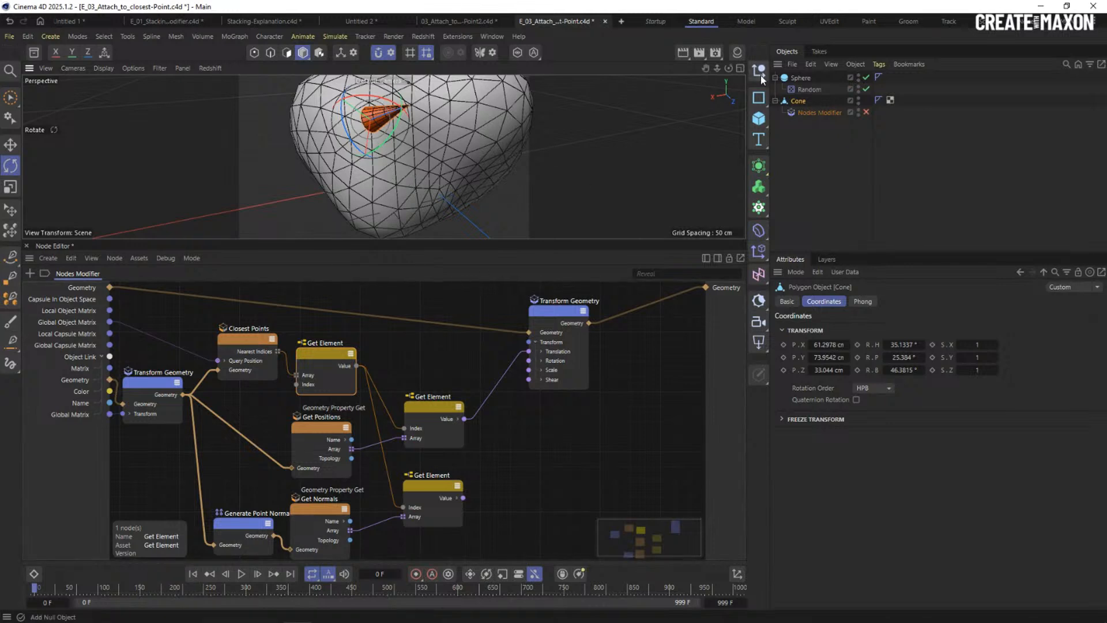
pyautogui.click(429, 308)
pyautogui.scroll(-1, 430, 308)
pyautogui.moveTo(443, 308); pyautogui.dragTo(427, 355, button='middle')
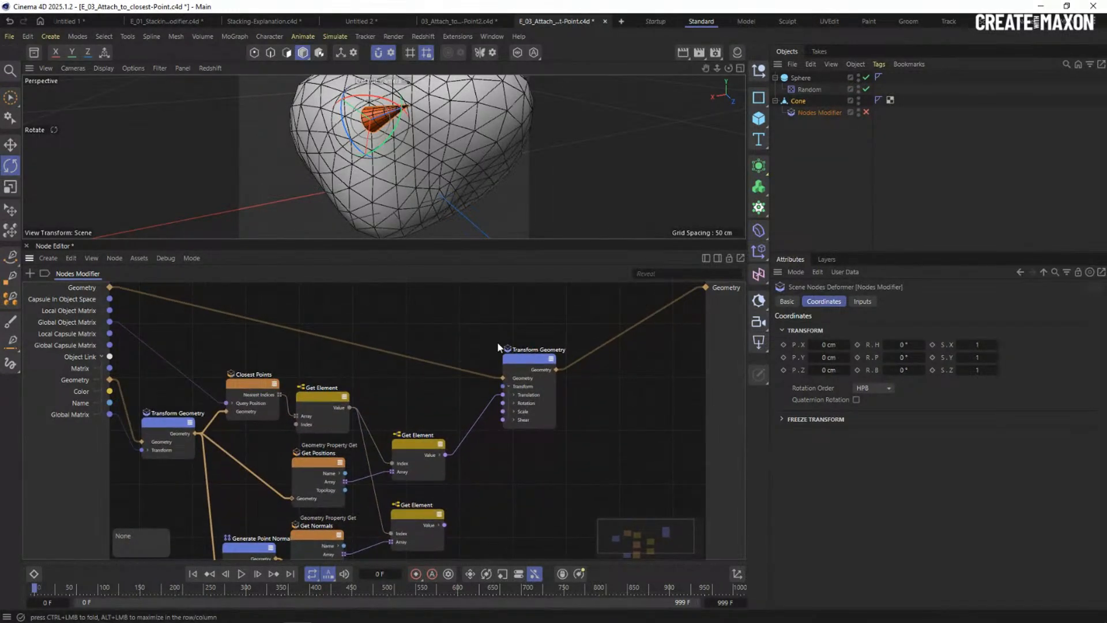
pyautogui.moveTo(499, 347); pyautogui.dragTo(505, 373)
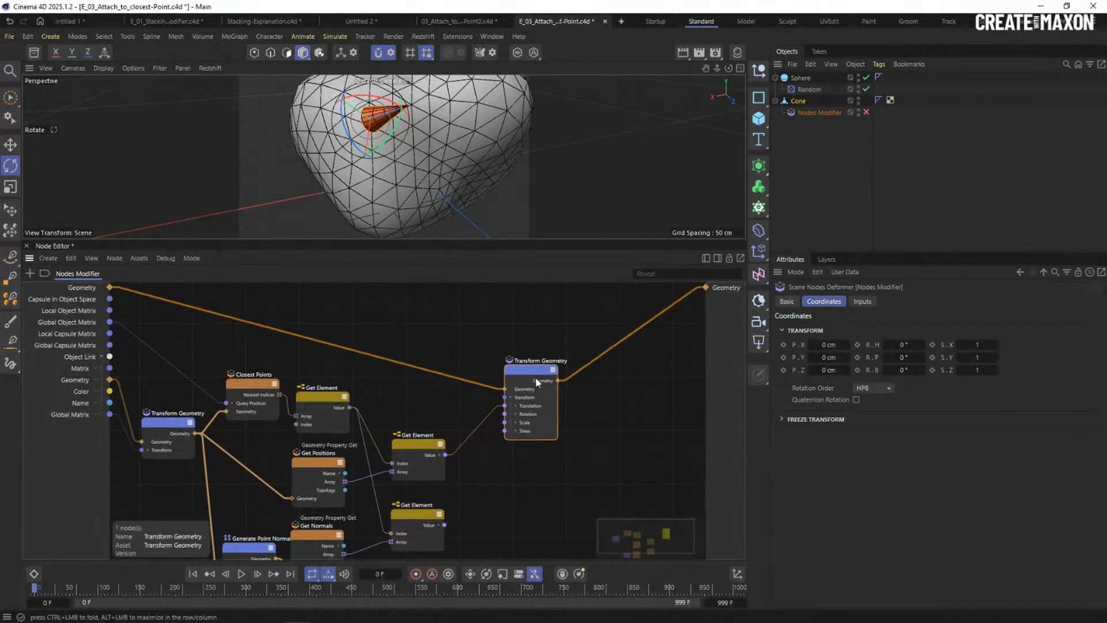
# Add a Display tag to the Sphere and override its Shading Mode with Lines.
pyautogui.click(806, 77)
pyautogui.rightClick(806, 78)
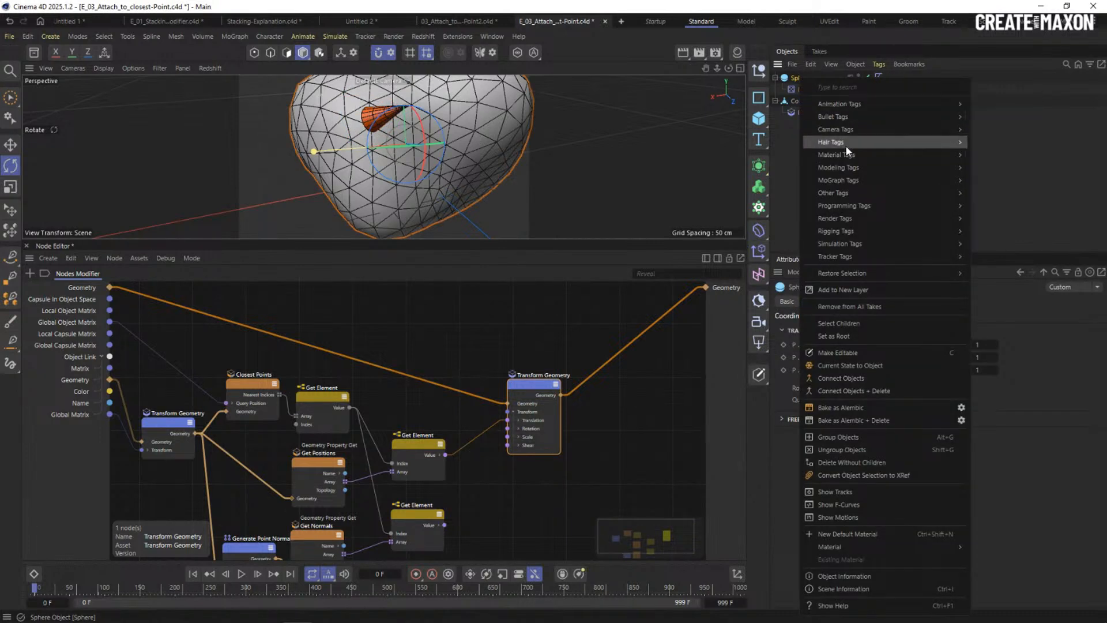
pyautogui.write('disp')
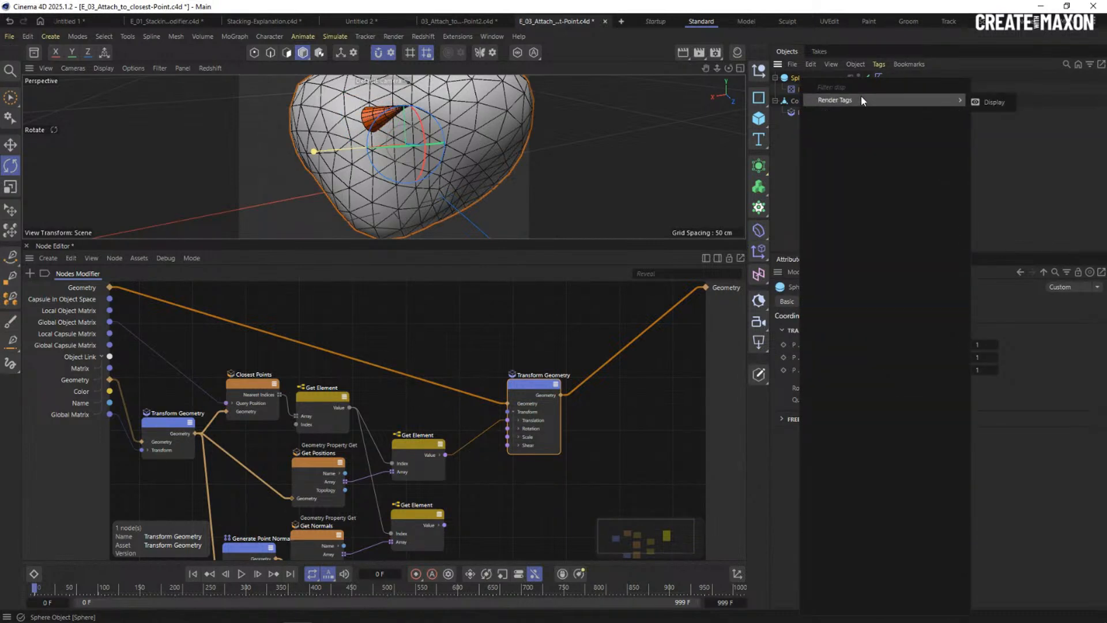
pyautogui.click(991, 102)
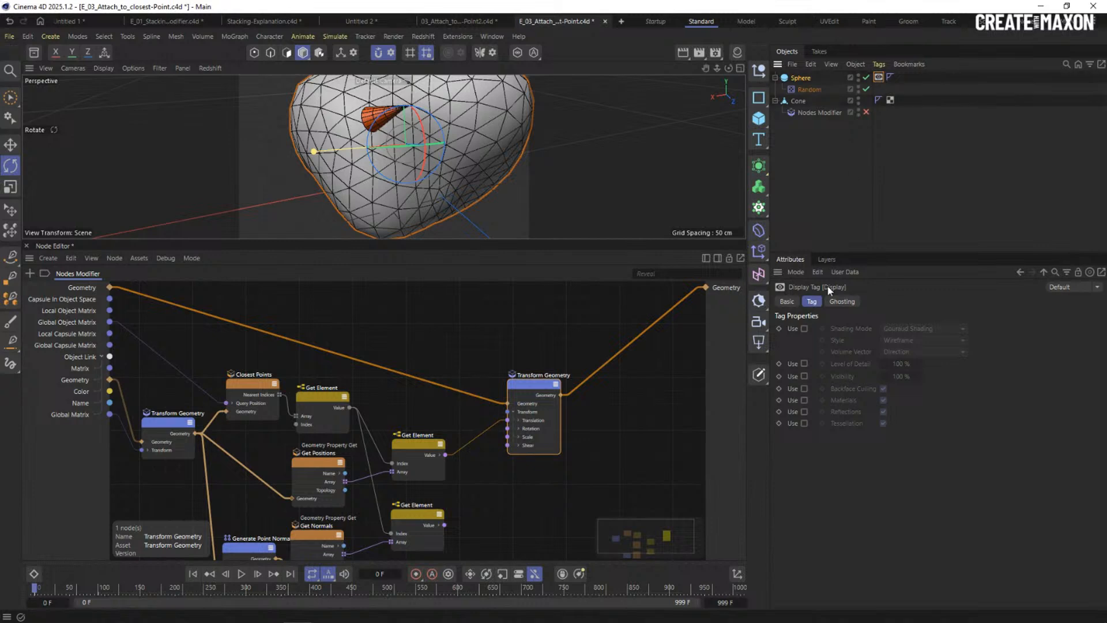
pyautogui.click(804, 328)
pyautogui.click(906, 328)
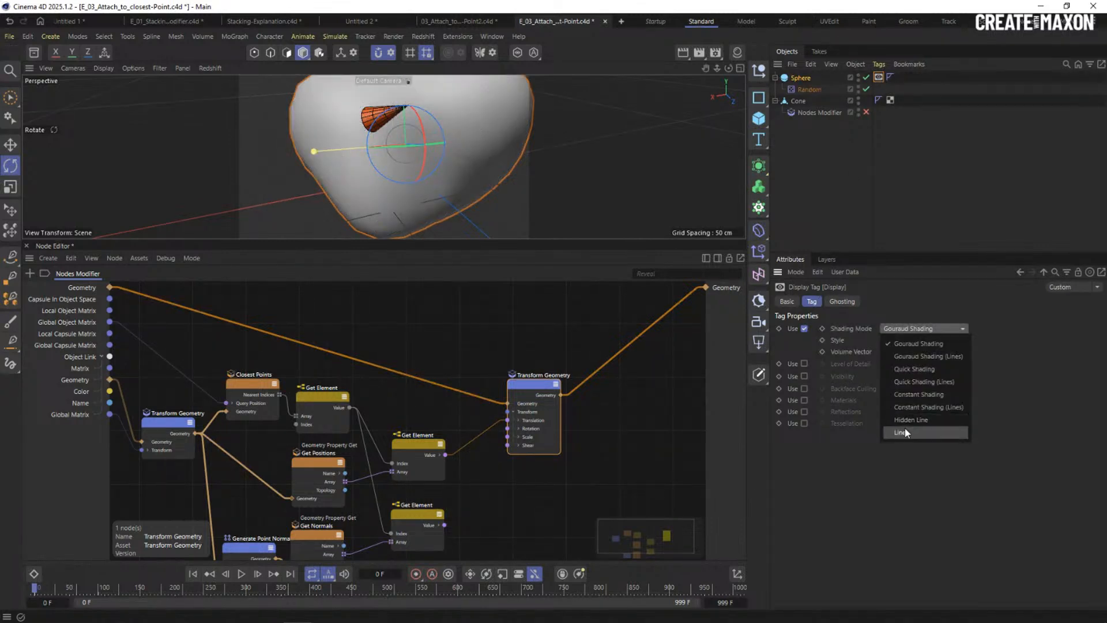
pyautogui.click(904, 432)
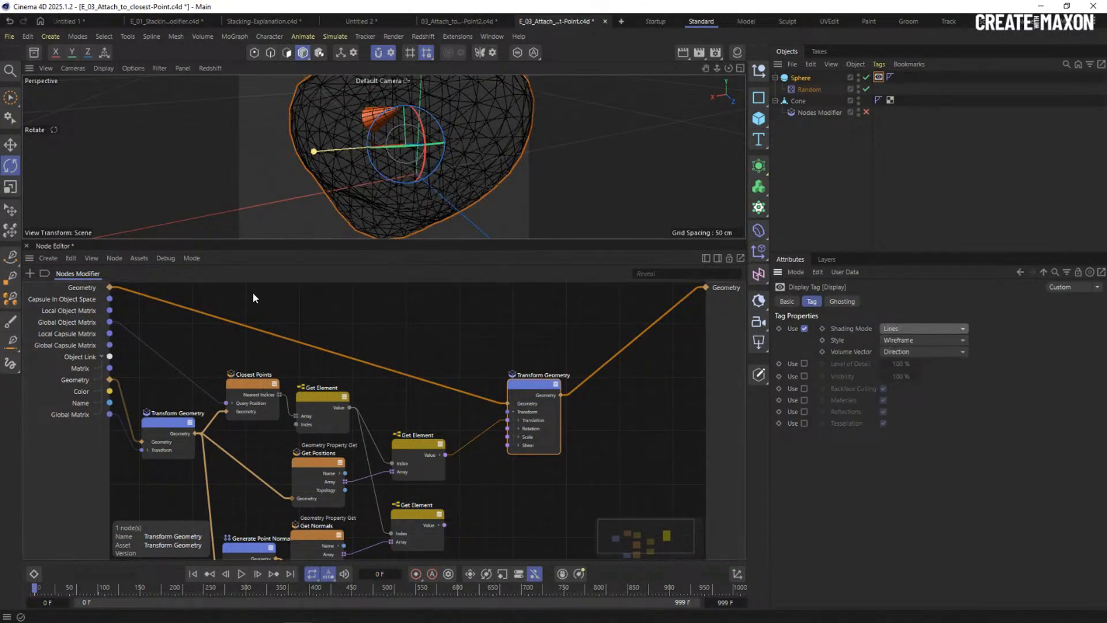
# Add an Inverse Matrix node to the graph and connect the Global Object Matrix to its Matrix input.
pyautogui.doubleClick(395, 323)
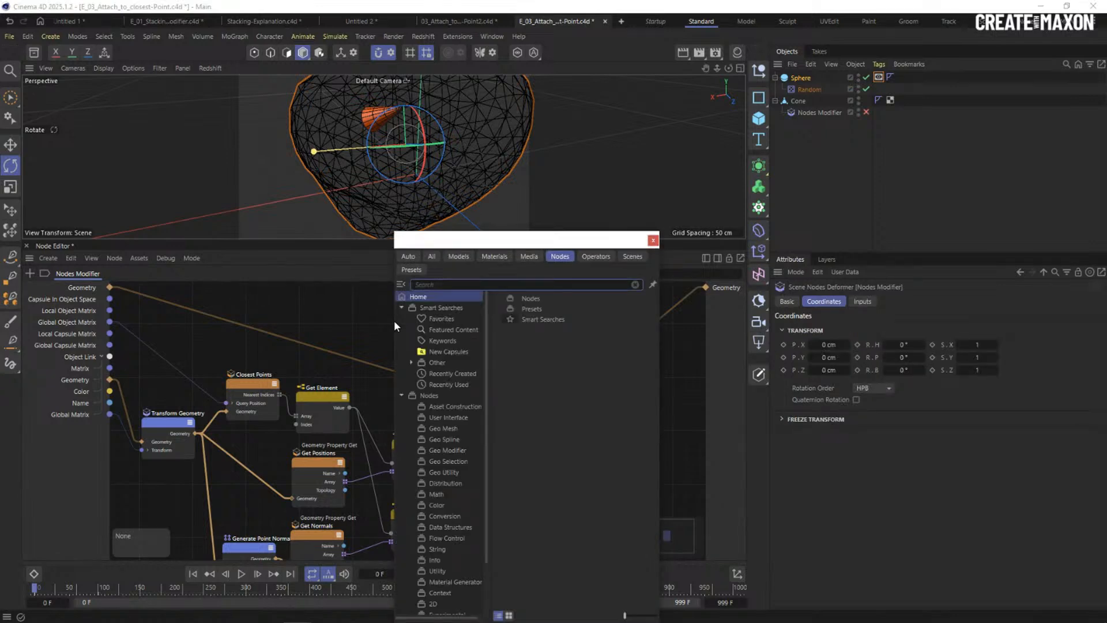
pyautogui.write('inv')
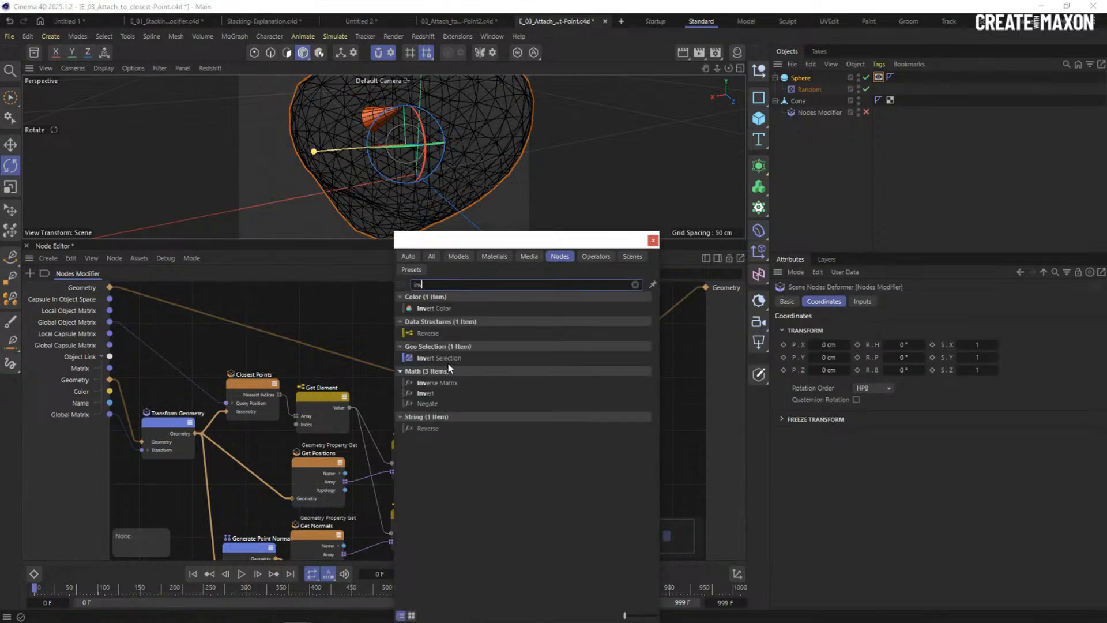
pyautogui.click(443, 383)
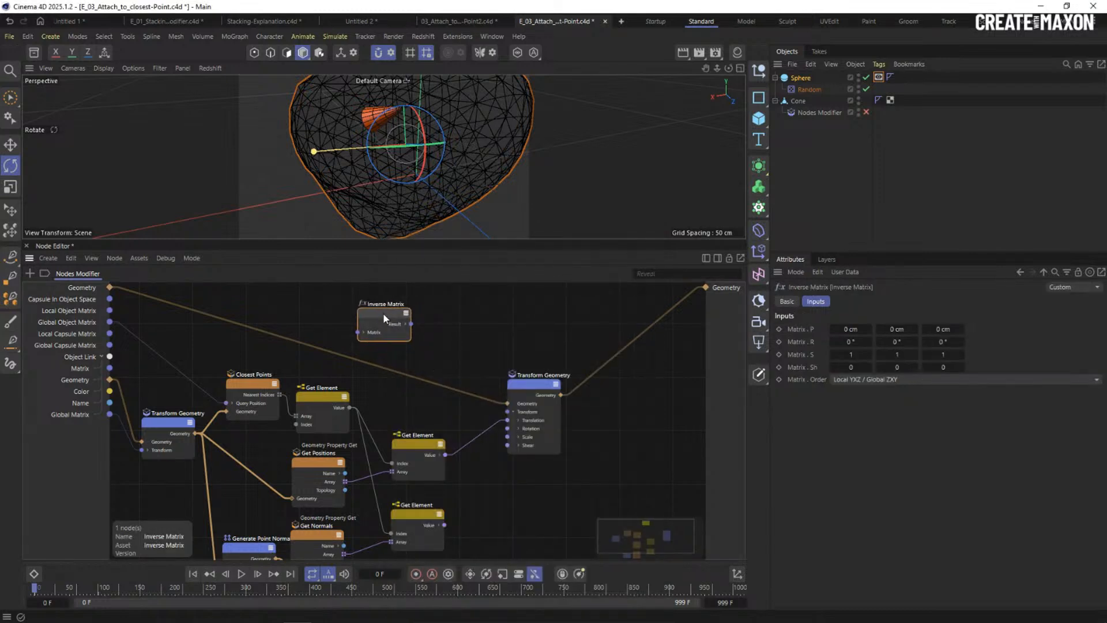
pyautogui.moveTo(113, 316); pyautogui.dragTo(68, 325)
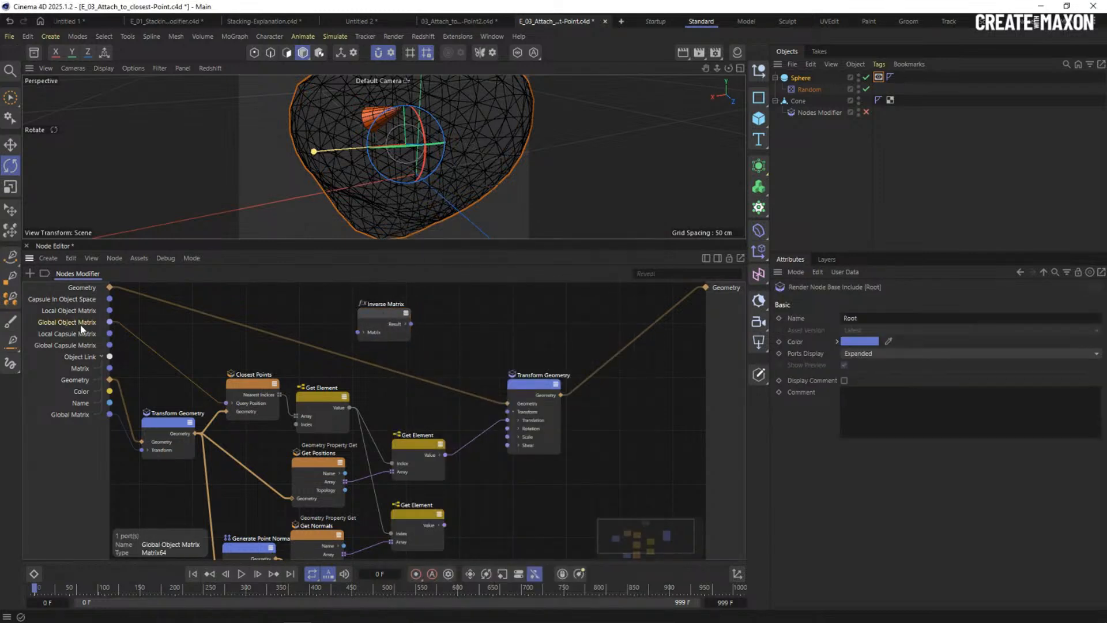
pyautogui.click(798, 101)
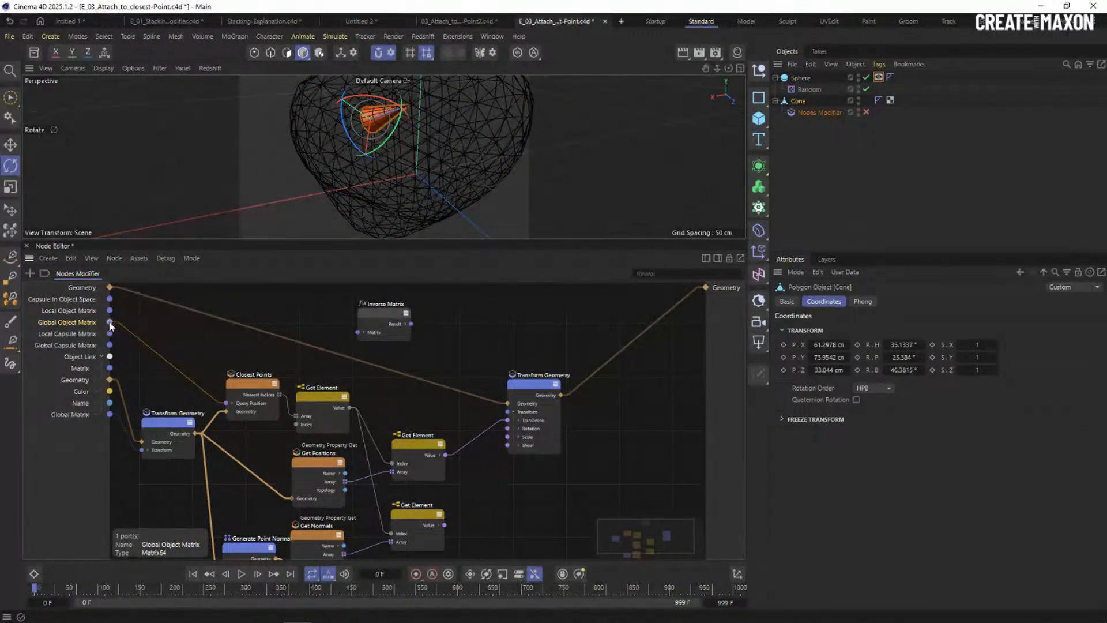
pyautogui.moveTo(110, 322); pyautogui.dragTo(368, 313)
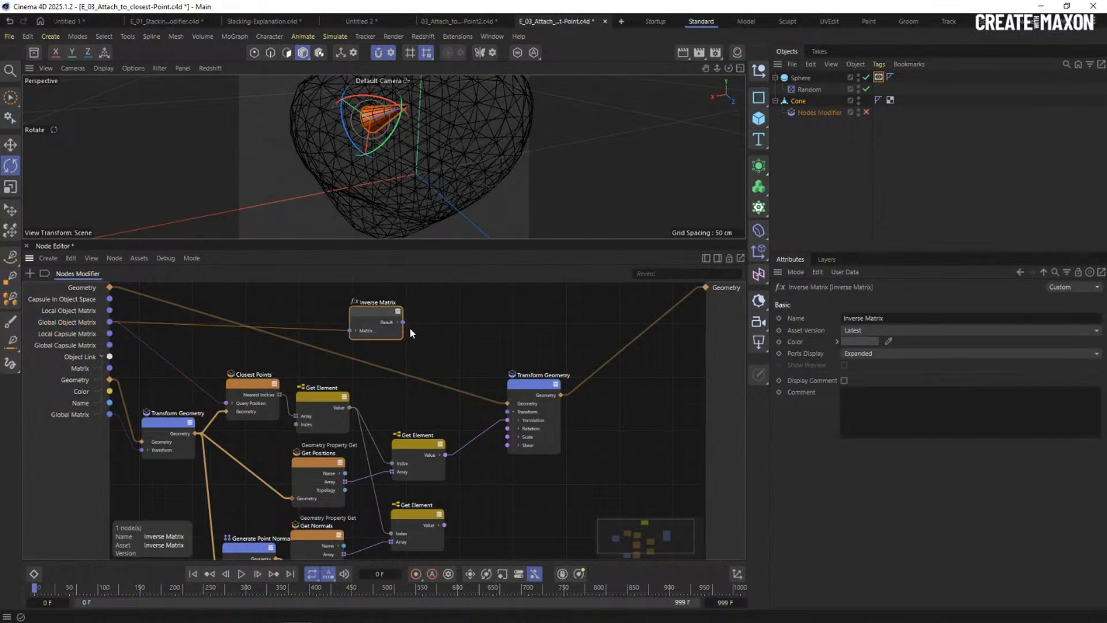
# Remove the output Transform Geometry node's Translation connection and feed the Inverse Matrix Result into its Transform port.
pyautogui.moveTo(527, 383); pyautogui.dragTo(540, 335)
pyautogui.click(482, 428)
pyautogui.press('Delete')
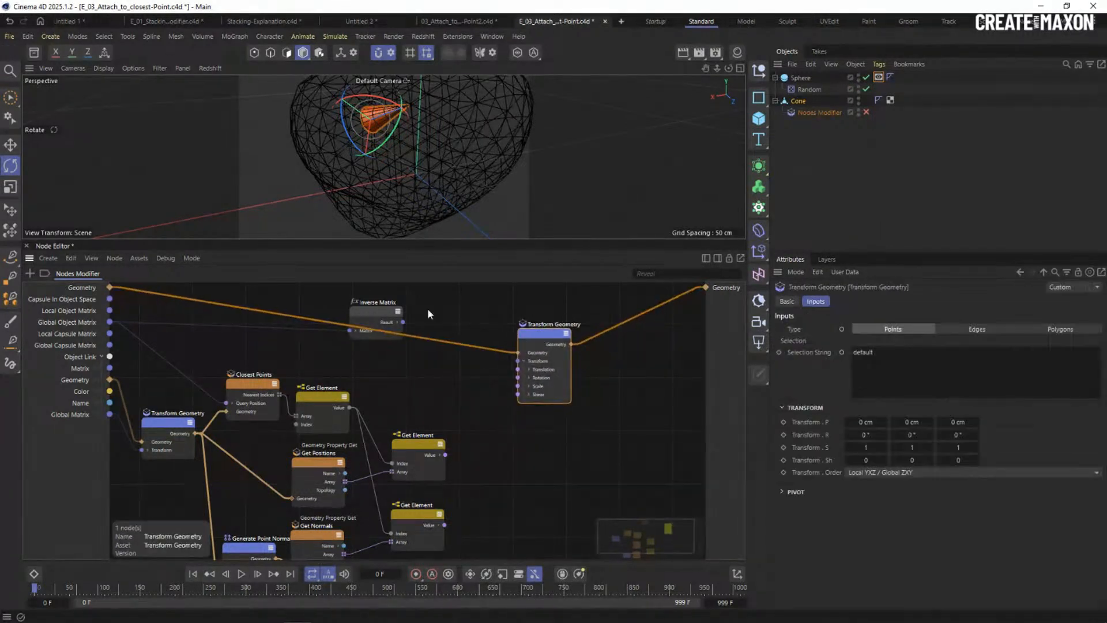
pyautogui.moveTo(384, 317); pyautogui.dragTo(425, 315)
pyautogui.moveTo(443, 348); pyautogui.dragTo(540, 323)
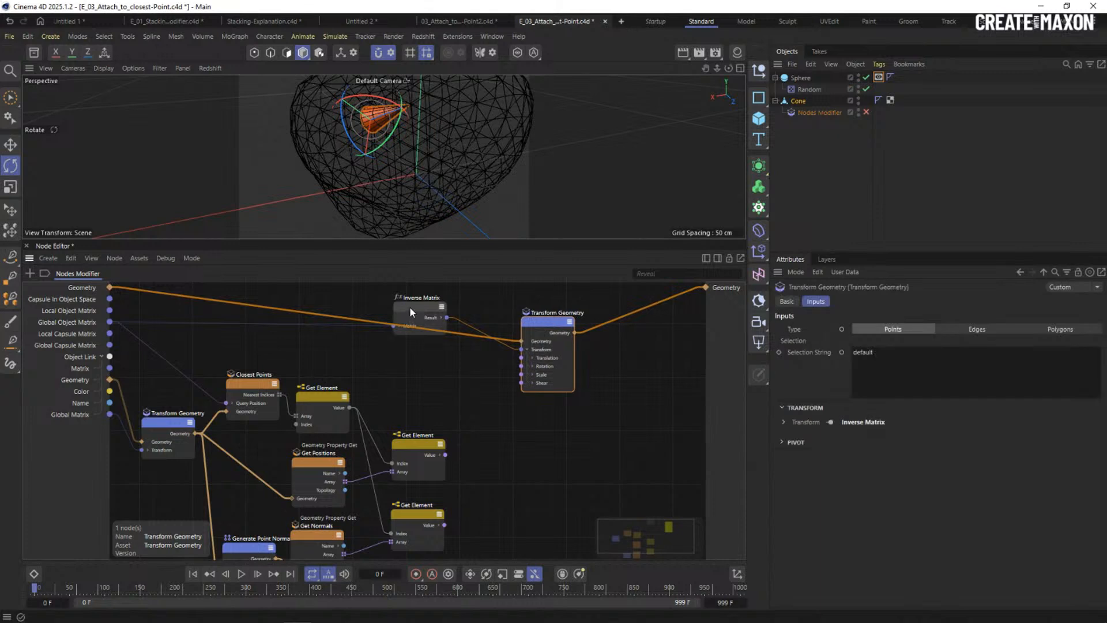
pyautogui.moveTo(409, 307); pyautogui.dragTo(423, 365)
pyautogui.moveTo(559, 317); pyautogui.dragTo(537, 313)
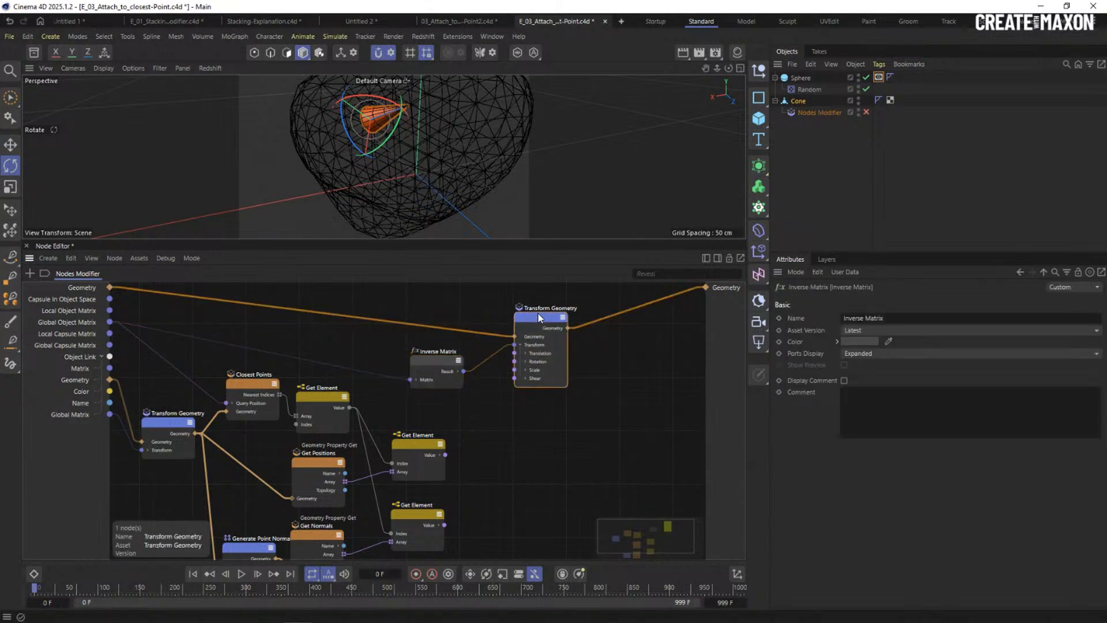
# Re-enable the Cone's Nodes Modifier and examine the Cone's placement inside the wireframe Sphere.
pyautogui.click(866, 111)
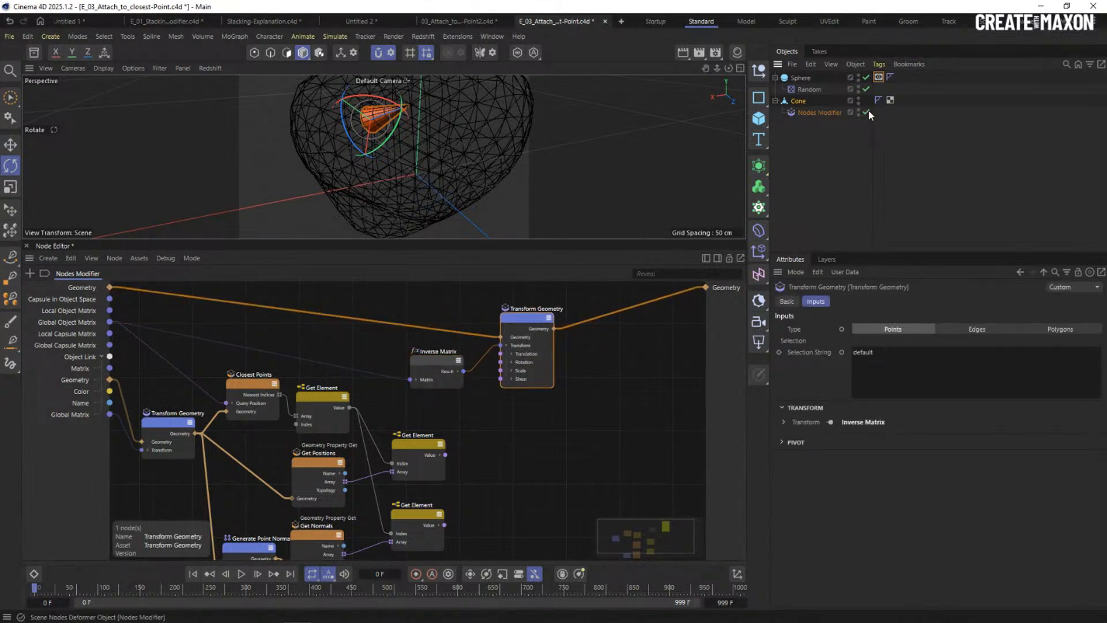
pyautogui.click(815, 169)
pyautogui.keyDown('alt'); pyautogui.moveTo(402, 182); pyautogui.dragTo(442, 172, button='right'); pyautogui.keyUp('alt')
pyautogui.keyDown('alt'); pyautogui.moveTo(443, 172); pyautogui.dragTo(395, 124); pyautogui.keyUp('alt')
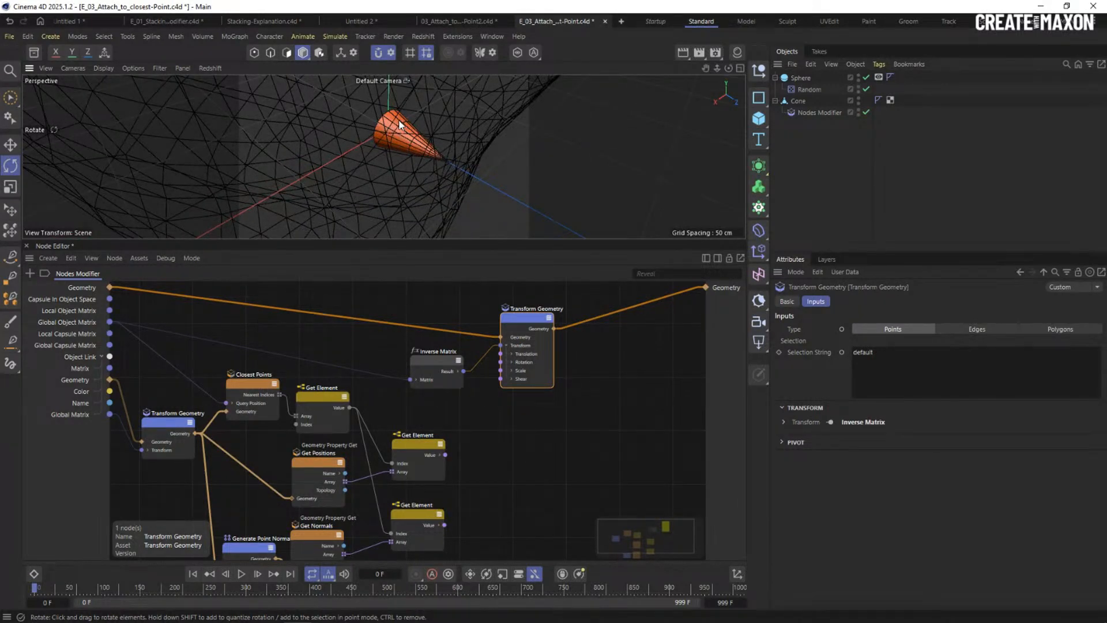
pyautogui.keyDown('alt'); pyautogui.moveTo(388, 125); pyautogui.dragTo(304, 115); pyautogui.keyUp('alt')
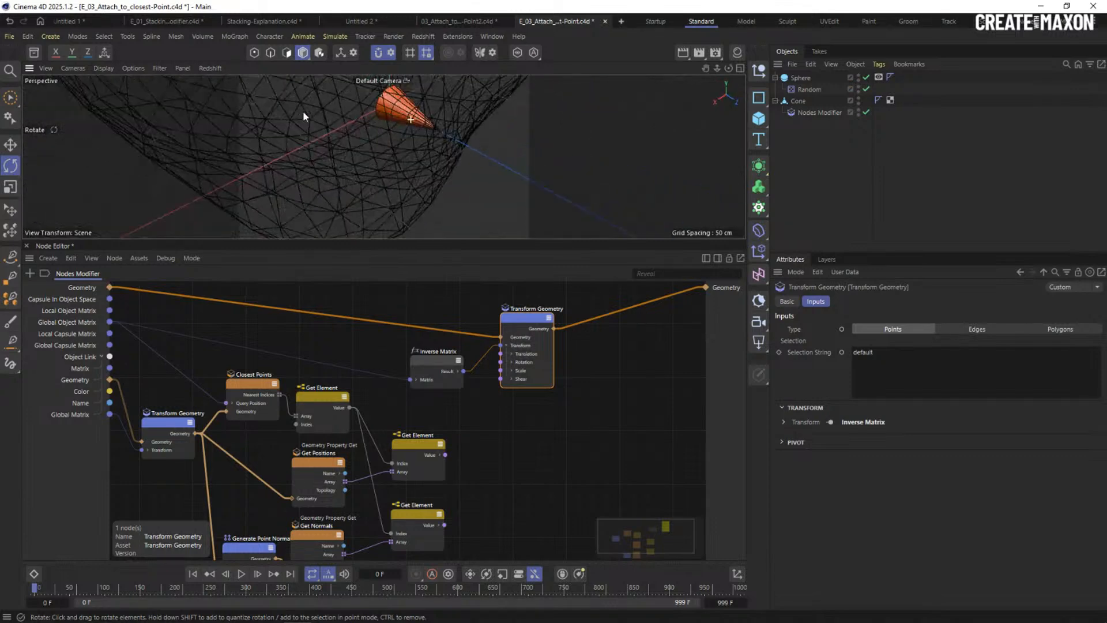
pyautogui.scroll(-10, 354, 136)
pyautogui.keyDown('alt'); pyautogui.moveTo(355, 137); pyautogui.dragTo(369, 149, button='middle'); pyautogui.keyUp('alt')
pyautogui.scroll(4, 370, 145)
# Rotate the Cone and move it out of the Sphere to test the inverse matrix transform.
pyautogui.click(797, 101)
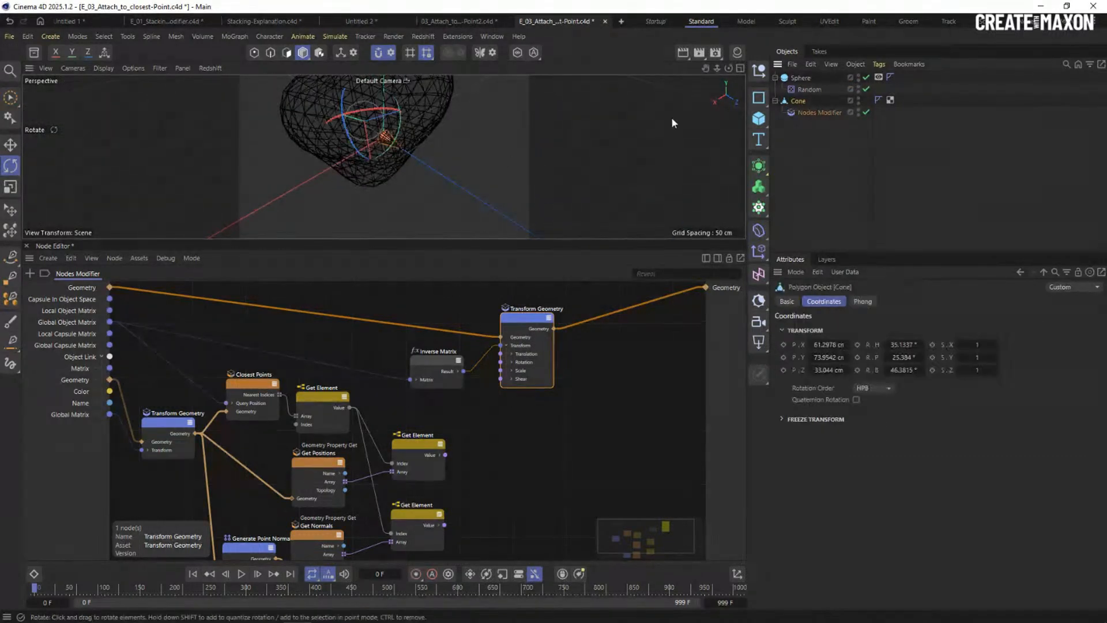
pyautogui.keyDown('alt'); pyautogui.moveTo(403, 148); pyautogui.dragTo(389, 103); pyautogui.keyUp('alt')
pyautogui.moveTo(315, 147); pyautogui.dragTo(338, 148)
pyautogui.press('e')
pyautogui.moveTo(362, 100); pyautogui.dragTo(291, 126)
pyautogui.press('r')
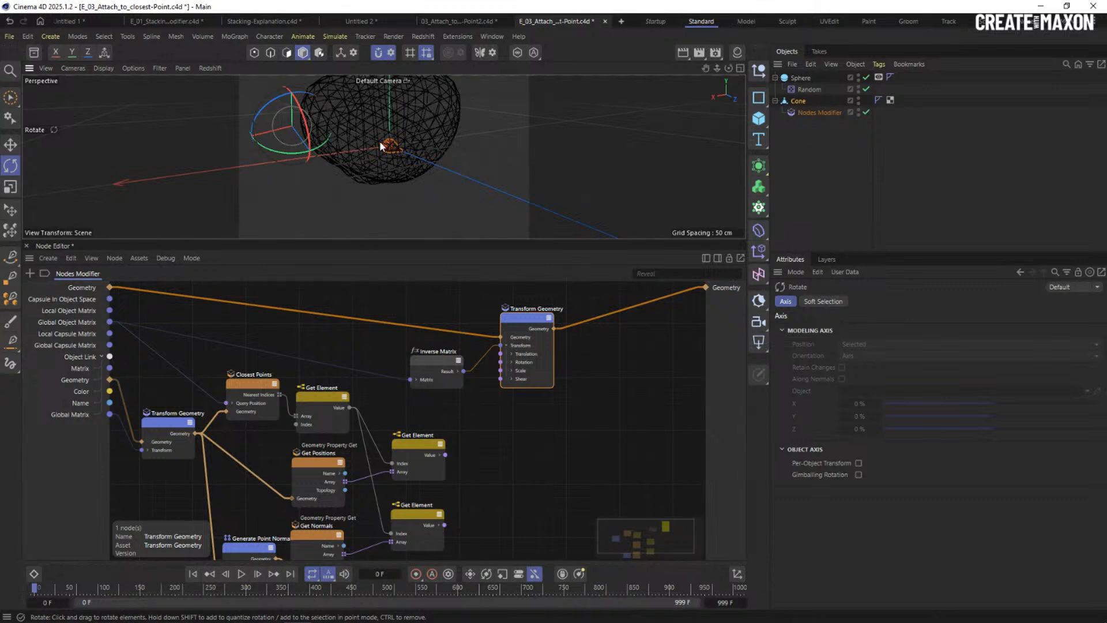
pyautogui.keyDown('alt'); pyautogui.moveTo(385, 149); pyautogui.dragTo(392, 151); pyautogui.keyUp('alt')
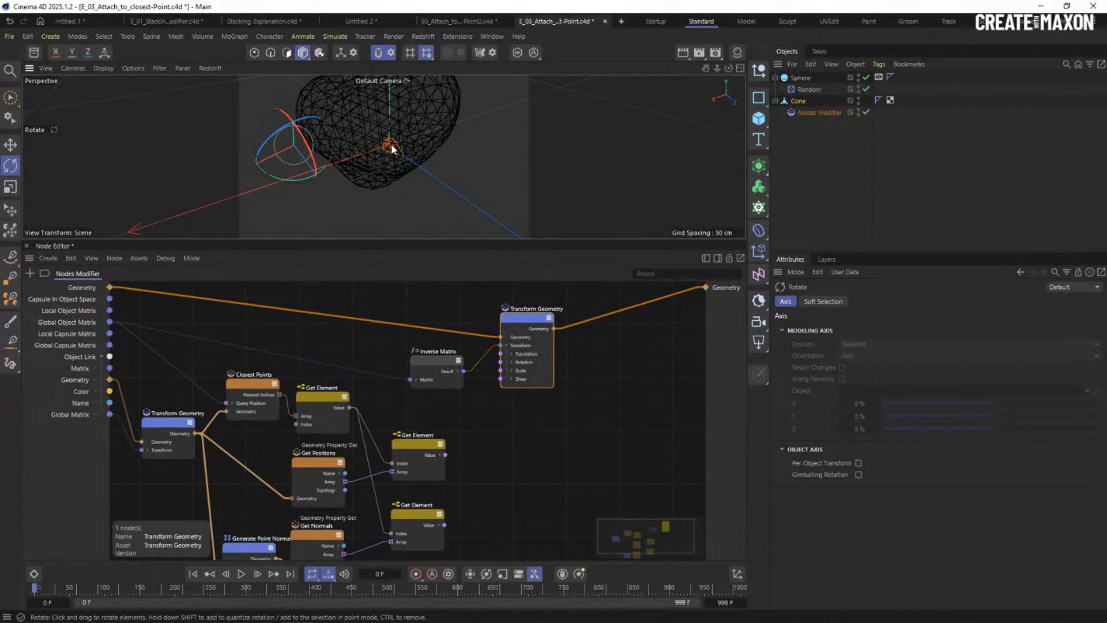
# Undo the Cone's test move and rotations, and view its mesh inside the Sphere from closer up.
pyautogui.click(427, 453)
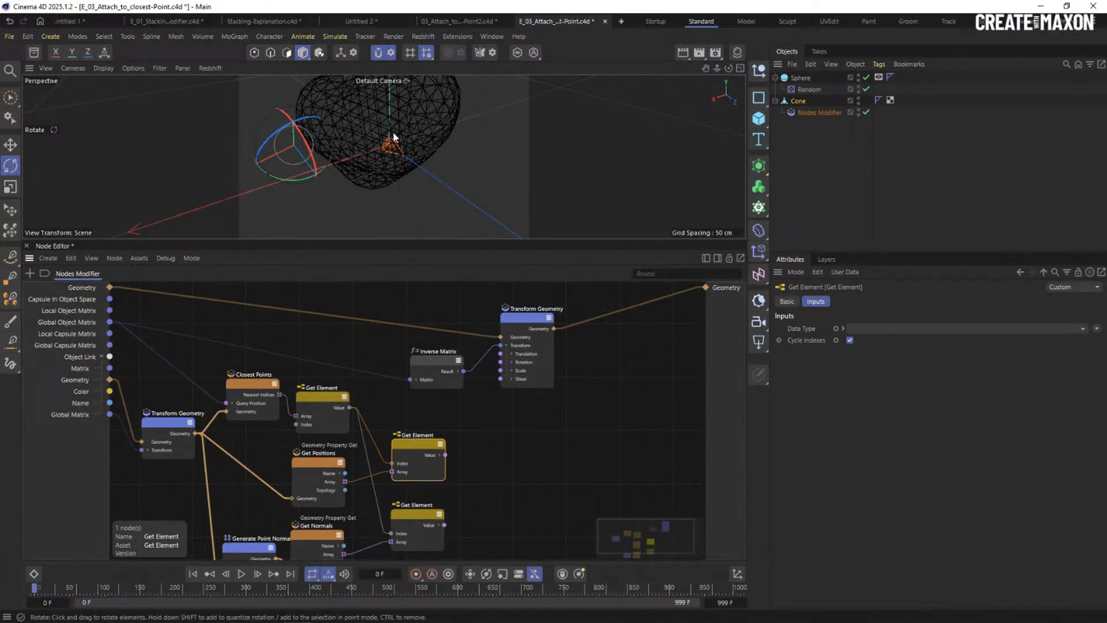
pyautogui.click(487, 181)
pyautogui.hotkey('ctrl', 'z')
pyautogui.hotkey('ctrl', 'z')
pyautogui.hotkey('ctrl', 'z')
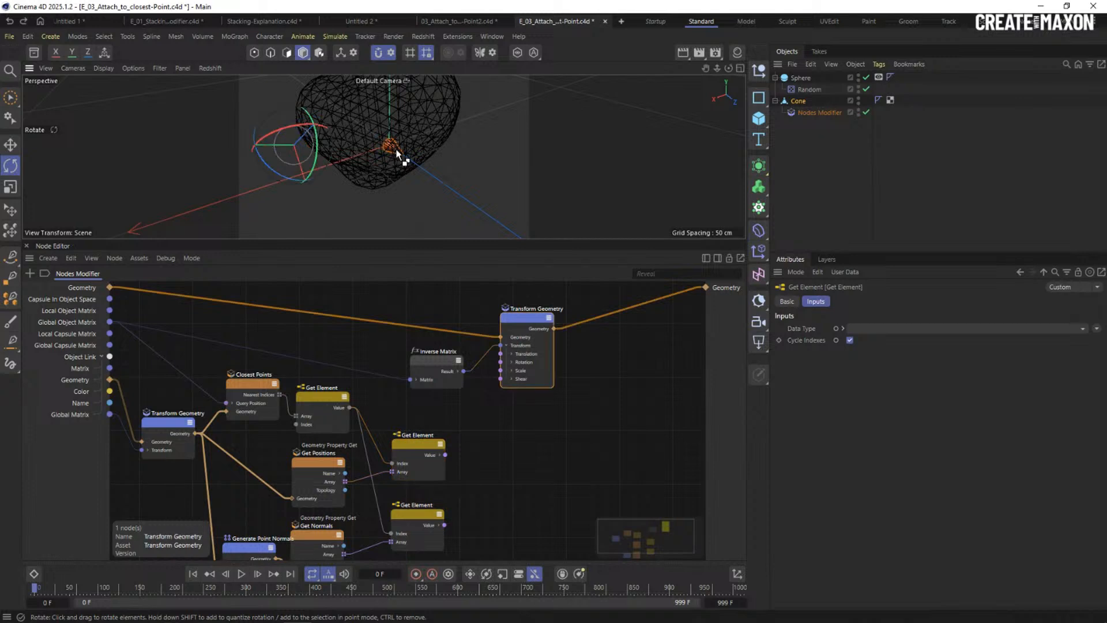
pyautogui.keyDown('alt'); pyautogui.moveTo(355, 134); pyautogui.dragTo(361, 122, button='right'); pyautogui.keyUp('alt')
pyautogui.keyDown('alt'); pyautogui.moveTo(362, 122); pyautogui.dragTo(375, 115); pyautogui.keyUp('alt')
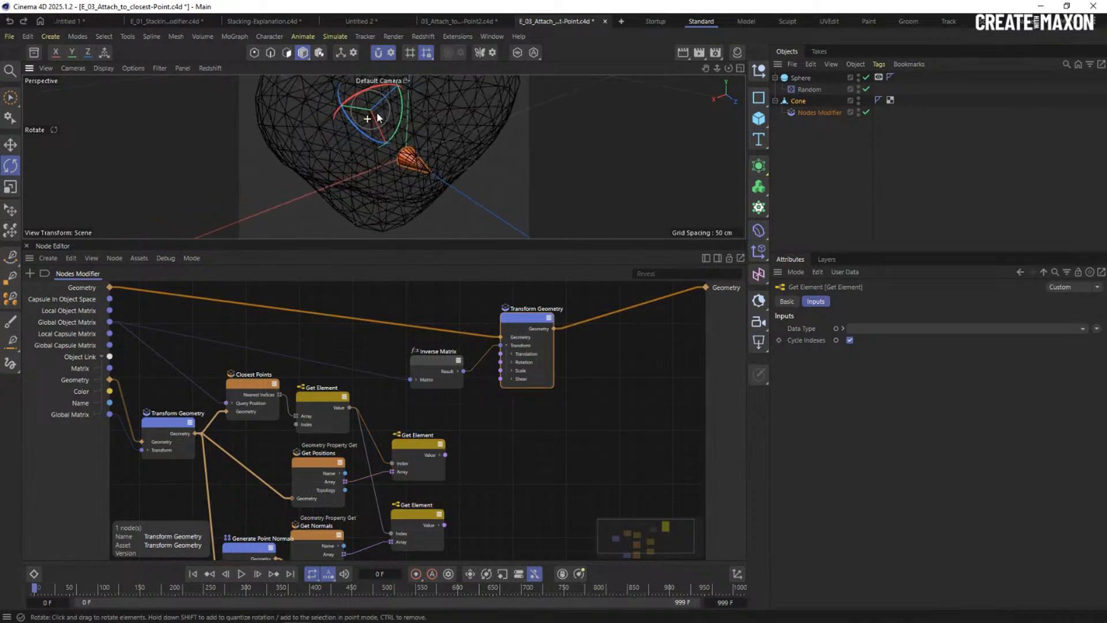
pyautogui.keyDown('alt'); pyautogui.moveTo(376, 115); pyautogui.dragTo(367, 117, button='middle'); pyautogui.keyUp('alt')
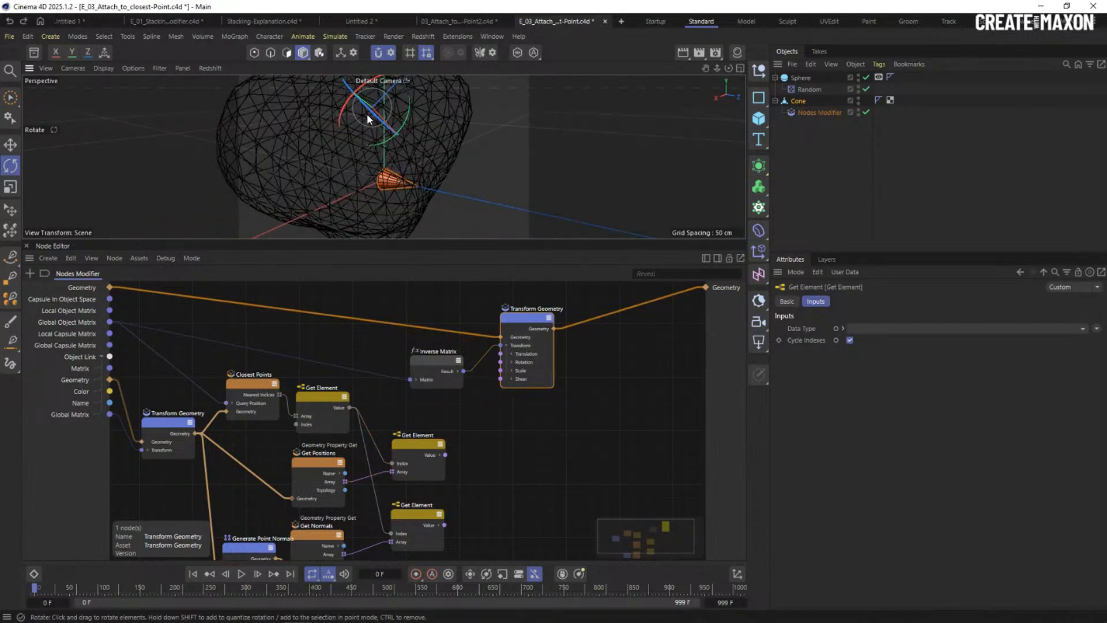
# Rearrange the Inverse Matrix, Get Element and output Transform Geometry nodes to free space between them.
pyautogui.moveTo(519, 314); pyautogui.dragTo(557, 312)
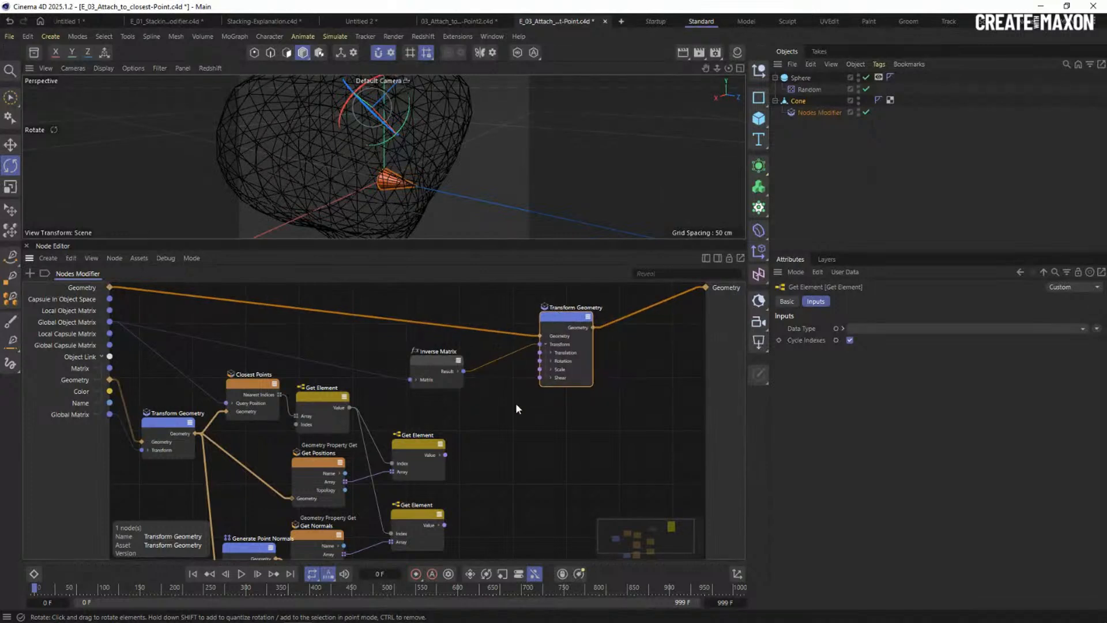
pyautogui.keyDown('alt'); pyautogui.moveTo(514, 403); pyautogui.dragTo(498, 407, button='middle'); pyautogui.keyUp('alt')
pyautogui.scroll(1, 490, 417)
pyautogui.moveTo(393, 467); pyautogui.dragTo(392, 454)
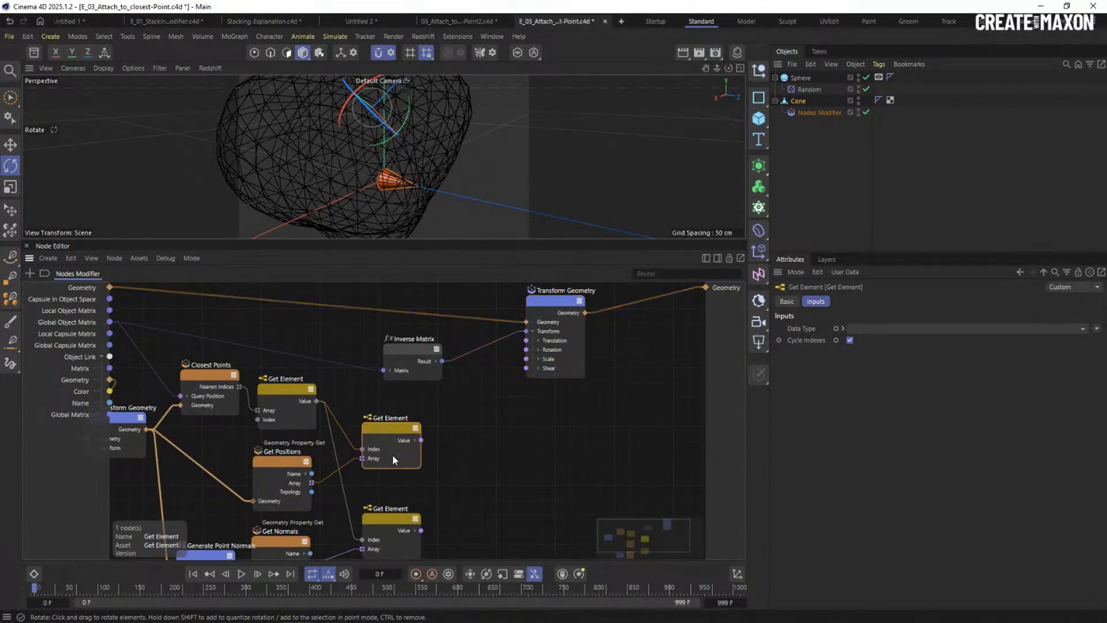
pyautogui.moveTo(399, 521); pyautogui.dragTo(395, 491)
pyautogui.moveTo(540, 301); pyautogui.dragTo(544, 323)
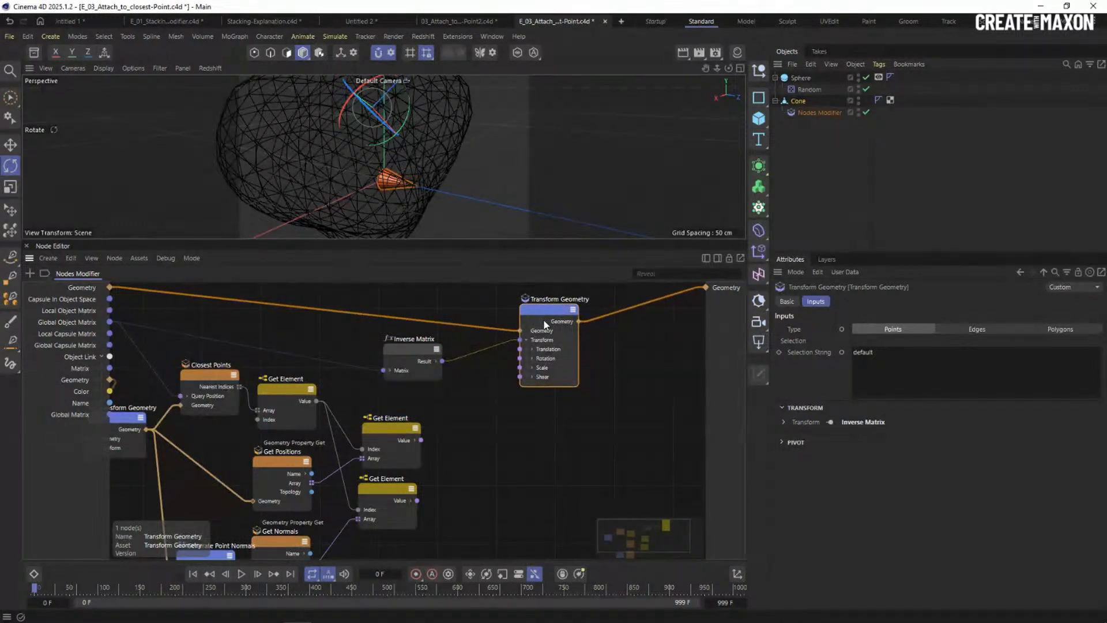
pyautogui.moveTo(410, 347); pyautogui.dragTo(388, 347)
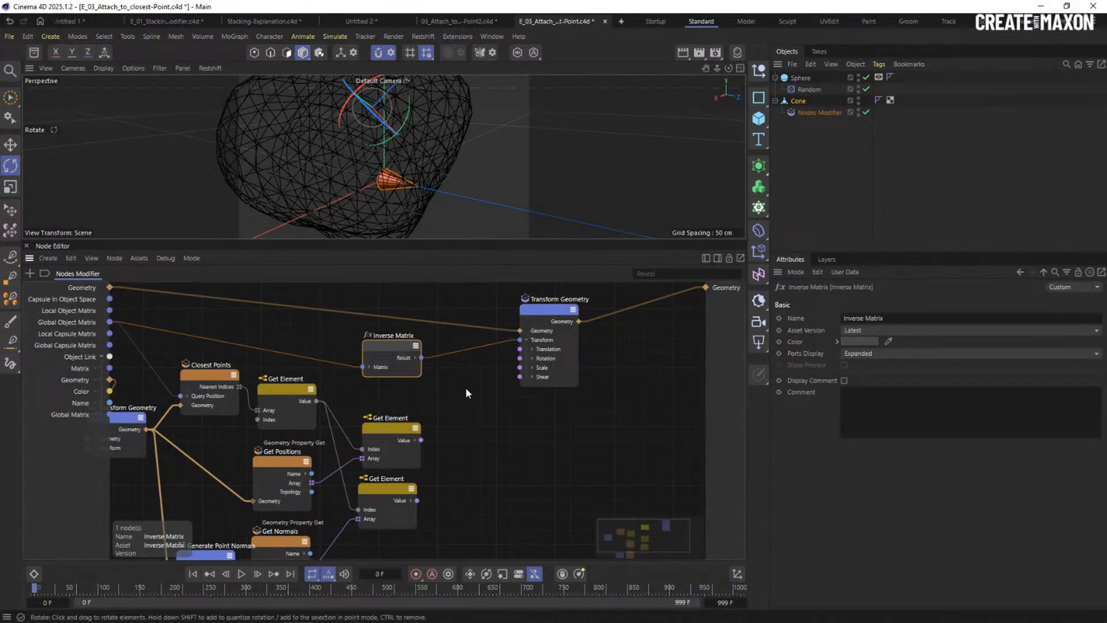
pyautogui.moveTo(540, 307); pyautogui.dragTo(603, 309)
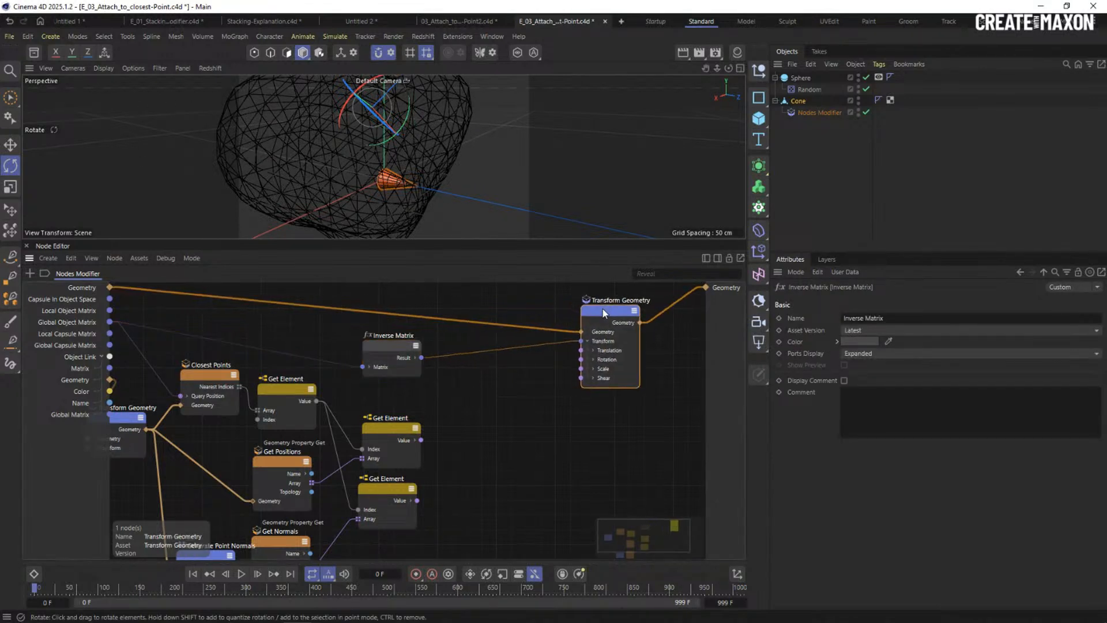
# Add a Transform Matrices node and connect the Inverse Matrix Result to its first matrix input.
pyautogui.doubleClick(515, 413)
pyautogui.write('t')
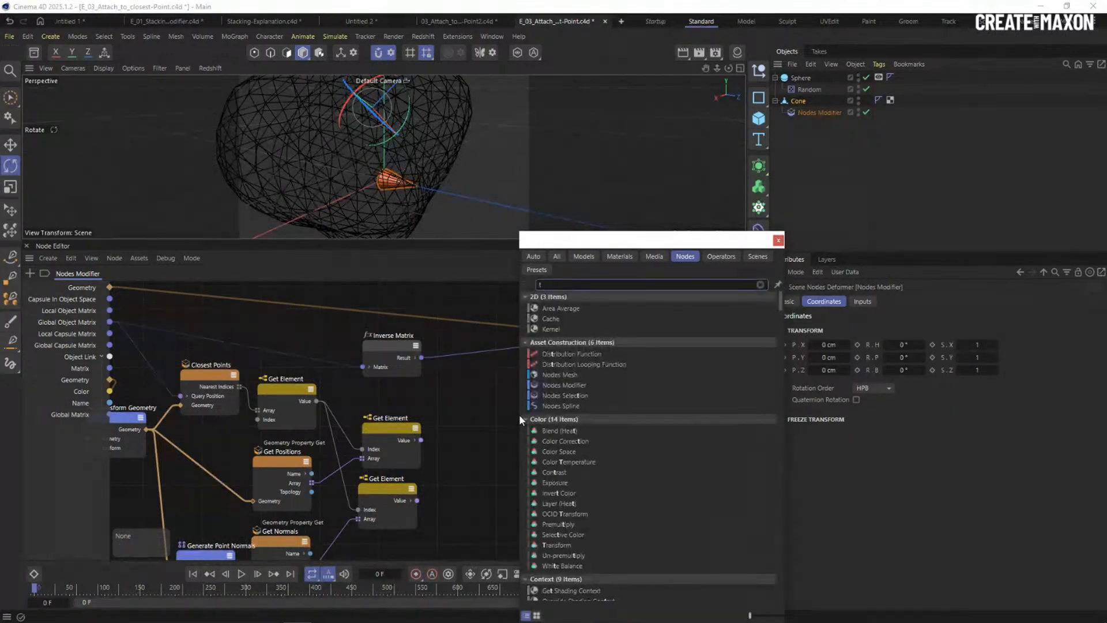
pyautogui.write('rans')
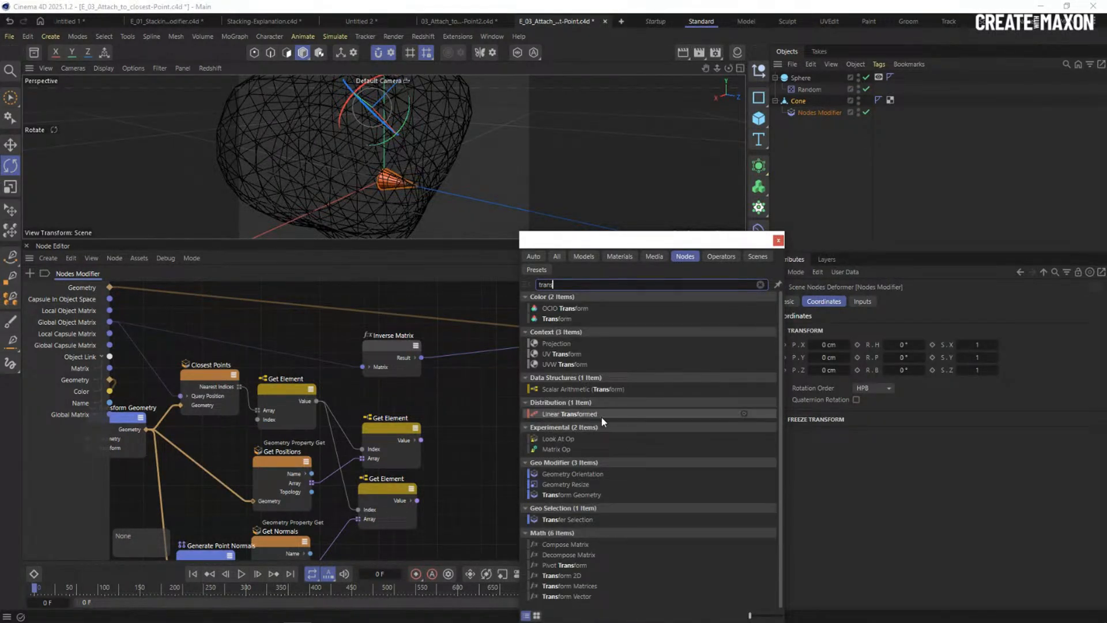
pyautogui.doubleClick(585, 586)
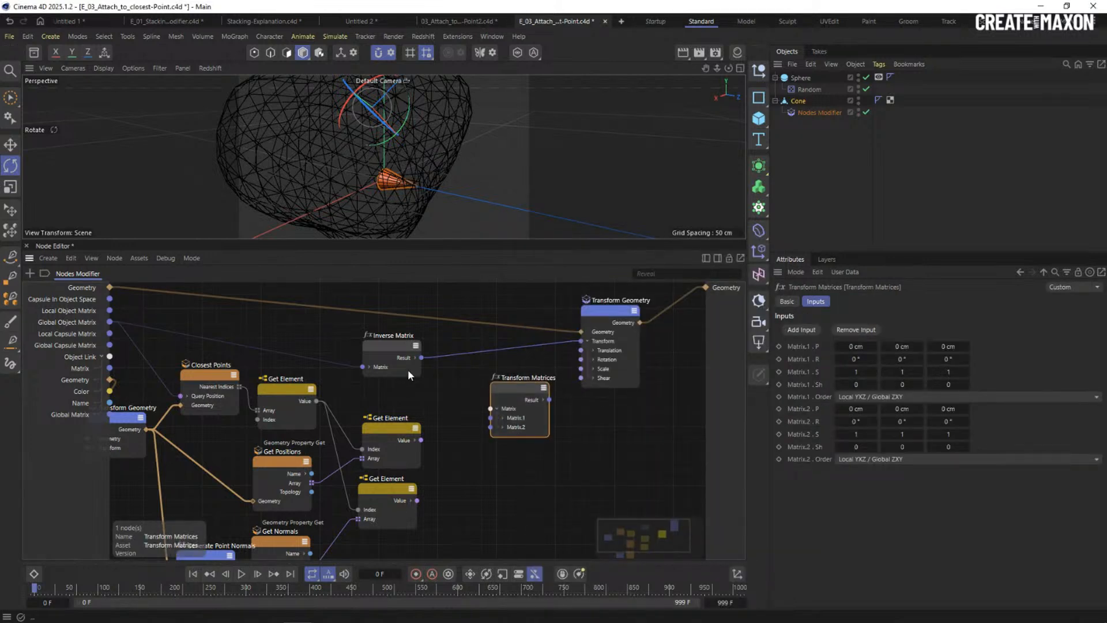
pyautogui.moveTo(421, 358); pyautogui.dragTo(495, 417)
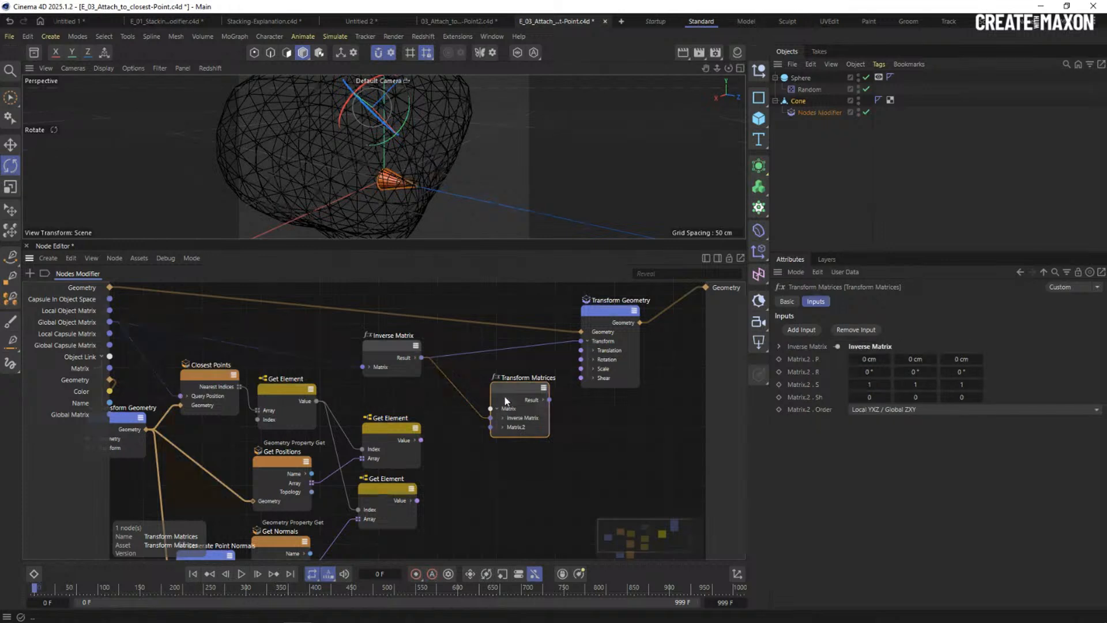
# Connect the positions Get Element's Value to Matrix.2's Translation and the Transform Matrices Result to Transform Geometry's Transform, and inspect the Cone.
pyautogui.click(495, 430)
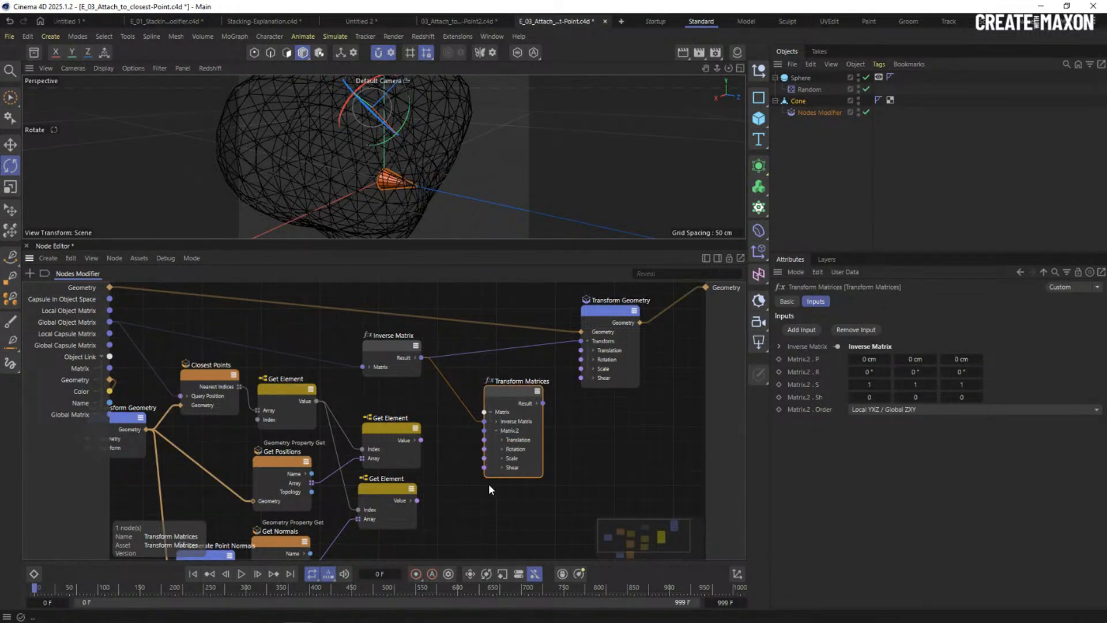
pyautogui.moveTo(491, 440); pyautogui.dragTo(491, 440)
pyautogui.moveTo(542, 403); pyautogui.dragTo(604, 322)
pyautogui.keyDown('alt'); pyautogui.moveTo(311, 119); pyautogui.dragTo(398, 100); pyautogui.keyUp('alt')
pyautogui.keyDown('alt'); pyautogui.moveTo(354, 89); pyautogui.dragTo(392, 84, button='right'); pyautogui.keyUp('alt')
pyautogui.keyDown('alt'); pyautogui.moveTo(392, 87); pyautogui.dragTo(341, 141); pyautogui.keyUp('alt')
pyautogui.scroll(4, 352, 138)
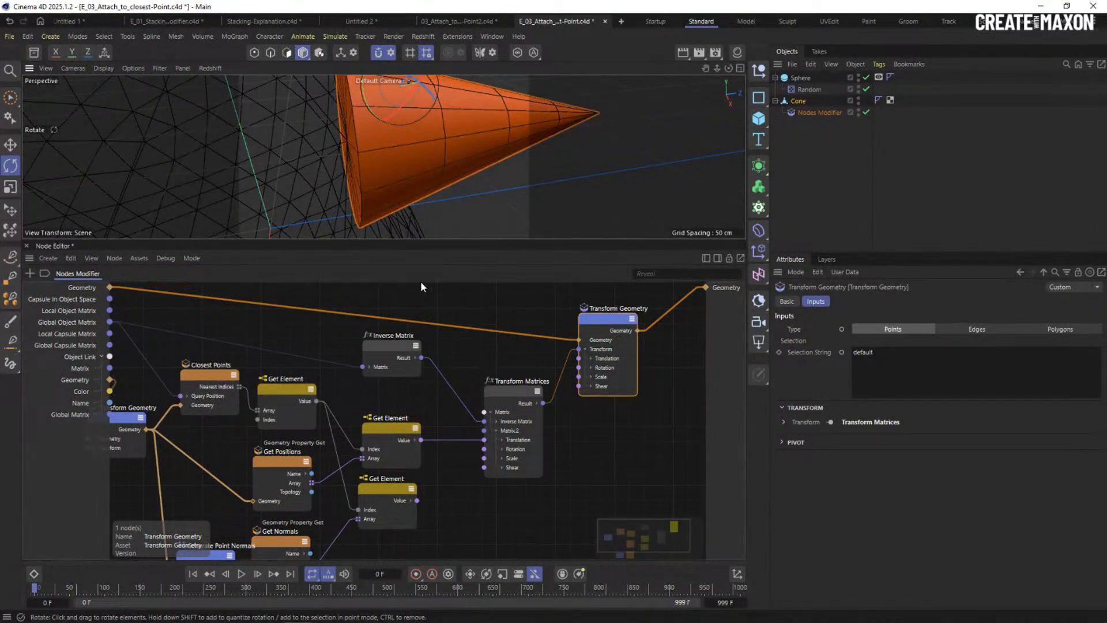
# Move the Transform Matrices and Transform Geometry nodes together farther from the Get Element nodes to free space between them.
pyautogui.scroll(-5, 369, 171)
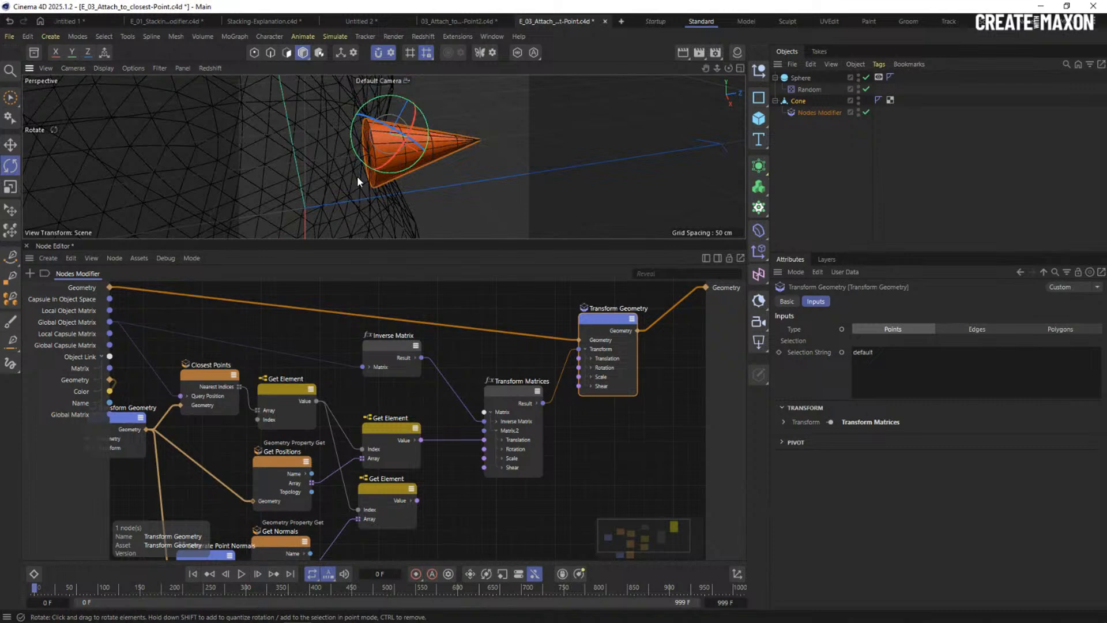
pyautogui.keyDown('alt'); pyautogui.moveTo(358, 175); pyautogui.dragTo(397, 139); pyautogui.keyUp('alt')
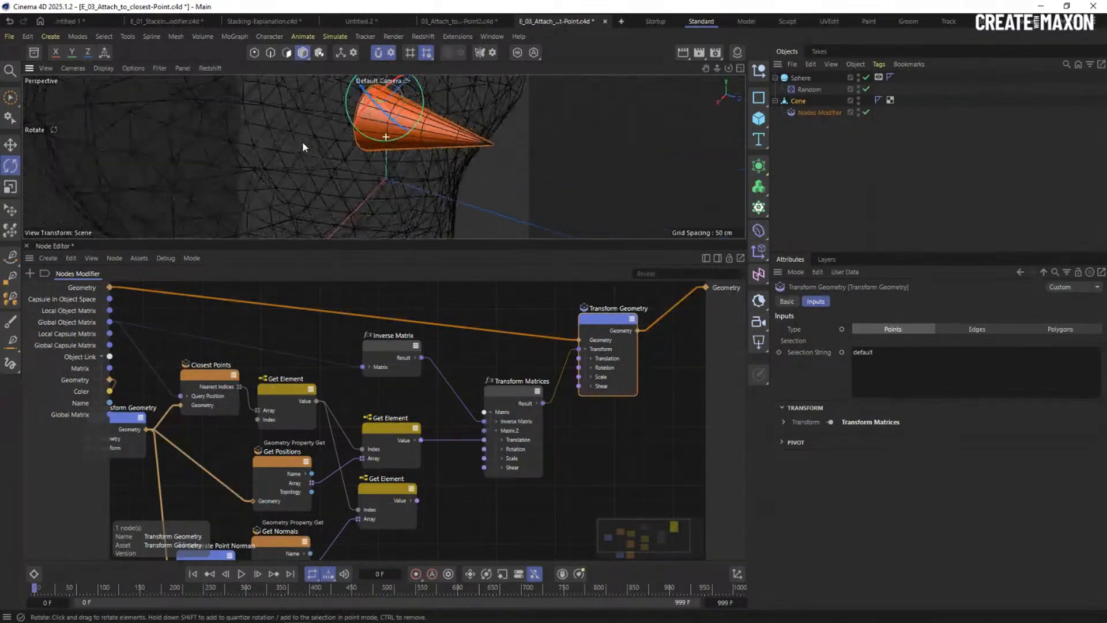
pyautogui.click(396, 498)
pyautogui.moveTo(465, 459); pyautogui.dragTo(408, 444, button='middle')
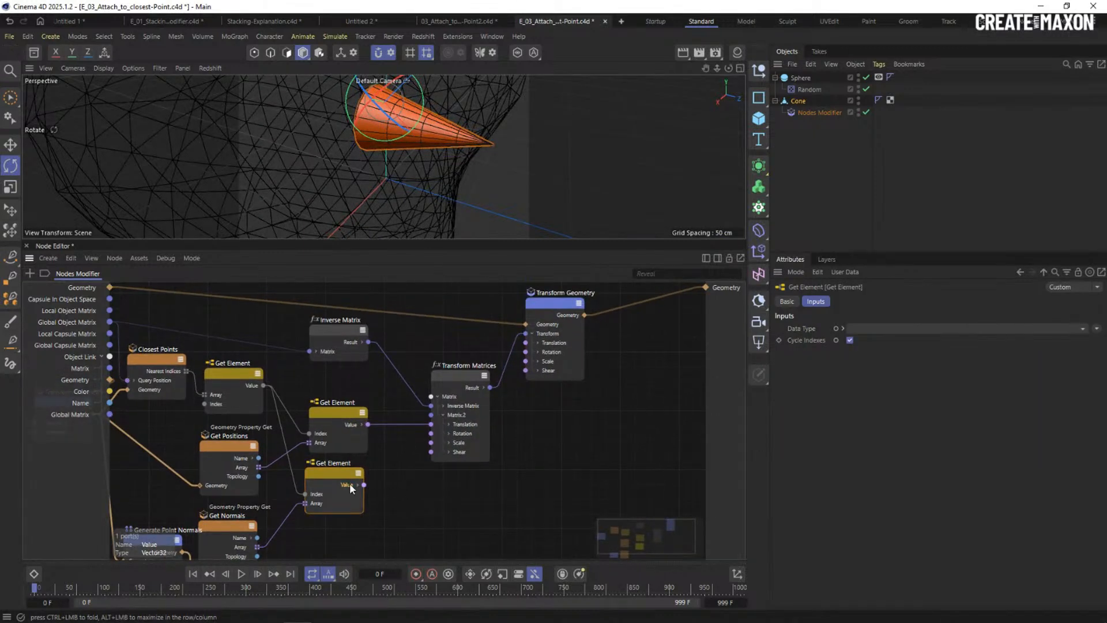
pyautogui.moveTo(429, 431); pyautogui.dragTo(372, 483)
pyautogui.moveTo(458, 291); pyautogui.dragTo(568, 406)
pyautogui.moveTo(457, 374); pyautogui.dragTo(487, 376)
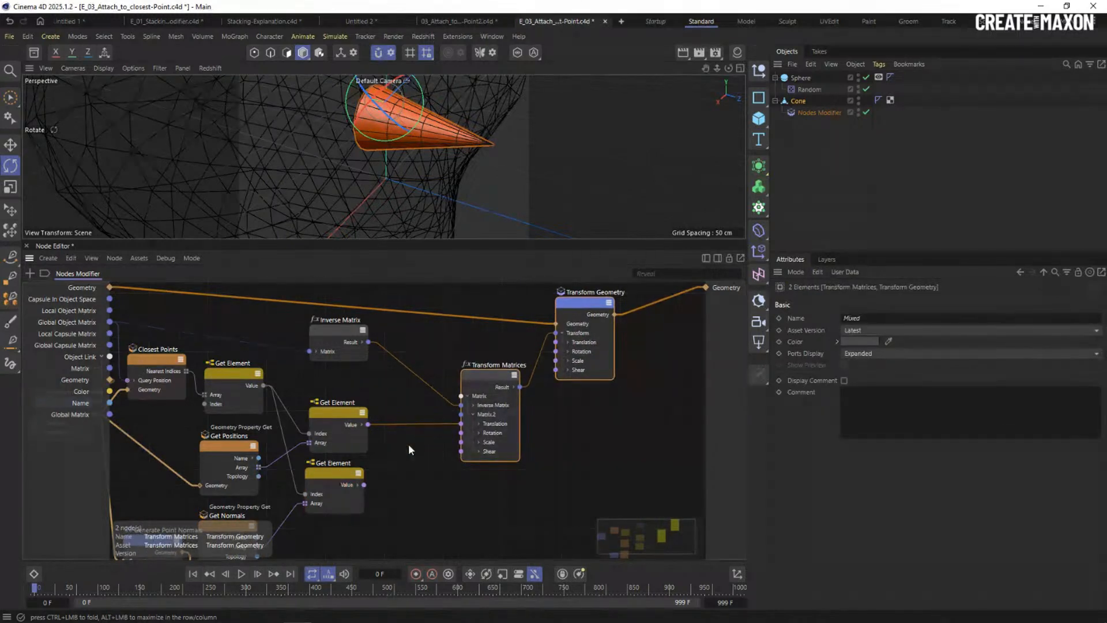
pyautogui.moveTo(388, 441); pyautogui.dragTo(408, 434, button='middle')
# Add an Alignment node from the Math nodes and place it beside the normals Get Element.
pyautogui.doubleClick(443, 468)
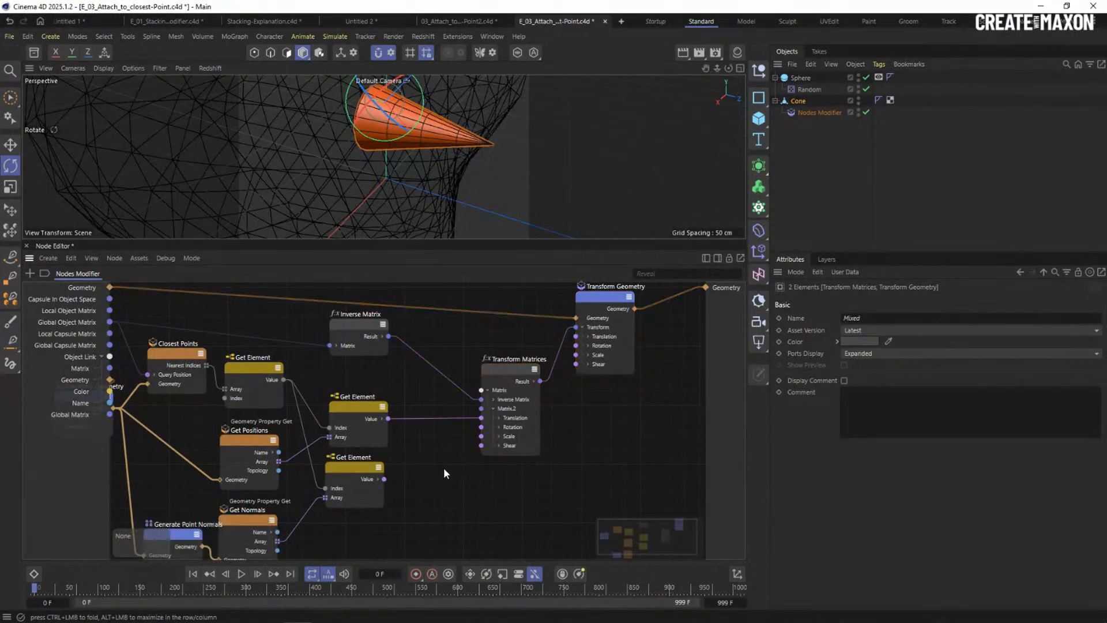
pyautogui.write('alig')
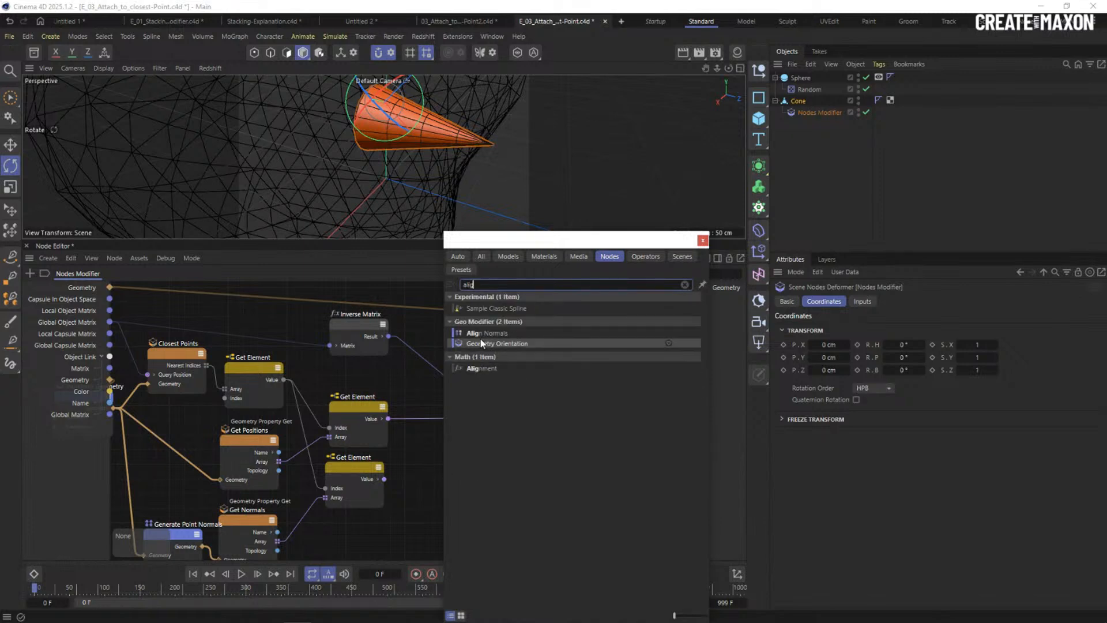
pyautogui.doubleClick(483, 367)
pyautogui.moveTo(442, 478); pyautogui.dragTo(428, 465)
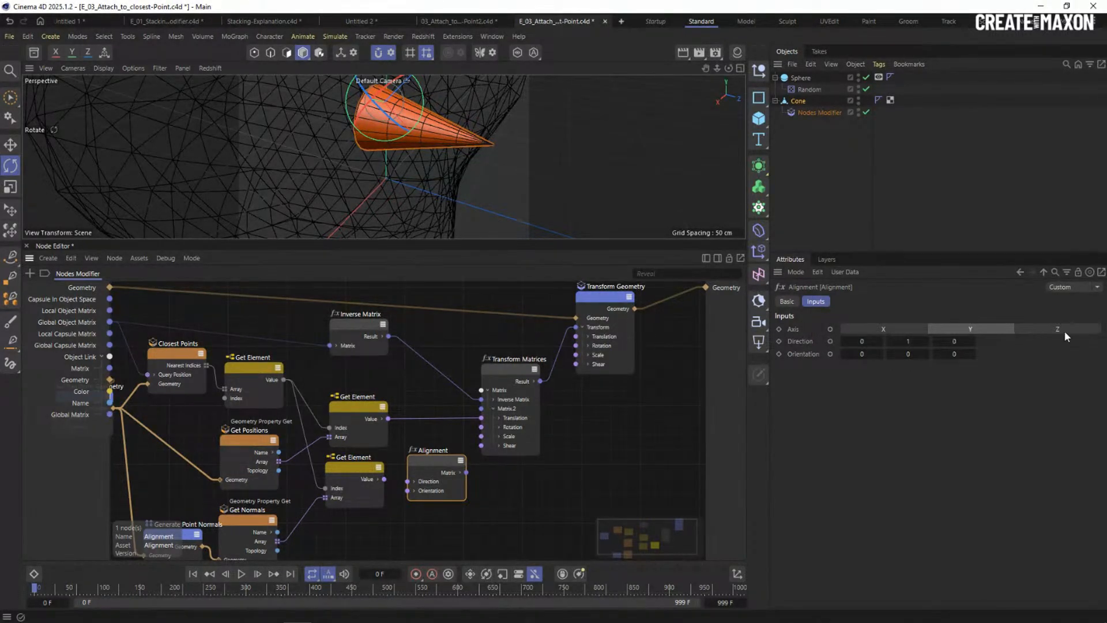
# Disable the Nodes Modifier, reset the Cone's transform, and inspect which axis the Cone points along.
pyautogui.keyDown('alt'); pyautogui.moveTo(502, 156); pyautogui.dragTo(424, 123); pyautogui.keyUp('alt')
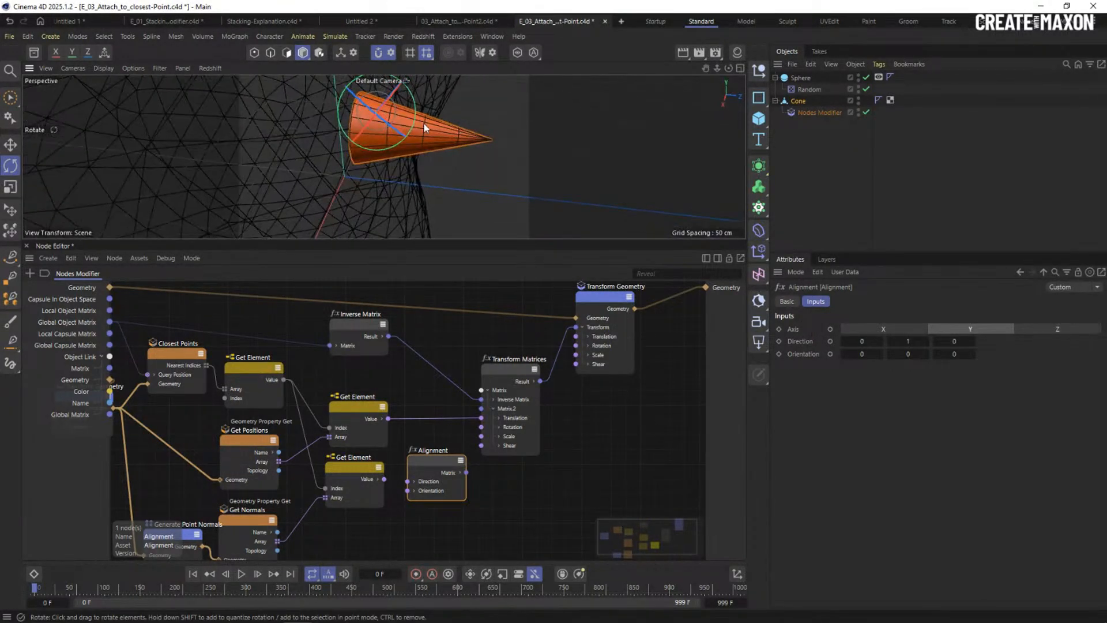
pyautogui.click(866, 112)
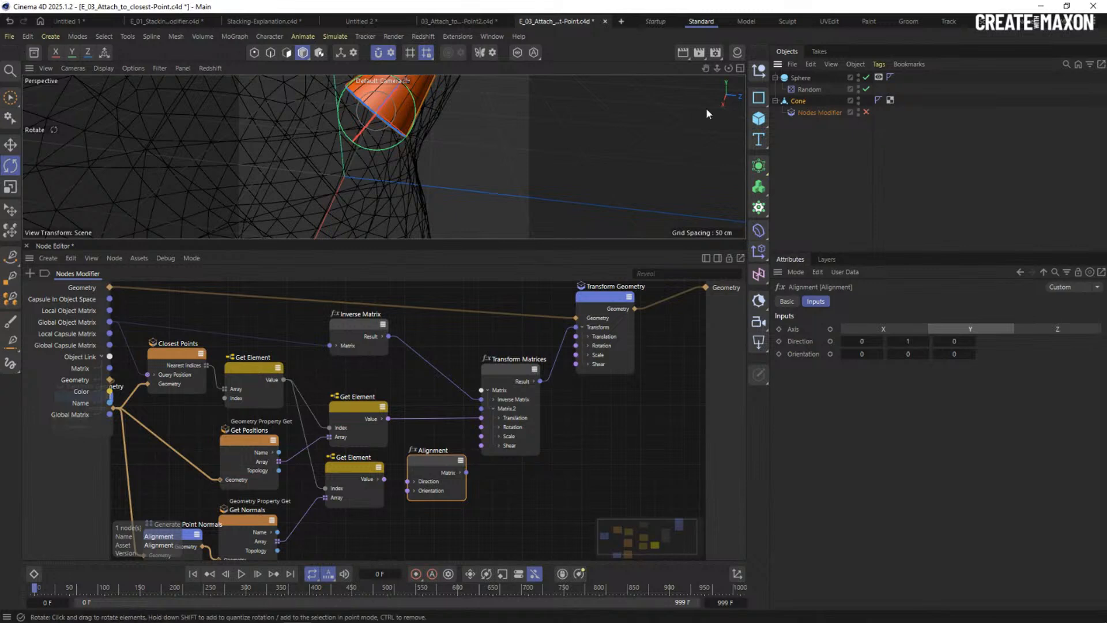
pyautogui.click(799, 101)
pyautogui.click(829, 344)
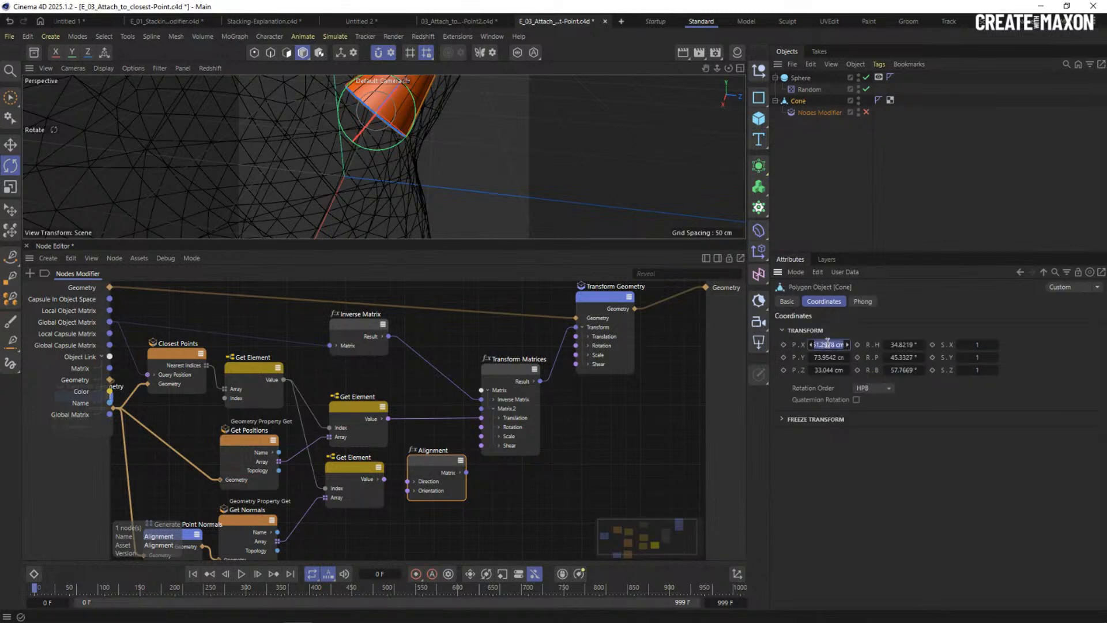
pyautogui.click(738, 574)
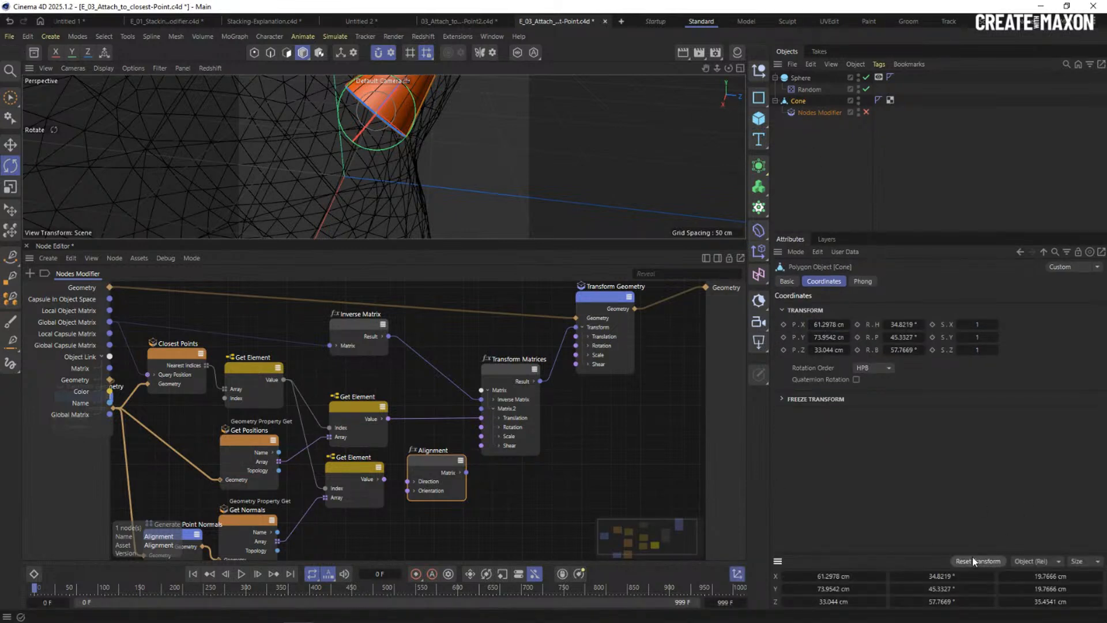
pyautogui.click(977, 560)
pyautogui.keyDown('alt'); pyautogui.moveTo(383, 177); pyautogui.dragTo(459, 153); pyautogui.keyUp('alt')
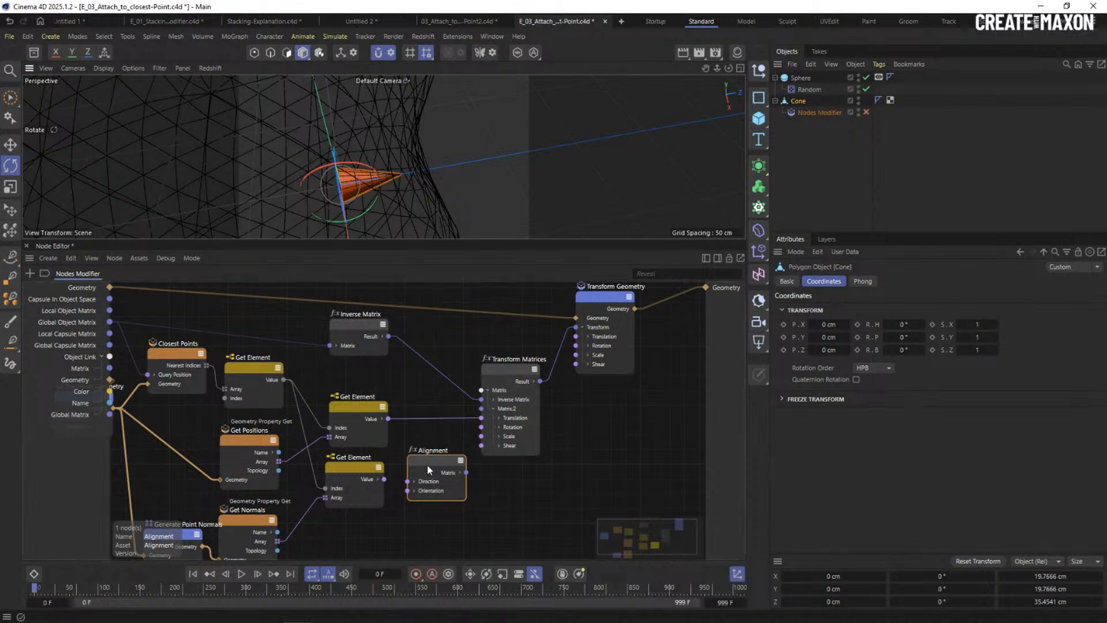
# Connect the normals Get Element's Value to the Alignment node's Direction and set the Alignment Axis to Z.
pyautogui.click(364, 479)
pyautogui.moveTo(385, 479); pyautogui.dragTo(423, 459)
pyautogui.click(1050, 308)
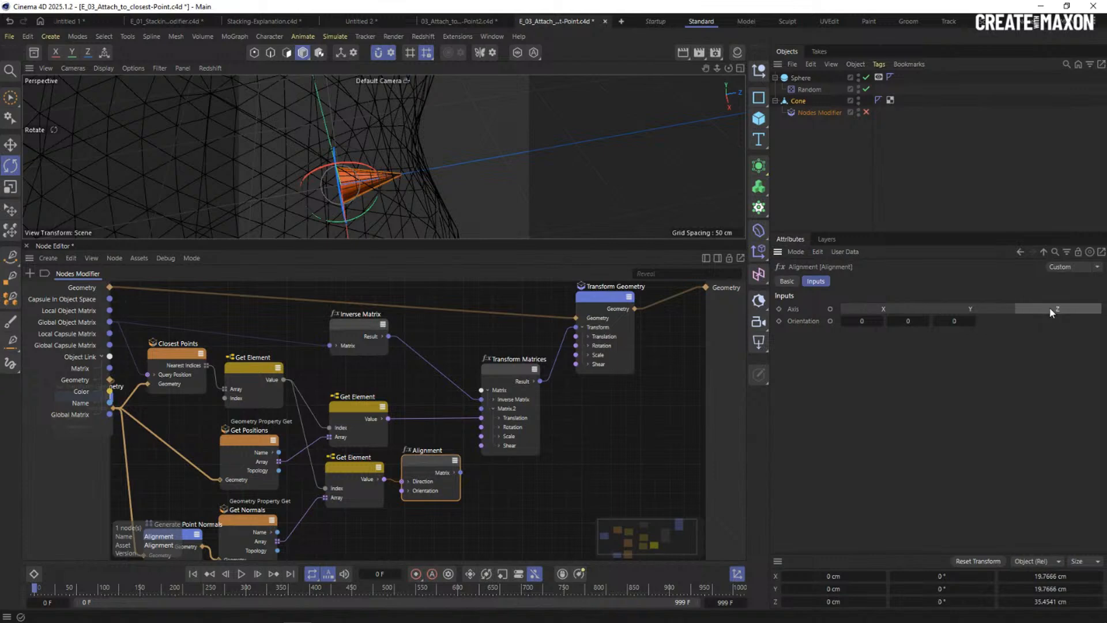
# Re-enable the Cone's Nodes Modifier and inspect the Cone on the Sphere.
pyautogui.click(793, 100)
pyautogui.click(866, 113)
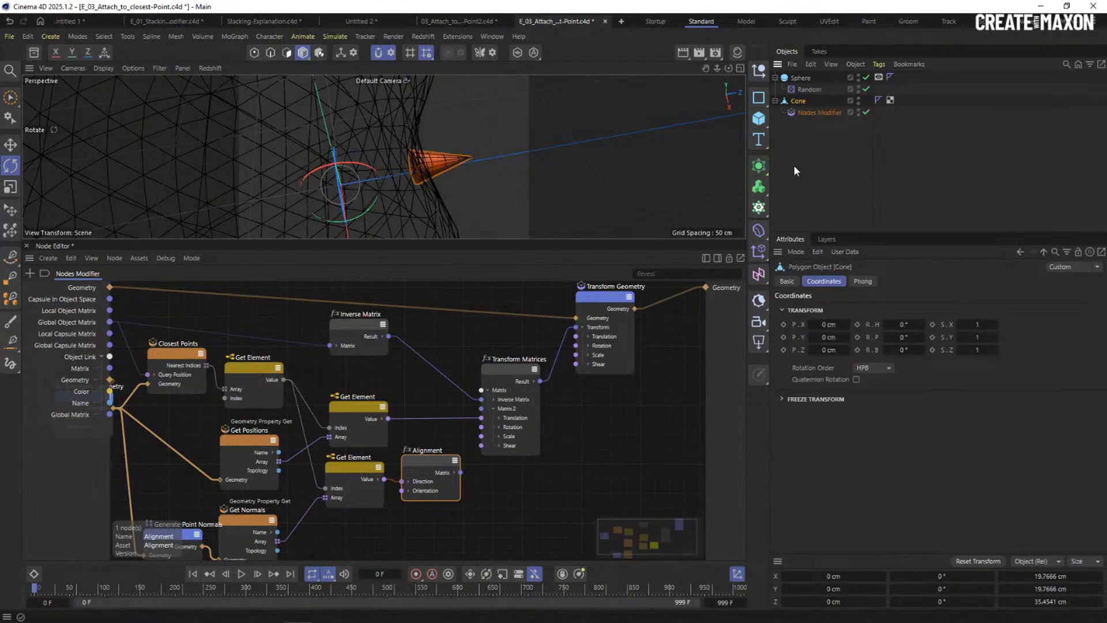
pyautogui.keyDown('alt'); pyautogui.moveTo(409, 203); pyautogui.dragTo(375, 177); pyautogui.keyUp('alt')
# Connect the Alignment node's Rotation output to the Matrix.2 Rotation input of Transform Matrices and view the whole Sphere.
pyautogui.moveTo(502, 362)
pyautogui.mouseDown()
pyautogui.moveTo(508, 371)
pyautogui.moveTo(508, 348)
pyautogui.mouseUp()
pyautogui.click(451, 471)
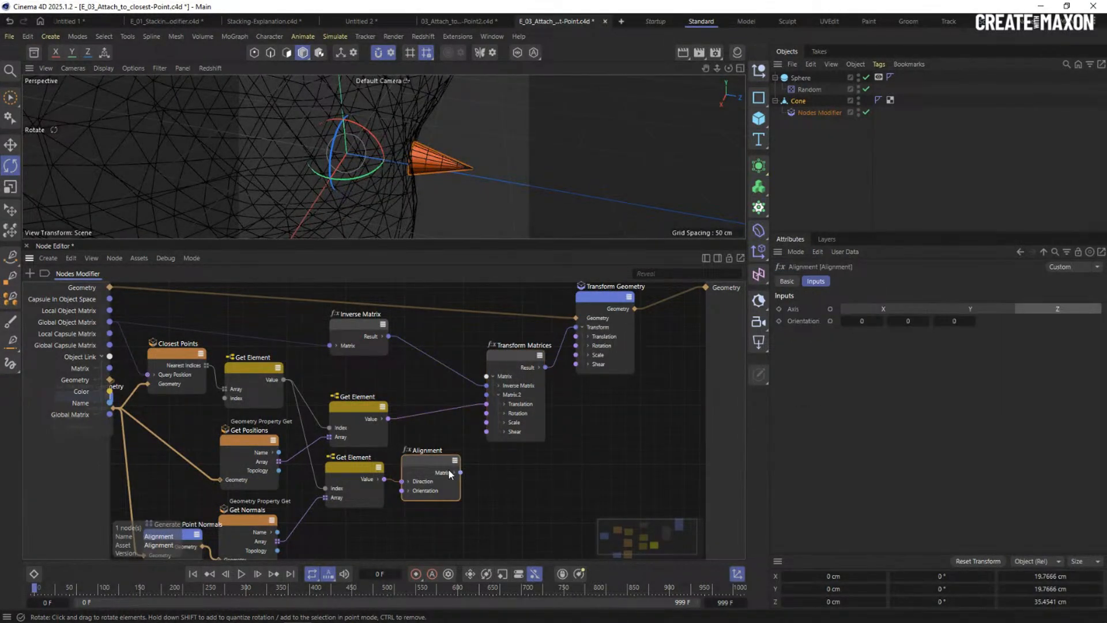
pyautogui.click(453, 471)
pyautogui.moveTo(443, 468); pyautogui.dragTo(490, 412)
pyautogui.click(593, 427)
pyautogui.keyDown('alt'); pyautogui.moveTo(354, 91); pyautogui.dragTo(389, 151); pyautogui.keyUp('alt')
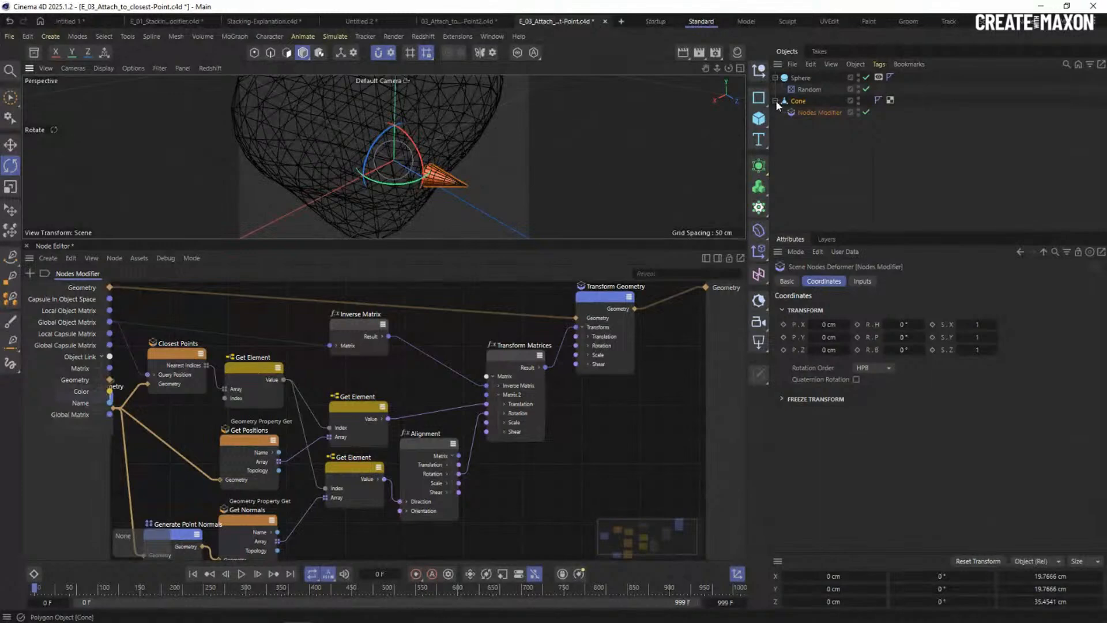
# Enlarge the viewport and test-move the Cone to about X -60.4, Y 21.1, Z -126 cm.
pyautogui.press('e')
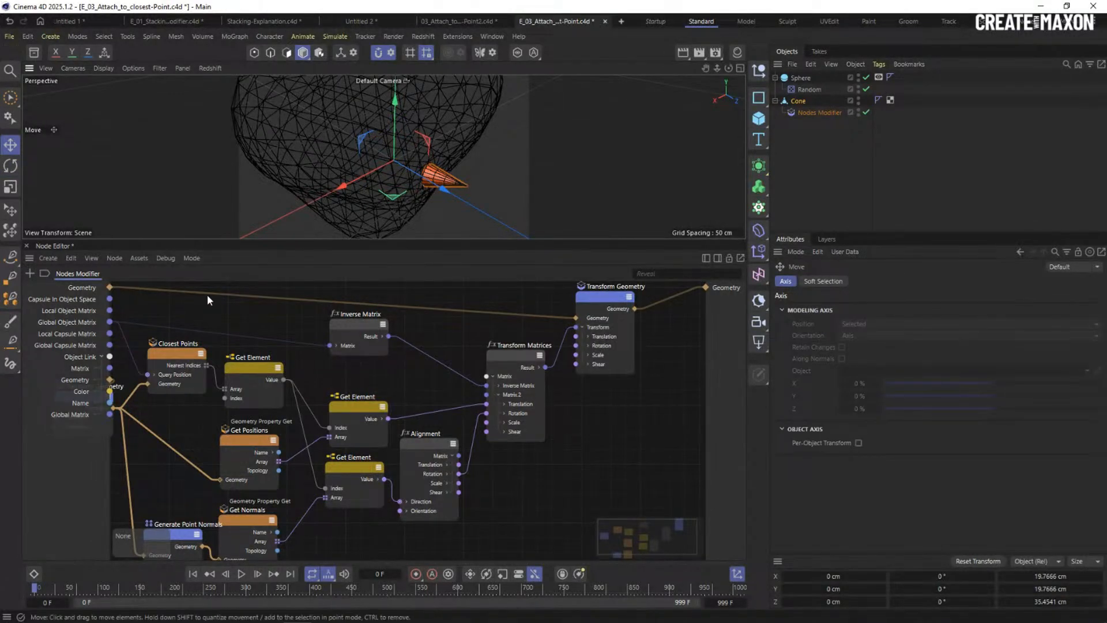
pyautogui.moveTo(271, 240); pyautogui.dragTo(274, 386)
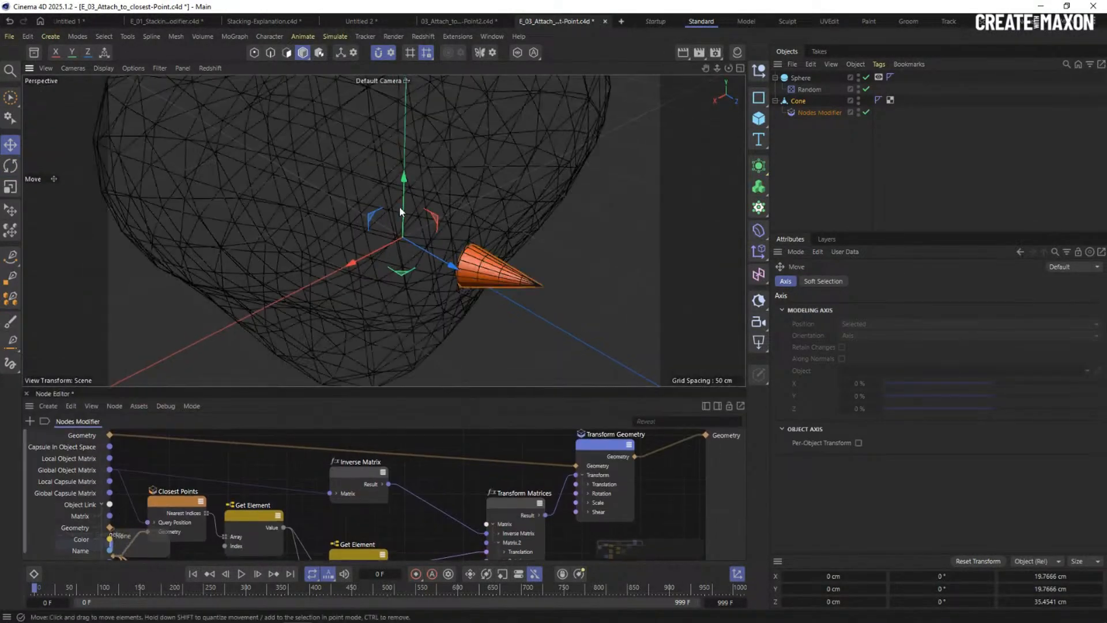
pyautogui.scroll(-4, 399, 206)
pyautogui.scroll(3, 375, 256)
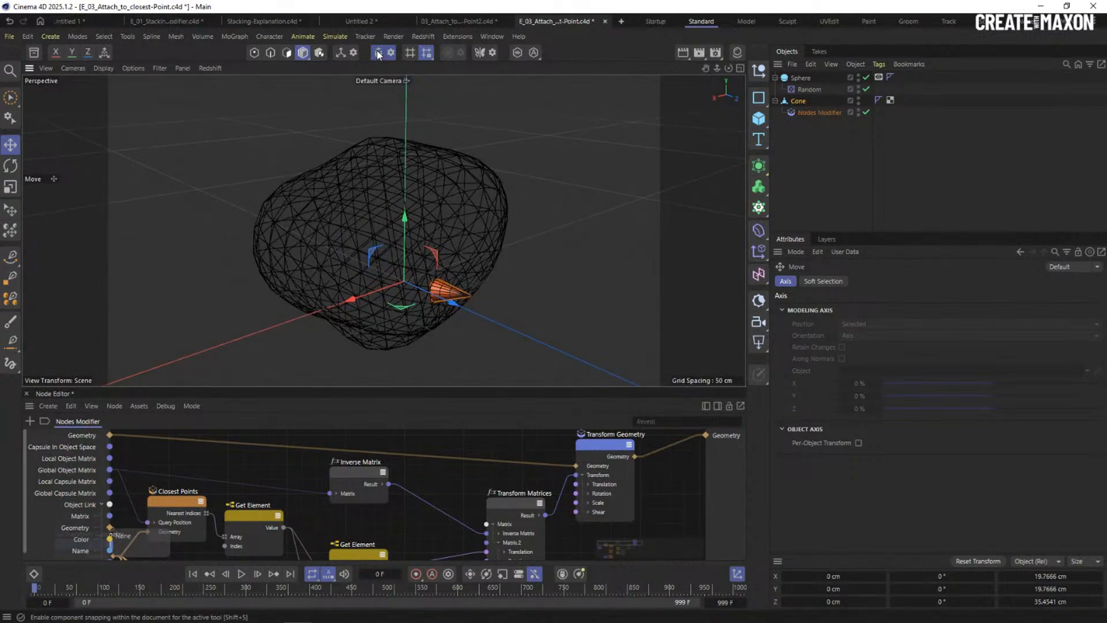
pyautogui.moveTo(377, 291); pyautogui.dragTo(378, 229)
# Delete the Sphere's Display tag and move the Cone over its surface to about X 54.7, Y 97.1, Z 2.2 cm.
pyautogui.click(878, 77)
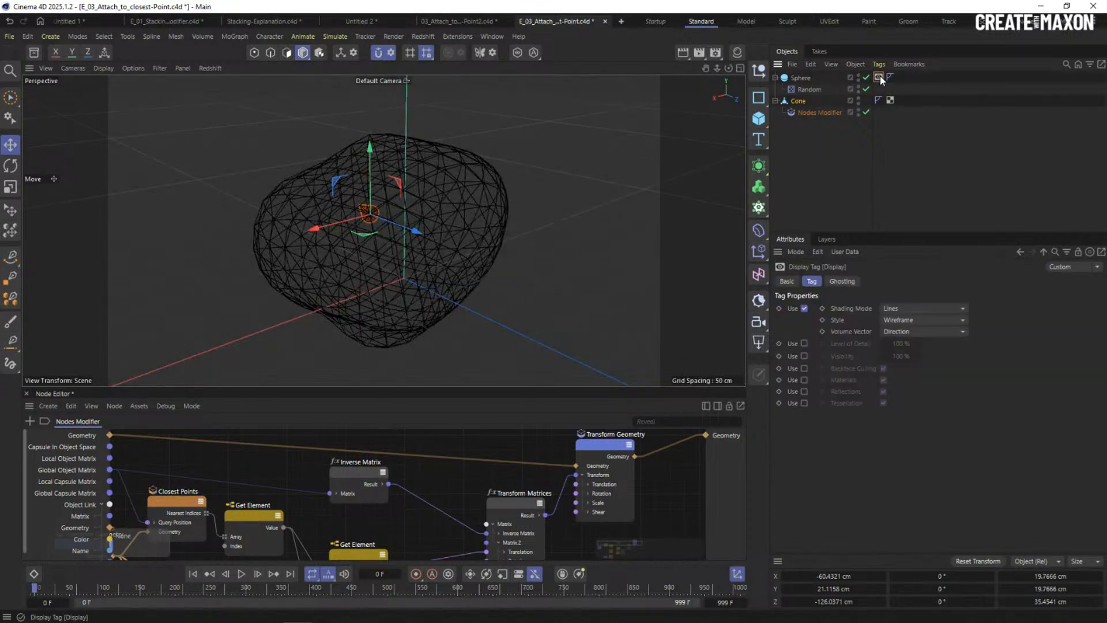
pyautogui.press('Delete')
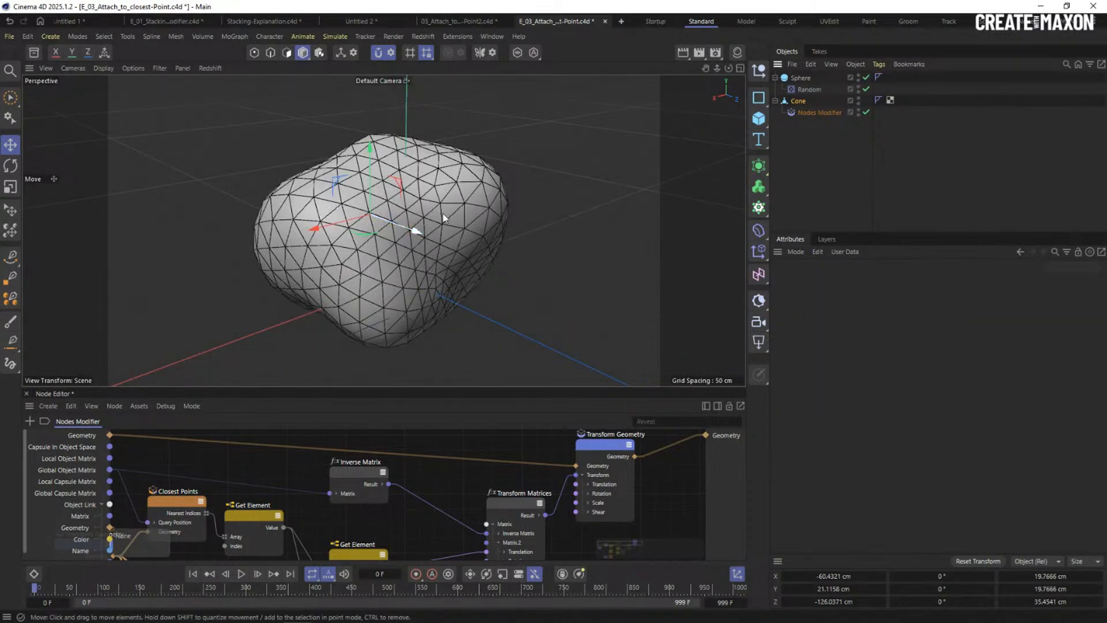
pyautogui.moveTo(386, 252)
pyautogui.mouseDown()
pyautogui.moveTo(395, 227)
pyautogui.moveTo(372, 238)
pyautogui.moveTo(395, 237)
pyautogui.mouseUp()
pyautogui.keyDown('alt'); pyautogui.moveTo(396, 237); pyautogui.dragTo(407, 198, button='right'); pyautogui.keyUp('alt')
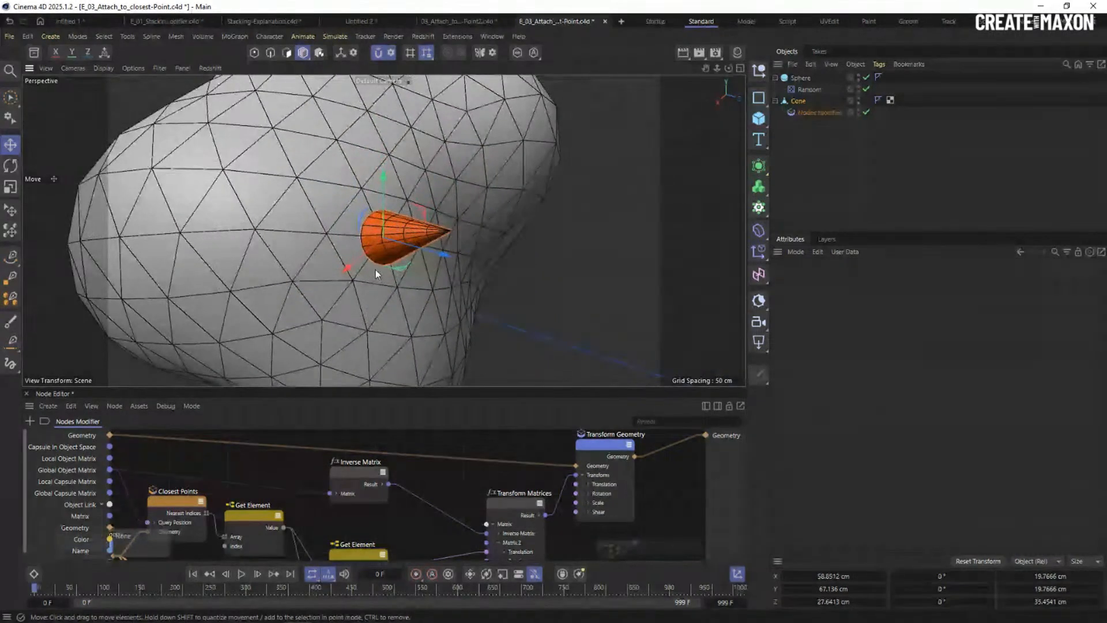
pyautogui.moveTo(375, 268); pyautogui.dragTo(329, 144)
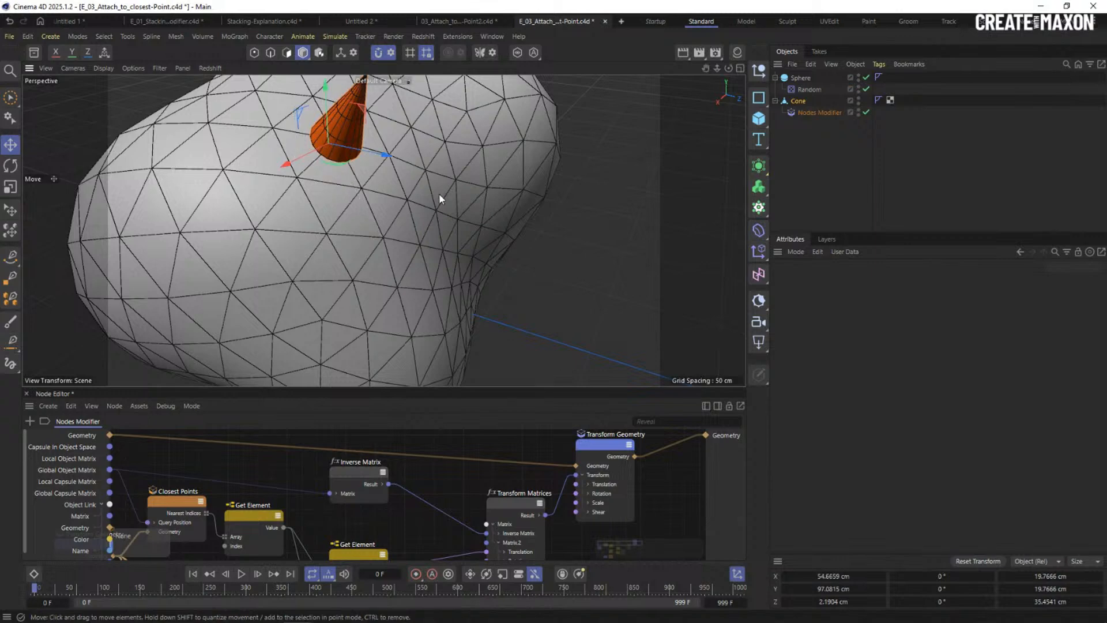
pyautogui.keyDown('alt'); pyautogui.moveTo(439, 197); pyautogui.dragTo(452, 206); pyautogui.keyUp('alt')
pyautogui.keyDown('alt'); pyautogui.moveTo(452, 207); pyautogui.dragTo(420, 240, button='right'); pyautogui.keyUp('alt')
pyautogui.keyDown('alt'); pyautogui.moveTo(420, 240); pyautogui.dragTo(401, 218); pyautogui.keyUp('alt')
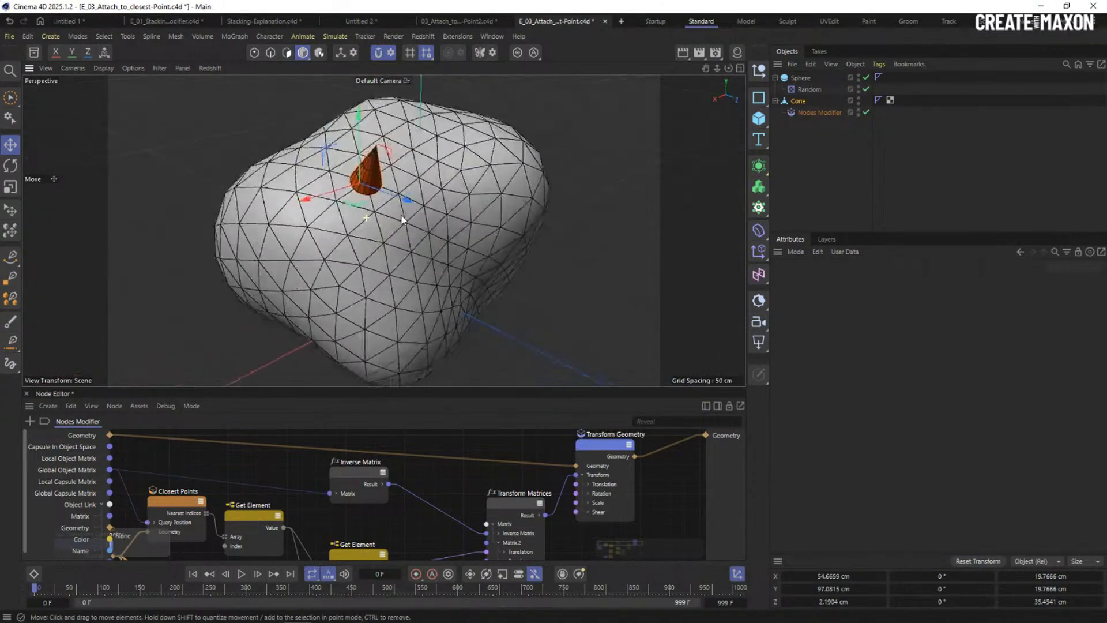
# Enlarge the node graph area, play the animation to check the Cone on the deforming Sphere, and return to frame 0.
pyautogui.moveTo(289, 388); pyautogui.dragTo(304, 231)
pyautogui.scroll(-3, 371, 351)
pyautogui.keyDown('alt'); pyautogui.moveTo(311, 363); pyautogui.dragTo(409, 367, button='middle'); pyautogui.keyUp('alt')
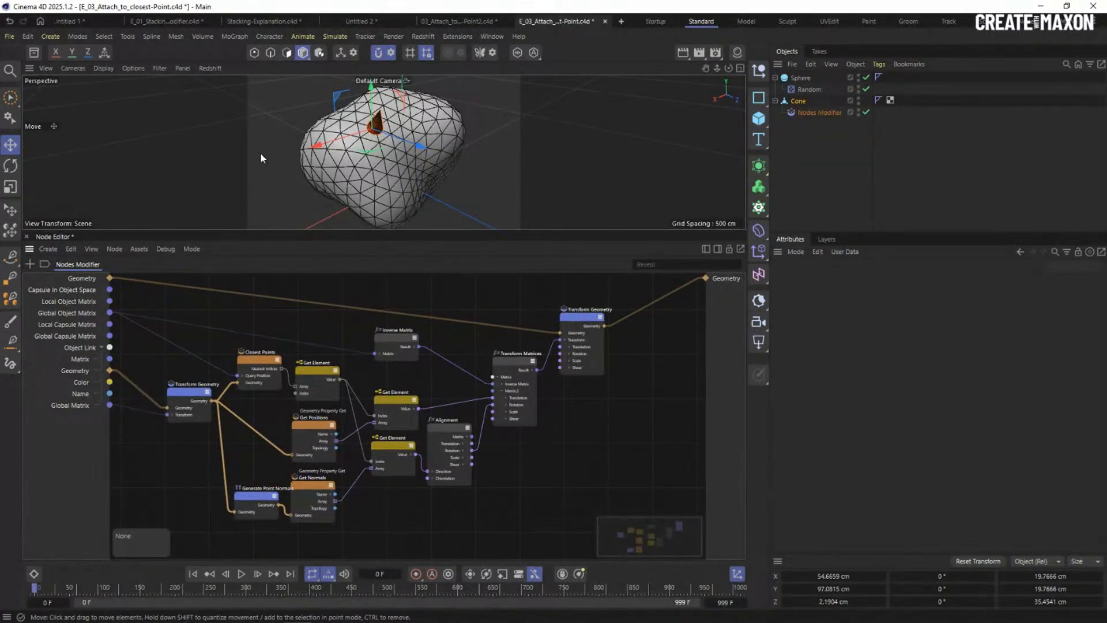
pyautogui.scroll(5, 391, 158)
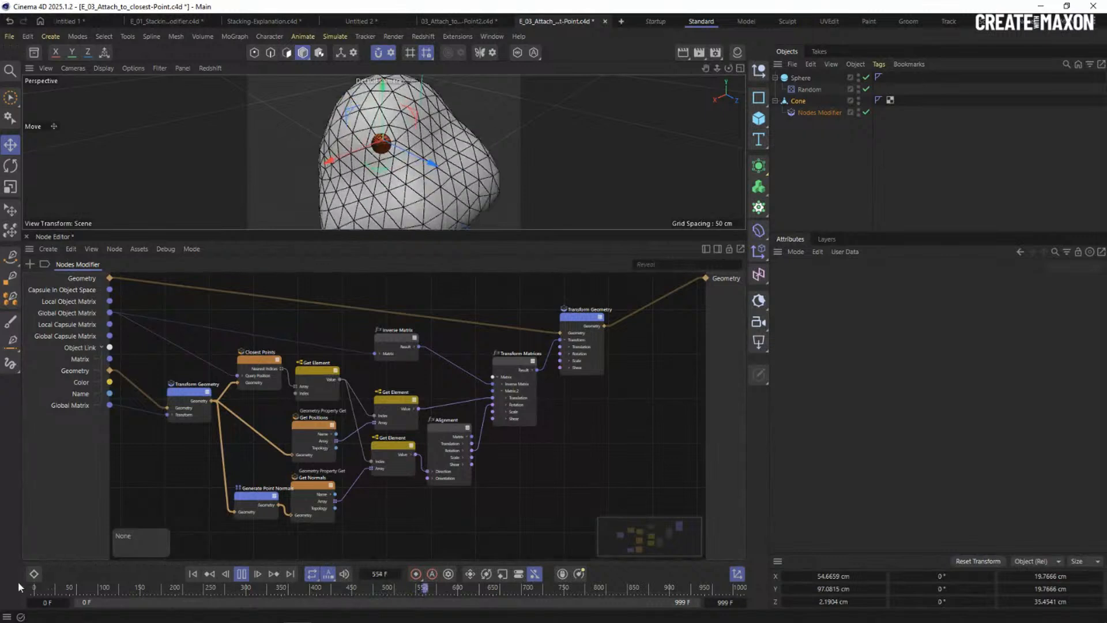
pyautogui.click(241, 573)
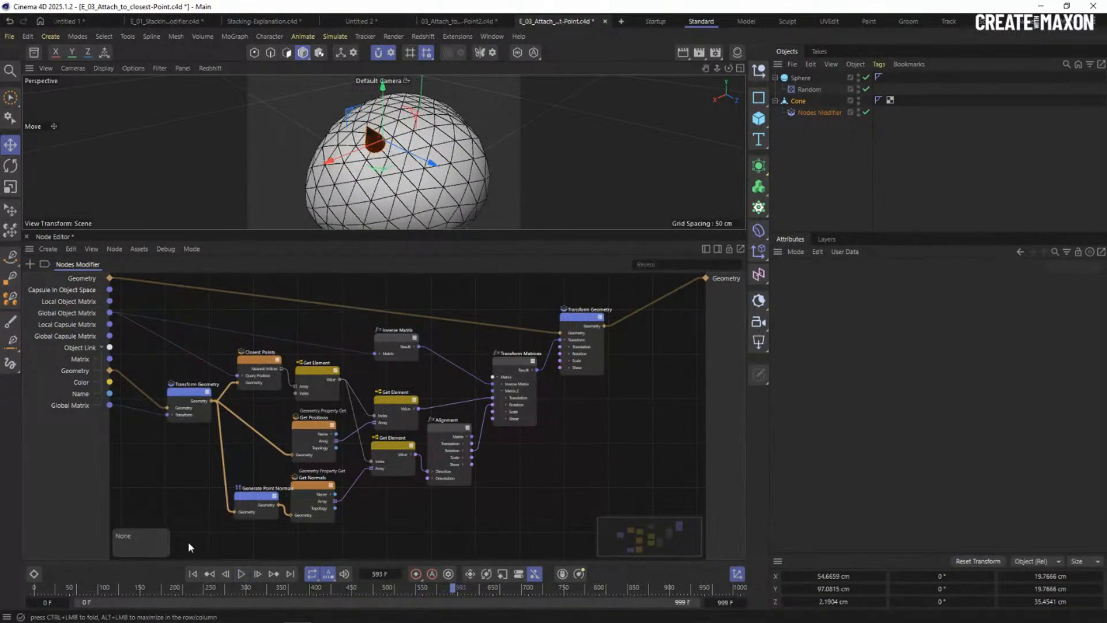
pyautogui.click(192, 573)
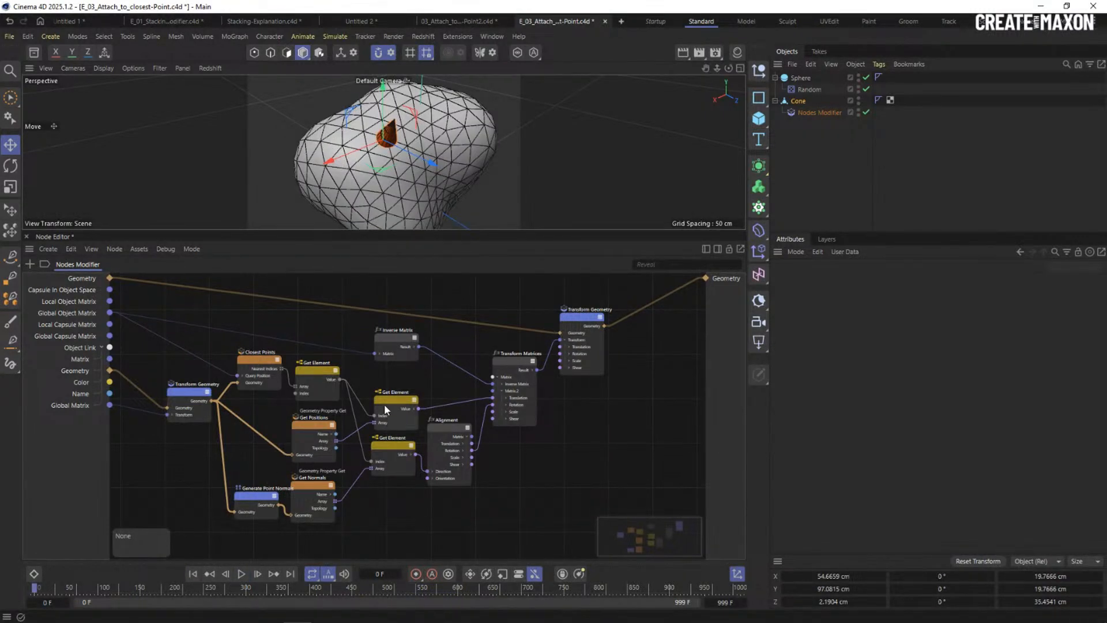
# Move the six nodes from the first Transform Geometry through the index Get Element away from the remaining nodes to open a gap.
pyautogui.moveTo(385, 405); pyautogui.dragTo(420, 375, button='middle')
pyautogui.scroll(2, 363, 393)
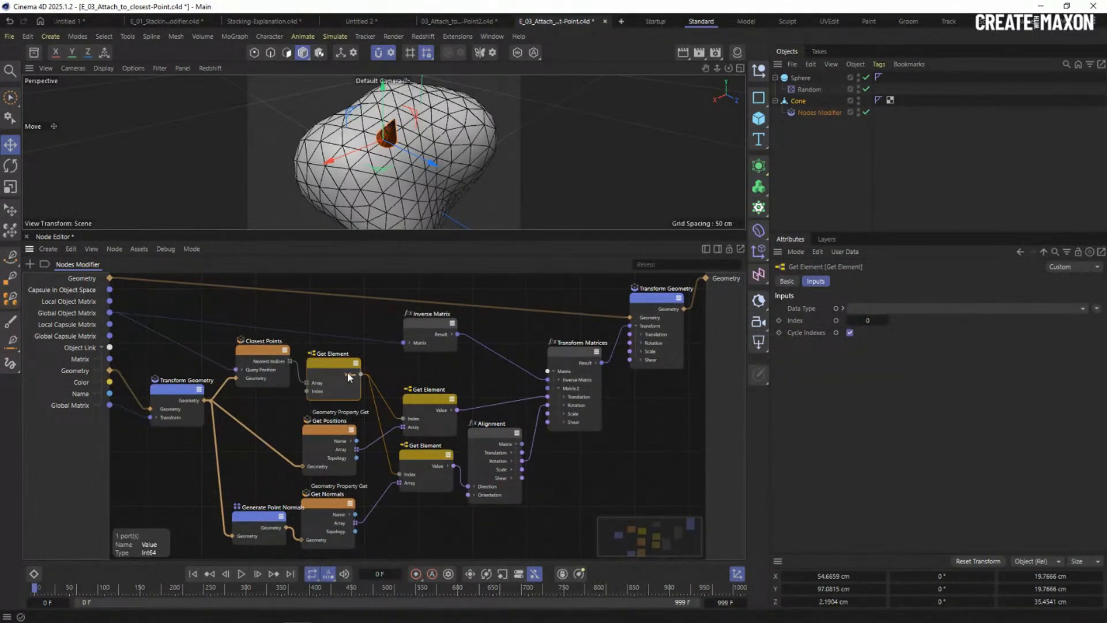
pyautogui.scroll(-2, 350, 380)
pyautogui.moveTo(314, 401); pyautogui.dragTo(331, 392, button='middle')
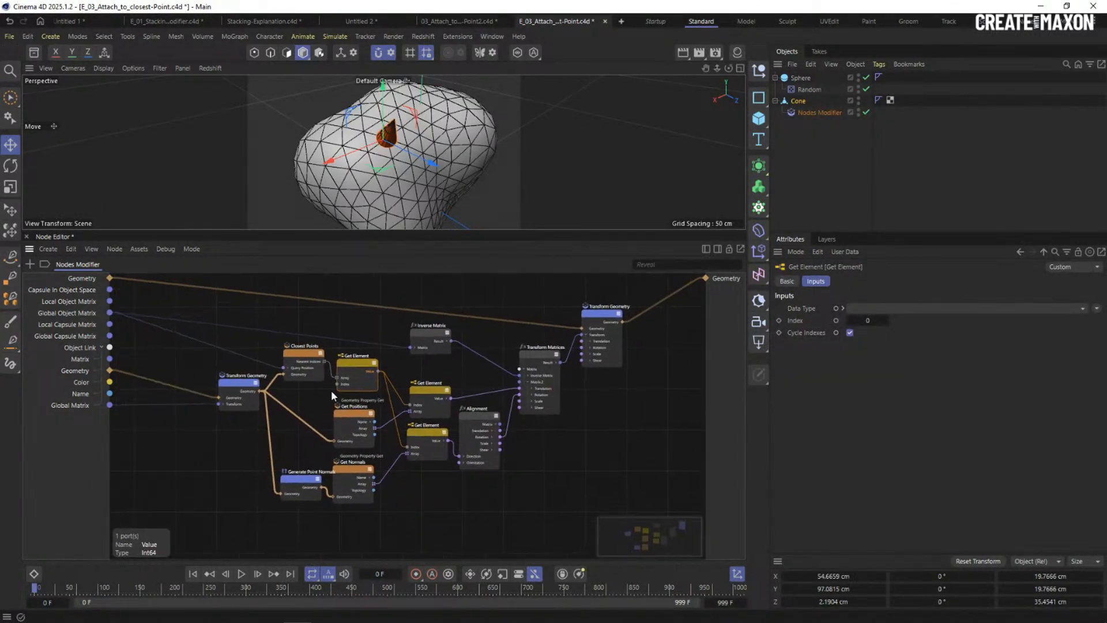
pyautogui.moveTo(315, 431); pyautogui.dragTo(364, 491)
pyautogui.moveTo(362, 361); pyautogui.dragTo(267, 368)
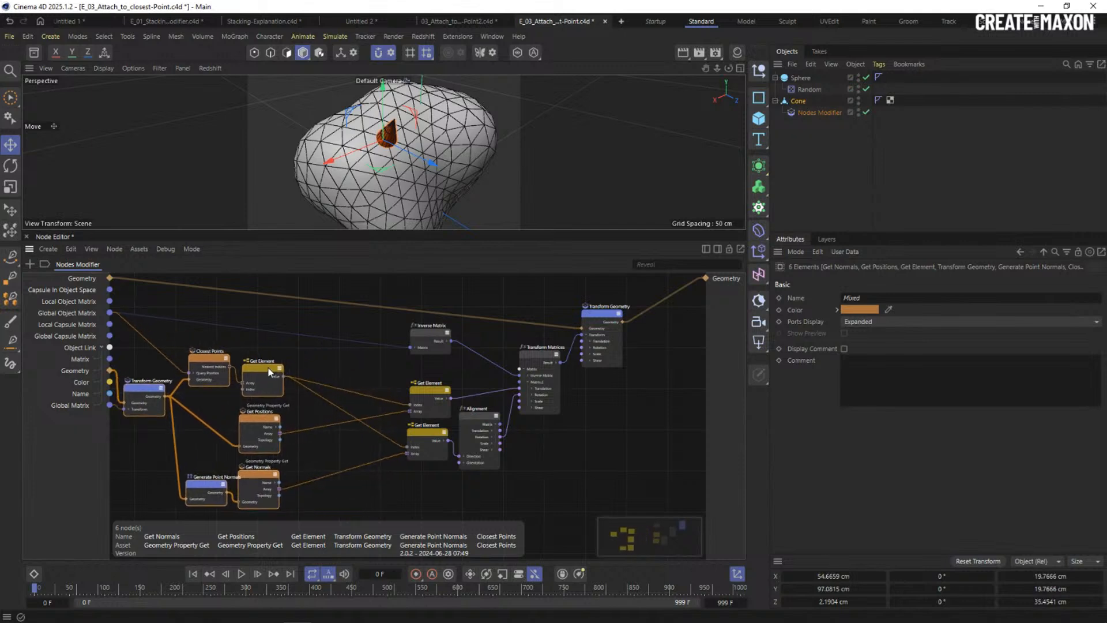
pyautogui.click(333, 367)
# Add a Memory node and place it in the gap after the Get Element that picks the closest point's index.
pyautogui.scroll(1, 336, 368)
pyautogui.moveTo(342, 370); pyautogui.dragTo(361, 373, button='middle')
pyautogui.doubleClick(373, 374)
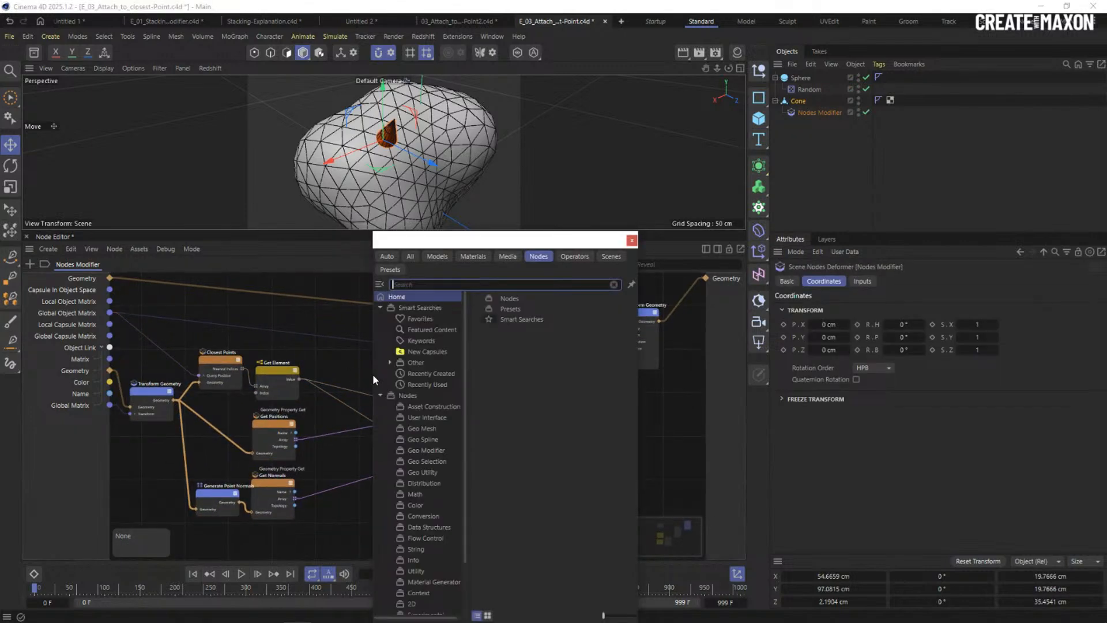
pyautogui.write('memor')
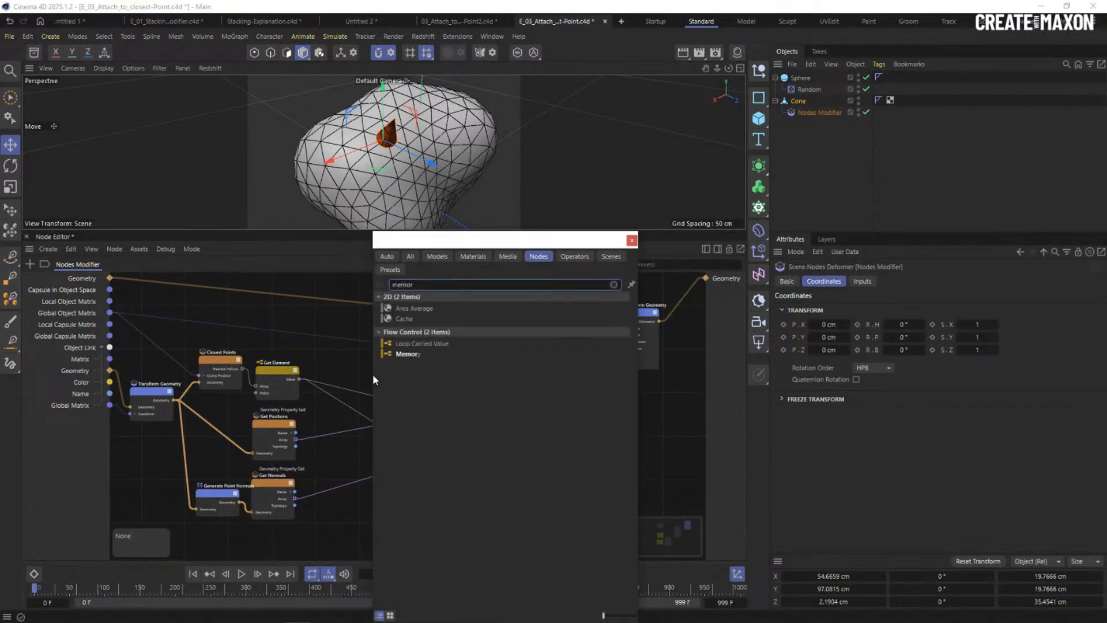
pyautogui.doubleClick(420, 355)
pyautogui.moveTo(381, 381); pyautogui.dragTo(363, 352)
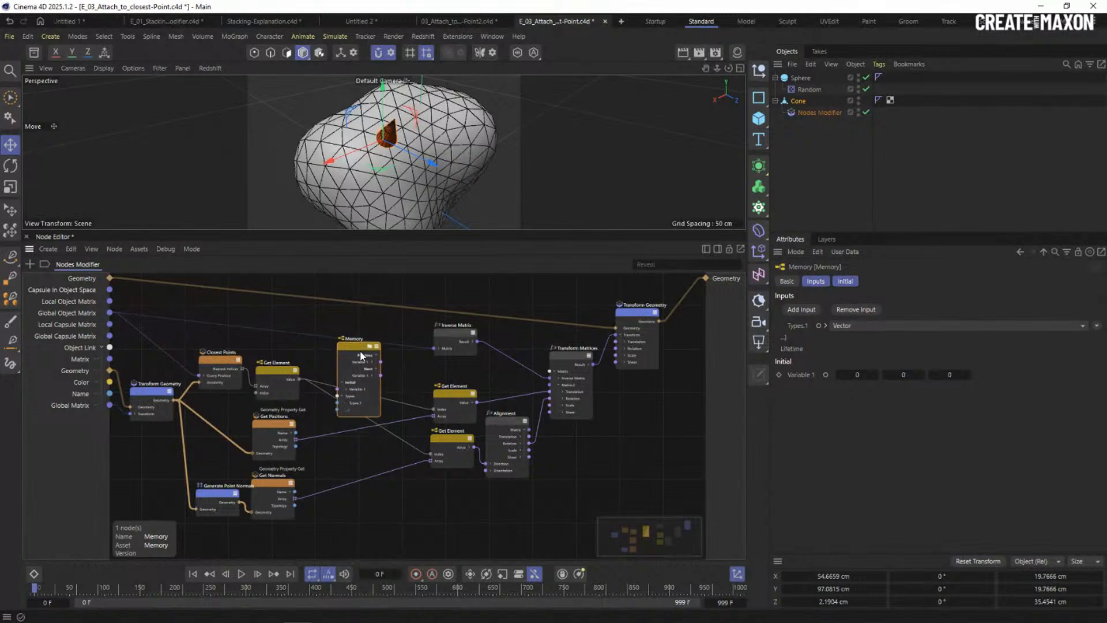
pyautogui.scroll(2, 360, 351)
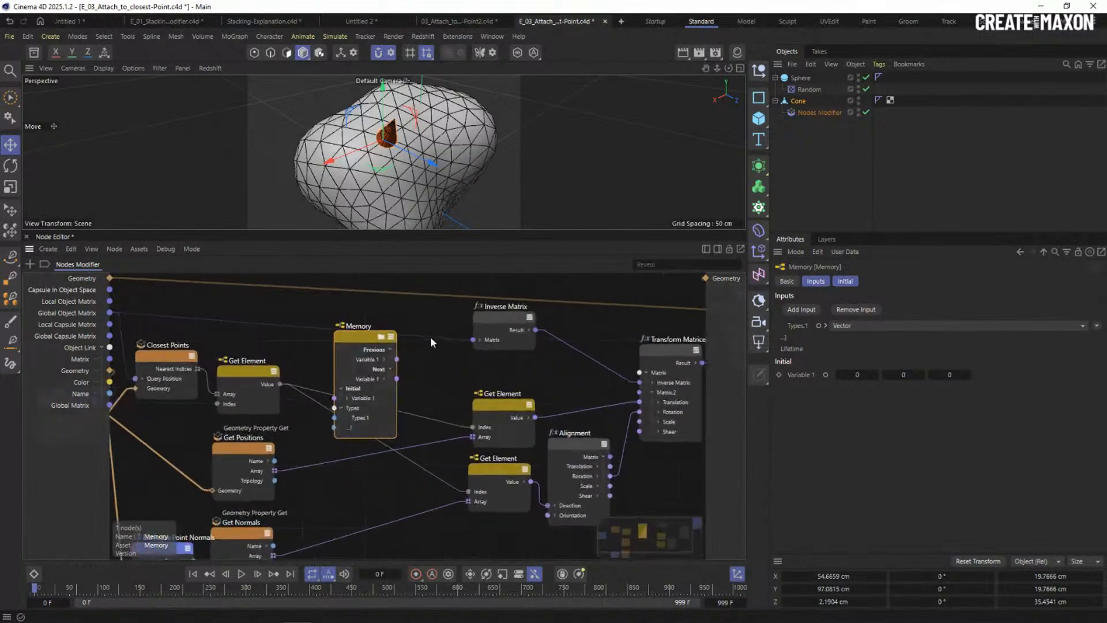
# Set the Memory node's variable type to Int and connect the closest-point Get Element's Value to its initial Variable 1.
pyautogui.click(850, 326)
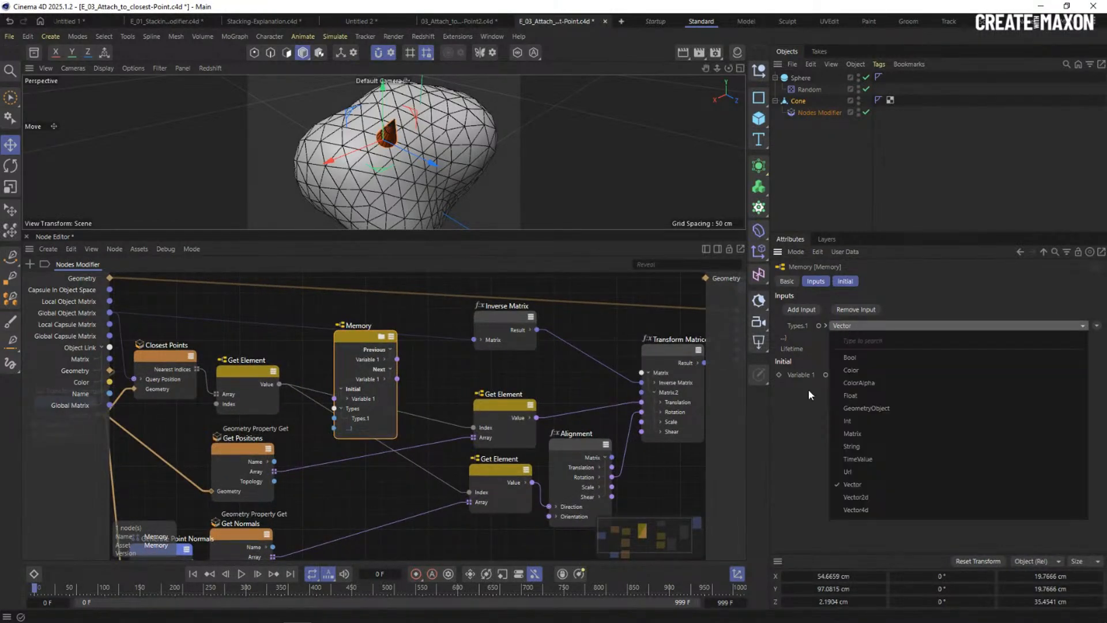
pyautogui.click(852, 420)
pyautogui.keyDown('alt'); pyautogui.moveTo(391, 131); pyautogui.dragTo(382, 140); pyautogui.keyUp('alt')
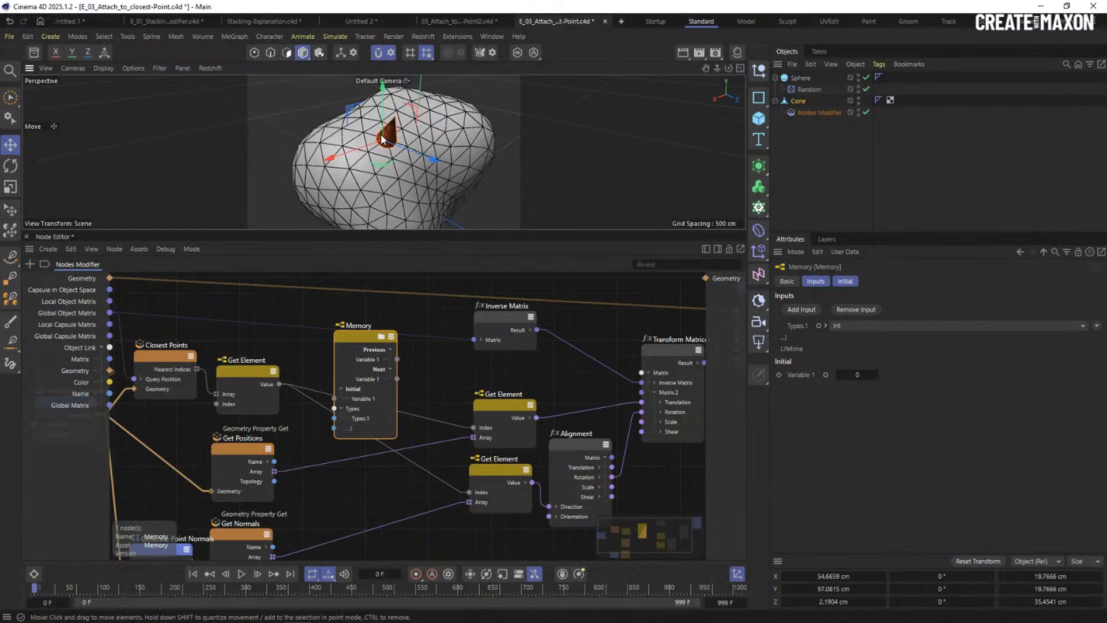
pyautogui.moveTo(278, 384); pyautogui.dragTo(321, 395)
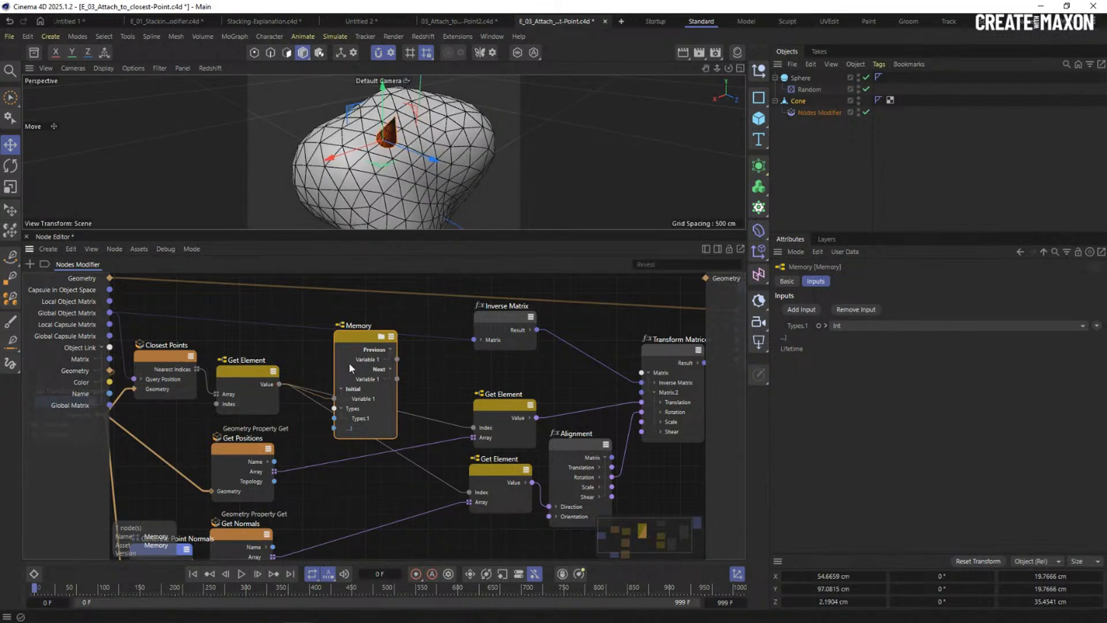
# Inside the Memory node, connect the previous Variable 1 to the next Variable 1 and return to the Nodes Modifier graph.
pyautogui.doubleClick(356, 319)
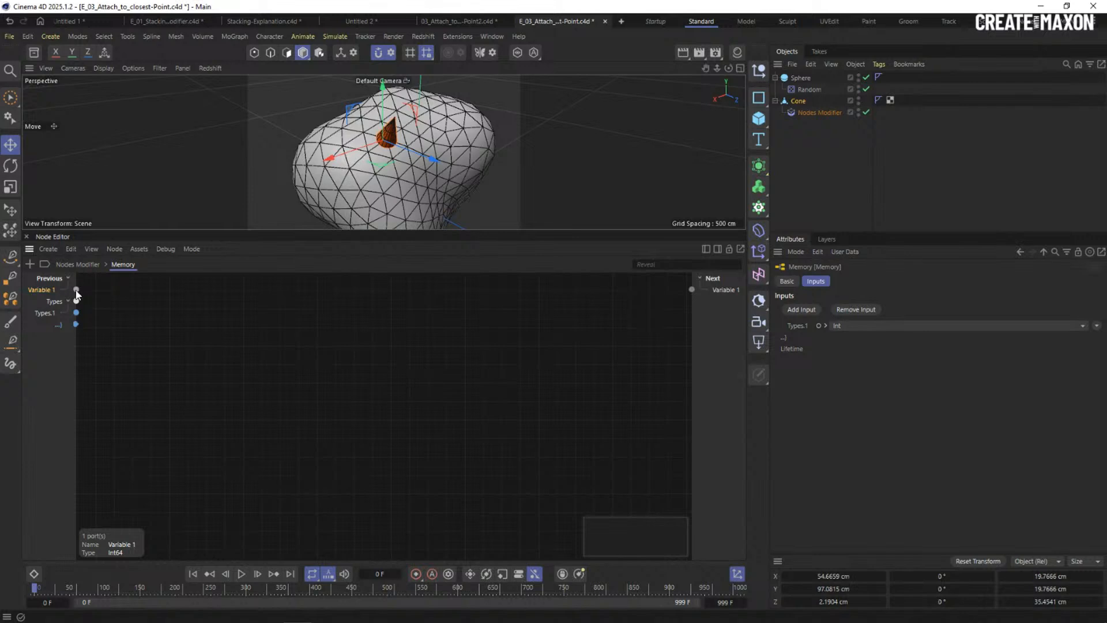
pyautogui.moveTo(295, 420); pyautogui.dragTo(204, 365)
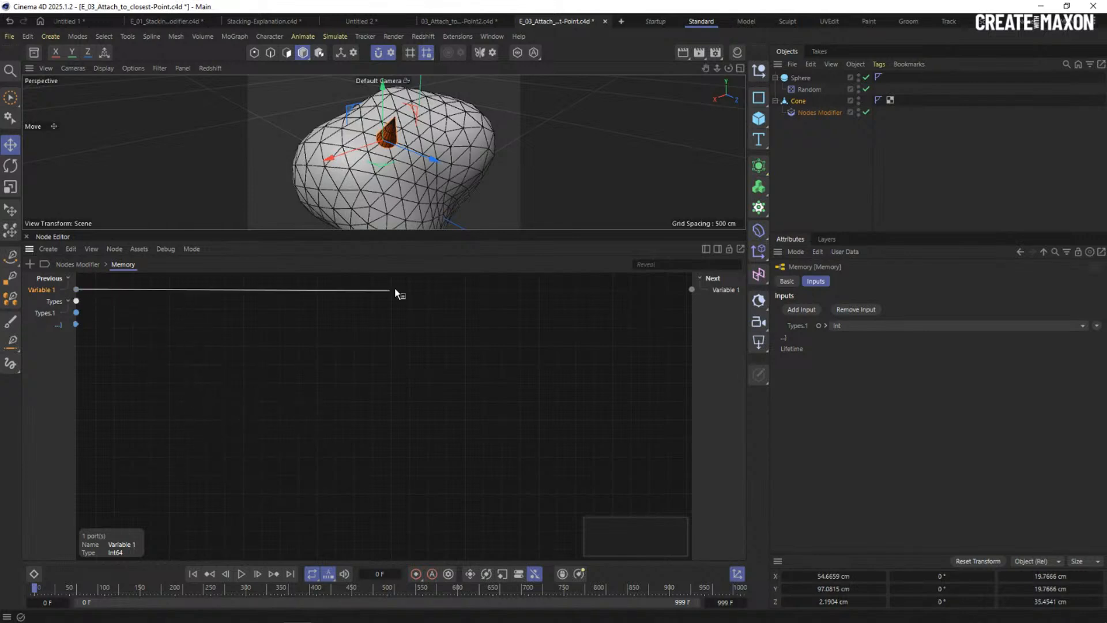
pyautogui.moveTo(692, 289); pyautogui.dragTo(694, 288)
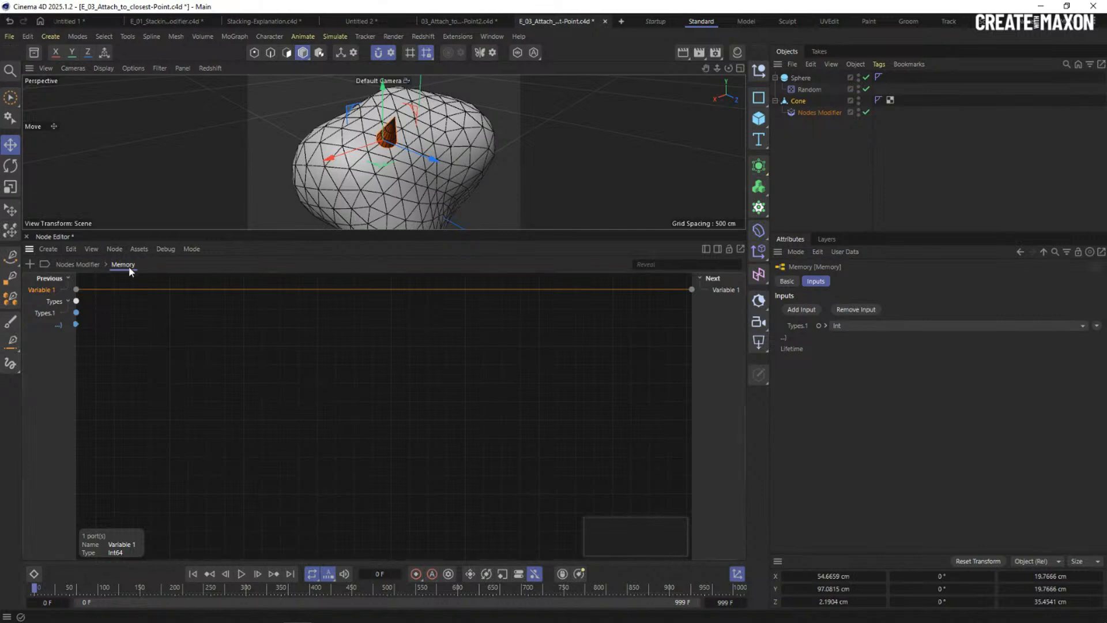
pyautogui.click(77, 264)
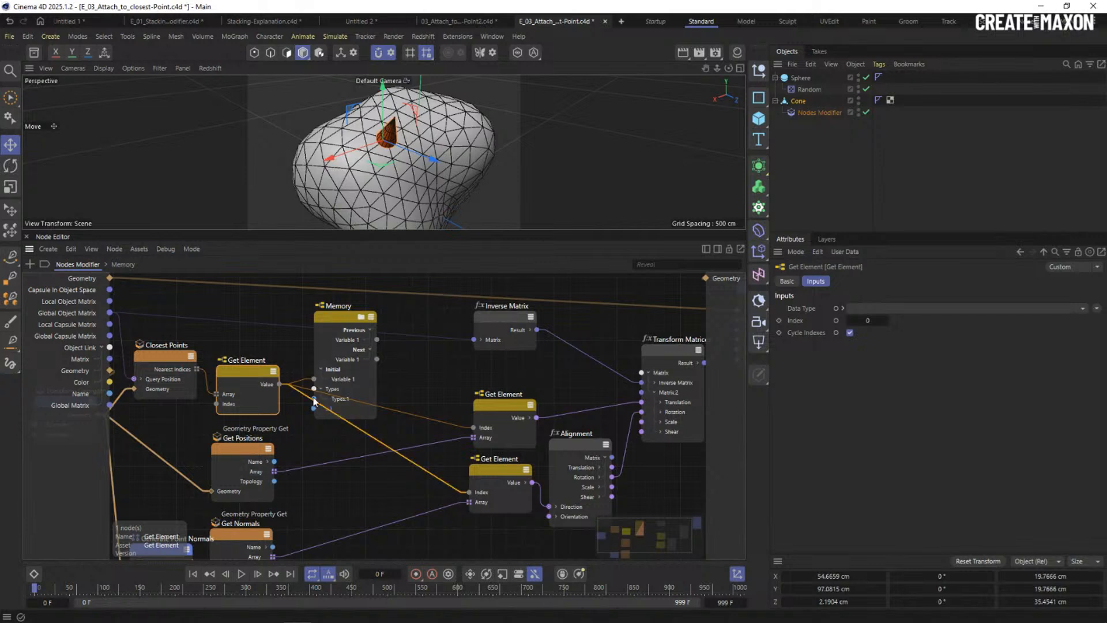
# Feed the Memory's previous Variable 1 into the Index inputs of both downstream Get Element nodes and play the animation.
pyautogui.moveTo(304, 385); pyautogui.dragTo(386, 343)
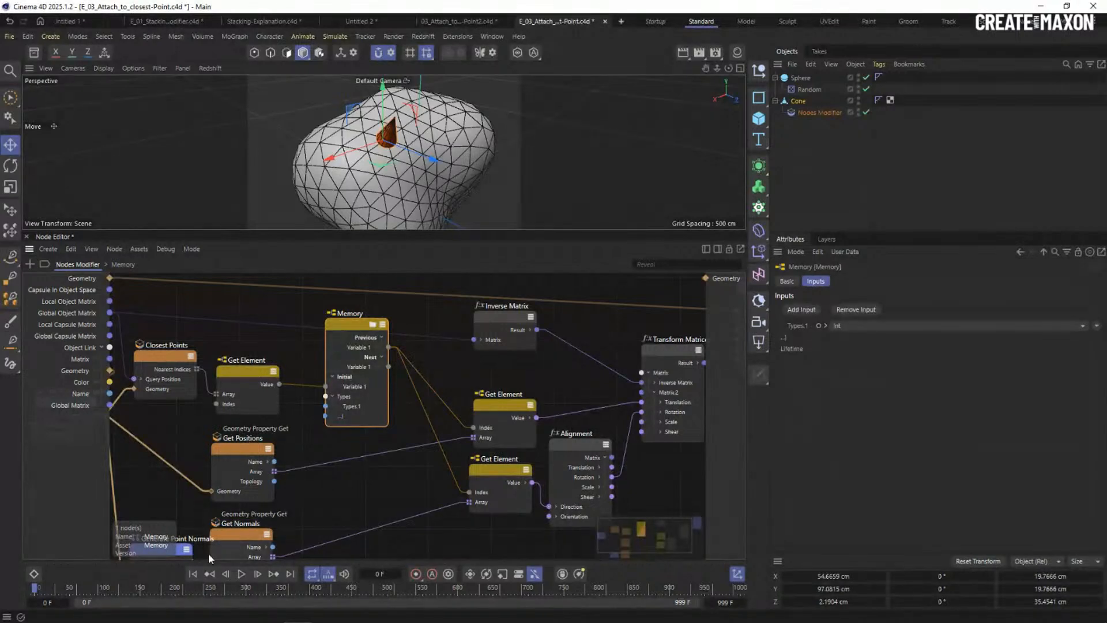
pyautogui.click(241, 574)
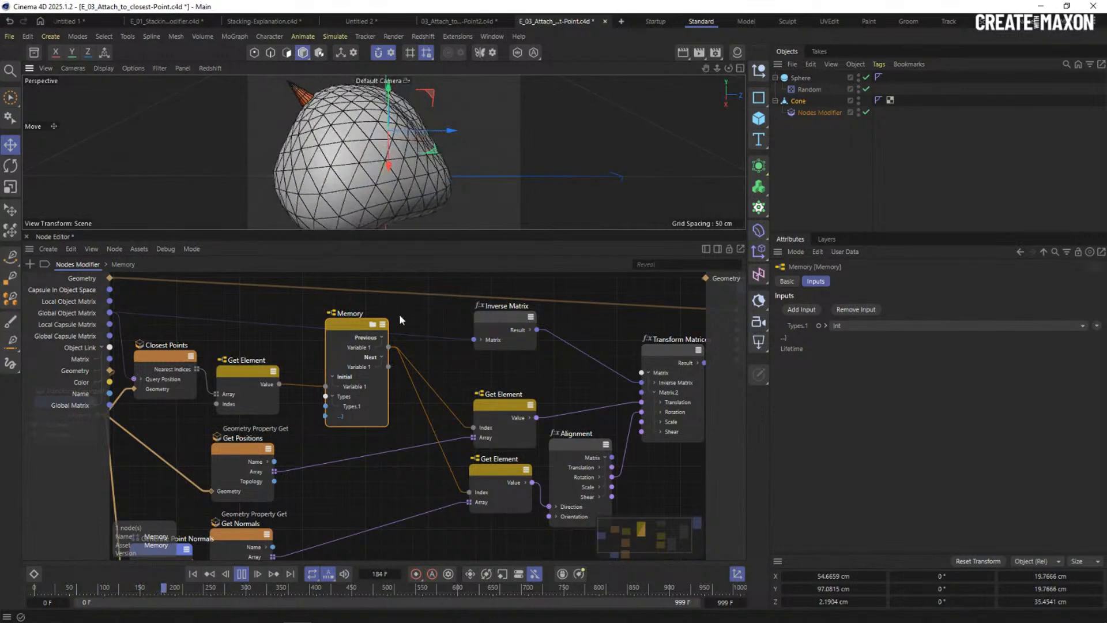
# Add port inspectors to the first Get Element's Value and the Memory node's previous Variable 1 to compare the indices.
pyautogui.rightClick(268, 385)
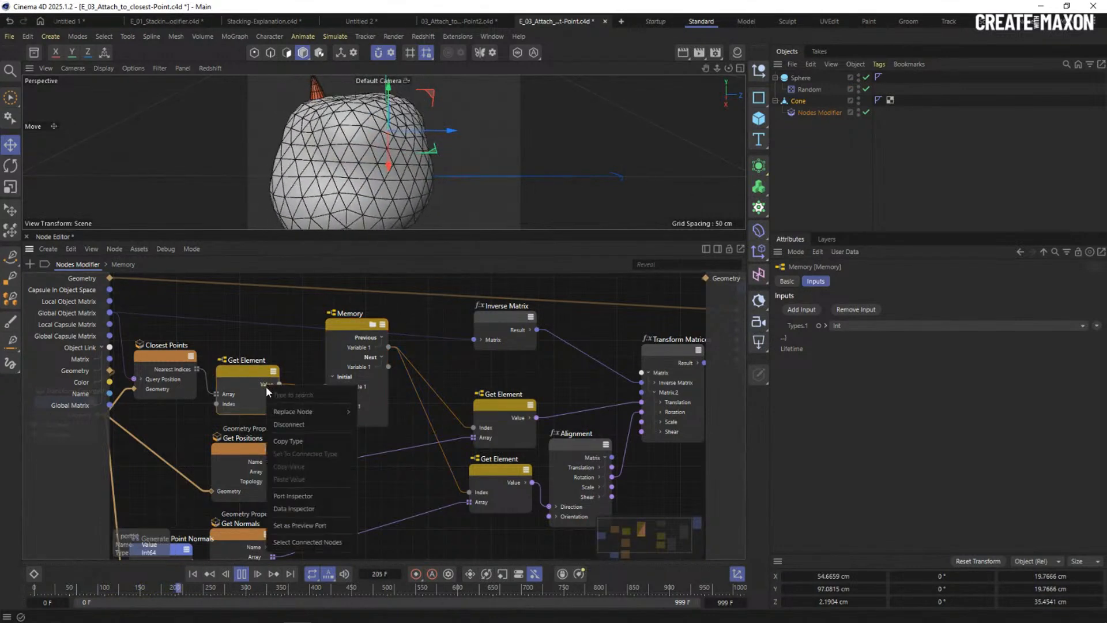
pyautogui.click(293, 496)
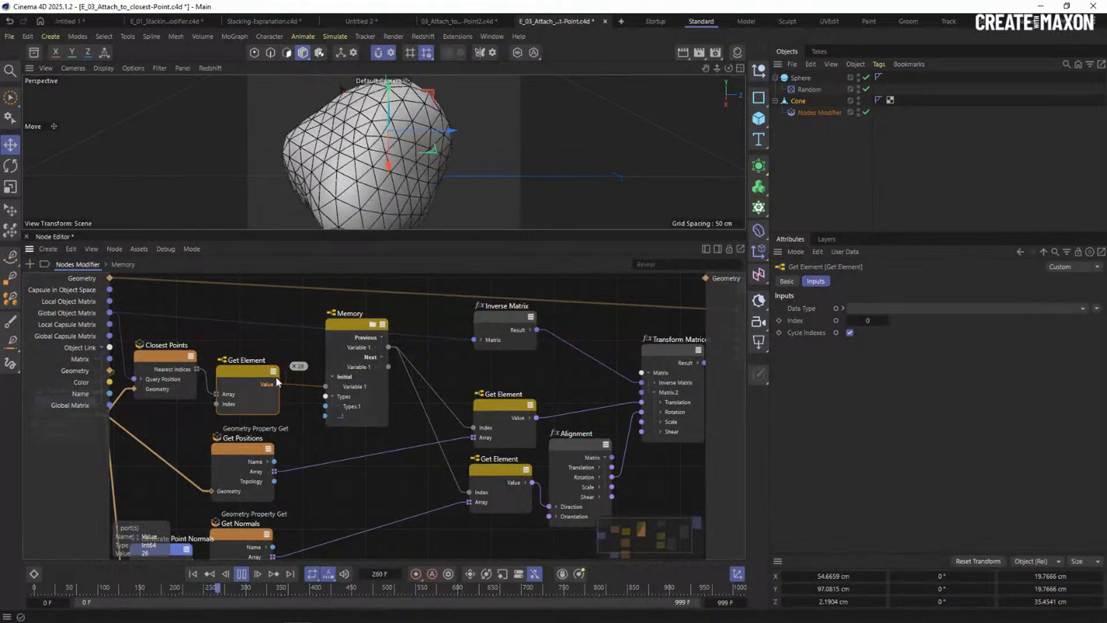
pyautogui.scroll(3, 348, 353)
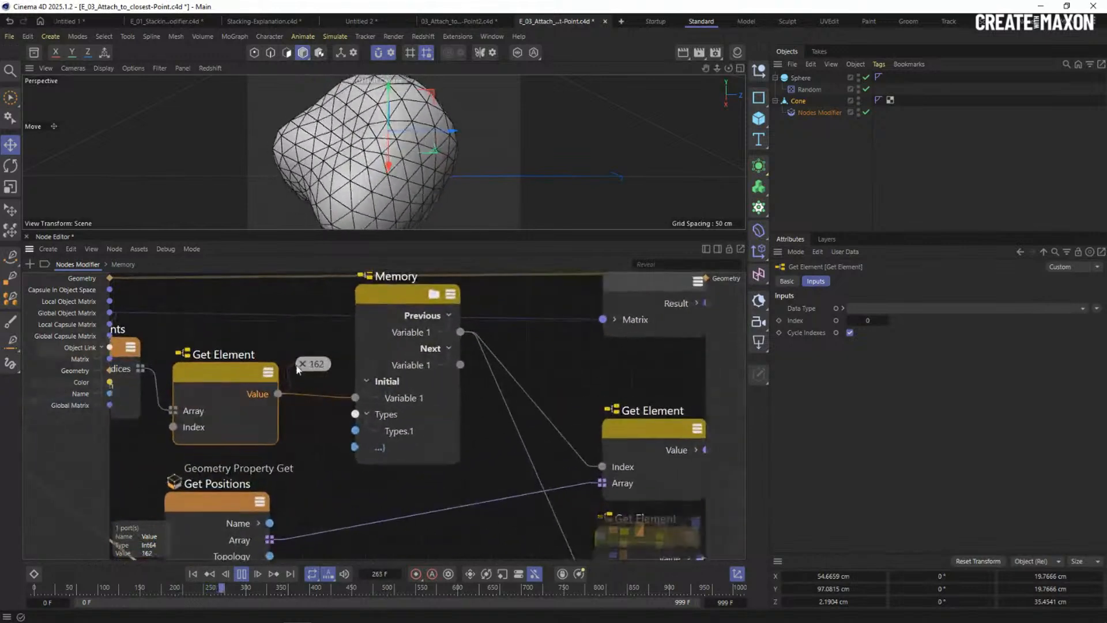
pyautogui.rightClick(416, 331)
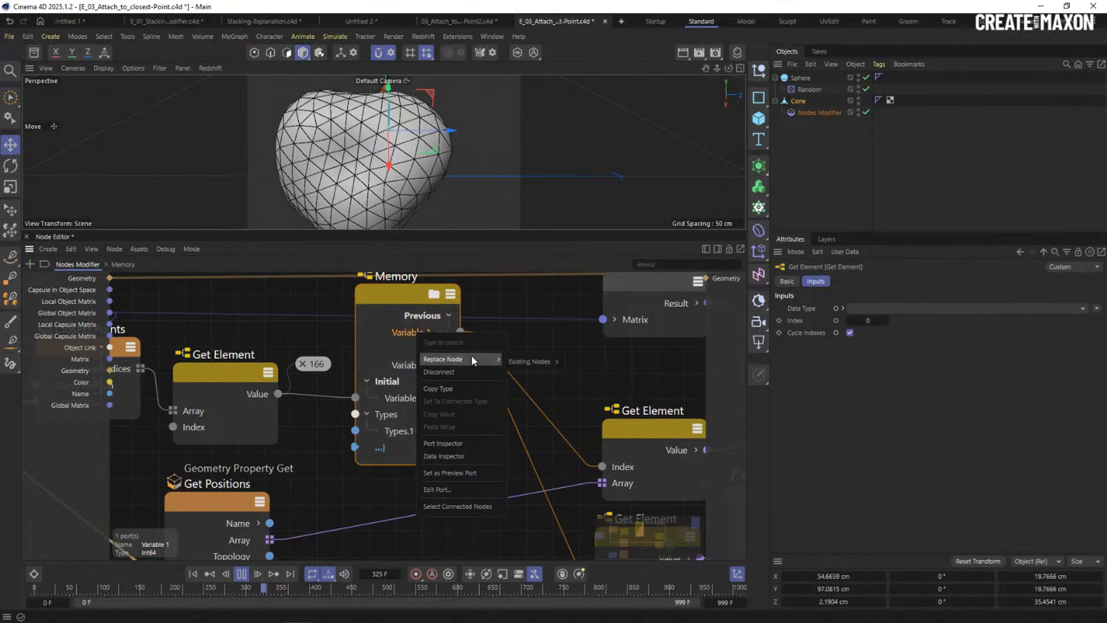
pyautogui.click(454, 444)
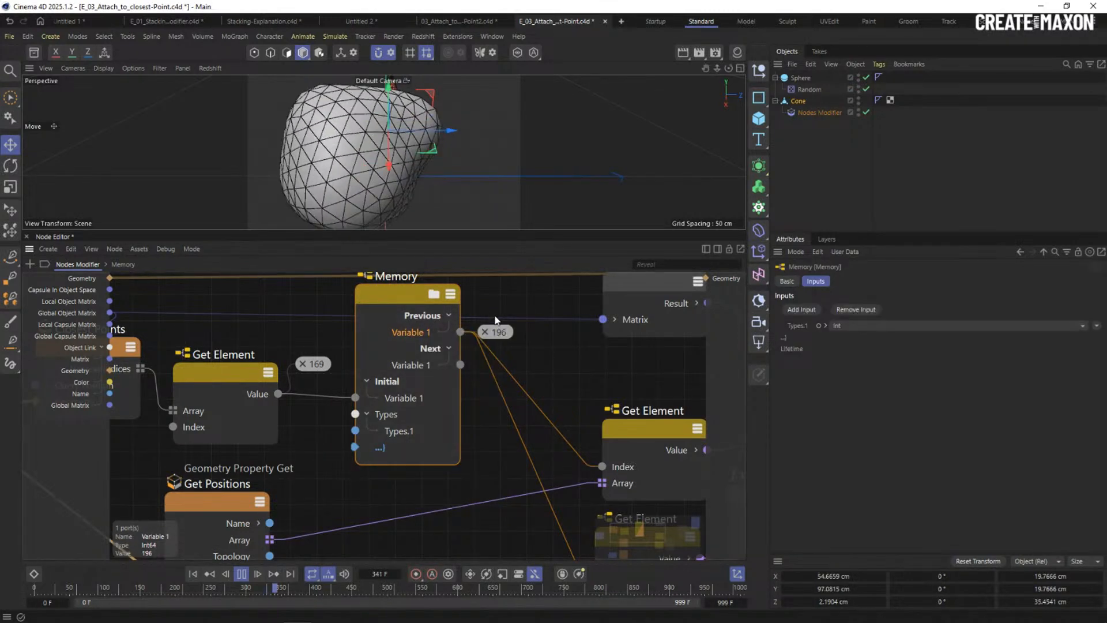
# Replay the animation, close the Node Editor to inspect the Cone on the Sphere up close, and return to frame 0.
pyautogui.click(195, 574)
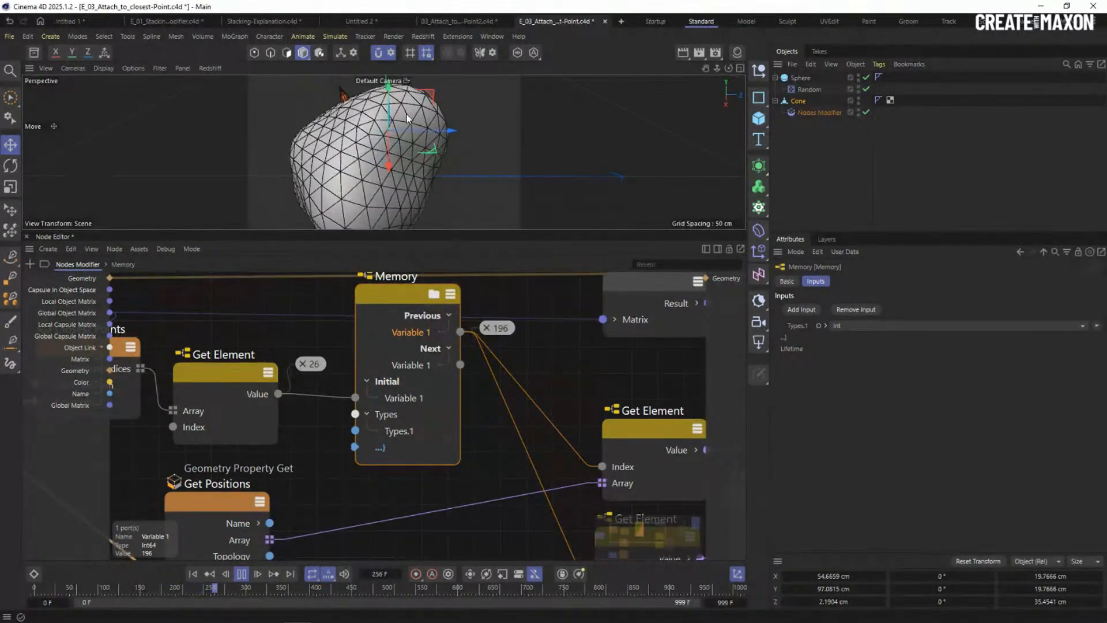
pyautogui.keyDown('alt'); pyautogui.moveTo(406, 118); pyautogui.dragTo(194, 125); pyautogui.keyUp('alt')
pyautogui.keyDown('alt'); pyautogui.moveTo(451, 138); pyautogui.dragTo(490, 131, button='right'); pyautogui.keyUp('alt')
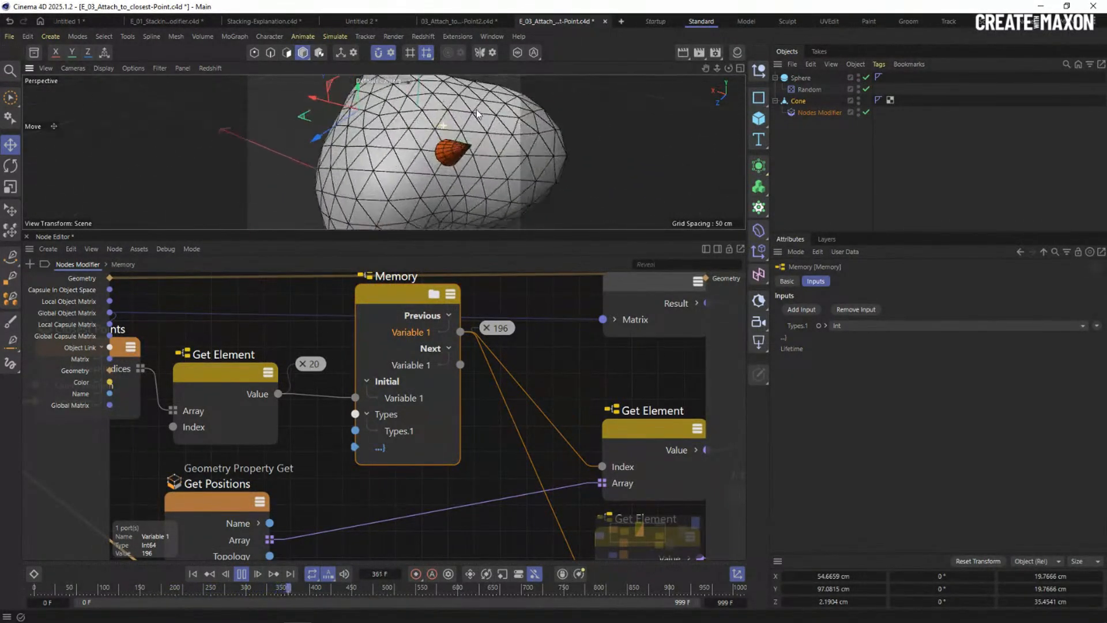
pyautogui.click(26, 236)
pyautogui.keyDown('alt'); pyautogui.moveTo(439, 280); pyautogui.dragTo(500, 300); pyautogui.keyUp('alt')
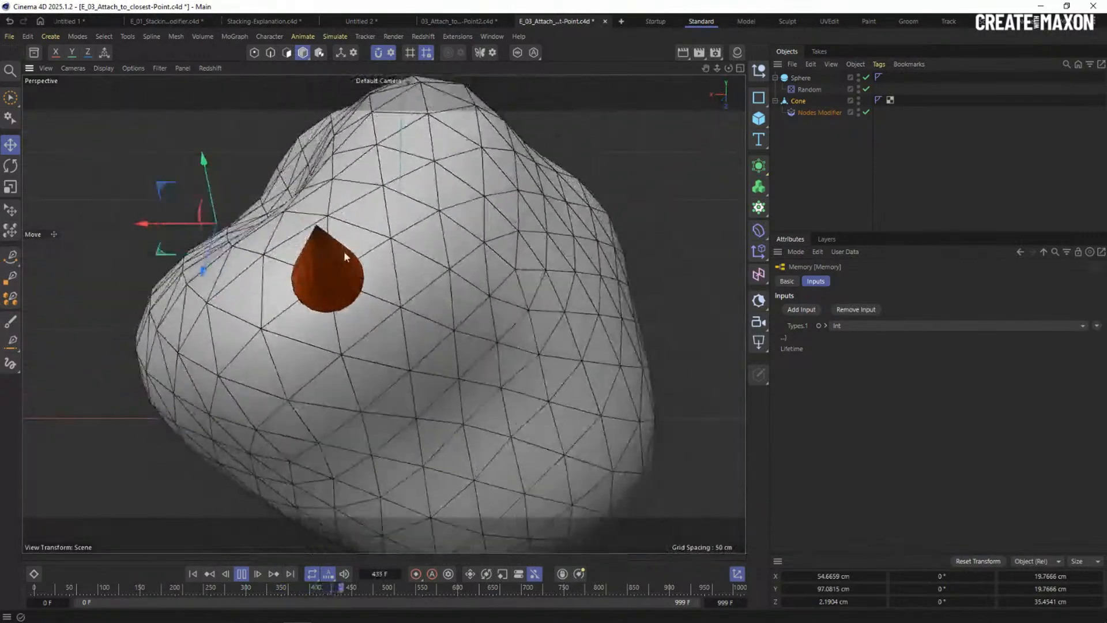
pyautogui.click(246, 574)
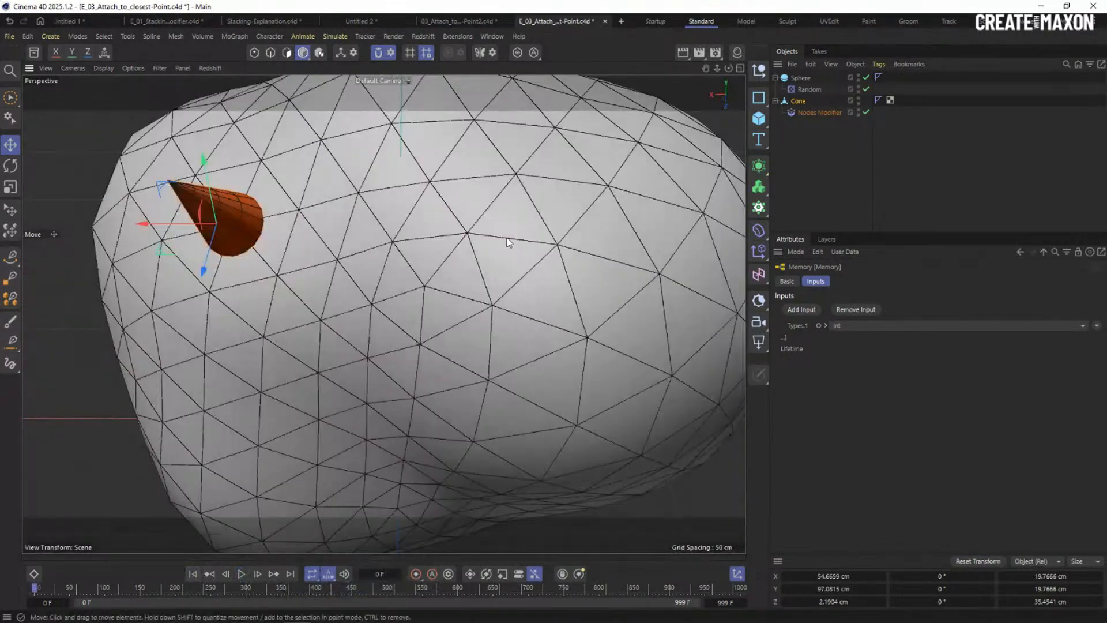
# Move the Cone to another spot on the Sphere, at about X -39.1, Y 44.8, Z 61.9 cm.
pyautogui.keyDown('alt'); pyautogui.moveTo(507, 238); pyautogui.dragTo(417, 263, button='right'); pyautogui.keyUp('alt')
pyautogui.moveTo(360, 263)
pyautogui.keyDown('alt'); pyautogui.mouseDown()
pyautogui.moveTo(381, 311)
pyautogui.moveTo(389, 276)
pyautogui.moveTo(362, 263)
pyautogui.mouseUp(); pyautogui.keyUp('alt')
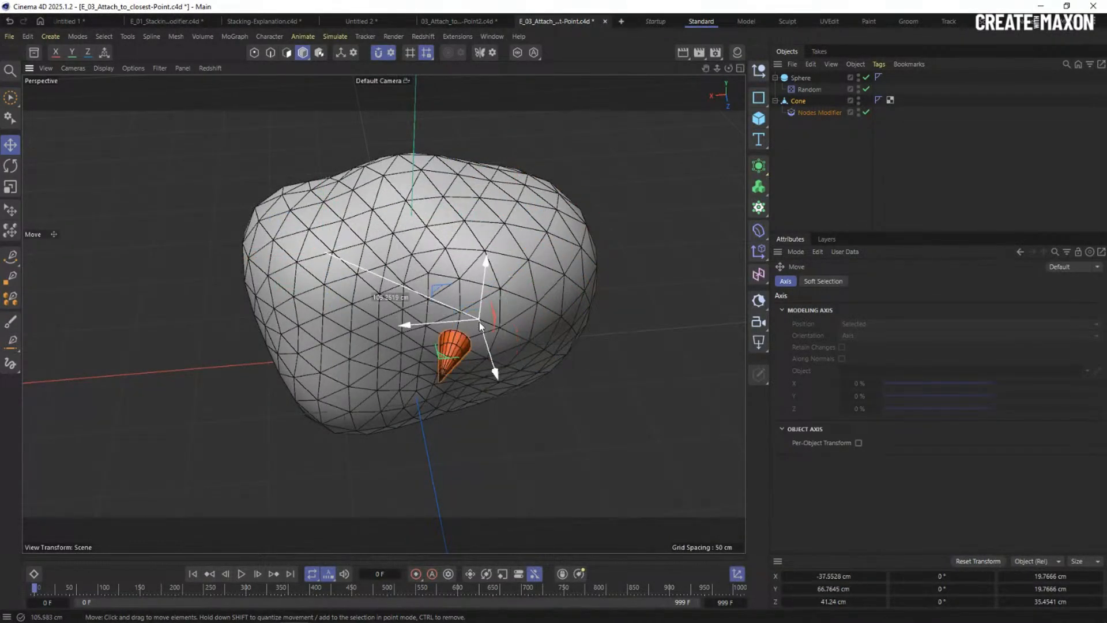
pyautogui.moveTo(485, 371); pyautogui.dragTo(485, 370)
pyautogui.moveTo(485, 370)
pyautogui.keyDown('alt'); pyautogui.mouseDown()
pyautogui.moveTo(492, 317)
pyautogui.moveTo(482, 362)
pyautogui.mouseUp(); pyautogui.keyUp('alt')
pyautogui.keyDown('alt'); pyautogui.moveTo(482, 362); pyautogui.dragTo(435, 325, button='middle'); pyautogui.keyUp('alt')
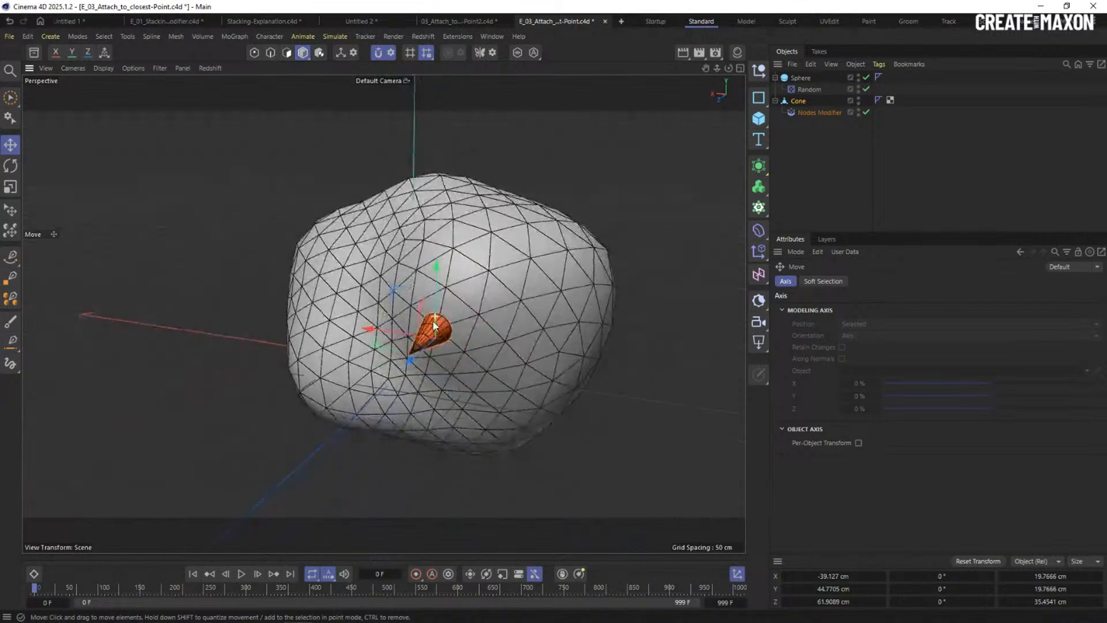
# Play the animation with the Nodes Modifier selected and check from several sides how the Cone follows the Sphere.
pyautogui.click(249, 572)
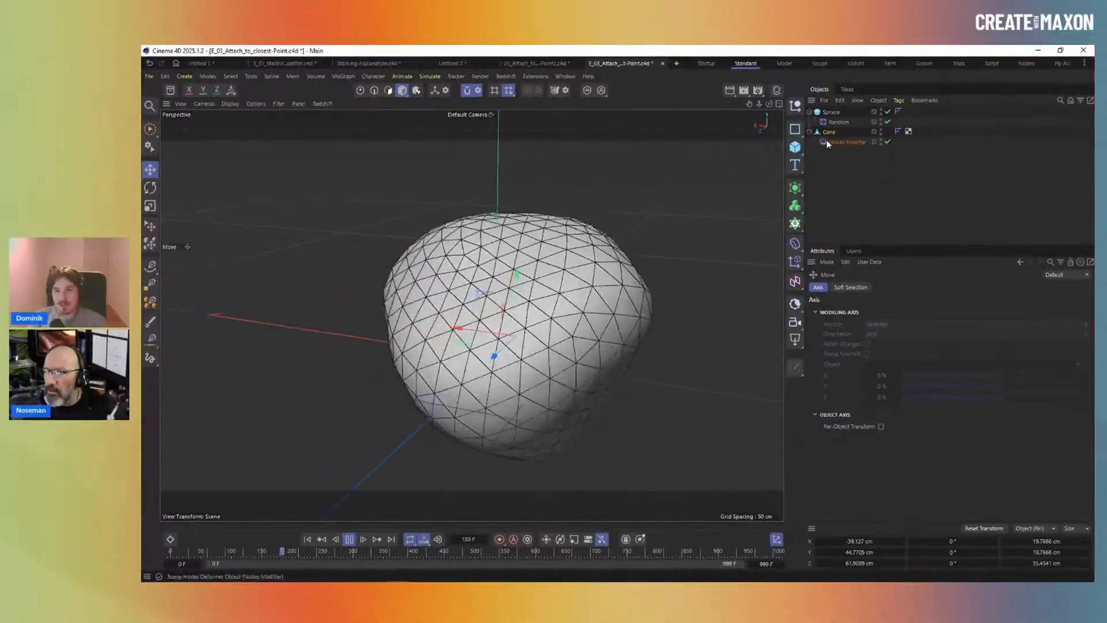
pyautogui.click(805, 113)
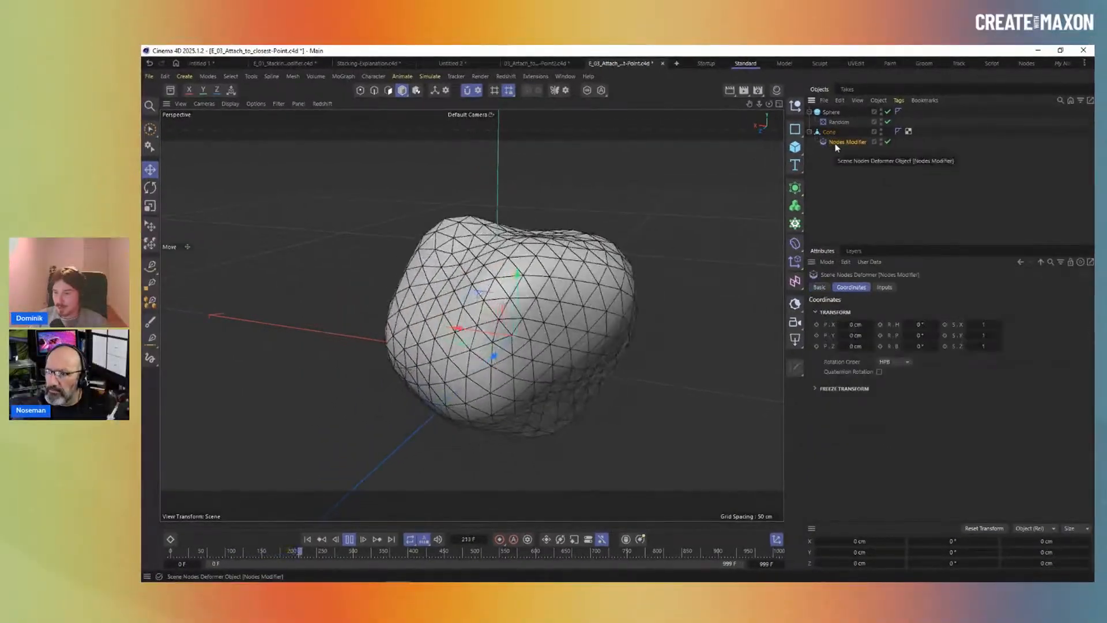
pyautogui.keyDown('alt'); pyautogui.moveTo(536, 283); pyautogui.dragTo(334, 316); pyautogui.keyUp('alt')
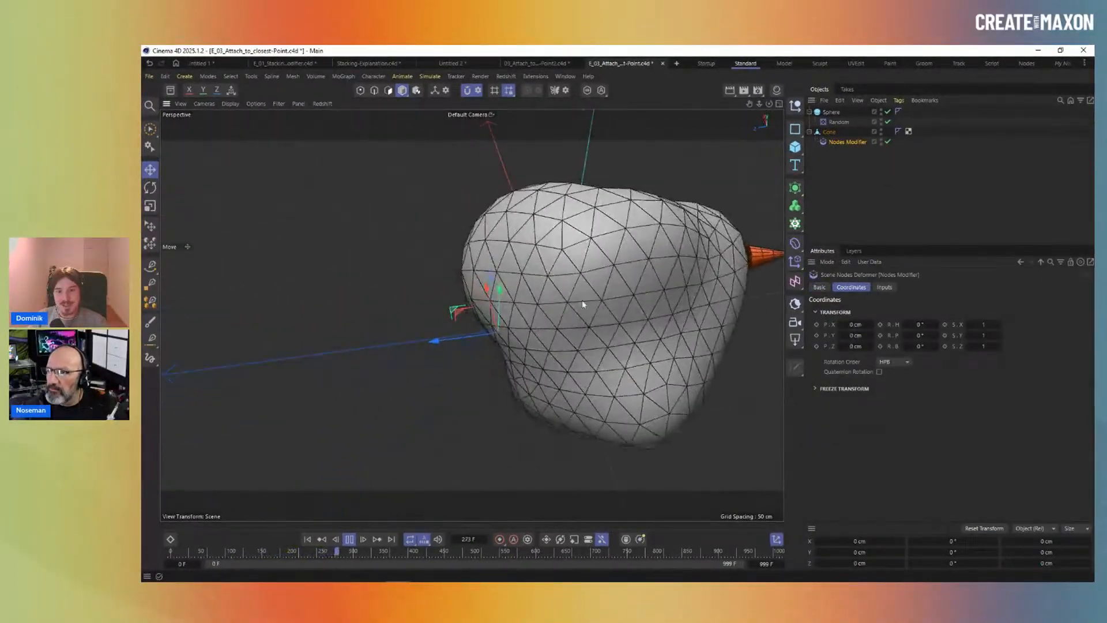
pyautogui.keyDown('alt'); pyautogui.moveTo(582, 299); pyautogui.dragTo(442, 268, button='middle'); pyautogui.keyUp('alt')
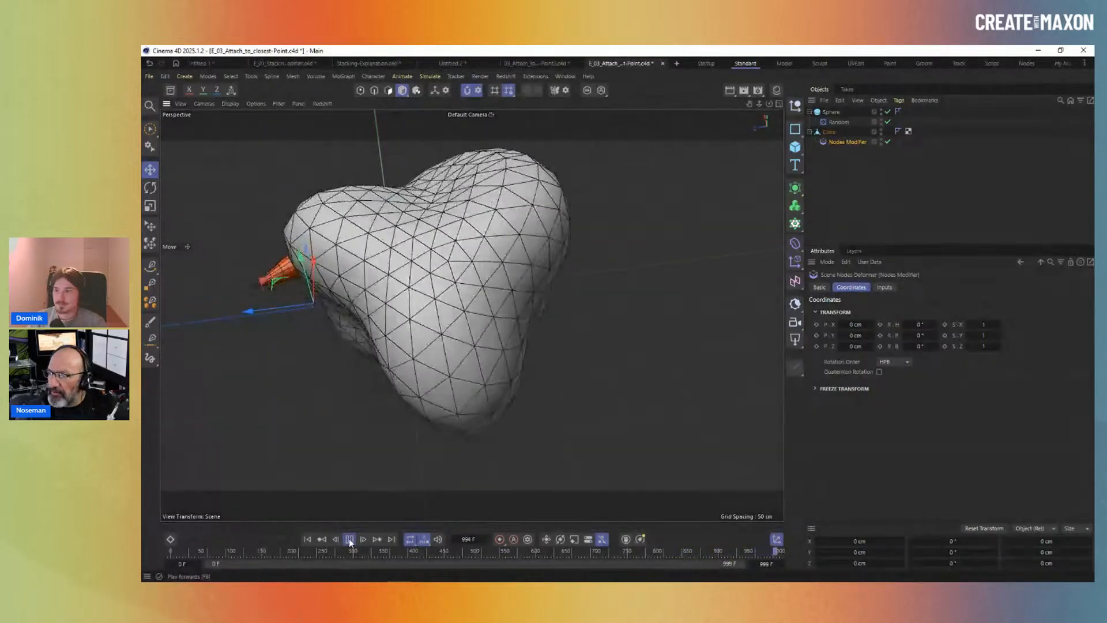
# Add a Null and make the Sphere and the Cone its children.
pyautogui.click(795, 105)
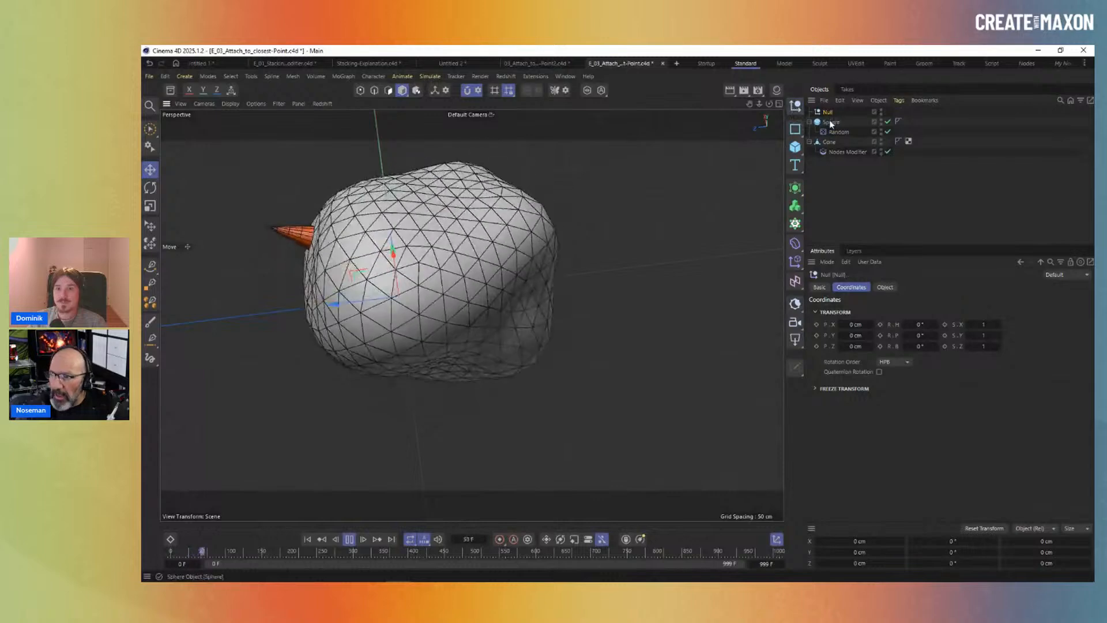
pyautogui.moveTo(828, 113); pyautogui.dragTo(828, 114)
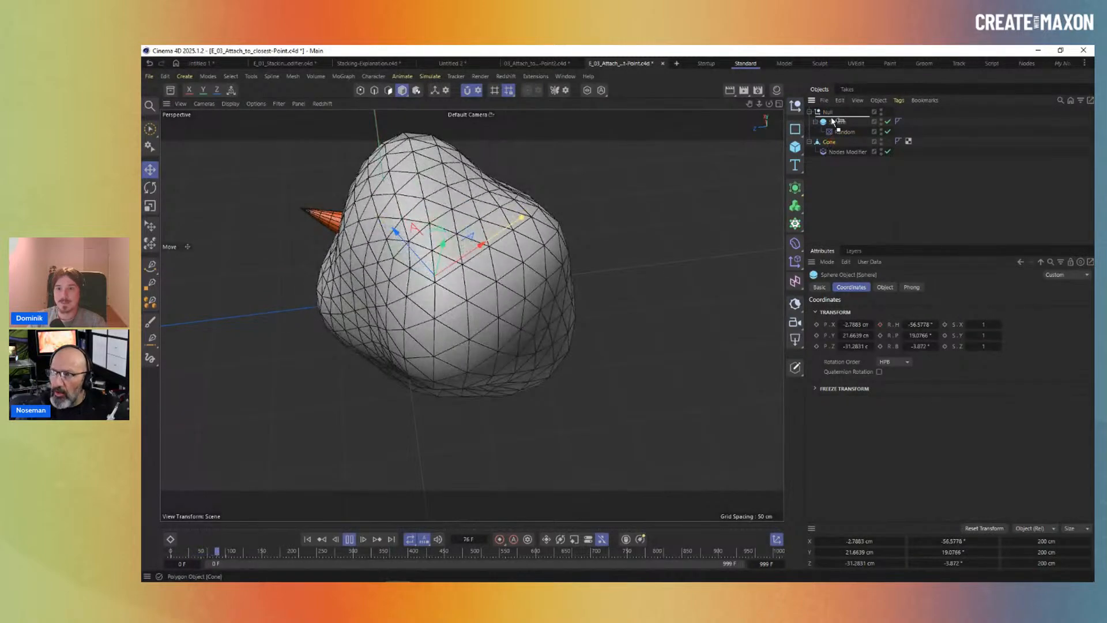
pyautogui.moveTo(829, 141); pyautogui.dragTo(834, 120)
pyautogui.click(841, 192)
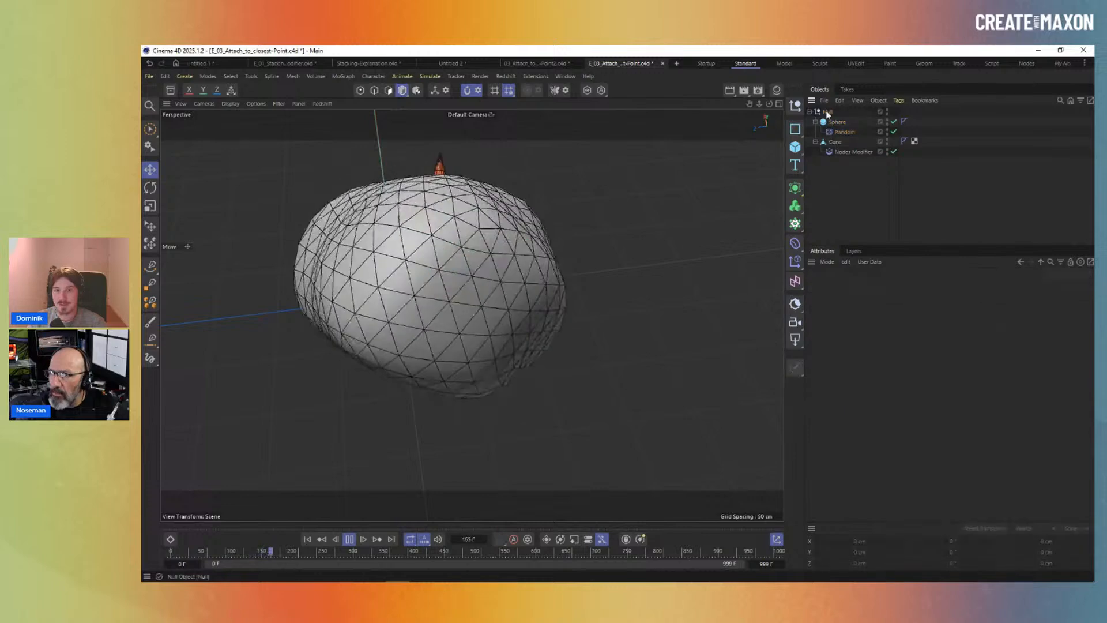
# Add another Null at the top level, and test moving the parent Null and the Sphere and Cone together.
pyautogui.click(825, 111)
pyautogui.click(795, 106)
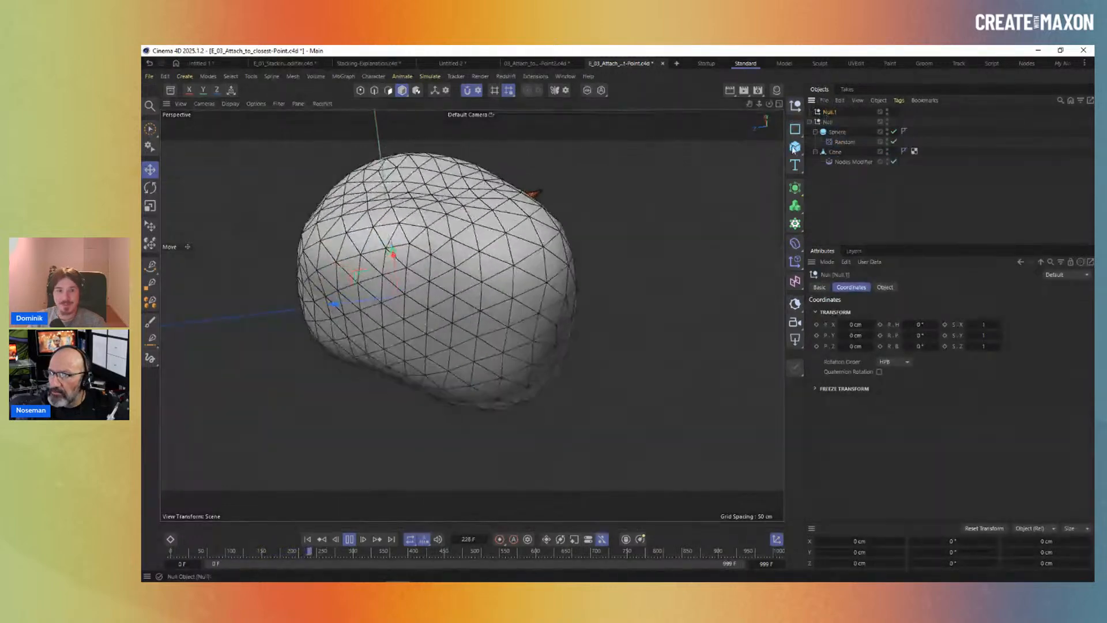
pyautogui.click(828, 122)
pyautogui.moveTo(398, 300); pyautogui.dragTo(495, 301)
pyautogui.click(837, 132)
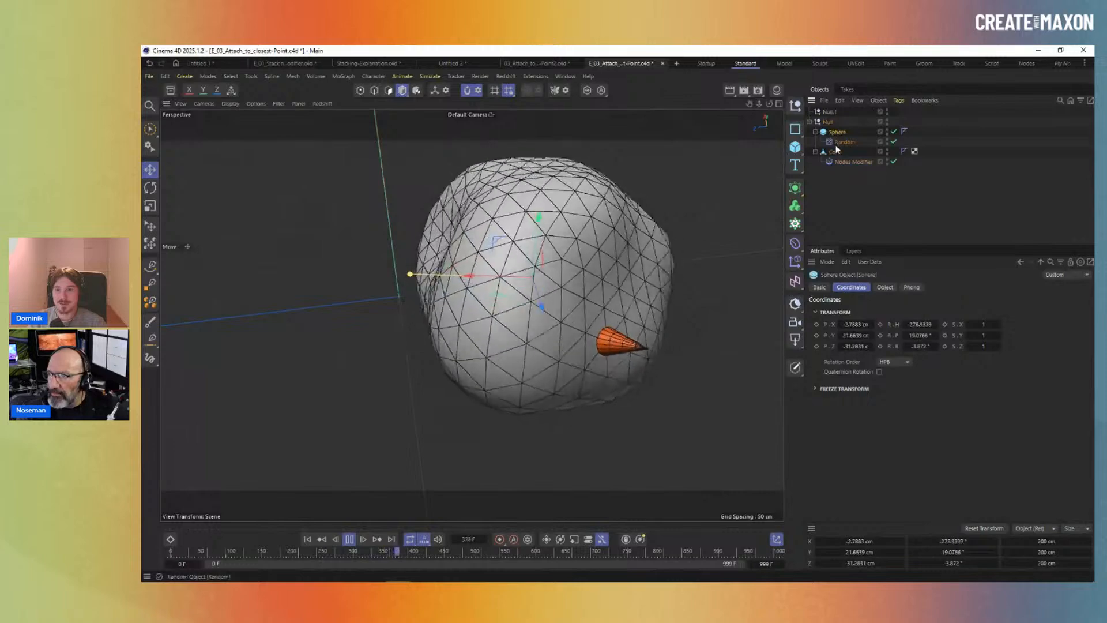
pyautogui.keyDown('ctrl'); pyautogui.click(834, 151); pyautogui.keyUp('ctrl')
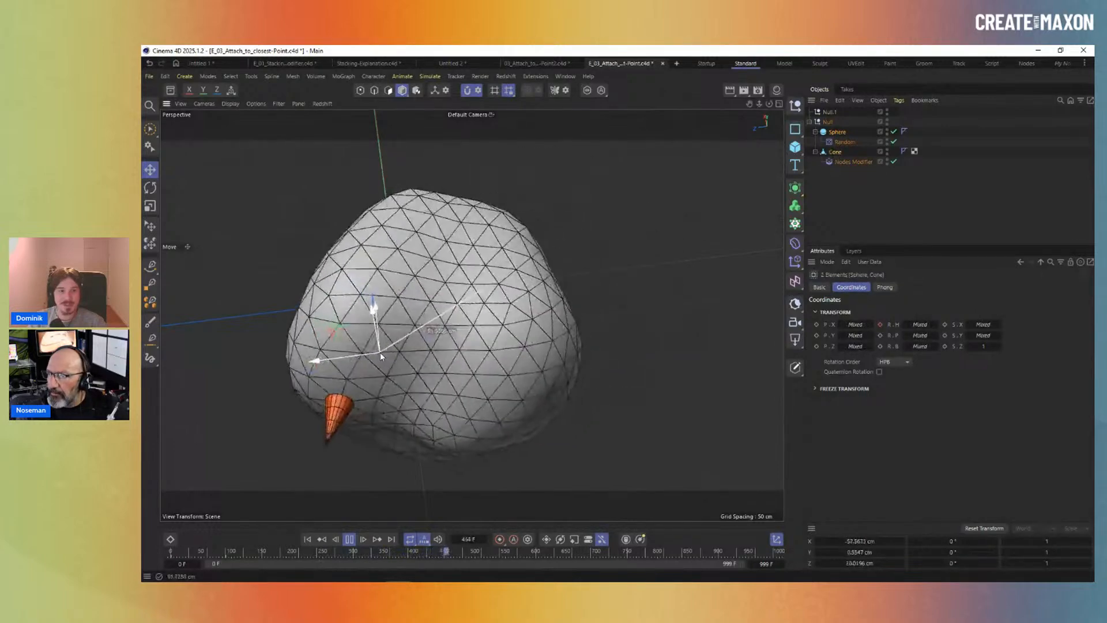
# Add a third Null inside the parent Null and nest the Cone under it.
pyautogui.click(834, 152)
pyautogui.click(795, 106)
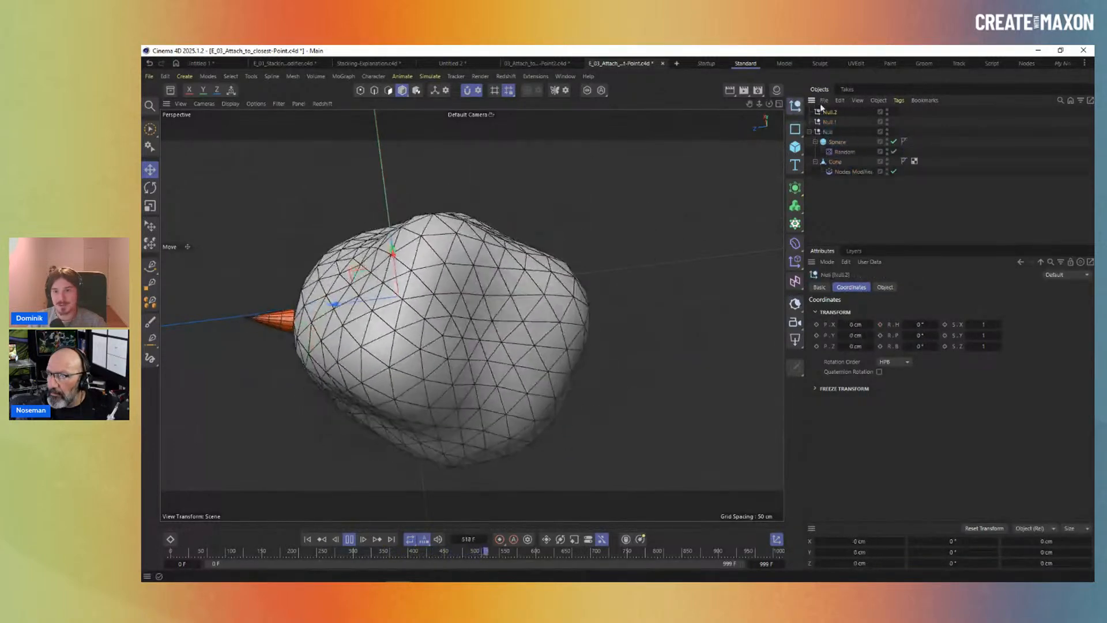
pyautogui.moveTo(829, 112); pyautogui.dragTo(889, 165)
pyautogui.moveTo(818, 159); pyautogui.dragTo(838, 151)
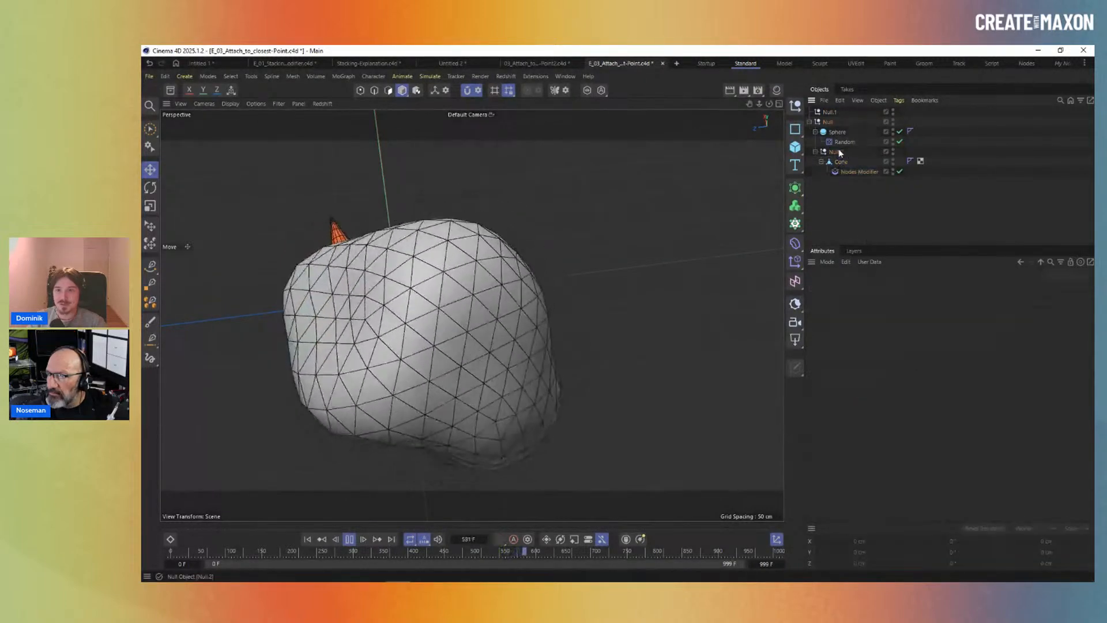
# Select the Cone's parent Null to check the attachment during playback, and reopen the Nodes Modifier's node graph.
pyautogui.click(836, 151)
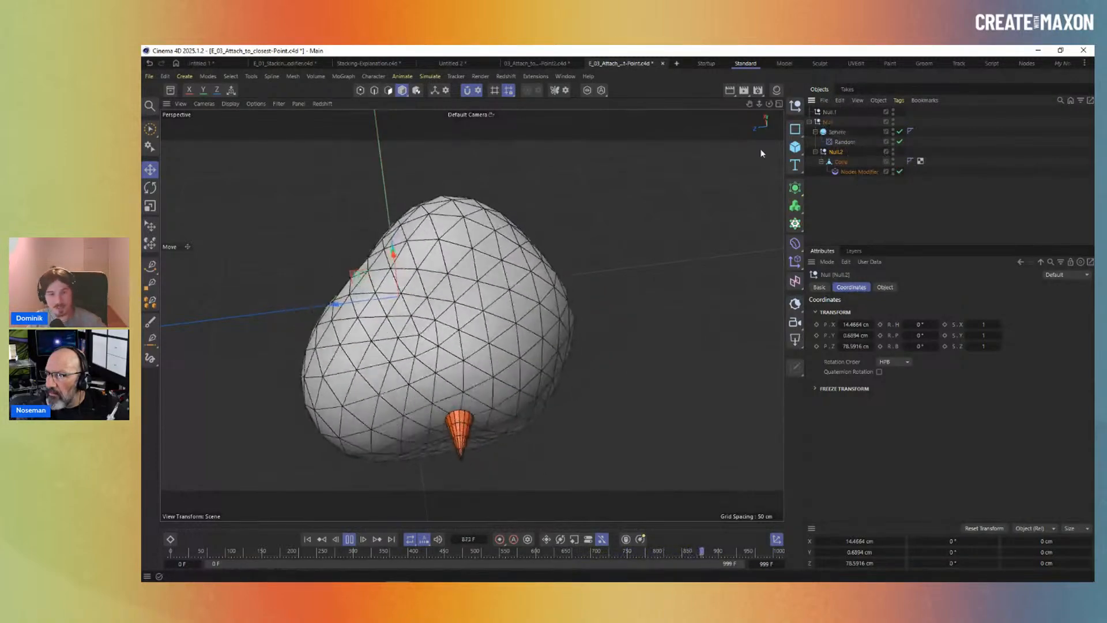
pyautogui.keyDown('alt'); pyautogui.moveTo(553, 366); pyautogui.dragTo(568, 318, button='middle'); pyautogui.keyUp('alt')
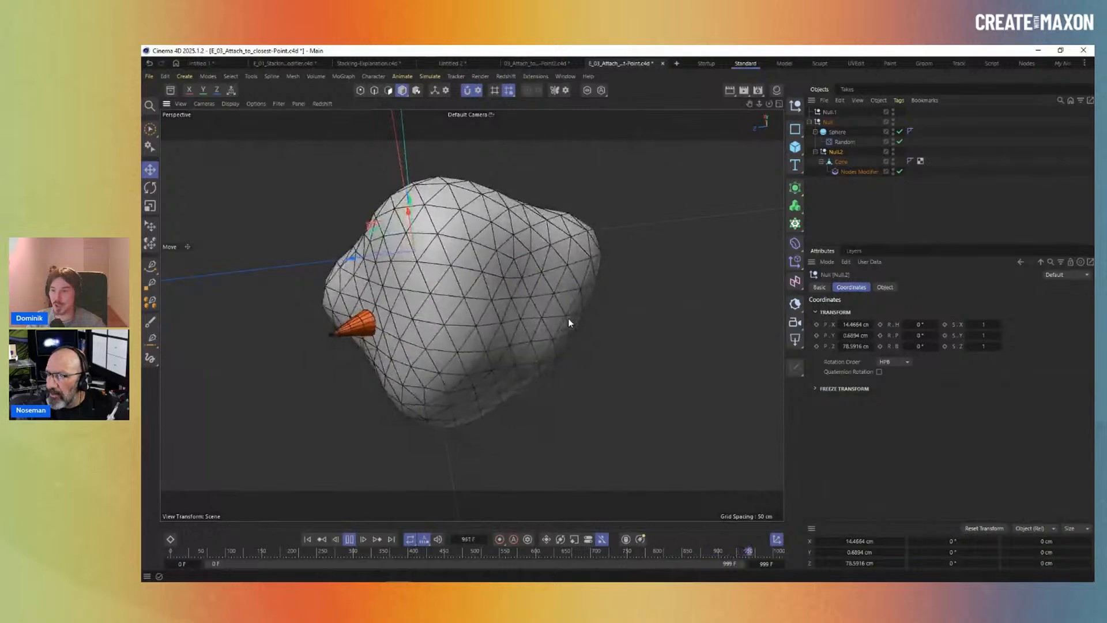
pyautogui.doubleClick(834, 172)
pyautogui.scroll(-2, 317, 326)
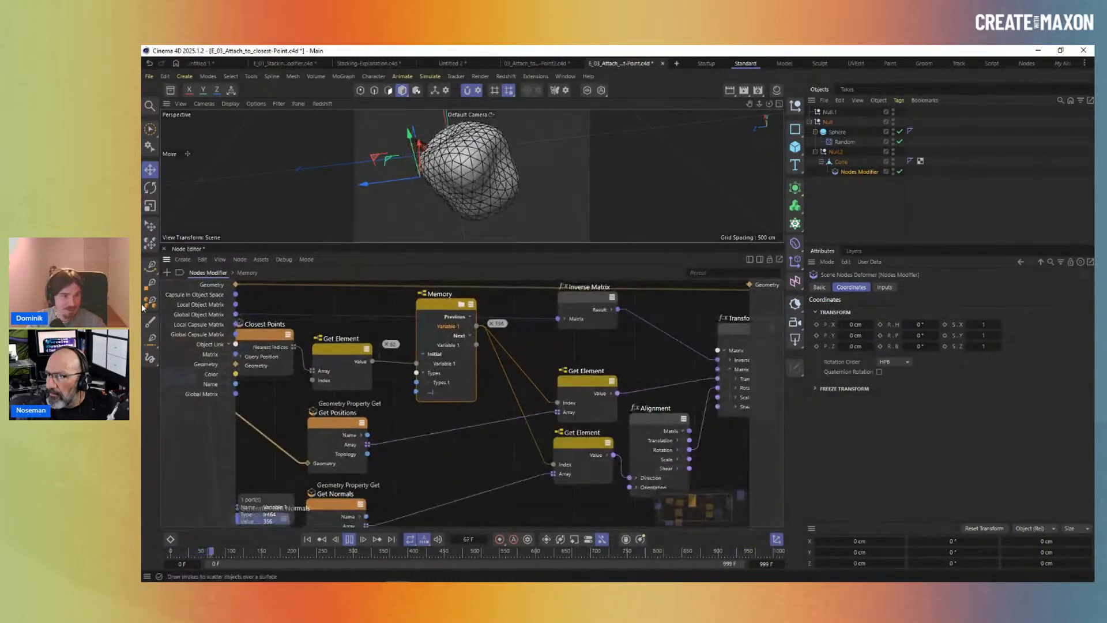
# Inspect the Global Object Matrix input and the Transform Geometry node that feeds the closest-point lookup.
pyautogui.click(201, 315)
pyautogui.moveTo(335, 337); pyautogui.dragTo(448, 340, button='middle')
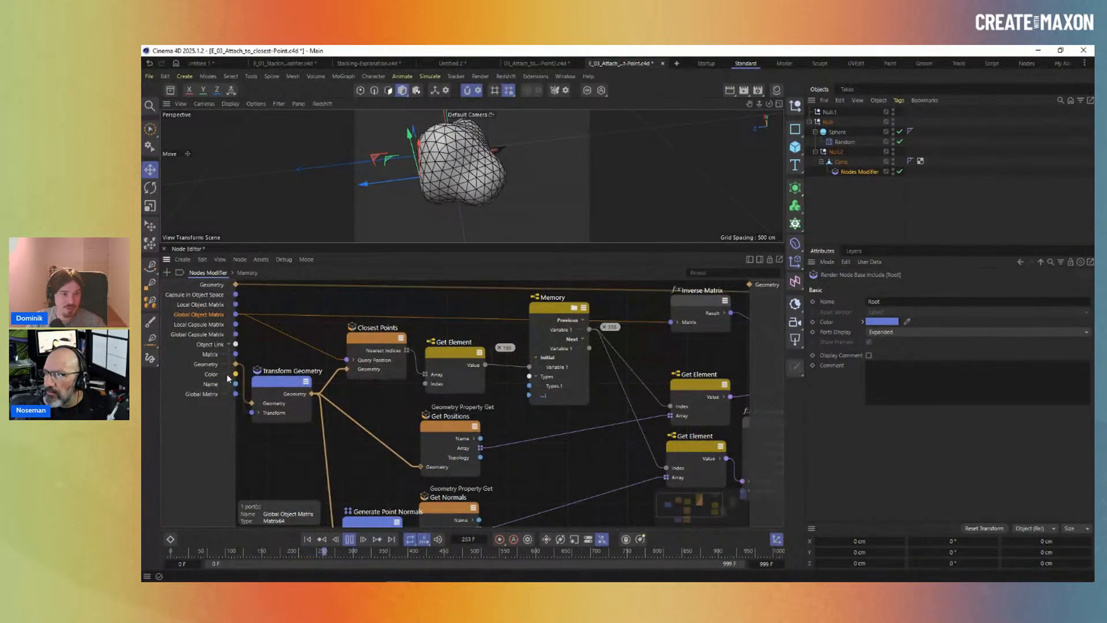
pyautogui.click(216, 395)
pyautogui.moveTo(285, 383); pyautogui.dragTo(288, 378)
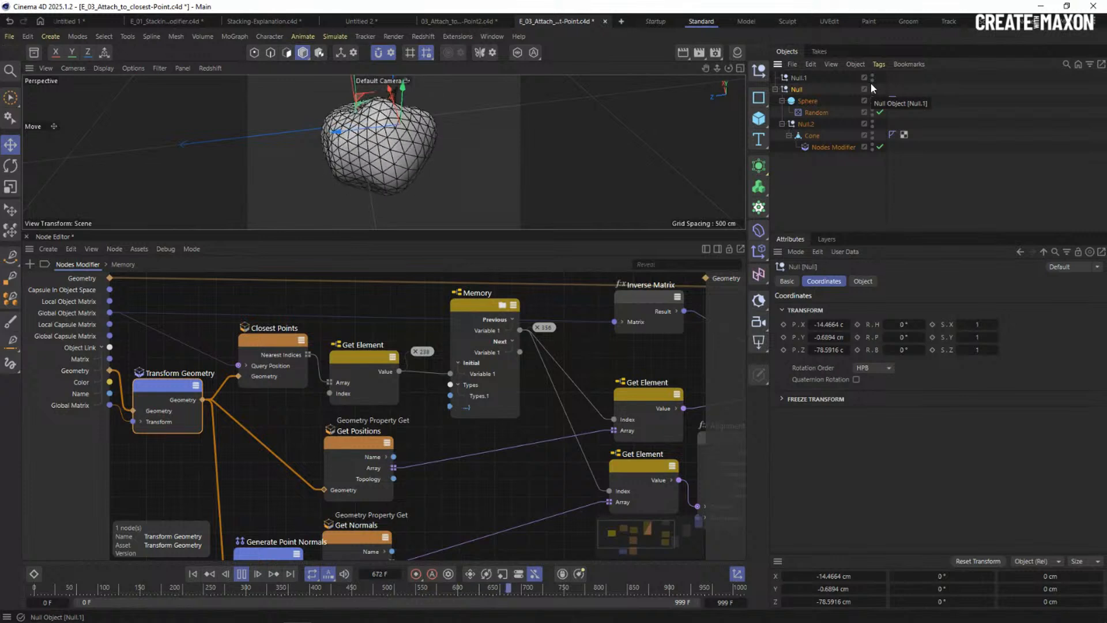
# Stop playback, place the Nodes Modifier directly under the nested Null above the Cone, and hide the node graph.
pyautogui.click(241, 573)
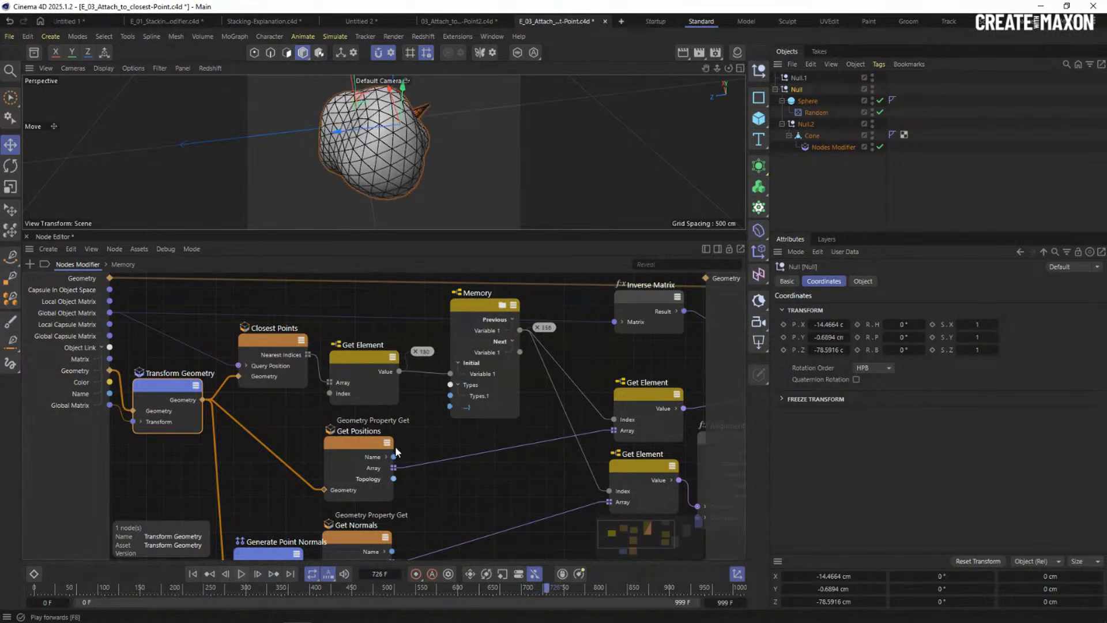
pyautogui.click(824, 148)
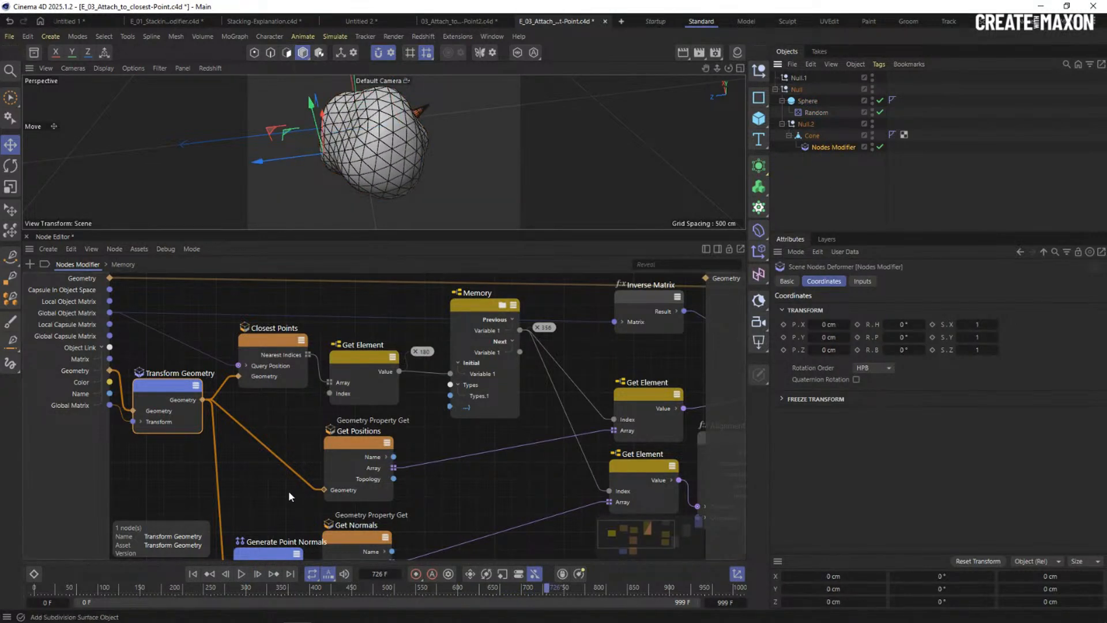
pyautogui.moveTo(820, 151); pyautogui.dragTo(813, 130)
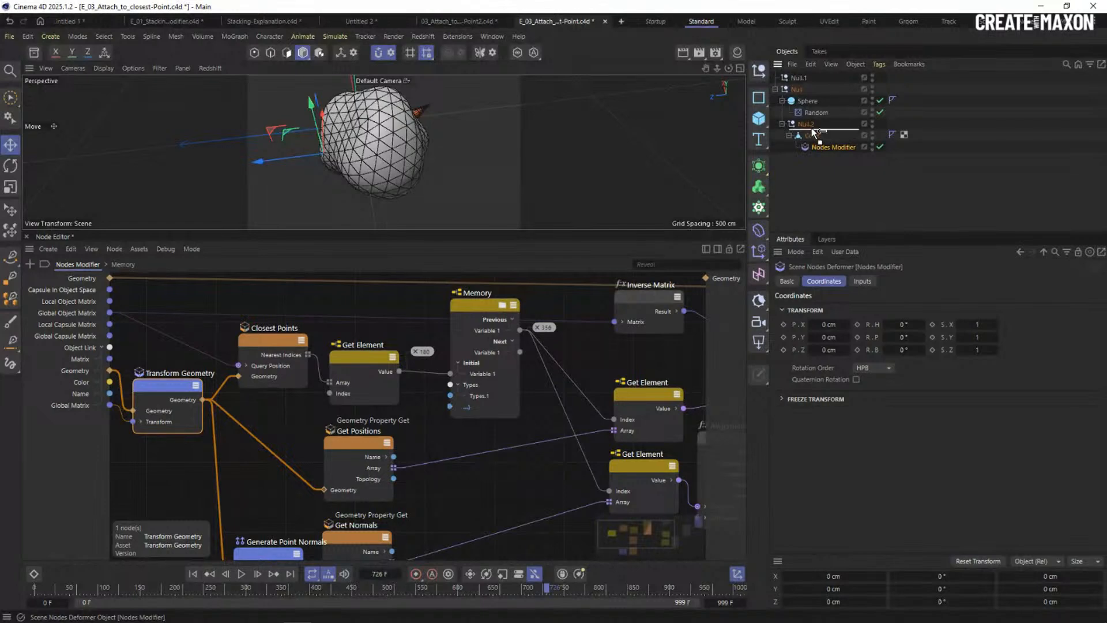
pyautogui.click(829, 187)
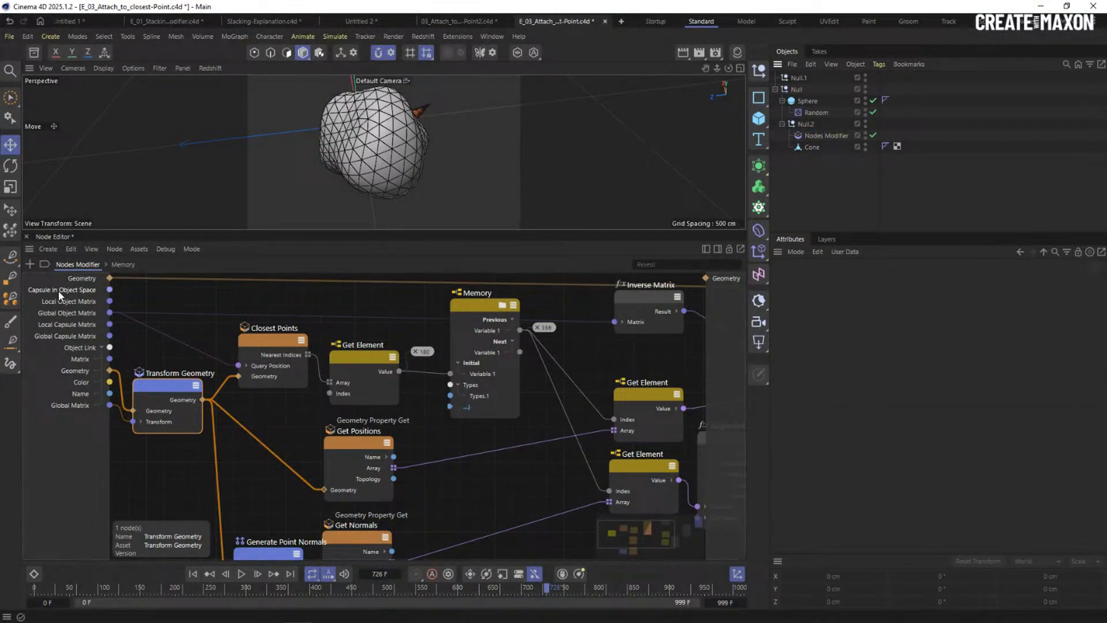
pyautogui.keyDown('ctrl'); pyautogui.click(29, 251); pyautogui.keyUp('ctrl')
# Add a second Sphere, scale it down to about 24 cm, and nest it under the Cone's parent Null.
pyautogui.keyDown('alt'); pyautogui.moveTo(304, 211); pyautogui.dragTo(346, 245); pyautogui.keyUp('alt')
pyautogui.click(763, 119)
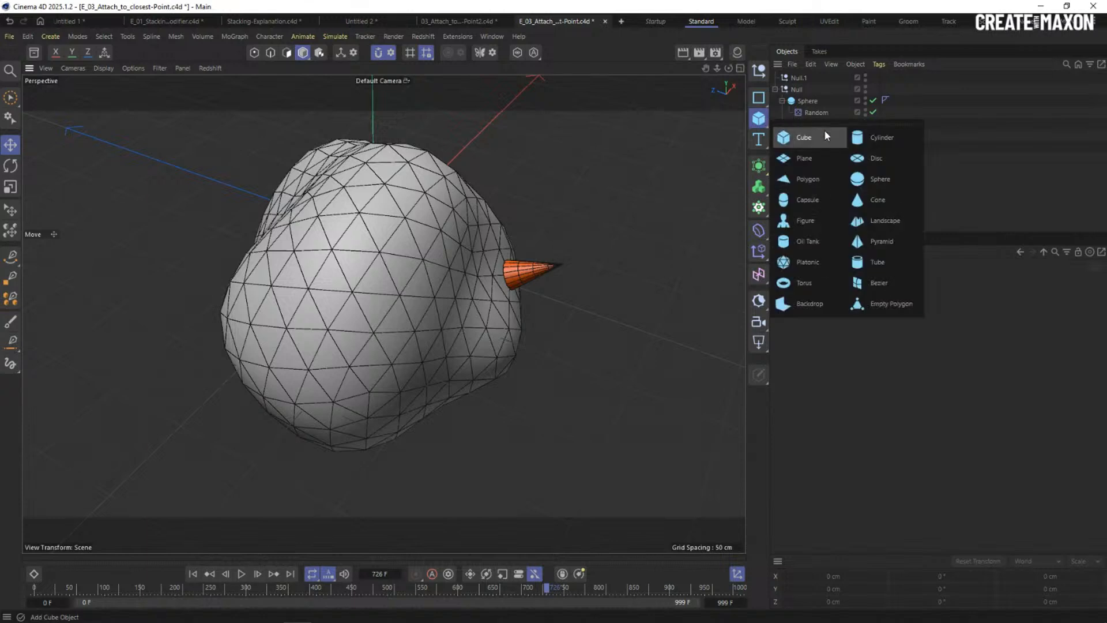
pyautogui.click(882, 179)
pyautogui.press('t')
pyautogui.moveTo(660, 177); pyautogui.dragTo(268, 249)
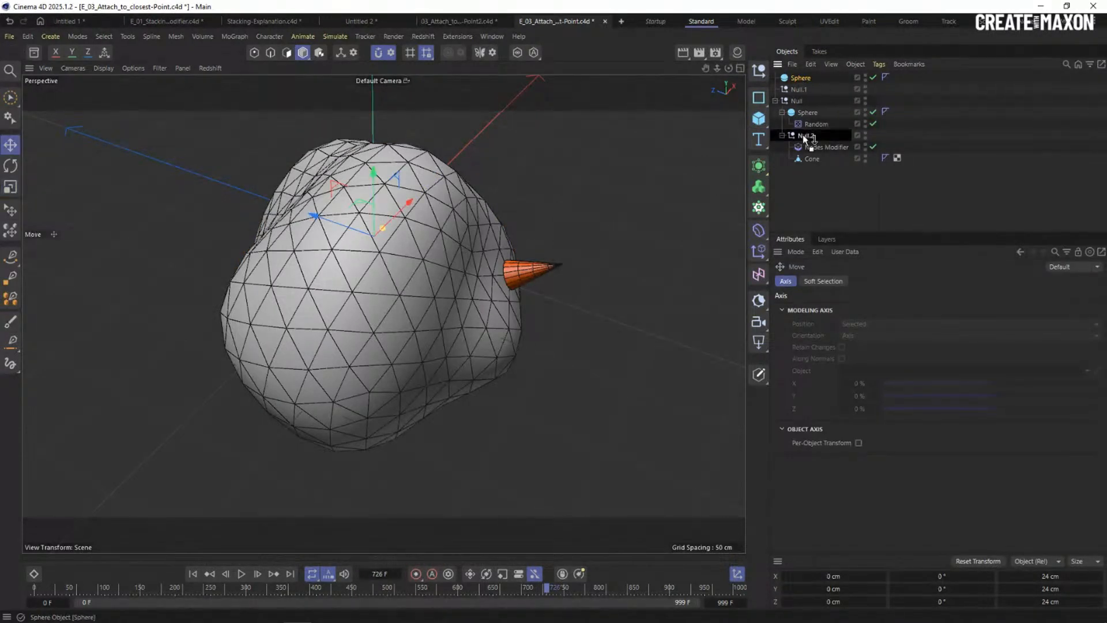
pyautogui.moveTo(805, 145); pyautogui.dragTo(806, 142)
# Move the small Sphere onto the large Sphere's surface beside the Cone, at about X -14, Y 19, Z -116 cm.
pyautogui.keyDown('alt'); pyautogui.moveTo(502, 293); pyautogui.dragTo(397, 292); pyautogui.keyUp('alt')
pyautogui.press('e')
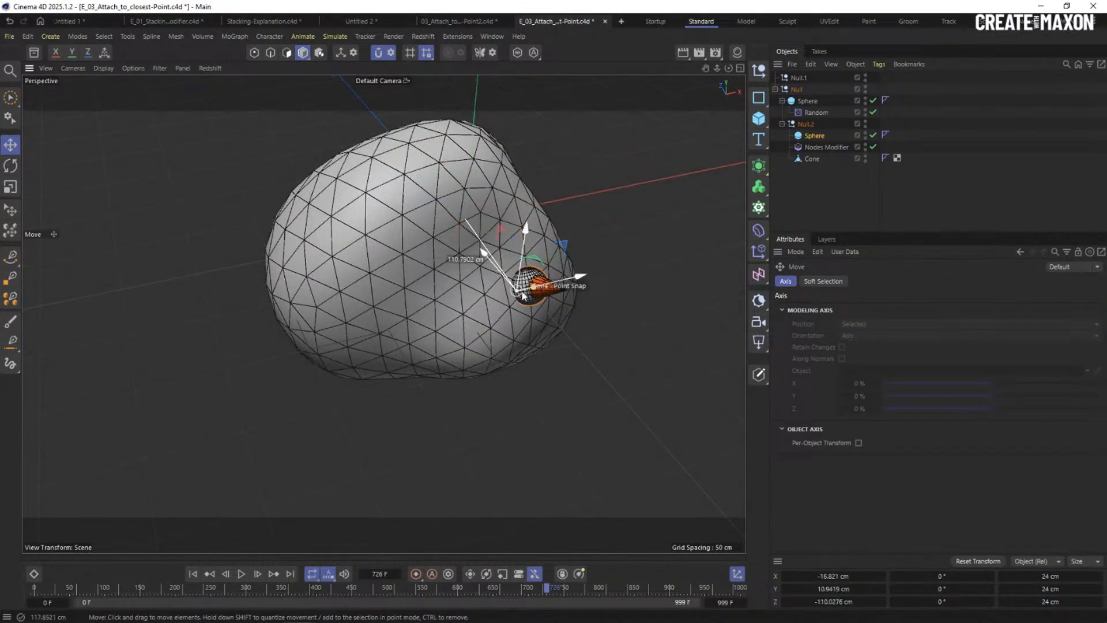
pyautogui.click(815, 136)
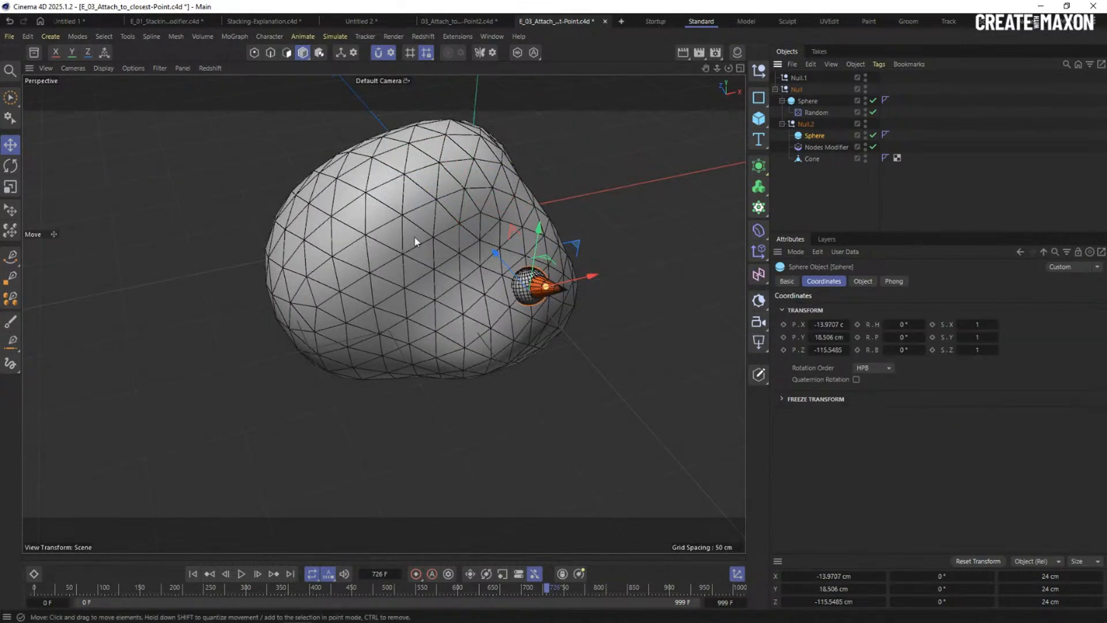
pyautogui.moveTo(427, 294); pyautogui.dragTo(525, 297)
pyautogui.click(176, 536)
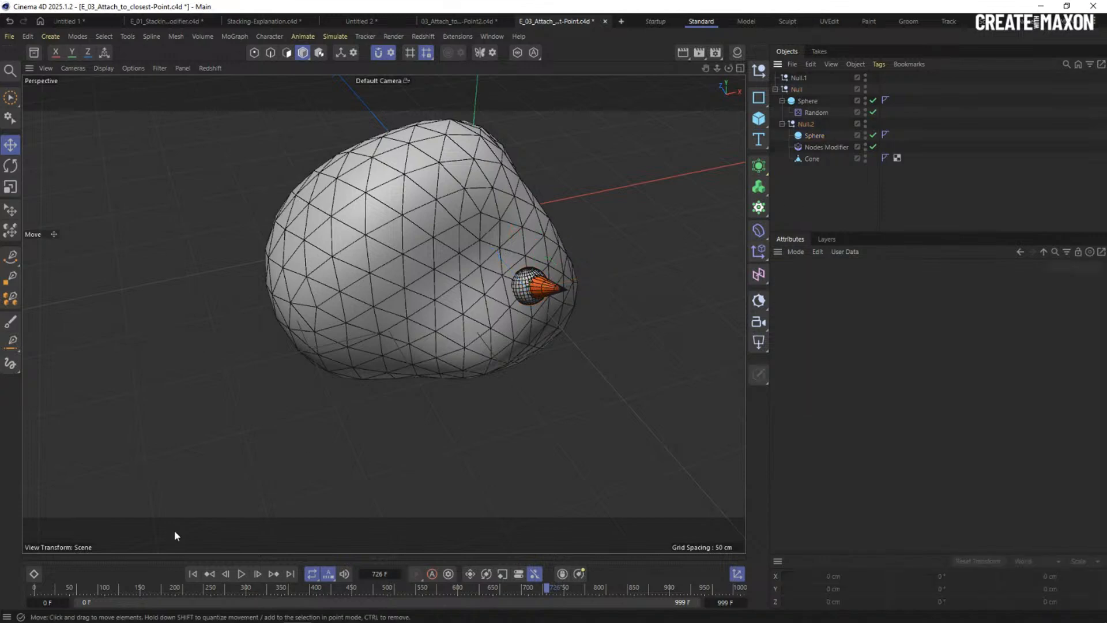
# Return to frame 0 and reposition the small Sphere on the deformed surface at about X -72, Y 75, Z -100 cm.
pyautogui.click(192, 573)
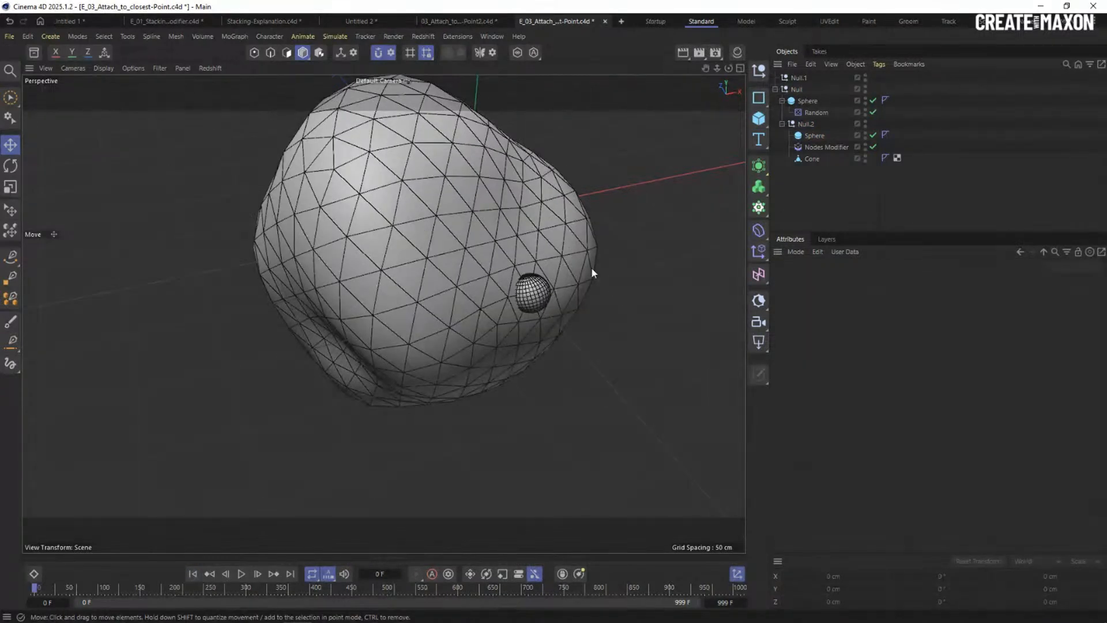
pyautogui.keyDown('alt'); pyautogui.moveTo(530, 201); pyautogui.dragTo(472, 221, button='right'); pyautogui.keyUp('alt')
pyautogui.keyDown('alt'); pyautogui.moveTo(451, 225); pyautogui.dragTo(508, 210); pyautogui.keyUp('alt')
pyautogui.click(806, 138)
pyautogui.moveTo(522, 253); pyautogui.dragTo(544, 243)
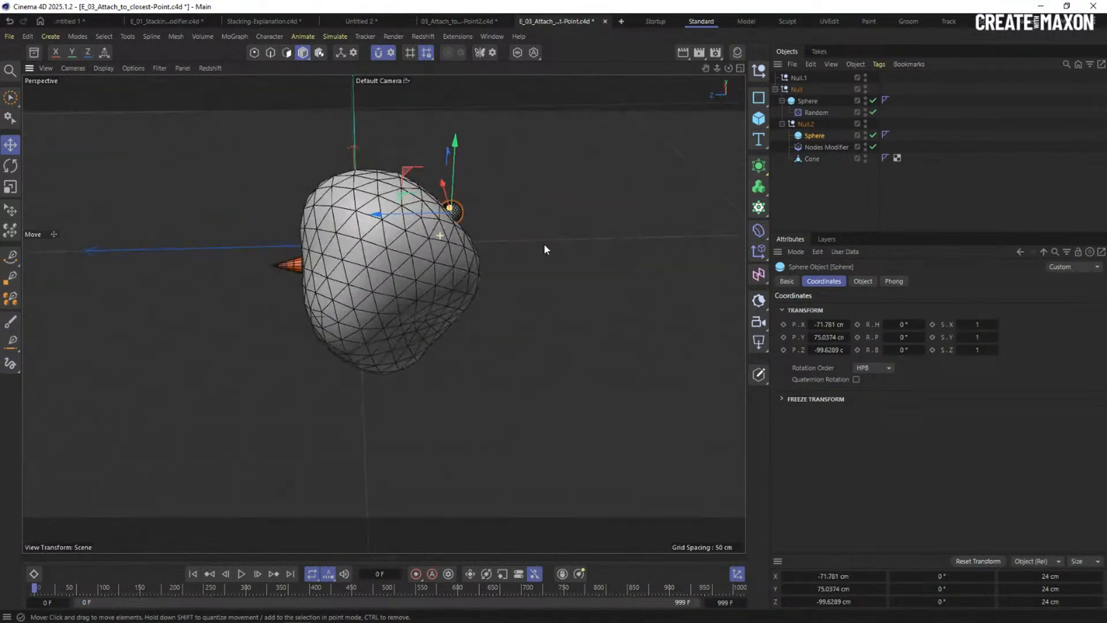
# Play the animation briefly to check how the small Sphere and the Cone attach to the surface.
pyautogui.keyDown('alt'); pyautogui.moveTo(358, 265); pyautogui.dragTo(407, 270, button='middle'); pyautogui.keyUp('alt')
pyautogui.keyDown('alt'); pyautogui.moveTo(406, 269); pyautogui.dragTo(389, 326); pyautogui.keyUp('alt')
pyautogui.click(242, 574)
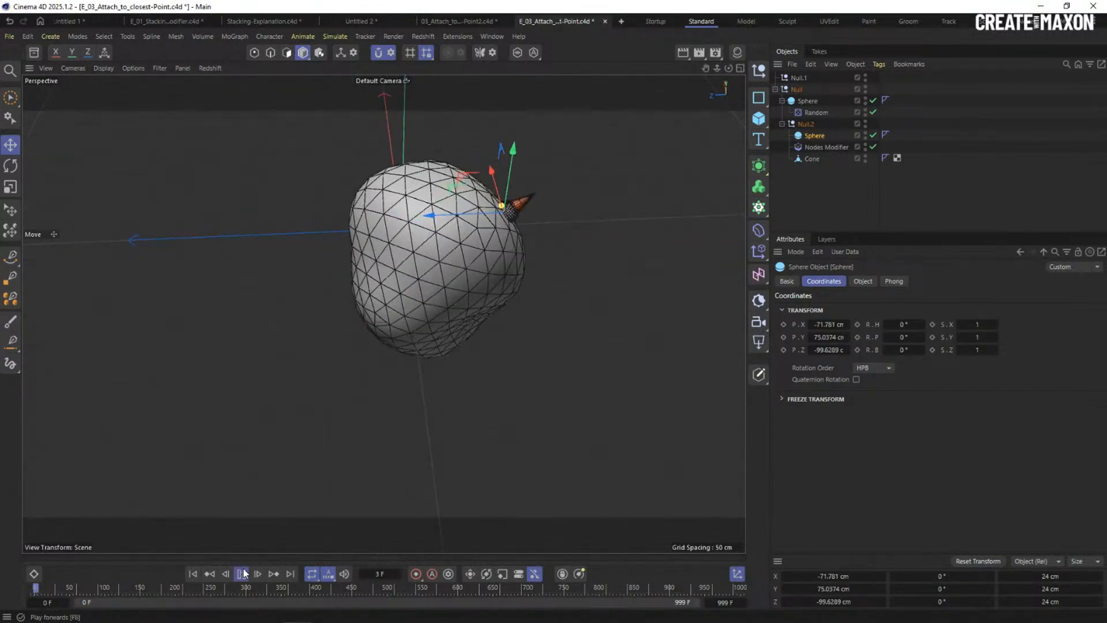
pyautogui.click(242, 573)
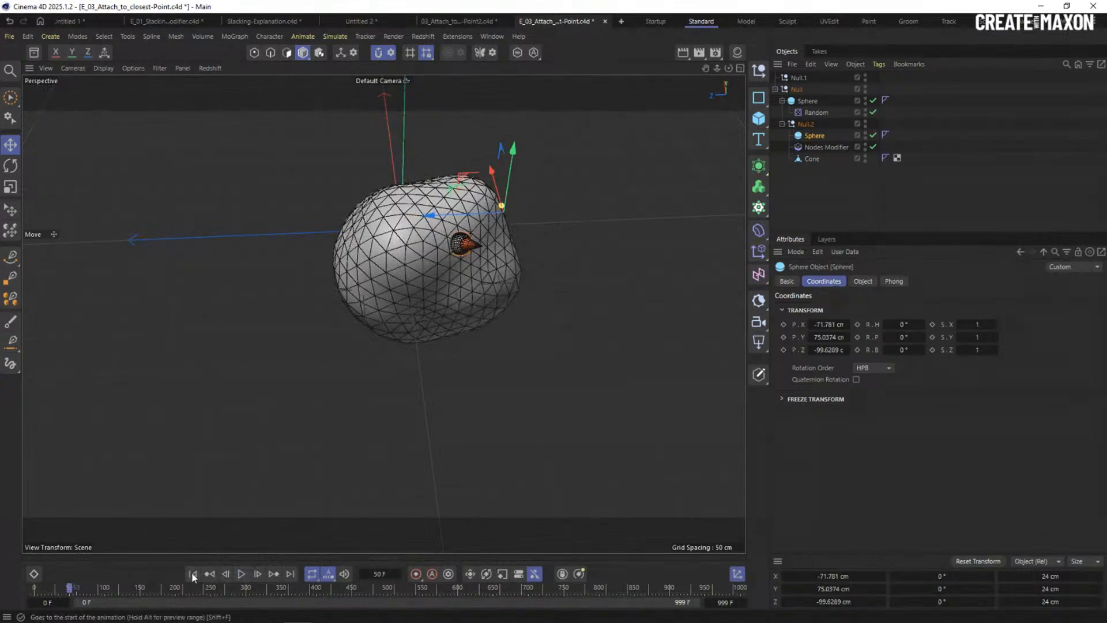
# Place the Nodes Modifier below the Cone within the nested Null and test the attachment in playback.
pyautogui.scroll(4, 489, 257)
pyautogui.click(818, 160)
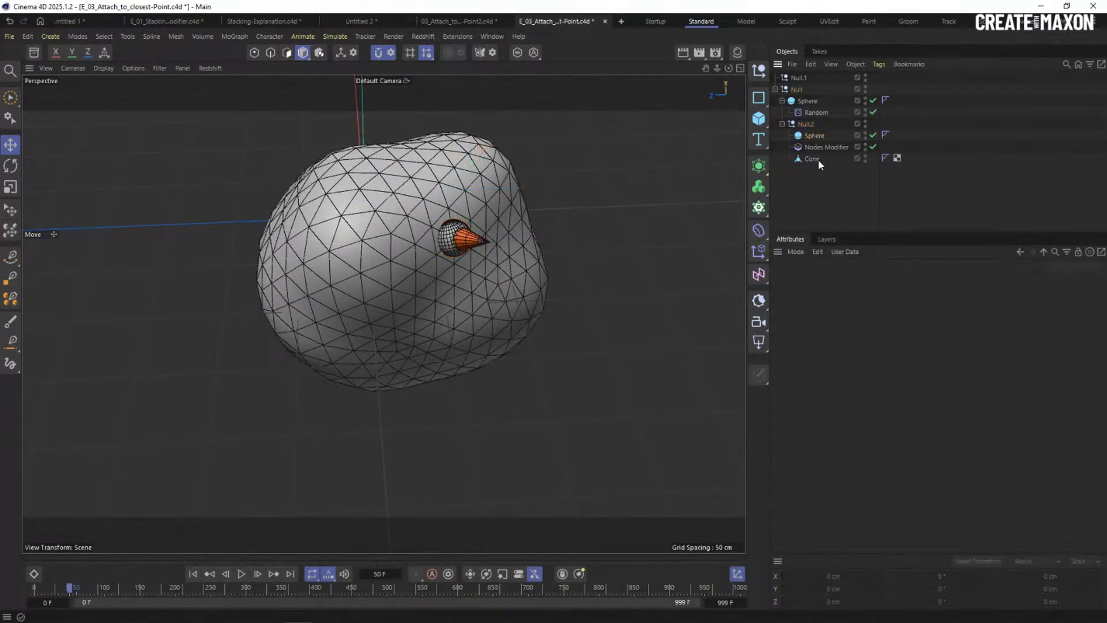
pyautogui.moveTo(818, 147); pyautogui.dragTo(818, 172)
pyautogui.click(299, 490)
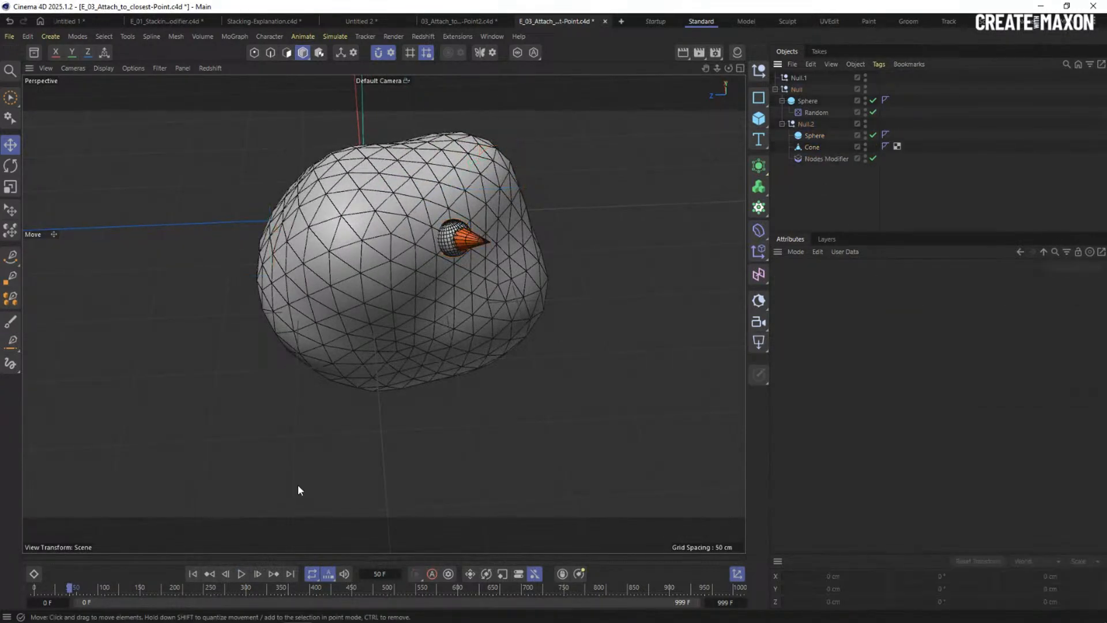
pyautogui.click(242, 573)
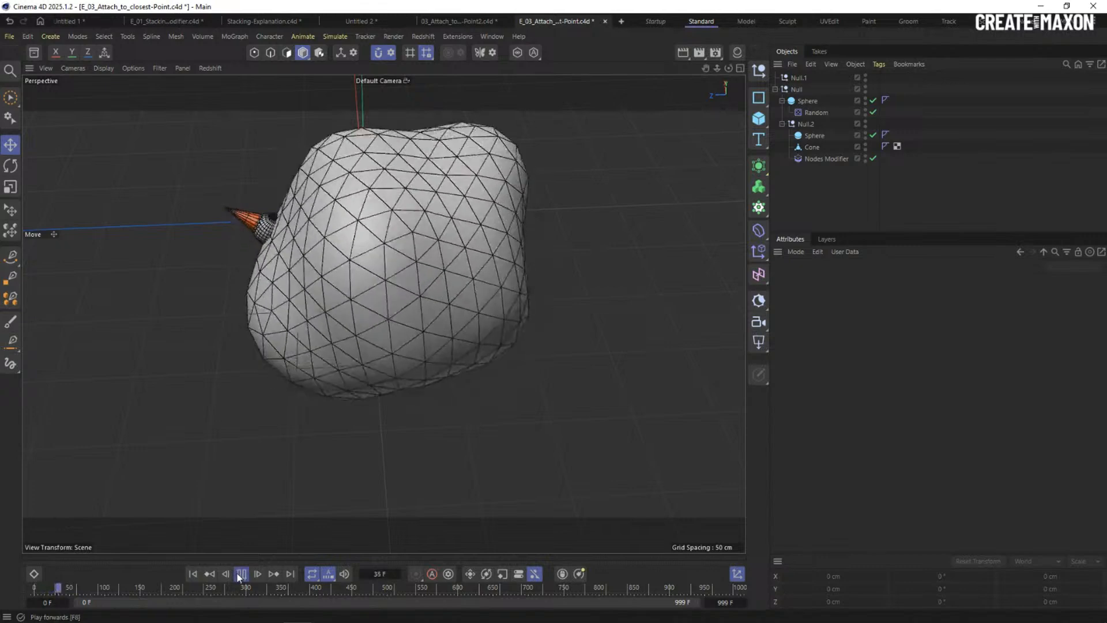
pyautogui.click(239, 576)
# Move the Cone to about X -118, Y 55, Z 36 cm at frame 0, then test playback and rewind.
pyautogui.click(192, 574)
pyautogui.keyDown('alt'); pyautogui.moveTo(525, 210); pyautogui.dragTo(588, 188); pyautogui.keyUp('alt')
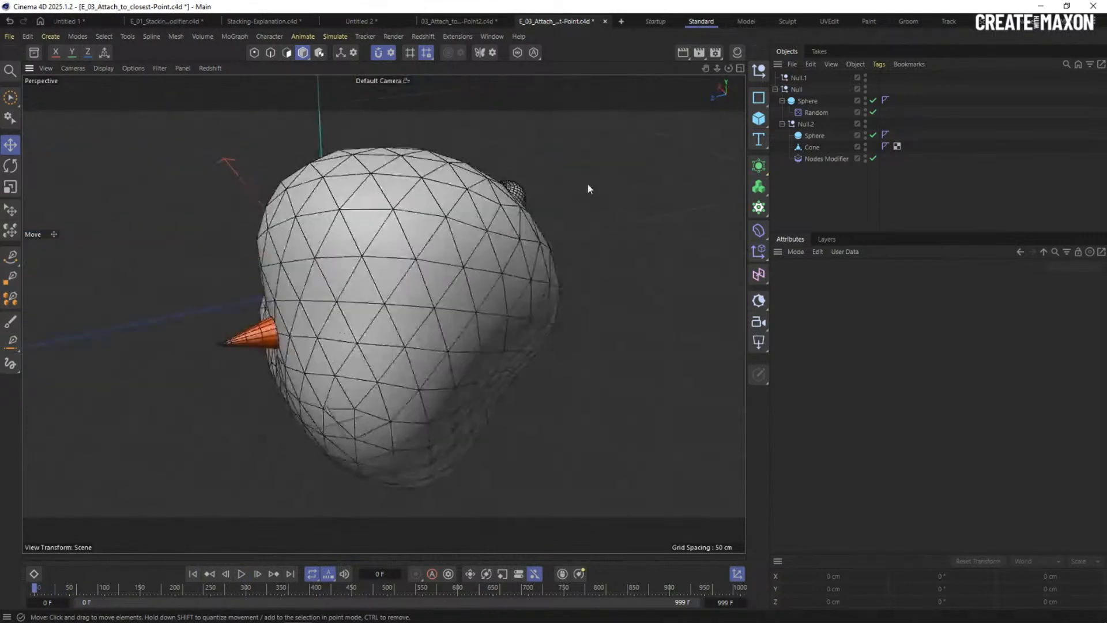
pyautogui.click(811, 147)
pyautogui.keyDown('alt'); pyautogui.moveTo(430, 253); pyautogui.dragTo(507, 247); pyautogui.keyUp('alt')
pyautogui.moveTo(227, 370); pyautogui.dragTo(337, 307)
pyautogui.keyDown('alt'); pyautogui.moveTo(432, 265); pyautogui.dragTo(357, 346); pyautogui.keyUp('alt')
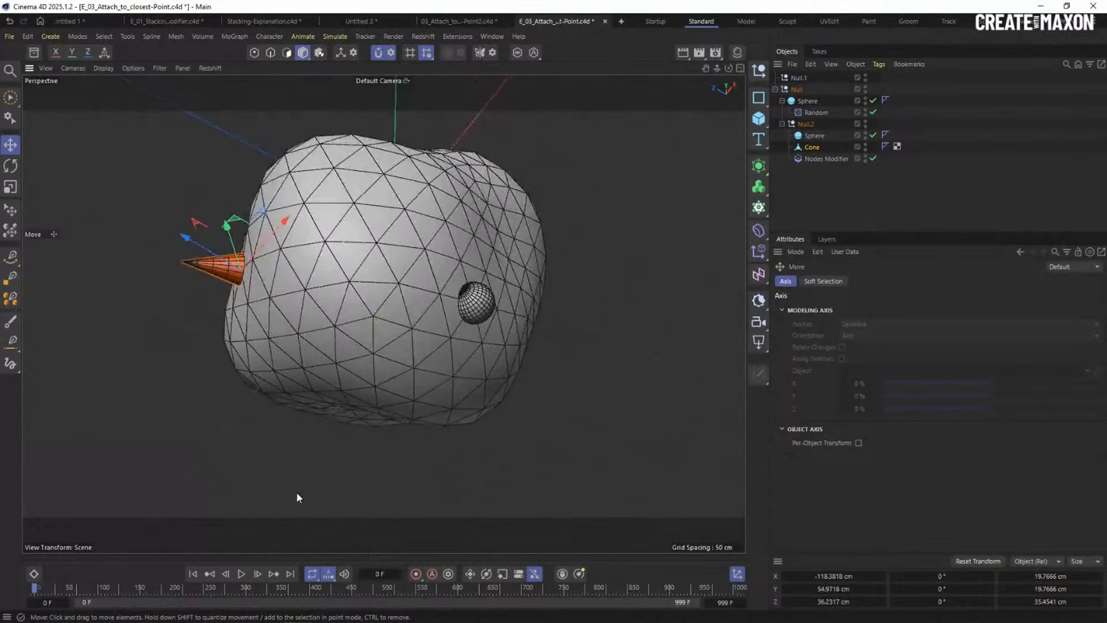
pyautogui.click(242, 574)
pyautogui.click(193, 574)
# Give the small Sphere and the Cone each their own Nodes Modifier as a child.
pyautogui.click(814, 146)
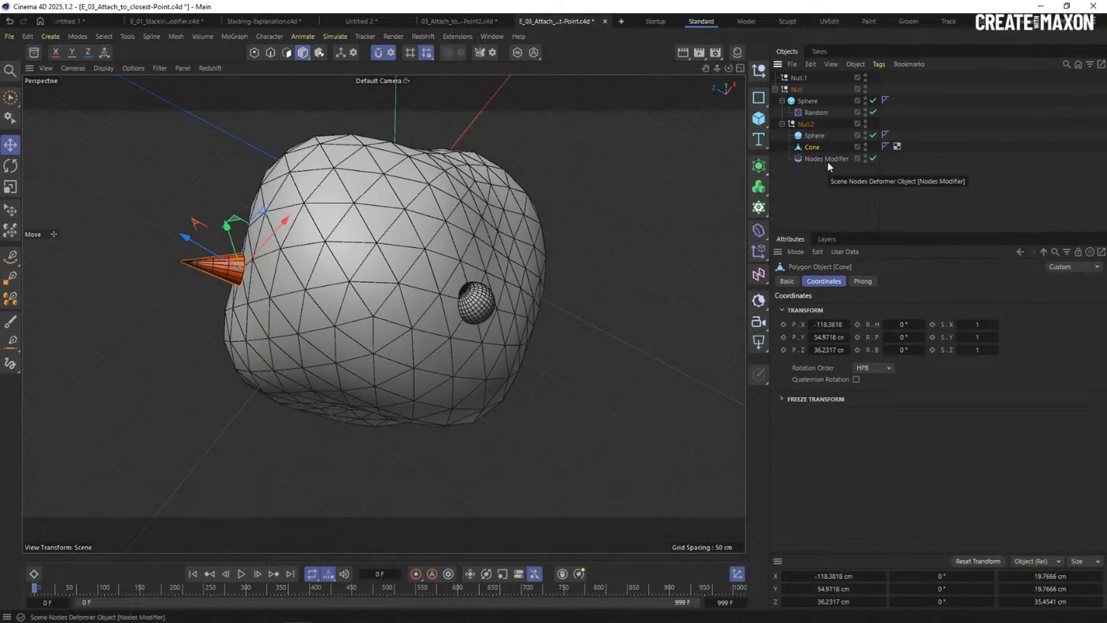
pyautogui.click(816, 159)
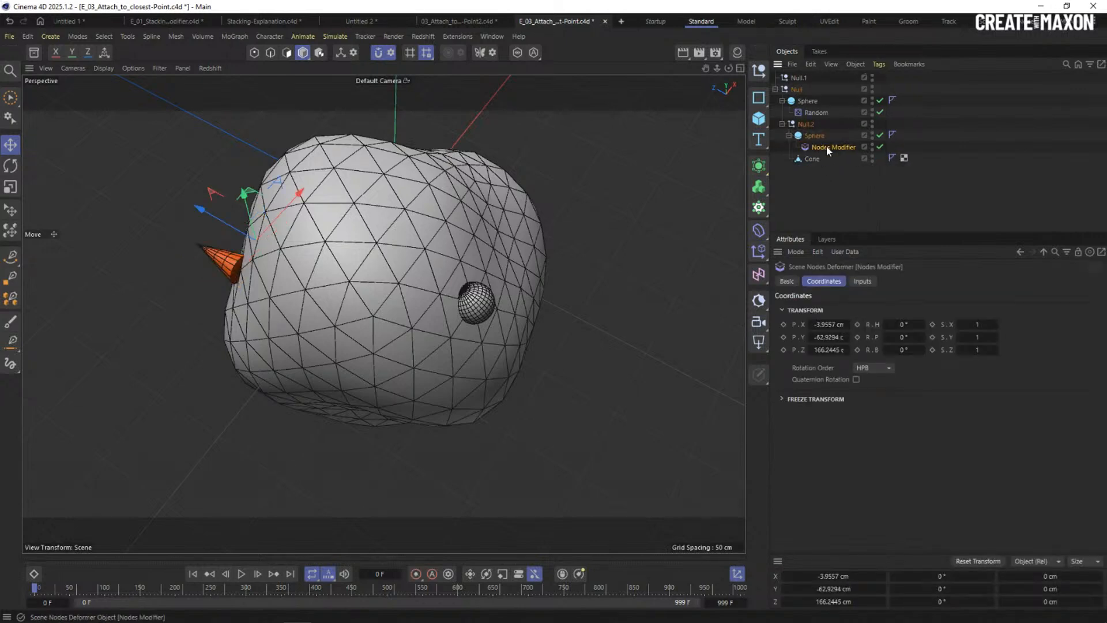
pyautogui.click(815, 211)
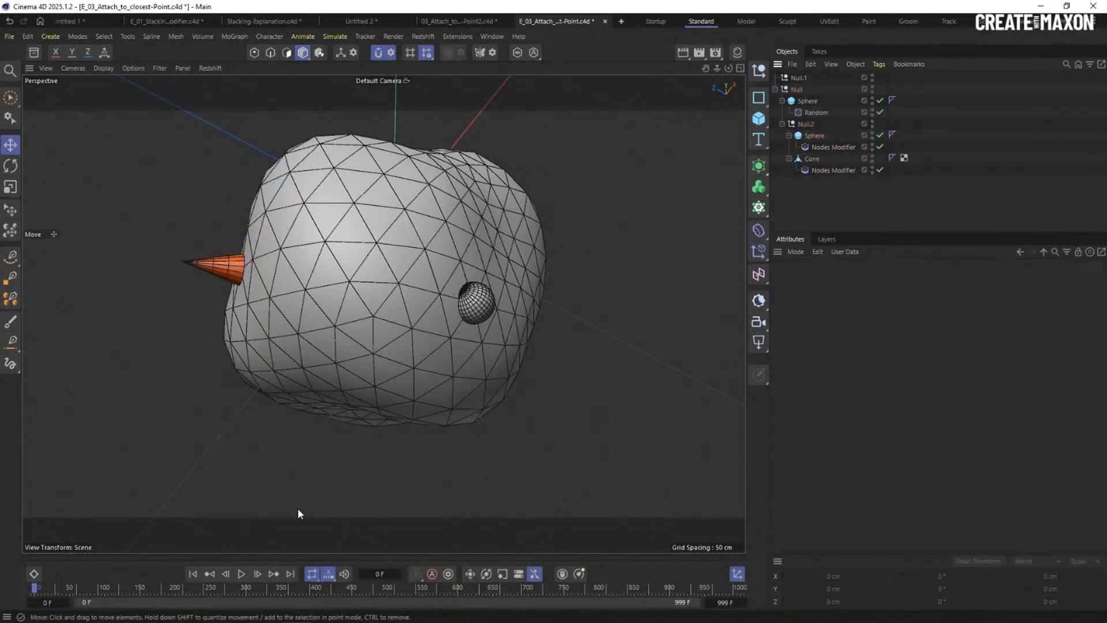
# Play the animation and examine the Cone and the small Sphere with their separate Nodes Modifiers.
pyautogui.click(242, 574)
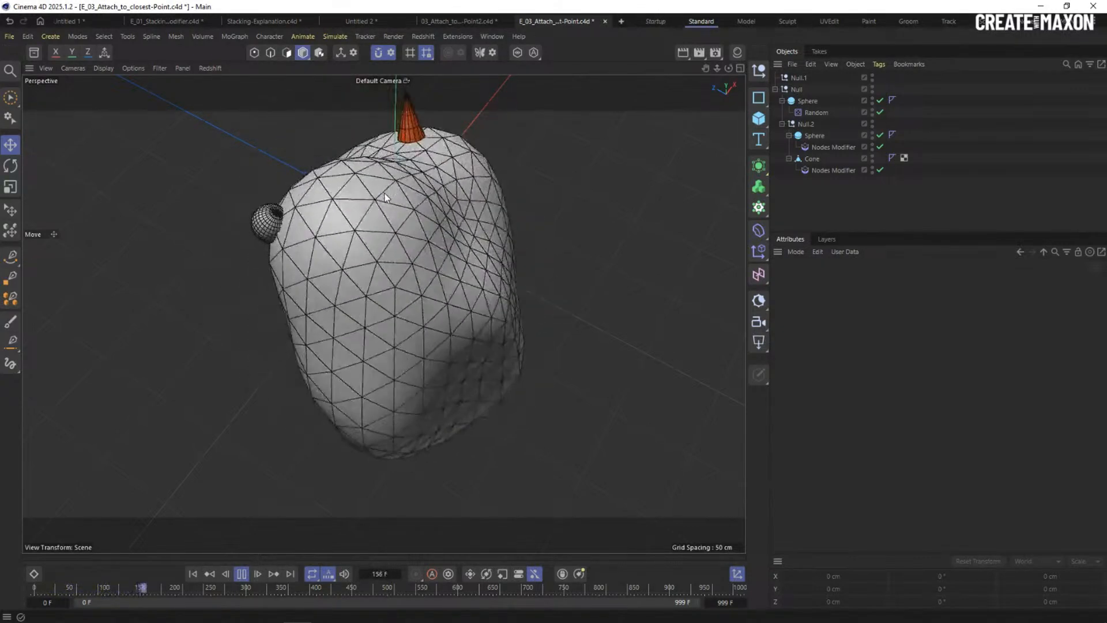
pyautogui.click(844, 146)
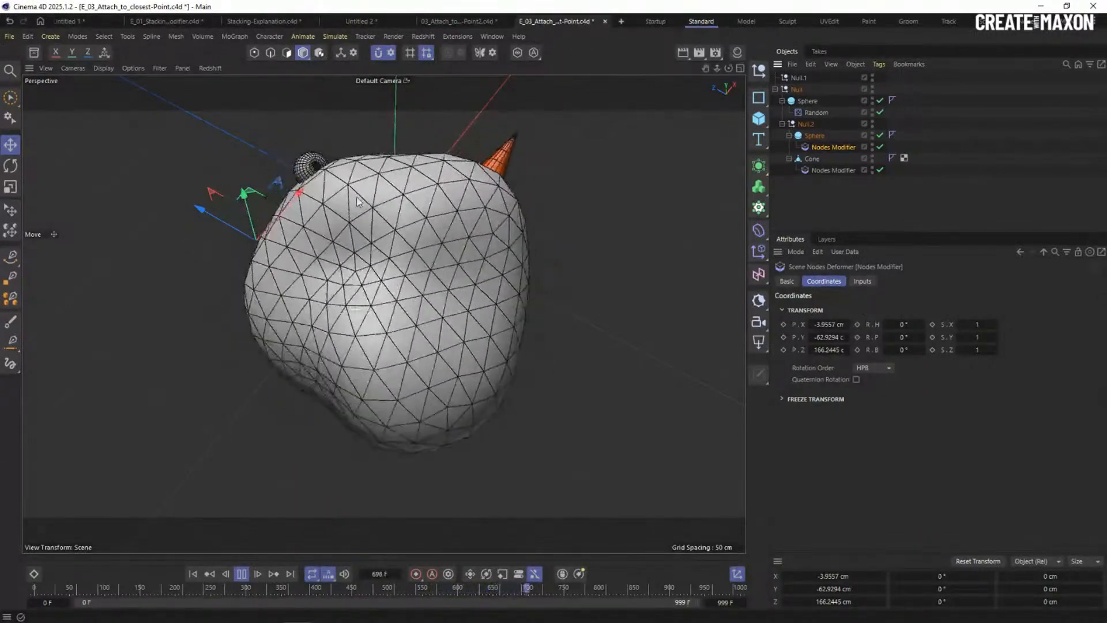
pyautogui.click(812, 158)
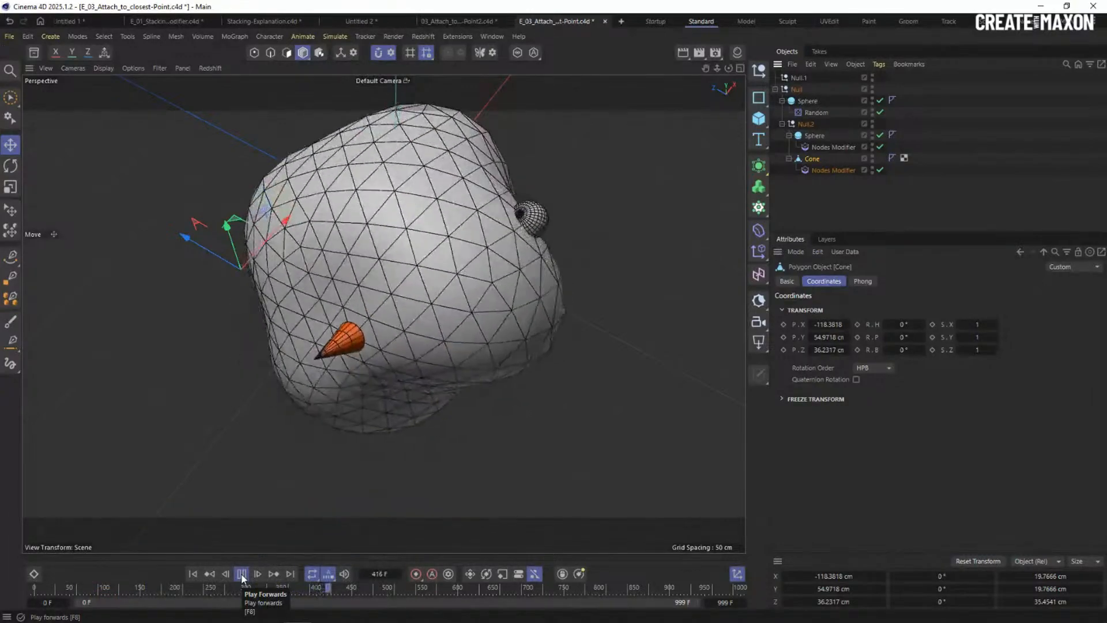
pyautogui.click(241, 574)
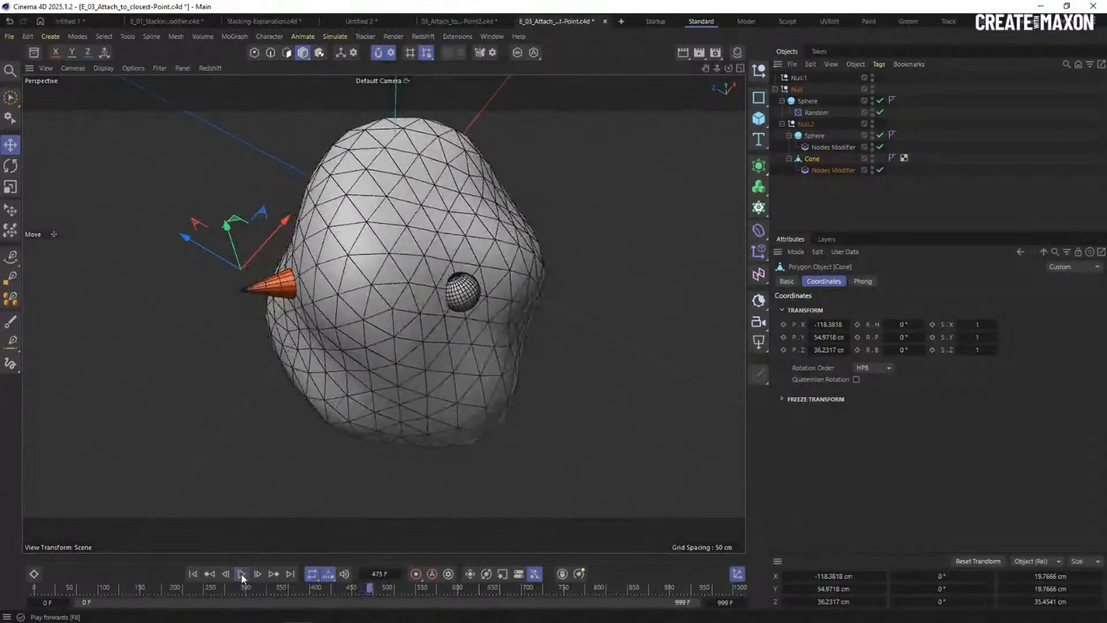
pyautogui.click(832, 202)
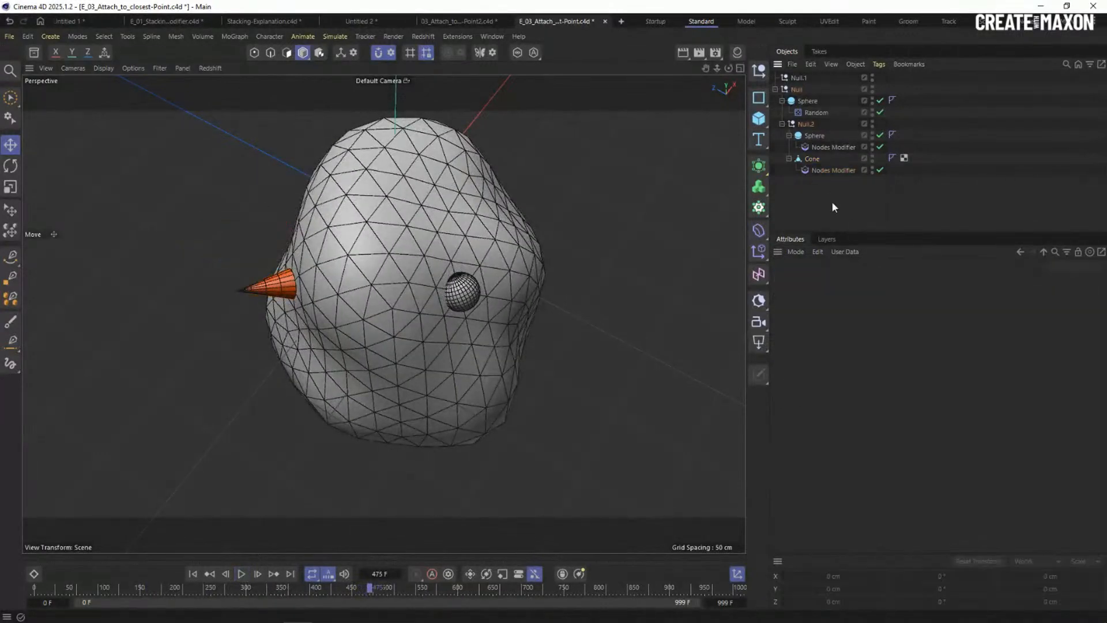
pyautogui.click(812, 158)
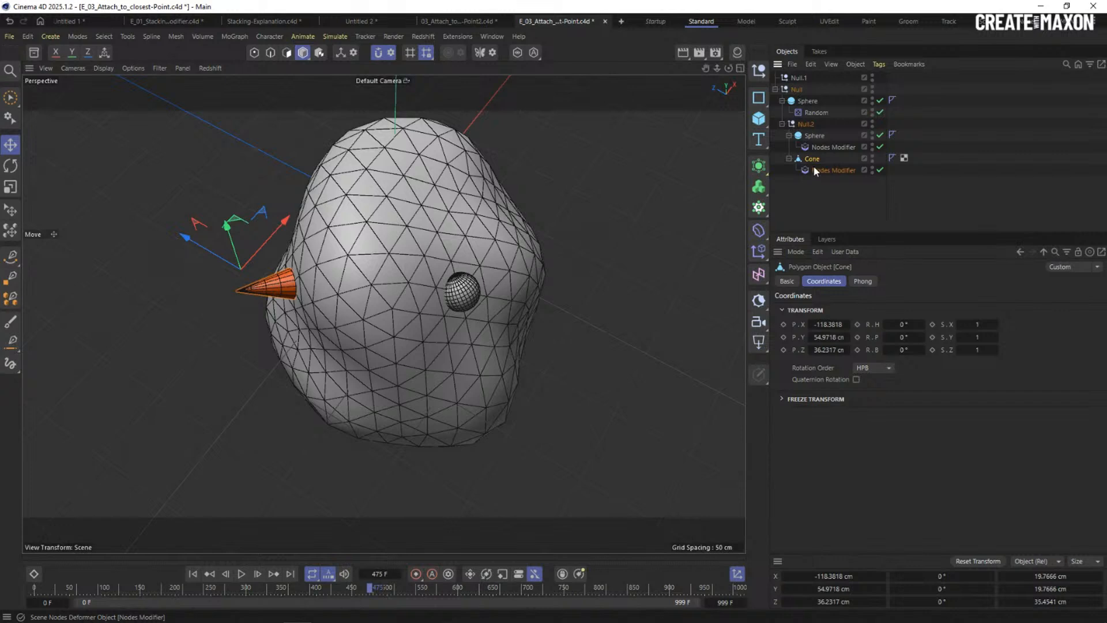
pyautogui.moveTo(814, 170); pyautogui.dragTo(816, 145)
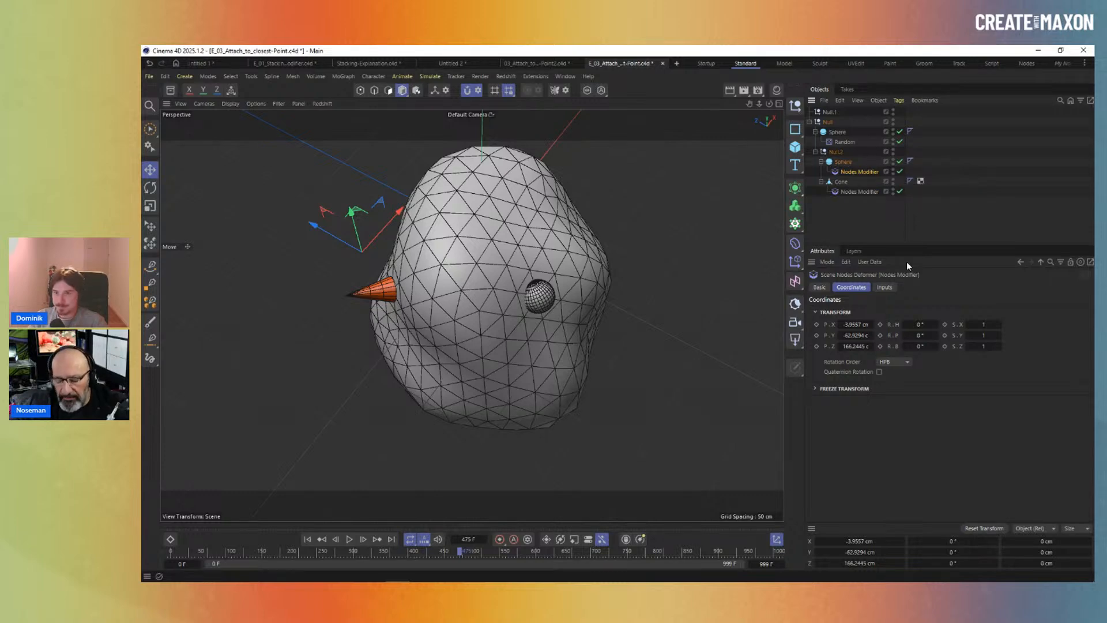
pyautogui.click(350, 539)
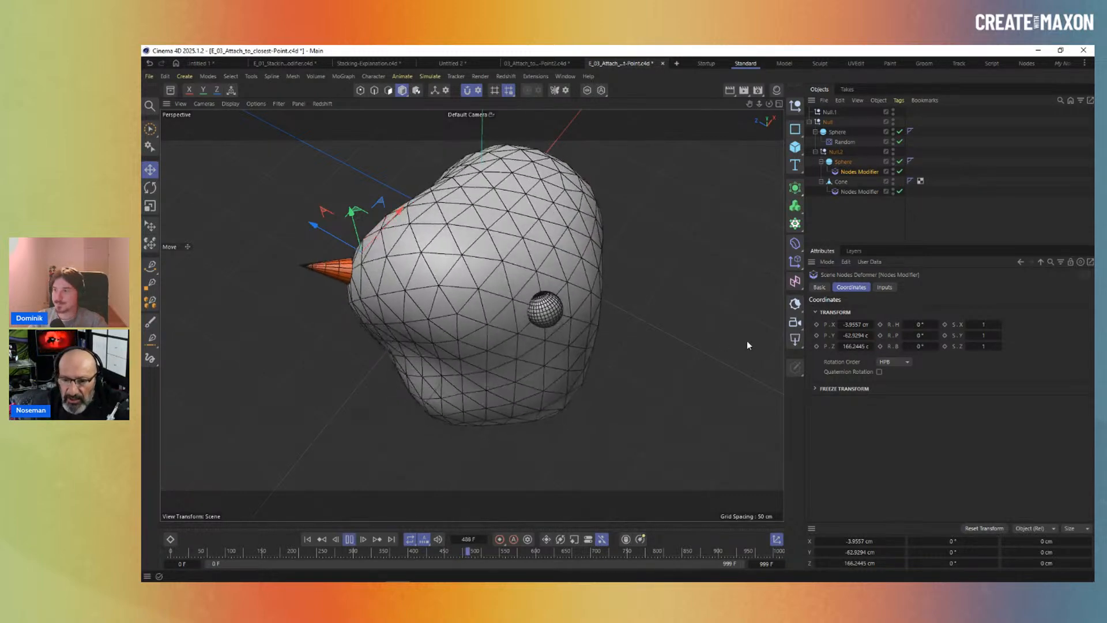
# Add a Torus, scale it down to about 110 cm wide, and move it against the large Sphere's lower side.
pyautogui.click(797, 148)
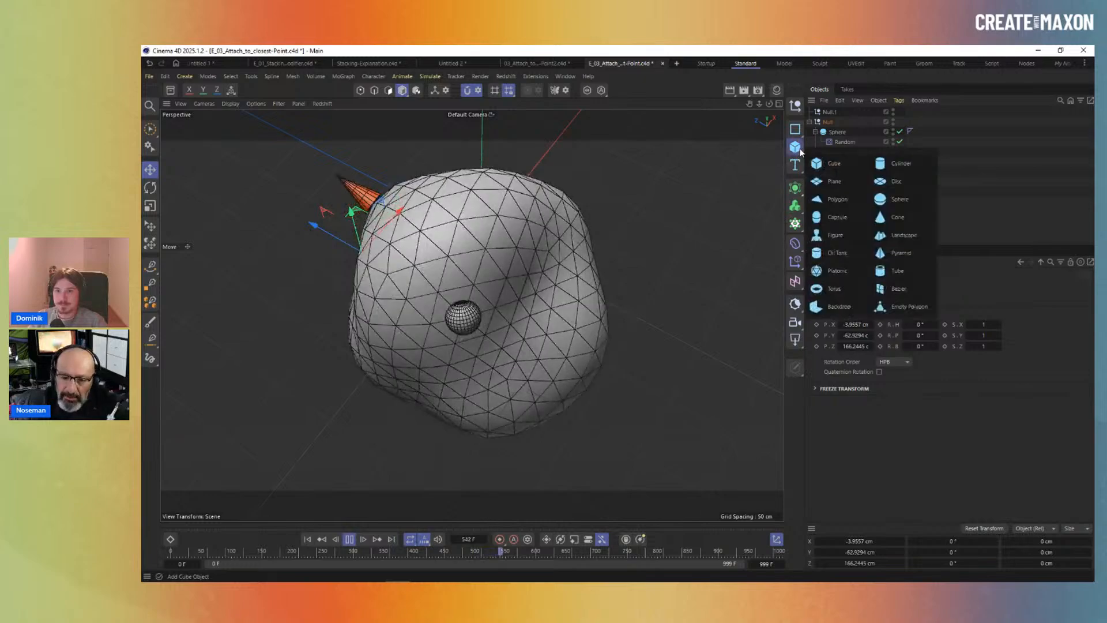
pyautogui.click(835, 289)
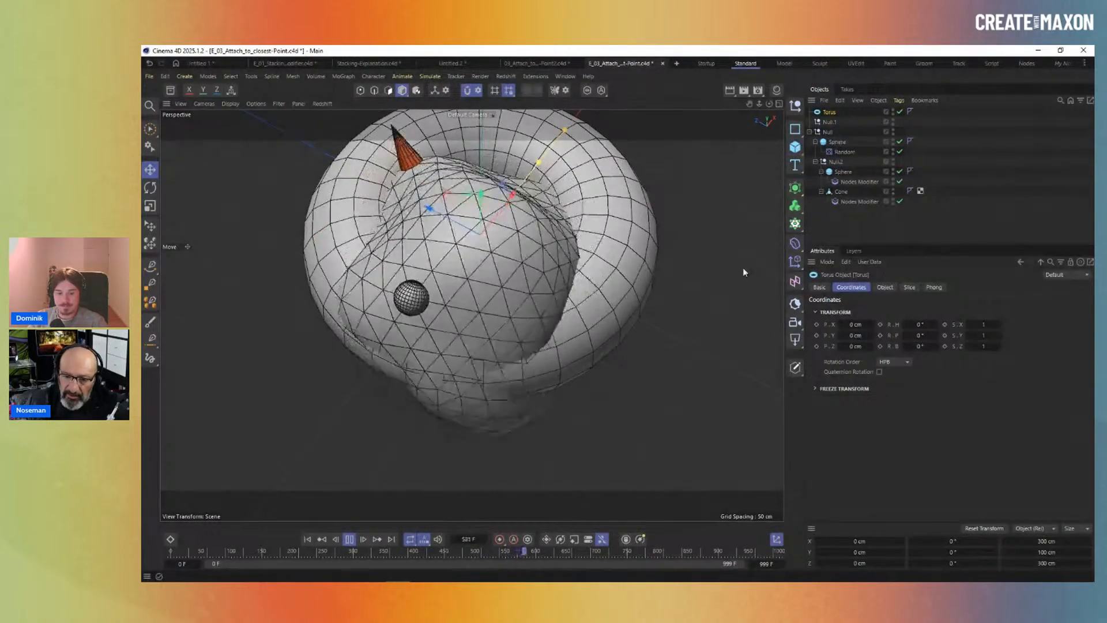
pyautogui.press('t')
pyautogui.moveTo(682, 251); pyautogui.dragTo(473, 300)
pyautogui.press('e')
pyautogui.moveTo(630, 183); pyautogui.dragTo(727, 301)
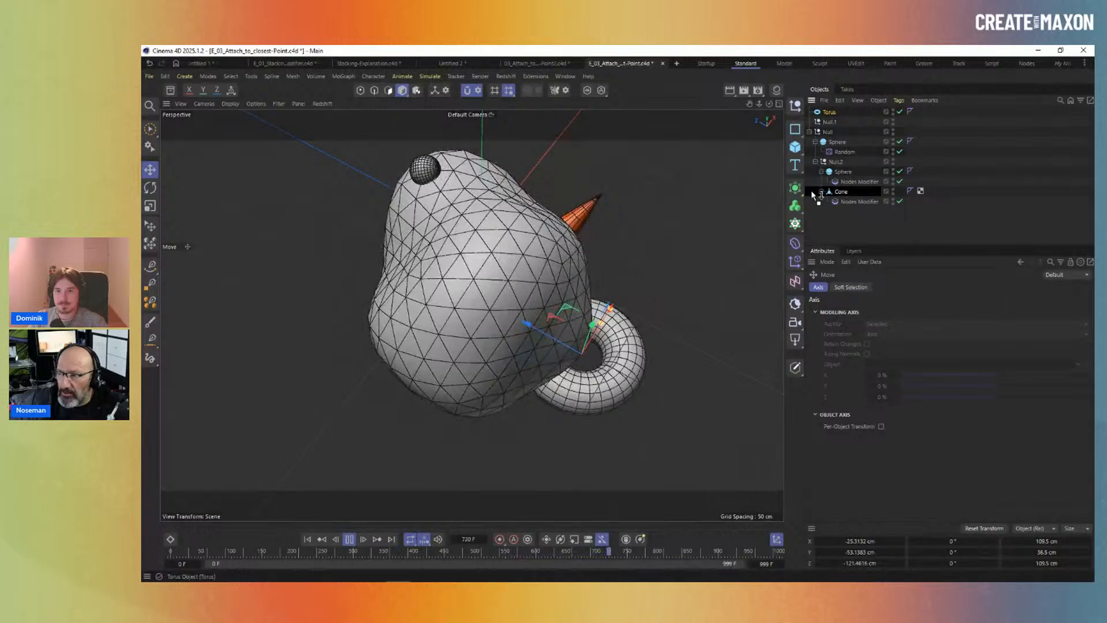
# Nest the Torus in the Cone's parent Null with its own Nodes Modifier copy, and replay from frame 0.
pyautogui.moveTo(834, 171); pyautogui.dragTo(843, 163)
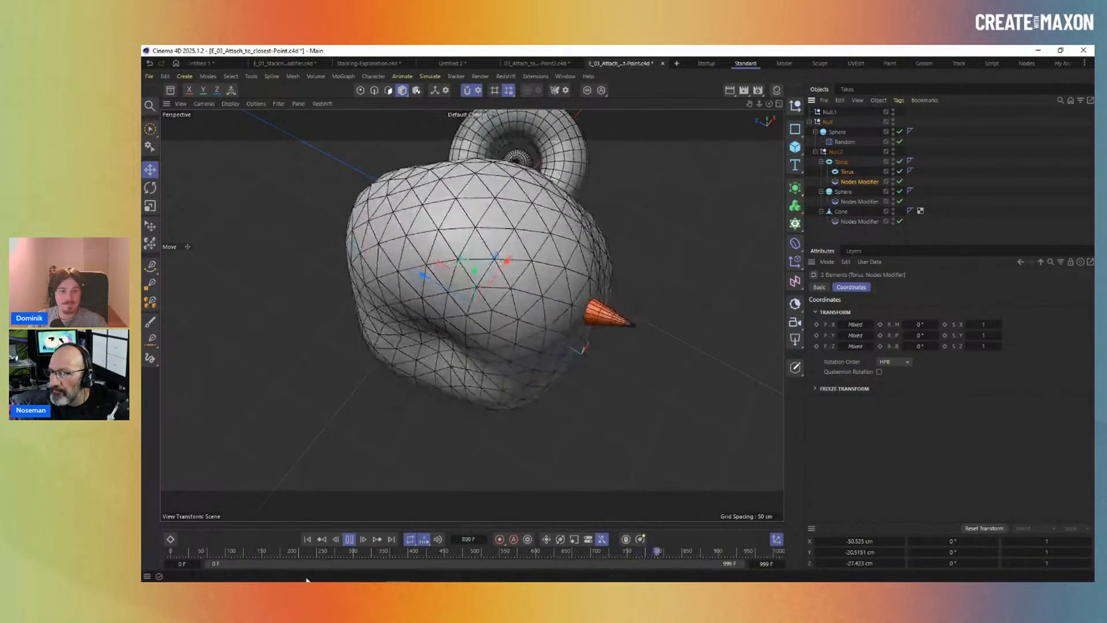
pyautogui.click(349, 539)
pyautogui.click(307, 539)
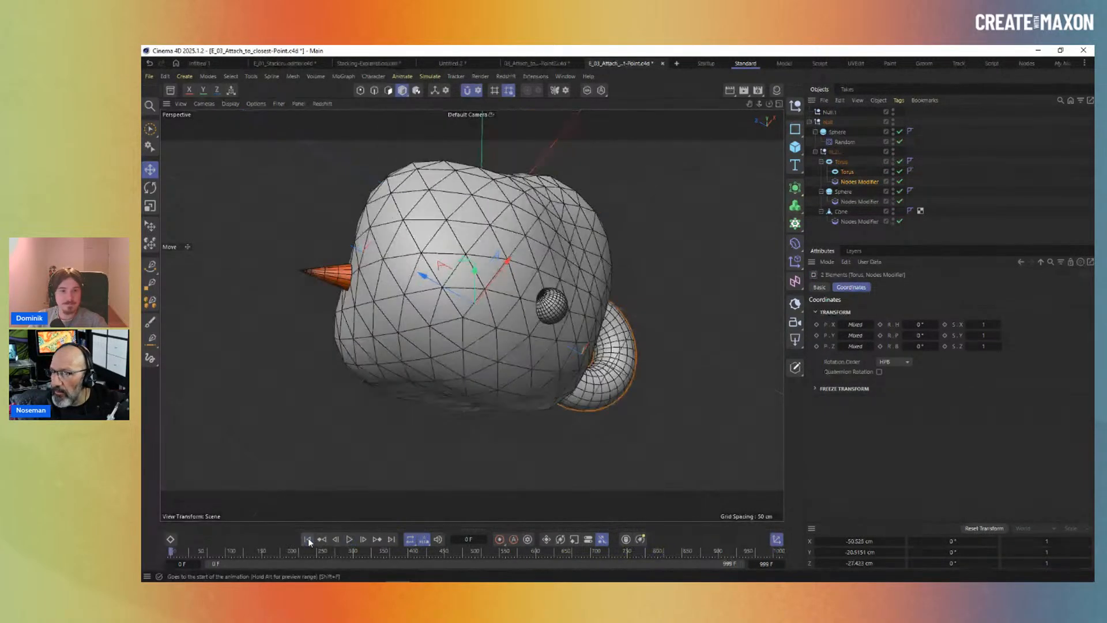
pyautogui.click(349, 540)
pyautogui.keyDown('alt'); pyautogui.moveTo(526, 373); pyautogui.dragTo(563, 286); pyautogui.keyUp('alt')
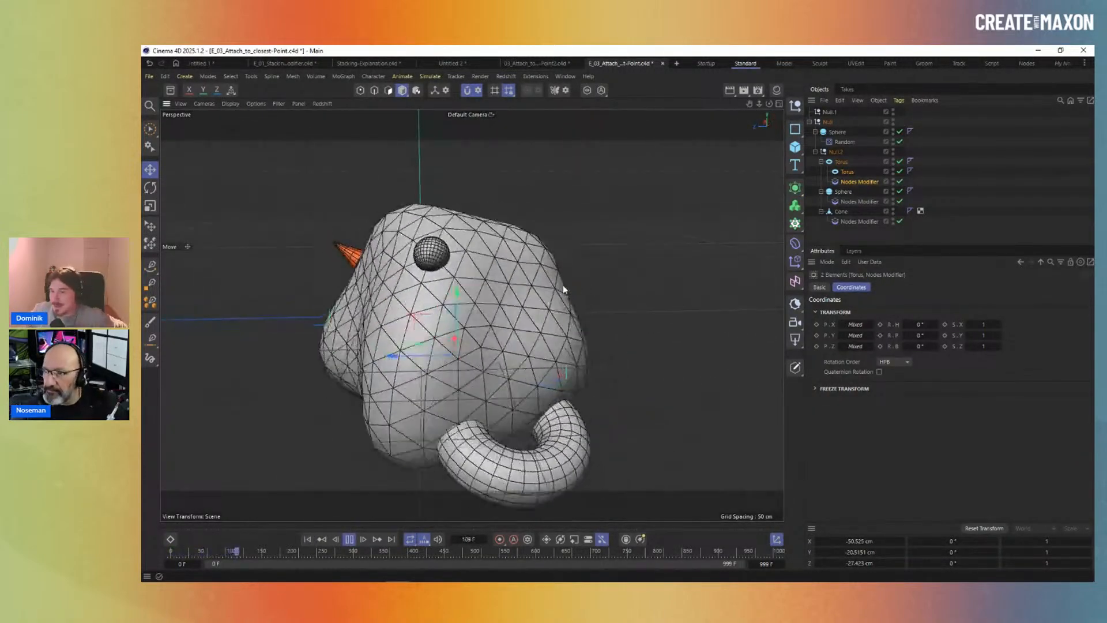